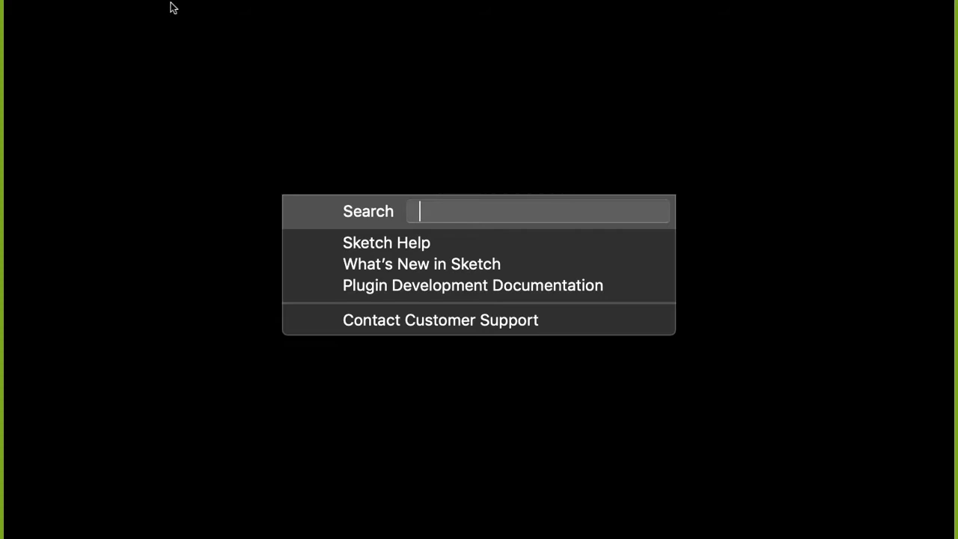
Exit the Keynote slideshow, hide Keynote, and launch Sketch through Spotlight search
key(Escape)
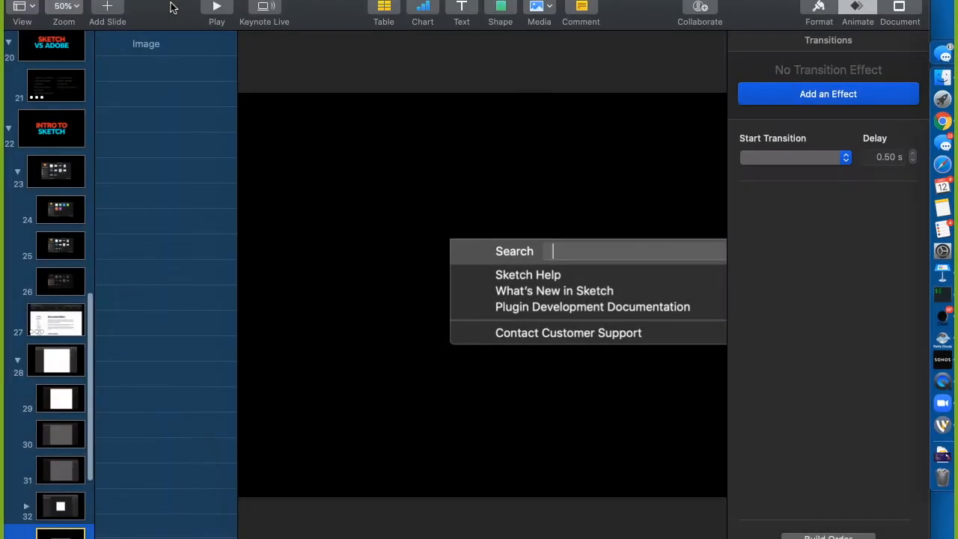
key(super+h)
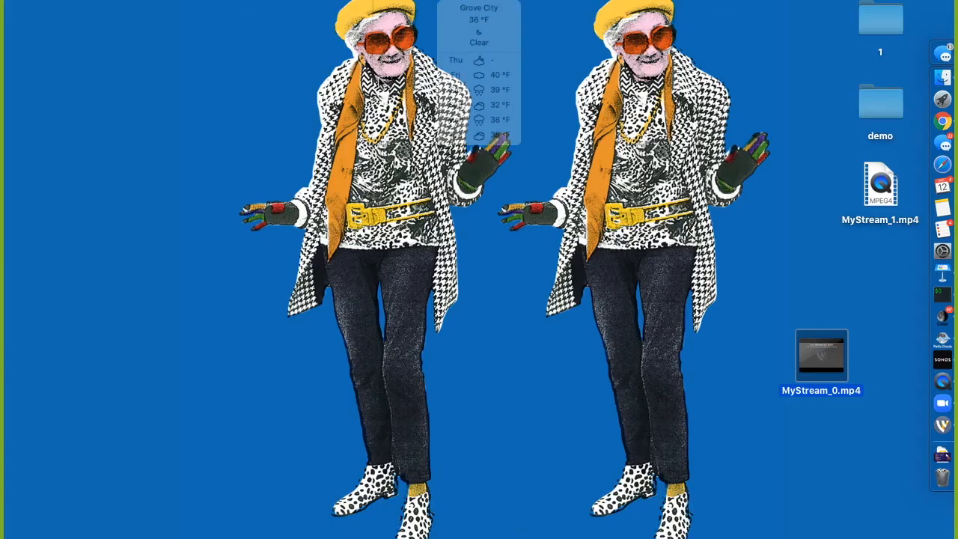
key(super+space)
text(sketch)
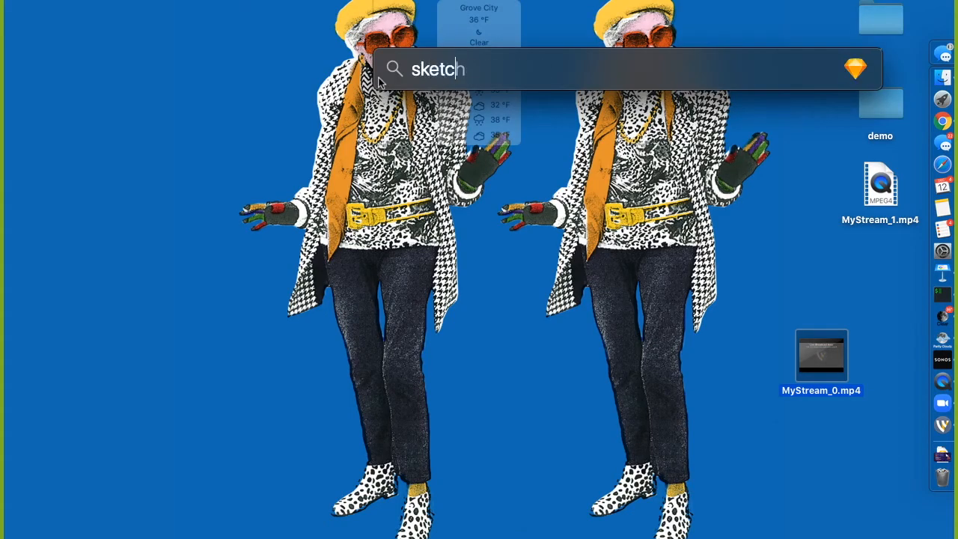
key(Return)
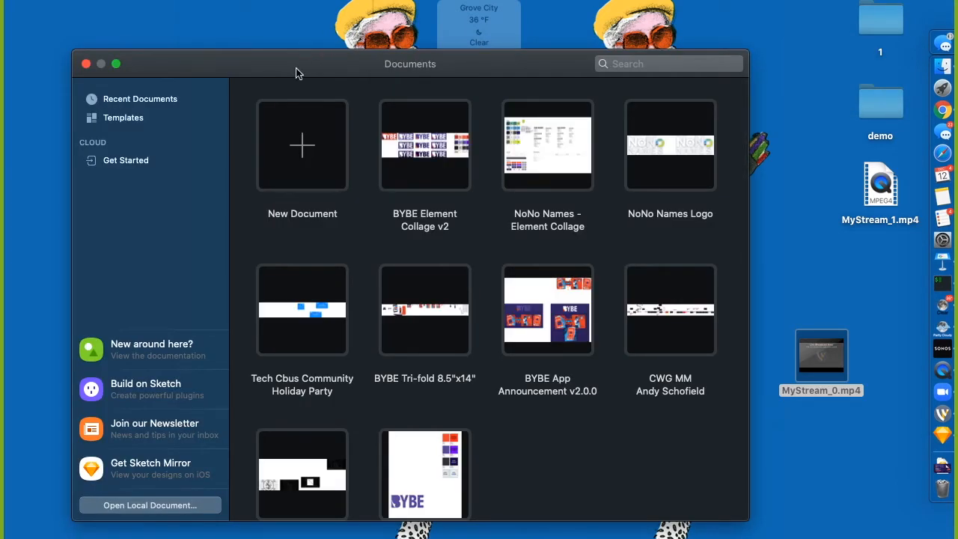
Look through the Templates, Recent Documents and Sketch Cloud pages, then create a new blank document
drag(297, 70, 364, 73)
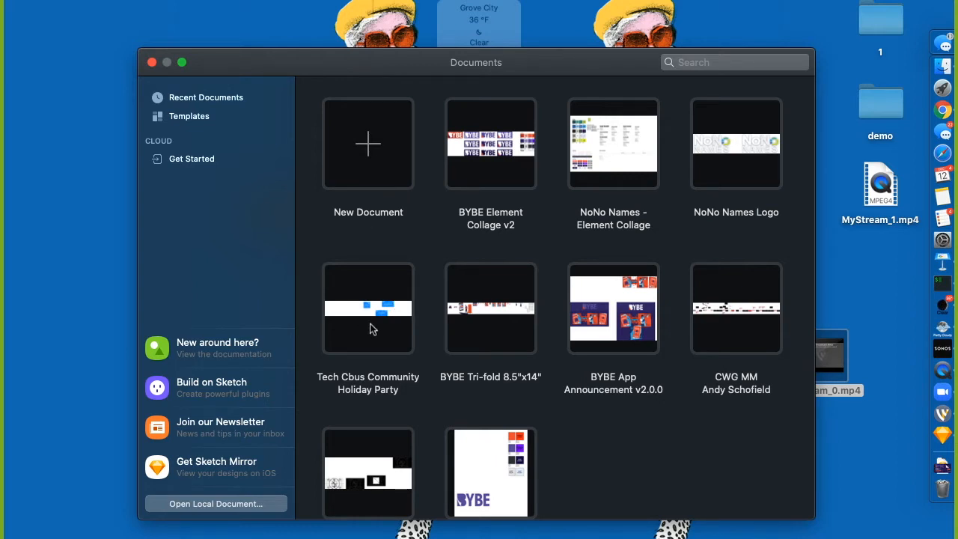
click(194, 122)
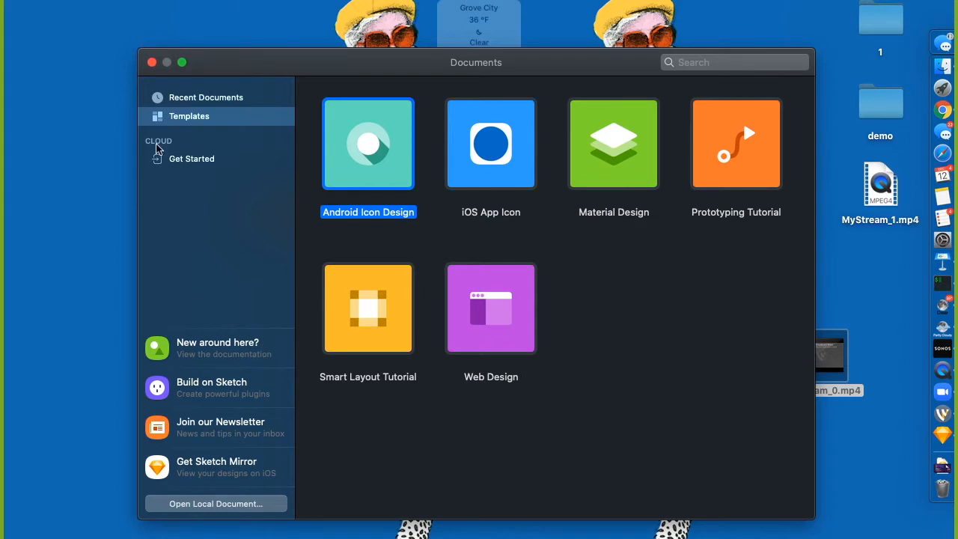
click(209, 101)
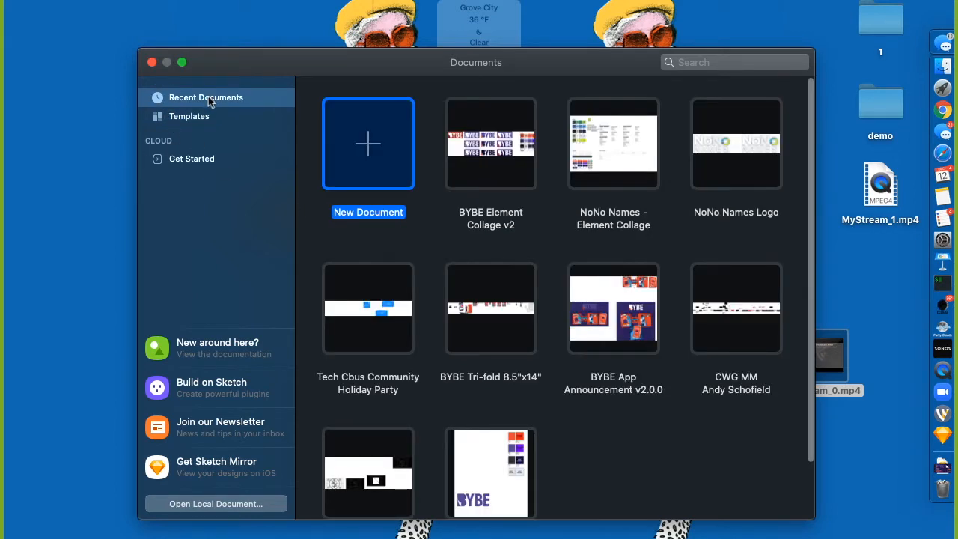
click(203, 159)
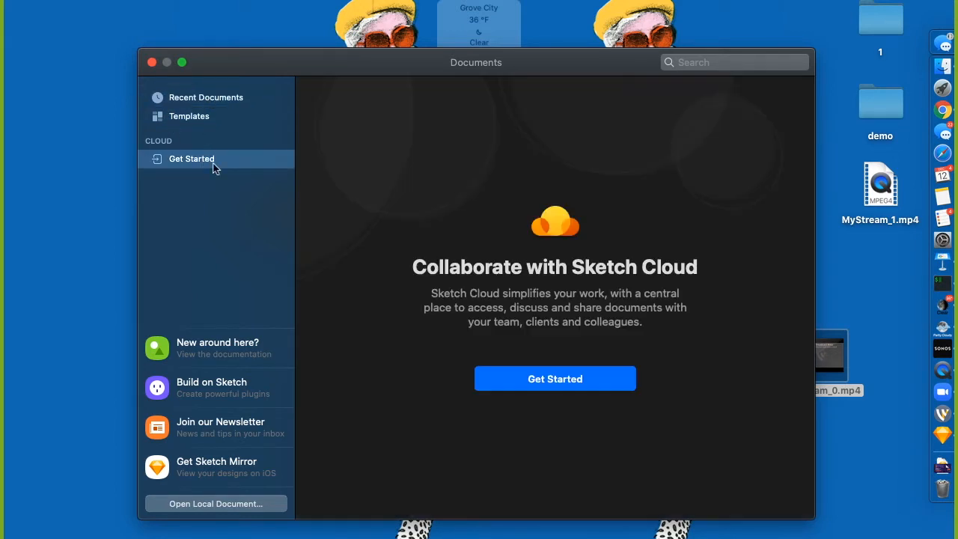
click(192, 97)
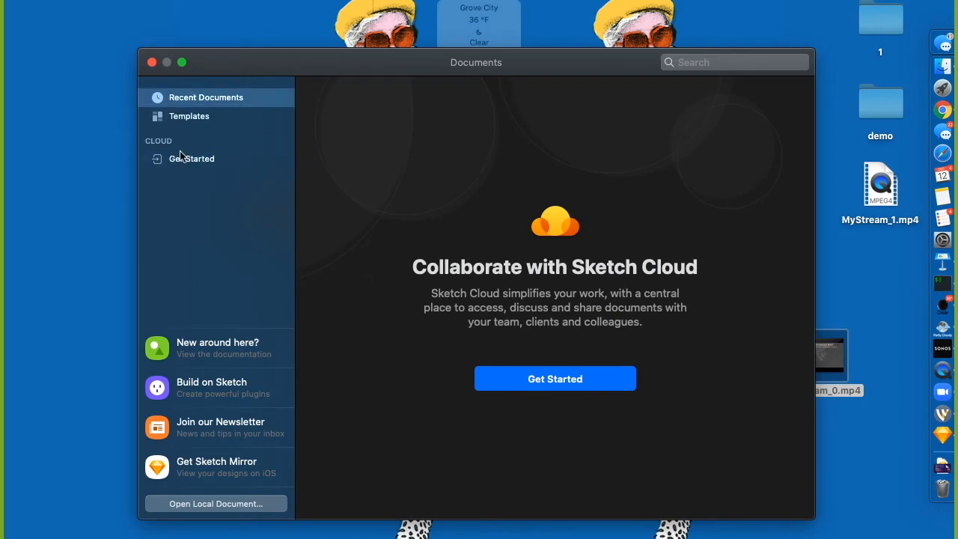
key(super+n)
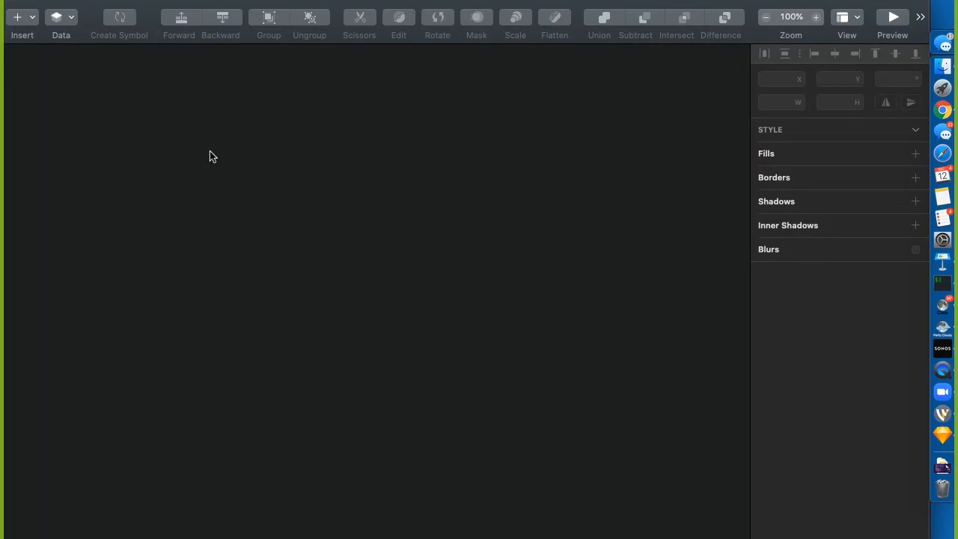
Switch the Sketch document window to full screen
key(ctrl+alt+super+m)
key(alt)
drag(210, 153, 452, 322)
Save the empty document to the Desktop as 'sketch-workshop'
click(119, 2)
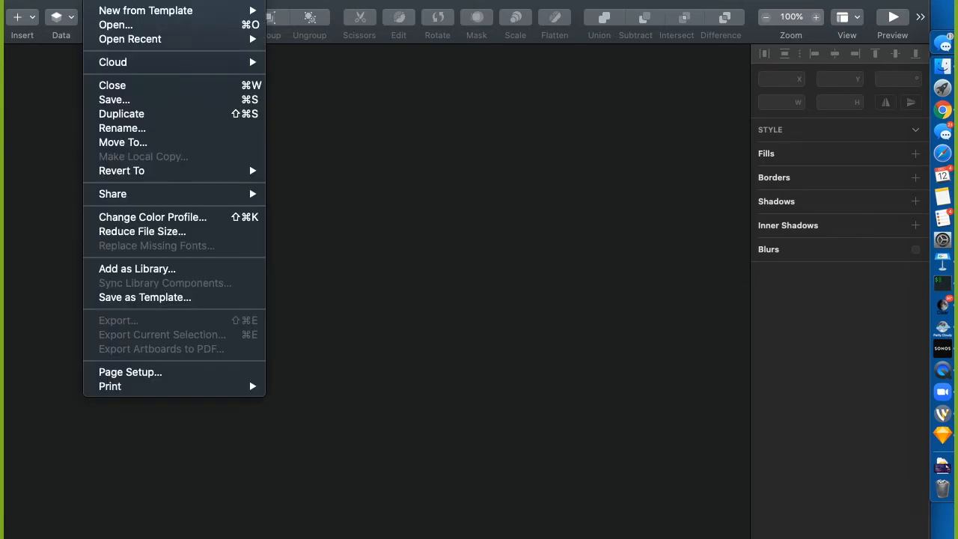
click(152, 100)
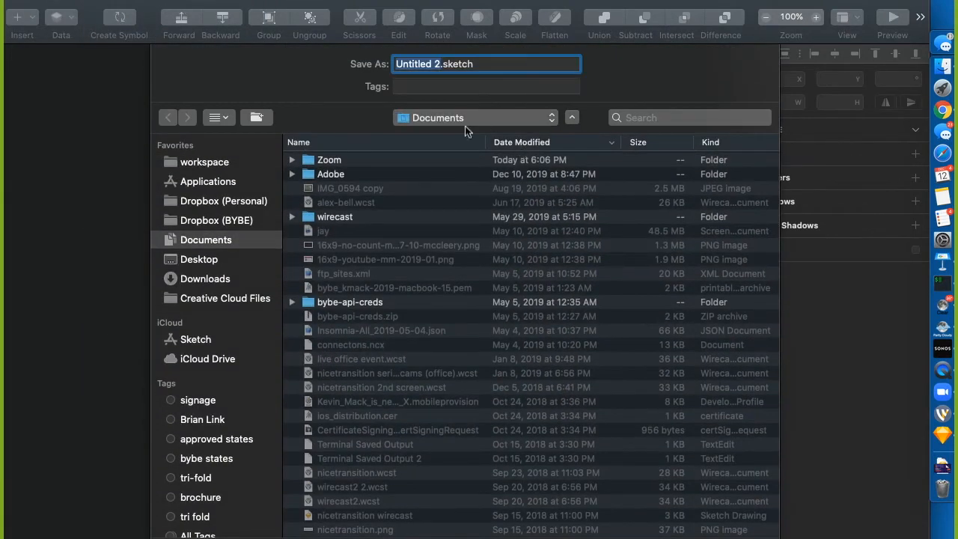
click(199, 260)
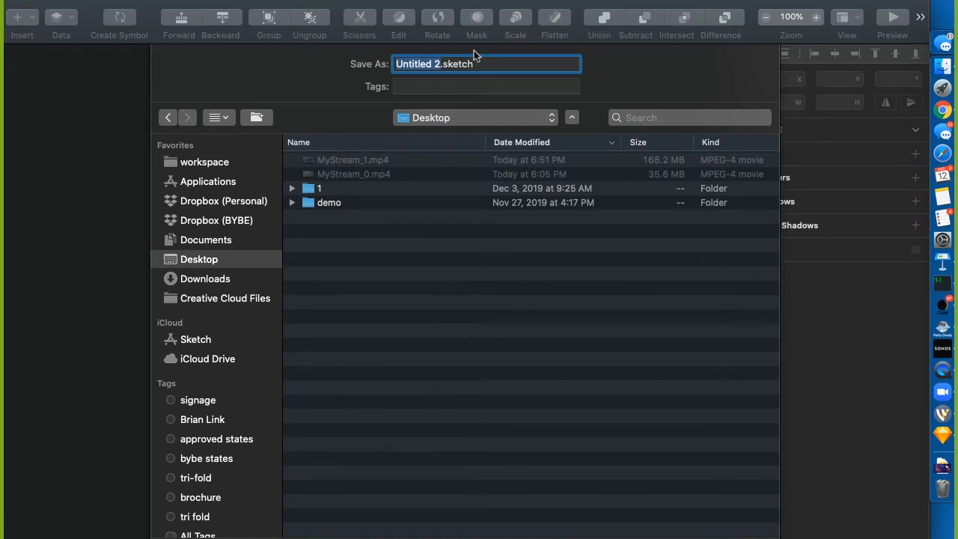
text(demo)
key(BackSpace)
key(BackSpace)
key(BackSpace)
key(BackSpace)
text(sketch-workshop)
key(Return)
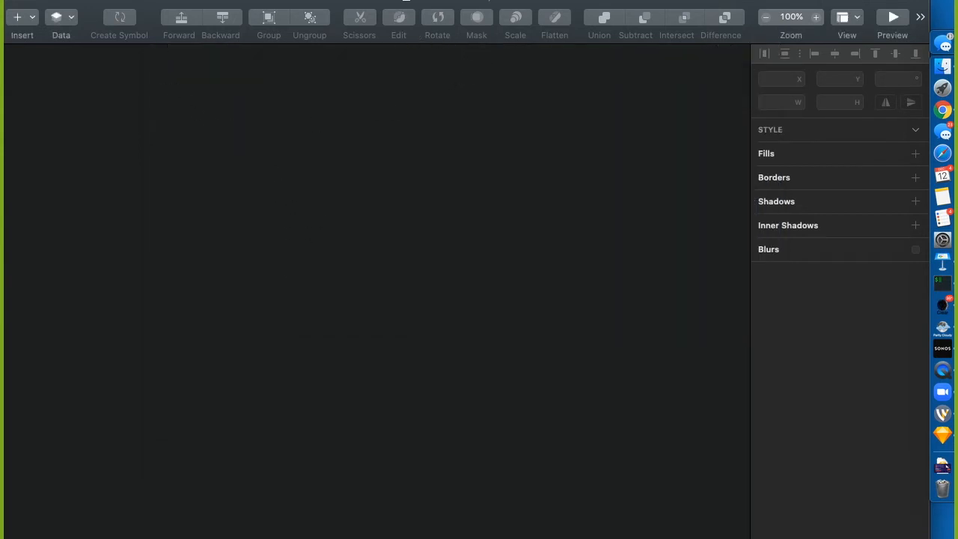
click(539, 0)
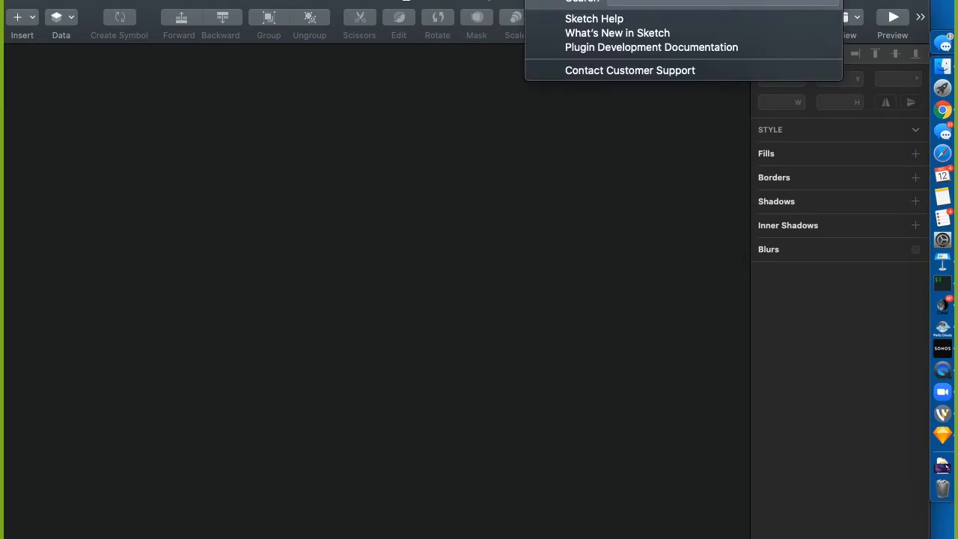
text(art)
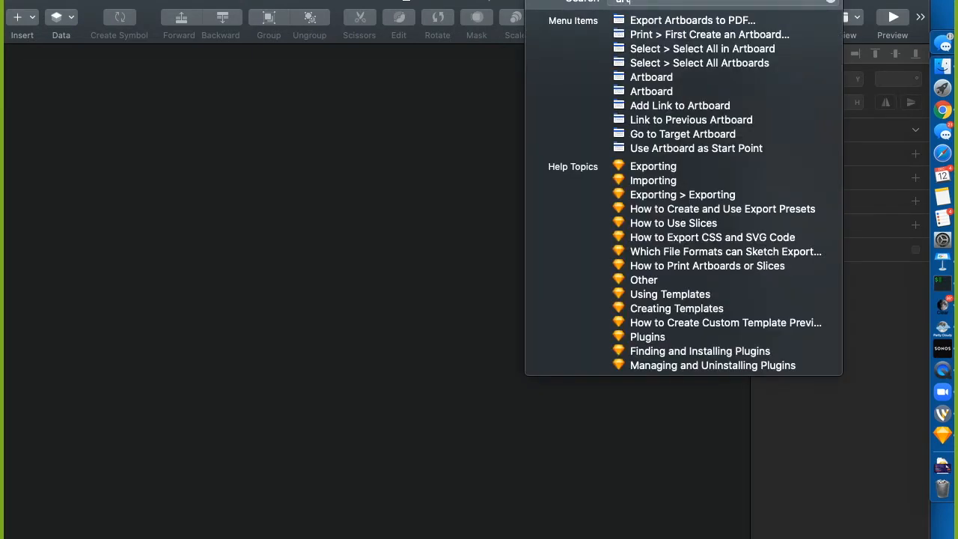
text(bo)
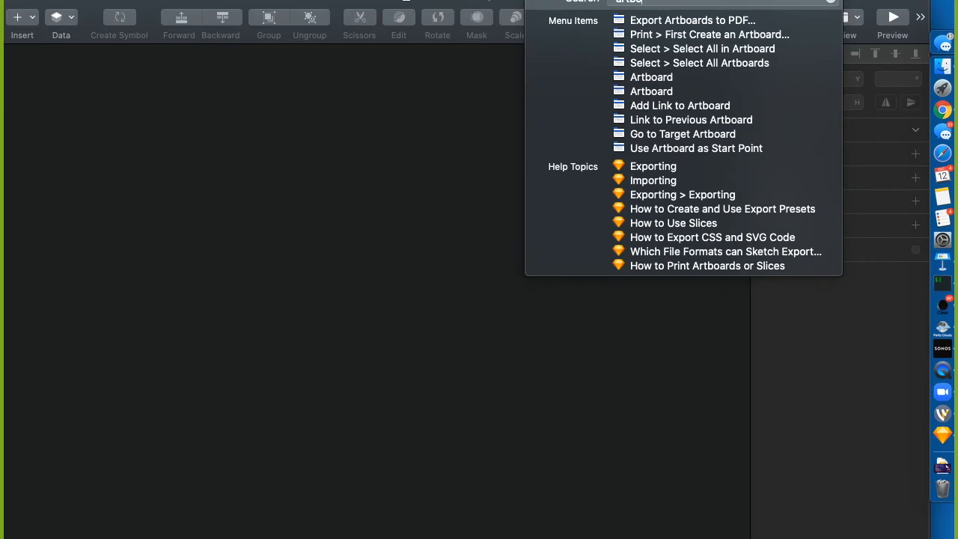
mouse_move(706, 78)
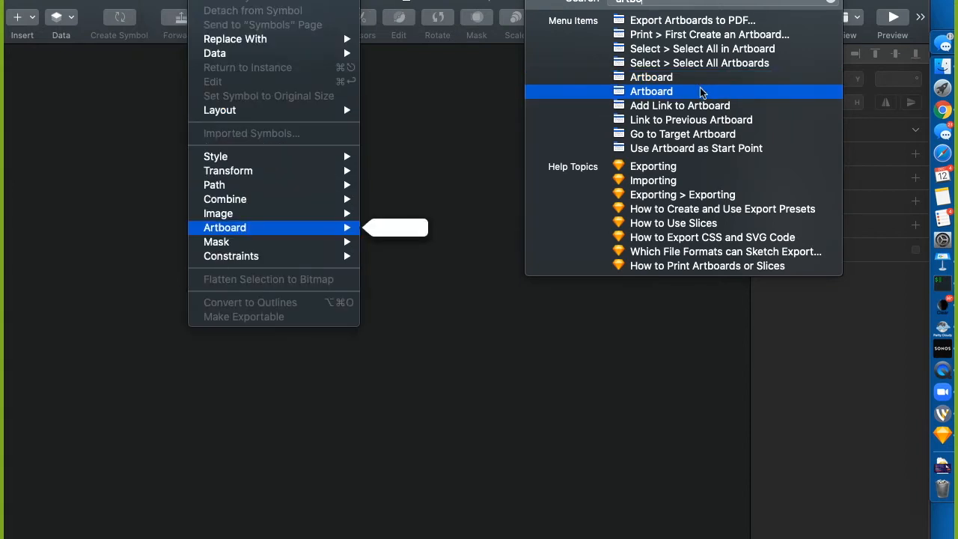
mouse_move(591, 153)
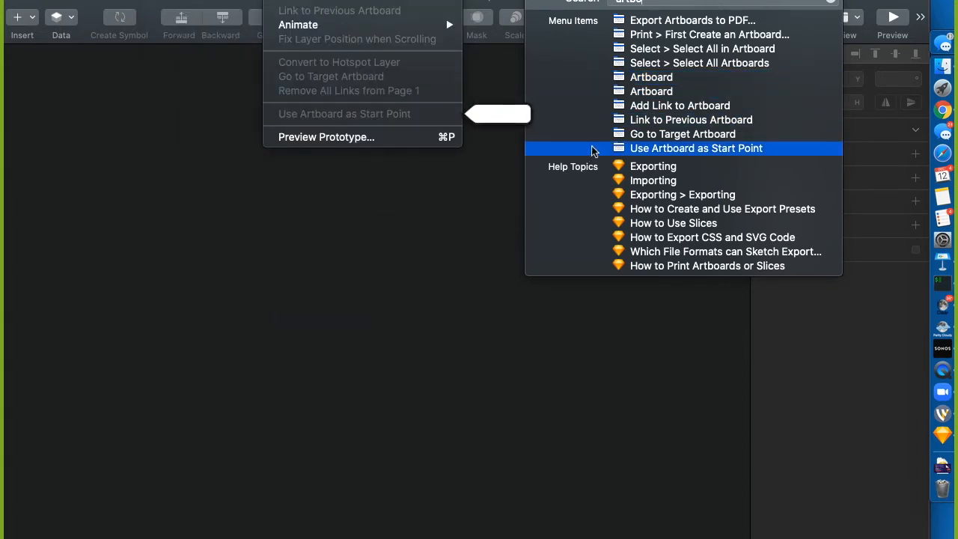
mouse_move(672, 77)
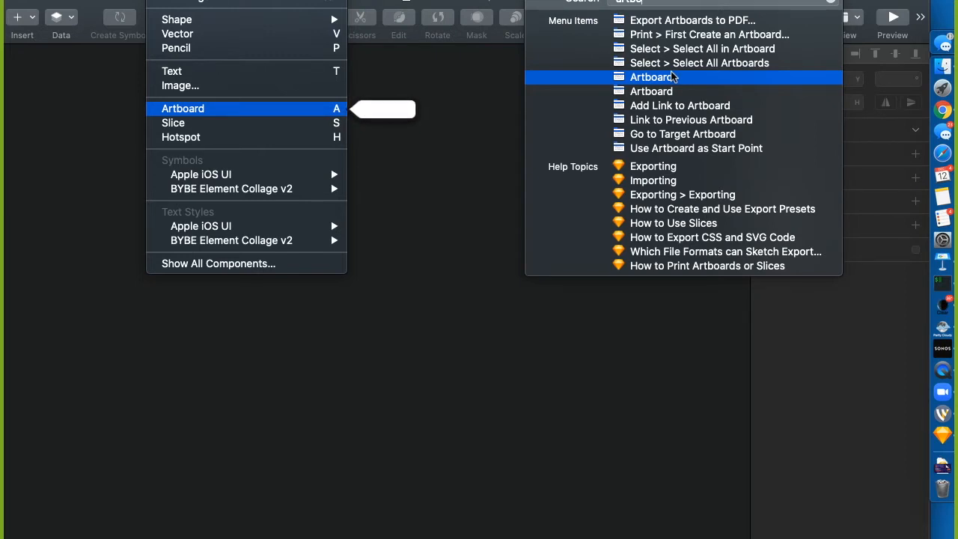
mouse_move(162, 0)
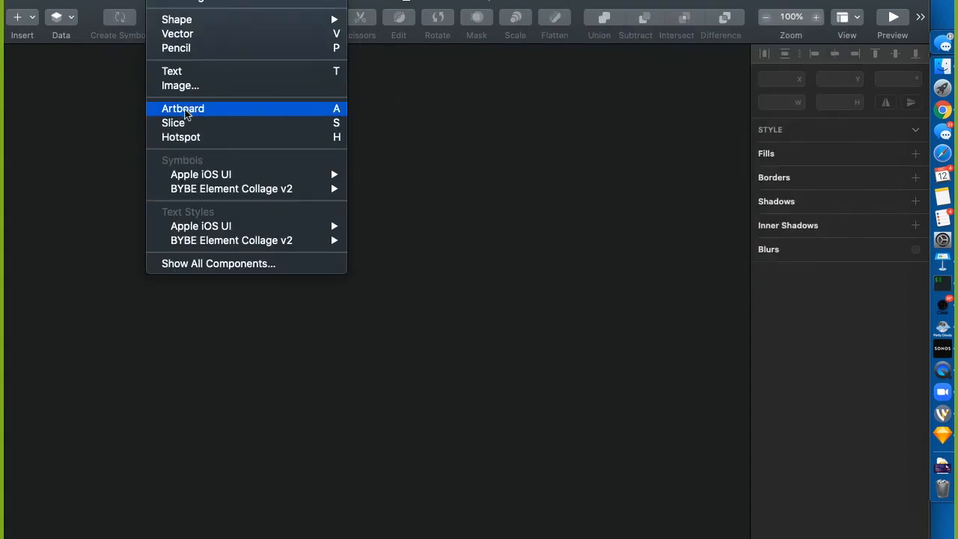
click(460, 166)
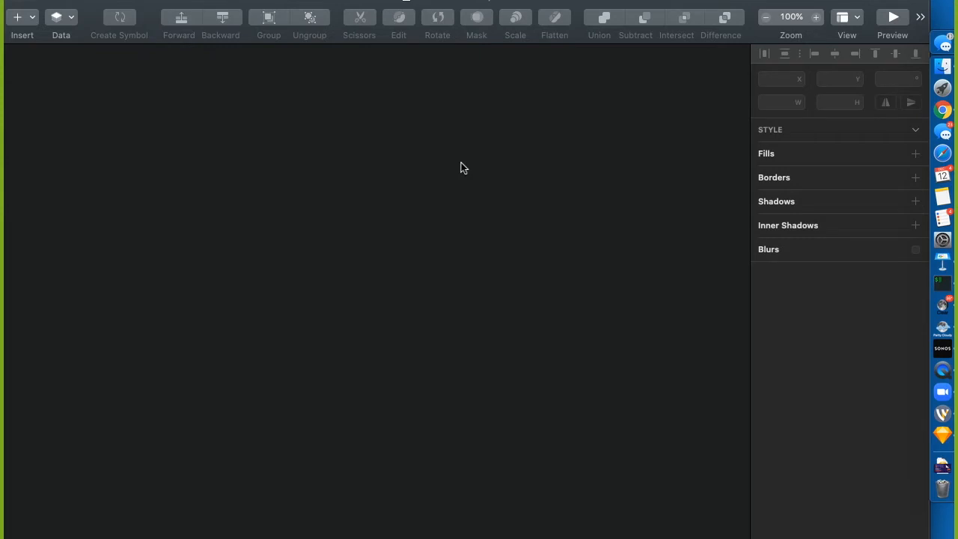
Try the Text, Rectangle and Oval tools, then draw a 417 × 376 artboard near the canvas top-left
key(a)
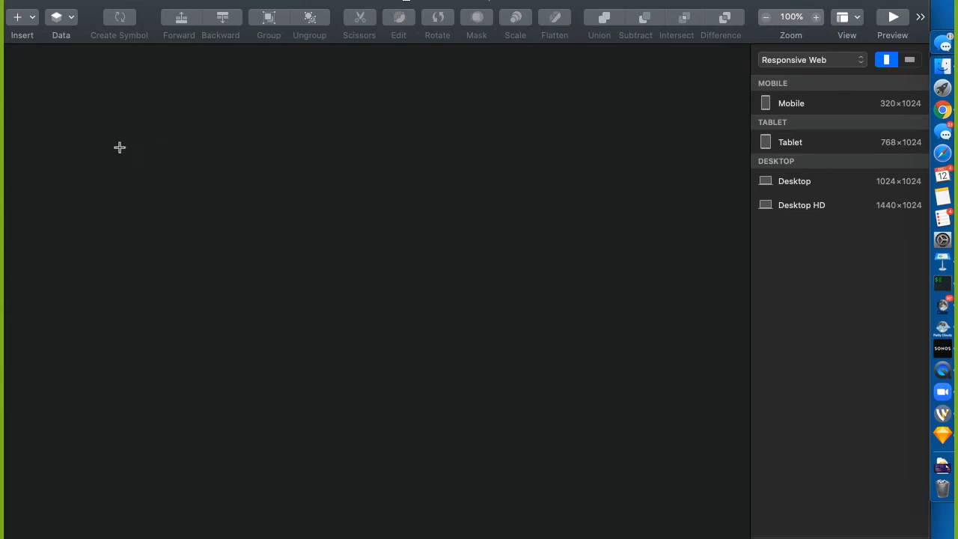
key(t)
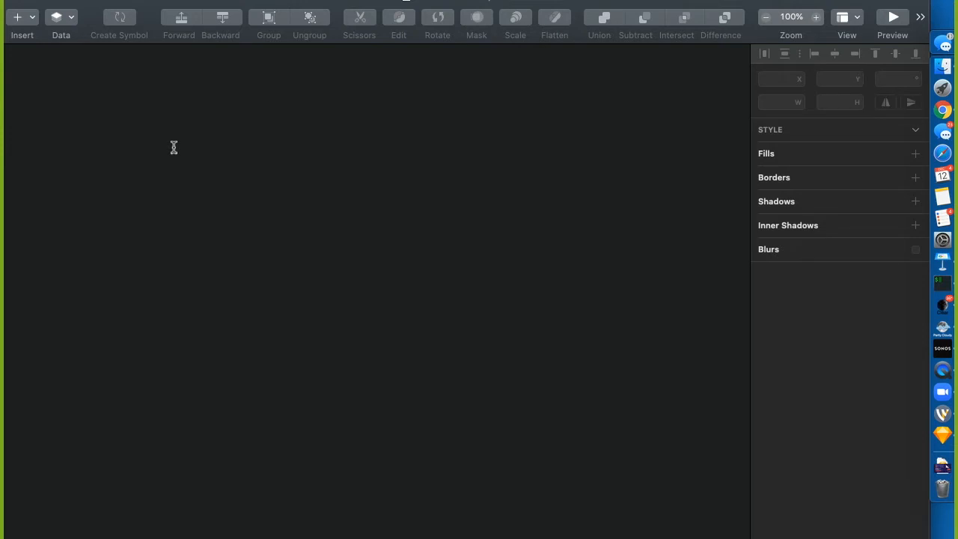
key(r)
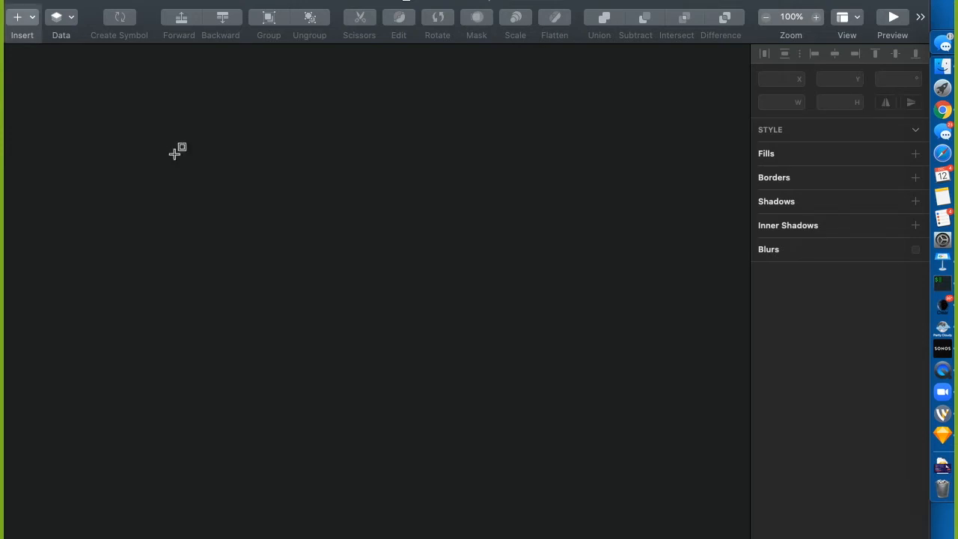
key(Escape)
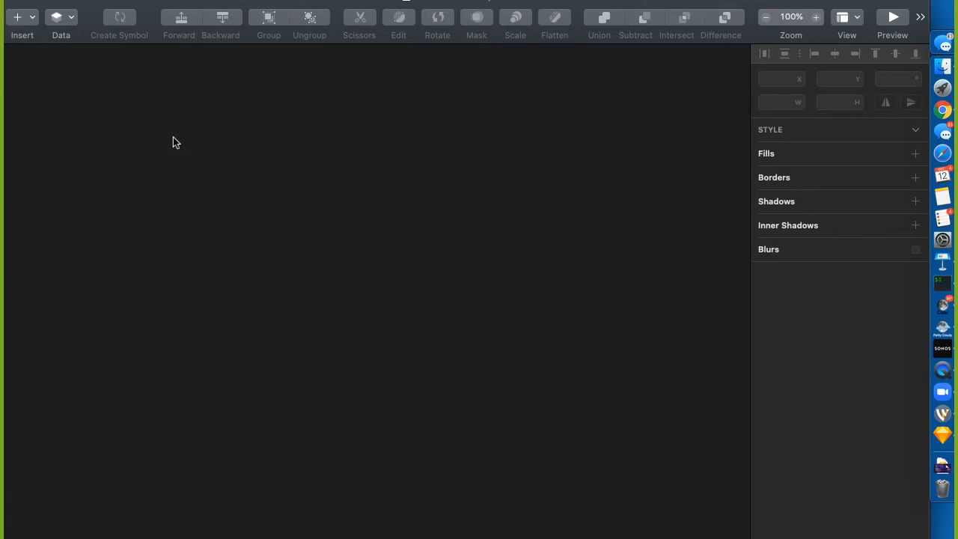
key(o)
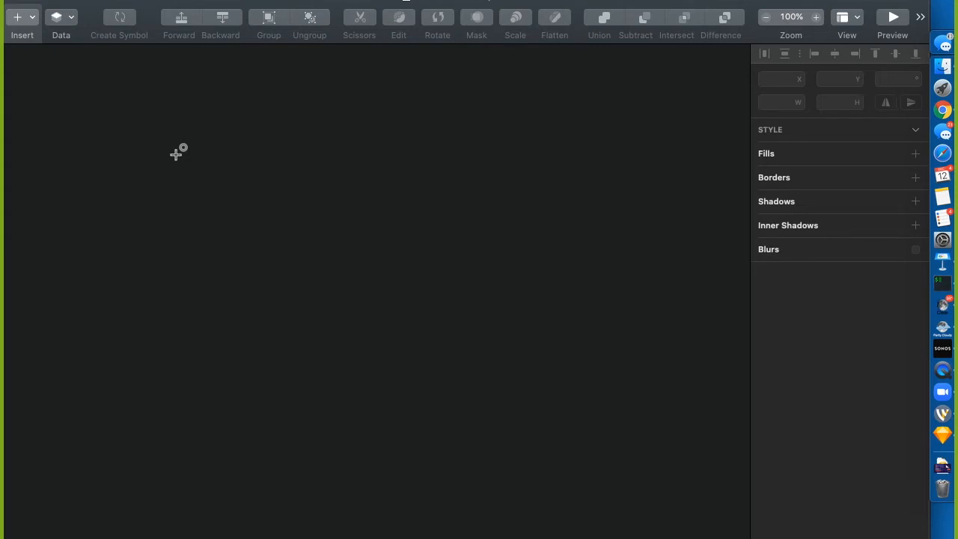
key(a)
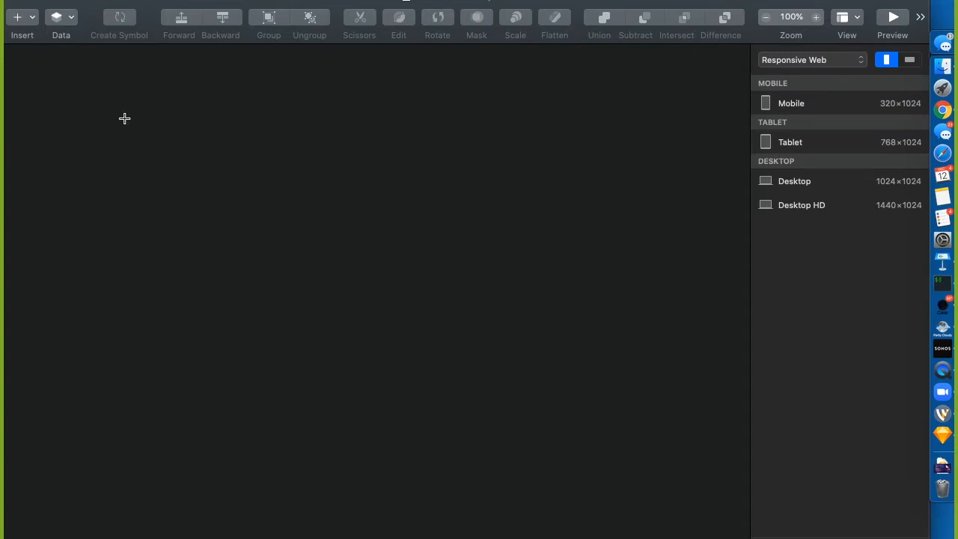
drag(125, 120, 436, 400)
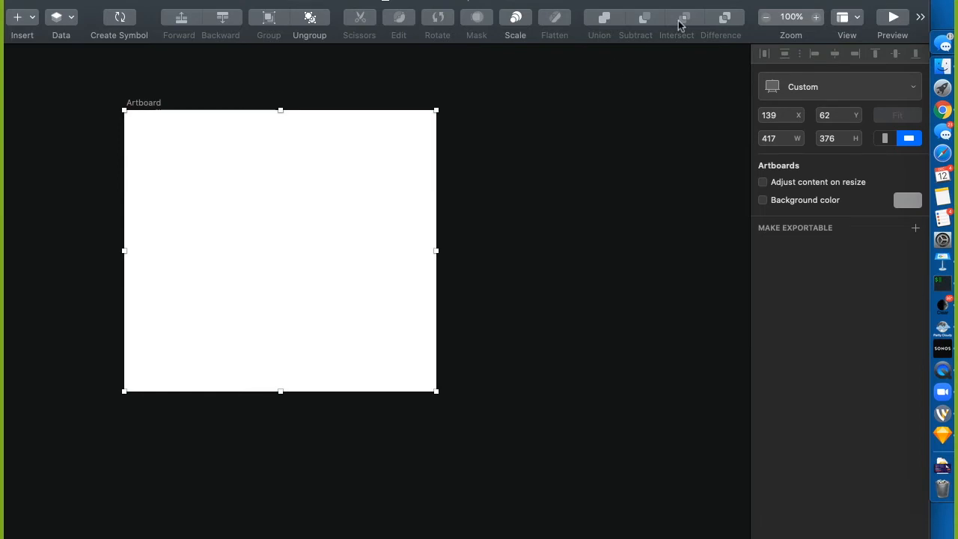
Try the Mobile and Tablet presets, then resize the artboard to Desktop at 1024 × 1024
click(800, 89)
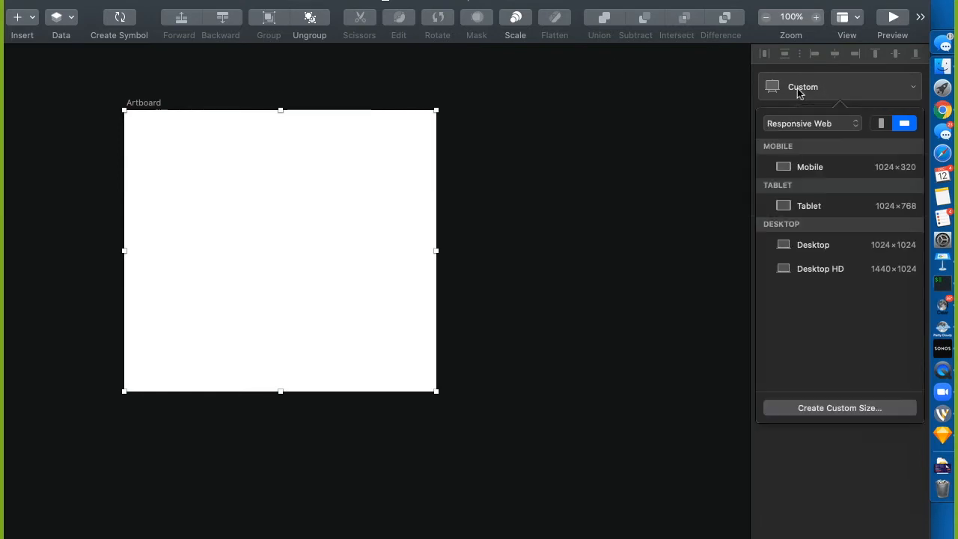
click(800, 167)
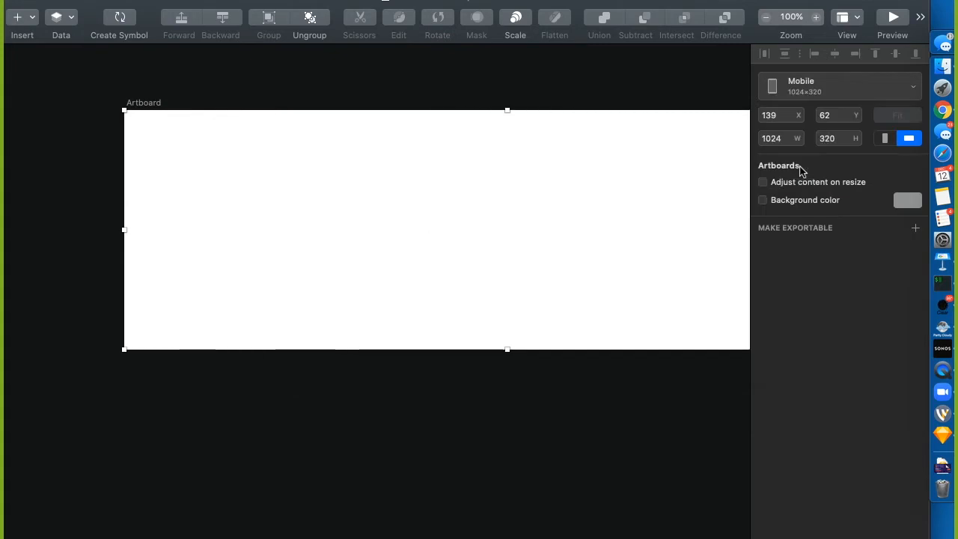
click(816, 95)
click(801, 215)
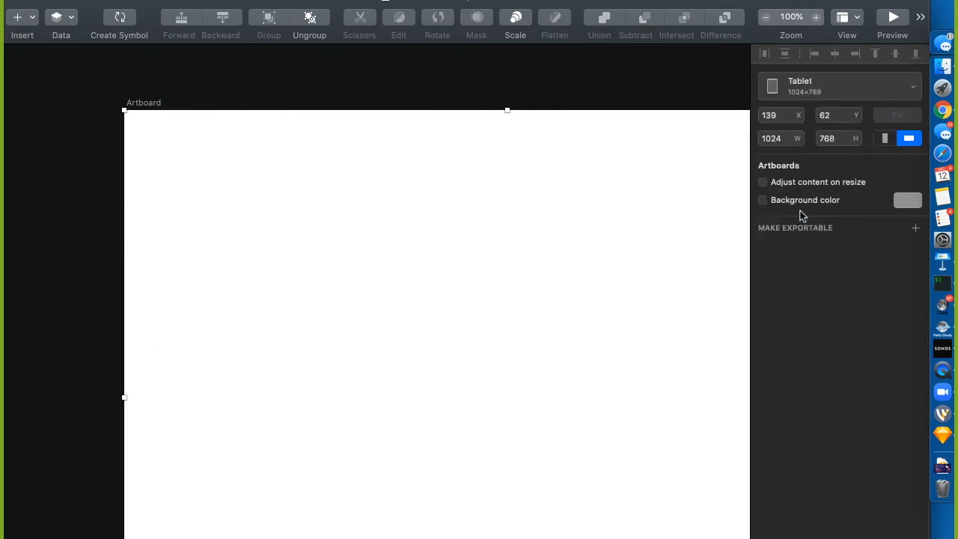
click(801, 88)
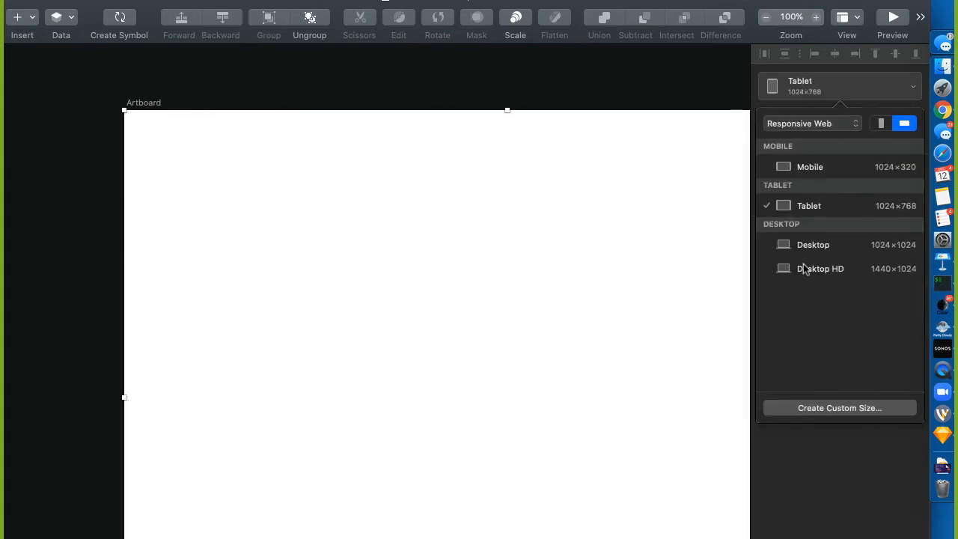
click(807, 253)
click(807, 91)
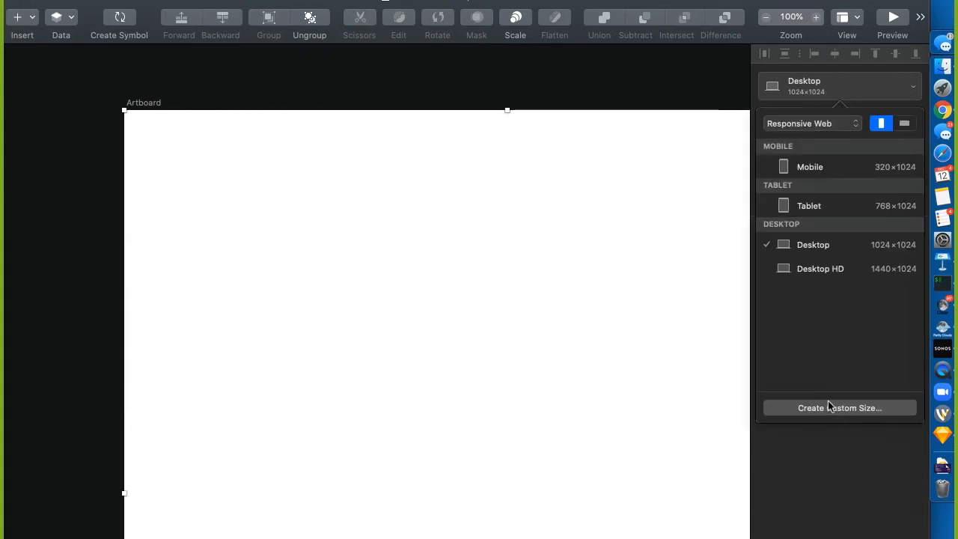
click(799, 124)
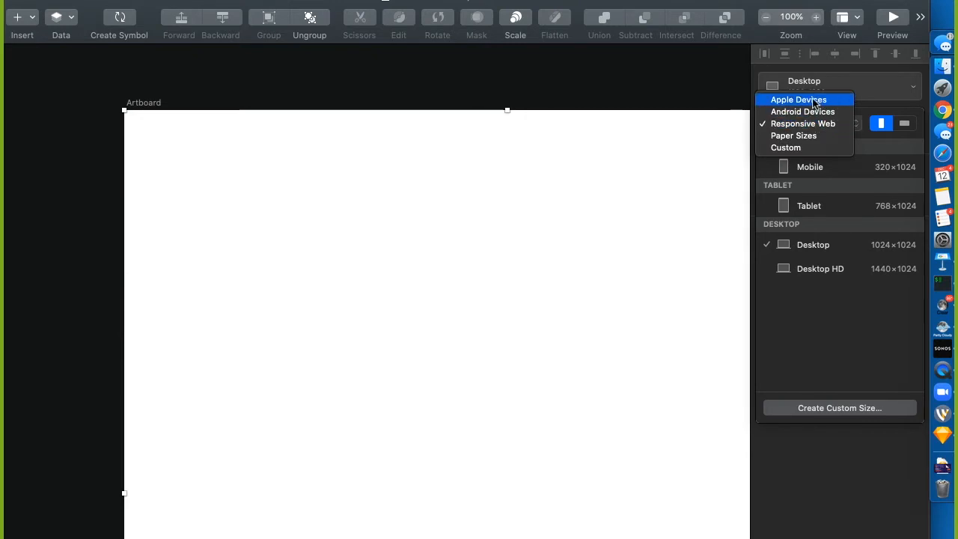
Switch presets to Apple Devices, try iPhone 11 Pro and 7.9" iPad mini, then settle on iPhone 8
click(815, 102)
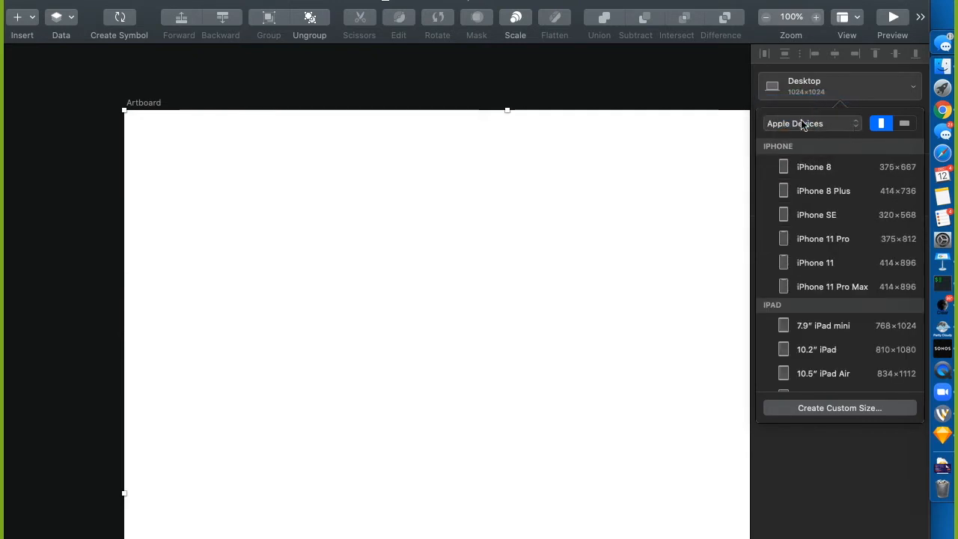
click(810, 171)
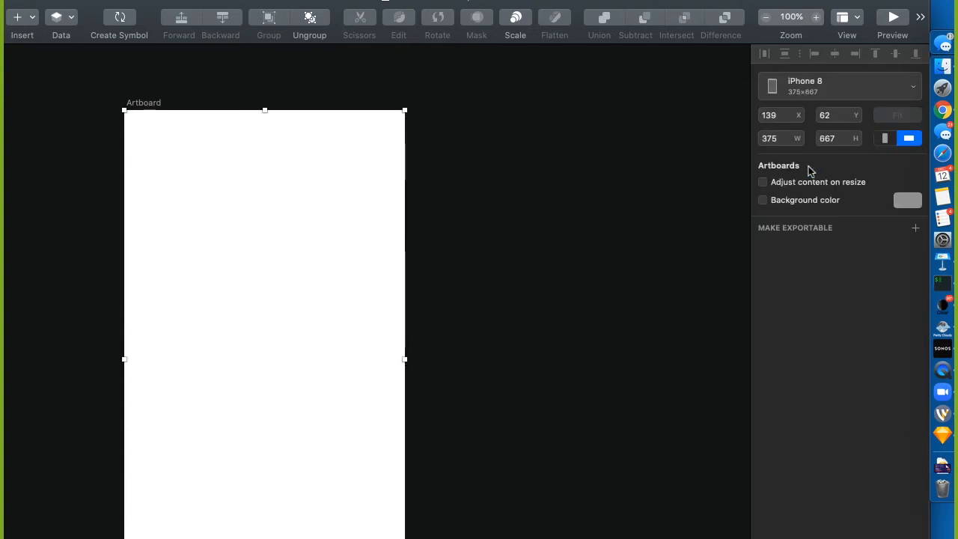
click(809, 96)
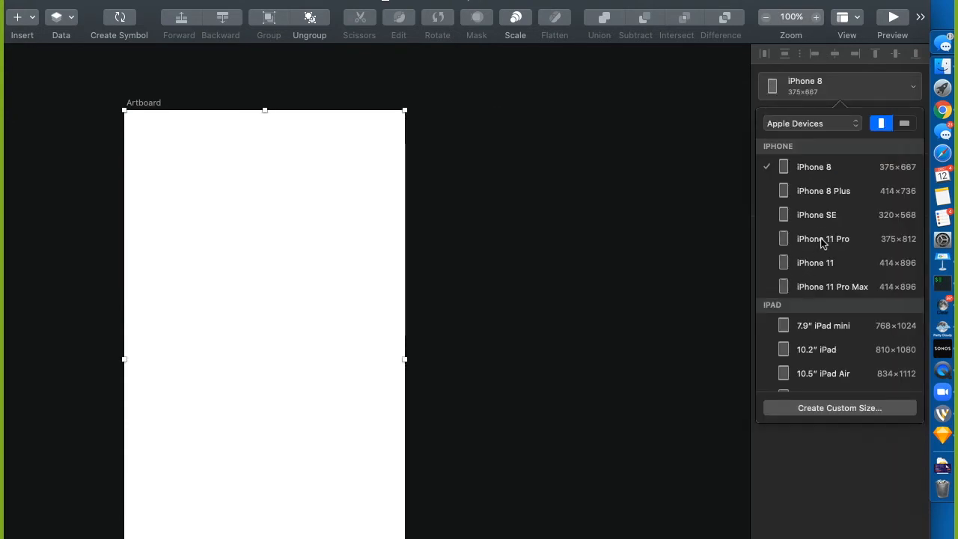
click(823, 239)
click(798, 83)
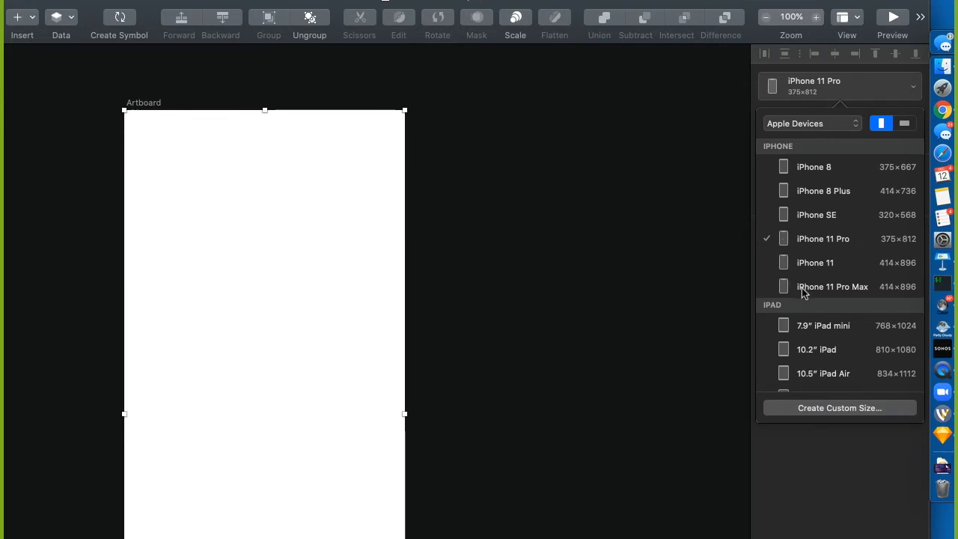
click(808, 328)
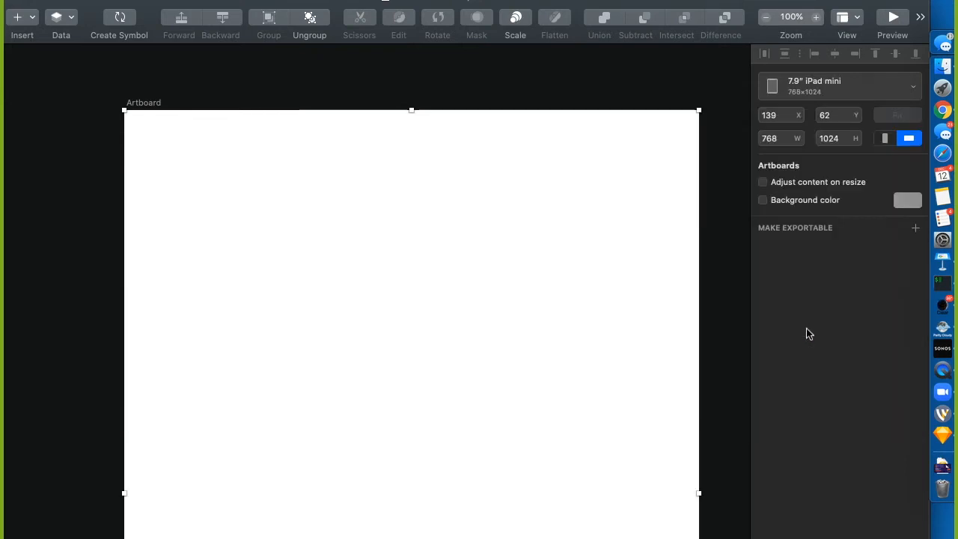
click(807, 82)
click(731, 93)
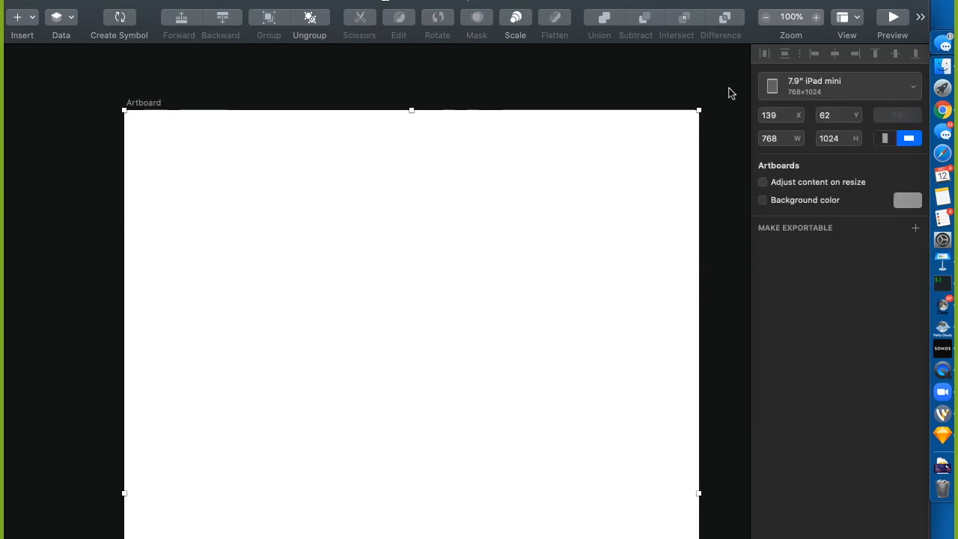
click(778, 85)
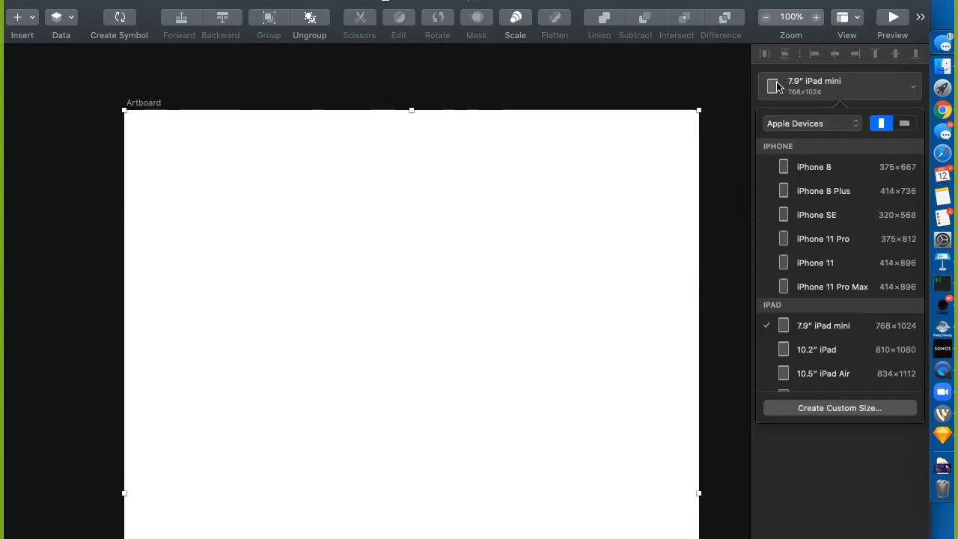
click(815, 169)
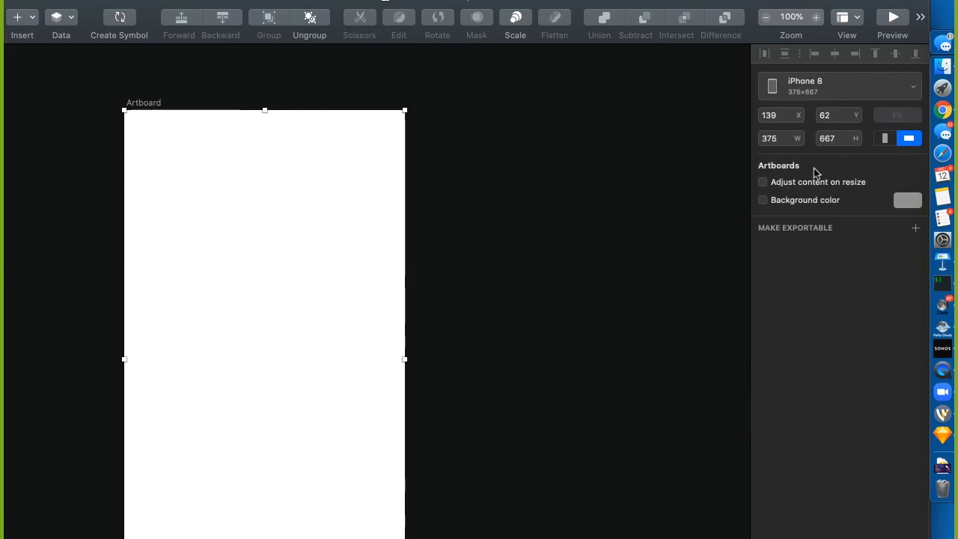
Toggle the iPhone 8 artboard between landscape and portrait, leaving it portrait at 375 × 667
click(791, 90)
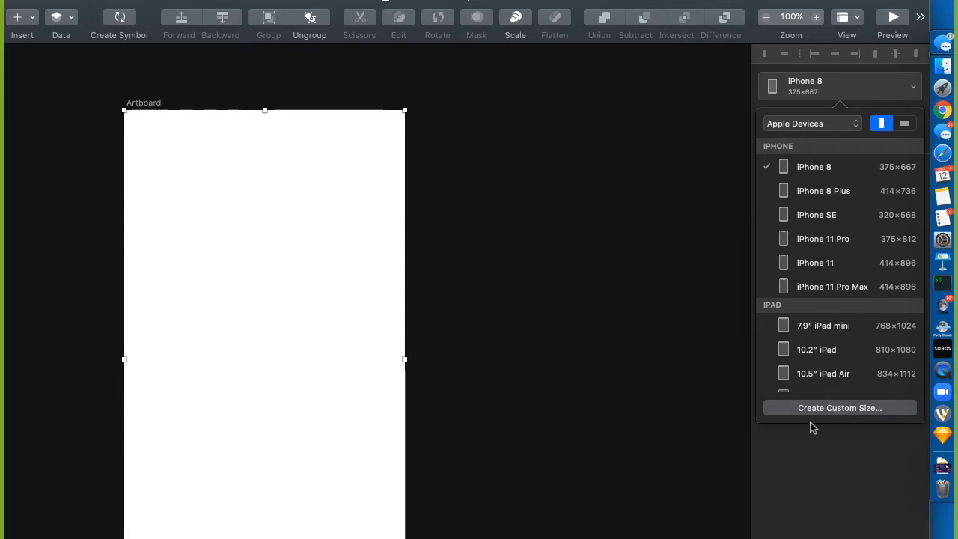
click(906, 124)
click(884, 125)
click(906, 124)
click(881, 124)
click(914, 125)
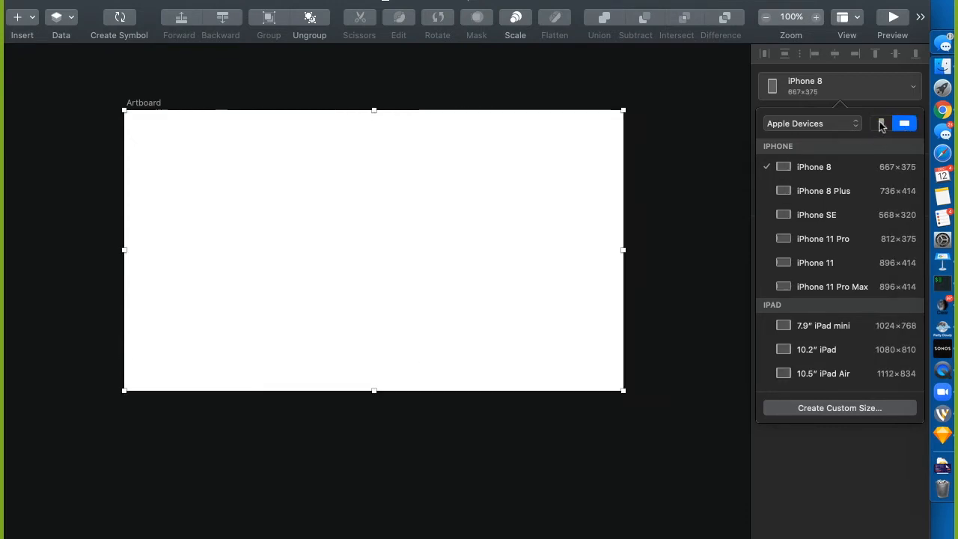
click(882, 124)
click(503, 119)
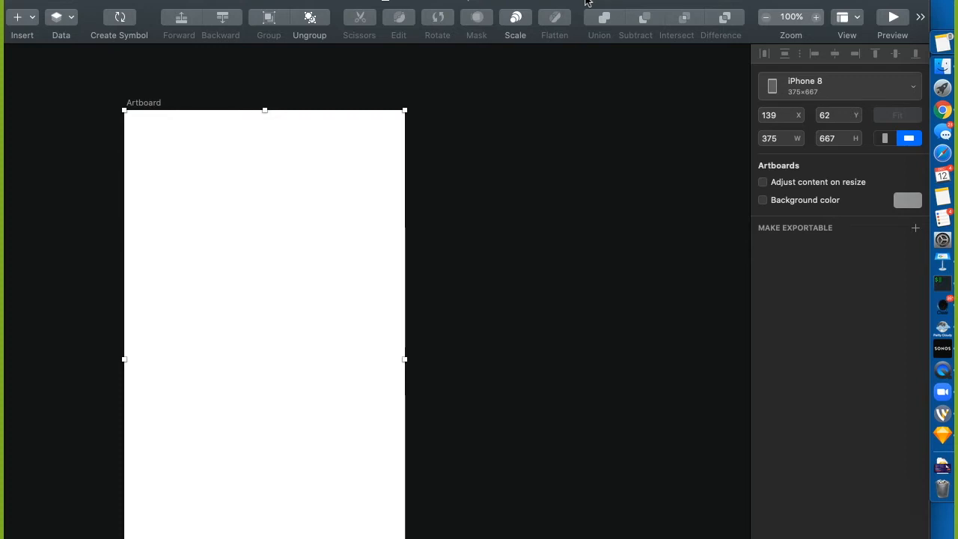
Center the artboard on the canvas and keep its name as 'Artboard'
scroll(606, 432, right, 10)
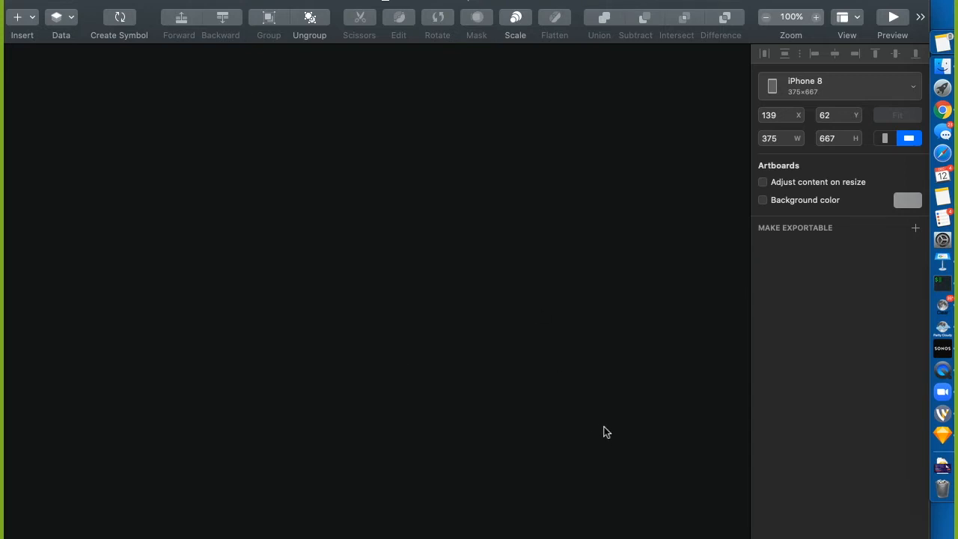
scroll(607, 432, left, 10)
scroll(607, 433, down, 5)
scroll(607, 432, right, 10)
scroll(607, 432, right, 10)
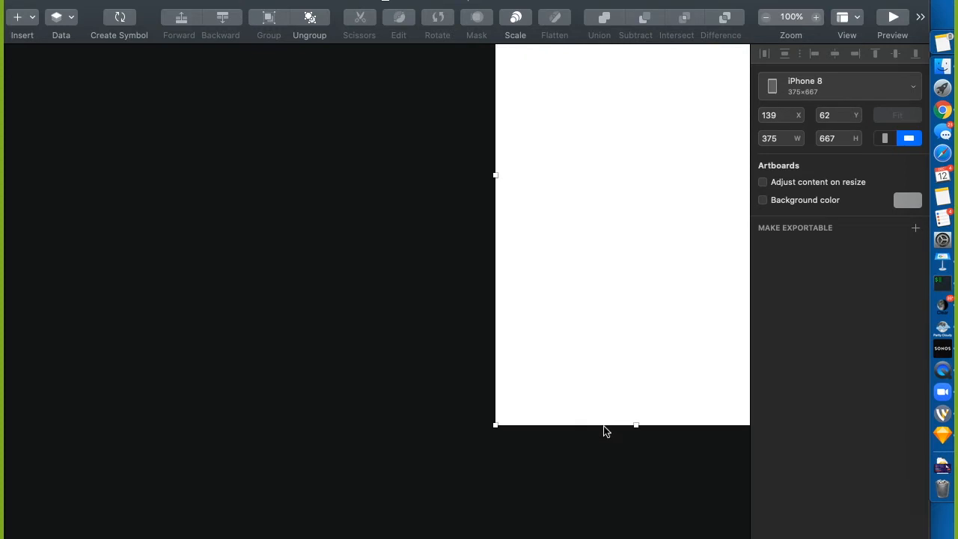
scroll(606, 431, up, 3)
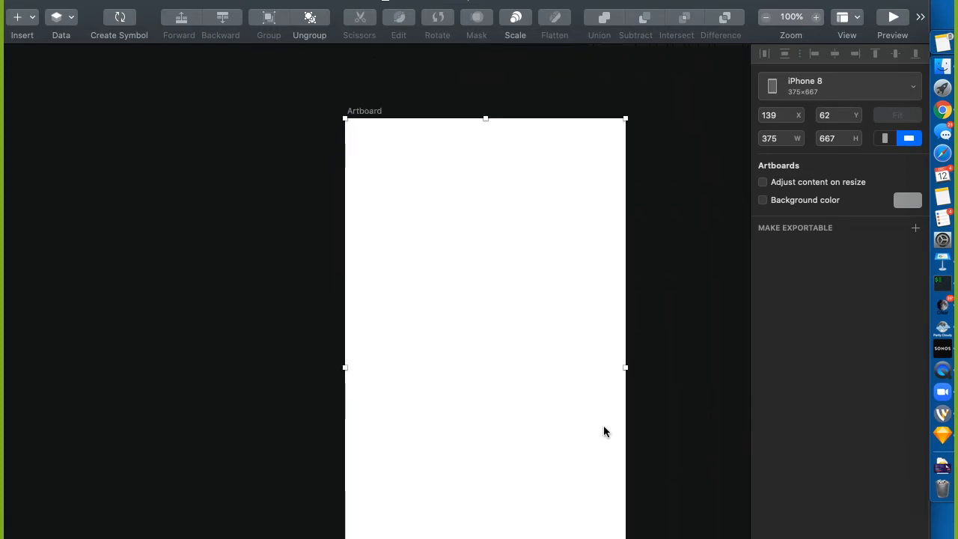
key(super+r)
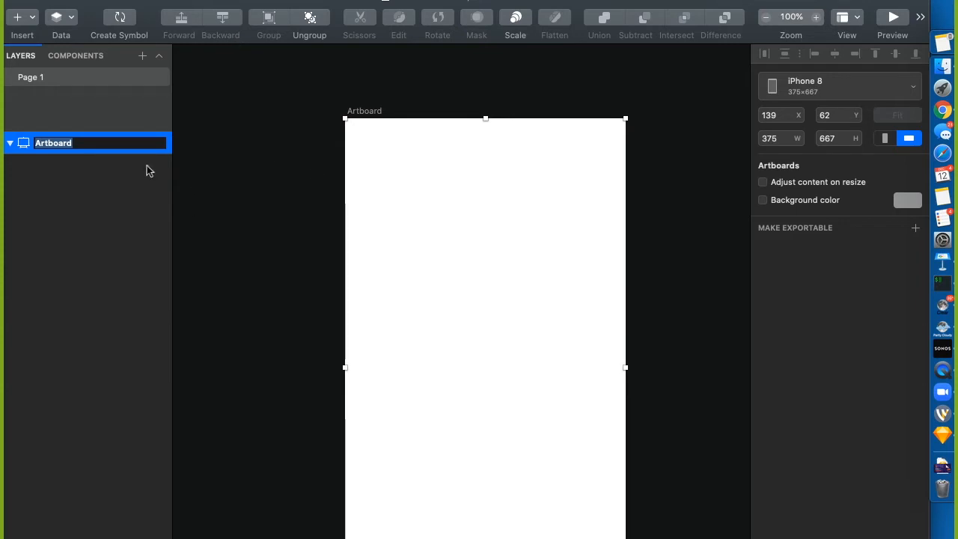
click(236, 170)
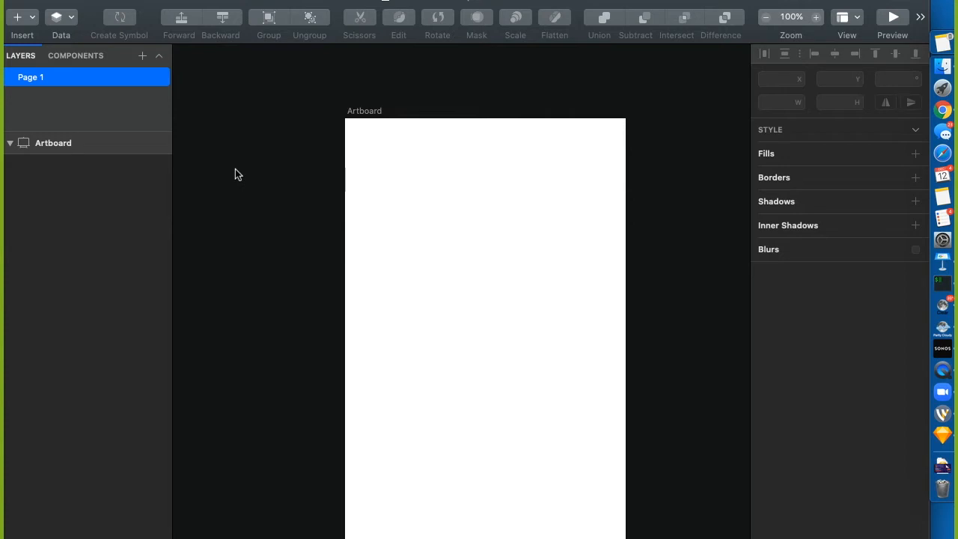
Hide and reshow the Layers list with Option-Cmd-1, check the View menu, then select and deselect the artboard
key(super+alt+1)
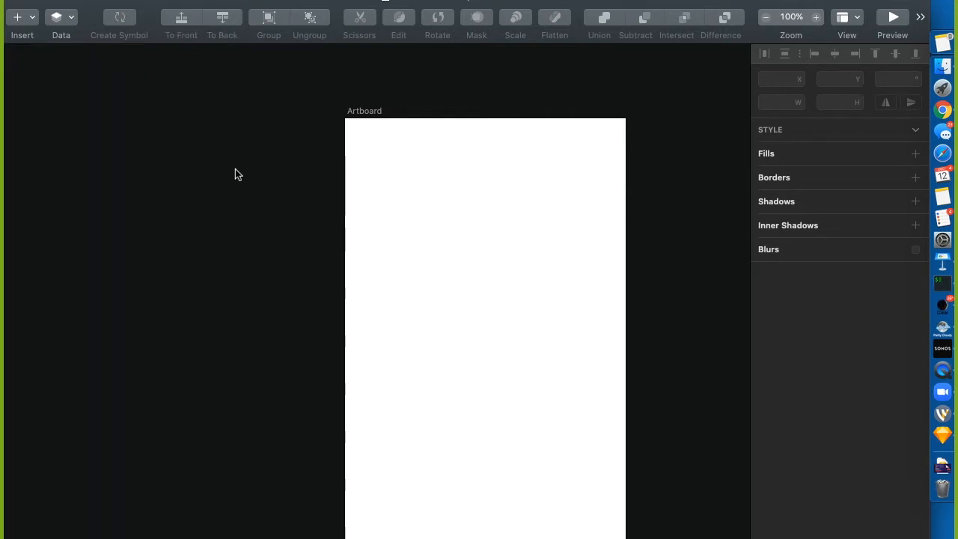
key(super+alt+1)
key(super+alt+1)
key(super+alt+1)
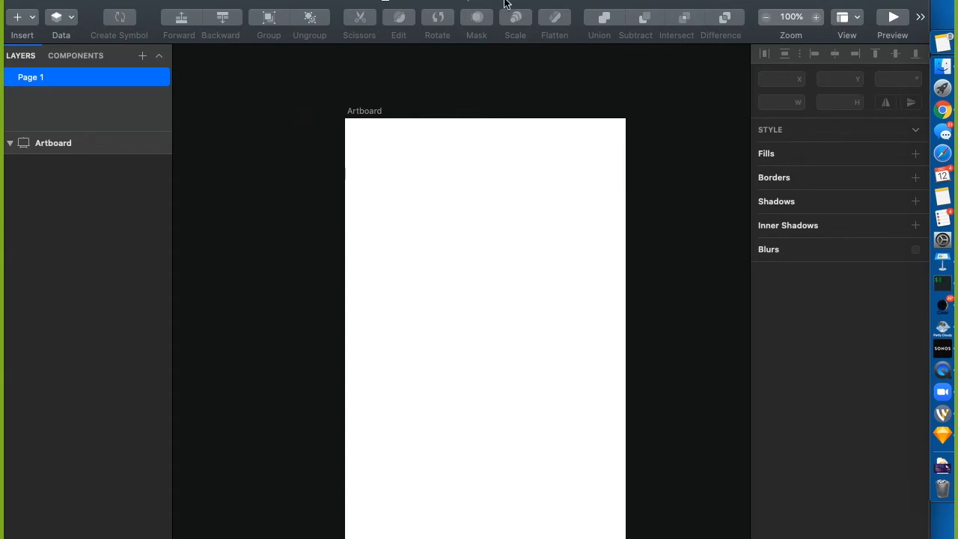
click(452, 1)
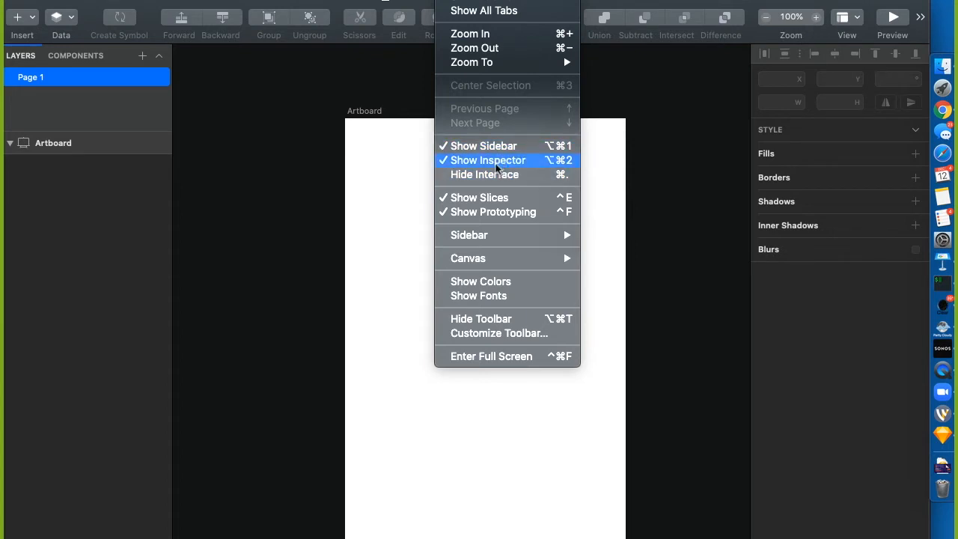
click(215, 266)
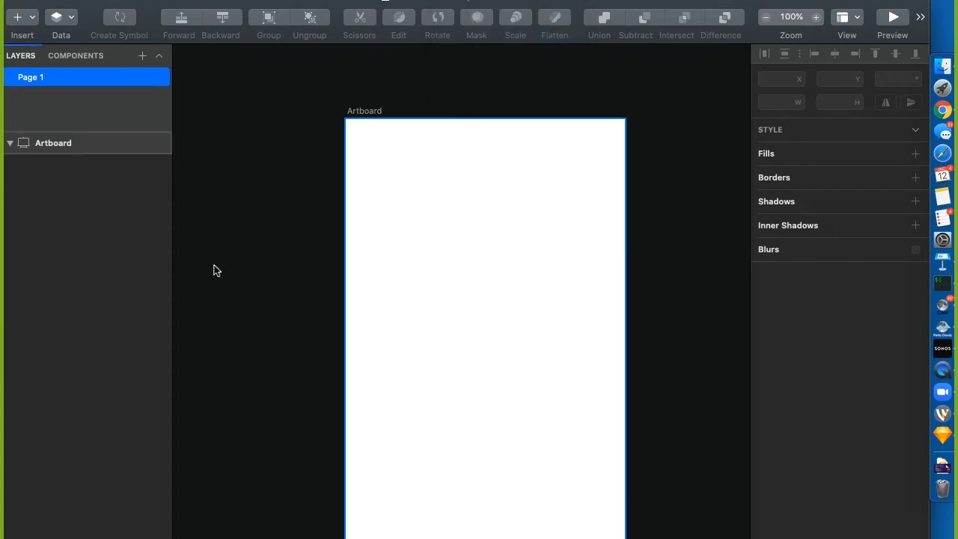
scroll(214, 265, right, 1)
click(349, 104)
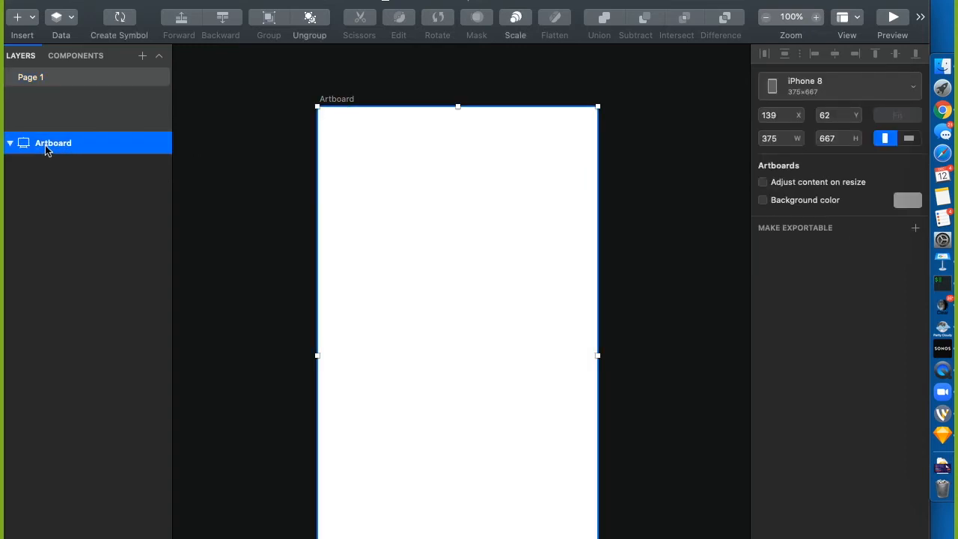
click(294, 131)
At 50% zoom, duplicate the artboard twice, creating Artboard Copy and Artboard Copy 2
key(super+minus)
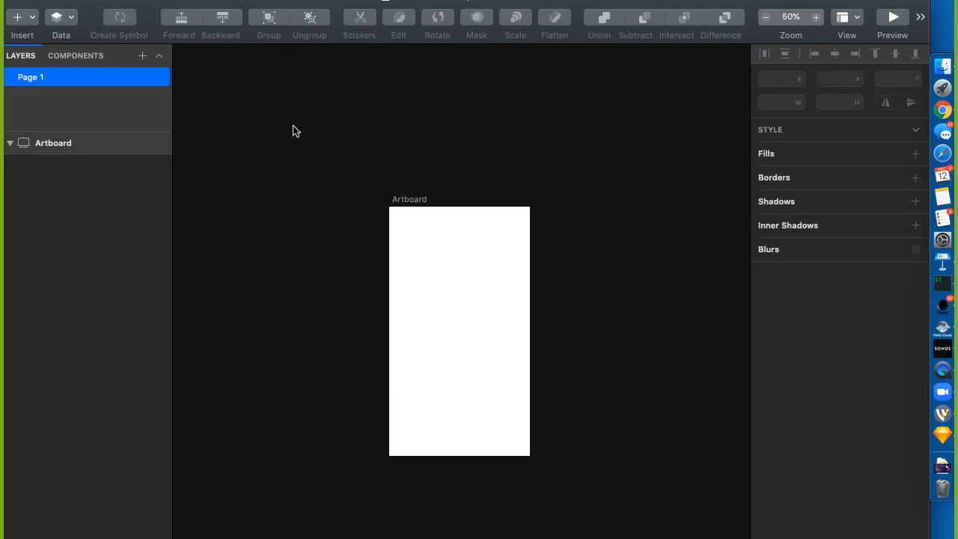
drag(406, 202, 286, 188)
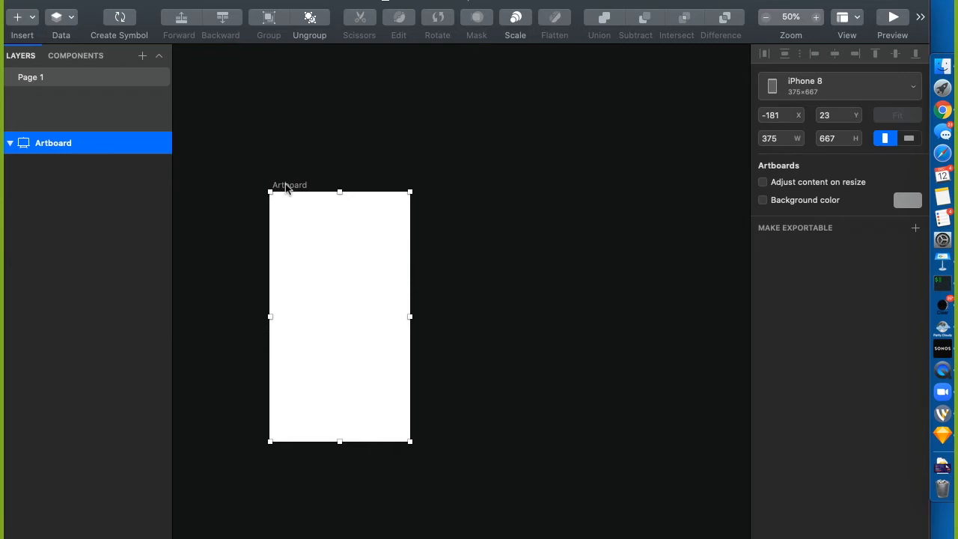
drag(289, 187, 475, 183)
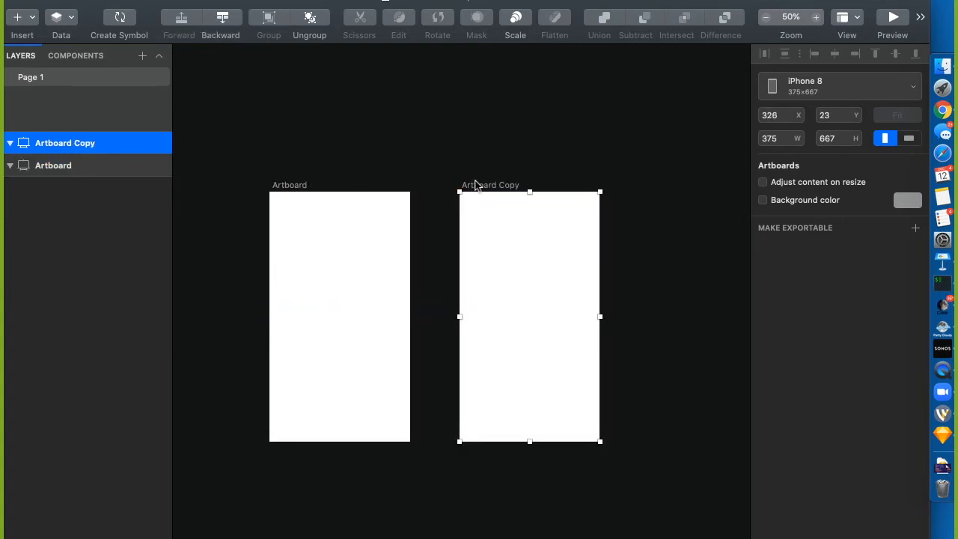
drag(50, 170, 56, 124)
click(74, 143)
right_click(75, 143)
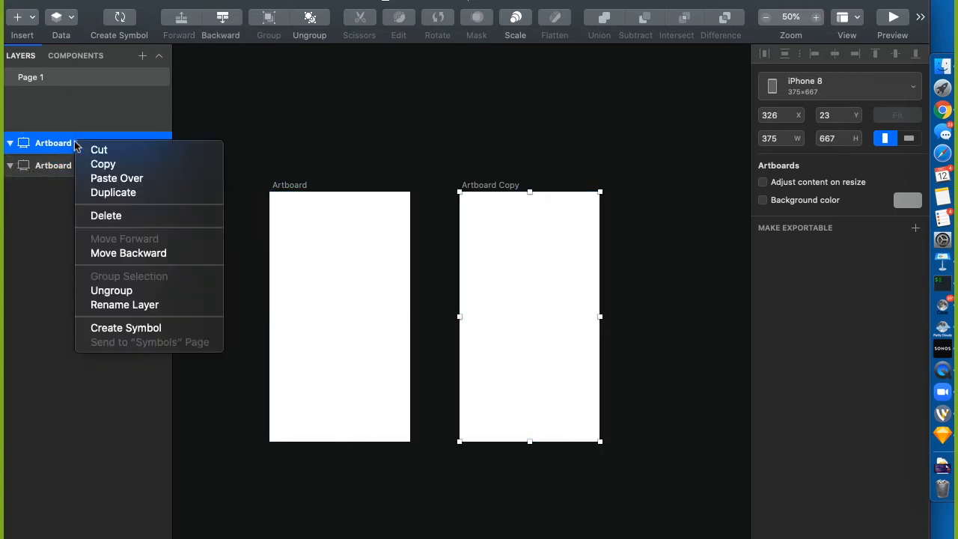
click(135, 193)
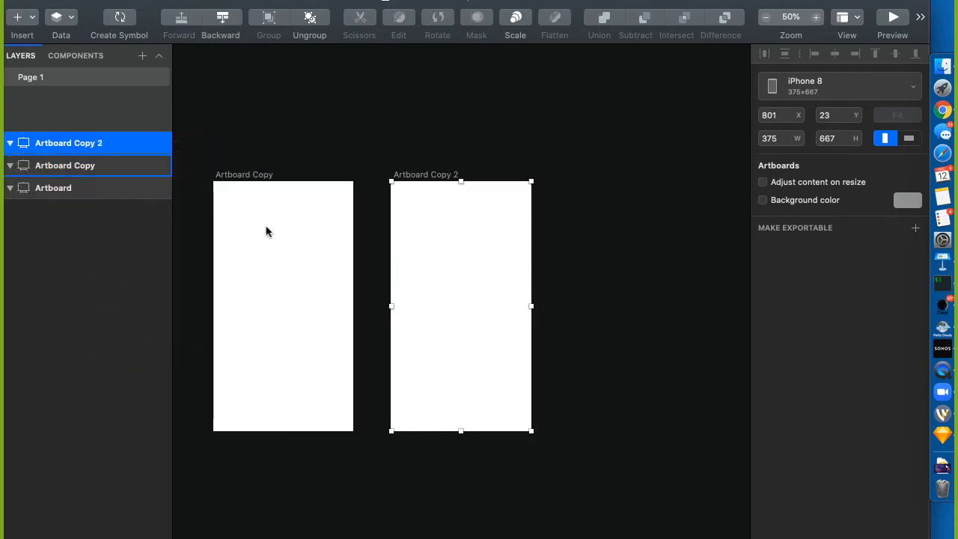
At 25% zoom, move Artboard Copy and then Artboard Copy 2 below the original artboard
scroll(385, 159, left, 5)
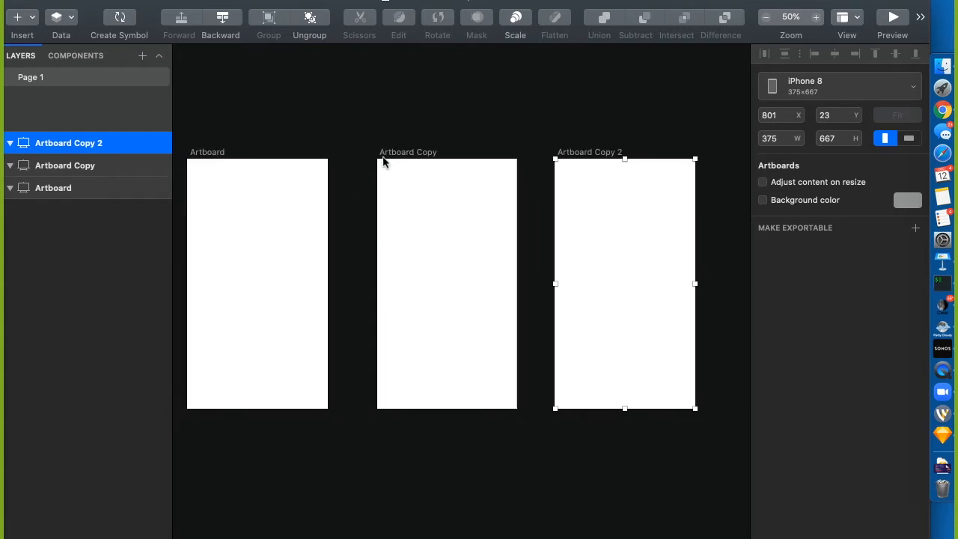
key(super+minus)
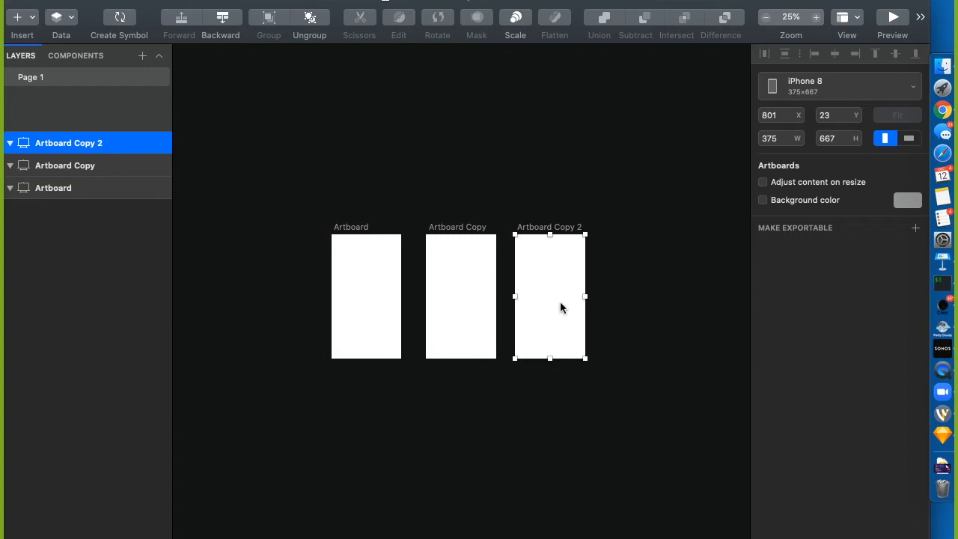
scroll(411, 336, down, 4)
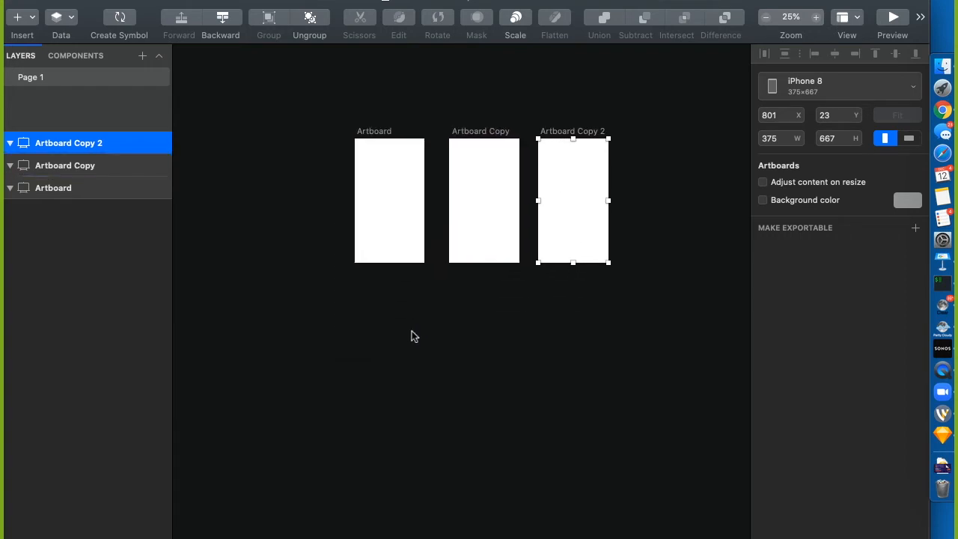
drag(489, 129, 398, 283)
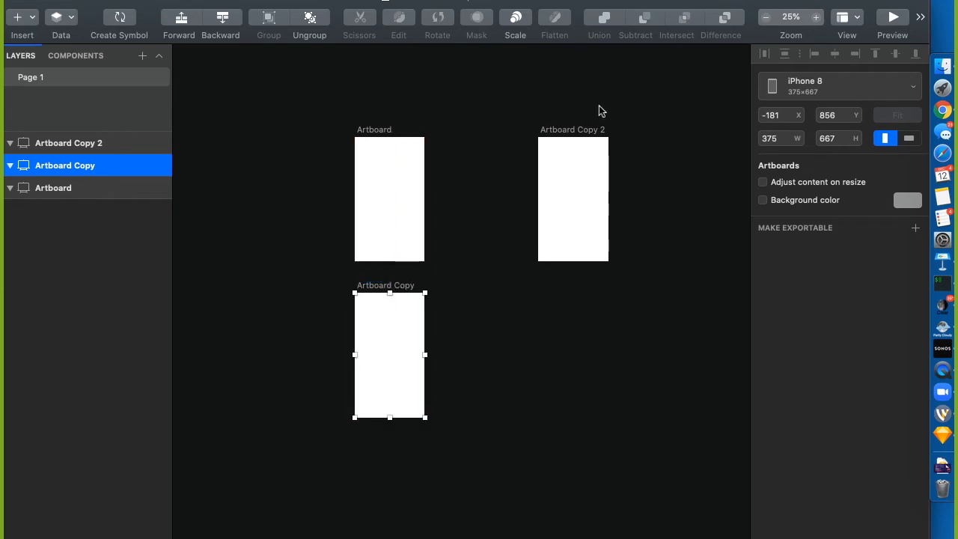
drag(574, 129, 391, 438)
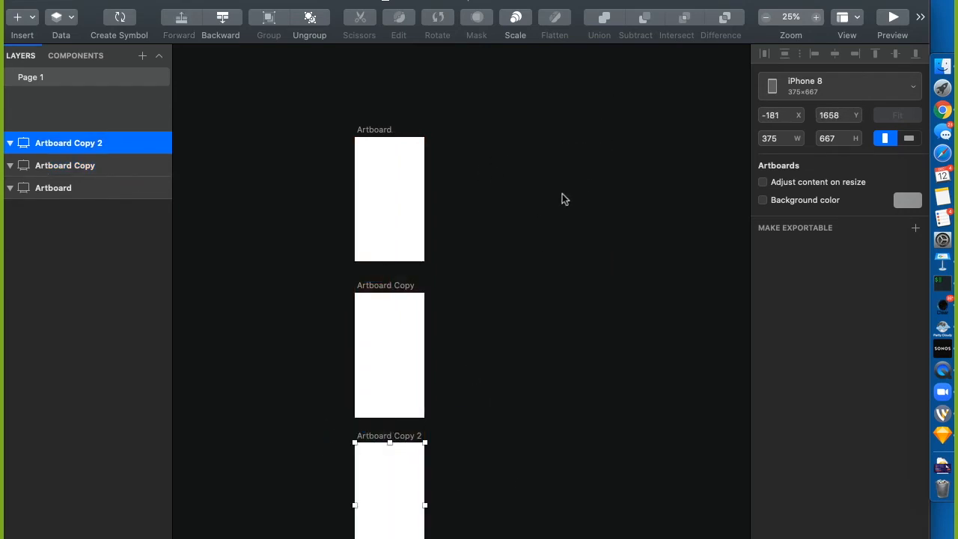
scroll(564, 200, right, 3)
scroll(565, 199, up, 1)
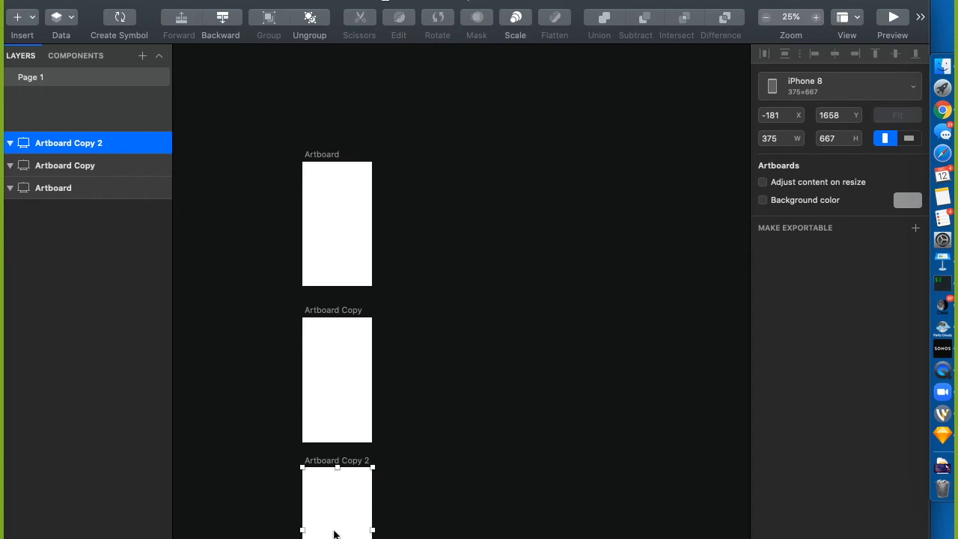
Drag Artboard to the top of the Layers list and Artboard Copy above Artboard Copy 2
click(79, 188)
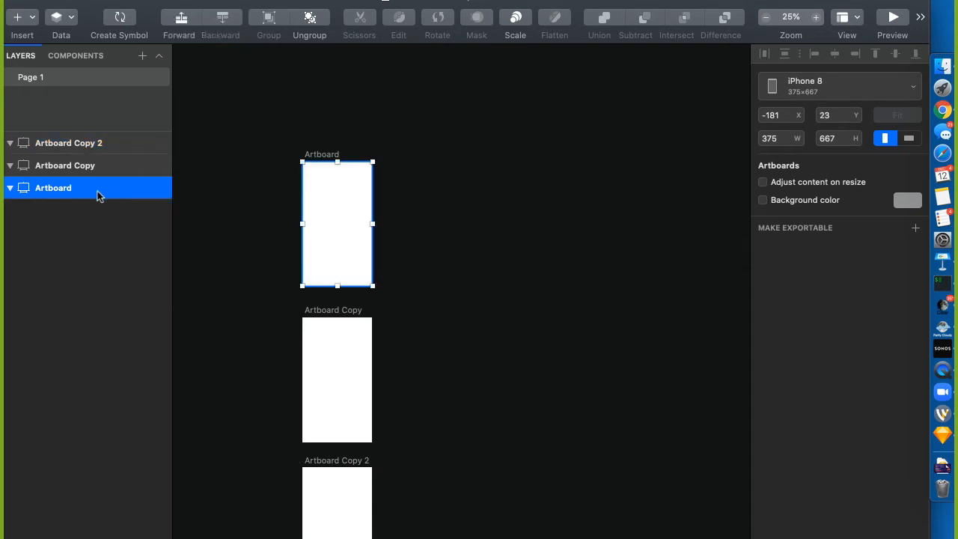
drag(96, 189, 65, 135)
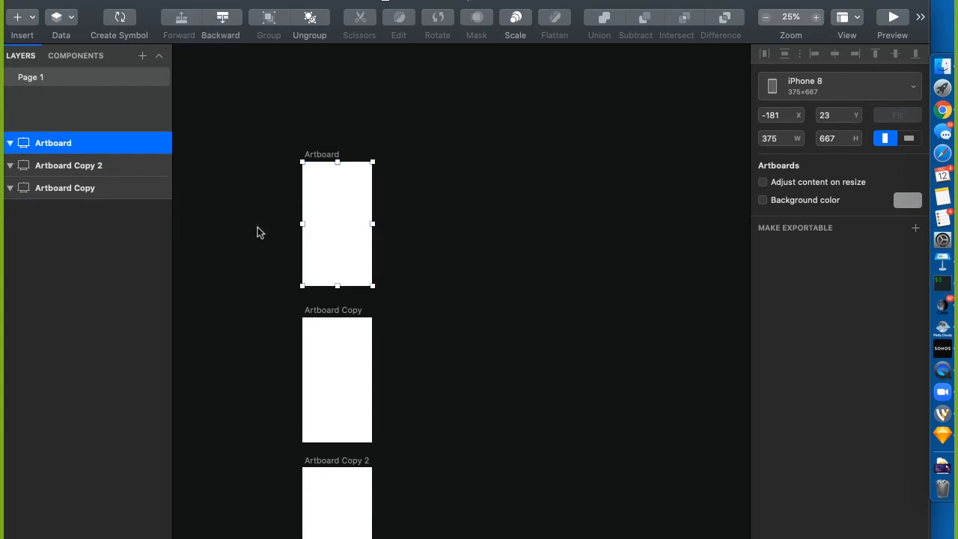
drag(103, 185, 98, 158)
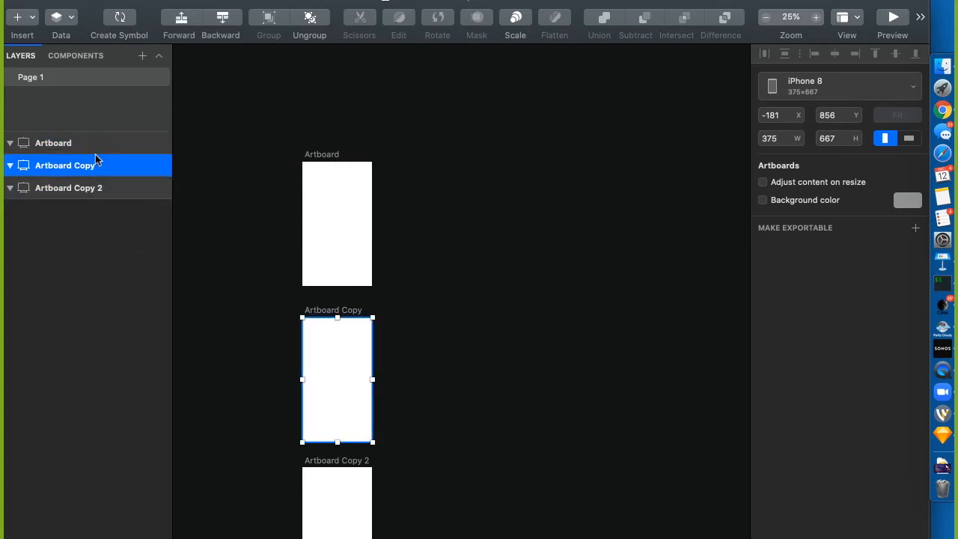
click(231, 175)
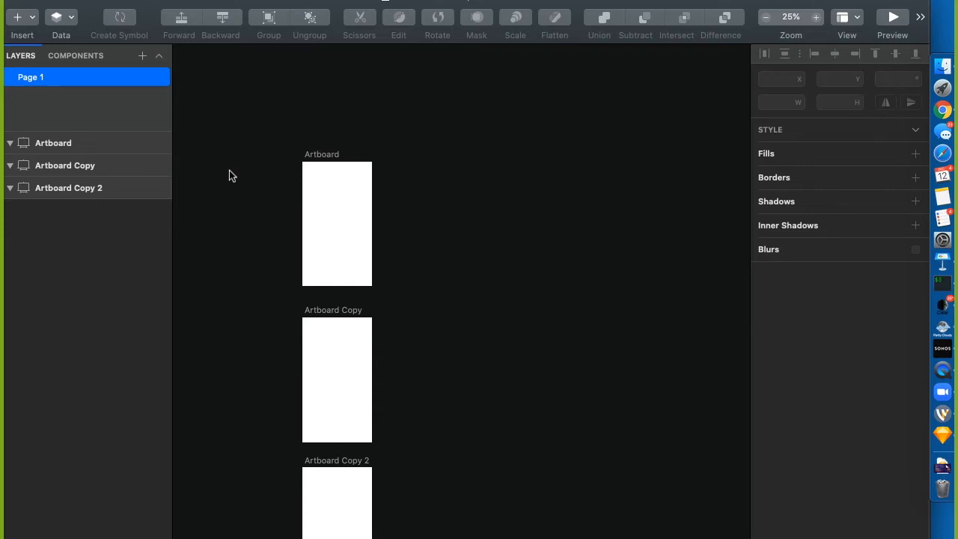
Select all three artboards, duplicate them with Cmd+D, and move the copies beside the originals
click(54, 143)
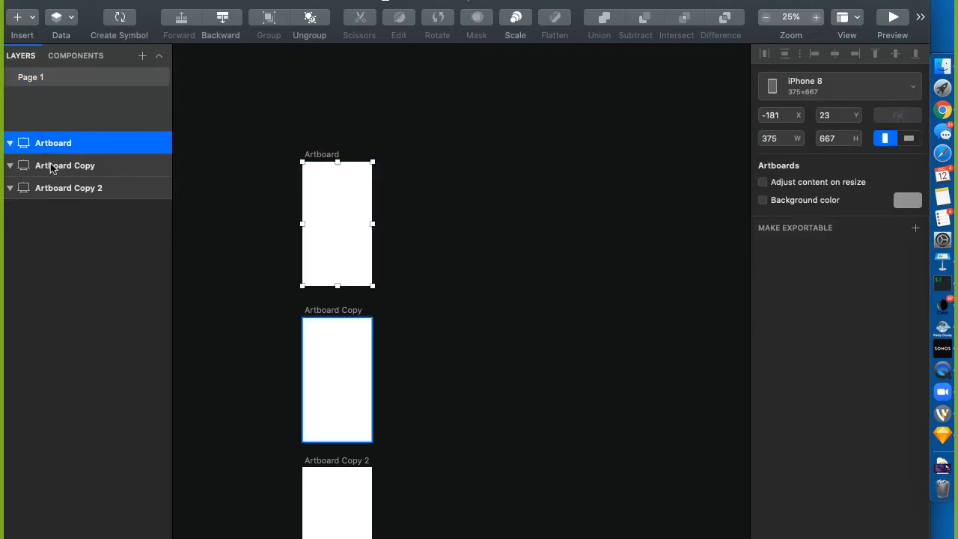
click(50, 165)
click(55, 191)
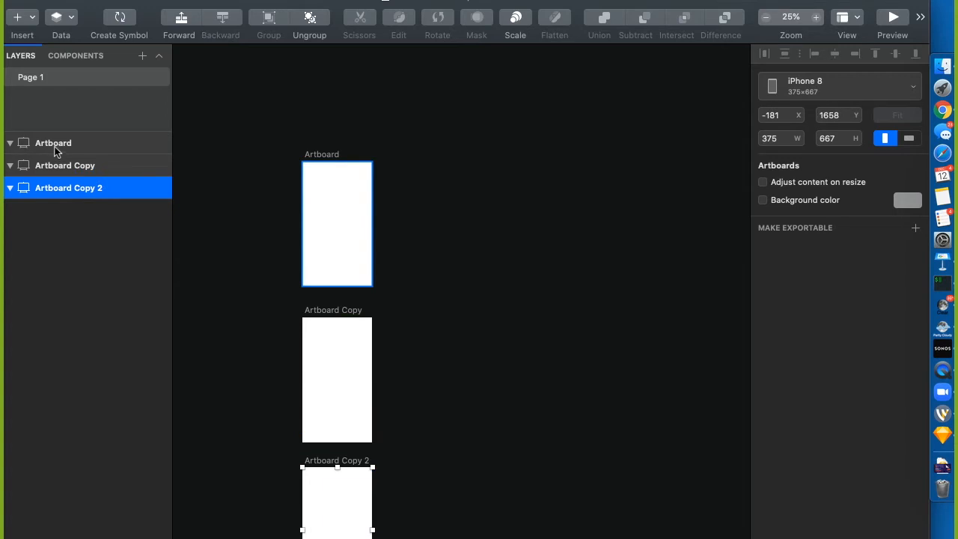
click(54, 149)
shift+click(59, 188)
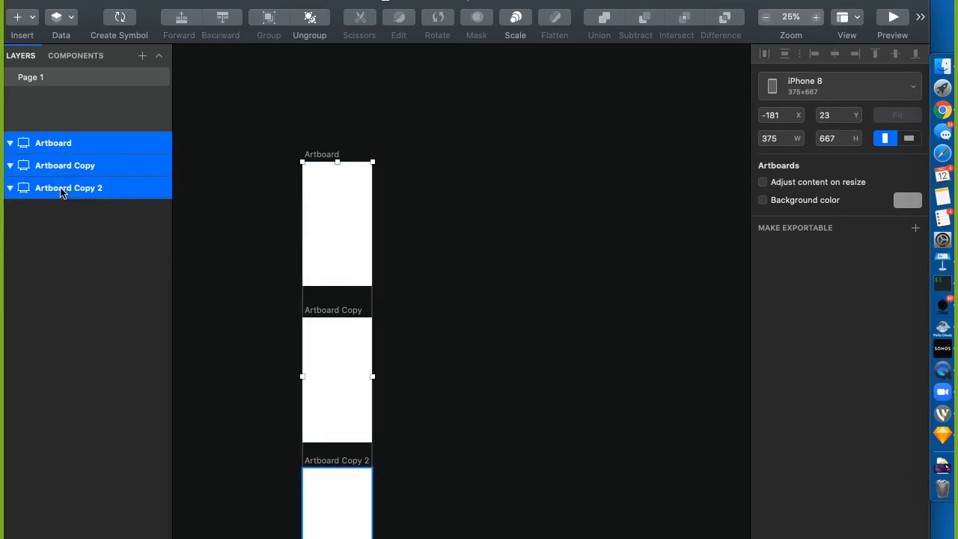
key(super+d)
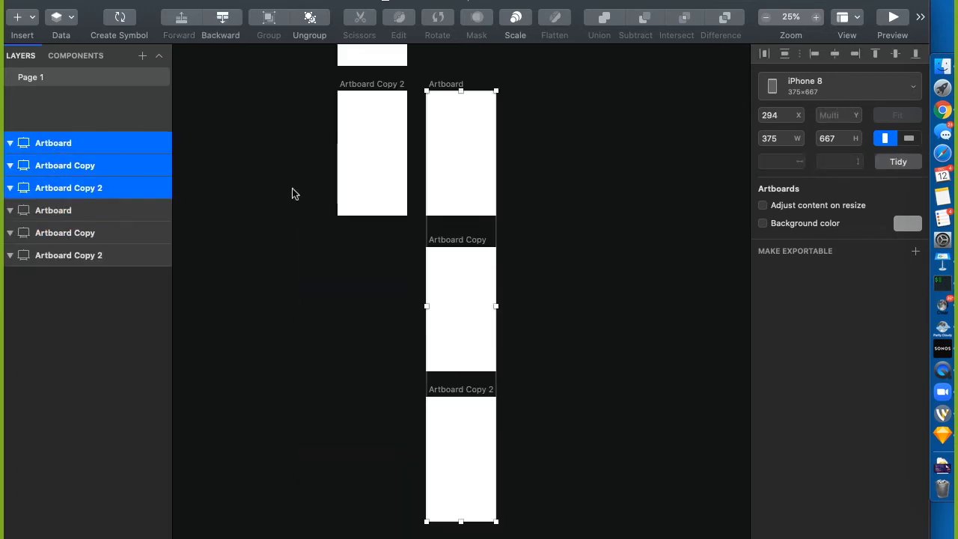
scroll(307, 187, up, 5)
scroll(306, 187, up, 1)
drag(412, 442, 423, 135)
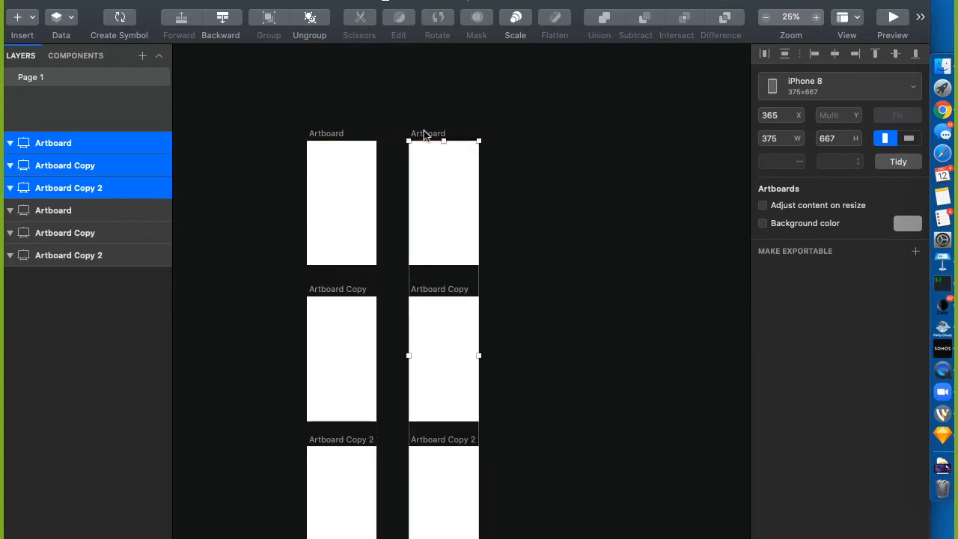
drag(68, 160, 72, 267)
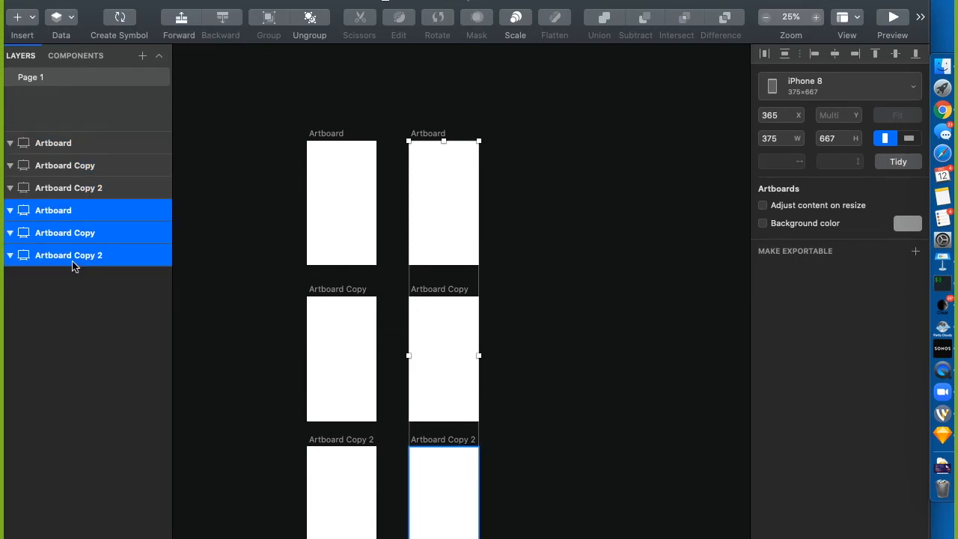
Check the positions of all six artboard layers across the two columns
click(49, 143)
click(49, 165)
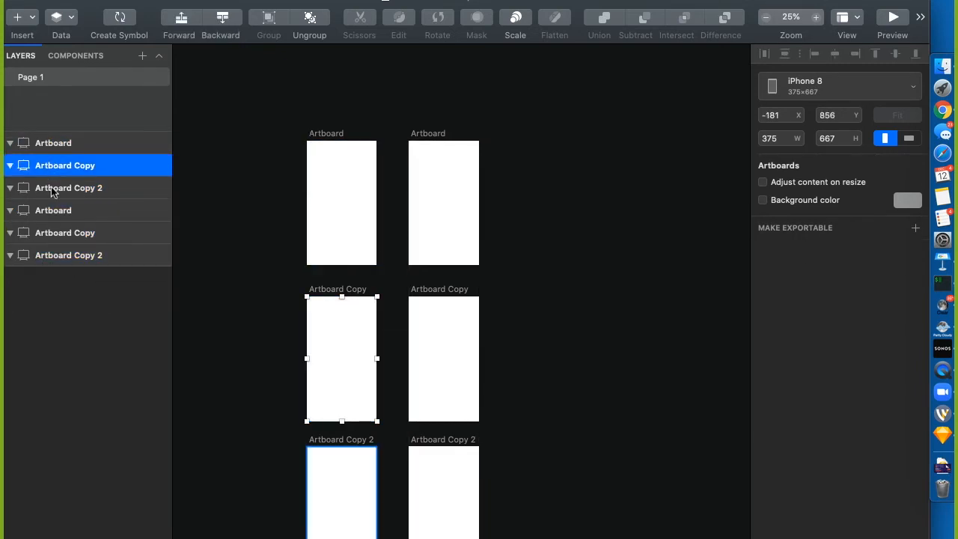
click(50, 188)
click(53, 210)
click(55, 233)
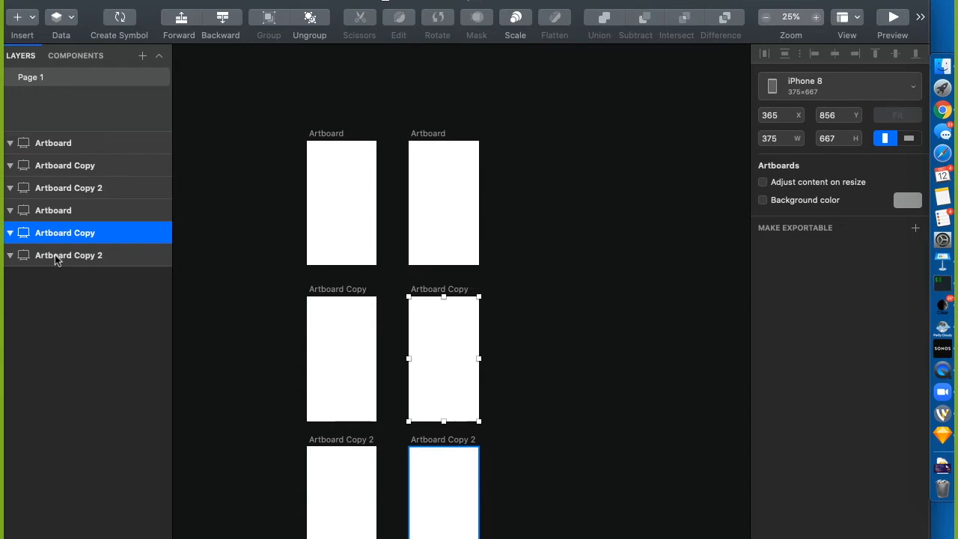
click(55, 256)
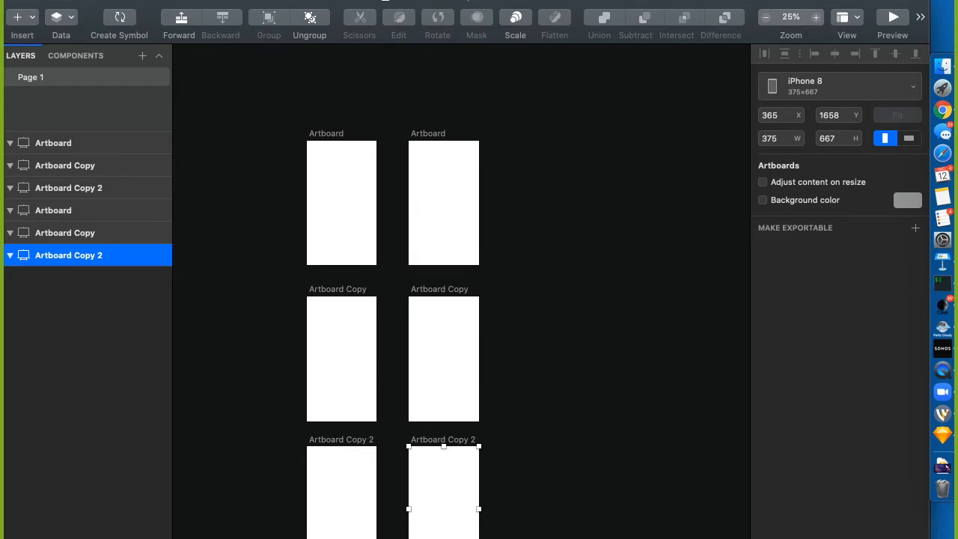
scroll(569, 479, down, 3)
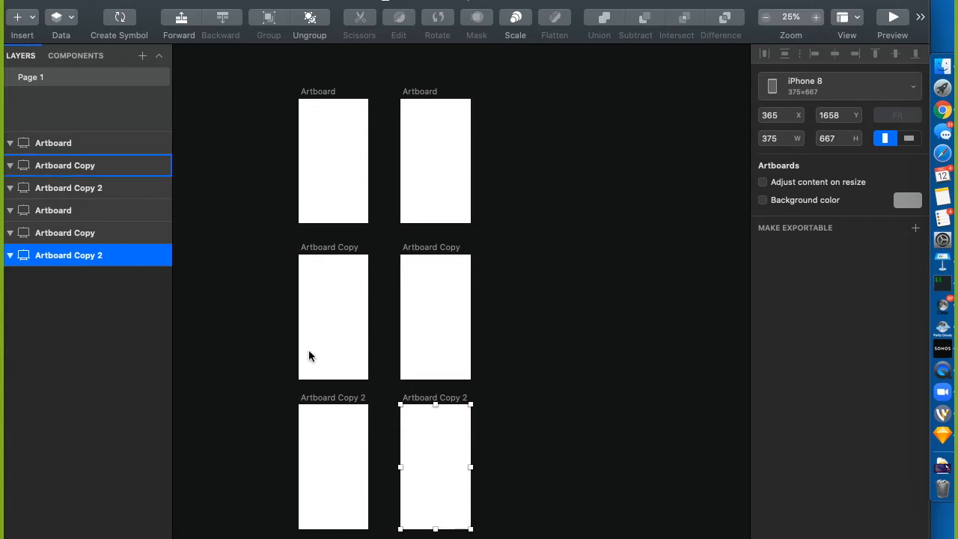
click(73, 144)
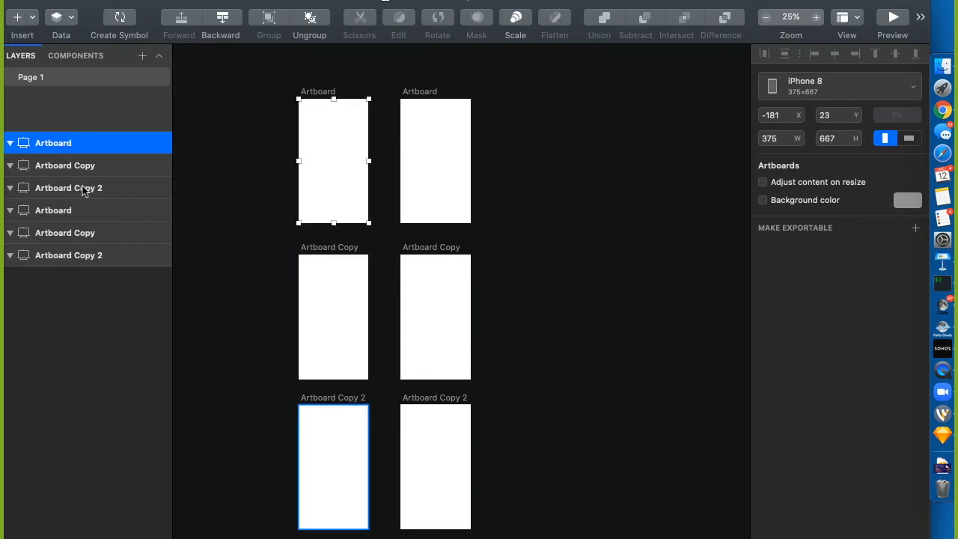
click(218, 194)
scroll(217, 195, up, 1)
scroll(217, 196, down, 2)
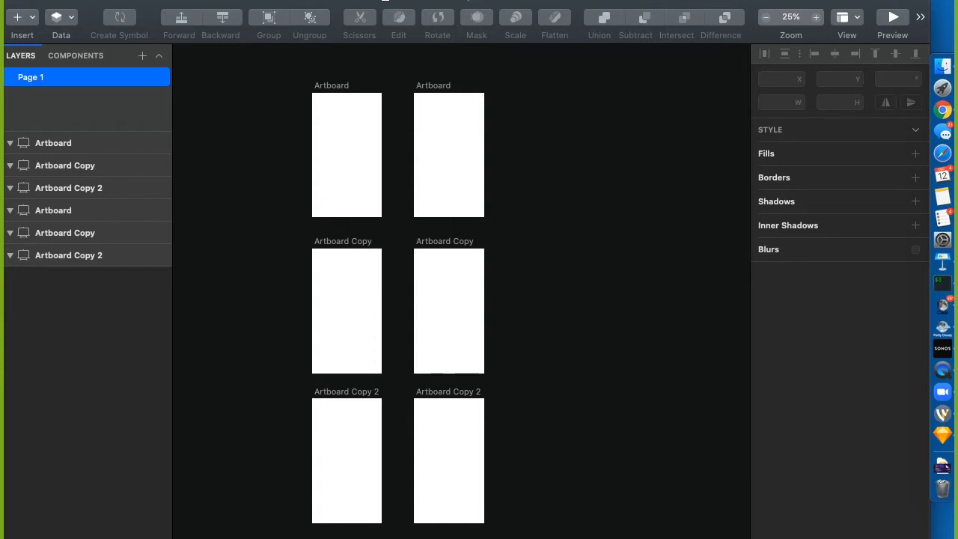
scroll(228, 338, up, 2)
scroll(228, 339, right, 3)
scroll(228, 338, down, 3)
scroll(229, 339, left, 8)
scroll(228, 338, right, 3)
scroll(225, 332, right, 10)
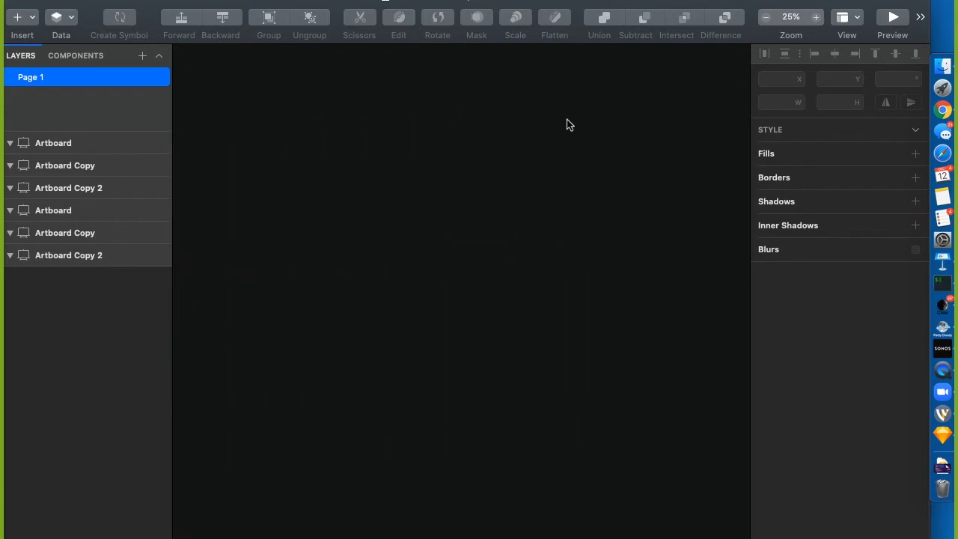
scroll(555, 194, left, 10)
scroll(555, 195, up, 6)
scroll(555, 195, down, 1)
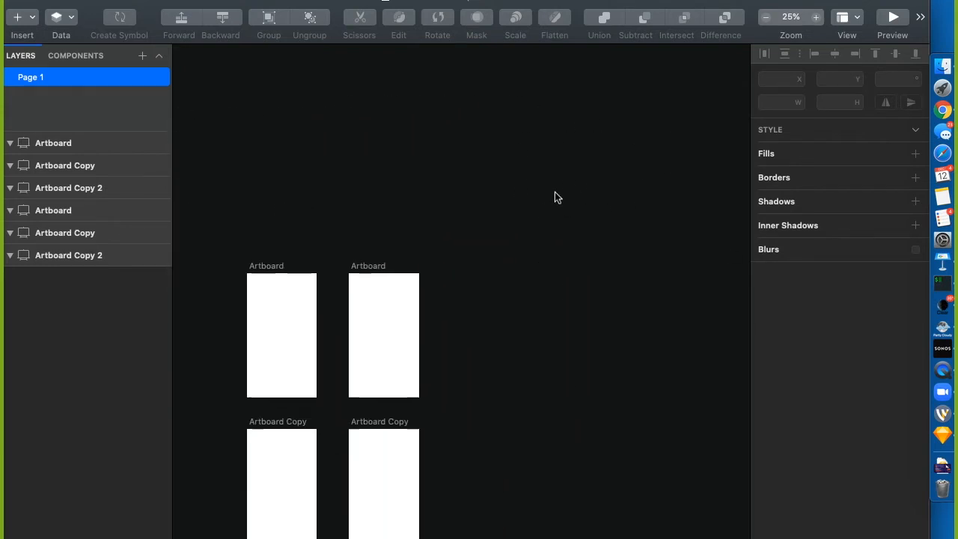
scroll(554, 195, down, 5)
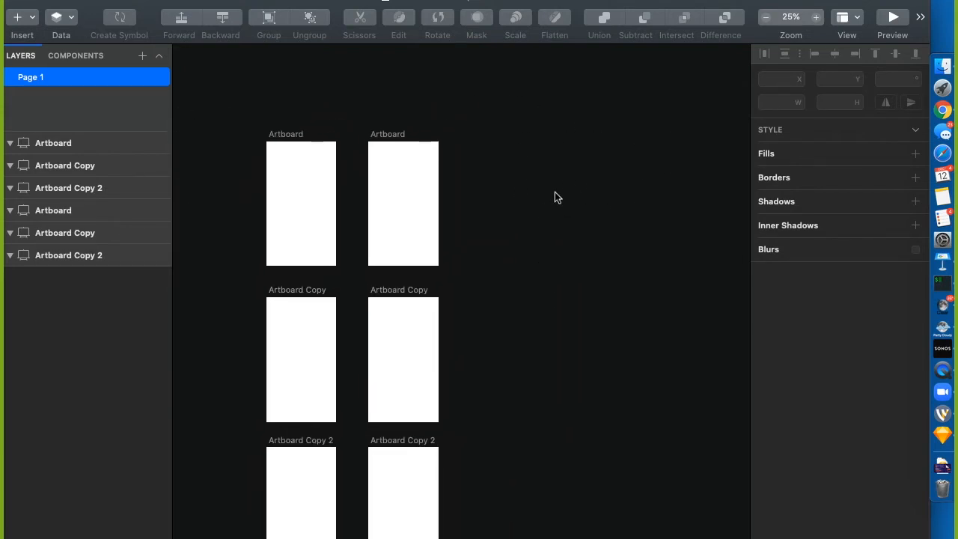
scroll(555, 198, left, 2)
scroll(555, 198, down, 1)
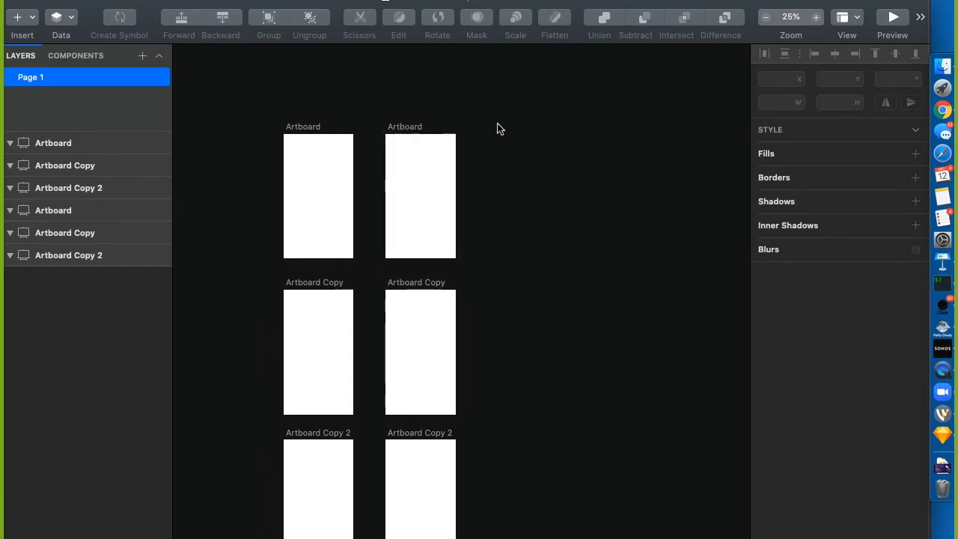
scroll(498, 128, right, 15)
click(58, 167)
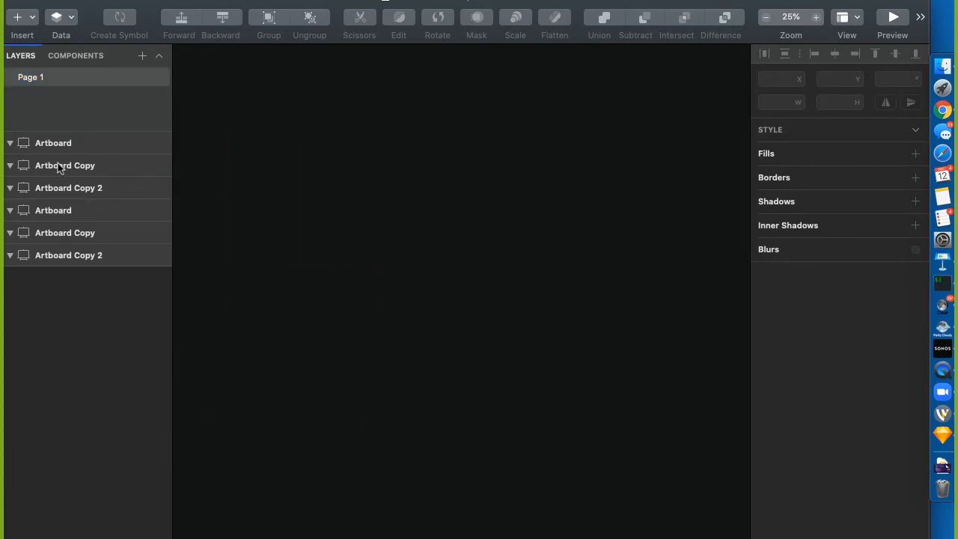
click(59, 167)
key(super+3)
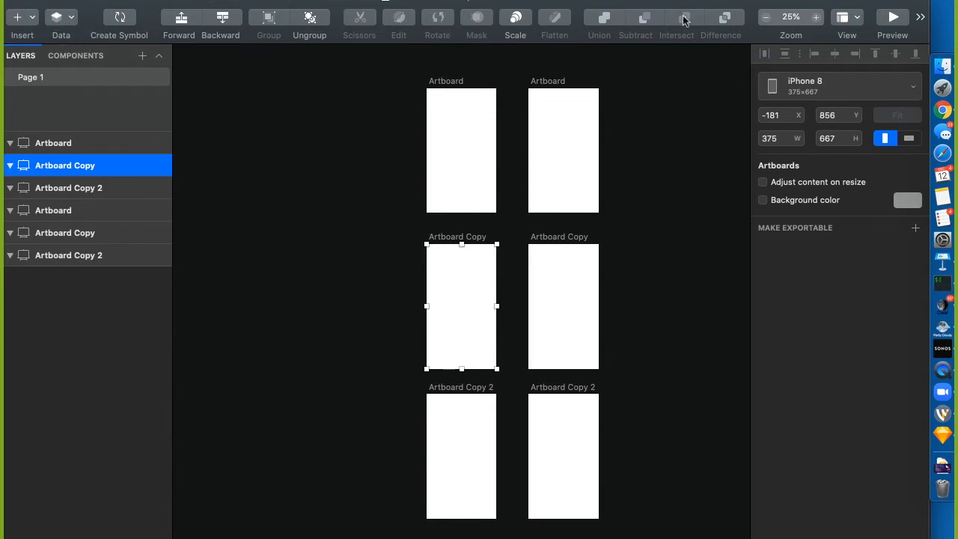
right_click(631, 3)
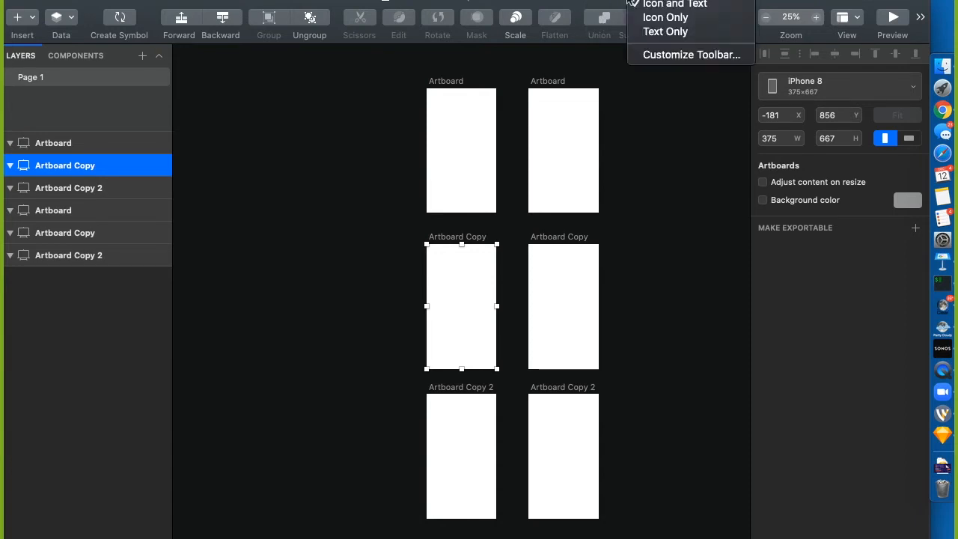
Open Customize Toolbar, check its Show display options, and try dragging another item onto the toolbar
click(675, 55)
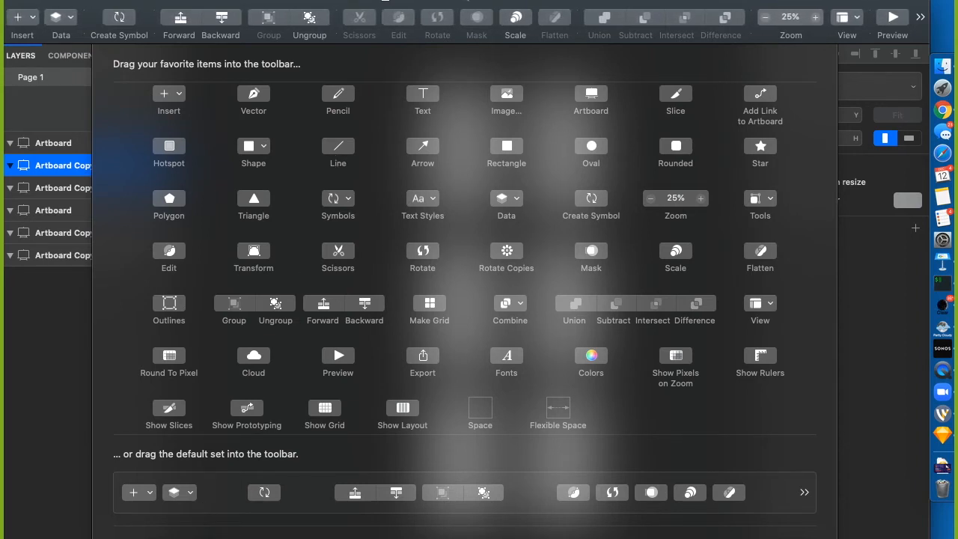
click(184, 537)
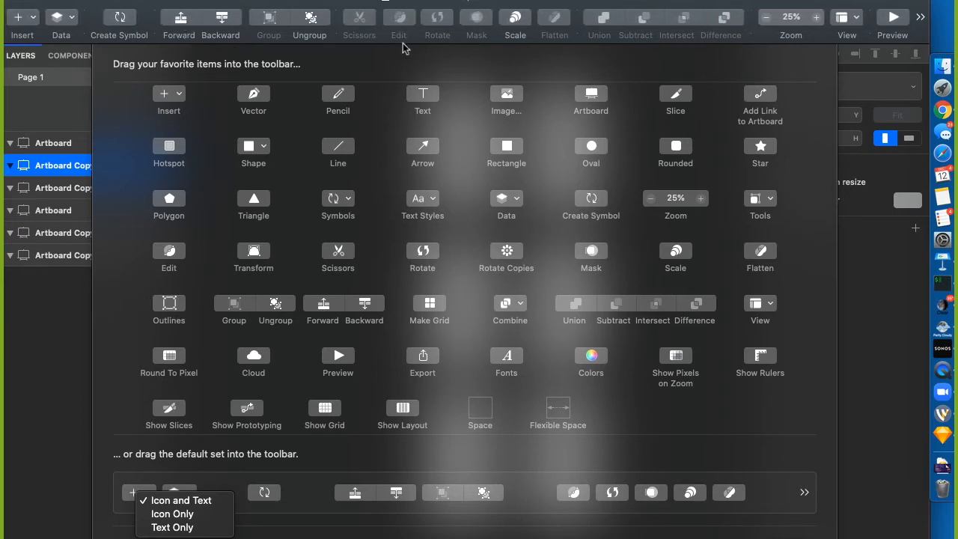
key(Escape)
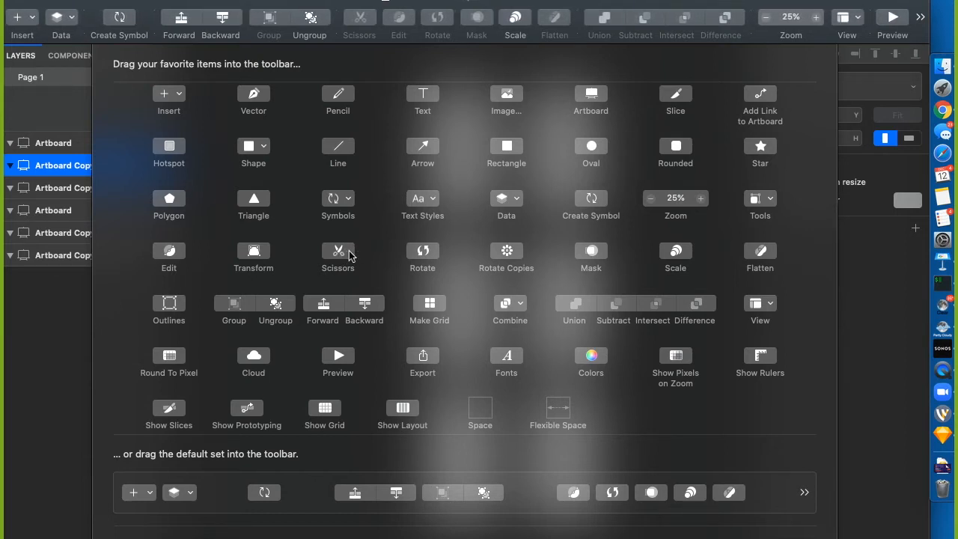
drag(348, 253, 356, 15)
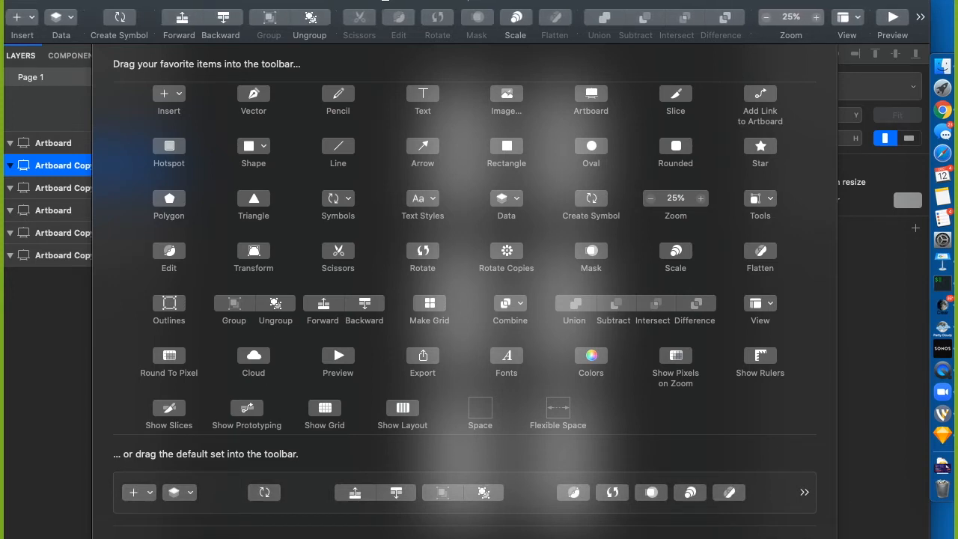
scroll(823, 449, down, 5)
key(Return)
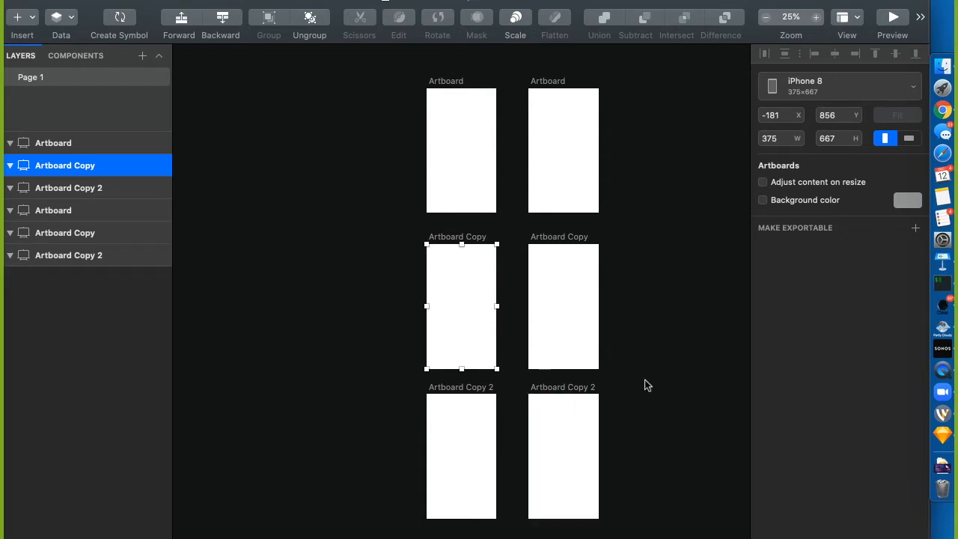
Pan the canvas to bring the six iPhone 8 artboards back into view
scroll(645, 386, right, 3)
scroll(646, 385, up, 2)
scroll(644, 380, right, 2)
scroll(645, 379, up, 1)
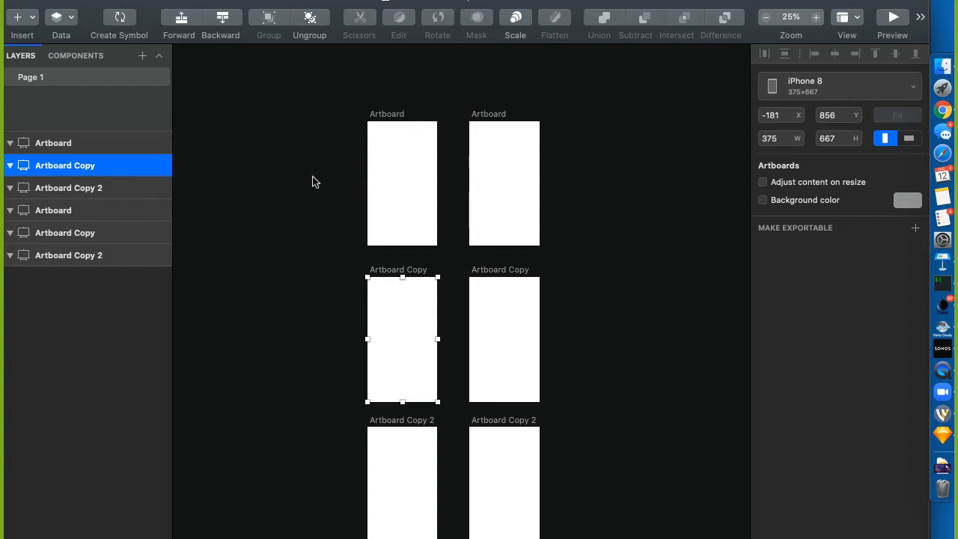
Click through the artboards on canvas and in Layers, ending with the top-left artboard selected
click(296, 196)
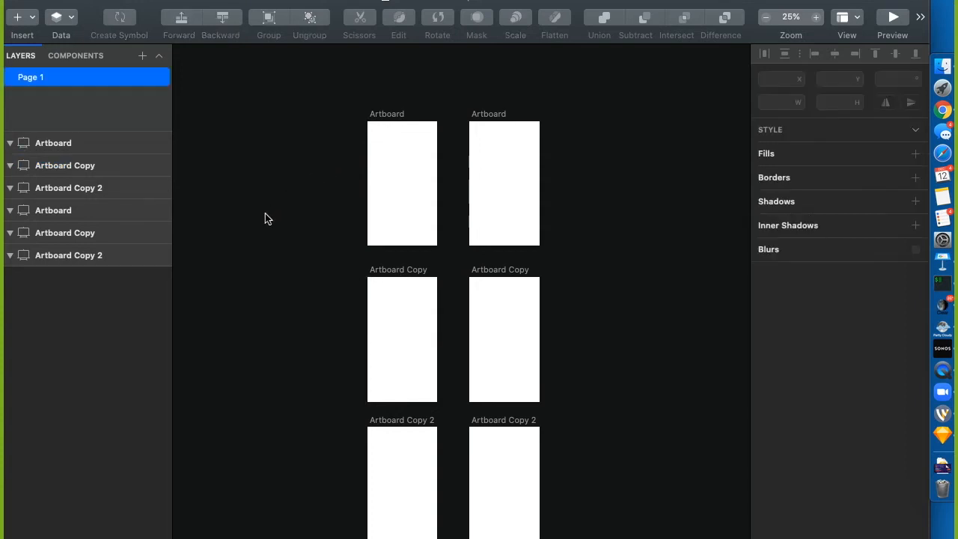
click(386, 115)
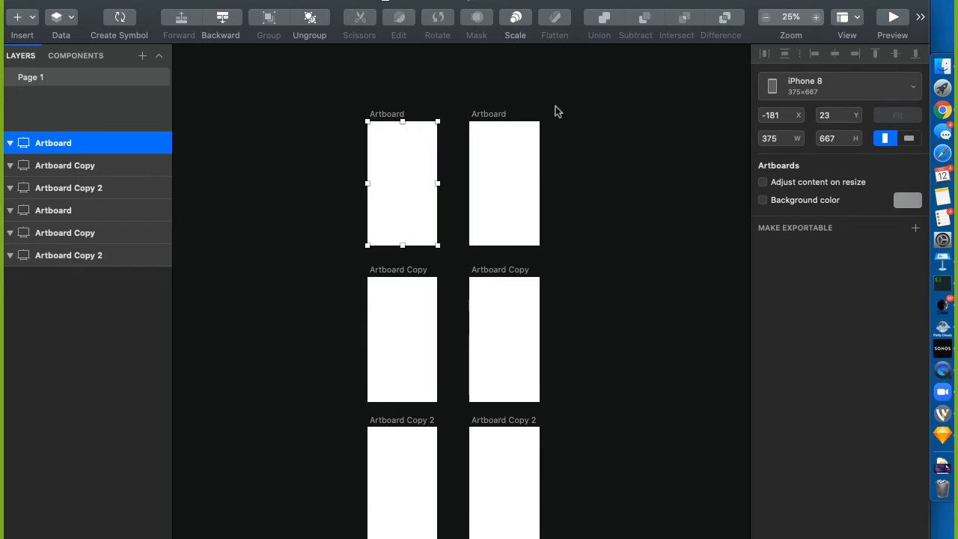
click(489, 119)
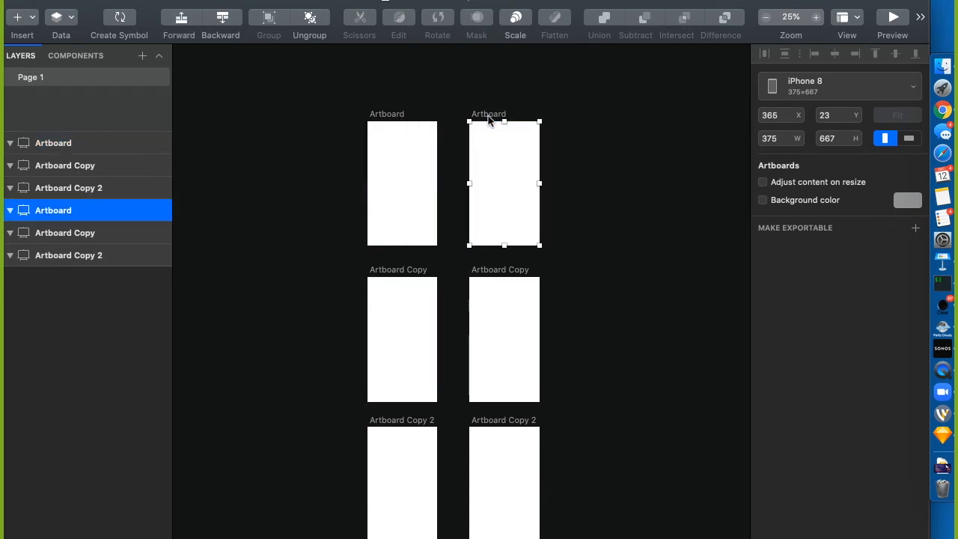
click(392, 121)
click(399, 274)
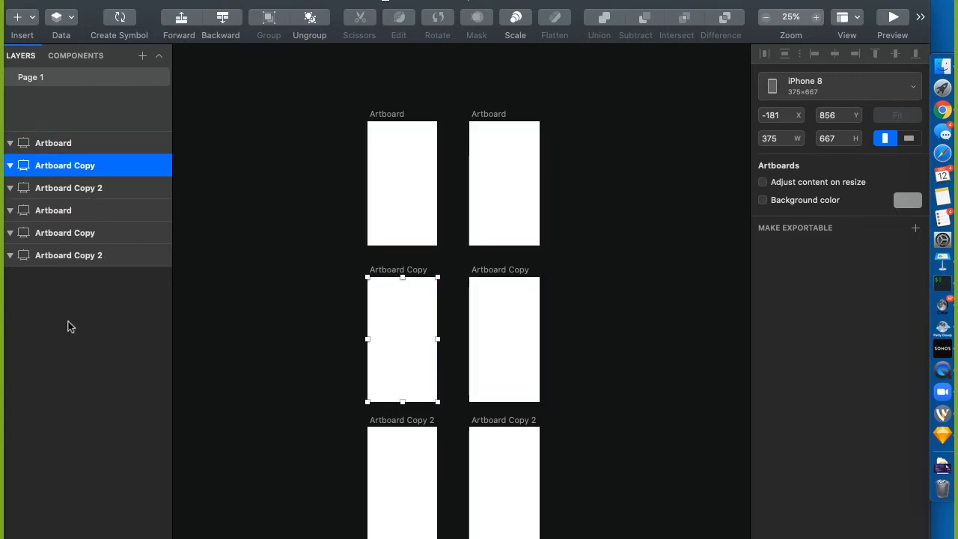
click(43, 146)
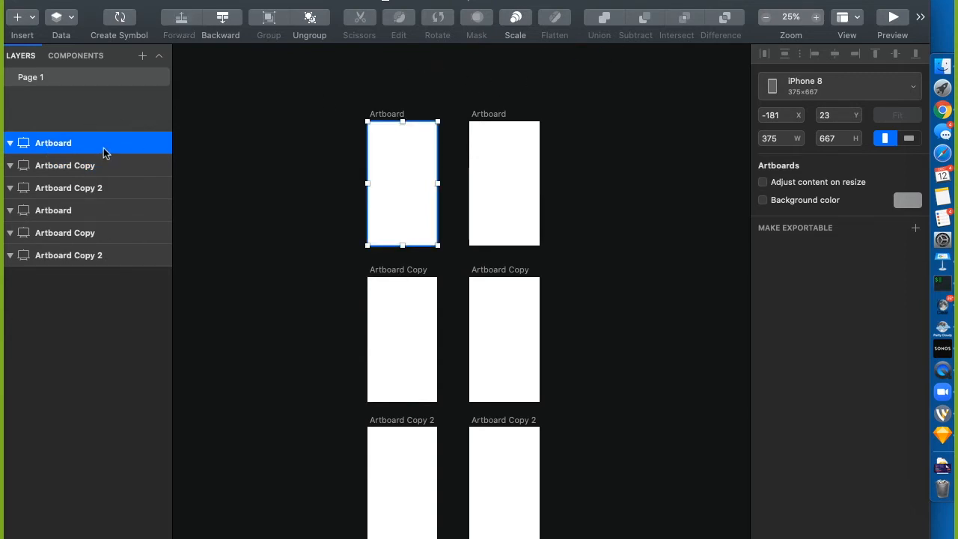
click(314, 152)
click(388, 114)
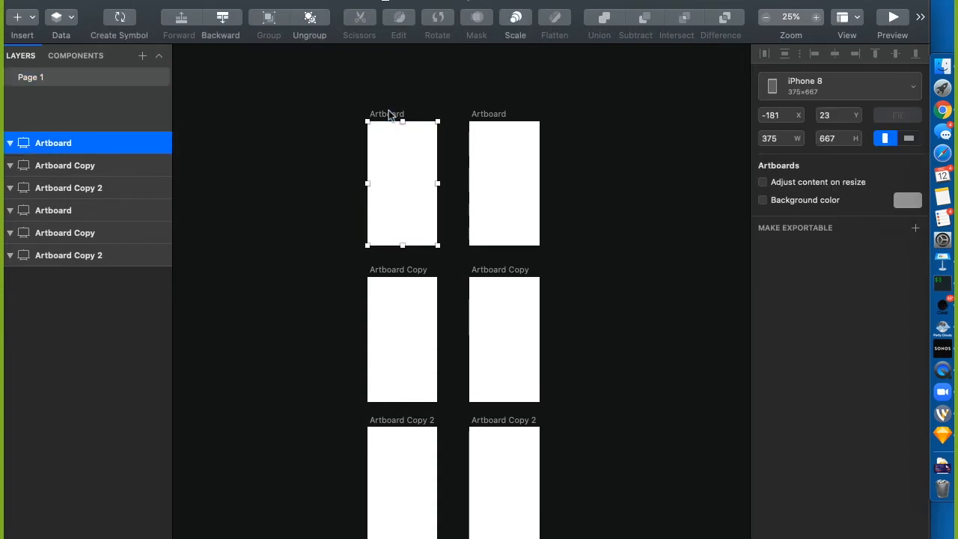
Check the top-left Artboard's right-click actions, then show the Insert menu's layer types
right_click(72, 142)
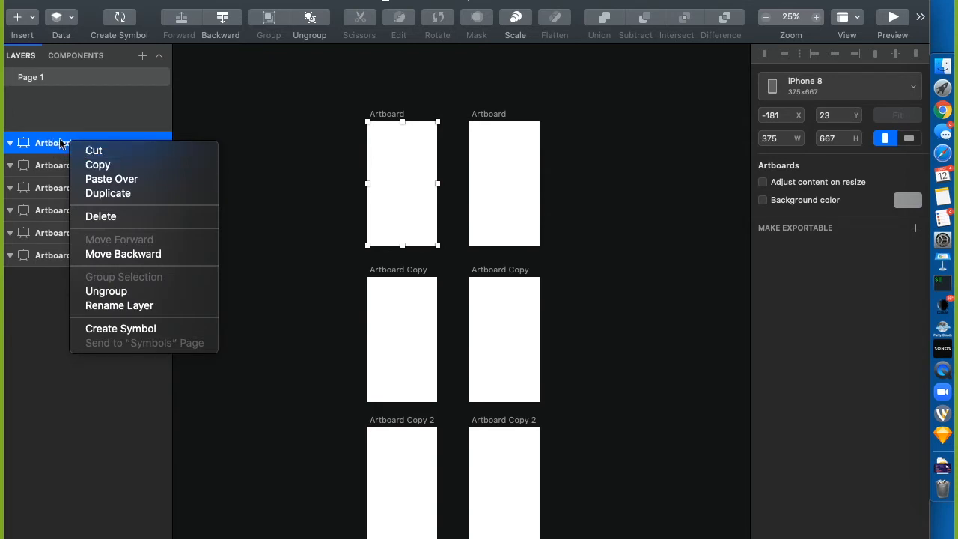
click(42, 145)
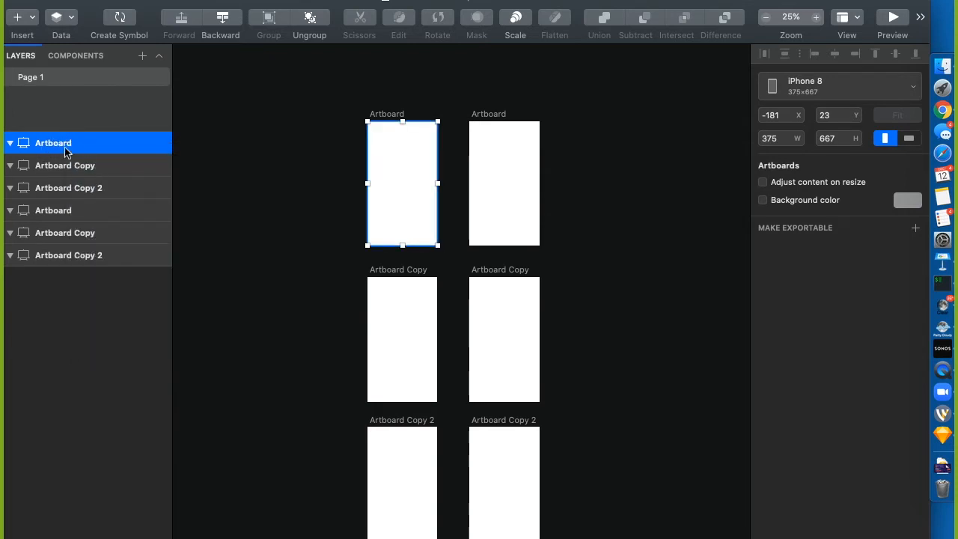
right_click(65, 144)
click(29, 151)
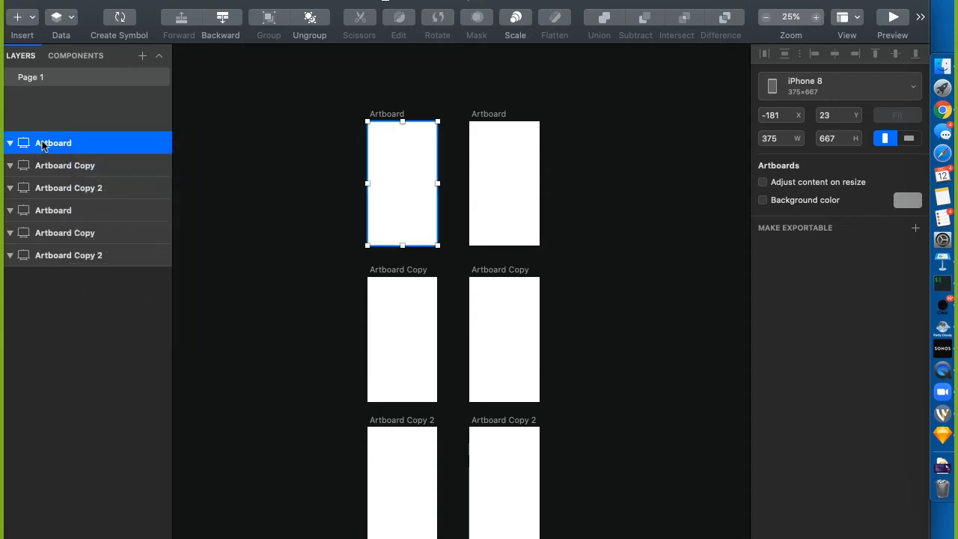
click(167, 0)
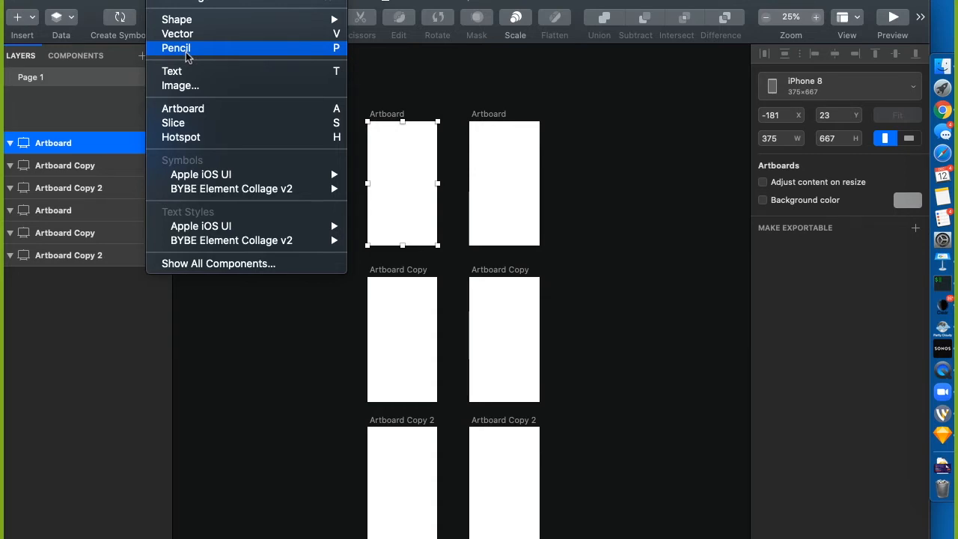
Browse the Insert menu once more and close it without inserting anything
click(421, 84)
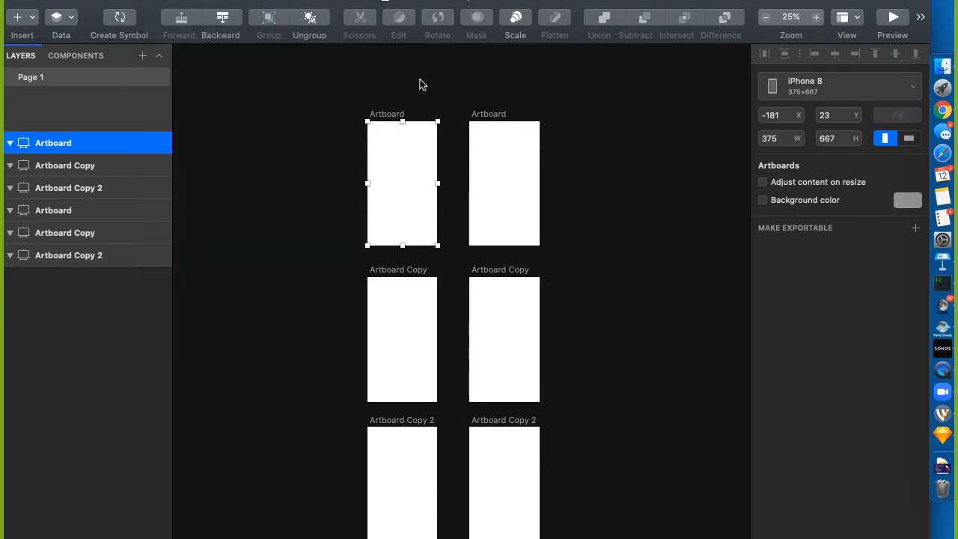
click(421, 84)
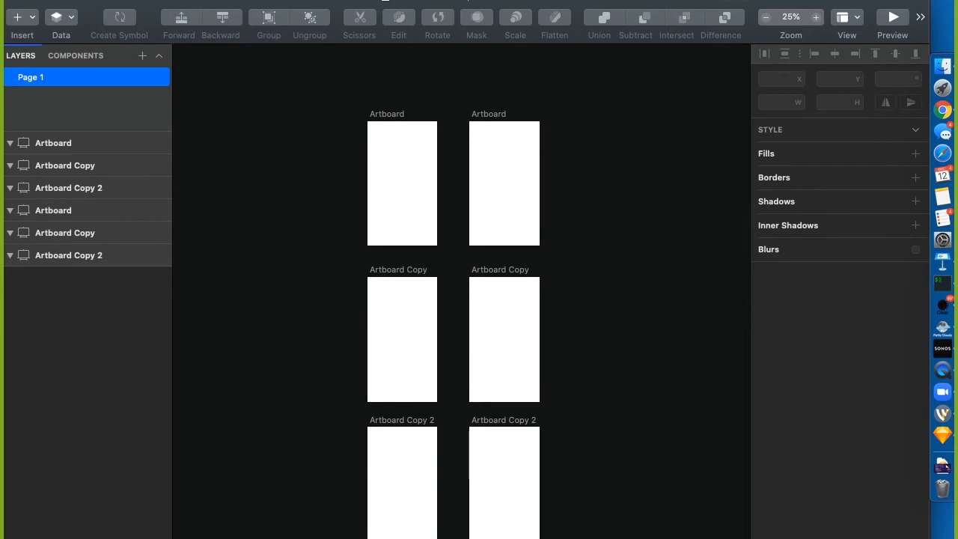
click(163, 0)
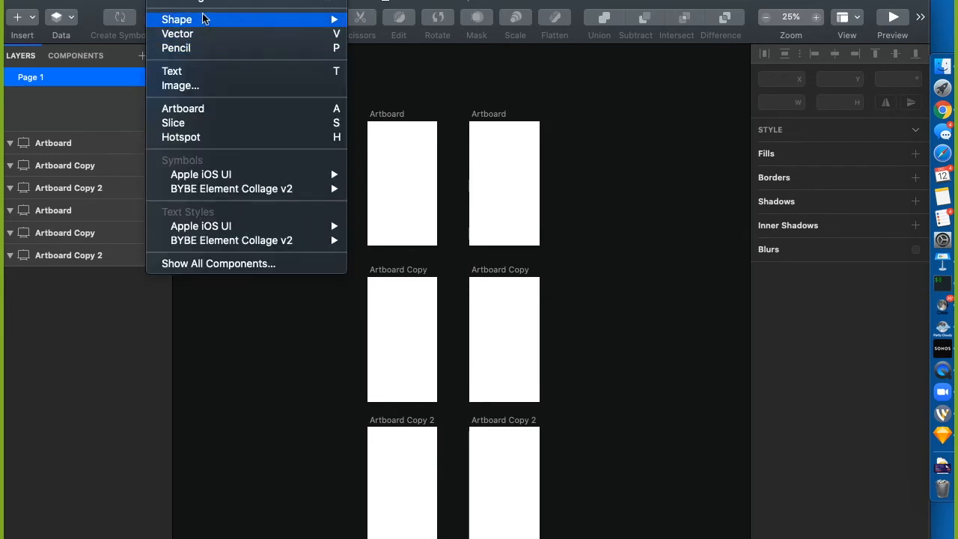
mouse_move(322, 19)
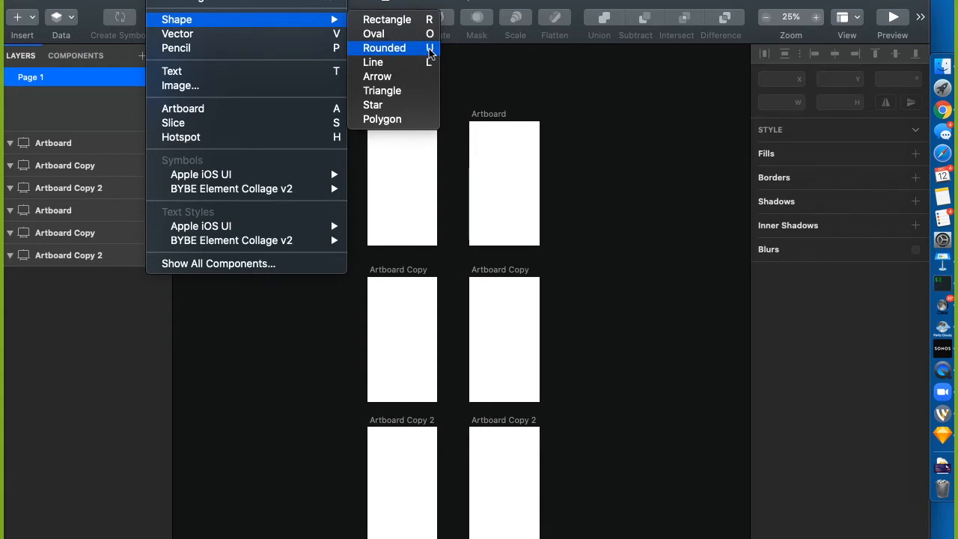
click(495, 68)
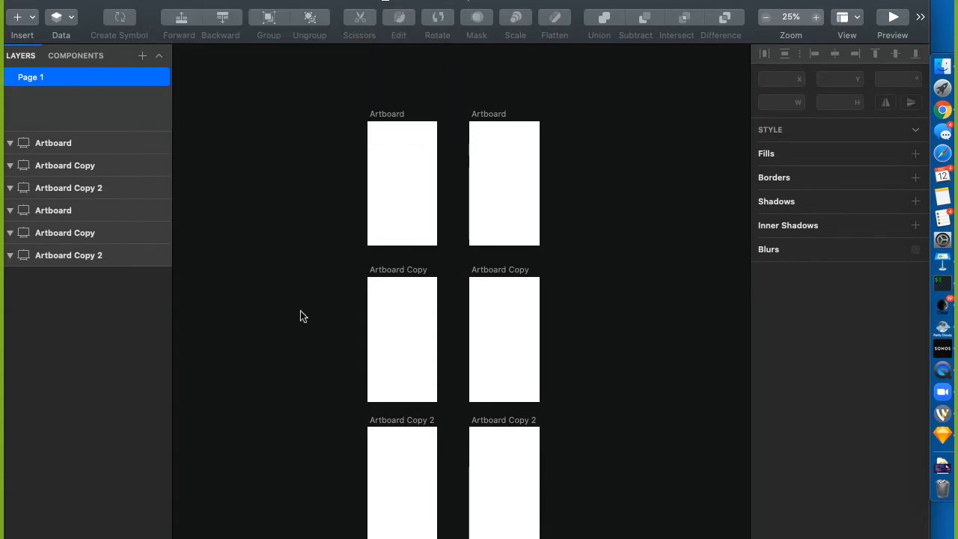
Draw a 159 × 176 red-bordered rectangle near the first artboard's top-left with the Rectangle tool (R)
key(r)
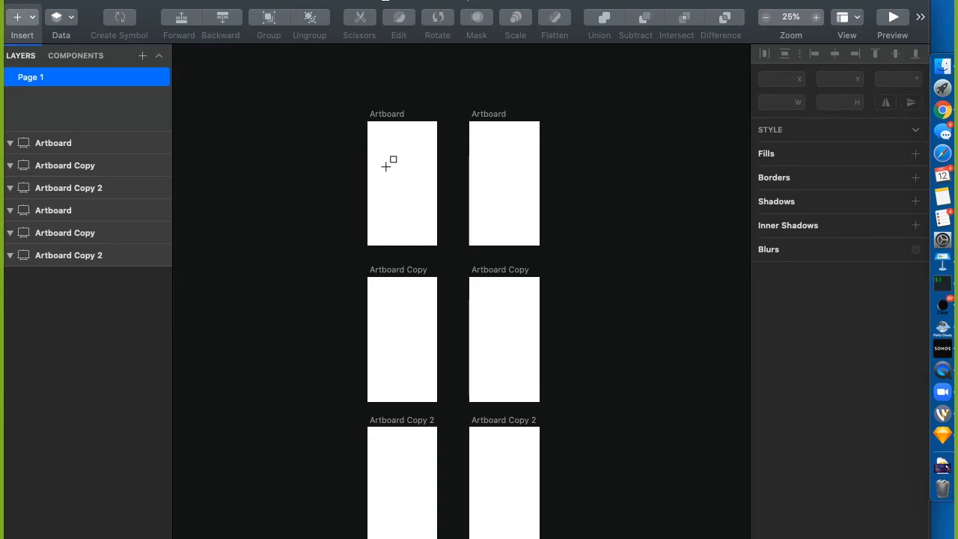
drag(384, 150, 417, 183)
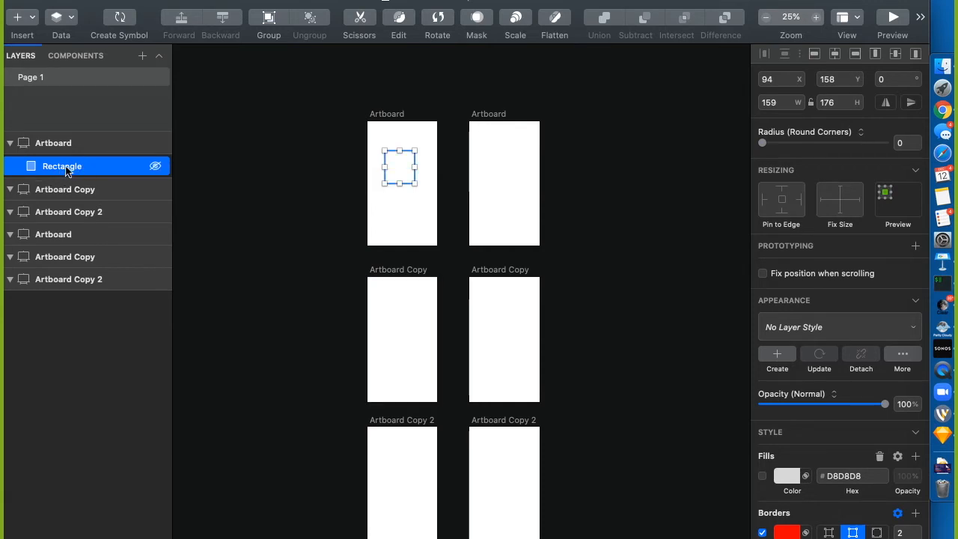
click(10, 143)
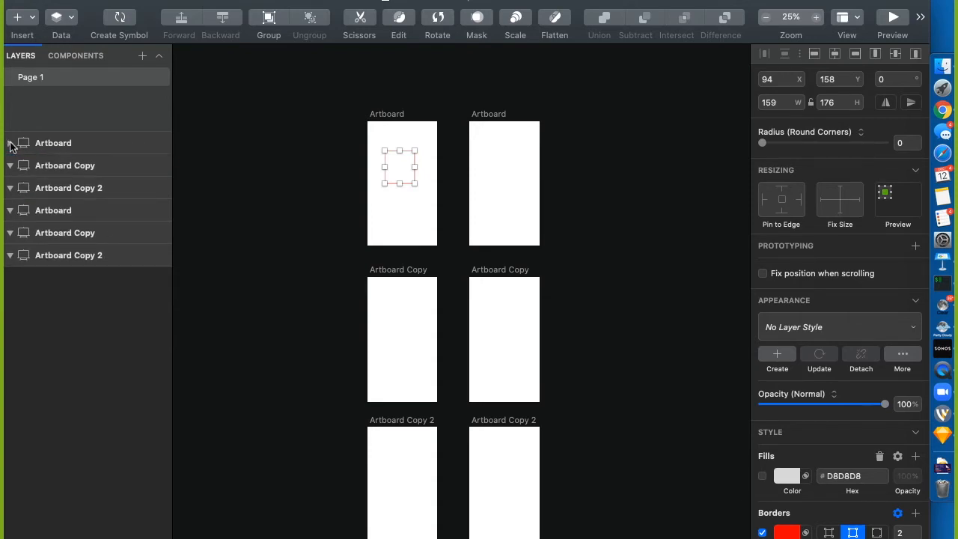
click(10, 143)
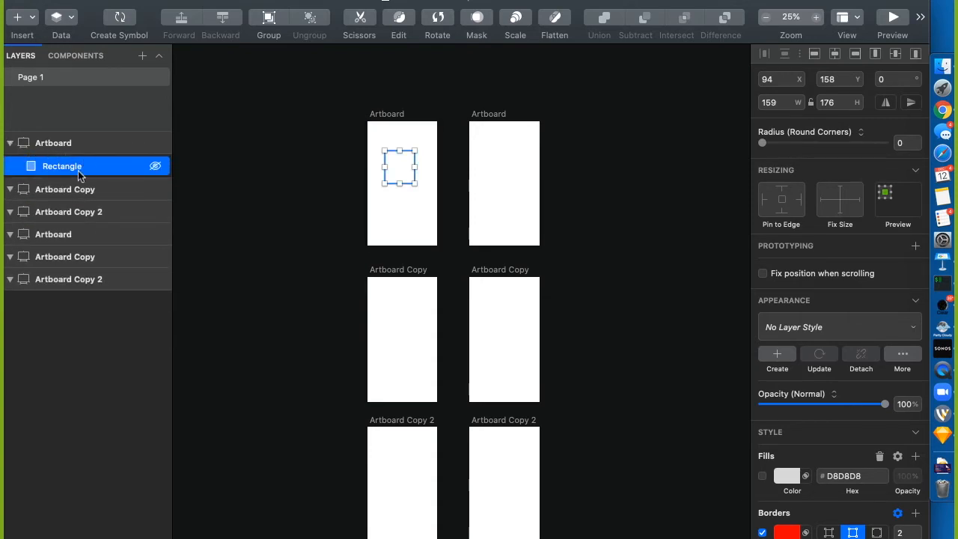
right_click(99, 174)
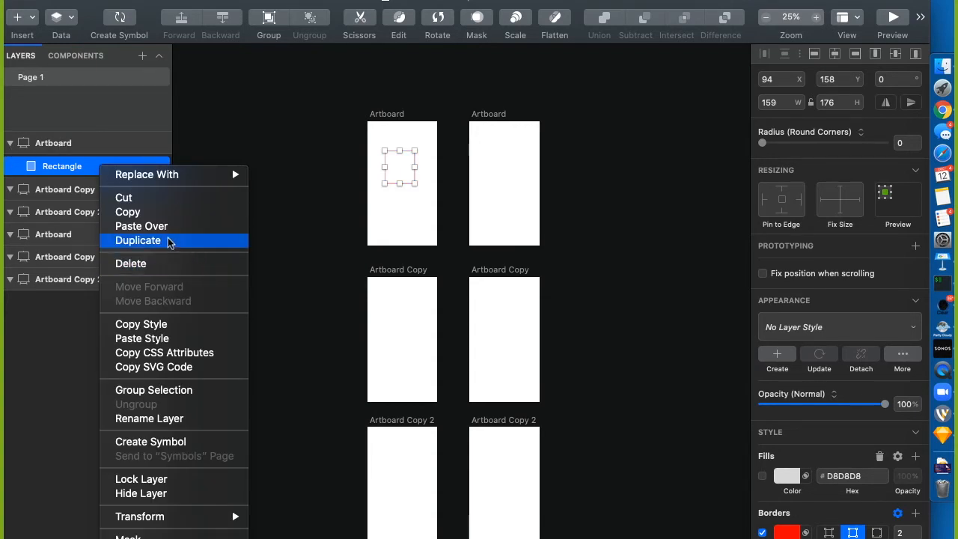
Option-drag a Rectangle Copy below-right of the original, then move Rectangle above it in Layers
click(312, 220)
click(330, 225)
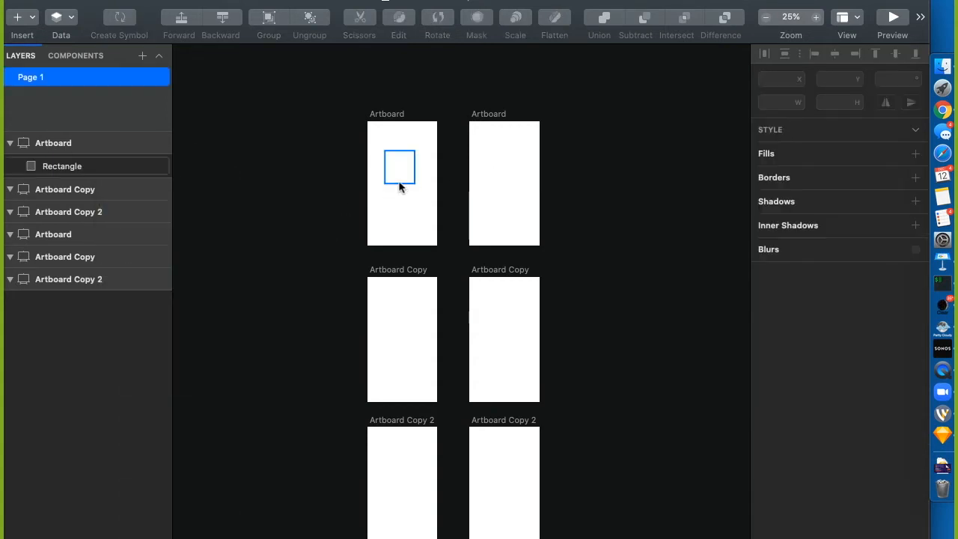
drag(399, 187, 411, 220)
click(306, 250)
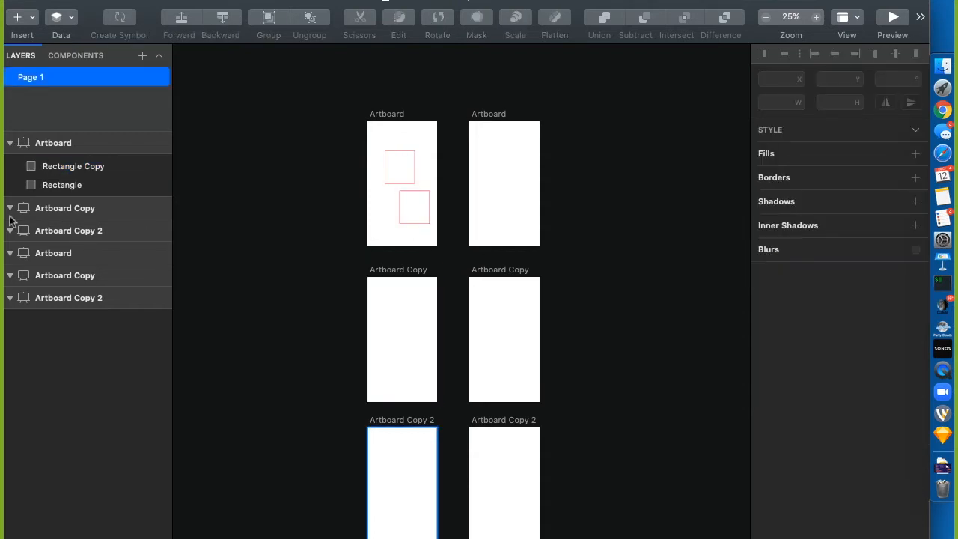
drag(47, 186, 64, 157)
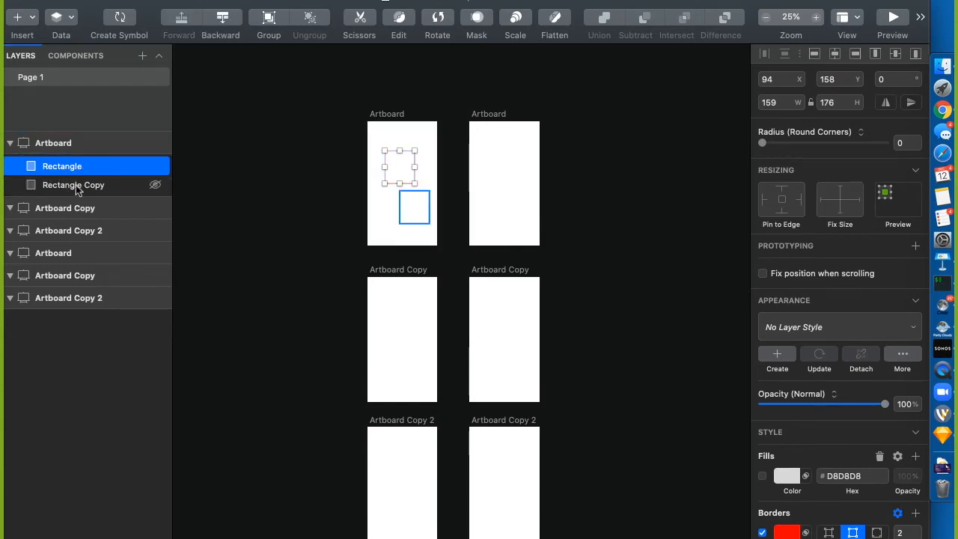
Select Rectangle and Rectangle Copy in Layers and group them into one 238 × 390 Group
click(66, 184)
click(61, 165)
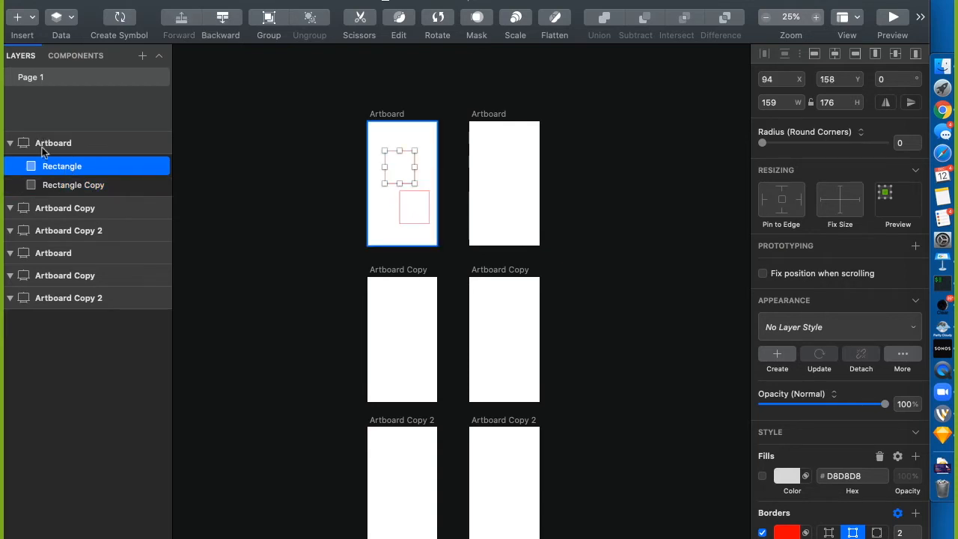
click(62, 185)
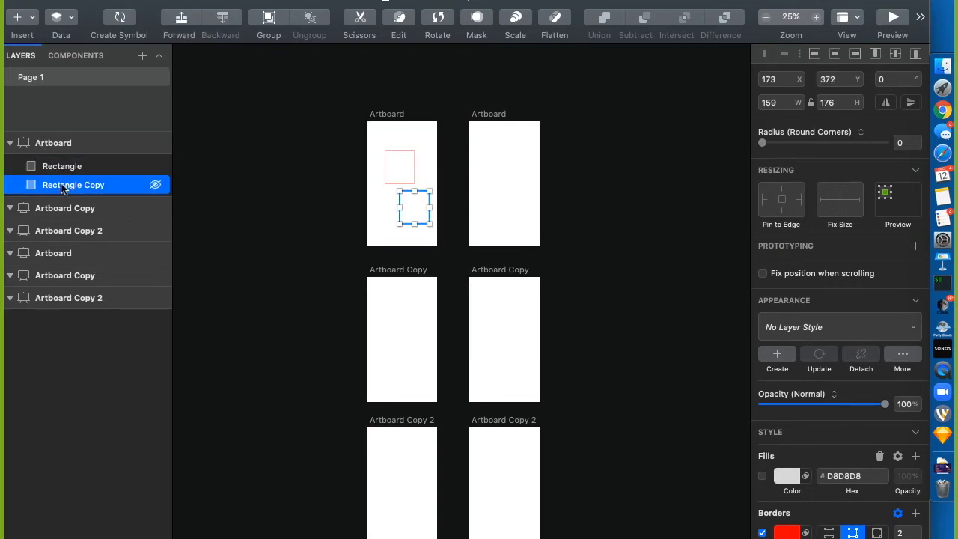
click(57, 166)
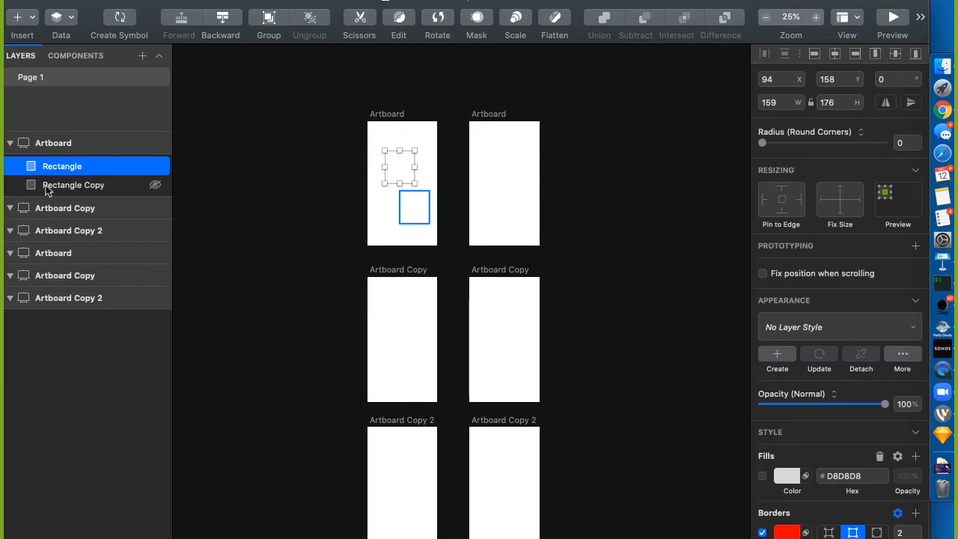
shift+click(44, 187)
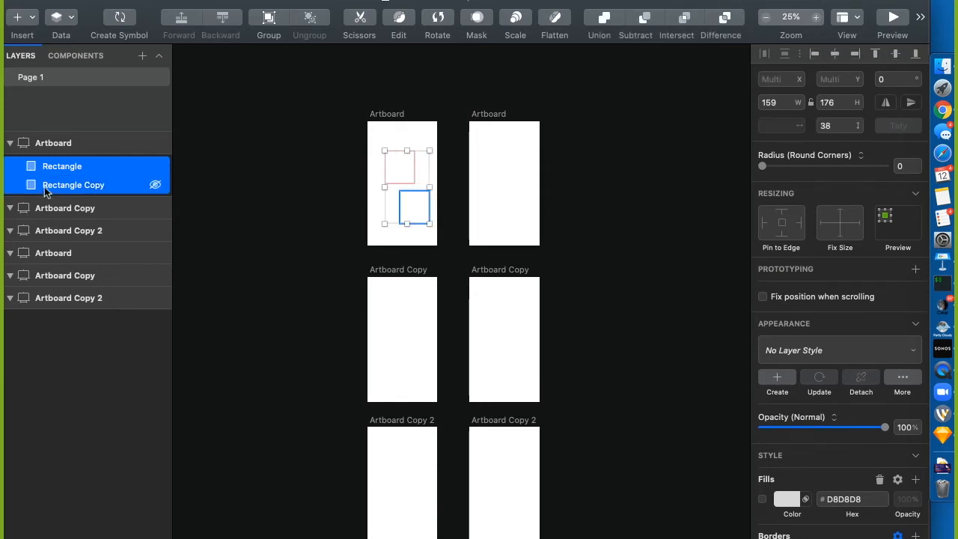
right_click(45, 186)
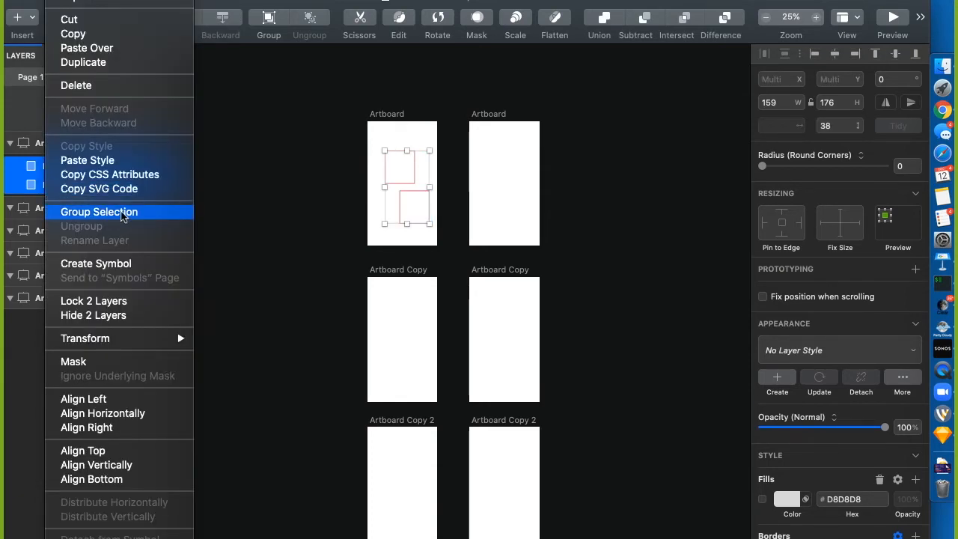
click(122, 215)
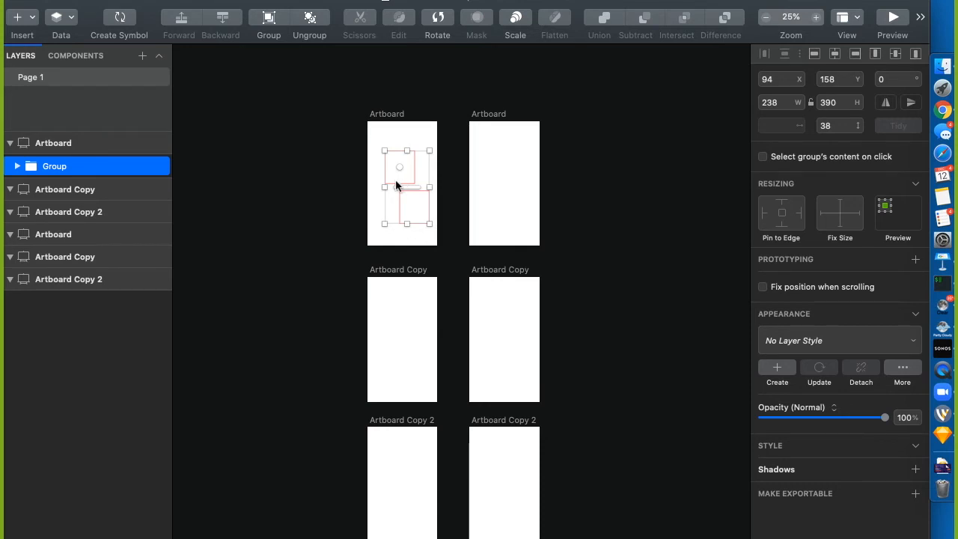
Drag the group toward the artboard's top-left, then Option-drag it down near the bottom
drag(398, 184, 384, 160)
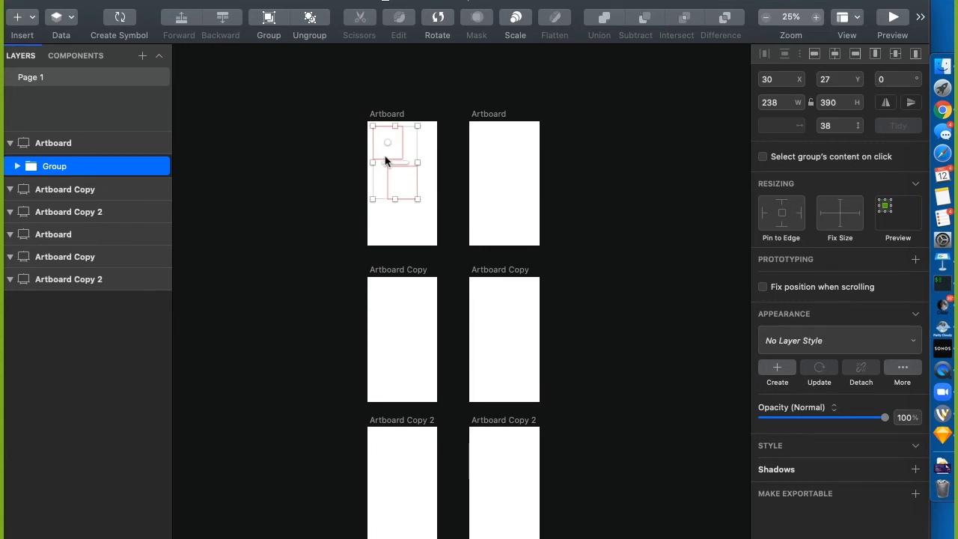
key(alt)
drag(386, 160, 381, 240)
Collapse the Group in the Layers list and select the Group row again
click(18, 166)
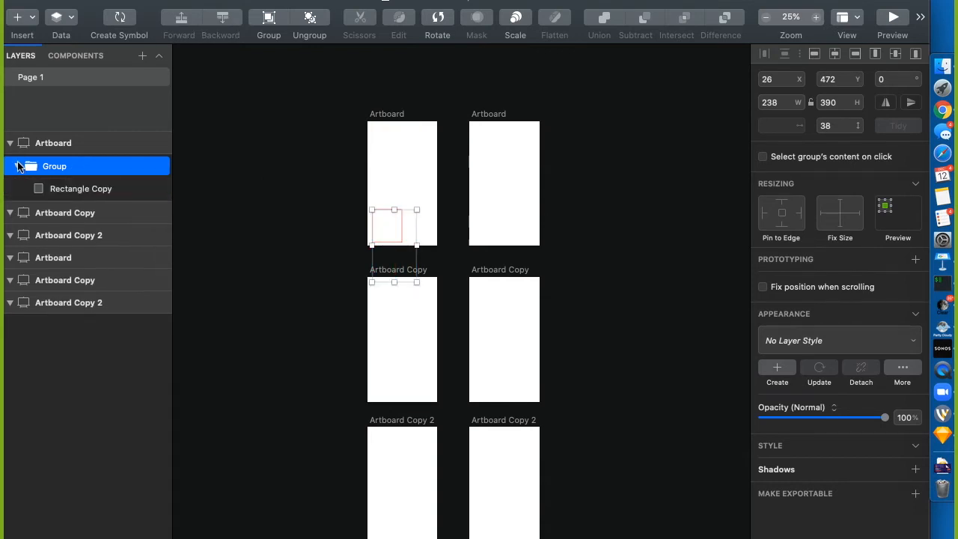
click(17, 167)
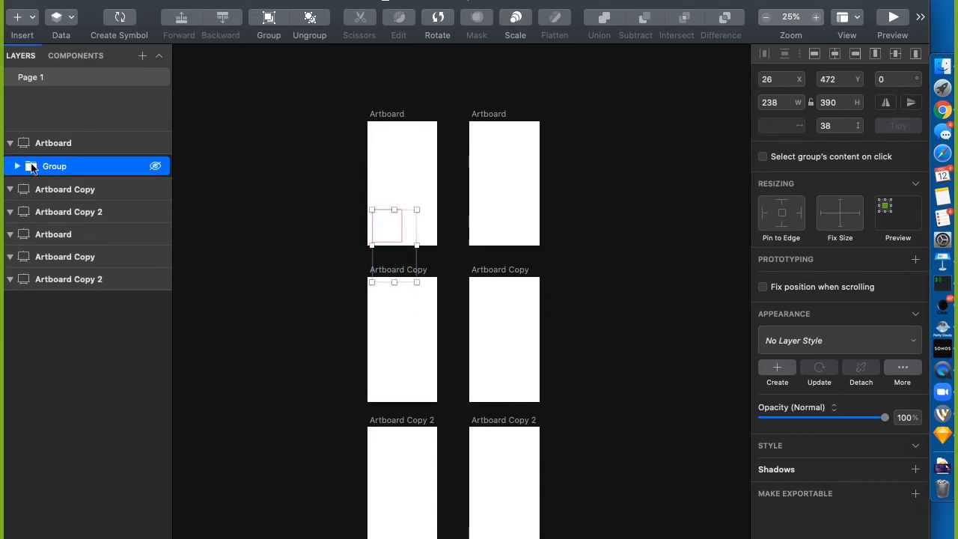
click(381, 206)
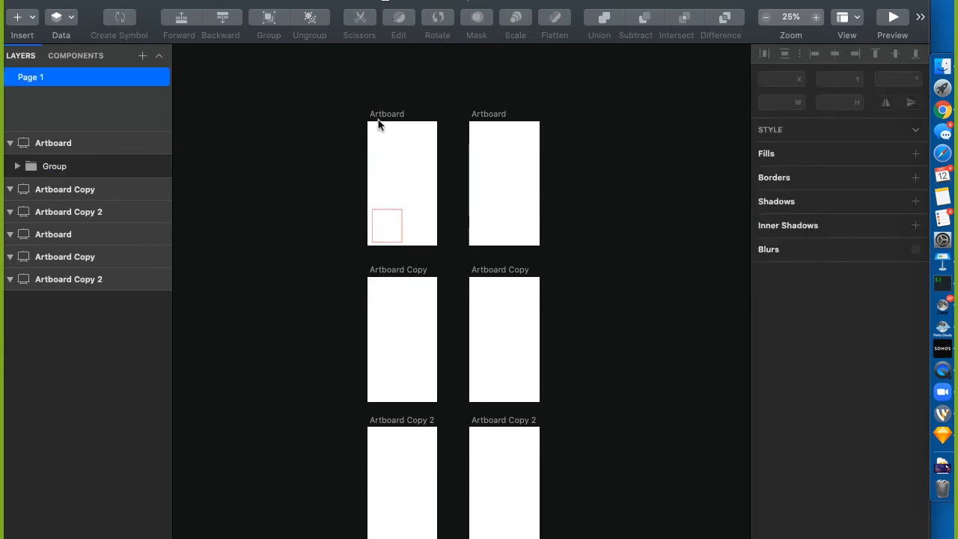
click(51, 174)
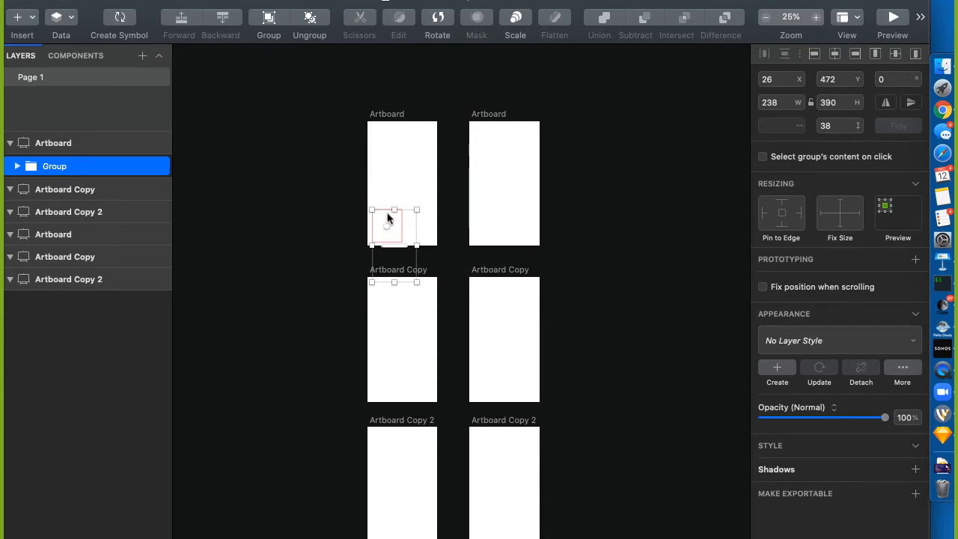
Move the group up into the artboard and try each align button, ending centred both ways
drag(383, 212, 389, 155)
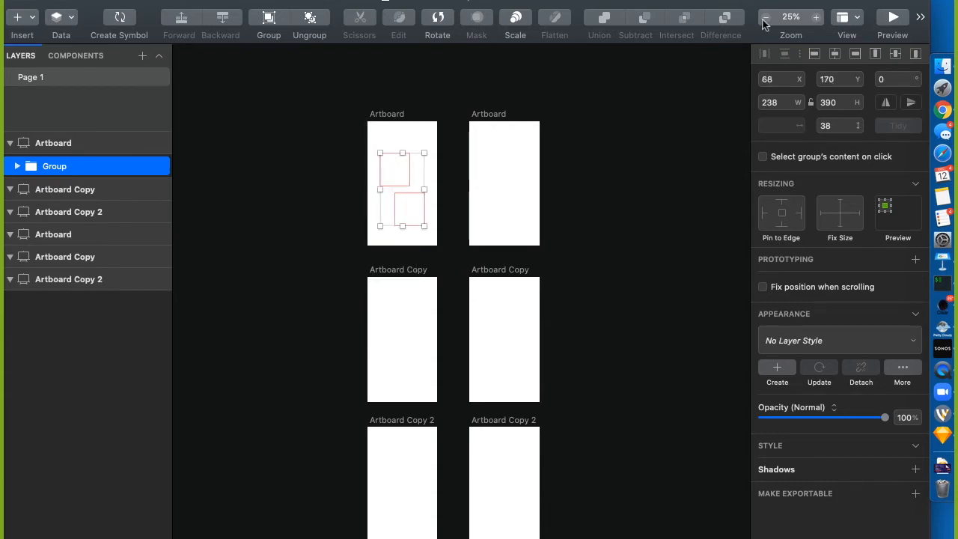
click(836, 54)
click(897, 56)
click(857, 56)
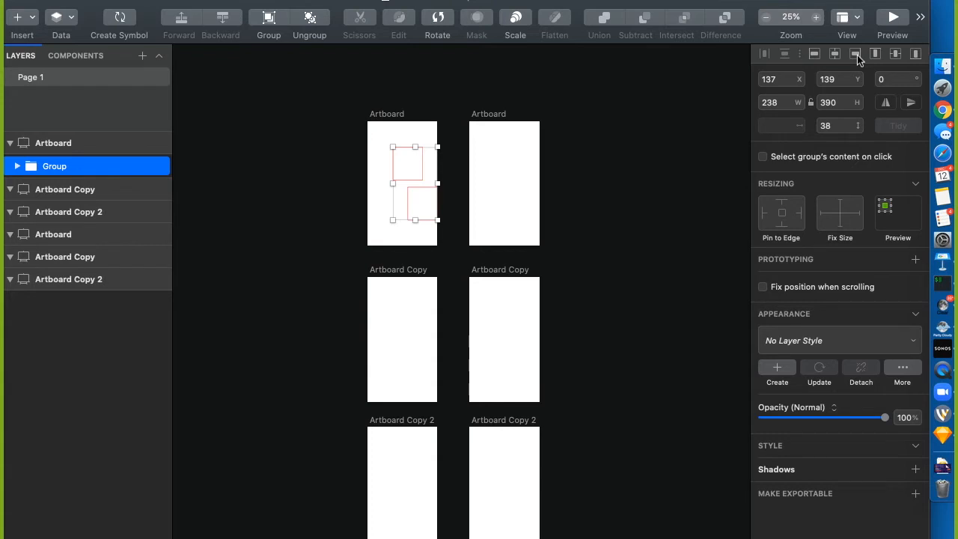
click(815, 54)
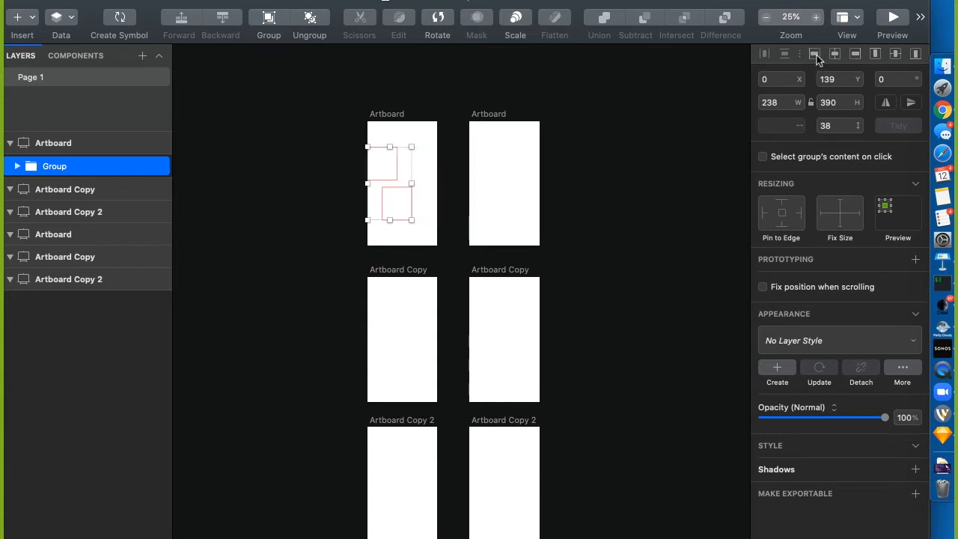
click(881, 55)
click(914, 55)
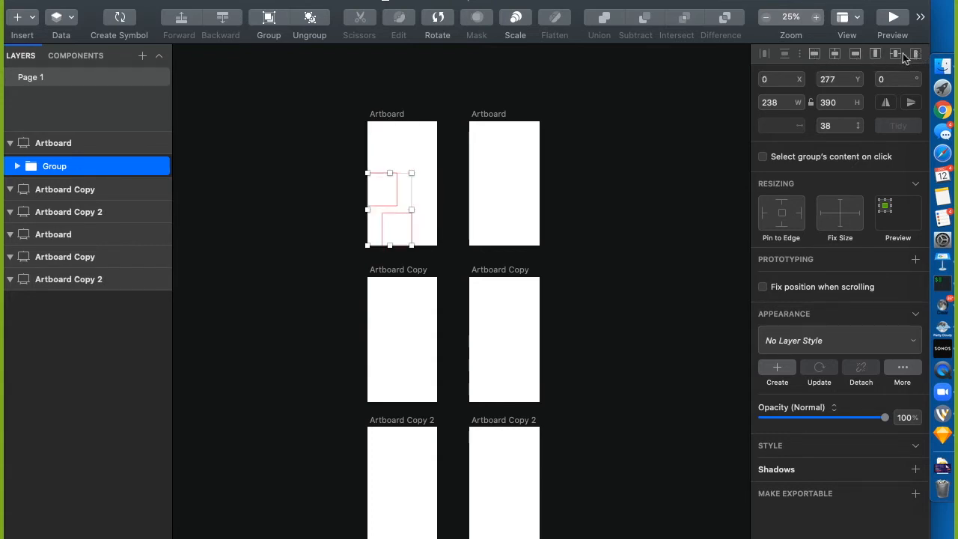
click(896, 55)
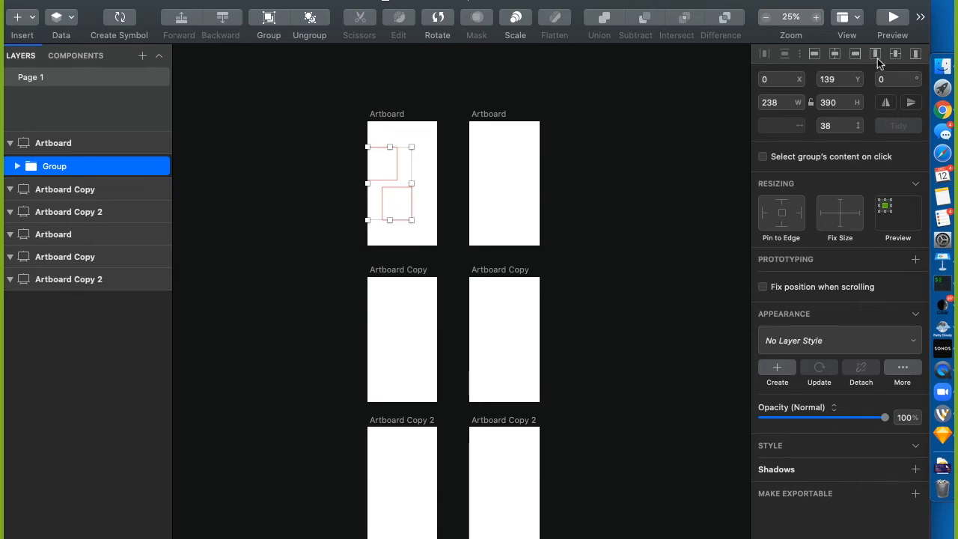
click(837, 55)
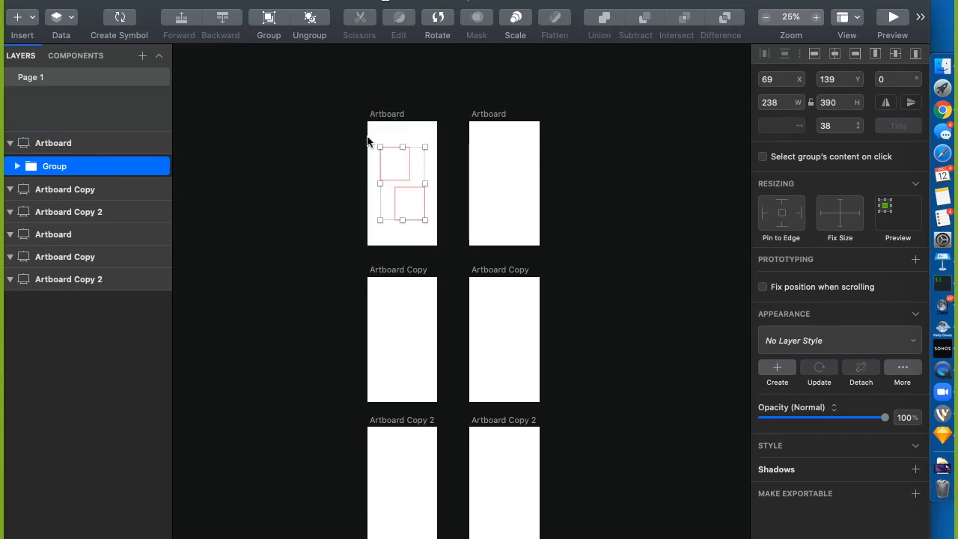
Shift the group partly off the left side, reselect it, and re-centre it to X 69, Y 139
mouse_move(399, 157)
mouse_down()
mouse_move(302, 170)
mouse_move(368, 156)
mouse_move(387, 207)
mouse_up()
click(332, 117)
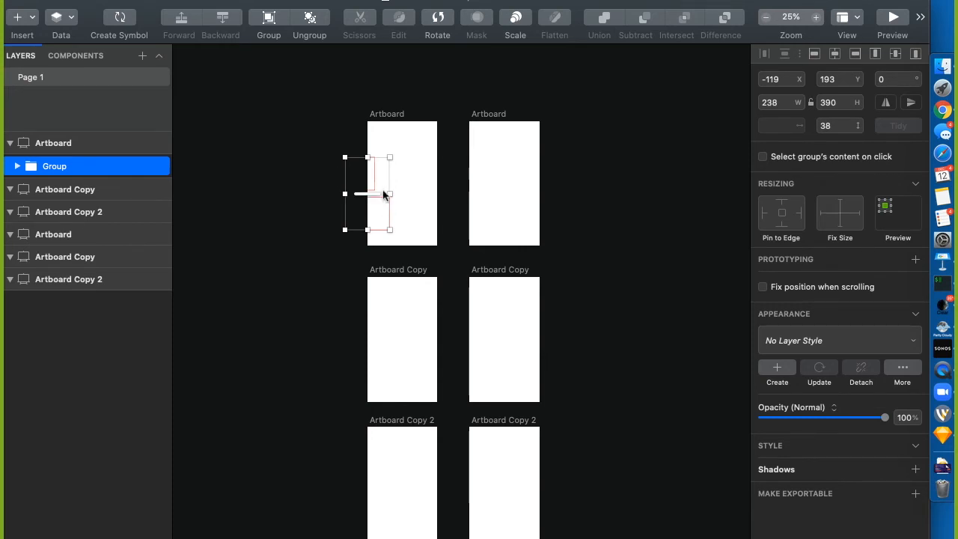
click(402, 129)
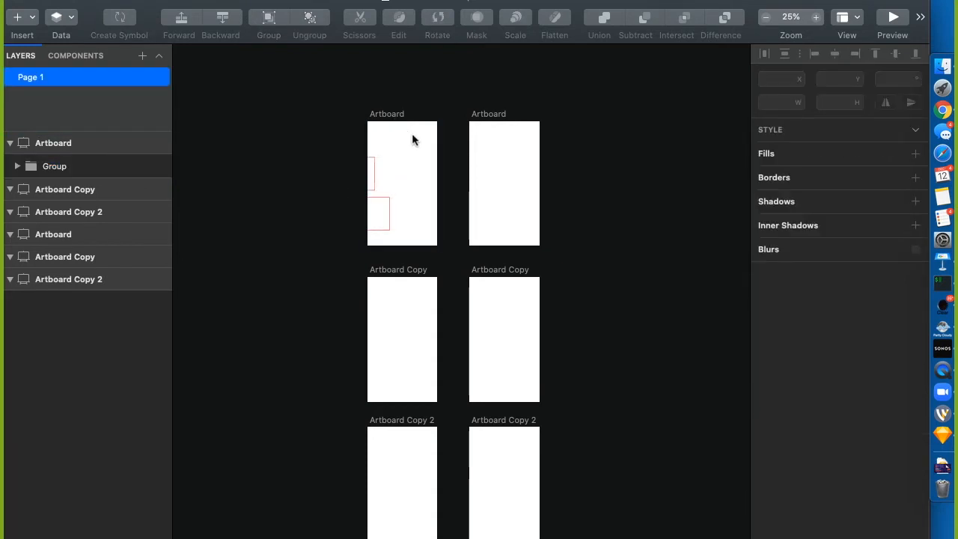
click(375, 190)
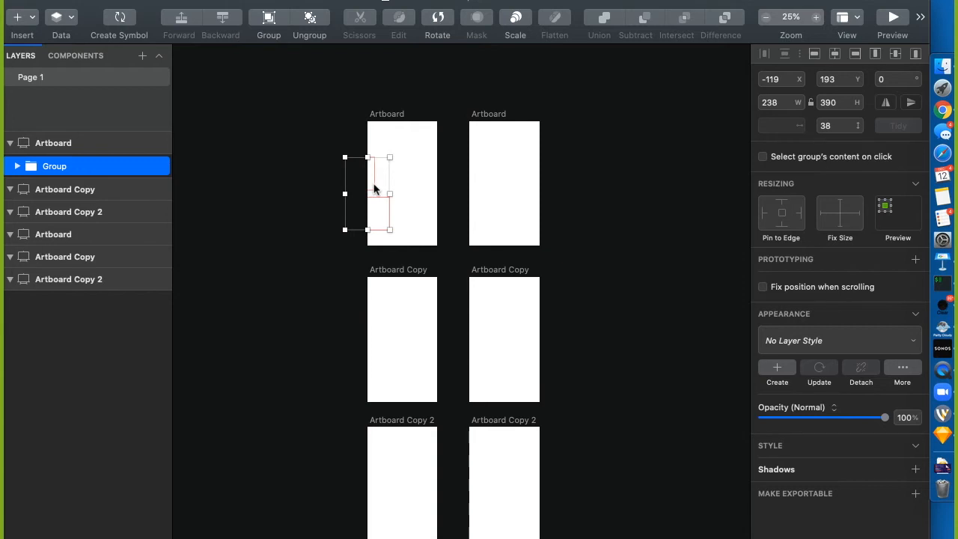
drag(375, 185, 374, 186)
click(439, 160)
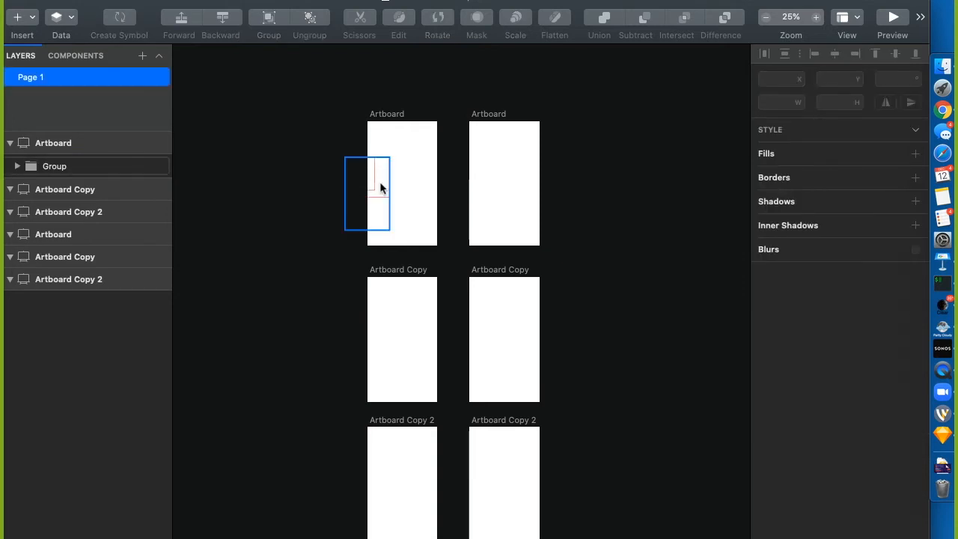
click(375, 188)
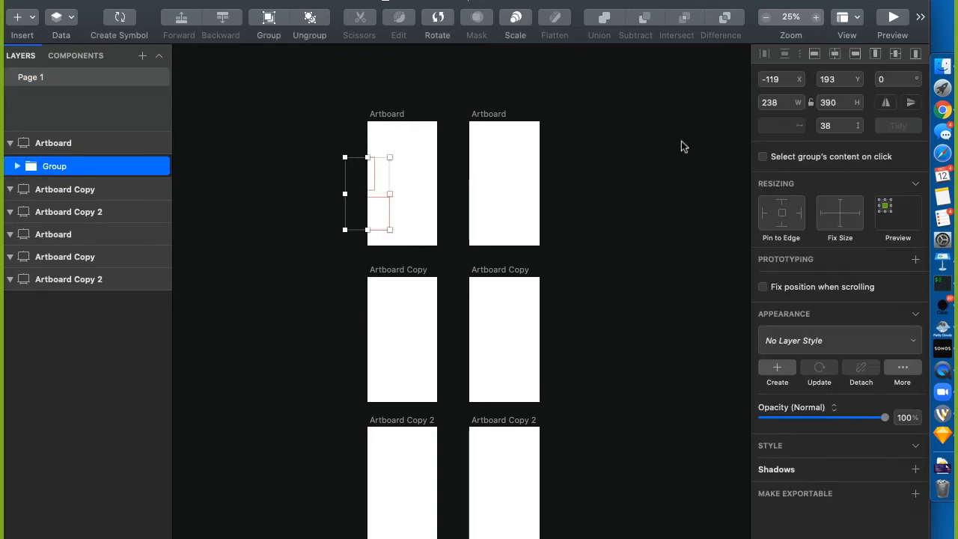
click(836, 54)
click(897, 54)
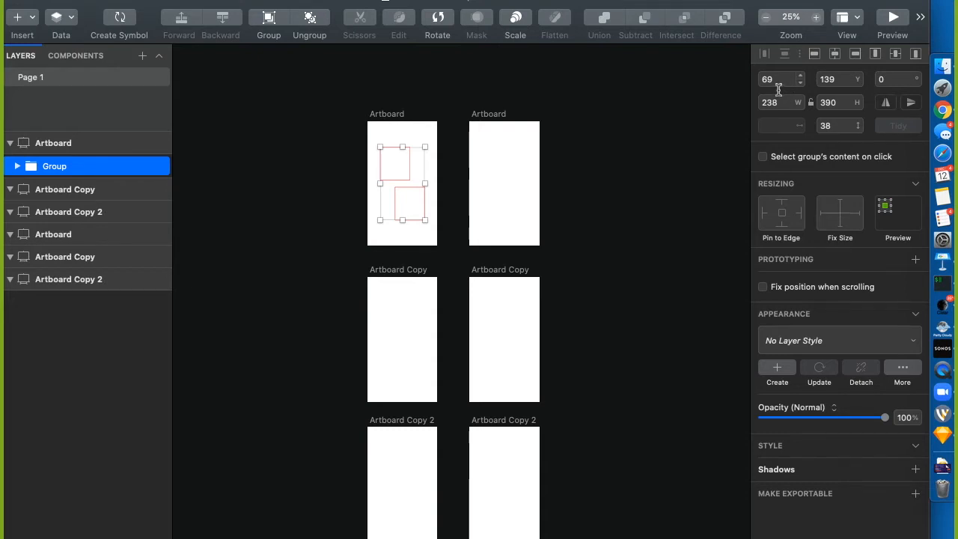
Experiment with the group's X position, entering 0 and nudging it with the arrow keys
click(779, 89)
text(0)
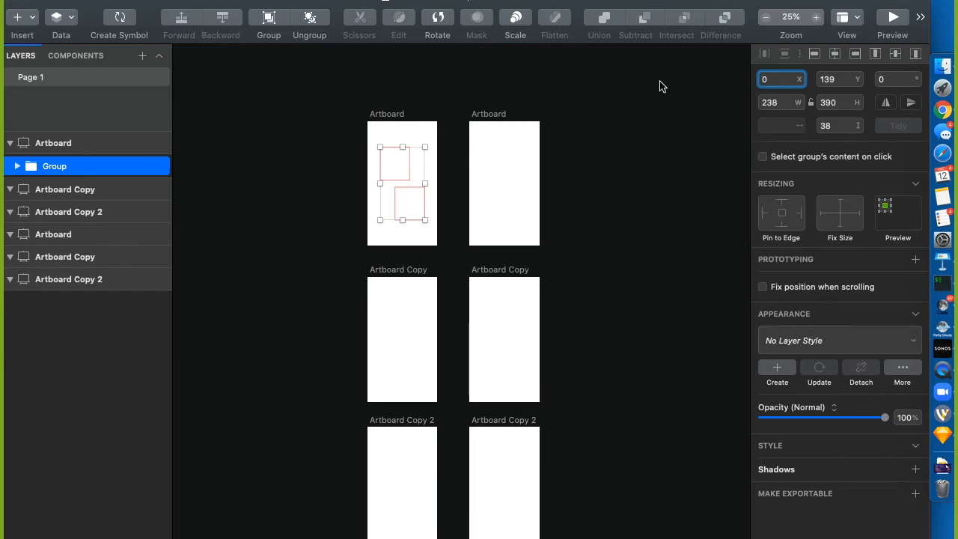
key(Return)
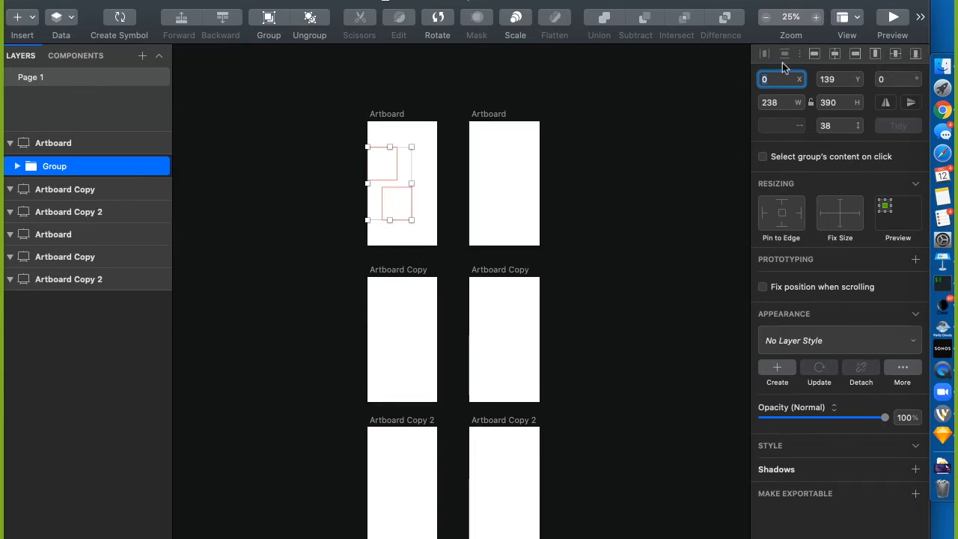
key(Return)
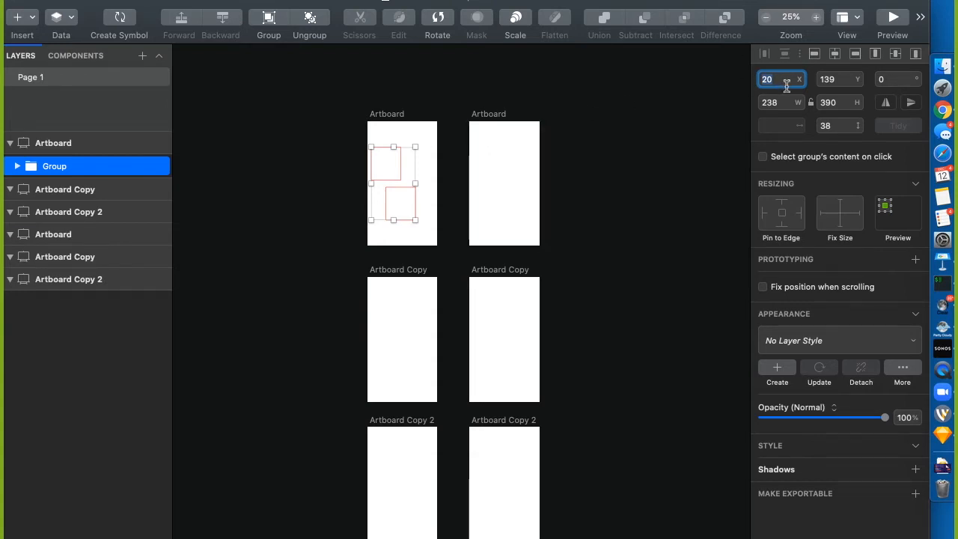
key(Up)
key(Up)
key(Up)
key(Up)
key(Up)
key(Up)
key(Up)
key(Up)
key(Up)
key(Up)
key(Up)
key(Up)
key(Up)
key(Up)
key(Up)
key(Up)
key(Up)
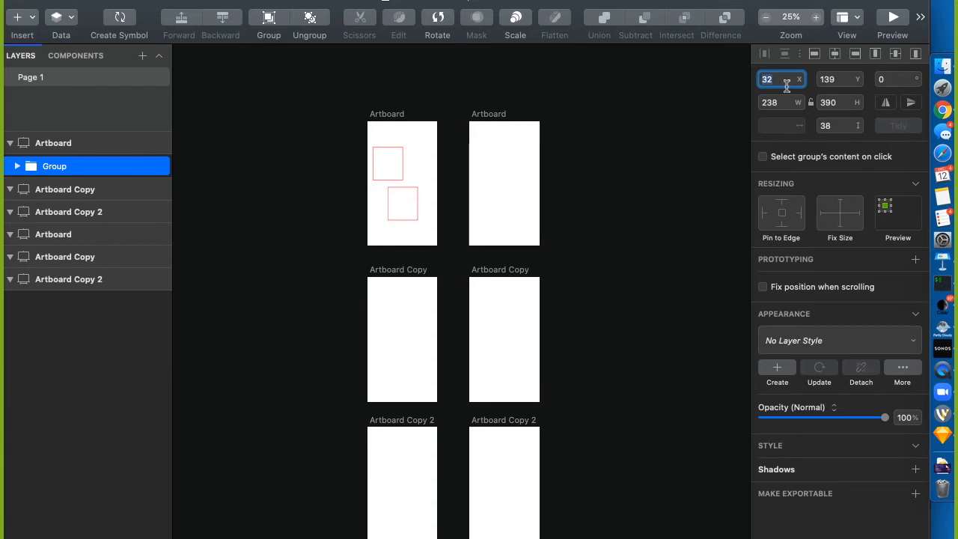
key(Up)
key(Up)
key(Up)
key(Up)
key(Up)
key(Up)
key(Up)
key(Up)
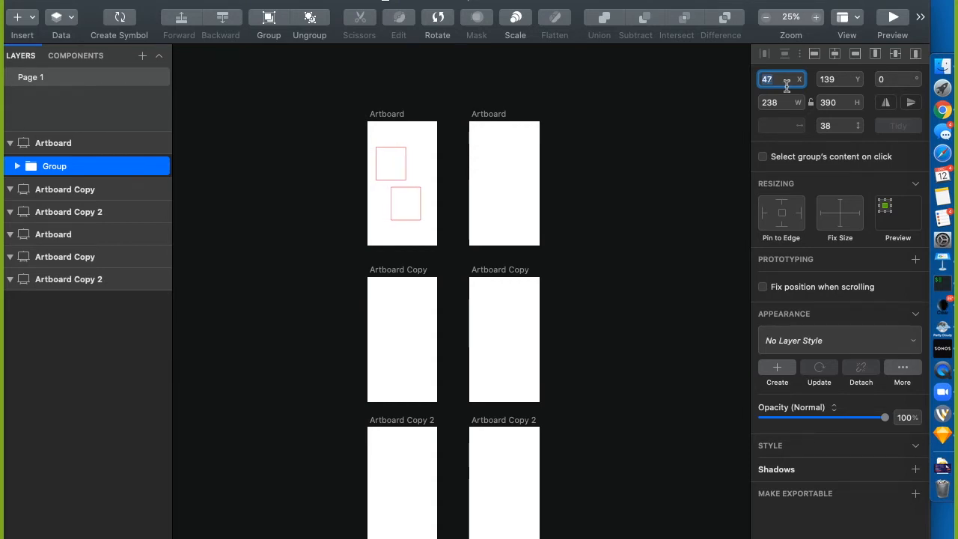
key(Up)
key(Up)
key(Up)
key(Up)
key(Up)
key(Up)
key(Up)
key(Up)
key(Up)
key(Up)
key(Up)
key(Up)
key(Up)
key(Up)
key(Up)
key(Up)
key(Up)
key(Up)
key(Up)
key(Up)
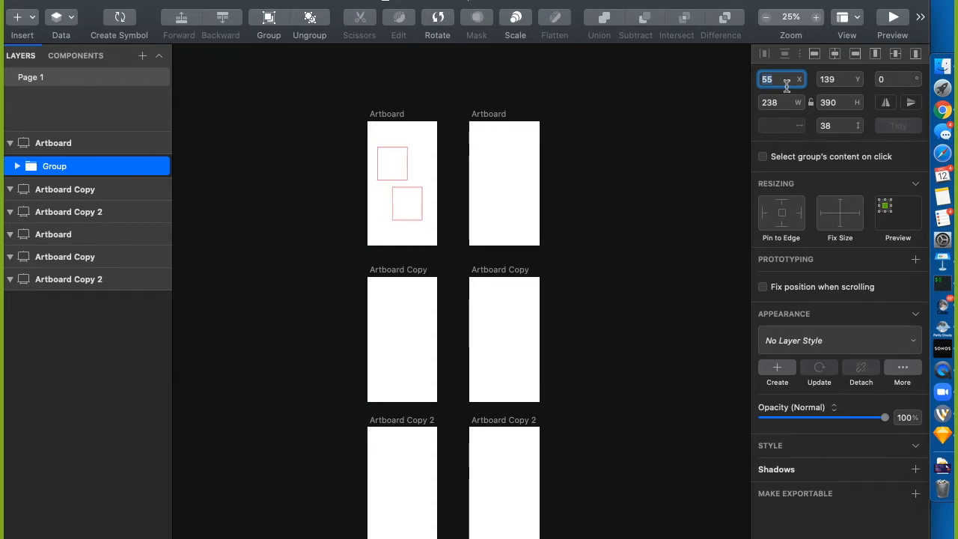
key(Down)
key(Down)
key(Down)
key(Down)
key(Down)
key(Down)
key(Down)
key(Down)
key(Down)
key(Down)
key(Down)
key(Down)
key(Down)
key(Down)
key(Down)
key(Down)
key(Down)
key(Down)
key(Down)
key(Down)
key(Up)
key(Up)
key(Up)
key(Up)
key(Up)
key(Up)
key(Up)
key(Up)
key(Up)
key(Up)
key(Up)
key(Up)
key(Up)
key(Up)
key(Up)
key(Up)
key(Up)
key(Up)
key(Up)
key(Up)
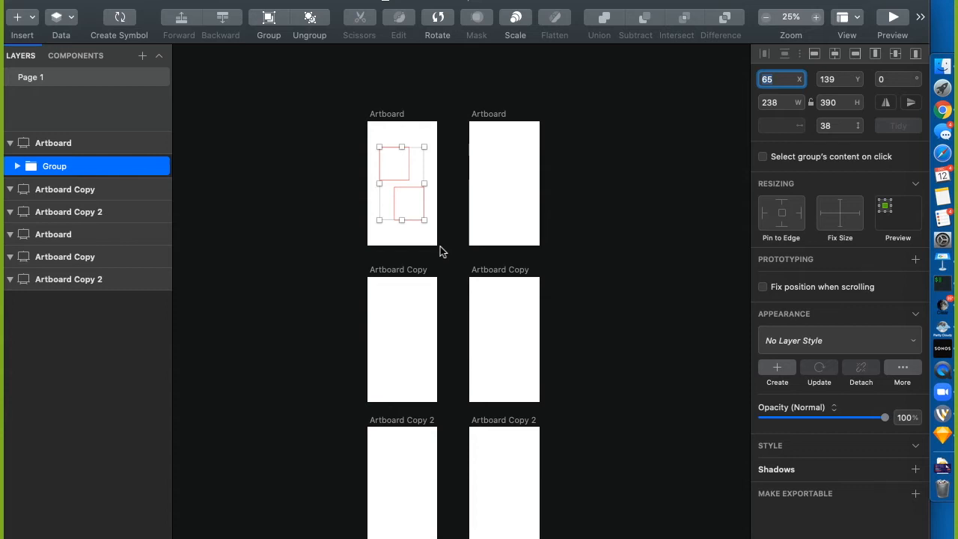
Set the group's X to 20 and Y to 20 in the Inspector
text(20)
key(Return)
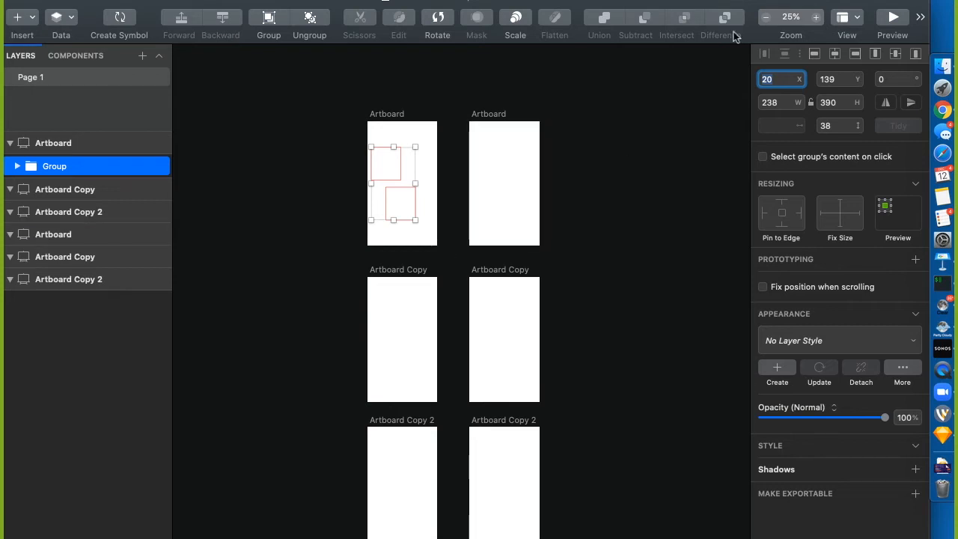
click(833, 84)
text(20)
key(Return)
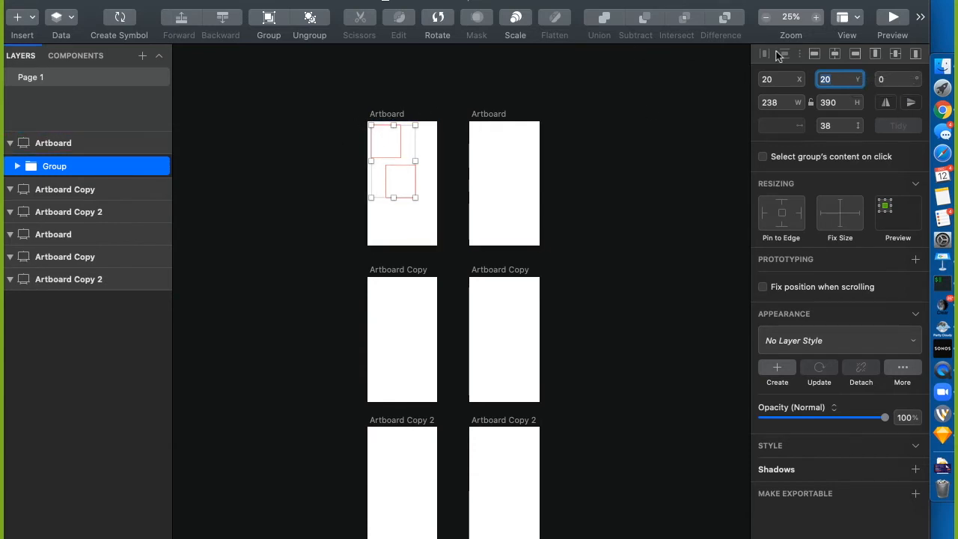
Try arithmetic in the X field (*3, 5, 37.5, /2), then reset X to 0
click(780, 83)
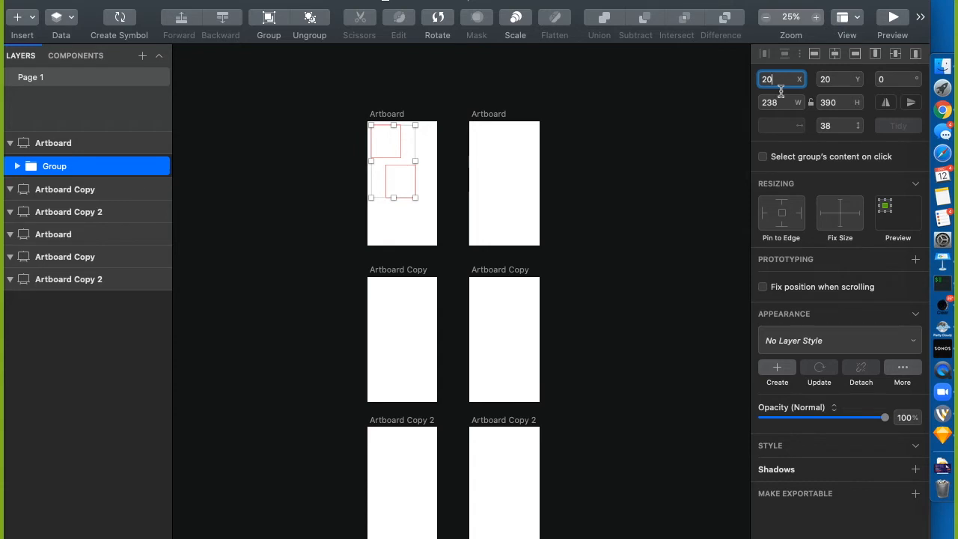
text(*3)
key(Return)
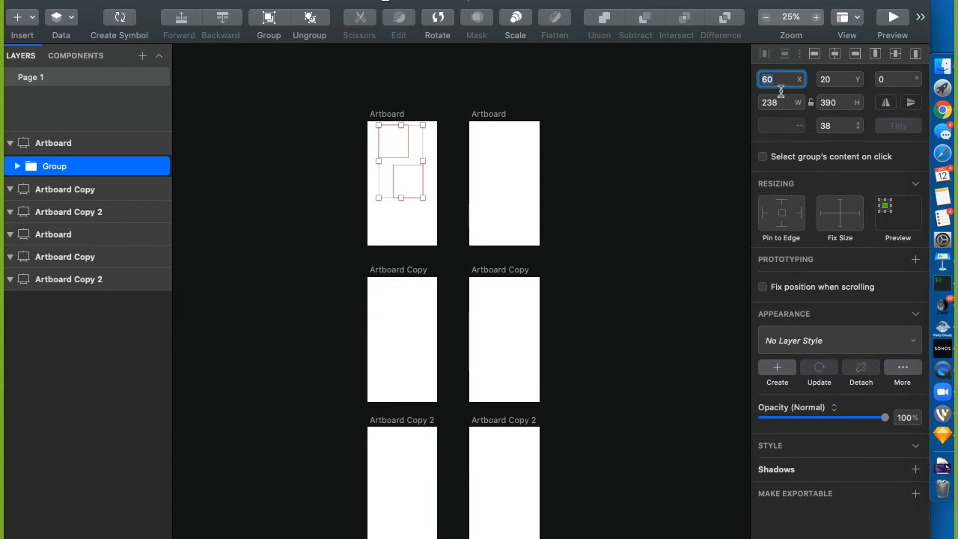
text(5)
key(Return)
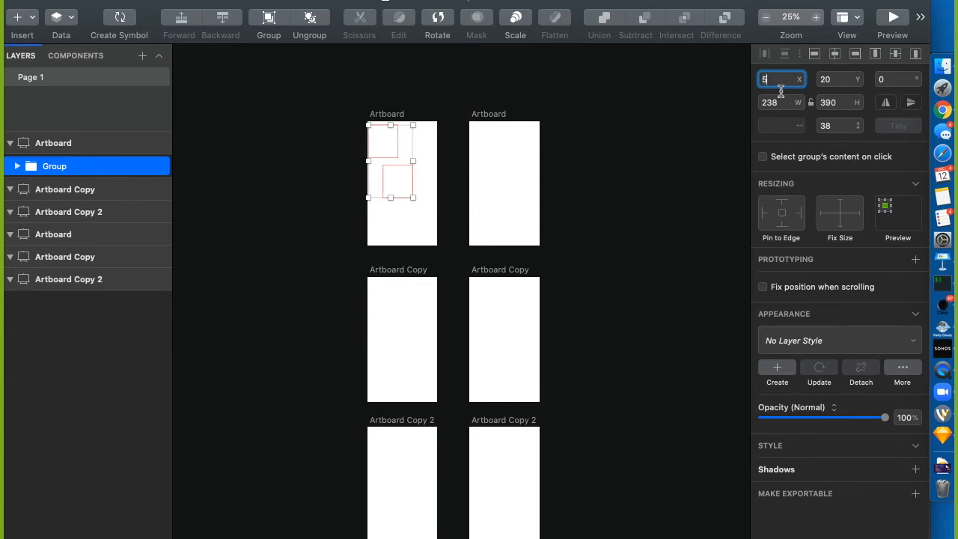
text(37.5)
key(Return)
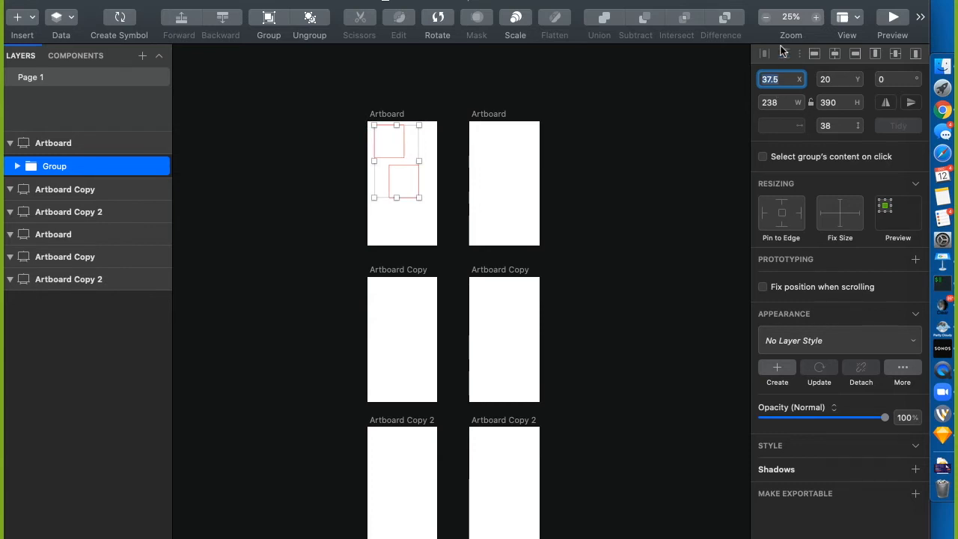
click(783, 82)
text(/2)
key(Return)
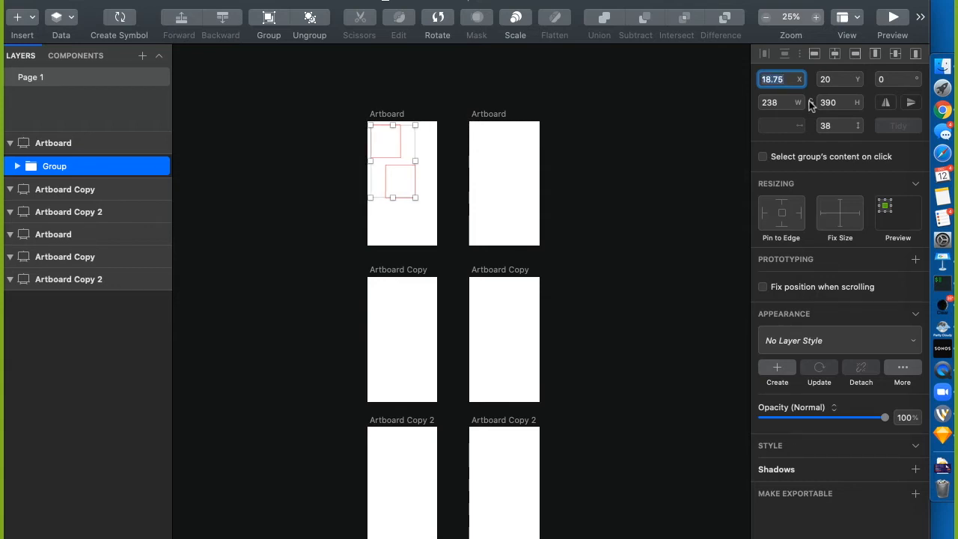
text(0)
key(Return)
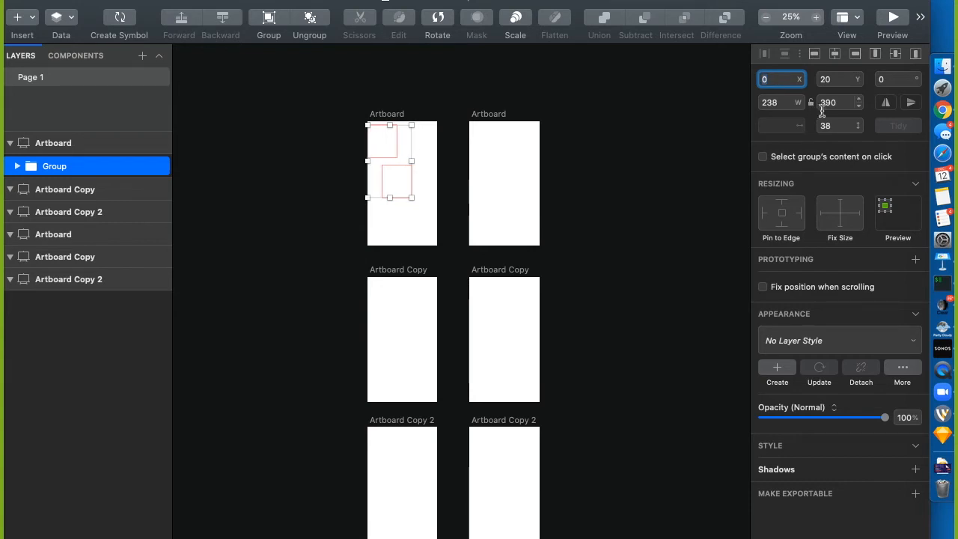
Try Y at 50% and 100%, then set Y to 67 and X to 20%, giving X 75
click(837, 79)
text(50)
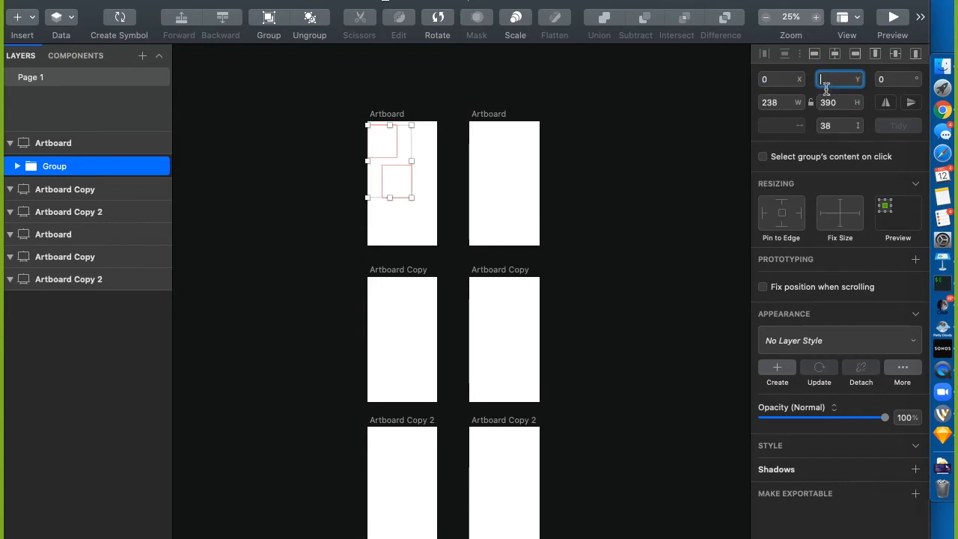
text(%)
key(Return)
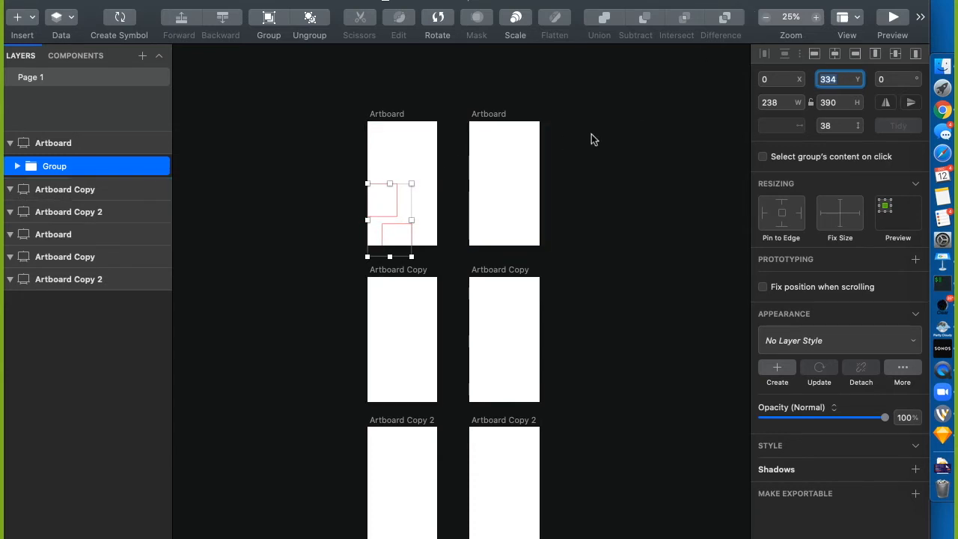
text(100%)
key(Return)
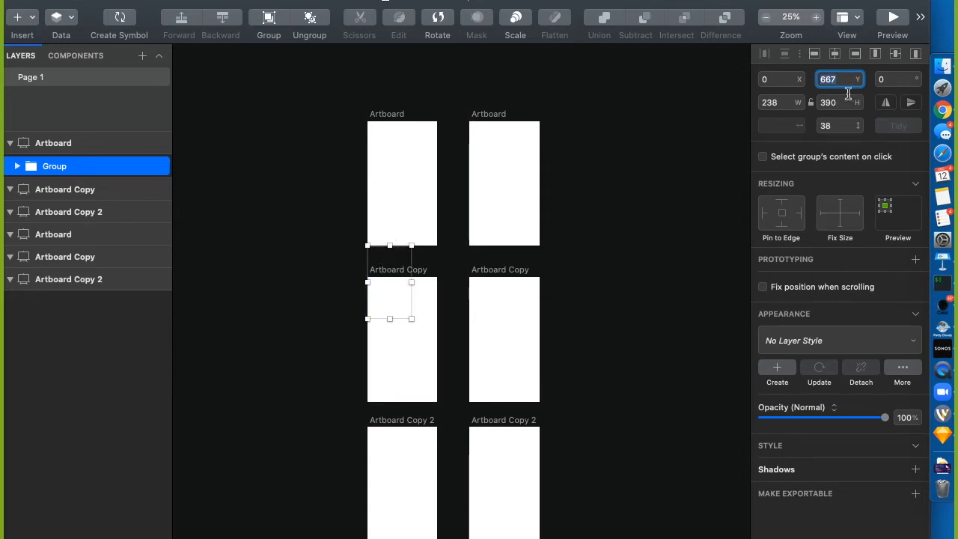
text(67)
key(Return)
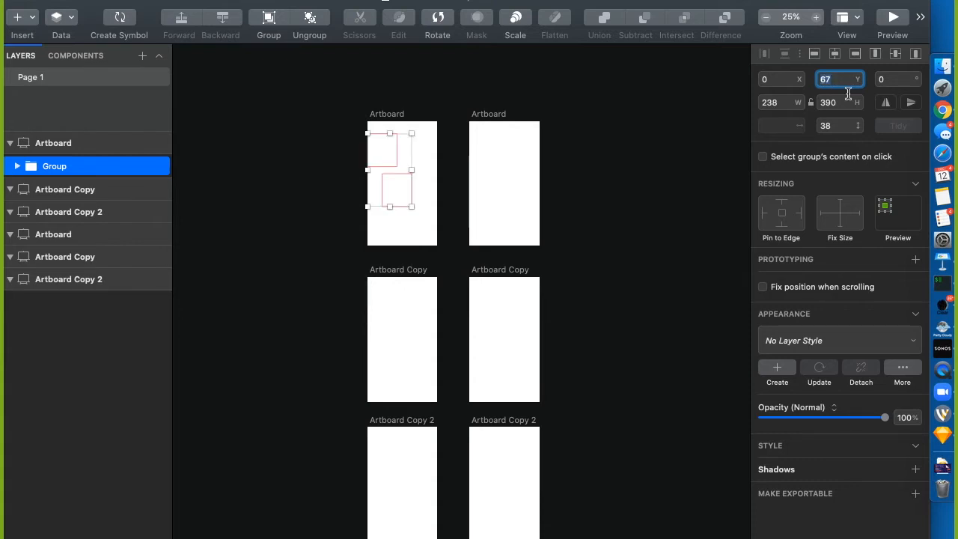
key(shift+Tab)
text(2)
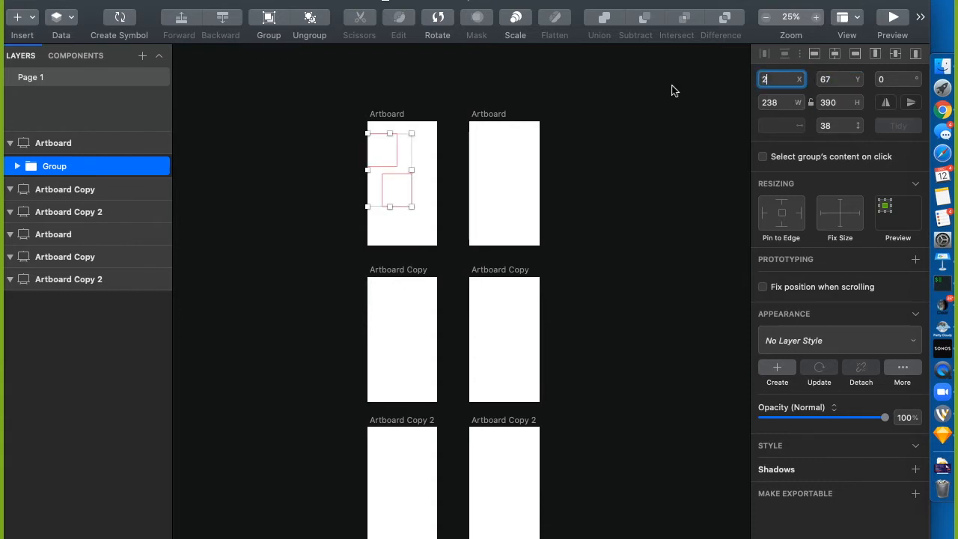
text(0%)
key(Return)
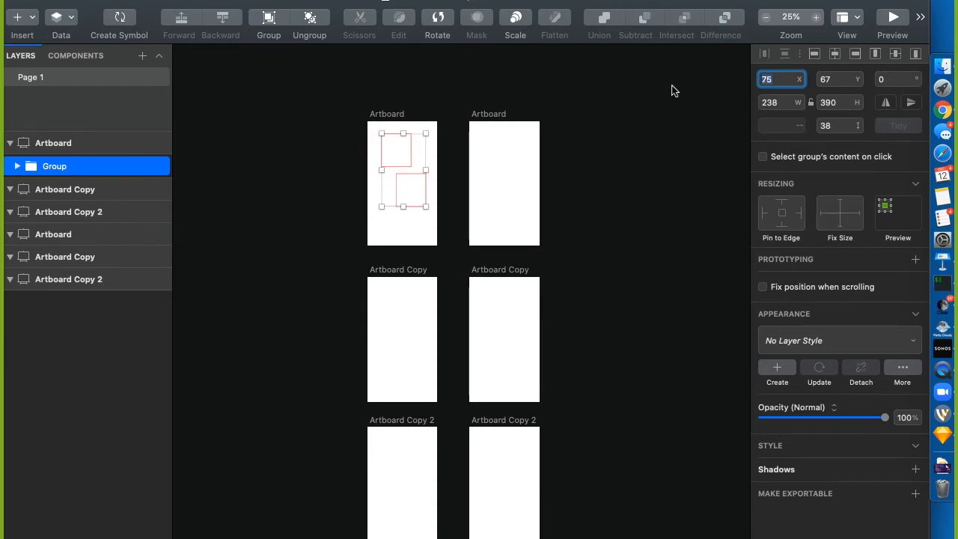
click(784, 84)
key(super+space)
text(calen)
key(BackSpace)
key(BackSpace)
text(c)
key(Return)
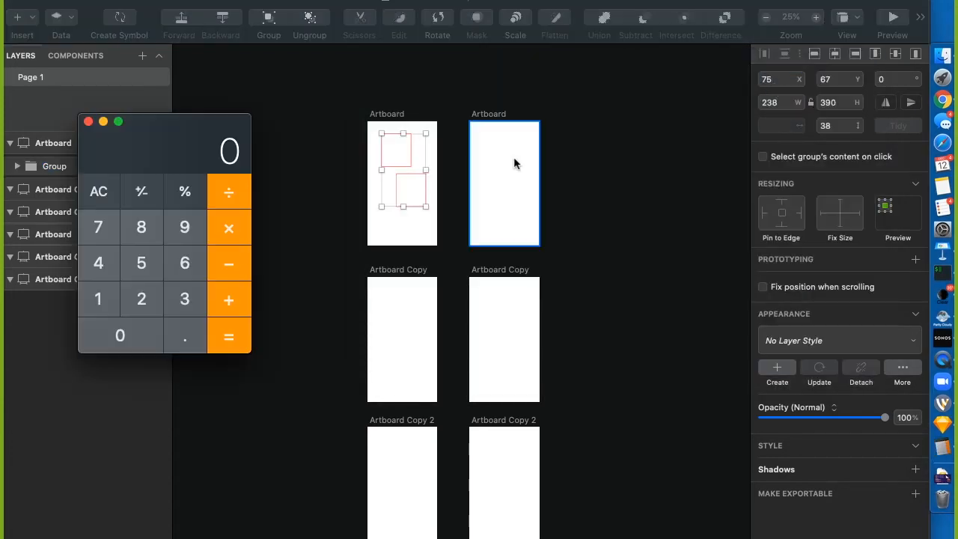
drag(207, 156, 399, 146)
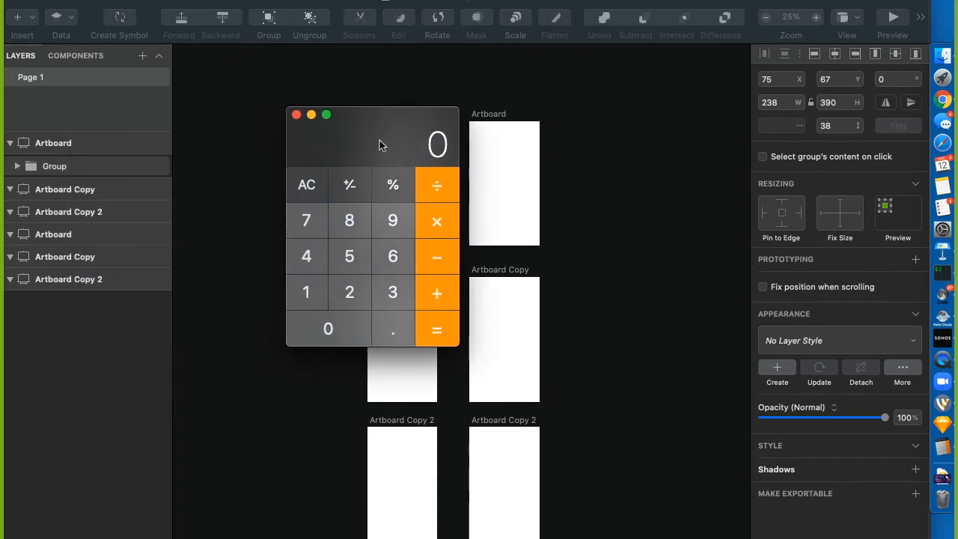
key(cmd+q)
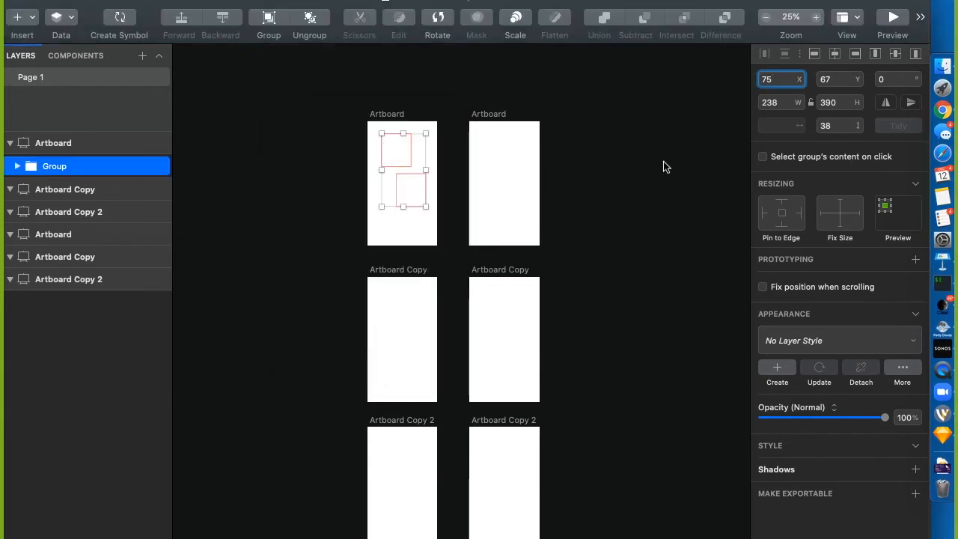
key(super+space)
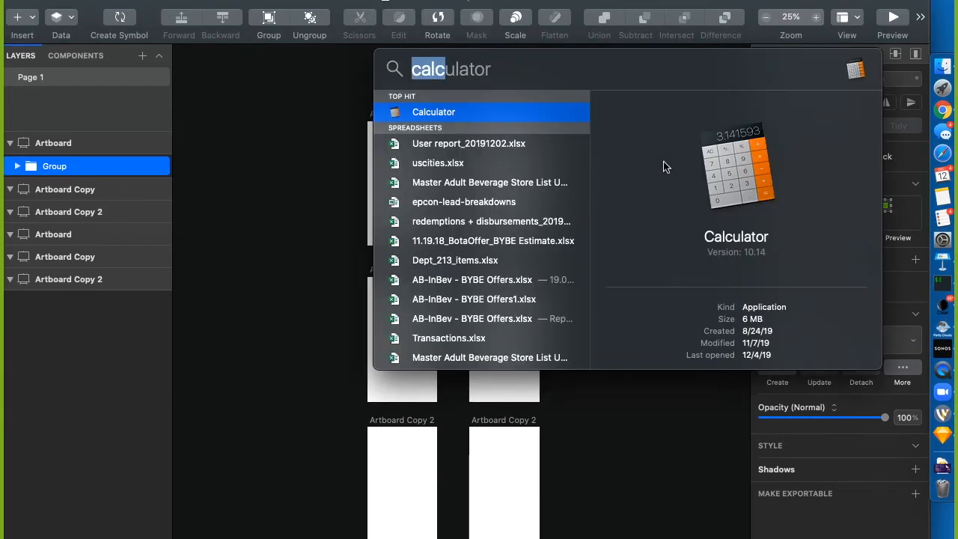
text(800 / 3)
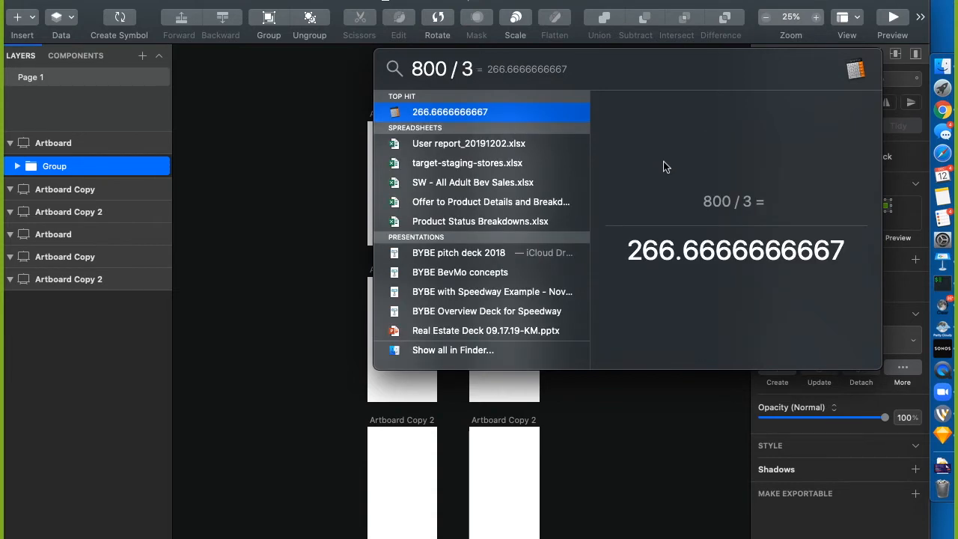
key(super+a)
key(BackSpace)
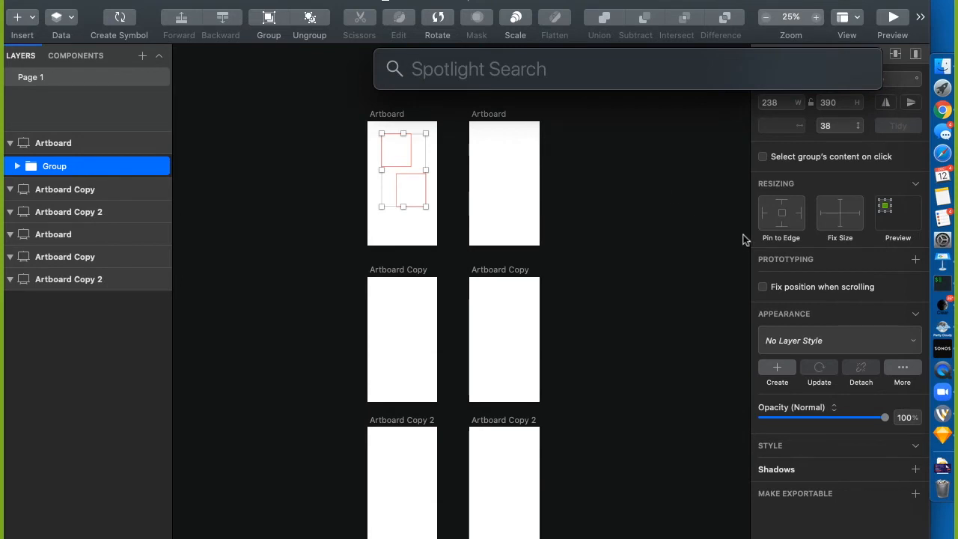
click(661, 242)
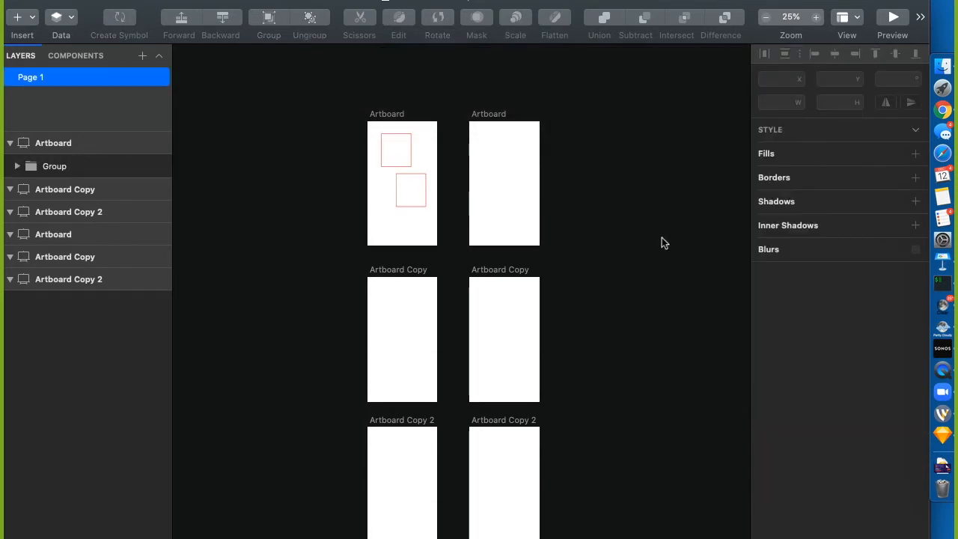
key(super+space)
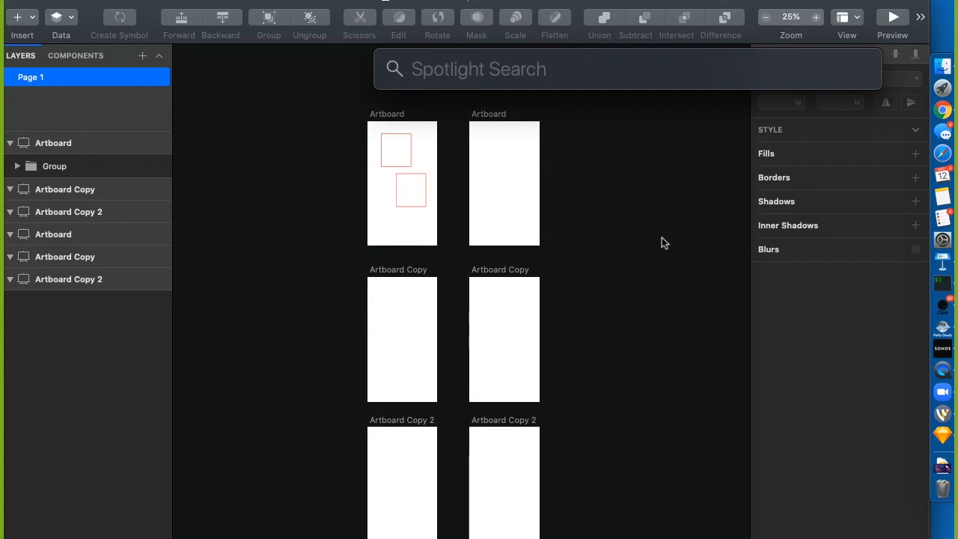
text(navi)
key(super+a)
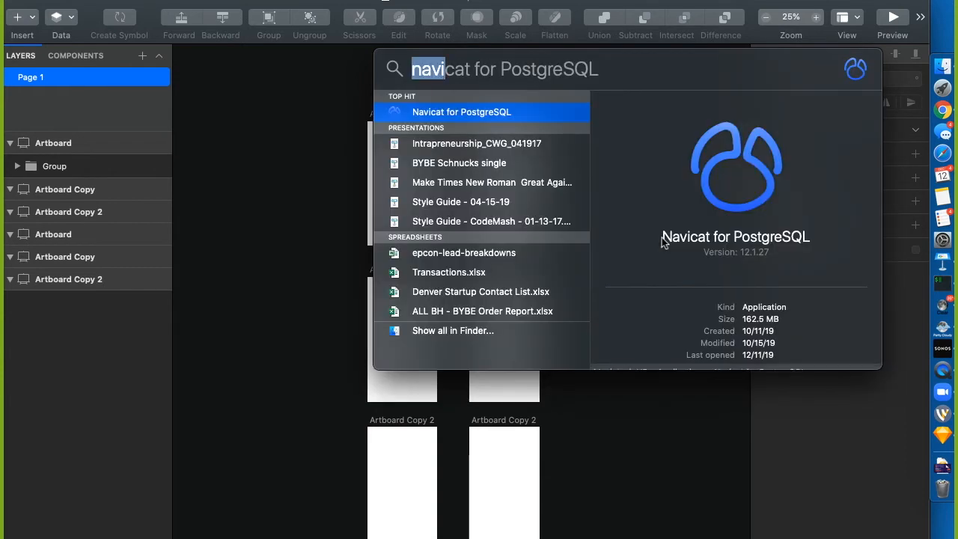
key(BackSpace)
key(Escape)
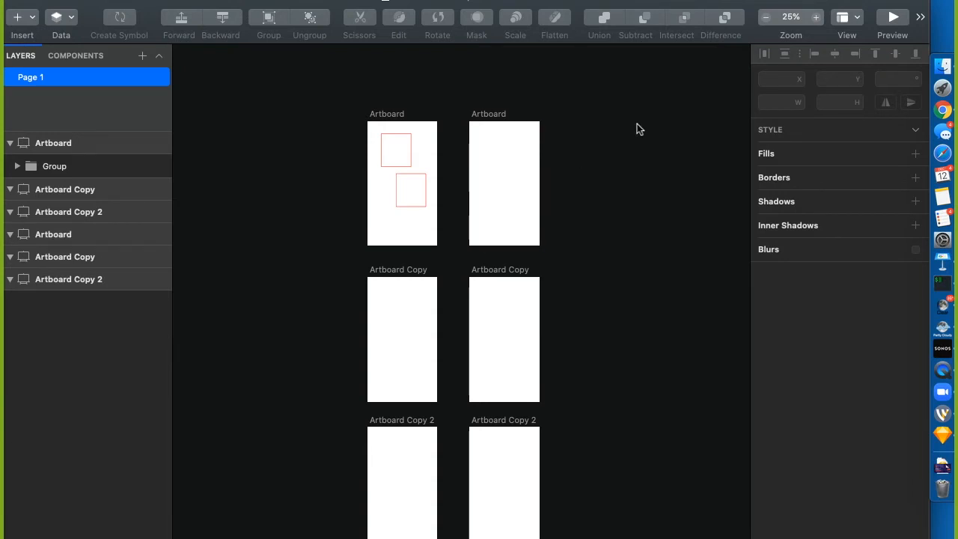
click(395, 168)
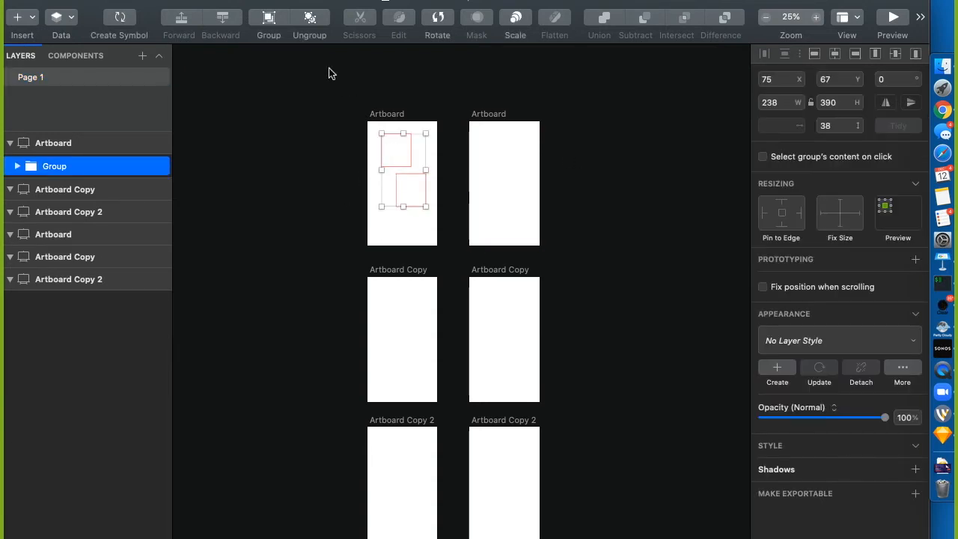
Expand the group, then align Rectangle to the artboard's left edge and Rectangle Copy to its right
click(781, 80)
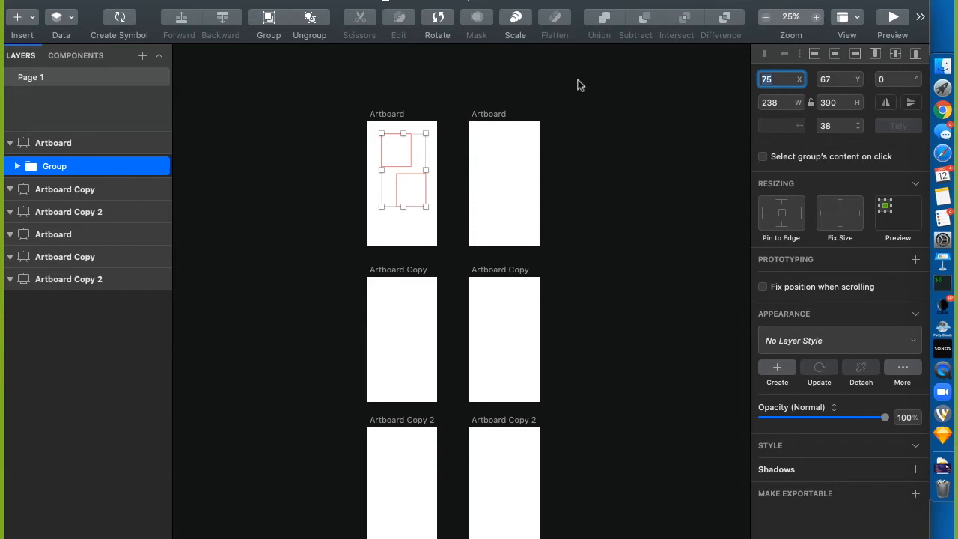
click(584, 173)
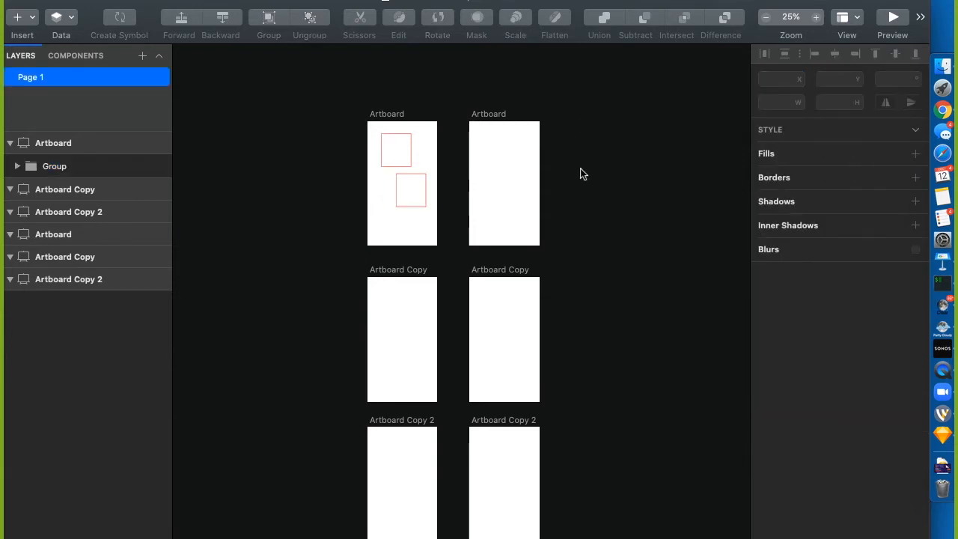
click(403, 162)
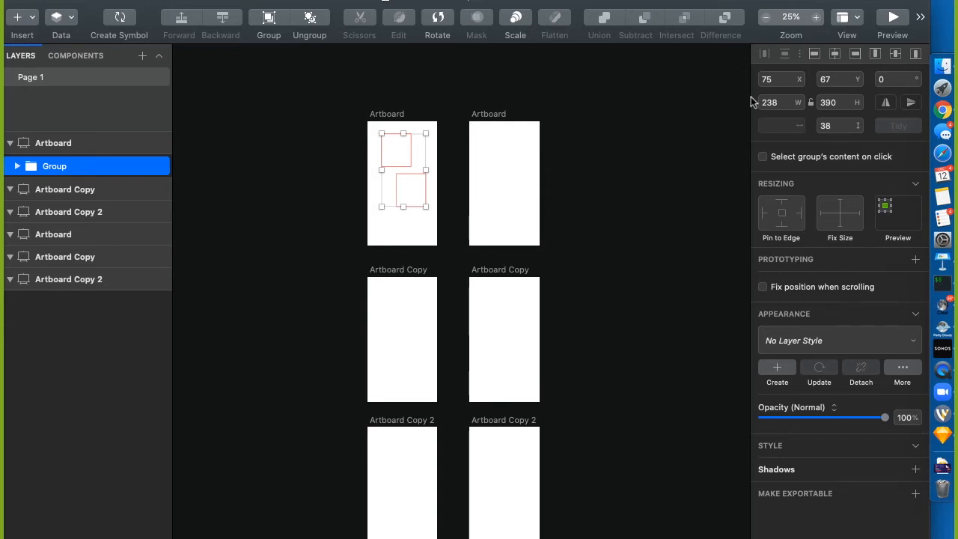
click(274, 256)
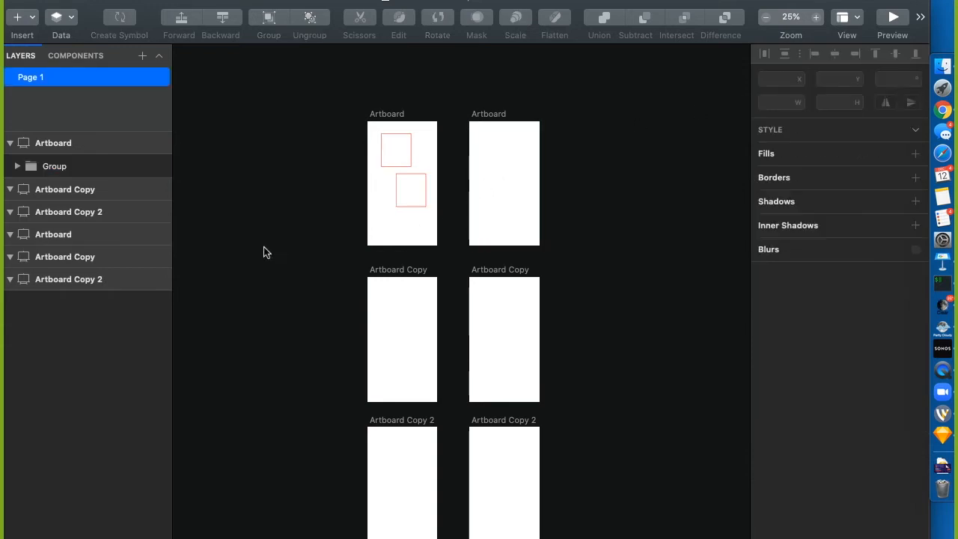
click(16, 166)
click(84, 186)
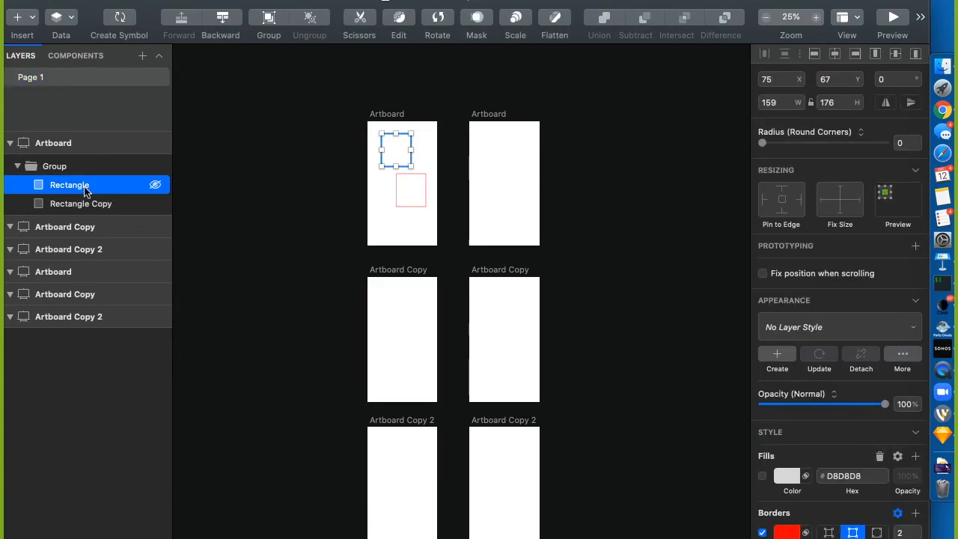
click(815, 54)
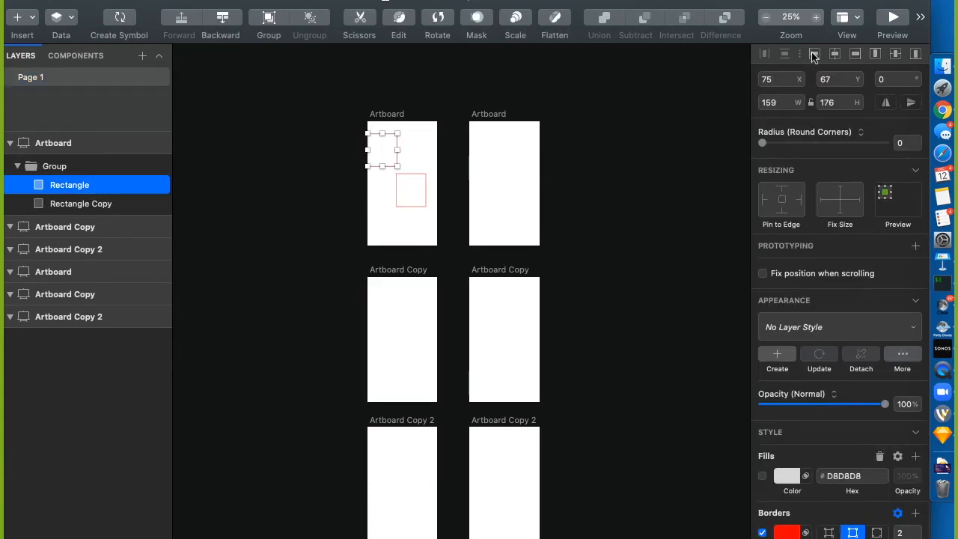
click(72, 204)
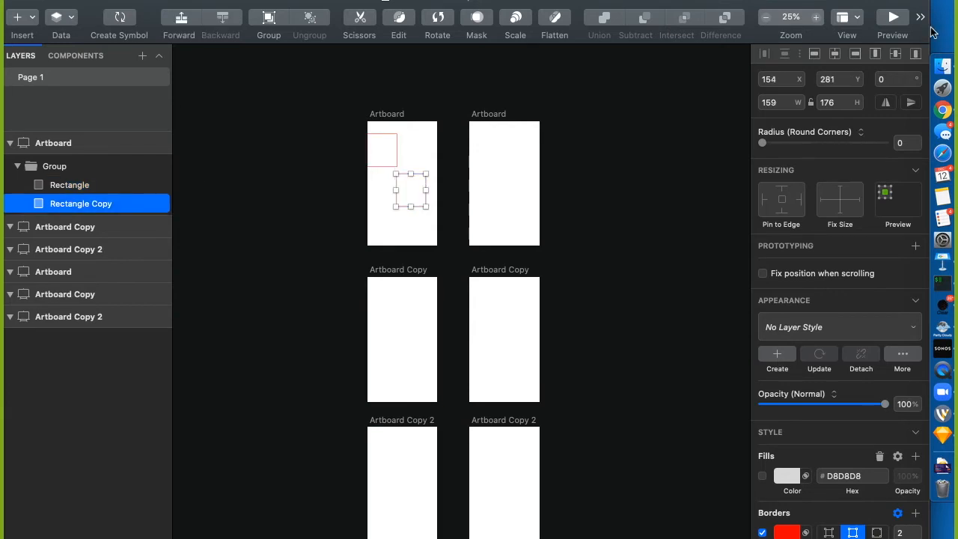
click(855, 54)
Move Rectangle Copy 20 px left to X 196 and set Rectangle's X to 20
click(77, 184)
click(77, 201)
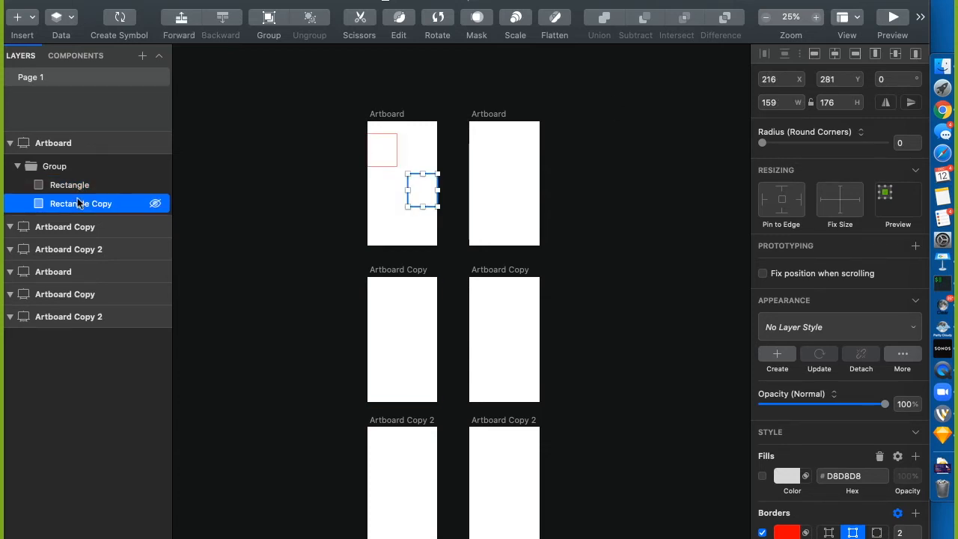
click(778, 87)
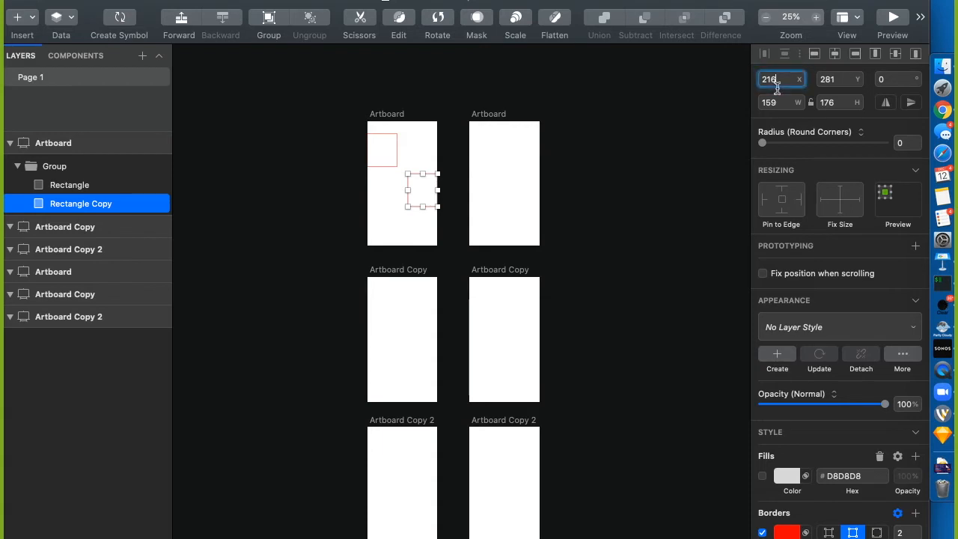
text(-20)
key(Return)
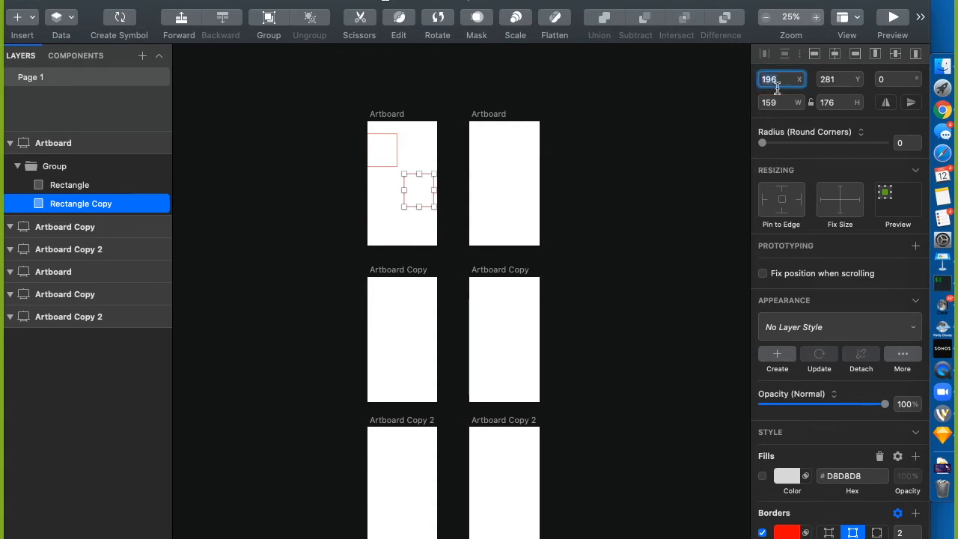
click(102, 188)
click(780, 88)
text(20)
key(Return)
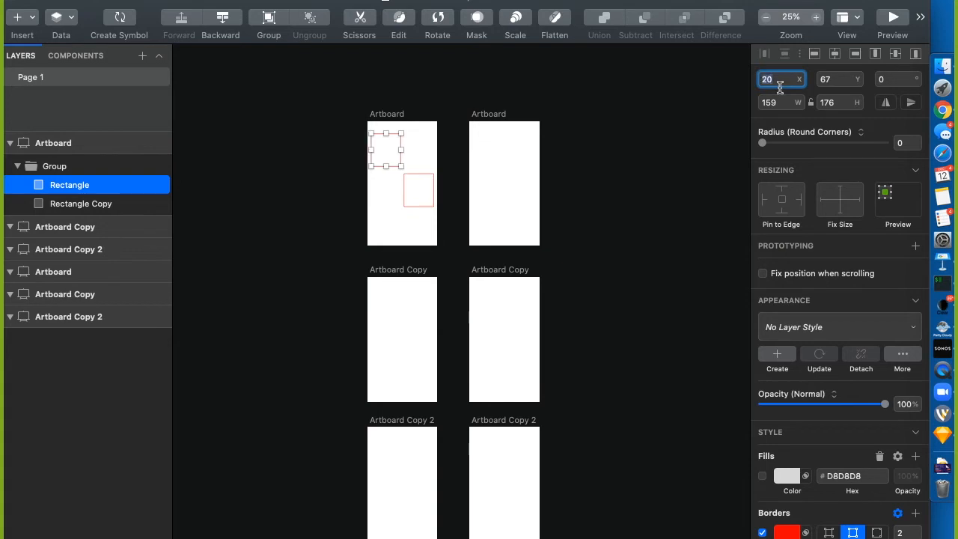
click(606, 157)
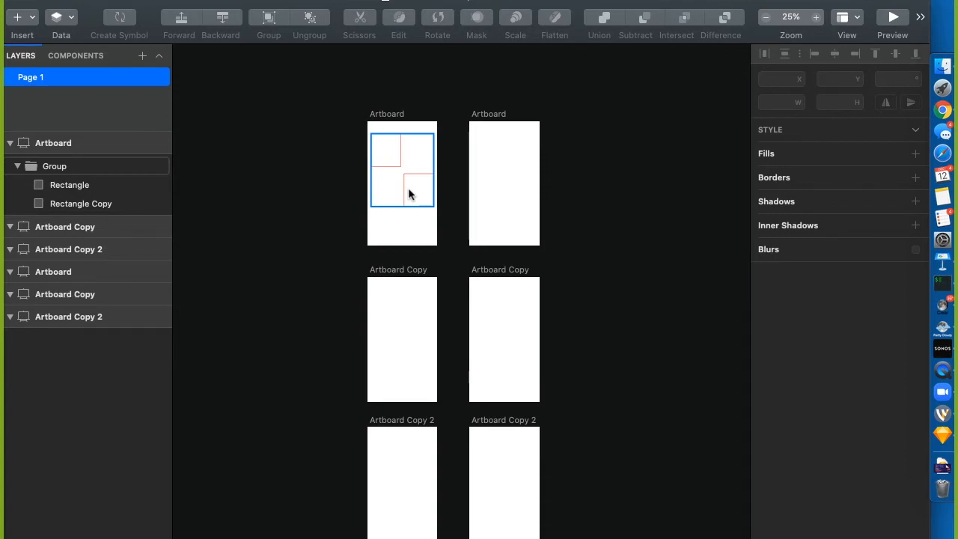
Drag the rectangle group down until it snaps to the artboard's vertical centre at Y 139, then select Rectangle
click(393, 163)
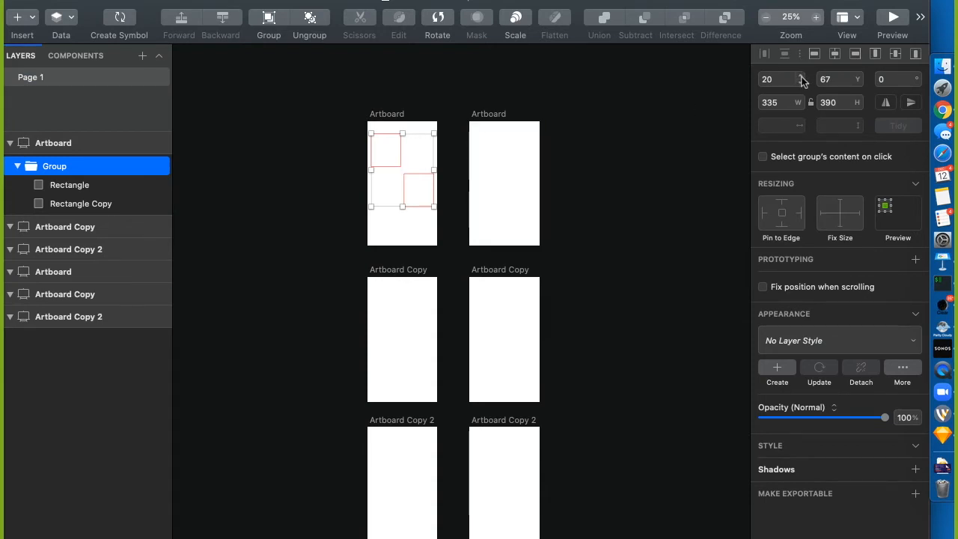
drag(399, 168, 399, 180)
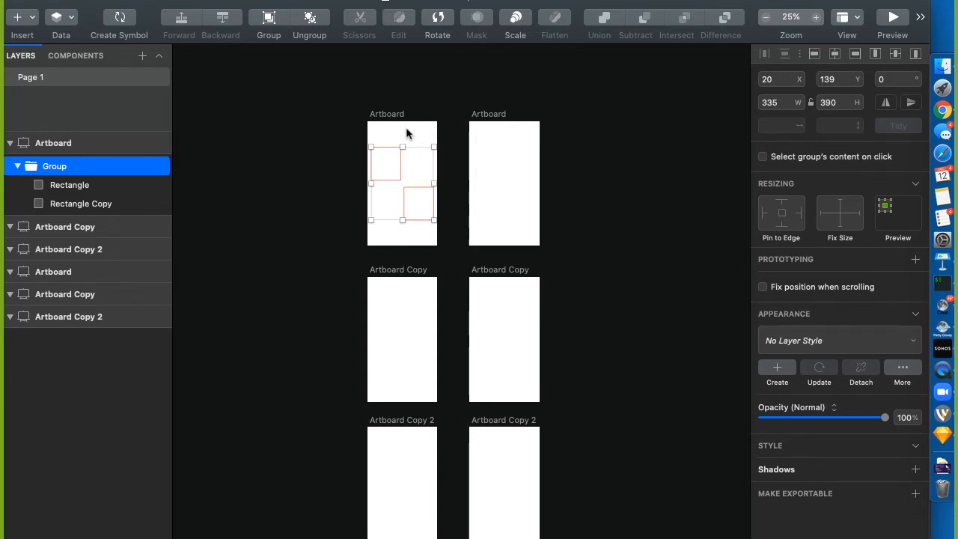
click(428, 96)
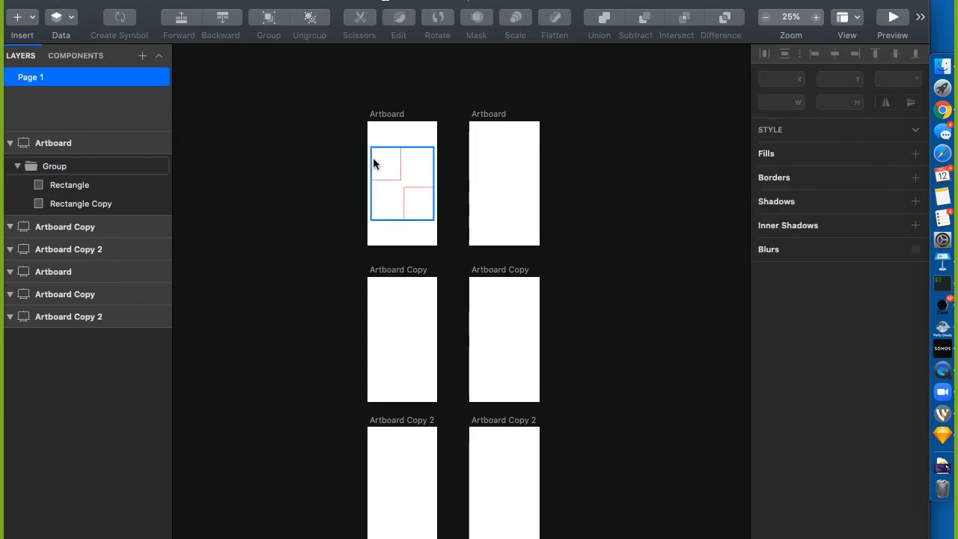
click(64, 188)
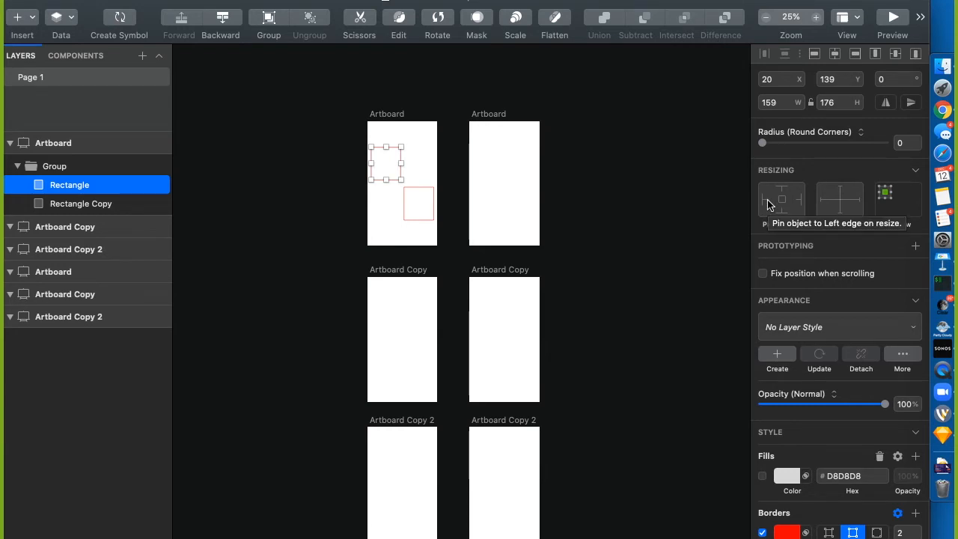
click(783, 328)
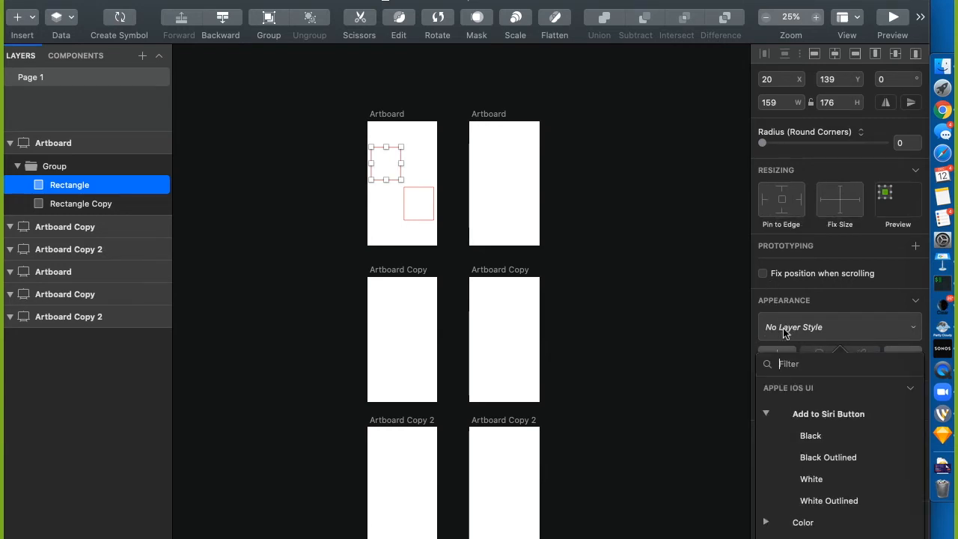
click(766, 413)
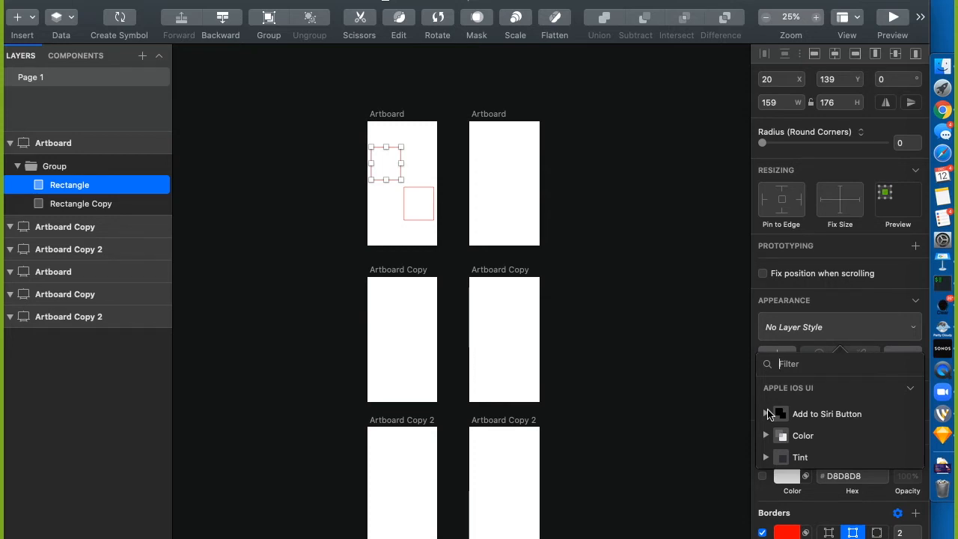
click(654, 292)
click(325, 249)
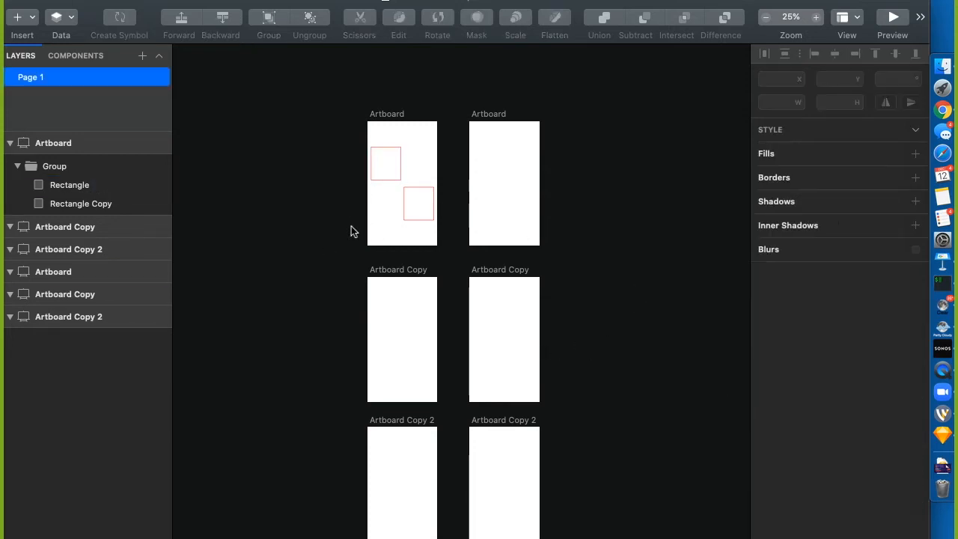
click(58, 190)
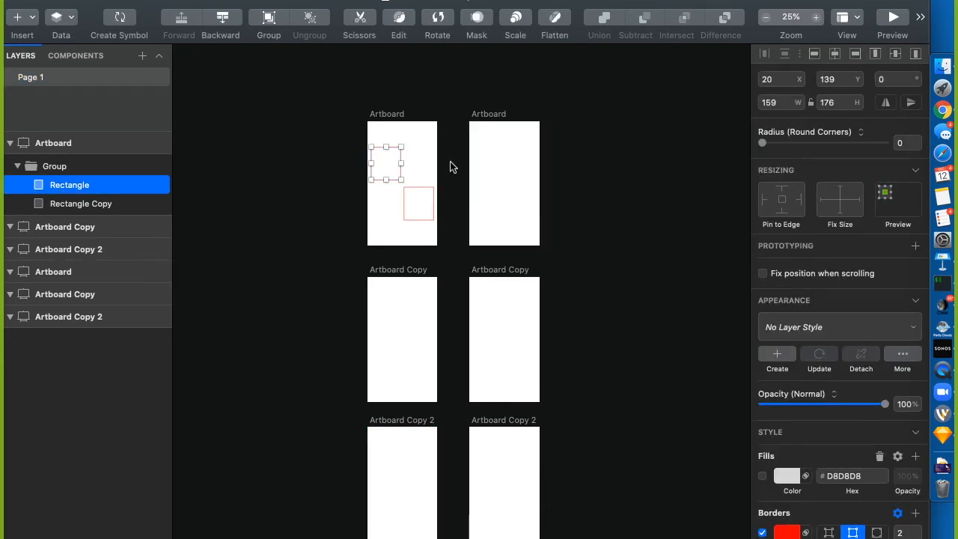
click(546, 2)
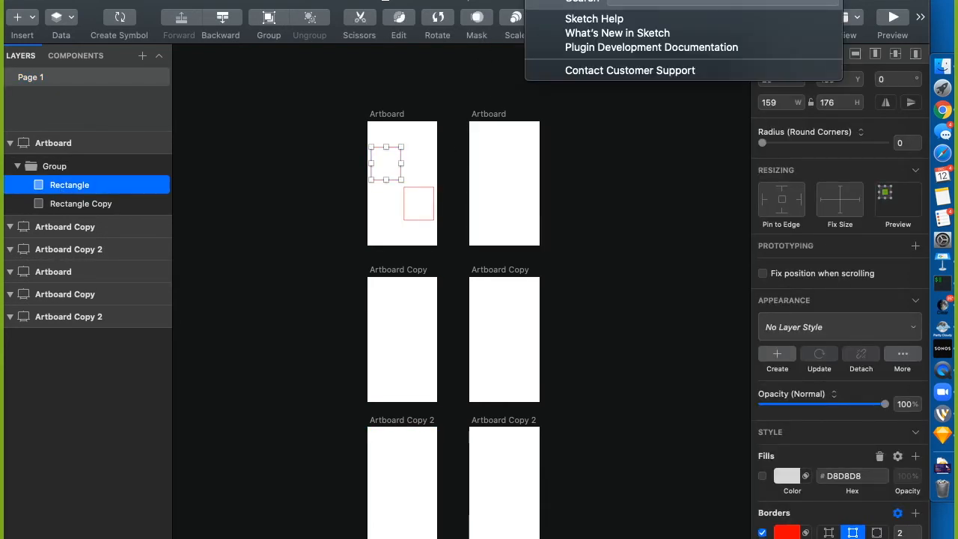
text(default)
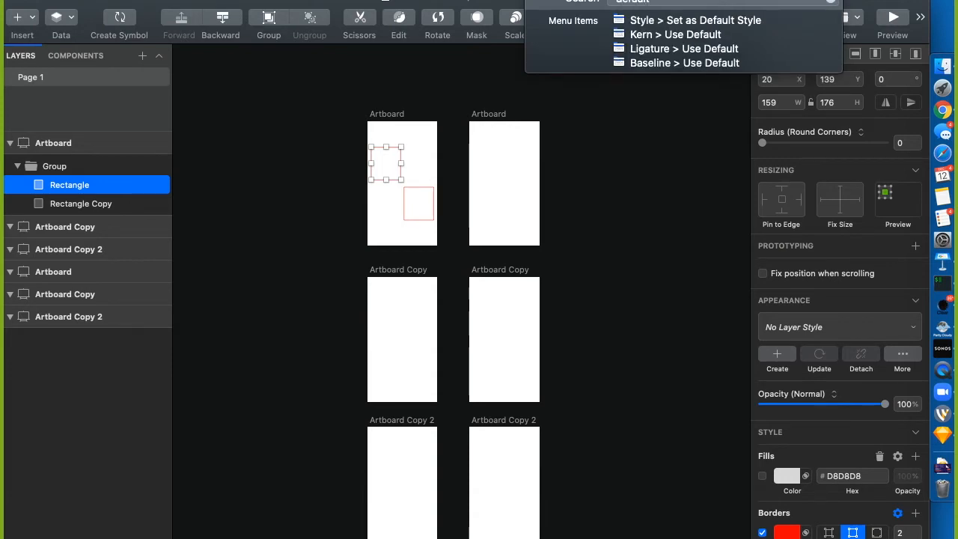
mouse_move(708, 22)
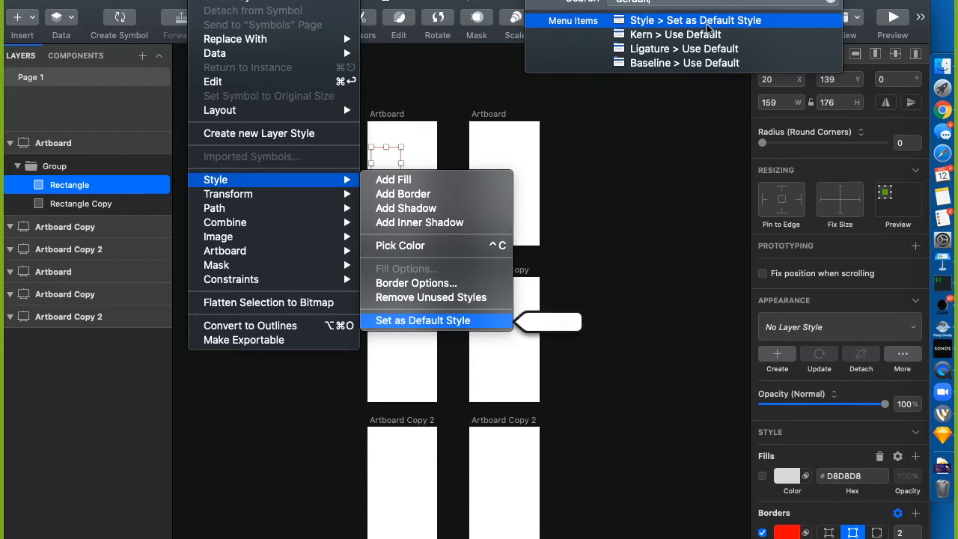
click(708, 405)
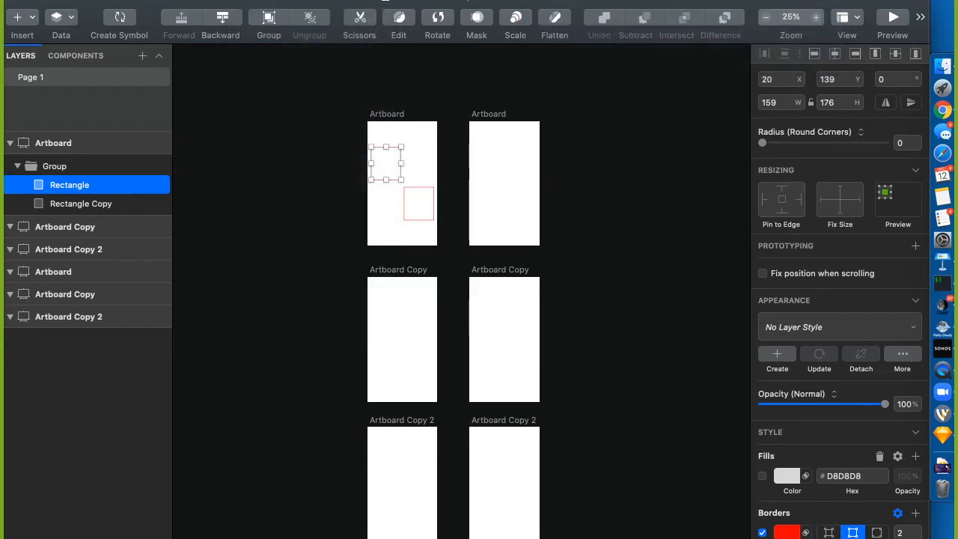
Give the upper rectangle a purple #564777 fill and set its style as the default style
click(763, 476)
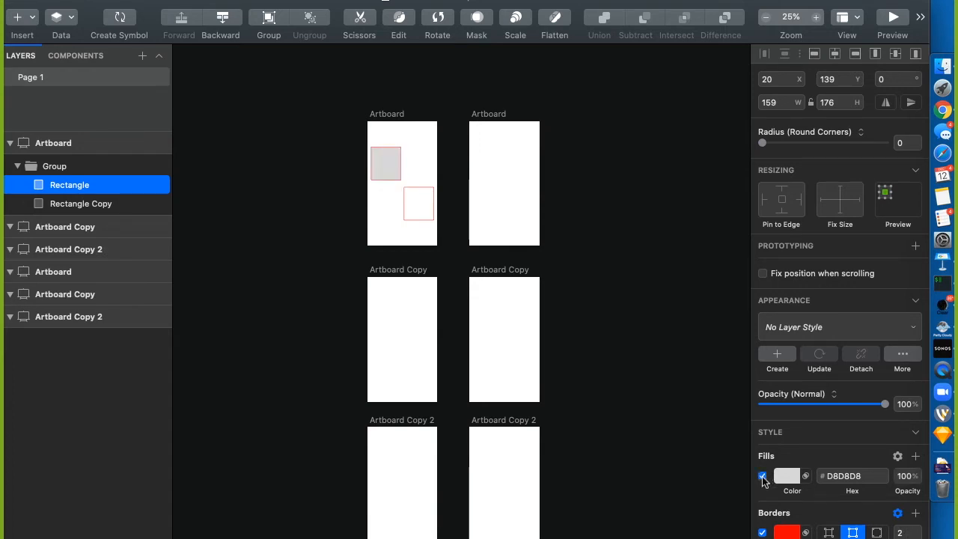
click(786, 476)
drag(828, 406, 825, 416)
drag(784, 477, 860, 476)
click(650, 252)
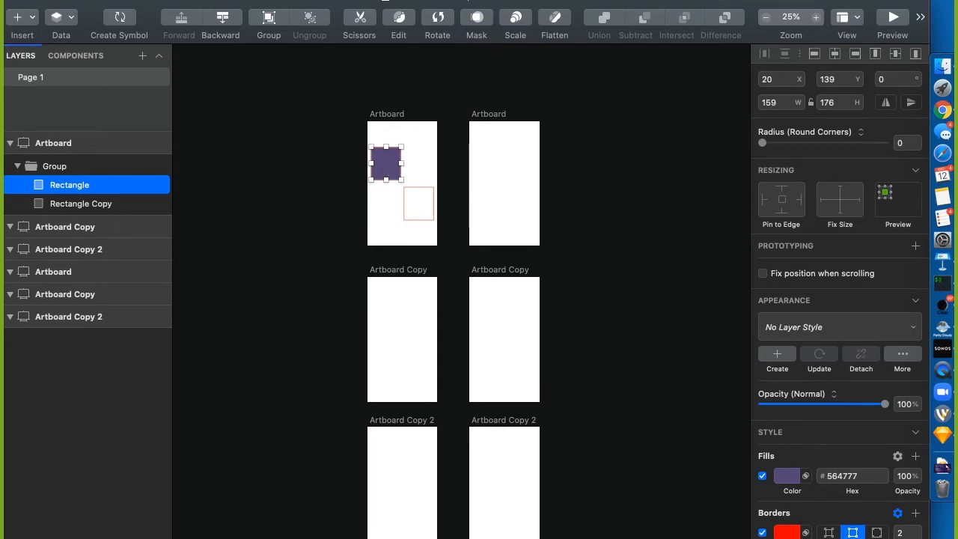
click(538, 1)
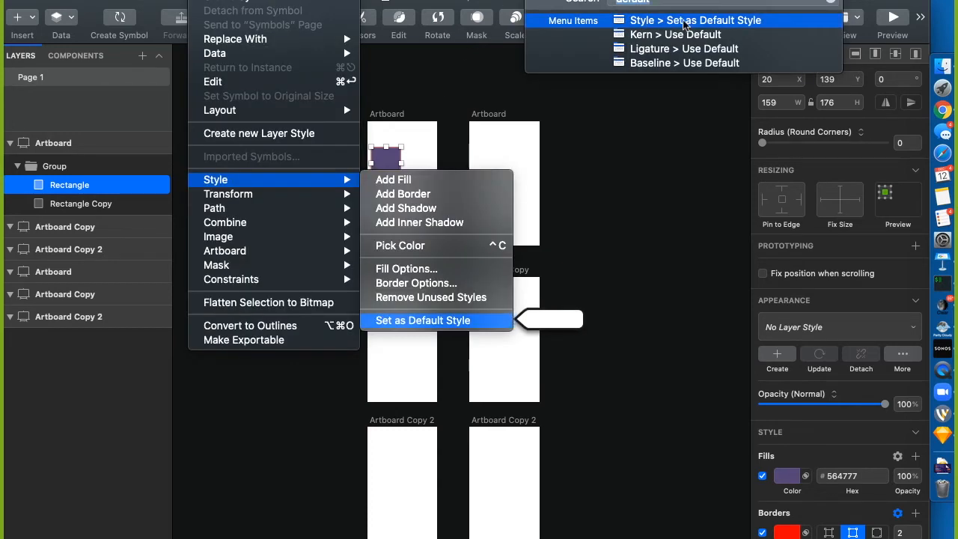
click(683, 22)
click(411, 141)
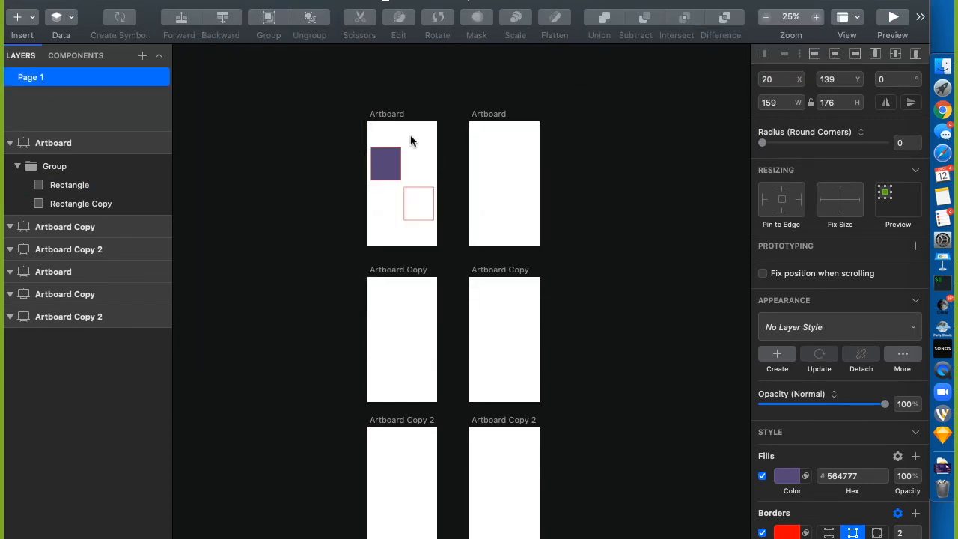
Draw a test oval to check the default style, adjust its fill, then delete it
key(o)
drag(411, 128, 439, 156)
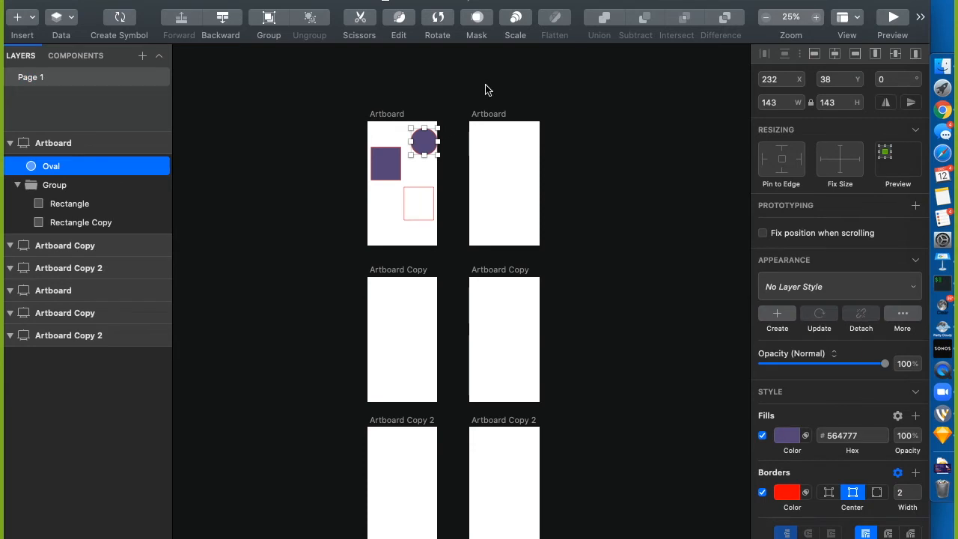
click(787, 436)
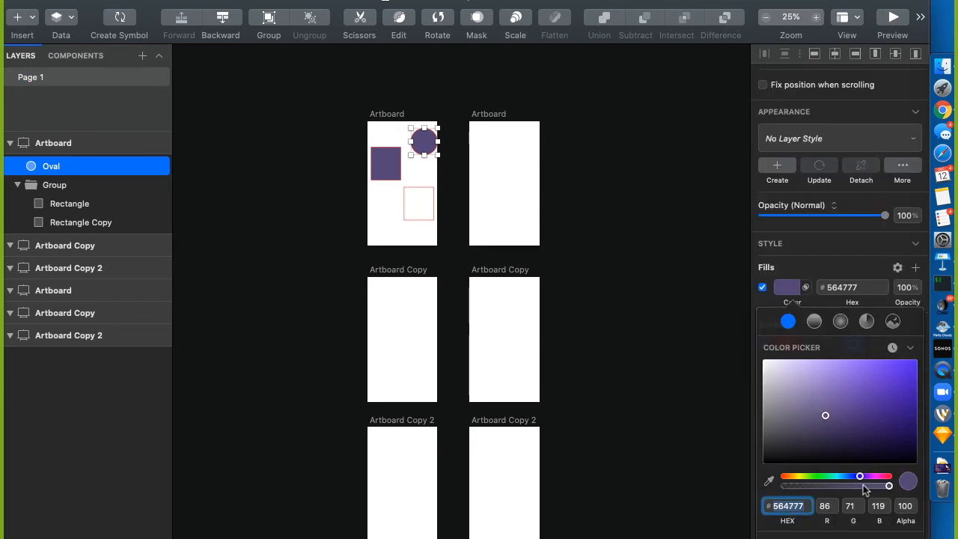
click(719, 472)
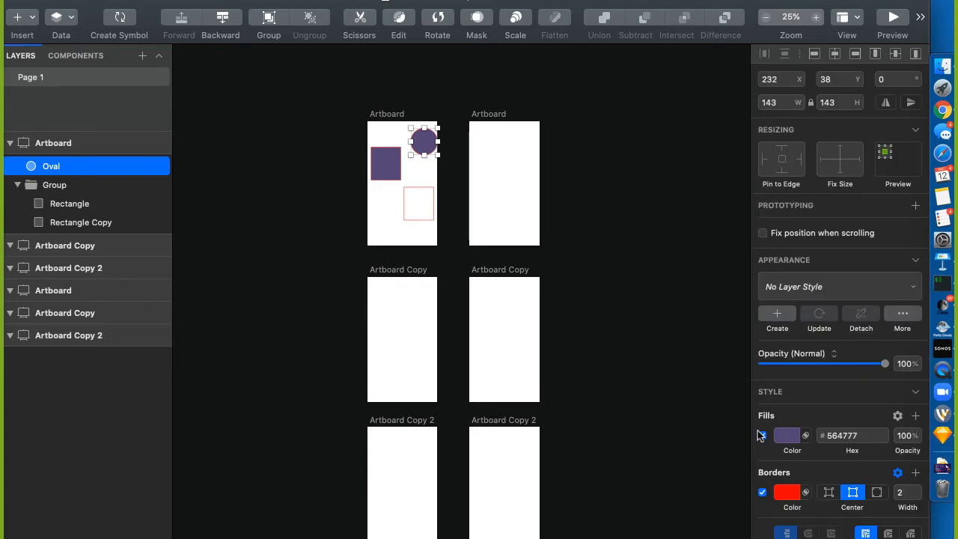
click(762, 436)
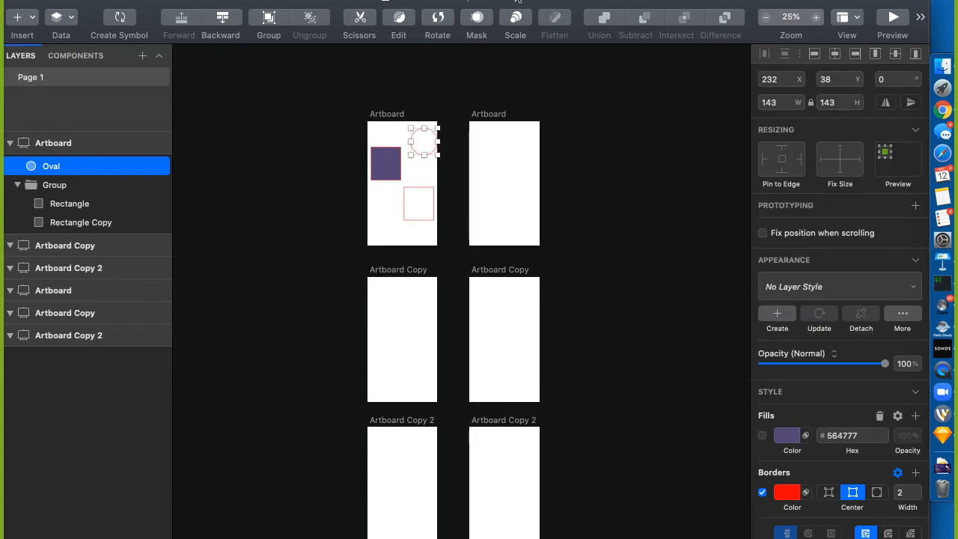
click(542, 0)
click(689, 20)
click(639, 322)
click(425, 144)
key(Delete)
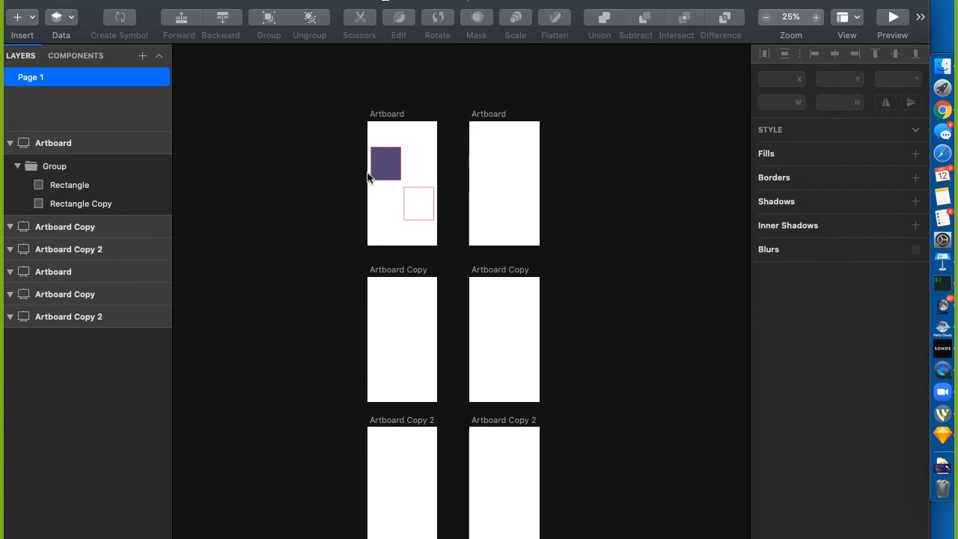
super+click(385, 169)
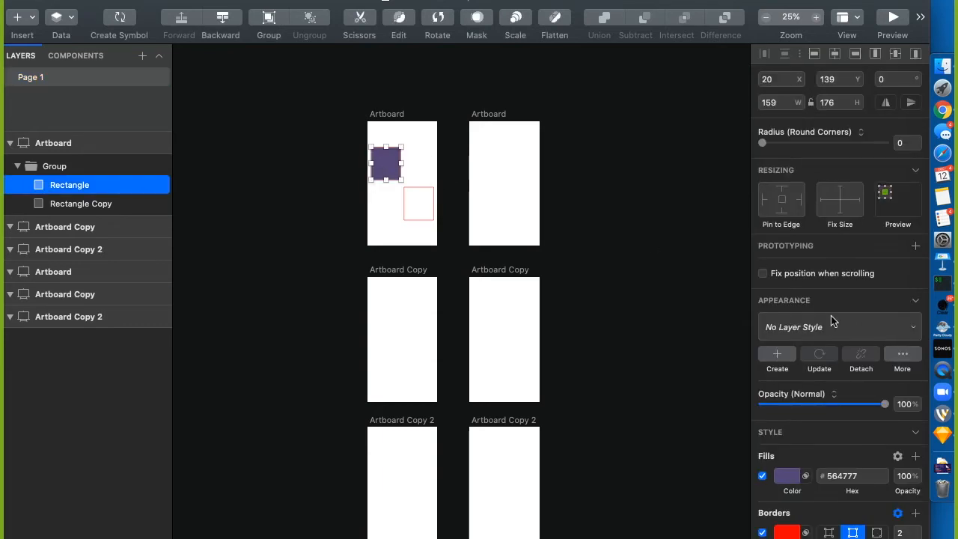
click(808, 327)
click(804, 327)
click(917, 329)
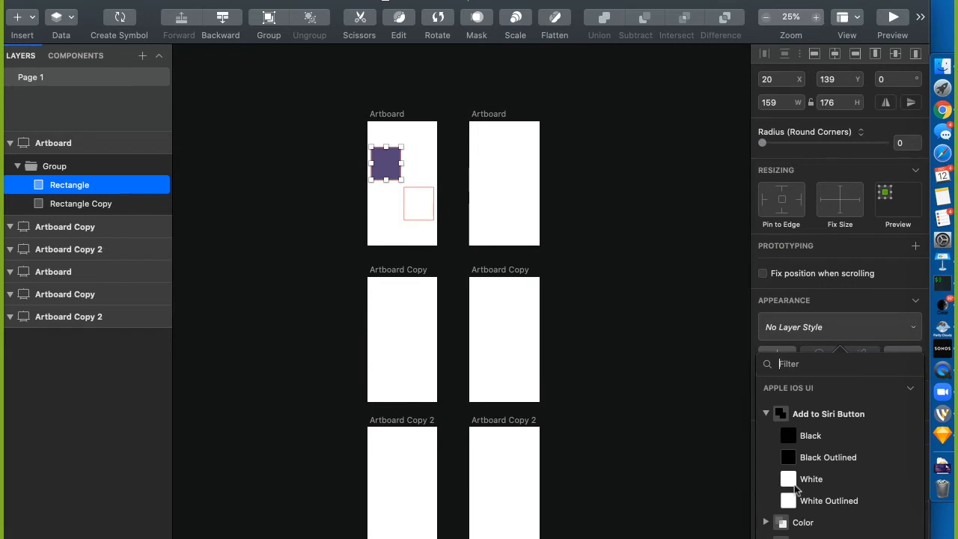
click(766, 414)
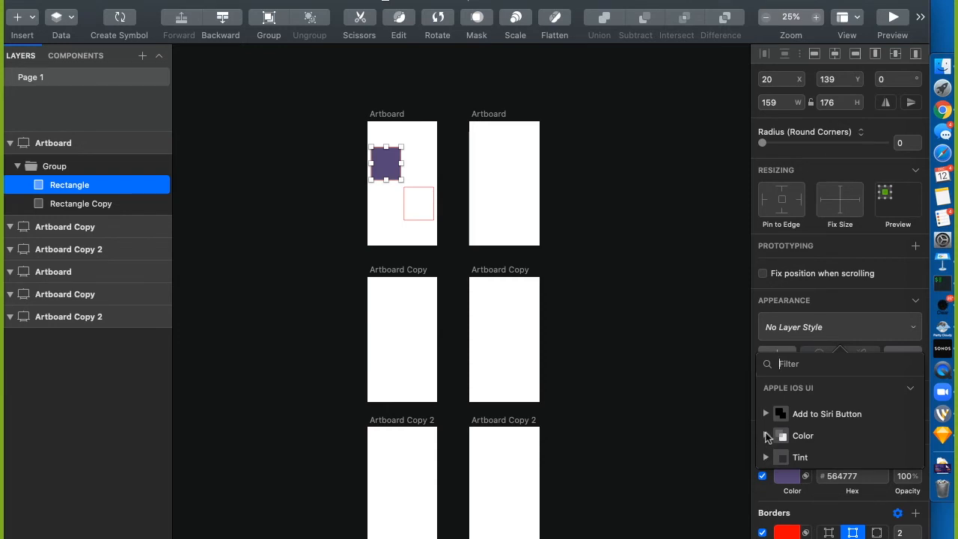
click(766, 435)
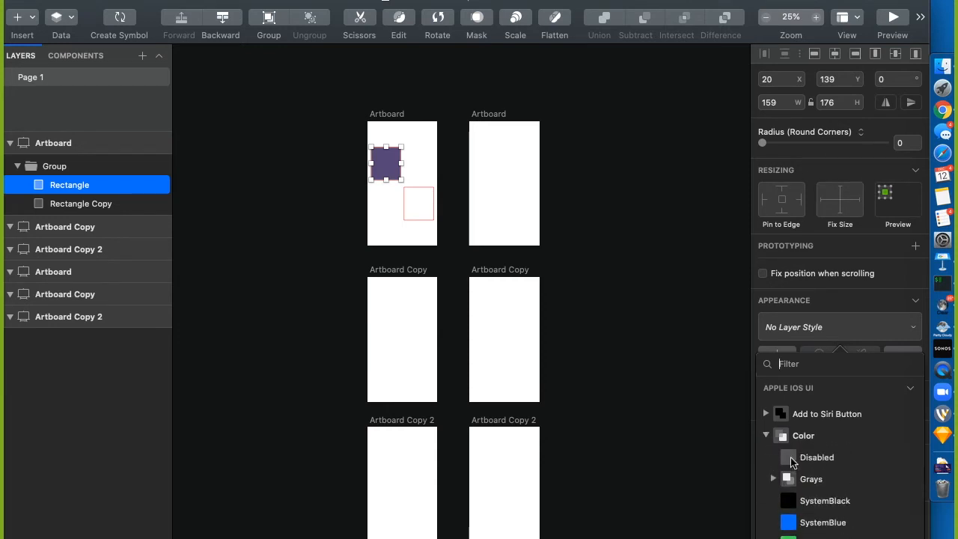
click(766, 435)
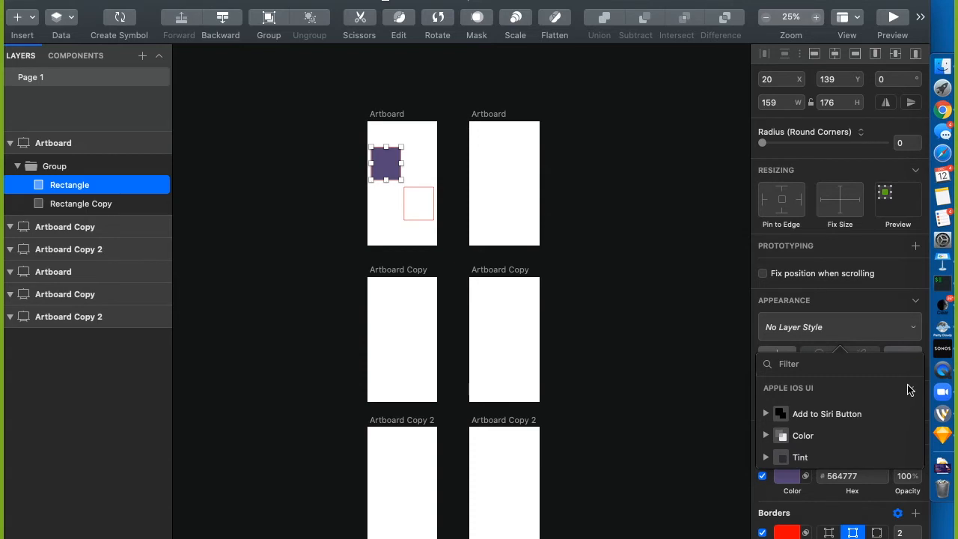
click(907, 385)
click(908, 386)
click(754, 335)
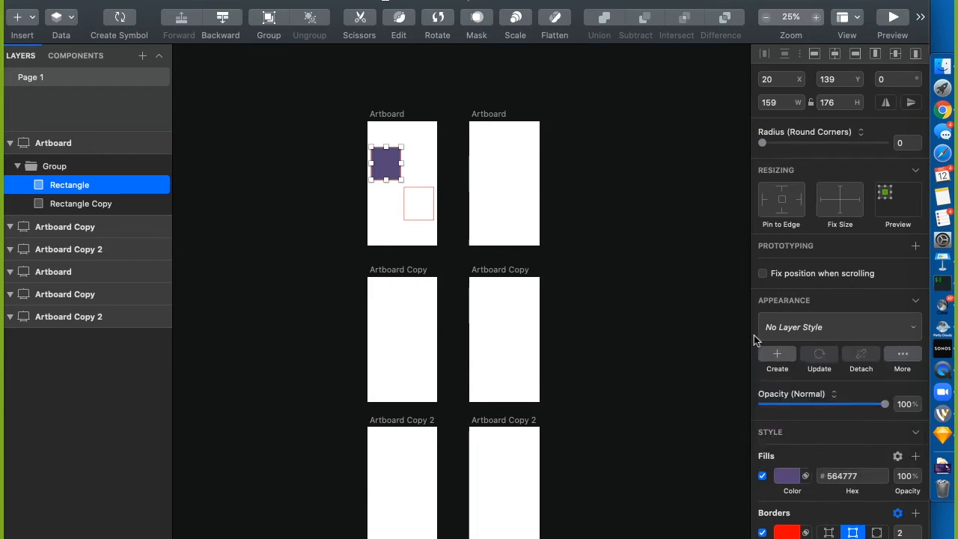
click(804, 328)
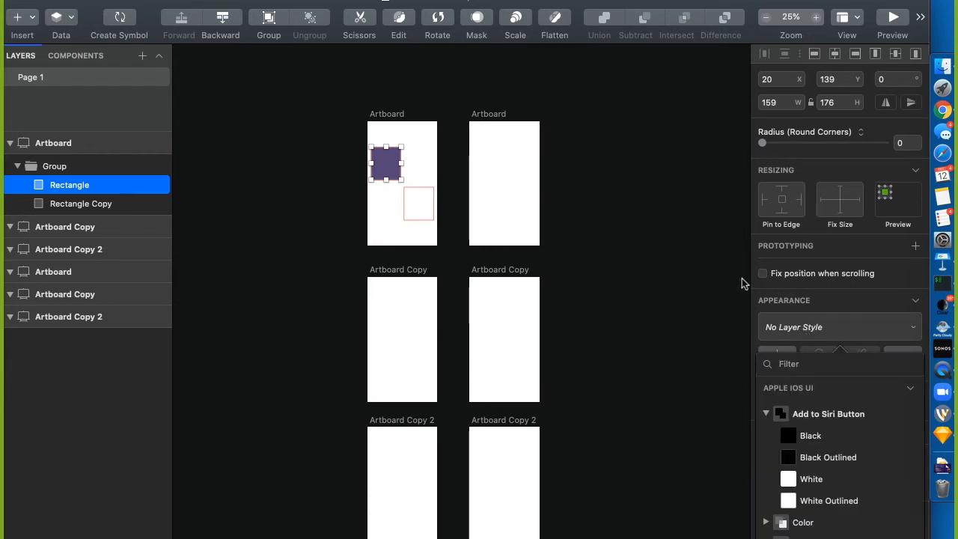
click(780, 293)
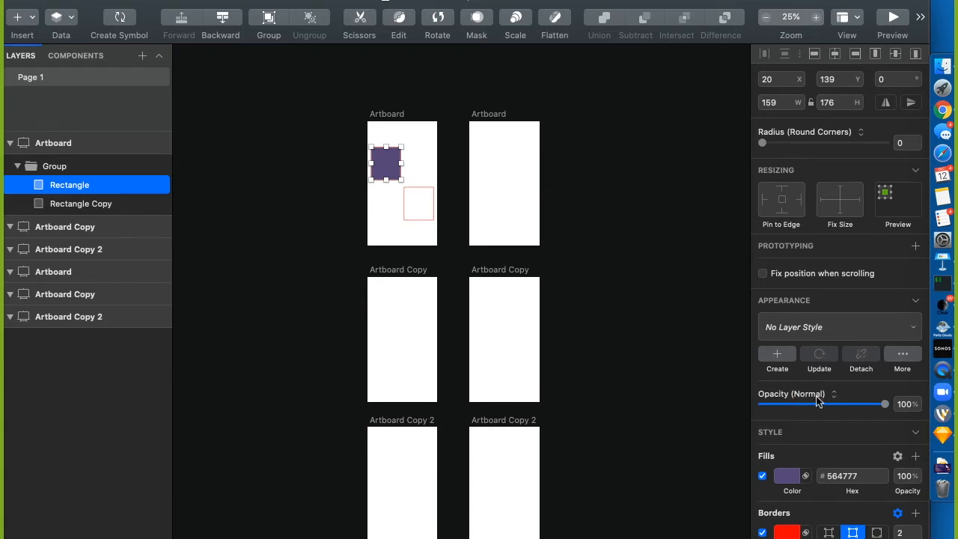
Lower the purple rectangle's layer opacity to 20%
drag(889, 407, 742, 412)
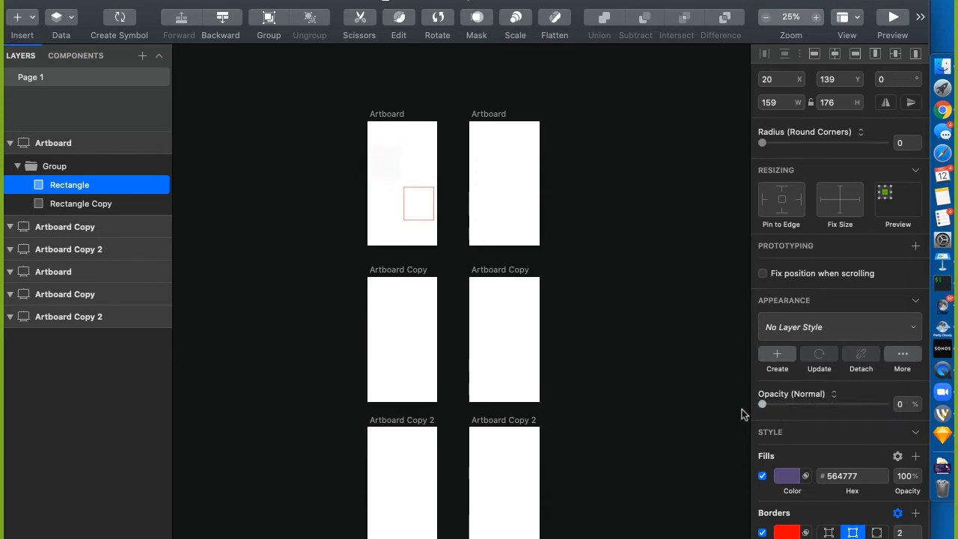
click(903, 404)
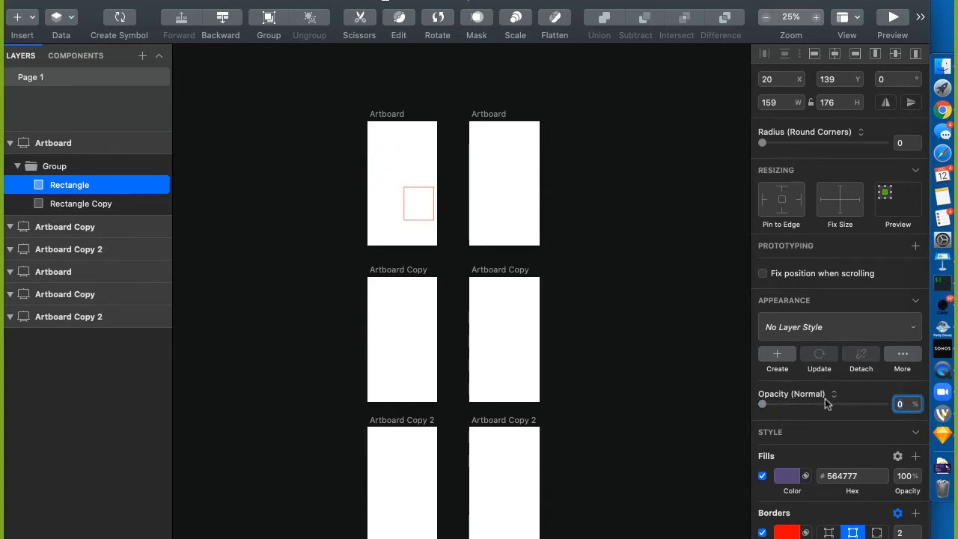
text(2)
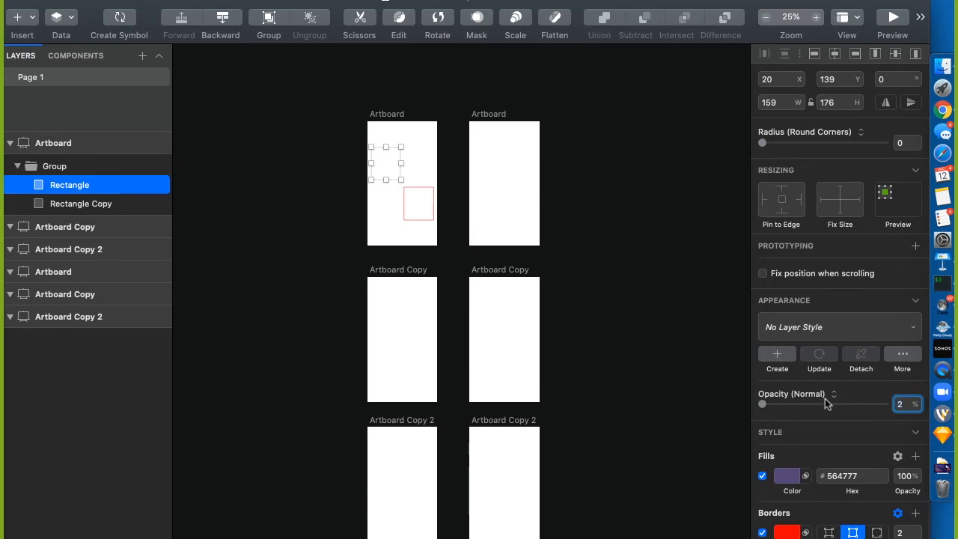
text(0)
key(Return)
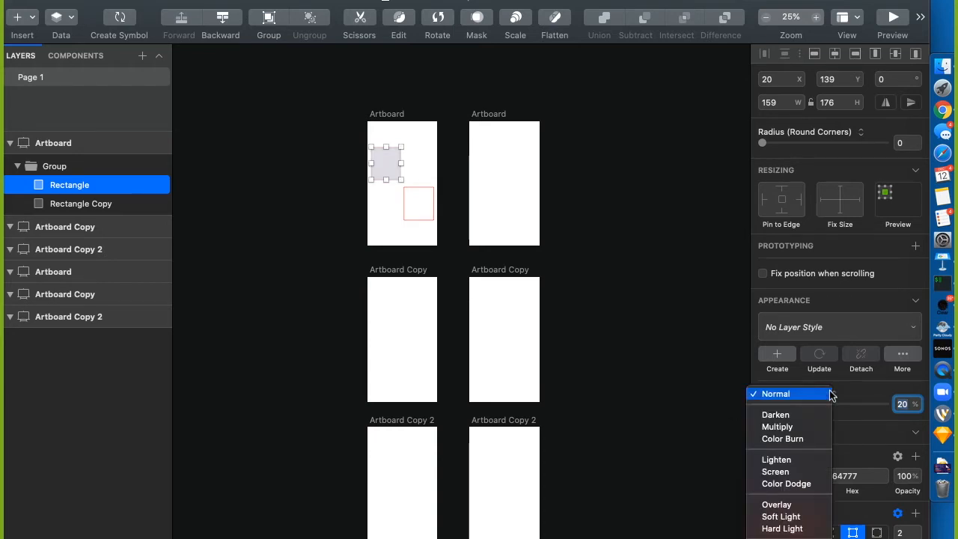
Open the rectangle's blend mode list
click(856, 399)
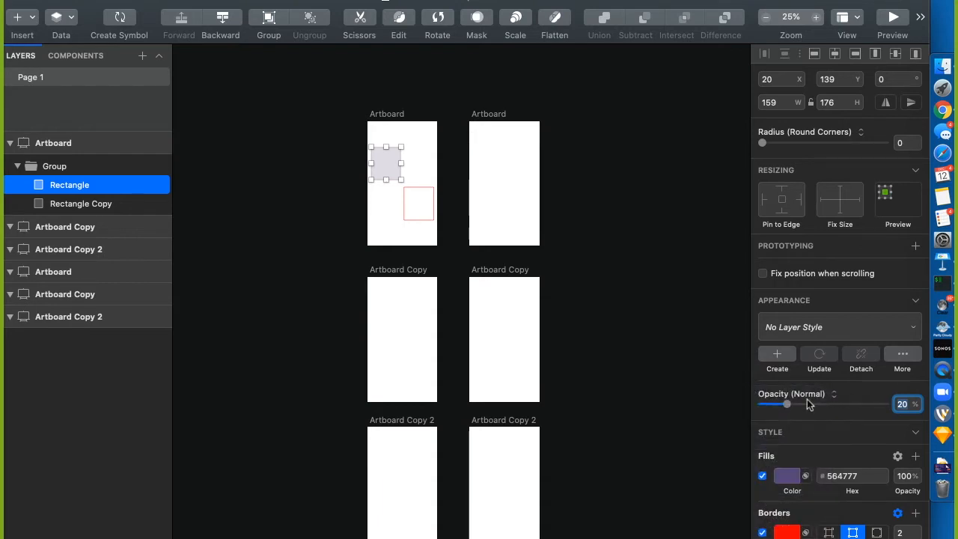
click(829, 395)
mouse_move(814, 538)
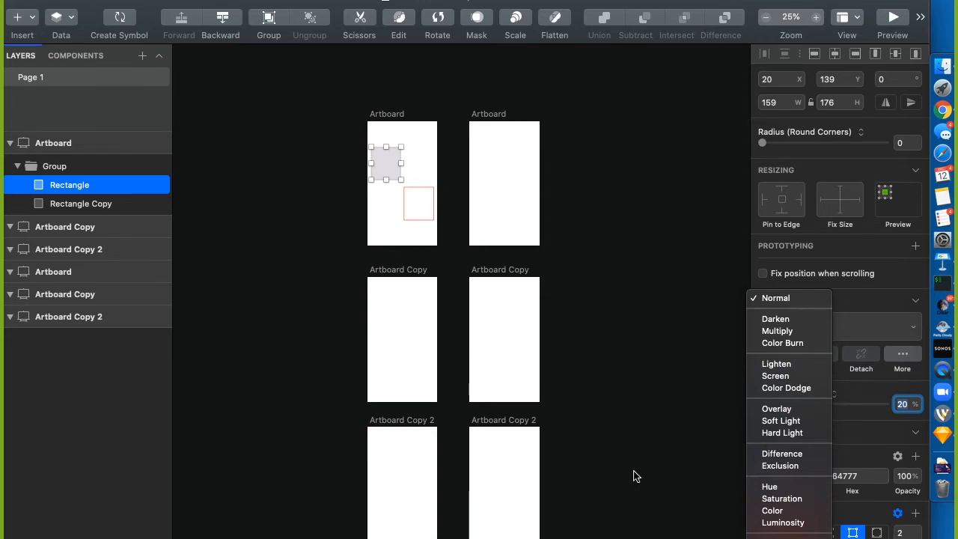
Close the blend mode list with Normal kept, and commit the rectangle's 20% opacity
click(589, 312)
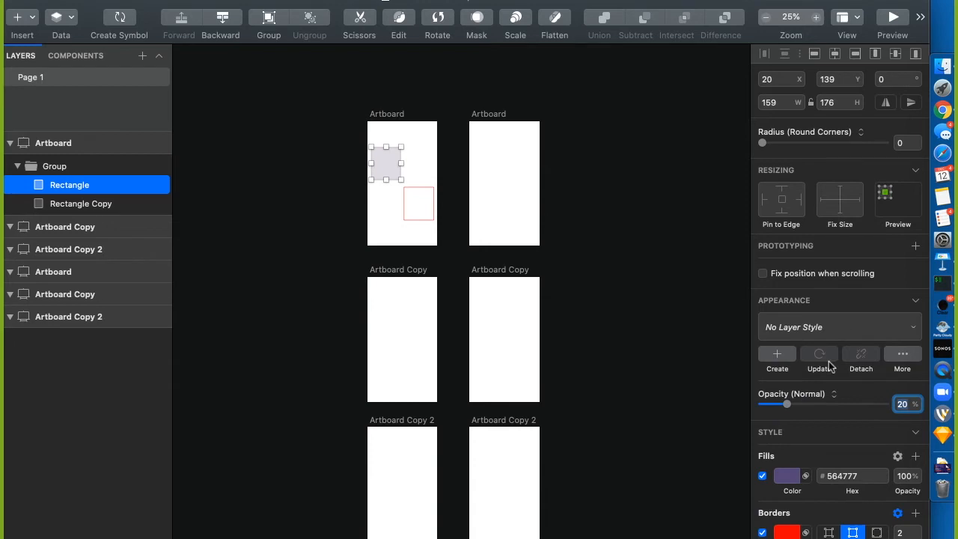
click(380, 164)
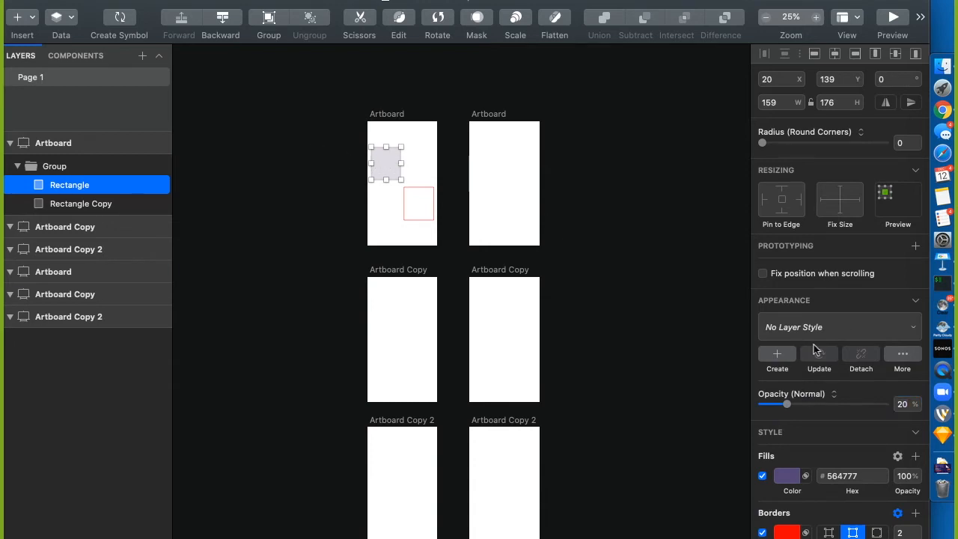
scroll(781, 414, down, 4)
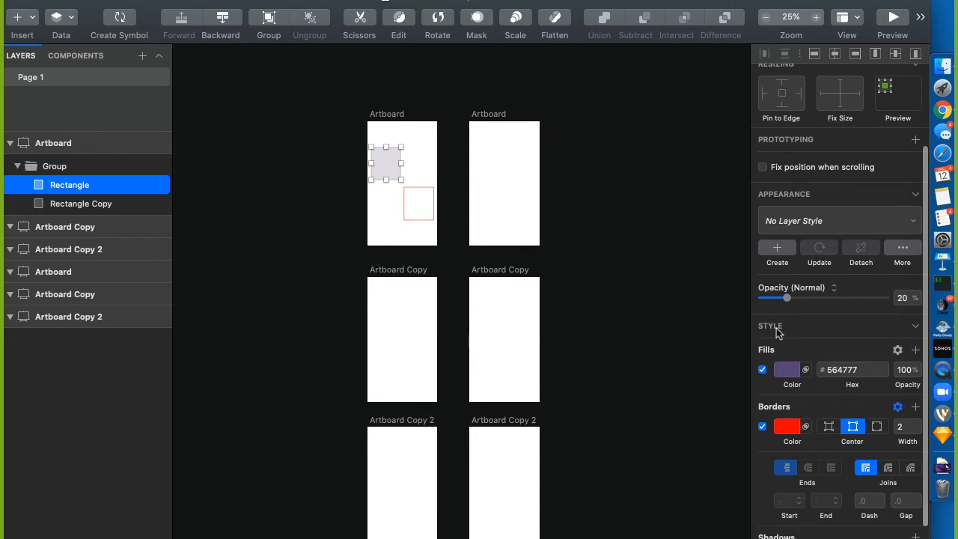
click(916, 327)
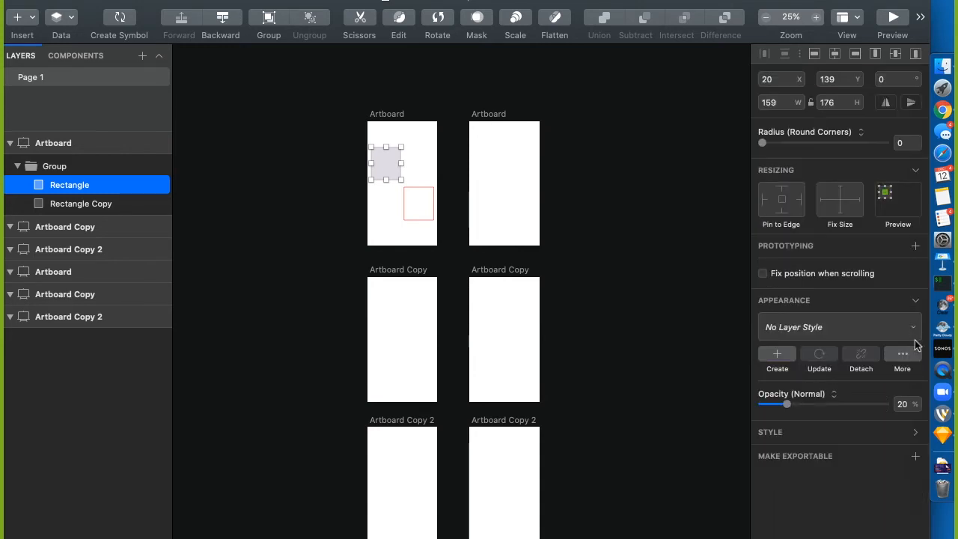
click(917, 433)
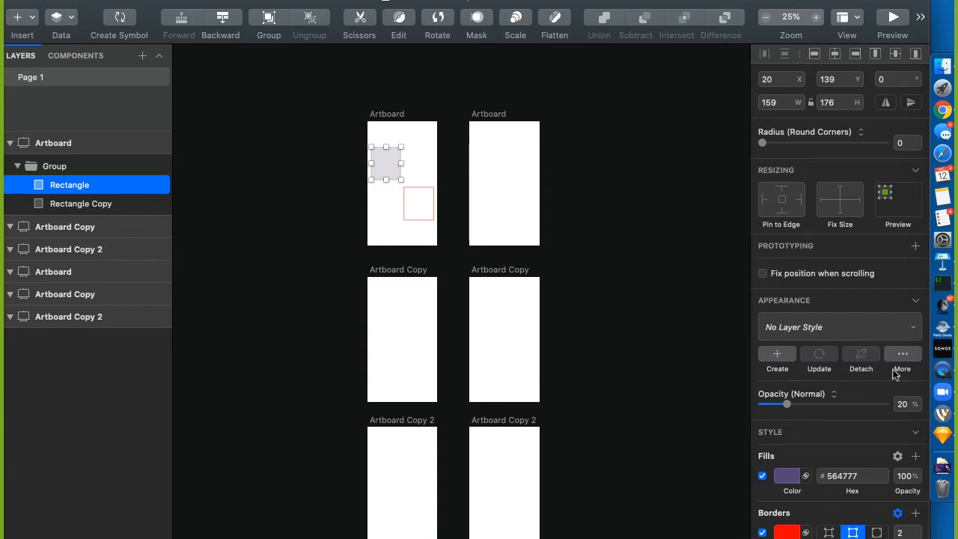
click(920, 301)
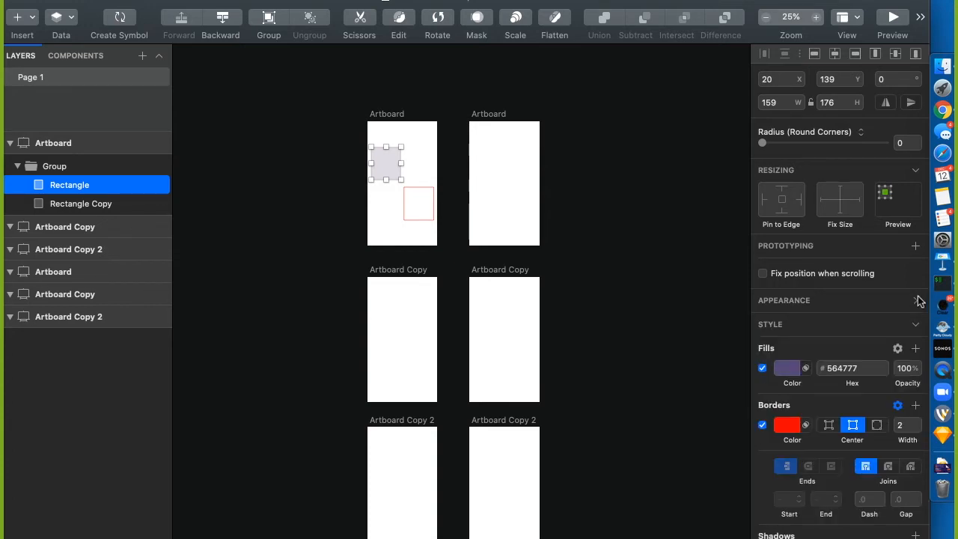
click(916, 303)
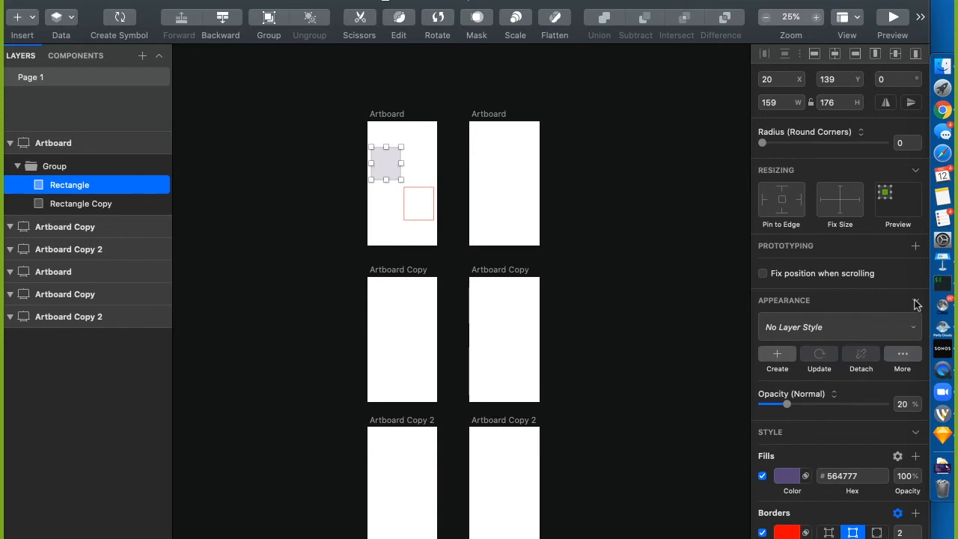
scroll(873, 438, down, 5)
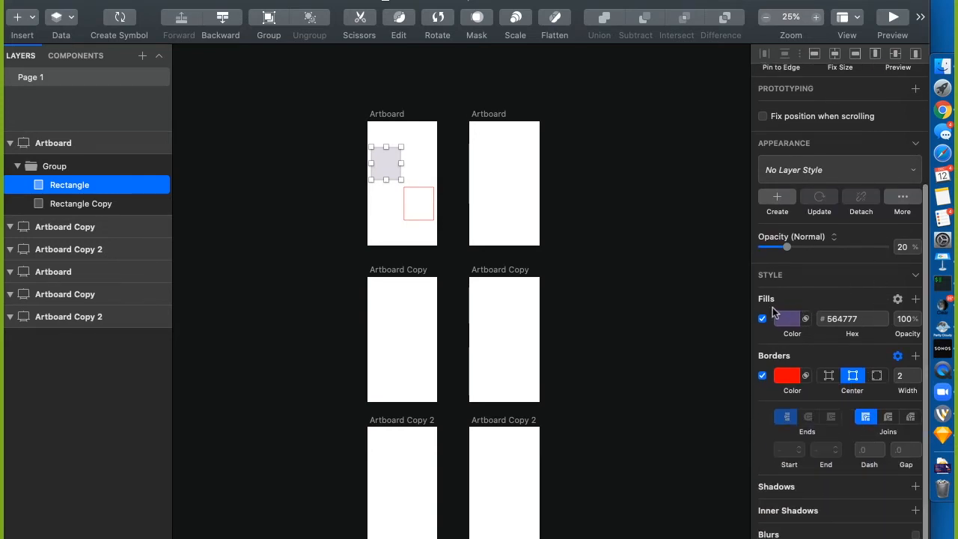
click(642, 250)
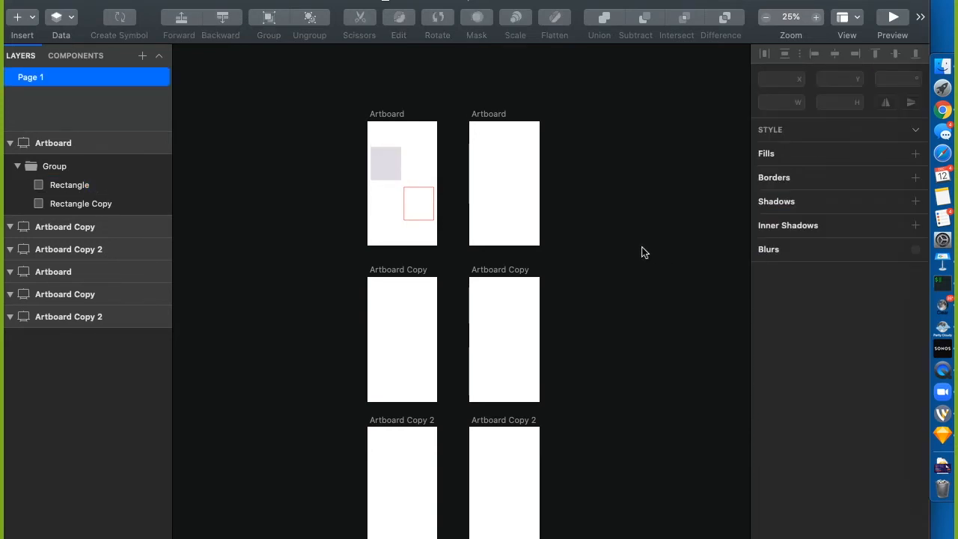
double_click(385, 164)
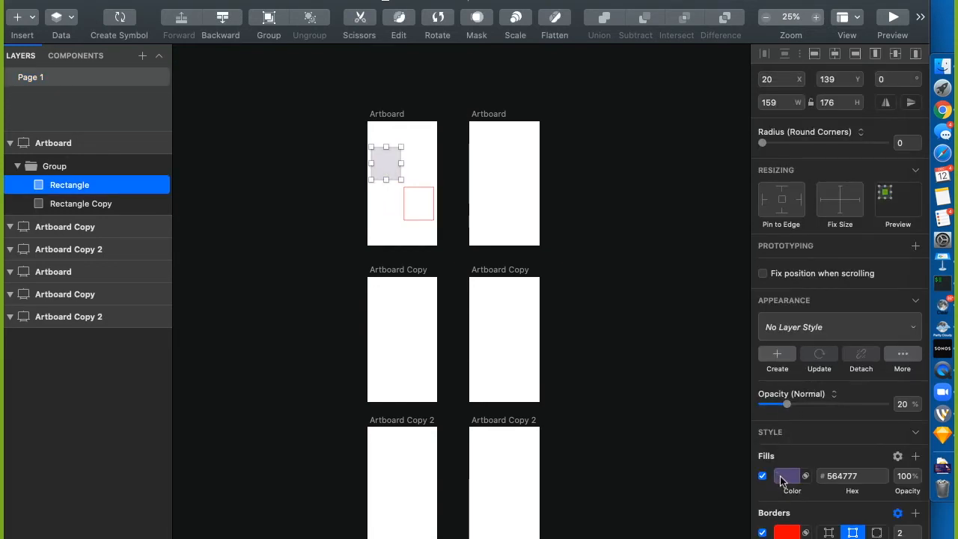
scroll(780, 476, down, 3)
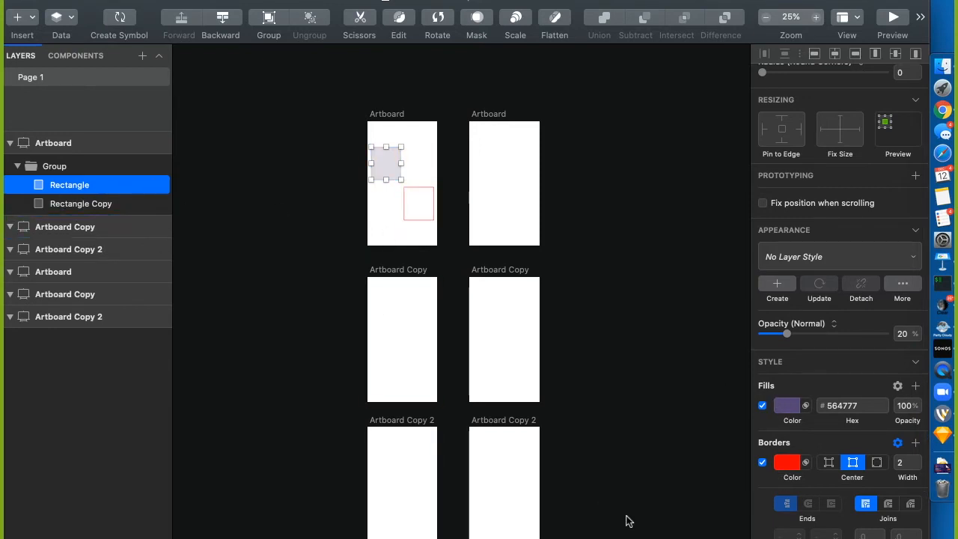
Drag the fill's hue and saturation in the colour picker to pure red
click(782, 406)
drag(792, 476, 708, 473)
drag(873, 476, 926, 480)
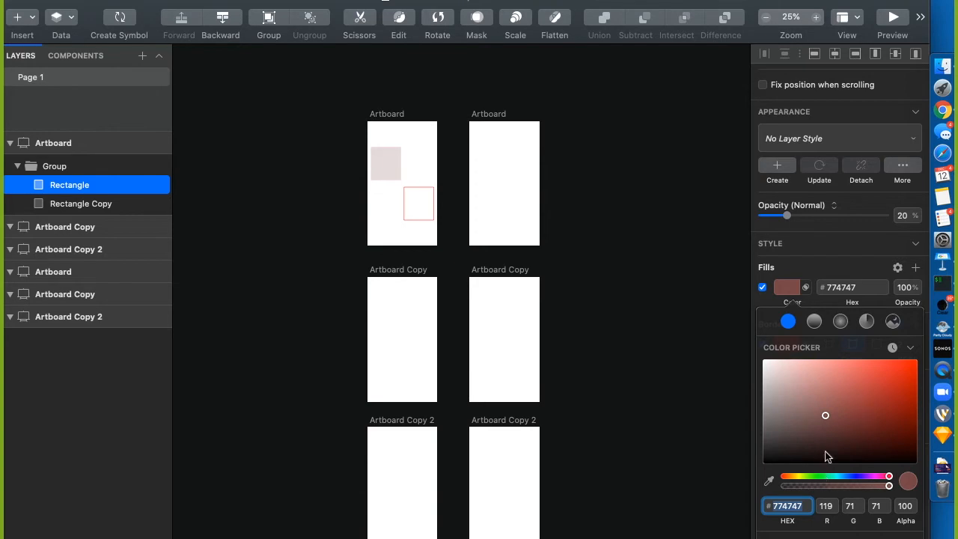
drag(828, 412, 916, 361)
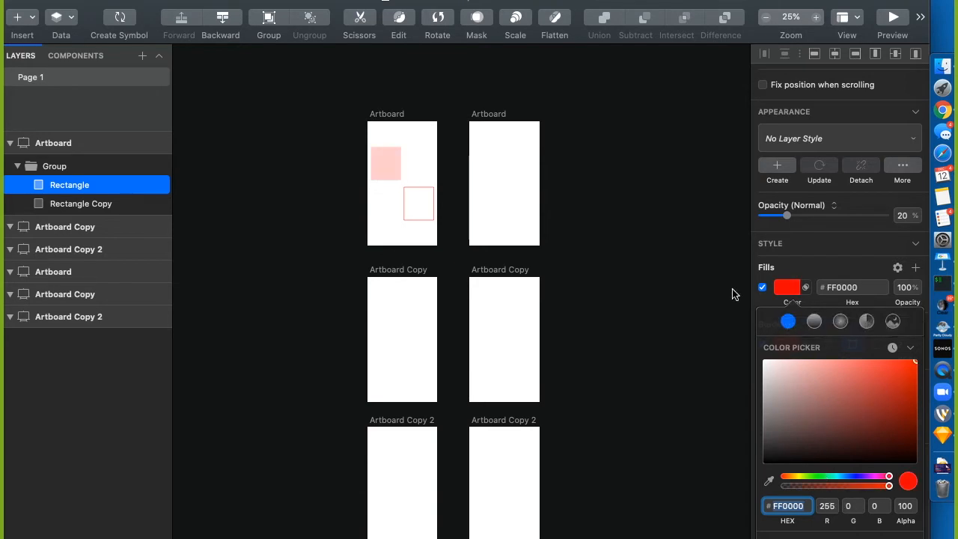
click(763, 300)
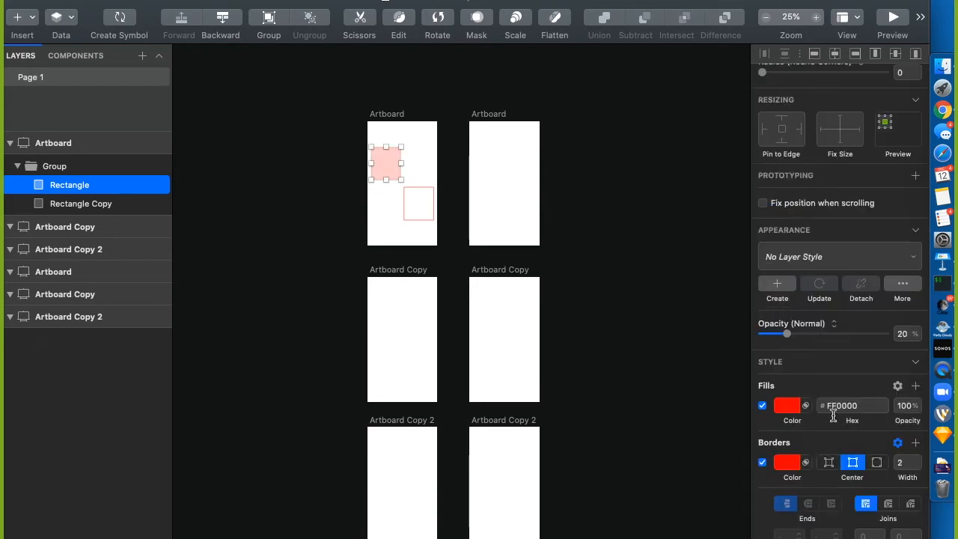
Select the fill's hex value and look through its text and copy/duplicate option menus
click(872, 410)
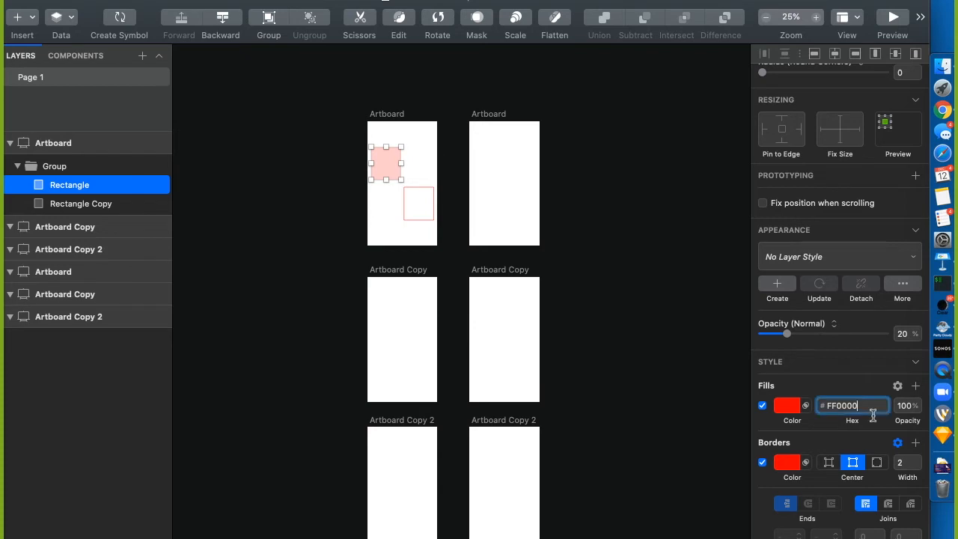
key(alt)
double_click(825, 408)
right_click(824, 408)
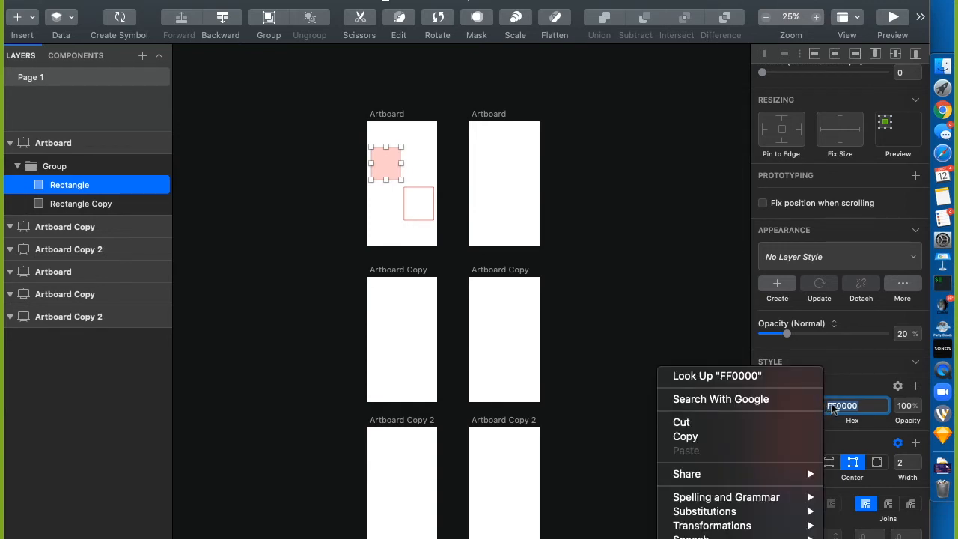
key(Escape)
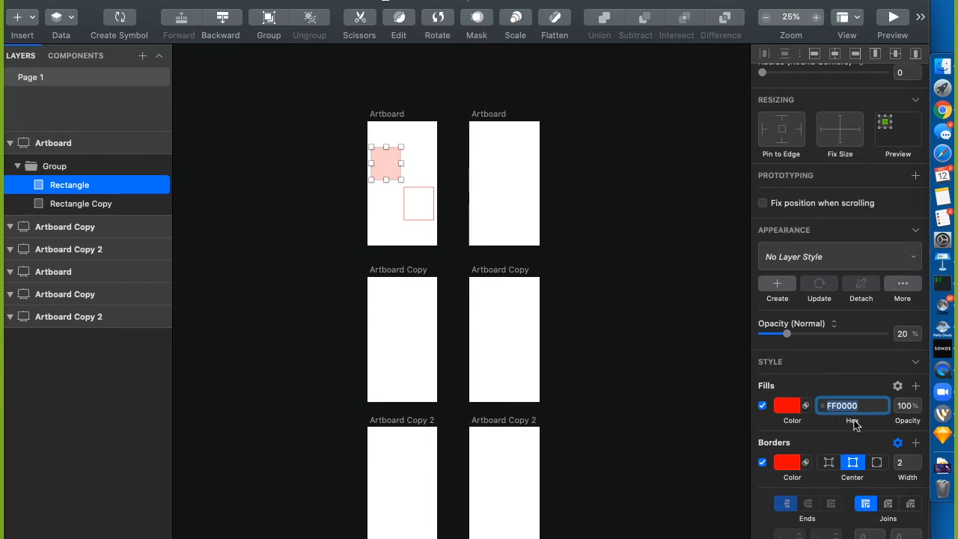
key(alt)
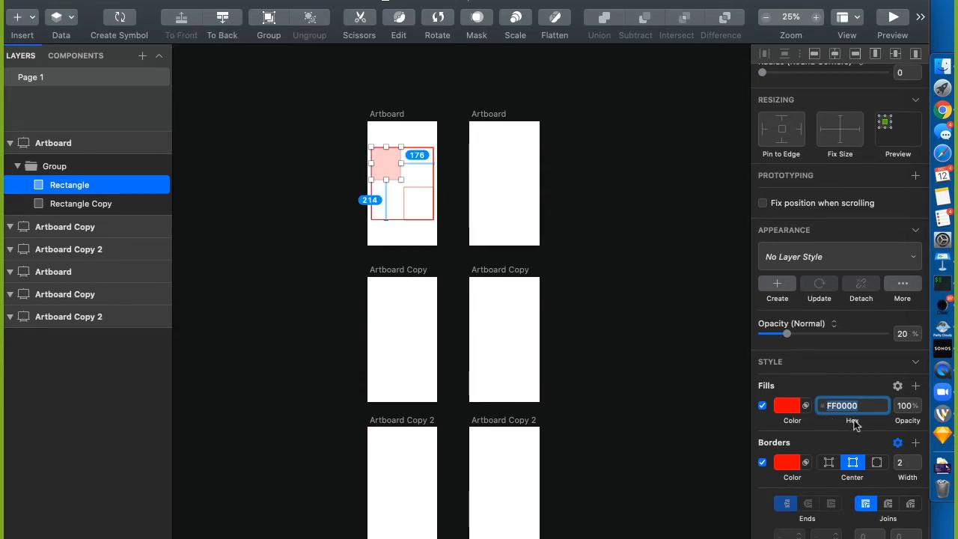
right_click(855, 420)
click(869, 423)
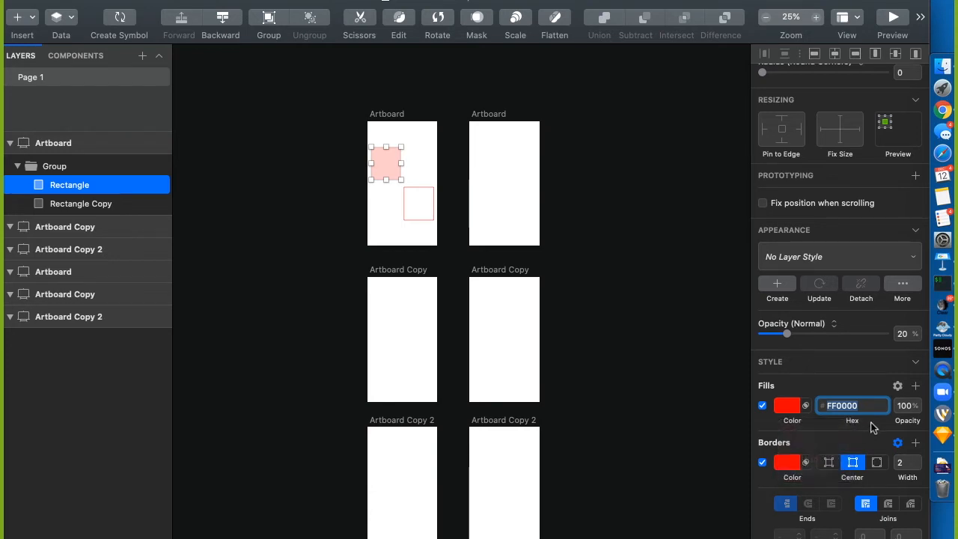
click(831, 430)
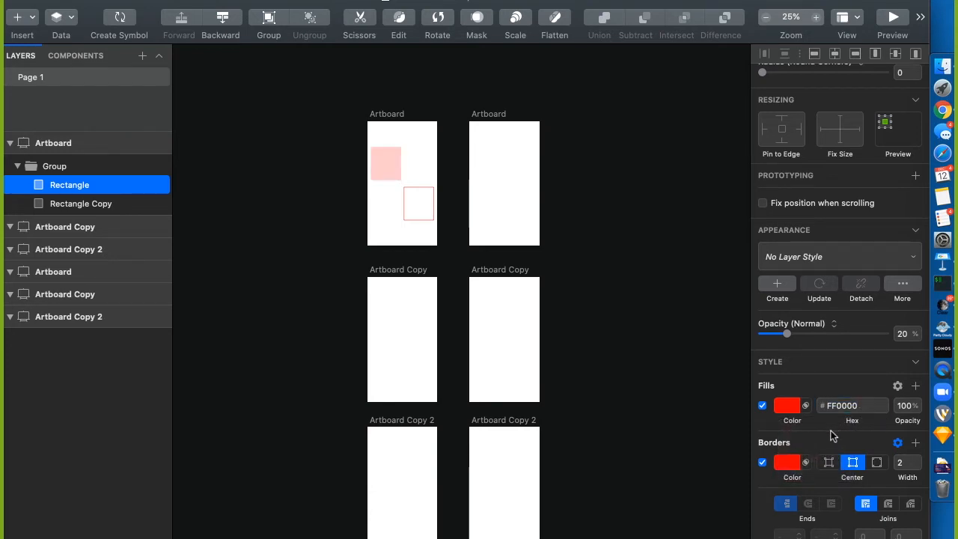
key(alt)
click(853, 425)
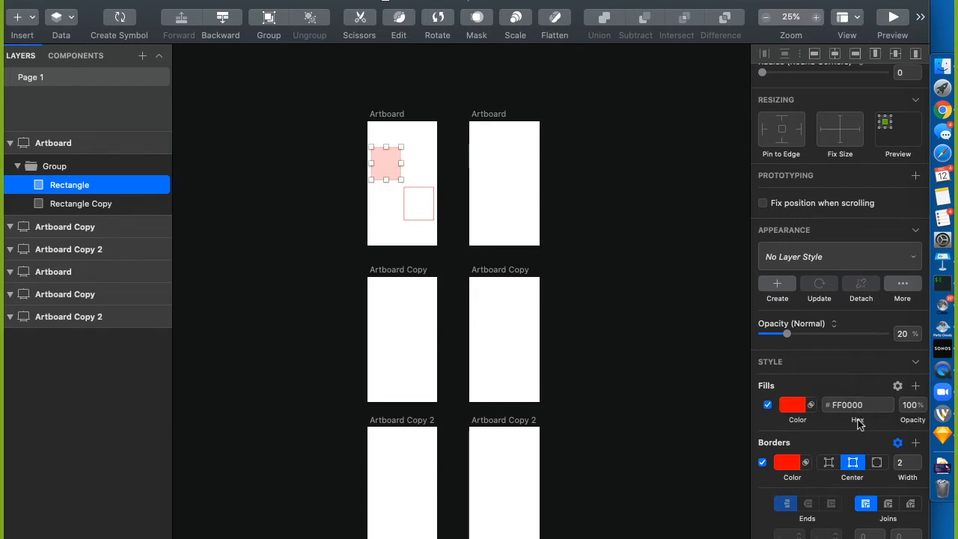
key(alt)
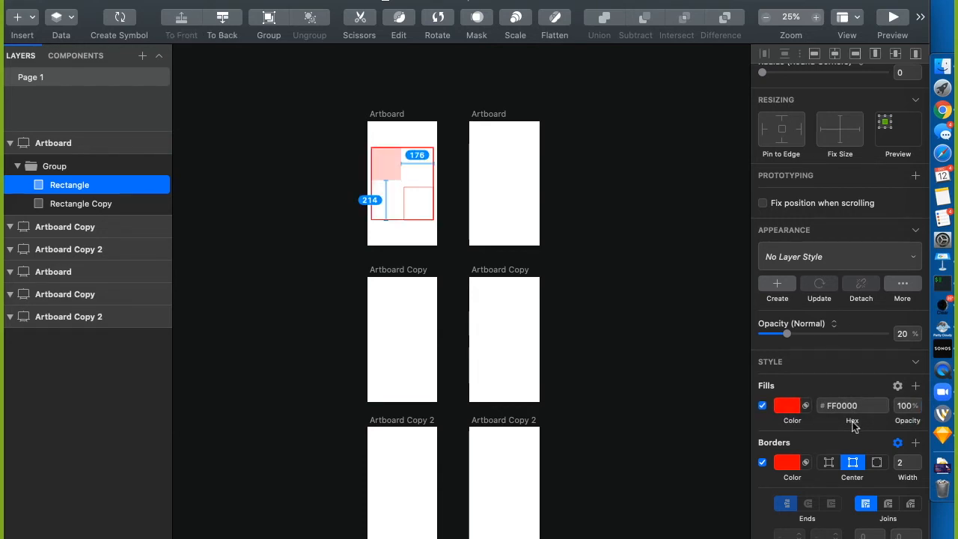
right_click(854, 424)
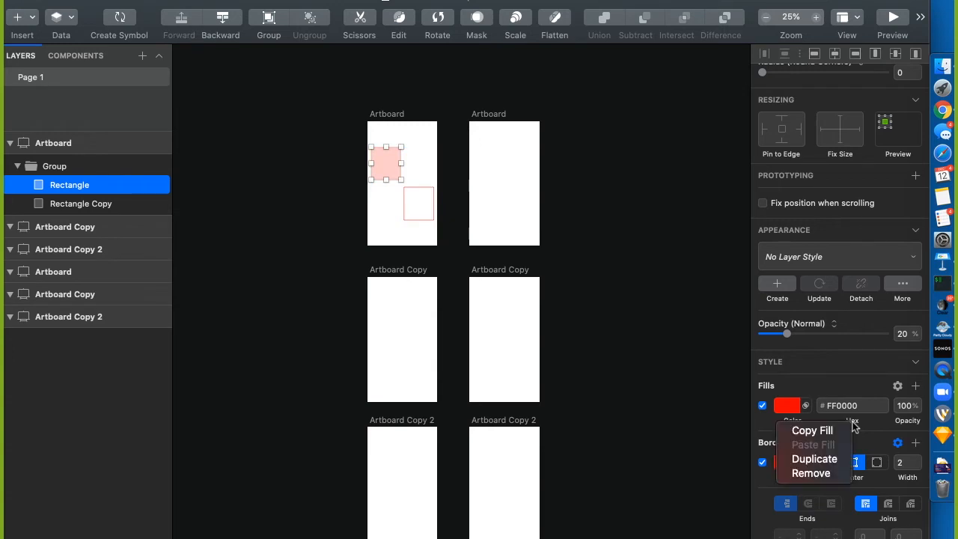
key(Escape)
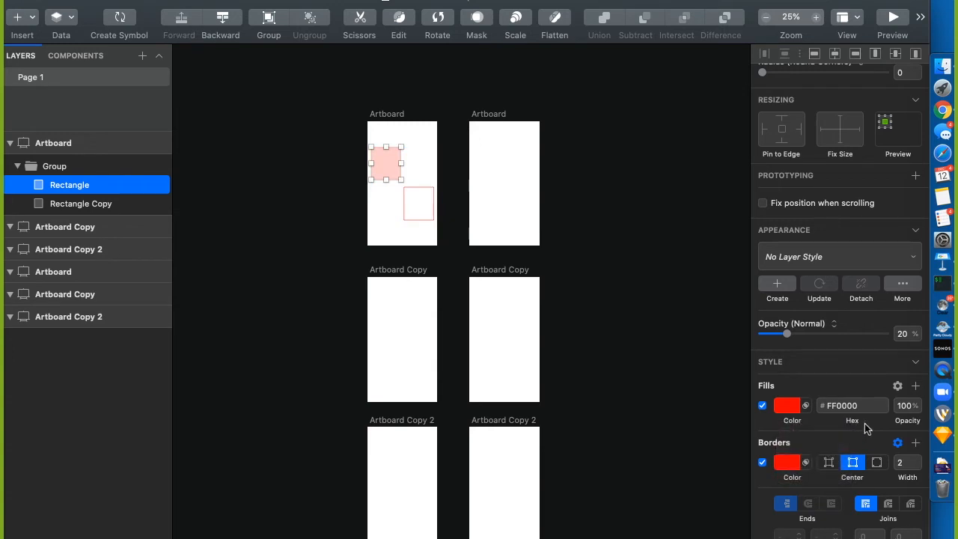
Clear the fill's hex field and re-enter FF0000
click(821, 406)
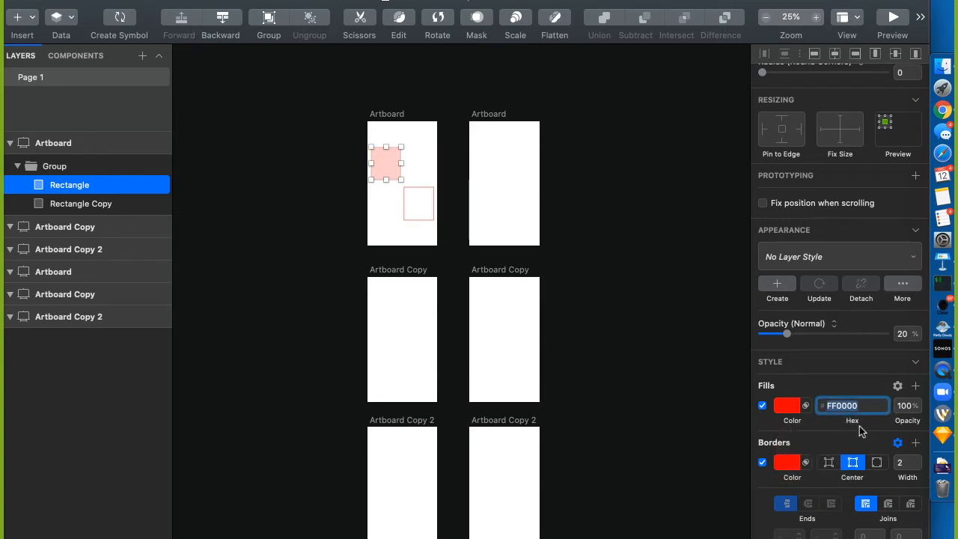
click(898, 387)
click(834, 383)
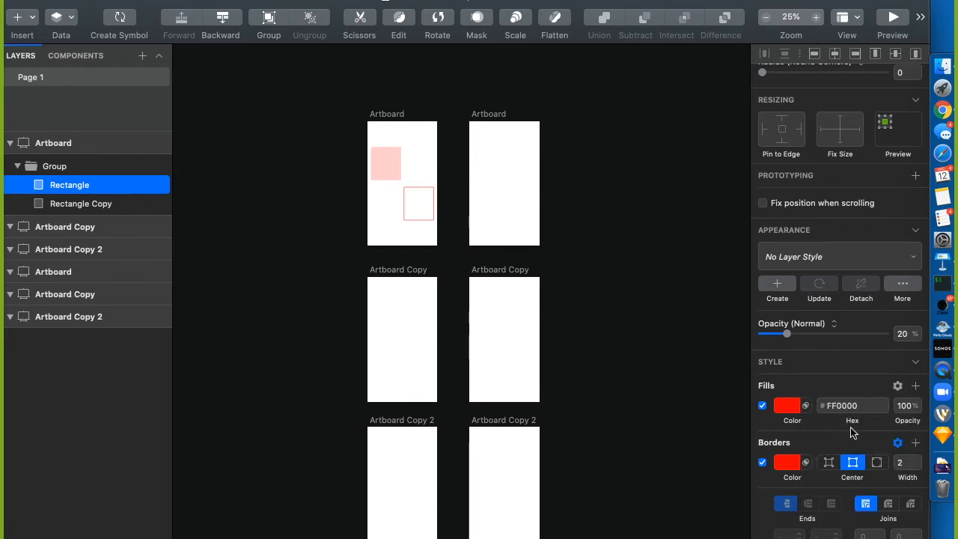
right_click(857, 421)
click(861, 422)
click(832, 409)
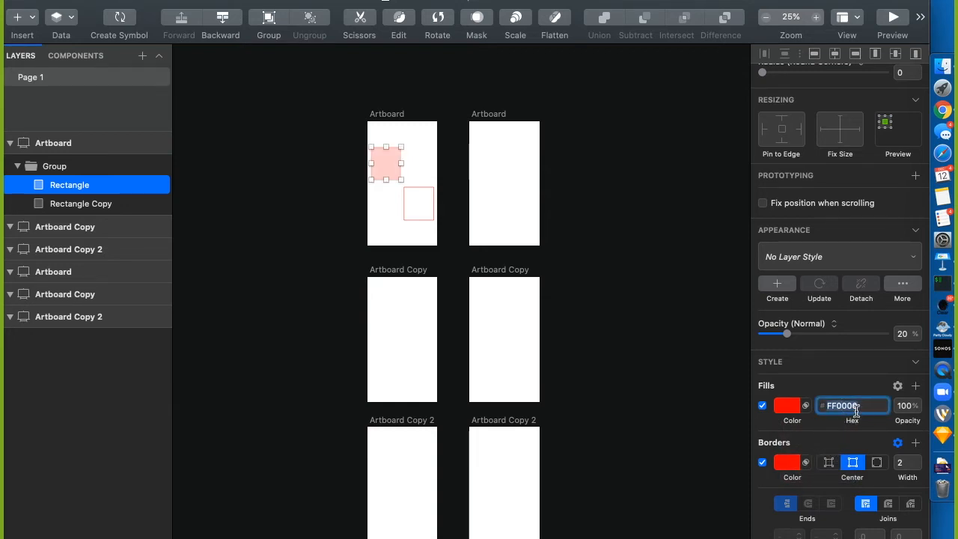
drag(868, 409, 827, 408)
key(BackSpace)
text(FF0000)
key(Return)
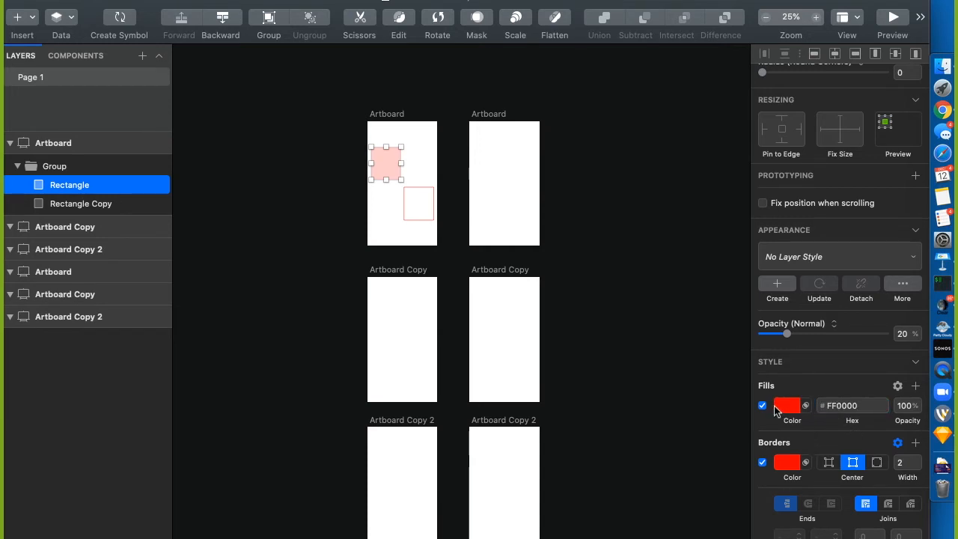
click(782, 407)
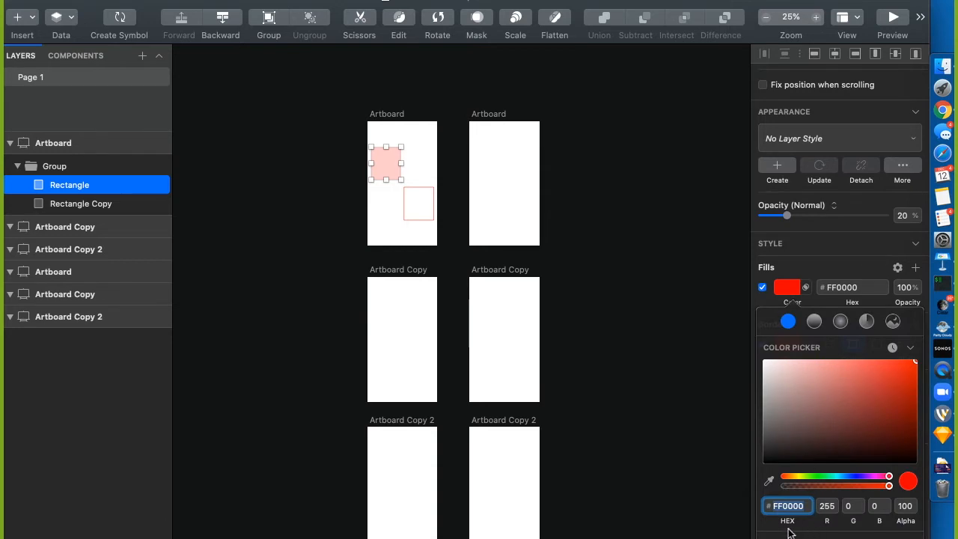
scroll(791, 522, down, 1)
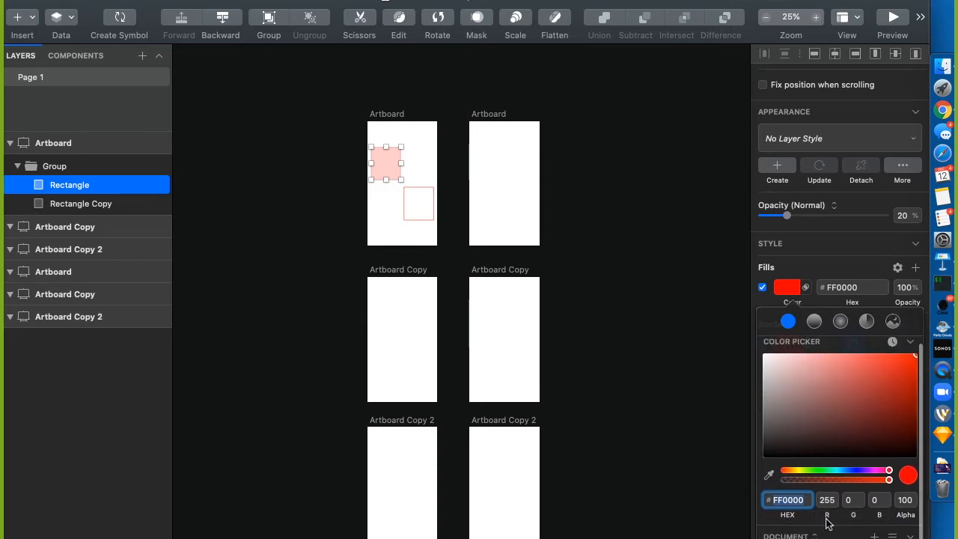
click(809, 515)
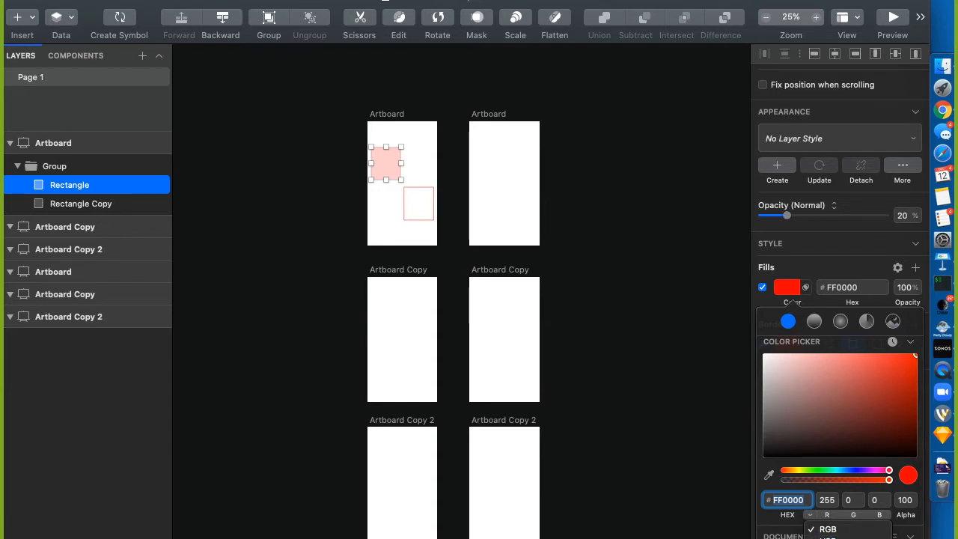
click(762, 297)
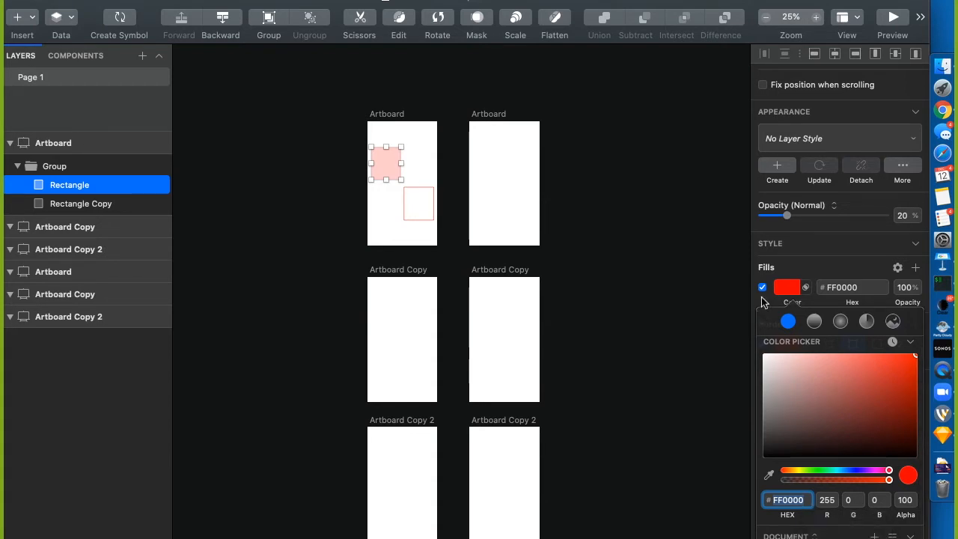
click(761, 297)
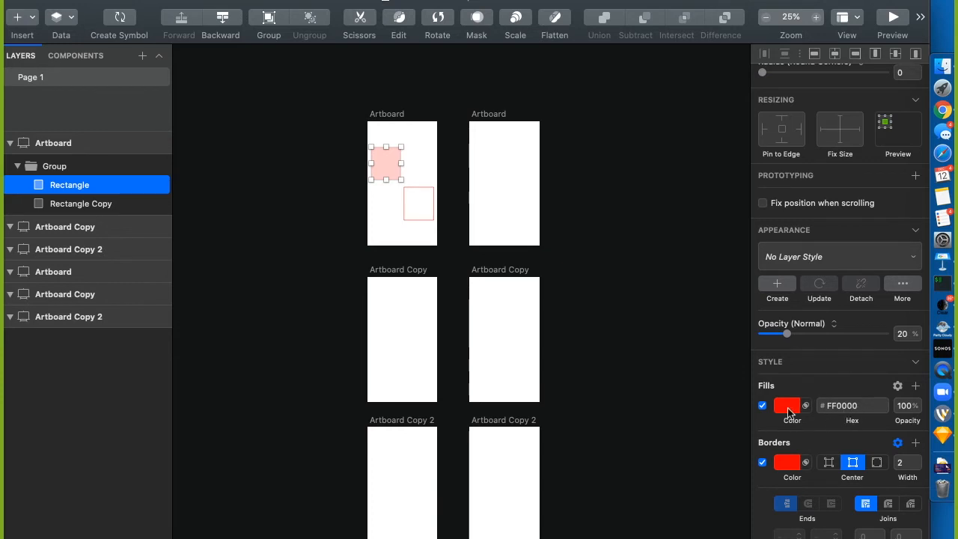
click(788, 406)
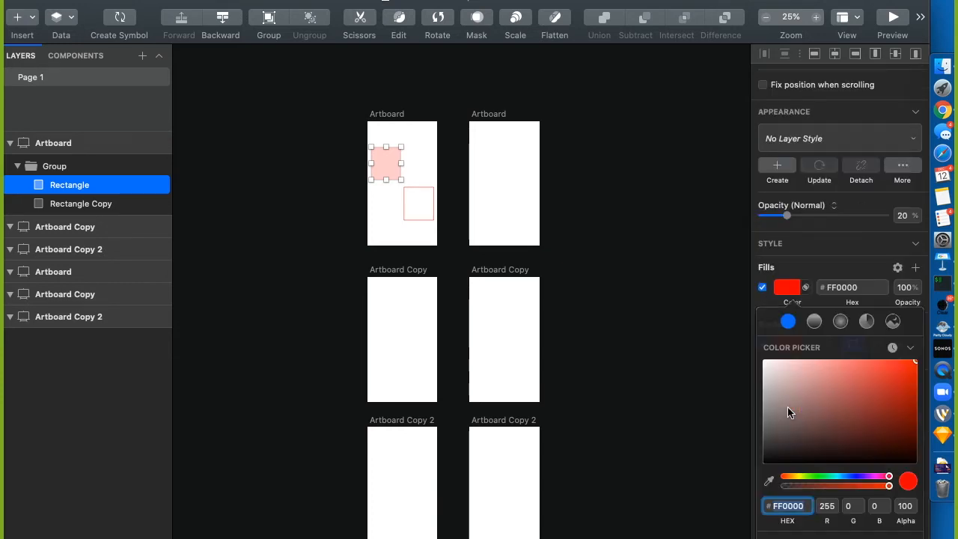
click(762, 298)
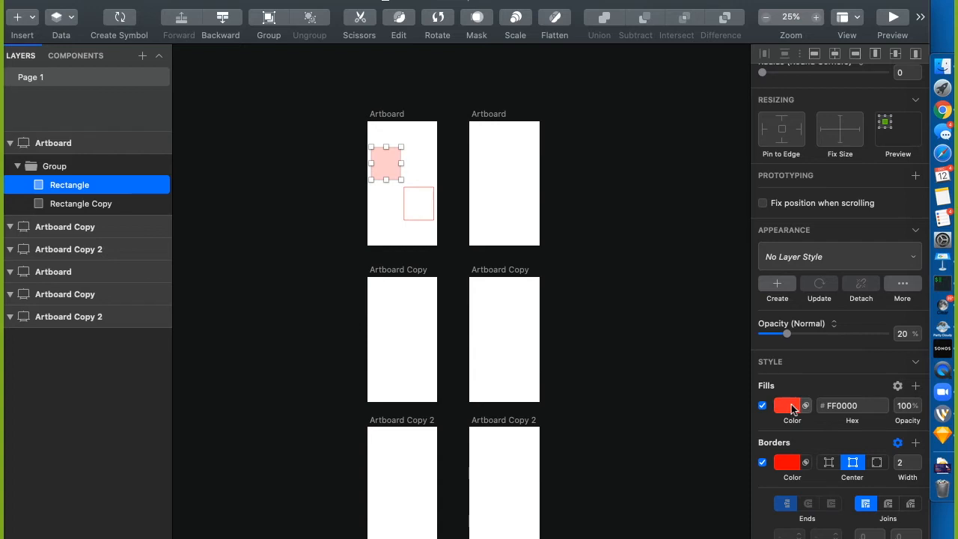
click(791, 407)
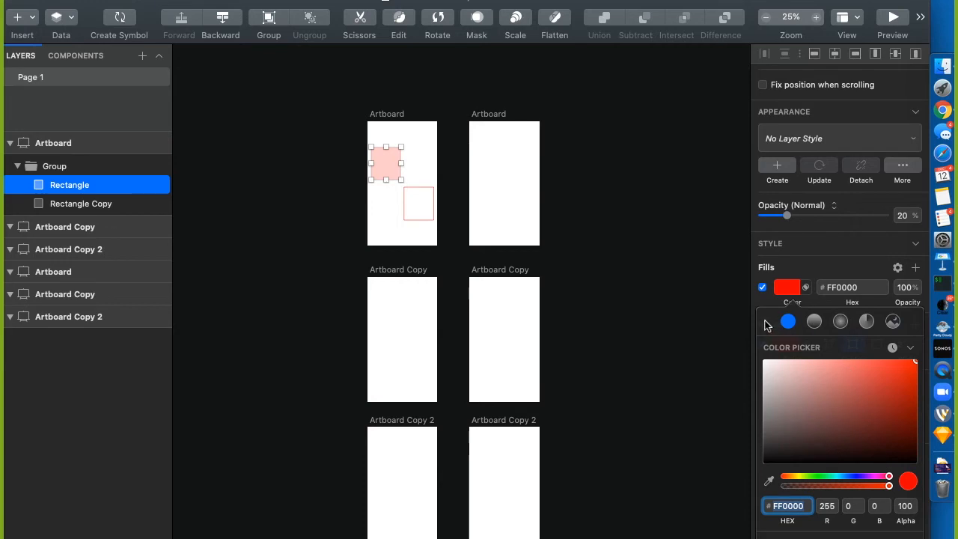
scroll(799, 516, down, 1)
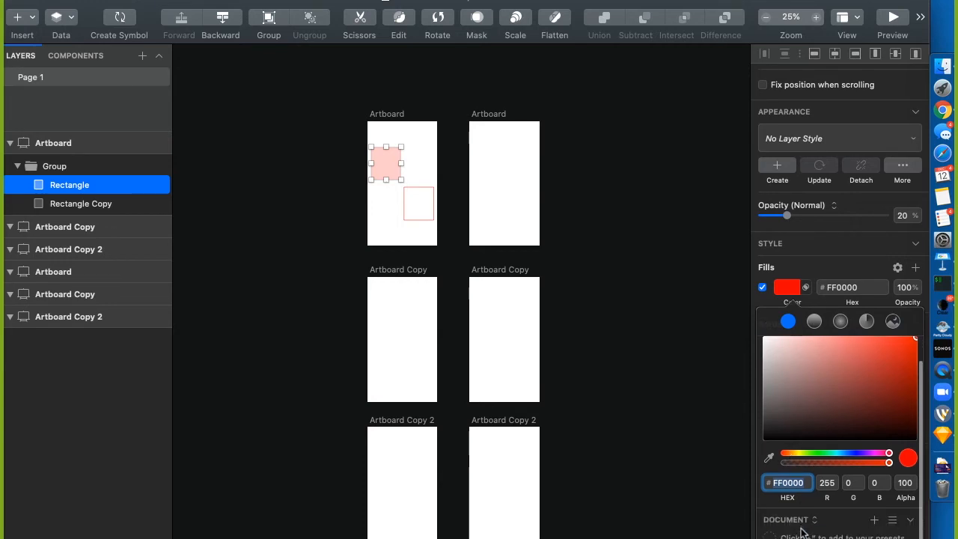
scroll(801, 531, up, 1)
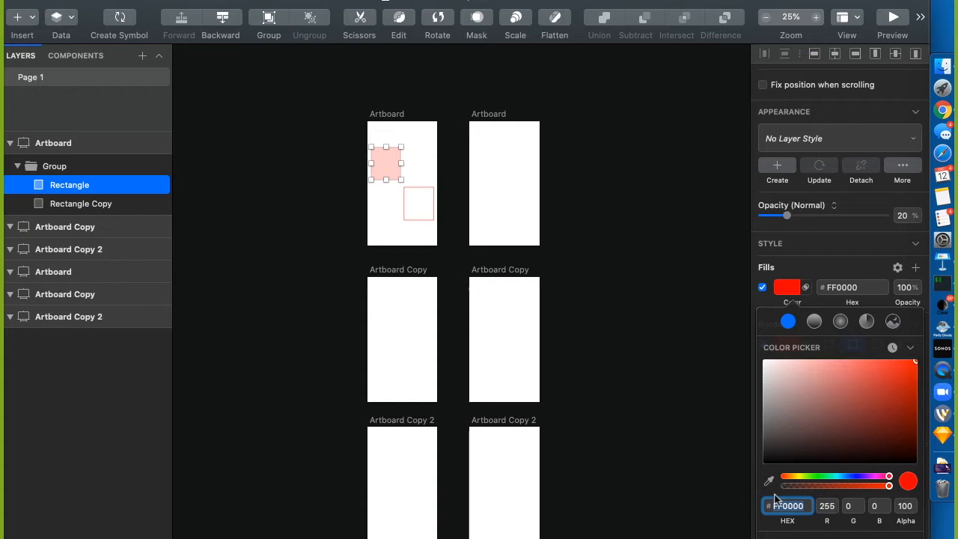
scroll(767, 506, down, 1)
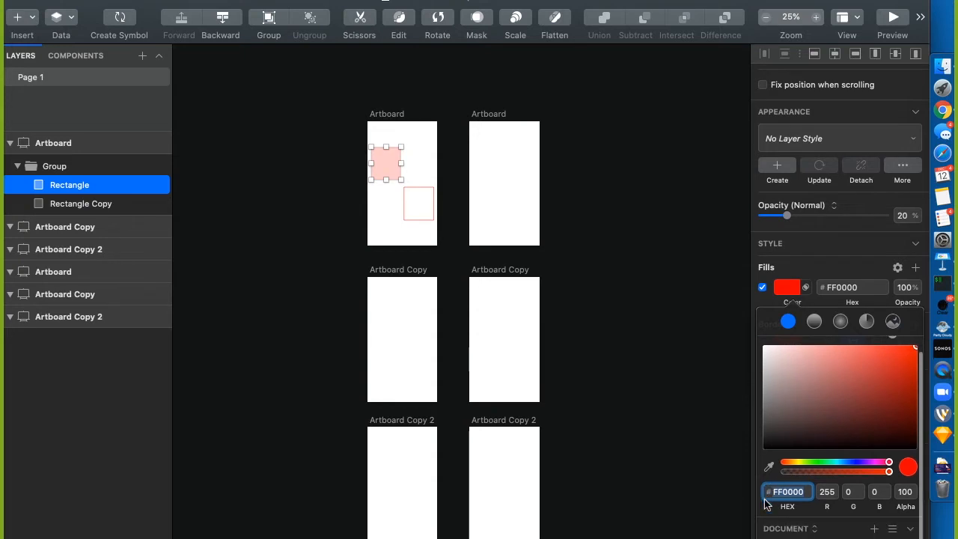
click(789, 536)
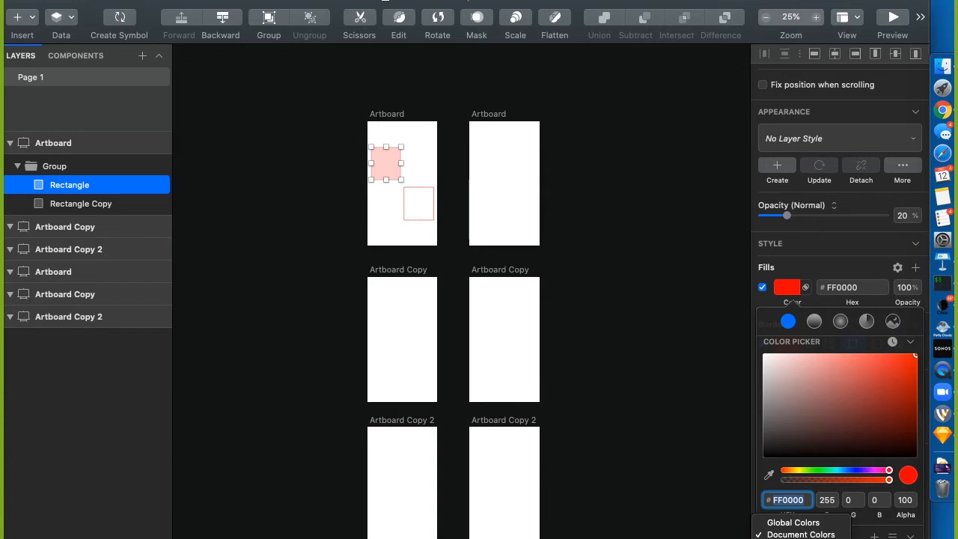
click(867, 529)
scroll(867, 529, down, 1)
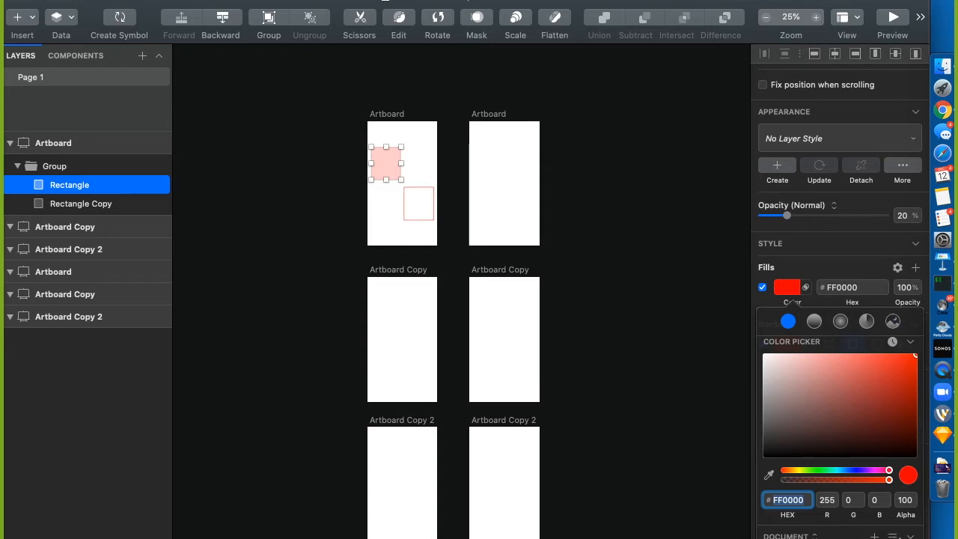
scroll(854, 533, up, 1)
scroll(853, 533, down, 1)
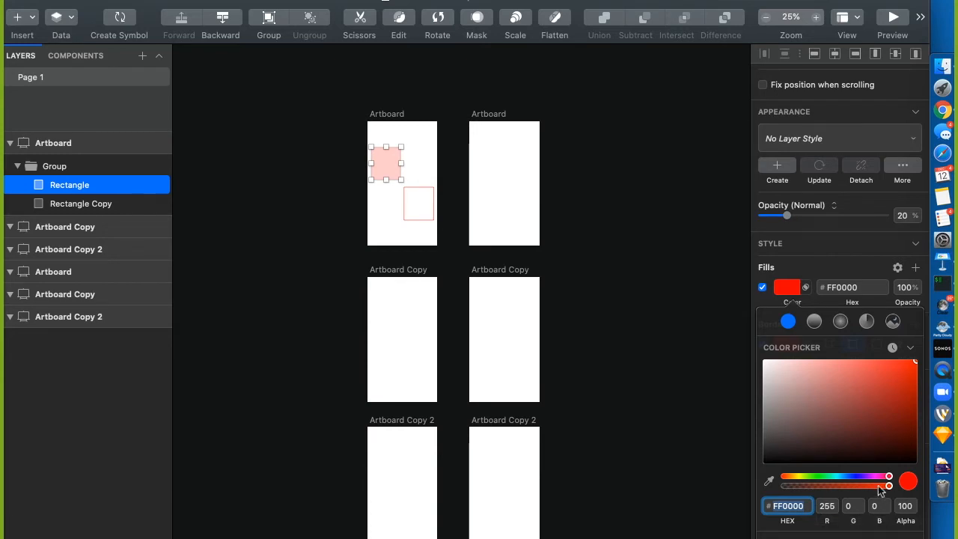
mouse_move(887, 485)
mouse_down()
mouse_move(787, 490)
mouse_move(899, 480)
mouse_up()
Sample a yellow from the desktop wallpaper as the rectangle's fill colour
drag(754, 3, 486, 3)
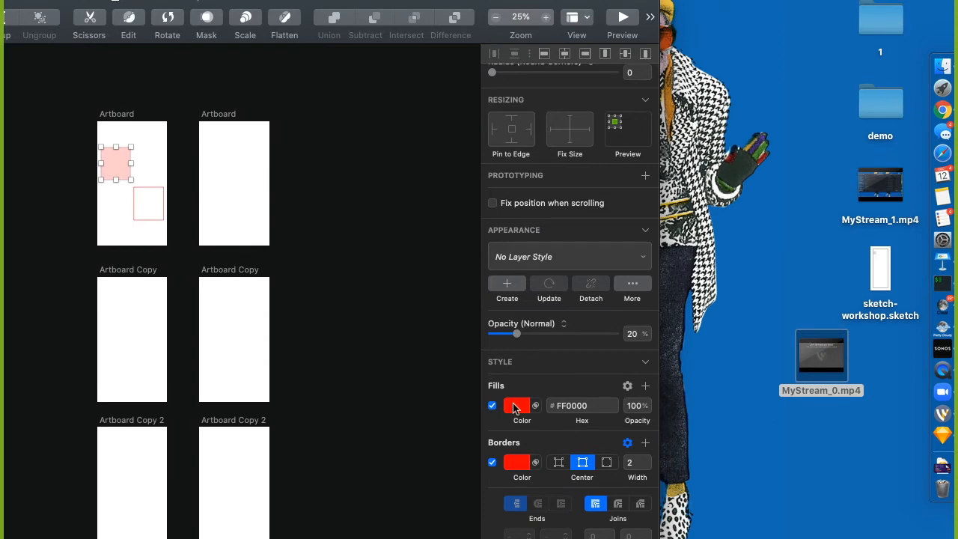
click(515, 406)
click(498, 480)
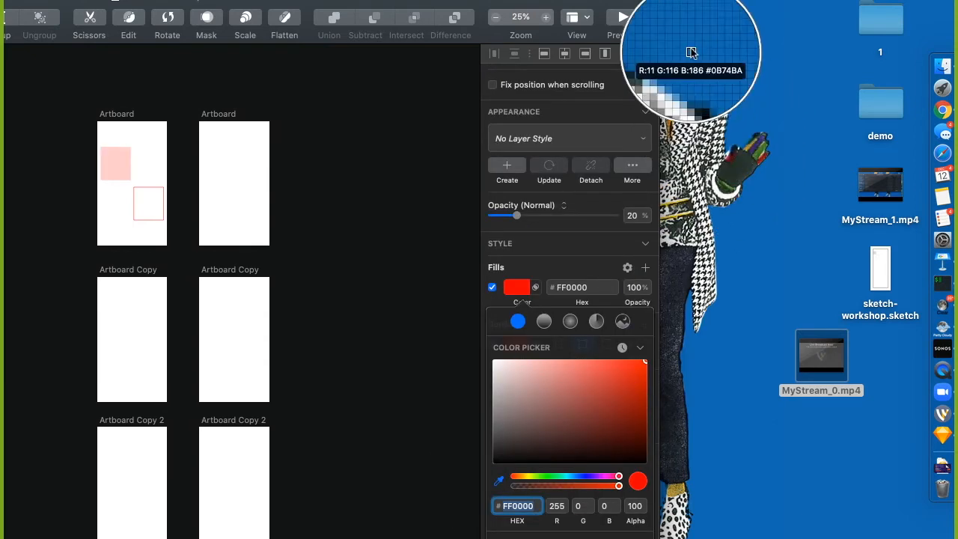
click(671, 8)
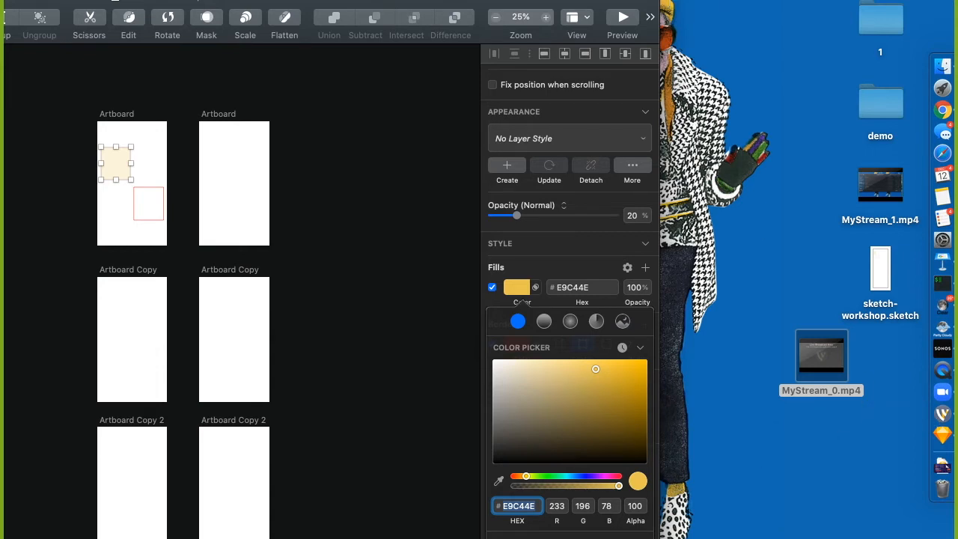
Return the fill to pure red with hex FF0000
drag(526, 476, 457, 480)
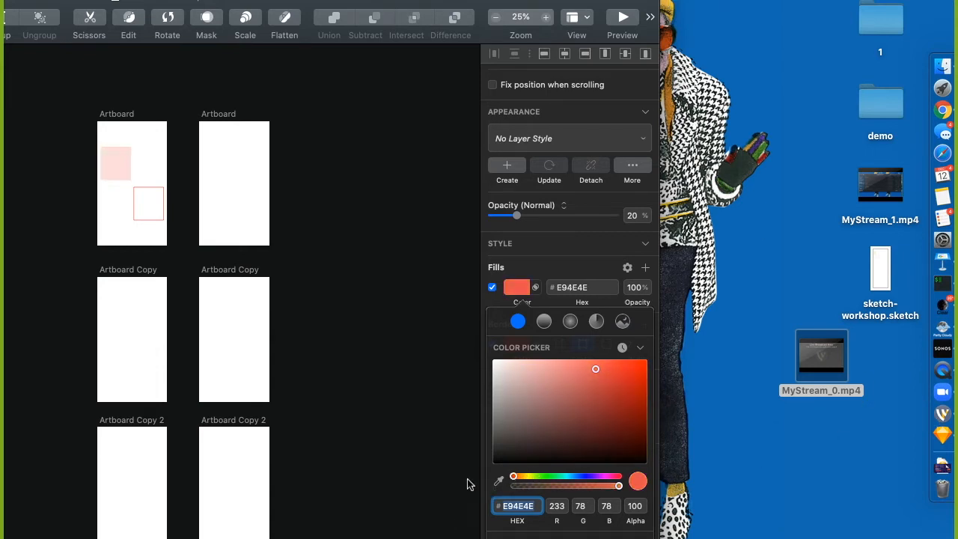
text(FF00)
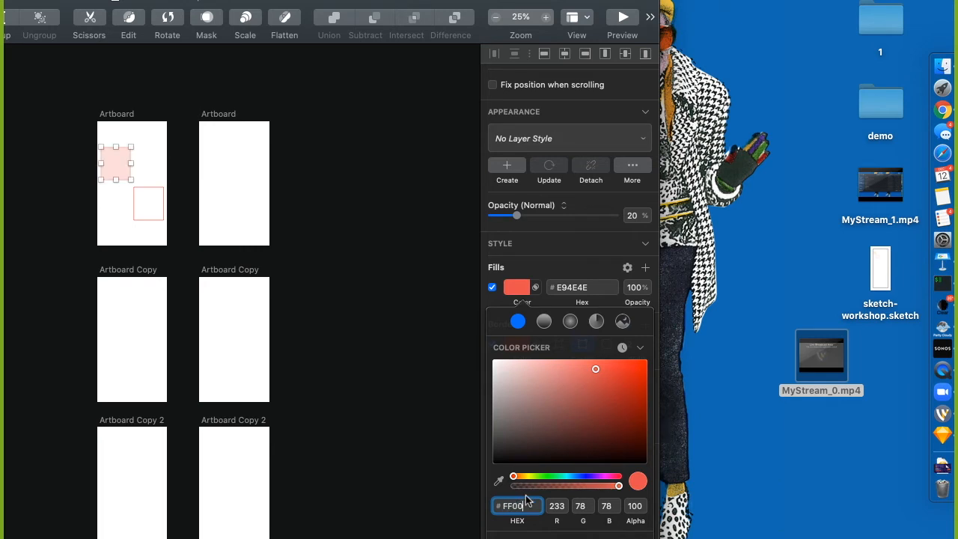
text(00)
key(Return)
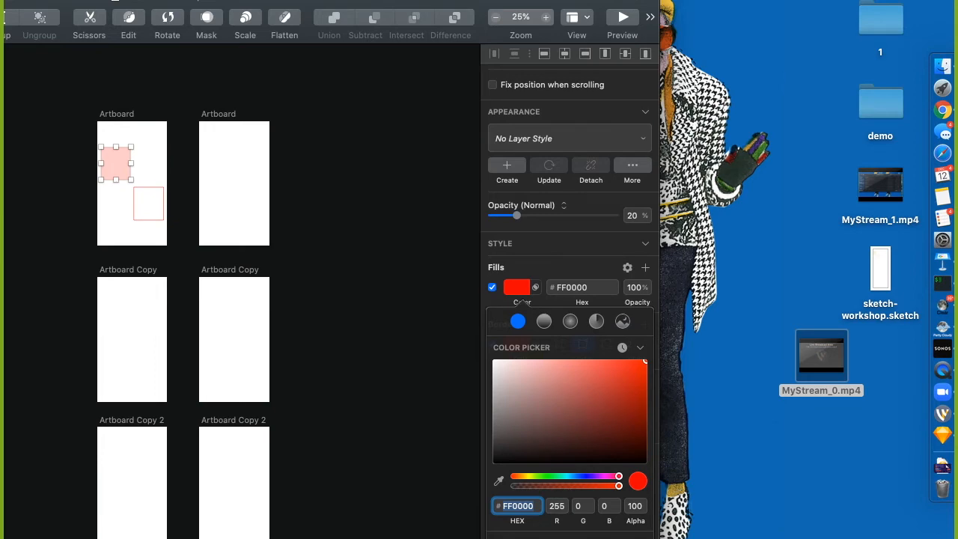
scroll(823, 269, right, 3)
scroll(824, 269, left, 3)
Launch System Preferences through Spotlight search
key(super+space)
text(sys)
key(Return)
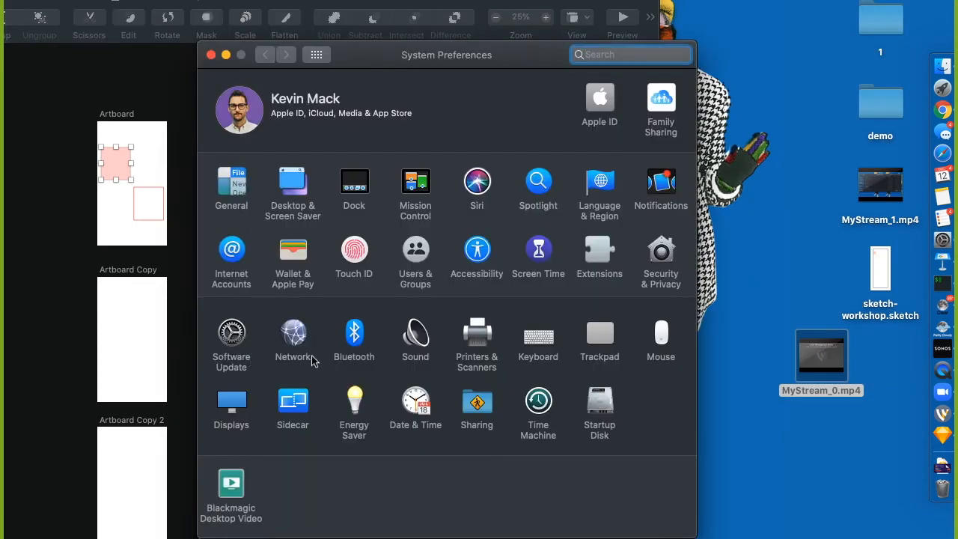
Open Displays, view the Color profiles list, then close System Preferences
text(d)
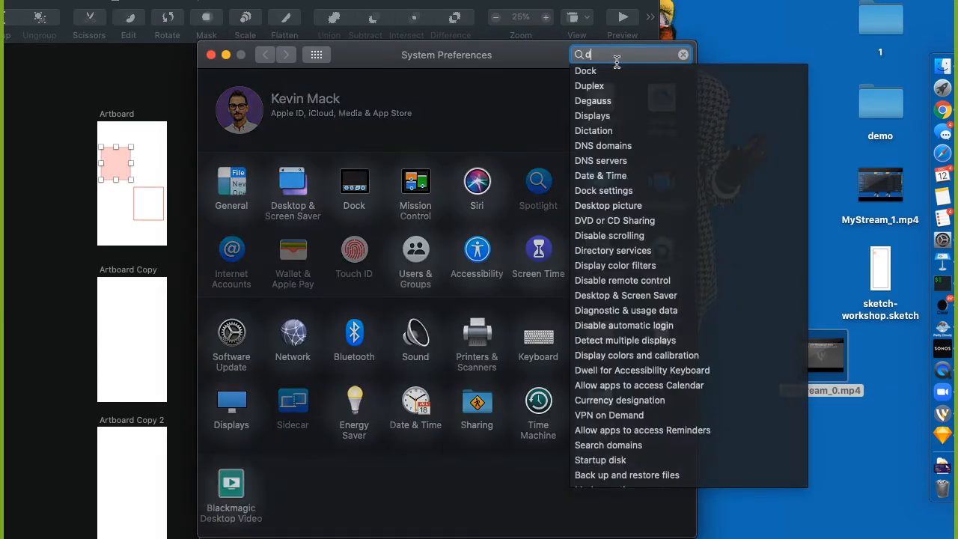
text(is)
key(Down)
key(Down)
key(Up)
key(Escape)
key(Return)
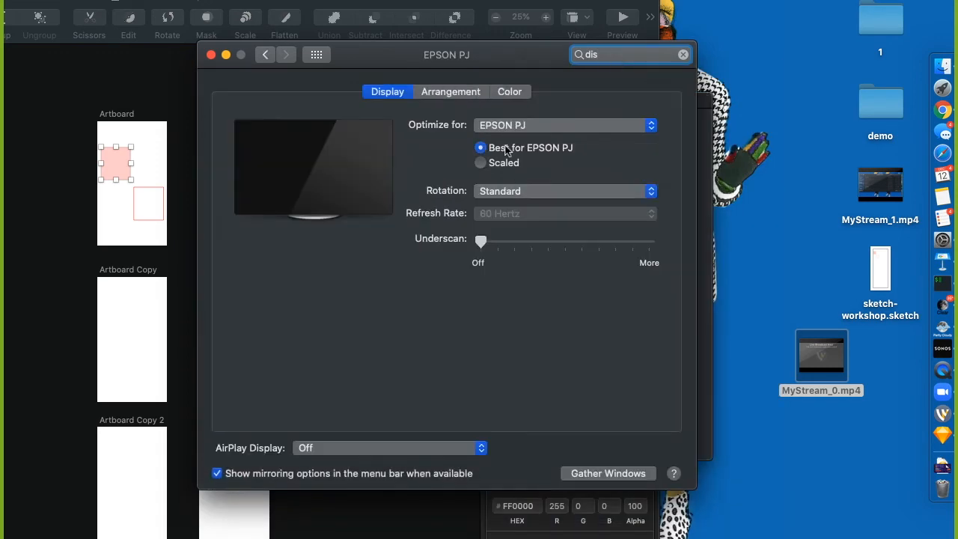
click(516, 92)
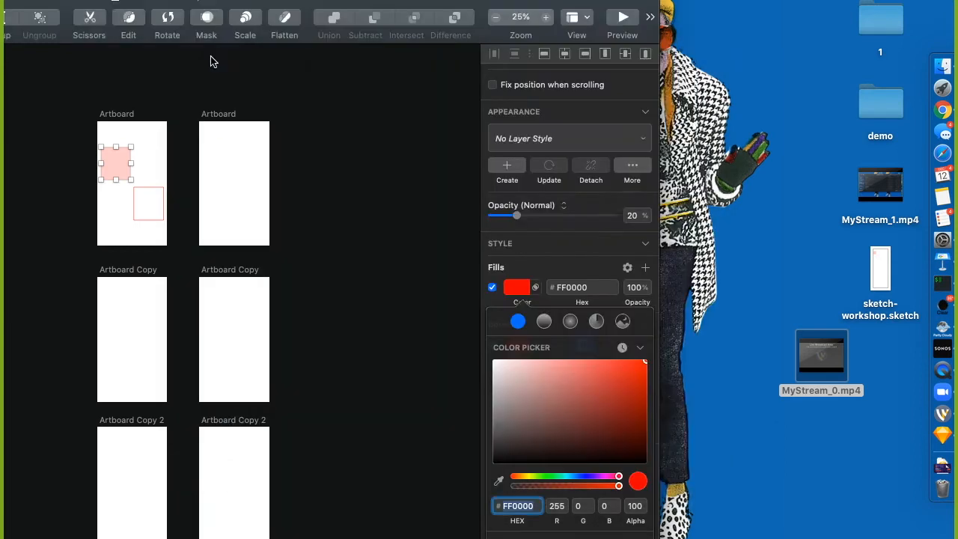
click(211, 54)
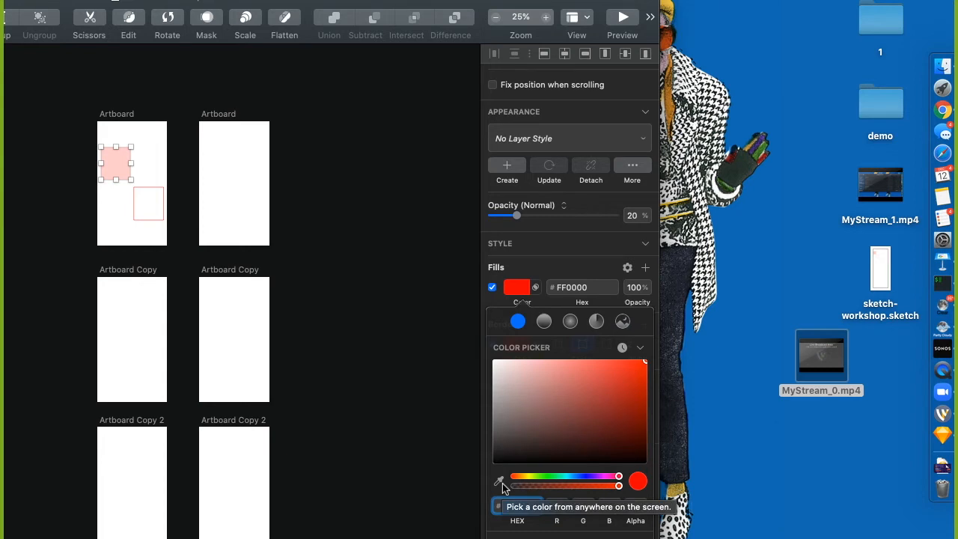
Put Sketch back in full screen and toggle the rectangle's fill off and on
key(ctrl+alt+super+m)
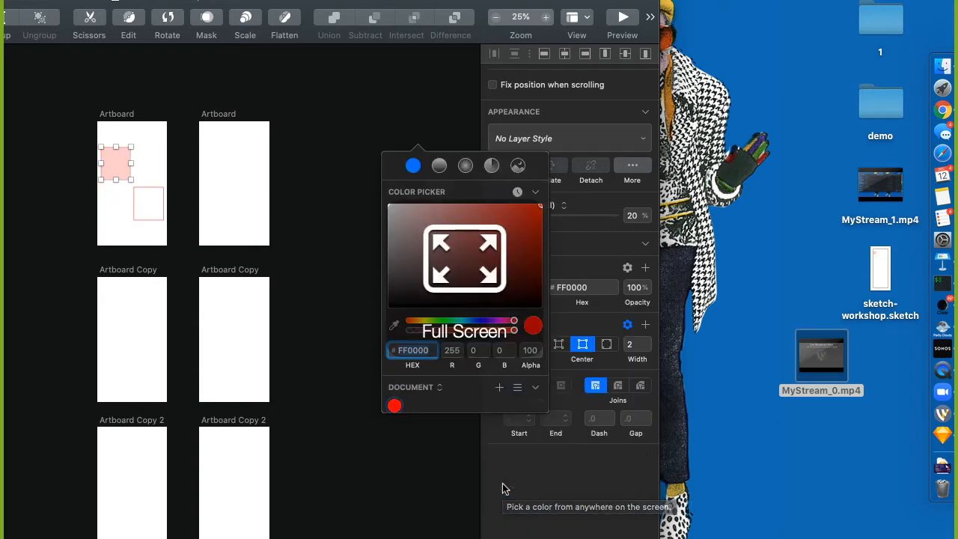
scroll(517, 509, up, 4)
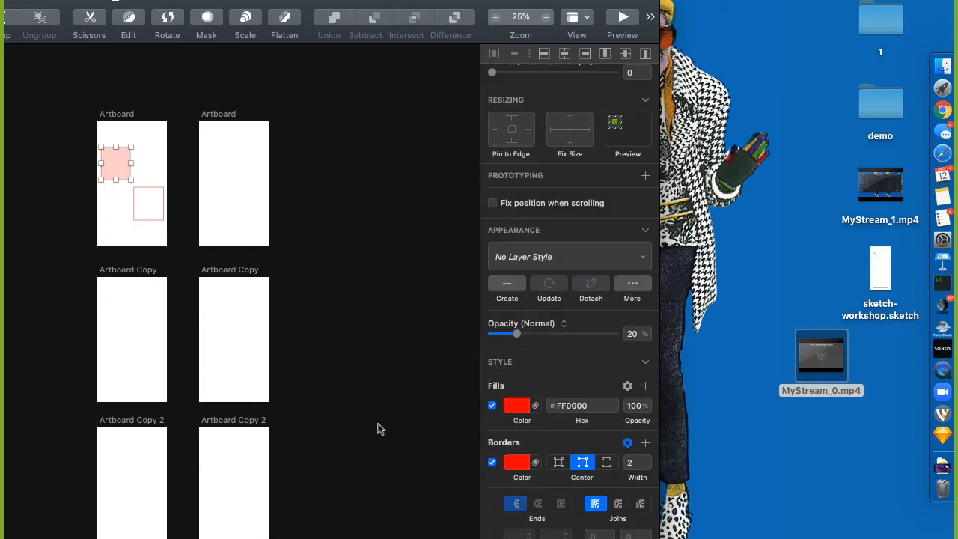
key(ctrl+alt+super+m)
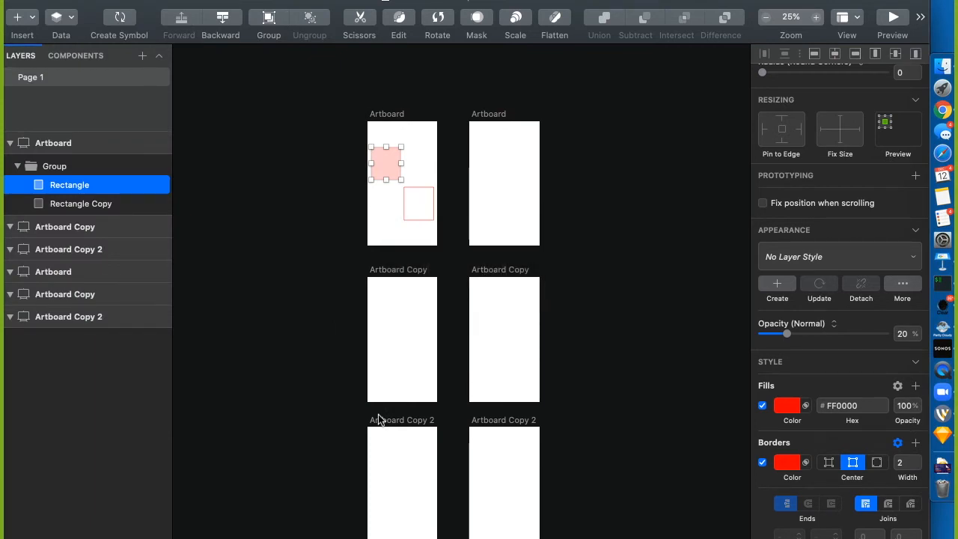
click(762, 406)
click(762, 405)
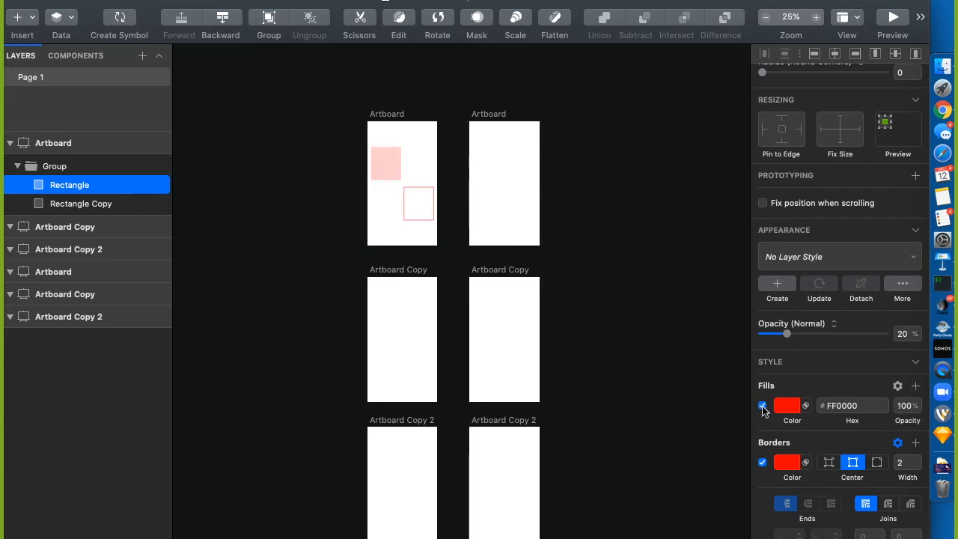
click(762, 405)
click(762, 406)
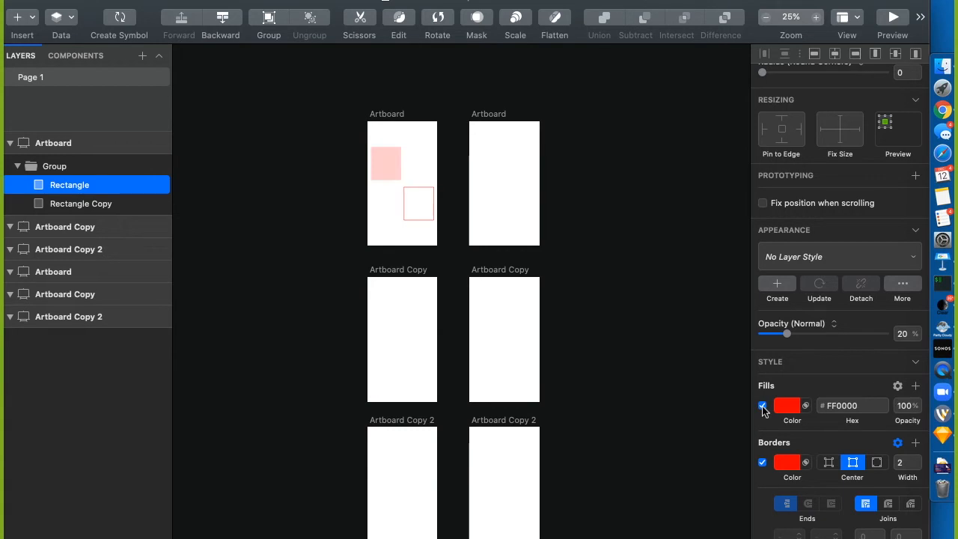
Change the fill colour to vivid blue 001CFF using the hue slider and colour field
click(786, 464)
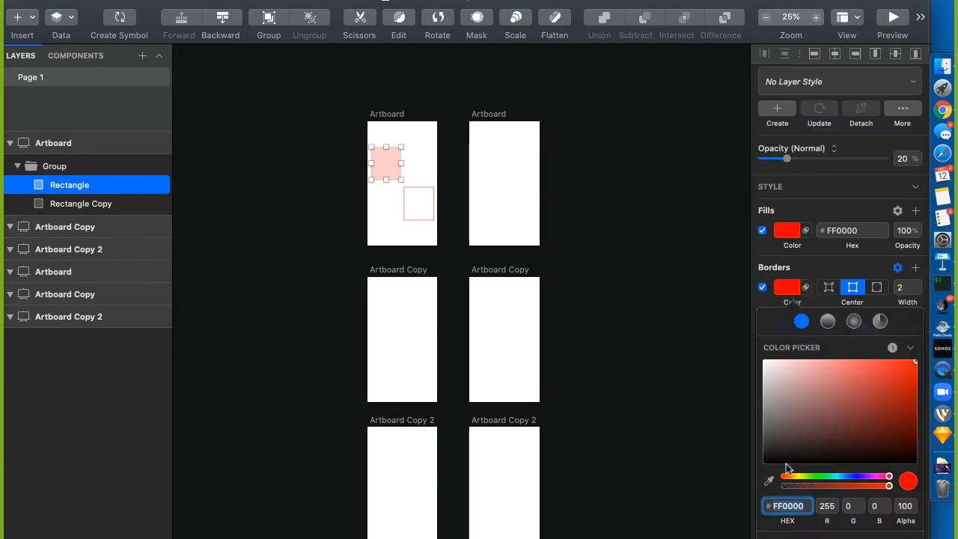
click(760, 302)
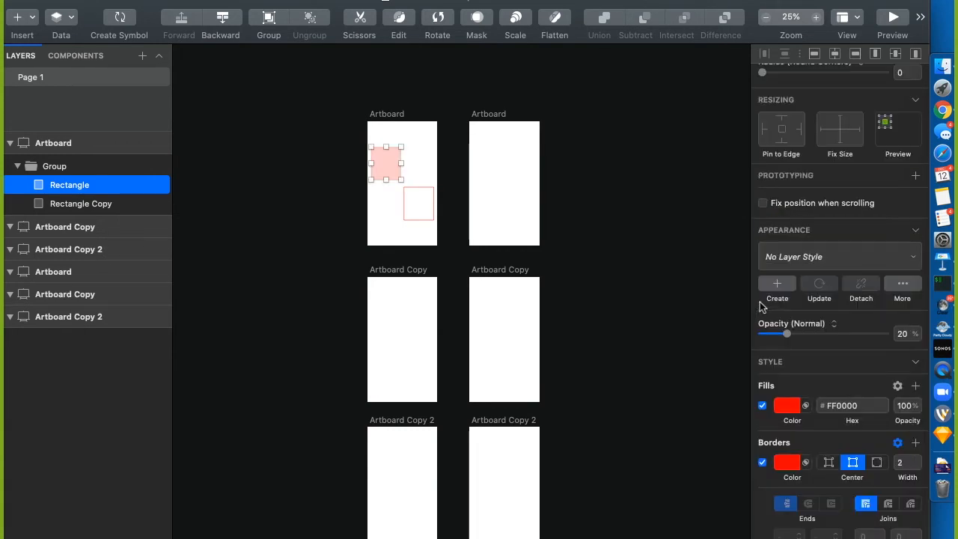
click(786, 406)
click(787, 405)
click(788, 405)
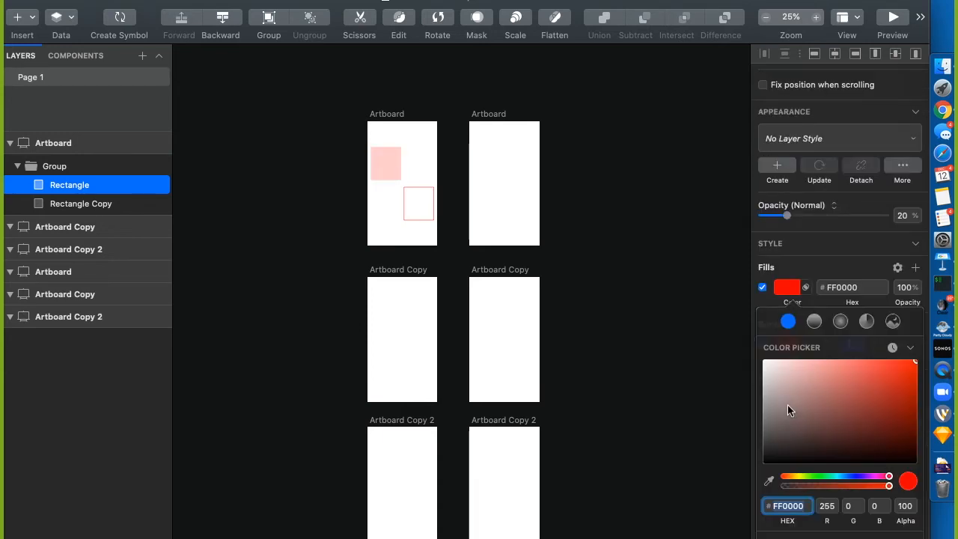
drag(866, 477, 853, 482)
drag(874, 412, 918, 302)
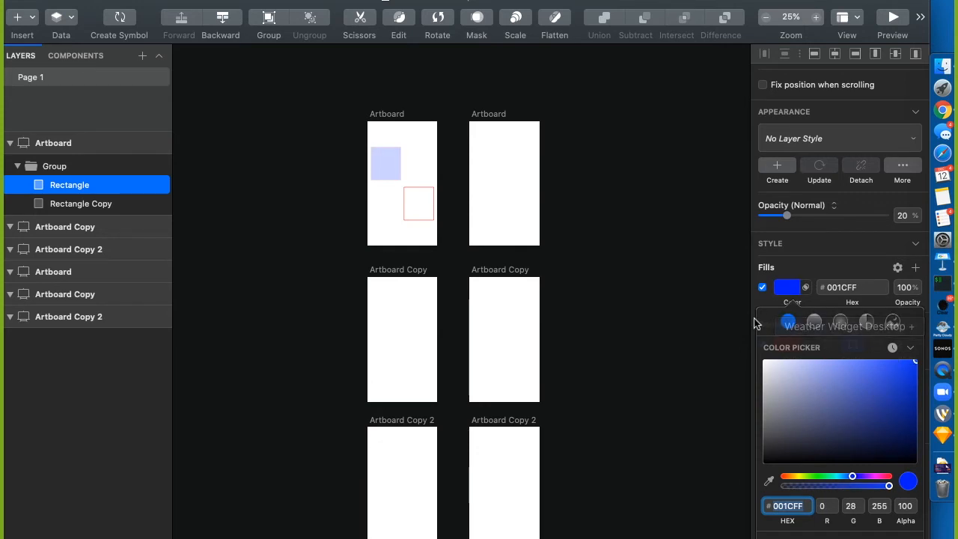
click(761, 298)
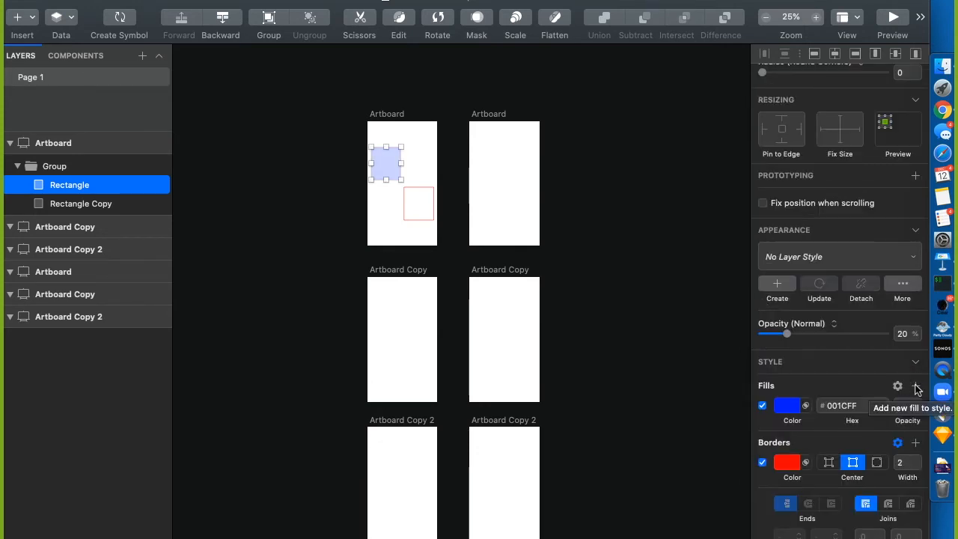
Add a second solid fill to the rectangle
click(916, 386)
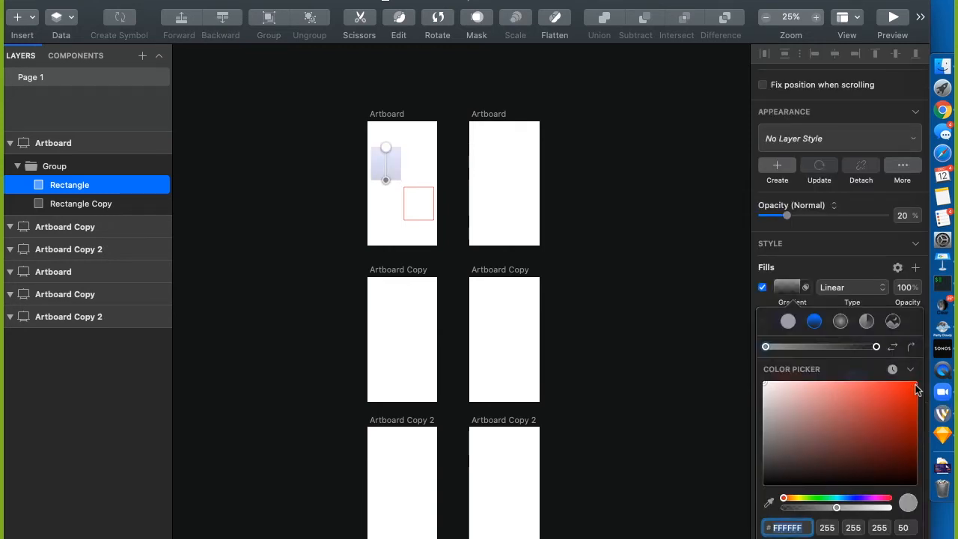
click(788, 322)
click(761, 299)
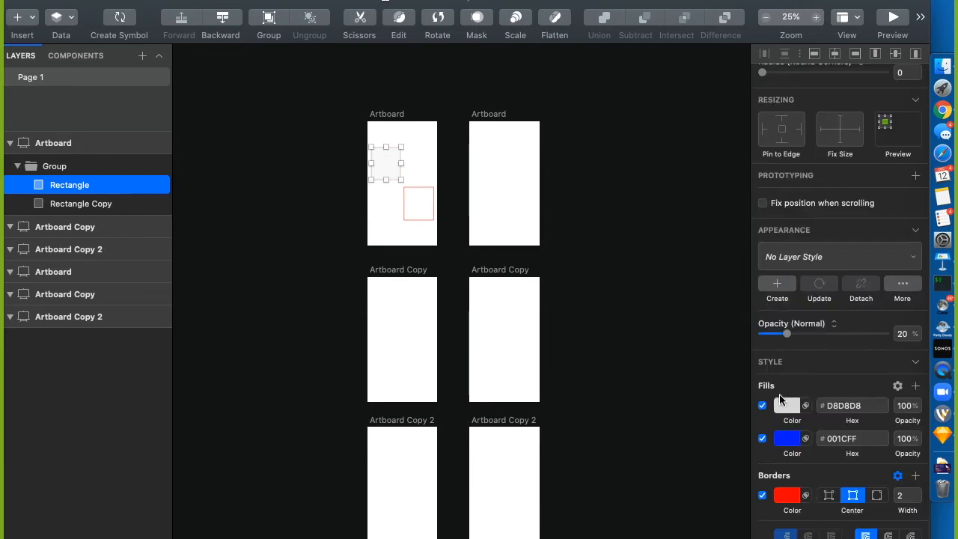
Set the top fill's hex to FFFFFF and zoom in on the rectangle
click(843, 400)
text(FFFFFFF)
key(Return)
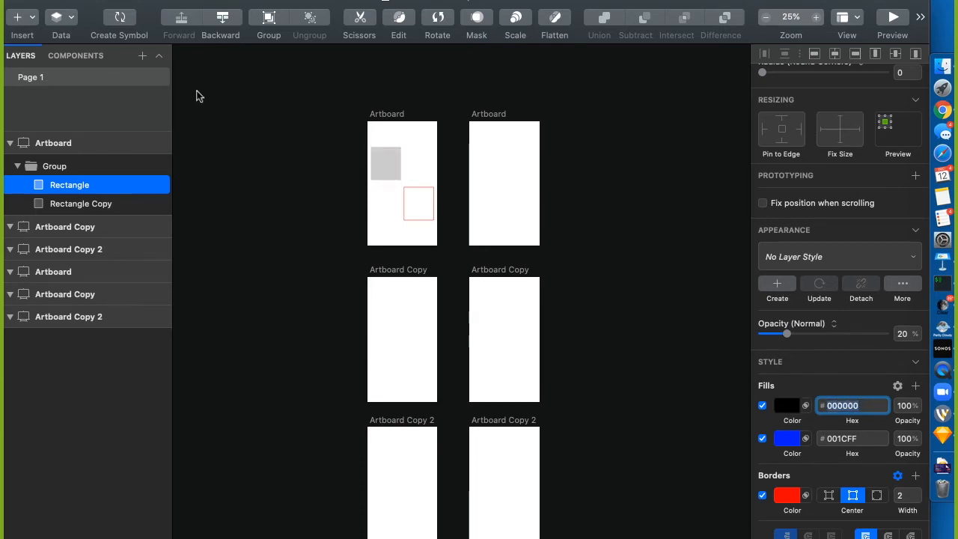
text(F)
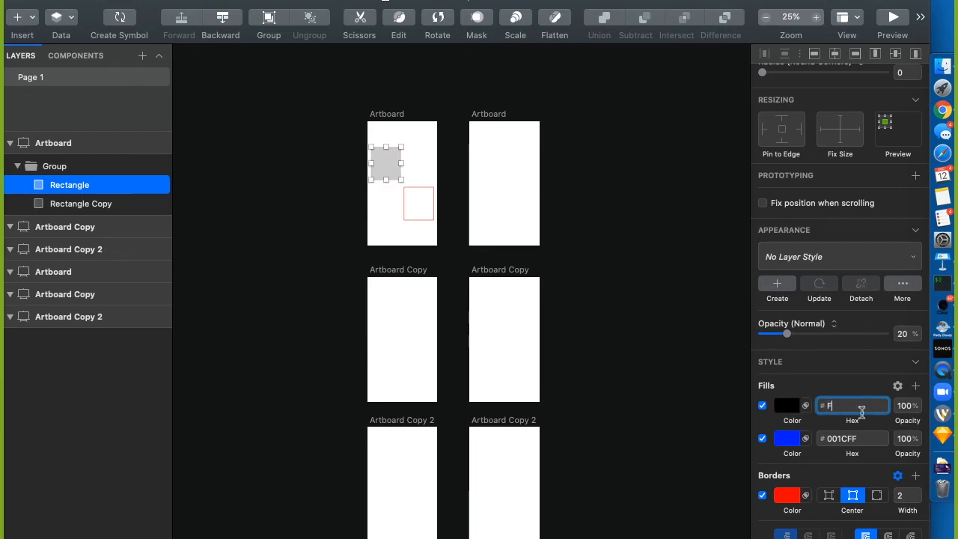
text(FFFFF)
key(Return)
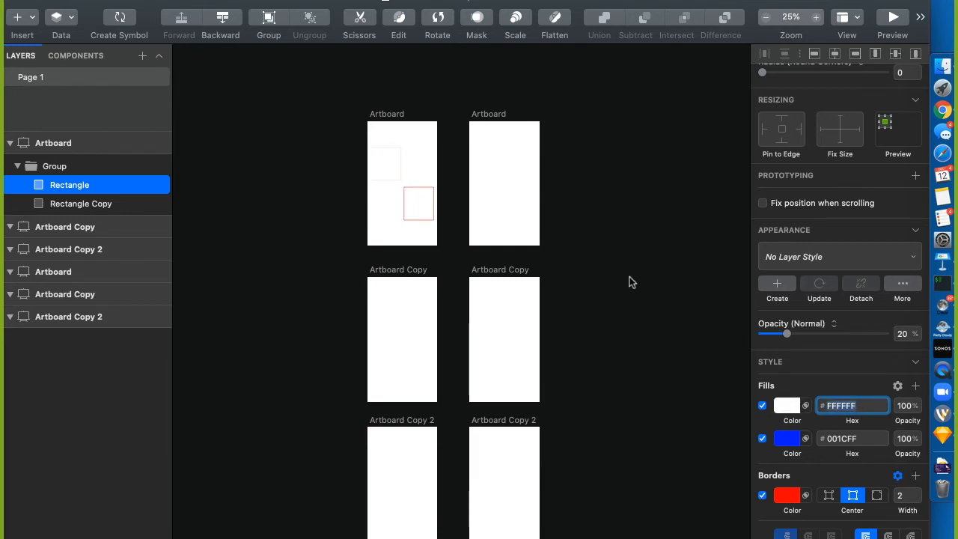
key(super+shift+r)
key(super+plus)
key(super+plus)
key(super+plus)
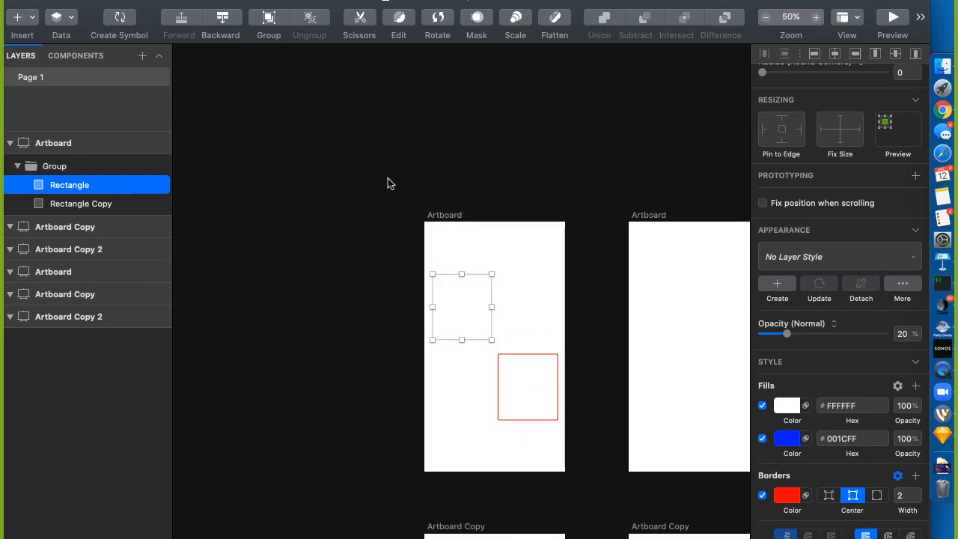
Switch off the white fill and check the blue fill's colour settings
scroll(448, 117, right, 3)
scroll(448, 118, down, 1)
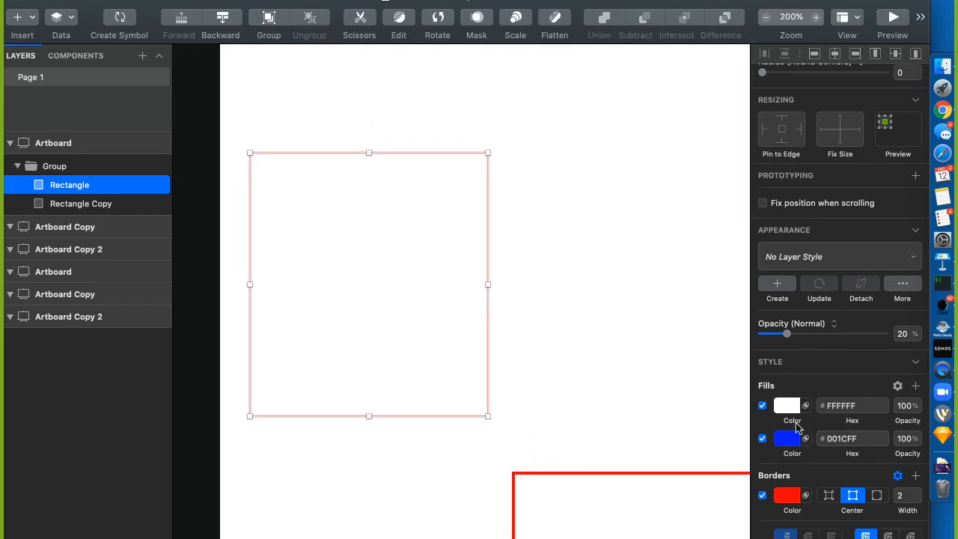
click(762, 406)
click(788, 440)
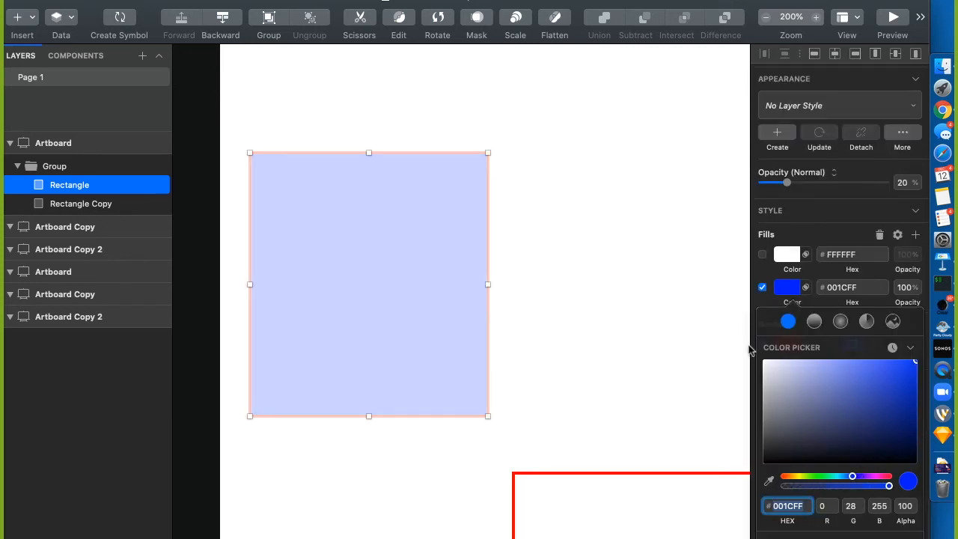
click(757, 303)
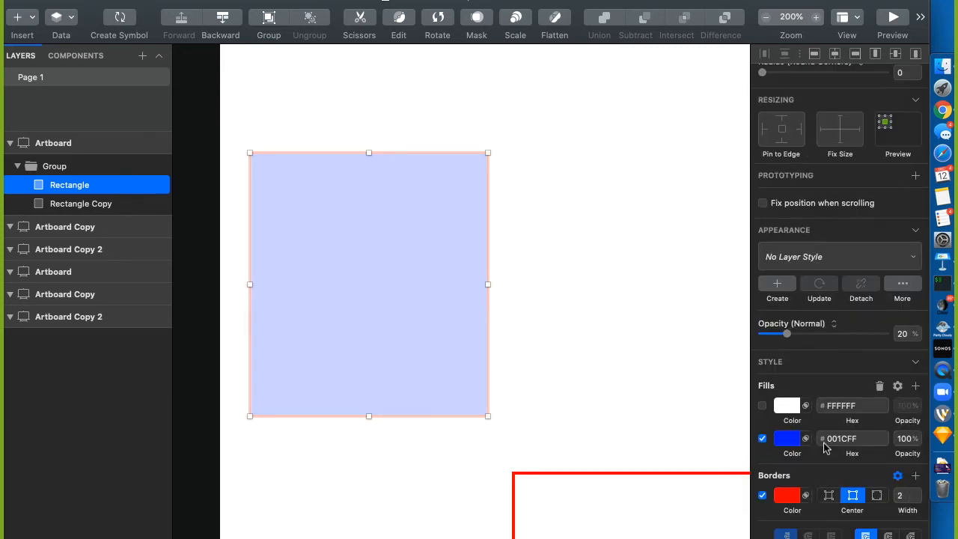
click(852, 443)
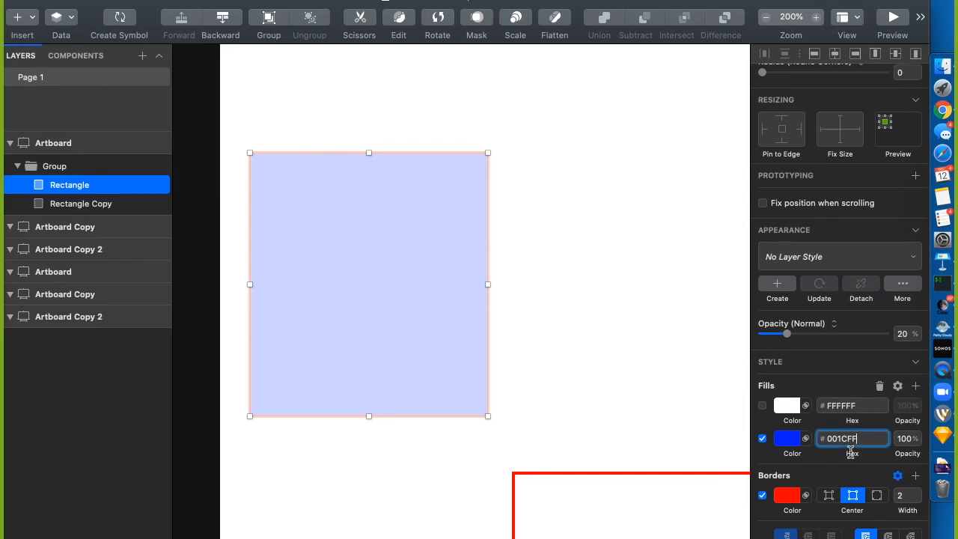
click(786, 443)
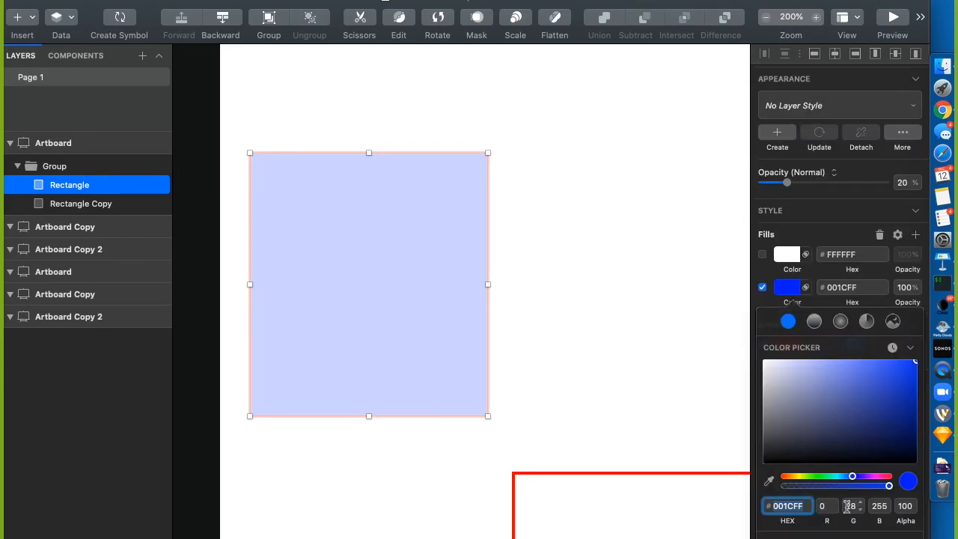
click(752, 298)
Reselect the Rectangle layer, raise its opacity to 100%, and re-enable the white fill
click(70, 168)
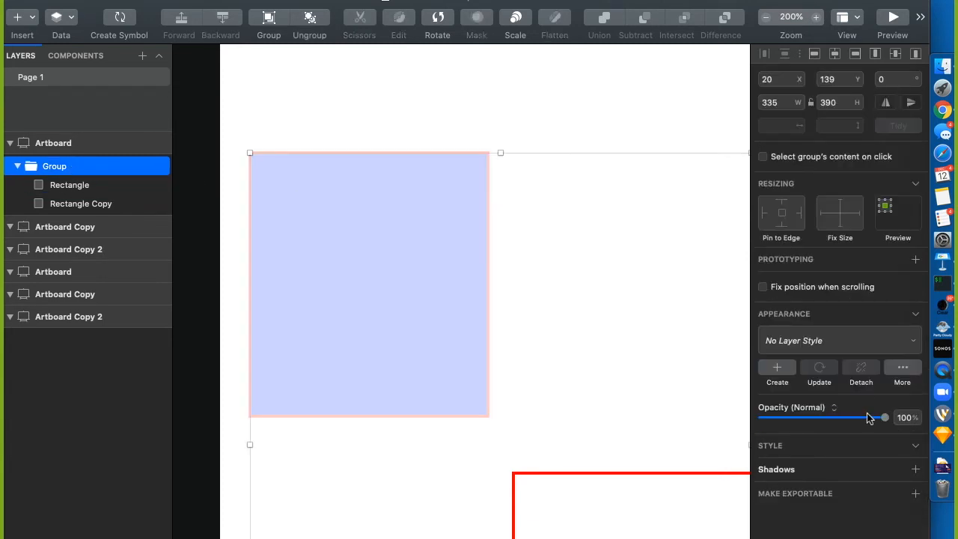
click(84, 186)
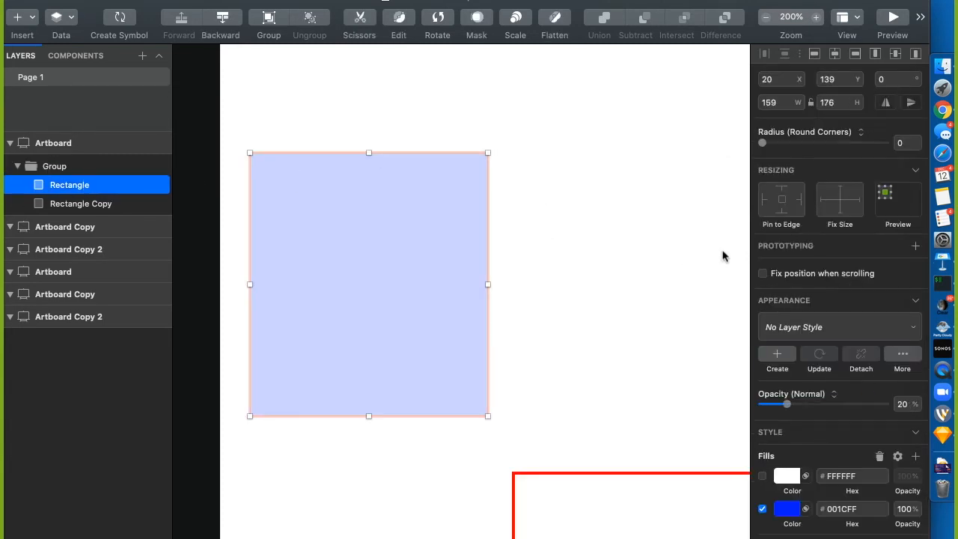
drag(786, 405, 925, 406)
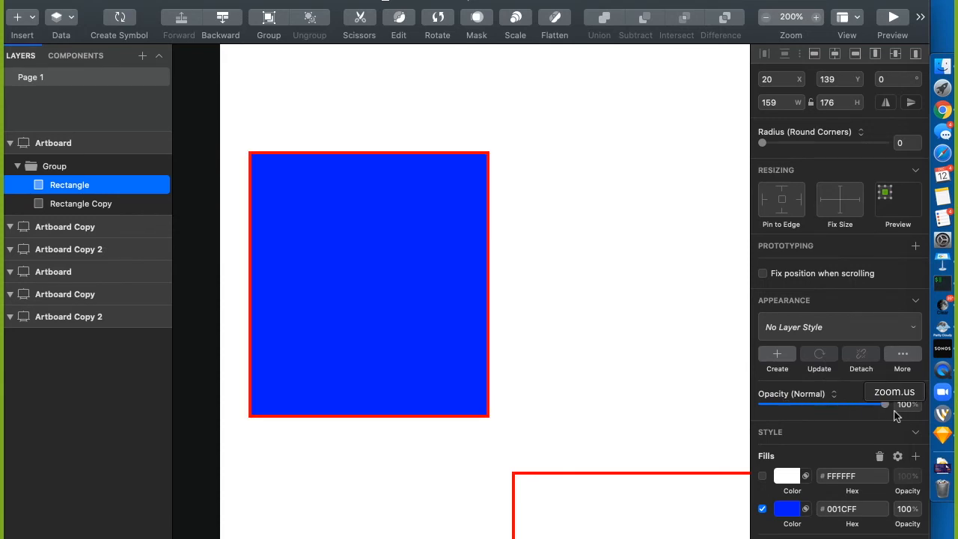
click(360, 164)
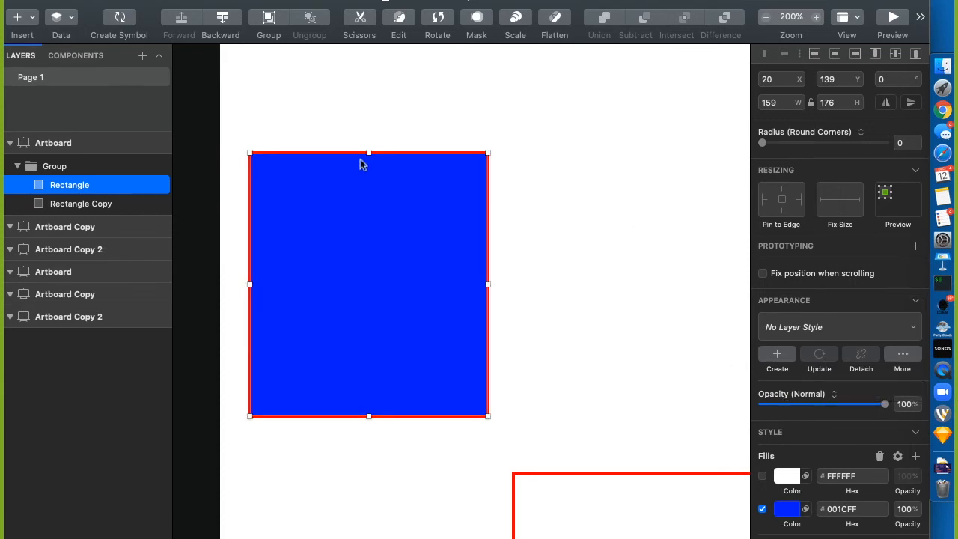
click(763, 476)
Set the white fill's opacity to 50% and try the blue fill at 50%
click(763, 476)
click(763, 476)
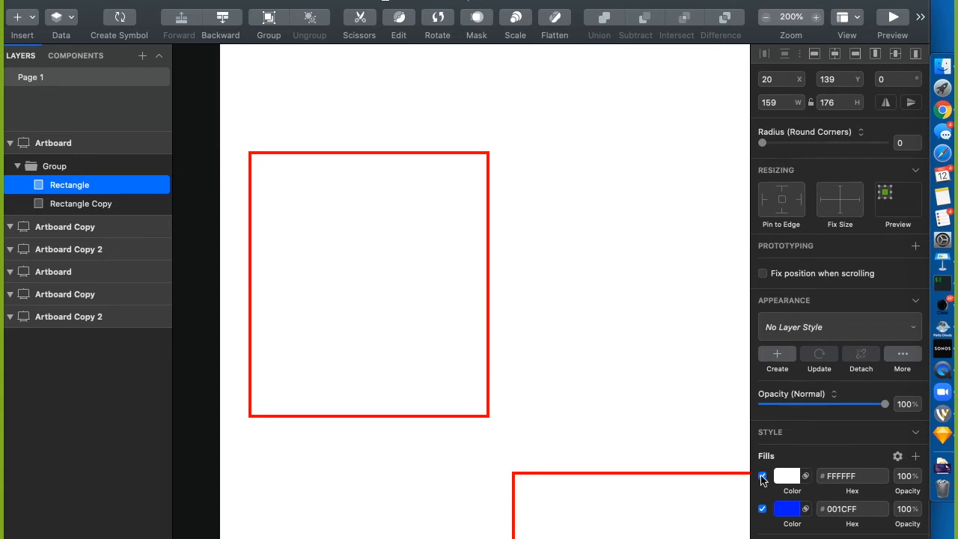
click(908, 483)
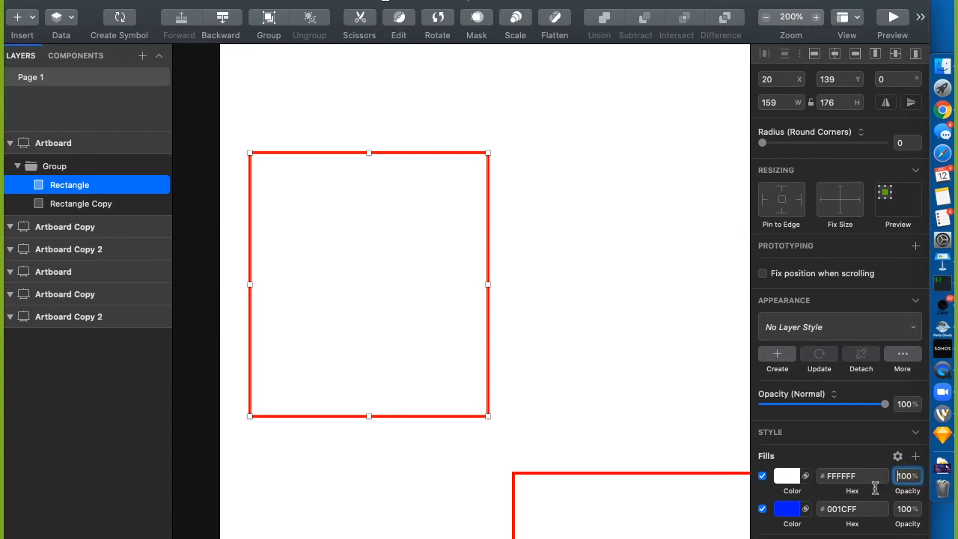
key(BackSpace)
key(Return)
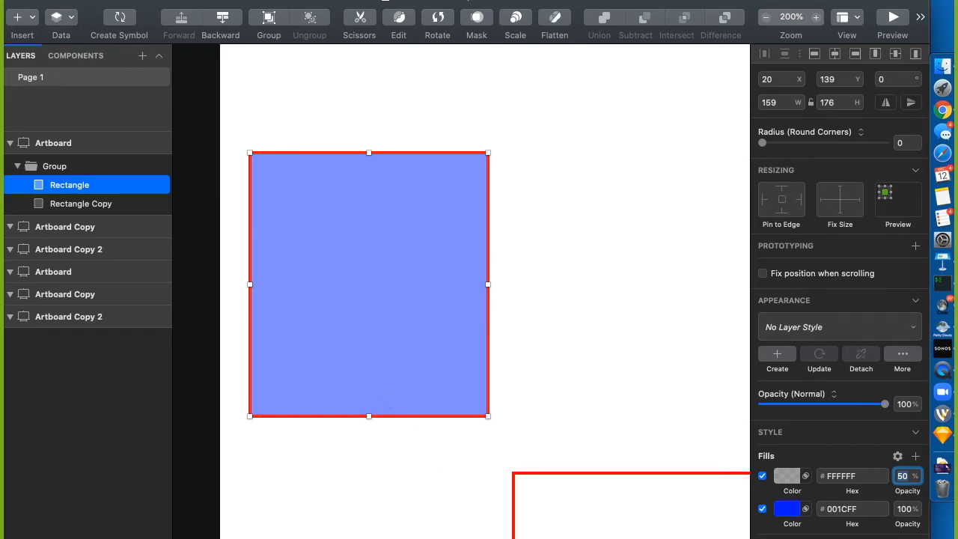
click(763, 476)
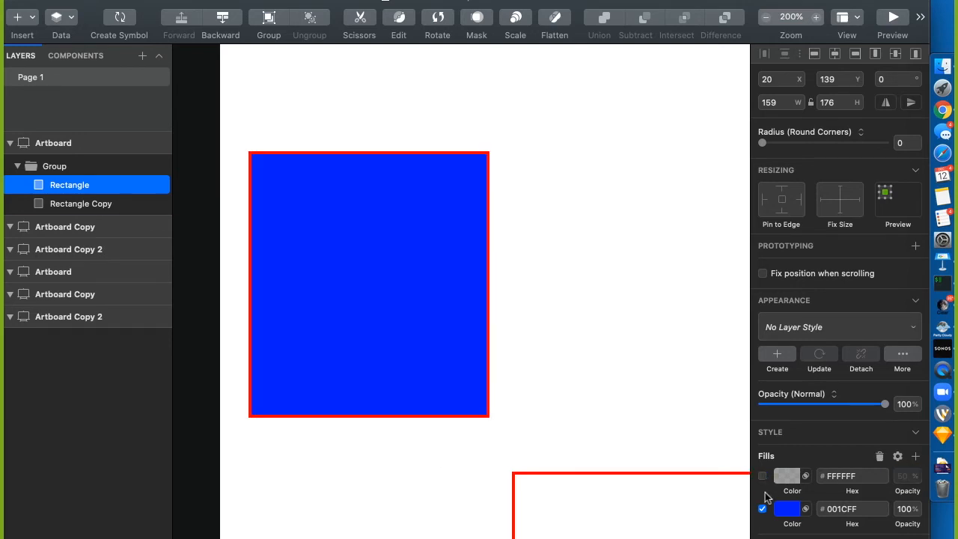
click(906, 509)
text(50)
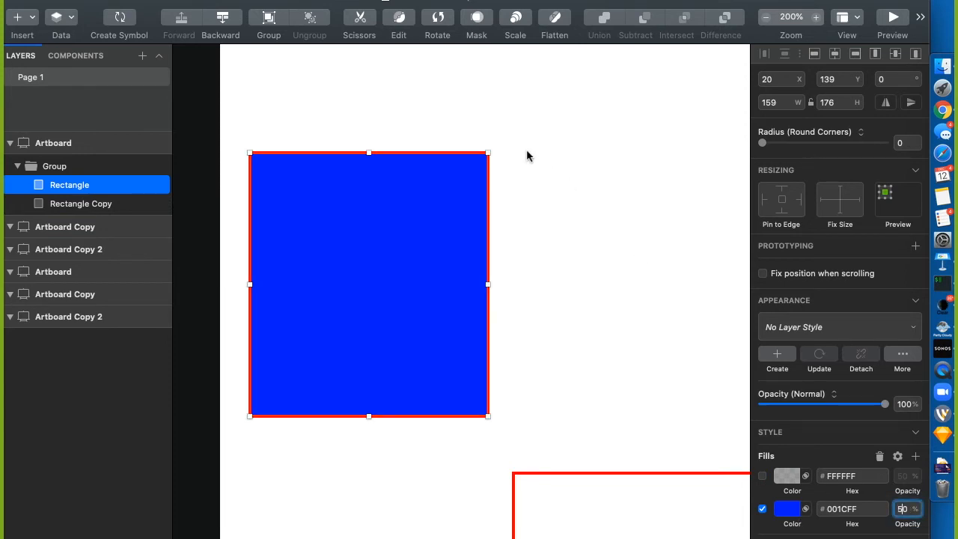
key(Return)
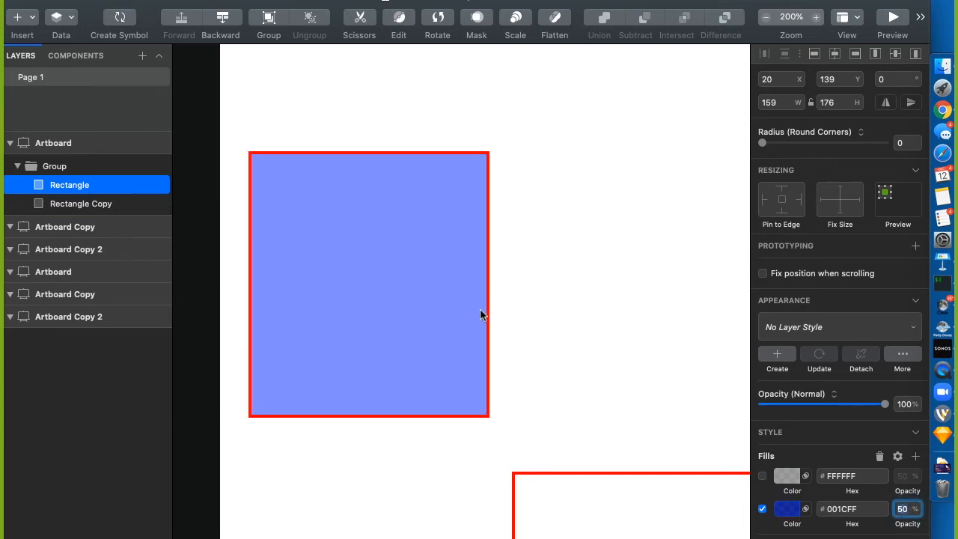
Restore the blue fill to 100%, re-enable the white fill, and move the rectangle to x 25, y 100
drag(439, 303, 587, 432)
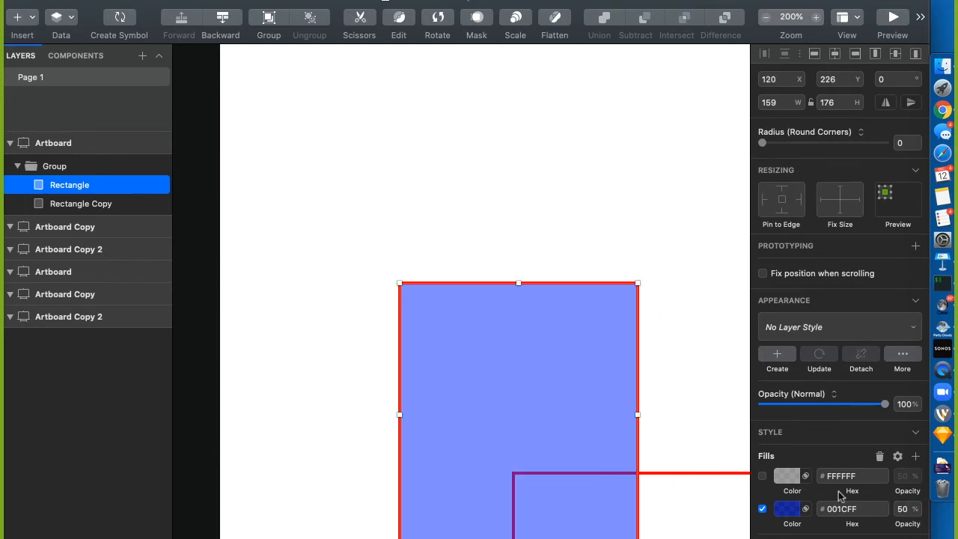
click(902, 510)
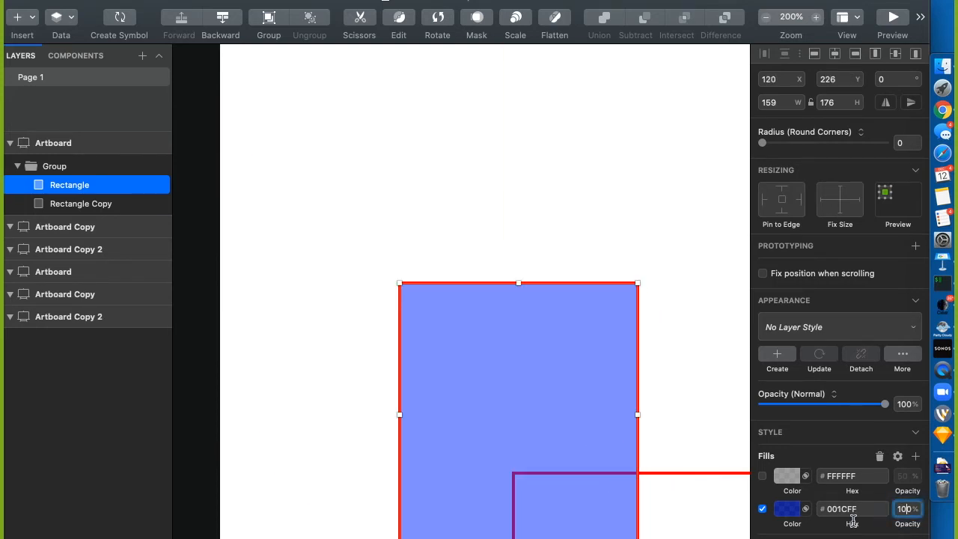
text(100)
key(Return)
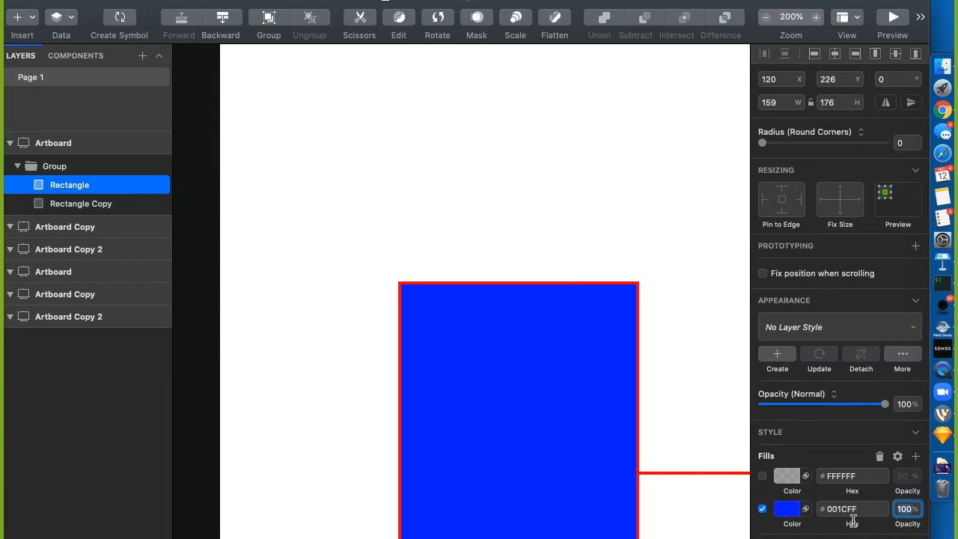
click(761, 473)
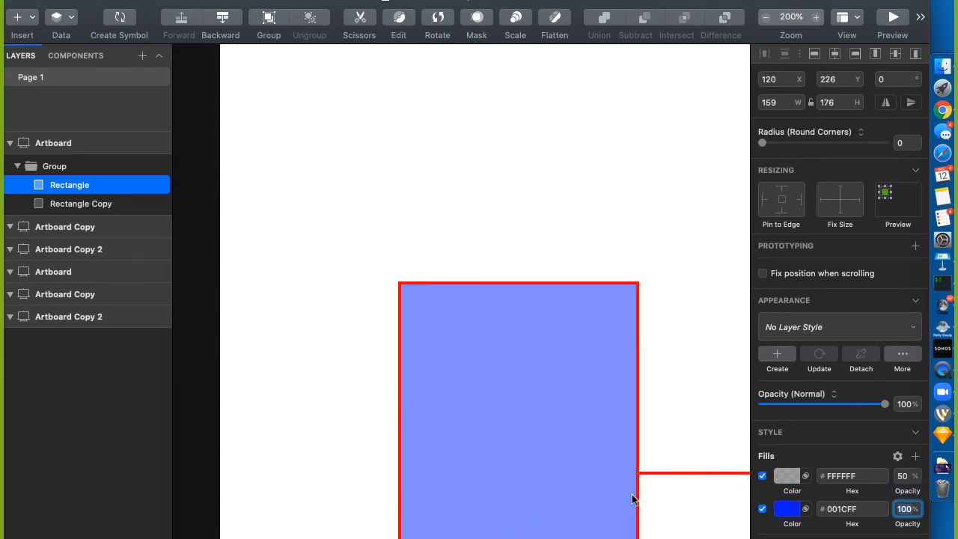
drag(632, 495, 492, 310)
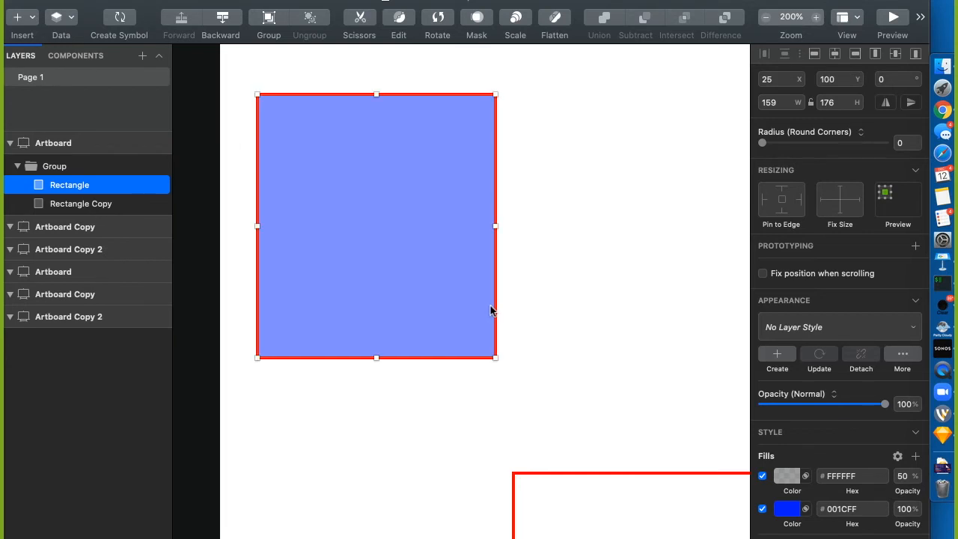
click(784, 478)
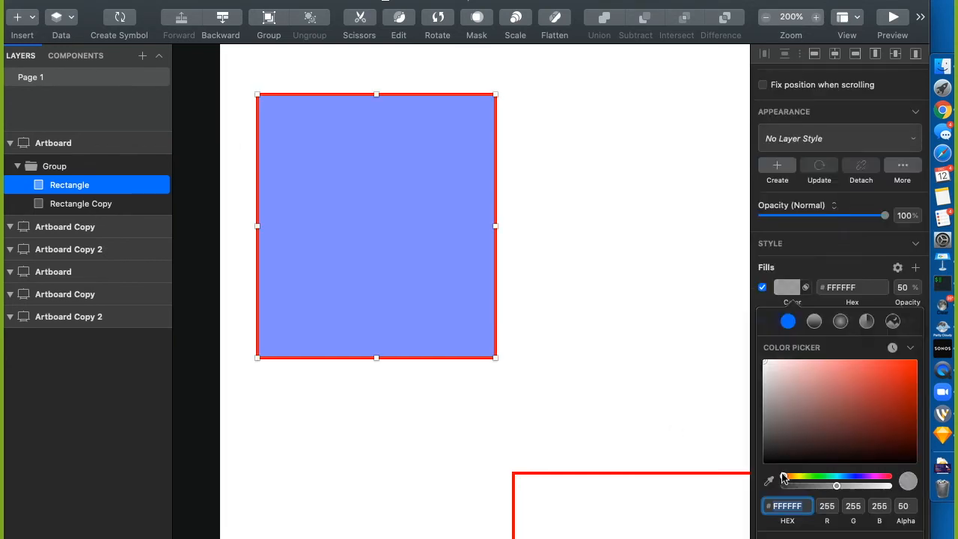
Make the white fill a linear gradient, move its start point down, and tune the top stop's alpha
click(814, 322)
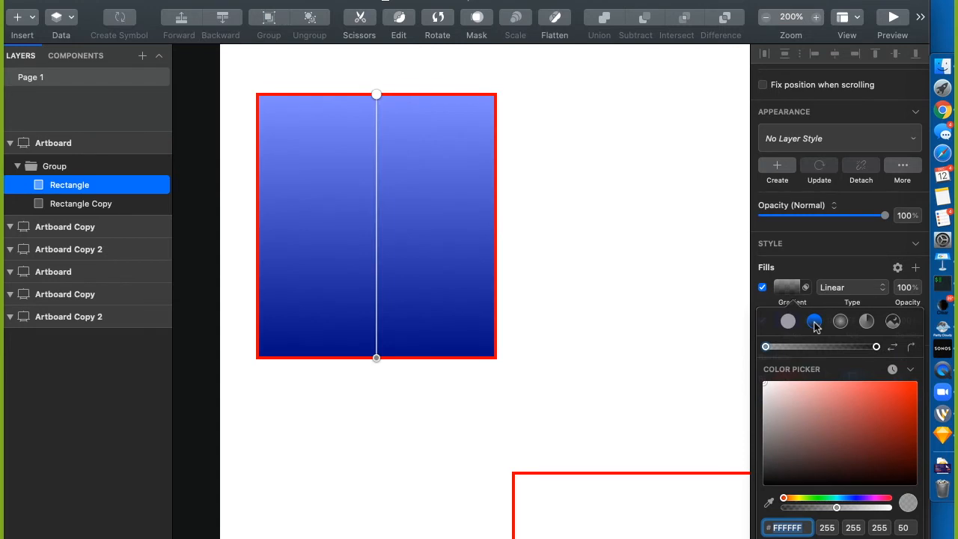
drag(373, 100, 376, 192)
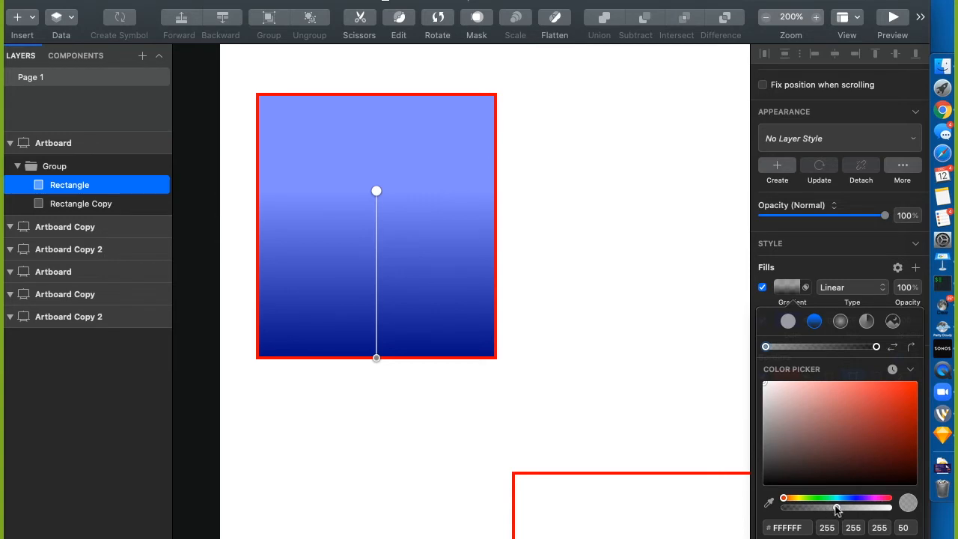
mouse_move(836, 509)
mouse_down()
mouse_move(808, 509)
mouse_move(867, 512)
mouse_move(838, 515)
mouse_move(871, 526)
mouse_move(905, 522)
mouse_move(854, 526)
mouse_move(906, 521)
mouse_move(804, 511)
mouse_move(828, 512)
mouse_move(819, 512)
mouse_up()
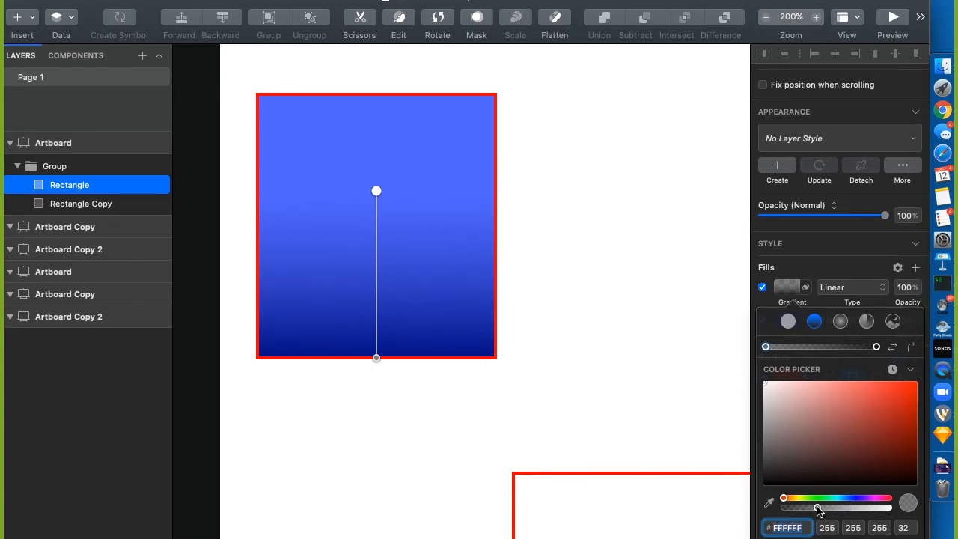
text(5)
drag(818, 510, 820, 510)
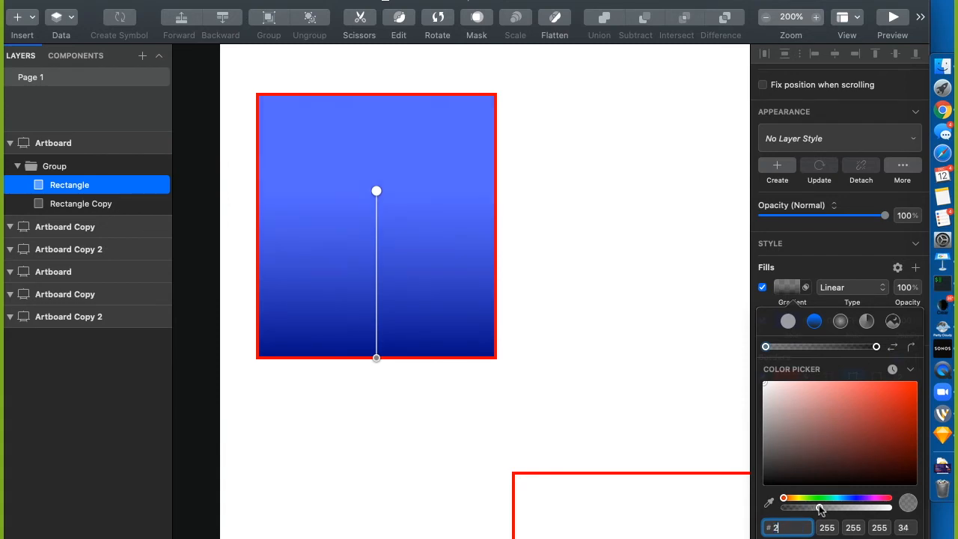
drag(821, 510, 852, 510)
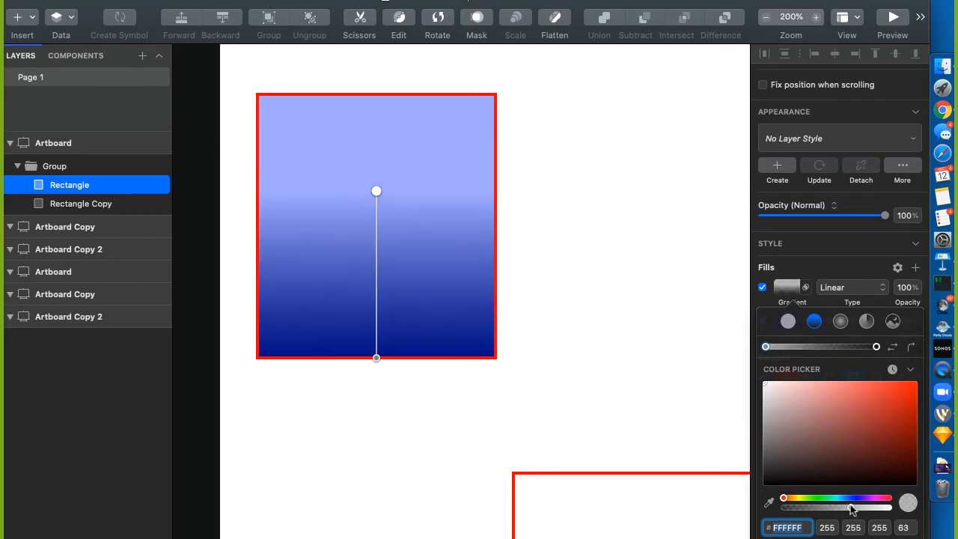
text(3)
mouse_move(852, 510)
mouse_down()
mouse_move(816, 511)
mouse_move(875, 510)
mouse_move(839, 508)
mouse_up()
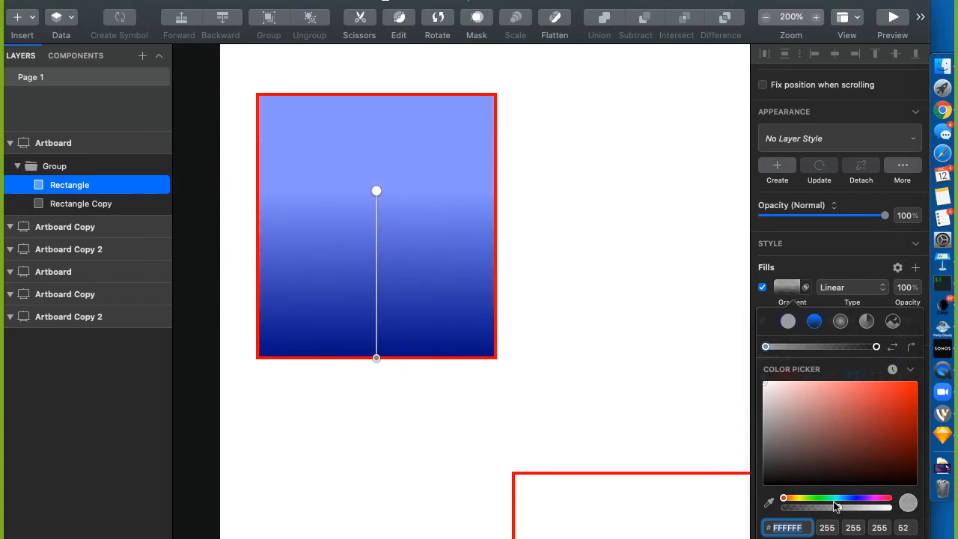
drag(836, 508, 932, 503)
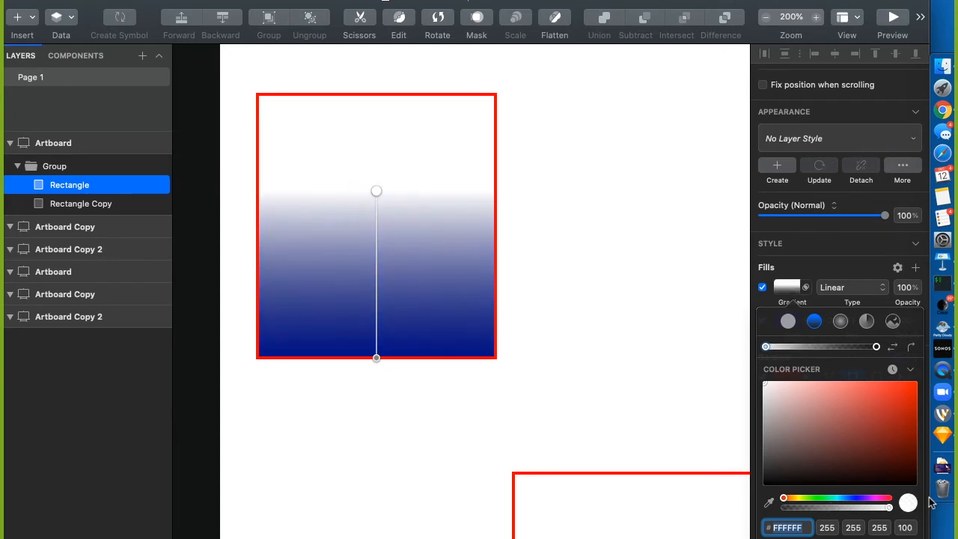
Try different positions for the gradient's white start and end stops, then return both to the ends
click(766, 348)
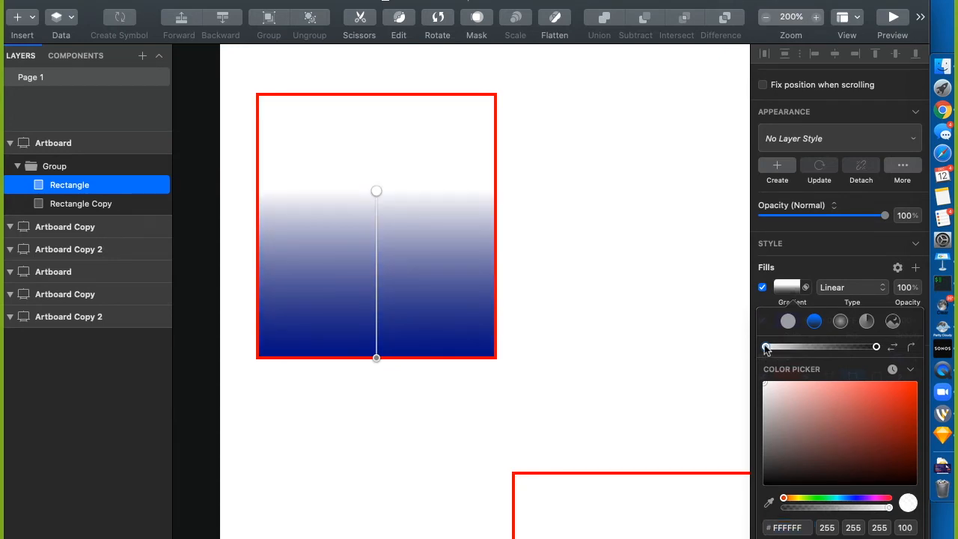
drag(766, 348, 816, 347)
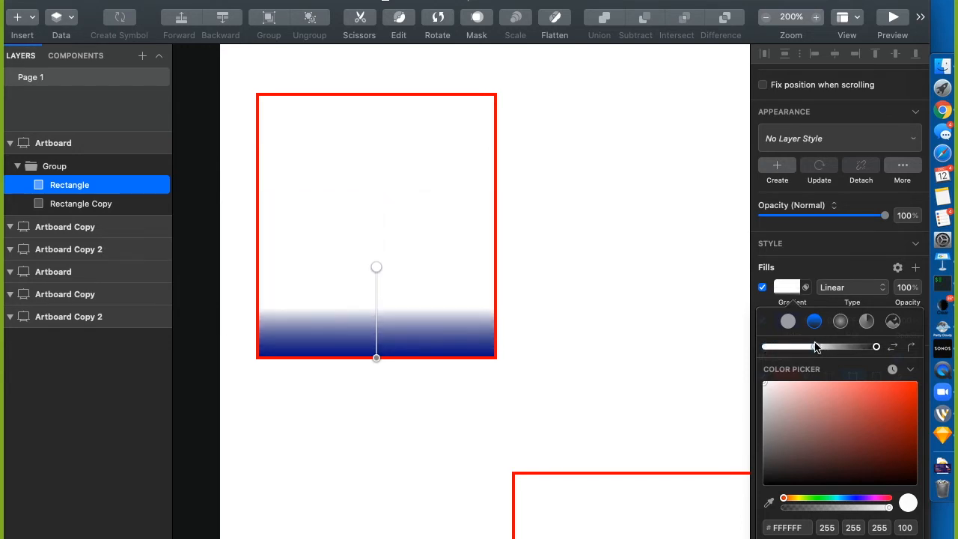
click(376, 275)
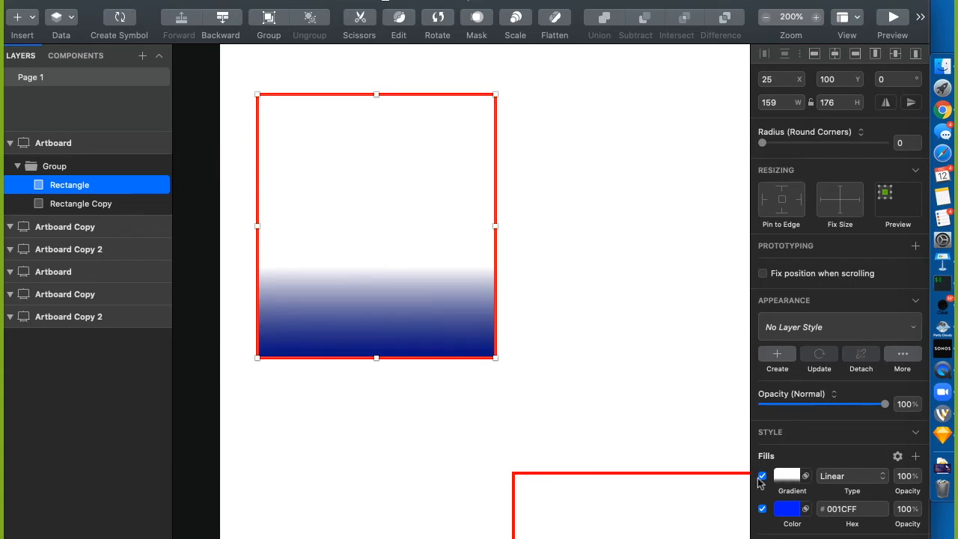
click(789, 477)
drag(766, 346, 808, 347)
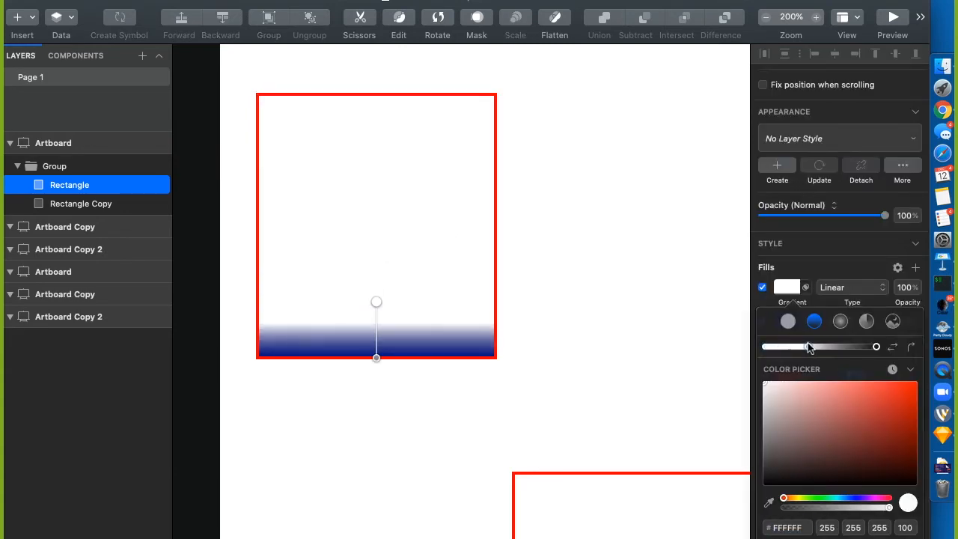
drag(810, 349, 780, 346)
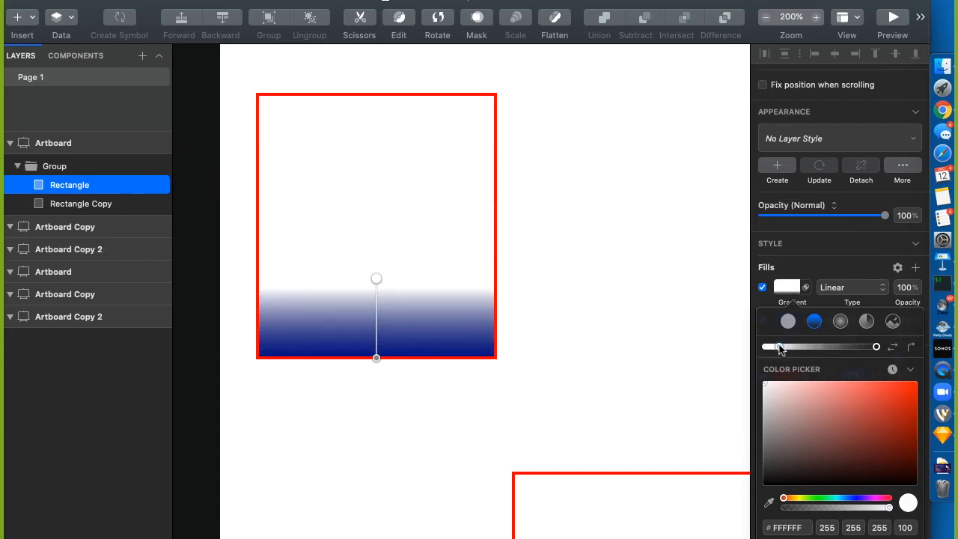
click(877, 347)
drag(876, 347, 852, 349)
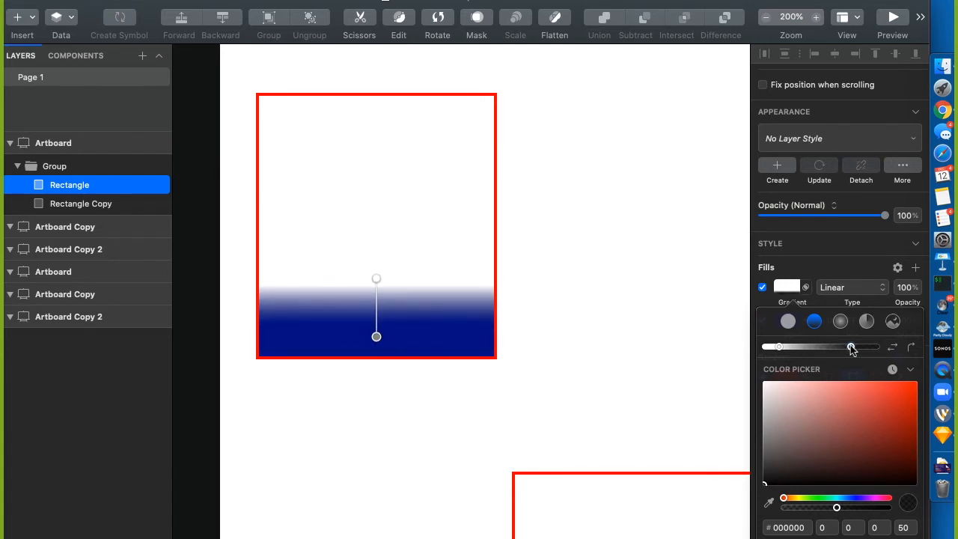
drag(852, 348, 876, 348)
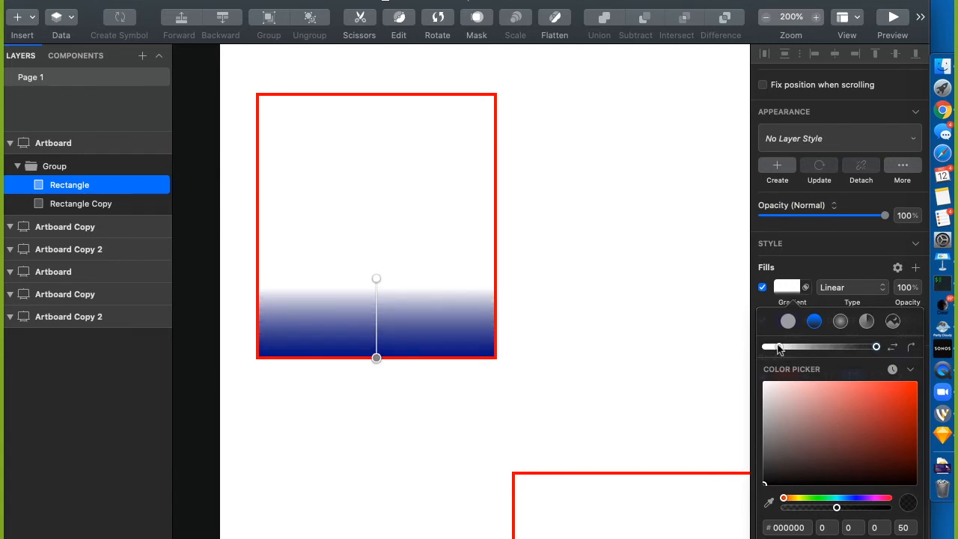
drag(779, 347, 751, 349)
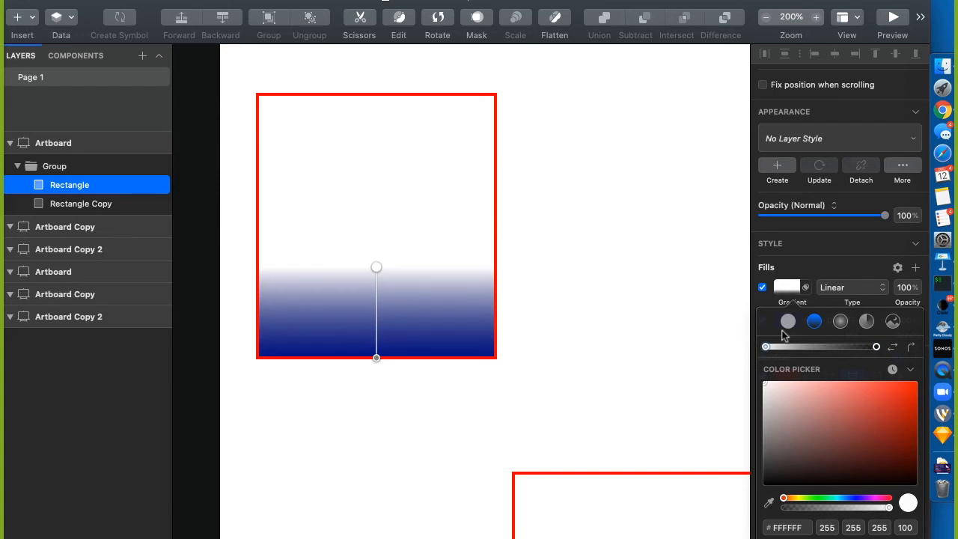
Drag the gradient's on-canvas start handle up to the rectangle's top edge
scroll(786, 341, down, 2)
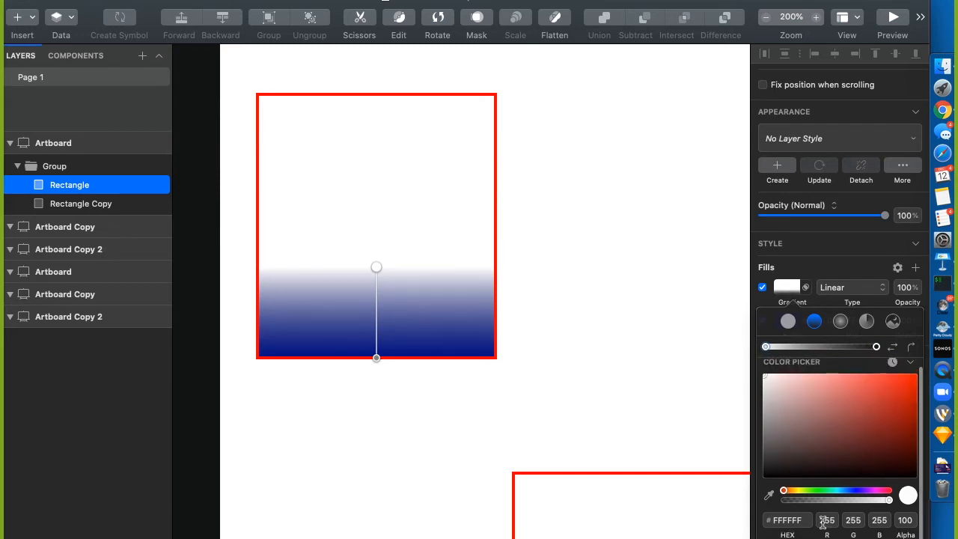
drag(766, 346, 796, 347)
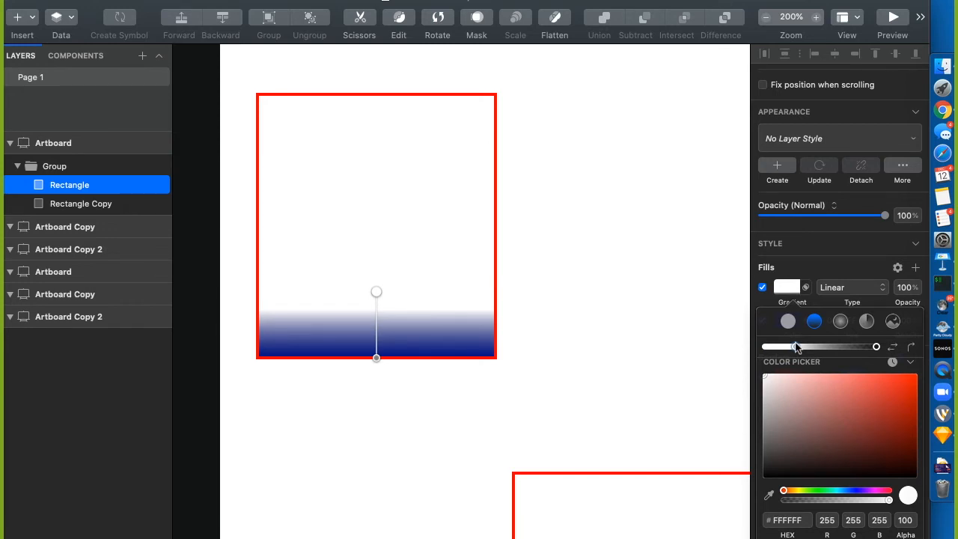
drag(797, 346, 719, 346)
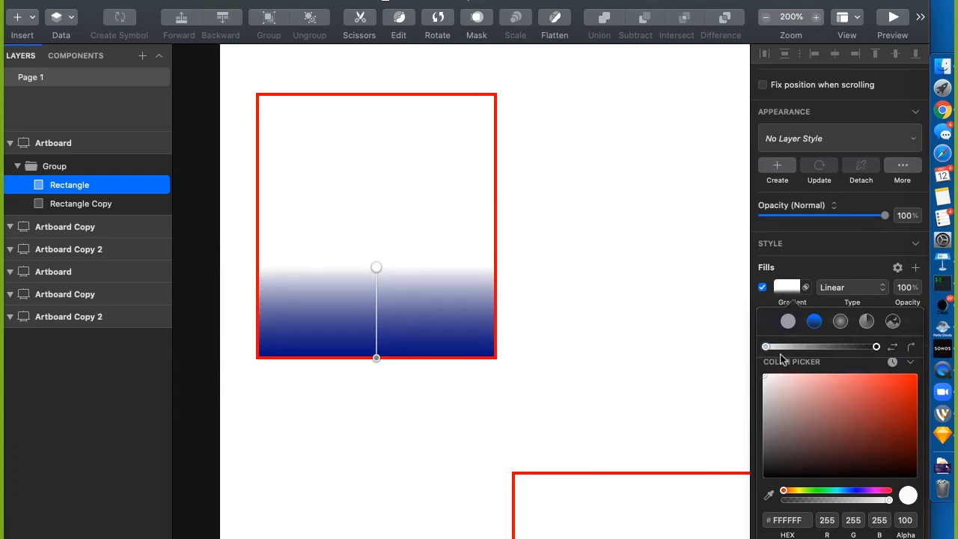
drag(765, 344, 767, 344)
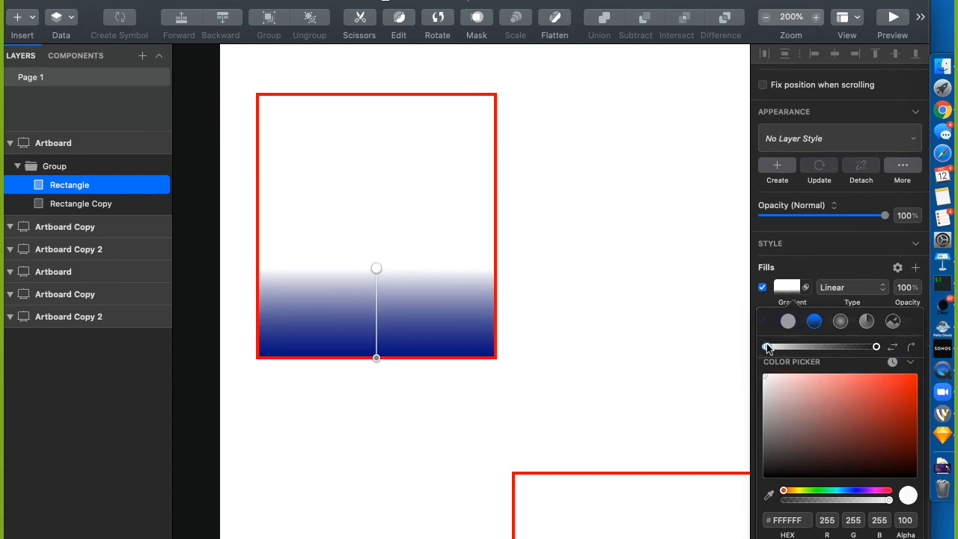
drag(376, 274, 377, 101)
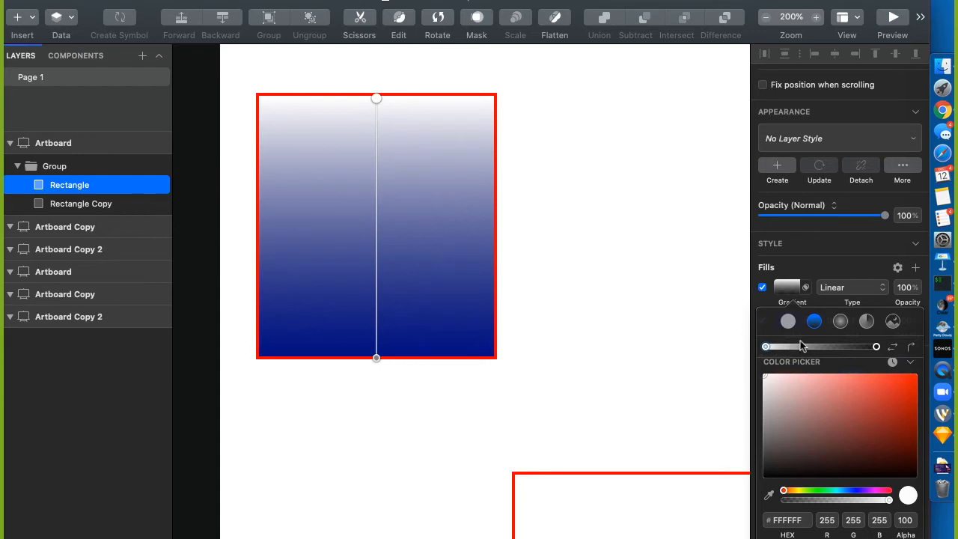
Make the gradient's start stop red FF0101 and its end stop fully opaque yellow D6FF00
drag(792, 411, 917, 374)
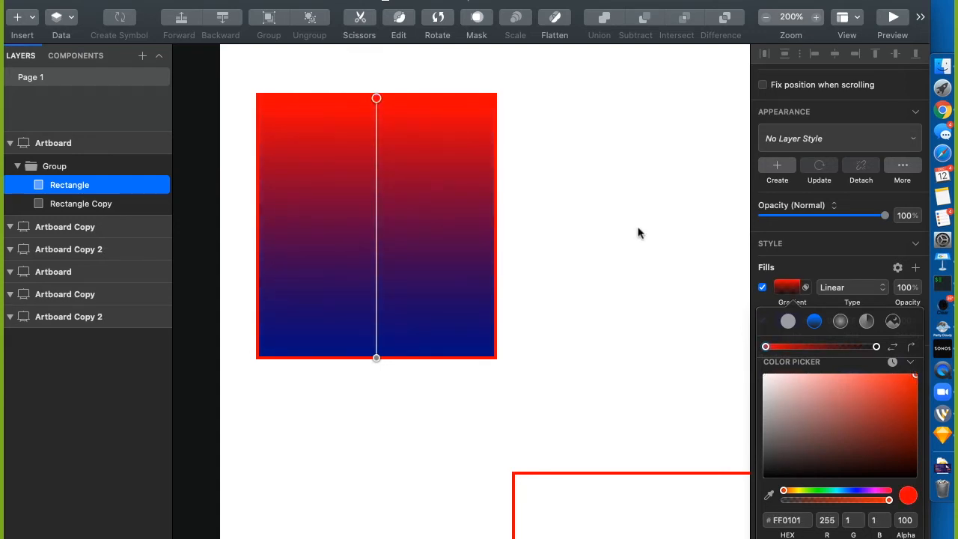
click(877, 346)
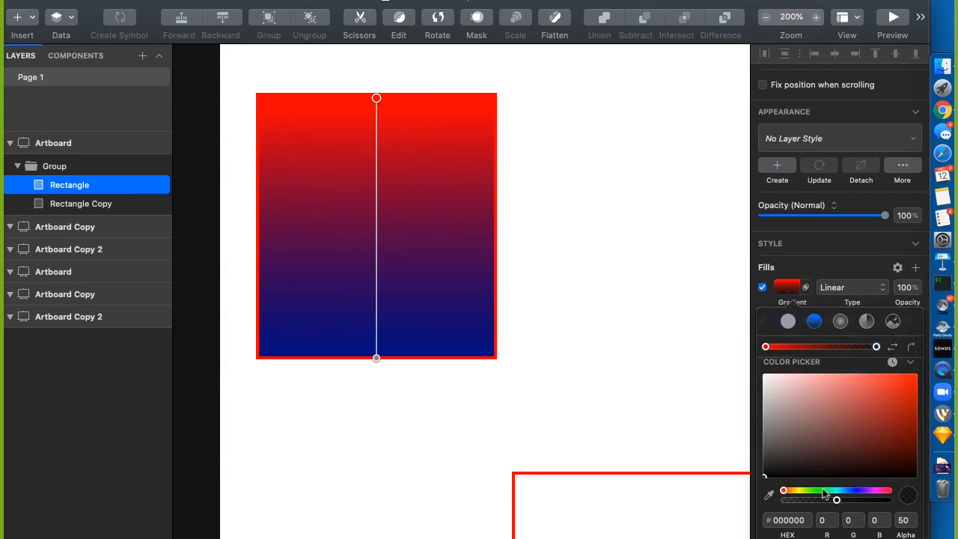
drag(784, 491, 804, 491)
click(871, 412)
drag(874, 412, 930, 361)
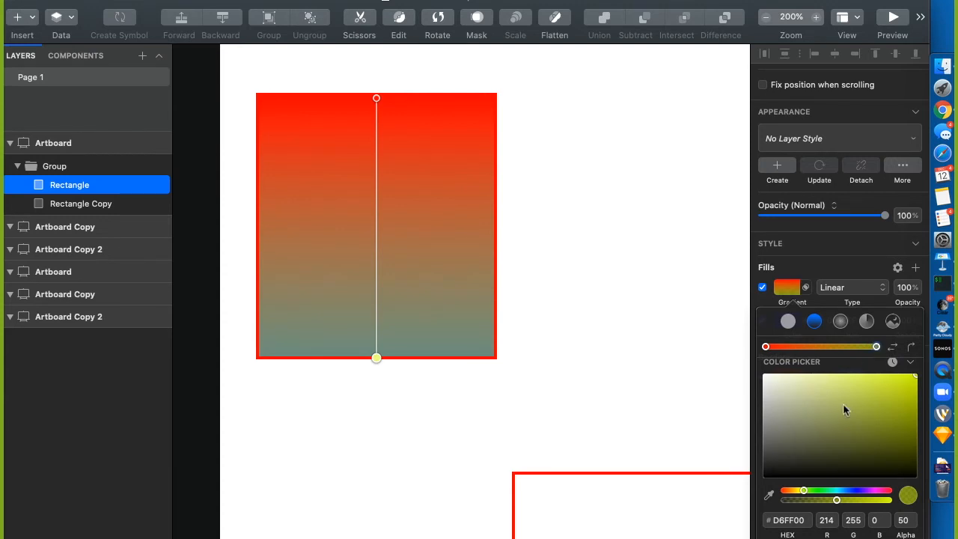
drag(836, 499, 931, 503)
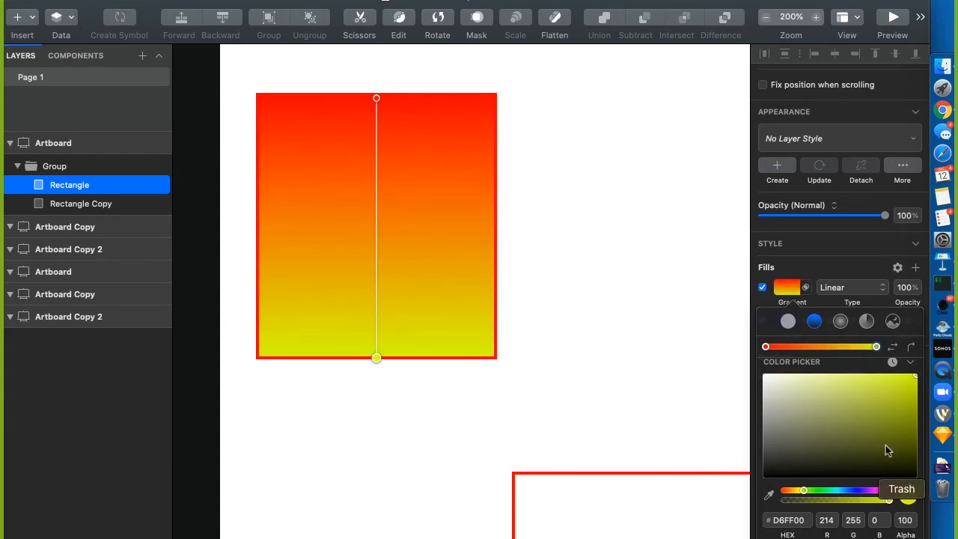
Add an orange EE6A01 middle stop to the gradient and settle it at about 20 percent
click(811, 347)
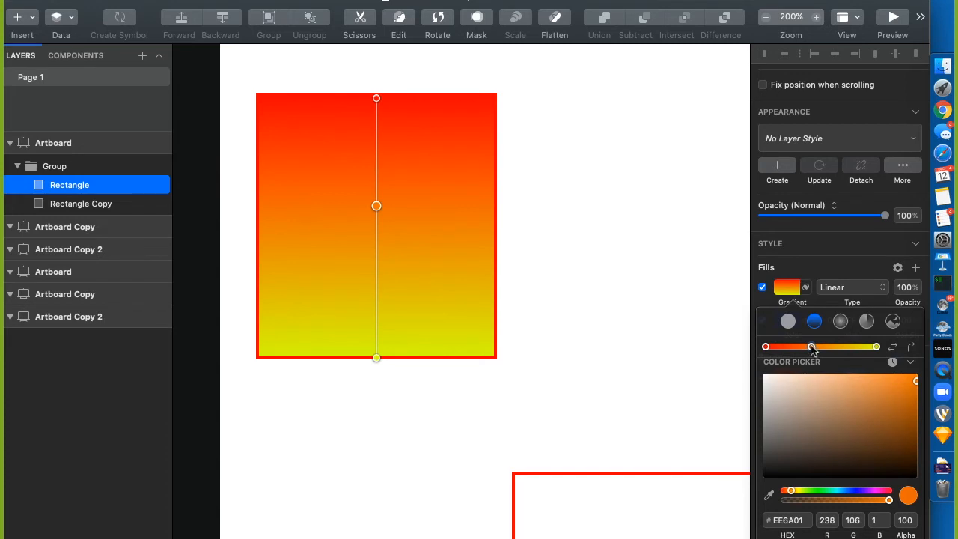
drag(813, 349, 799, 347)
key(2)
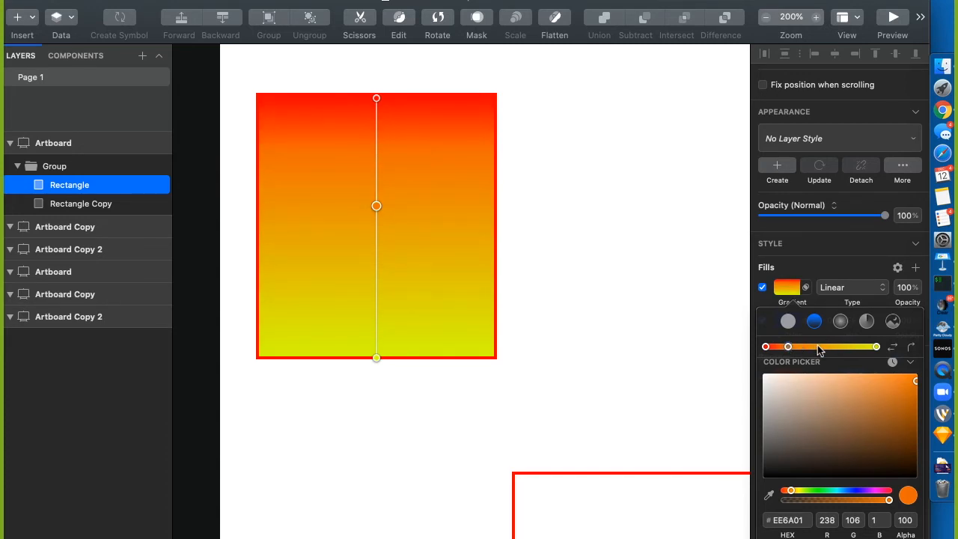
key(6)
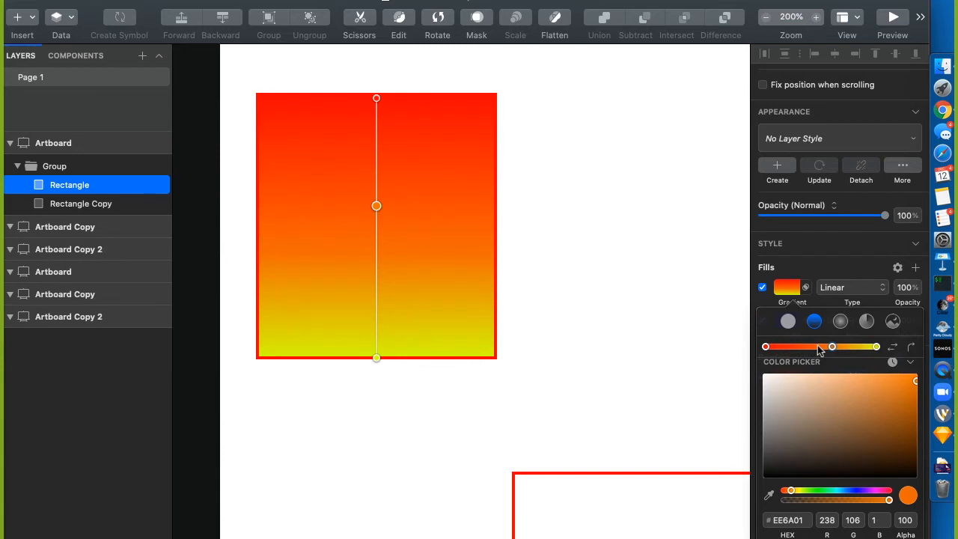
key(8)
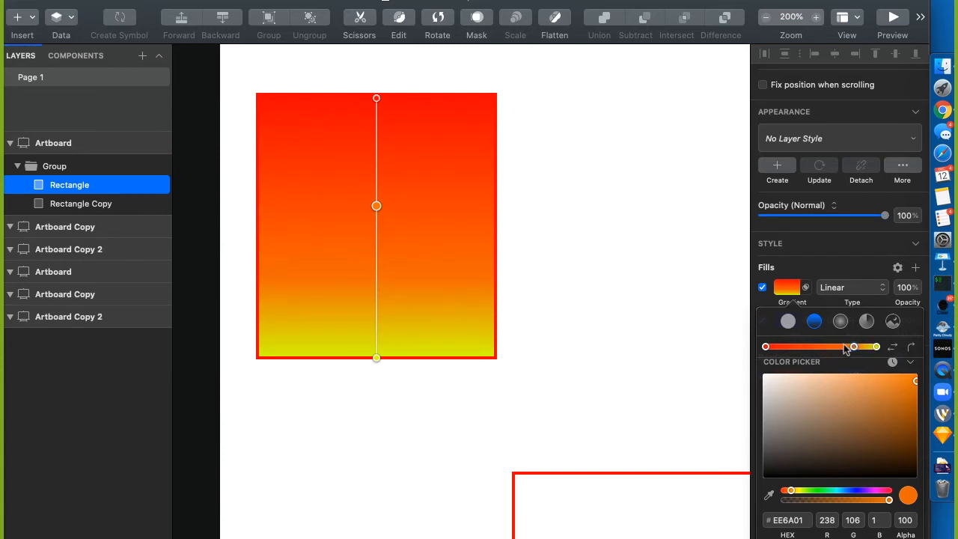
key(1)
key(2)
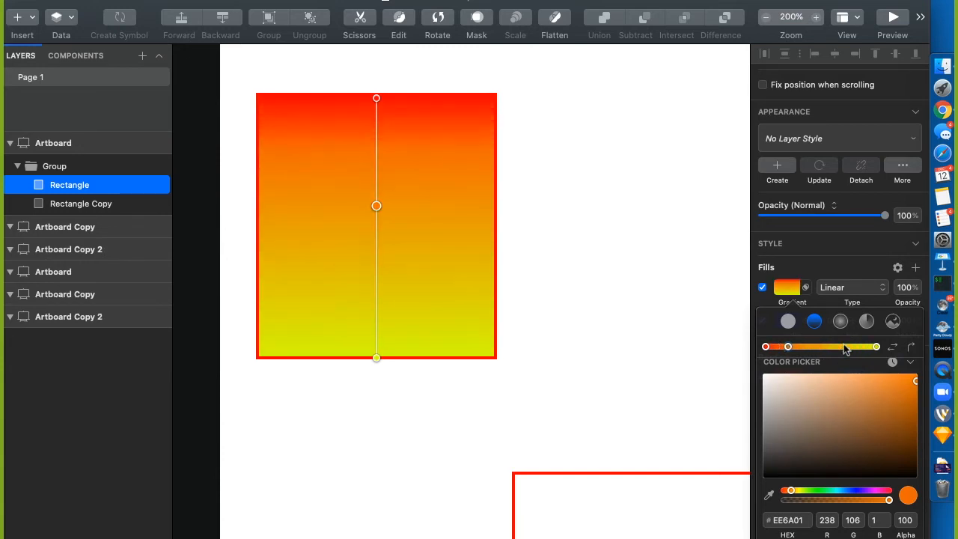
key(3)
key(4)
key(5)
key(6)
key(5)
key(6)
key(7)
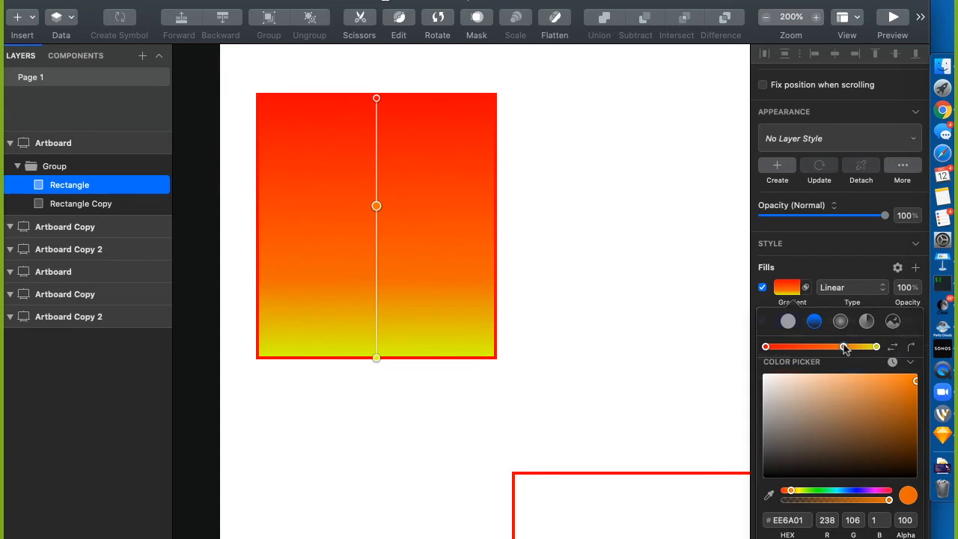
key(2)
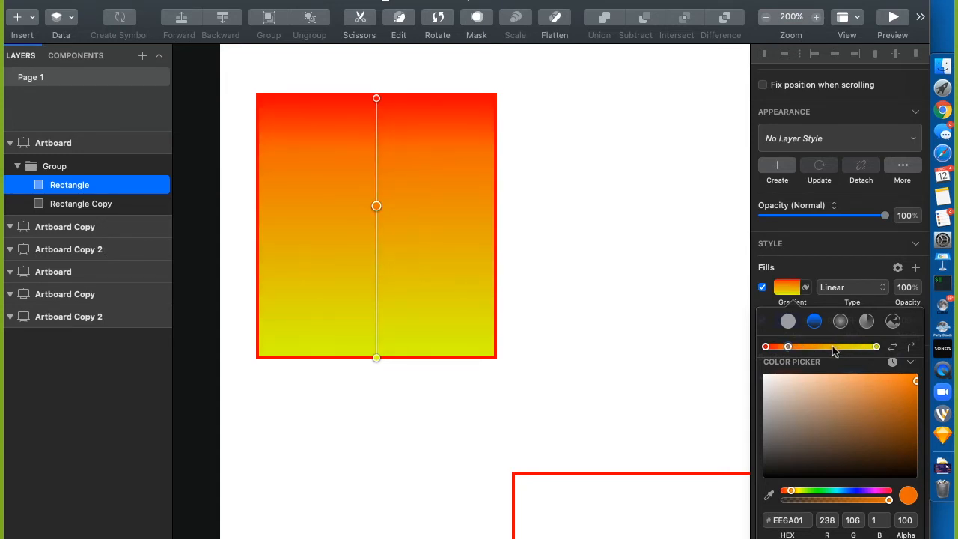
click(759, 299)
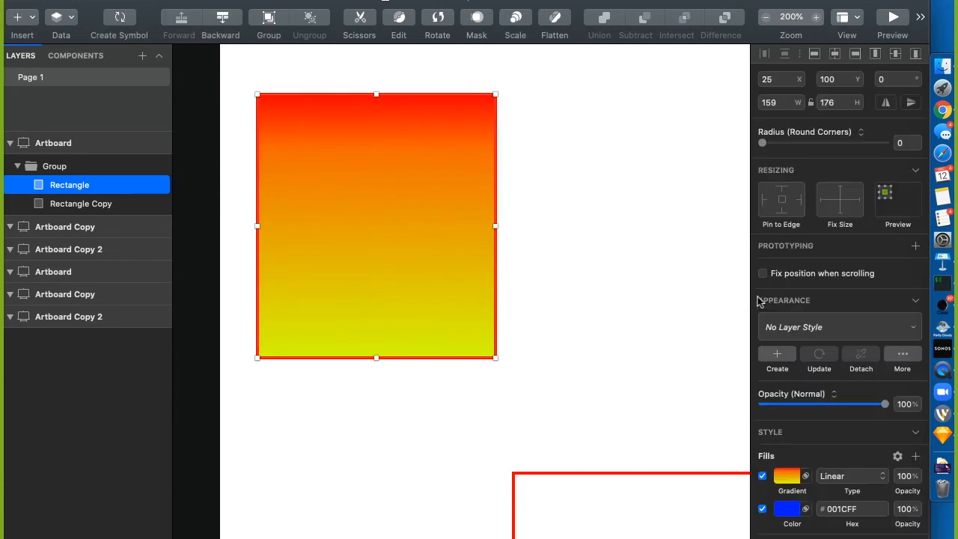
click(904, 483)
text(50)
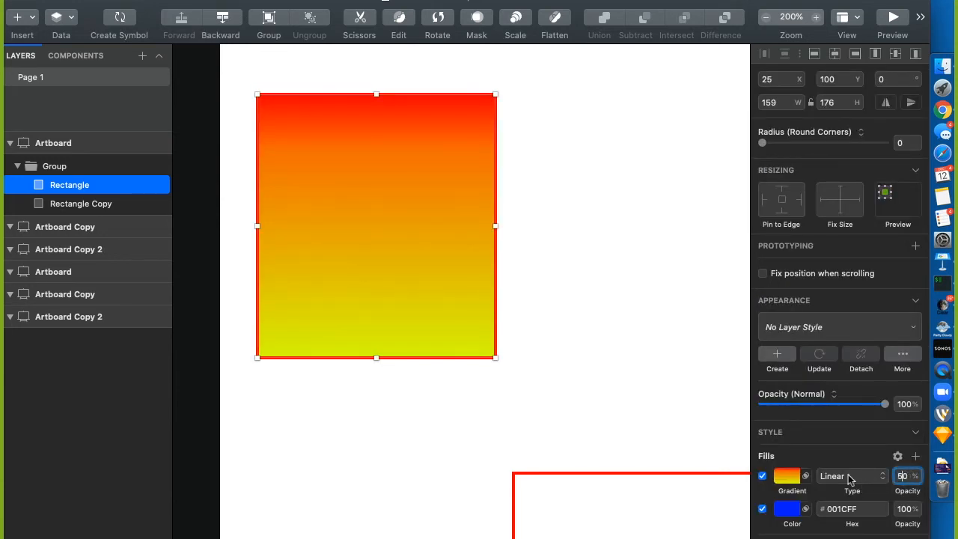
key(Return)
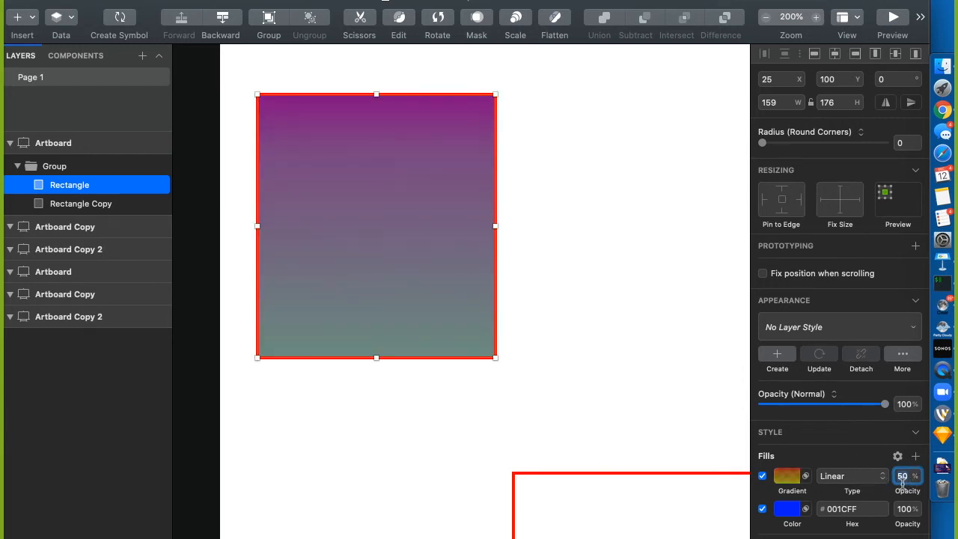
text(100)
key(Return)
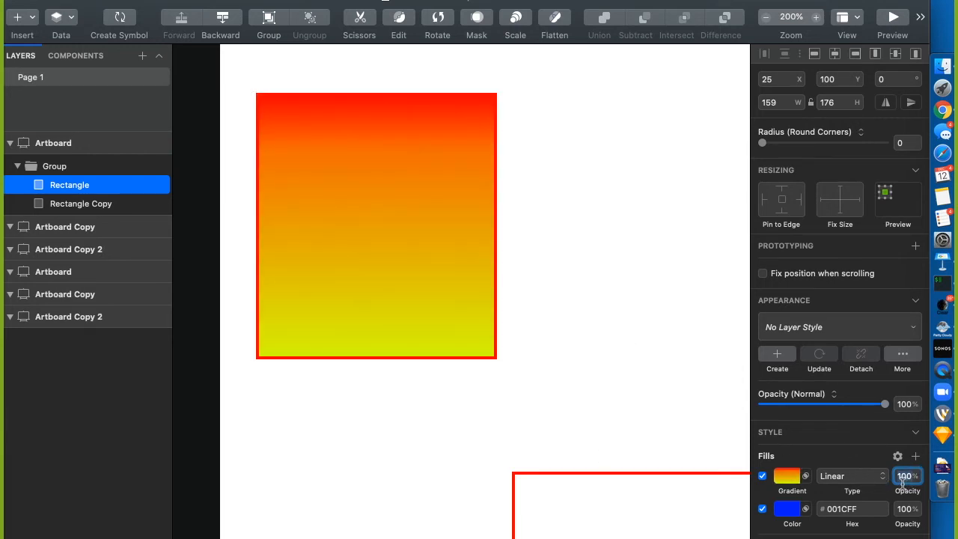
click(866, 476)
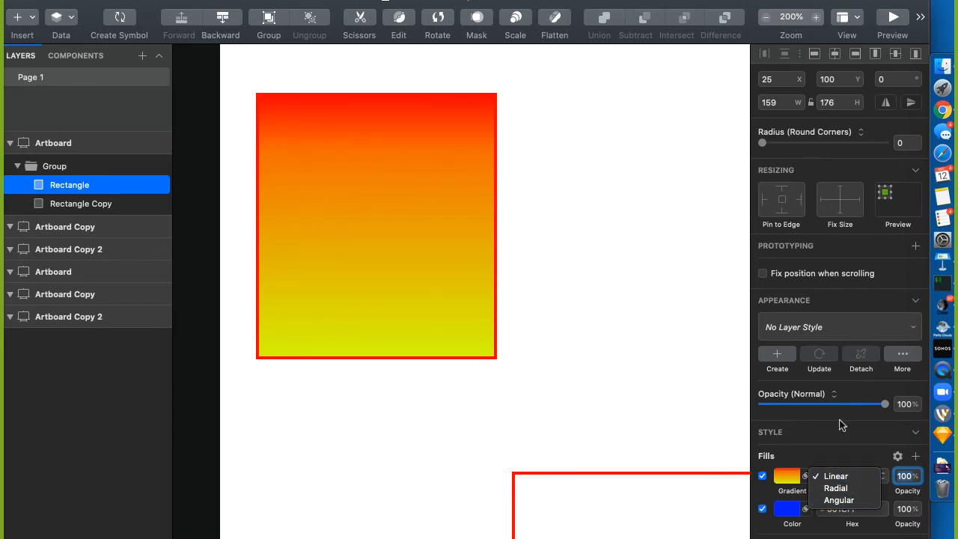
click(845, 447)
scroll(838, 441, down, 3)
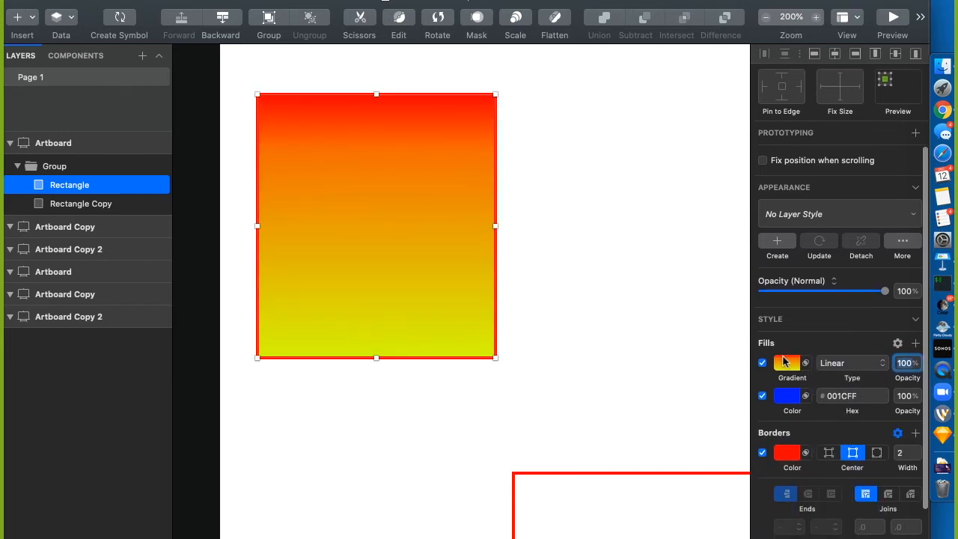
scroll(788, 366, down, 1)
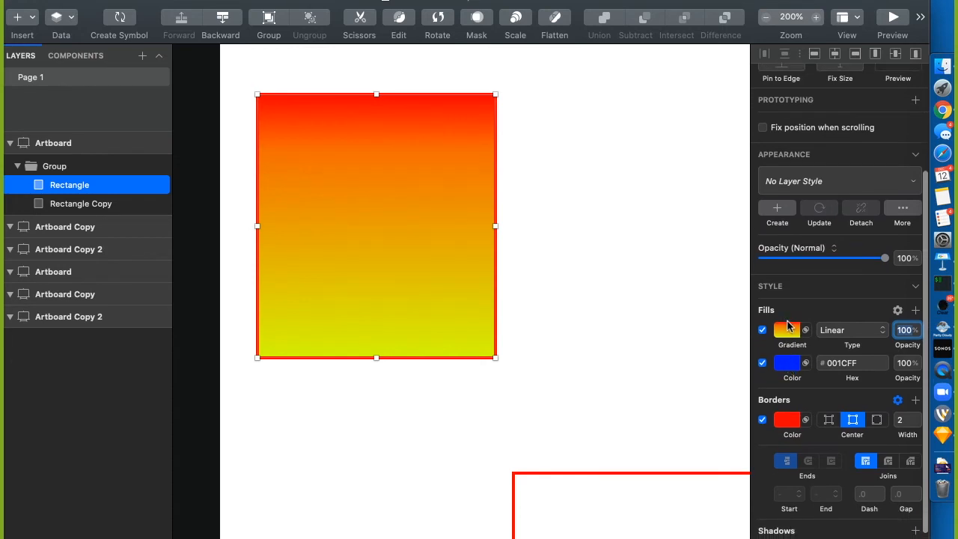
scroll(786, 352, down, 2)
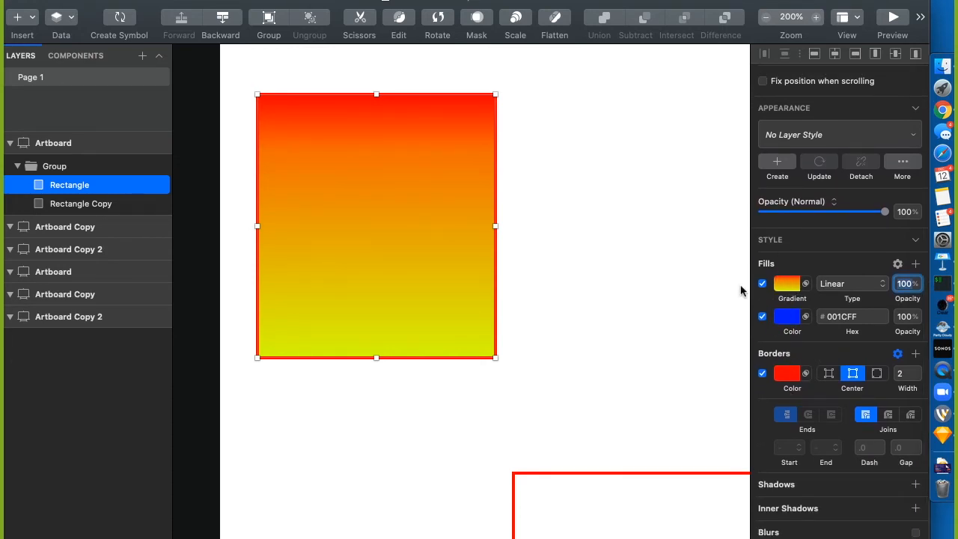
click(665, 344)
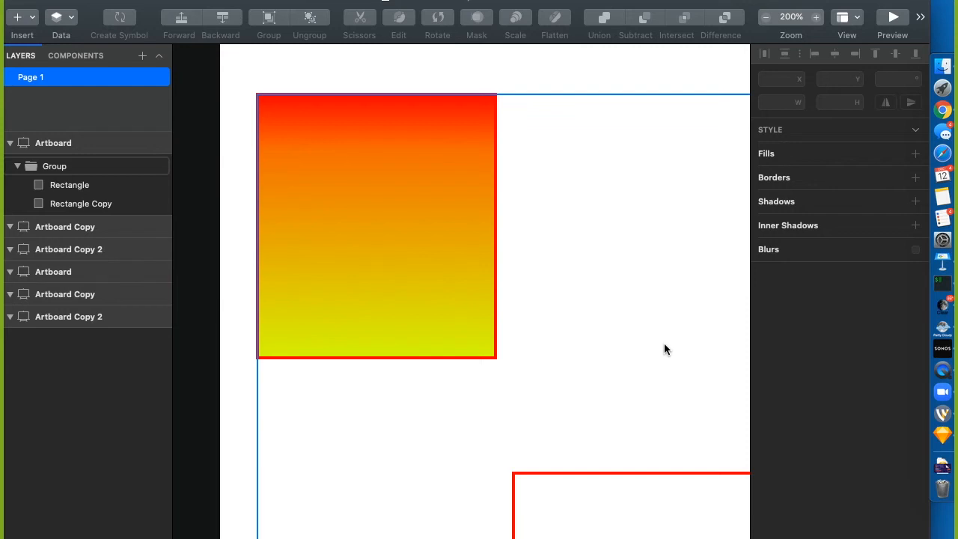
Select the Rectangle inside the group and try a 20 px border in Inside, Center and Outside positions
click(456, 292)
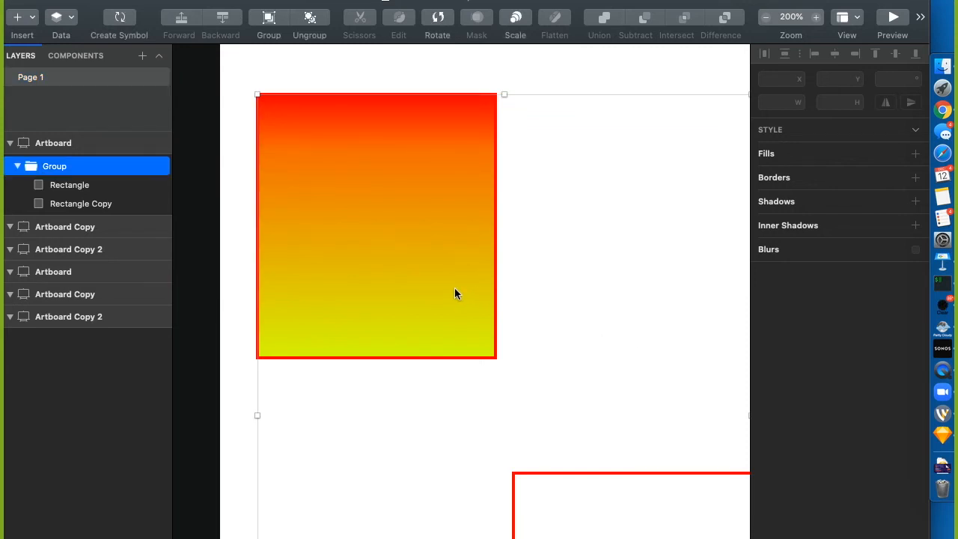
double_click(459, 236)
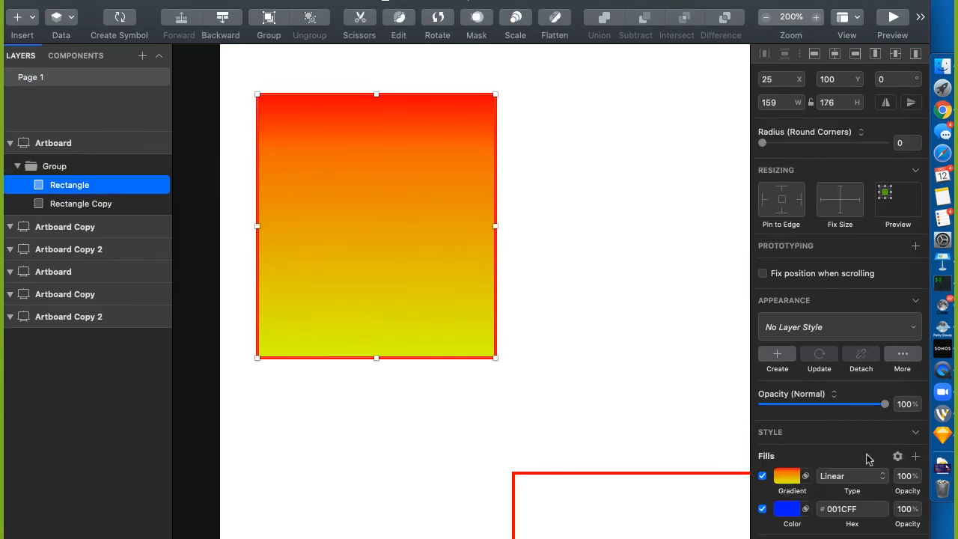
scroll(831, 528, down, 5)
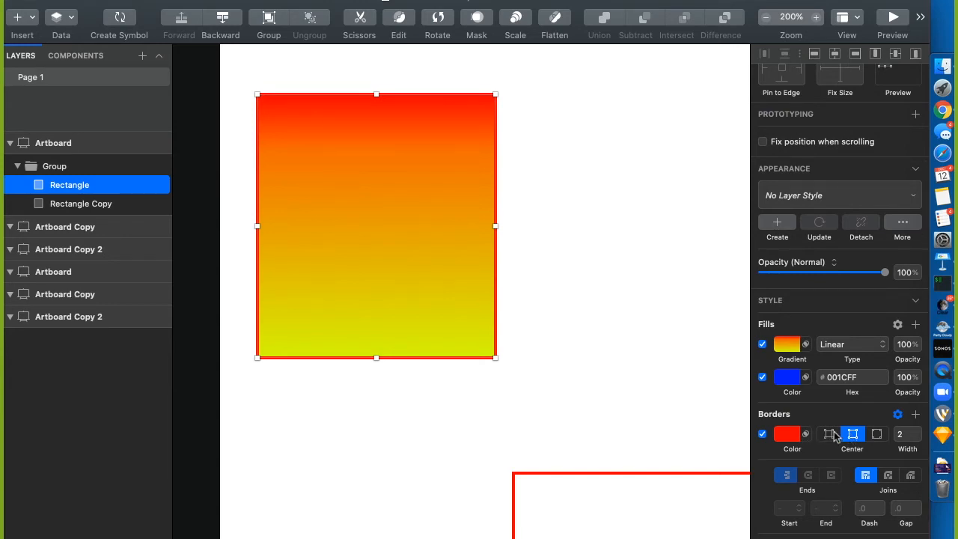
click(831, 435)
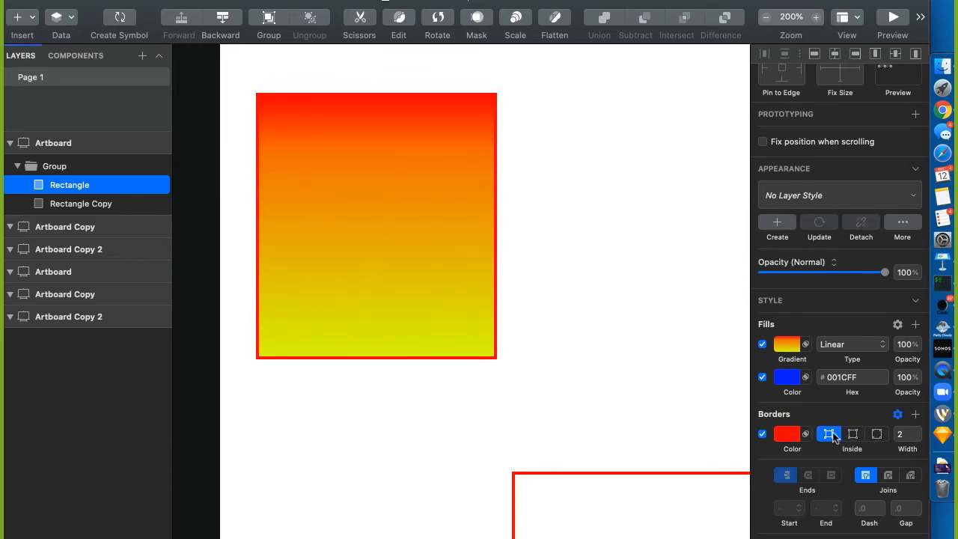
click(853, 435)
click(877, 435)
click(904, 434)
text(0)
key(Return)
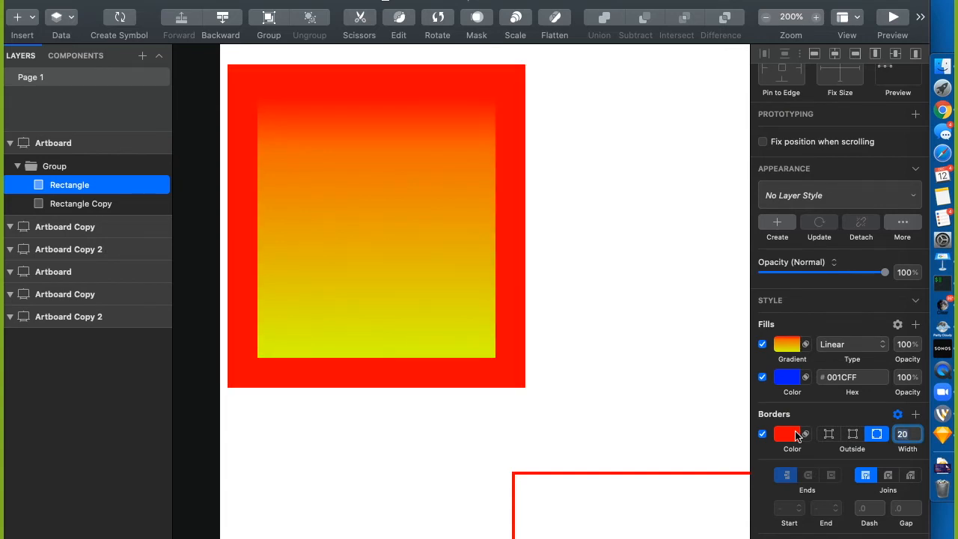
click(828, 434)
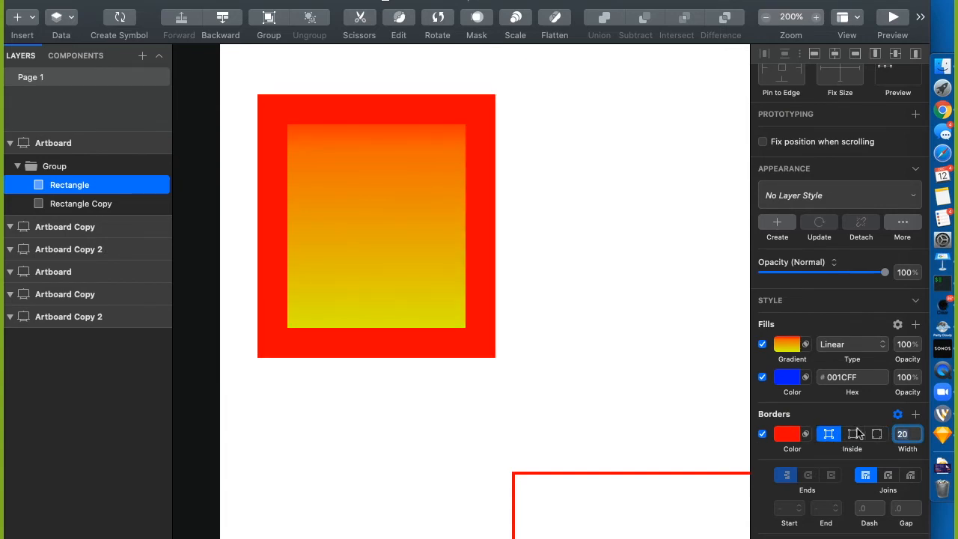
click(854, 434)
click(828, 434)
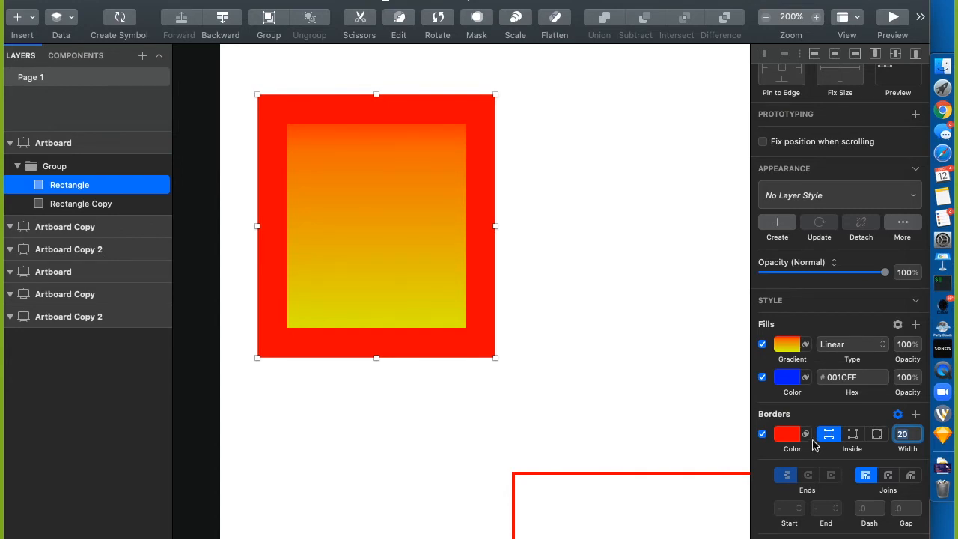
Set the red border width to 1 px, drawn Inside the square's edges
scroll(814, 445, down, 3)
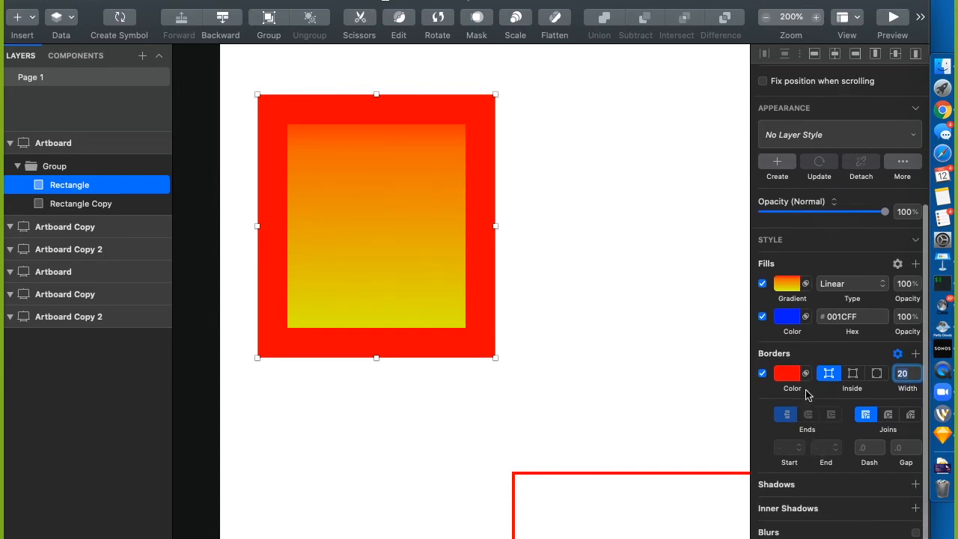
click(848, 374)
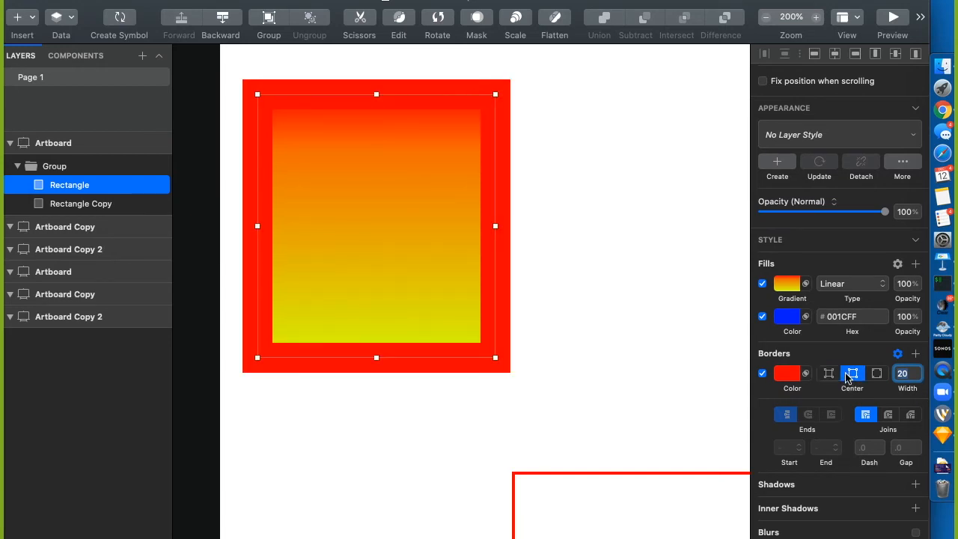
text(1)
key(Return)
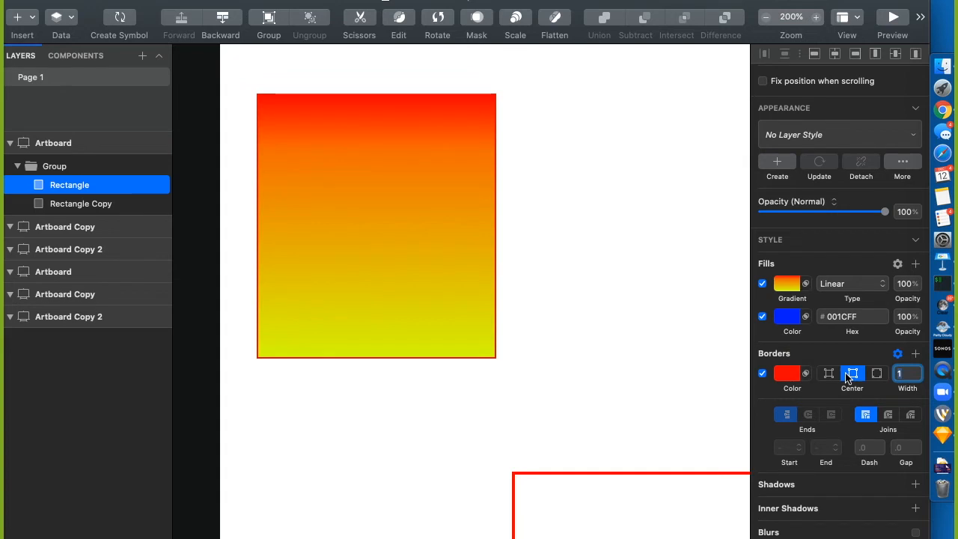
click(829, 374)
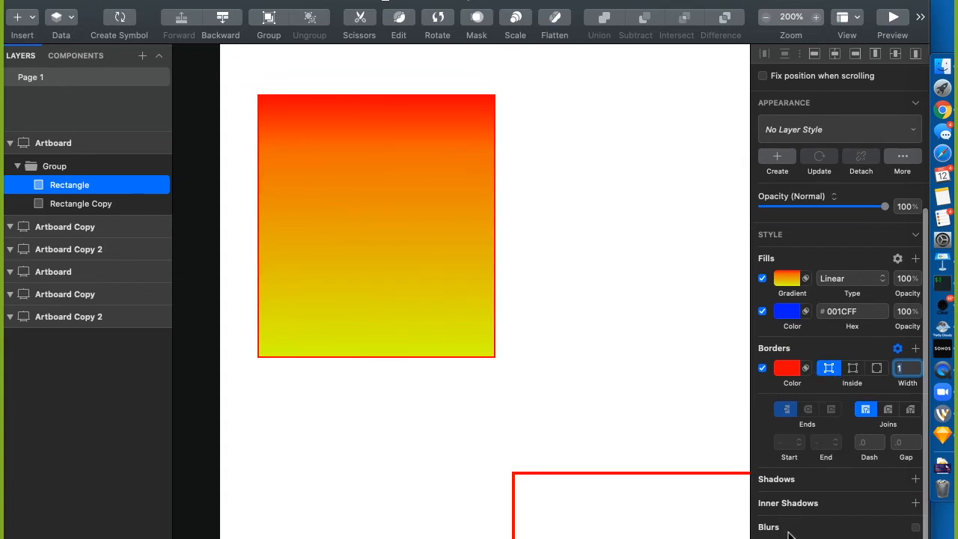
Add a shadow to the square with Y offset 20 and blur 40
click(804, 485)
scroll(804, 488, down, 3)
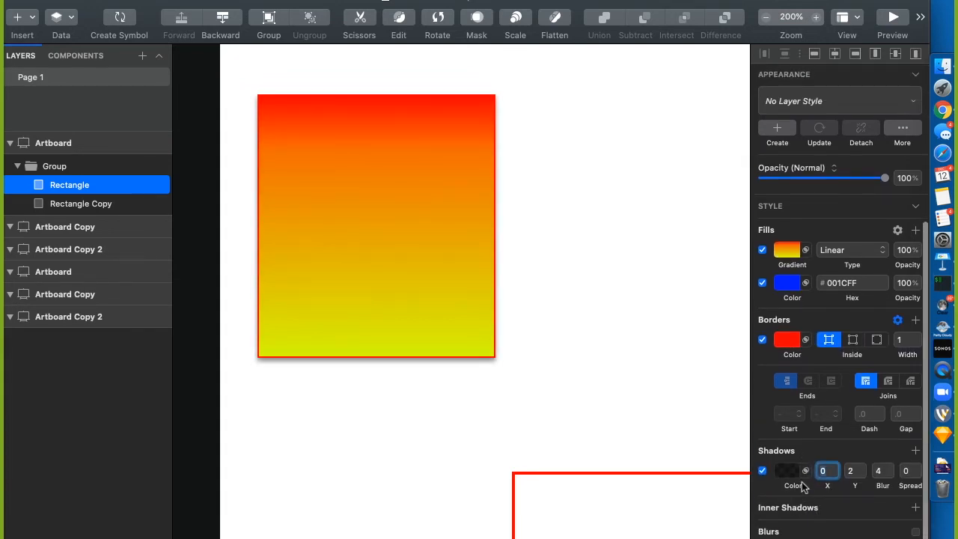
click(860, 466)
click(860, 466)
click(860, 466)
click(861, 468)
click(861, 468)
click(861, 468)
click(861, 468)
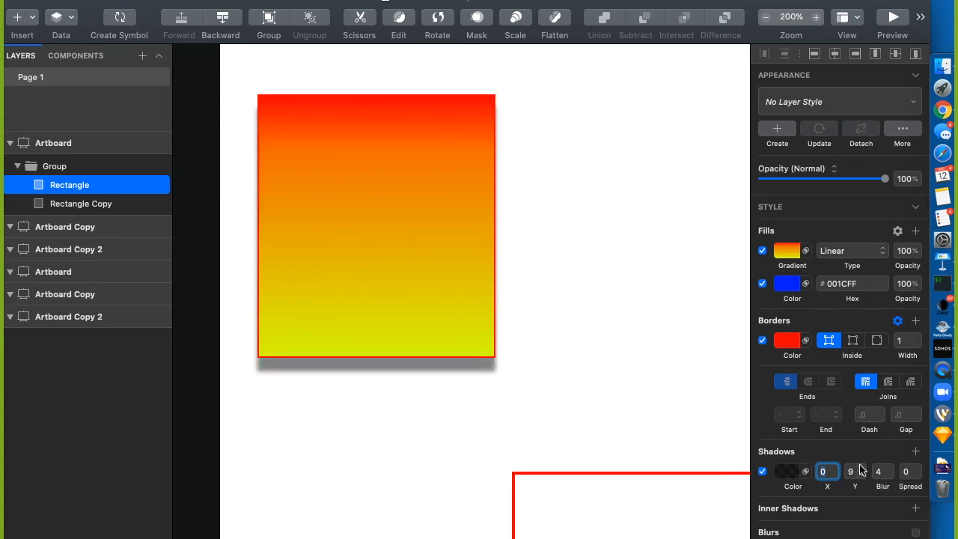
drag(856, 474, 842, 481)
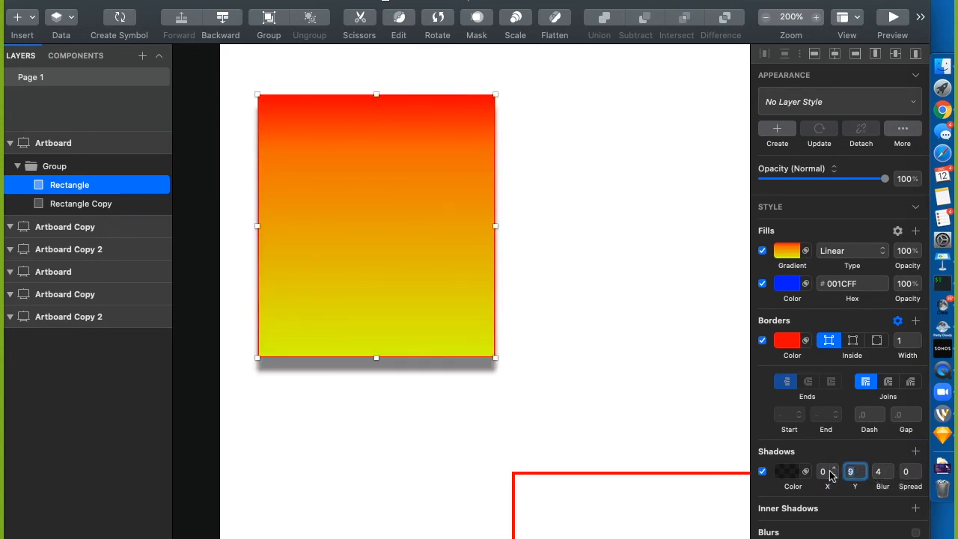
text(20)
key(Return)
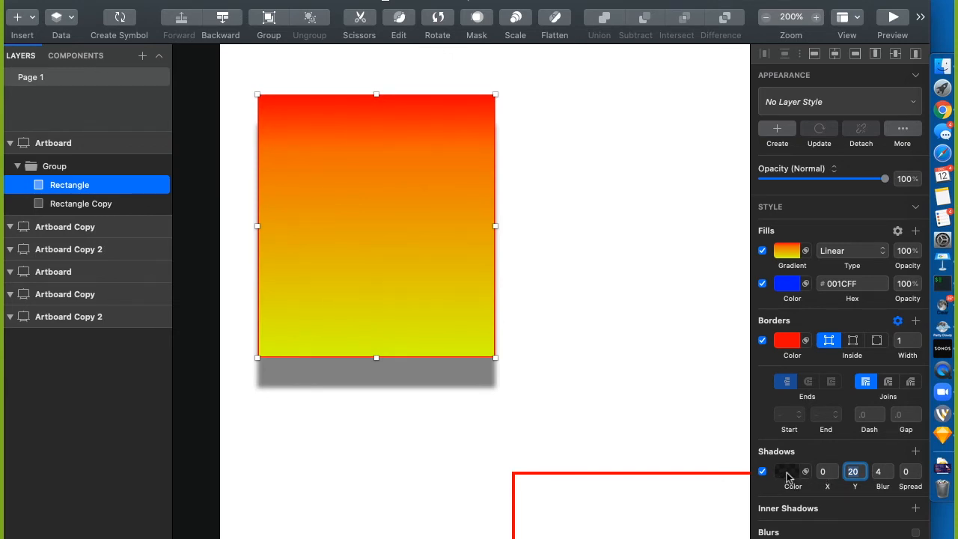
key(Tab)
text(40)
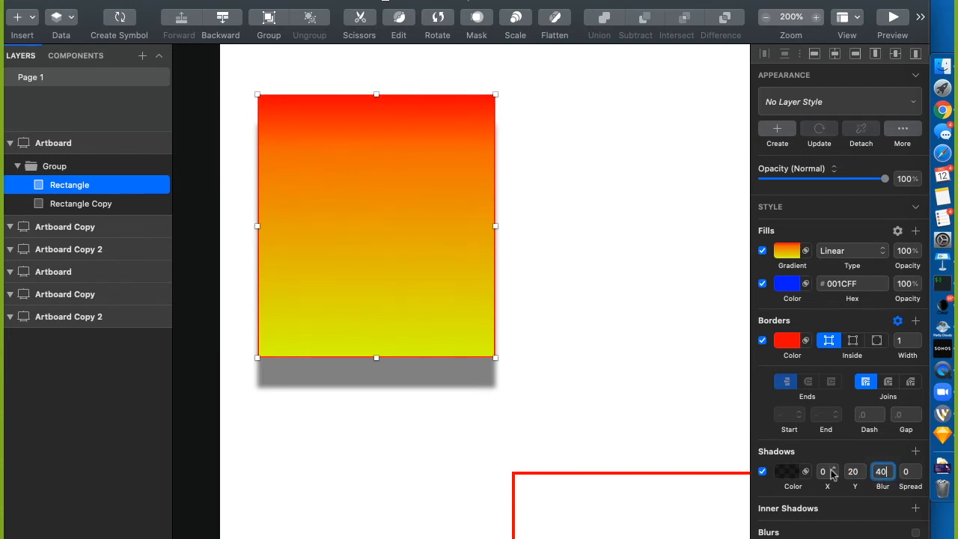
key(Return)
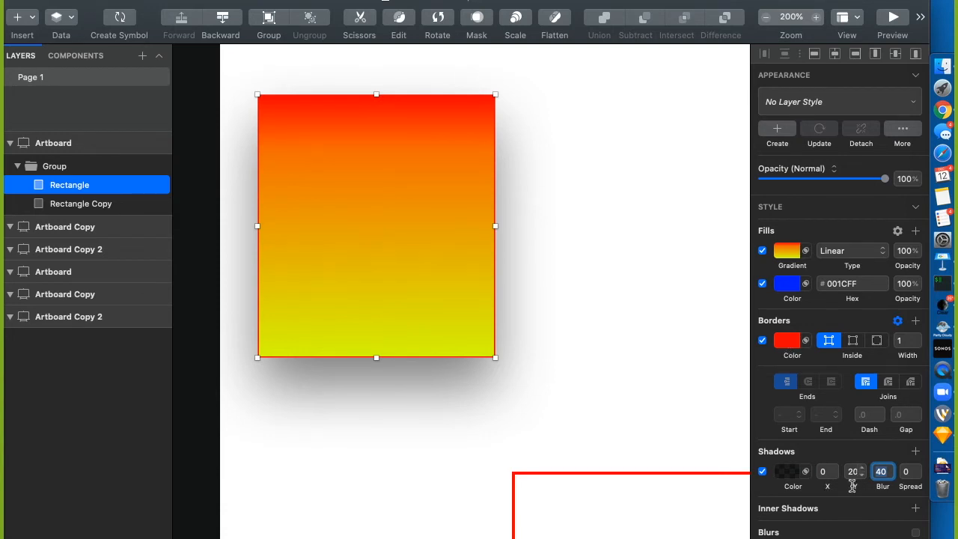
Enable Gaussian Blur on the grouped Rectangle and raise it to 46, then reselect the square
click(675, 372)
click(345, 245)
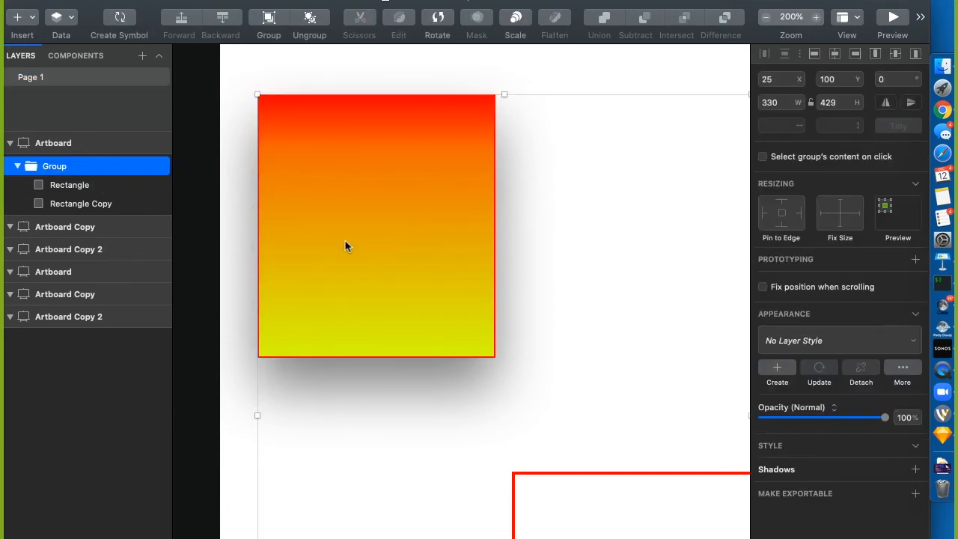
double_click(344, 245)
scroll(809, 496, down, 5)
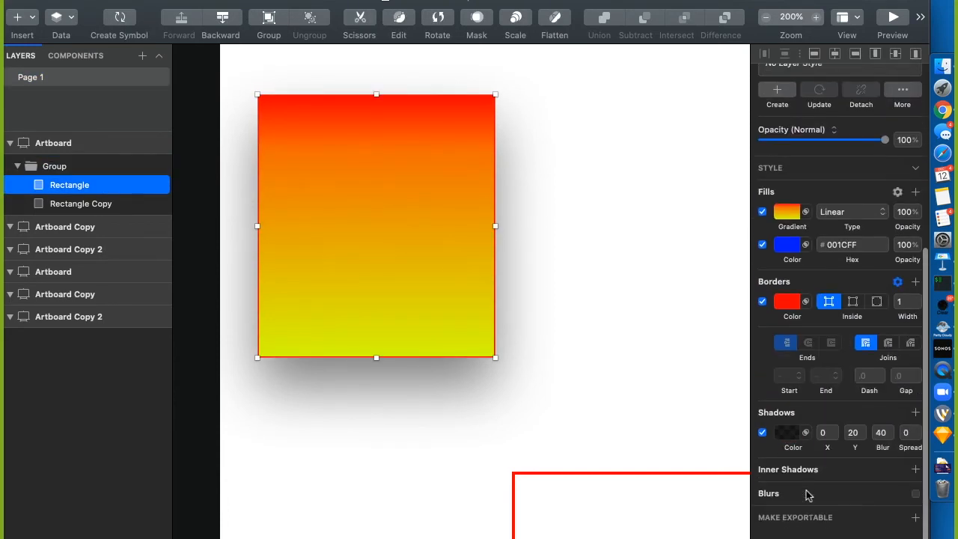
scroll(808, 496, up, 2)
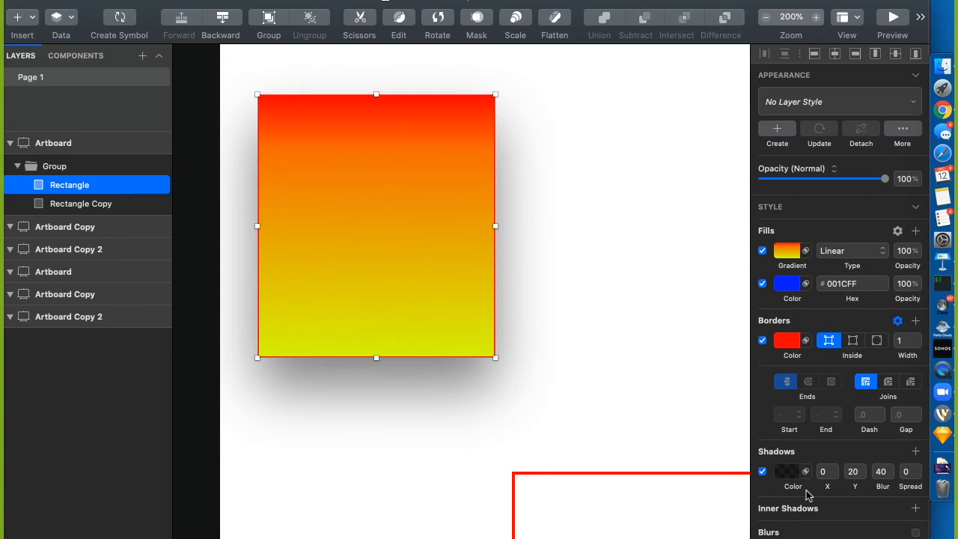
click(781, 532)
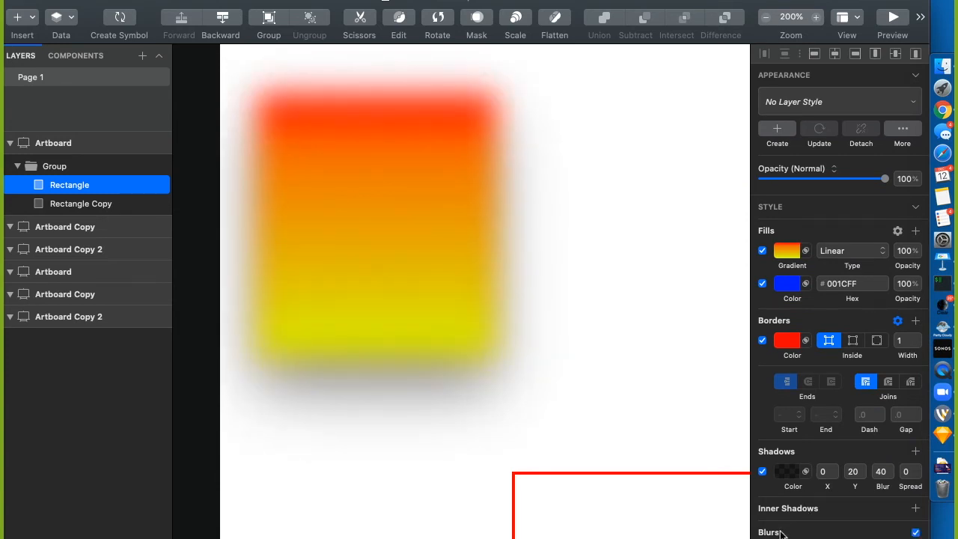
scroll(781, 532, down, 2)
drag(786, 530, 875, 529)
click(616, 429)
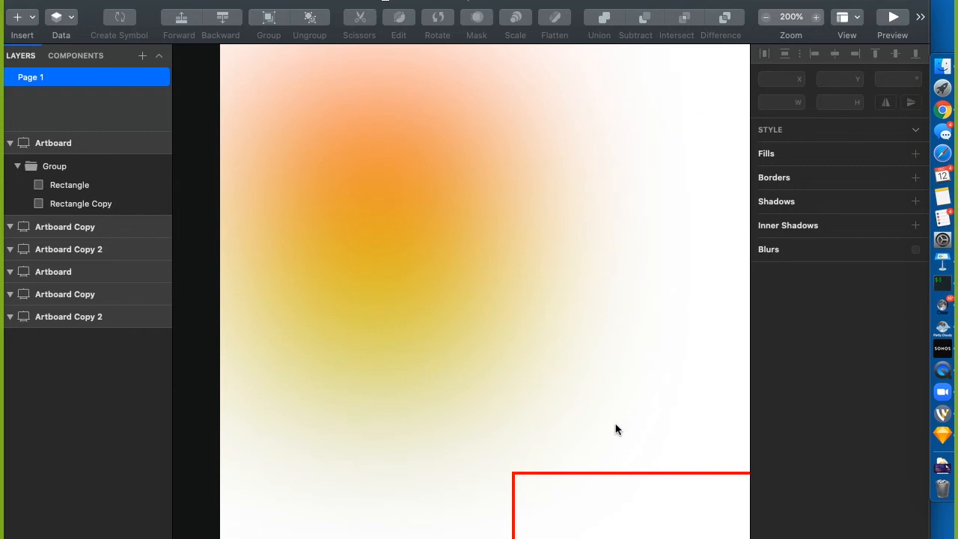
key(super+minus)
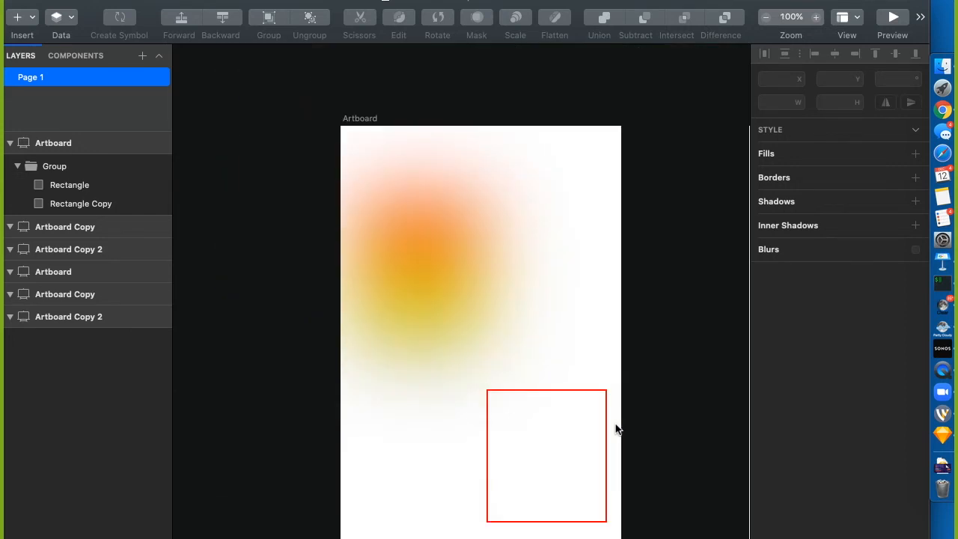
click(430, 280)
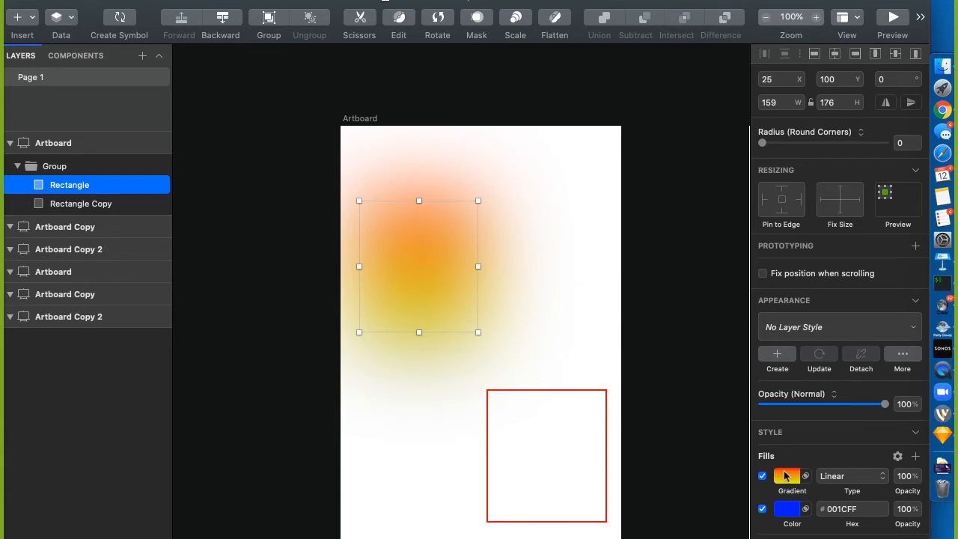
Lower the blur to about 35, then try Zoom Blur at weak and maximum strength
scroll(784, 475, down, 5)
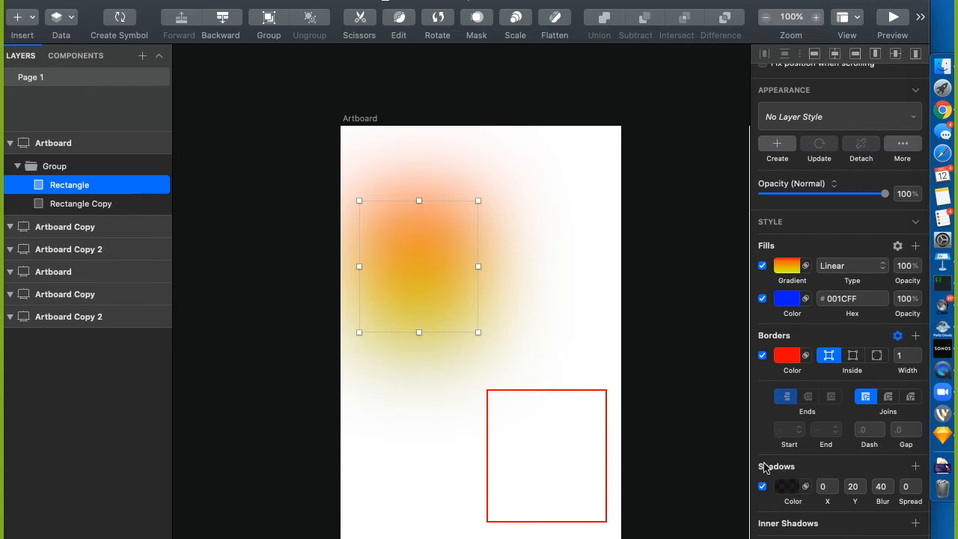
scroll(766, 521, down, 3)
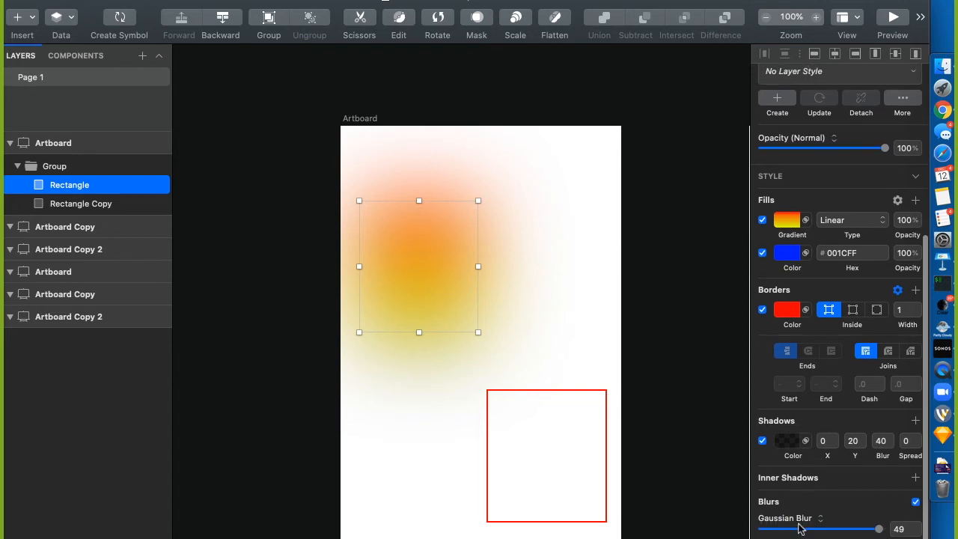
drag(879, 529, 846, 530)
click(789, 518)
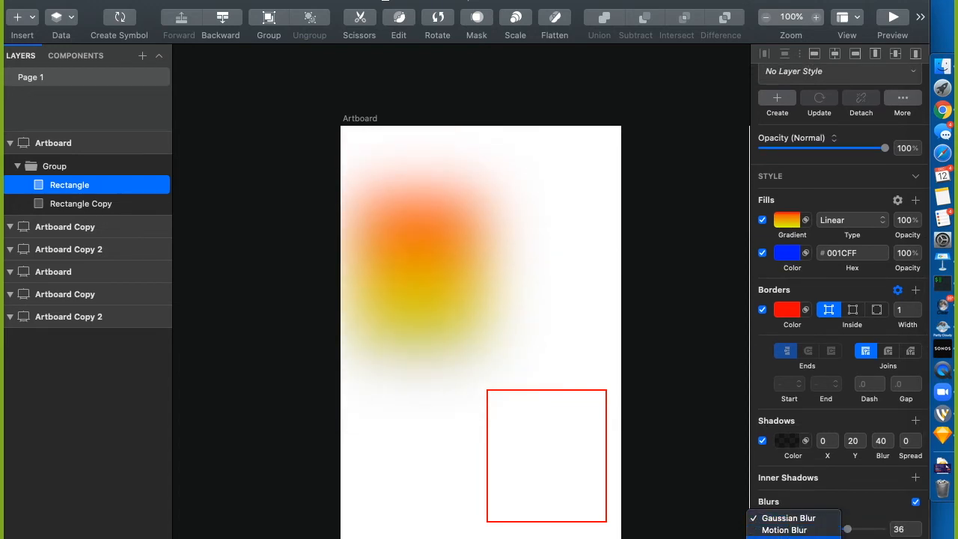
click(787, 538)
drag(846, 529, 811, 530)
drag(857, 530, 894, 529)
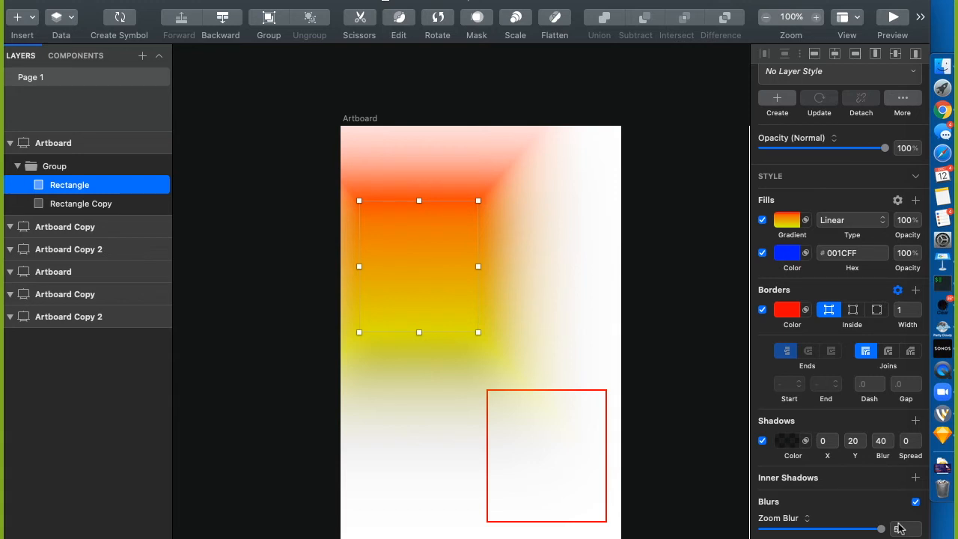
Switch back to Gaussian Blur and drag its amount down to 0
scroll(809, 507, down, 2)
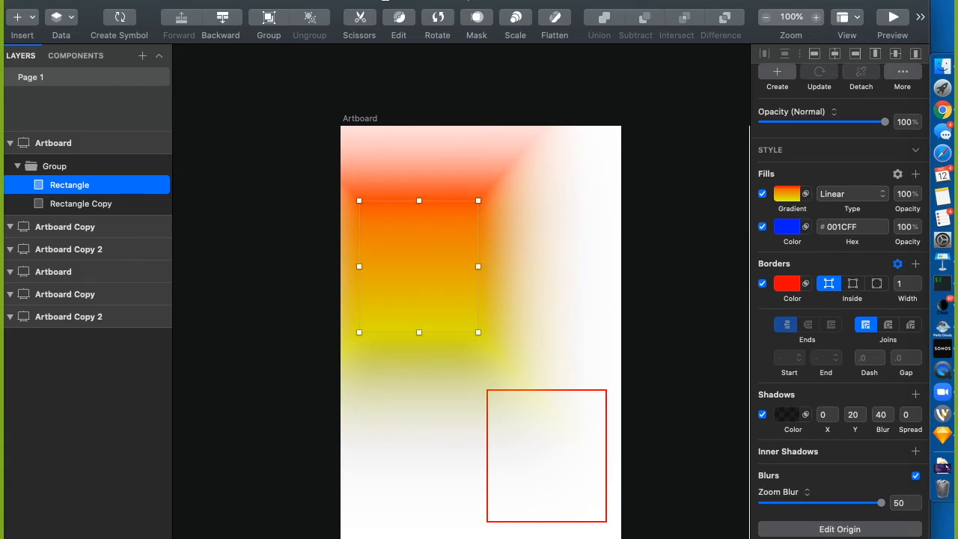
click(780, 491)
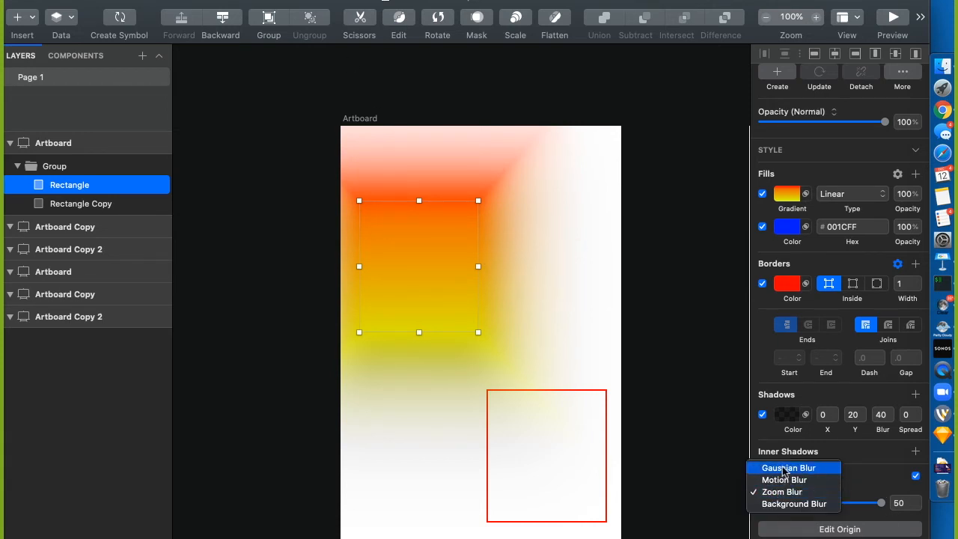
click(784, 468)
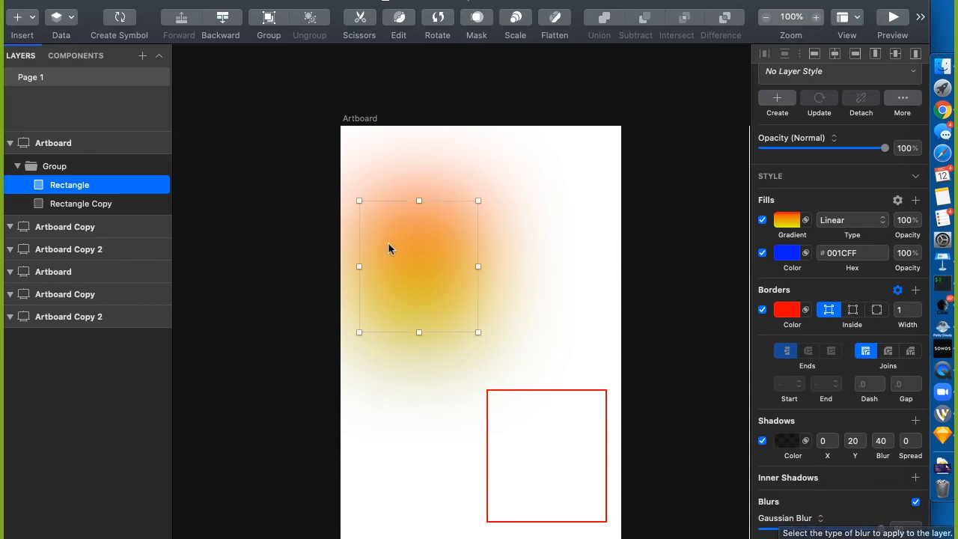
drag(881, 530, 734, 530)
scroll(810, 479, down, 2)
scroll(810, 480, up, 2)
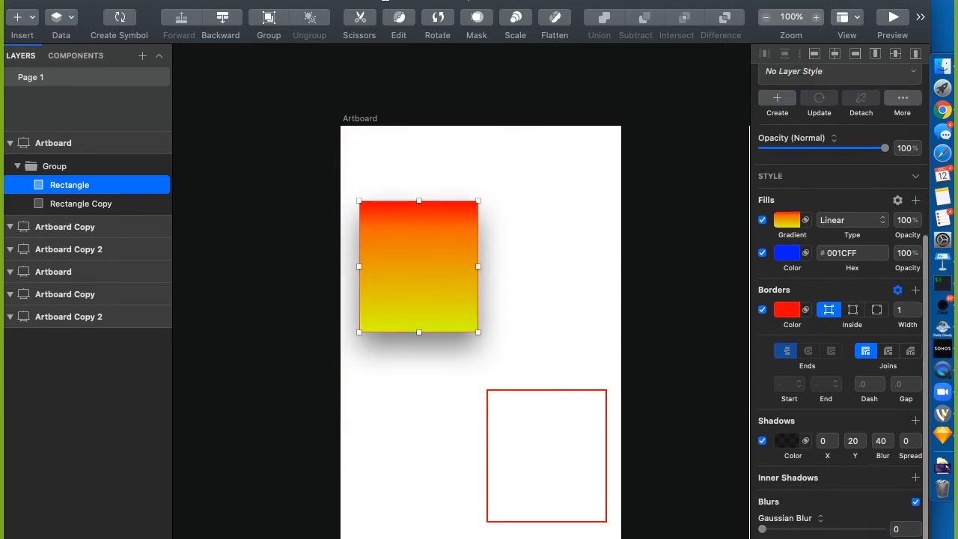
Make the rectangle exportable, giving it a default 1x PNG export preset
click(915, 538)
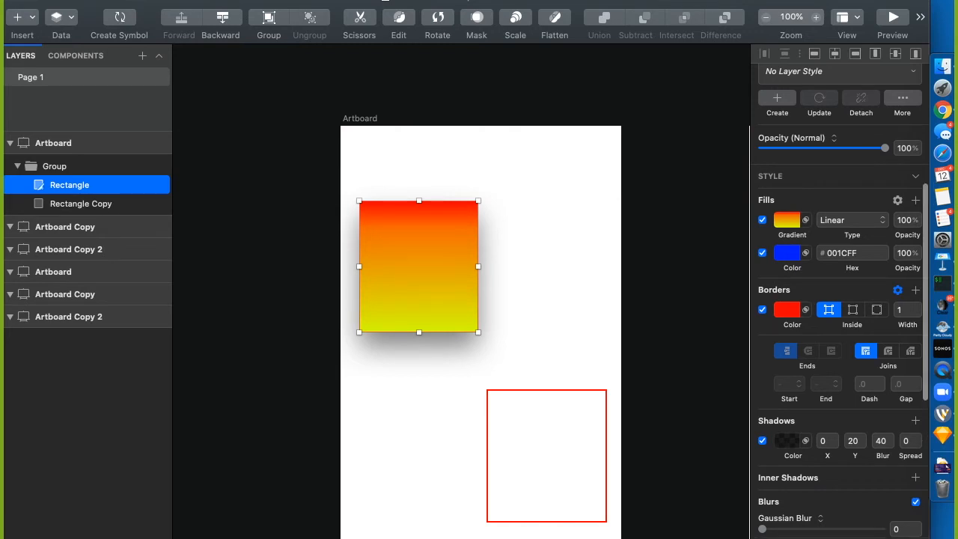
scroll(765, 494, down, 5)
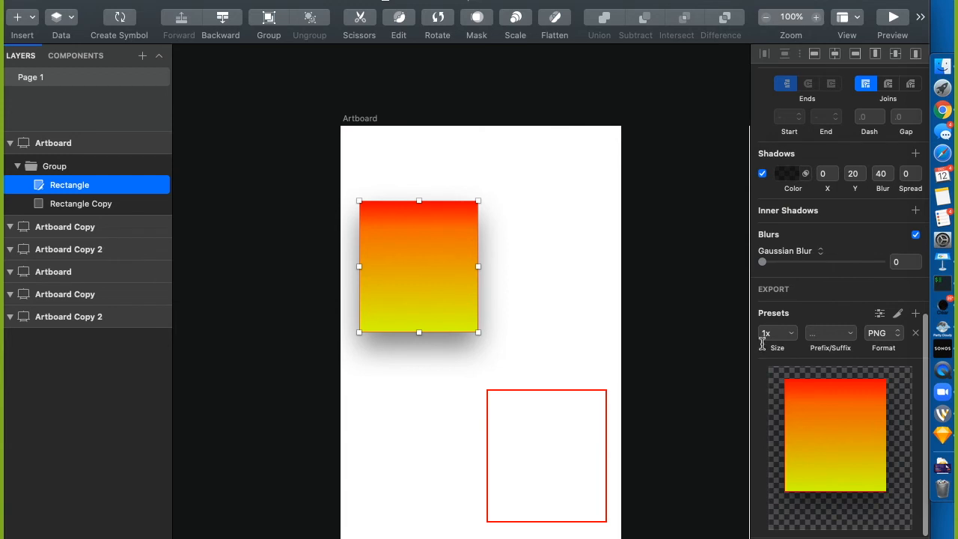
click(781, 340)
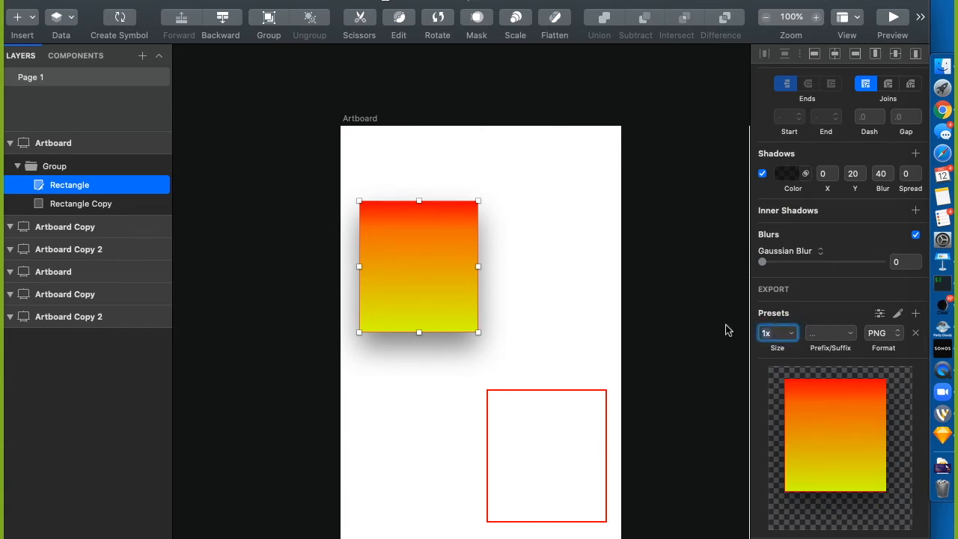
scroll(819, 265, up, 10)
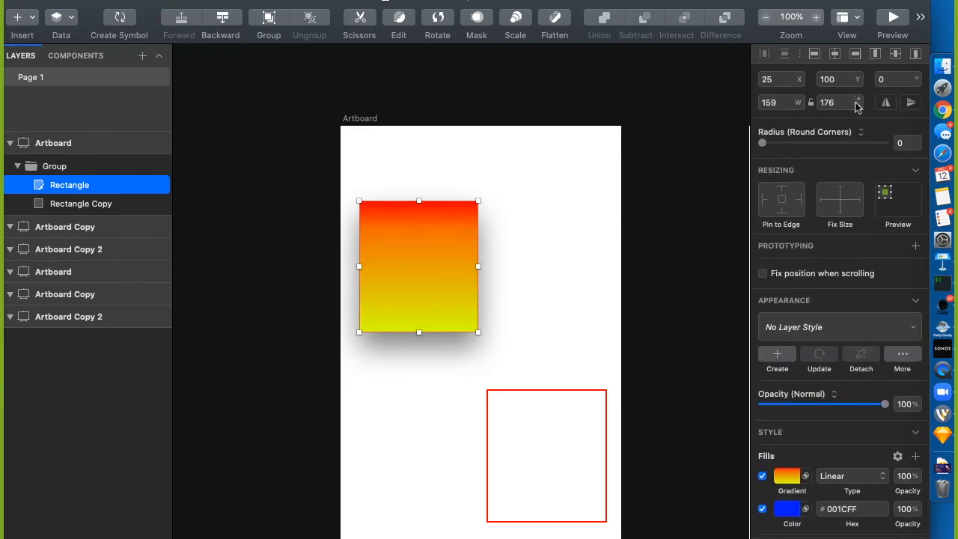
Enter 150 × 150 for the rectangle, then experiment with resizing from its corner handle
drag(778, 107, 706, 99)
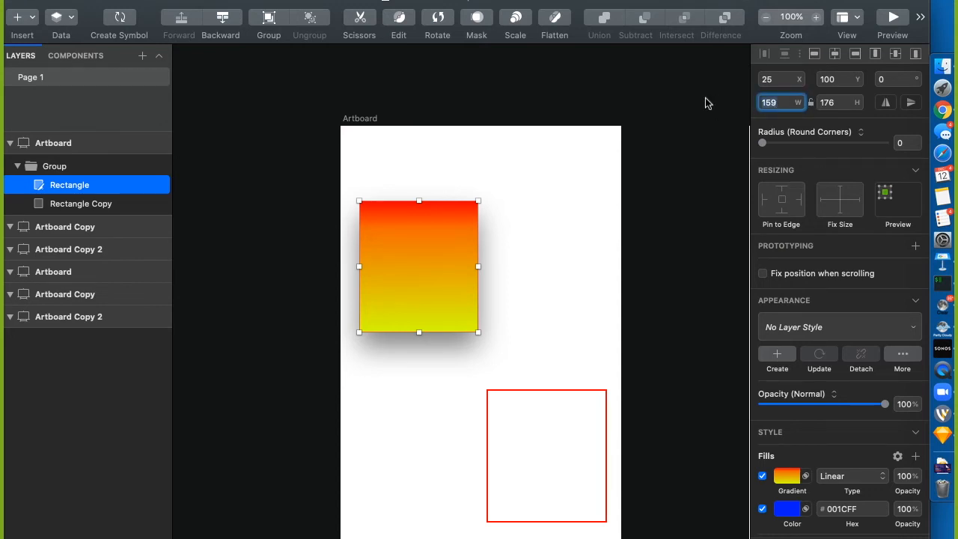
text(150)
key(Tab)
text(150)
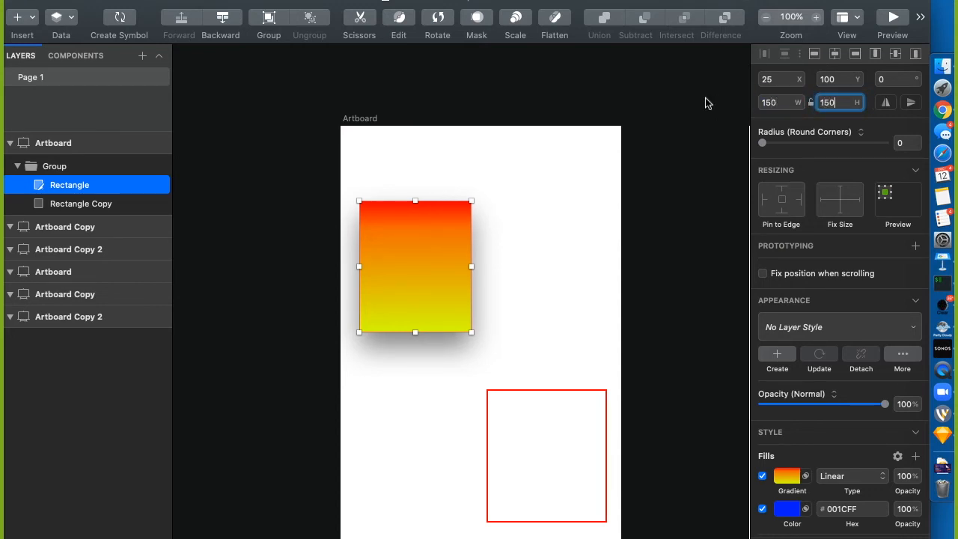
key(Return)
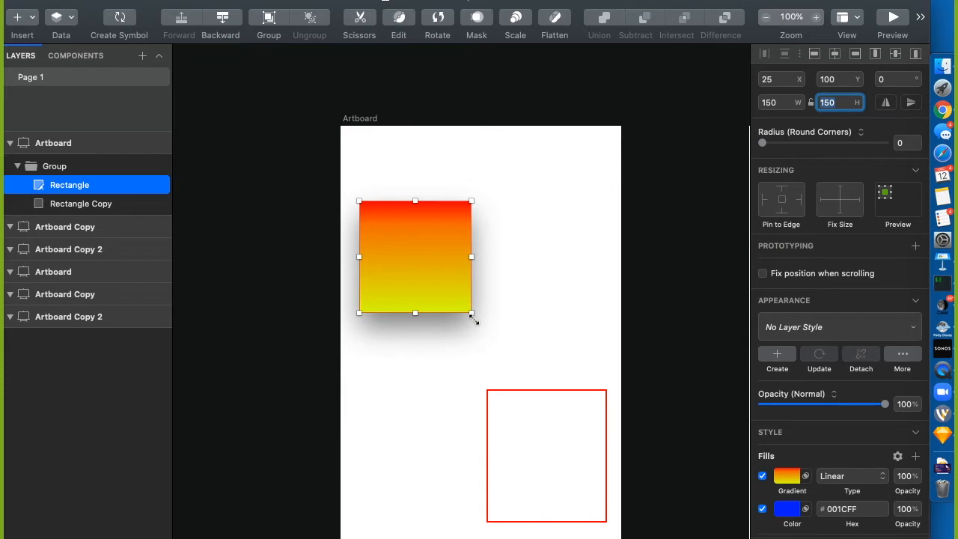
drag(471, 315, 456, 298)
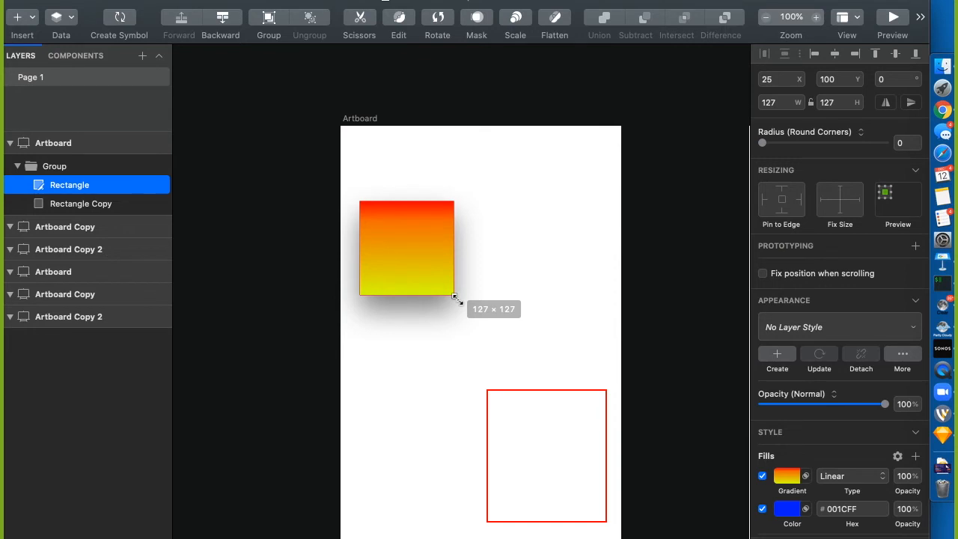
drag(455, 298, 456, 297)
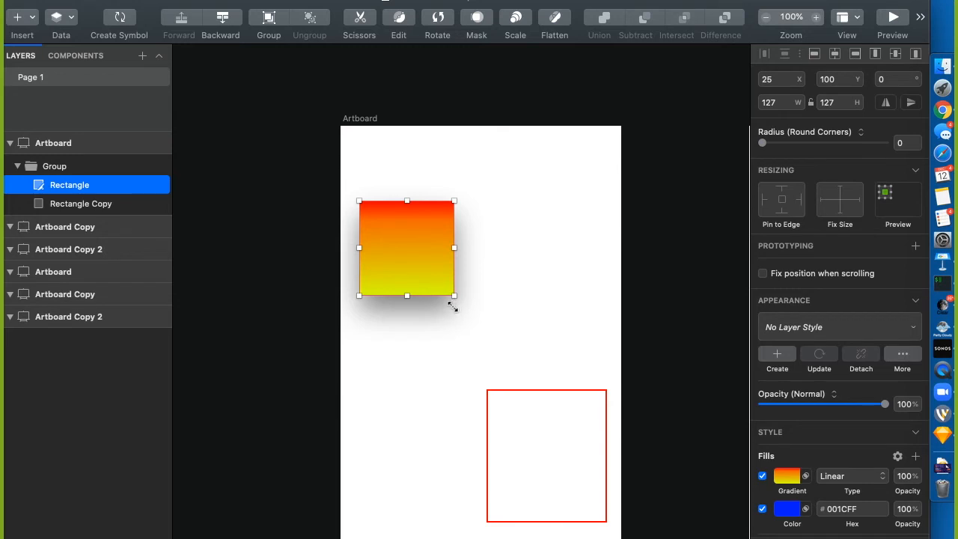
drag(452, 307, 414, 307)
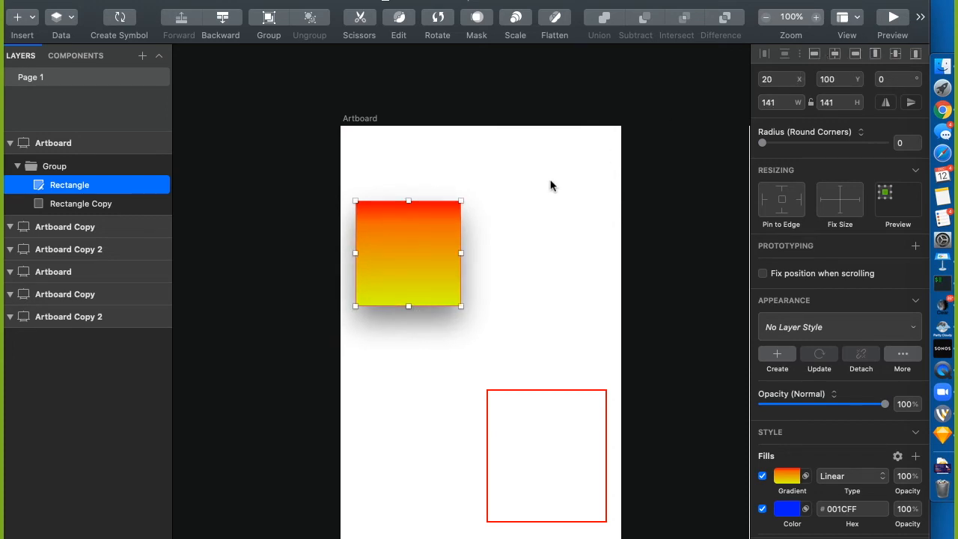
Re-enter width 150 and height 150 to restore an exact 150 × 150 square
click(775, 105)
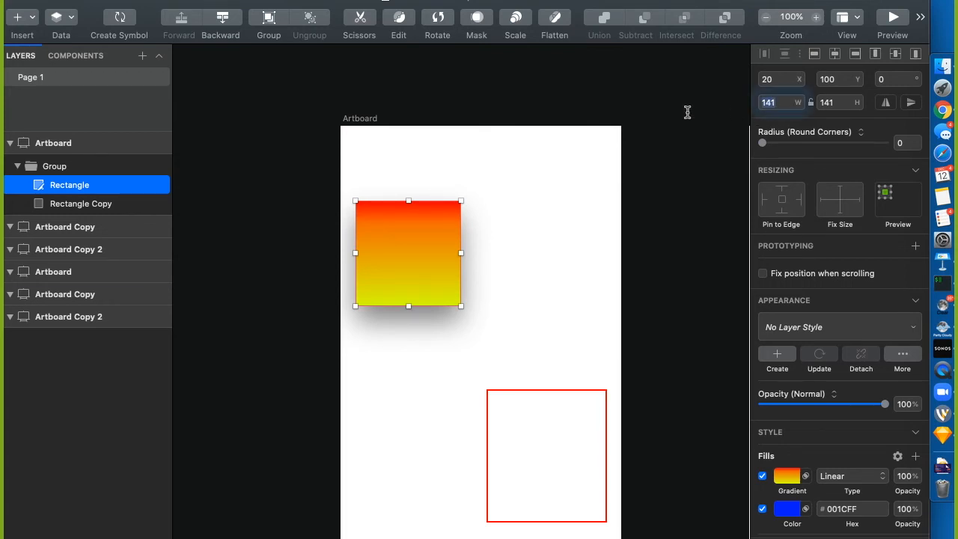
text(150)
key(Tab)
text(150)
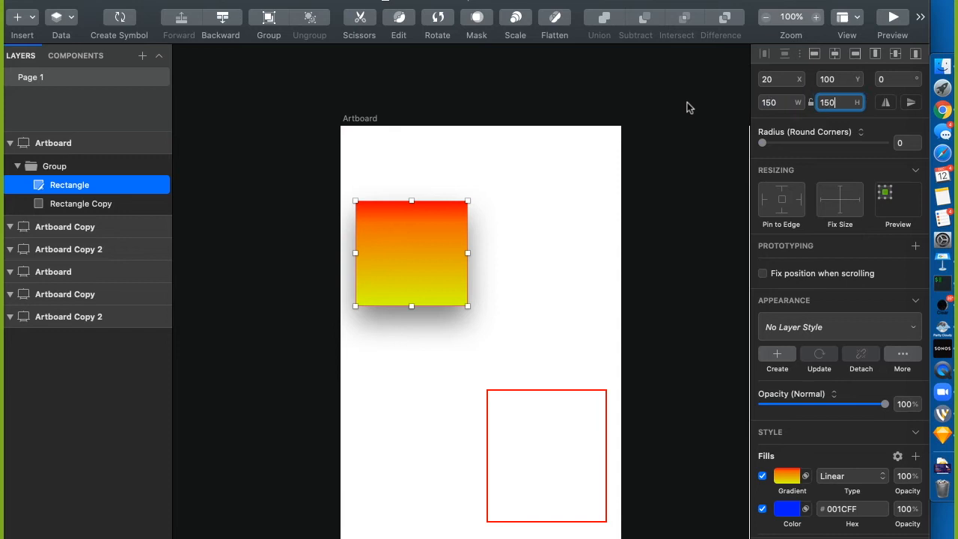
key(Return)
scroll(826, 447, down, 10)
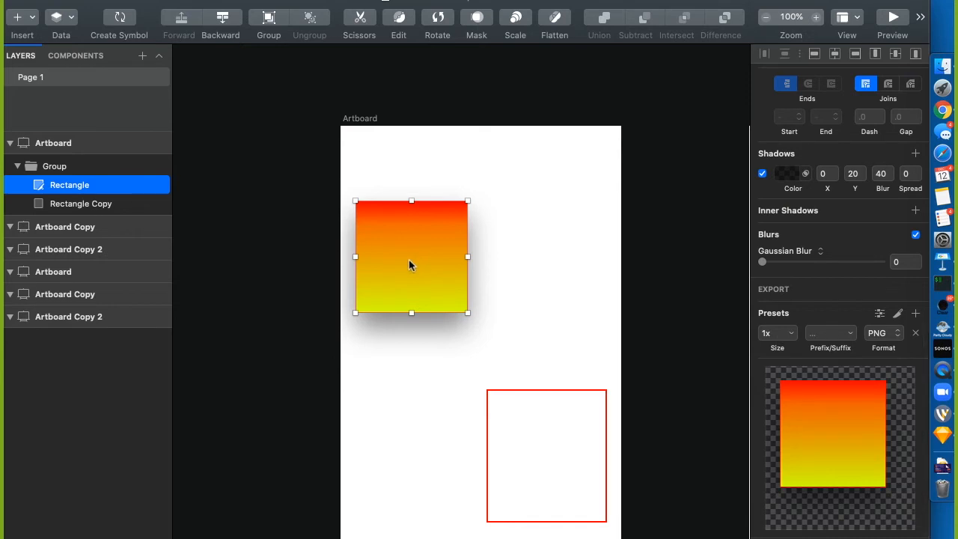
click(774, 333)
text(2x)
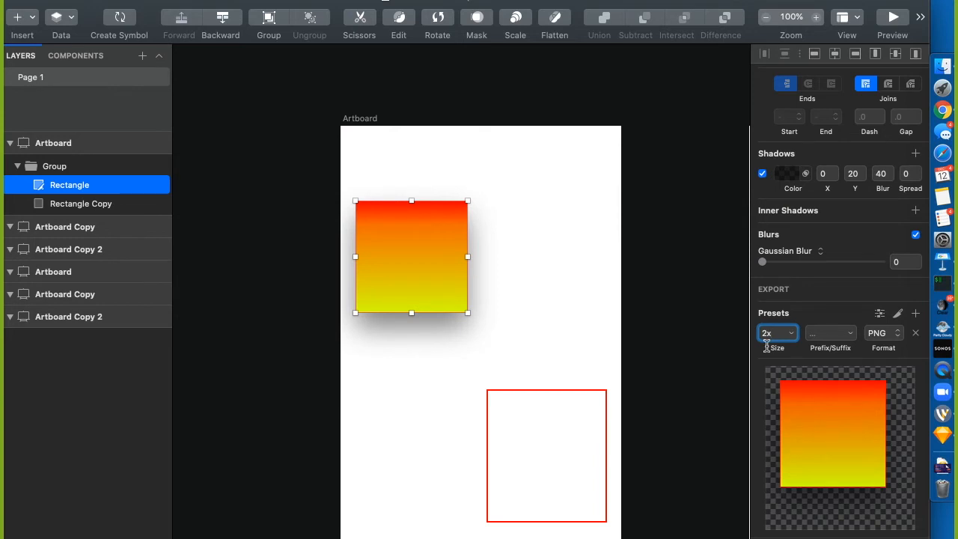
double_click(767, 343)
click(852, 334)
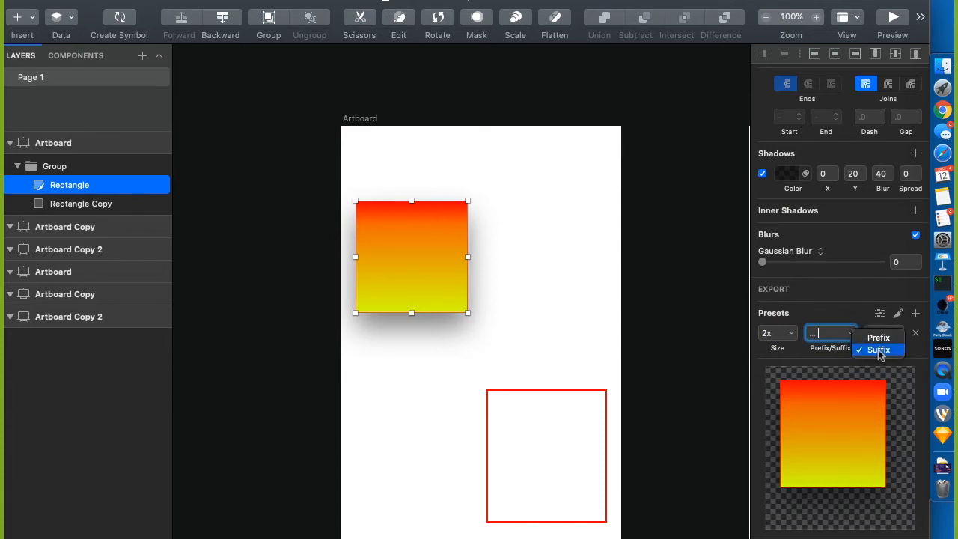
click(830, 339)
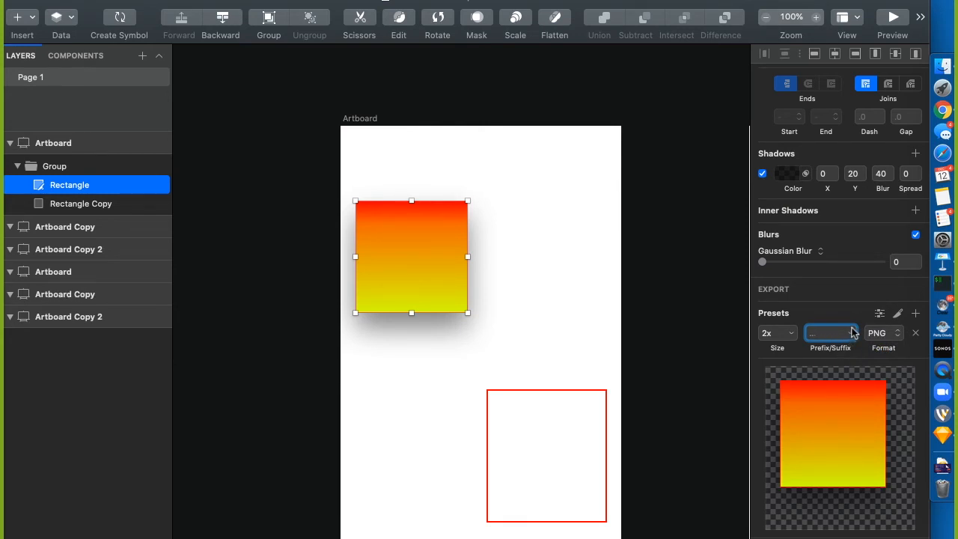
click(854, 335)
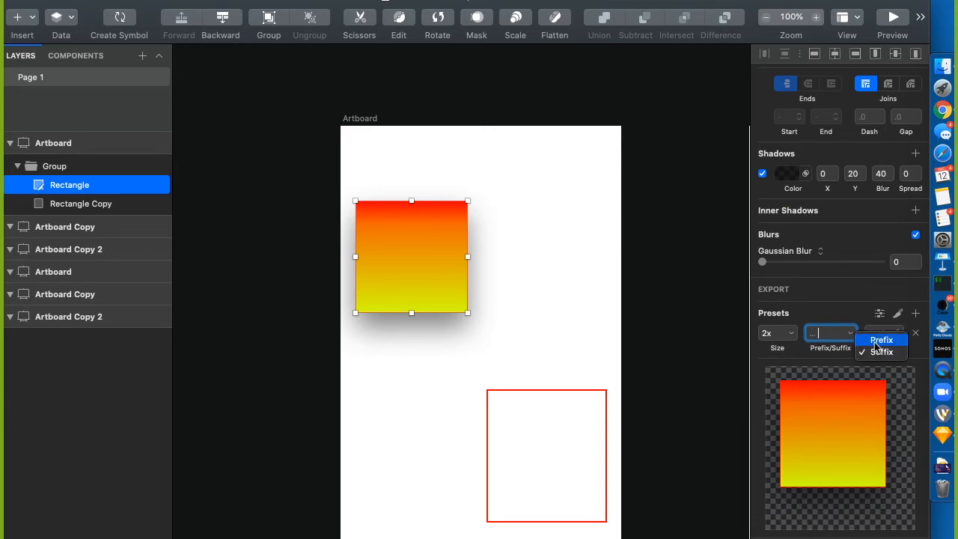
click(834, 334)
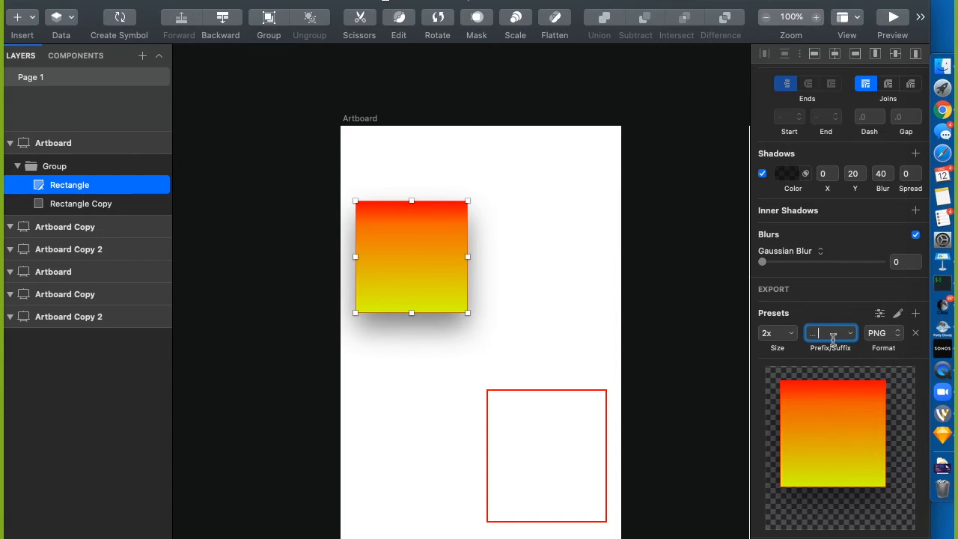
text(@2x)
click(882, 334)
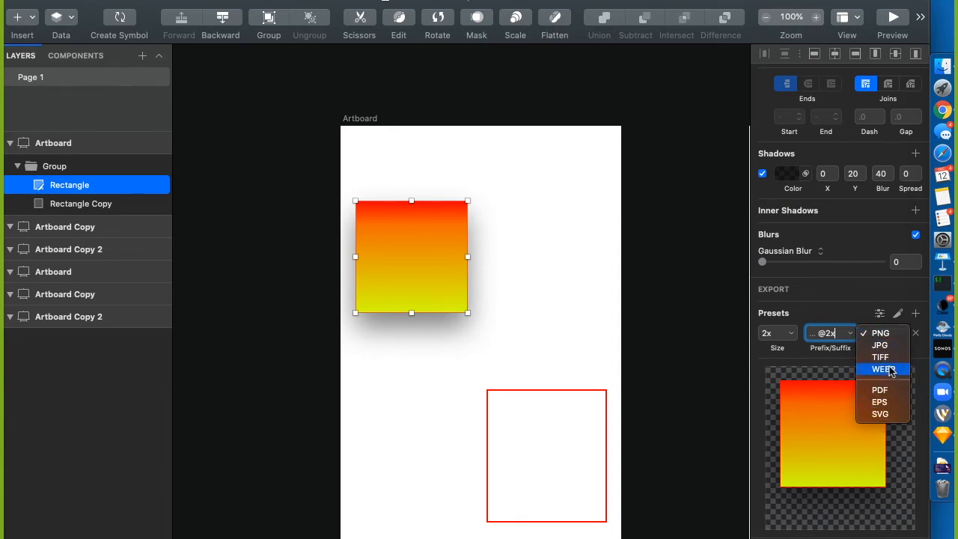
click(831, 308)
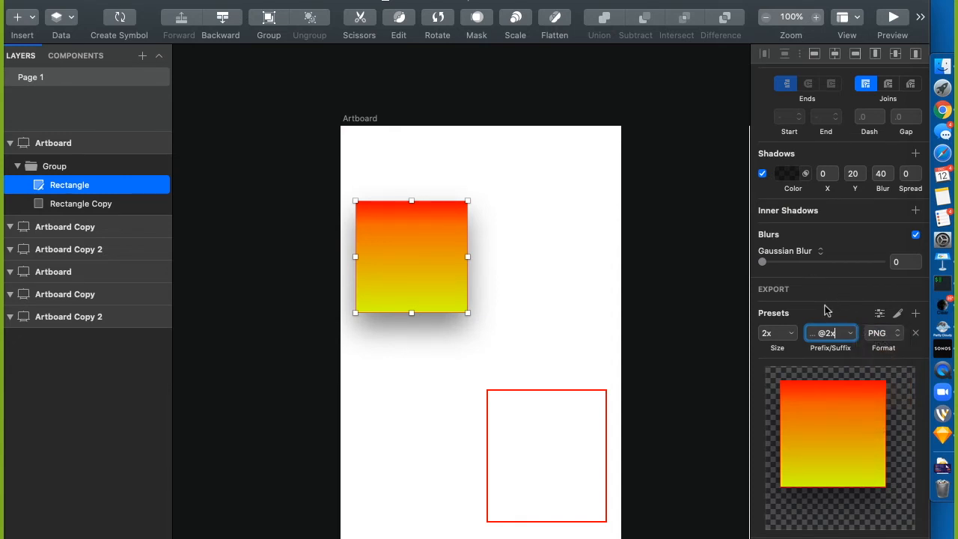
click(917, 314)
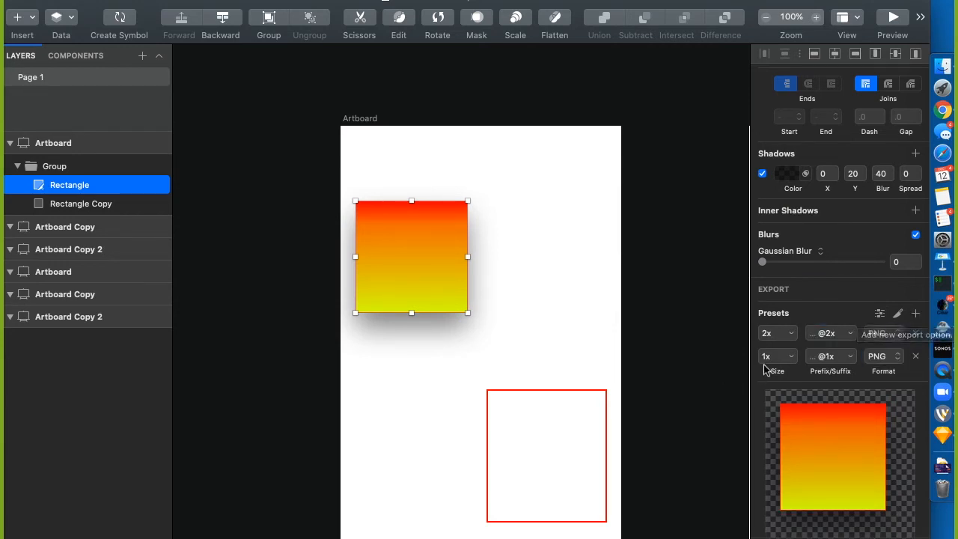
click(838, 357)
key(BackSpace)
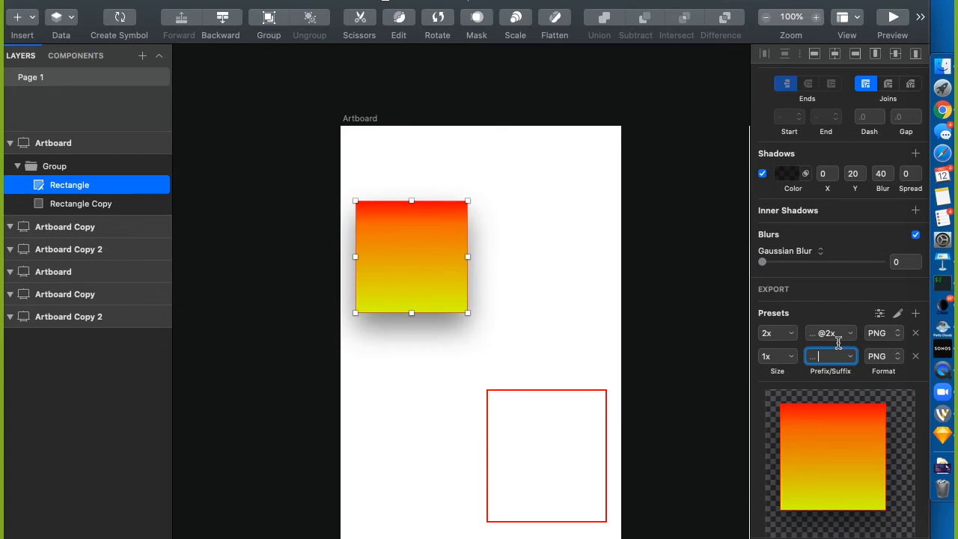
Rename the Rectangle layer to 'fire-storm' and reselect it to view its Export settings
double_click(67, 193)
text(fire-storm)
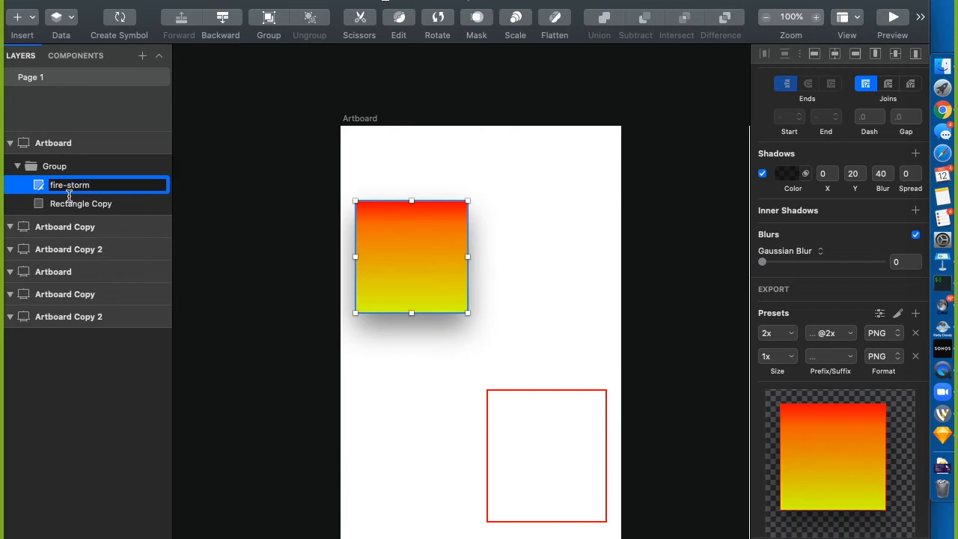
click(214, 121)
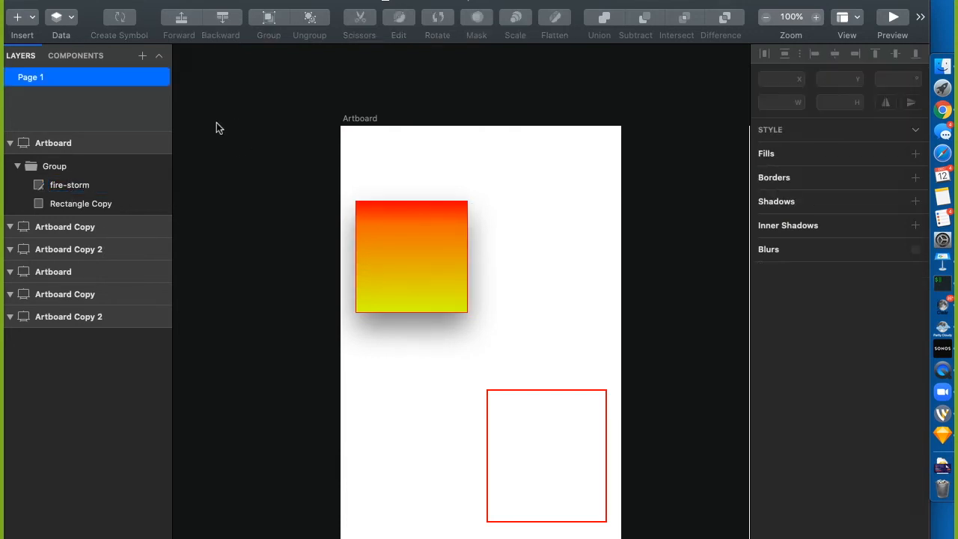
click(74, 184)
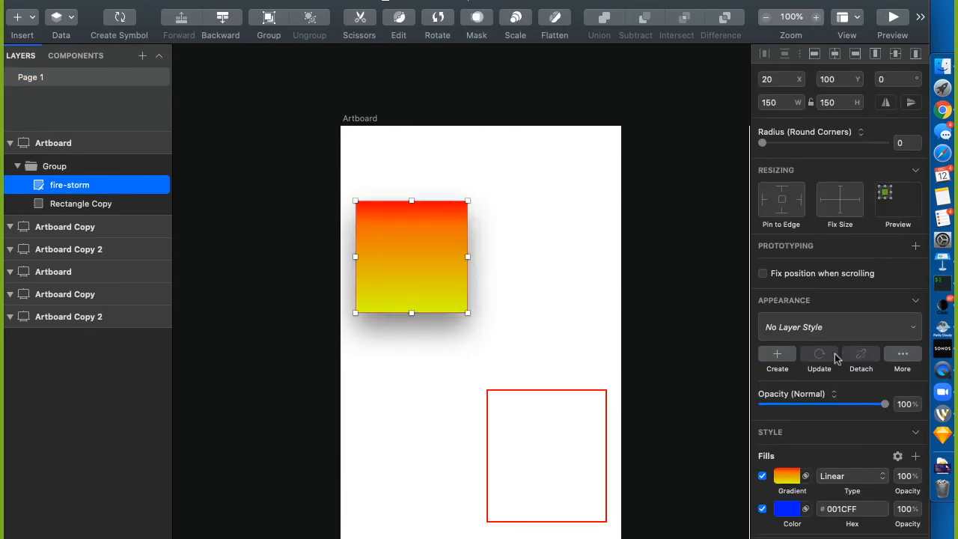
scroll(852, 494, down, 5)
scroll(852, 498, down, 6)
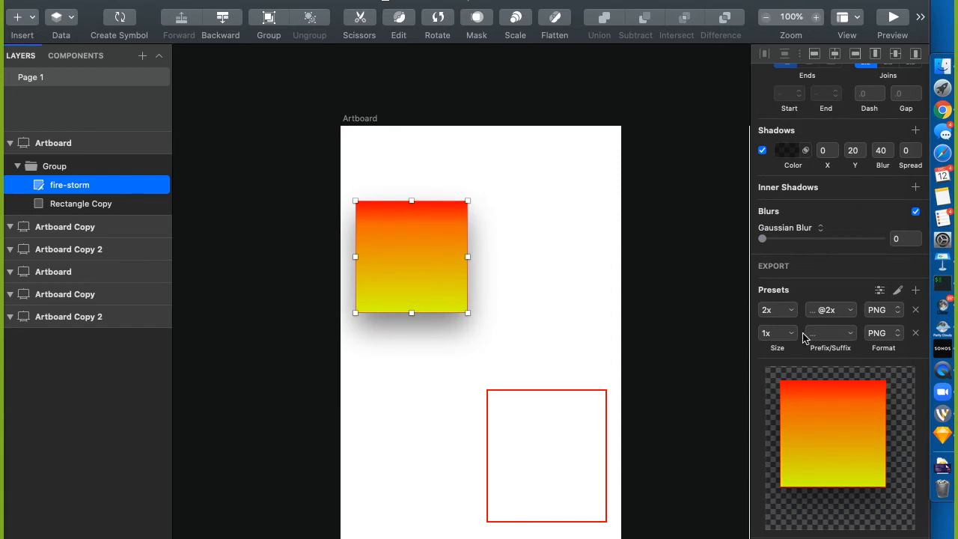
click(918, 289)
click(900, 358)
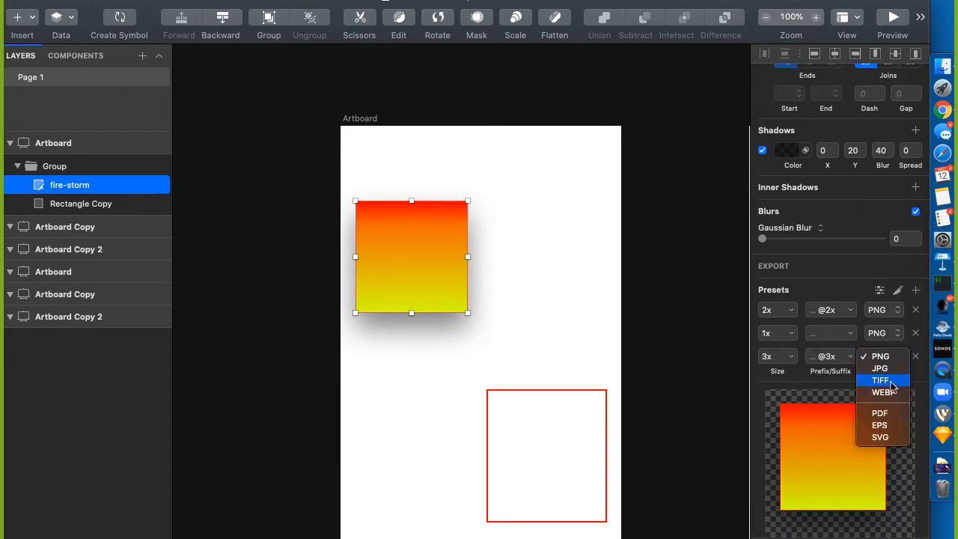
click(880, 368)
click(833, 358)
key(BackSpace)
drag(769, 358, 693, 355)
key(BackSpace)
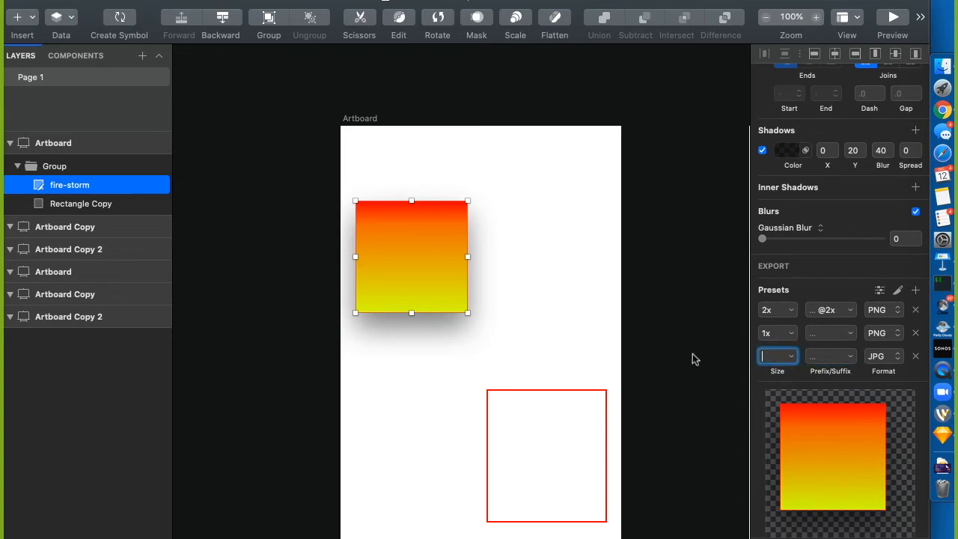
text(1x)
key(super+space)
text(m)
key(Escape)
text(image)
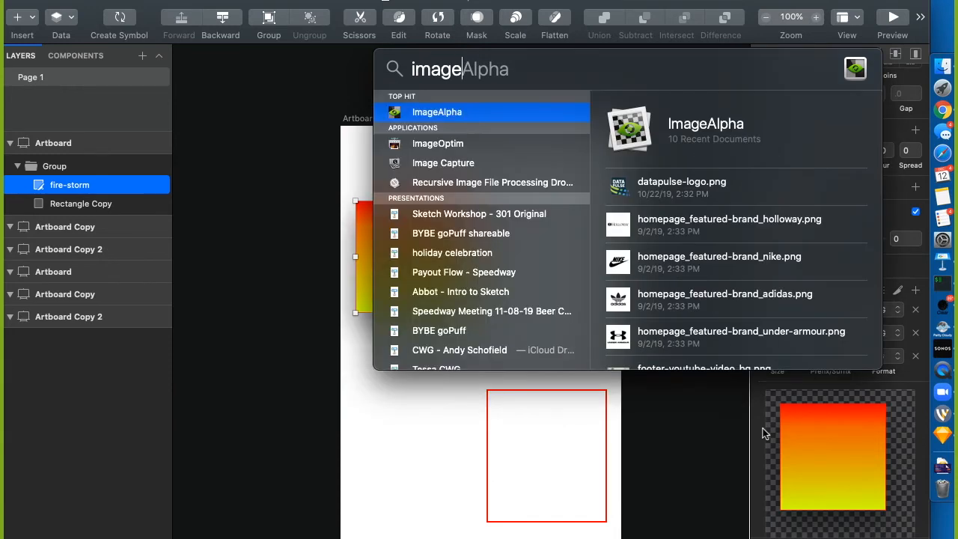
key(Down)
key(Up)
key(Down)
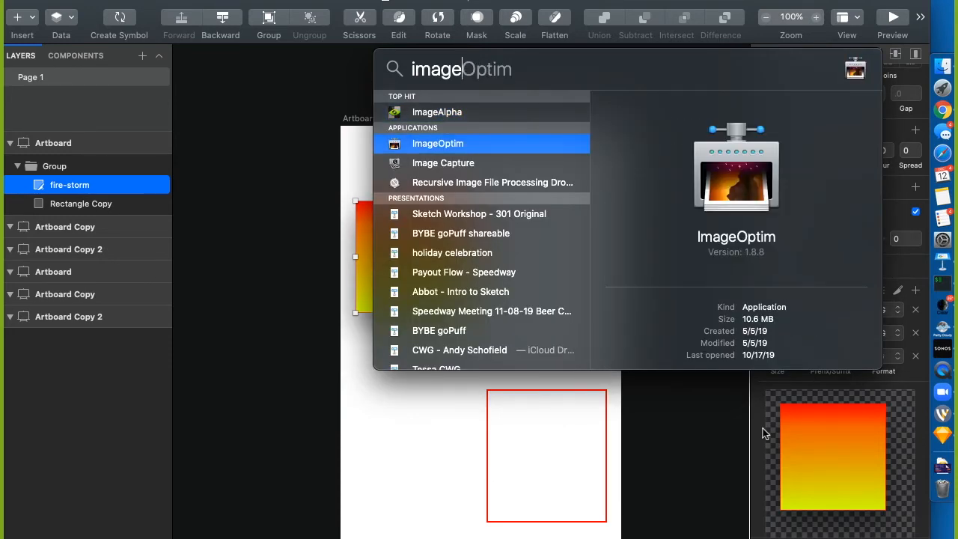
key(Up)
key(Down)
key(Up)
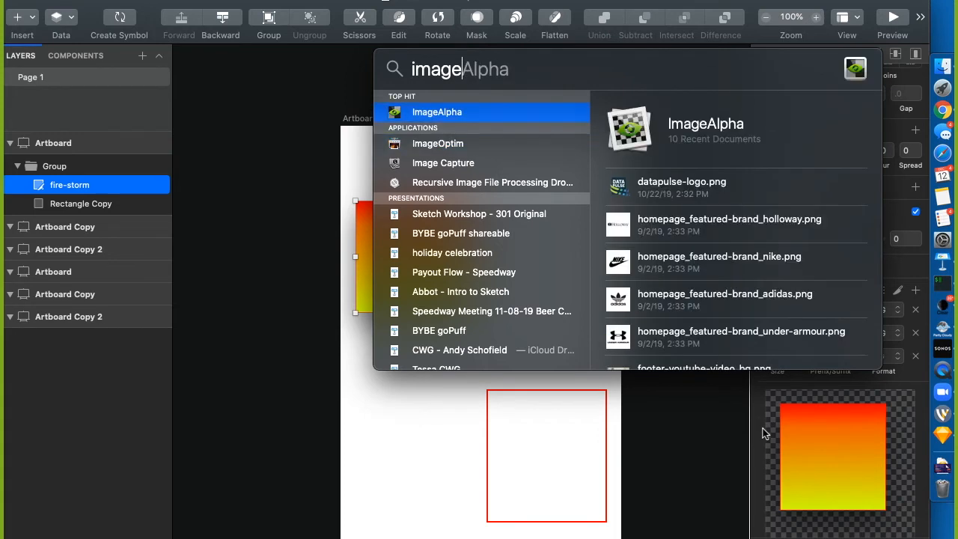
key(Escape)
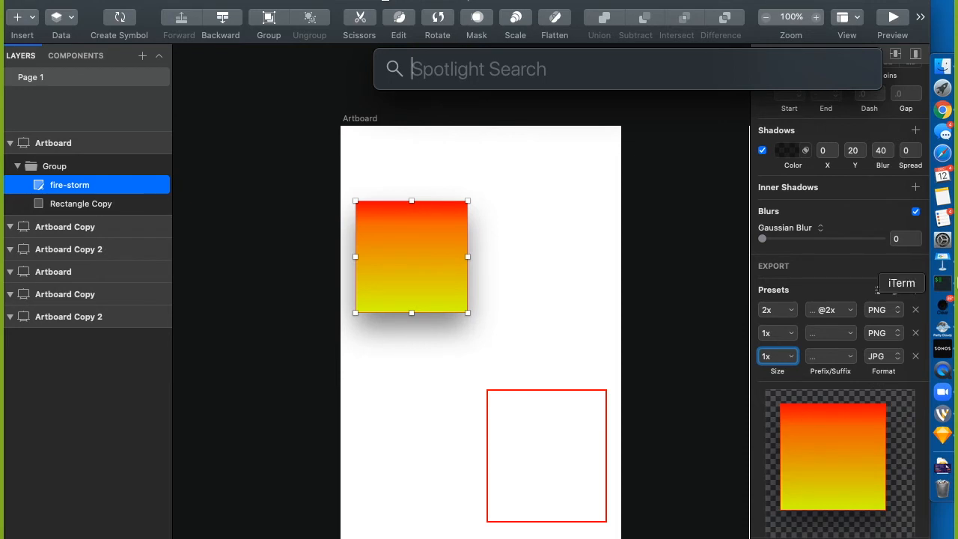
click(700, 239)
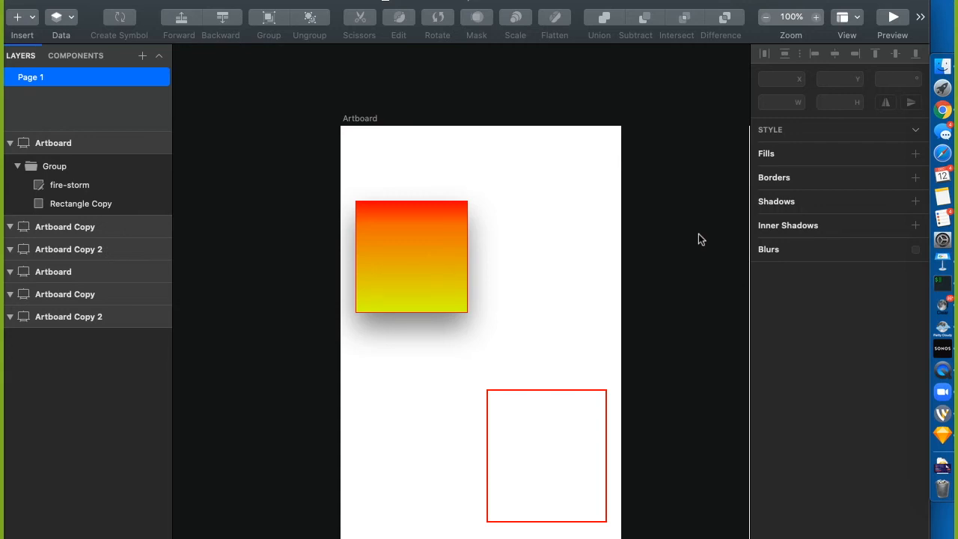
click(404, 240)
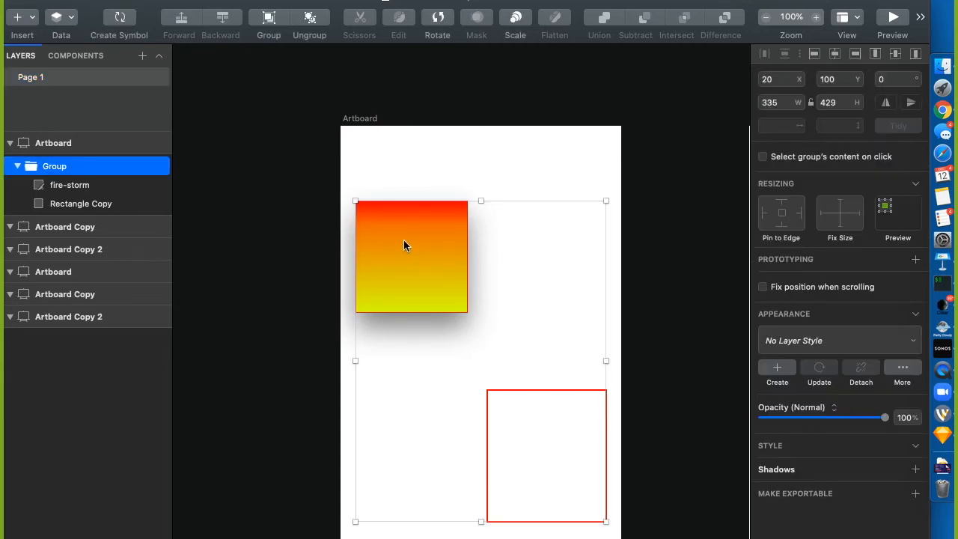
double_click(404, 239)
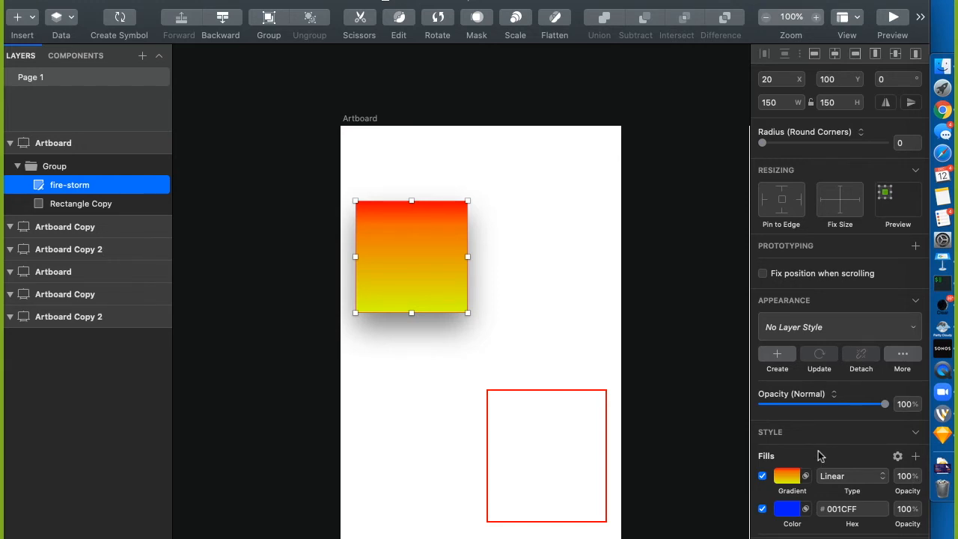
scroll(819, 455, down, 3)
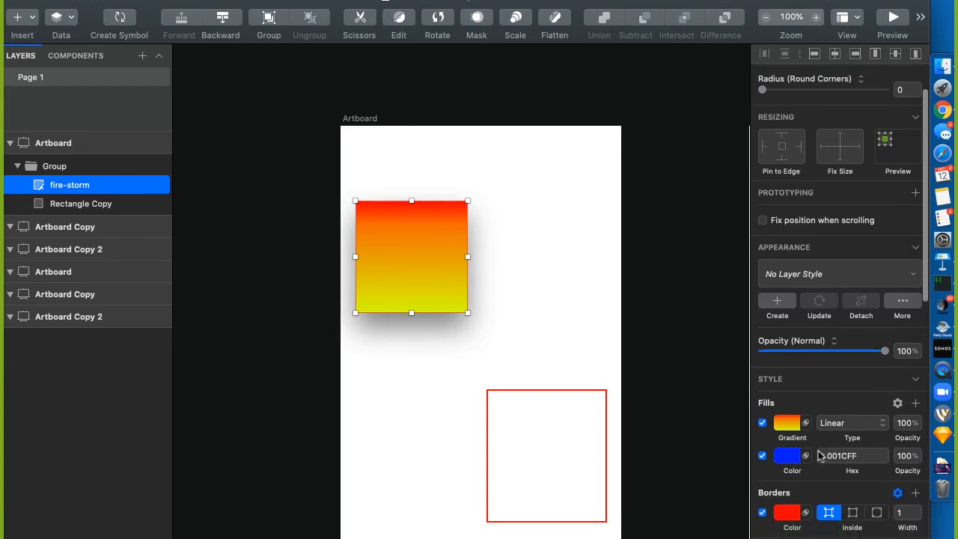
scroll(820, 455, down, 2)
scroll(820, 455, down, 1)
scroll(820, 455, down, 1)
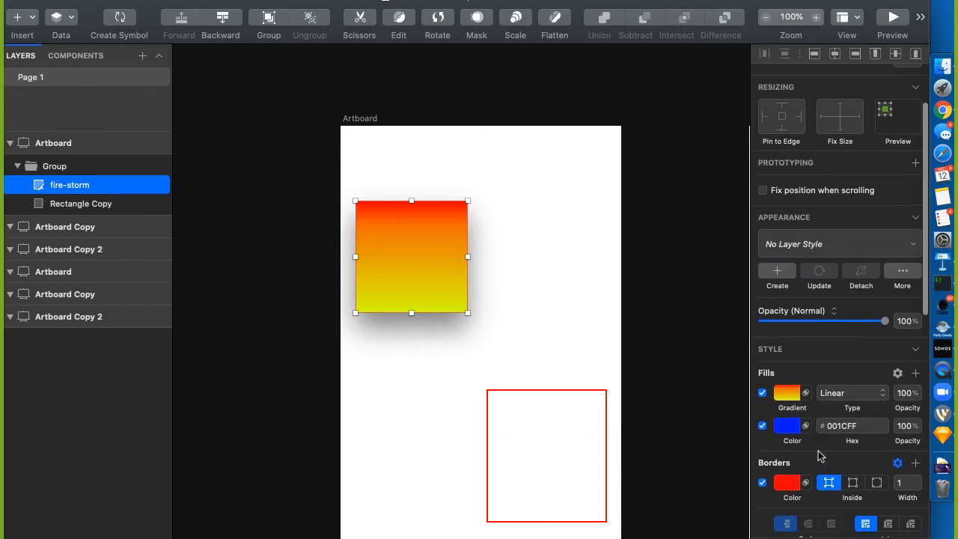
scroll(820, 456, down, 3)
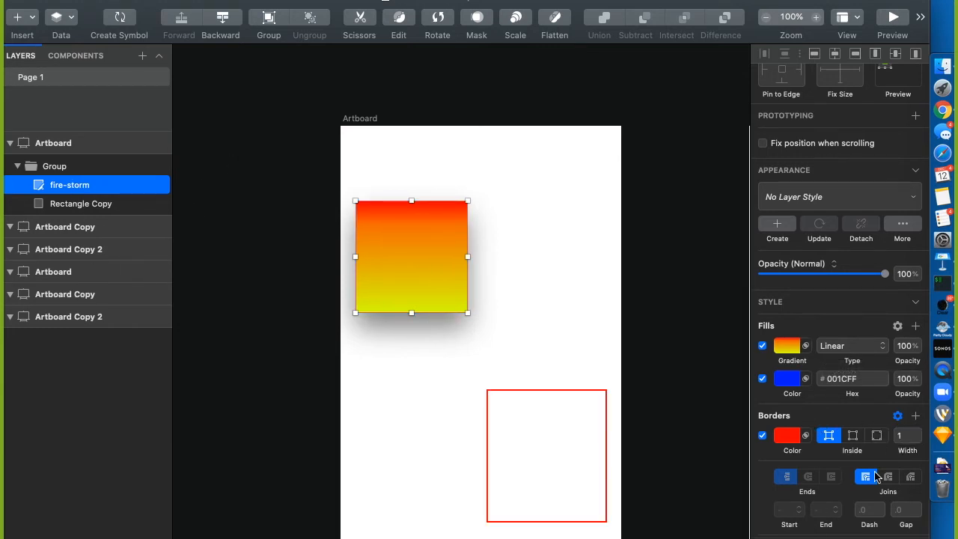
scroll(877, 477, down, 10)
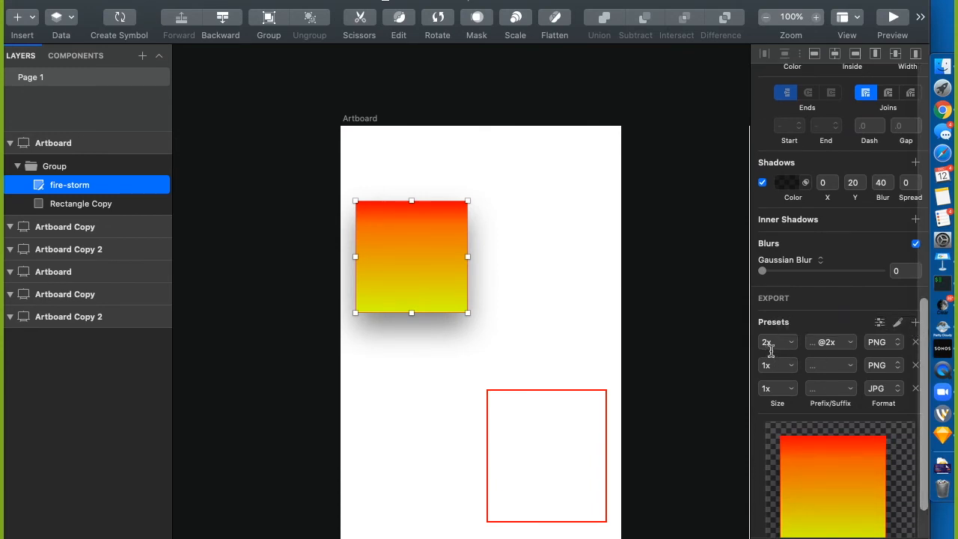
Add a fourth export preset with size 500w and suffix -500w, then deselect
click(915, 323)
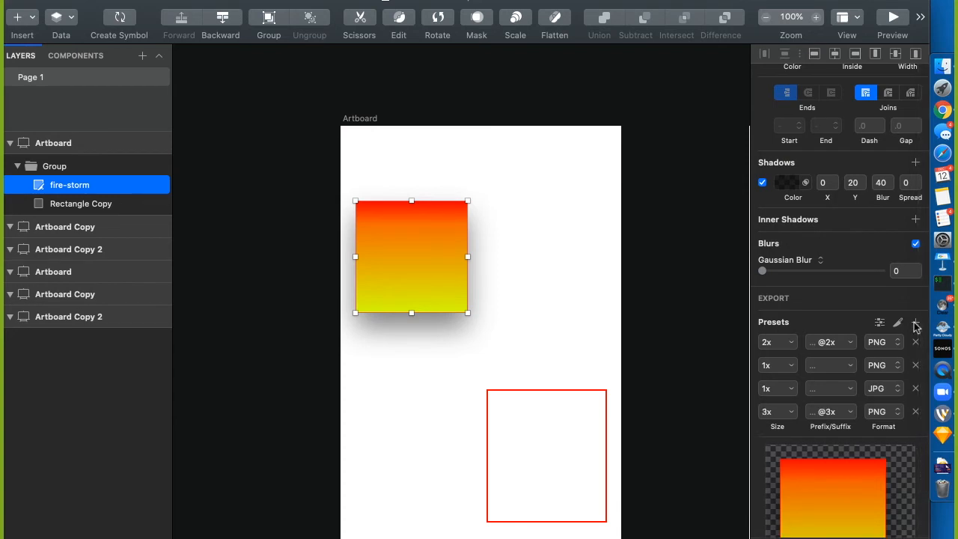
click(774, 418)
text(5)
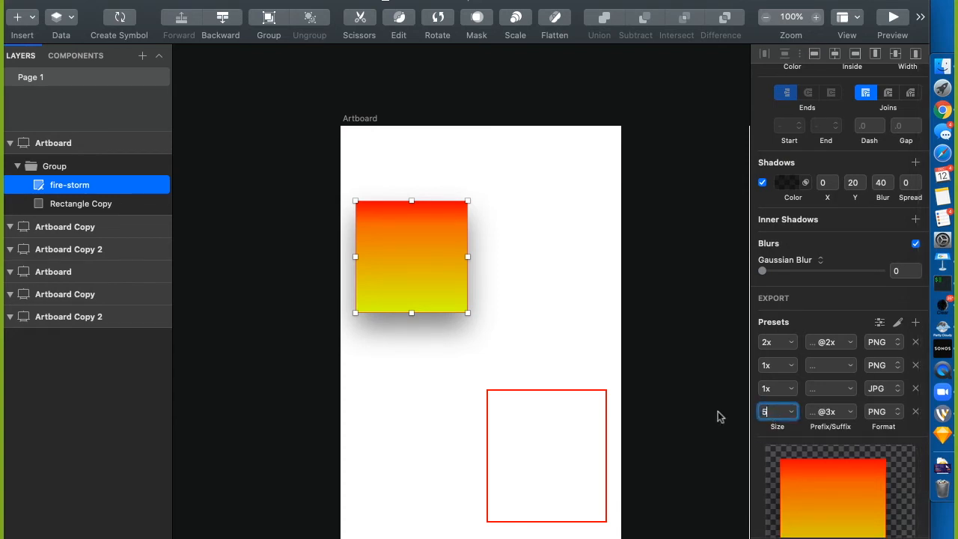
text(00w)
click(836, 420)
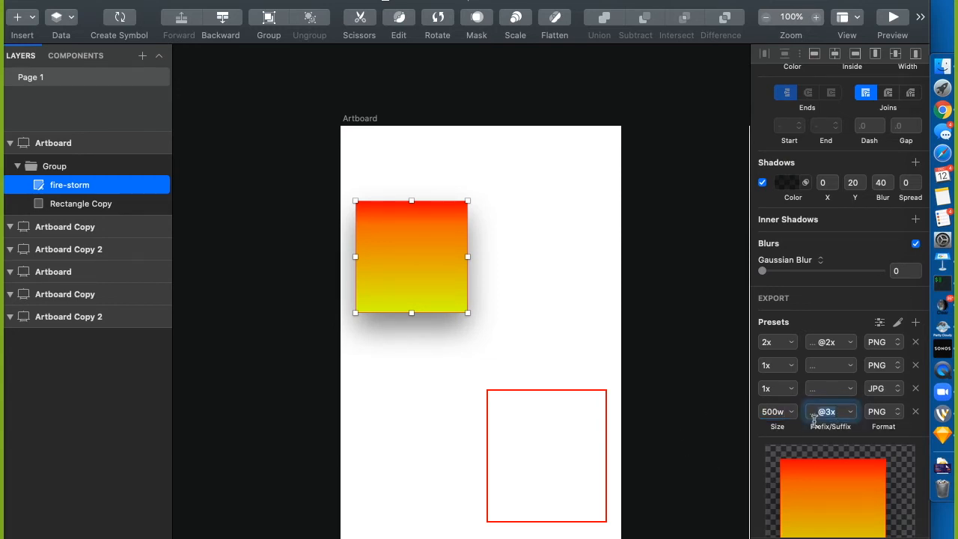
text(-500)
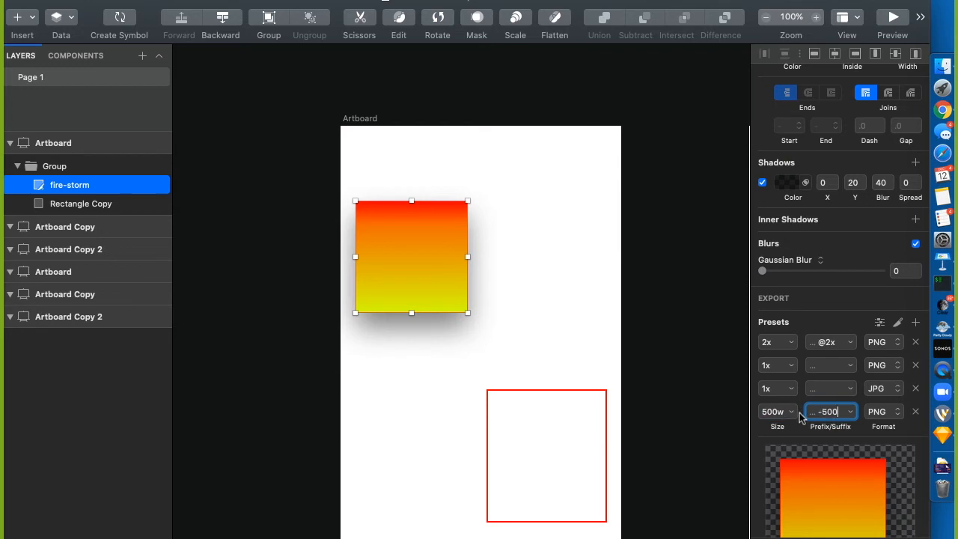
text(w)
click(691, 367)
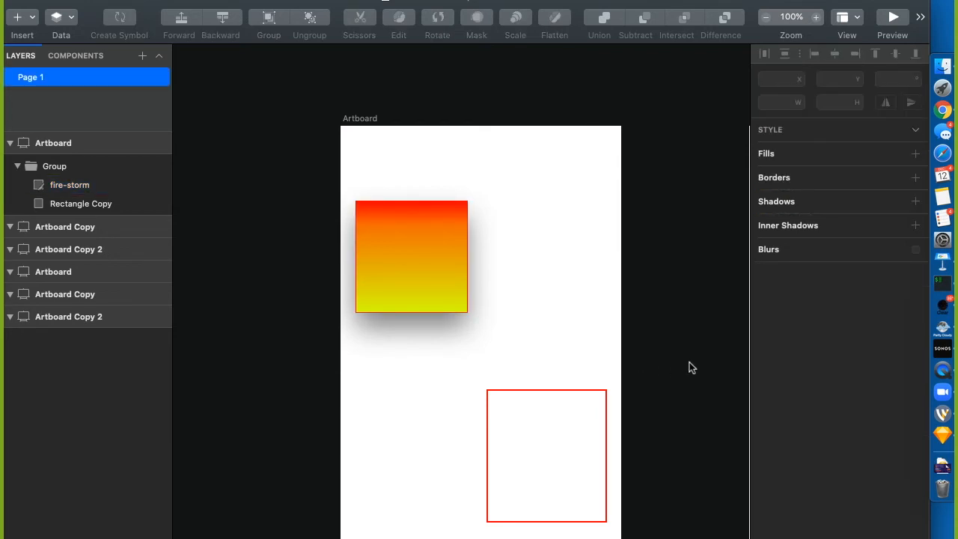
click(400, 259)
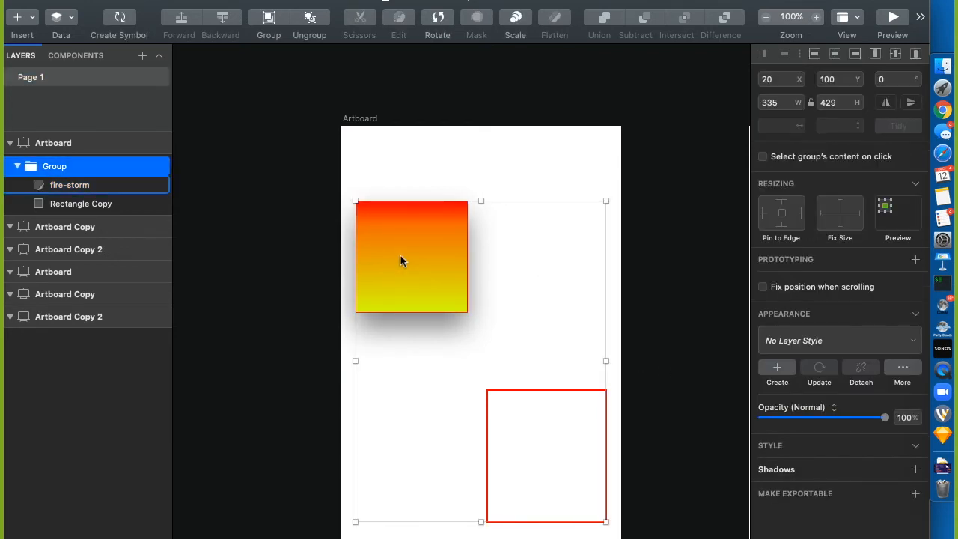
click(400, 259)
click(55, 169)
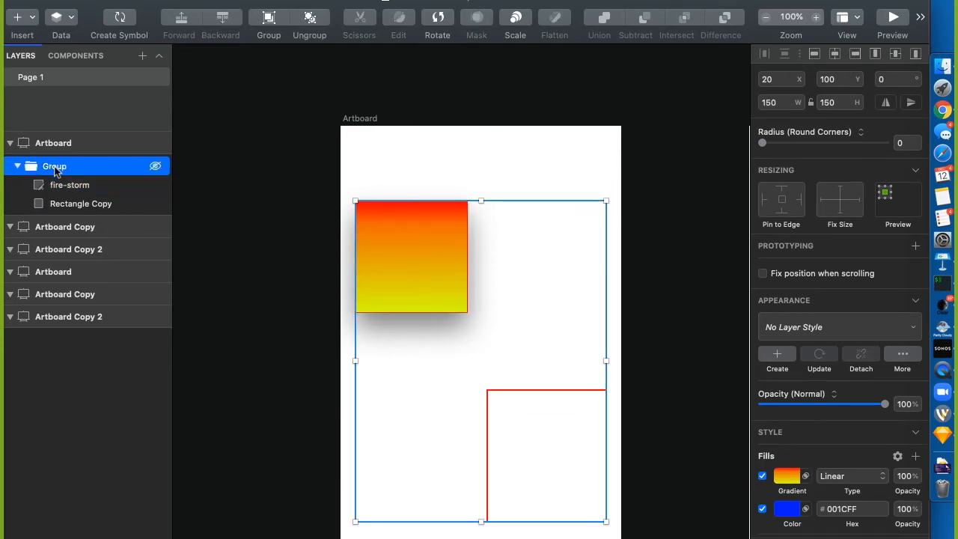
click(47, 144)
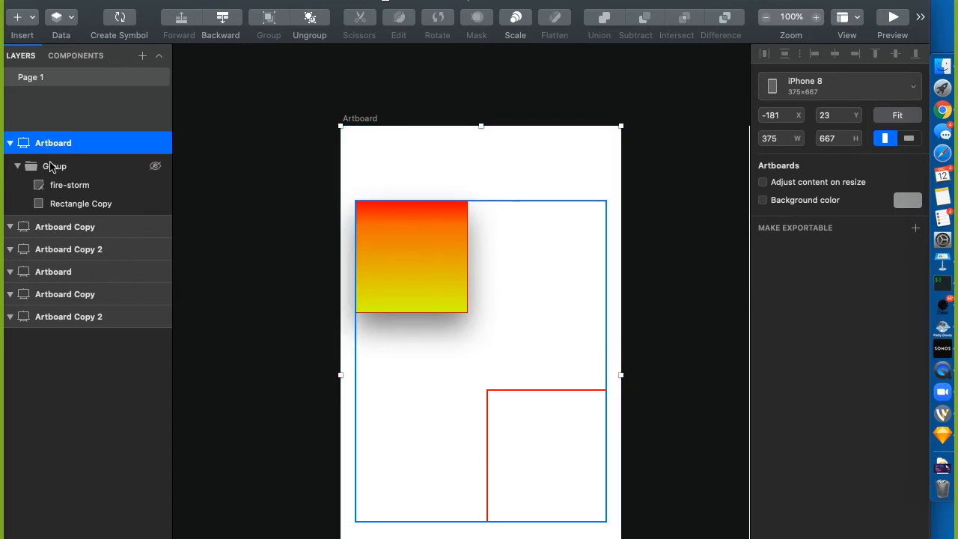
click(69, 184)
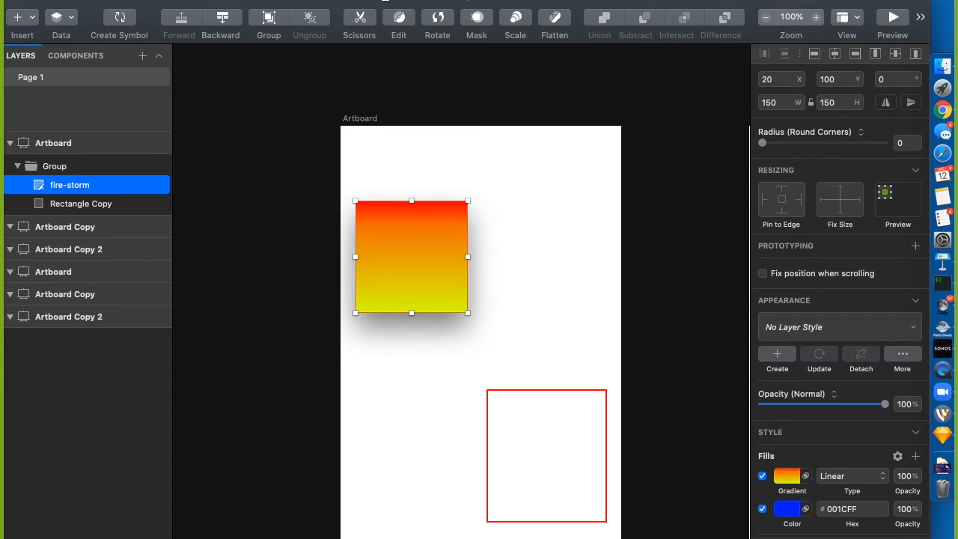
Dismiss the sharing options and snap the Sketch window to the screen's left half with Ctrl+Option+Left
click(913, 536)
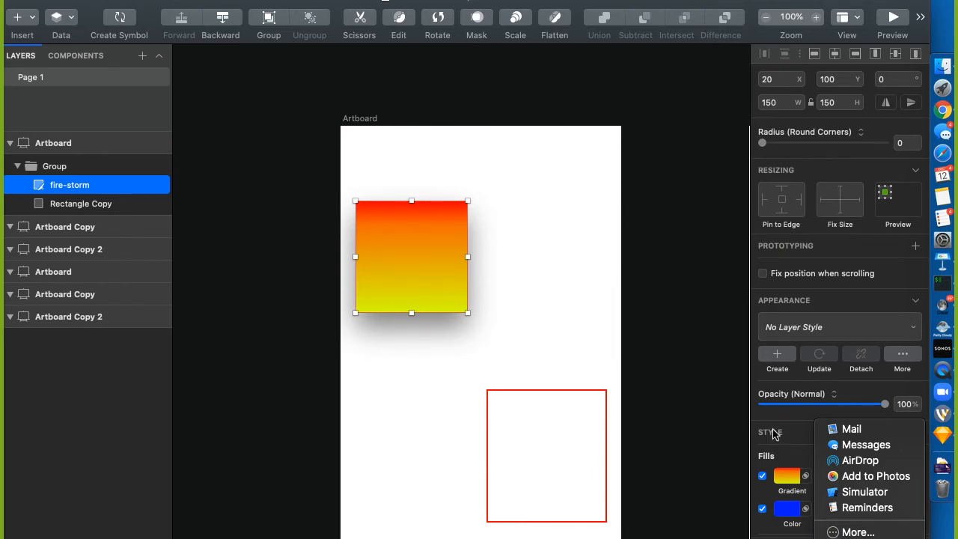
click(598, 352)
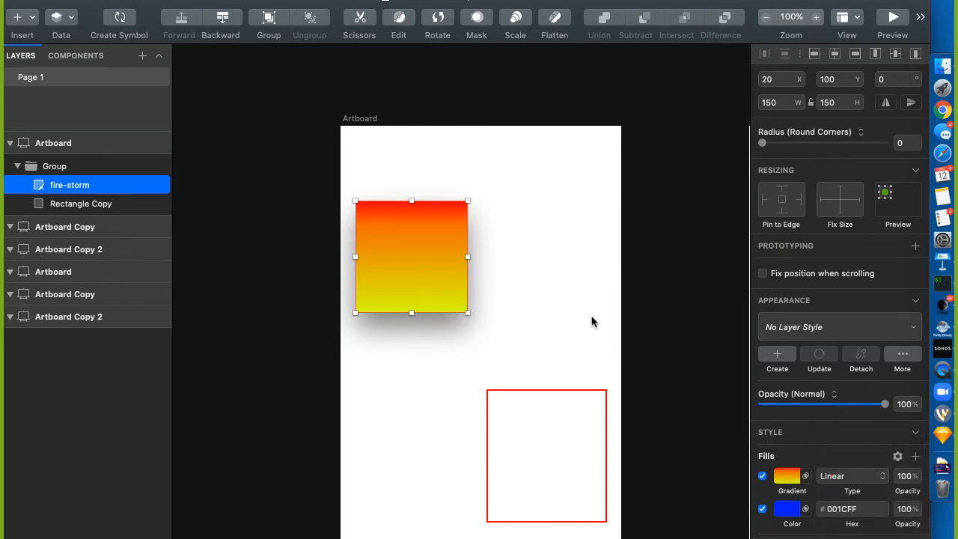
click(641, 318)
key(ctrl+alt+Left)
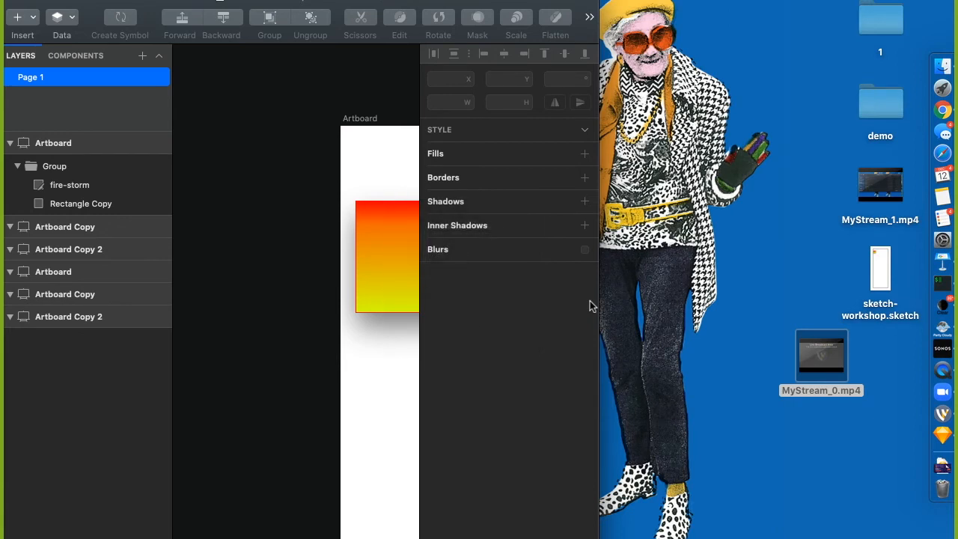
Drag the fire-storm square out of its Group into the second artboard, retrying once after an undo
scroll(349, 184, right, 5)
scroll(349, 184, left, 5)
click(305, 247)
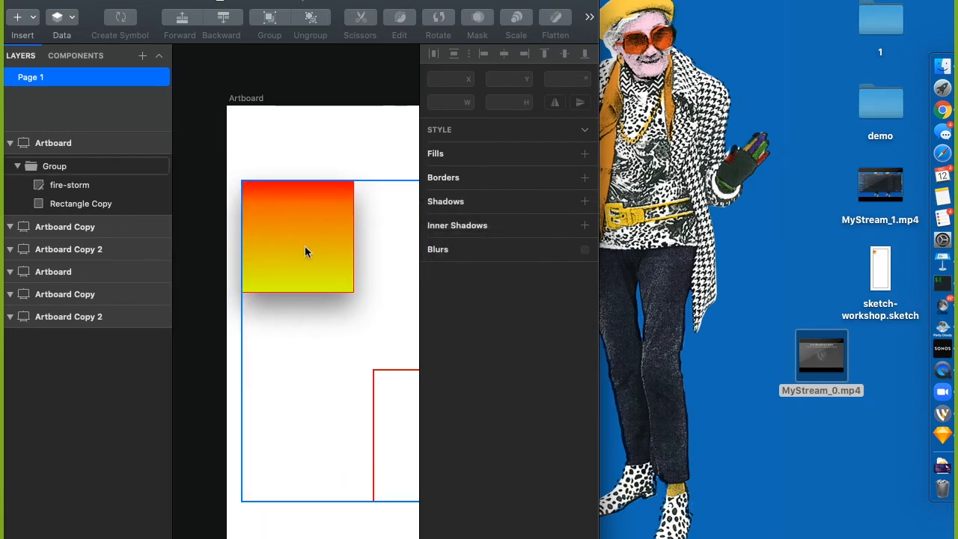
double_click(312, 224)
drag(312, 224, 732, 155)
key(super+z)
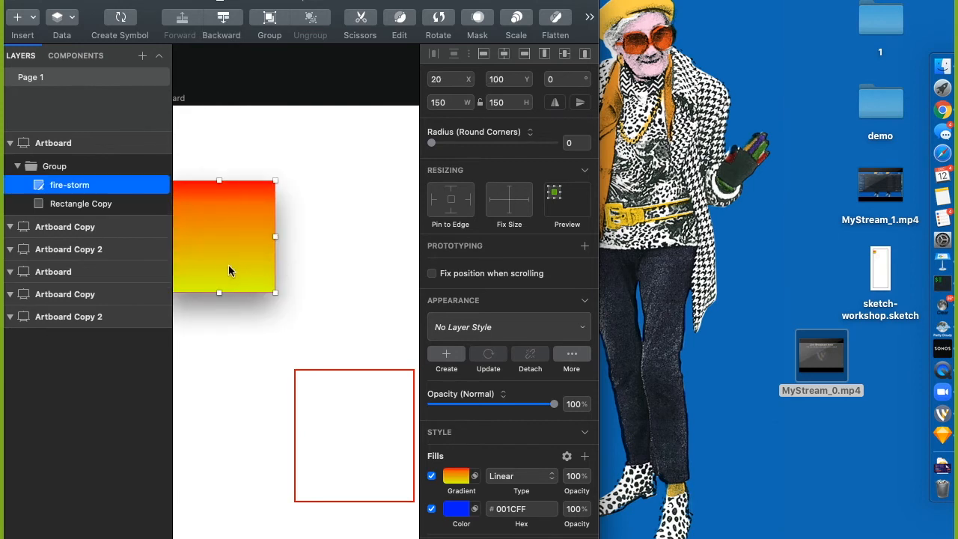
drag(225, 262, 684, 228)
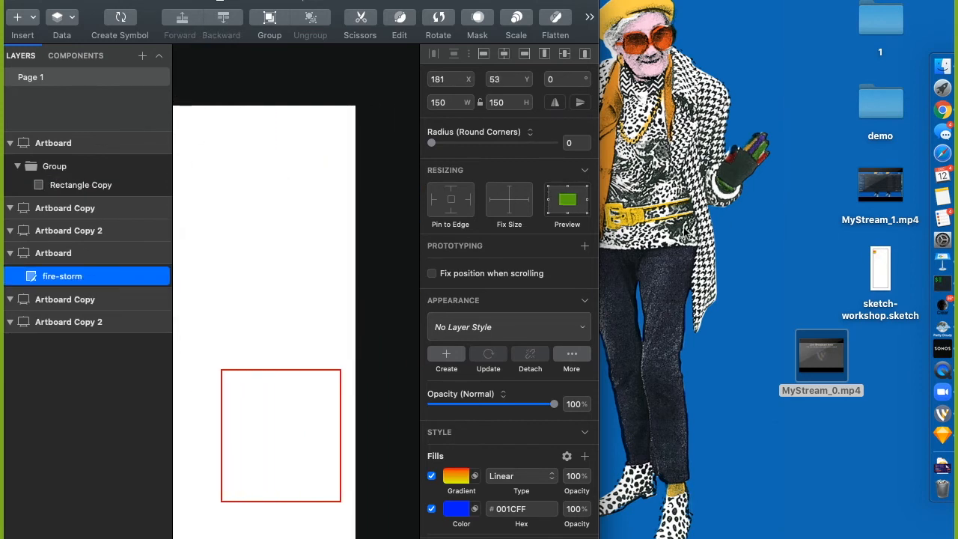
Undo the move so fire-storm returns to its Group on the first artboard at 20, 100
key(super+z)
scroll(246, 157, left, 8)
scroll(246, 157, right, 3)
click(335, 265)
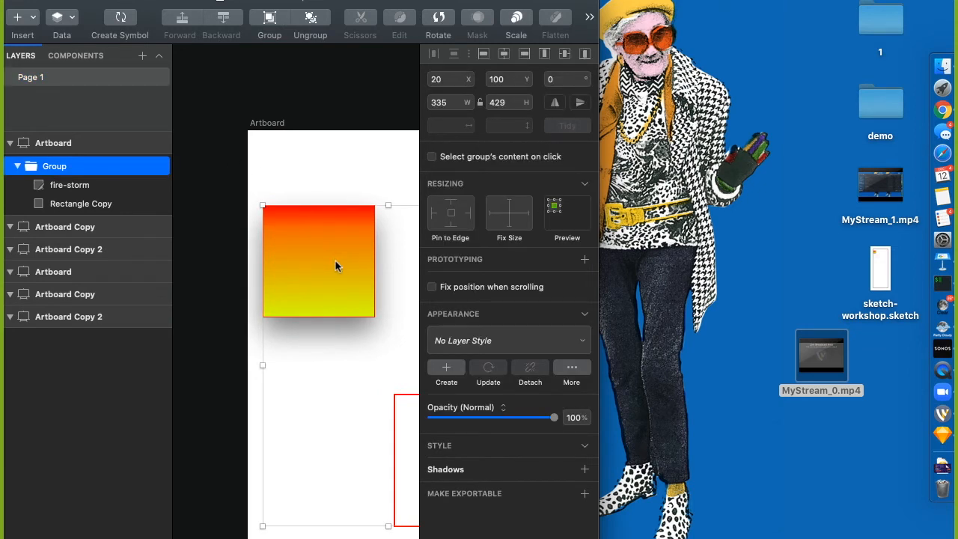
click(135, 185)
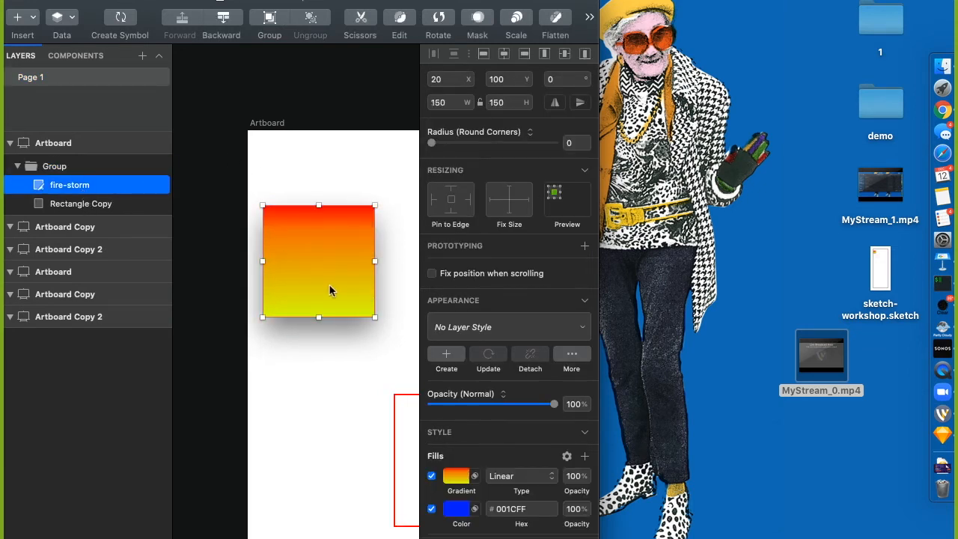
drag(330, 291, 807, 230)
key(super+z)
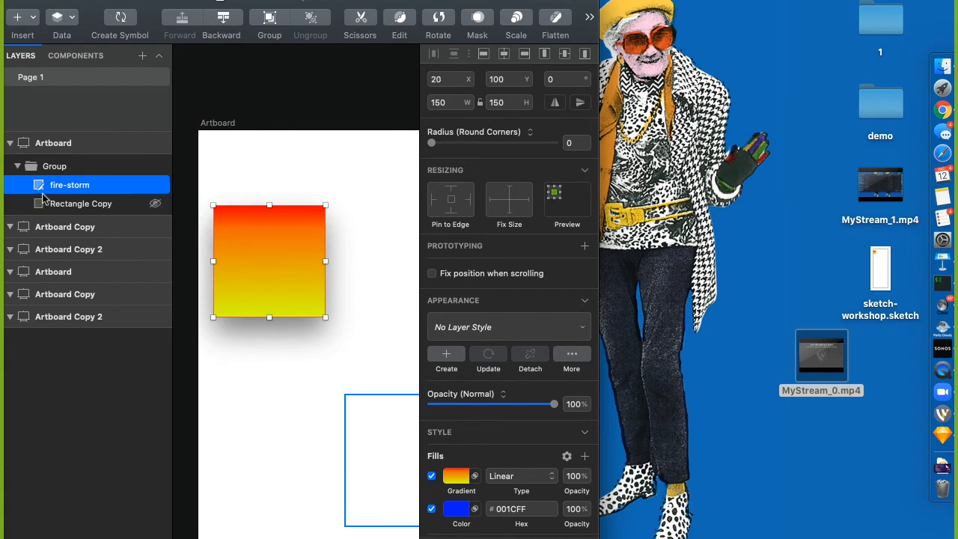
Nudge the first artboard and zoom out to see all the artboards
click(53, 165)
mouse_move(212, 122)
mouse_down()
mouse_move(802, 128)
mouse_move(289, 186)
mouse_move(209, 114)
mouse_up()
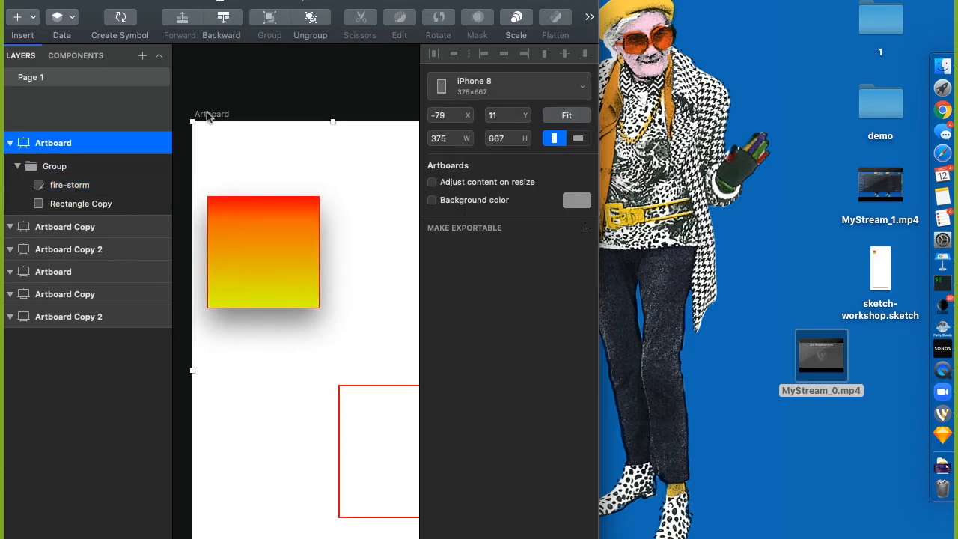
key(Left)
key(super+minus)
key(super+minus)
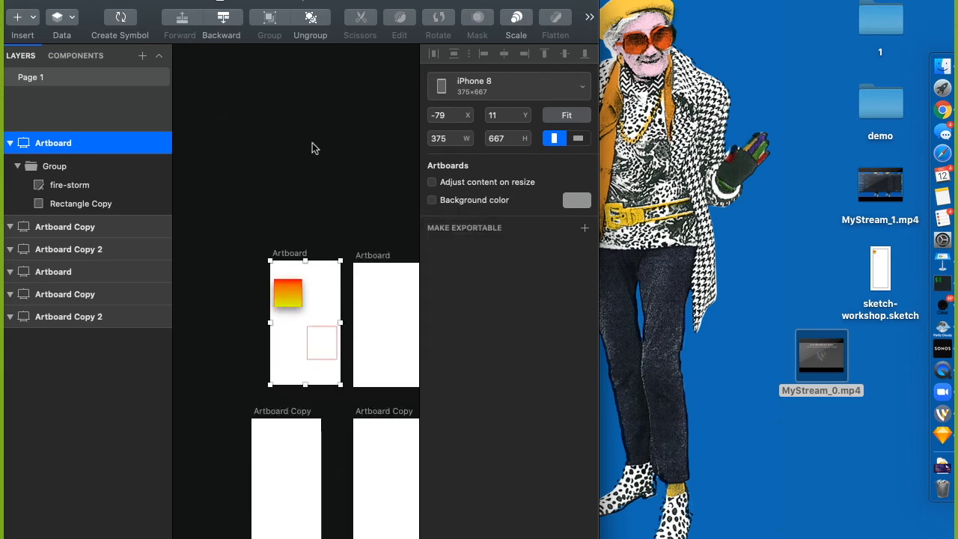
Shift the Sketch window slightly right and select the fire-storm gradient square
click(313, 147)
click(292, 296)
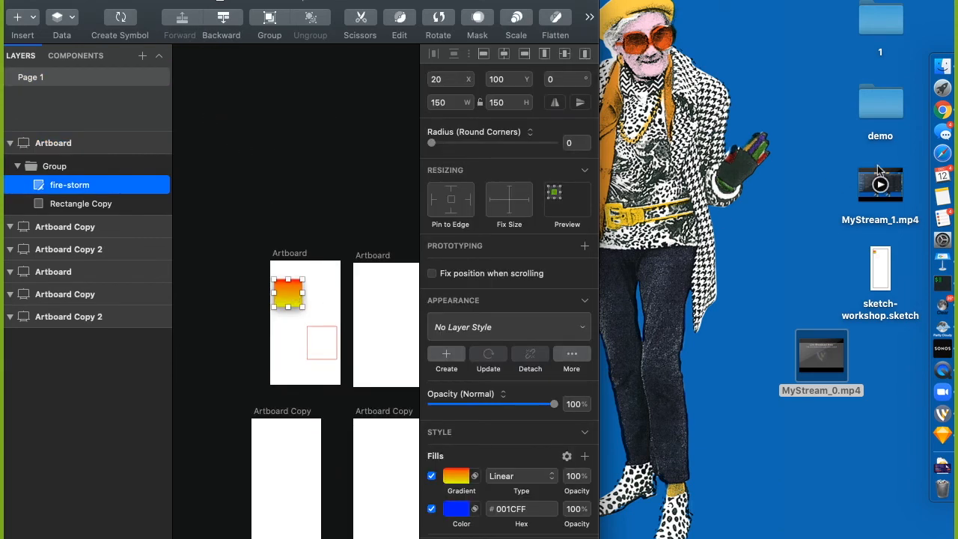
click(730, 177)
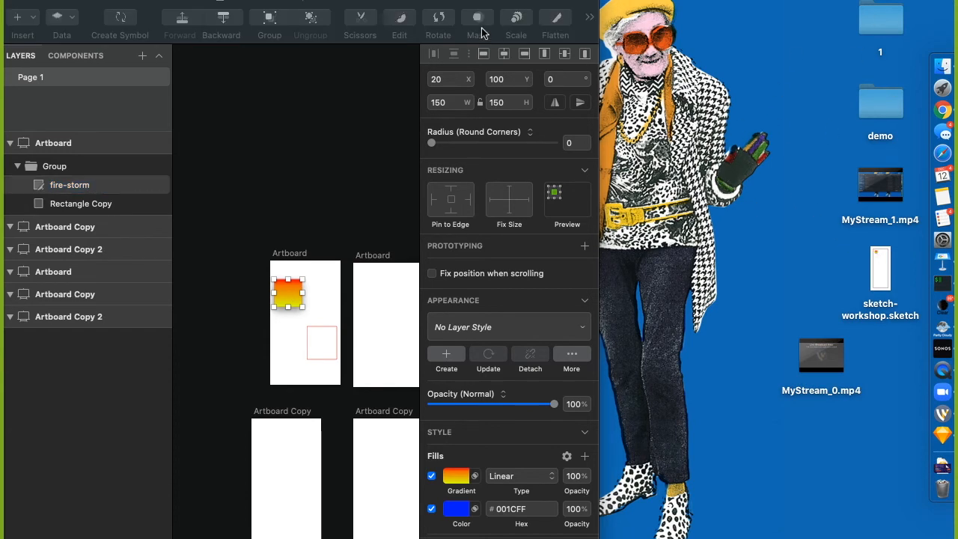
drag(403, 2, 409, 2)
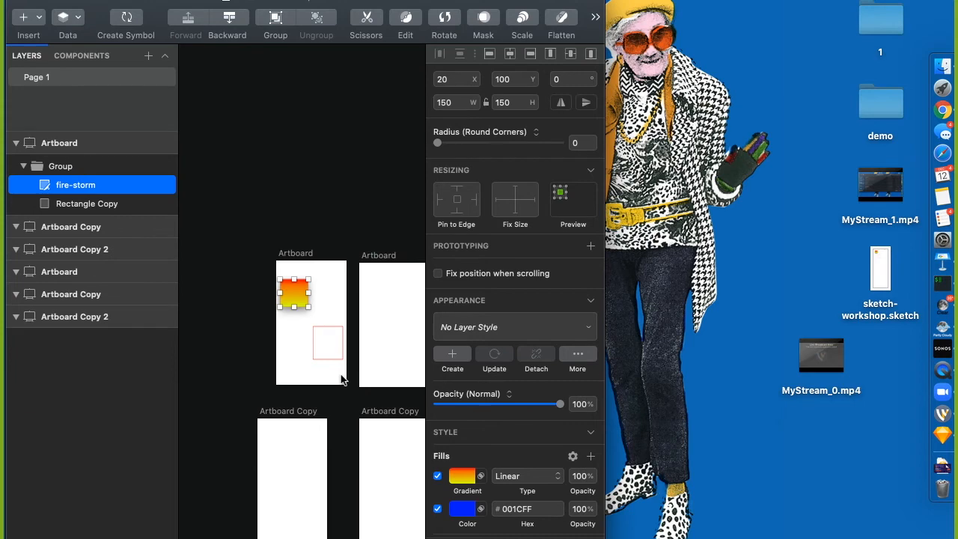
click(312, 203)
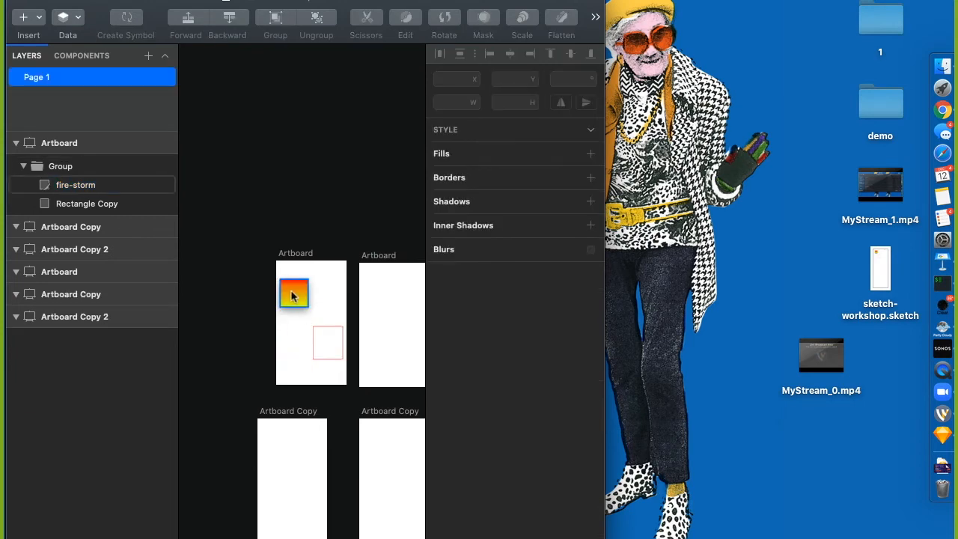
click(292, 296)
Launch Photoshop, create a new 210×230 px document and paste the gradient square as a smart object
key(super+space)
text(photosh)
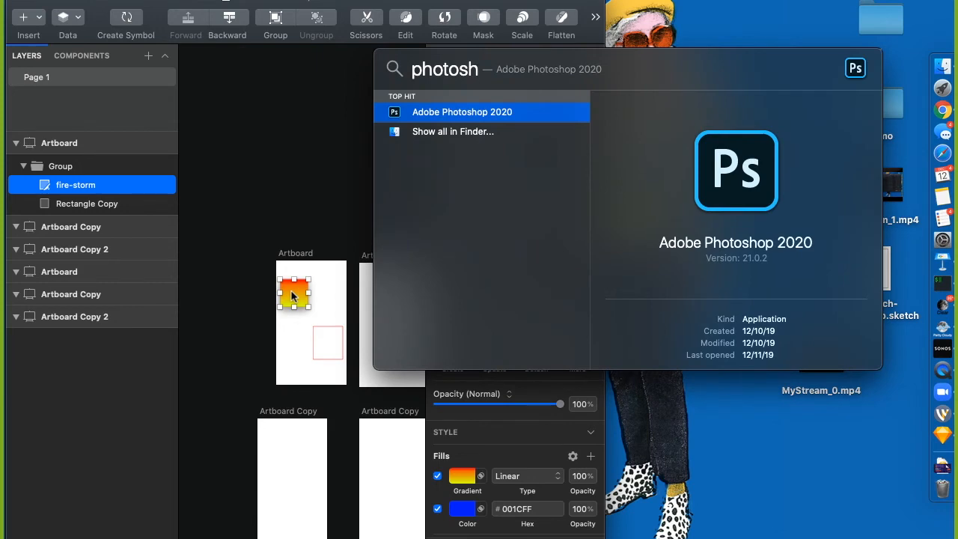
key(Return)
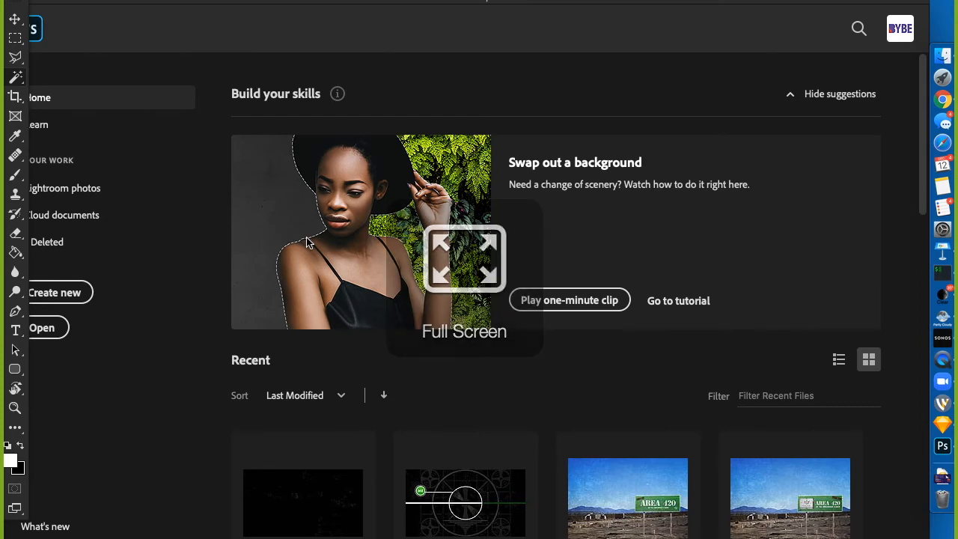
key(super+n)
key(Return)
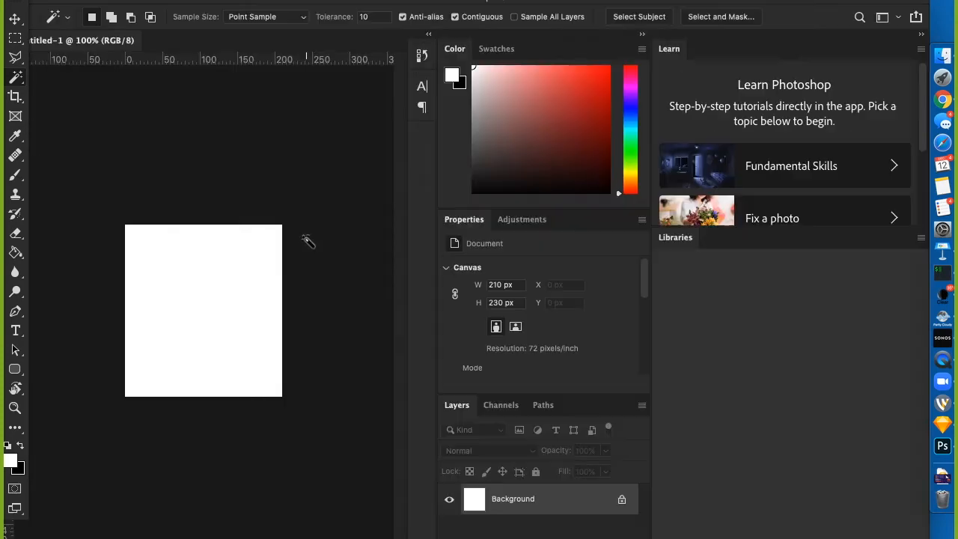
key(super+v)
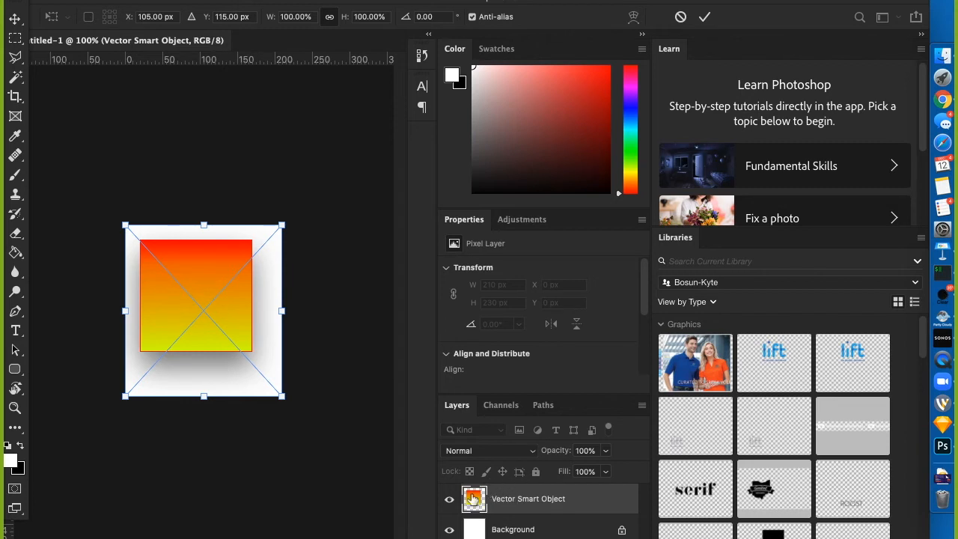
Launch Adobe Illustrator from Spotlight search
key(super+space)
text(illus)
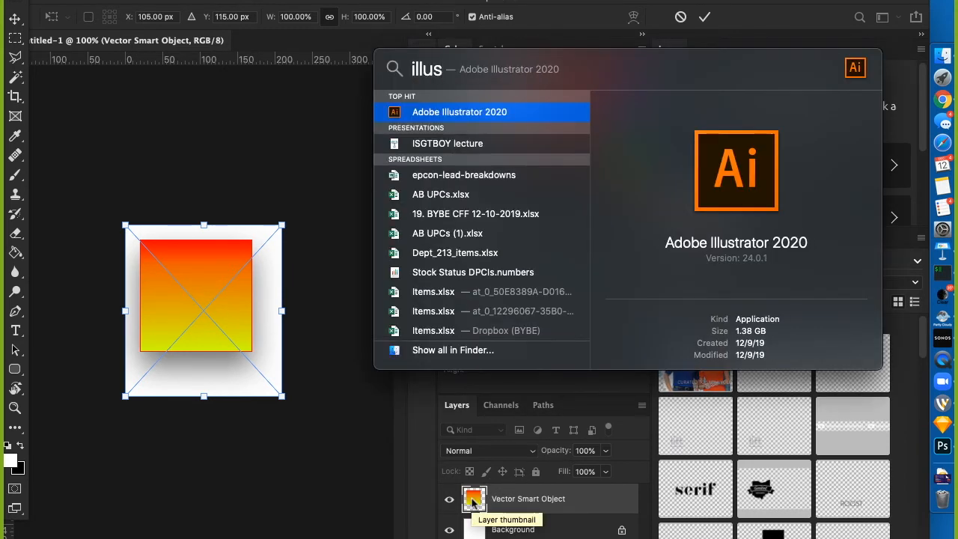
key(Return)
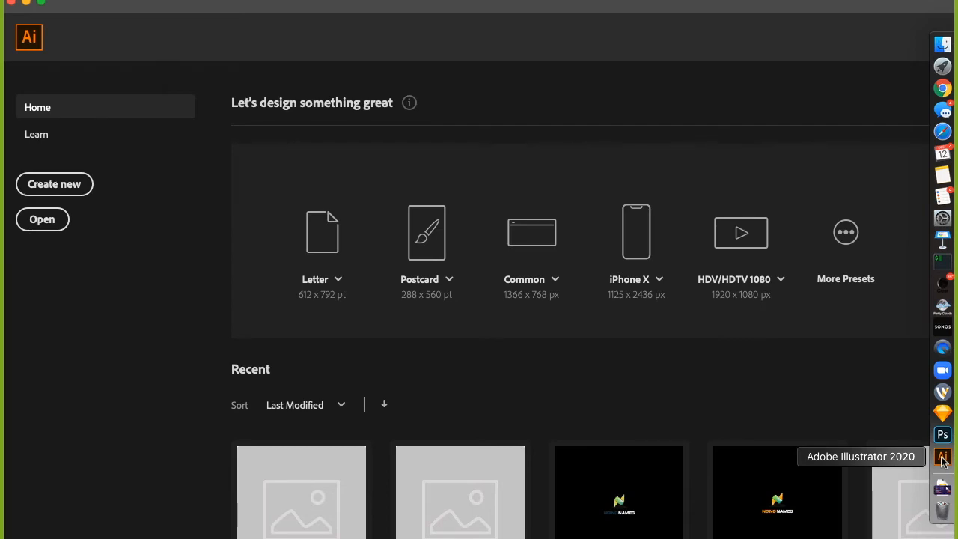
Paste the fire-storm square into a new Illustrator document and centre it on the artboard
key(Return)
key(super+v)
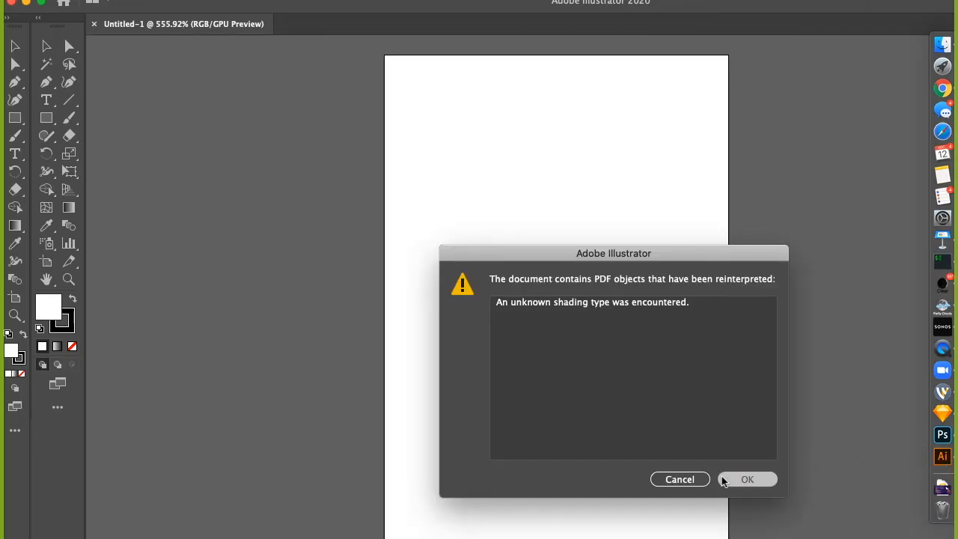
click(725, 478)
drag(774, 310, 524, 278)
click(624, 131)
click(496, 445)
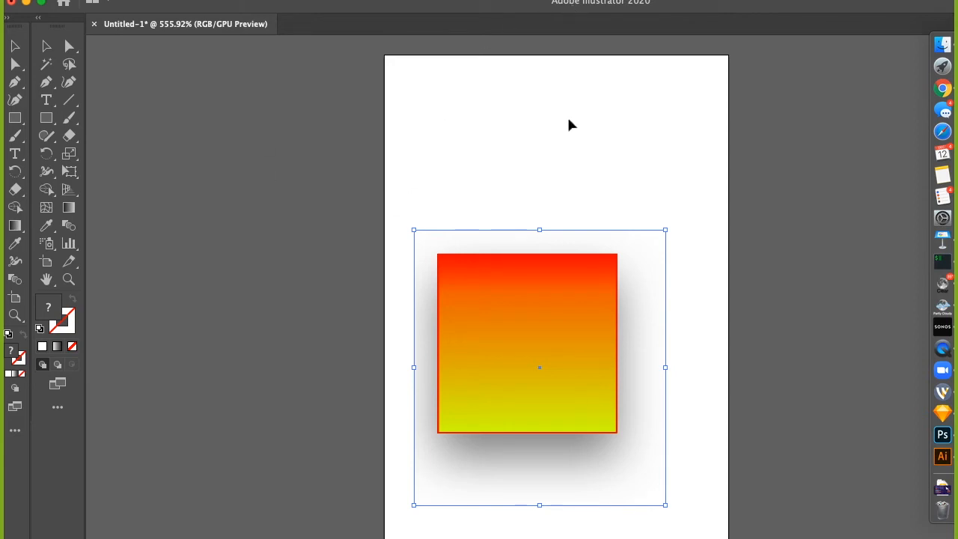
Delete the gradient-filled square so only the red outline and shadow remain
click(630, 173)
click(541, 374)
key(Delete)
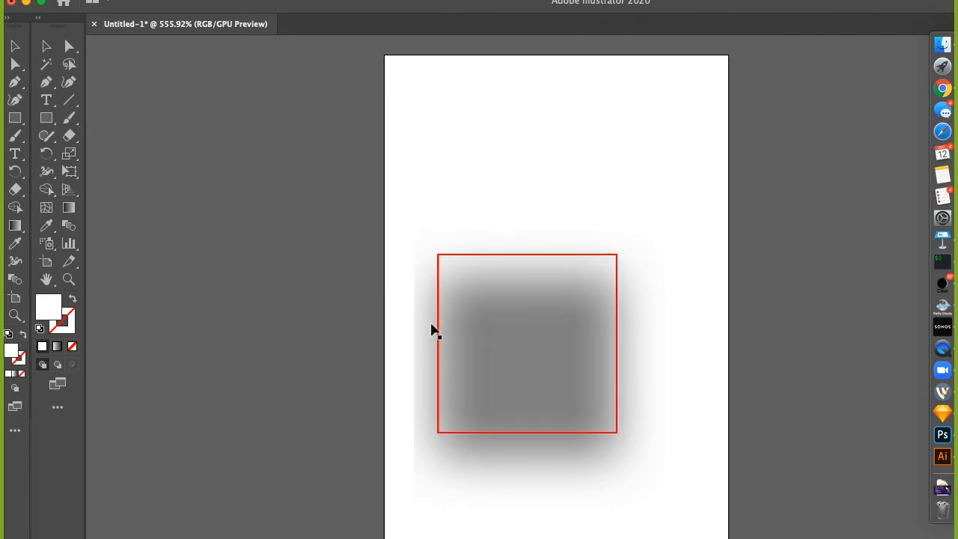
key(super+z)
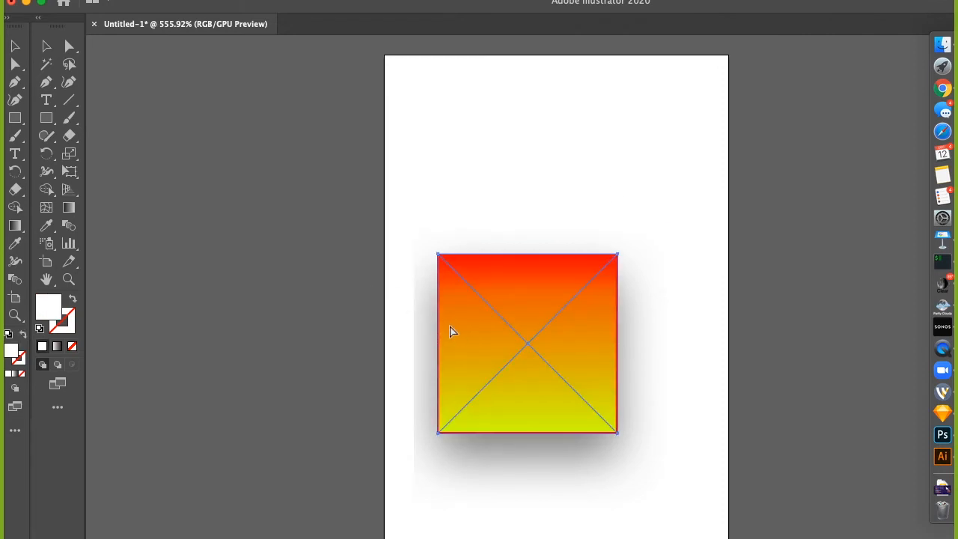
key(super+shift+z)
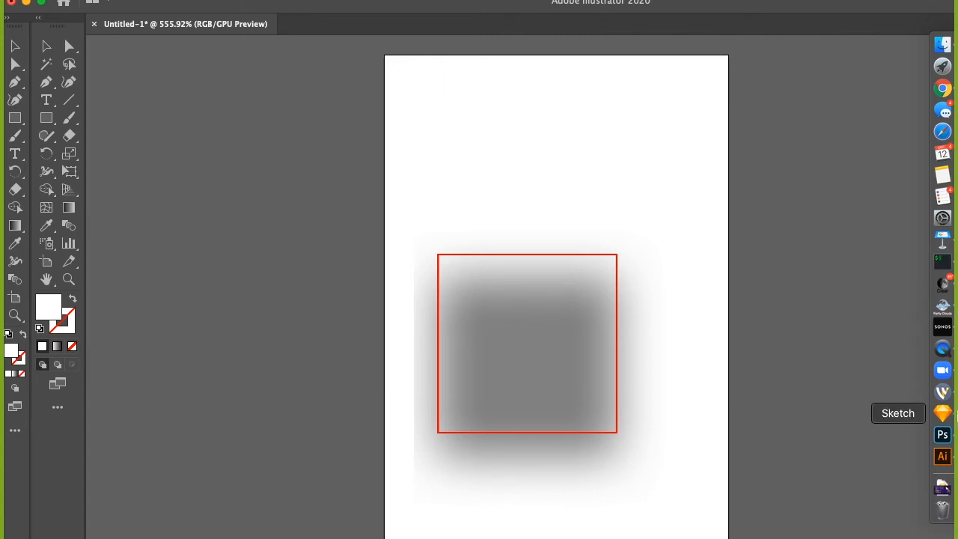
click(943, 412)
Make Sketch full screen and paste the gradient square into the empty second artboard
click(334, 188)
key(ctrl+super+f)
click(366, 259)
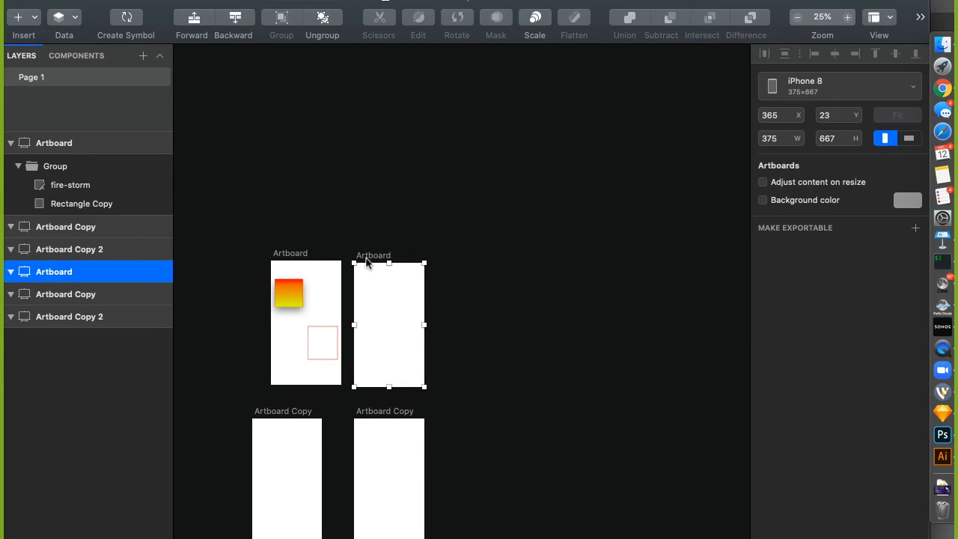
key(super+v)
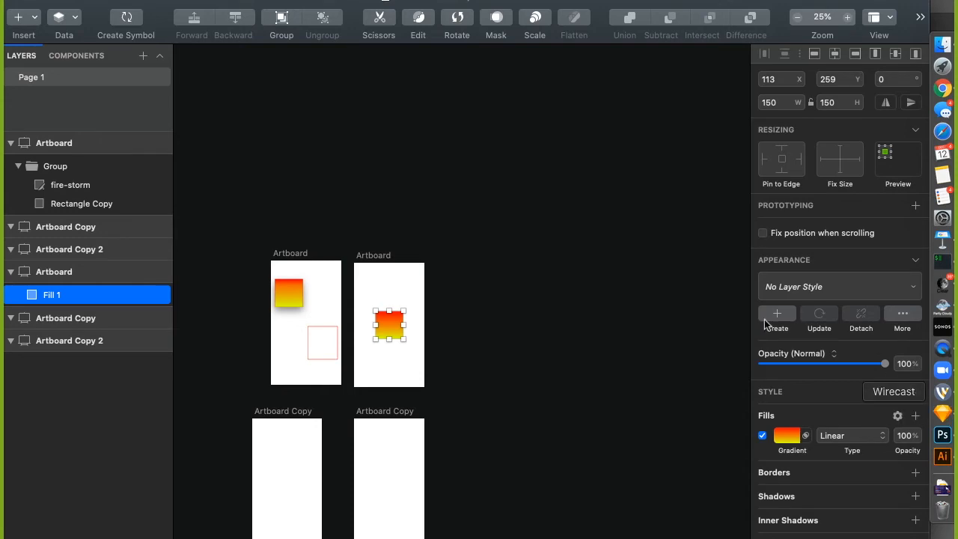
click(943, 456)
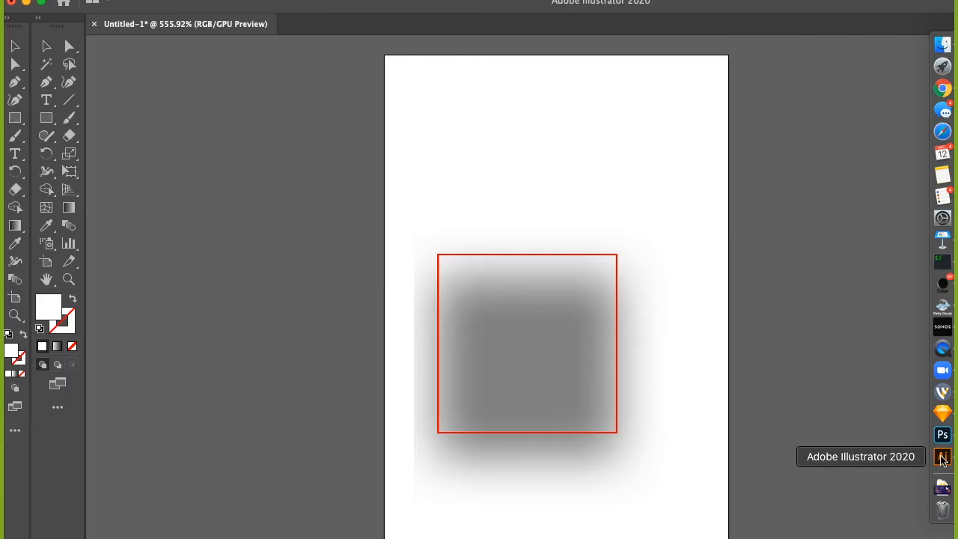
Check Illustrator's recent files list, then open Finder on the Dropbox (Personal) folder
click(111, 0)
mouse_move(175, 40)
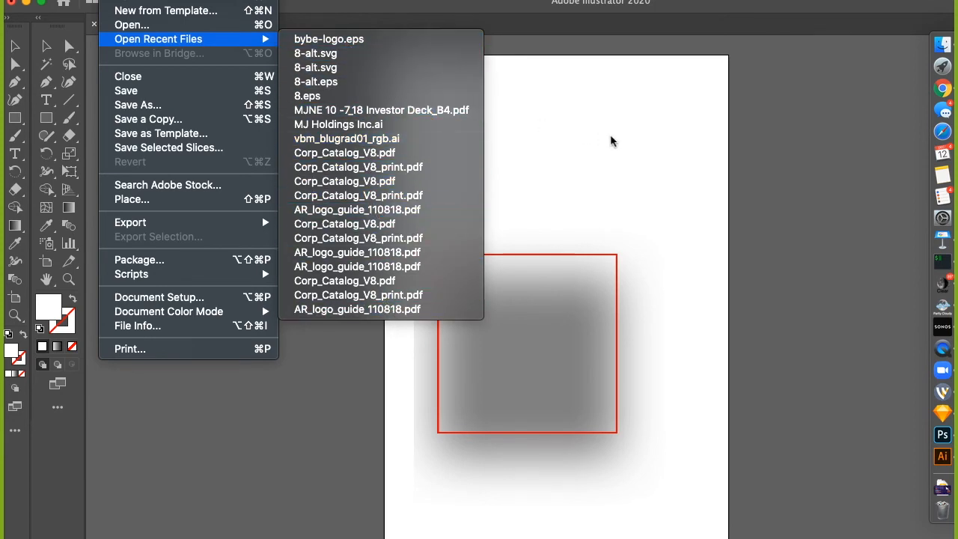
click(794, 105)
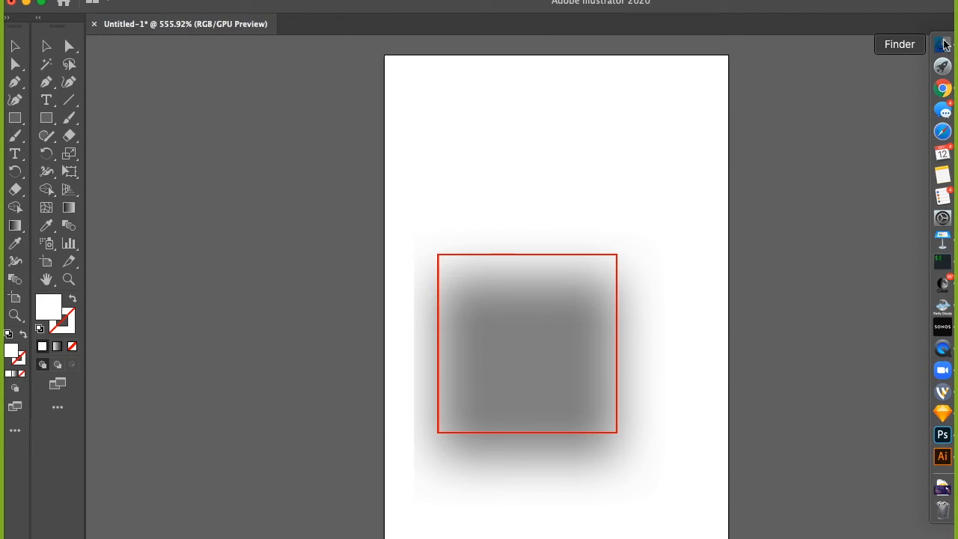
click(923, 44)
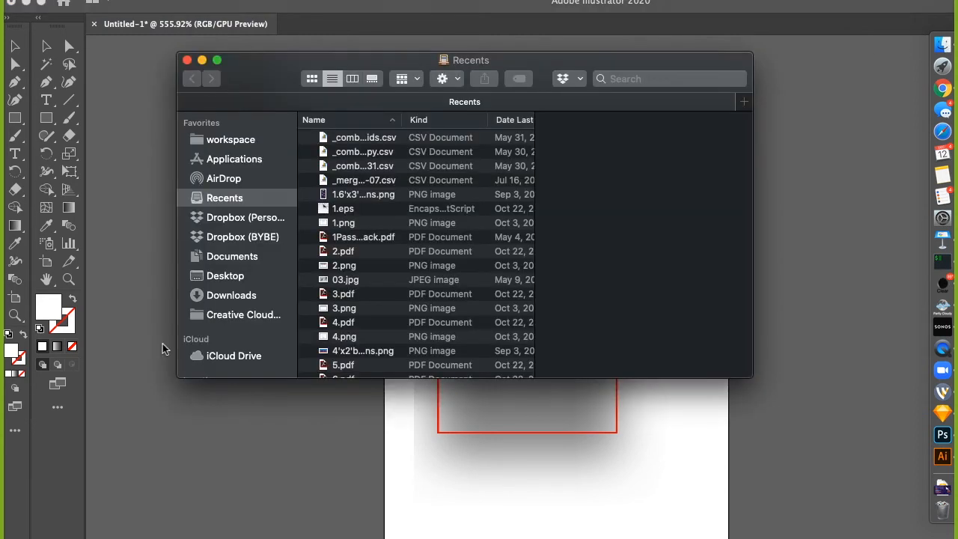
click(278, 216)
Full-screen Finder and explore the BYBE Team Folder's Design, Brands and Print folders
key(ctrl+super+f)
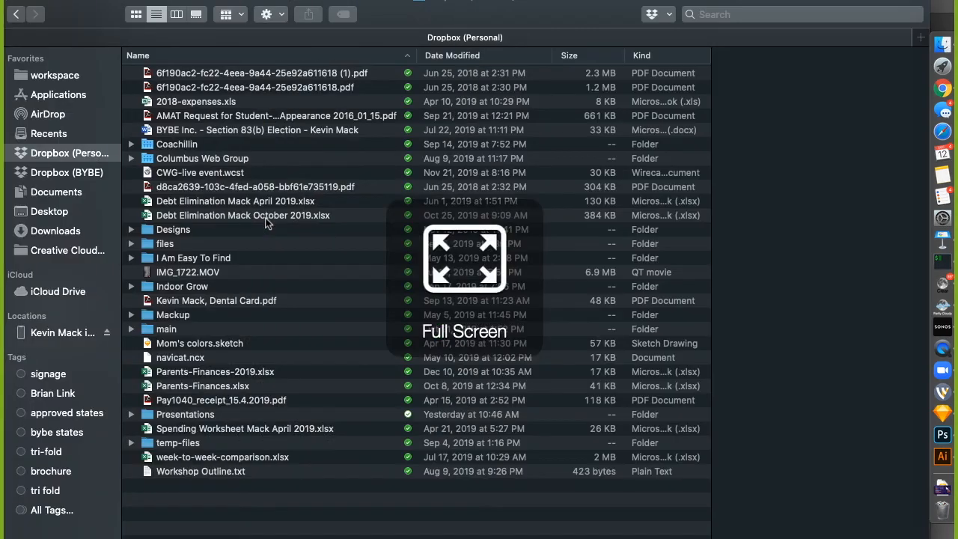
click(45, 177)
click(164, 74)
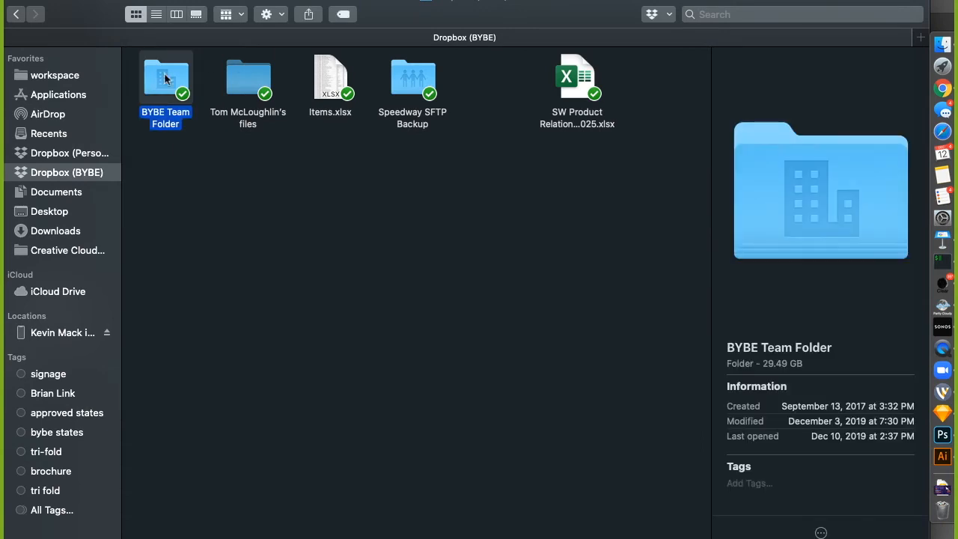
double_click(164, 74)
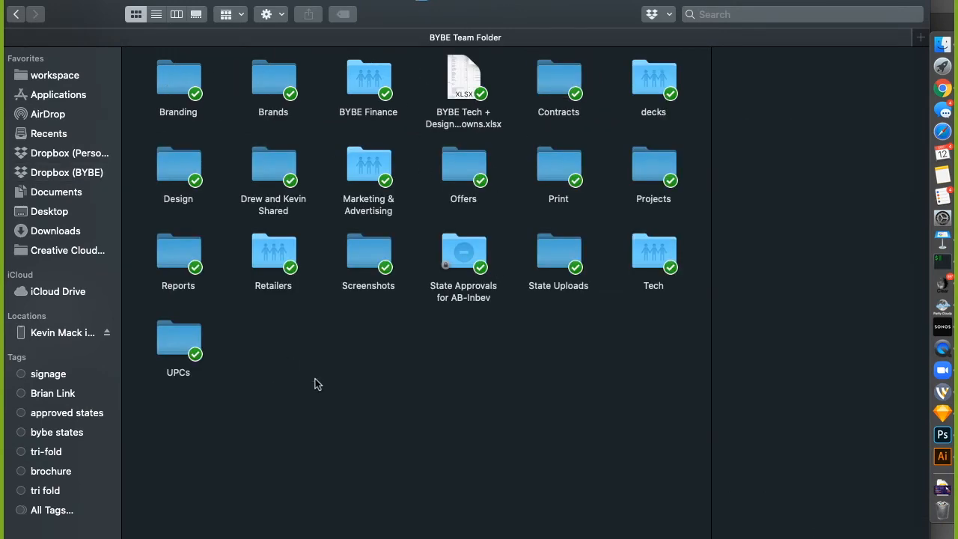
double_click(172, 174)
double_click(165, 77)
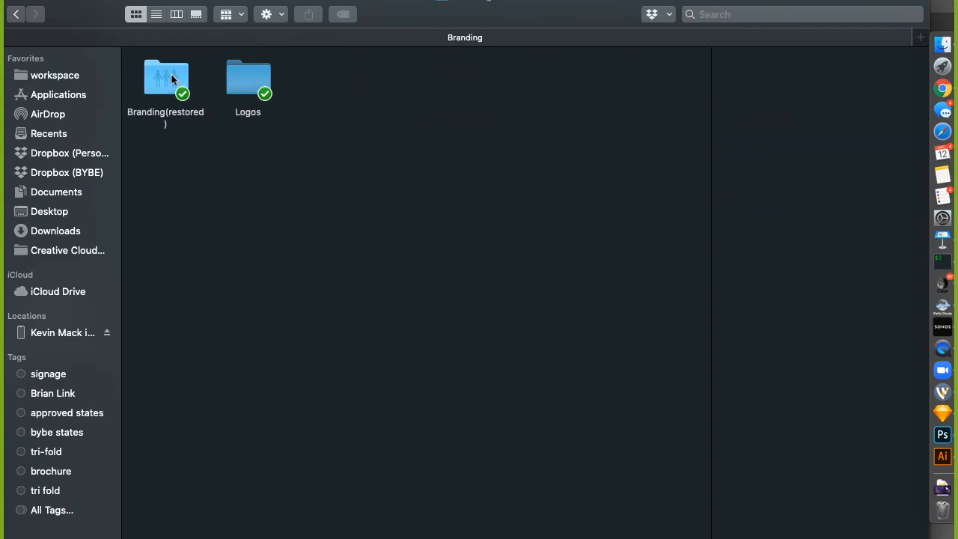
click(17, 14)
double_click(273, 79)
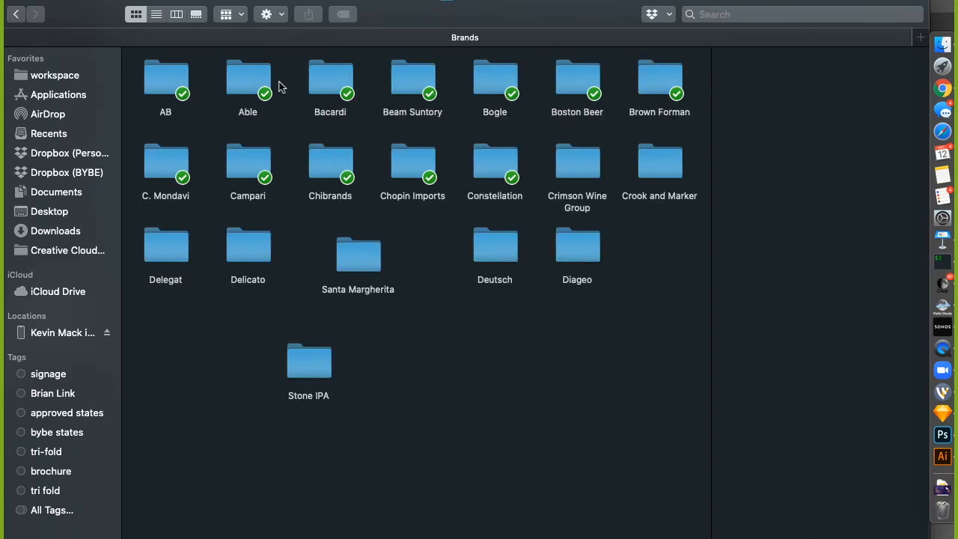
click(17, 15)
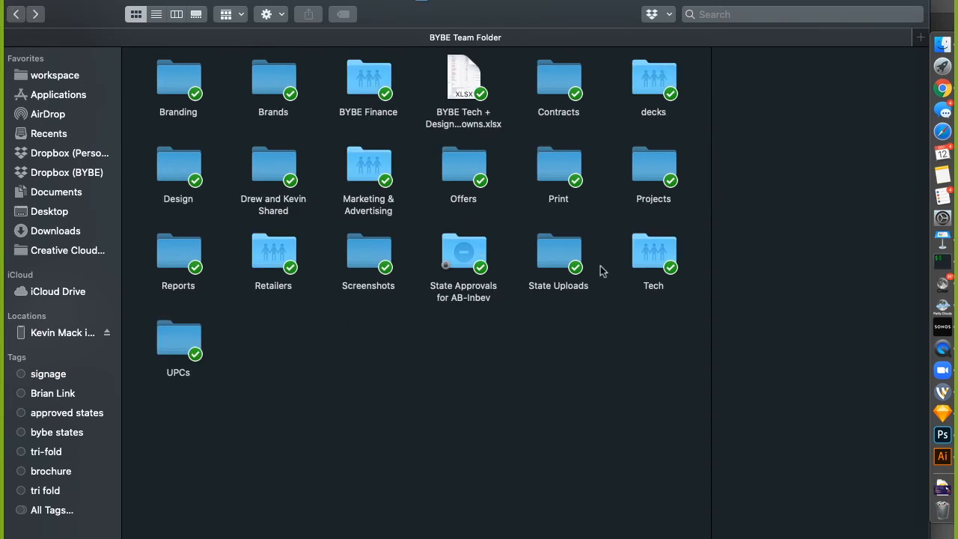
double_click(563, 171)
click(16, 14)
Open Marketing & Advertising > Commericals > BYBE Retail & Investor Video 2017 > storyboards, then return to Illustrator
double_click(365, 164)
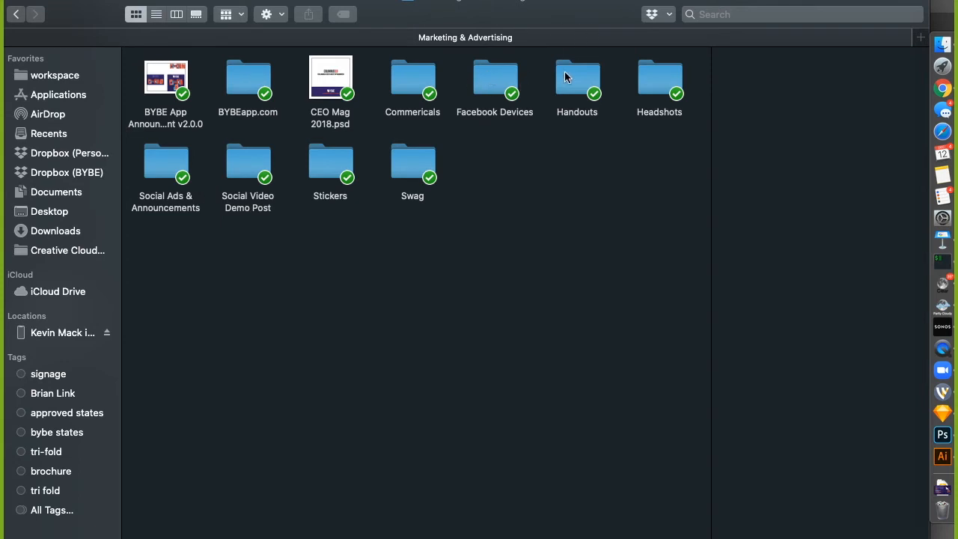
click(412, 79)
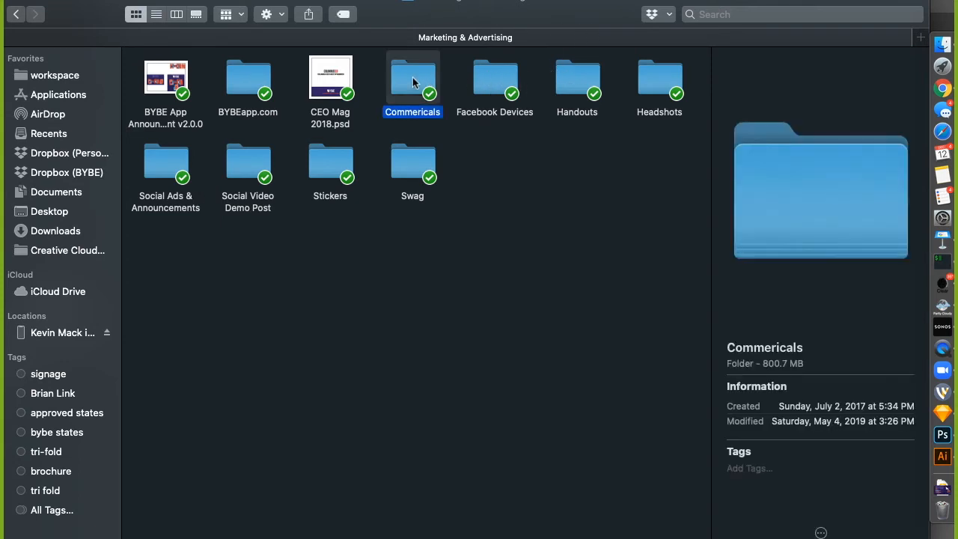
double_click(412, 78)
click(160, 81)
double_click(159, 81)
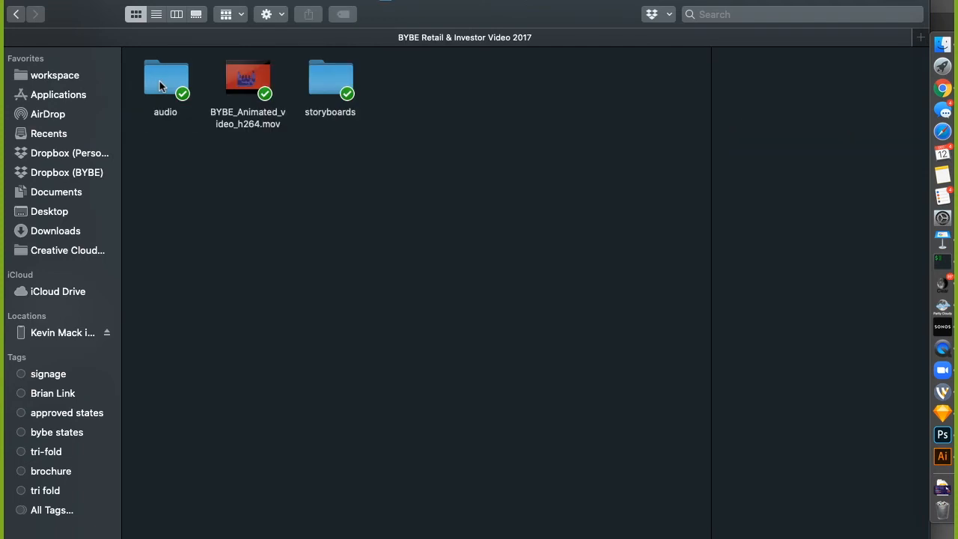
double_click(334, 68)
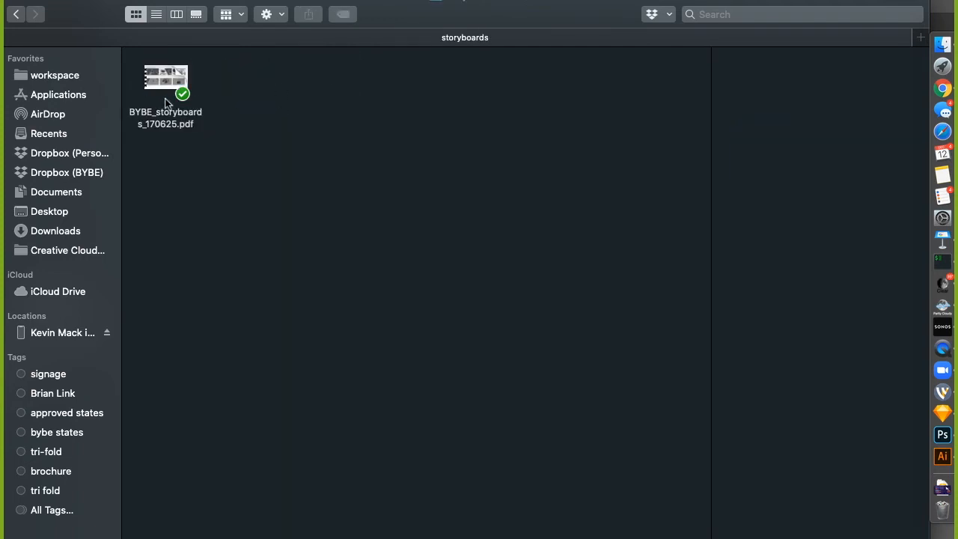
key(super+Tab)
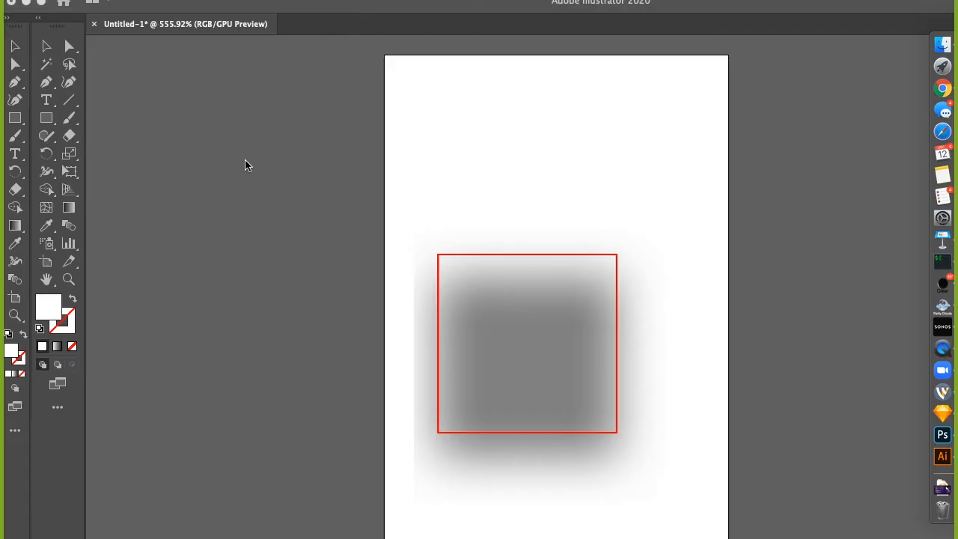
Quit Illustrator, closing Untitled-1 without saving and clearing the clipboard
key(super+q)
click(629, 408)
click(672, 401)
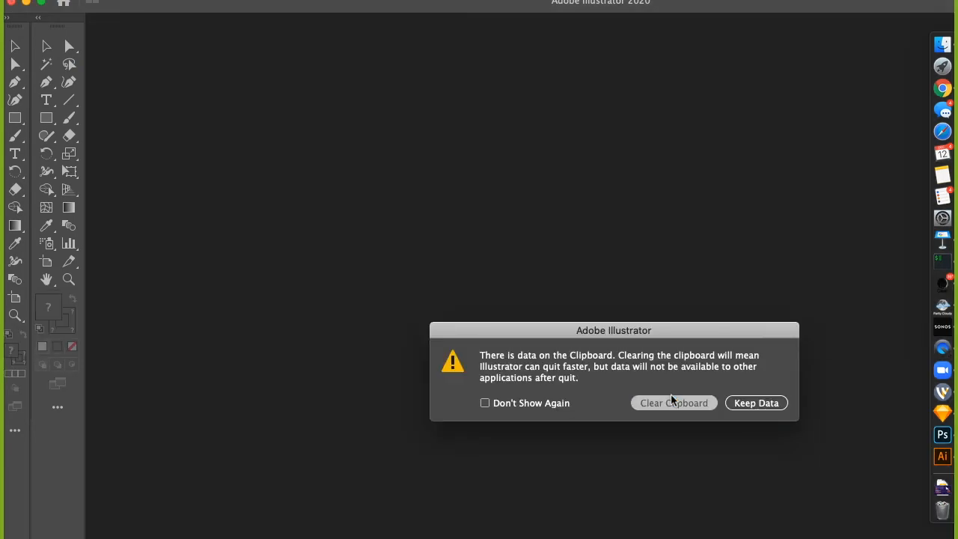
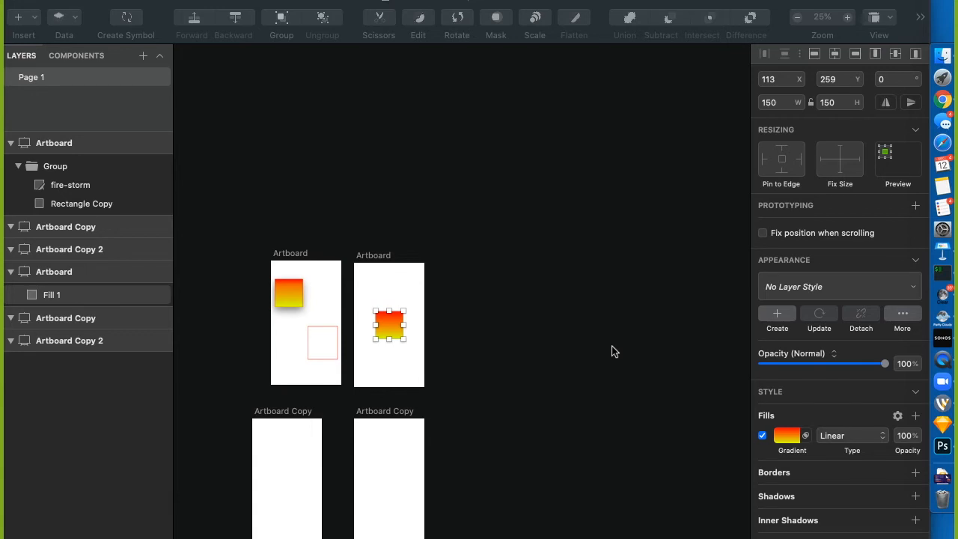
Delete the gradient square from the second artboard and make the first artboard exportable
click(408, 364)
click(392, 327)
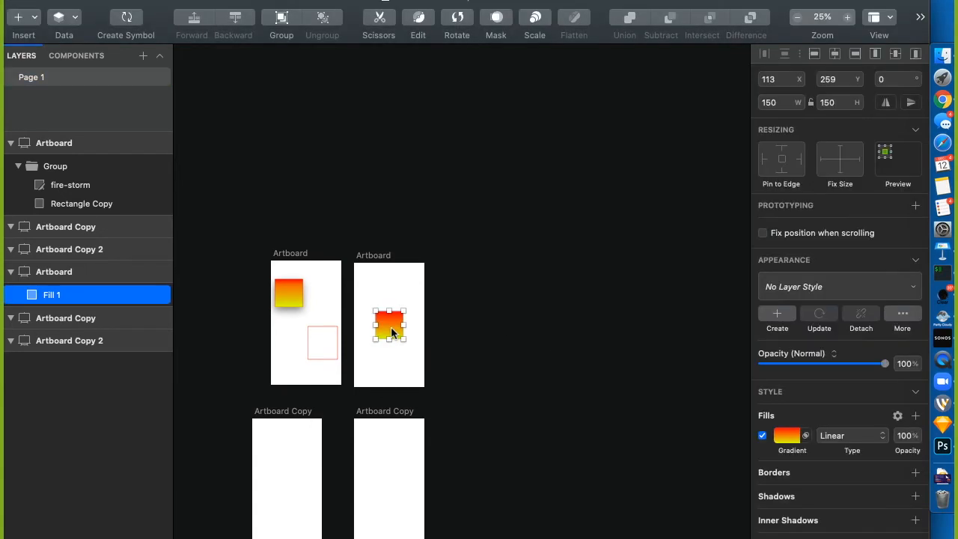
key(Delete)
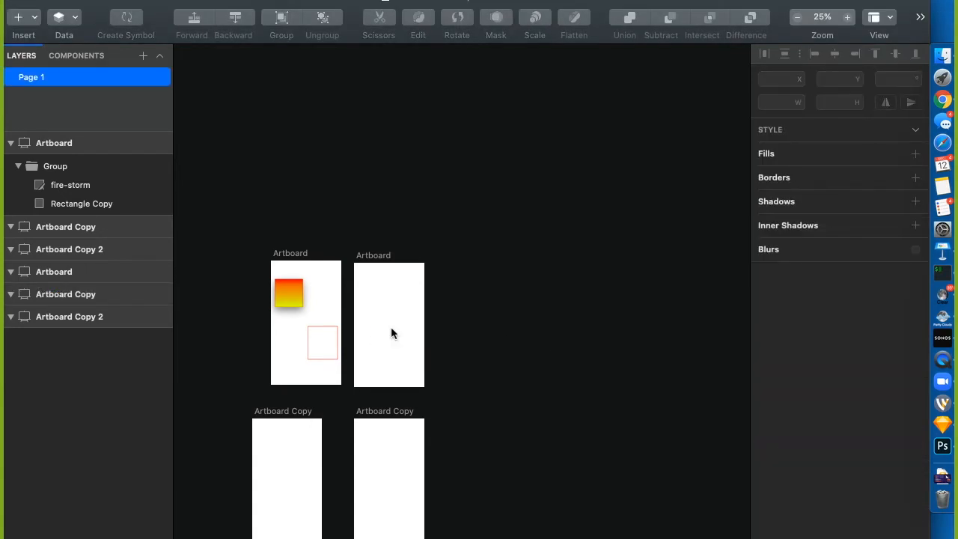
click(295, 253)
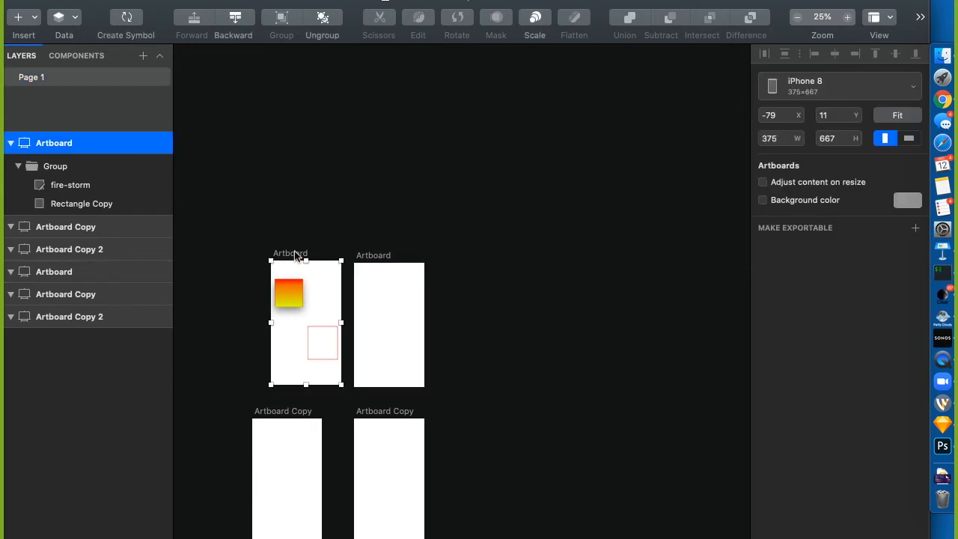
click(798, 230)
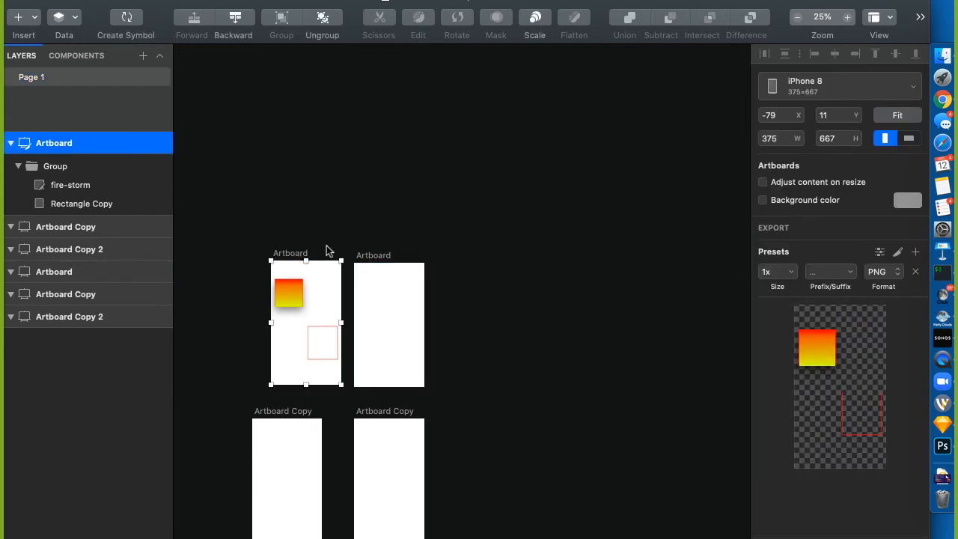
Export the fire-storm square into a new 'pizza hut' folder on the Desktop, then switch to Finder
click(323, 216)
click(287, 304)
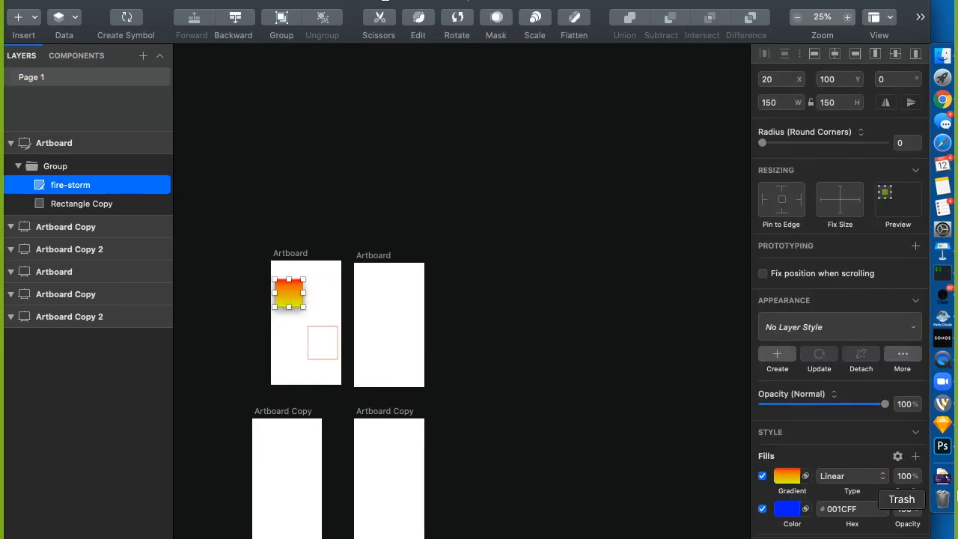
key(super+shift+e)
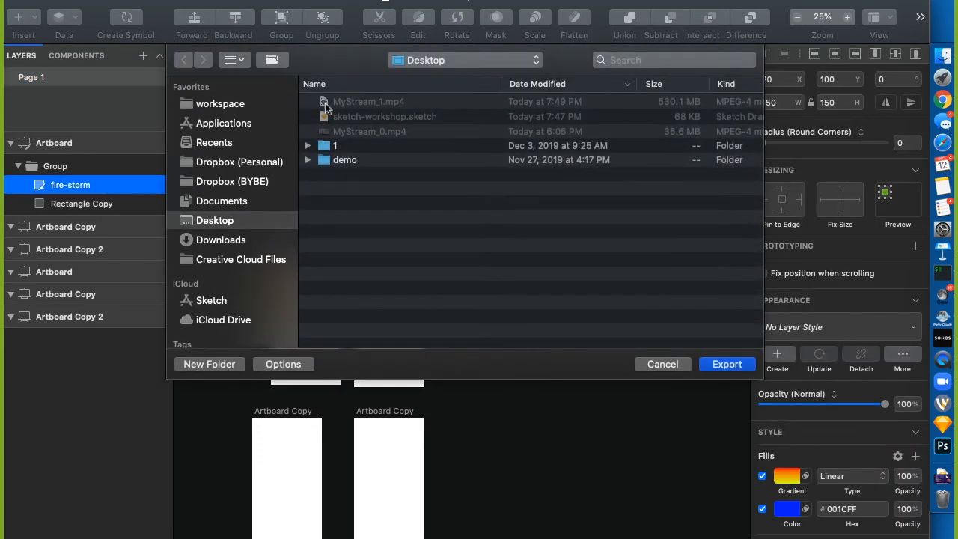
click(210, 364)
text(piz)
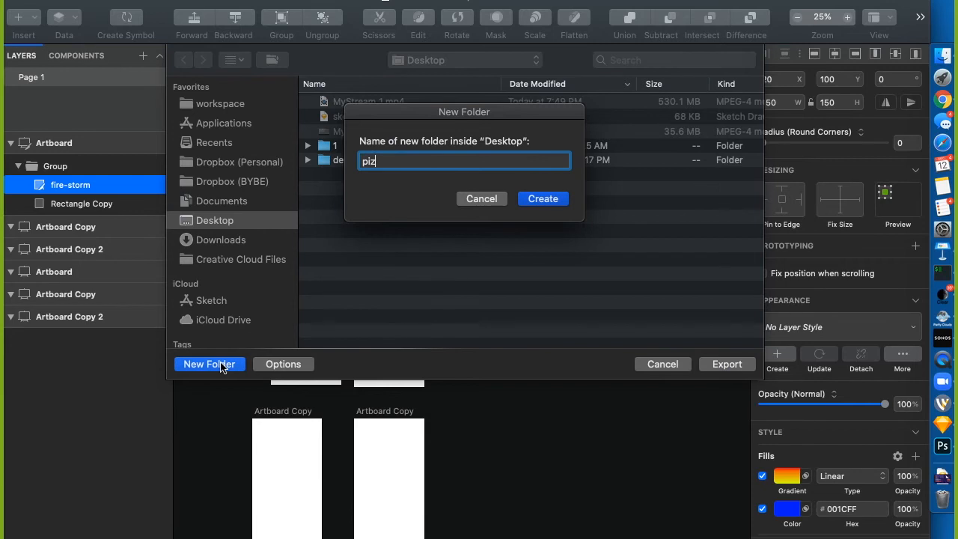
text(za hut)
key(Return)
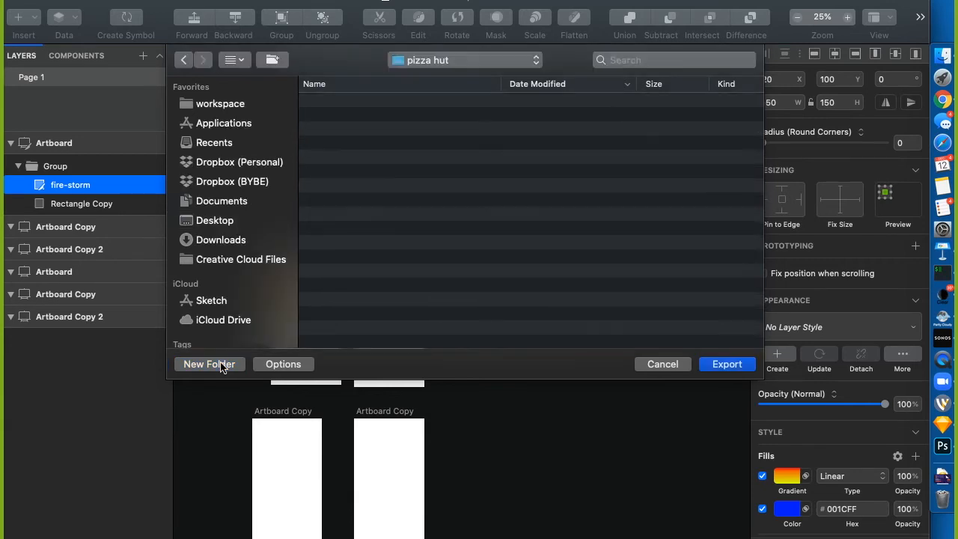
click(743, 364)
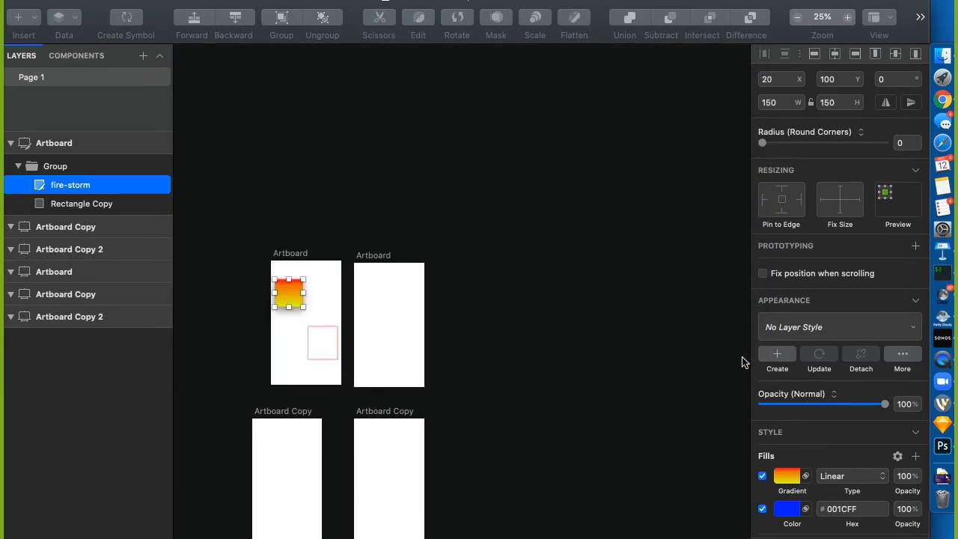
click(943, 56)
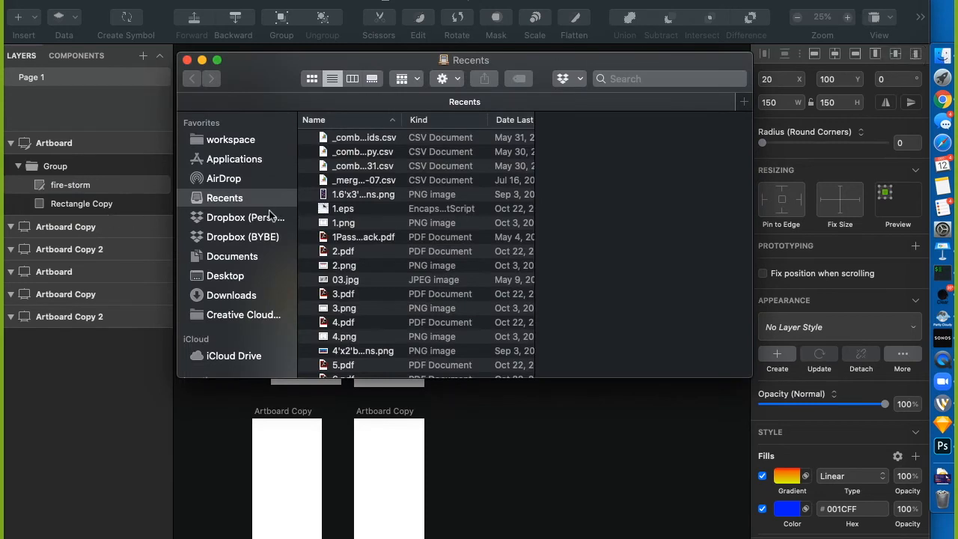
click(226, 277)
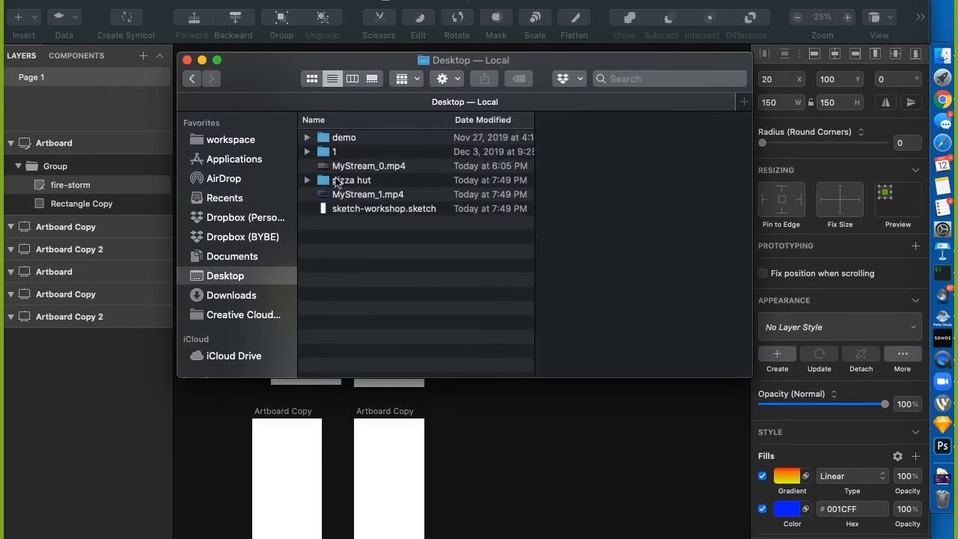
click(341, 182)
double_click(341, 180)
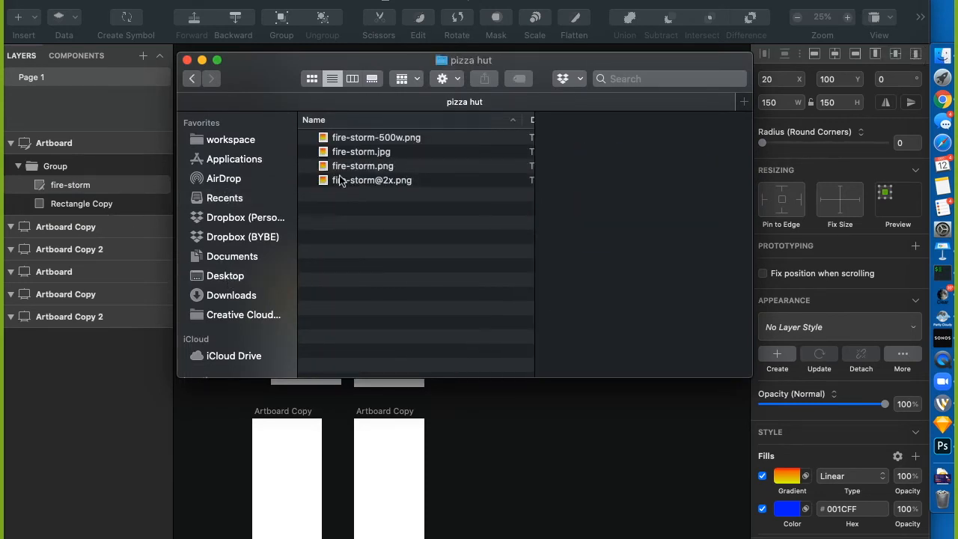
click(378, 139)
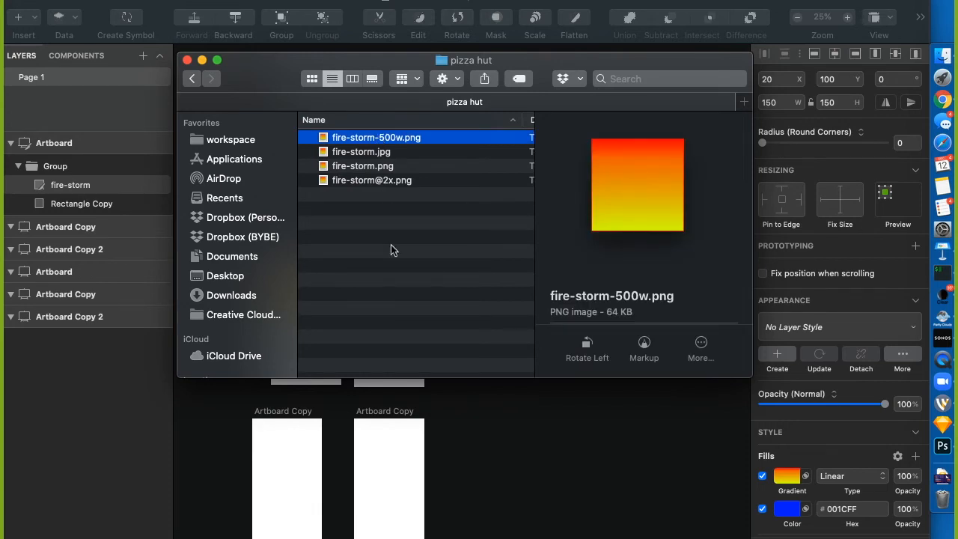
key(ctrl+super+f)
click(210, 89)
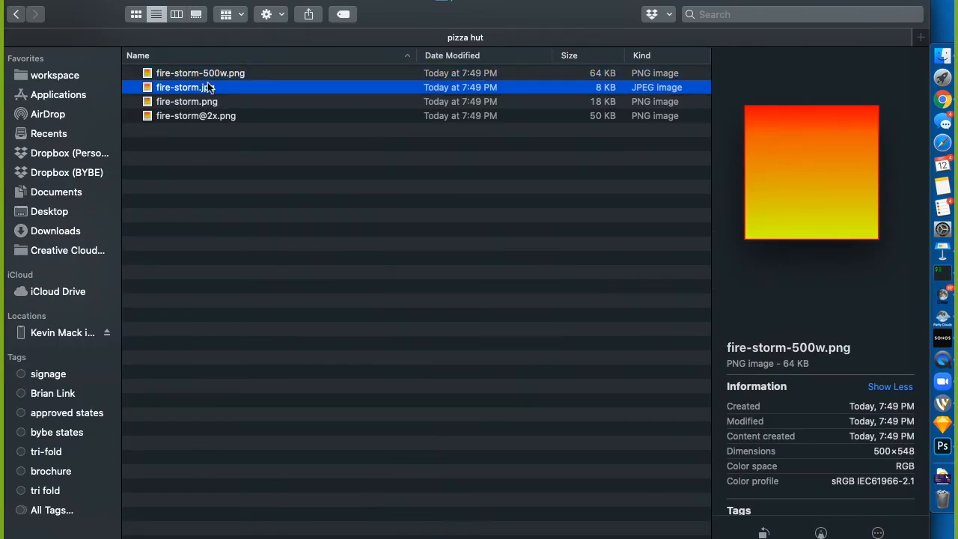
click(205, 103)
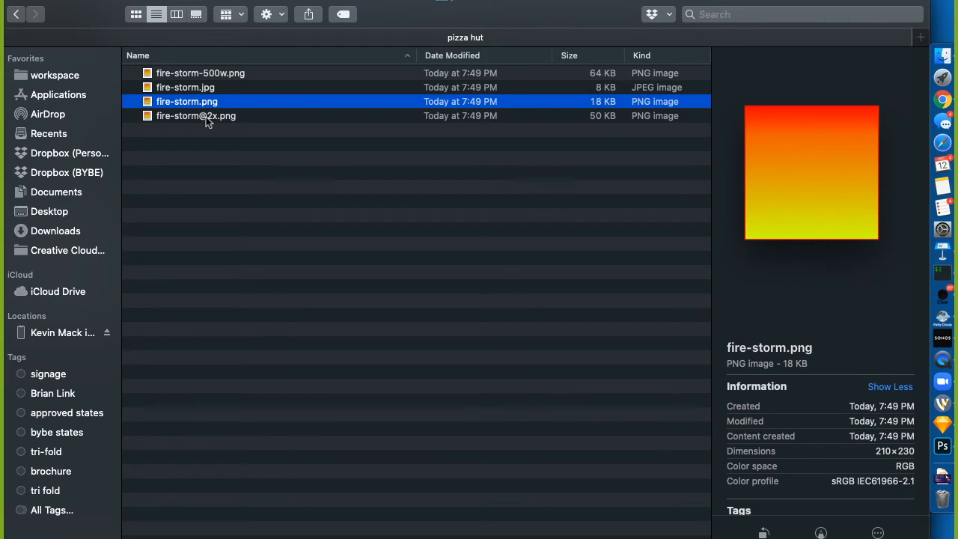
click(210, 120)
click(211, 74)
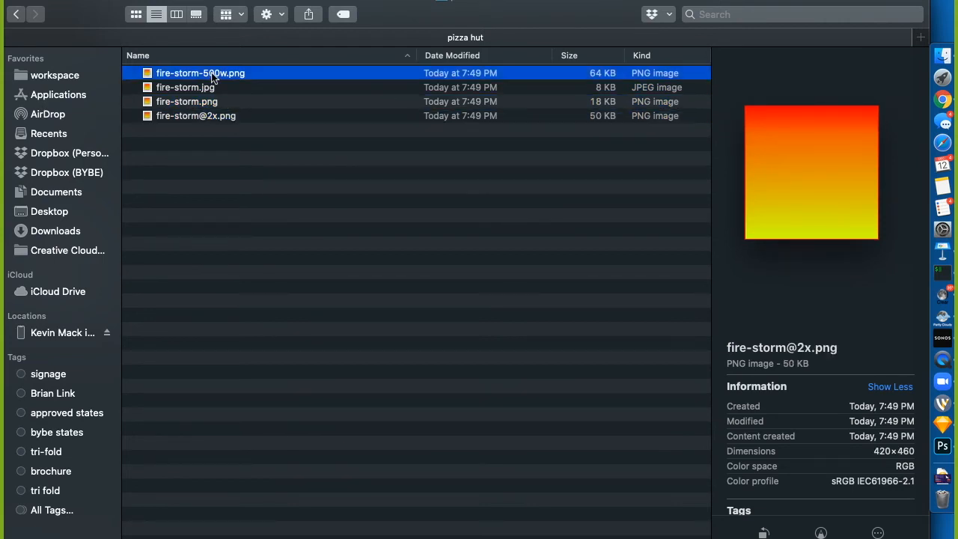
click(281, 241)
key(super+Tab)
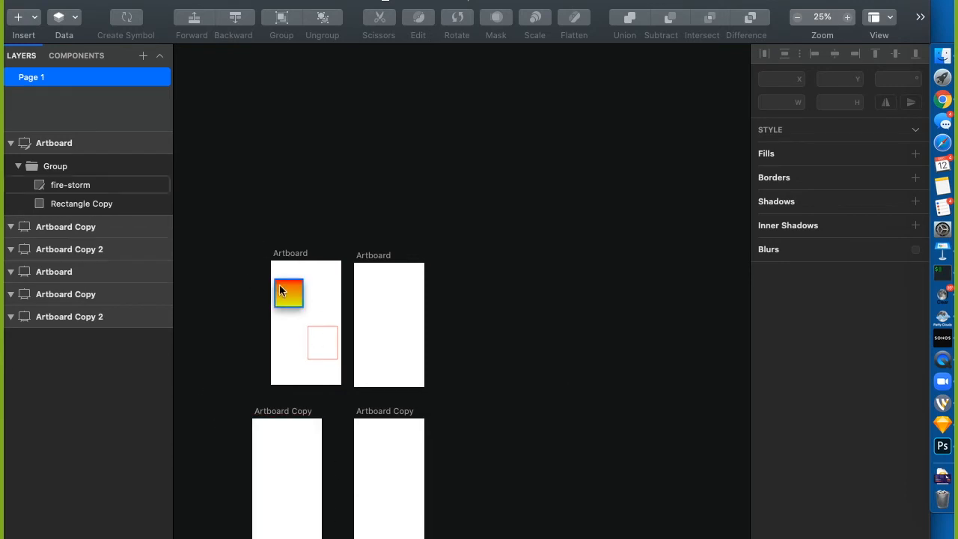
Nudge the fire-storm square slightly to the right
drag(288, 296, 293, 300)
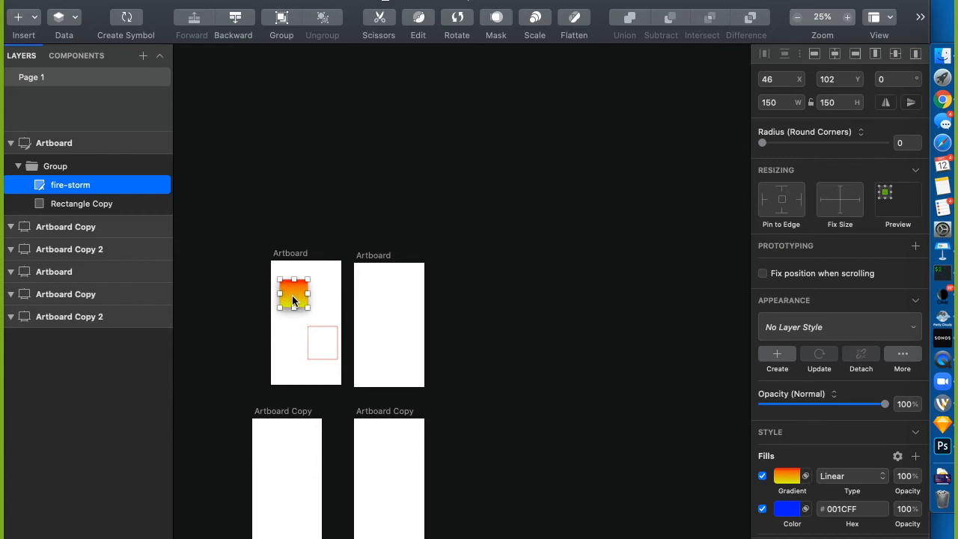
click(380, 301)
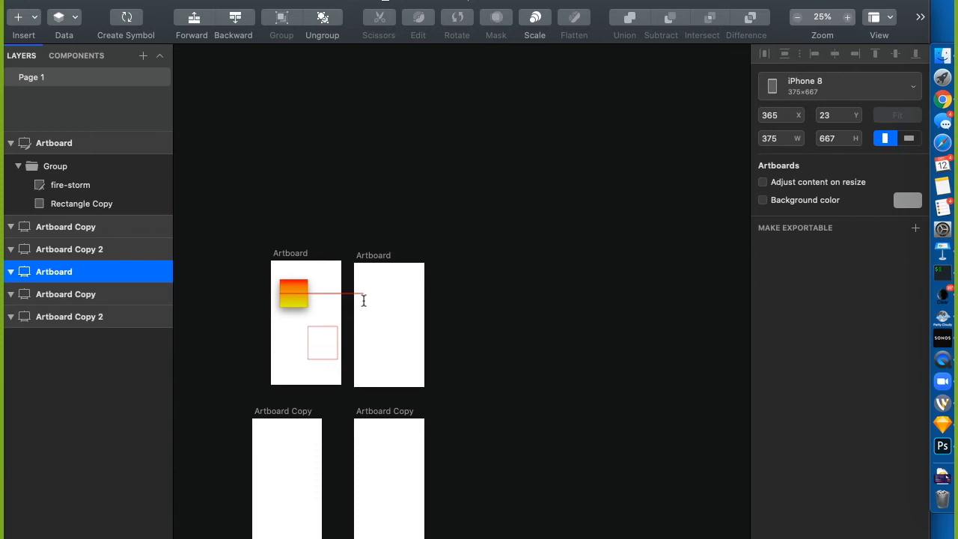
right_click(364, 297)
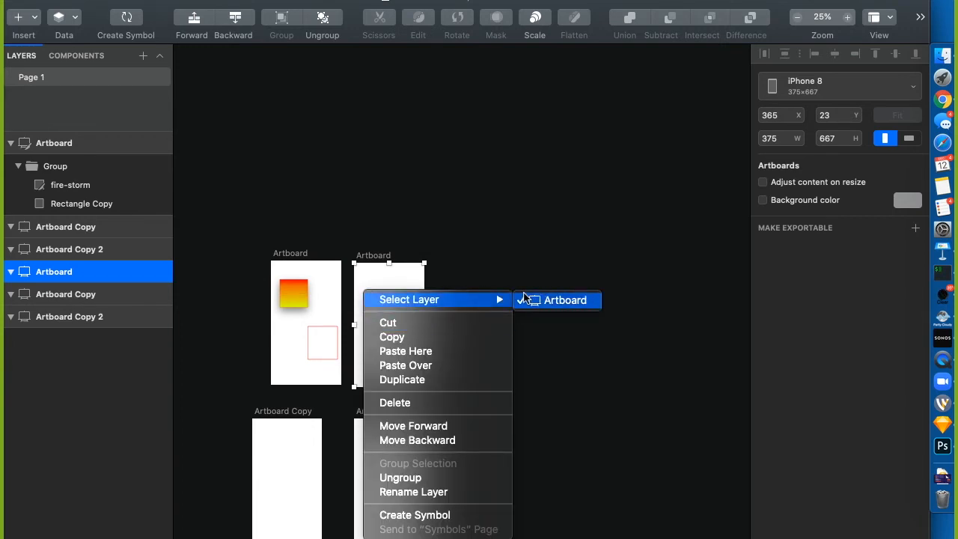
click(407, 305)
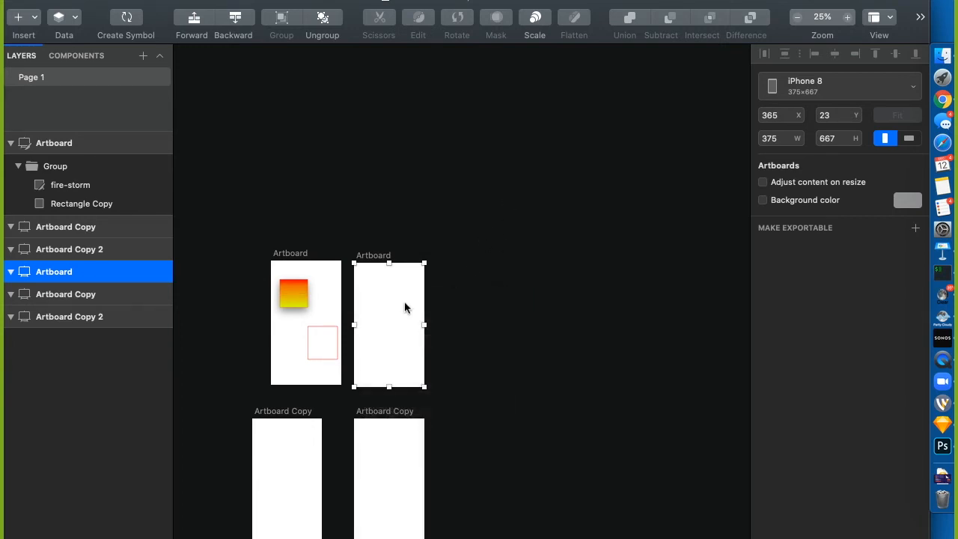
click(379, 137)
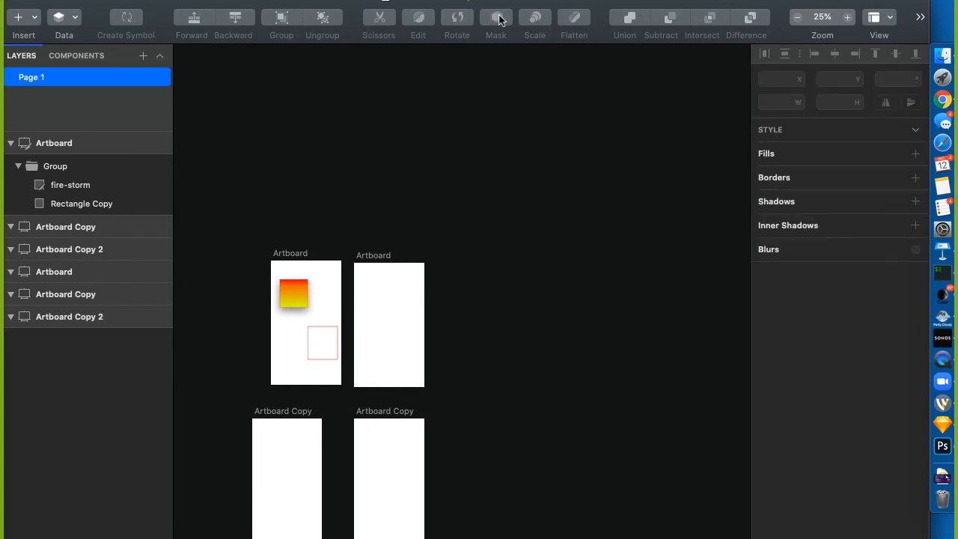
Draw a 244×244 oval circle near the top of the second artboard
click(160, 0)
mouse_move(284, 18)
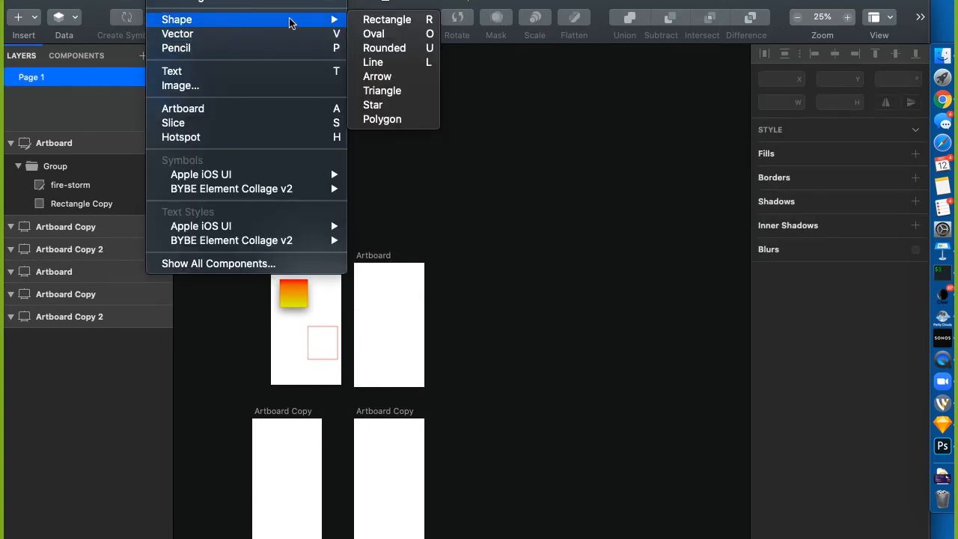
click(482, 363)
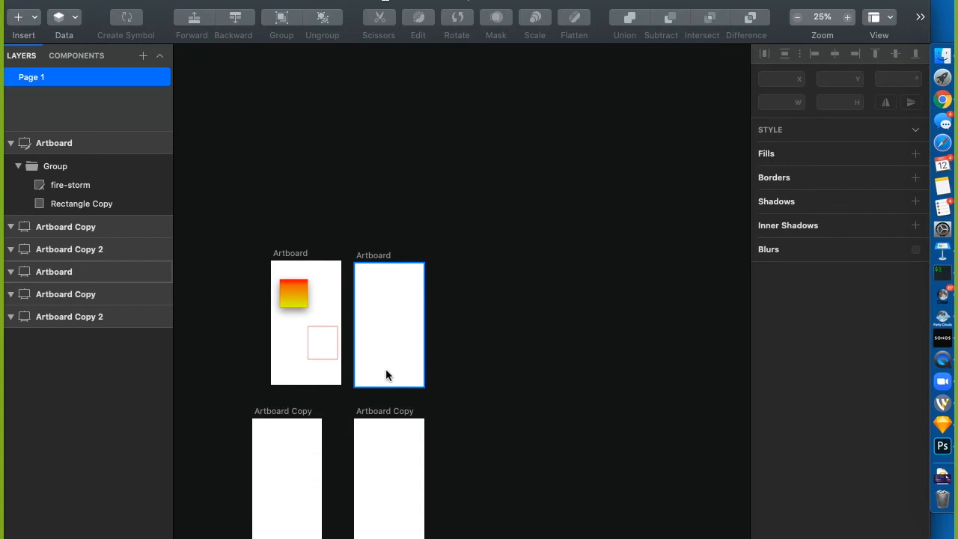
key(o)
mouse_move(363, 279)
mouse_down()
mouse_move(417, 332)
mouse_move(409, 325)
mouse_up()
click(487, 307)
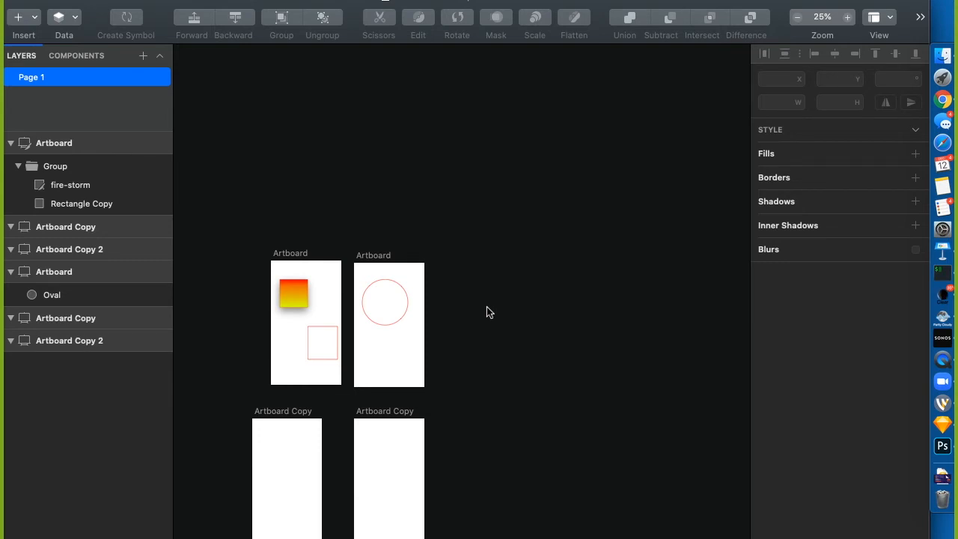
right_click(601, 38)
click(641, 96)
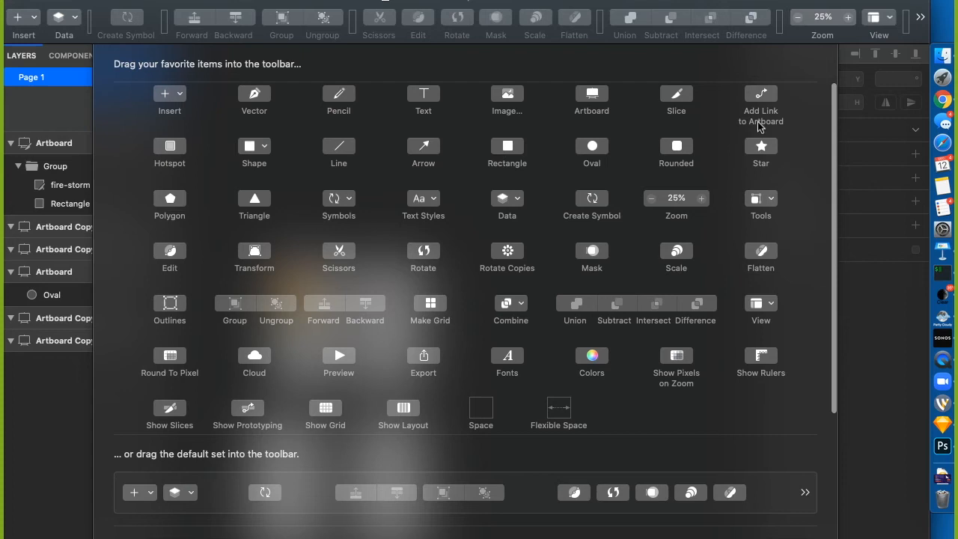
click(793, 536)
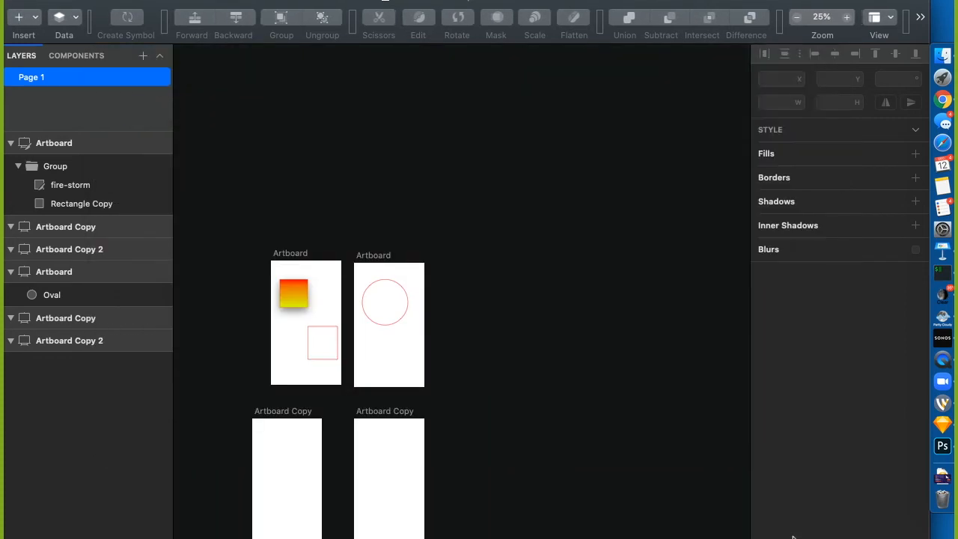
right_click(602, 4)
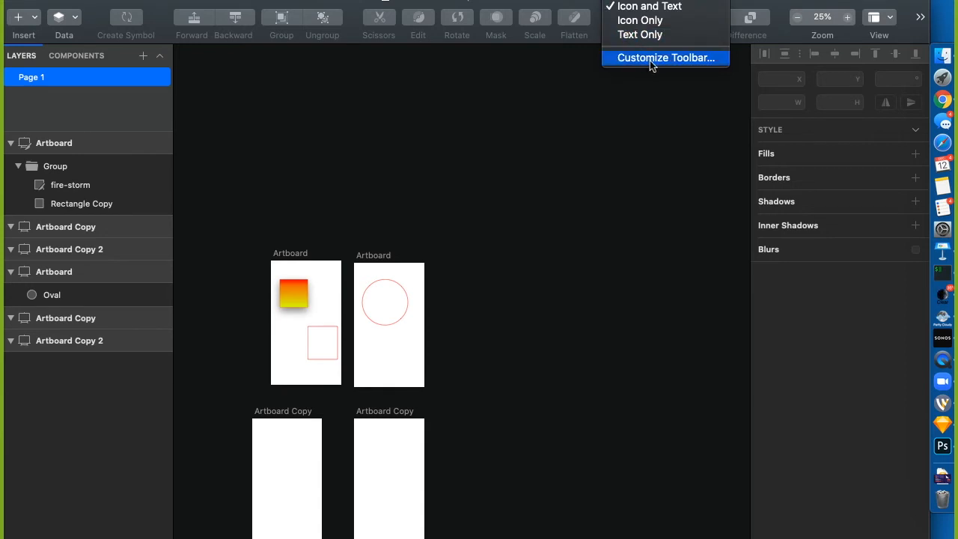
click(633, 253)
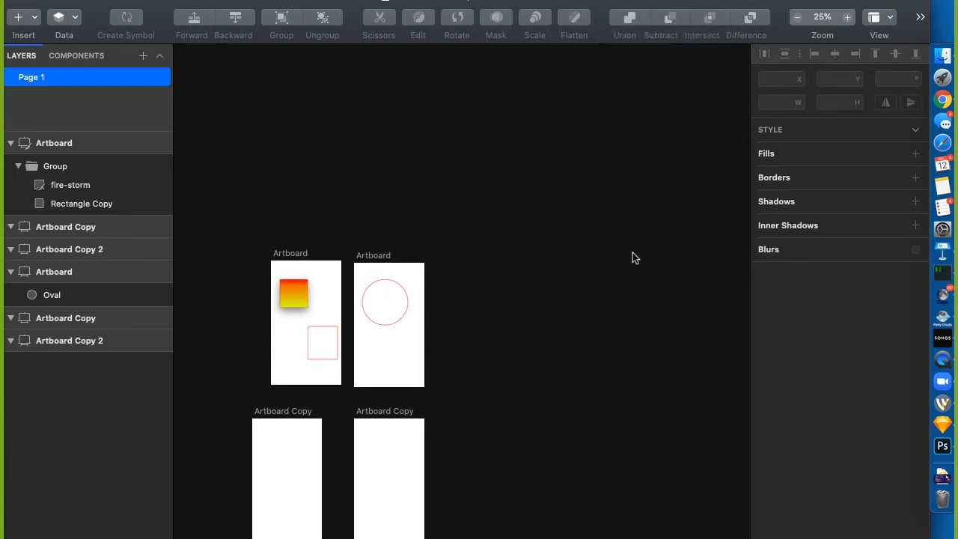
click(382, 325)
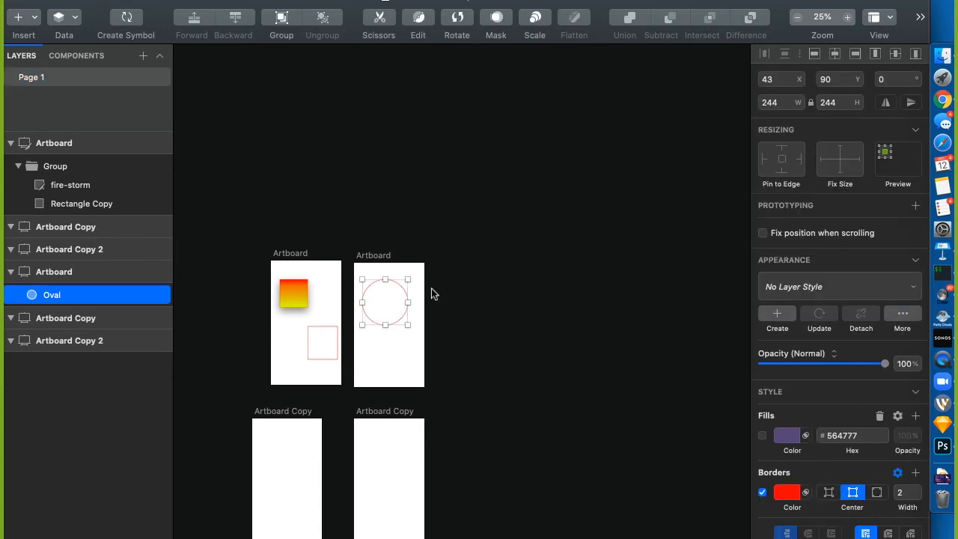
Delete the circle and add a Hi text layer on the second artboard
key(Delete)
key(t)
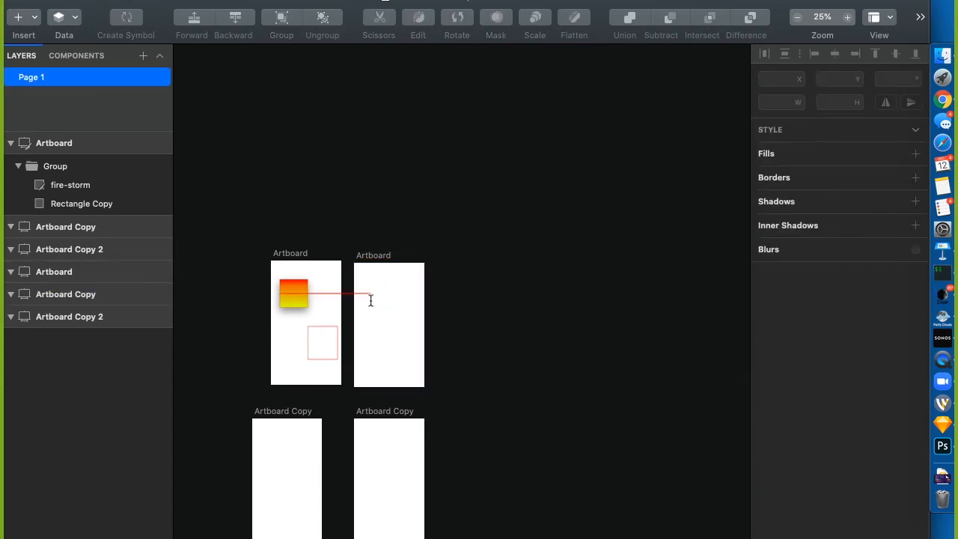
click(367, 298)
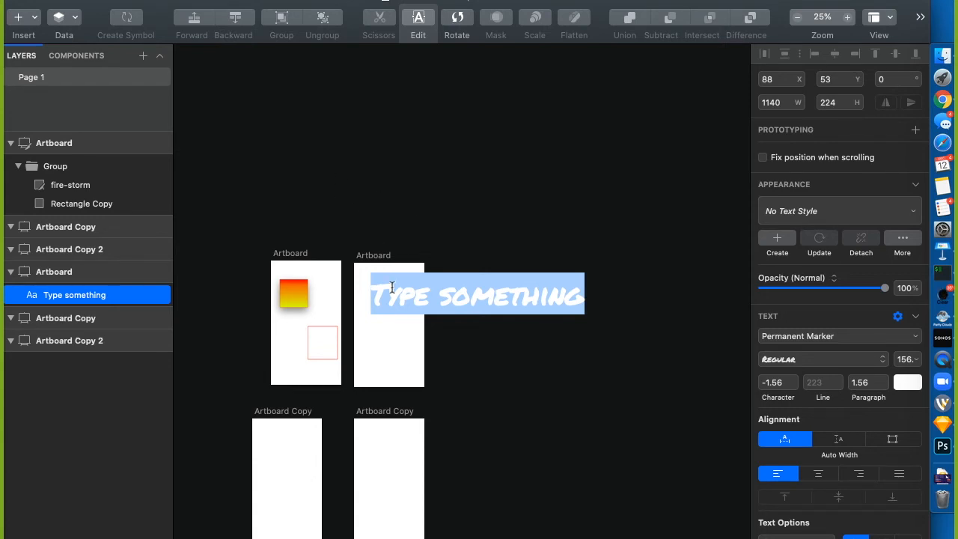
key(BackSpace)
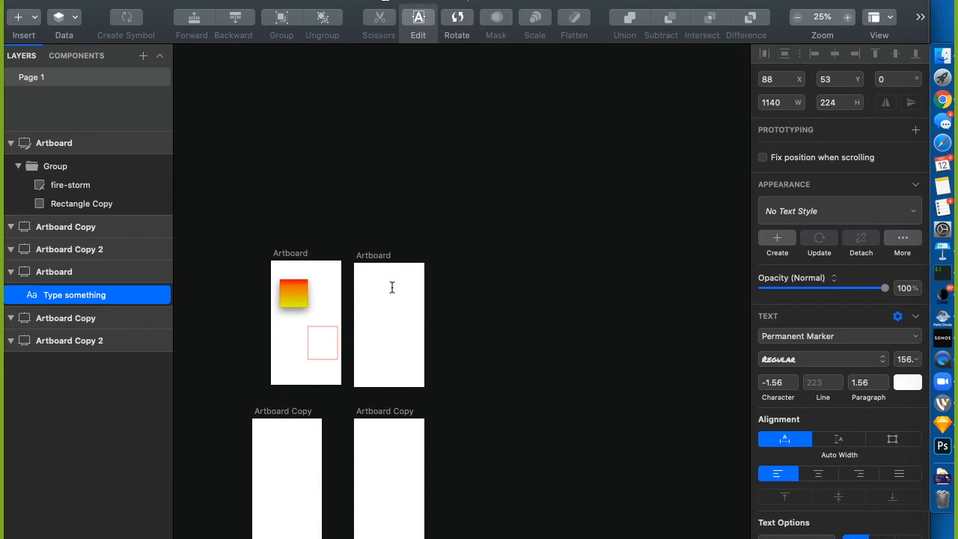
click(460, 306)
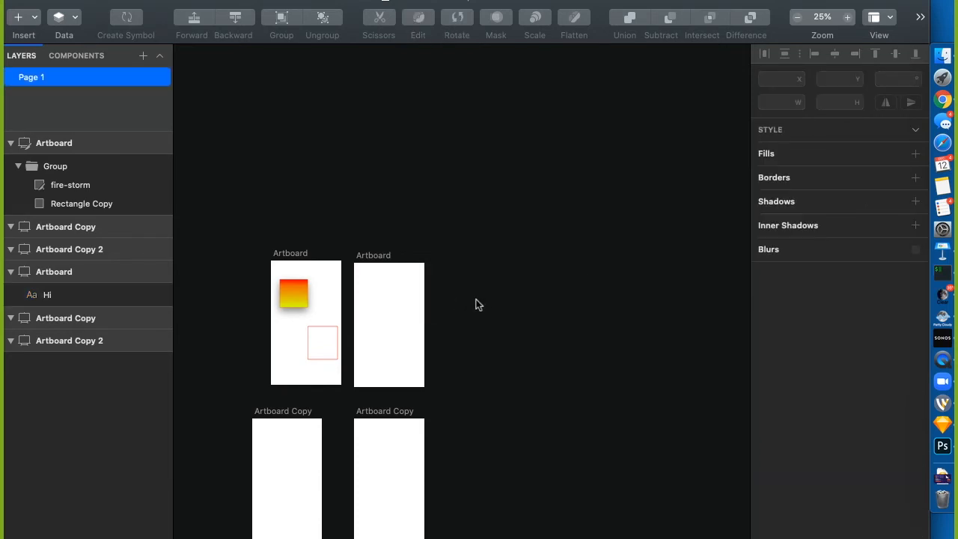
Make the Hi text red (FF0000)
click(52, 296)
click(908, 458)
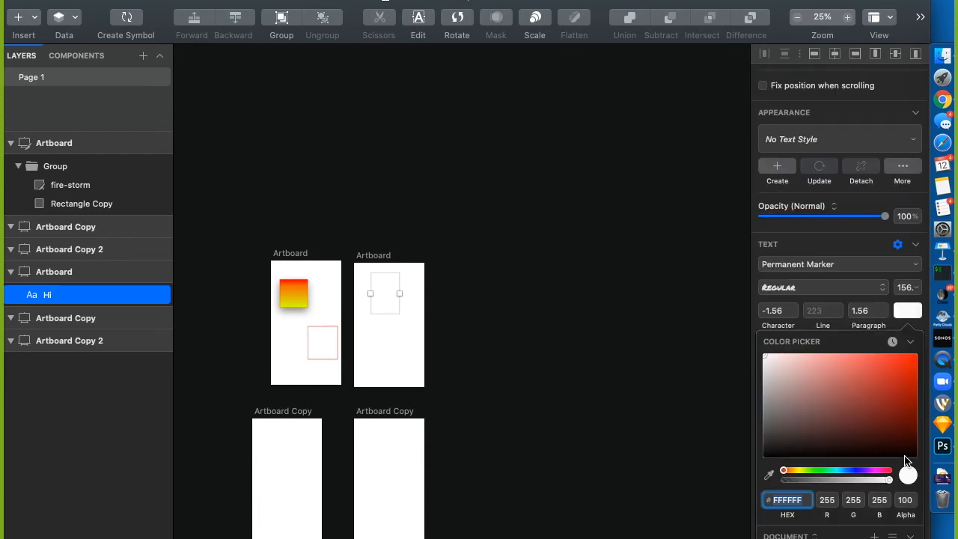
click(792, 400)
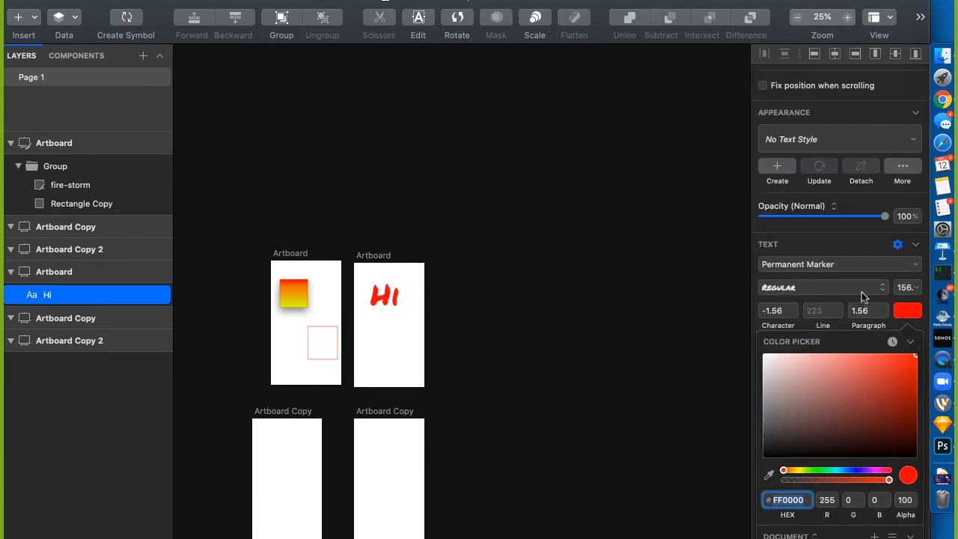
scroll(760, 246, up, 5)
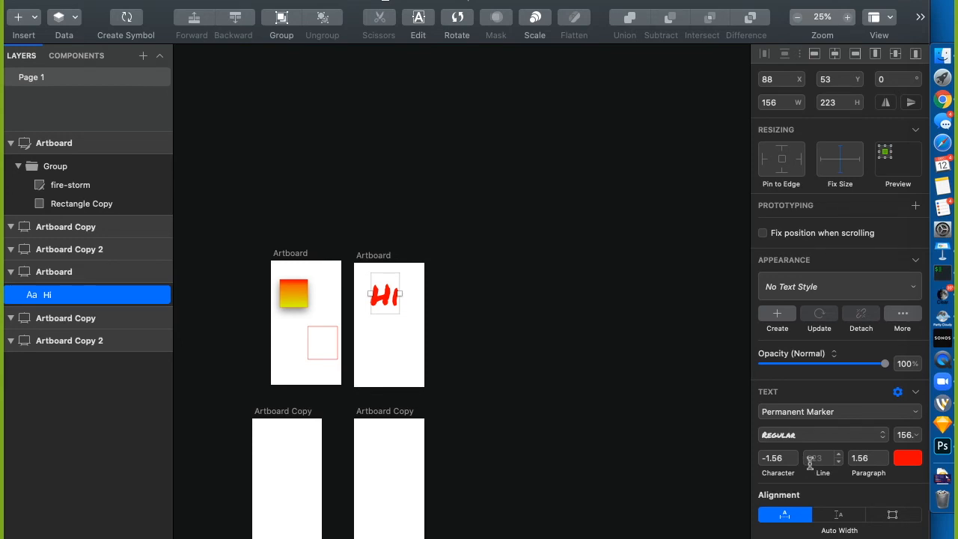
Browse the text style list and Text settings in the inspector for Hi
scroll(797, 520, down, 5)
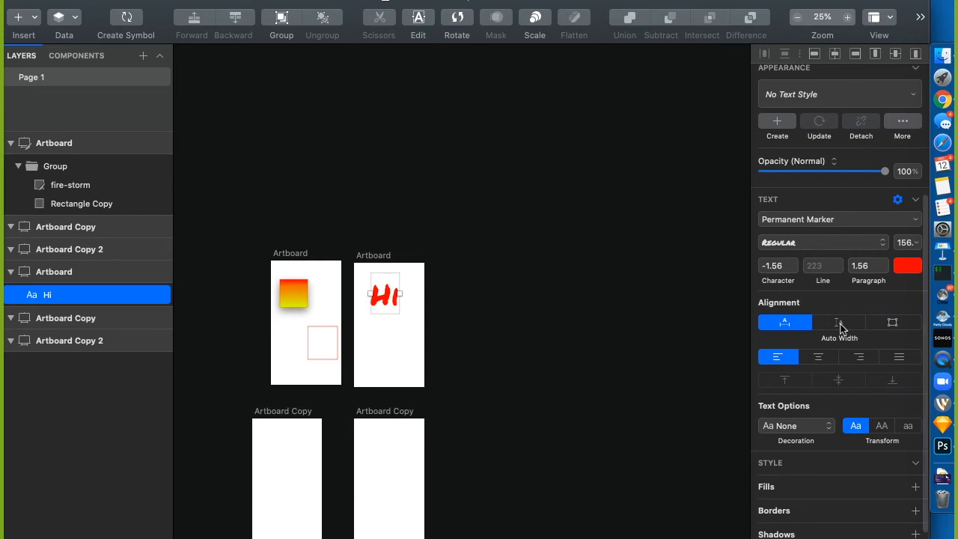
scroll(839, 328, up, 5)
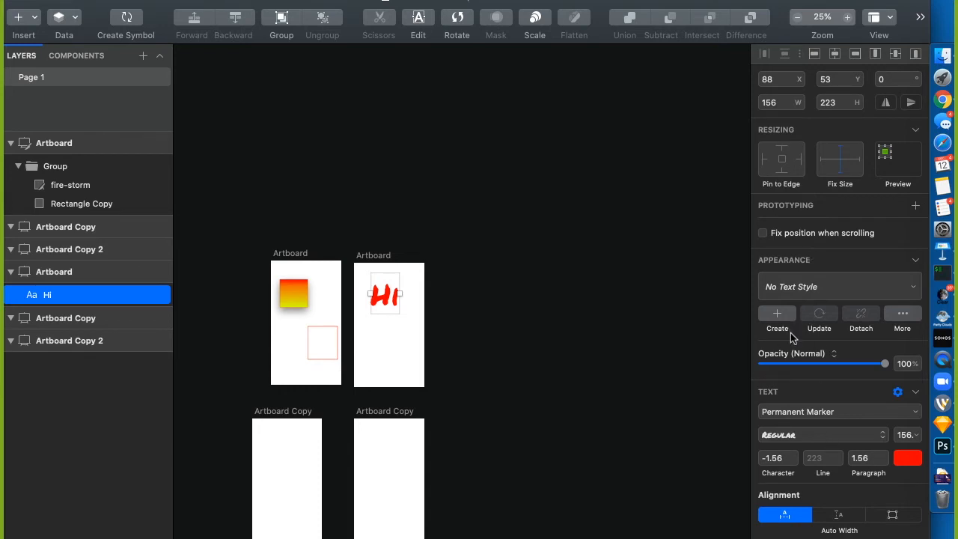
click(799, 286)
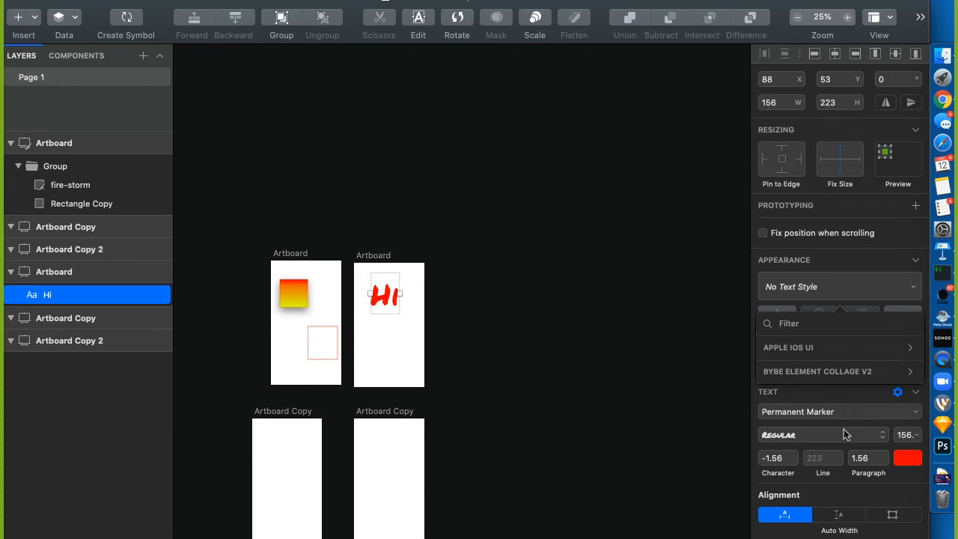
click(918, 394)
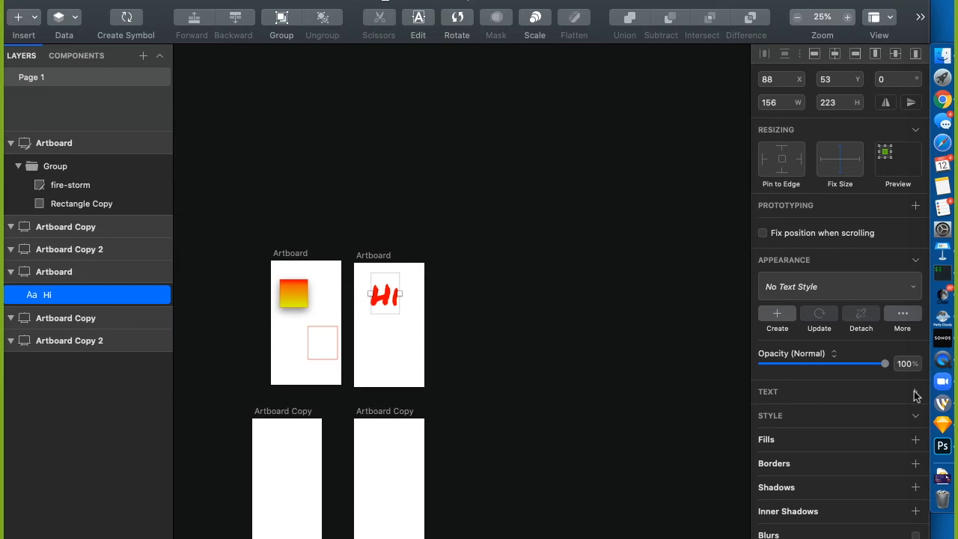
click(916, 394)
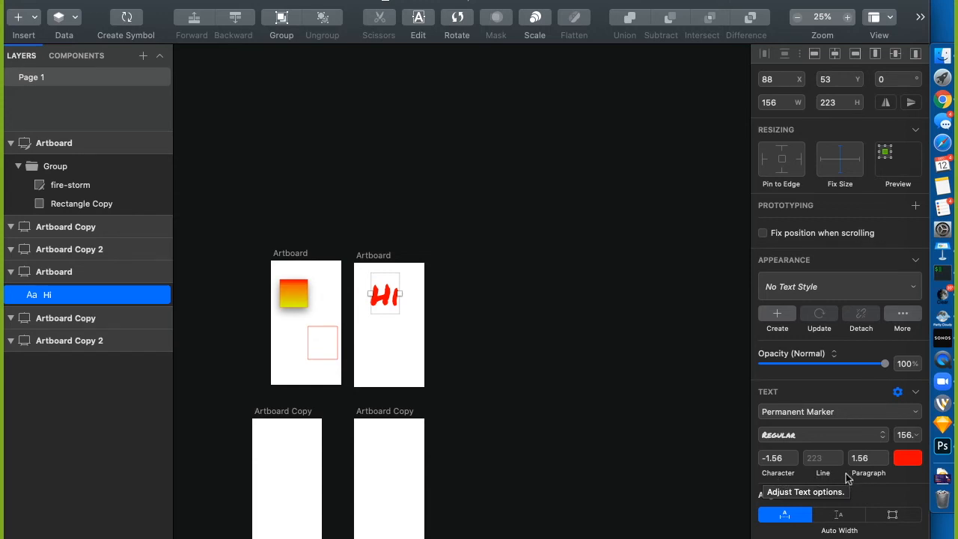
scroll(848, 479, down, 3)
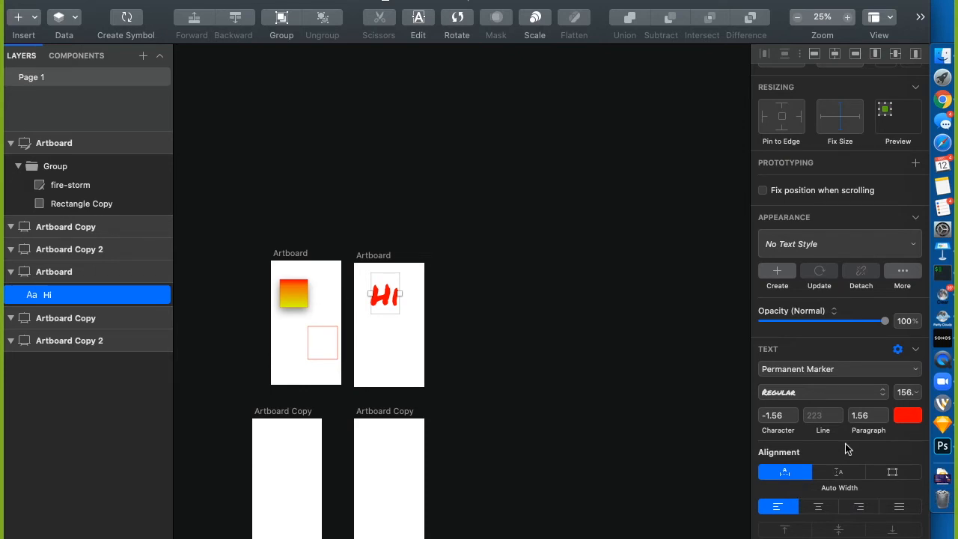
Reselect the Hi text and bring up the Layer menu
click(466, 237)
click(380, 295)
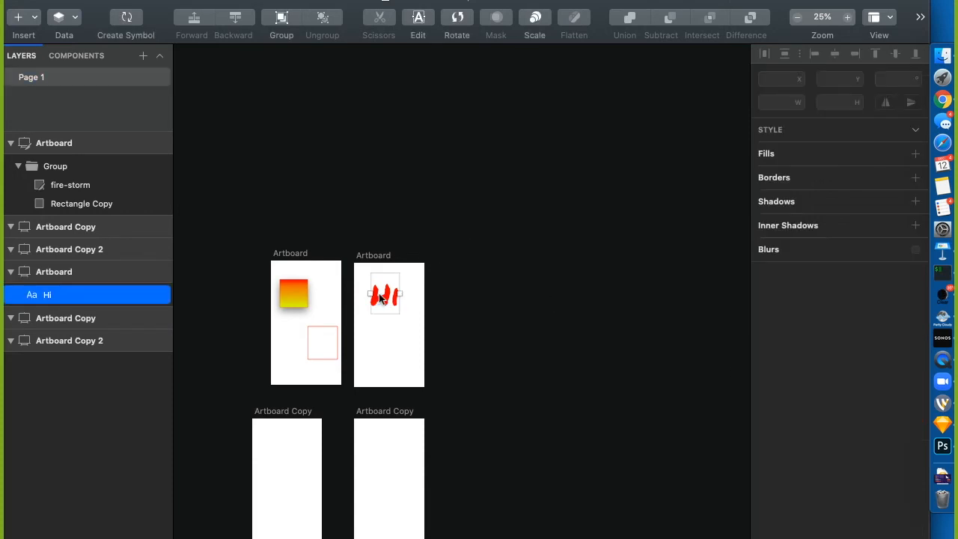
click(201, 0)
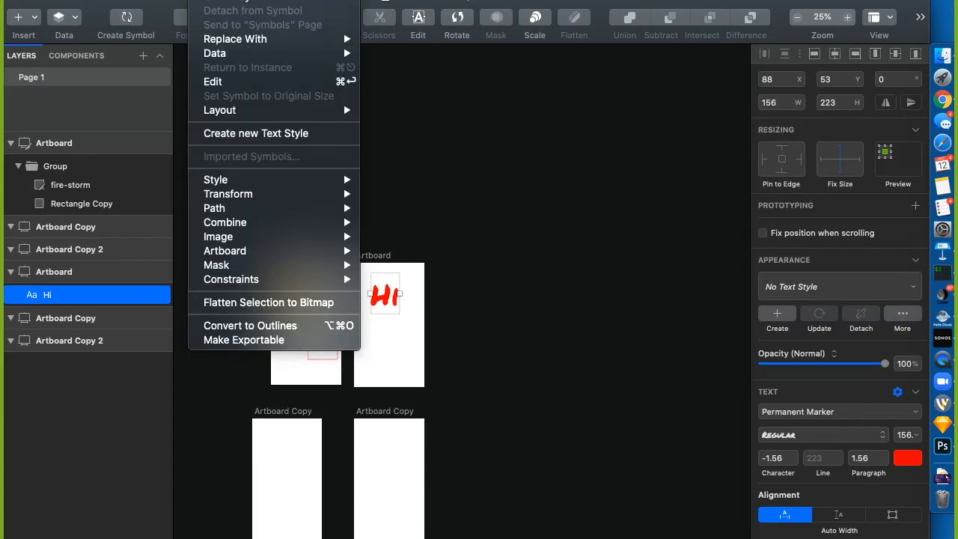
Duplicate the Hi text layer
click(98, 300)
right_click(97, 300)
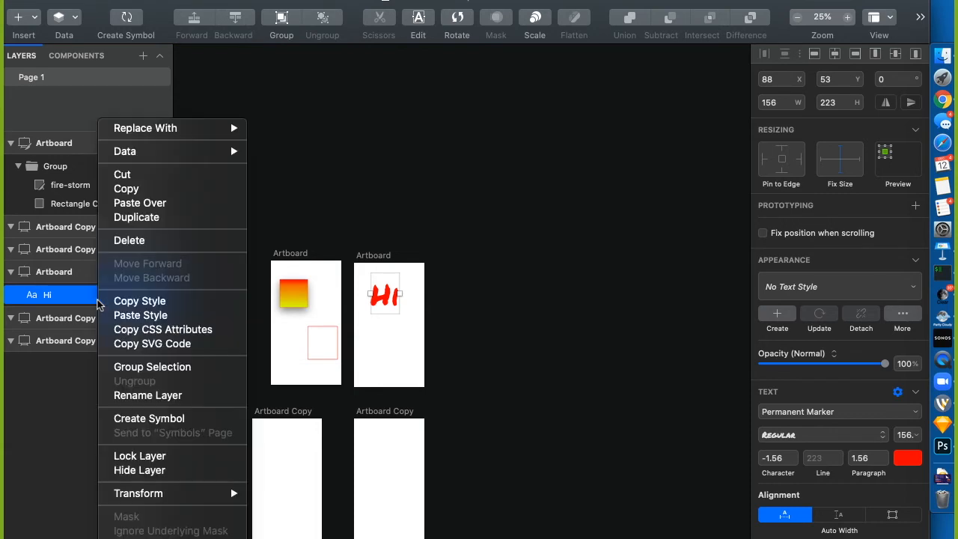
click(84, 294)
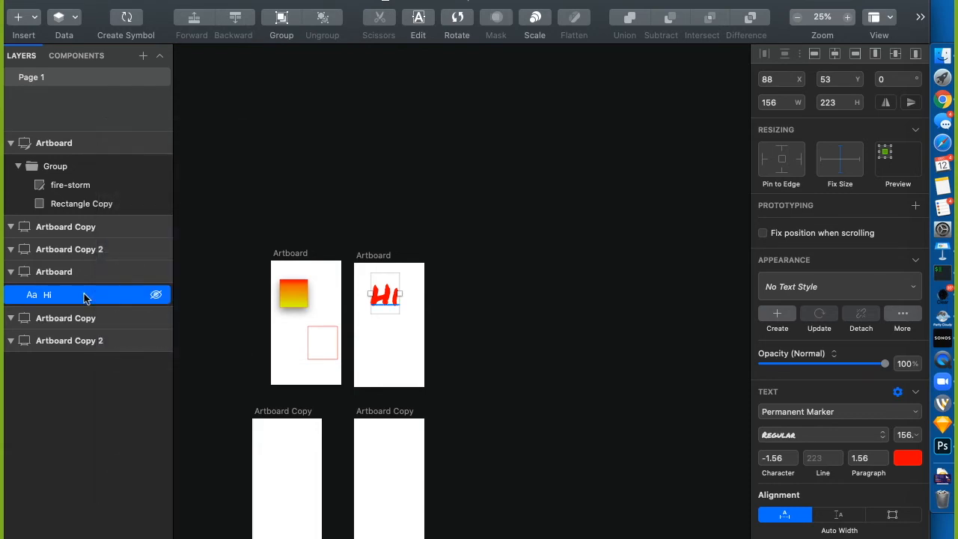
right_click(84, 293)
click(122, 218)
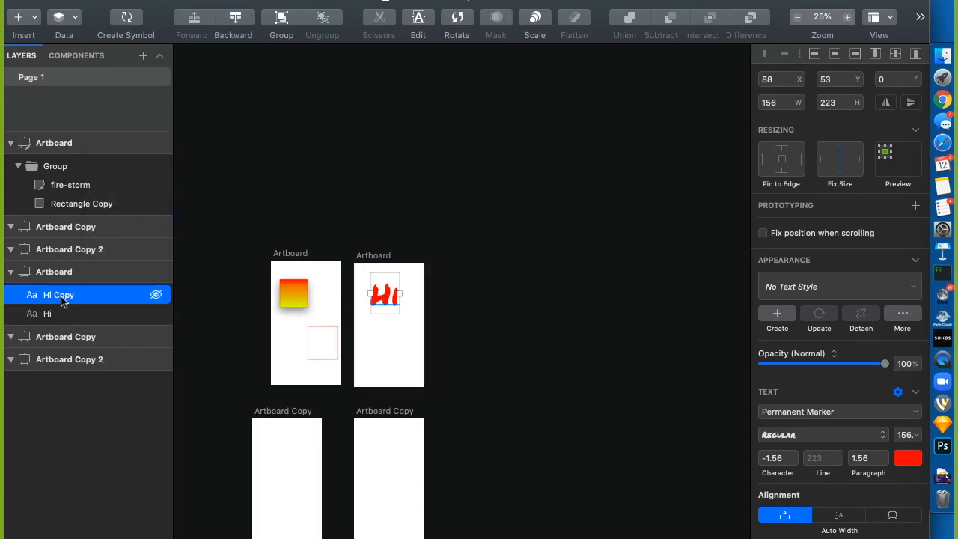
Rename the layers to Hi and Hi (editable), and hide Hi (editable)
double_click(63, 299)
double_click(62, 298)
key(BackSpace)
click(50, 318)
double_click(58, 319)
click(60, 320)
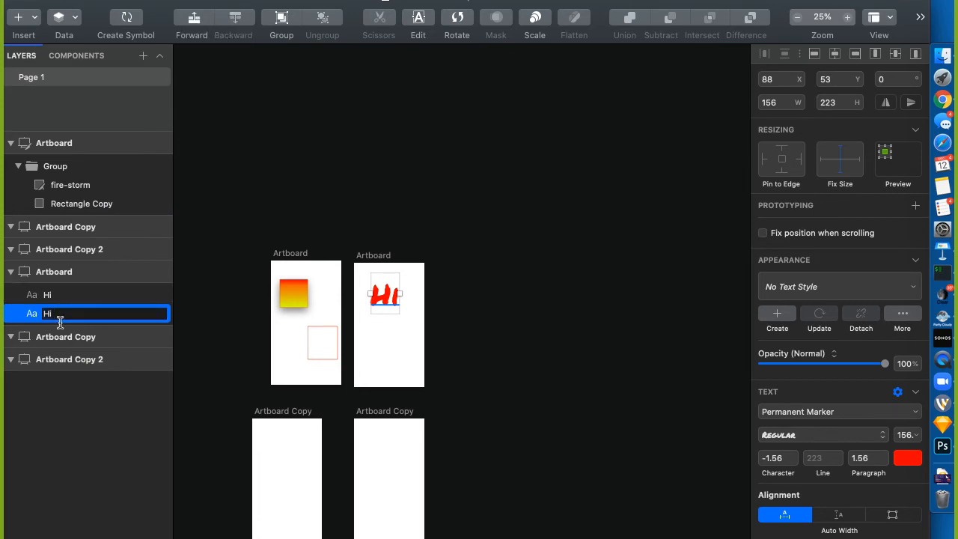
text((editable))
key(Return)
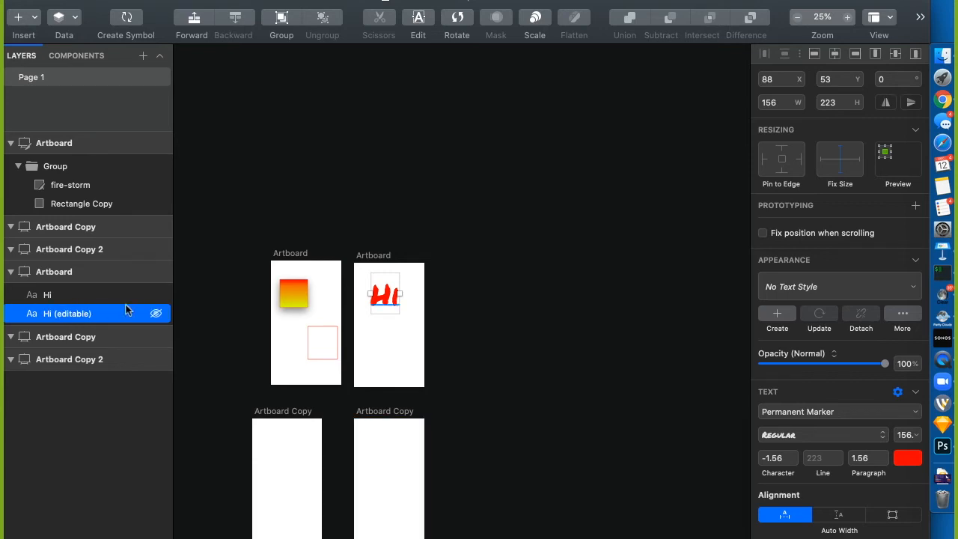
click(156, 315)
click(76, 294)
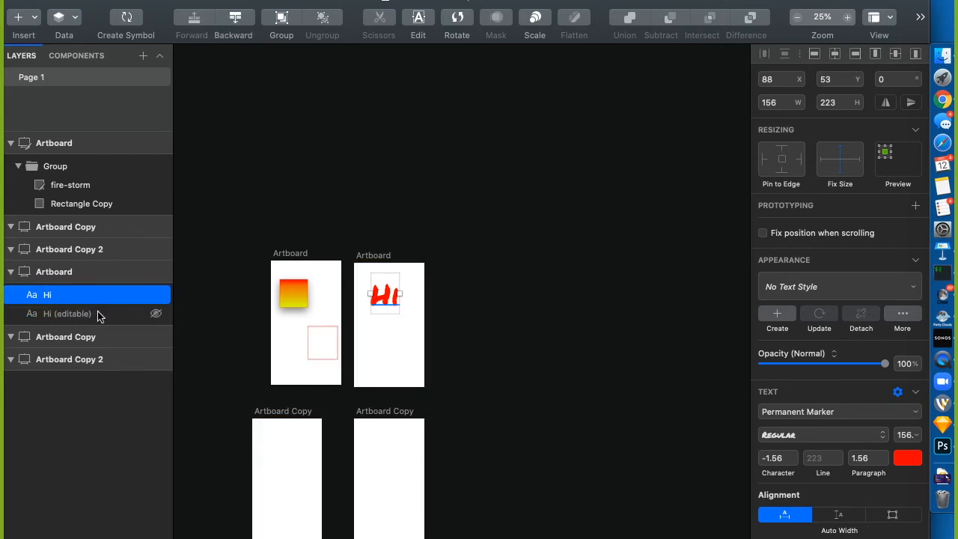
Group the Hi and Hi (editable) layers together
shift+click(100, 314)
right_click(99, 313)
scroll(149, 438, down, 4)
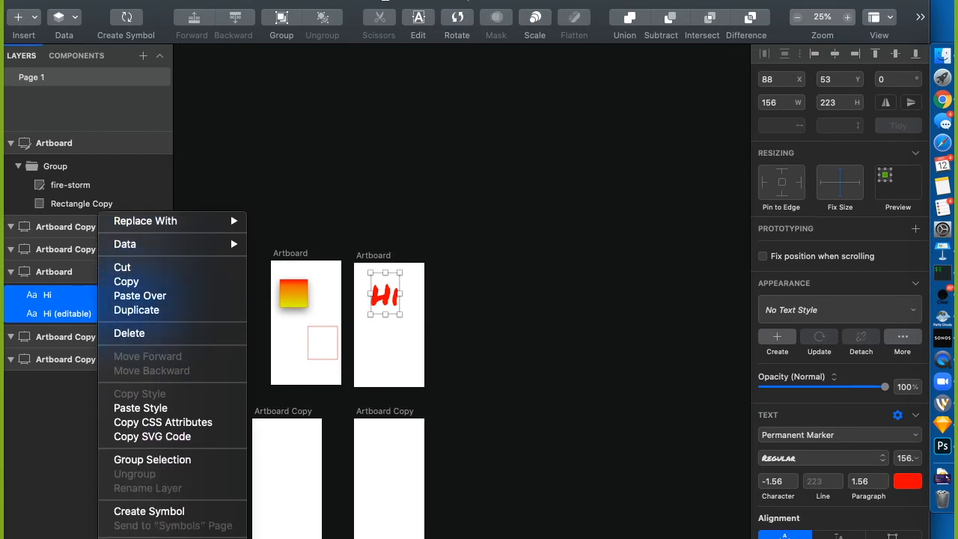
click(175, 436)
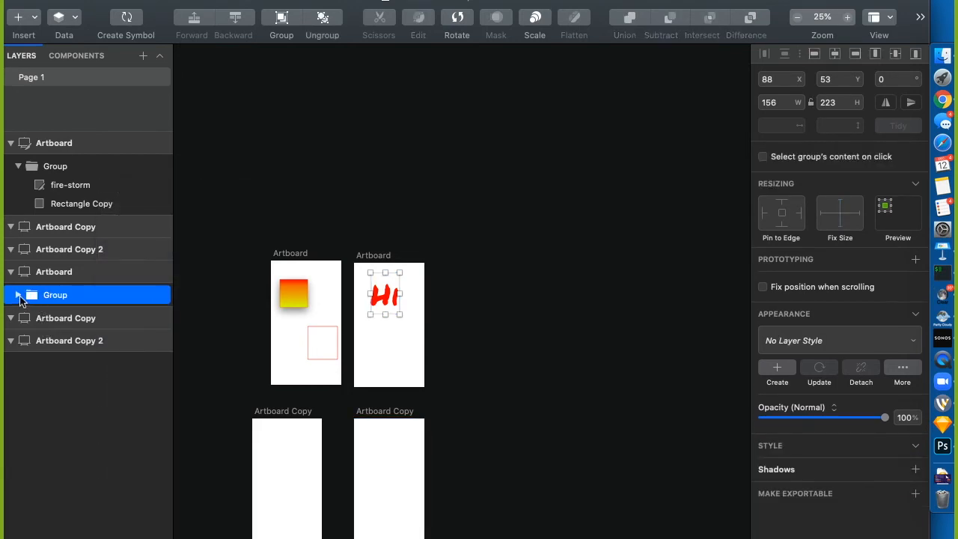
Convert the visible Hi text layer to outlines
click(19, 295)
click(57, 330)
click(57, 315)
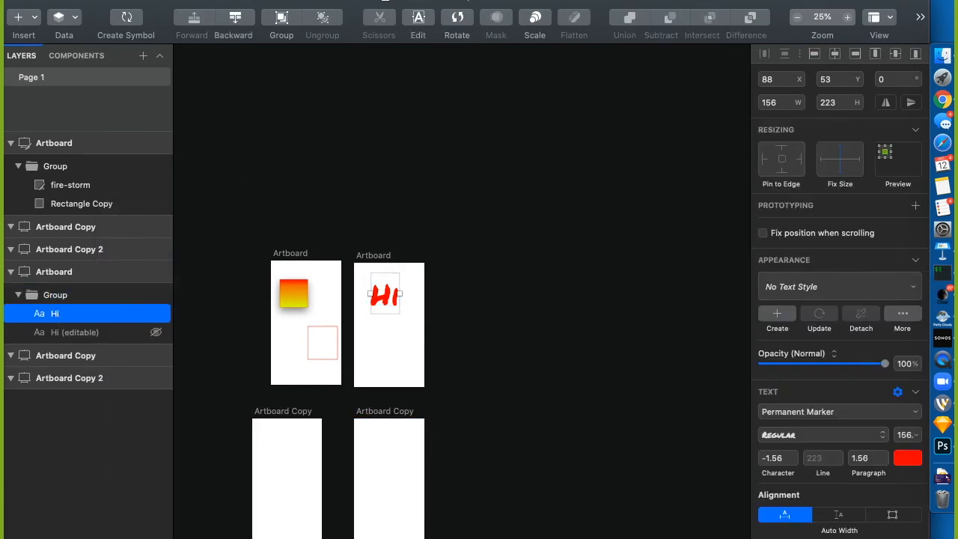
click(199, 2)
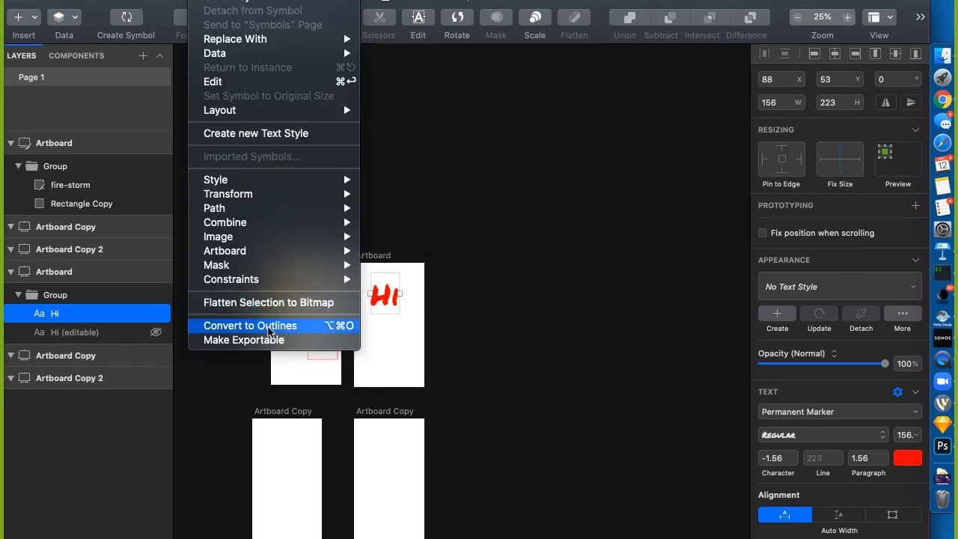
click(268, 326)
Swap the two Hi paths, nudge the i left, and move the group lower to Y 136
click(185, 239)
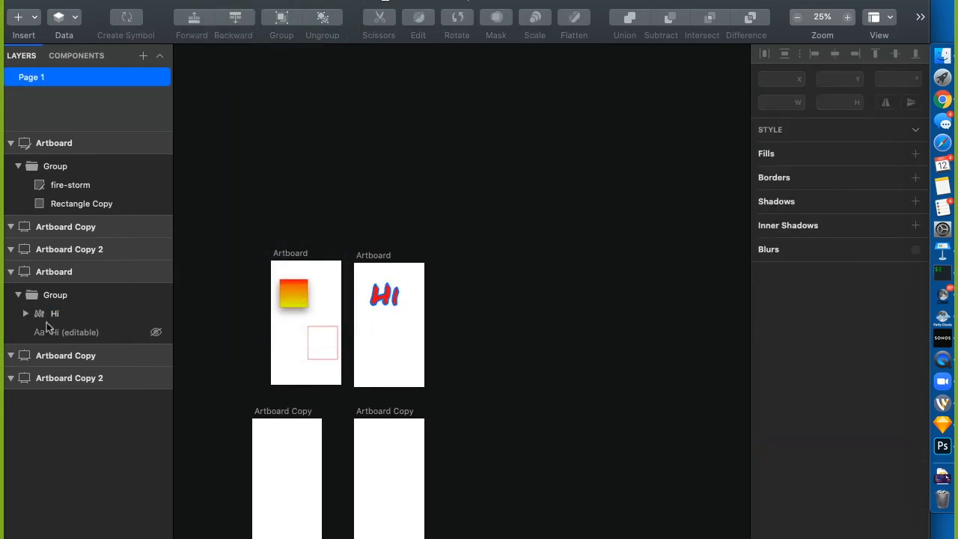
click(25, 314)
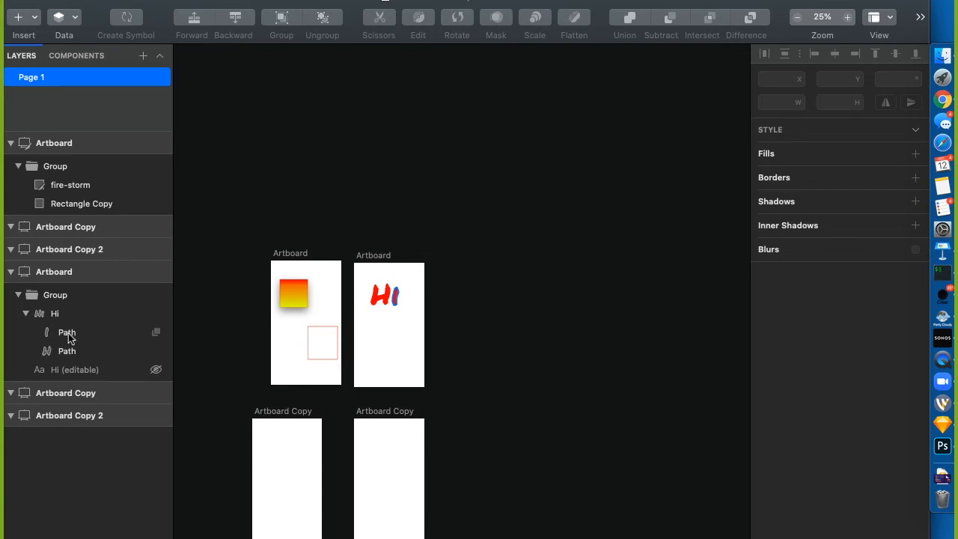
drag(66, 351, 72, 330)
click(74, 350)
key(Left)
key(Left)
key(Left)
key(Left)
key(Left)
key(Left)
key(Left)
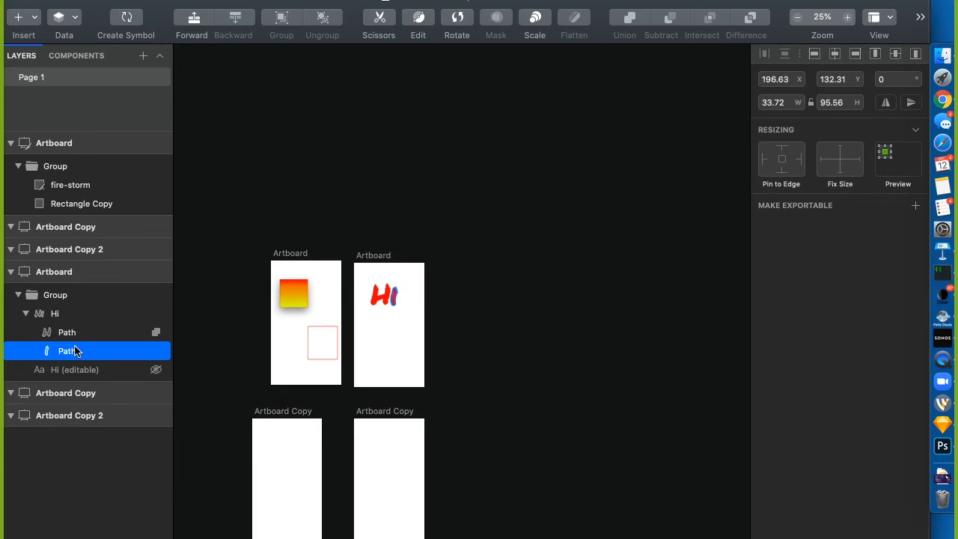
click(414, 227)
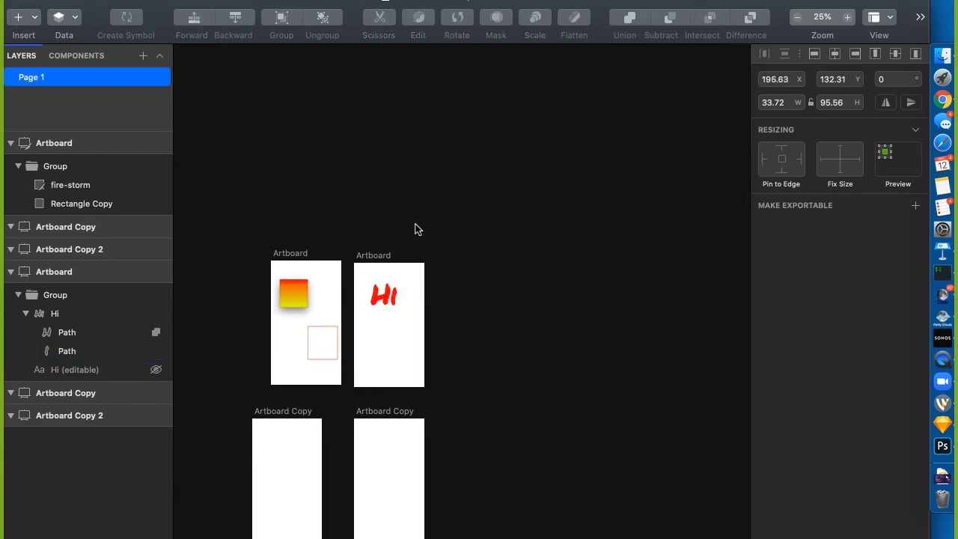
drag(389, 297, 395, 313)
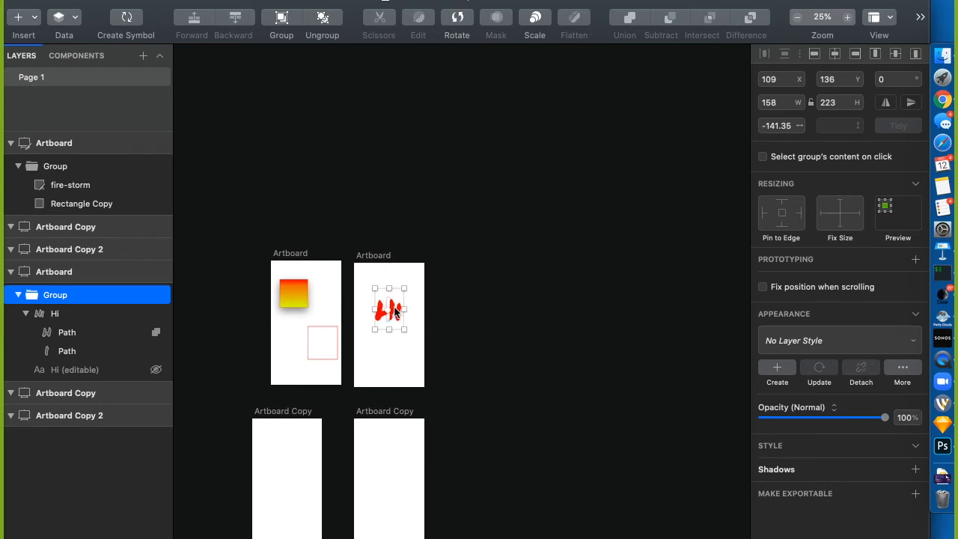
Add a text box on the right artboard, then delete the stray 'Type something' layer
click(392, 354)
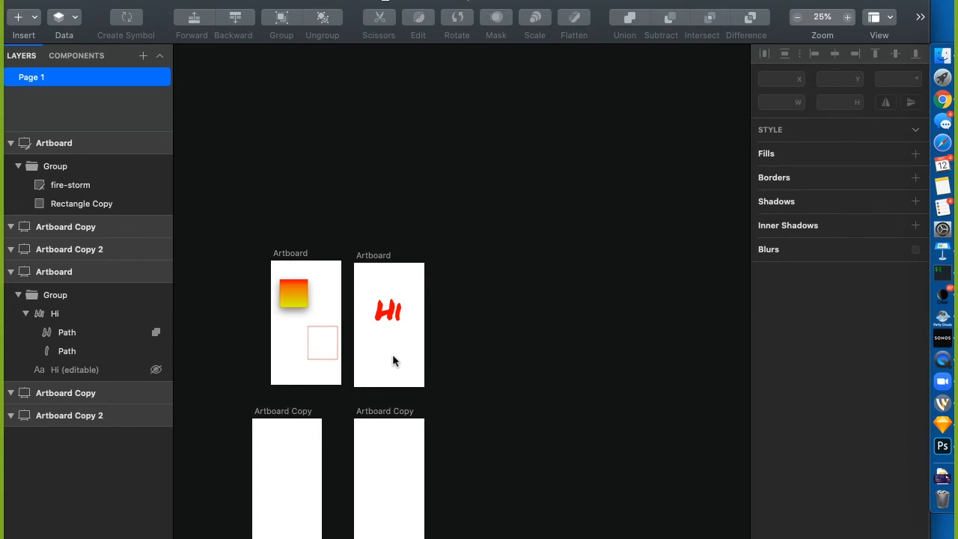
key(t)
drag(362, 343, 400, 356)
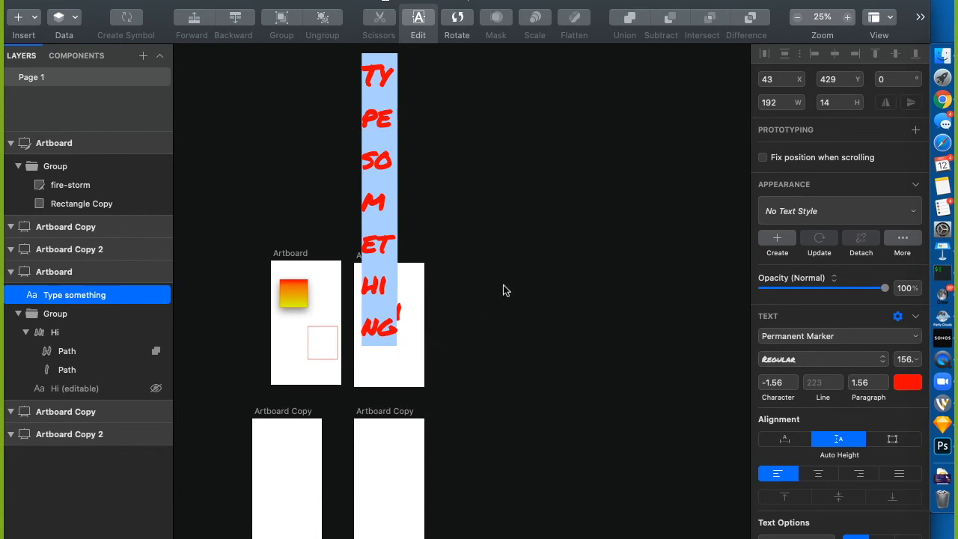
click(503, 288)
click(381, 362)
key(BackSpace)
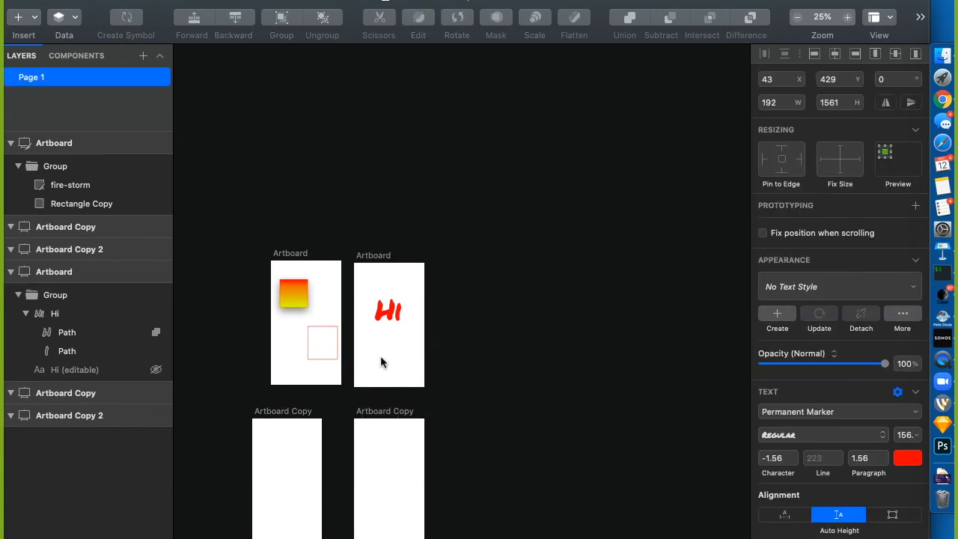
Create and delete a TY text box, then place a new text layer below Hi
key(t)
drag(366, 361, 401, 370)
click(516, 326)
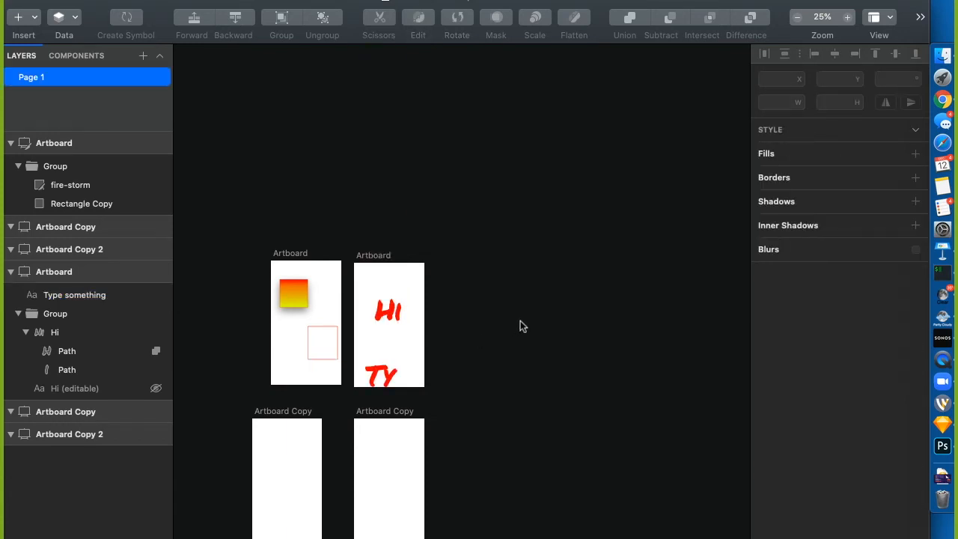
click(382, 378)
key(BackSpace)
key(t)
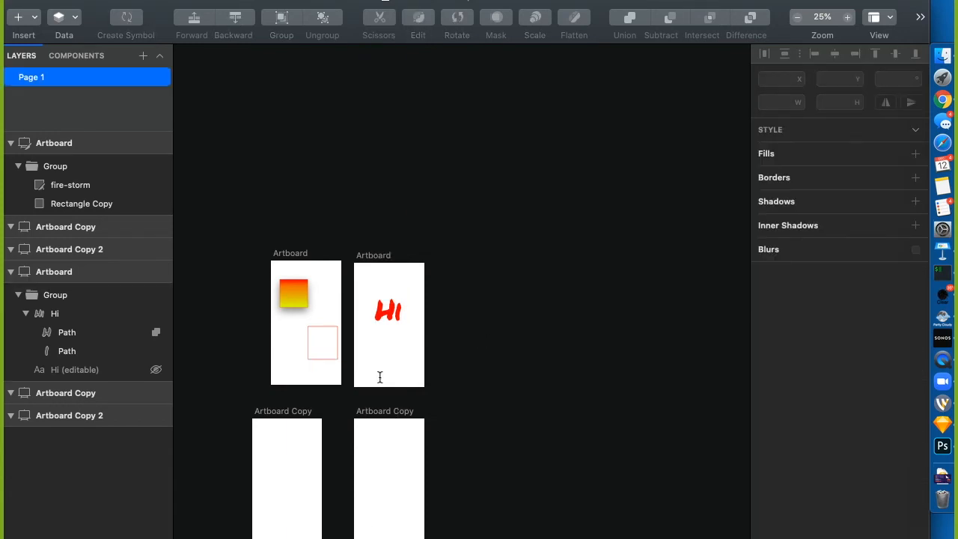
click(368, 364)
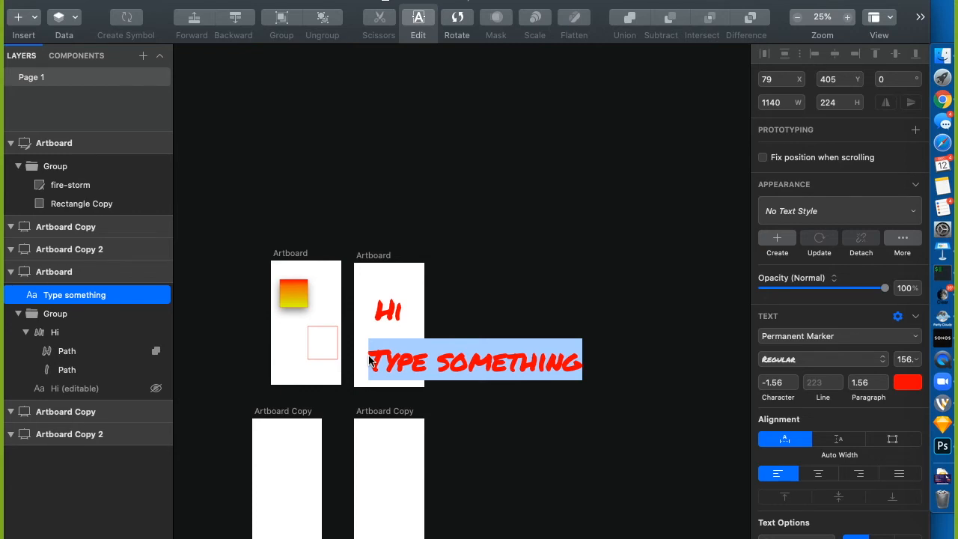
Type Hello and search Help for the Text on Path command
text(Hello)
click(543, 306)
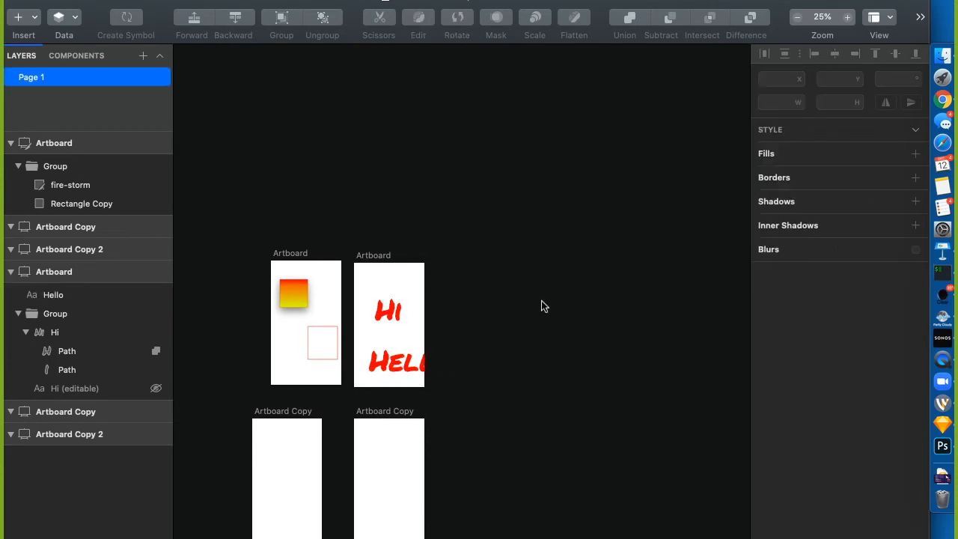
click(395, 365)
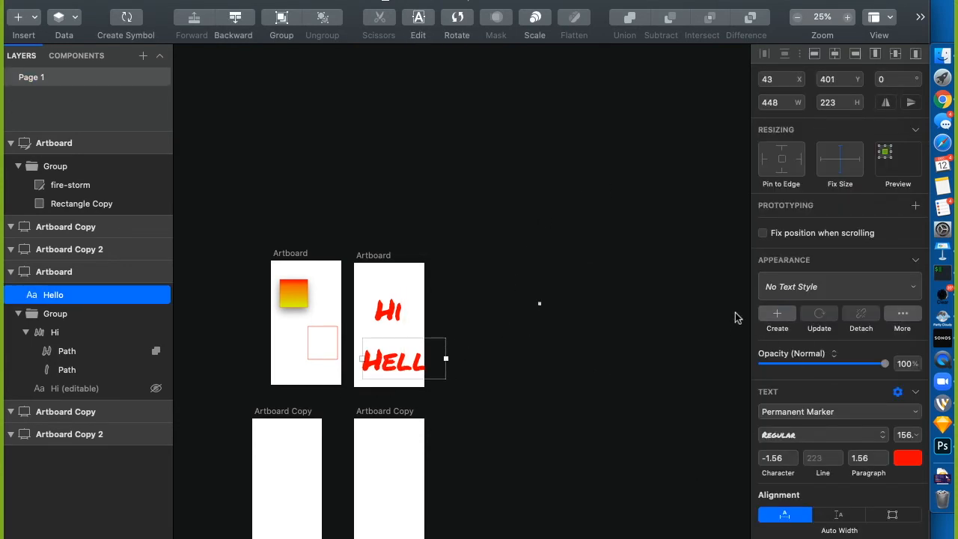
click(576, 1)
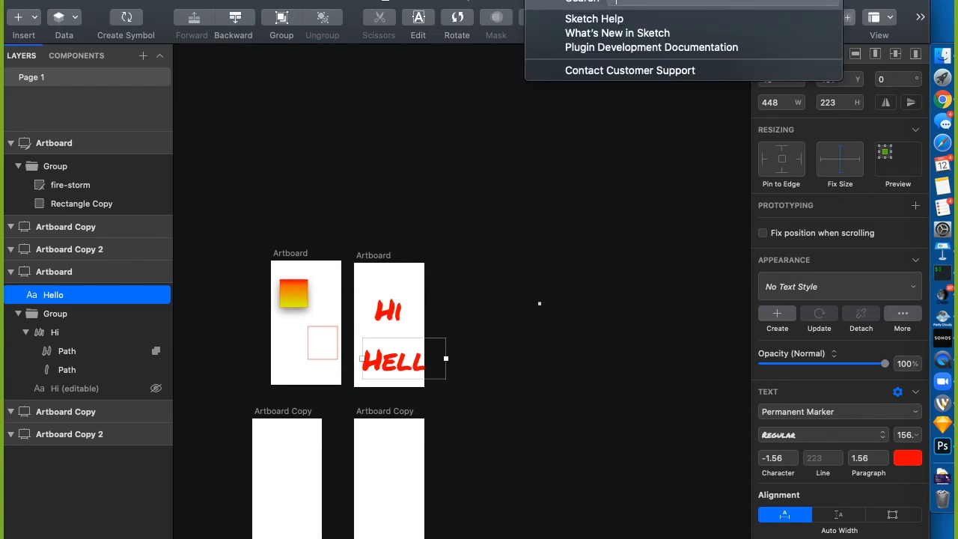
text(text)
key(Return)
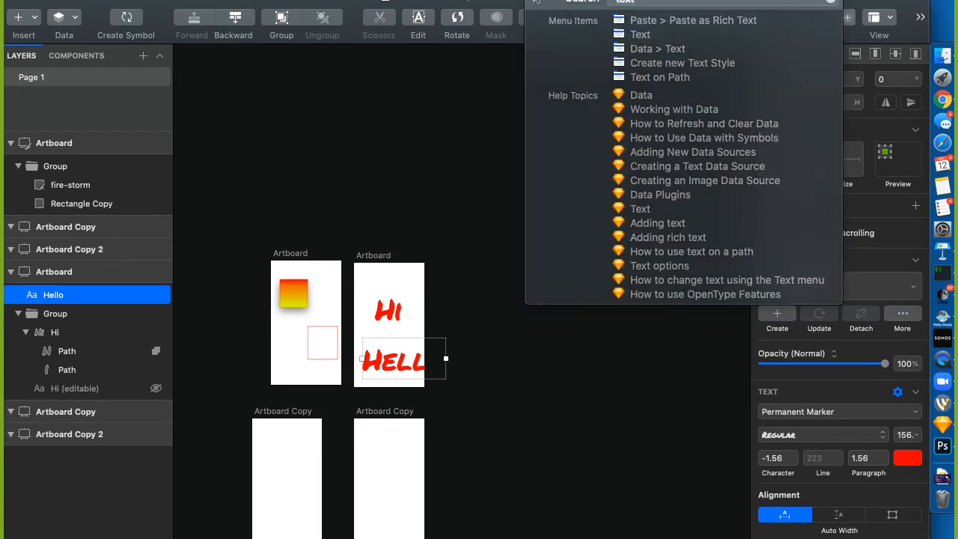
mouse_move(675, 66)
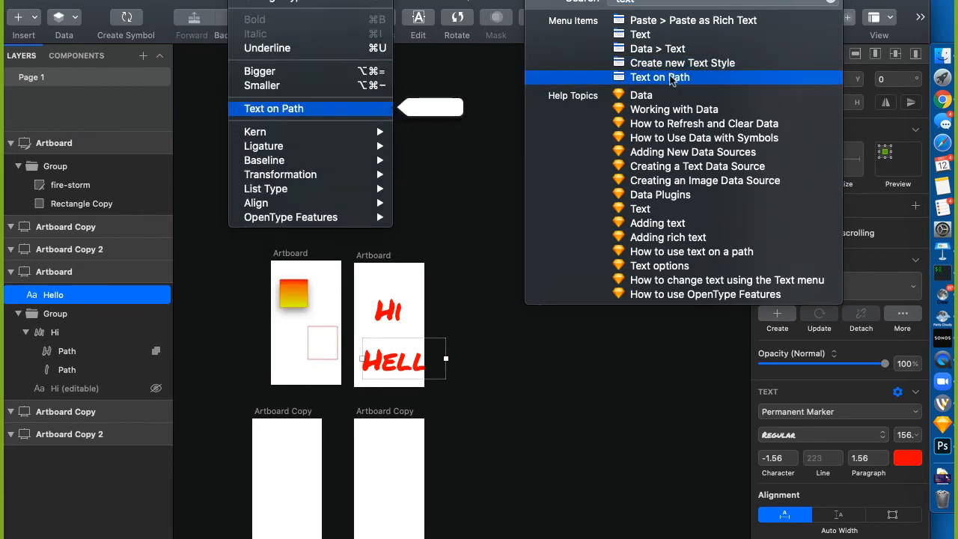
click(674, 78)
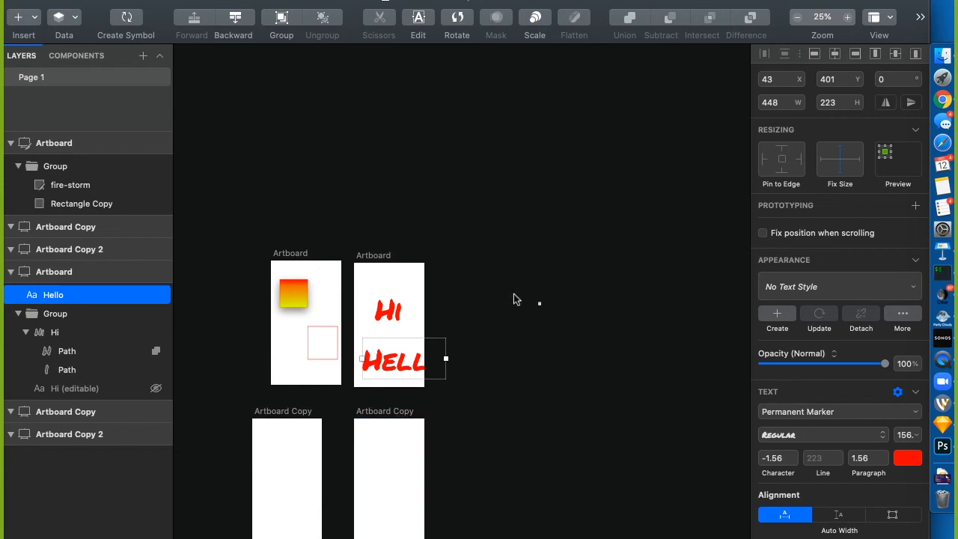
Delete the Hello text layer
click(533, 254)
click(378, 384)
key(BackSpace)
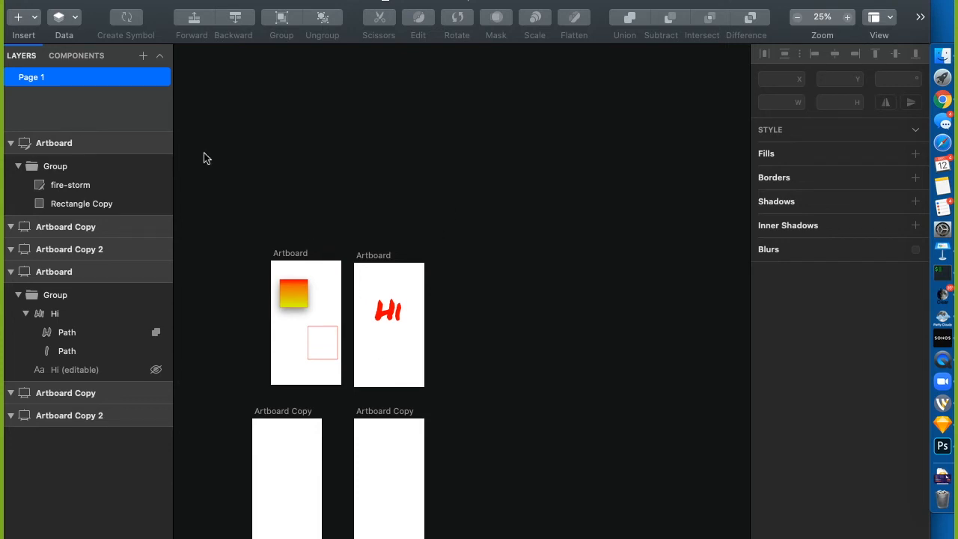
Add a new page and rename Page 1 to Design Concepts
click(39, 147)
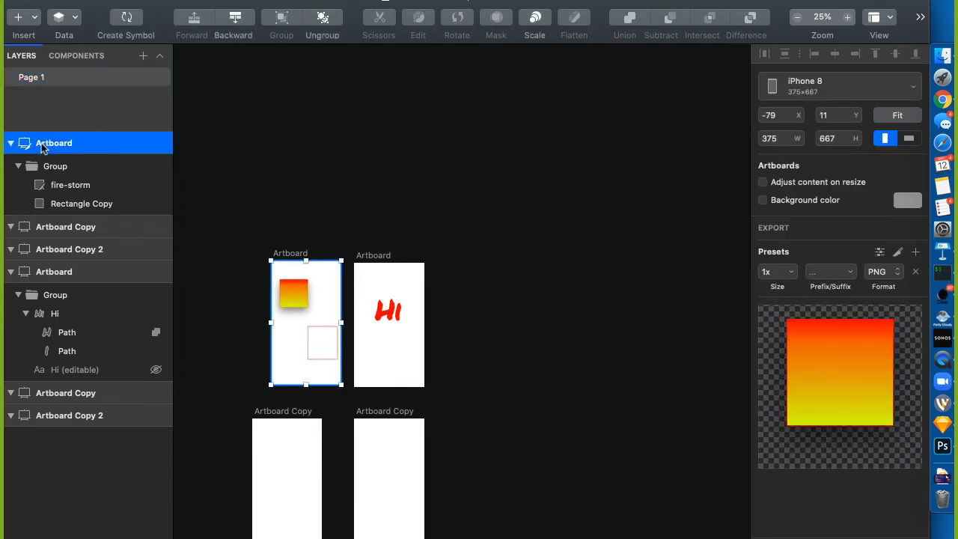
click(43, 80)
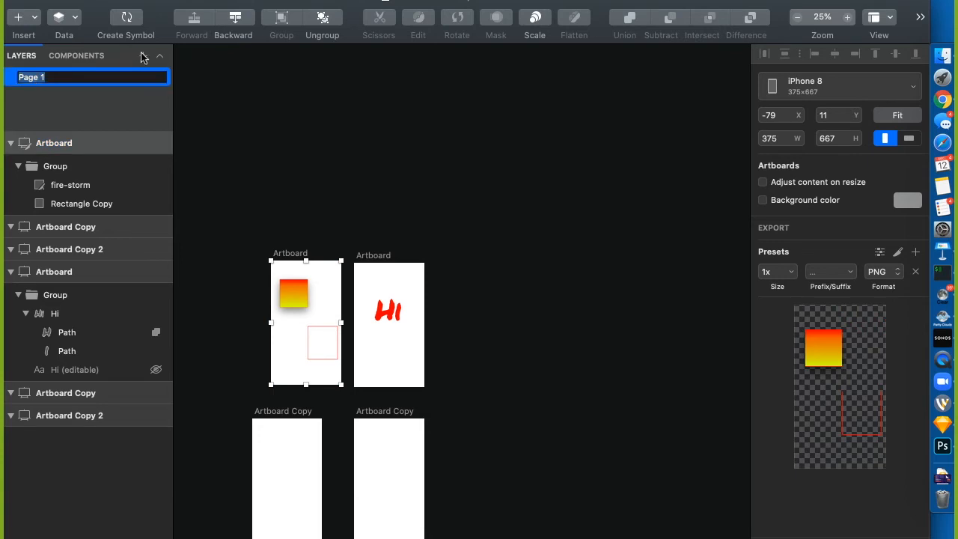
click(144, 57)
click(284, 142)
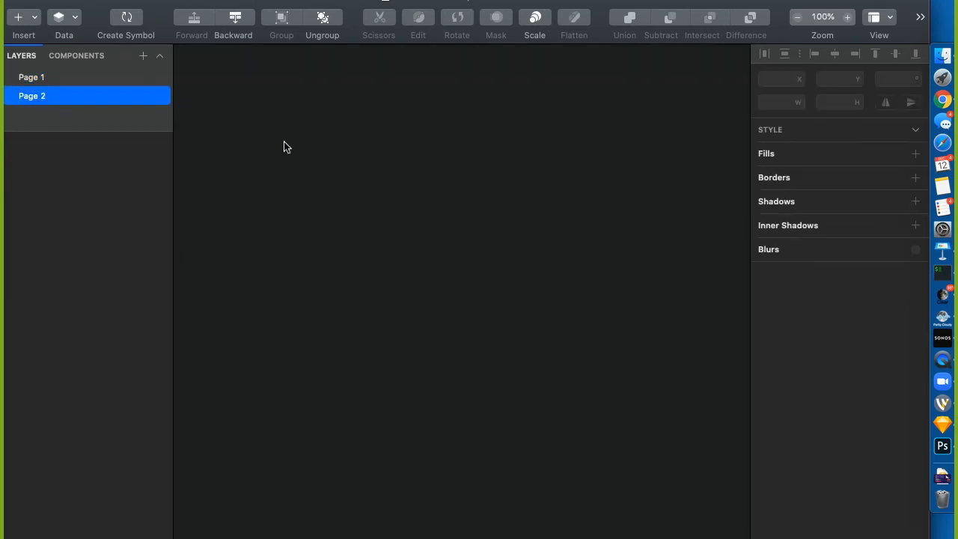
click(39, 79)
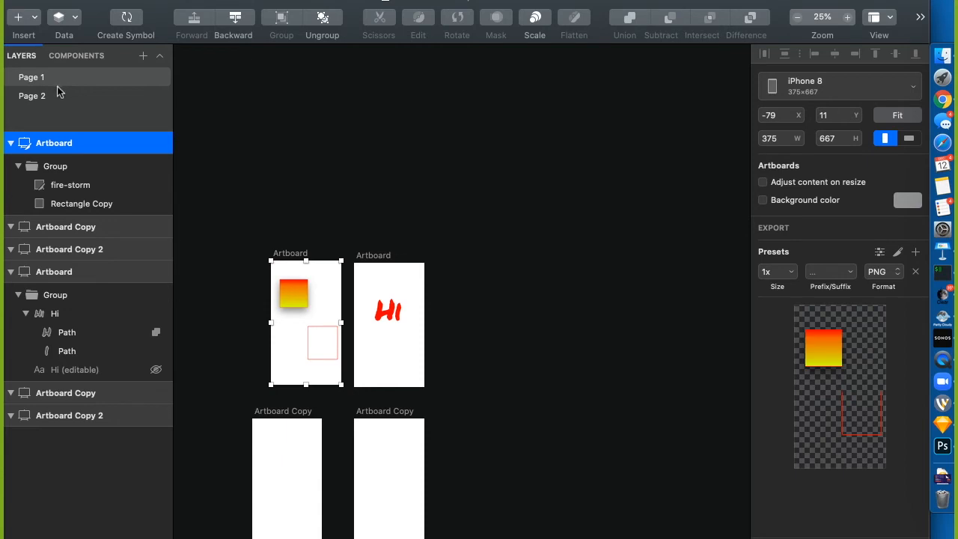
double_click(40, 86)
text(Design Concepts)
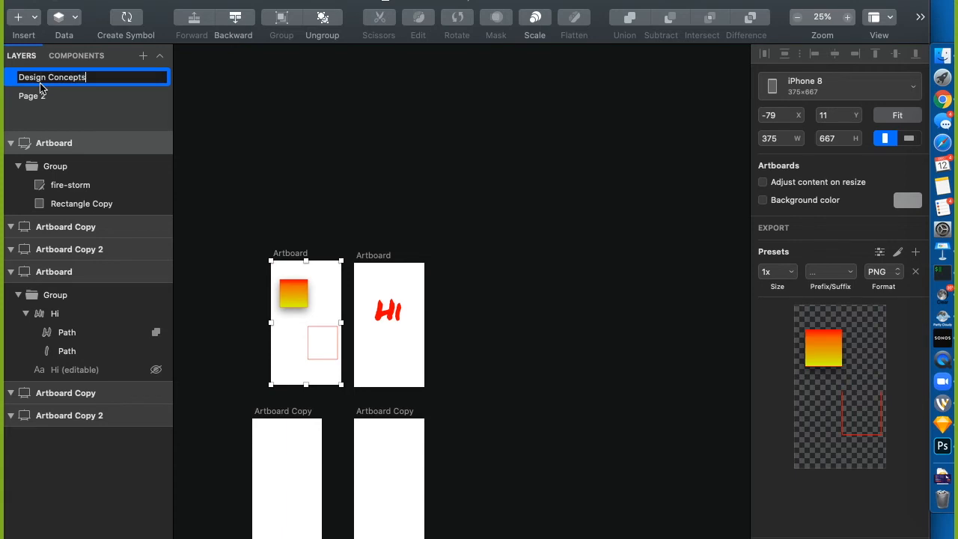
key(Return)
Rename Page 2 to Final Logo
click(42, 96)
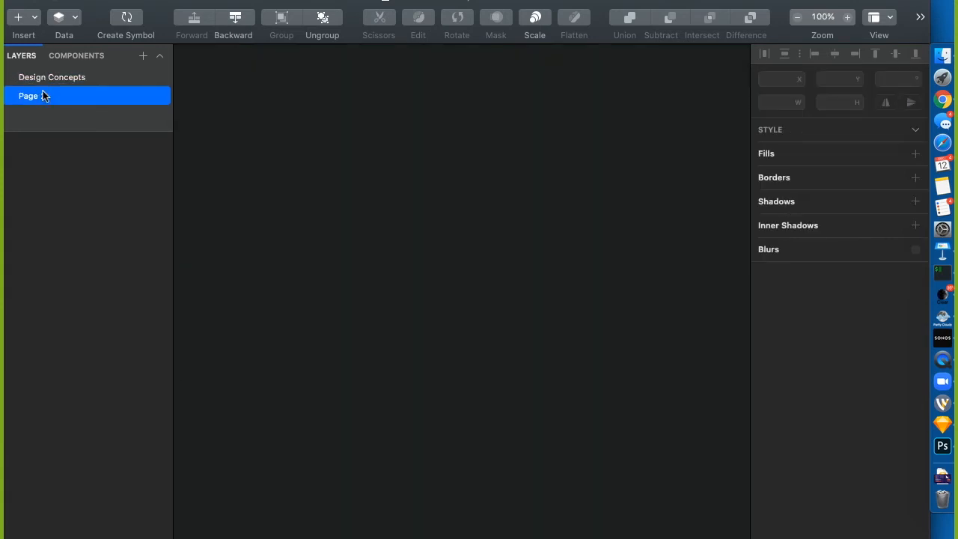
double_click(43, 96)
text(Final )
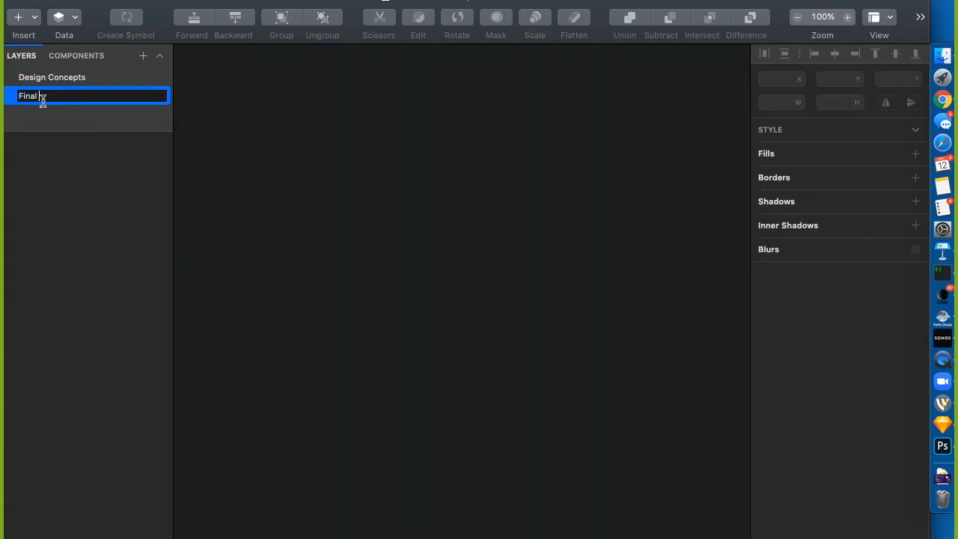
text(Logo)
key(Return)
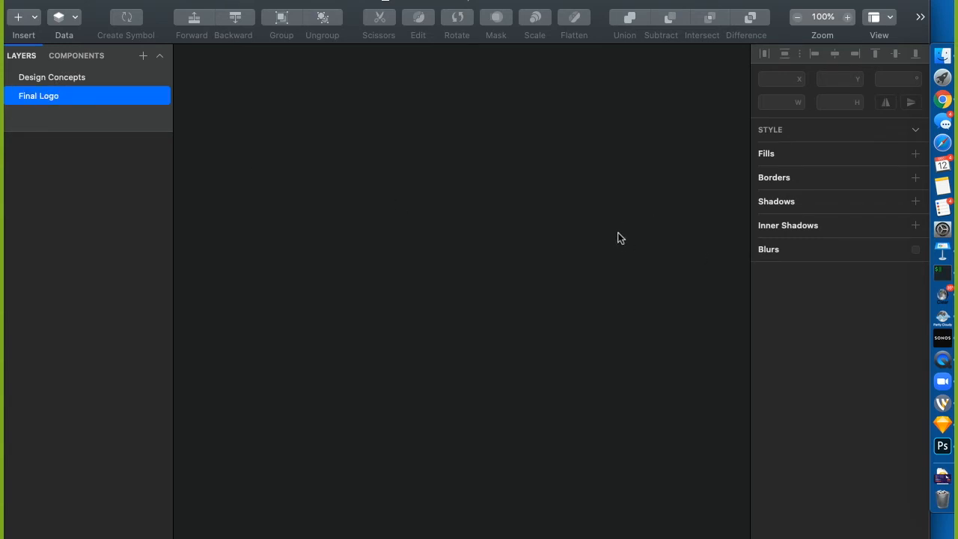
Zoom out on Design Concepts to see all artboards, then switch to Final Logo
click(55, 77)
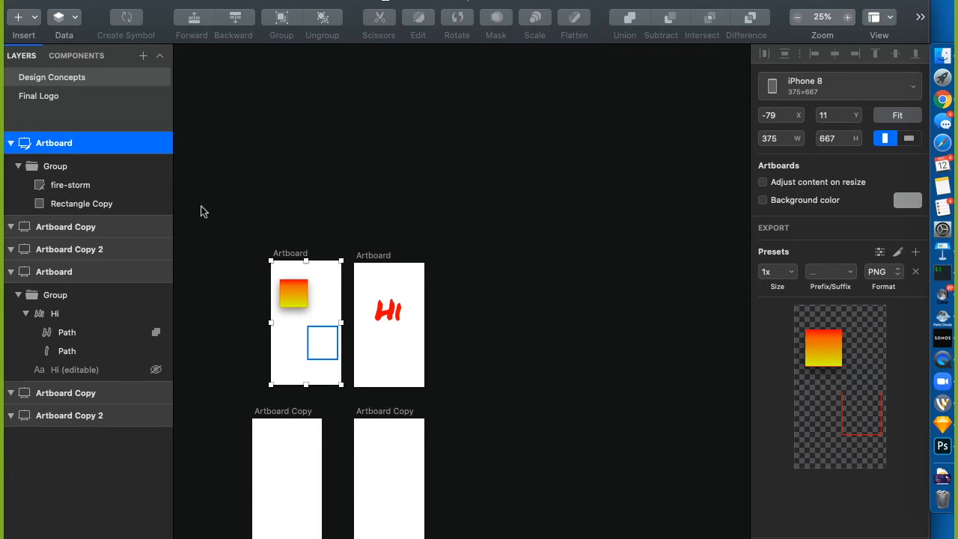
click(387, 158)
key(super+minus)
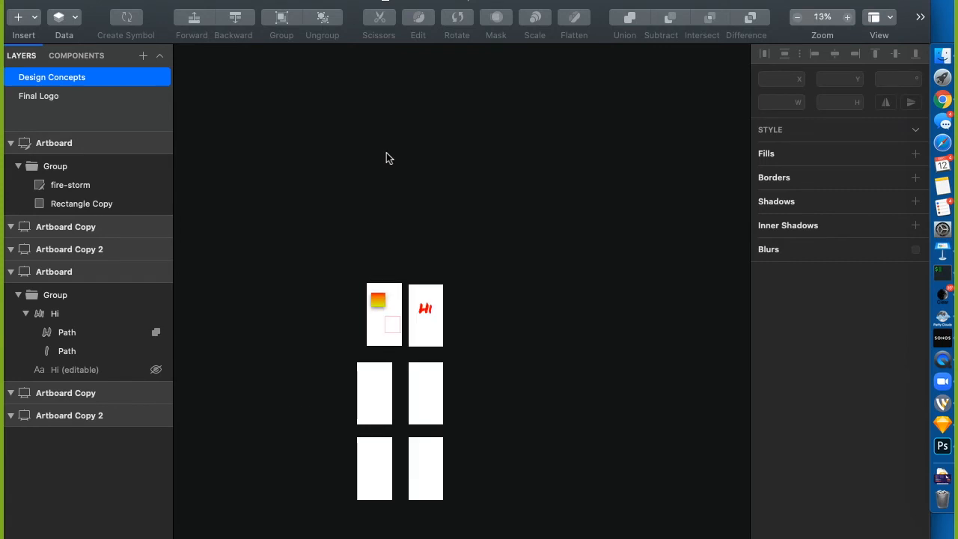
click(47, 96)
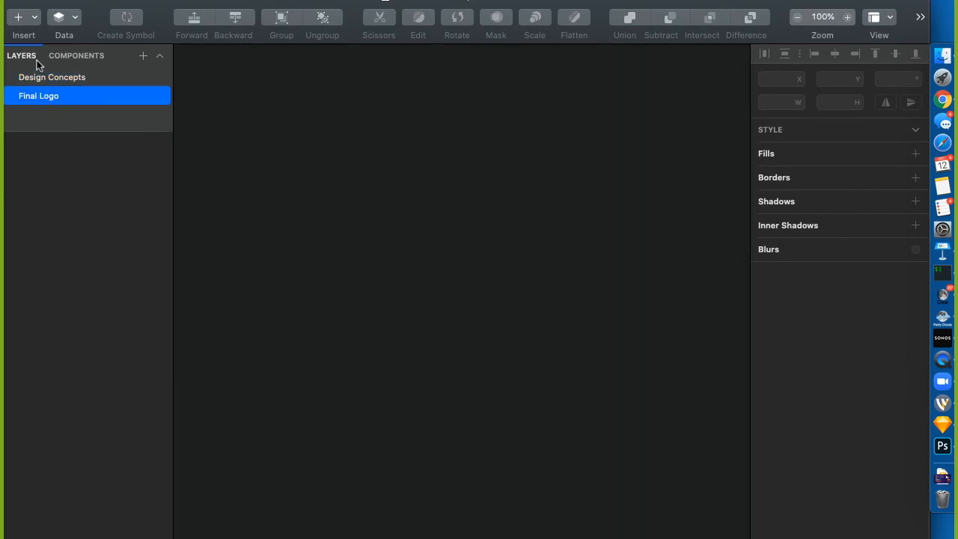
click(73, 78)
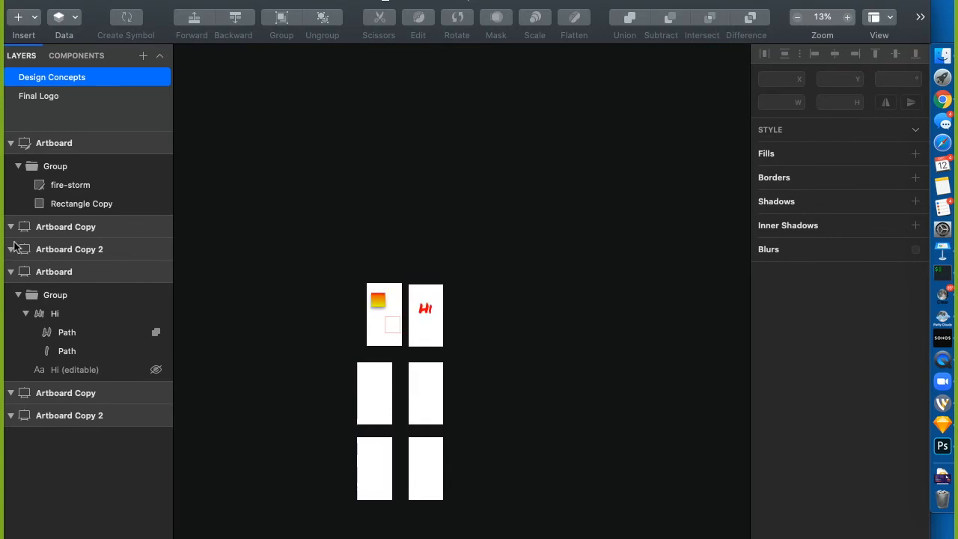
click(51, 169)
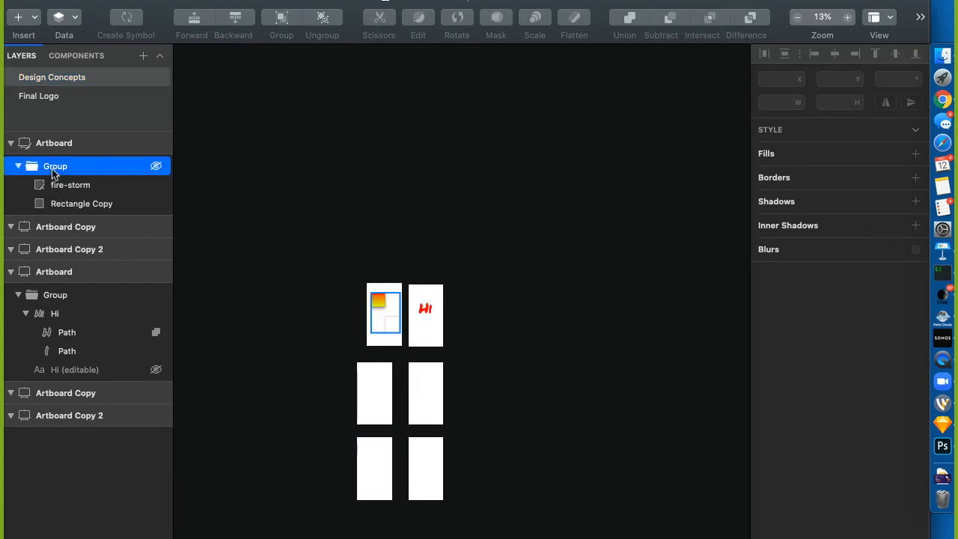
click(156, 186)
click(155, 186)
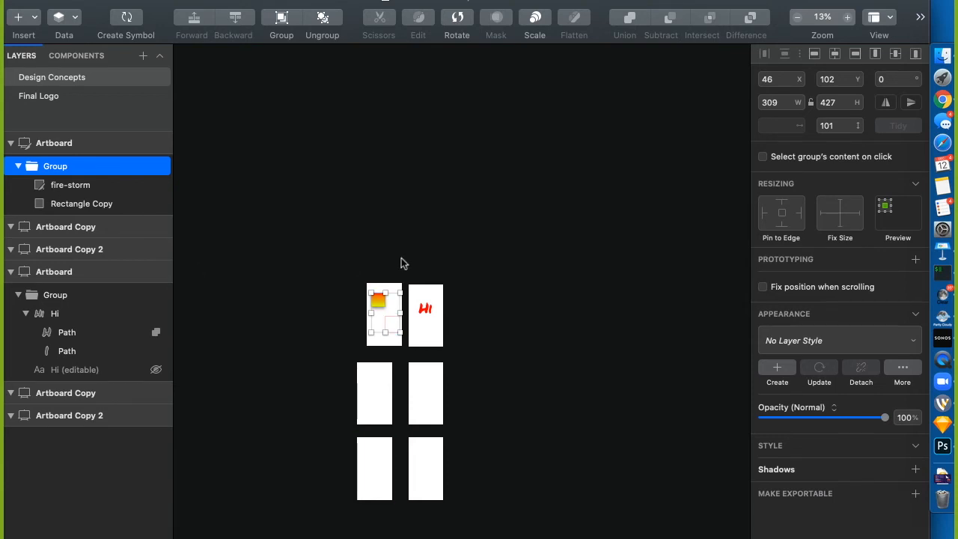
double_click(378, 303)
right_click(378, 303)
mouse_move(433, 134)
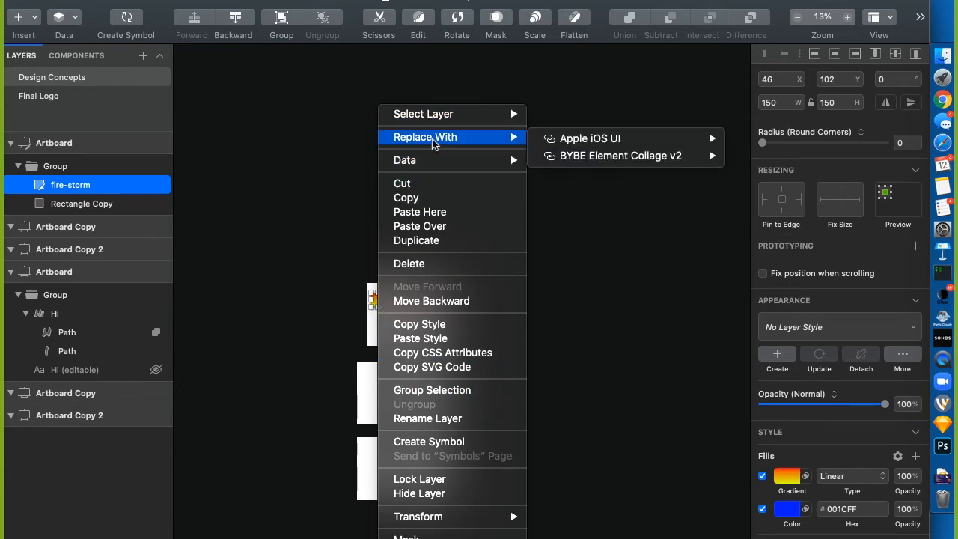
click(272, 400)
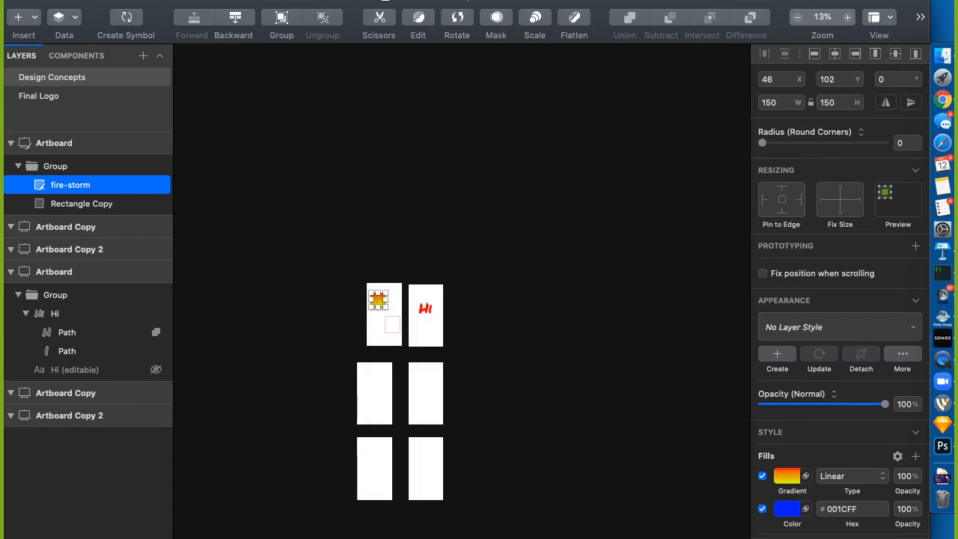
text(hi)
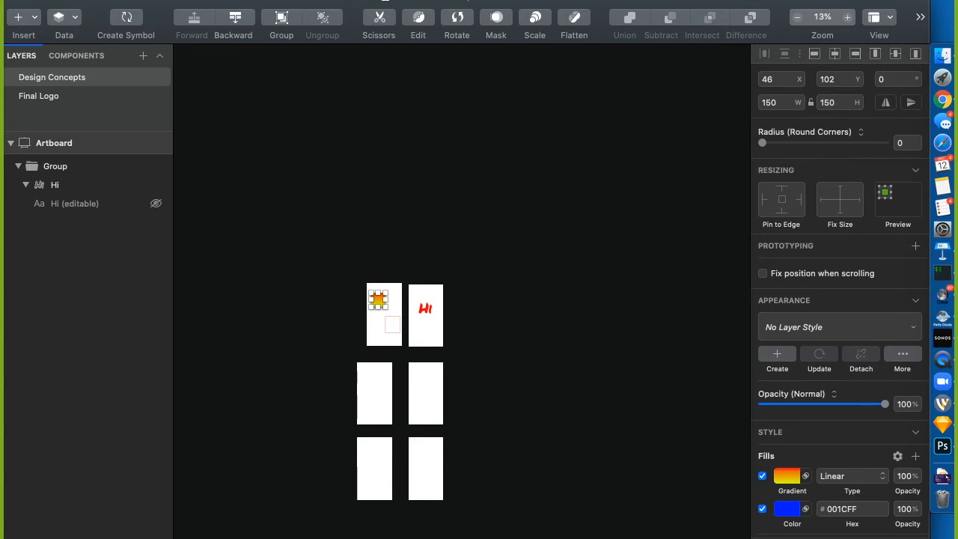
click(236, 106)
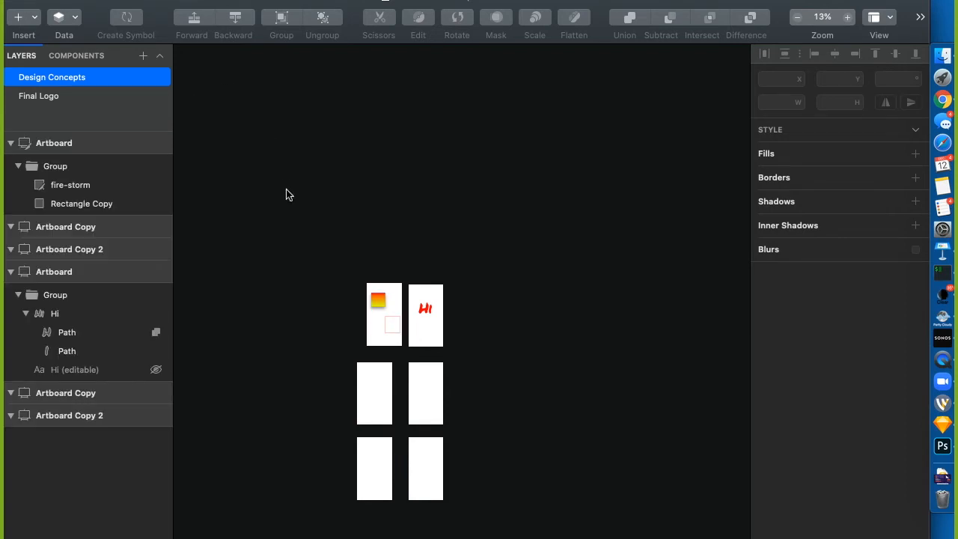
Add a new Page 1 with a blank 464×434 artboard and arm the Oval tool
scroll(557, 335, right, 3)
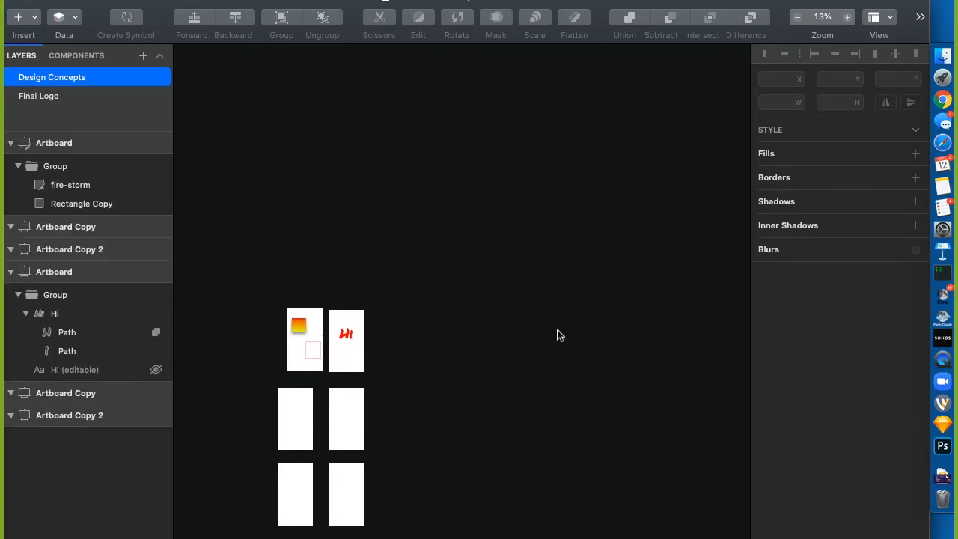
click(143, 55)
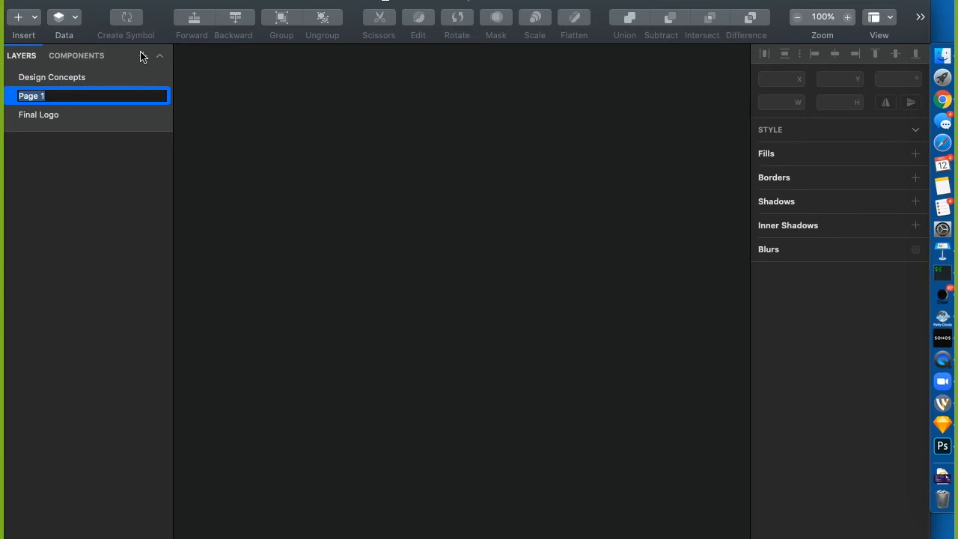
key(Return)
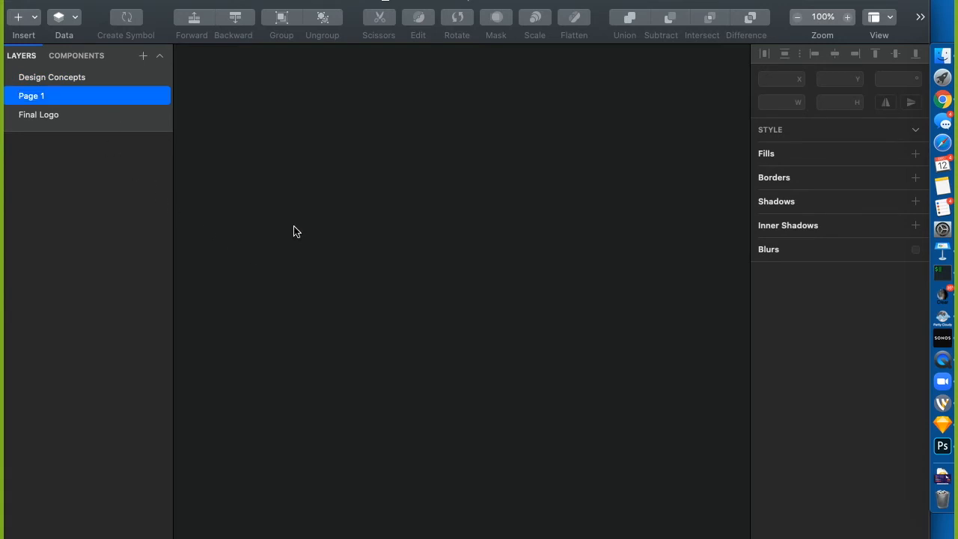
key(a)
drag(257, 141, 604, 465)
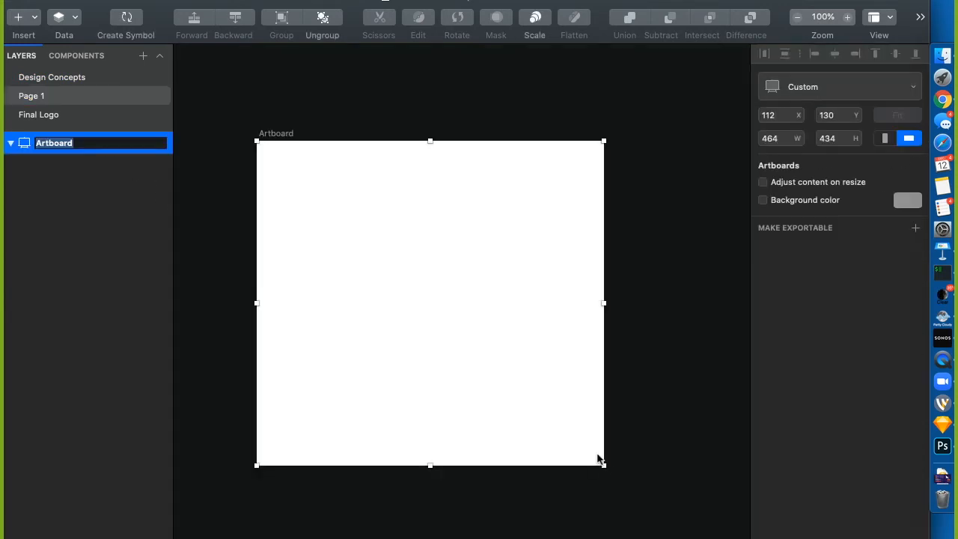
click(382, 106)
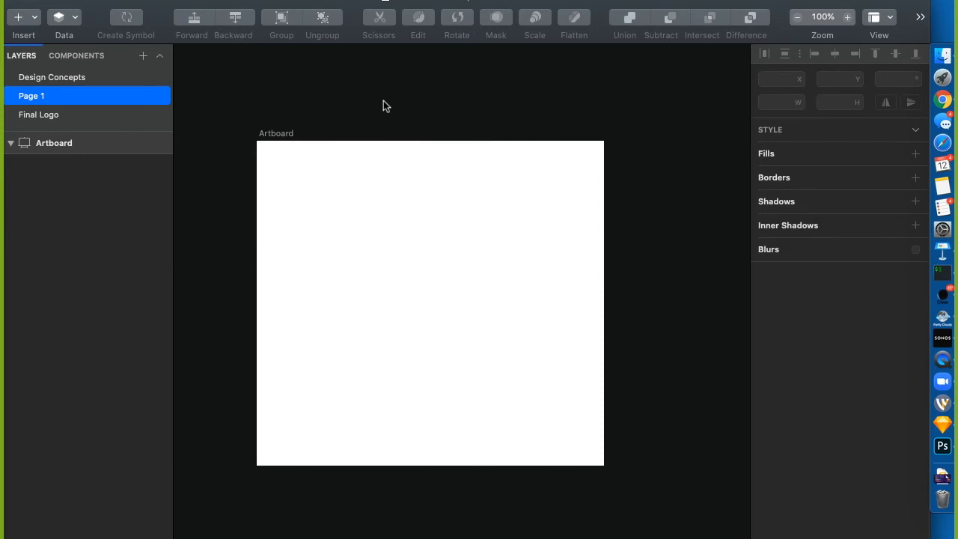
key(o)
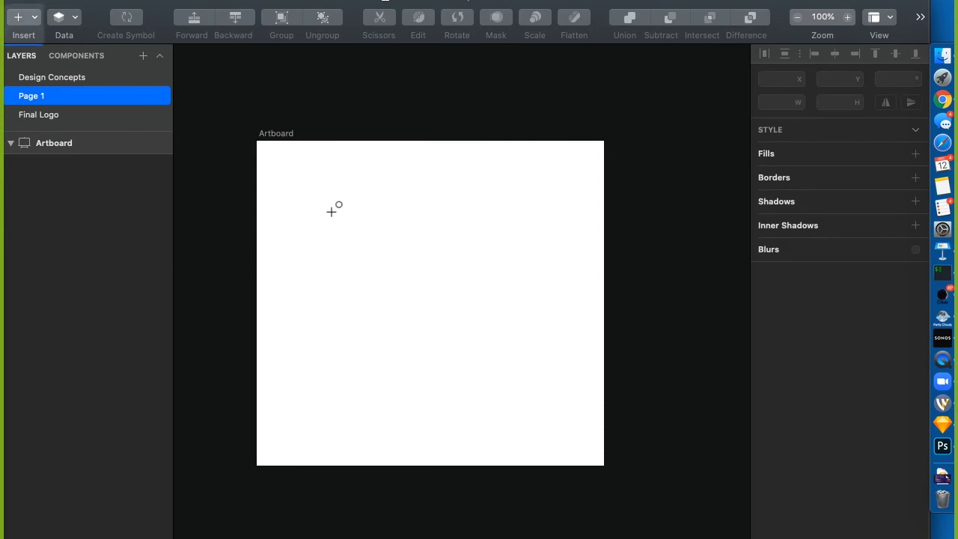
Draw a 232 by 232 square on the artboard, nudge it right, and reselect it
drag(330, 216, 503, 390)
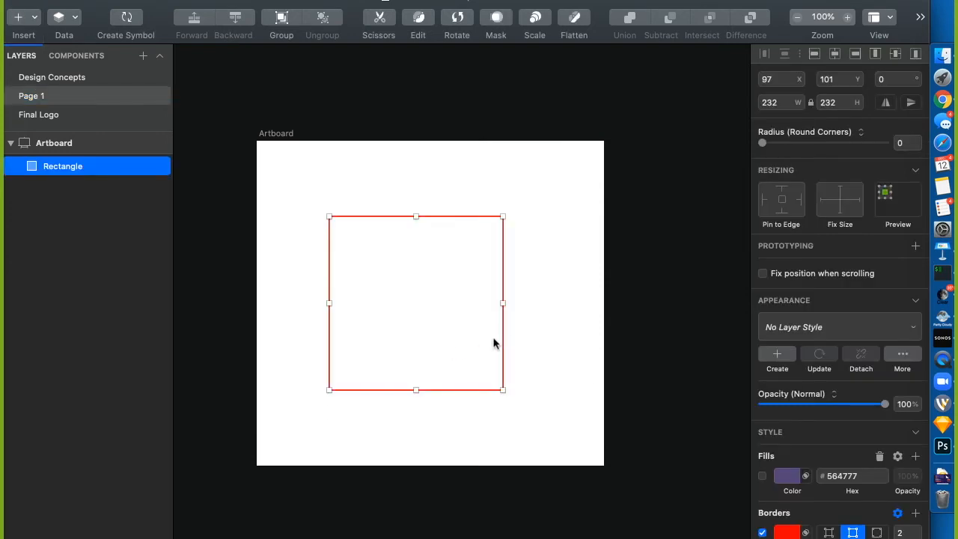
drag(507, 347, 520, 340)
click(508, 165)
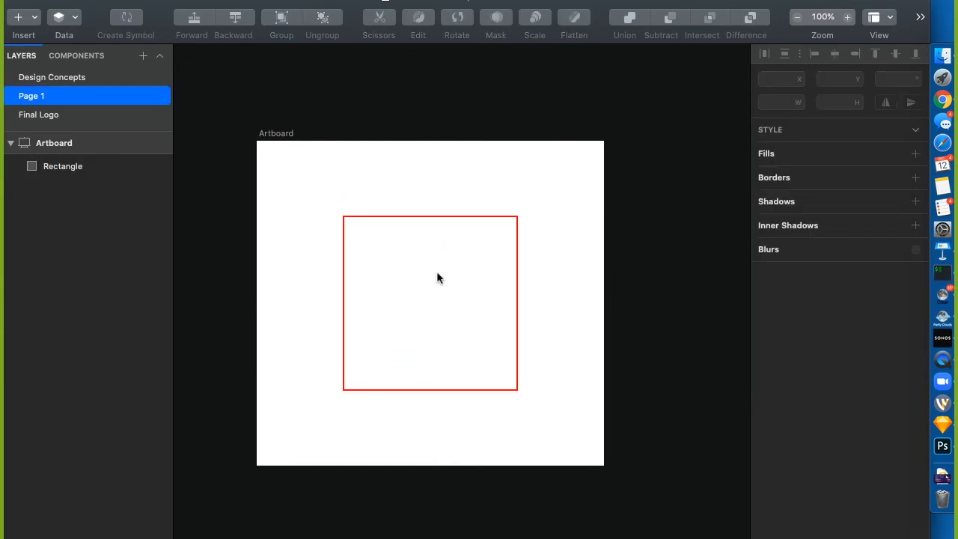
click(420, 217)
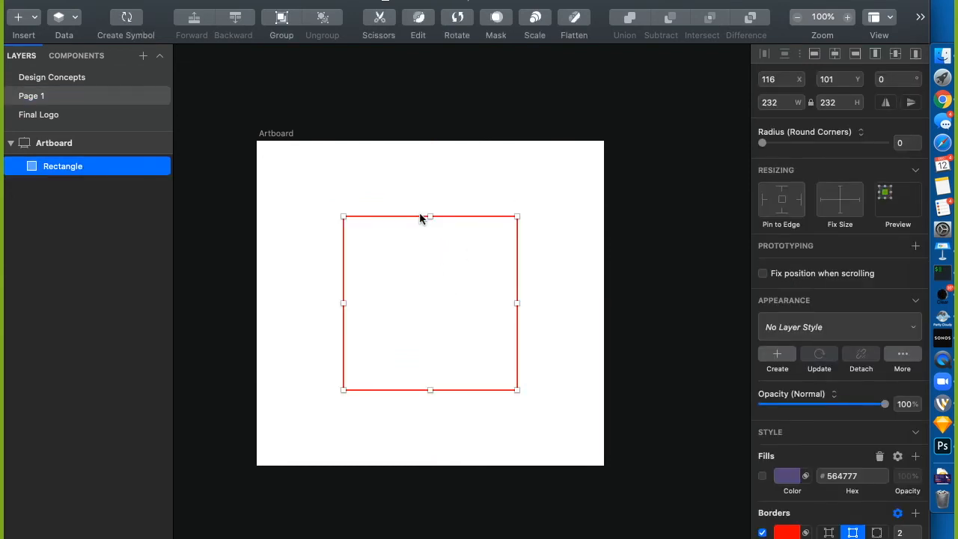
In point editing, try moving corner points (including X -2), undoing each change, then select the top-right corner
click(420, 22)
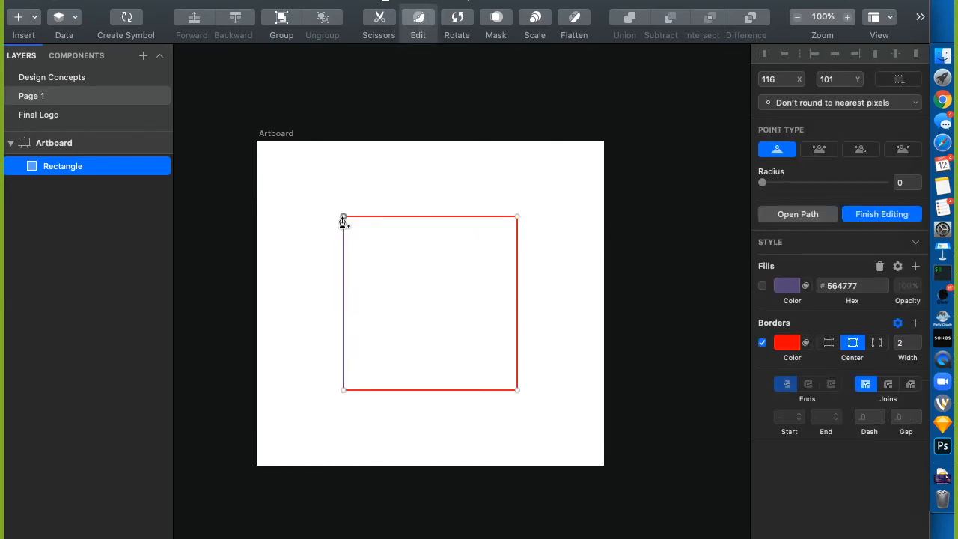
drag(343, 217, 338, 247)
key(super+z)
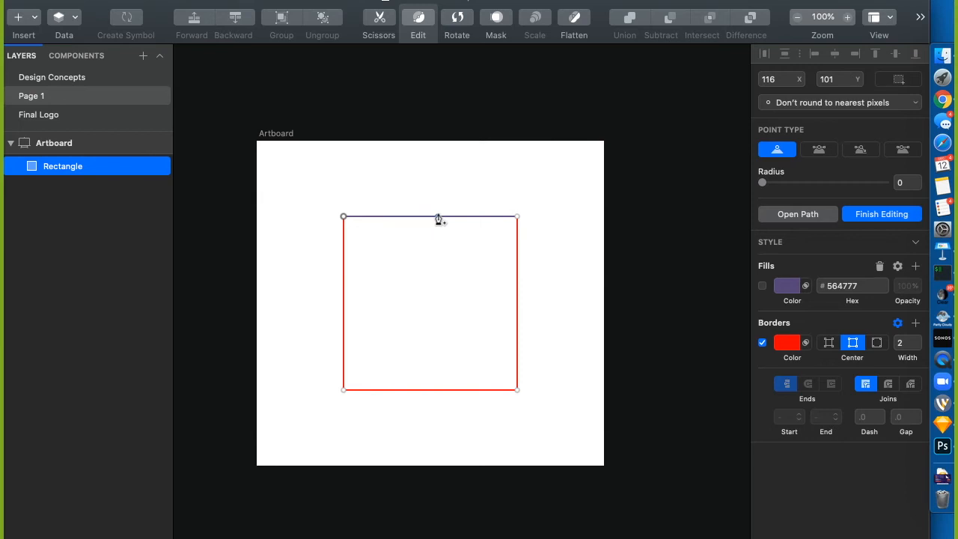
double_click(349, 197)
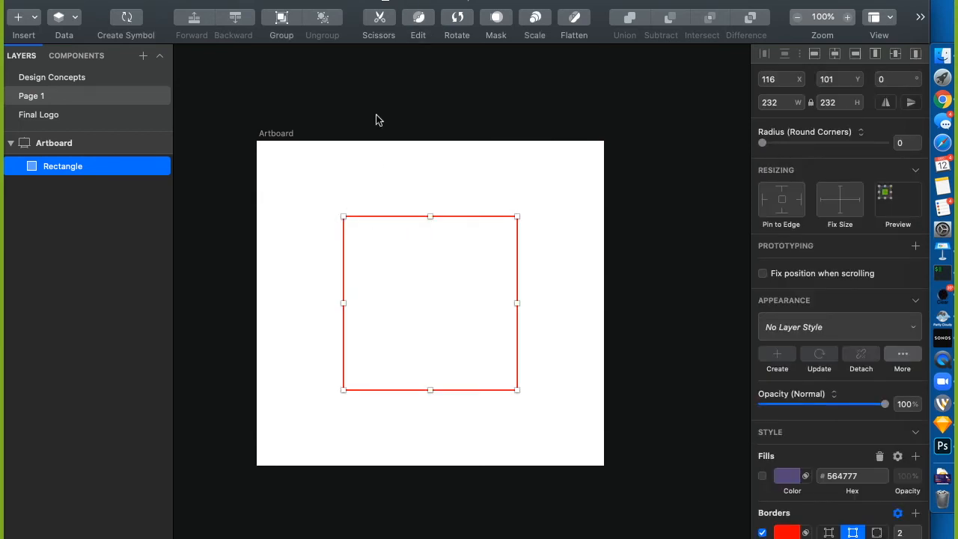
click(418, 17)
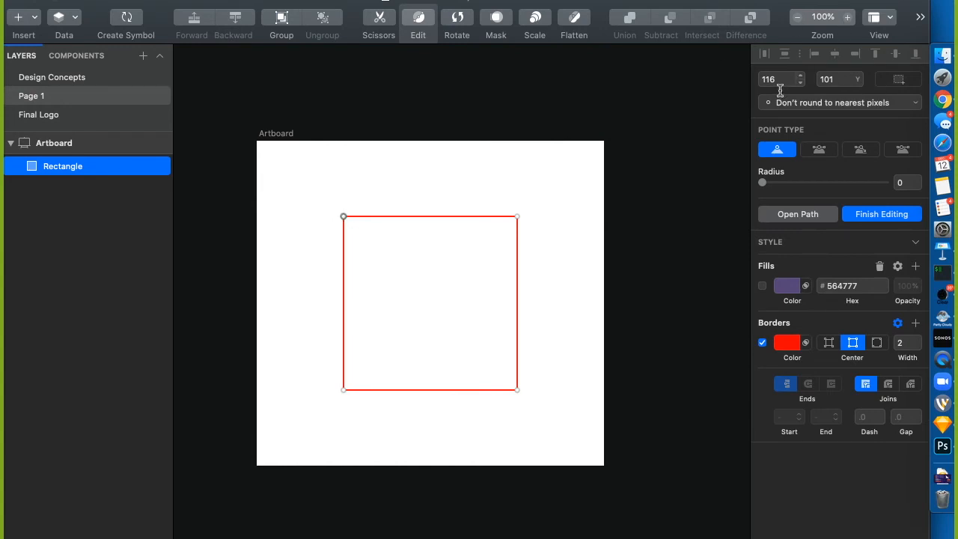
click(518, 217)
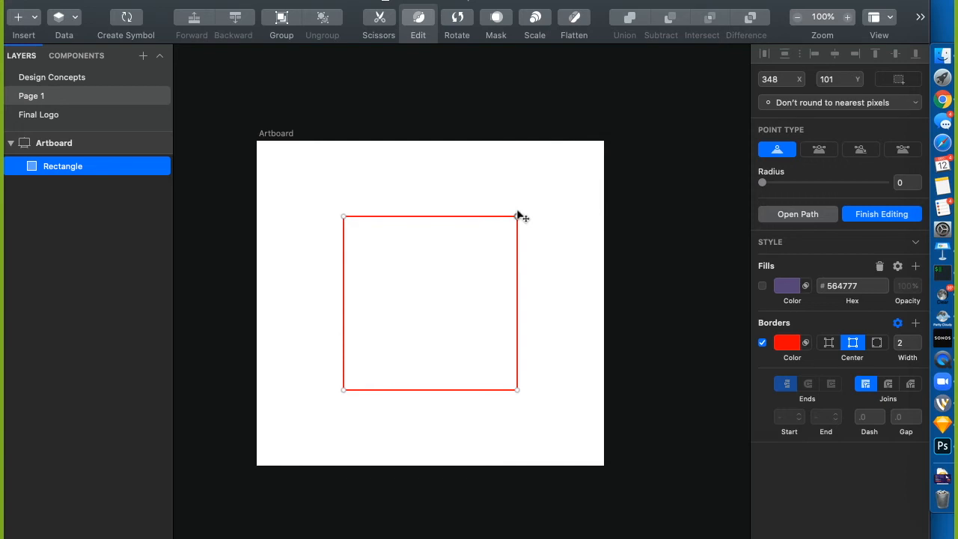
click(784, 88)
text(-2)
key(Return)
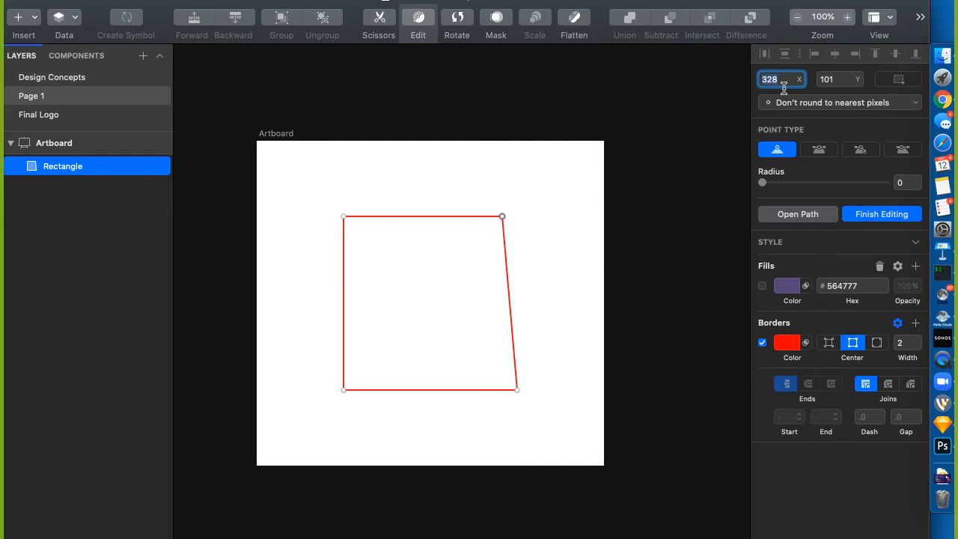
key(ctrl+z)
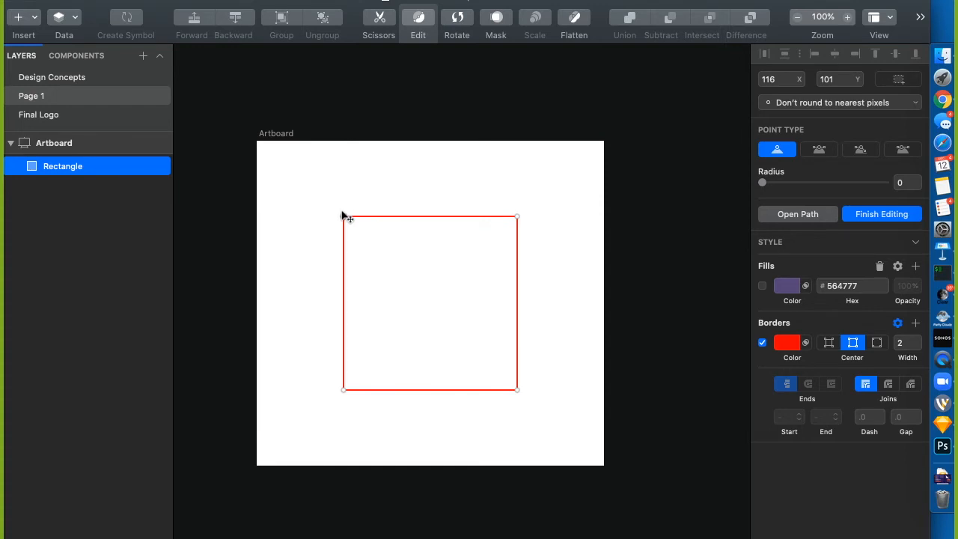
click(518, 217)
Add three points along the top edge, try pulling two into a crown, then undo it
click(431, 217)
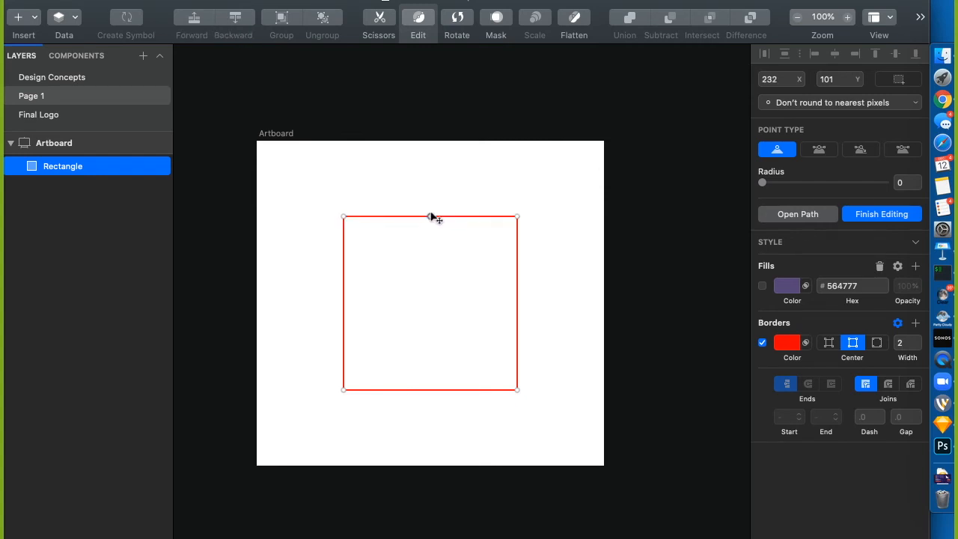
click(387, 218)
click(474, 217)
shift+click(387, 215)
drag(388, 215, 376, 246)
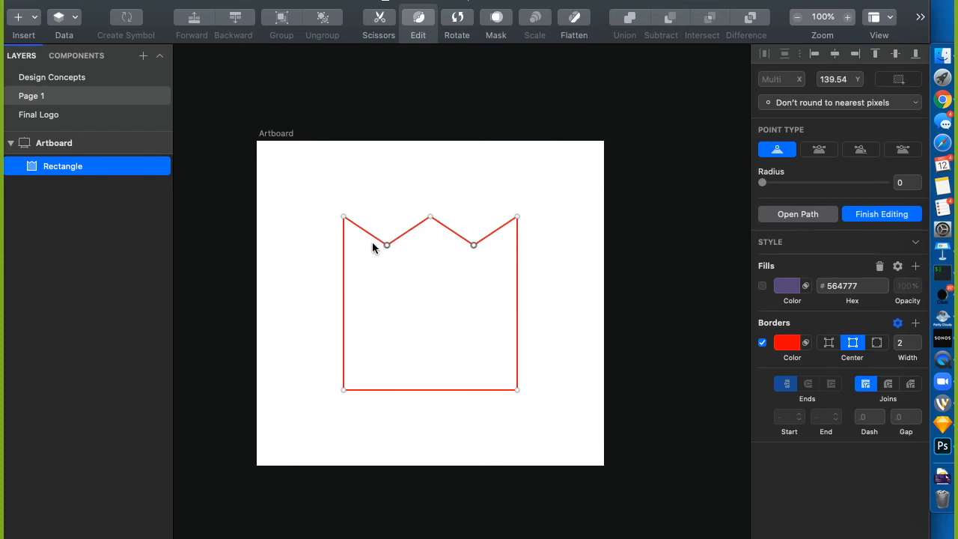
key(super+z)
Try notching and peaking a right-side top-edge point, then delete that point
click(475, 217)
mouse_move(477, 216)
mouse_down()
mouse_move(471, 171)
mouse_move(473, 239)
mouse_move(477, 202)
mouse_move(439, 186)
mouse_move(479, 202)
mouse_up()
drag(480, 148, 475, 173)
key(BackSpace)
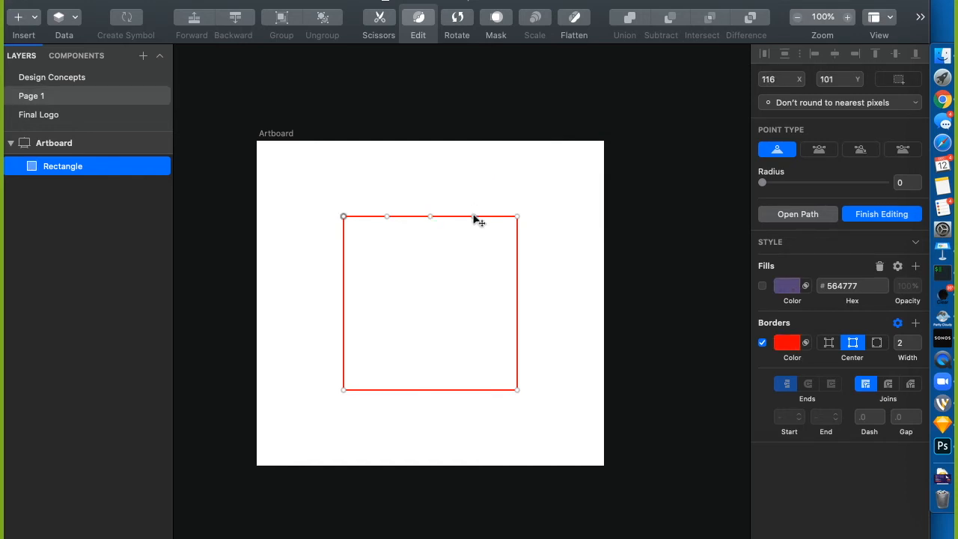
click(473, 210)
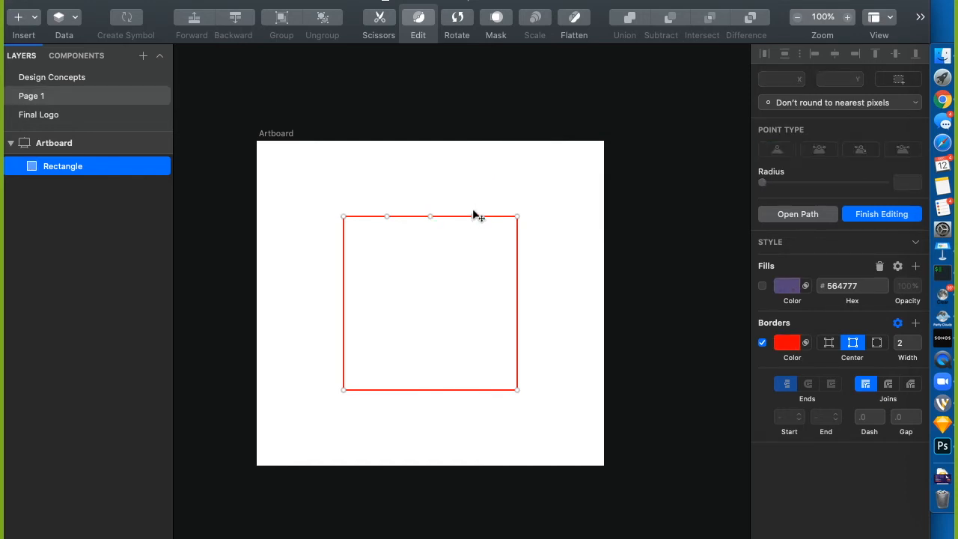
Pull a top-edge point up into a peak and leave its Point Type as Straight
click(474, 216)
drag(473, 217, 481, 159)
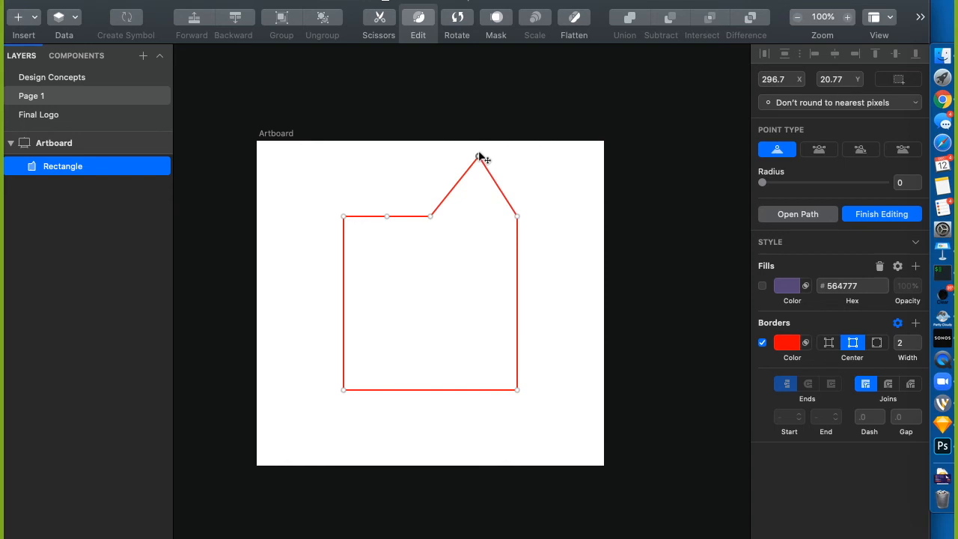
double_click(480, 156)
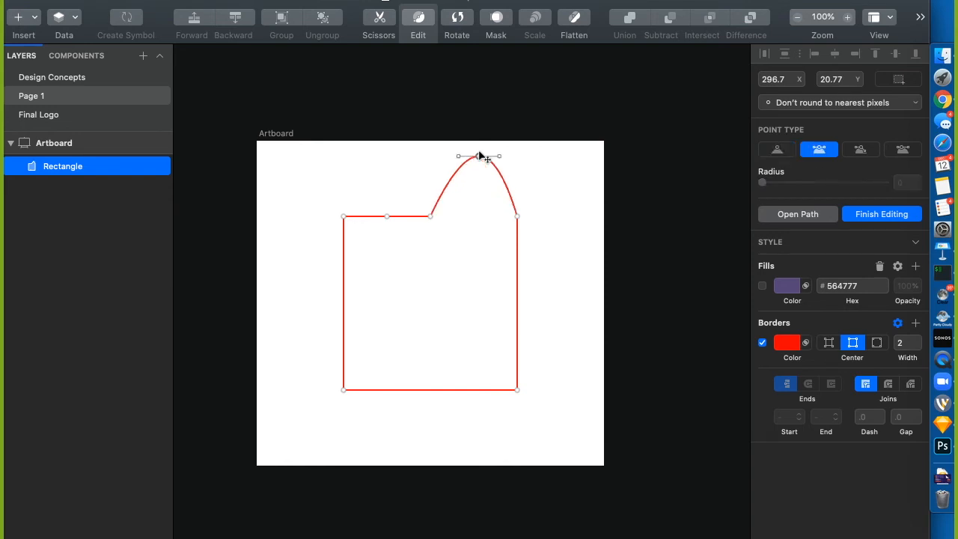
click(778, 149)
click(818, 151)
click(778, 152)
Try rounding the peak, then flatten it by setting the point's Y to 101
mouse_move(763, 183)
mouse_down()
mouse_move(889, 185)
mouse_move(731, 186)
mouse_move(883, 182)
mouse_move(766, 181)
mouse_move(816, 179)
mouse_move(830, 167)
mouse_move(771, 149)
mouse_move(813, 180)
mouse_move(841, 184)
mouse_move(747, 179)
mouse_up()
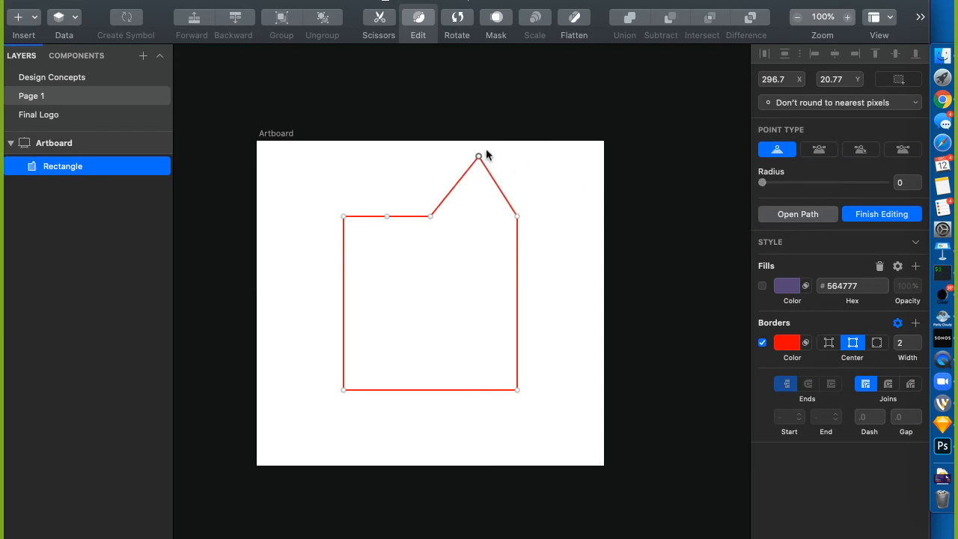
drag(478, 156, 447, 284)
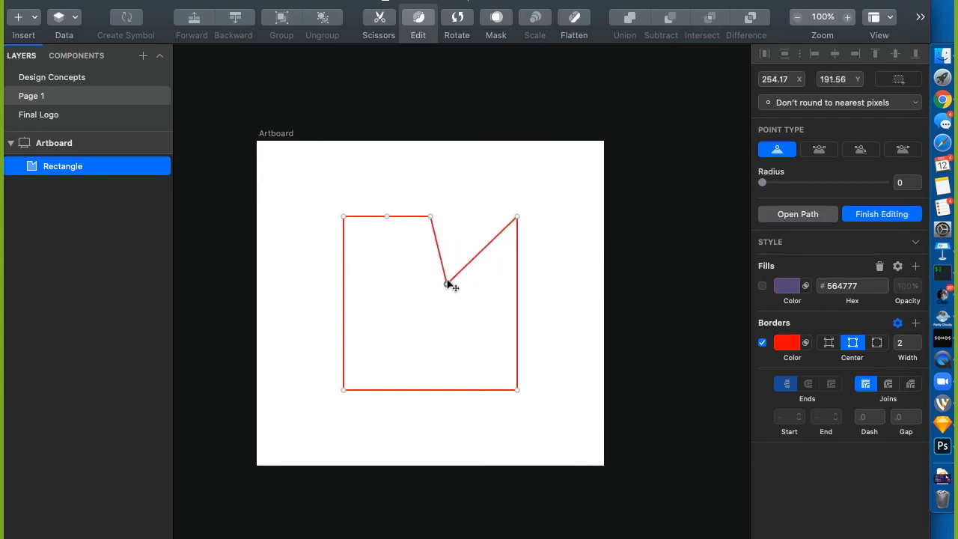
drag(446, 284, 471, 252)
click(517, 216)
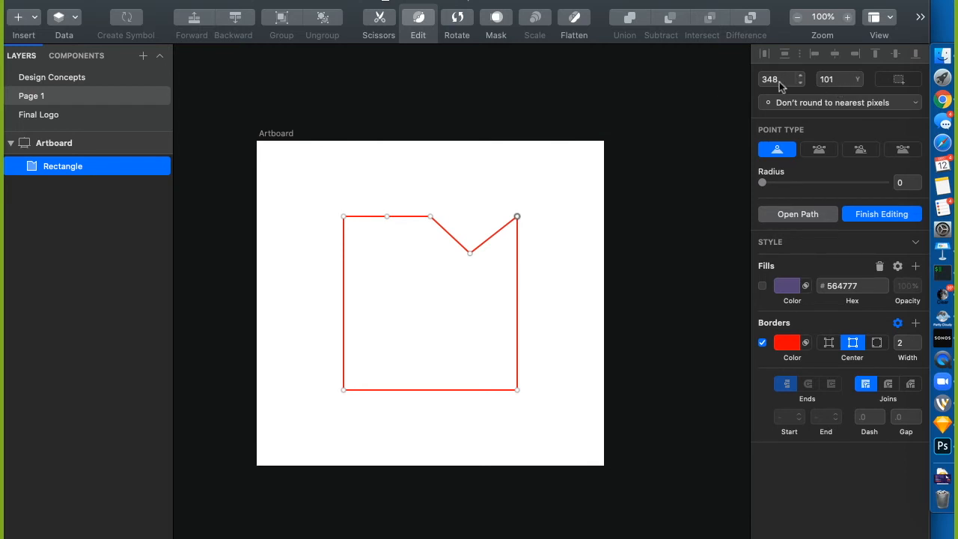
click(470, 252)
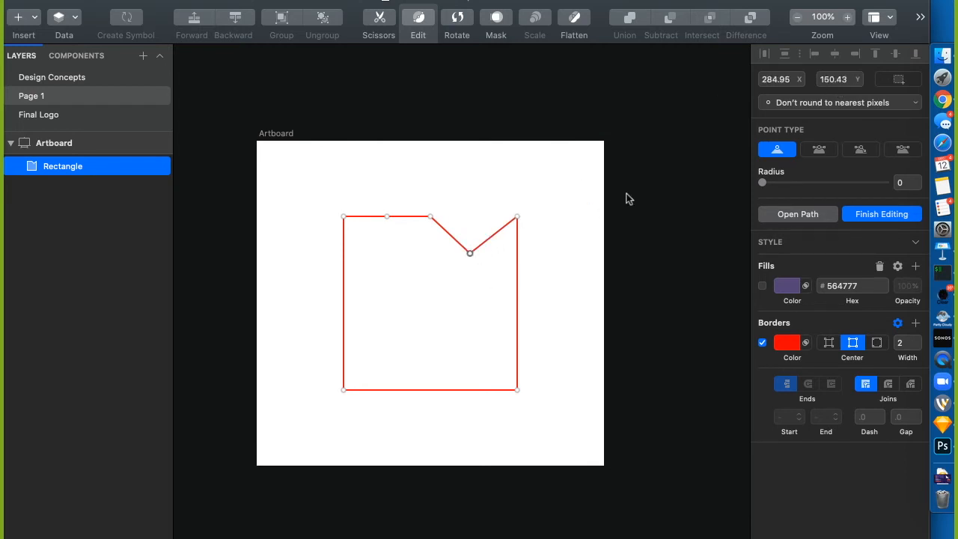
click(849, 83)
text(101)
key(Return)
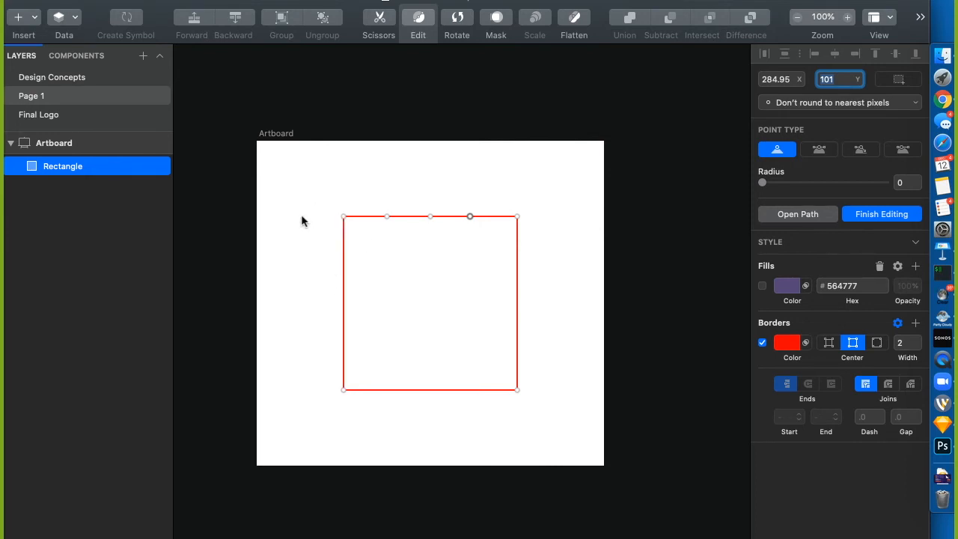
Finish point editing and delete the rectangle
key(BackSpace)
key(Escape)
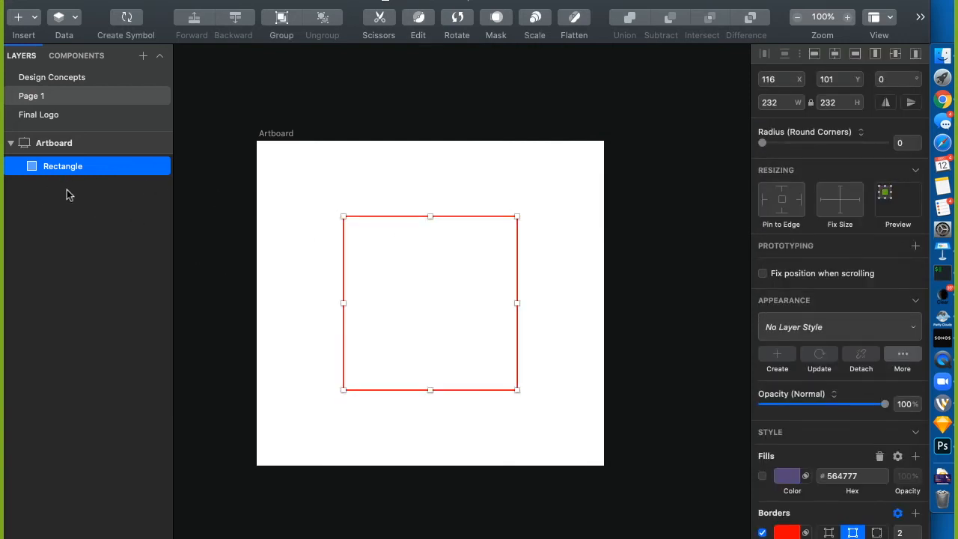
key(BackSpace)
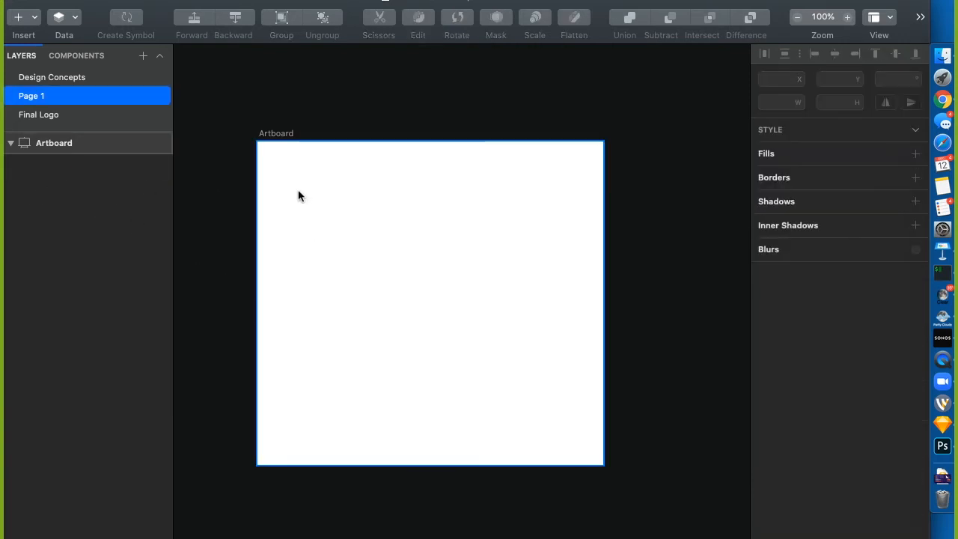
Draw a 246 by 246 circle and centre it on the artboard
key(o)
drag(337, 215, 522, 384)
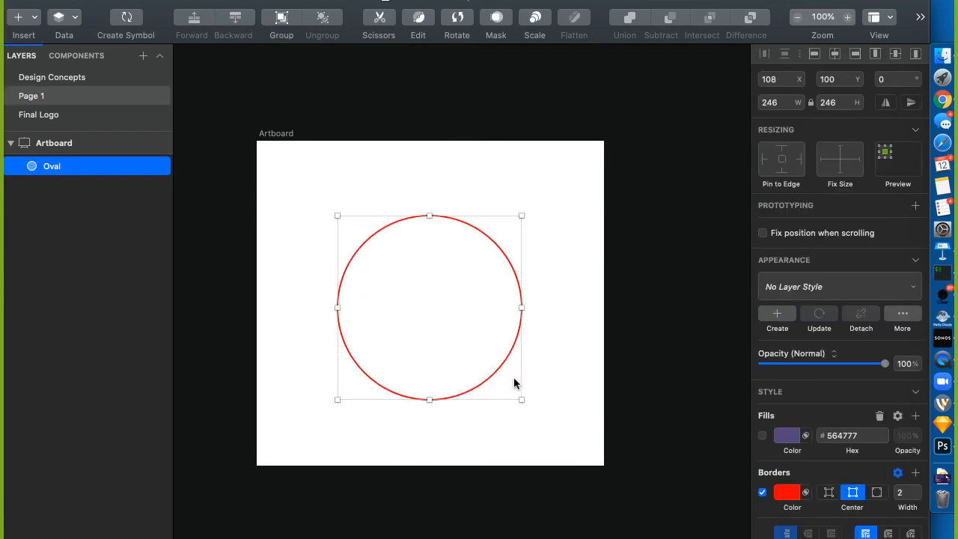
mouse_move(463, 388)
mouse_down()
mouse_move(464, 367)
mouse_move(464, 383)
mouse_up()
Try deleting and sharpening the circle's points, then undo back to a full circle
click(417, 23)
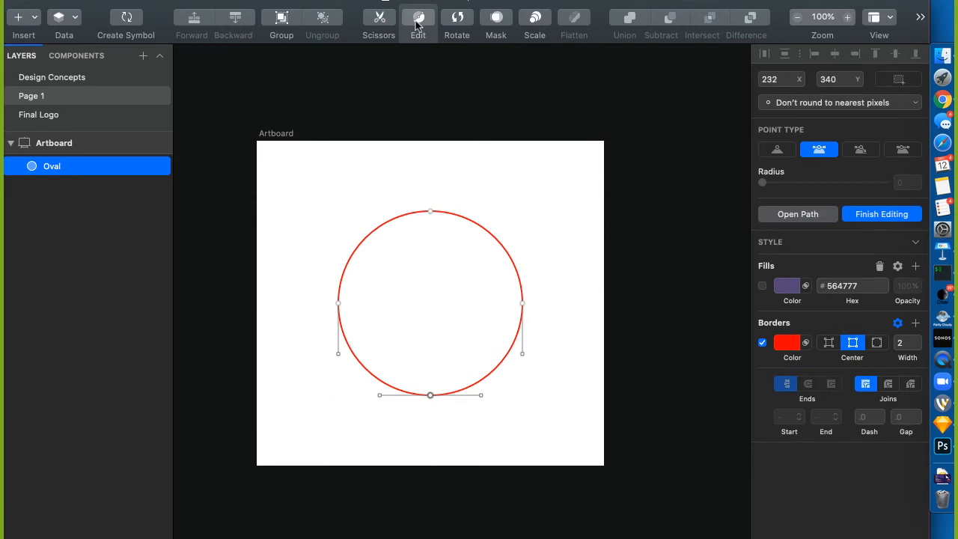
click(430, 211)
key(BackSpace)
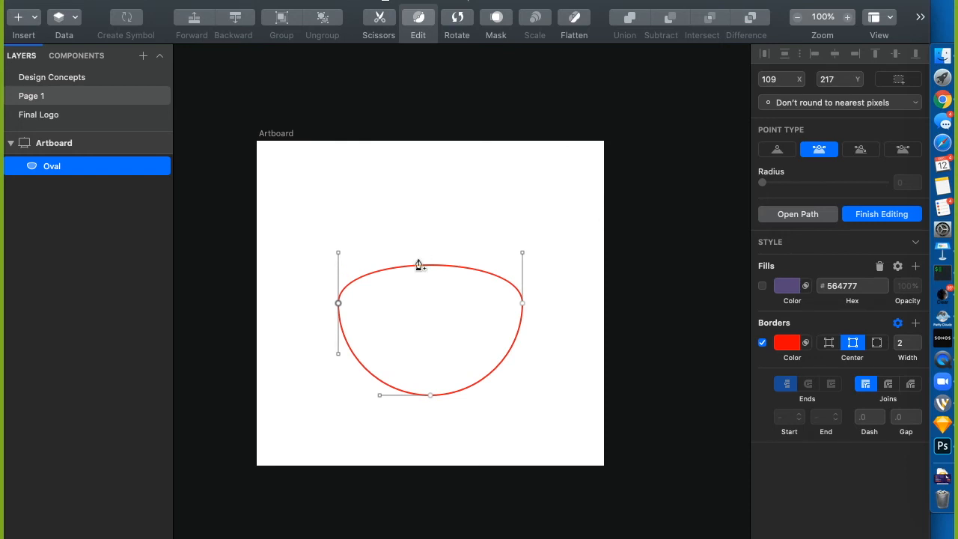
double_click(339, 303)
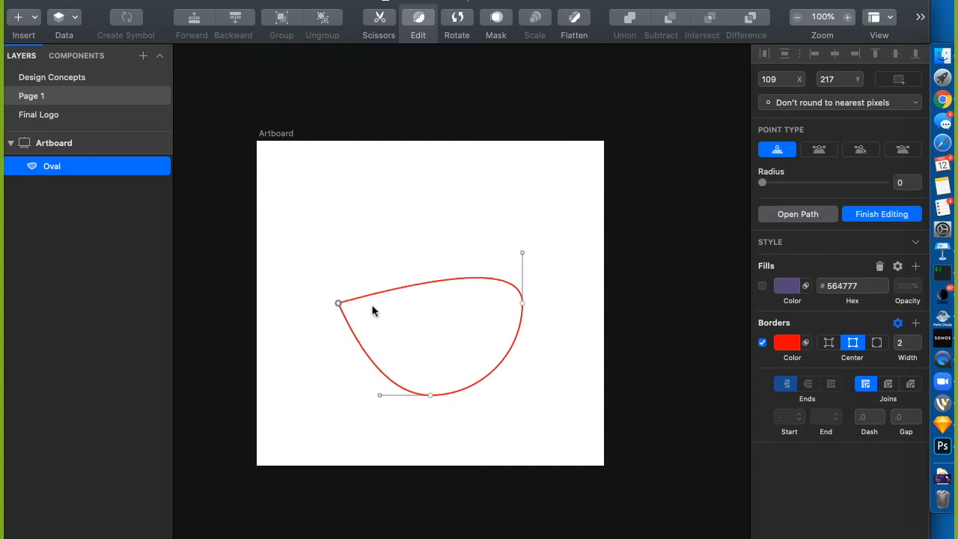
double_click(523, 303)
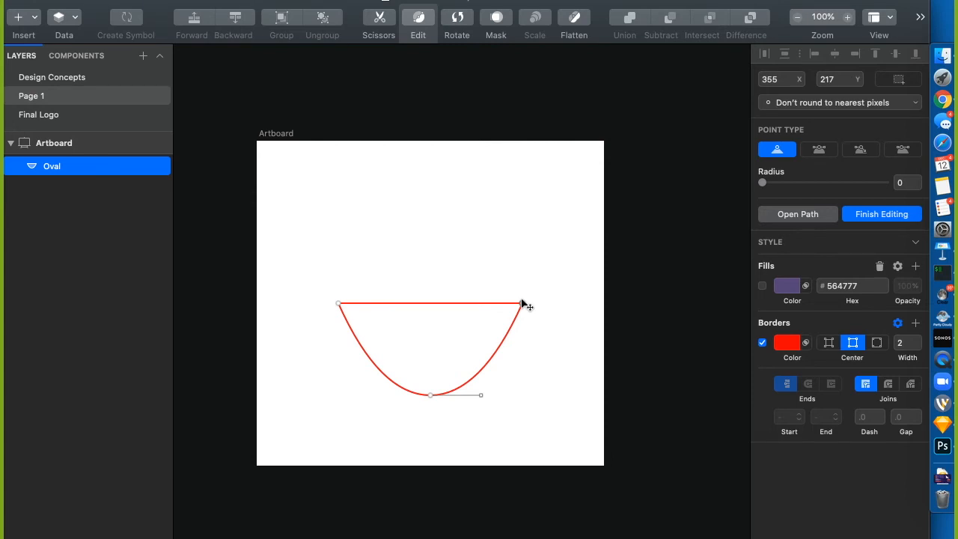
key(super+z)
key(super+z)
key(super+z)
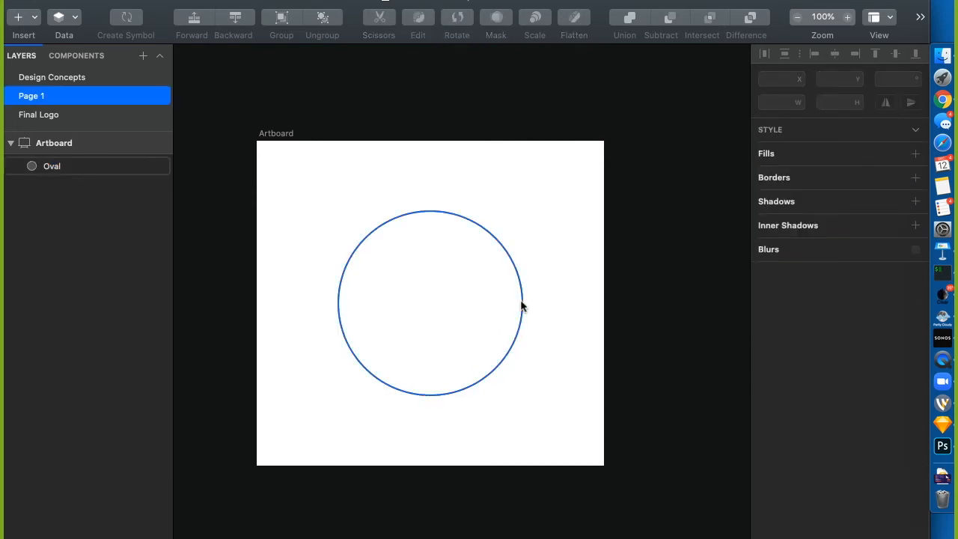
click(358, 247)
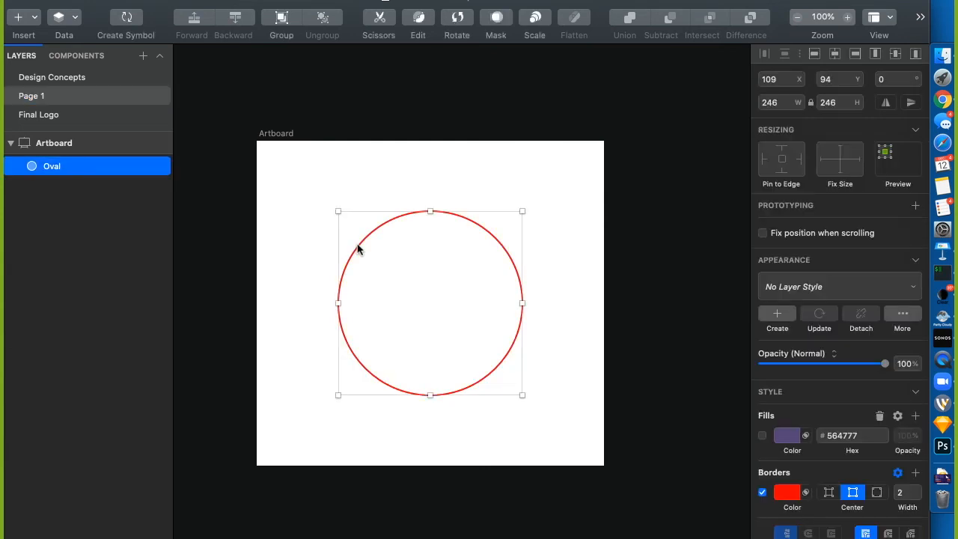
Cut away the circle's top-left and top-right segments with Scissors, leaving the bottom-half arc
click(380, 17)
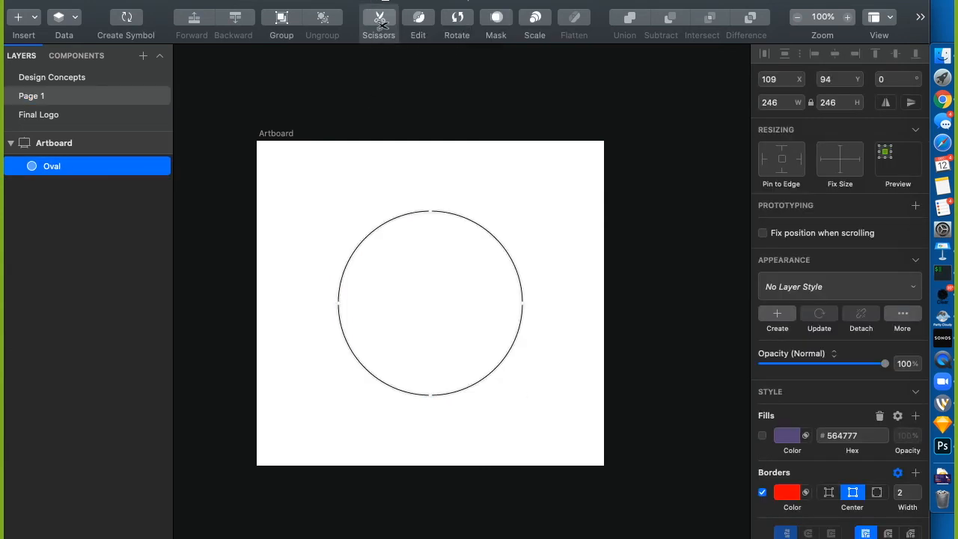
click(344, 273)
click(486, 224)
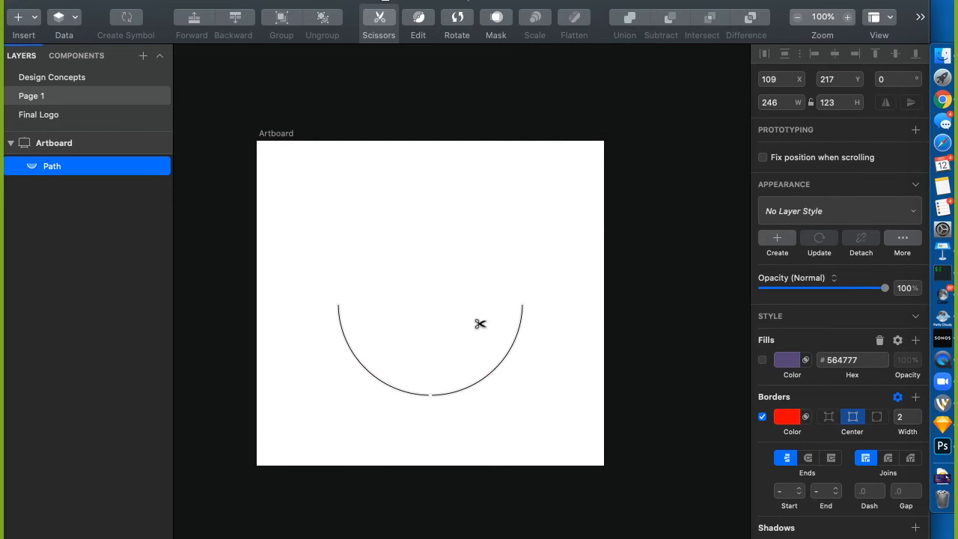
key(Escape)
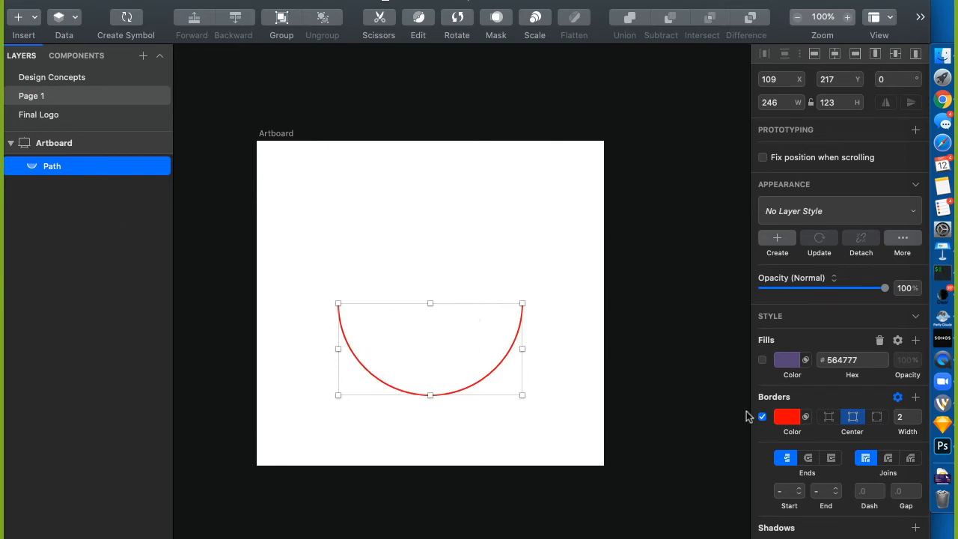
Leave the arc without fill and move it up to Y 190
click(762, 360)
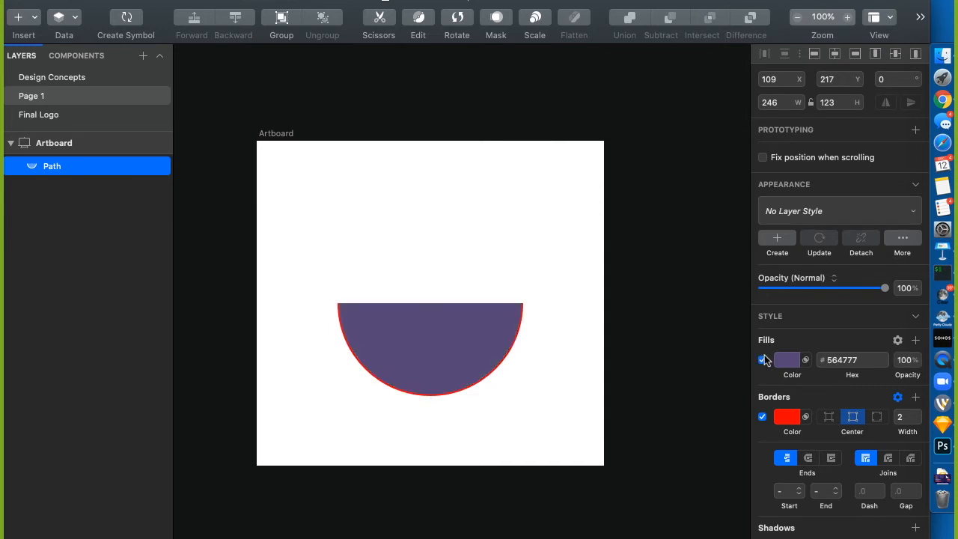
click(763, 360)
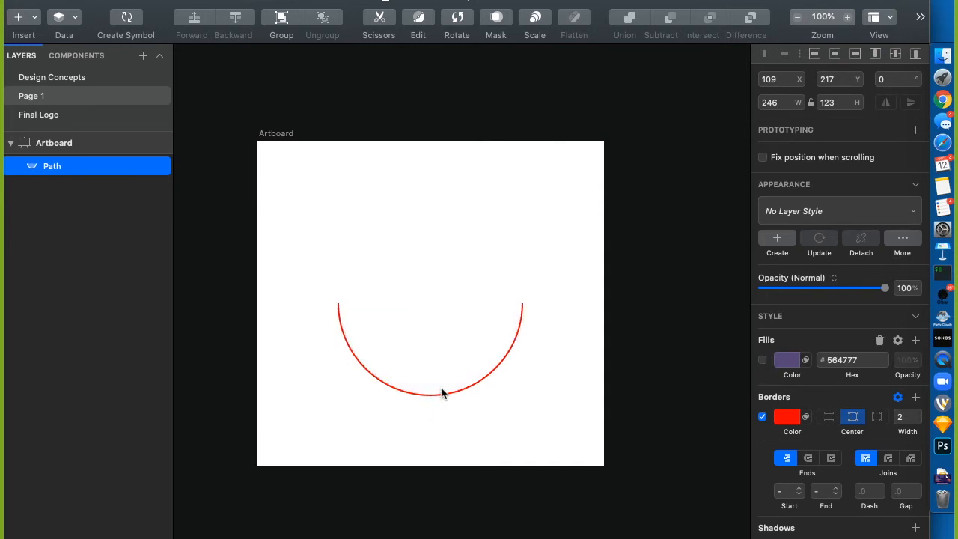
drag(438, 392, 438, 373)
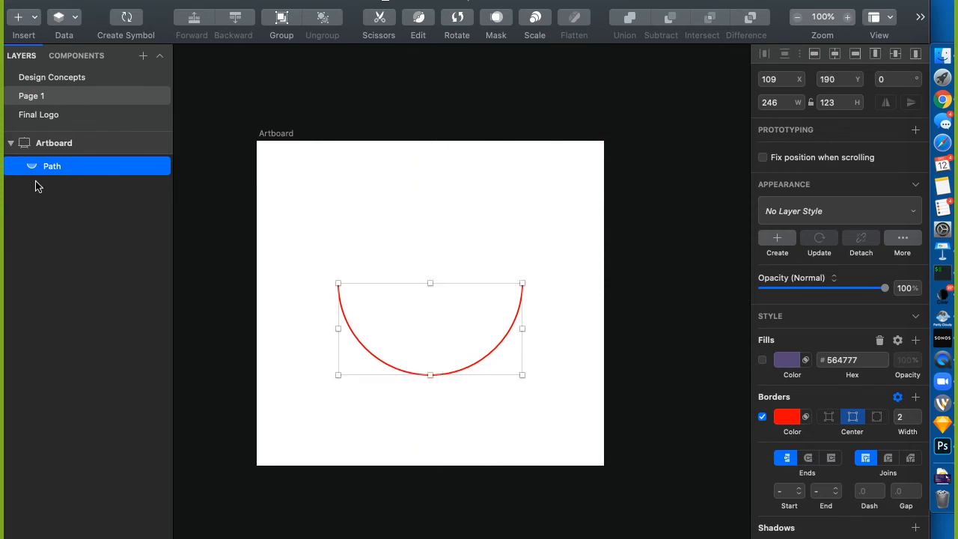
Close the arc with a straight top edge and move the semicircle up to Y 155
click(419, 18)
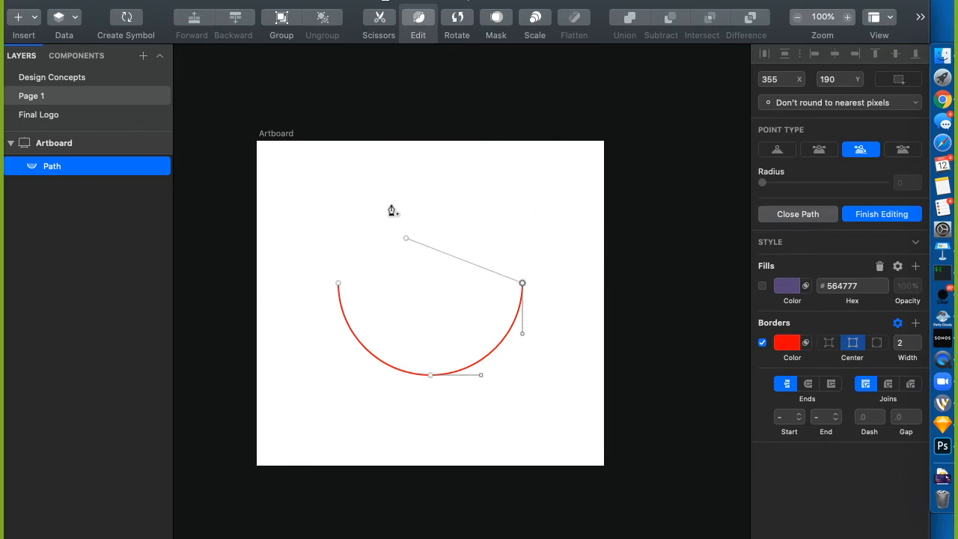
click(345, 283)
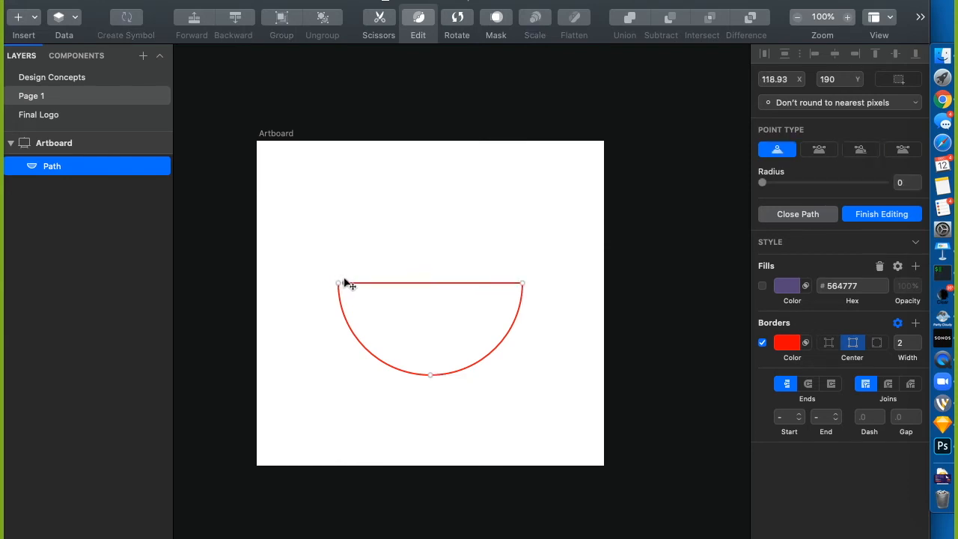
key(super+z)
click(339, 283)
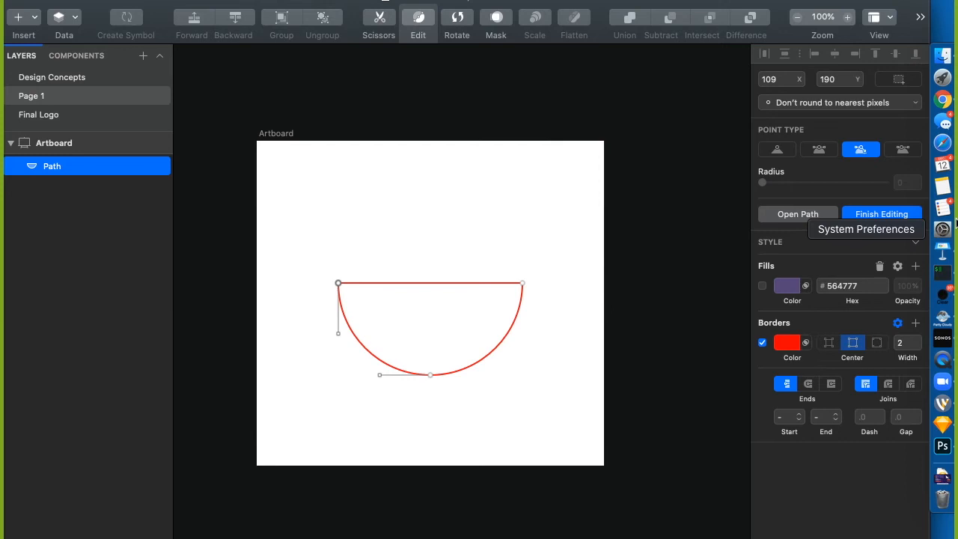
click(889, 215)
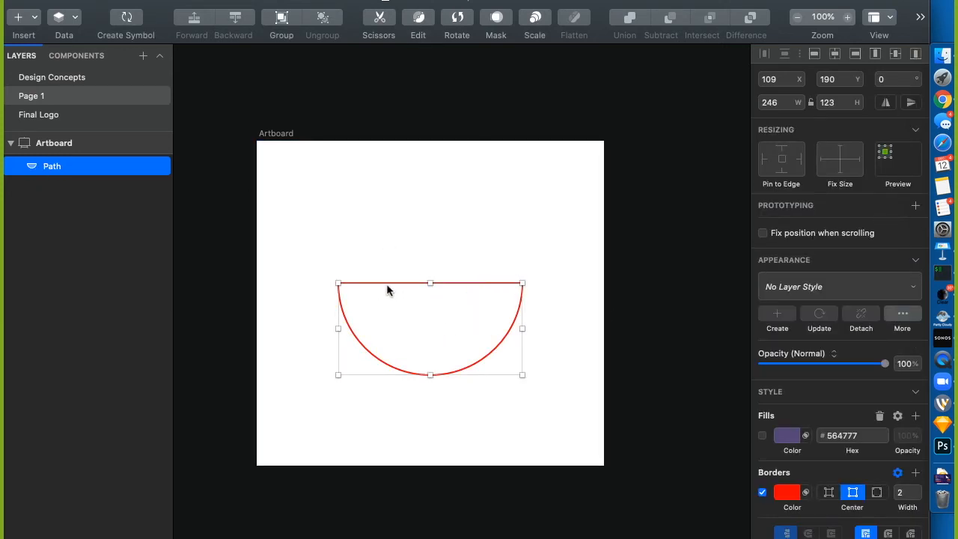
drag(389, 285, 388, 257)
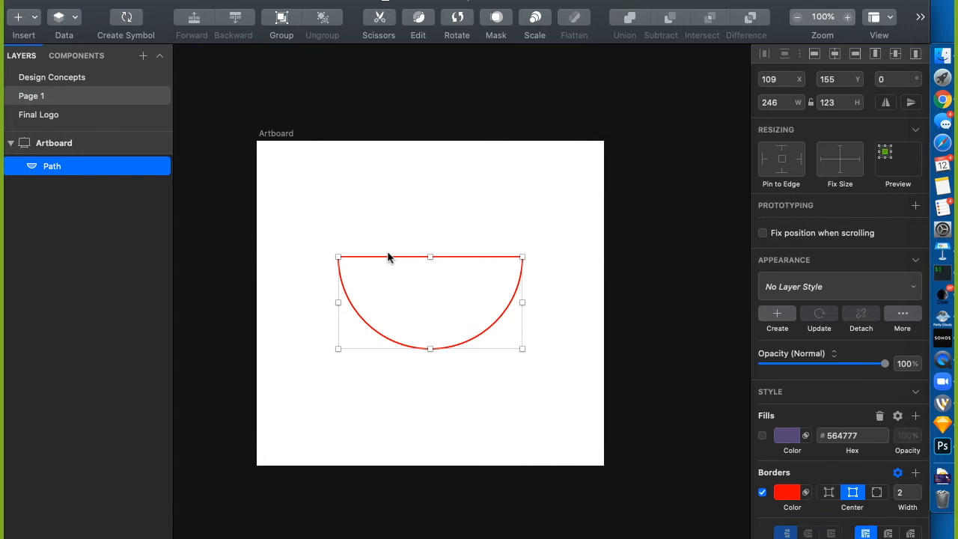
click(418, 23)
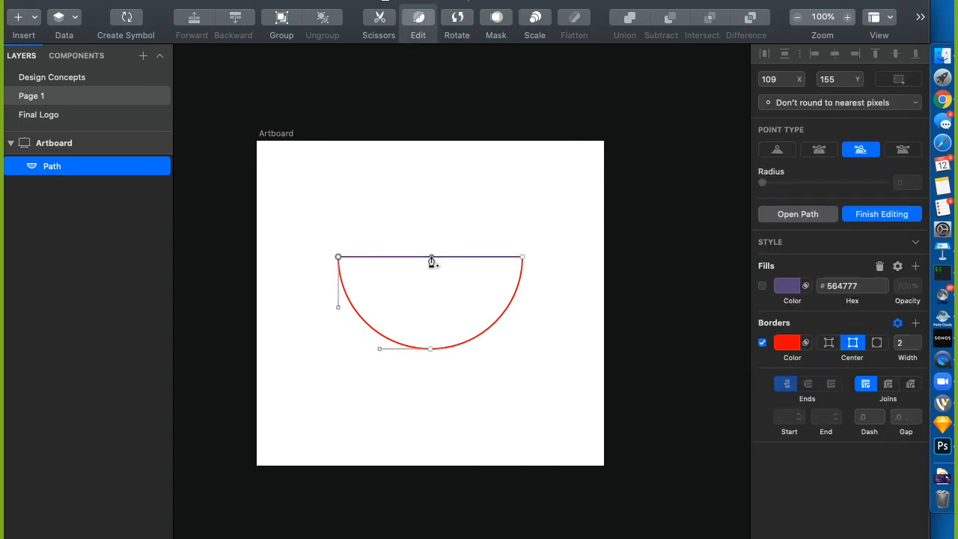
Add sharp points on the flat top edge and drag the right one down into a V notch
click(431, 257)
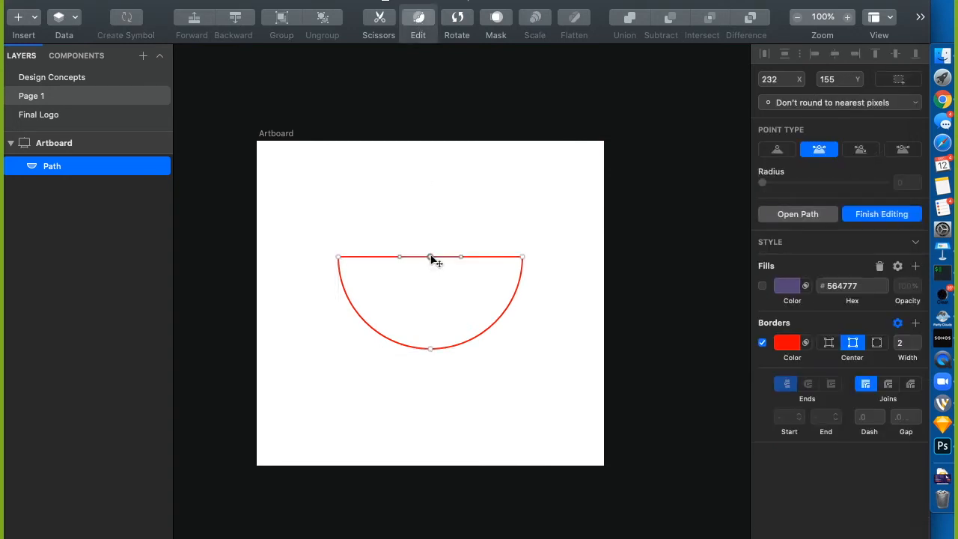
double_click(431, 257)
mouse_move(431, 257)
mouse_down()
mouse_move(433, 323)
mouse_move(432, 257)
mouse_up()
click(477, 256)
drag(477, 256, 477, 279)
double_click(477, 278)
drag(476, 279, 477, 303)
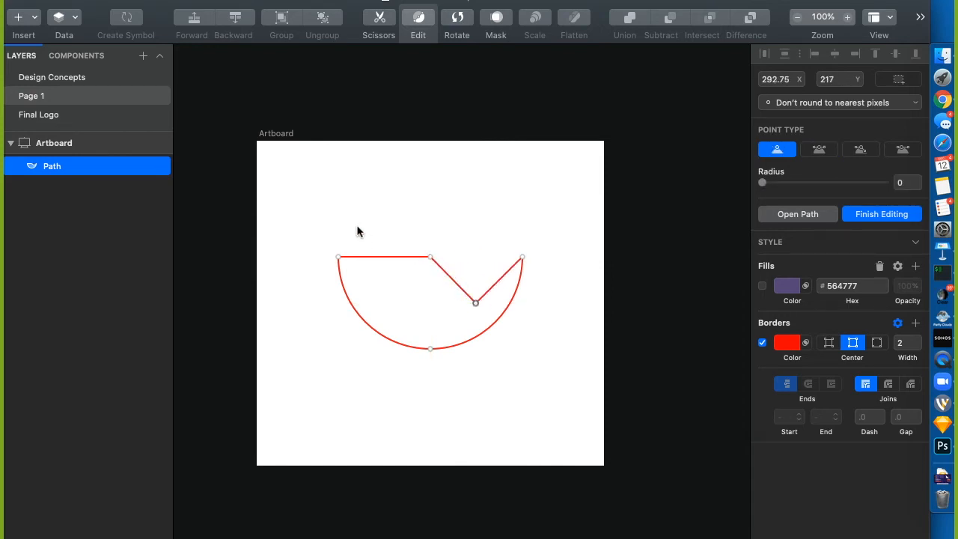
Try raising a left top-edge point into a rounded bulge, then undo it
click(384, 257)
drag(384, 257, 386, 202)
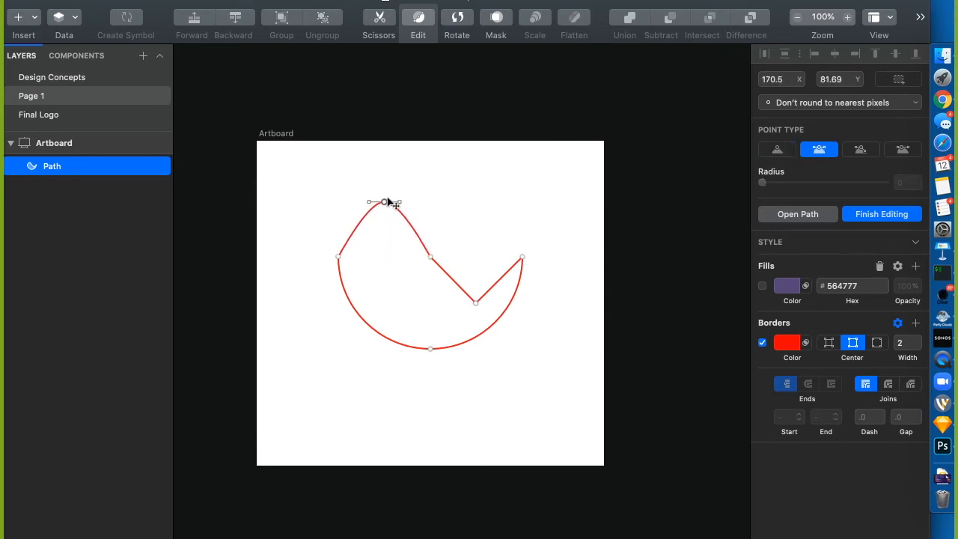
double_click(386, 202)
double_click(386, 203)
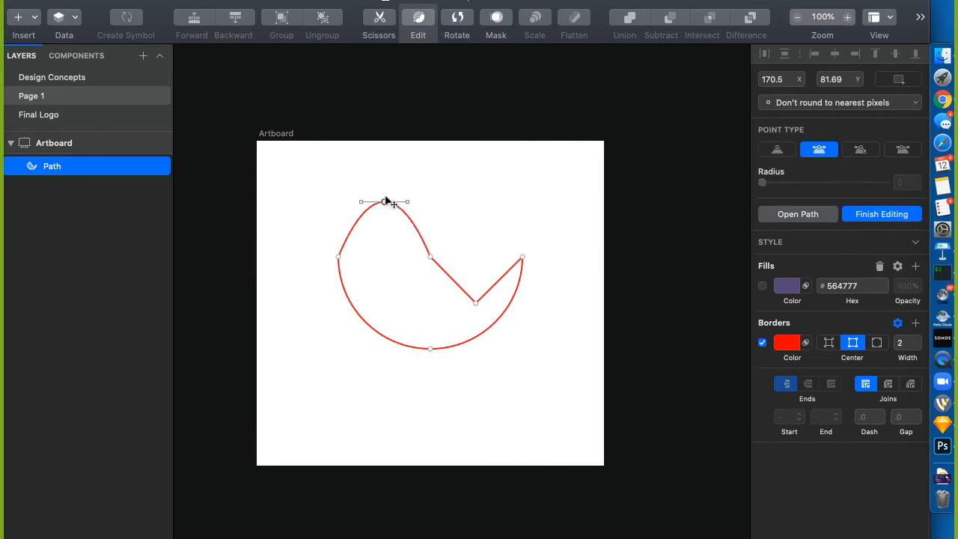
drag(408, 201, 468, 184)
click(540, 215)
key(Escape)
key(super+z)
key(super+z)
key(super+z)
key(super+z)
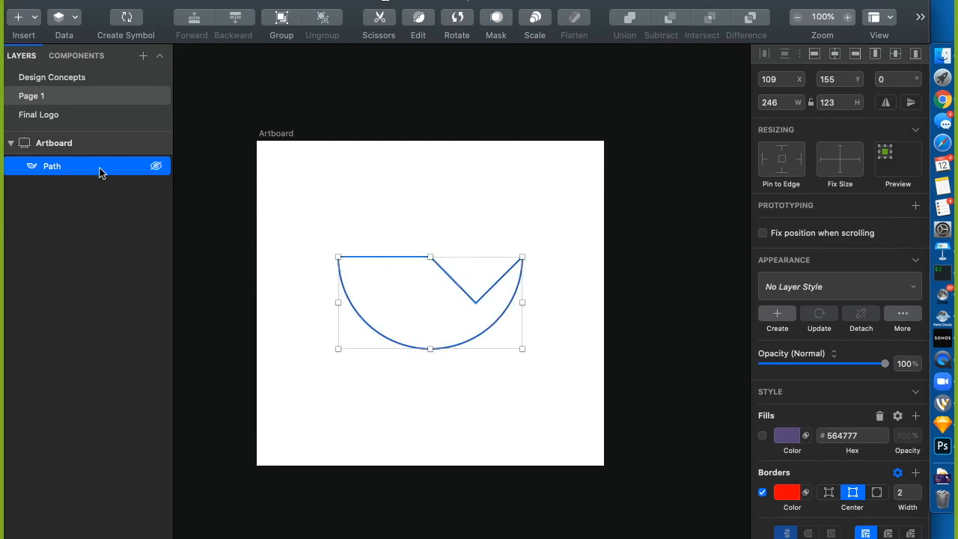
Replace the shape with a 229×229 square and a purple 120×120 circle over its left edge
key(Delete)
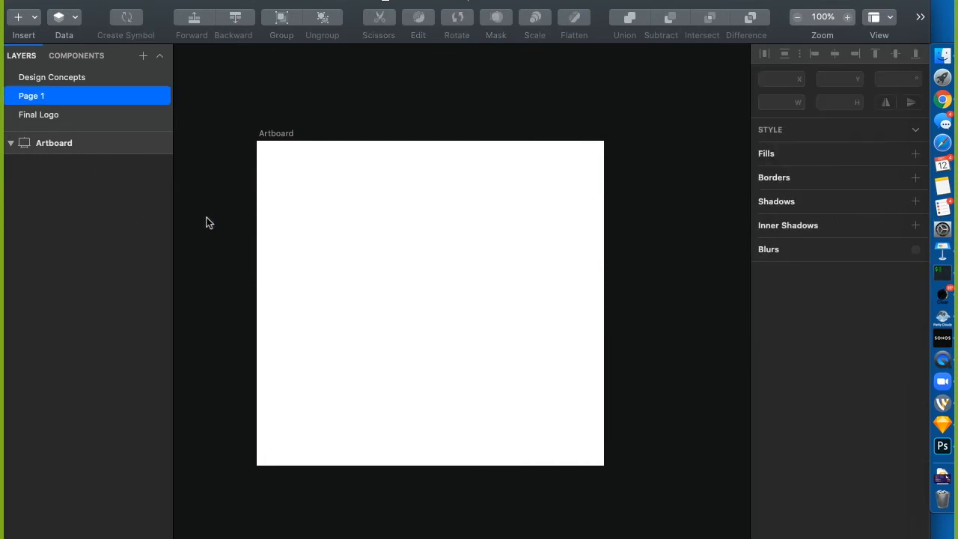
key(r)
drag(342, 225, 514, 397)
click(451, 152)
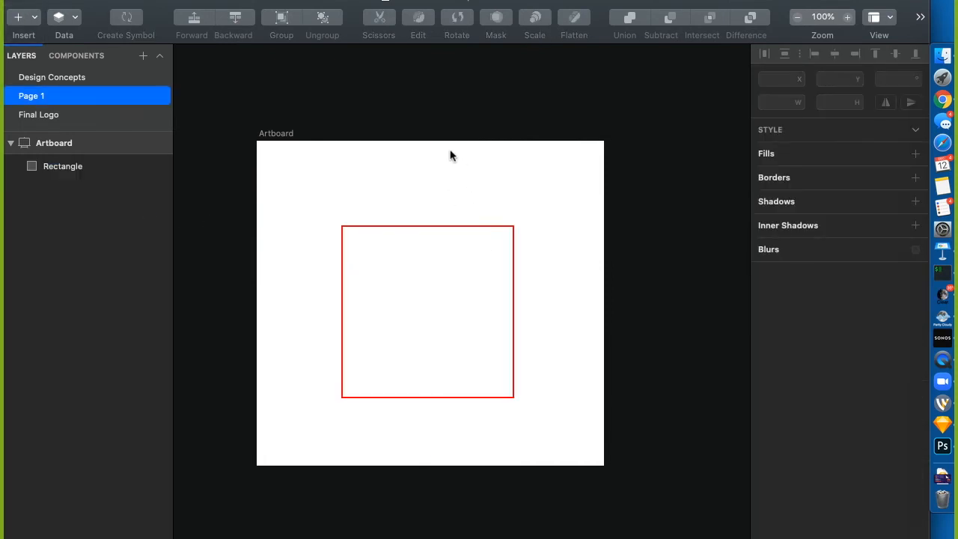
key(r)
drag(288, 268, 370, 345)
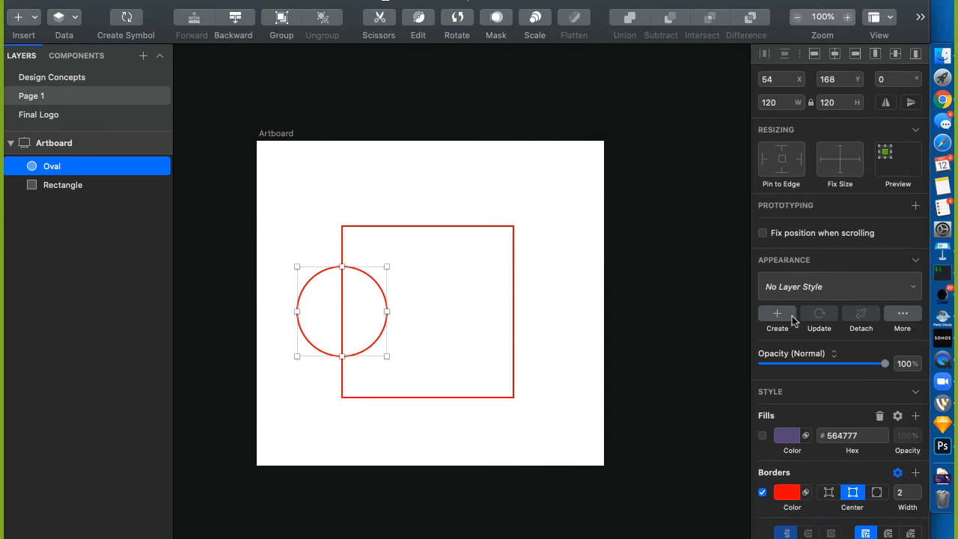
click(762, 435)
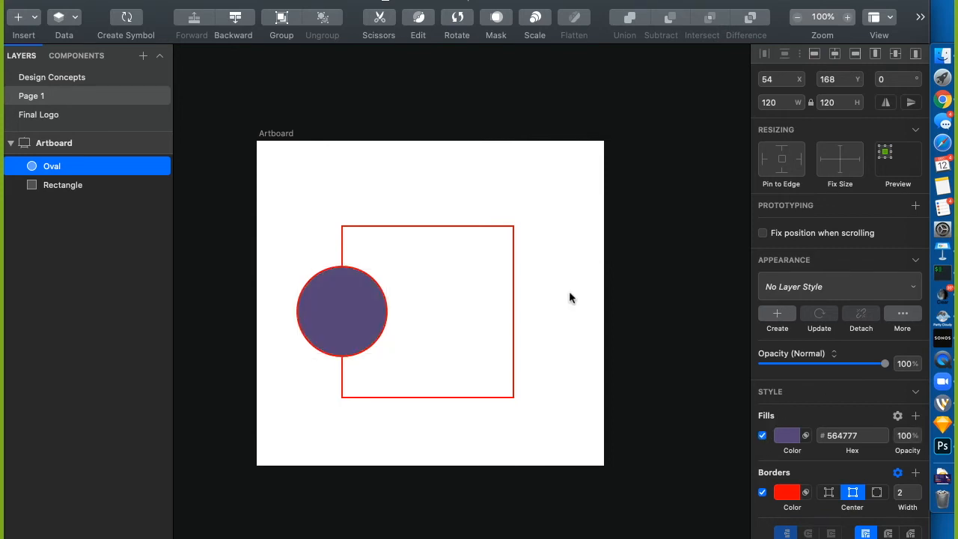
Give the square a bright yellow #FFCB00 fill, then select the purple circle
click(441, 226)
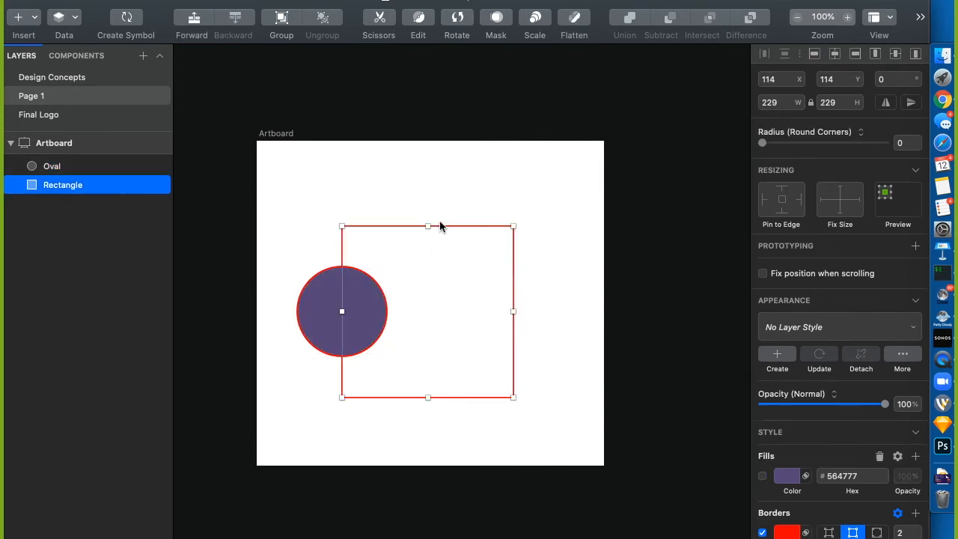
click(762, 476)
click(777, 480)
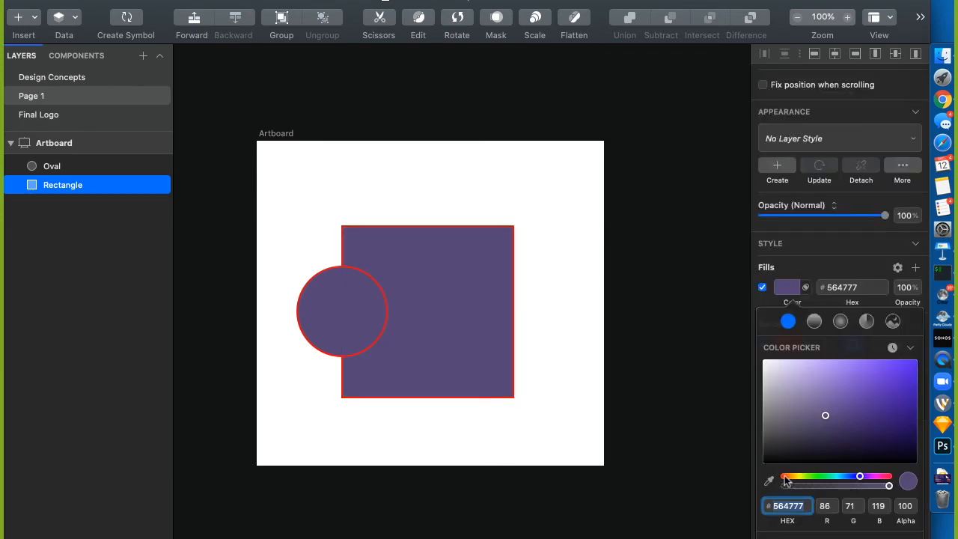
click(796, 476)
drag(843, 416, 916, 347)
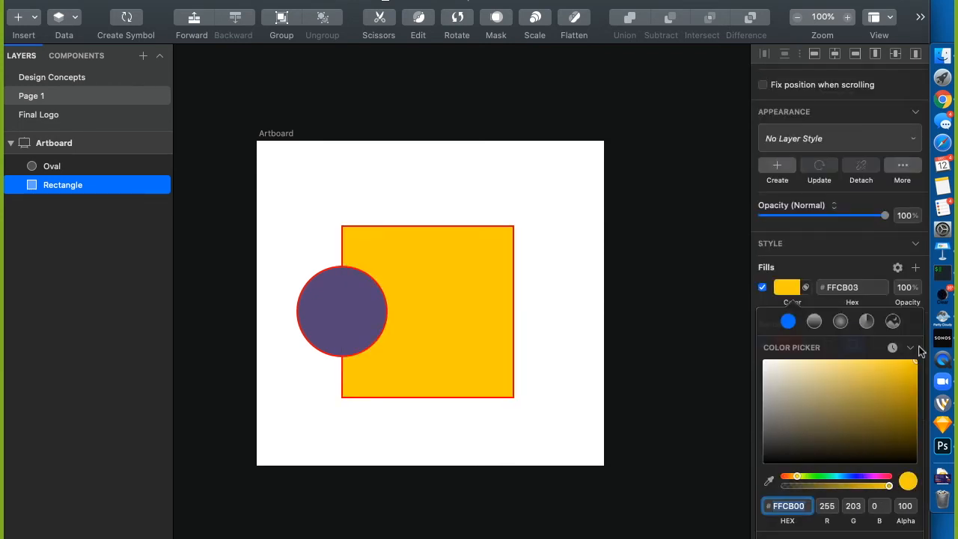
click(589, 232)
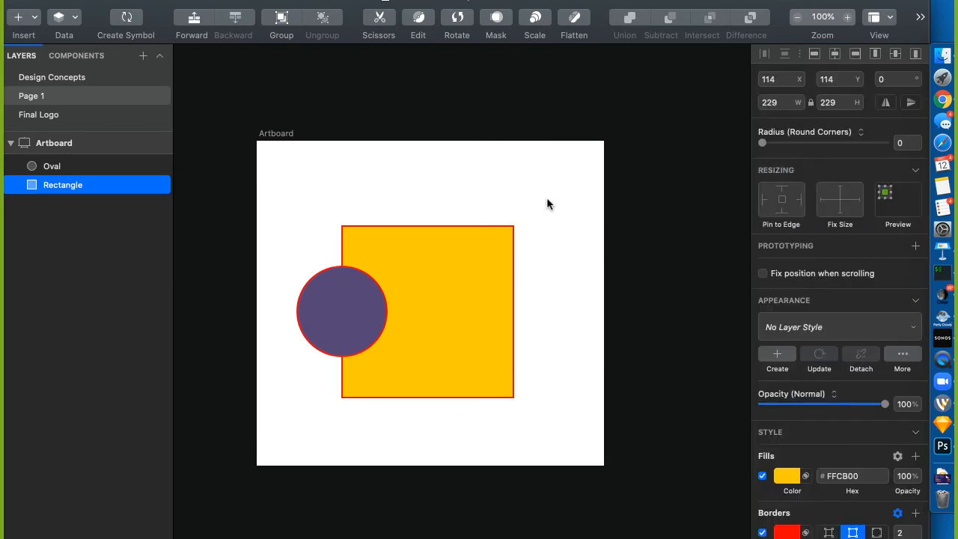
click(300, 219)
click(349, 319)
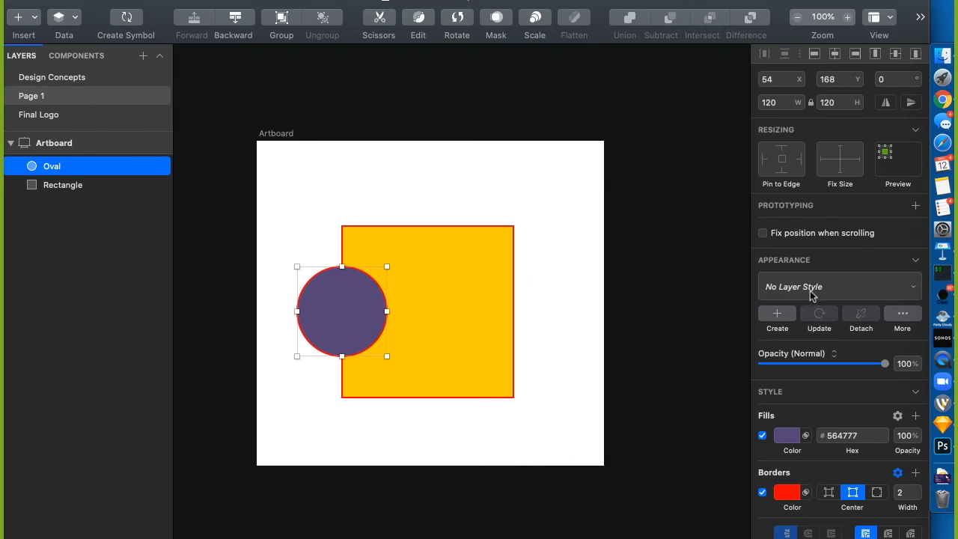
Try Overlay blending on the circle, then return it to Normal
click(805, 357)
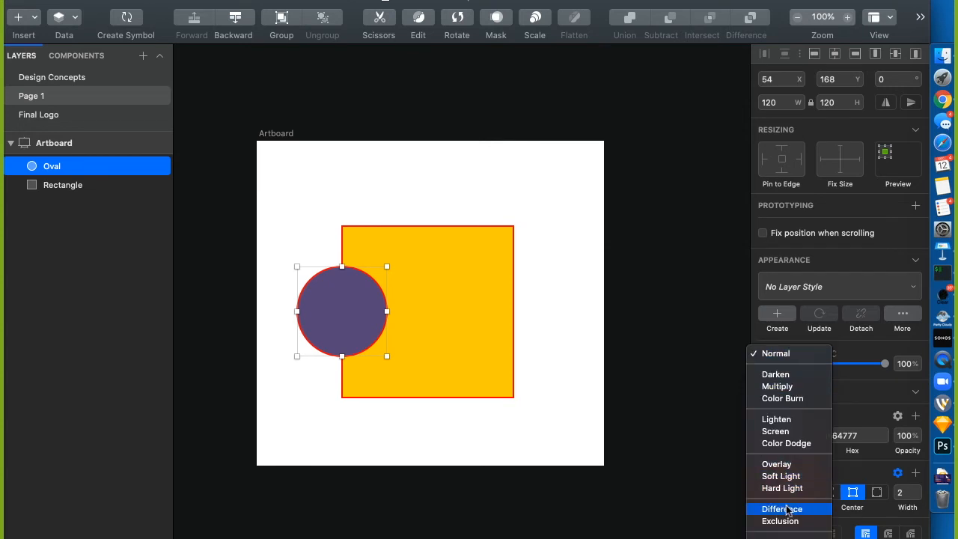
scroll(784, 510, down, 3)
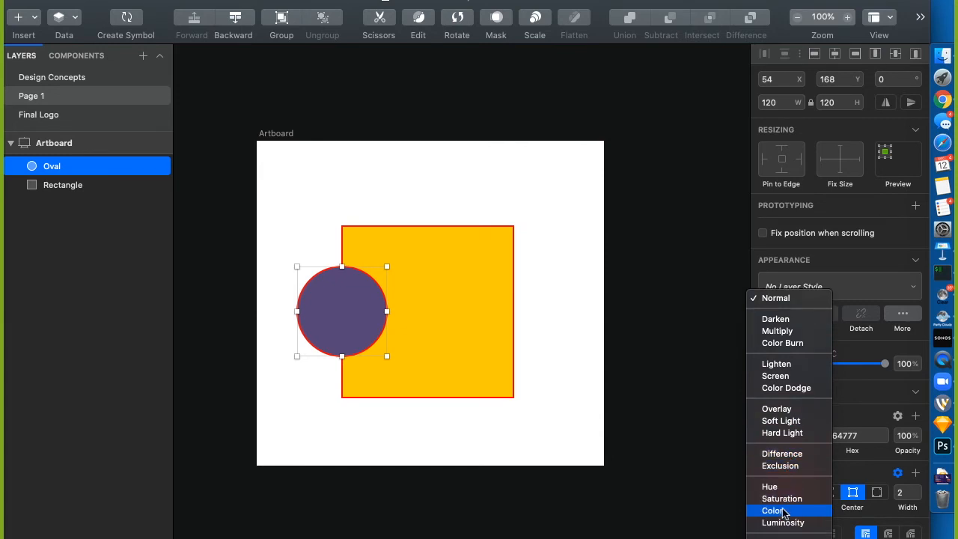
click(795, 409)
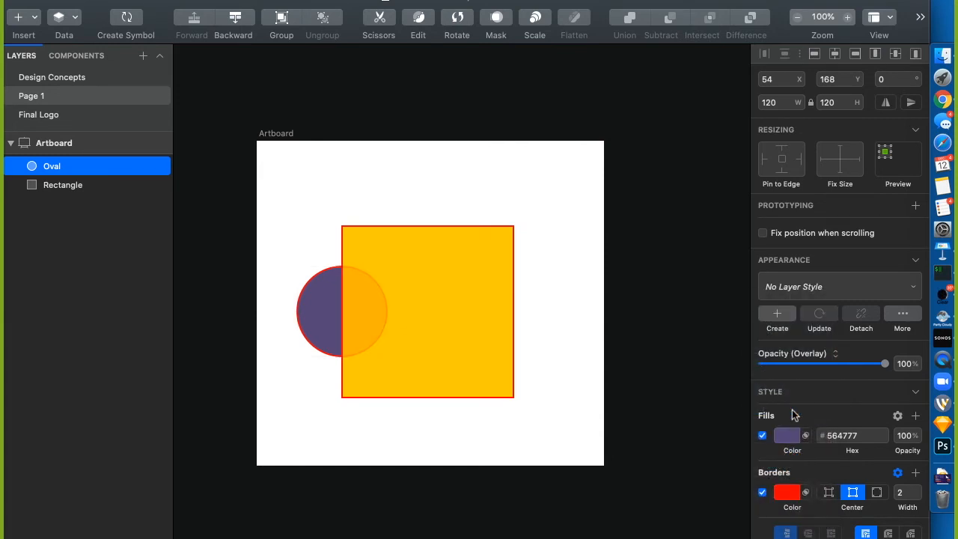
click(673, 276)
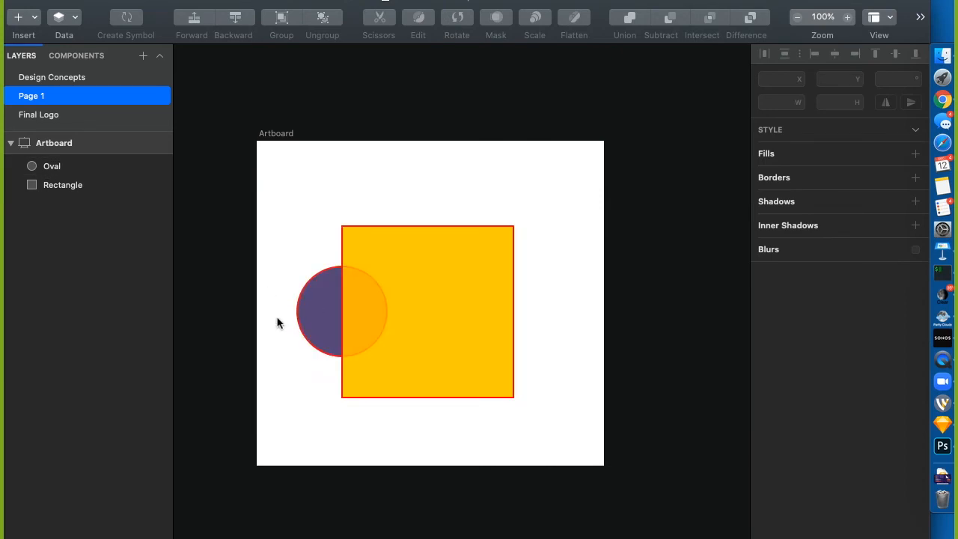
click(302, 315)
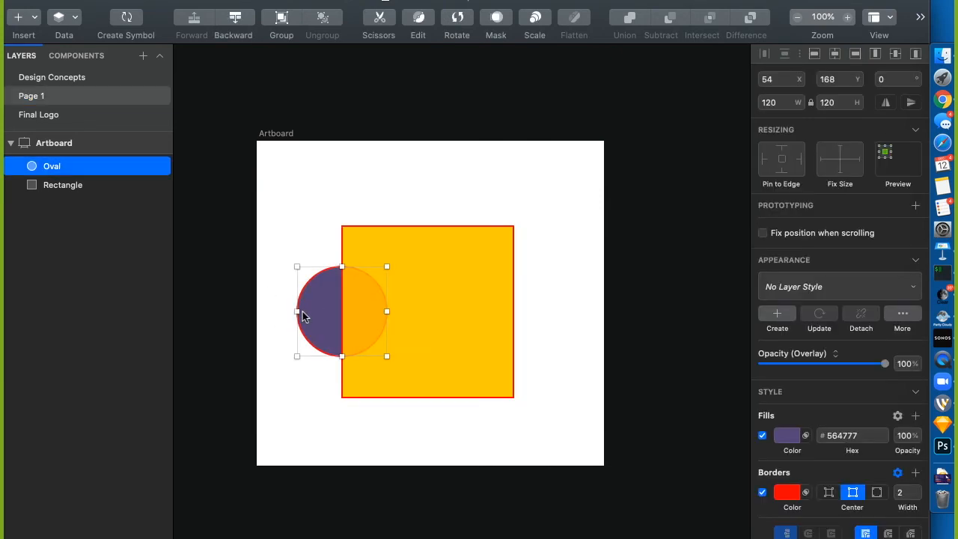
click(779, 354)
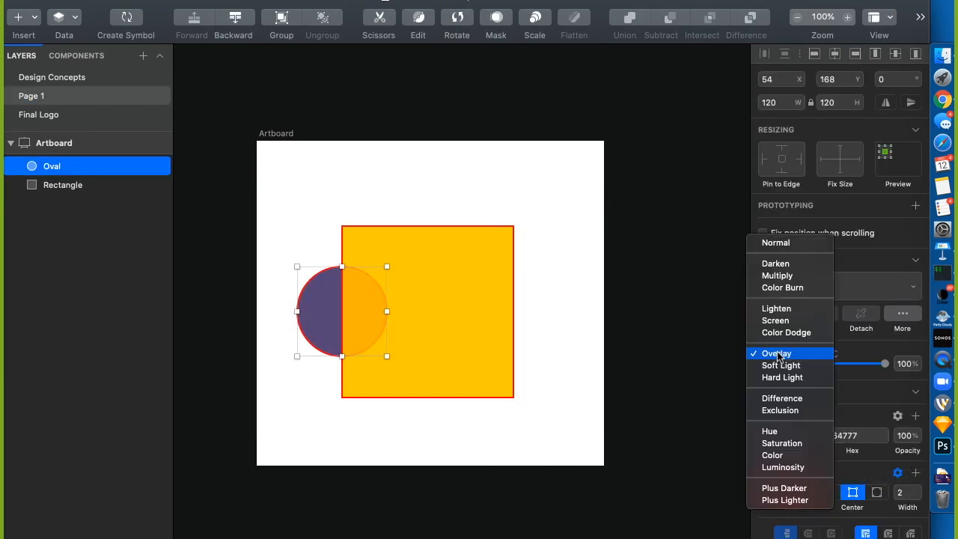
click(777, 243)
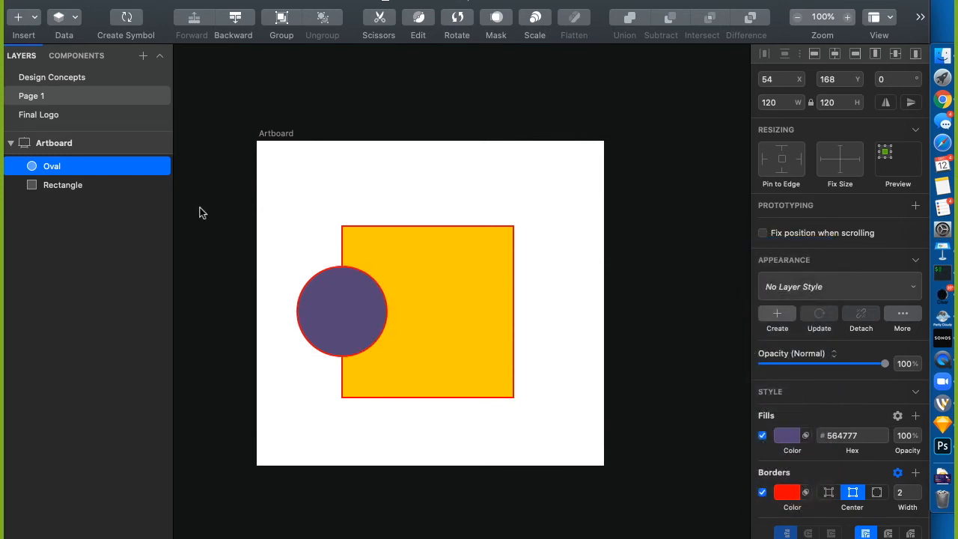
click(239, 259)
Move the circle around and back onto the square's left edge at X 54, Y 179
mouse_move(339, 328)
mouse_down()
mouse_move(268, 337)
mouse_move(334, 330)
mouse_up()
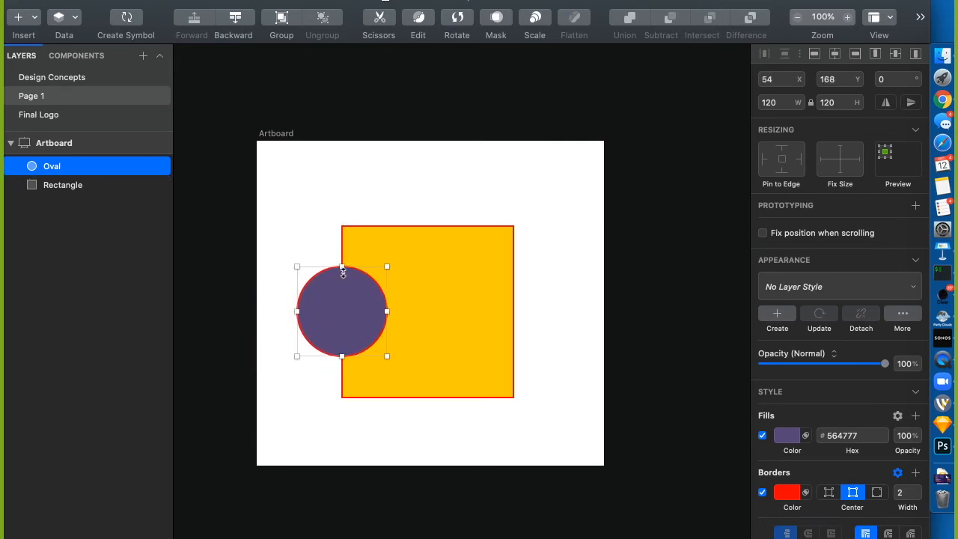
drag(313, 296, 525, 359)
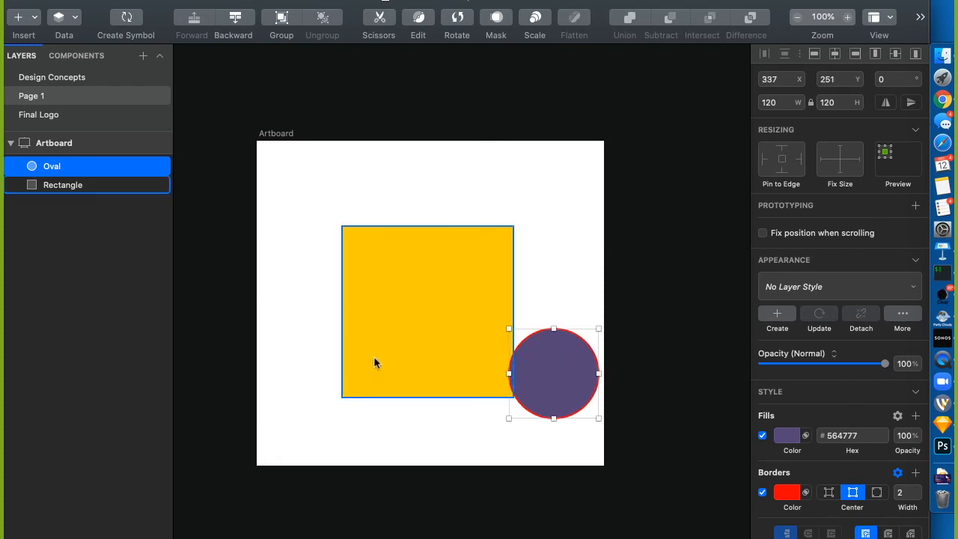
drag(558, 358, 345, 301)
click(312, 216)
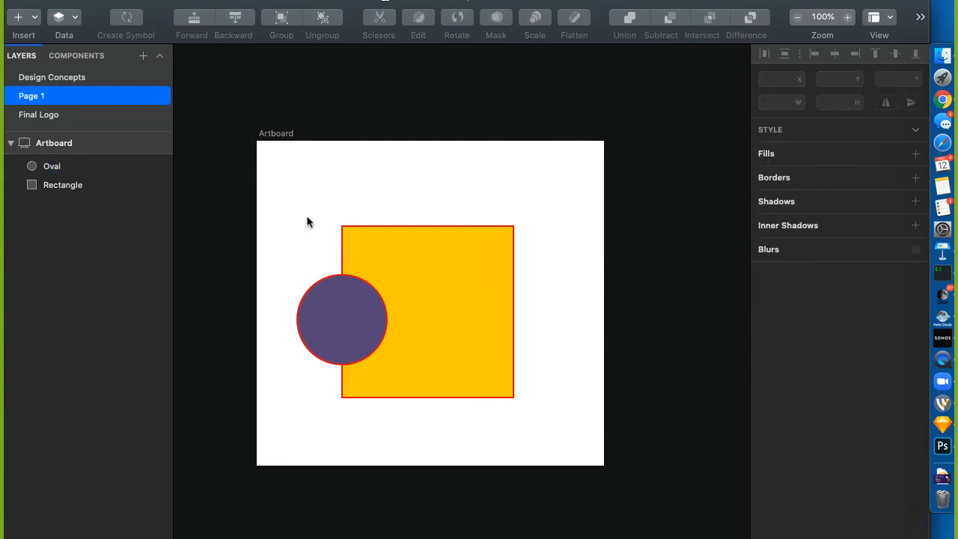
click(335, 343)
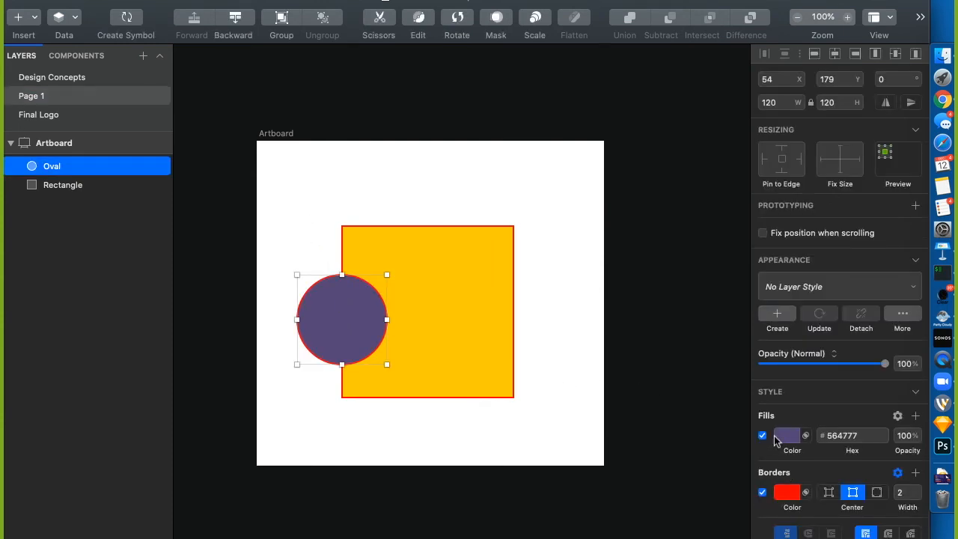
Try a white fill on the circle, then revert it to purple
click(783, 439)
drag(774, 407, 745, 322)
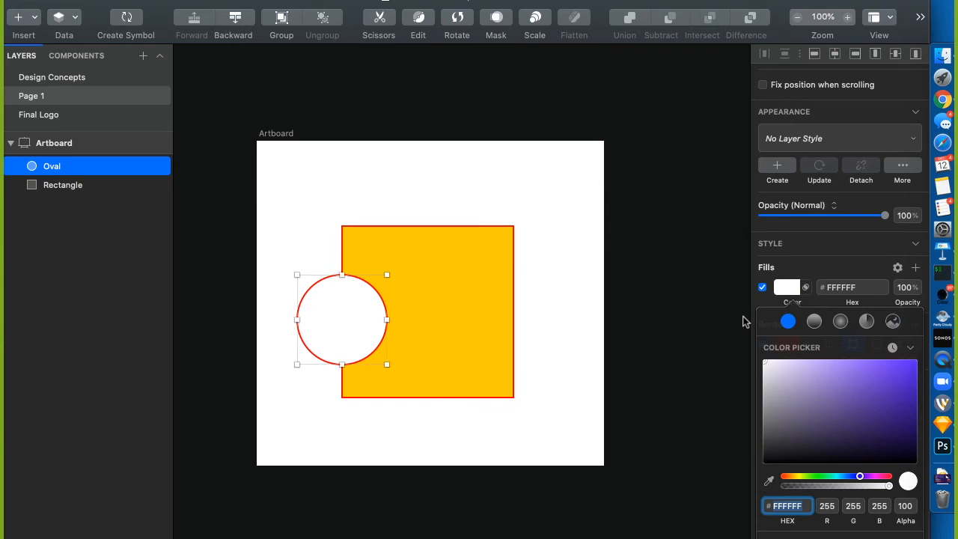
key(super+z)
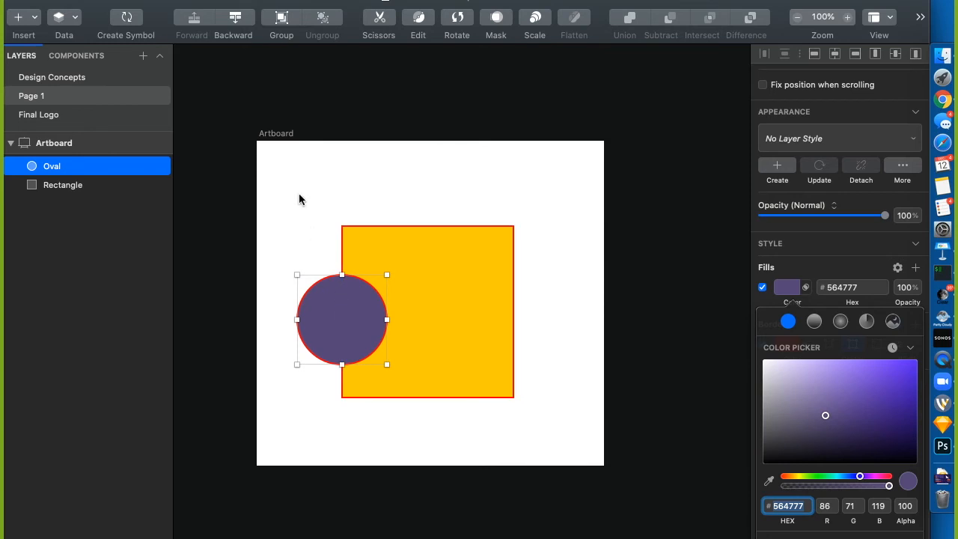
key(Escape)
Union the circle with the Rectangle into one 289×229 Combined Shape
shift+click(62, 185)
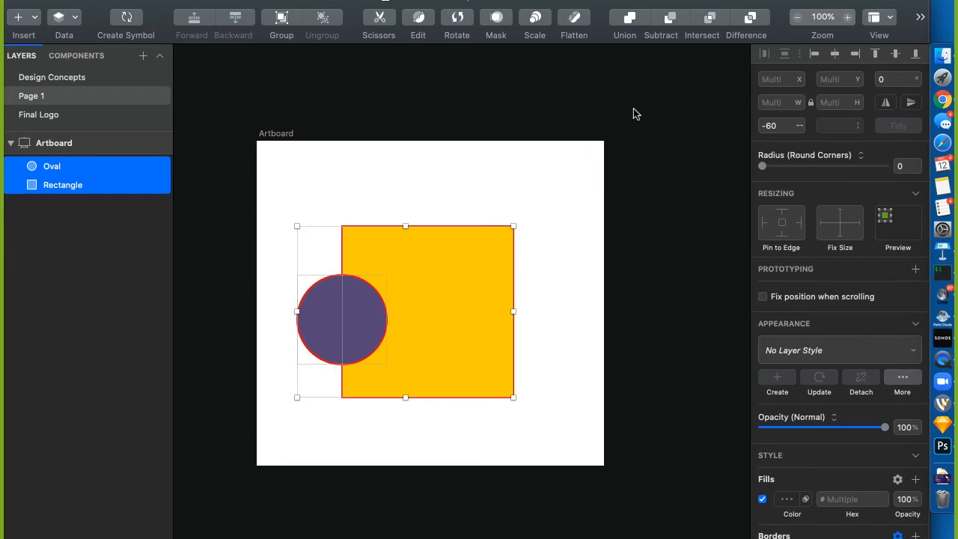
click(629, 23)
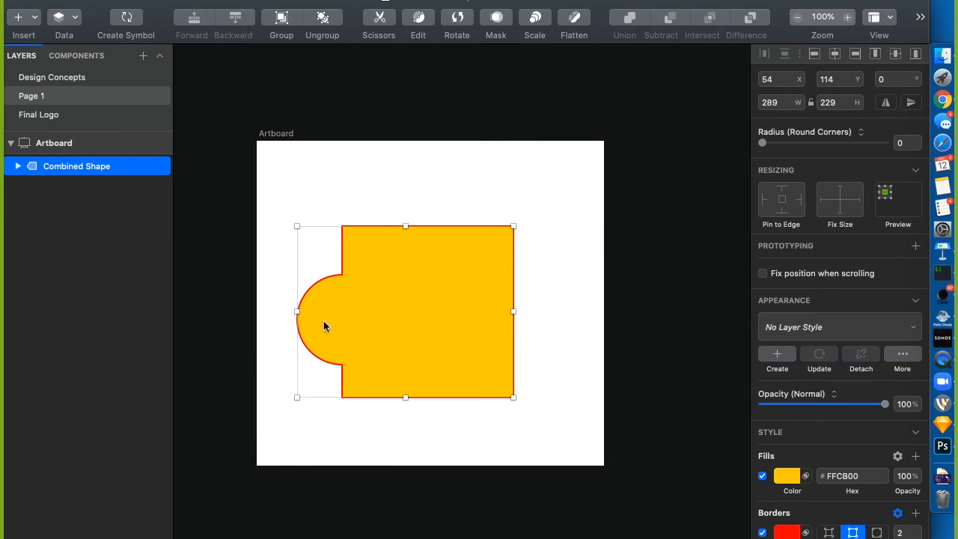
click(40, 237)
Expand the Combined Shape and move the circle upward inside it
click(18, 166)
click(60, 186)
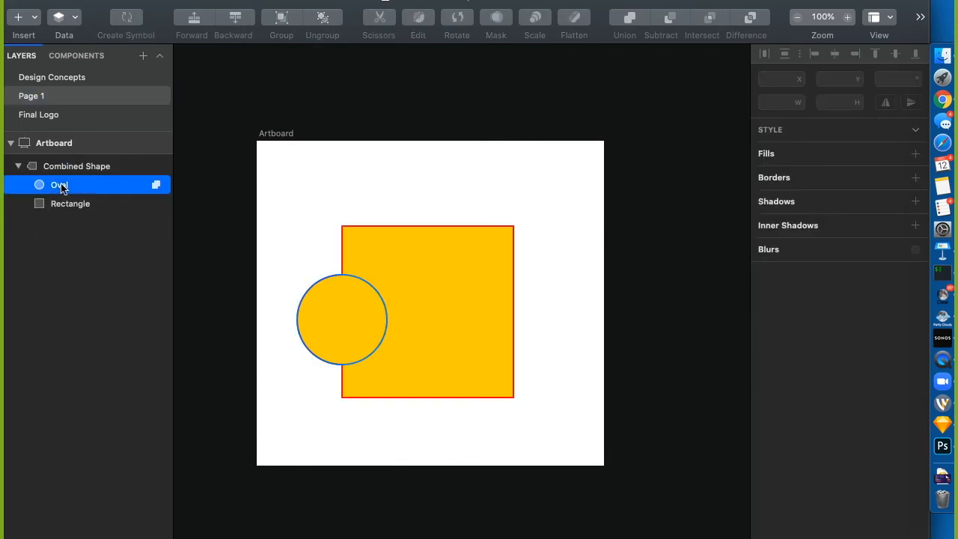
click(312, 279)
click(312, 315)
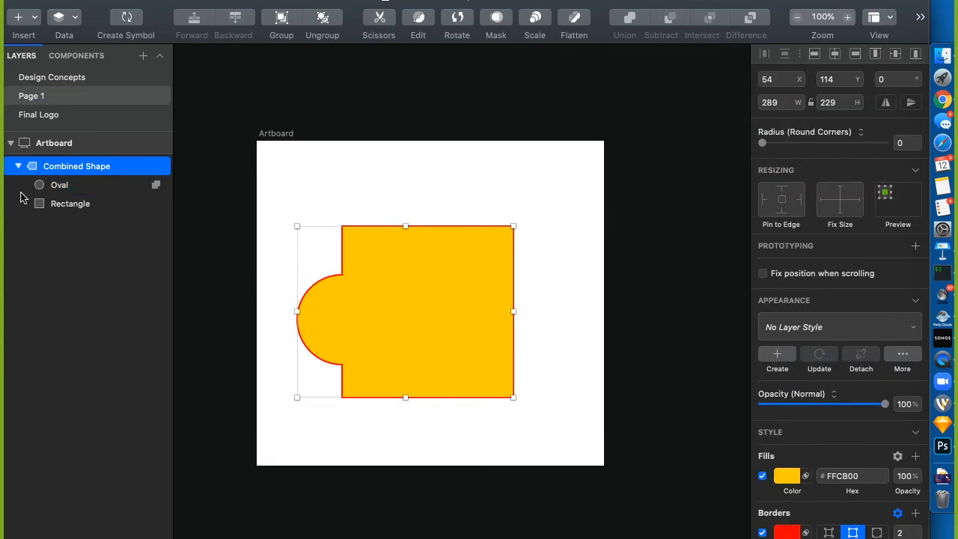
click(55, 197)
click(57, 187)
drag(312, 292, 312, 256)
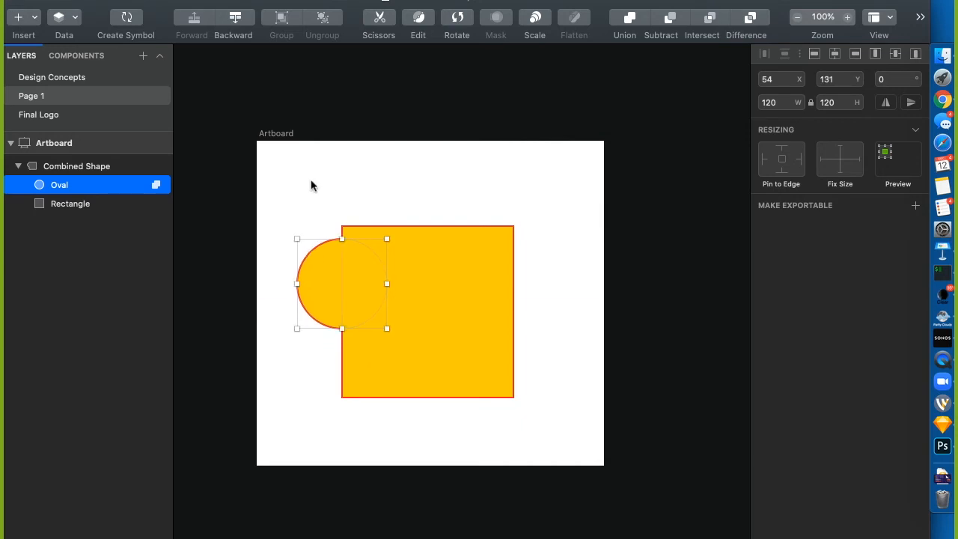
click(311, 191)
click(59, 186)
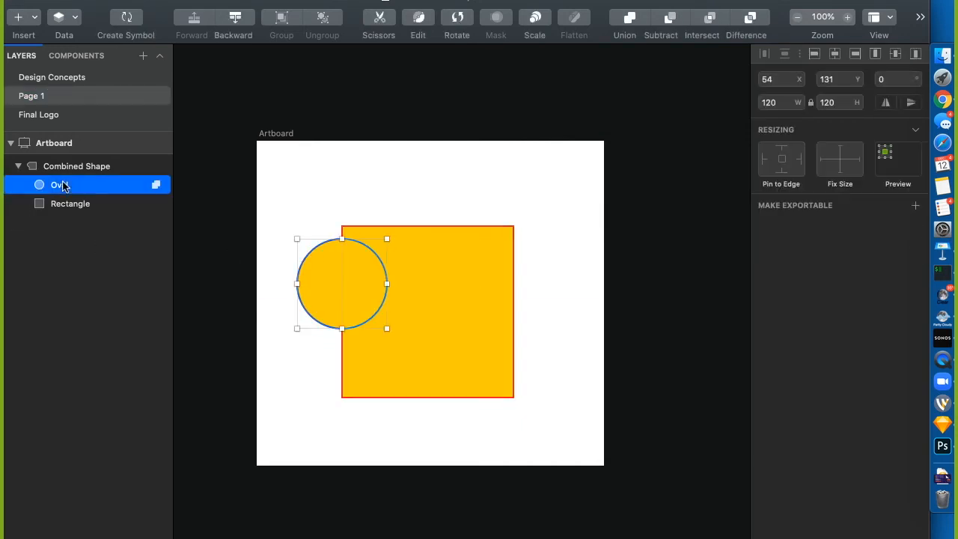
Raise the circle level with the square's top, then offset its Y by +20 to 134
click(841, 88)
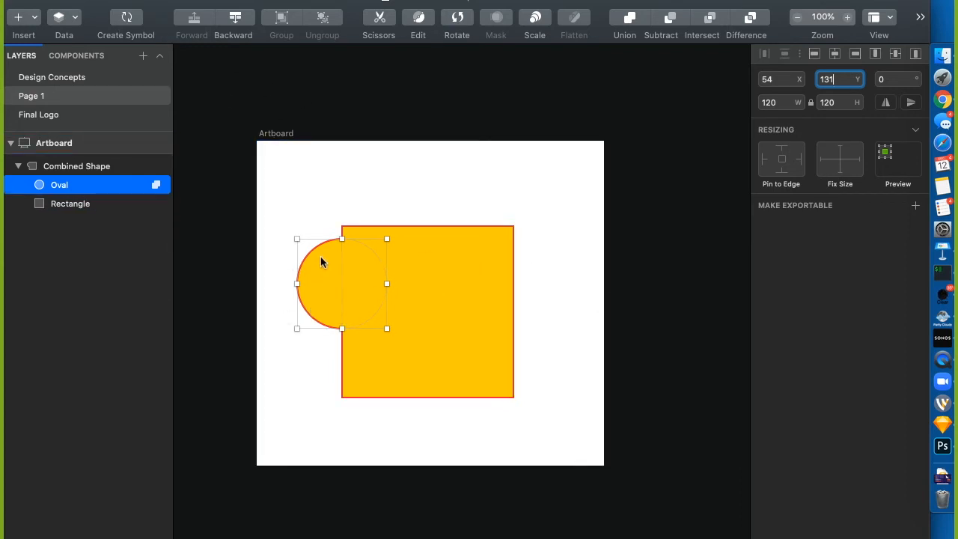
drag(320, 240, 319, 228)
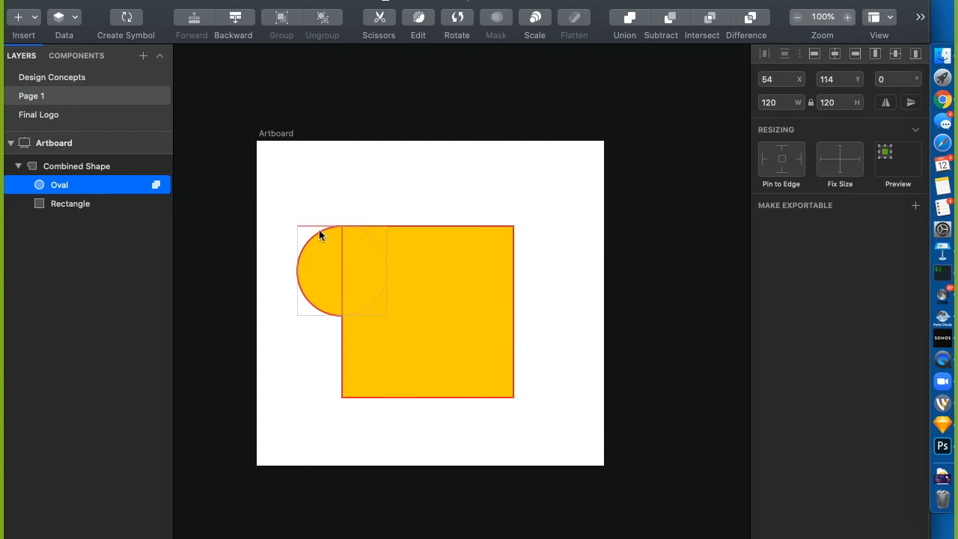
click(841, 80)
text(+20)
key(Return)
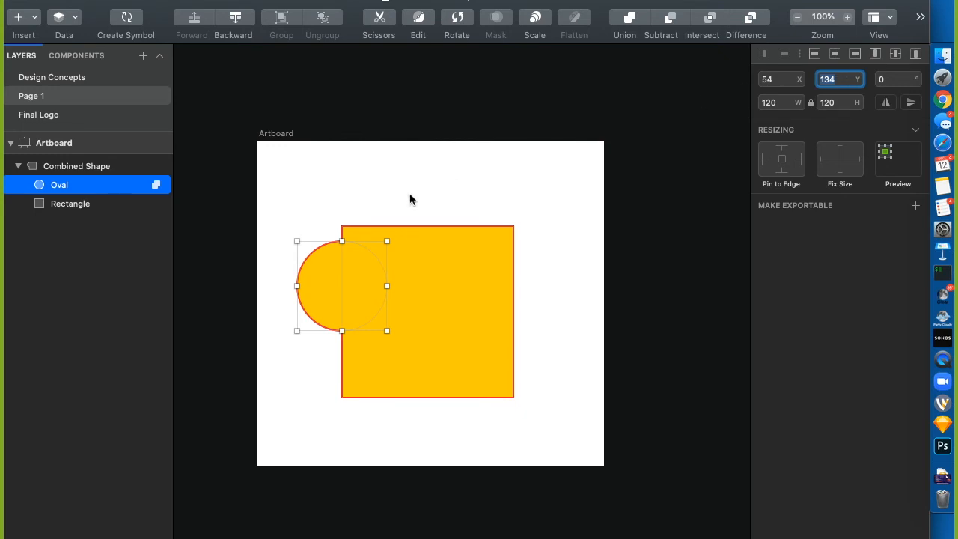
Drag the circle out of the group, then undo back to separate circle and square
drag(86, 183, 46, 159)
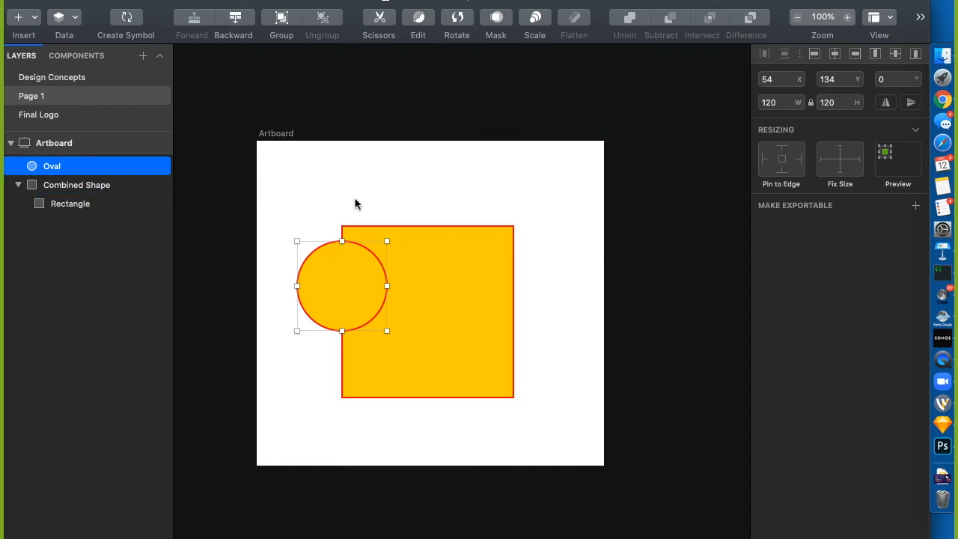
key(super+z)
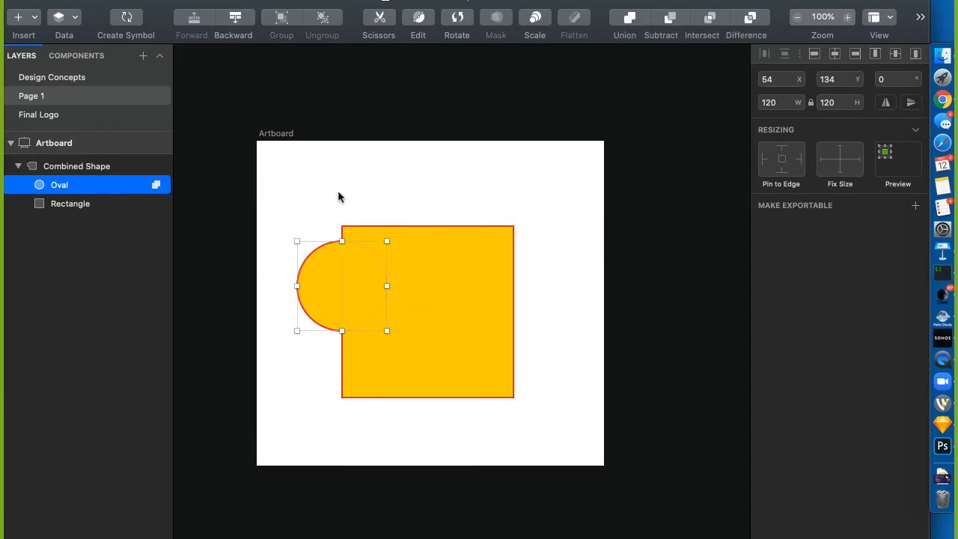
key(super+z)
key(super+z)
key(super+z)
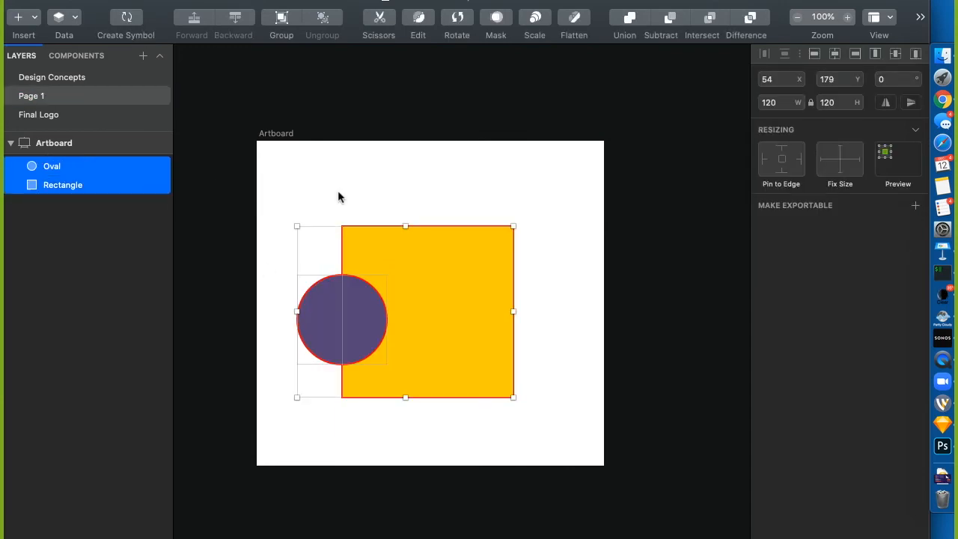
Undo one more edit and check the Edit menu's redo option without redoing
key(super+z)
key(super+z)
key(super+z)
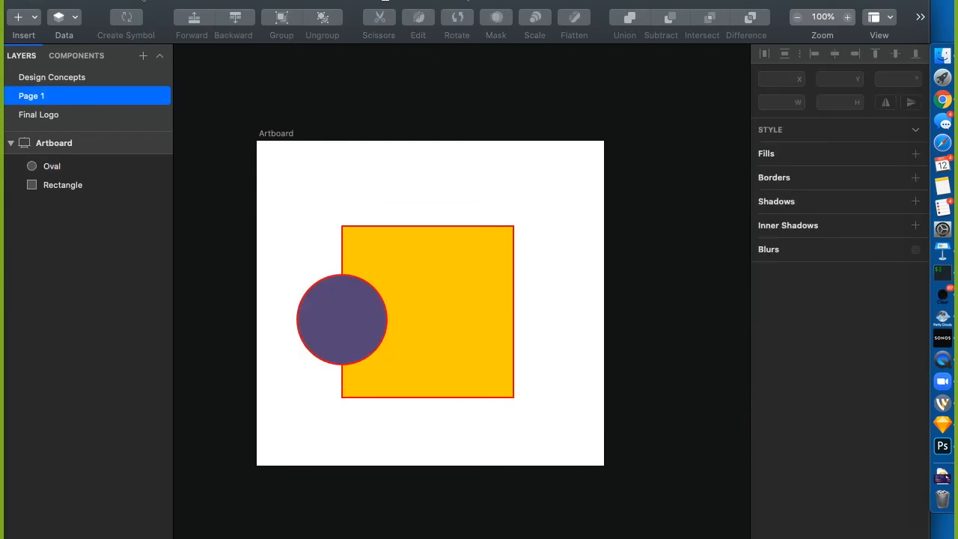
click(123, 1)
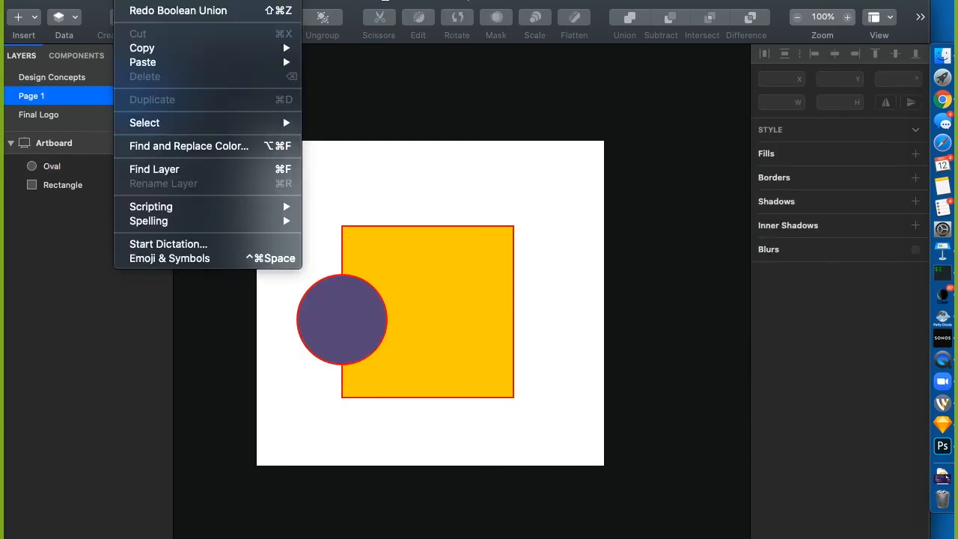
click(522, 97)
Subtract the purple circle from the yellow square and expand the resulting Combined Shape
click(352, 334)
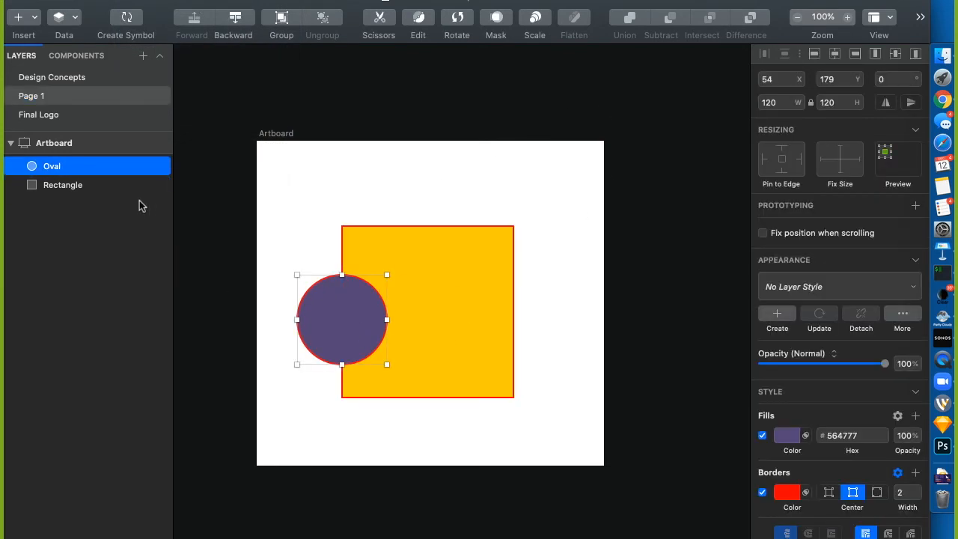
shift+click(113, 184)
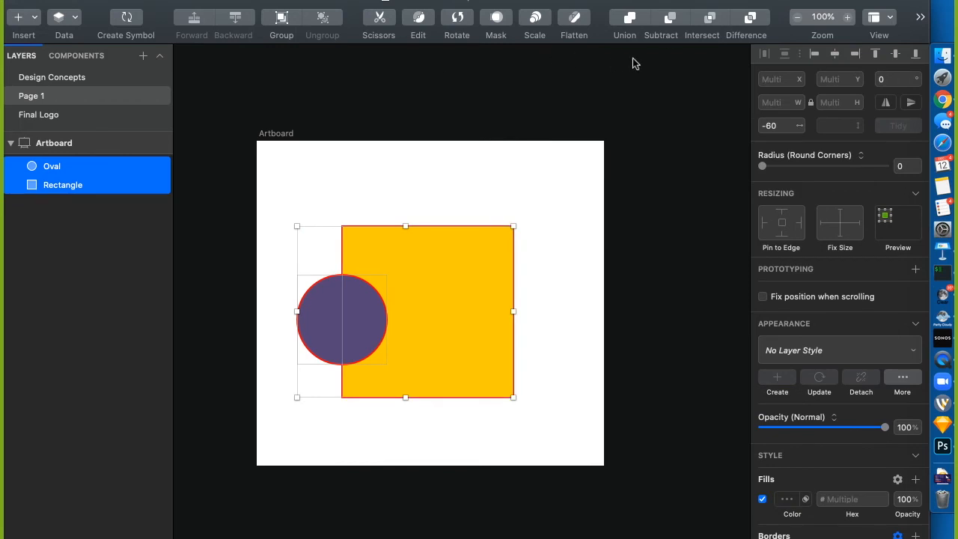
click(670, 17)
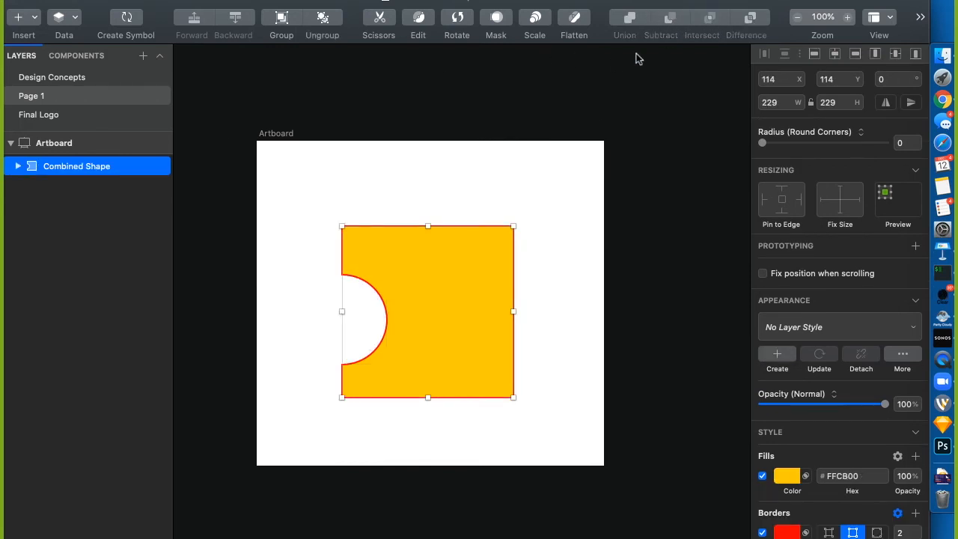
click(527, 162)
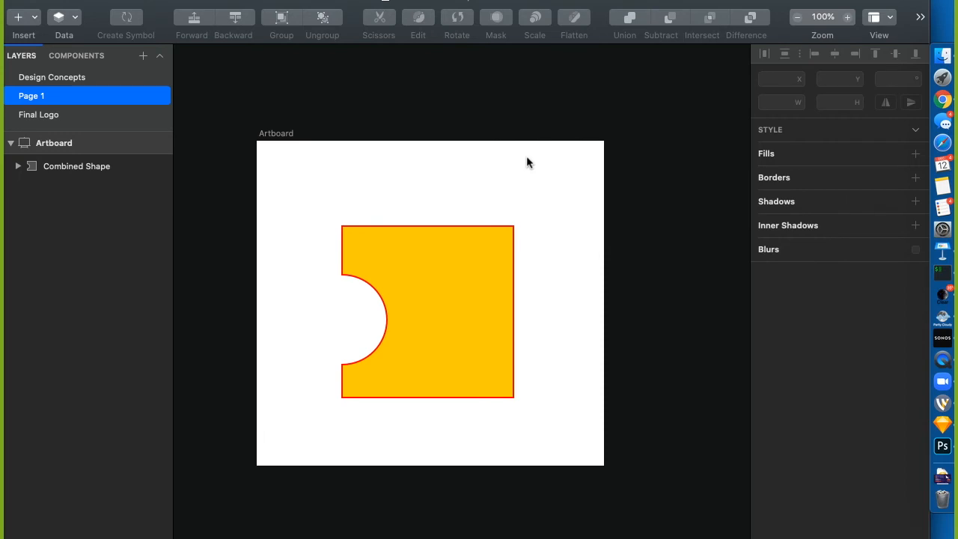
click(18, 166)
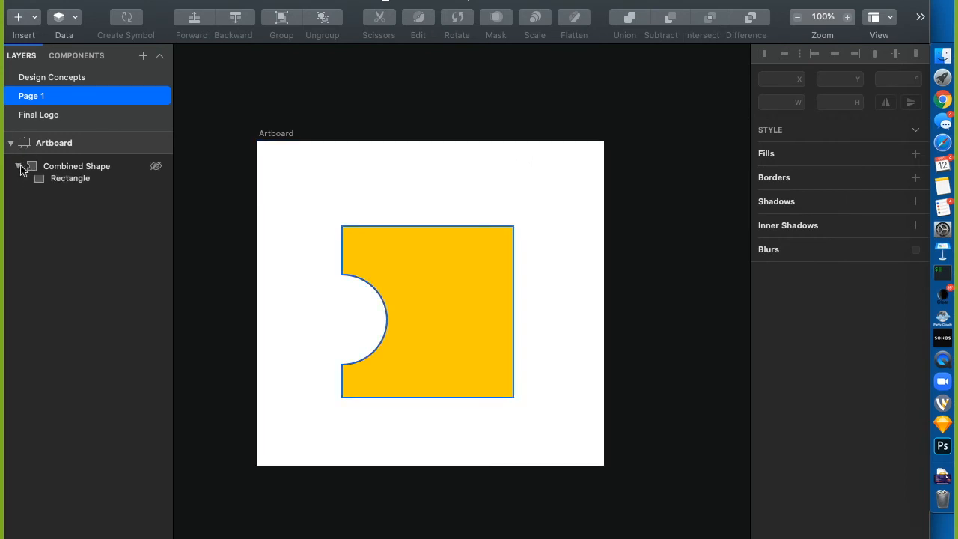
Move the square so the circle sits inside it, then centre the Combined Shape on the artboard
click(52, 181)
drag(382, 296, 300, 315)
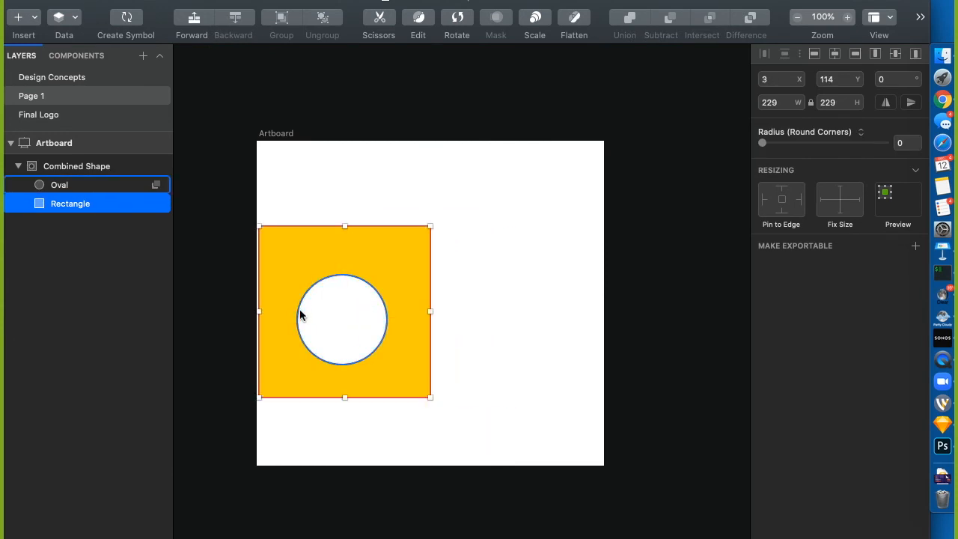
click(70, 170)
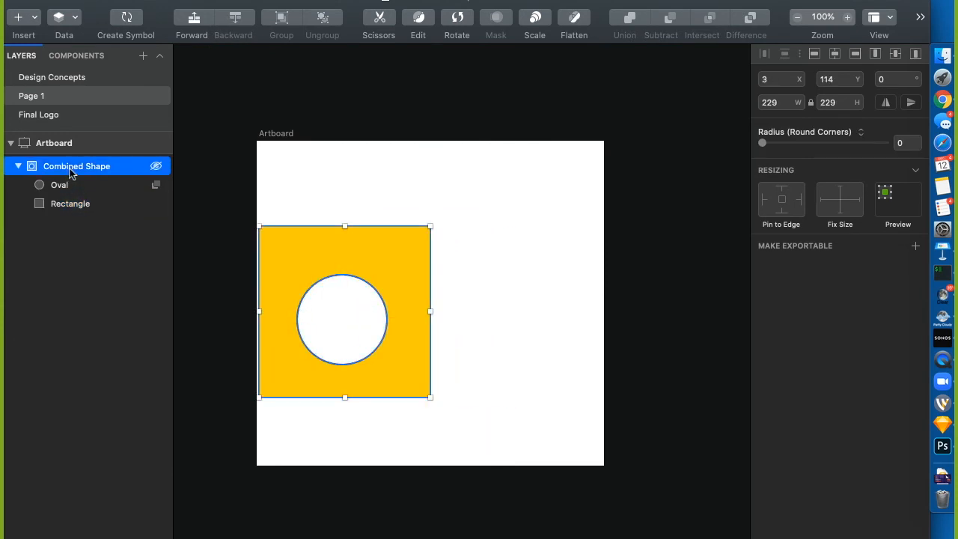
click(833, 54)
click(894, 55)
click(581, 130)
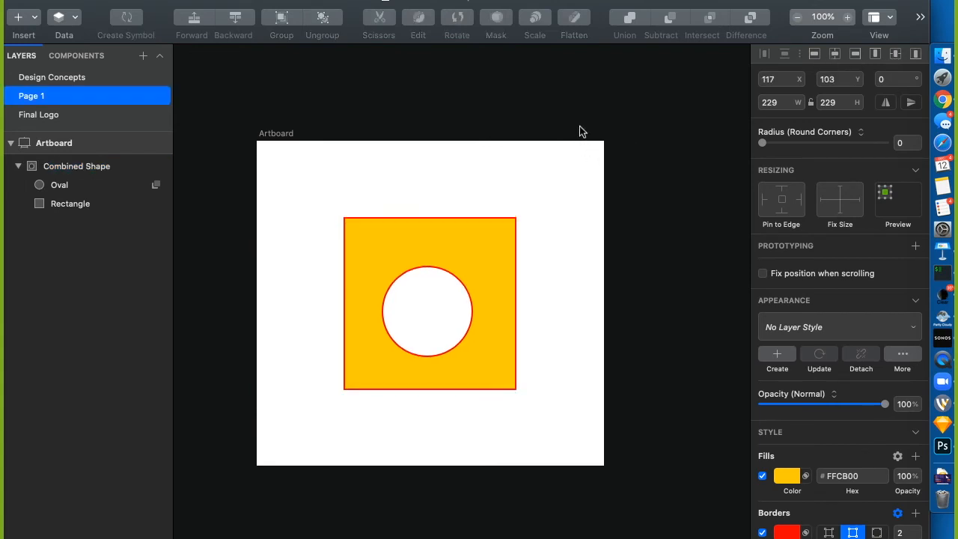
Collapse the Combined Shape's parts list and leave the combined shape selected
click(18, 167)
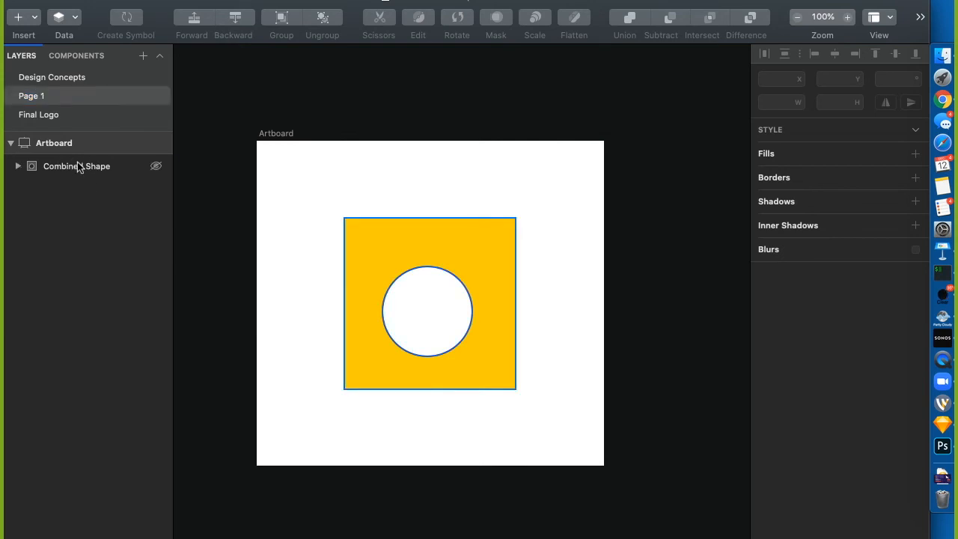
click(78, 164)
click(18, 166)
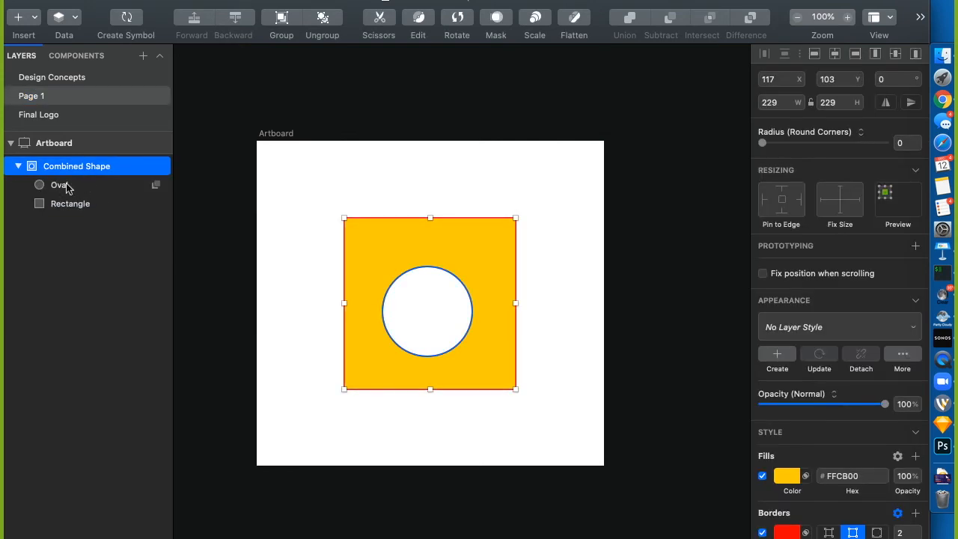
click(19, 166)
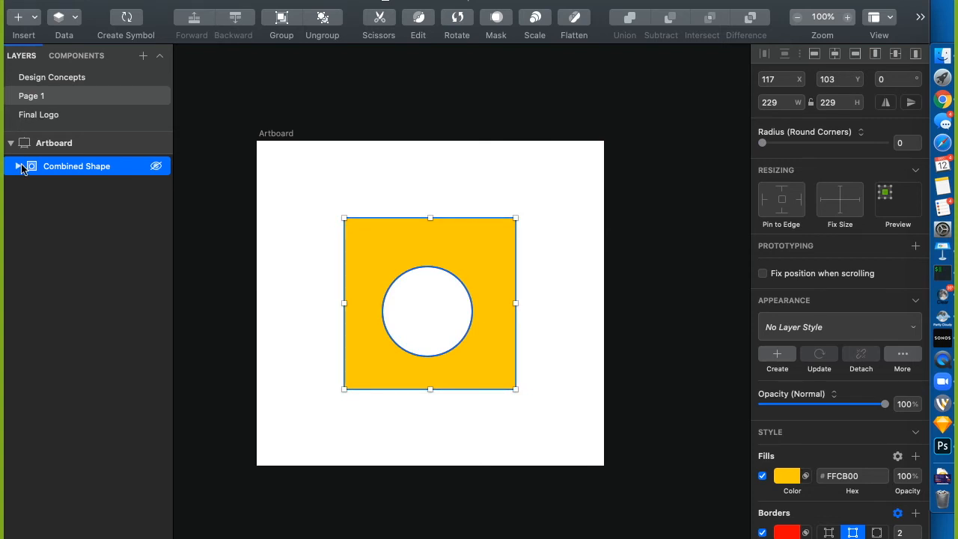
click(426, 152)
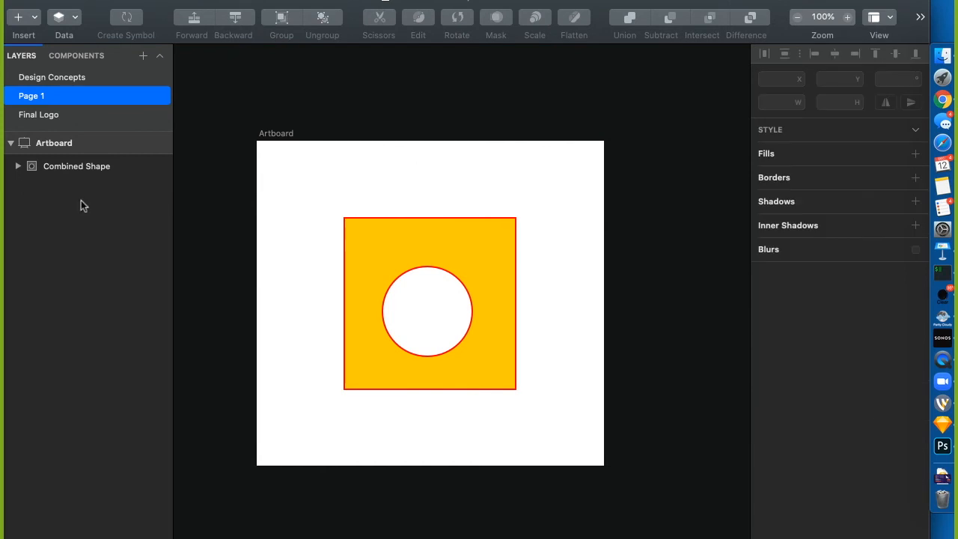
click(52, 165)
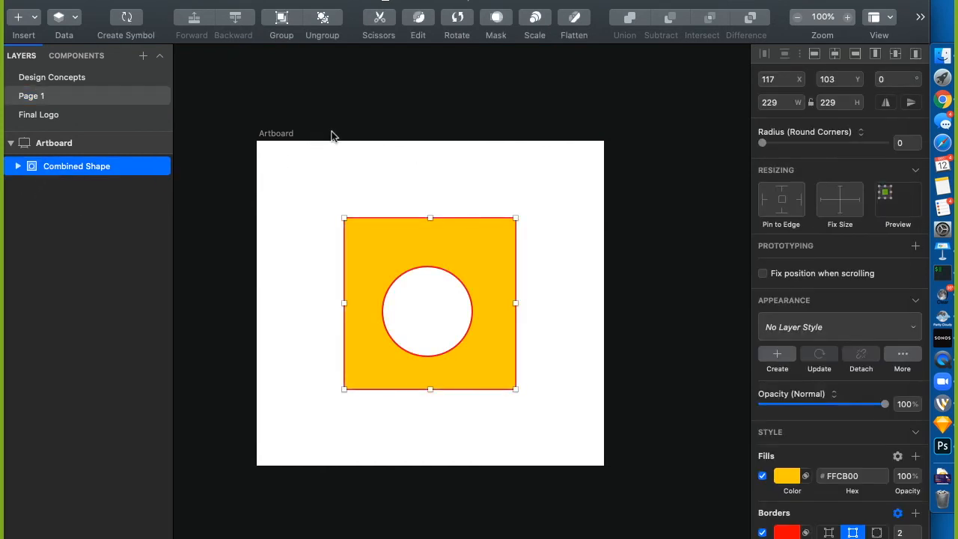
Flatten the holed yellow square into one Shape layer containing two Path layers
right_click(574, 25)
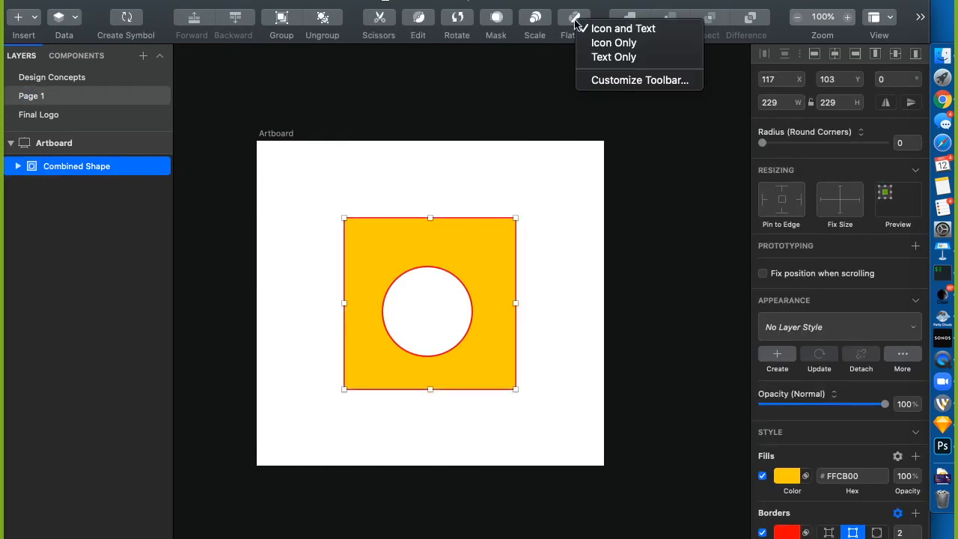
key(Escape)
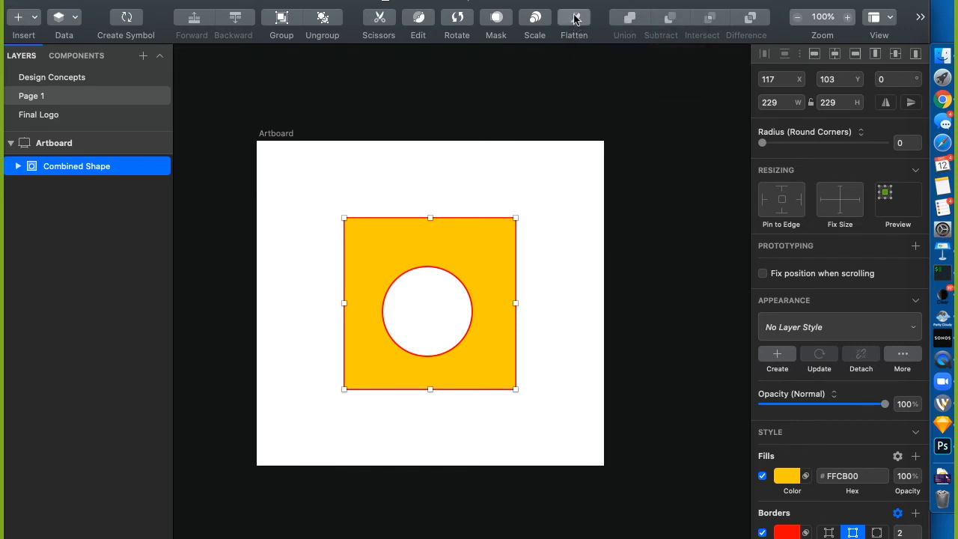
click(576, 19)
click(18, 166)
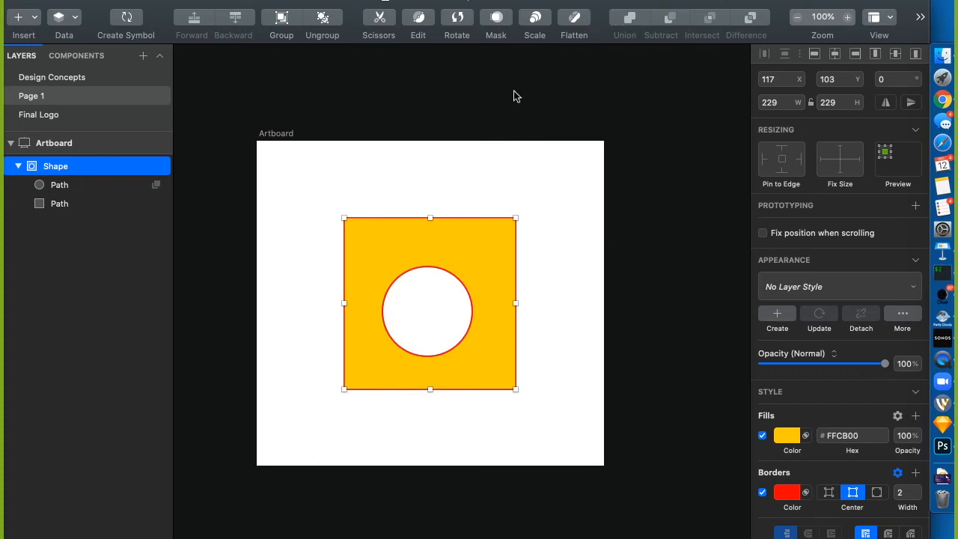
scroll(548, 145, right, 10)
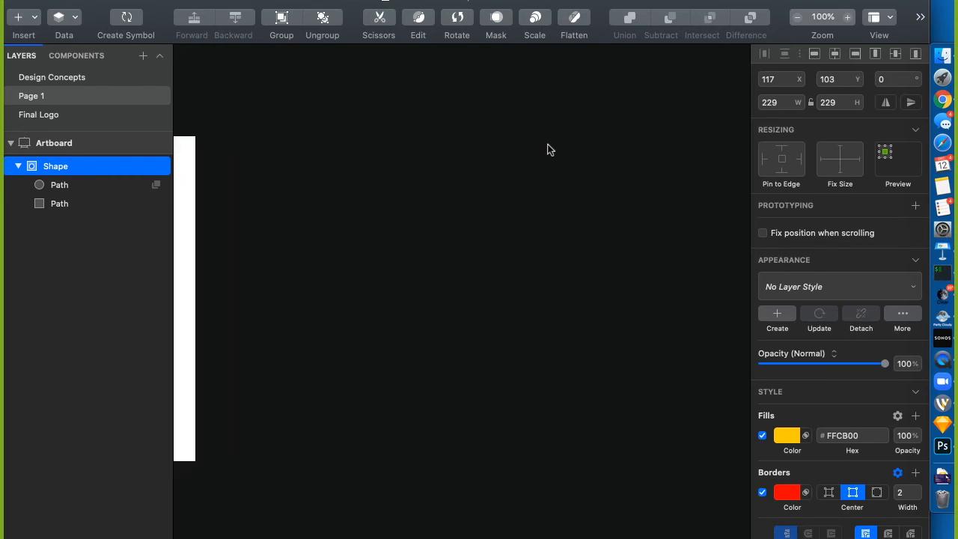
Create a new square 421×421 artboard
key(a)
drag(255, 146, 568, 467)
key(Escape)
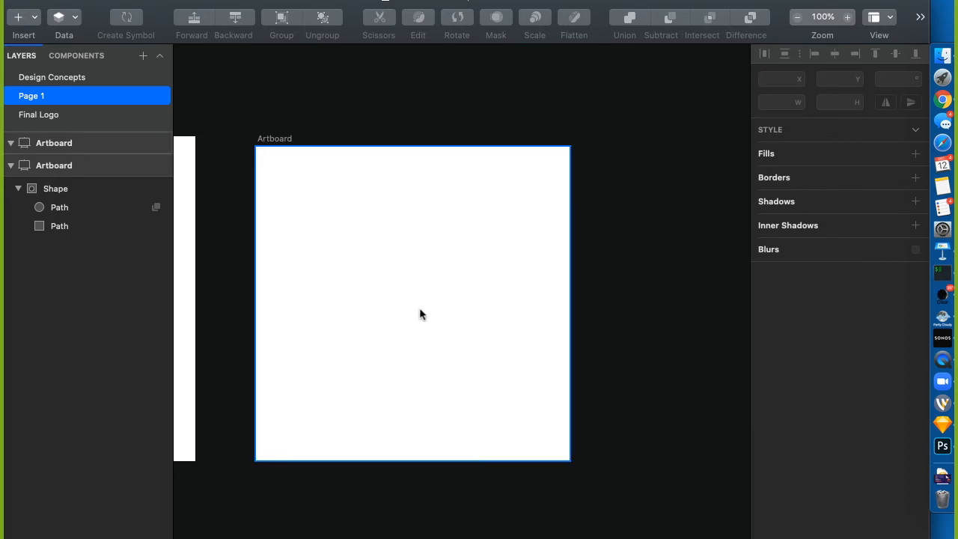
Draw a tall 45×191 oval near the artboard top and give it a purple 564777 fill
key(o)
drag(379, 181, 388, 304)
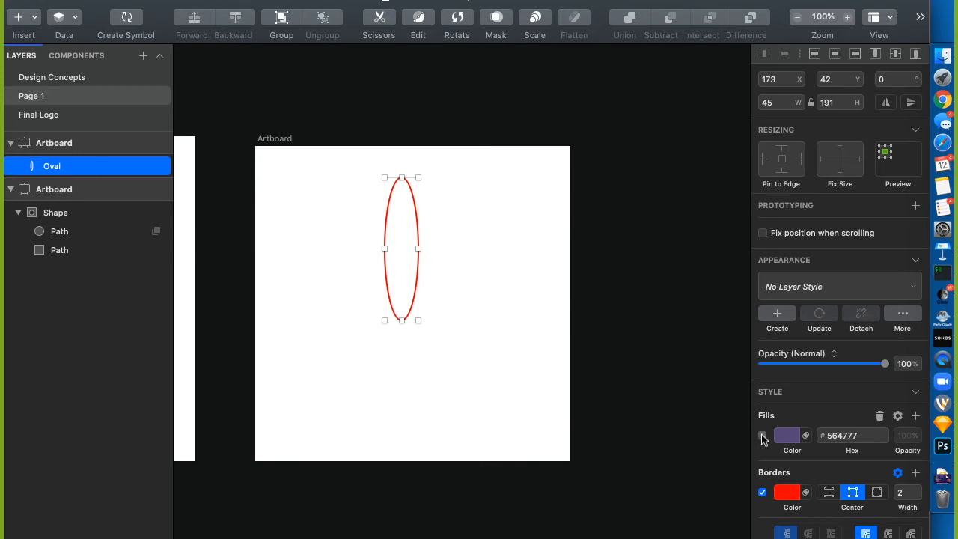
click(763, 435)
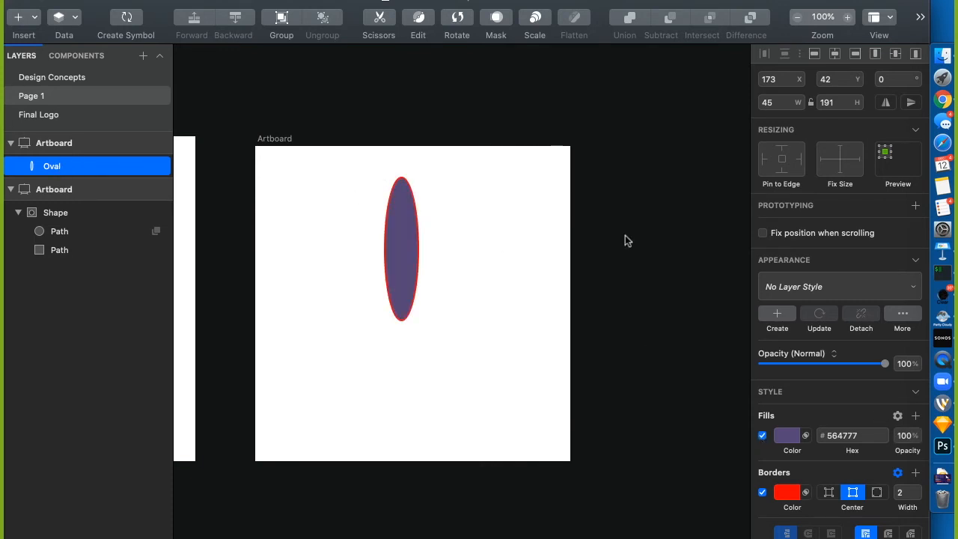
click(319, 217)
click(413, 224)
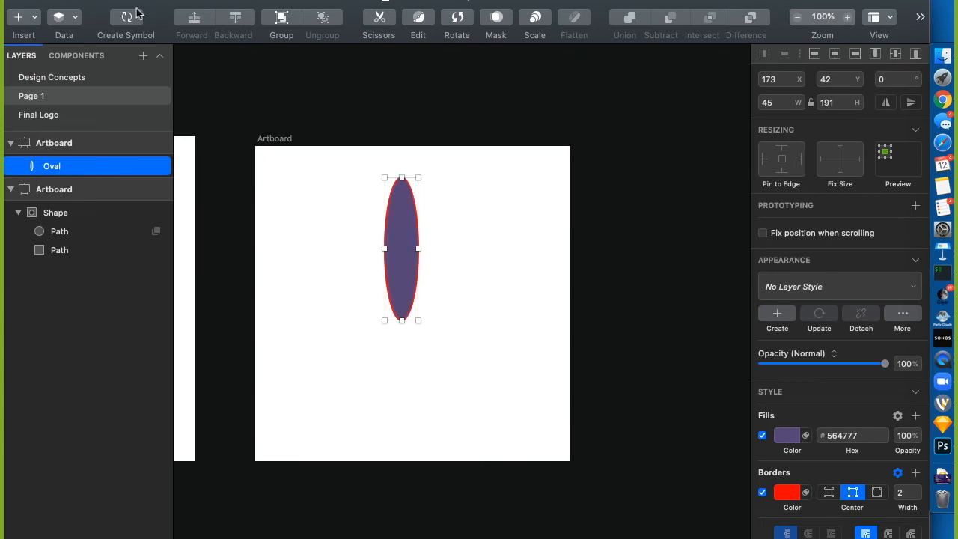
Convert the oval's border to outlines via the Layer menu
click(167, 0)
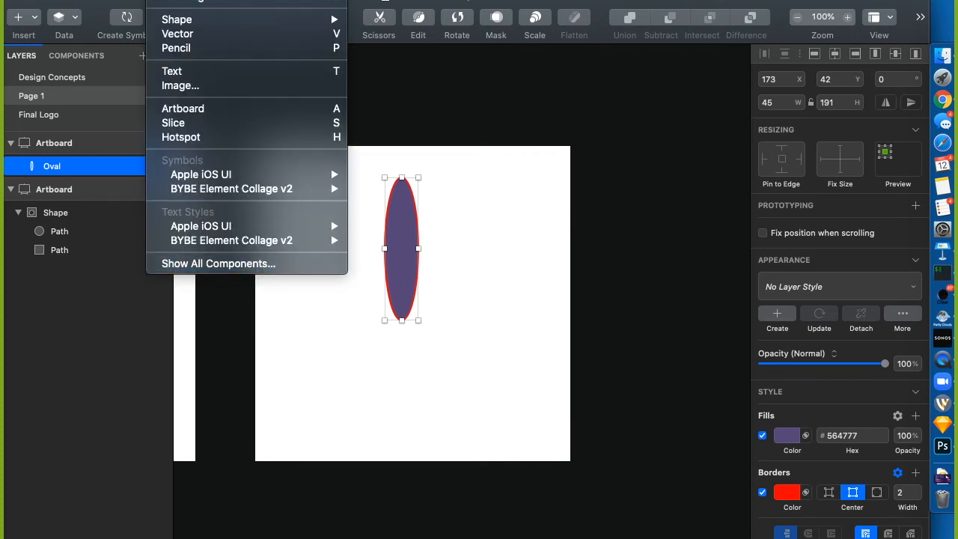
mouse_move(206, 0)
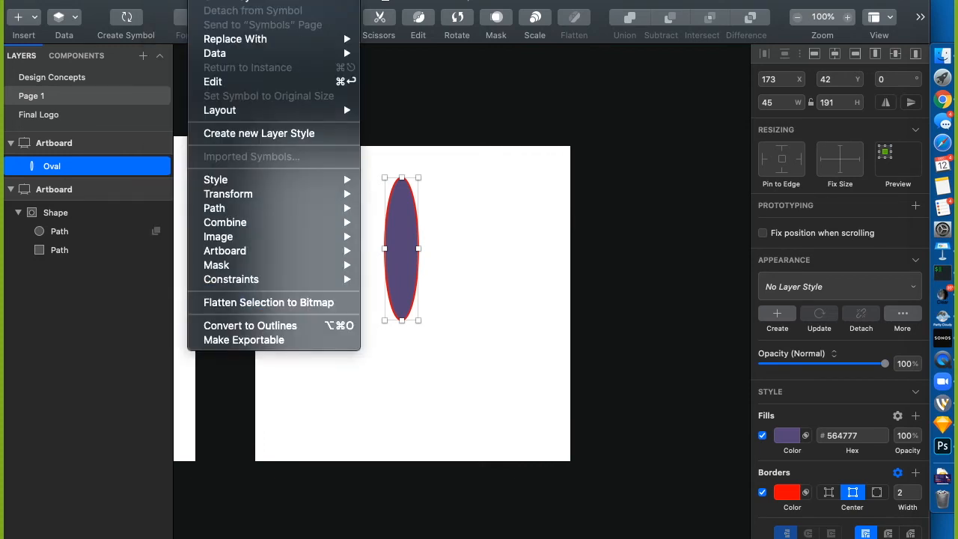
click(300, 326)
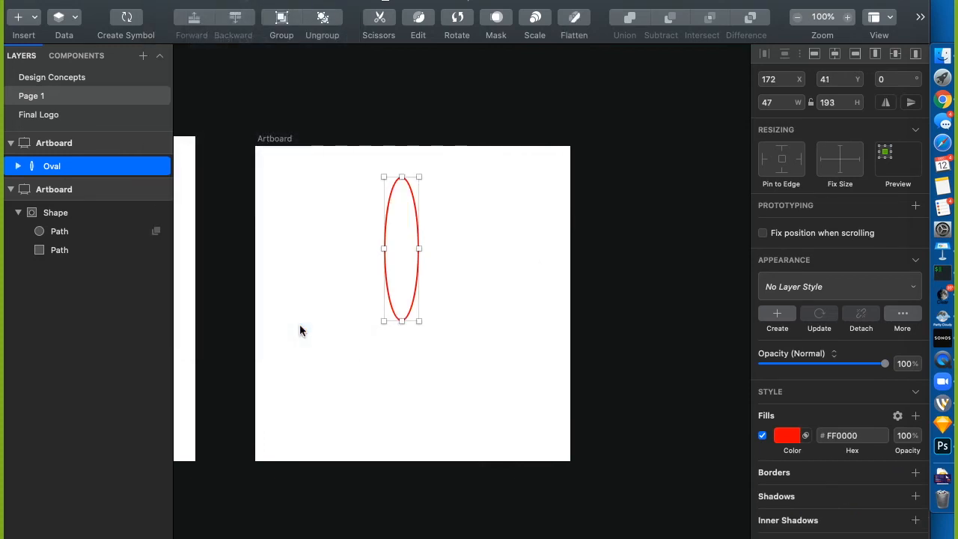
Pull the outline path out of the oval group and reorder the Path and Oval layers
click(18, 165)
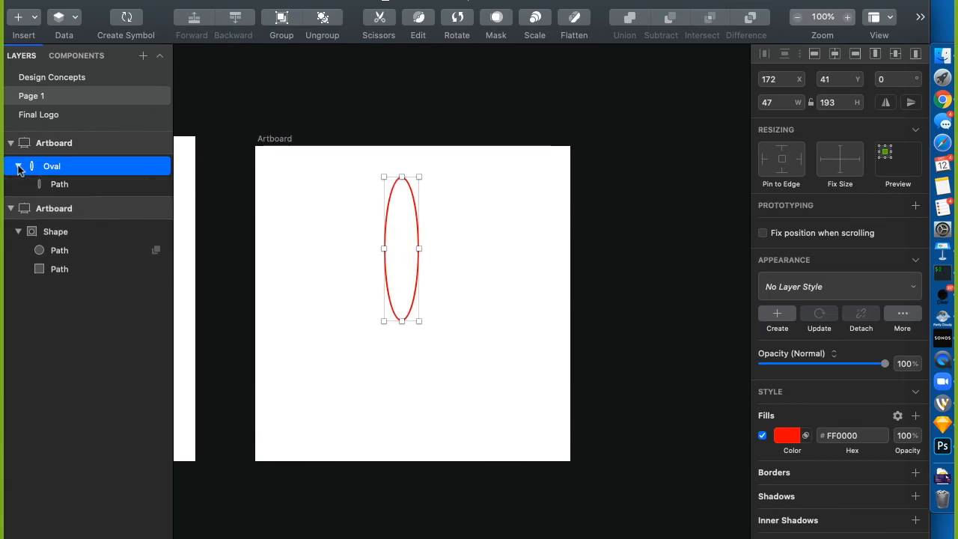
click(320, 146)
click(18, 167)
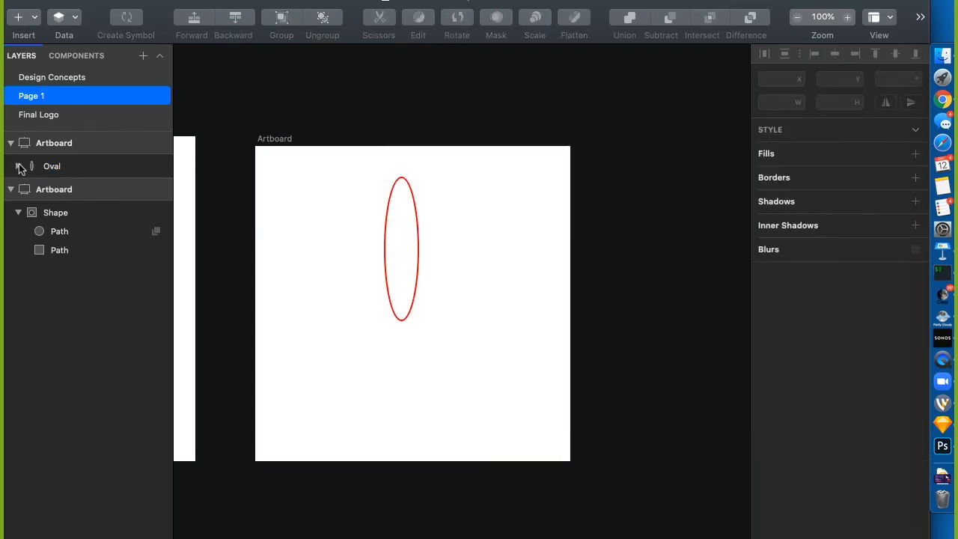
click(18, 166)
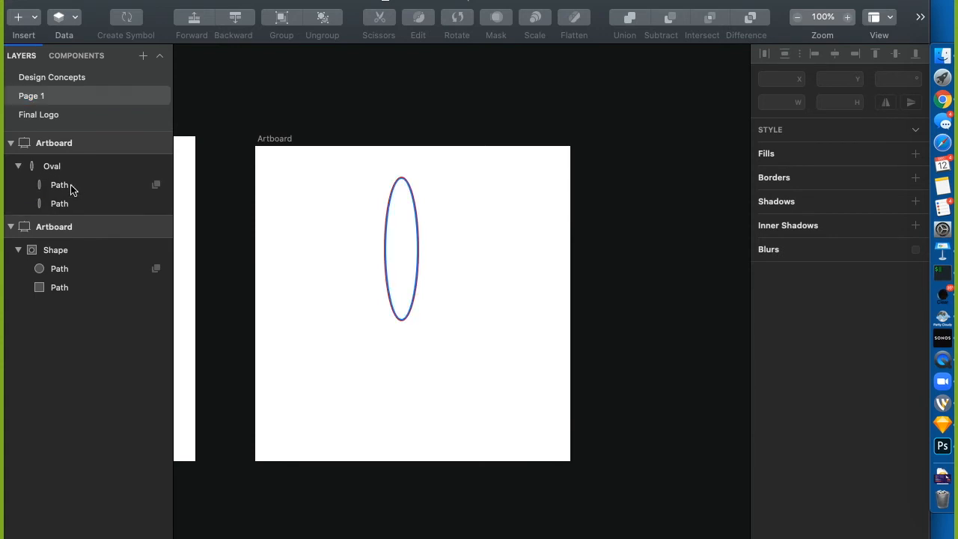
drag(70, 184, 56, 155)
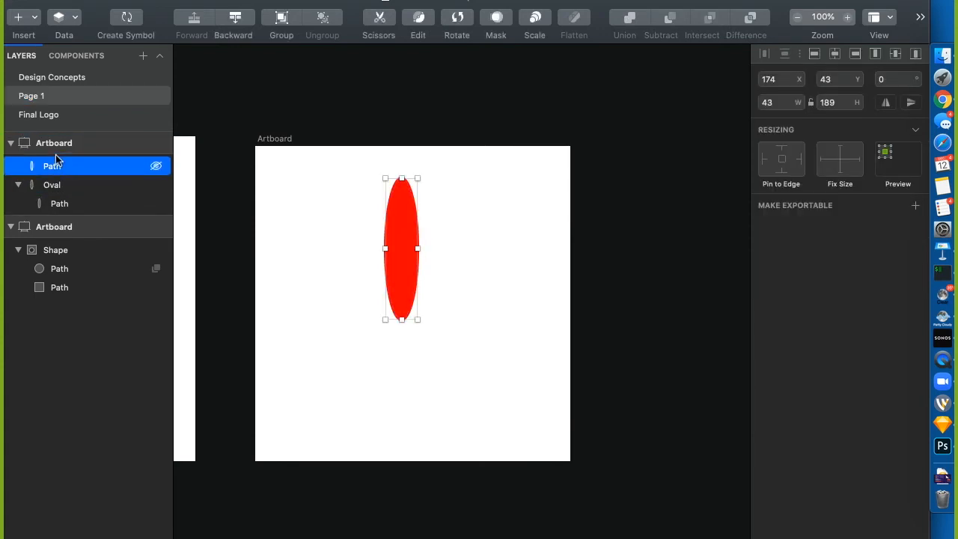
click(18, 184)
drag(89, 186, 53, 149)
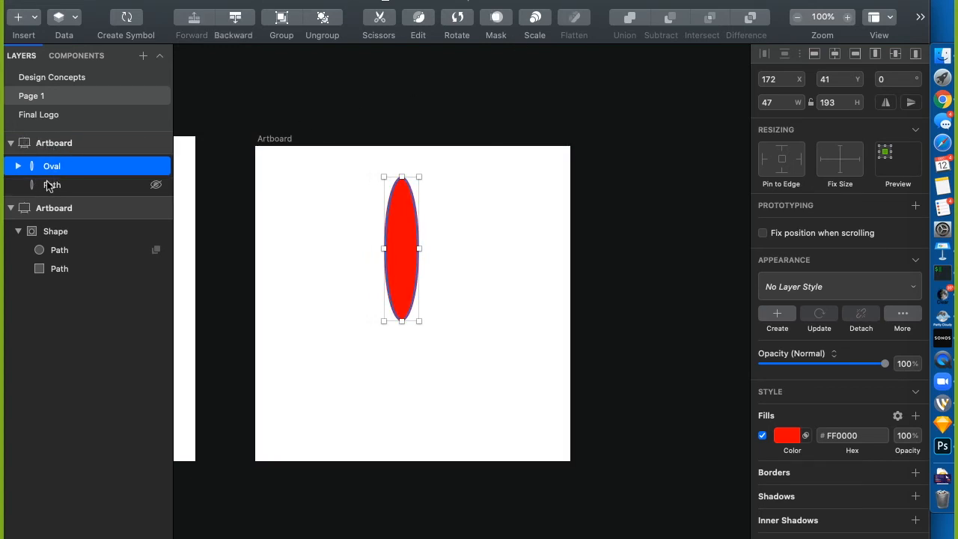
Recolour the oval's fill grey-brown and move the red Path back above the oval
click(782, 438)
drag(783, 435, 786, 408)
click(685, 350)
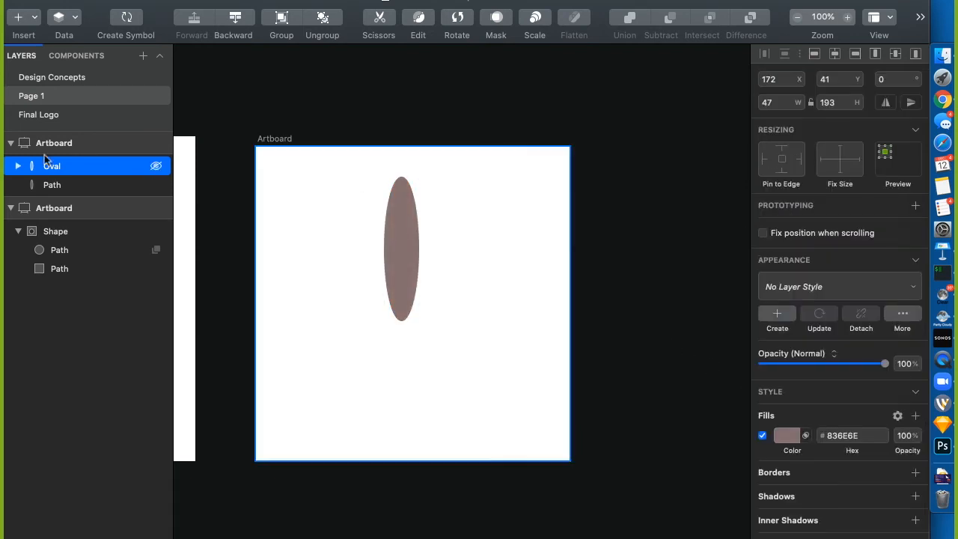
click(79, 187)
drag(79, 187, 34, 156)
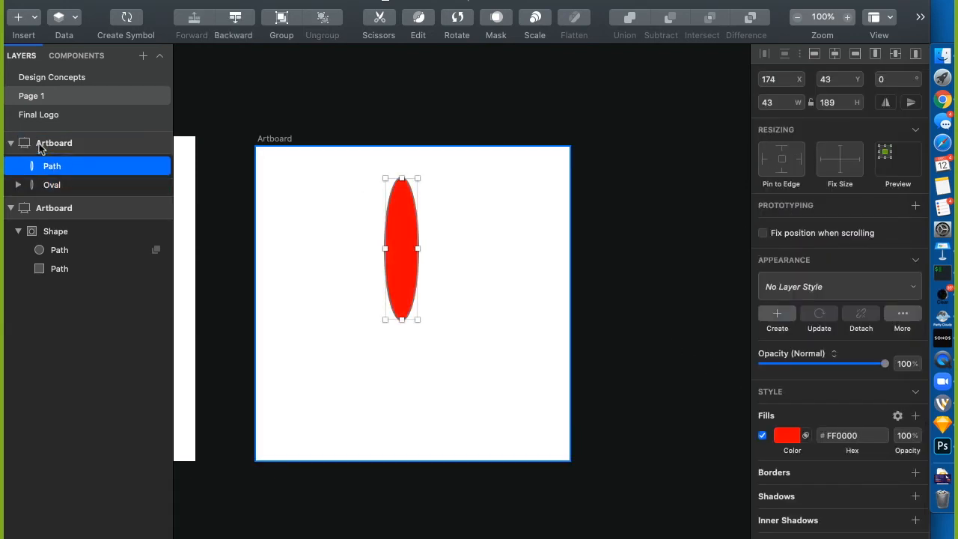
click(305, 226)
Toggle the Oval and red Path layers' visibility to compare them, ending with the red Path selected
click(156, 185)
click(156, 185)
click(155, 165)
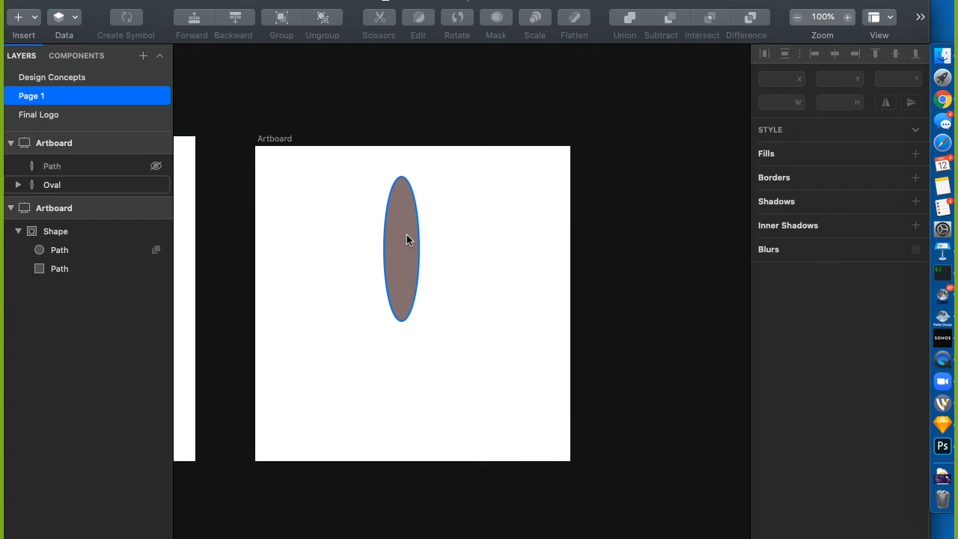
click(156, 185)
click(156, 167)
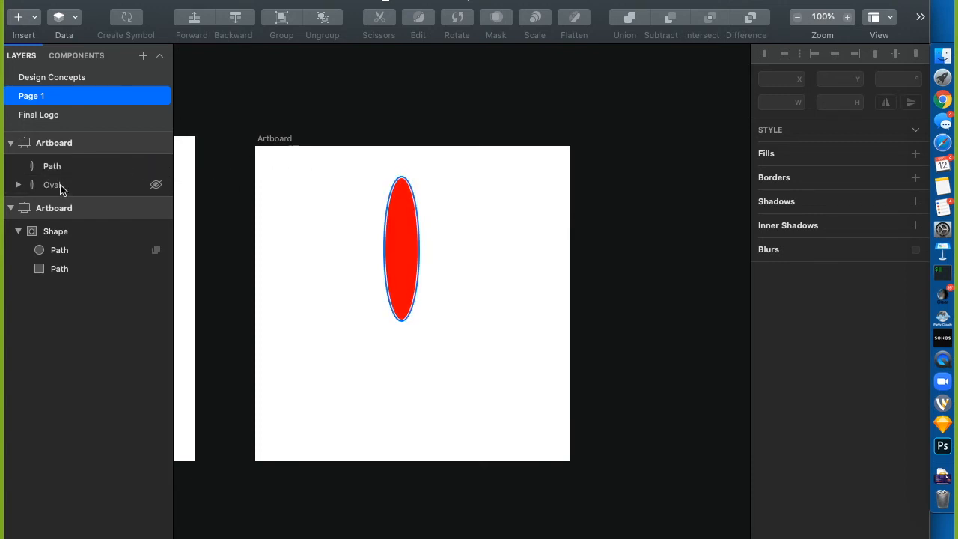
click(60, 185)
click(156, 185)
click(297, 120)
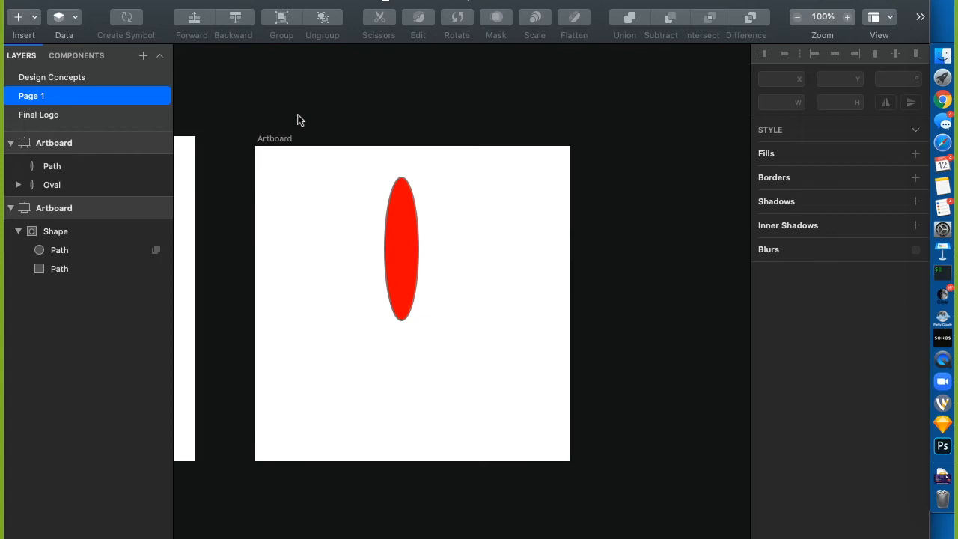
click(63, 167)
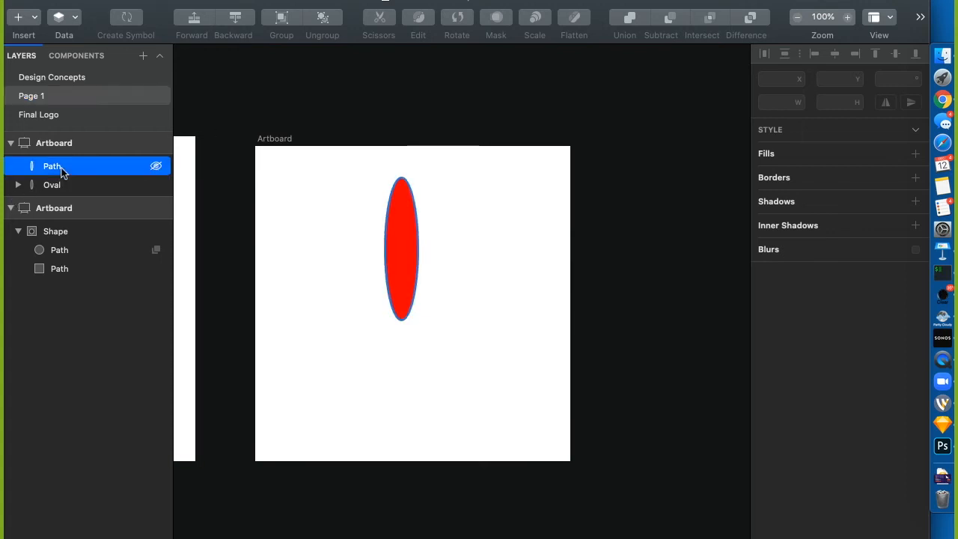
Delete the red path and brown oval, then draw a slim 23×118 petal oval
key(BackSpace)
drag(330, 175, 470, 327)
key(BackSpace)
key(o)
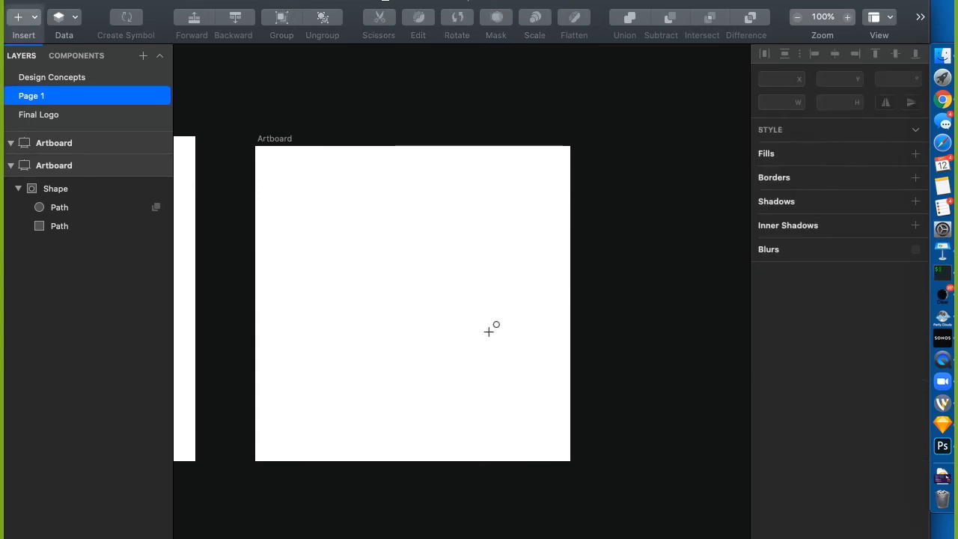
drag(394, 172, 411, 261)
click(399, 300)
Draw a 64×64 circle just below the petal and turn on its fill
key(o)
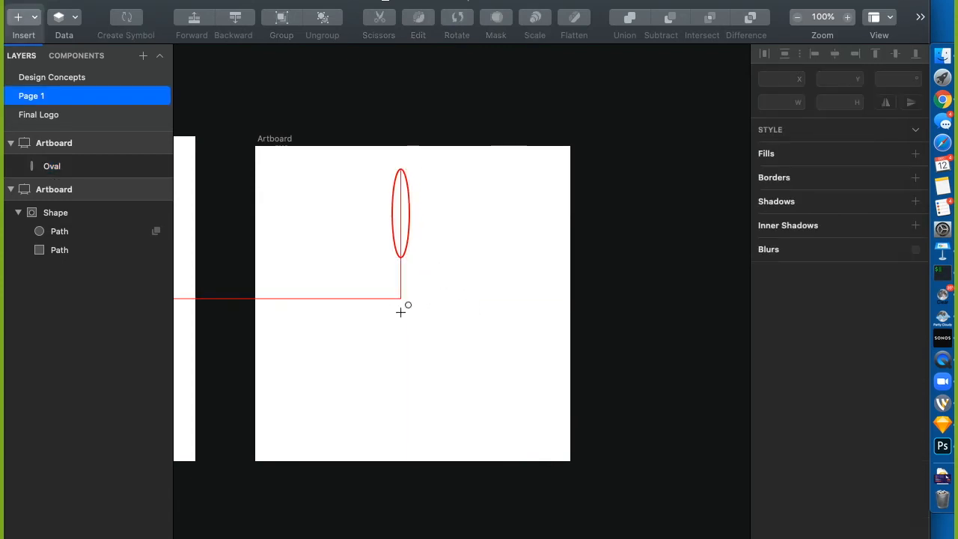
drag(392, 271, 392, 308)
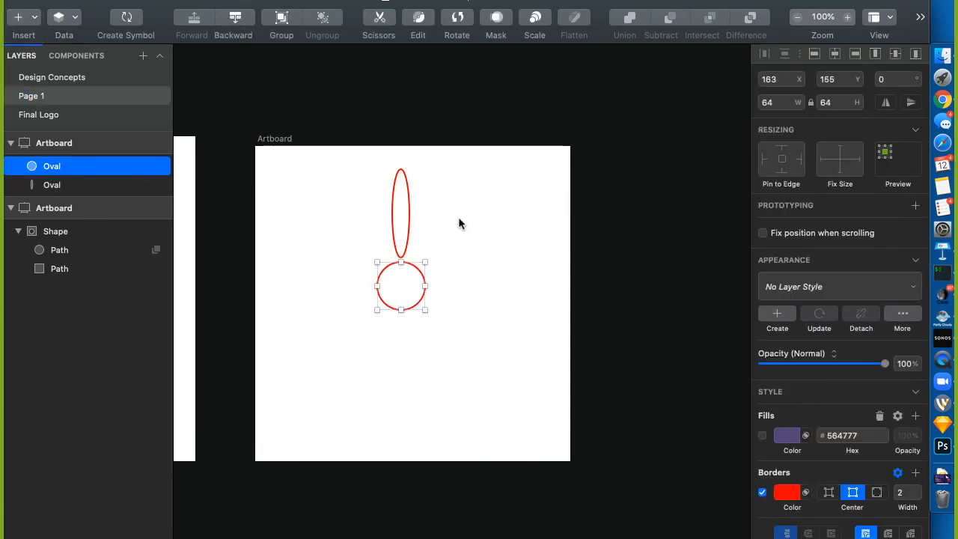
click(401, 253)
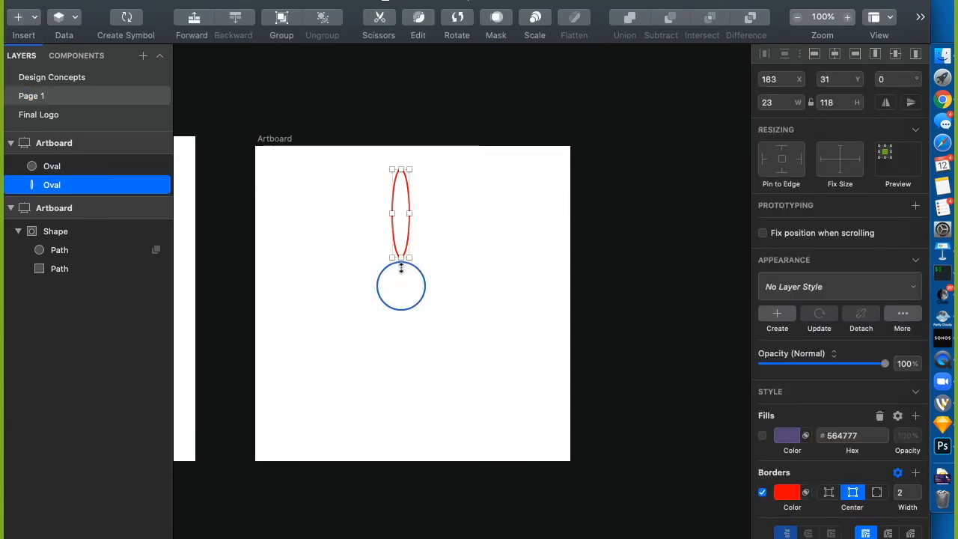
click(420, 269)
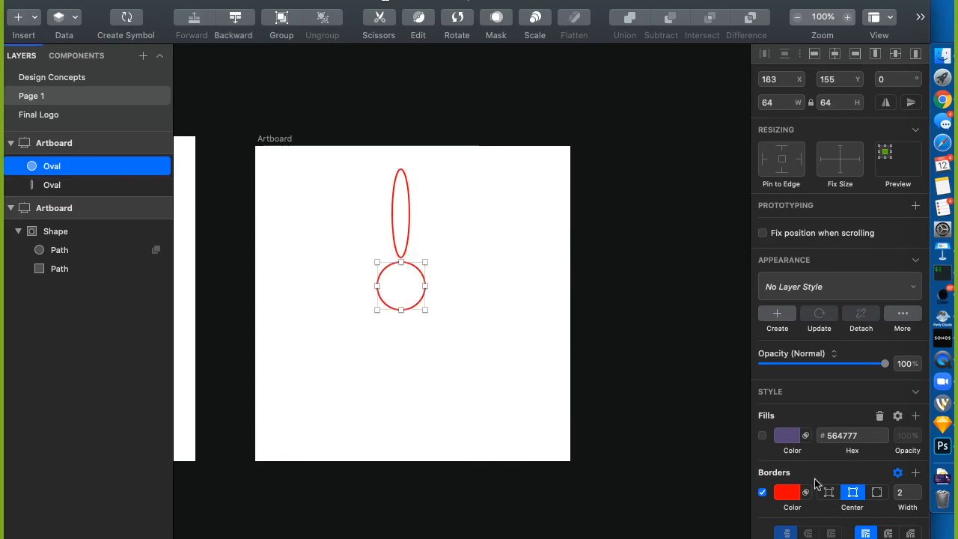
click(762, 435)
Fill the circle bright yellow at 100% opacity and remove its red border
click(784, 435)
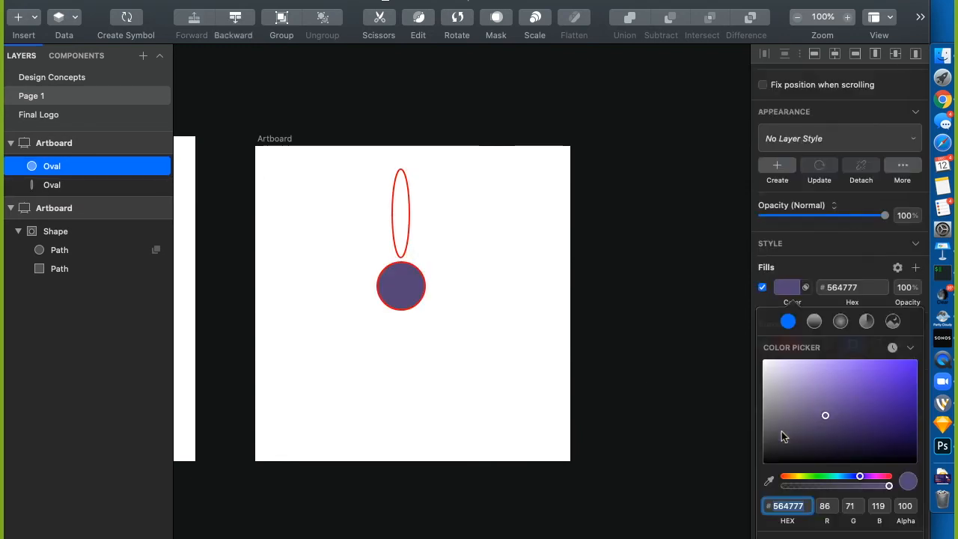
click(798, 484)
click(798, 476)
drag(861, 410, 904, 353)
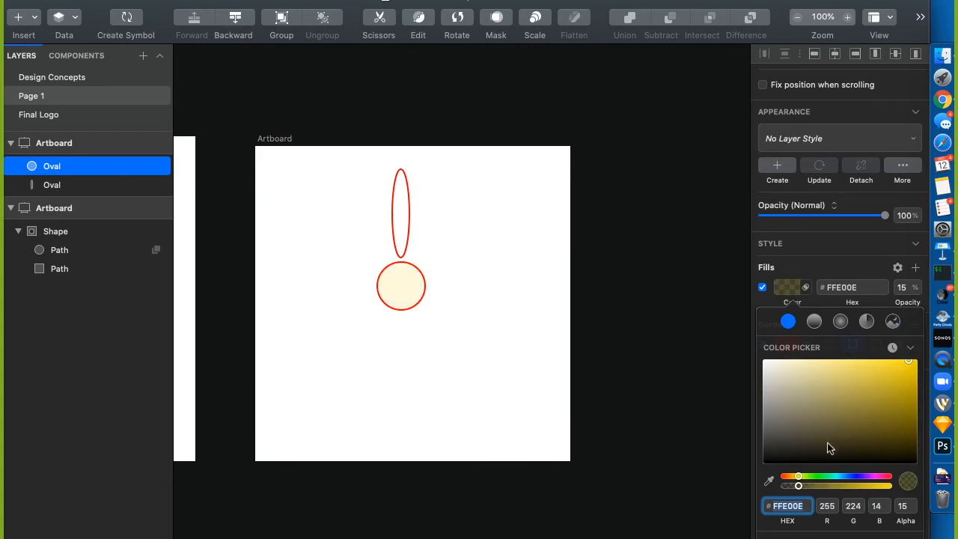
click(904, 288)
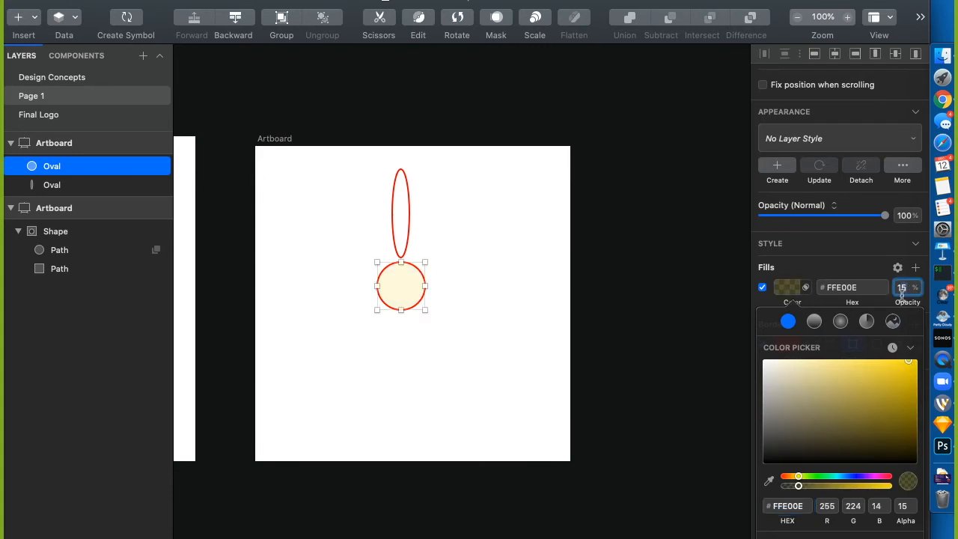
text(100)
key(Return)
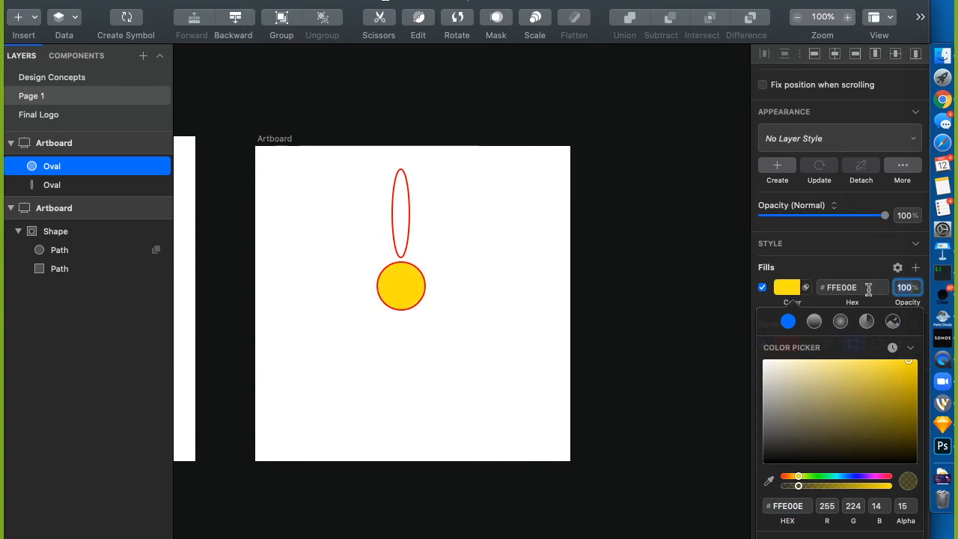
click(755, 308)
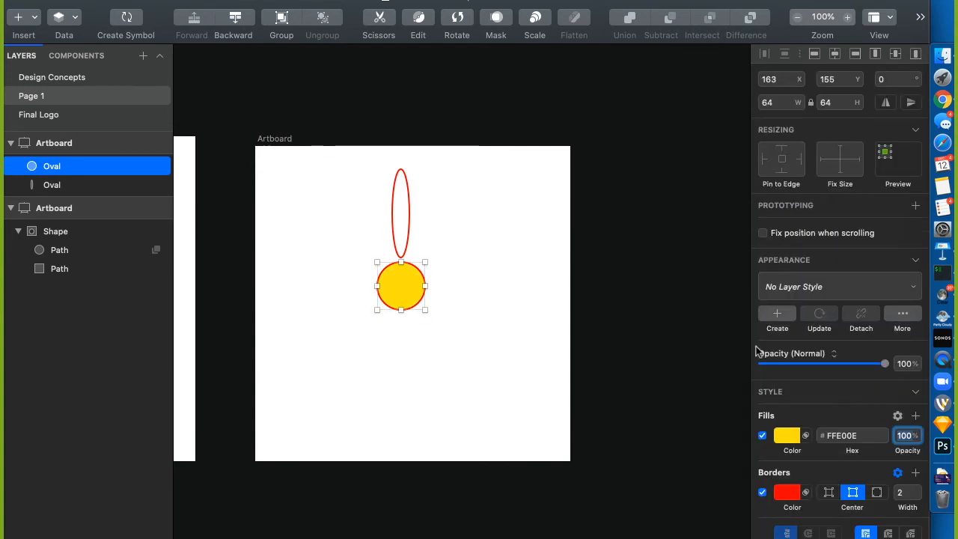
click(763, 494)
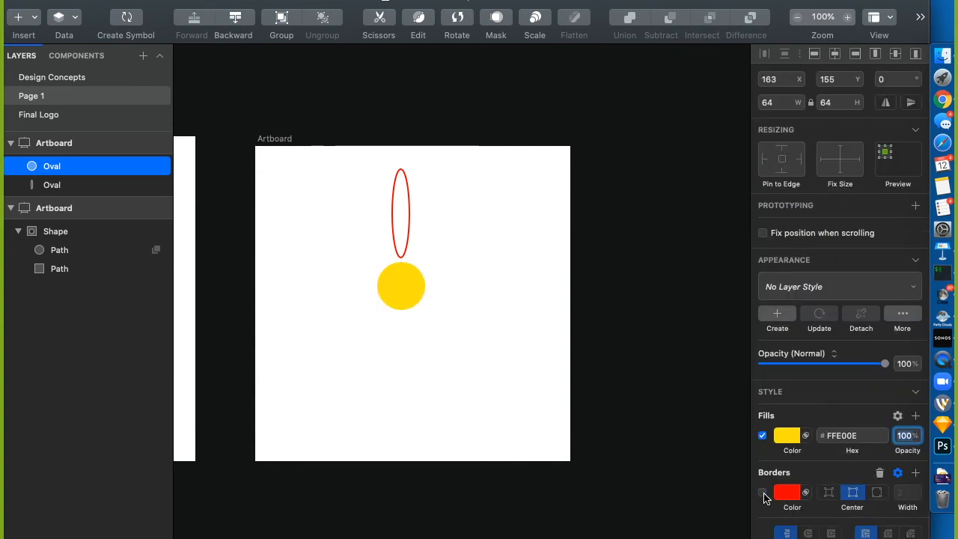
Give the tall oval a purple fill, remove its red border, and nudge it slightly down
click(405, 253)
click(763, 435)
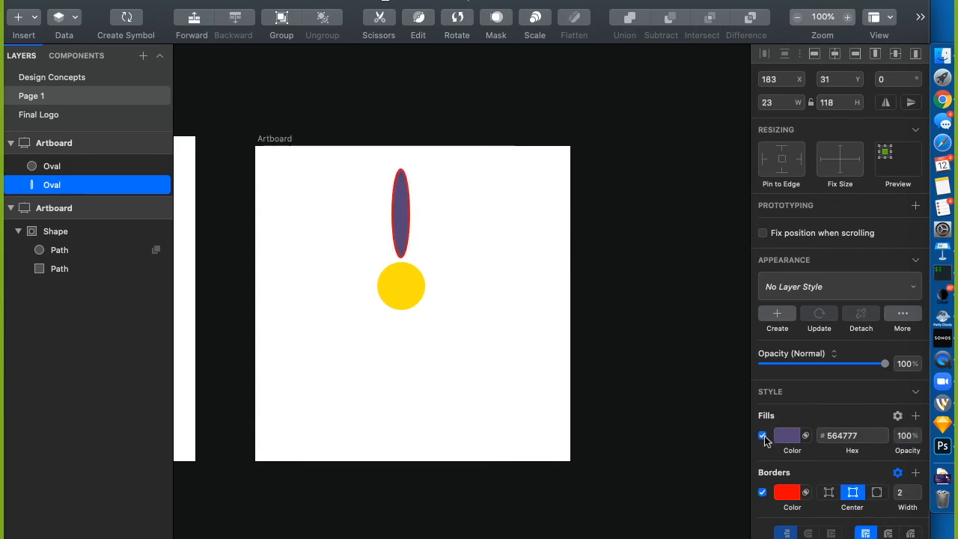
click(763, 493)
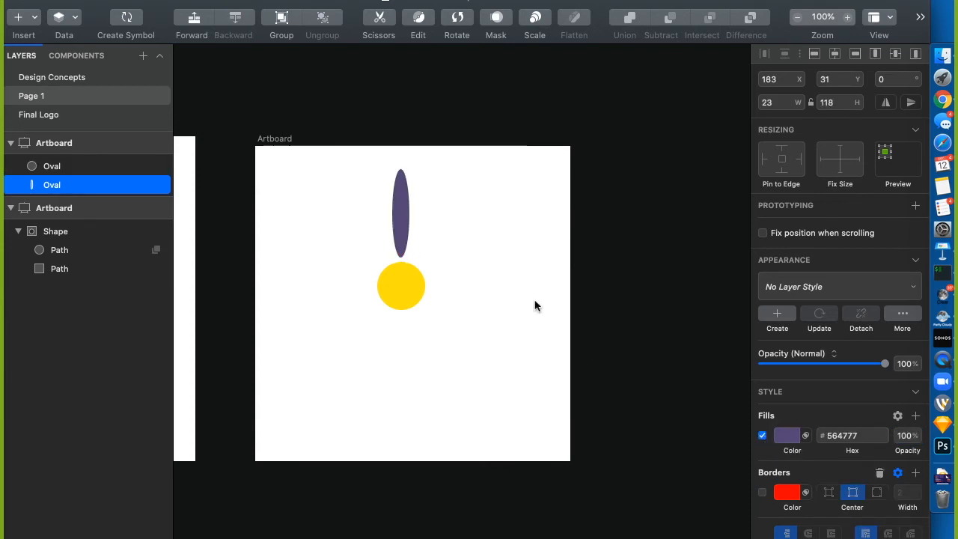
drag(401, 216, 403, 215)
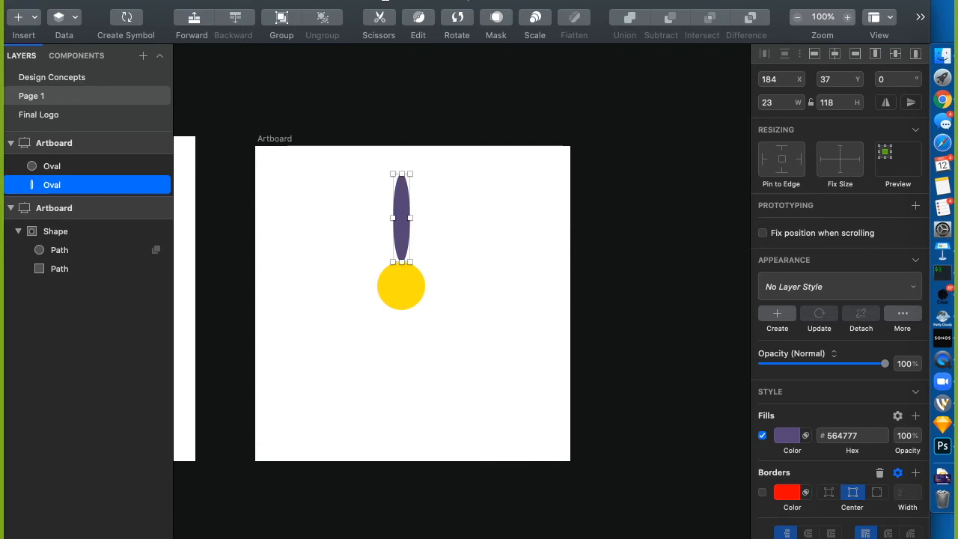
click(541, 1)
click(451, 199)
click(455, 16)
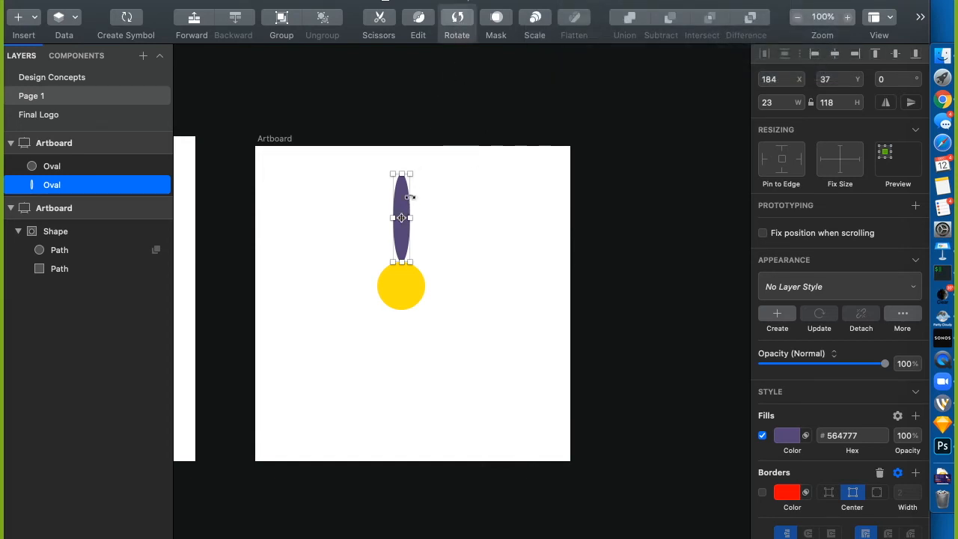
drag(430, 180, 451, 204)
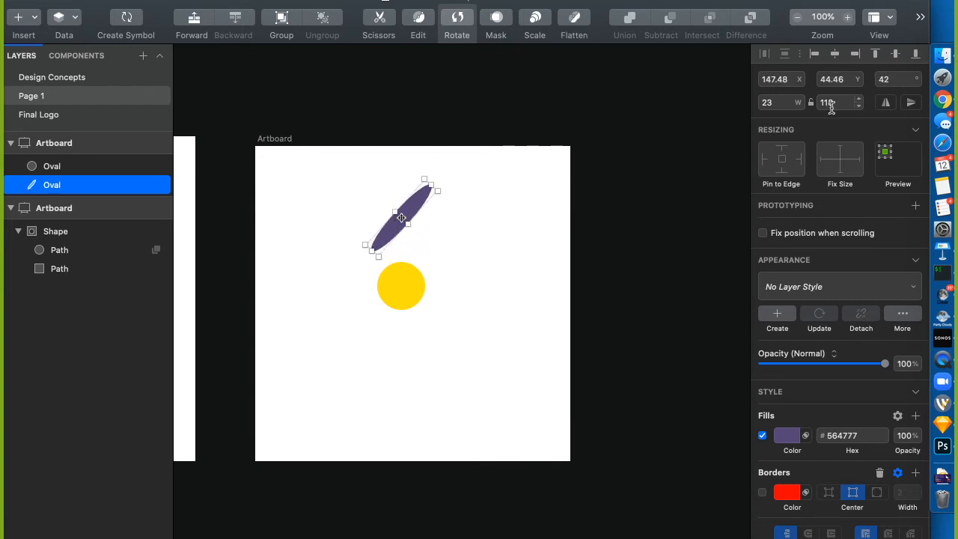
click(891, 82)
text(45)
key(Return)
text(0)
key(Return)
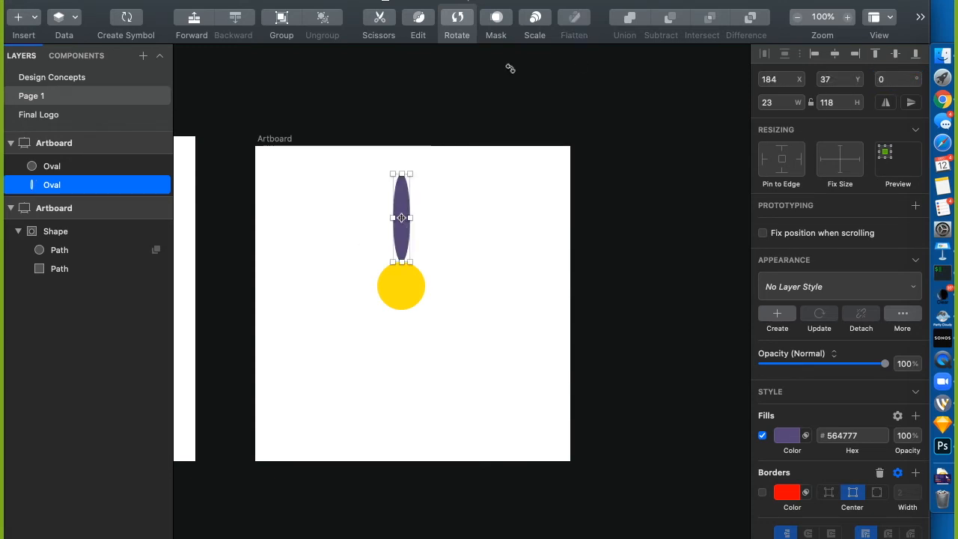
Run Rotate Copies with 12 copies and drag the rotation centre onto the yellow circle
key(super+shift+slash)
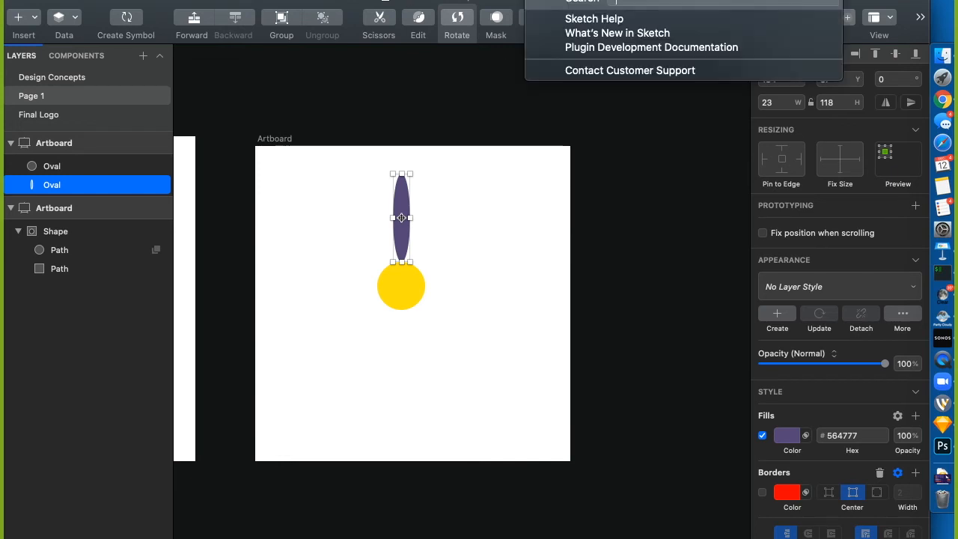
text(dupl)
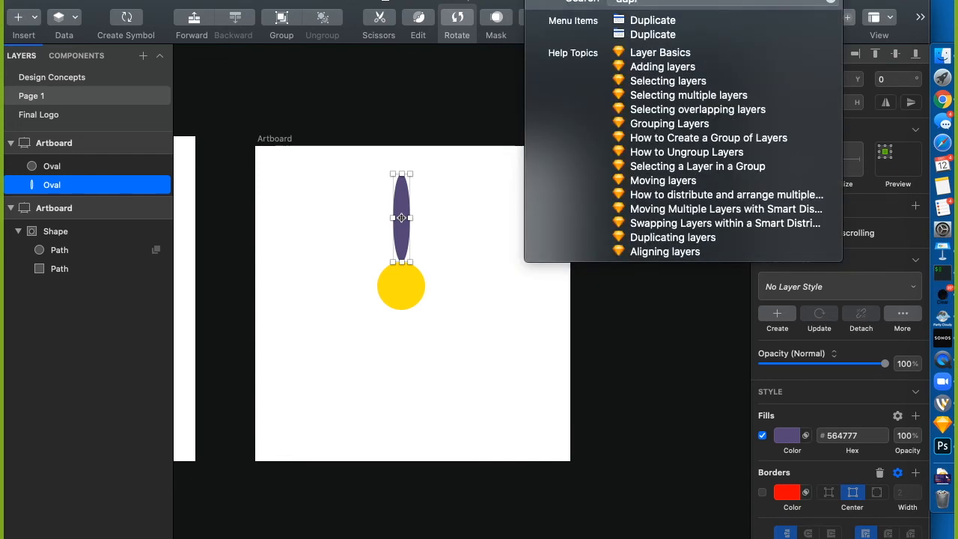
text(ro)
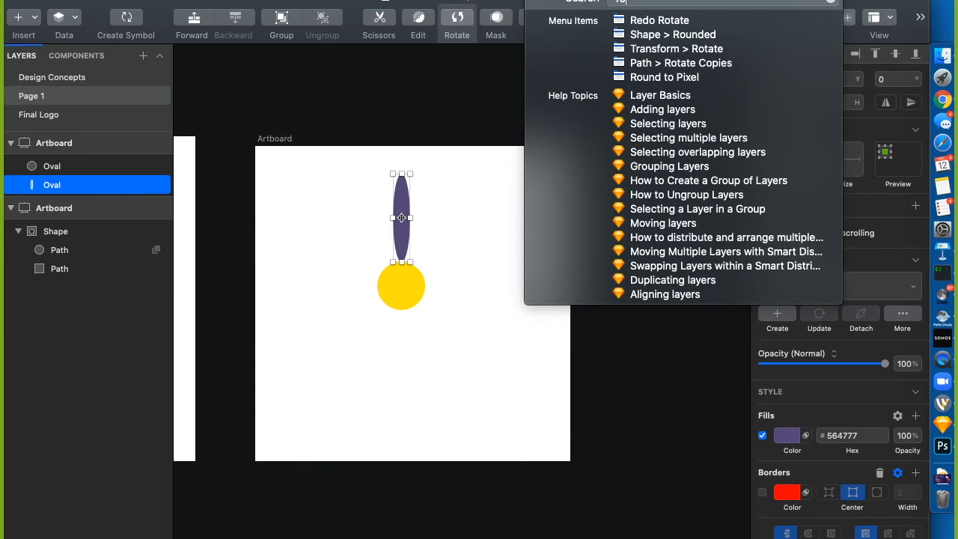
key(Down)
key(Down)
key(Down)
key(Down)
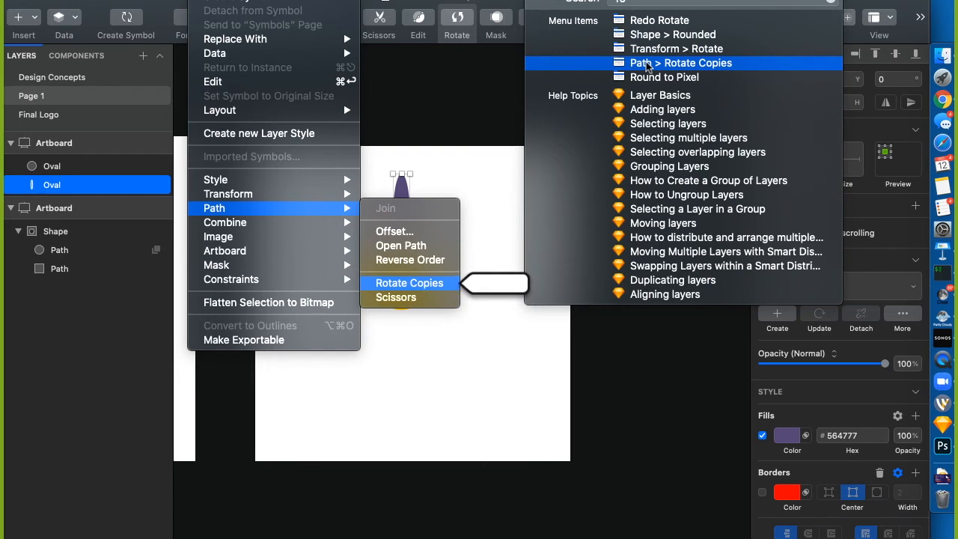
click(648, 64)
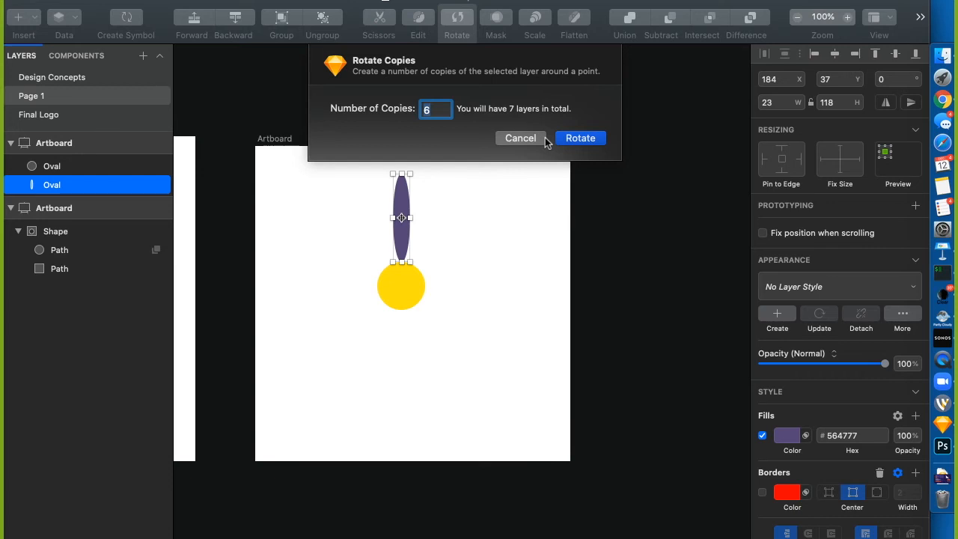
text(12)
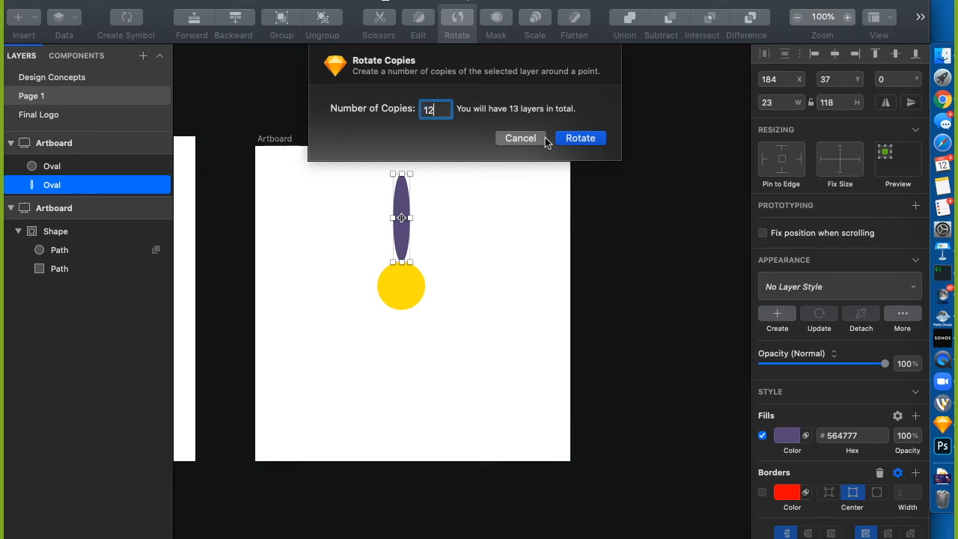
key(Return)
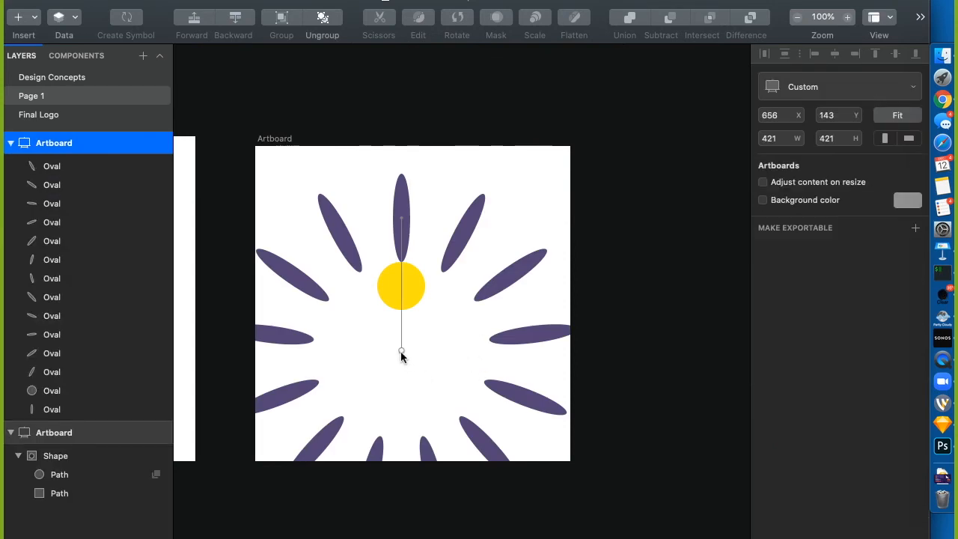
mouse_move(401, 351)
mouse_down()
mouse_move(405, 281)
mouse_move(387, 277)
mouse_move(397, 259)
mouse_move(401, 278)
mouse_up()
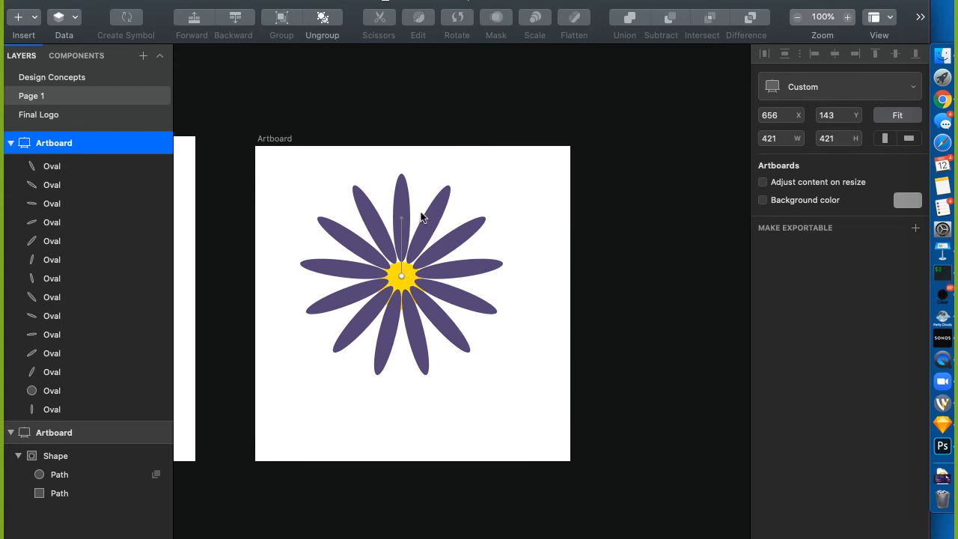
Commit the rotated petals and select the first through twelfth petal Oval layers together
key(Escape)
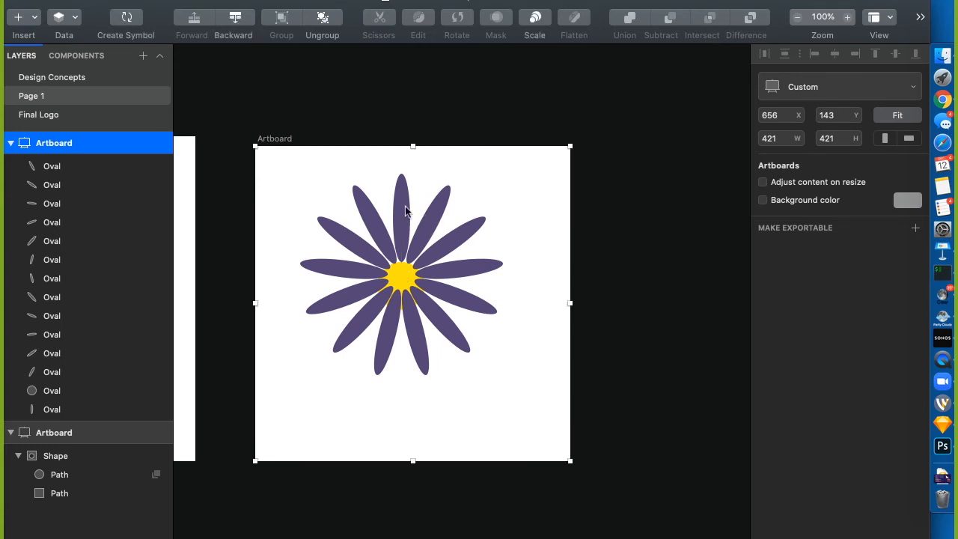
click(58, 168)
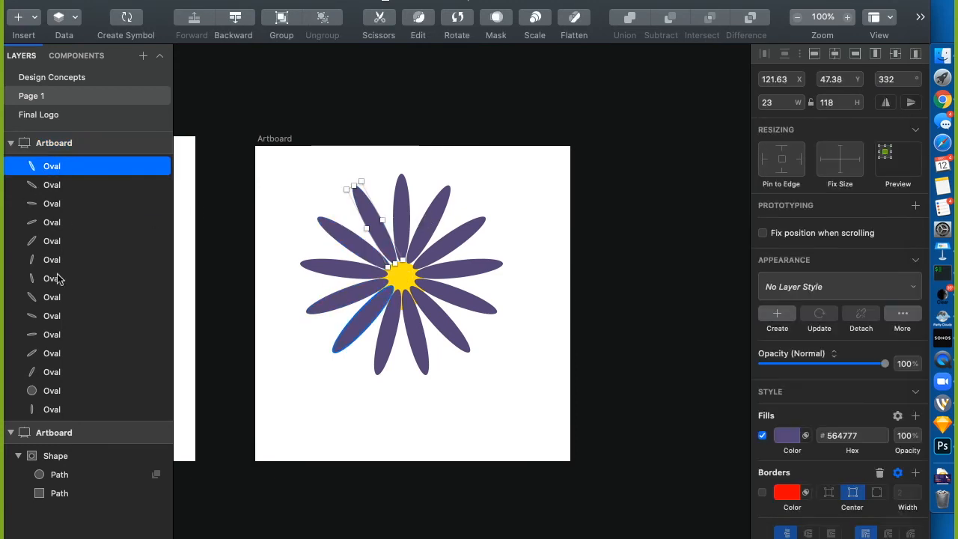
click(53, 371)
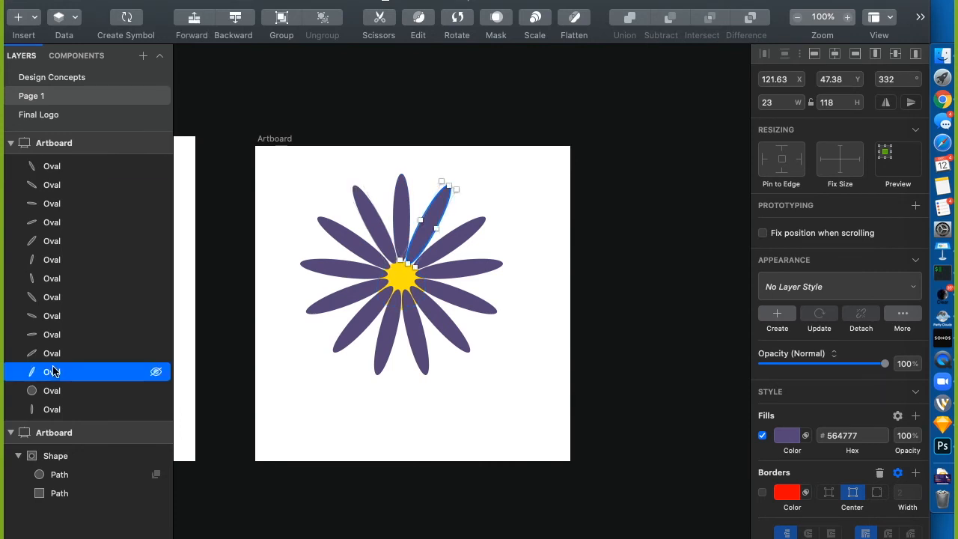
shift+click(54, 167)
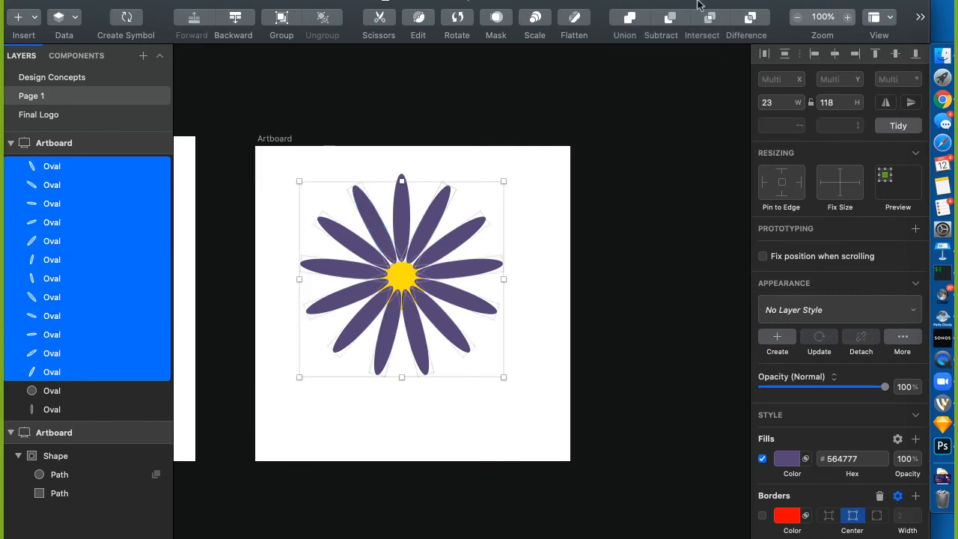
Union the petals, then merge the leftover upright petal into the Combined Shape
click(633, 15)
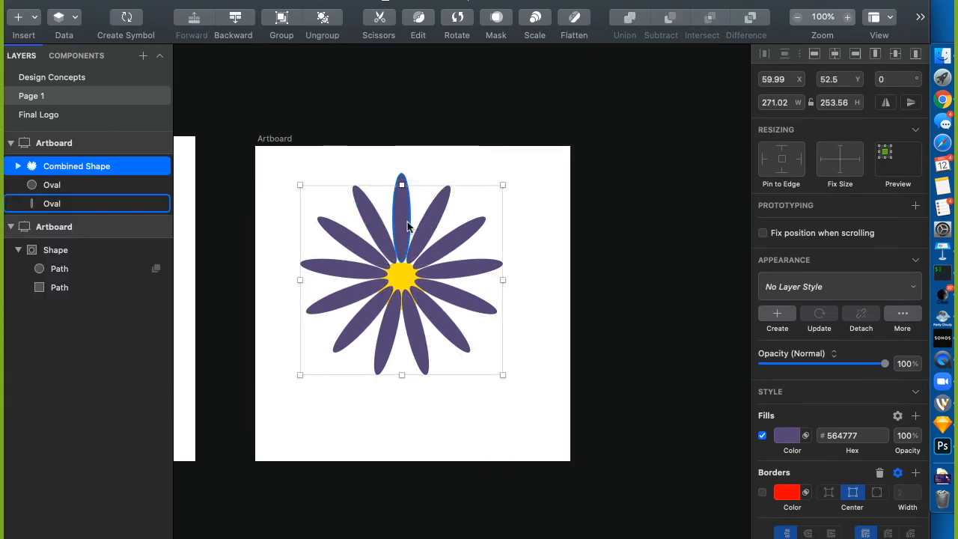
click(401, 221)
drag(402, 221, 401, 227)
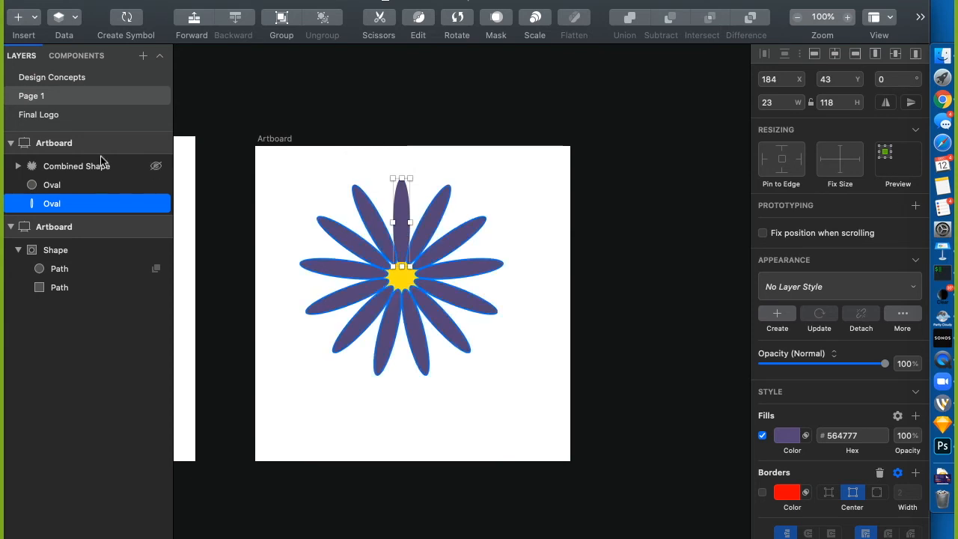
drag(81, 202, 81, 159)
shift+click(79, 185)
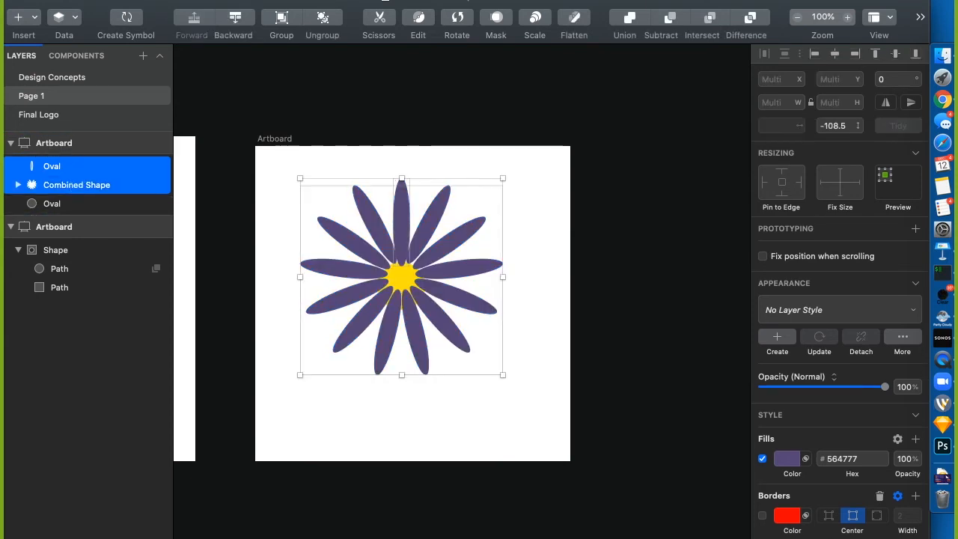
click(632, 15)
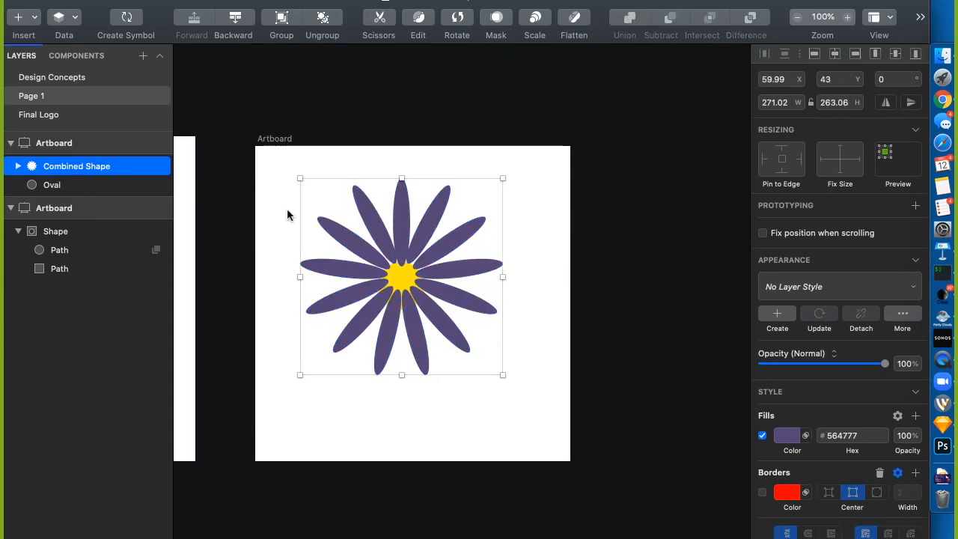
Shift the whole flower down slightly and move the yellow circle layer above the petals
drag(402, 219, 402, 228)
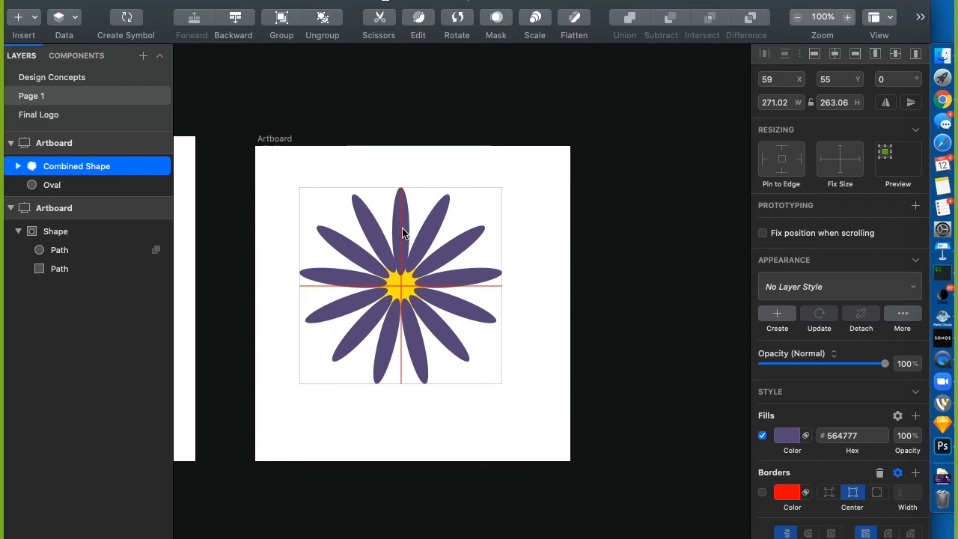
drag(98, 177, 67, 152)
click(407, 62)
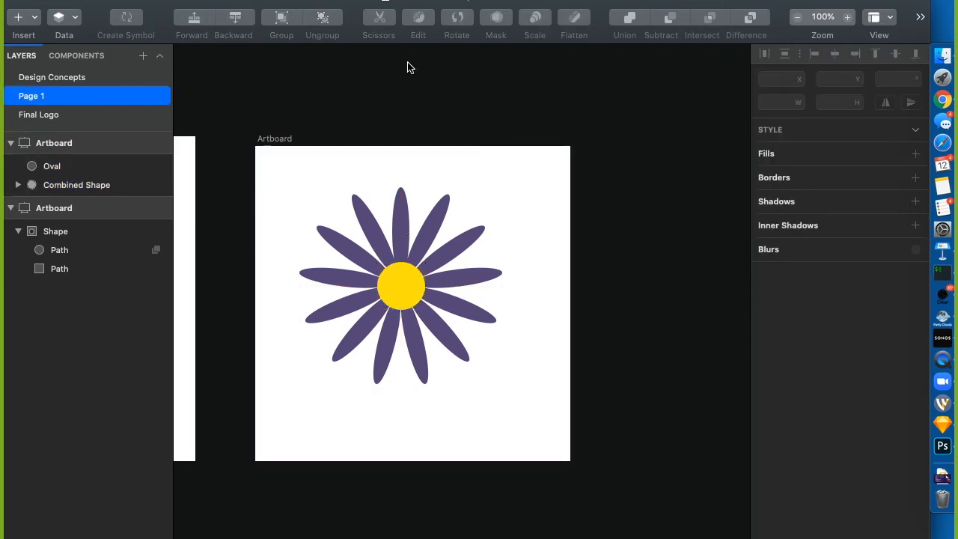
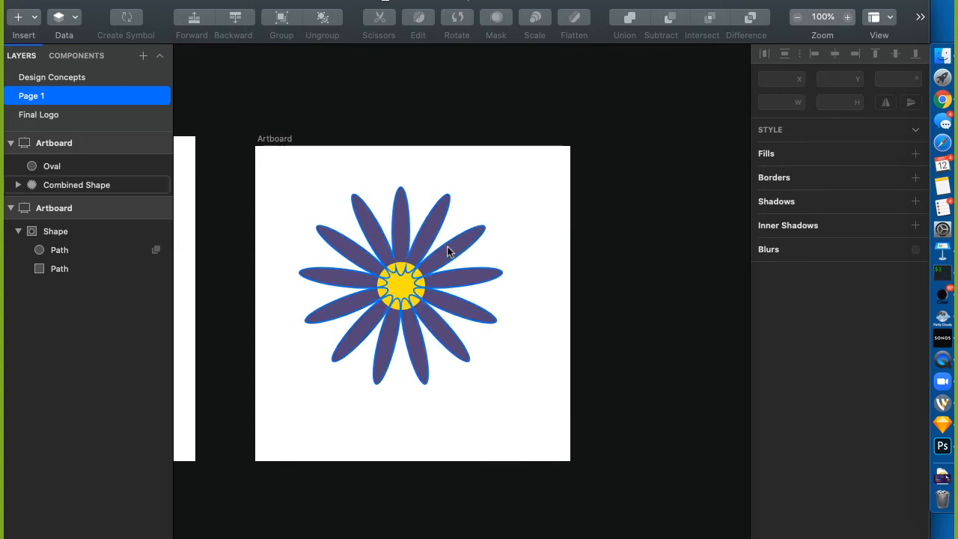
Delete the flower and draw a tall red-outlined oval in its place
drag(275, 172, 472, 395)
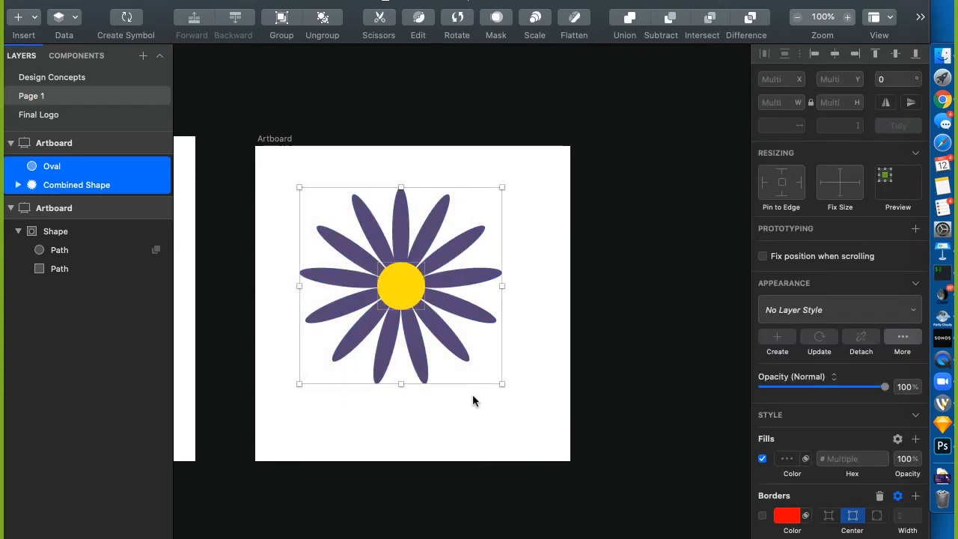
key(BackSpace)
key(o)
drag(353, 192, 384, 323)
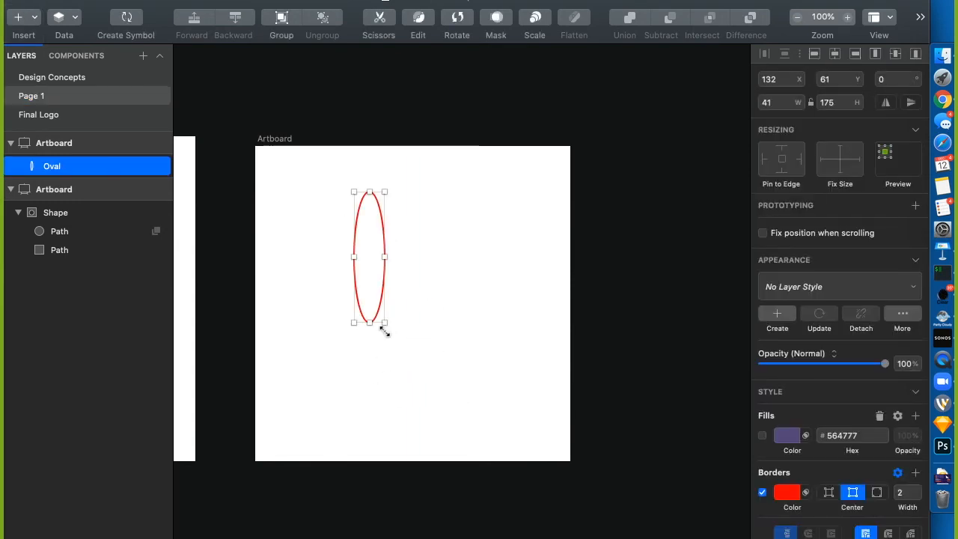
Look up the Rotate Copies command through the system and menu searches
key(super+space)
text(r)
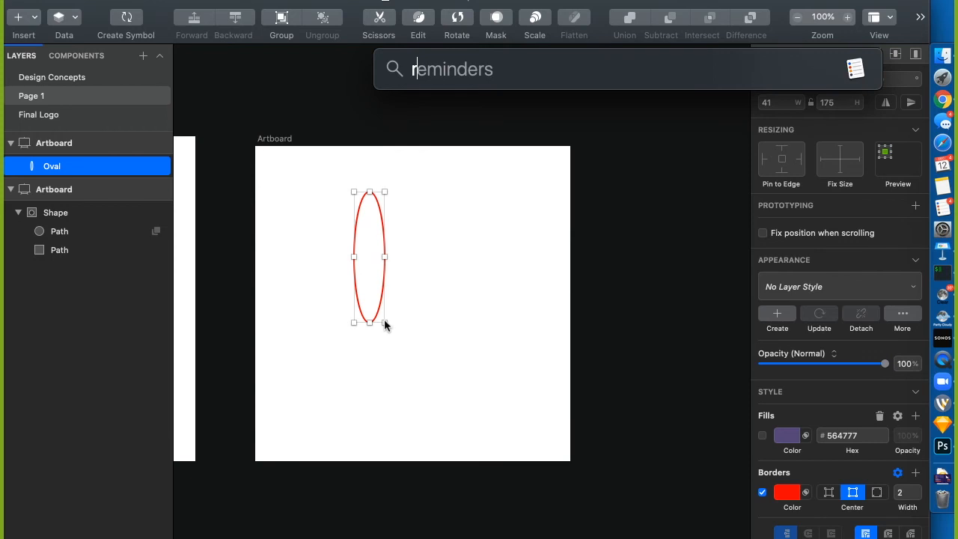
click(299, 75)
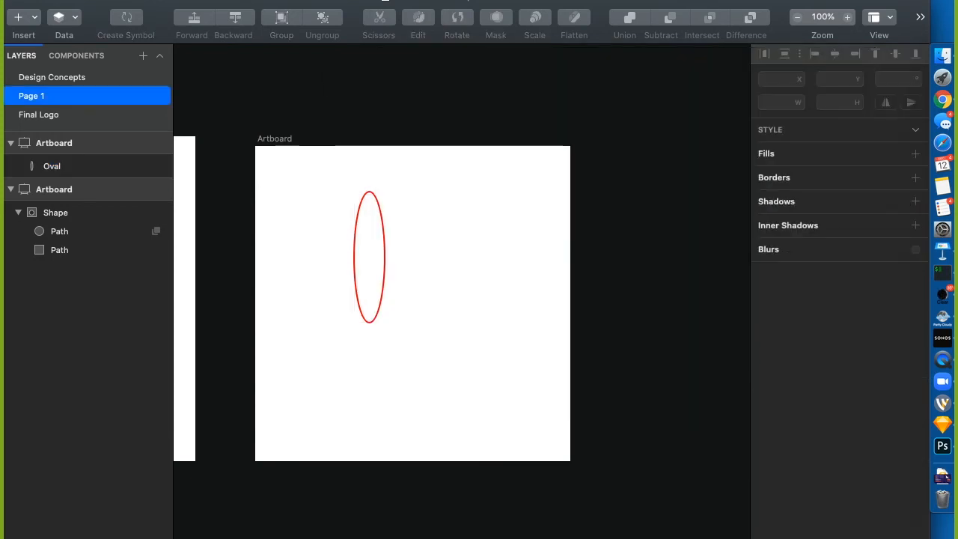
key(shift+super+slash)
text(ro)
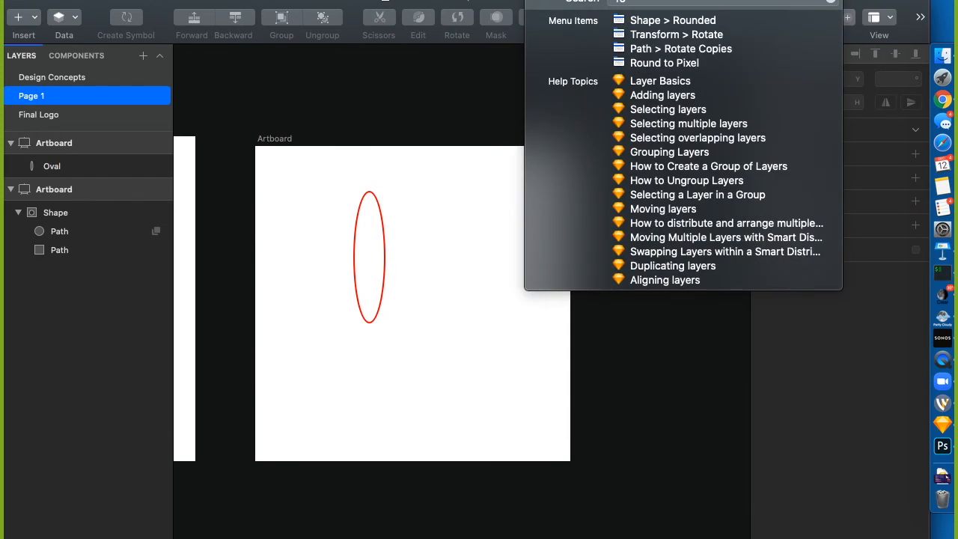
key(Down)
key(Down)
key(Down)
key(Escape)
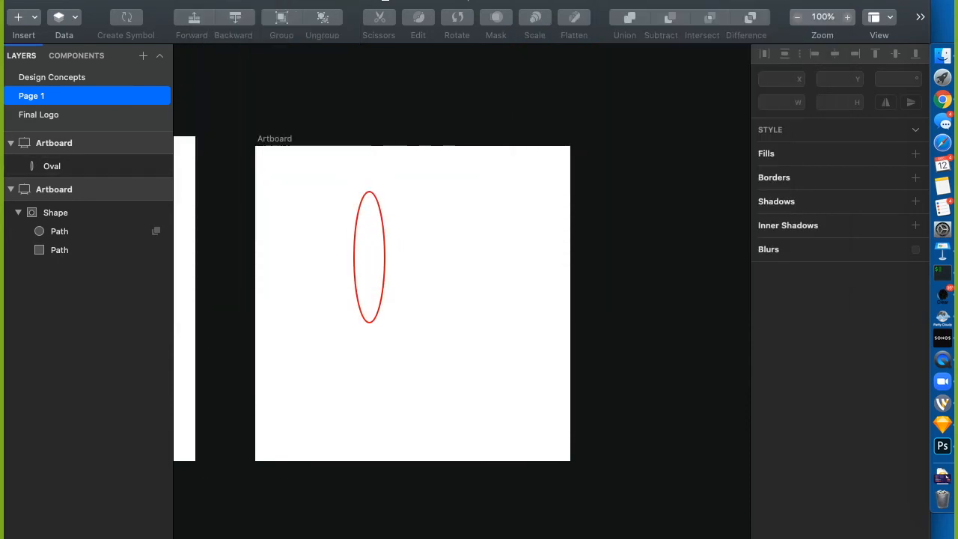
key(shift+super+slash)
key(Down)
key(Down)
key(Down)
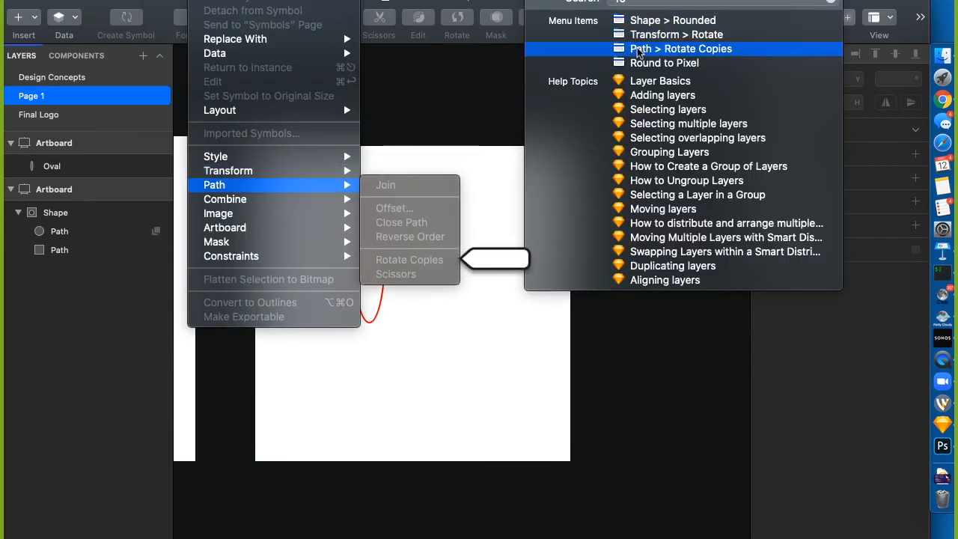
key(Escape)
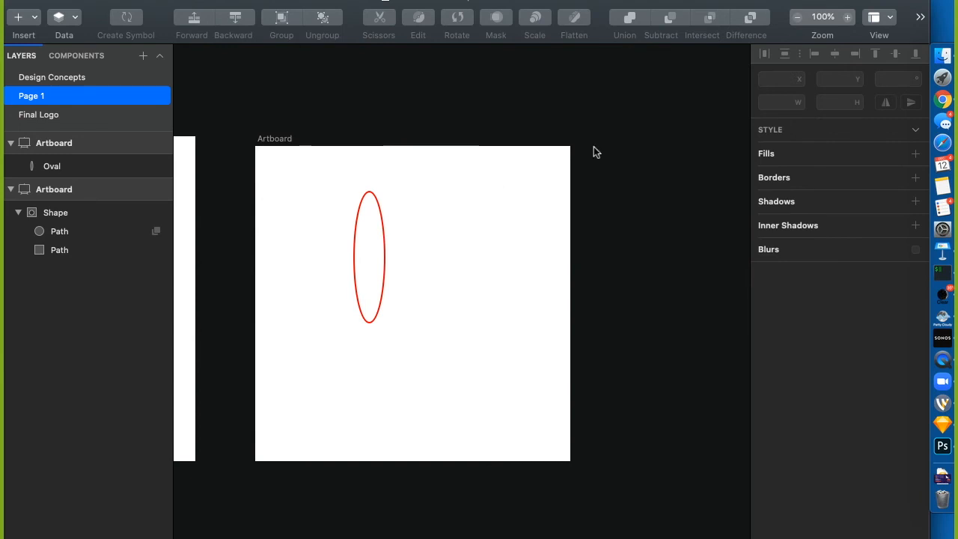
Return to the Sketch window and close the command search
key(ctrl+Up)
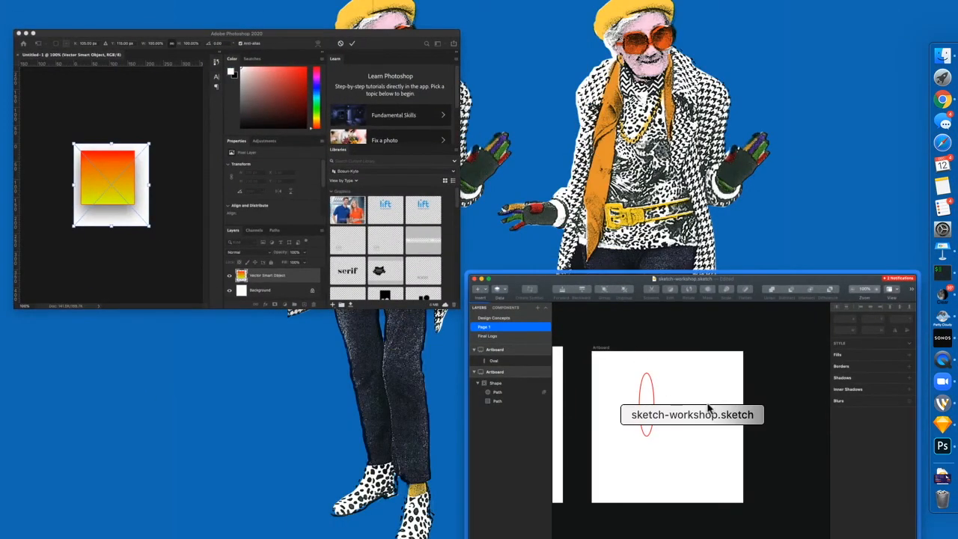
click(708, 405)
click(540, 0)
mouse_move(634, 52)
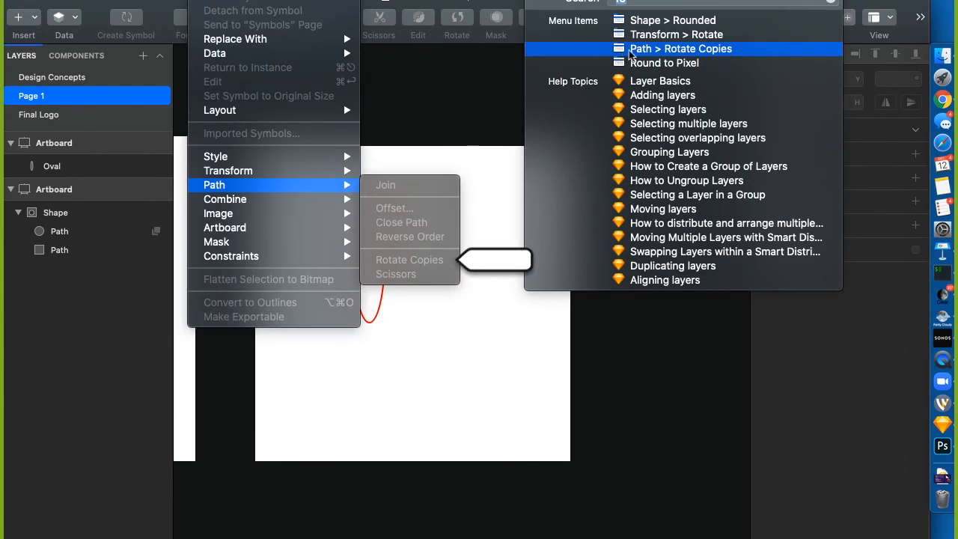
click(635, 52)
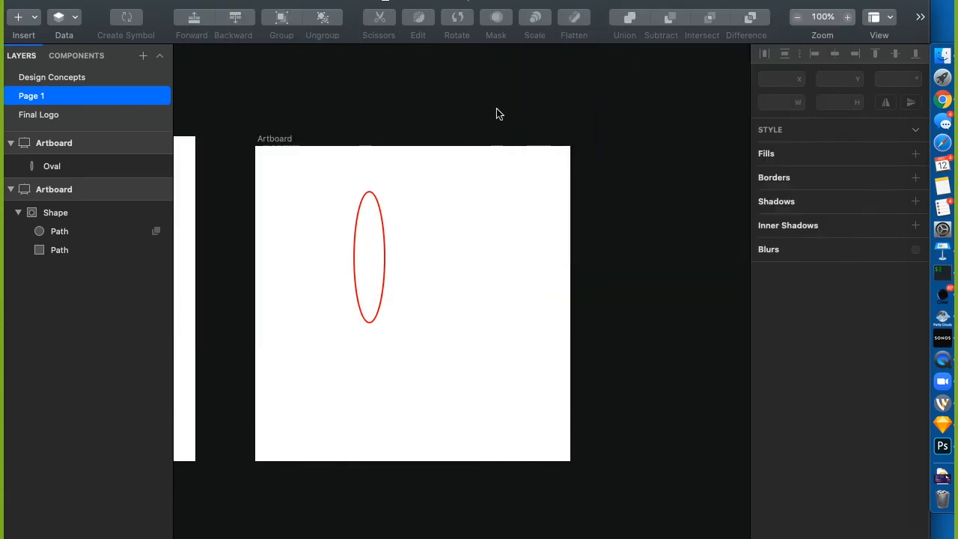
Apply Rotate Copies to the red oval, making seven rotated ovals
click(384, 269)
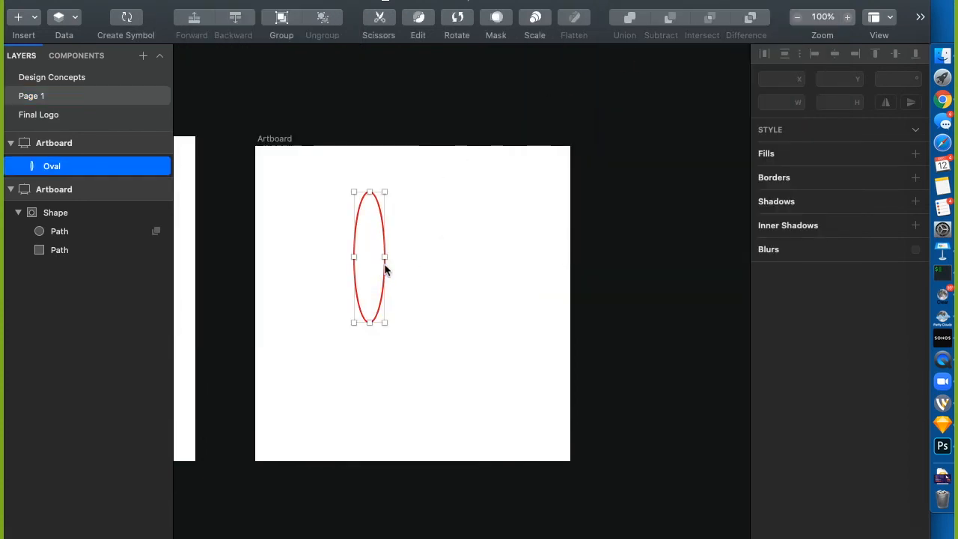
click(540, 0)
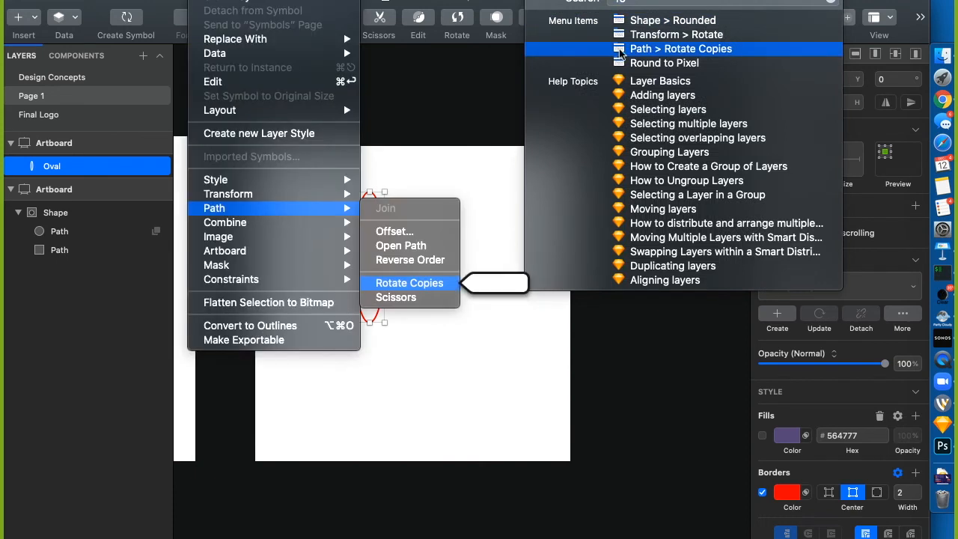
click(619, 49)
click(574, 141)
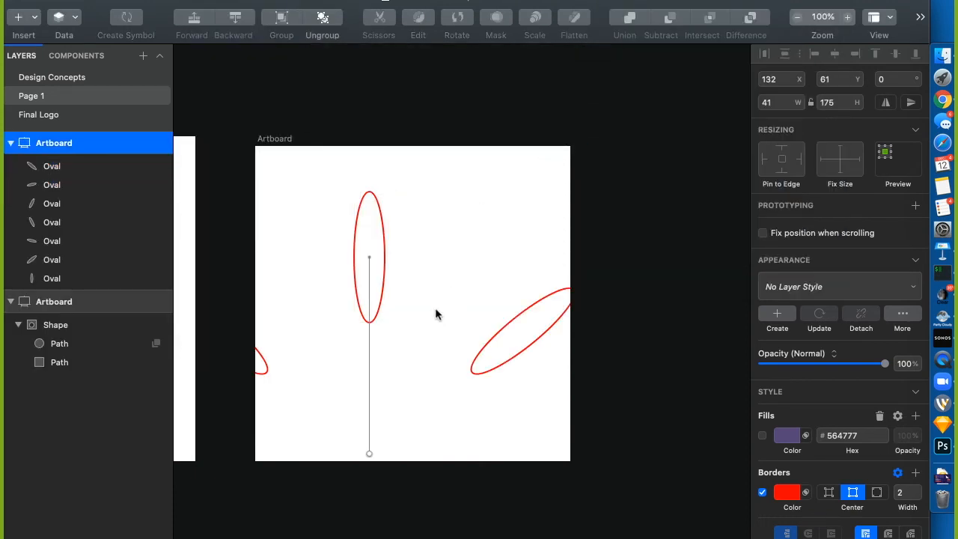
Move the rotation centre up so the ovals form a flower-like star
drag(369, 453, 368, 261)
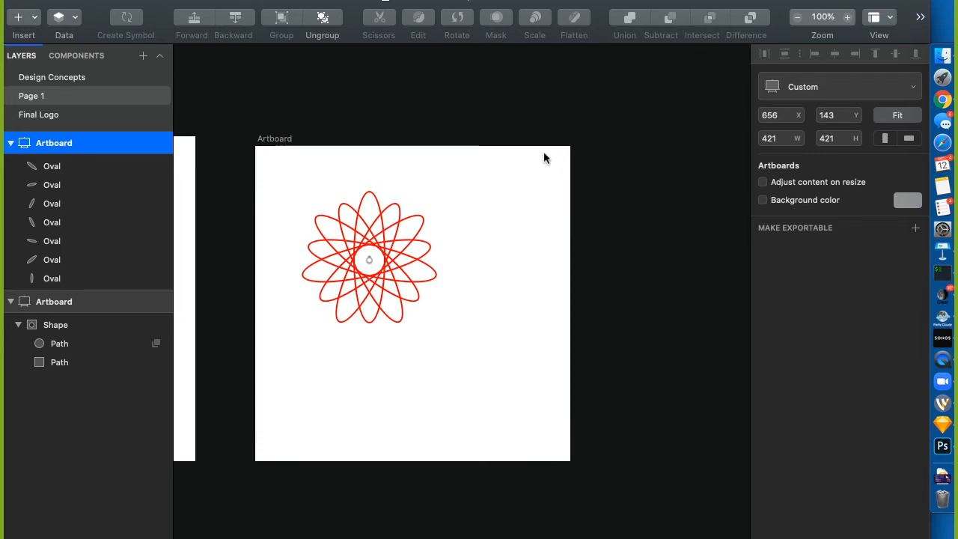
click(497, 168)
drag(495, 169, 492, 170)
Select all seven Oval layers and delete them
click(397, 244)
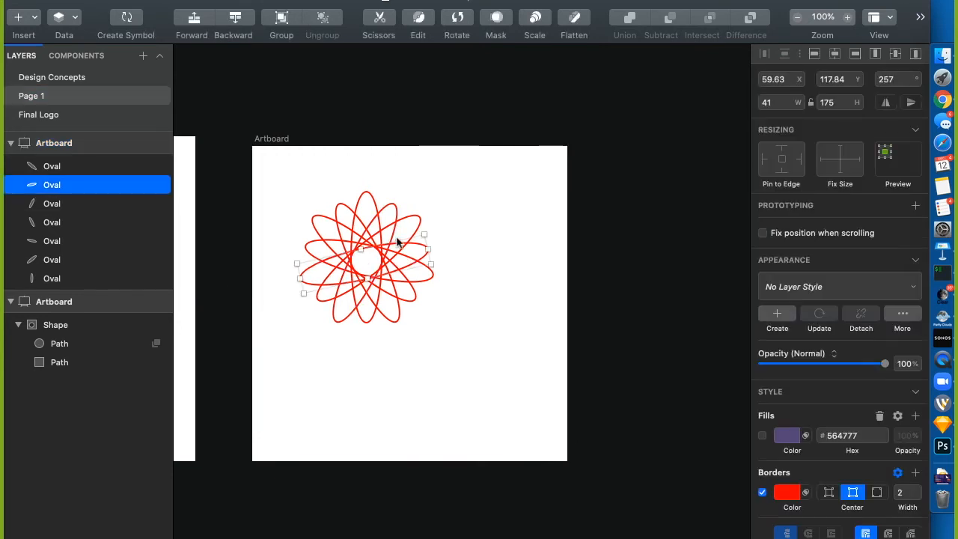
click(65, 172)
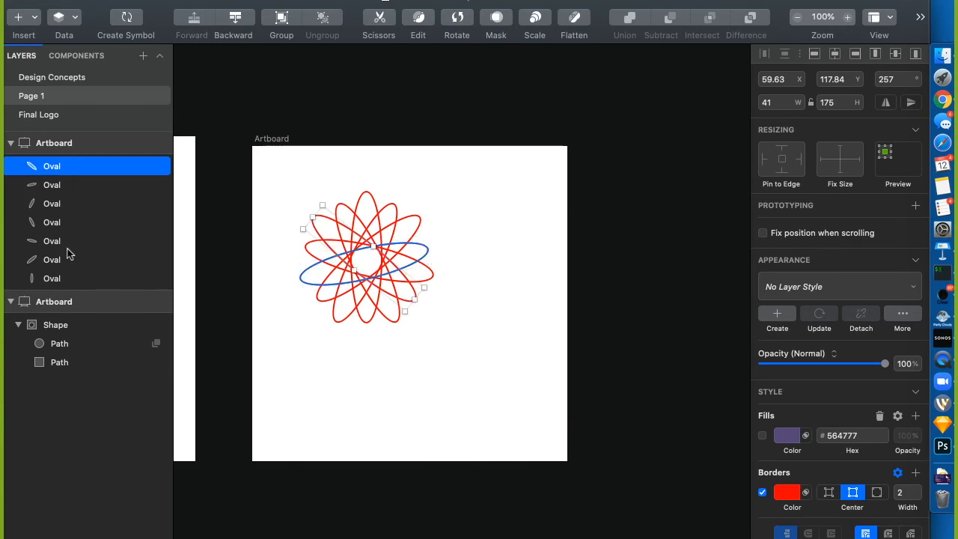
shift+click(53, 278)
key(Delete)
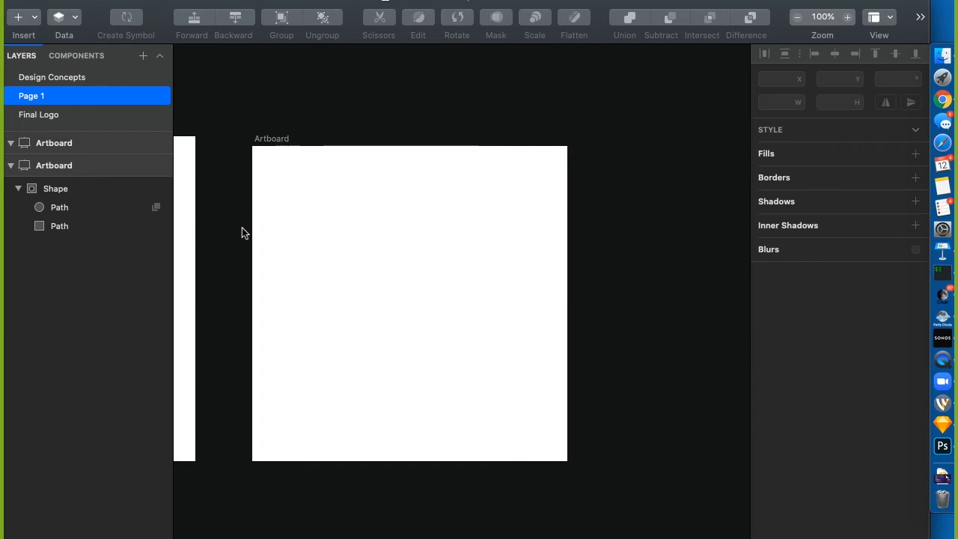
key(o)
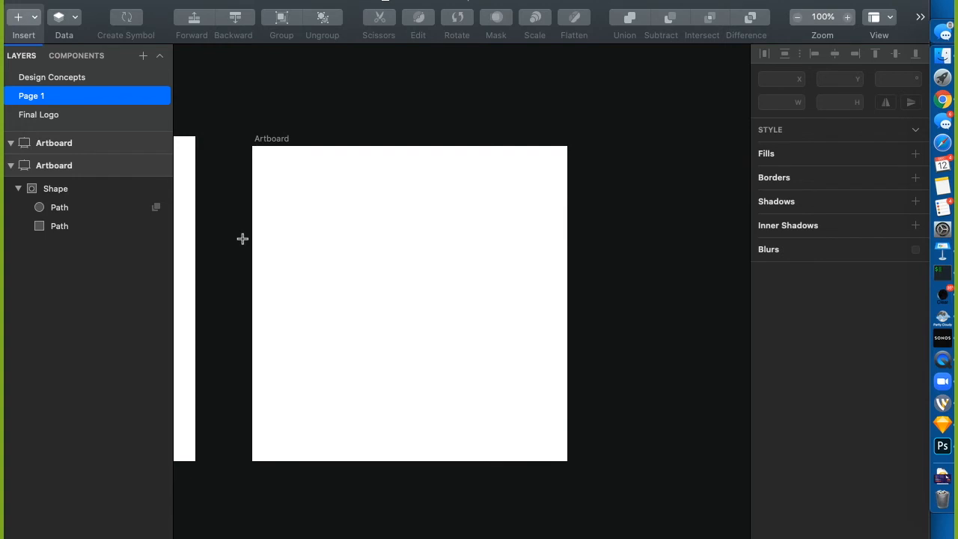
drag(291, 267, 496, 268)
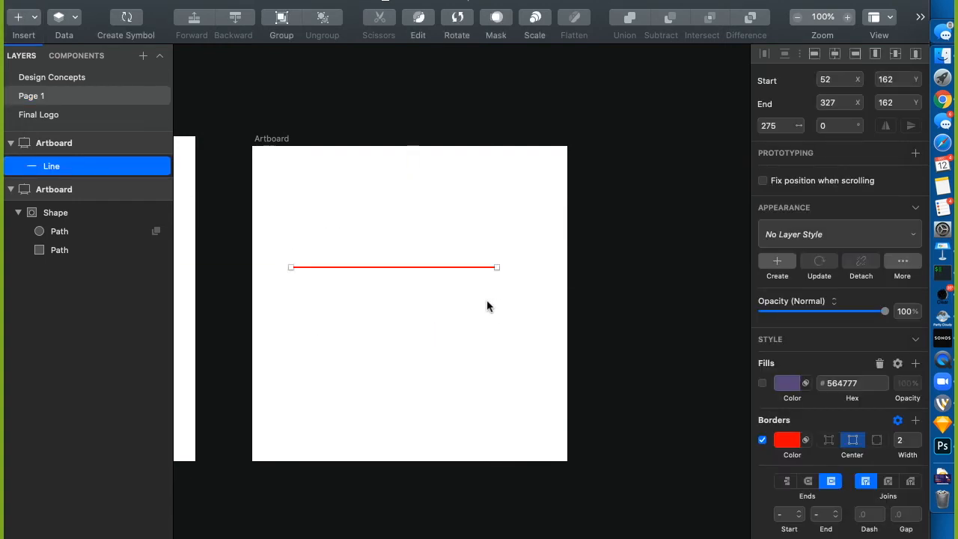
key(BackSpace)
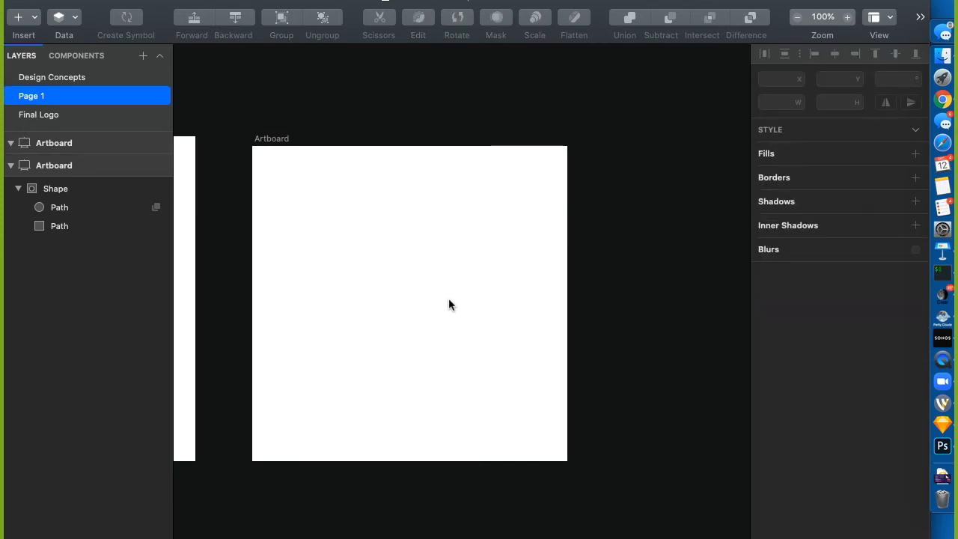
key(p)
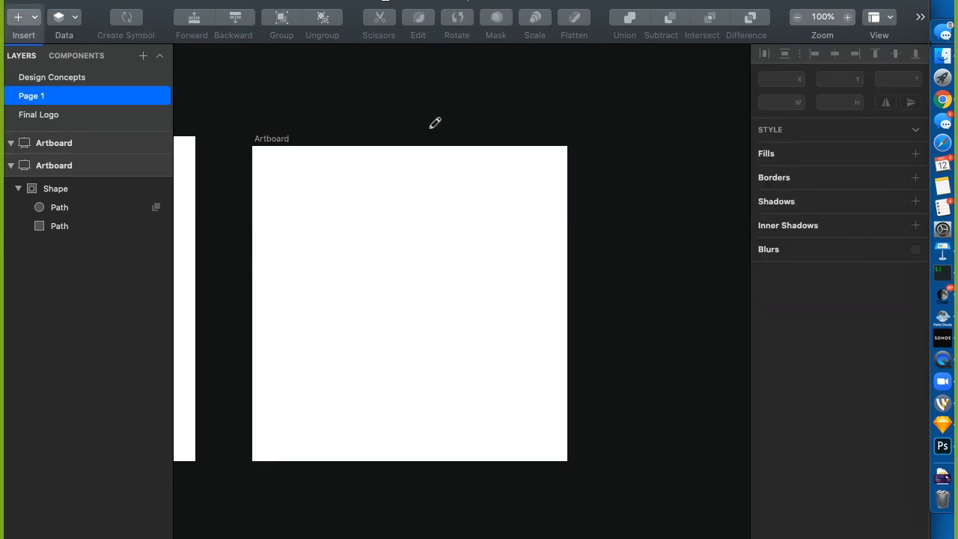
mouse_move(315, 264)
mouse_down()
mouse_move(327, 233)
mouse_move(383, 303)
mouse_move(388, 385)
mouse_move(445, 295)
mouse_move(483, 262)
mouse_move(459, 197)
mouse_move(538, 350)
mouse_move(483, 407)
mouse_up()
mouse_move(392, 177)
mouse_down()
mouse_move(424, 282)
mouse_move(399, 217)
mouse_move(363, 185)
mouse_up()
mouse_move(297, 186)
mouse_down()
mouse_move(315, 389)
mouse_move(263, 283)
mouse_move(362, 365)
mouse_up()
drag(411, 417, 453, 422)
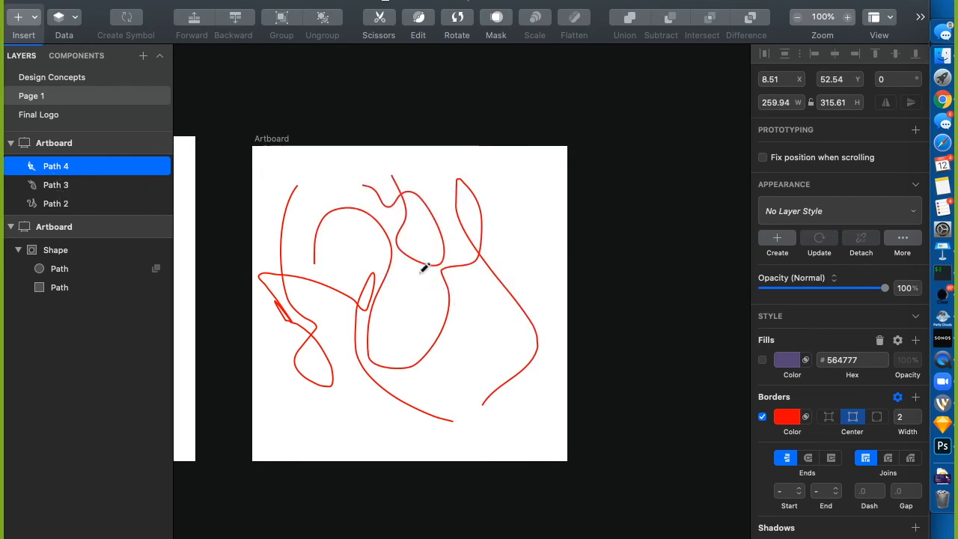
mouse_move(423, 313)
mouse_down()
mouse_move(451, 321)
mouse_move(442, 389)
mouse_move(465, 357)
mouse_move(475, 307)
mouse_move(498, 382)
mouse_move(458, 402)
mouse_move(438, 367)
mouse_up()
drag(365, 261, 363, 250)
drag(366, 252, 364, 263)
mouse_move(328, 339)
mouse_down()
mouse_move(337, 332)
mouse_move(340, 342)
mouse_up()
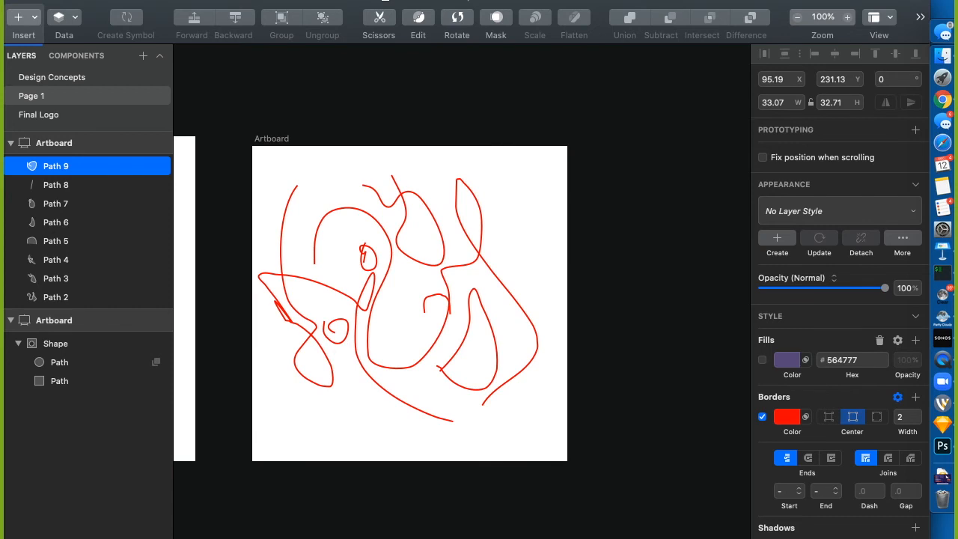
shift+click(63, 298)
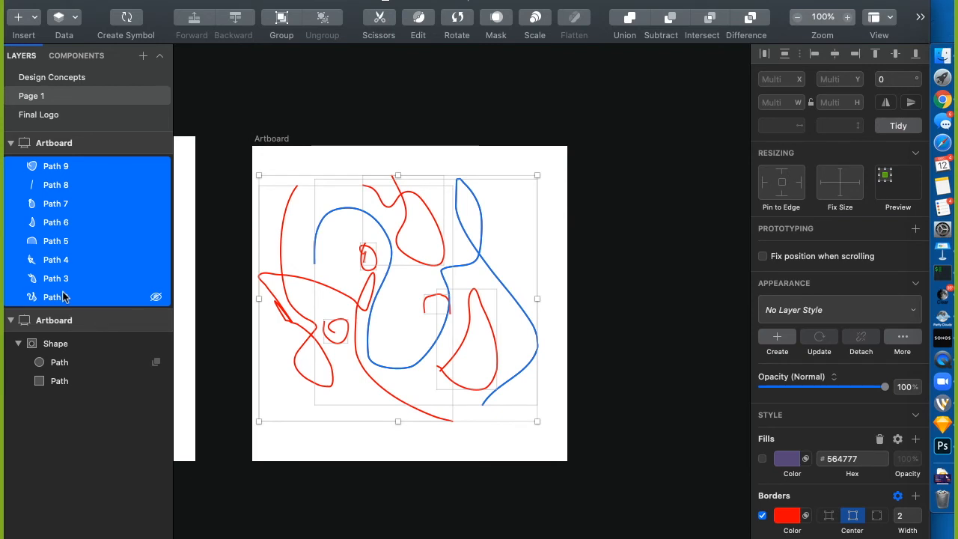
key(Delete)
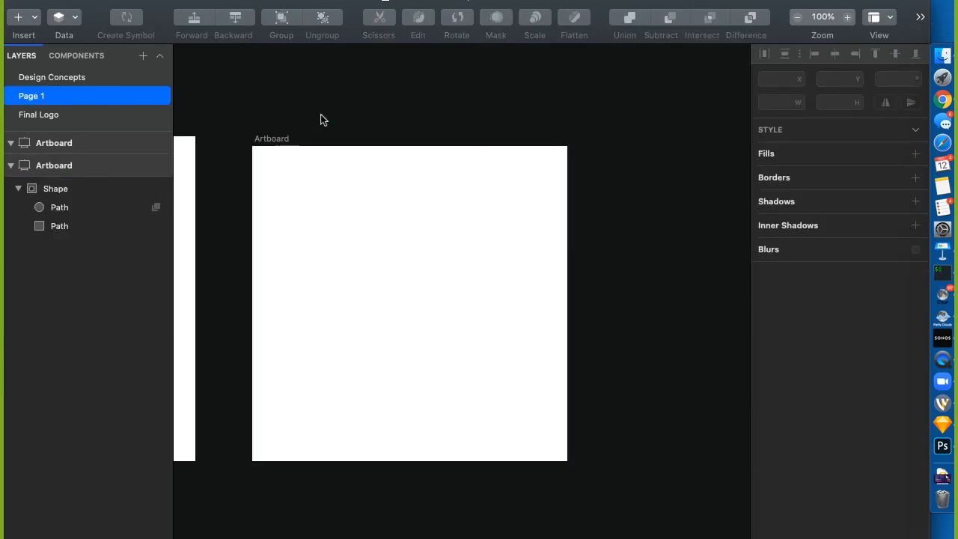
key(super+z)
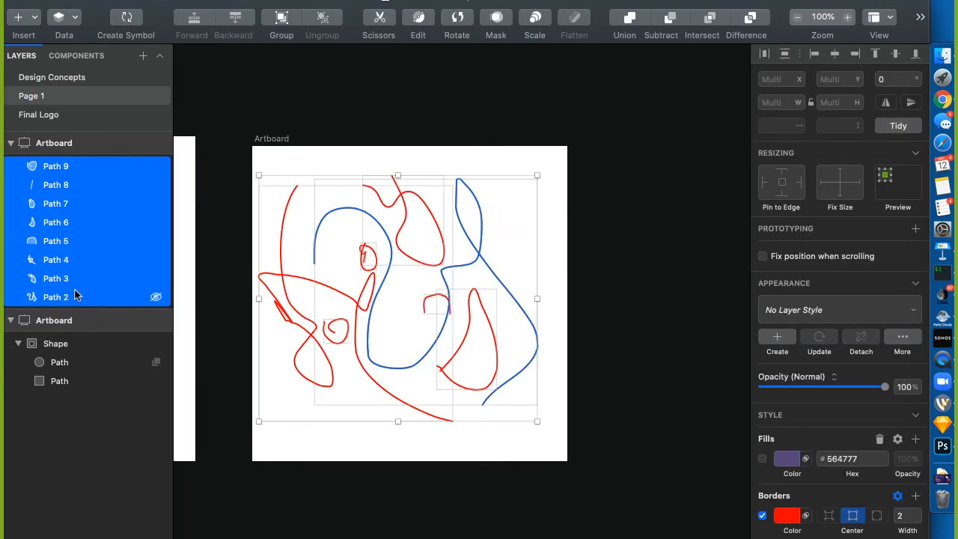
key(BackSpace)
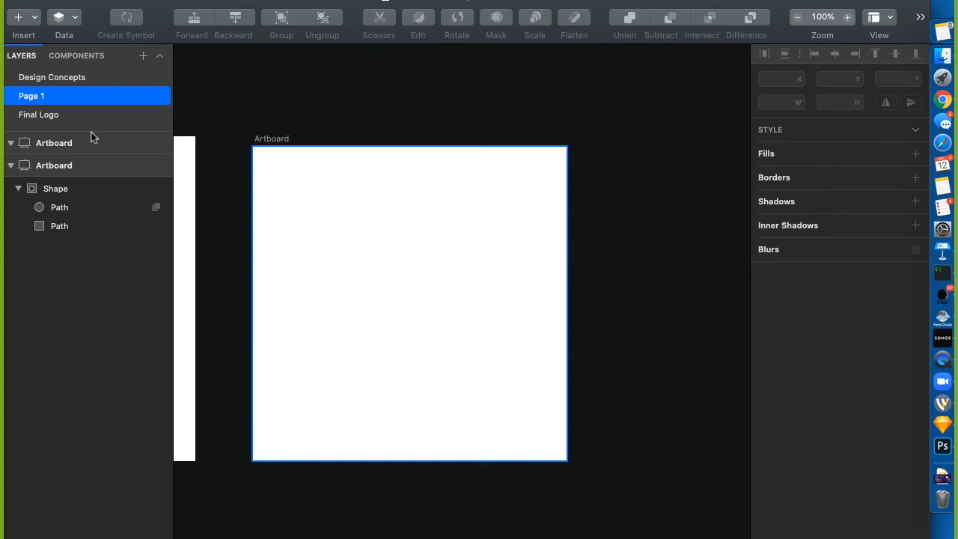
key(r)
mouse_move(294, 199)
mouse_down()
mouse_move(366, 271)
mouse_move(375, 266)
mouse_up()
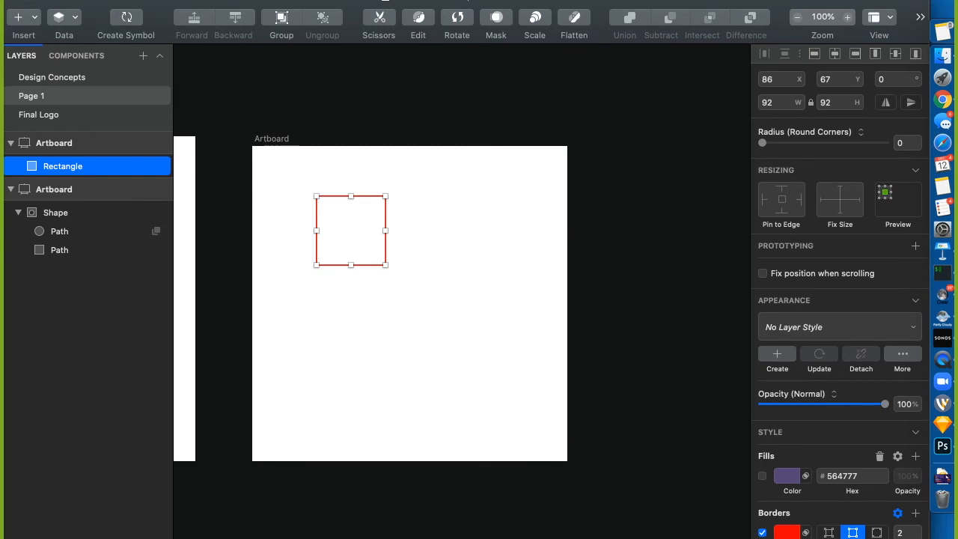
key(super+shift+slash)
text(g)
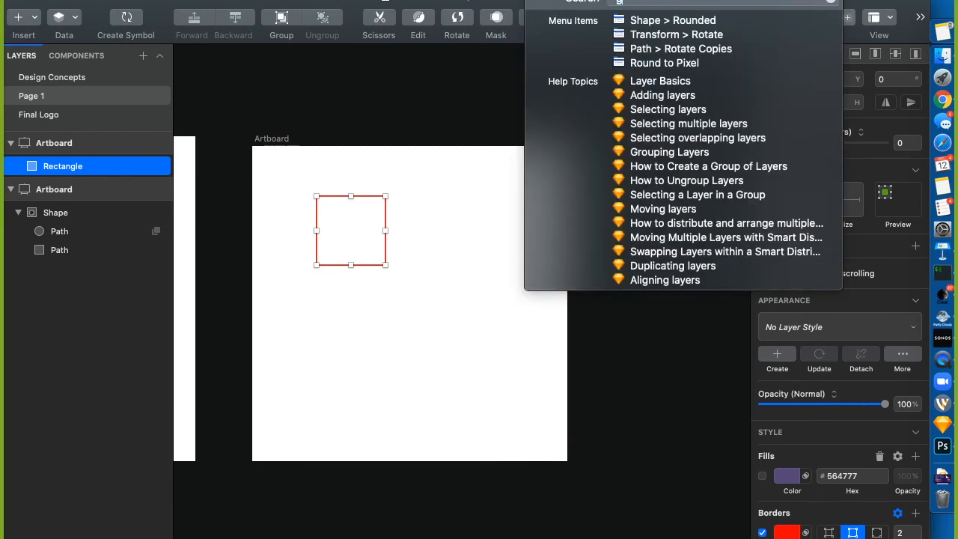
text(rid)
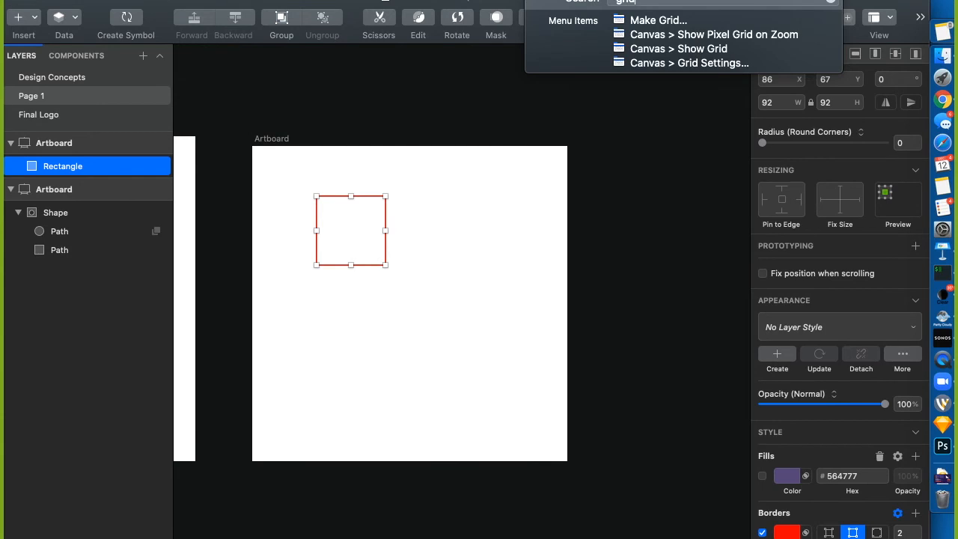
key(Down)
key(Down)
key(Down)
key(Return)
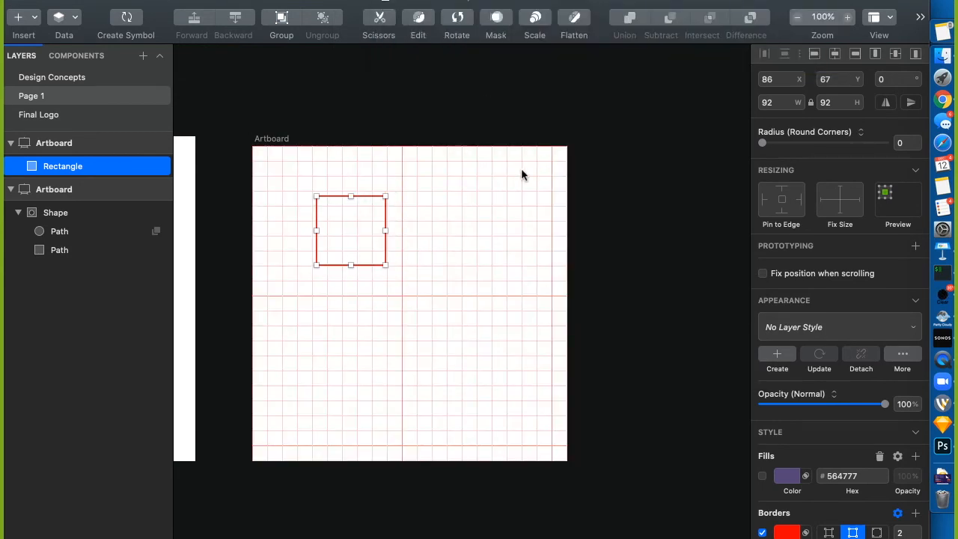
click(271, 139)
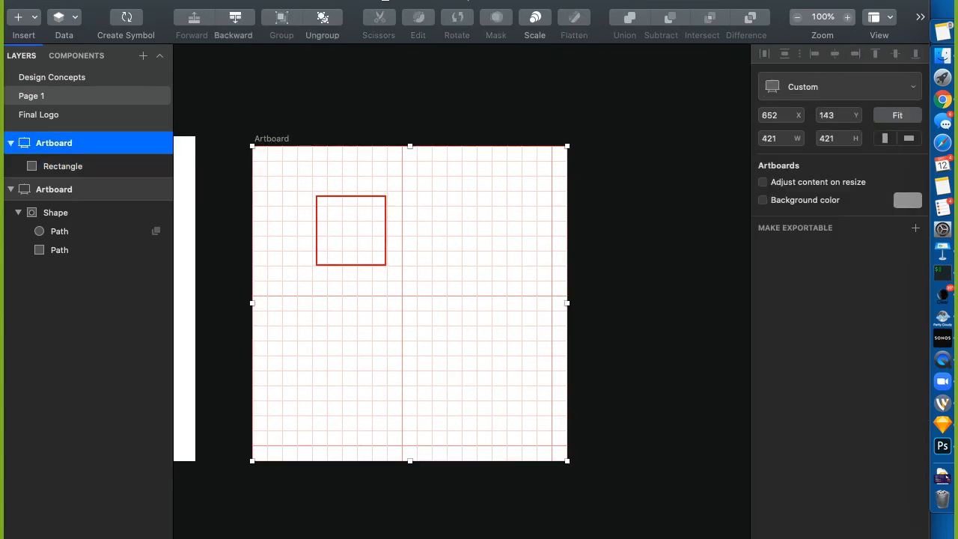
key(super+shift+slash)
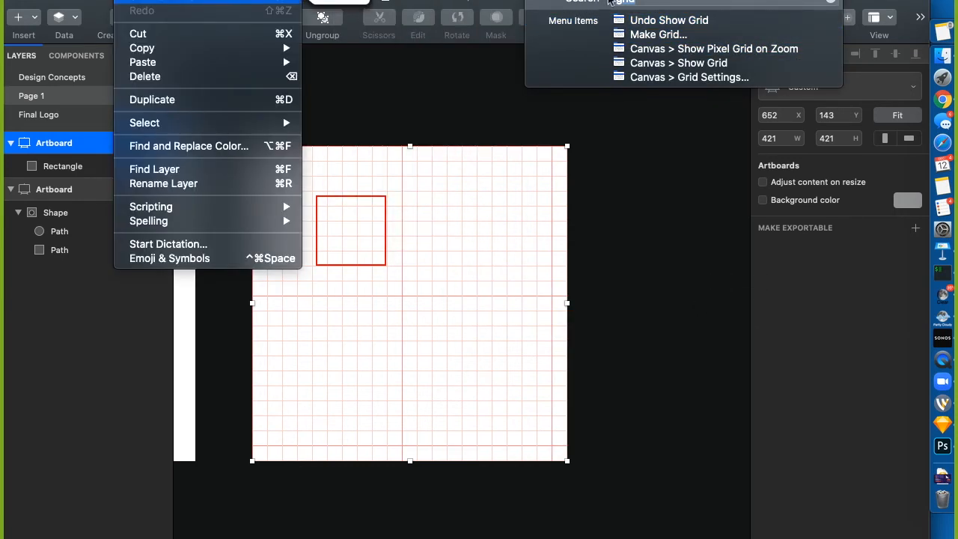
mouse_move(687, 82)
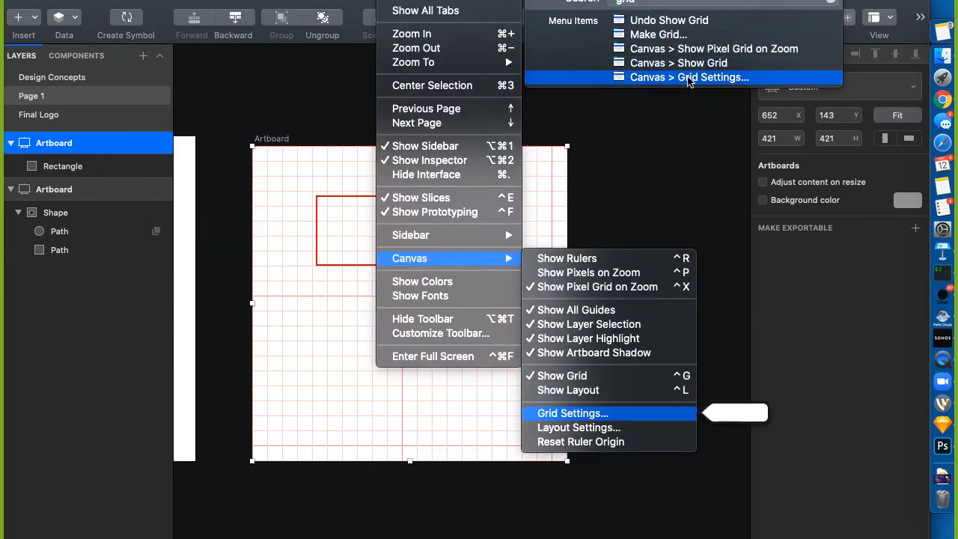
click(687, 82)
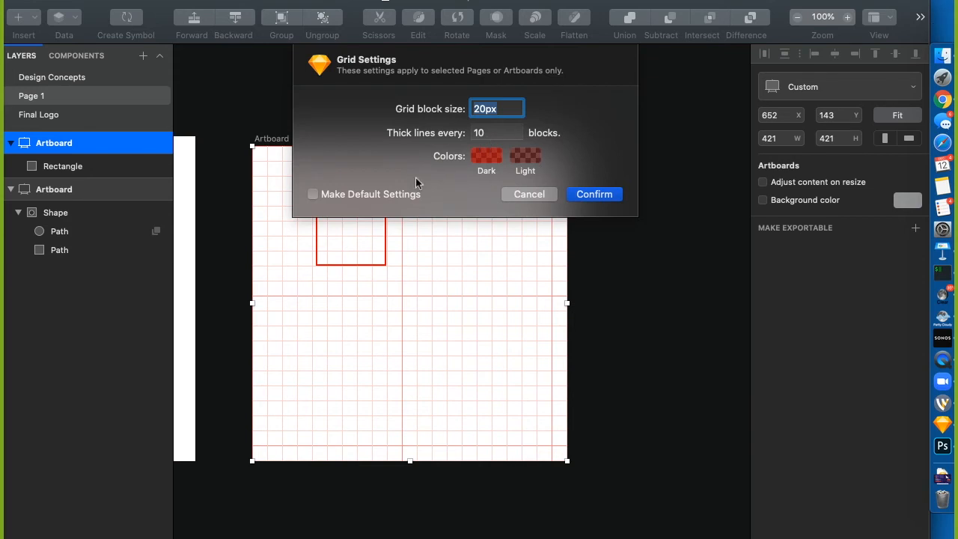
click(533, 194)
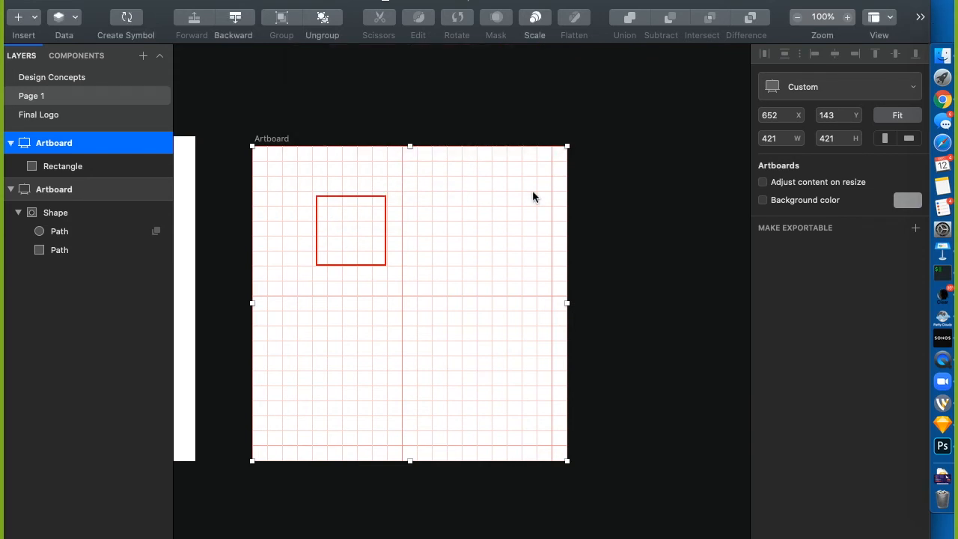
click(538, 1)
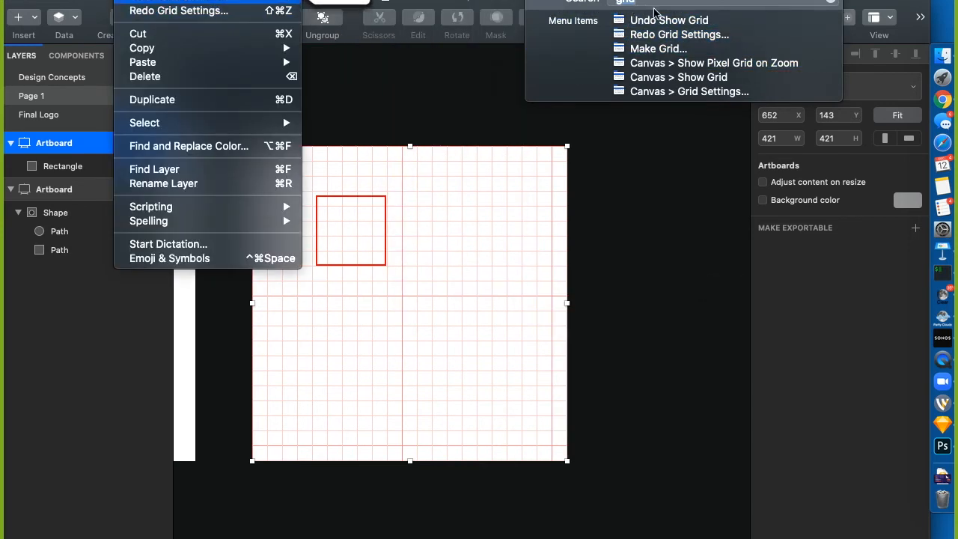
click(650, 80)
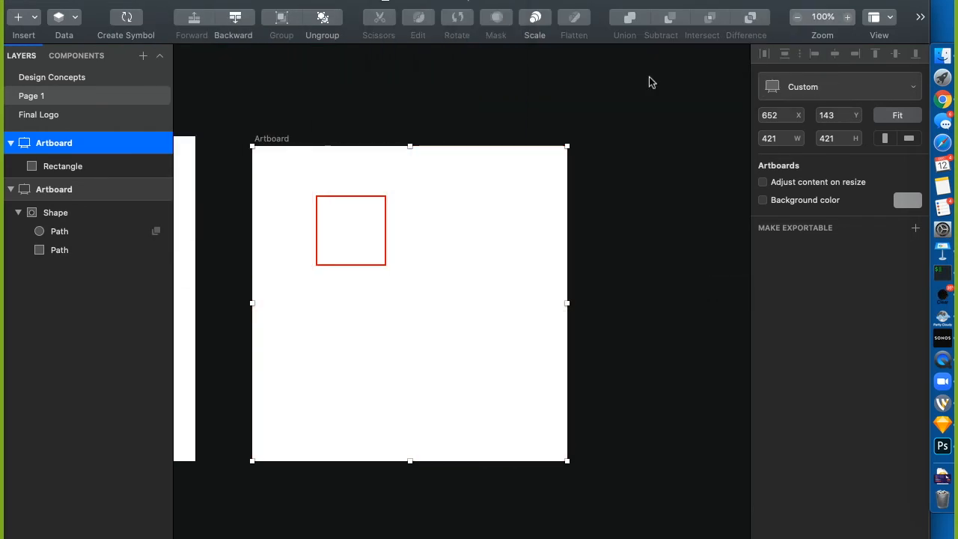
Use Make Grid on the red square: 2 rows, 2 columns, 10 px margins
click(386, 233)
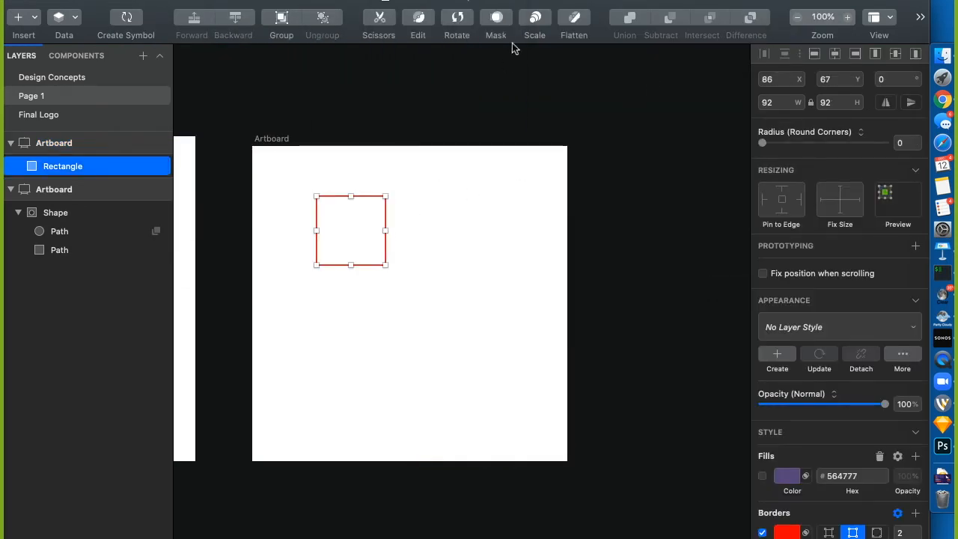
click(539, 0)
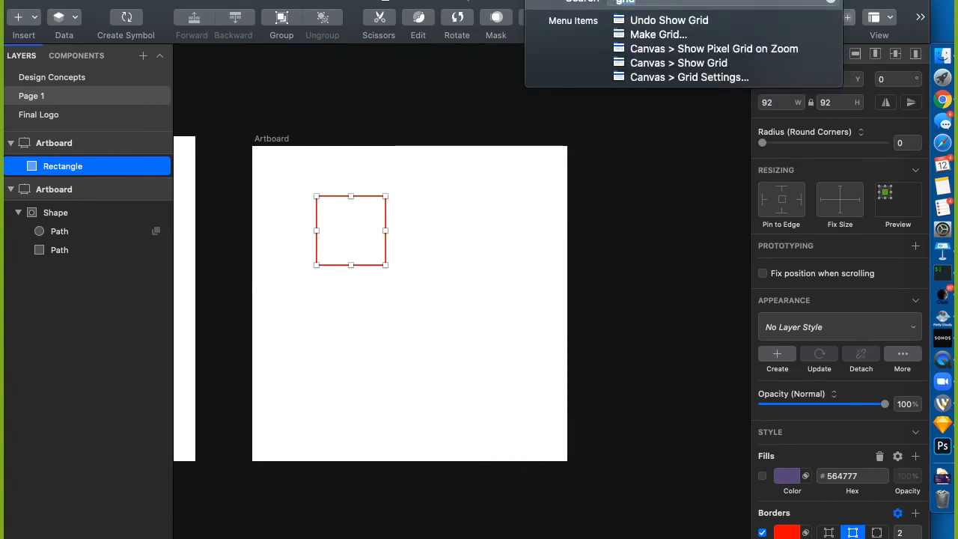
mouse_move(658, 35)
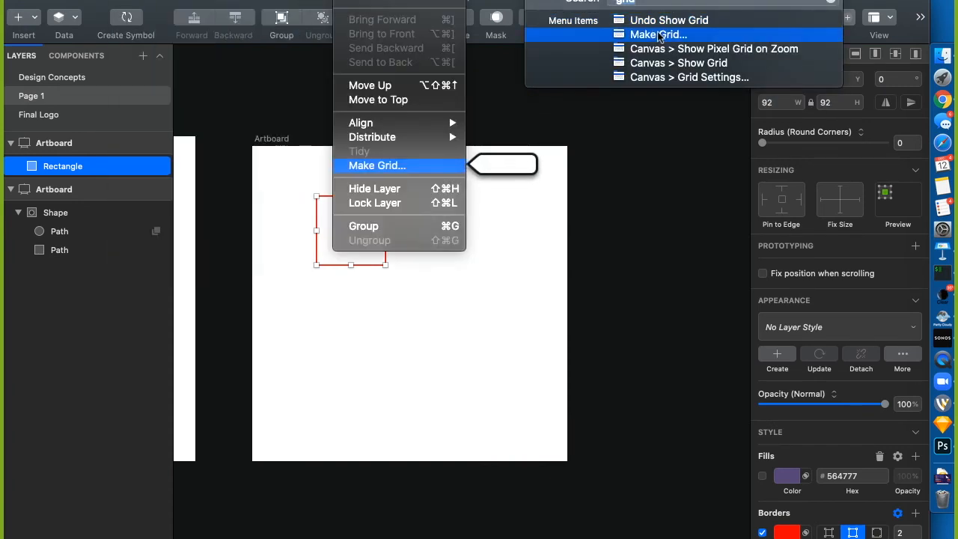
click(659, 35)
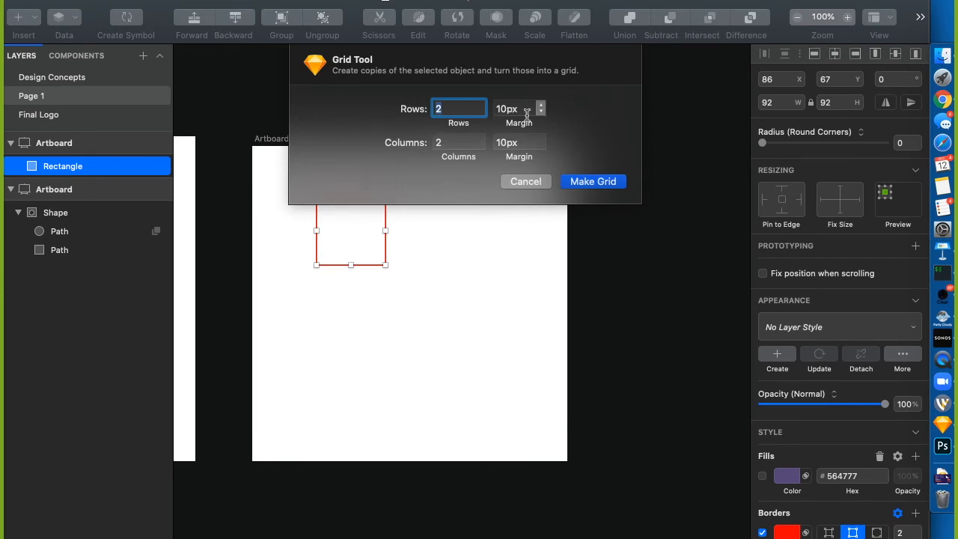
click(589, 180)
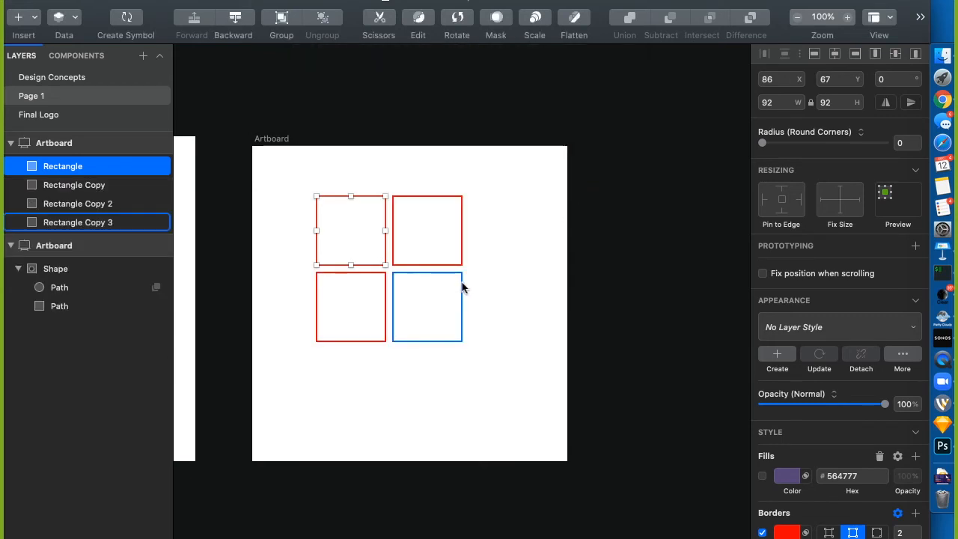
click(500, 286)
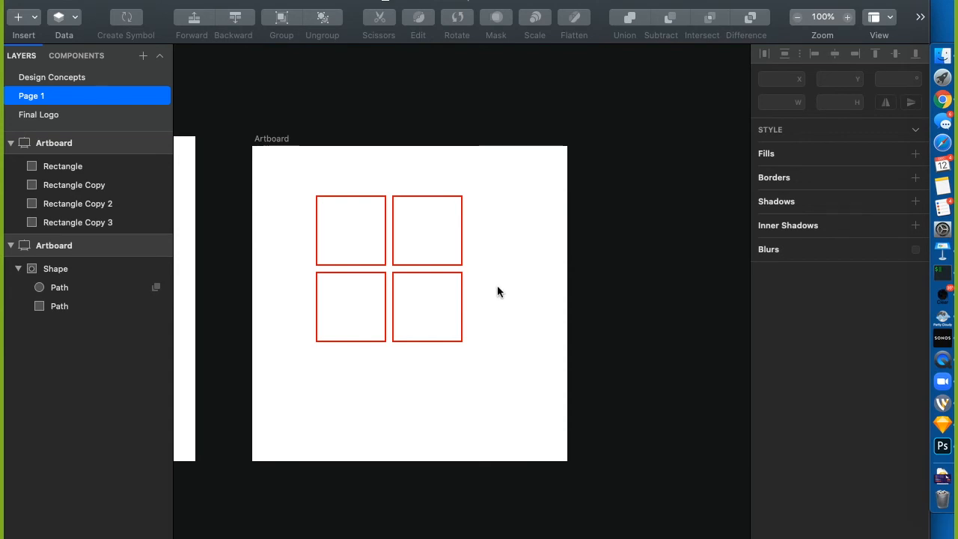
scroll(500, 285, left, 10)
Move the yellow holed shape to the artboard's top-left and search for the grid command
click(438, 257)
drag(438, 263, 358, 201)
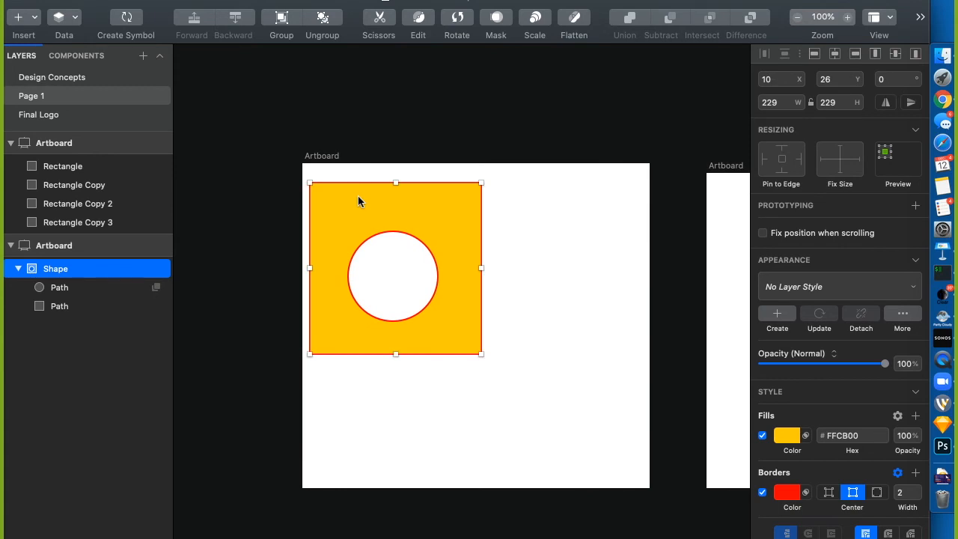
key(super+space)
text(make)
click(191, 184)
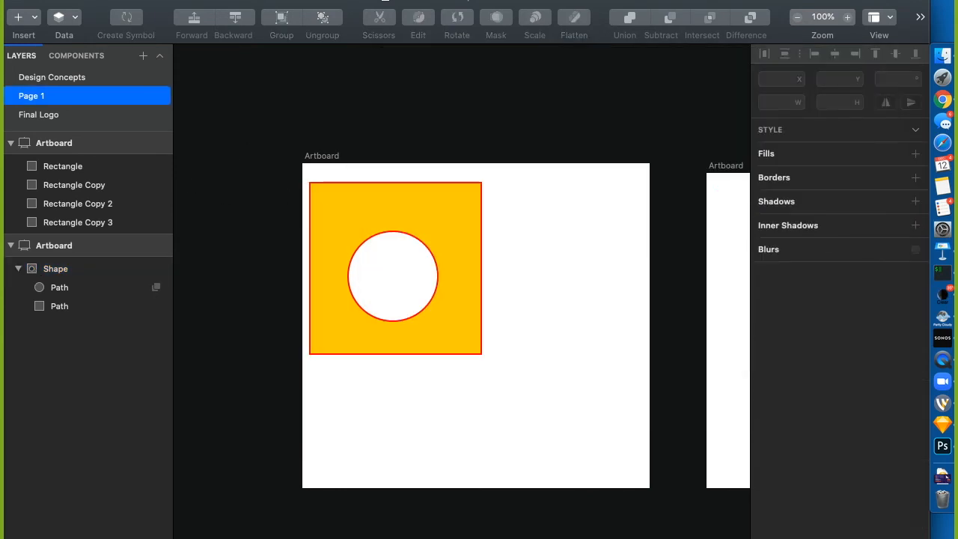
click(535, 0)
click(651, 20)
Make Grid from the yellow shape with 1 row and 7 columns
click(345, 211)
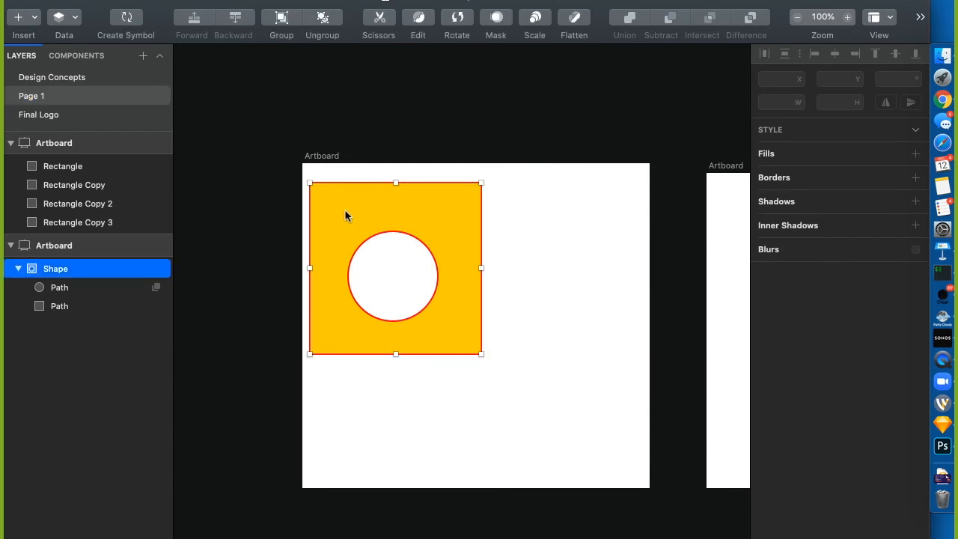
click(534, 0)
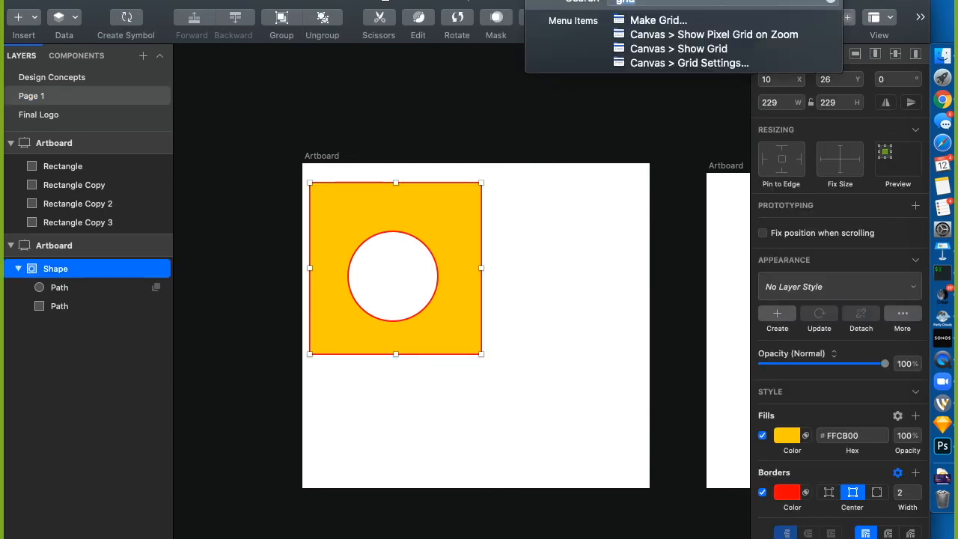
click(644, 20)
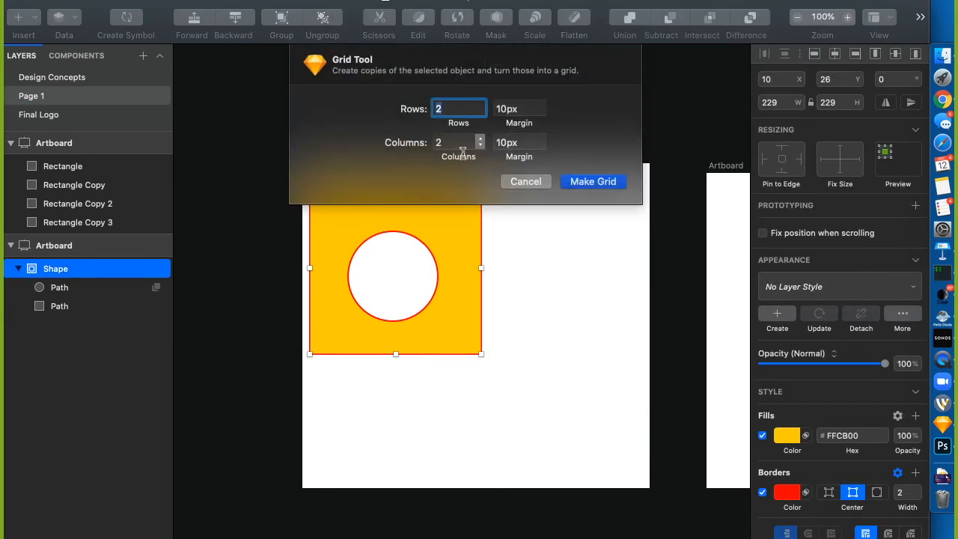
text(1)
key(Tab)
text(7)
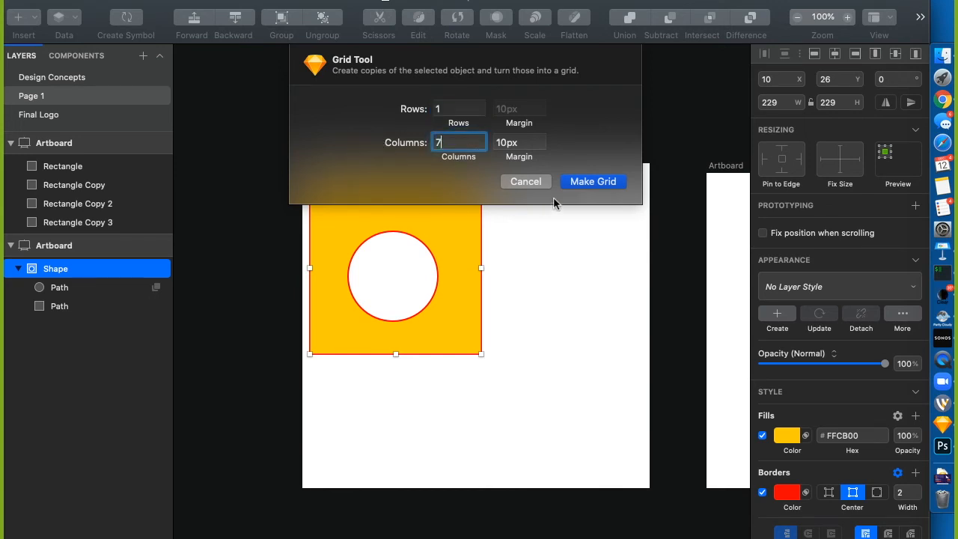
click(603, 181)
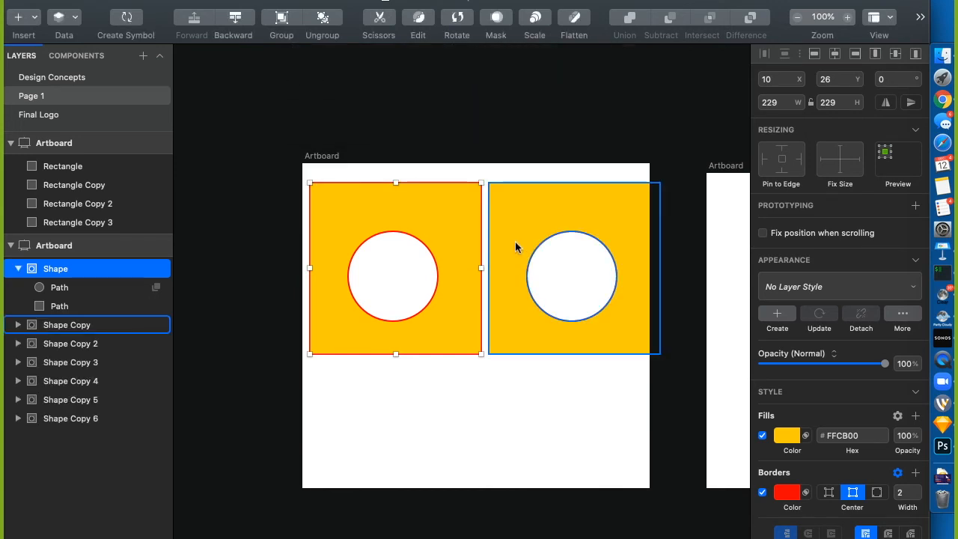
Undo an accidental copy move and collapse all seven Shape groups in the Layers list
click(550, 334)
drag(550, 334, 380, 339)
key(super+z)
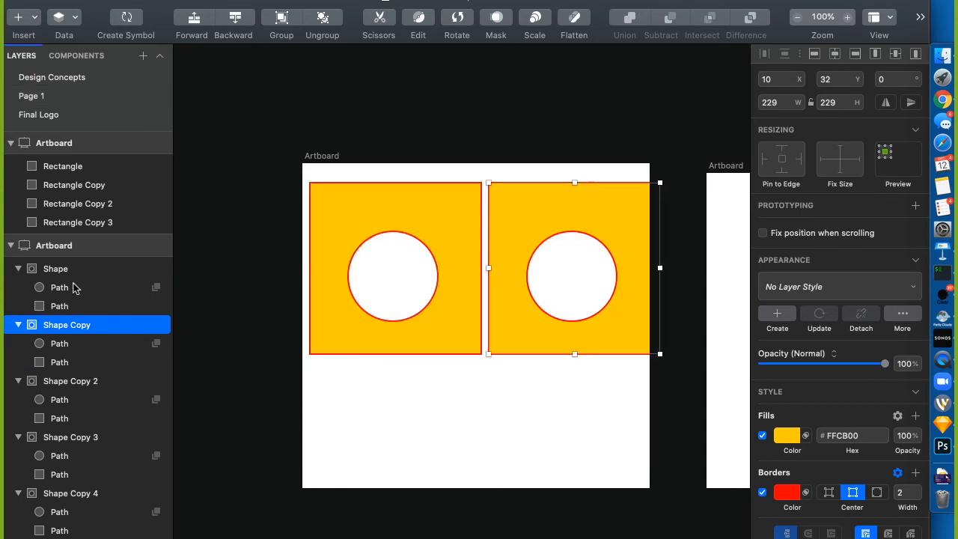
click(17, 268)
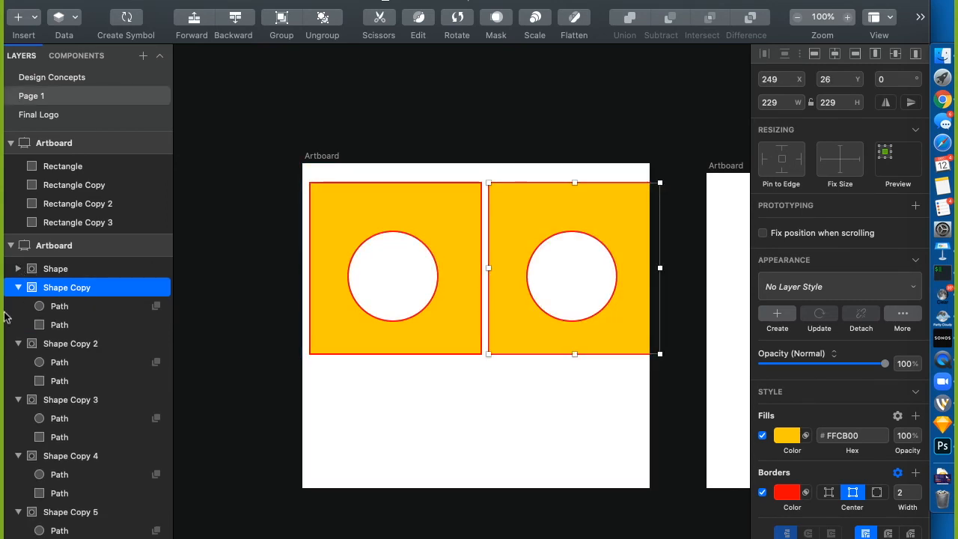
click(18, 343)
click(18, 362)
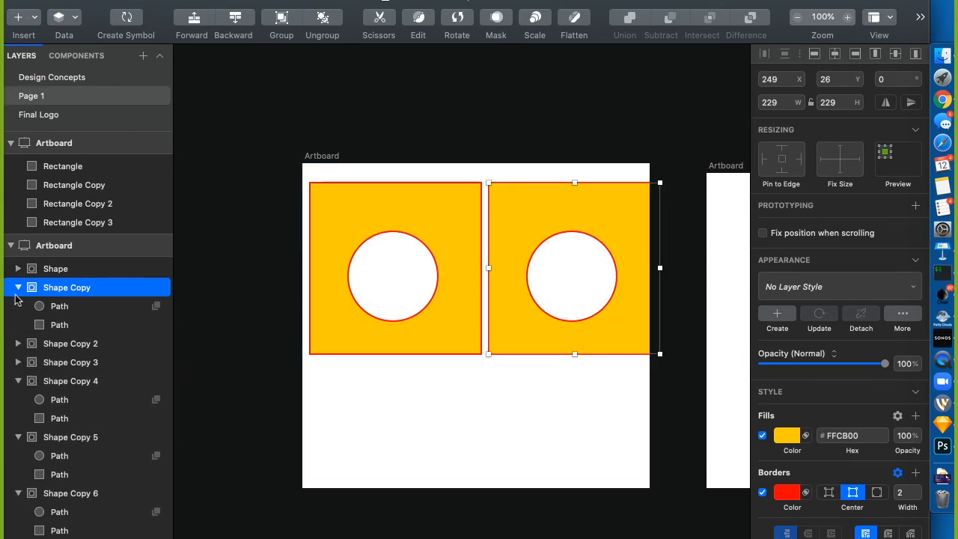
click(18, 287)
click(18, 343)
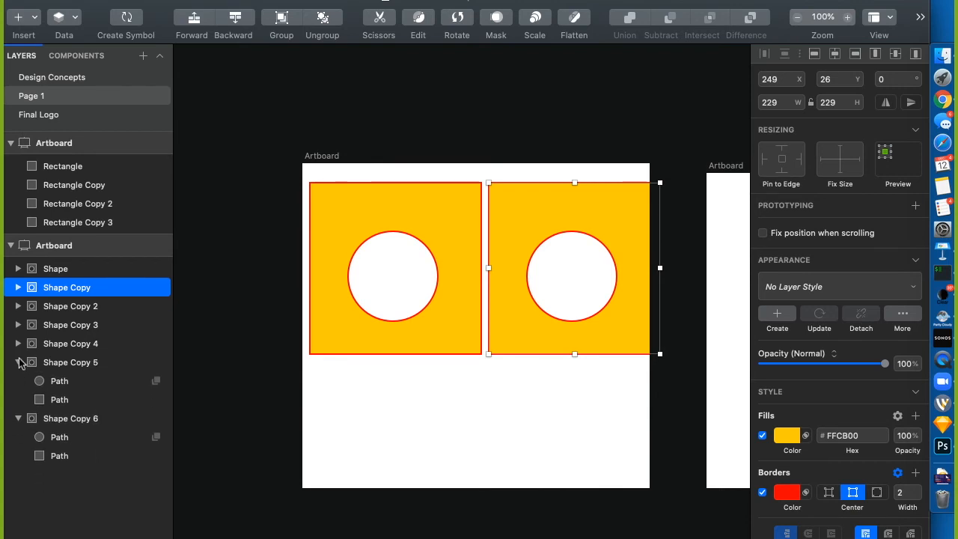
click(18, 362)
click(18, 381)
Nudge all seven shapes left, then undo back to the single original Shape
click(55, 263)
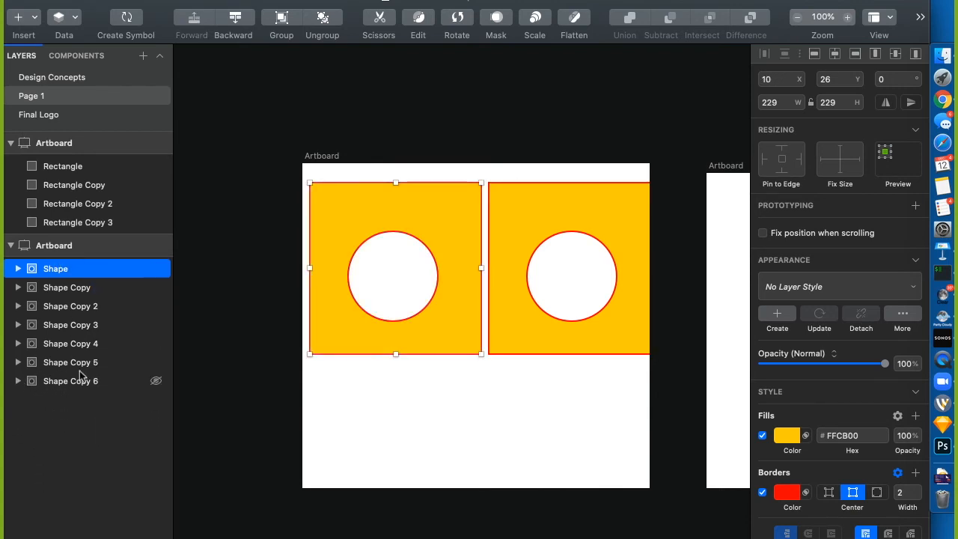
shift+click(80, 380)
key(shift+Left)
key(shift+Left)
key(shift+Left)
key(shift+Left)
key(shift+Left)
key(shift+Left)
key(shift+Left)
key(shift+Left)
key(shift+Left)
key(shift+Left)
key(shift+Left)
key(shift+Left)
key(shift+Left)
key(shift+Left)
key(shift+Left)
key(shift+Left)
key(shift+Left)
key(shift+Left)
key(shift+Left)
key(shift+Left)
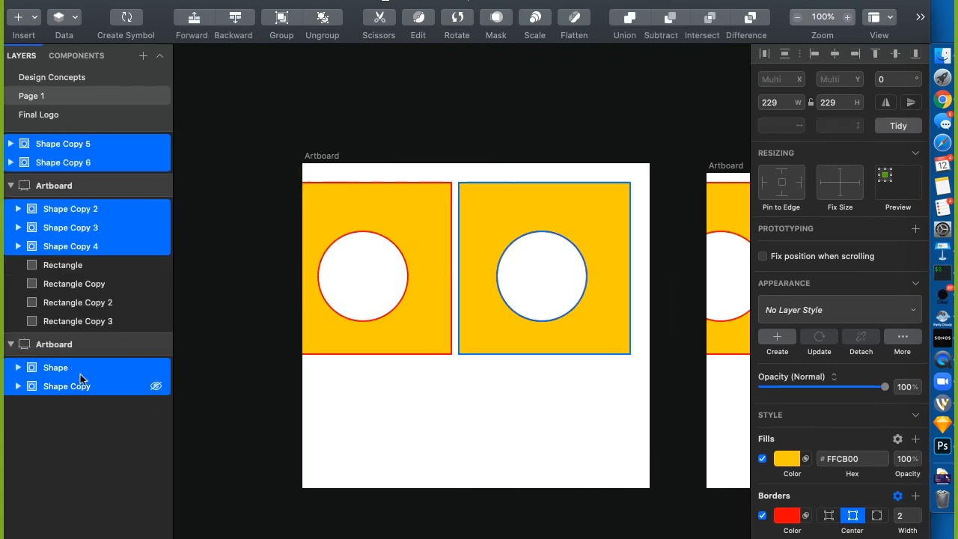
key(shift+Left)
key(shift+Left)
key(shift+Left)
key(shift+Left)
key(shift+Left)
key(shift+Left)
key(shift+Left)
key(shift+Left)
key(shift+Left)
key(shift+Left)
key(shift+Left)
key(shift+Left)
key(shift+Left)
key(shift+Left)
key(shift+Left)
key(shift+Left)
key(shift+Left)
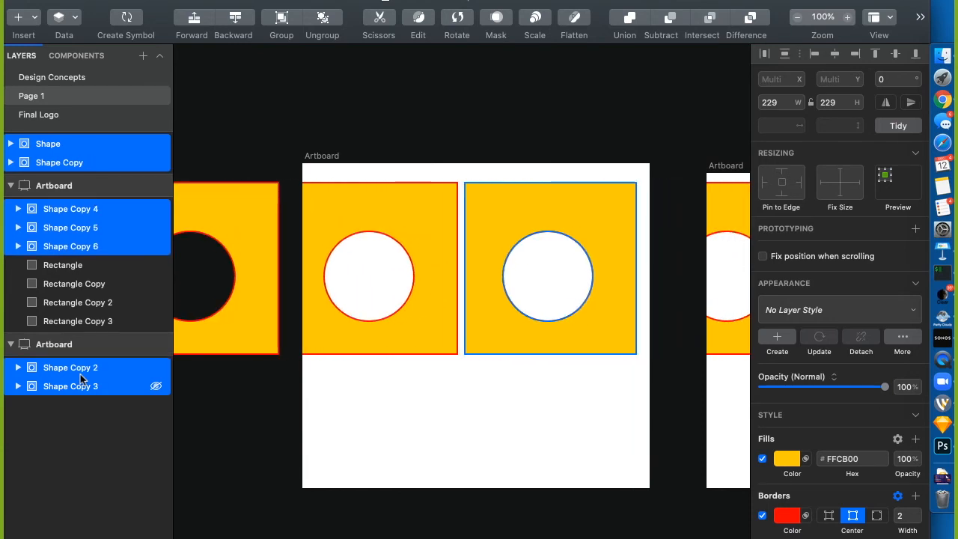
click(417, 126)
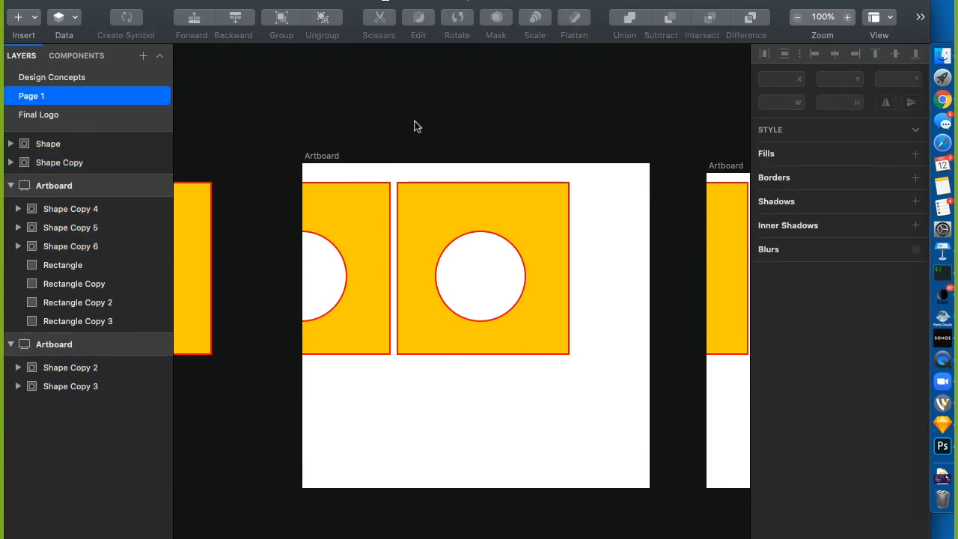
key(super+z)
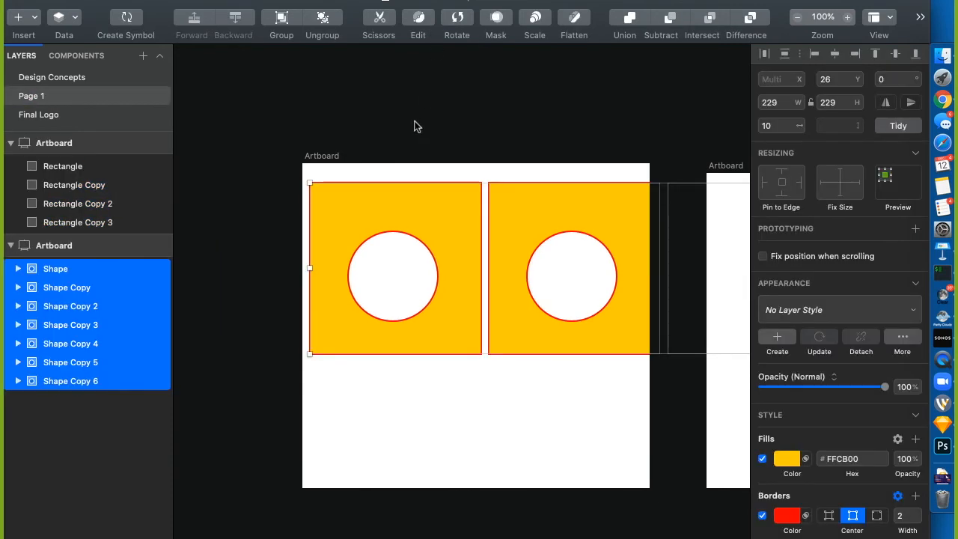
key(super+z)
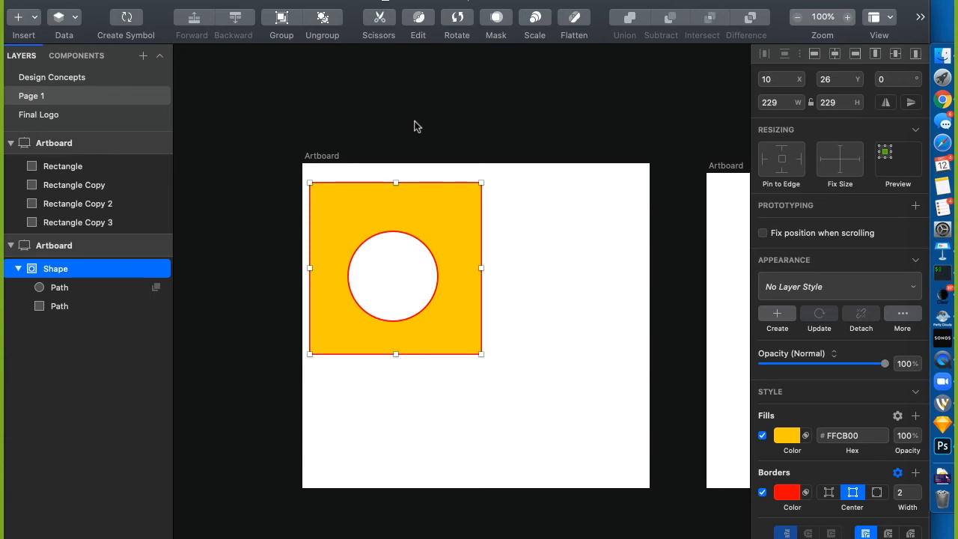
Scroll the canvas right to empty space past the existing artboards
scroll(532, 354, right, 3)
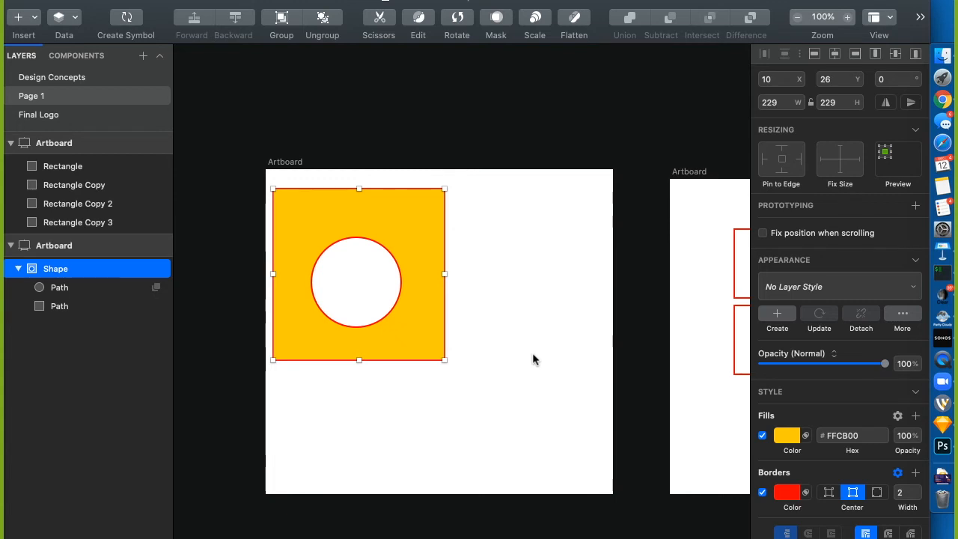
scroll(532, 359, right, 15)
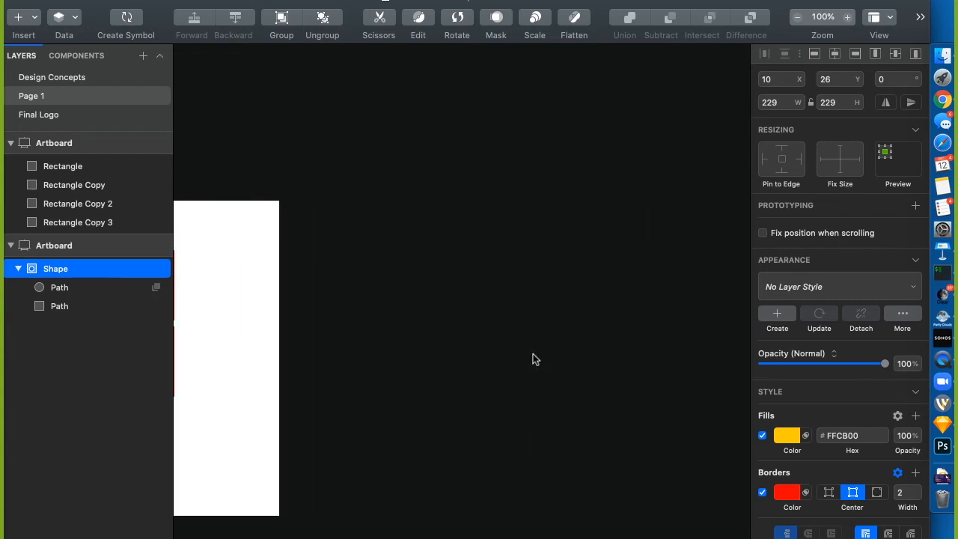
Draw a 404 × 460 artboard holding a 277 × 79 rectangle at x 64, y 190
key(a)
drag(357, 171, 659, 516)
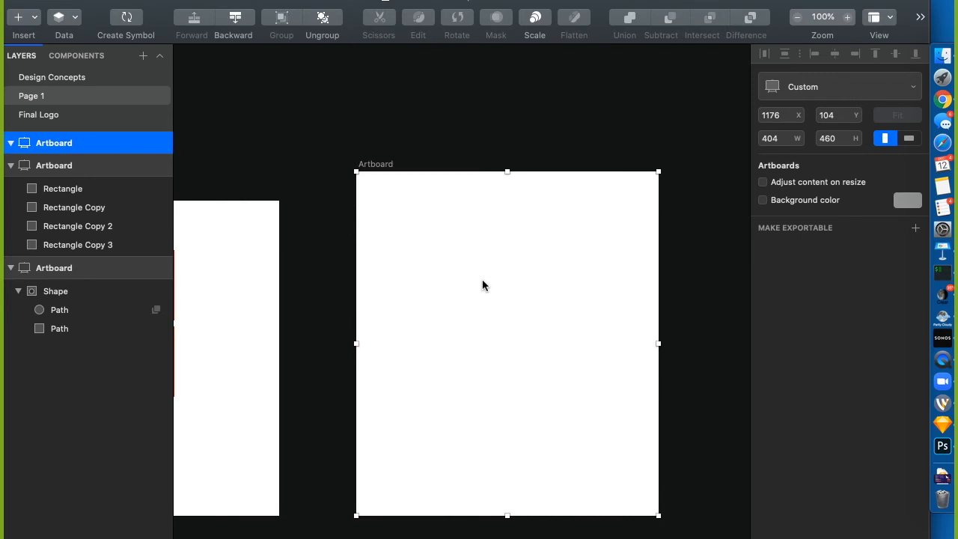
key(r)
drag(402, 284, 611, 360)
drag(532, 284, 529, 316)
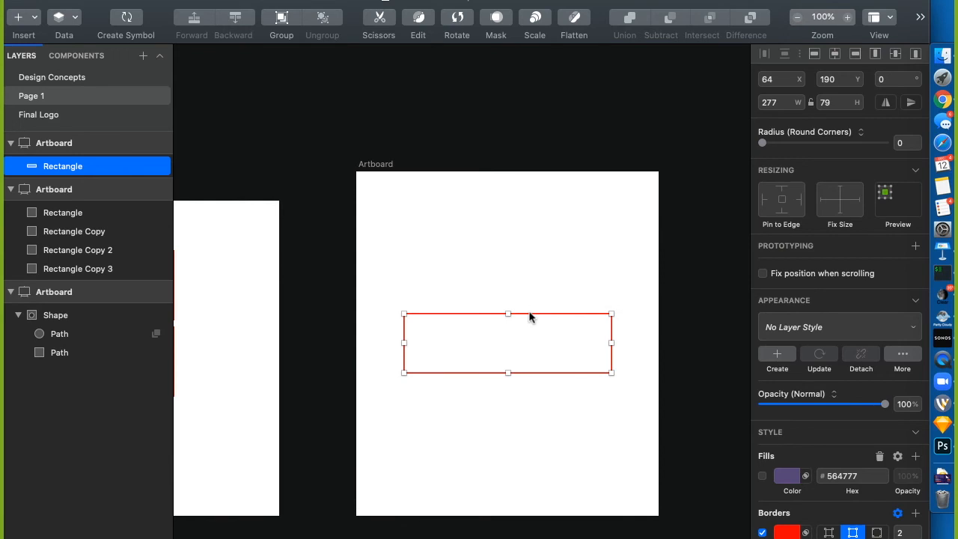
Add a 'Button' text label set in Roboto Condensed
key(t)
click(464, 344)
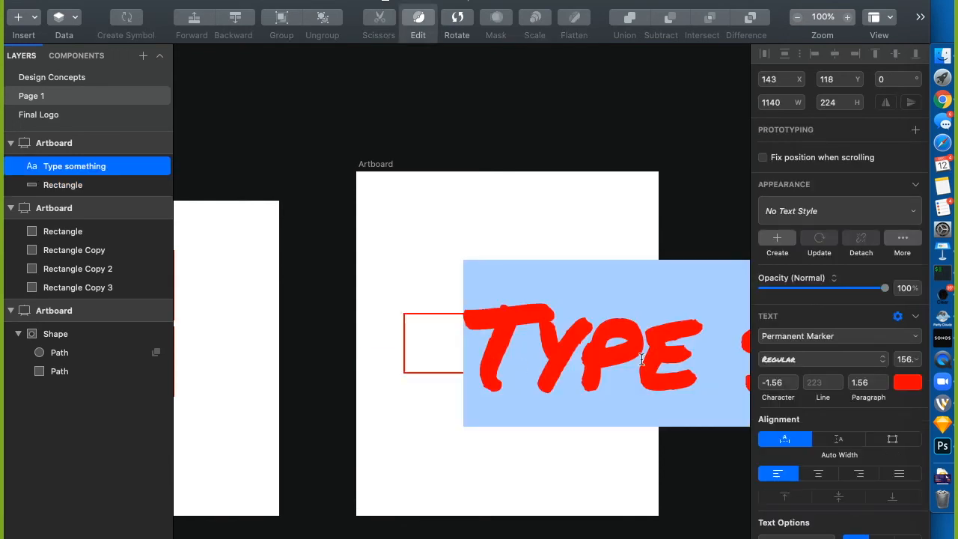
text(BUTTO)
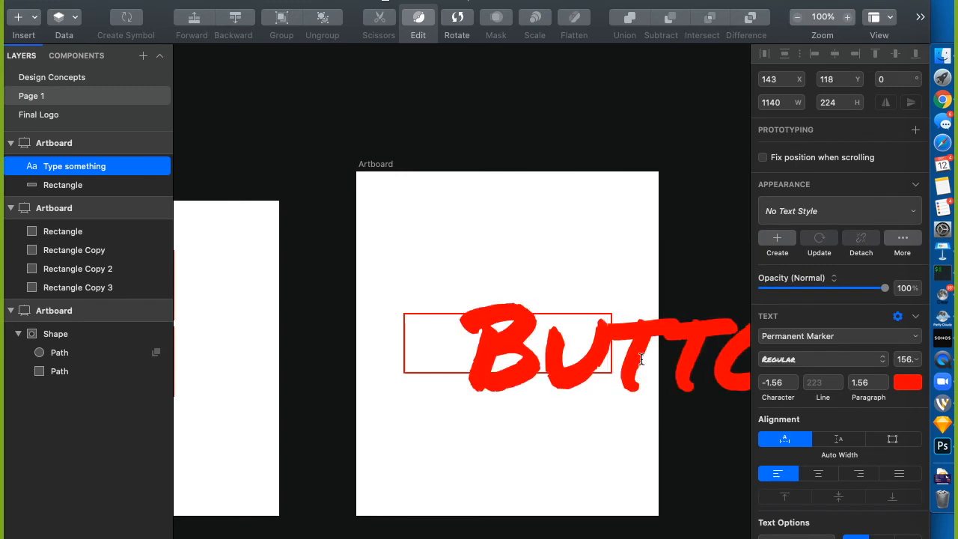
key(super+a)
click(783, 337)
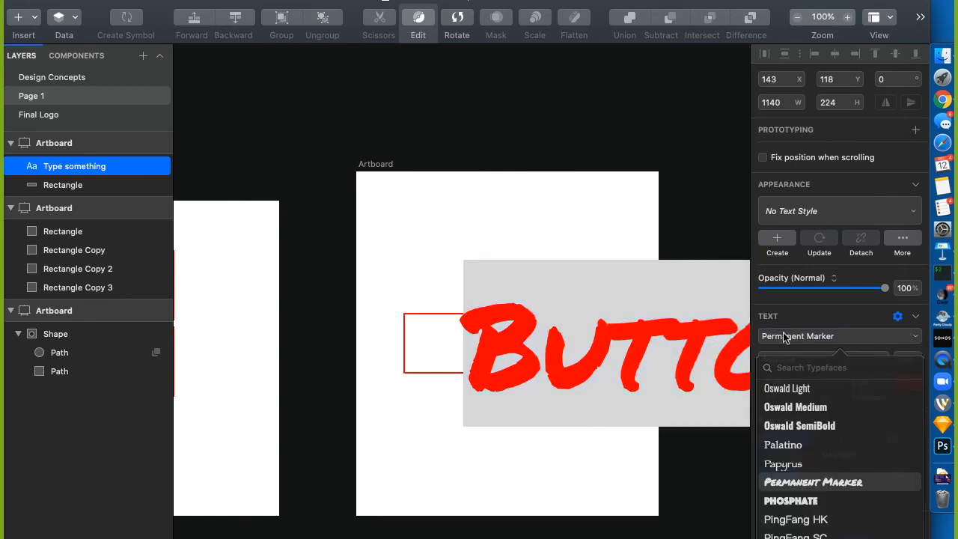
text(robot)
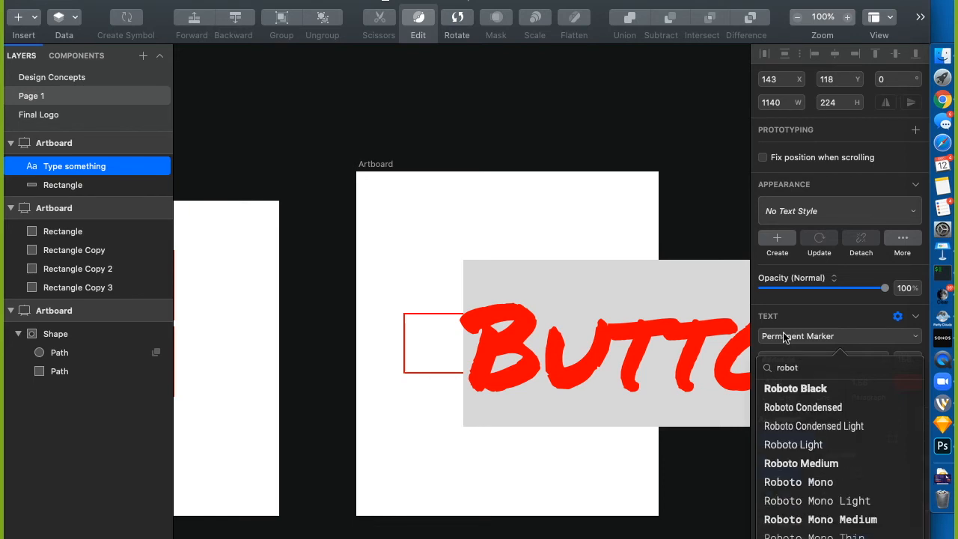
click(795, 412)
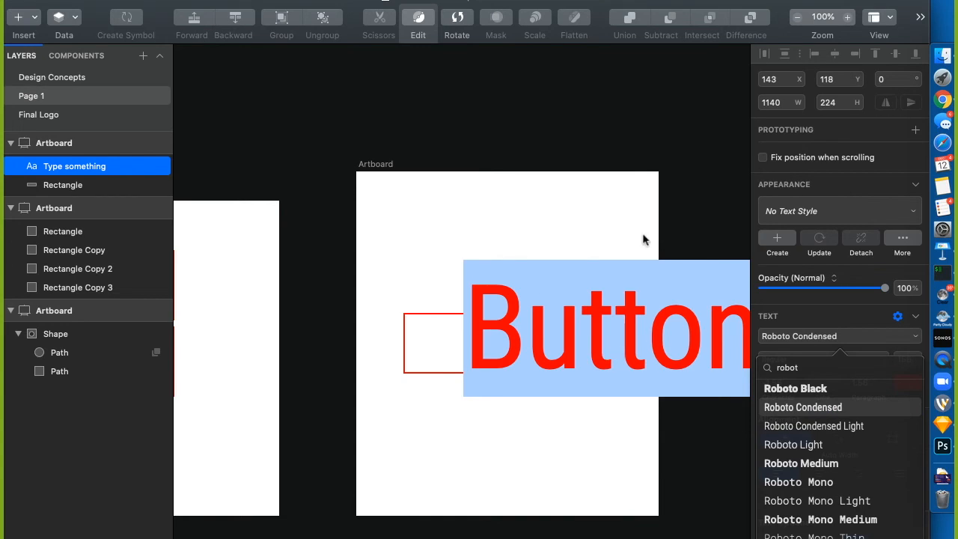
key(Escape)
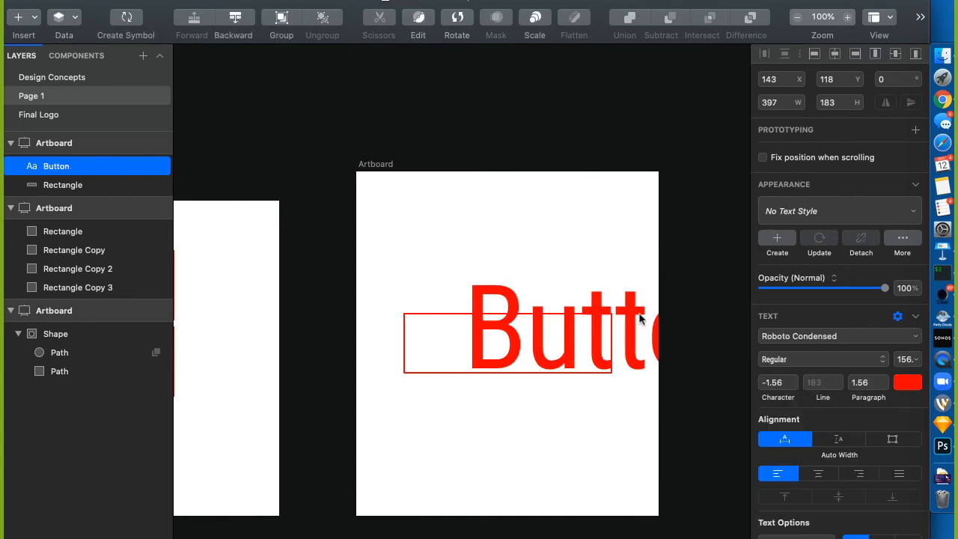
Set the label to size 18 and centre it inside the rectangle
drag(631, 305, 568, 298)
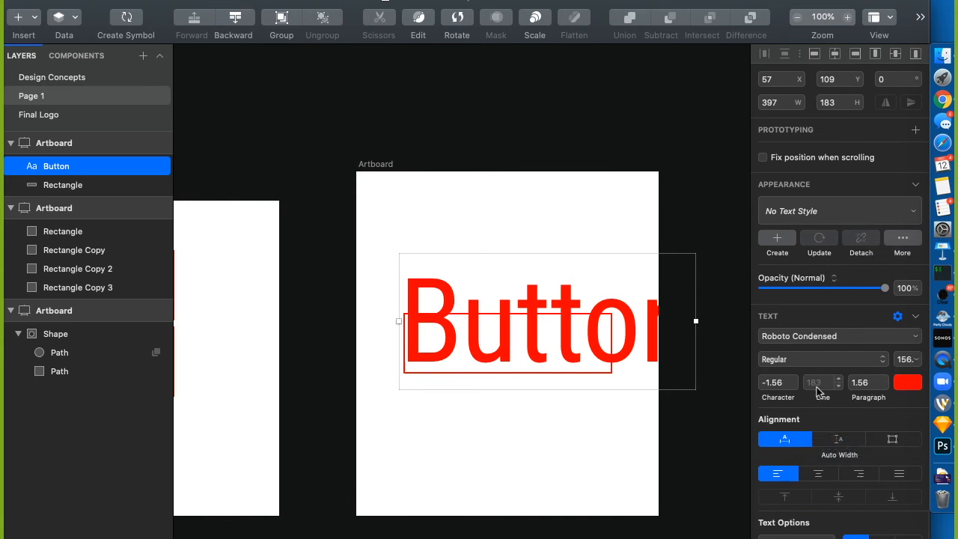
click(901, 364)
text(18)
key(Return)
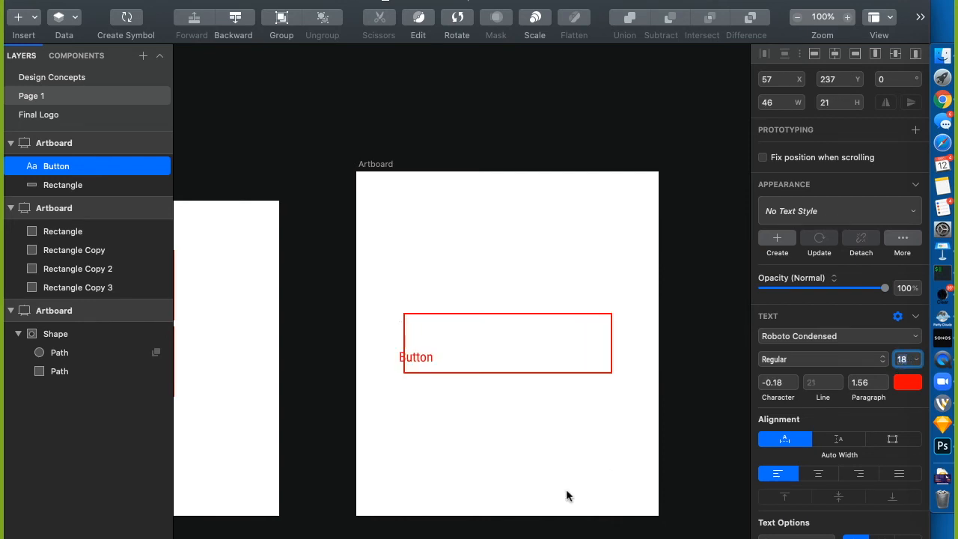
drag(432, 357, 522, 347)
Shrink the rectangle to 40 px tall and recentre the label in it
click(508, 318)
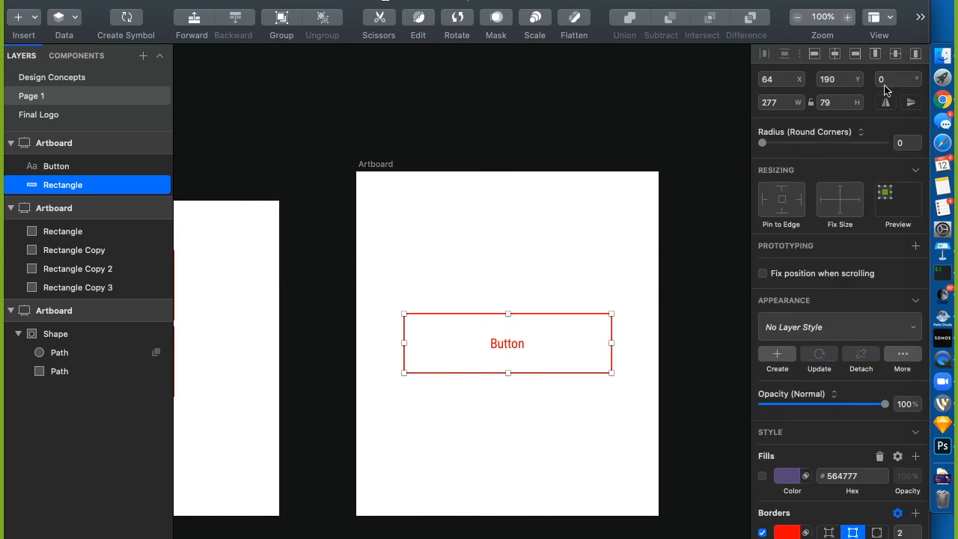
click(841, 103)
text(40)
key(Tab)
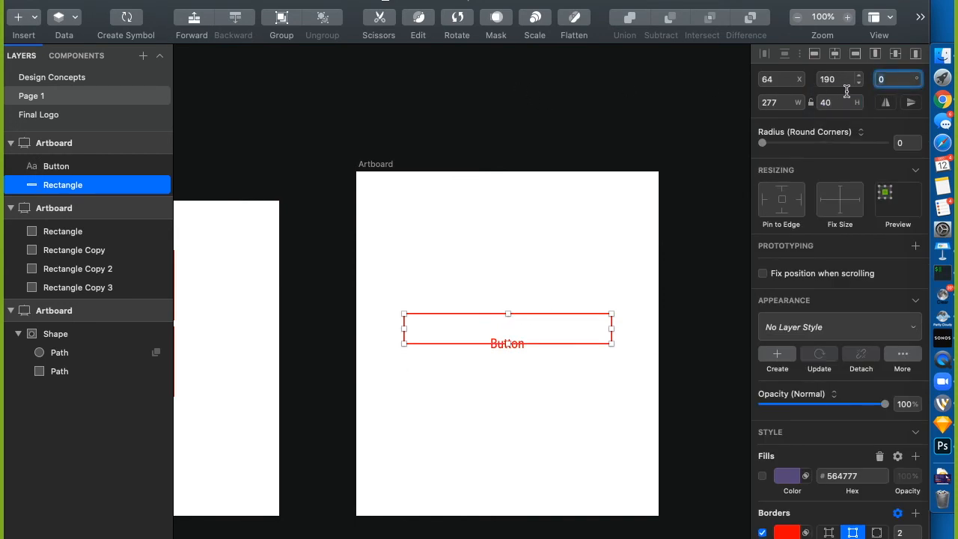
click(515, 417)
drag(506, 342, 507, 333)
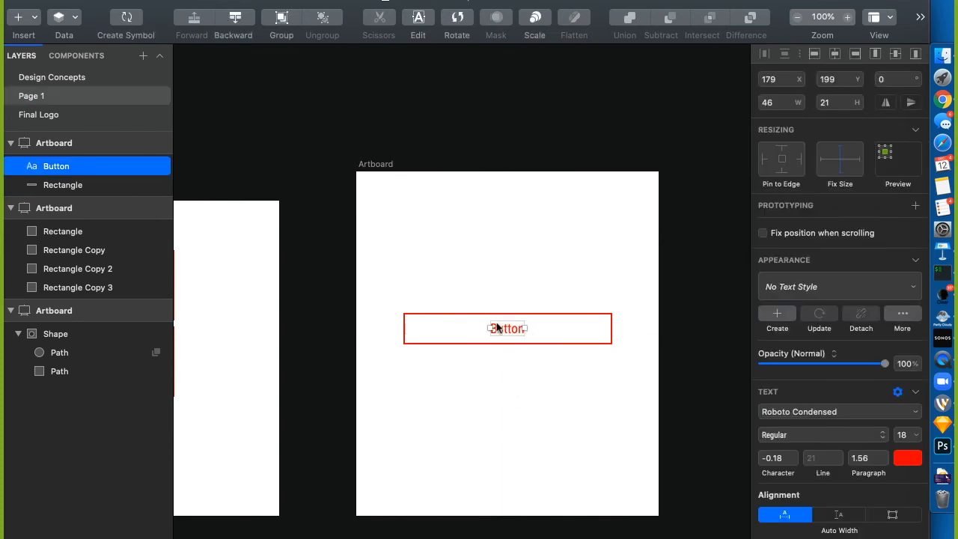
Rename the rectangle layer to bg
click(67, 187)
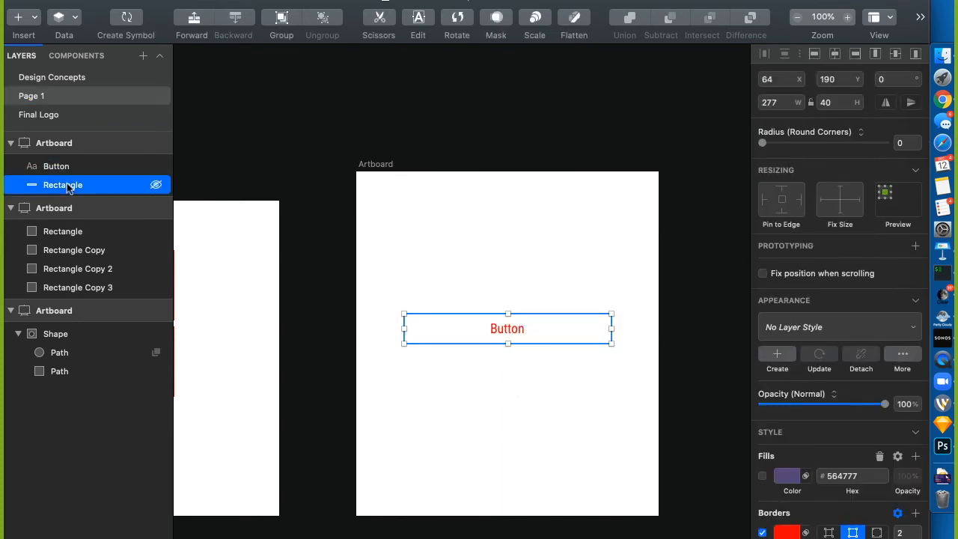
double_click(67, 184)
text(bg)
key(Return)
click(61, 167)
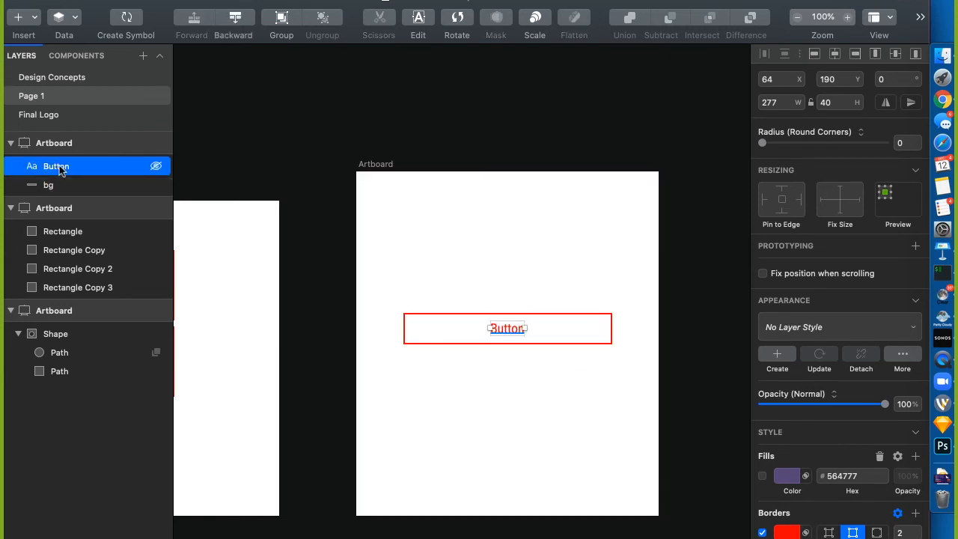
Rename the label layer to text and group it with bg
double_click(61, 168)
text(text)
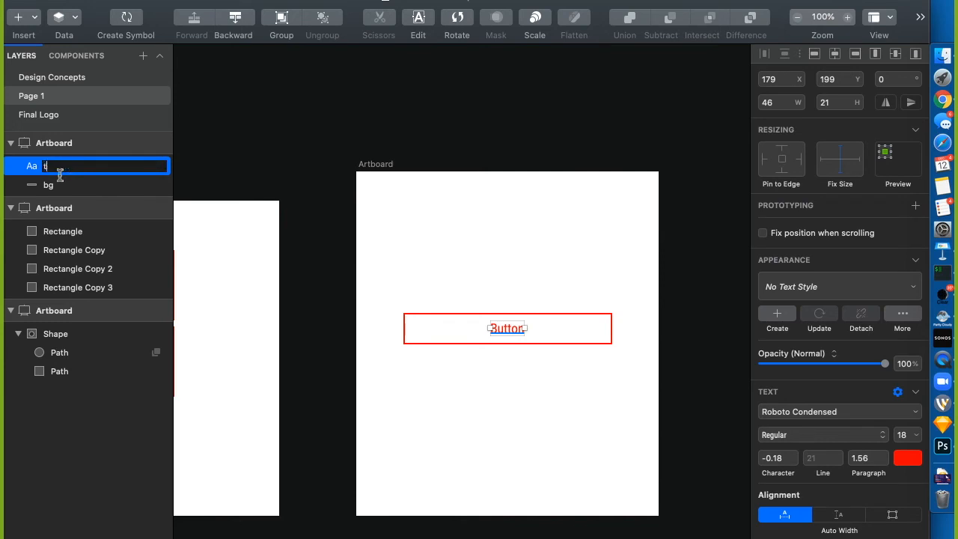
key(Return)
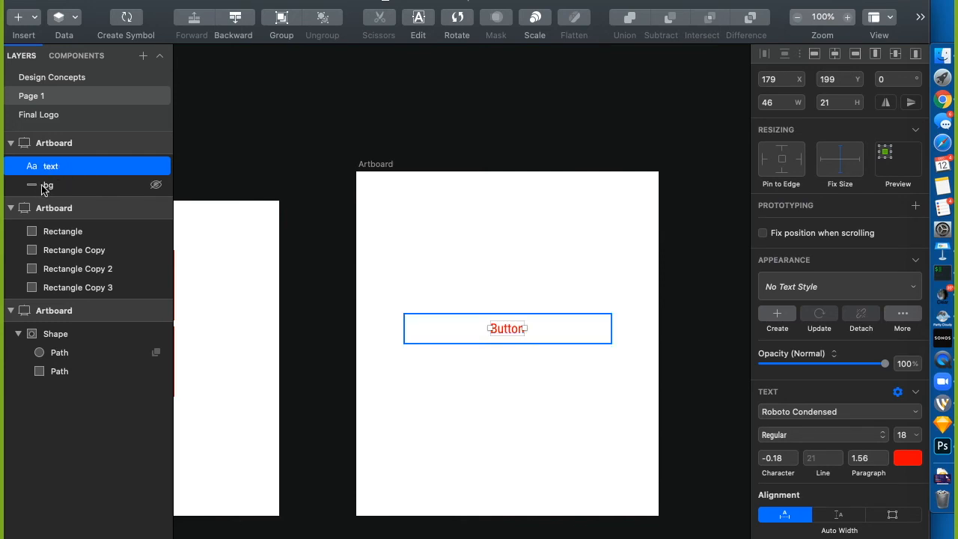
shift+click(46, 184)
right_click(46, 184)
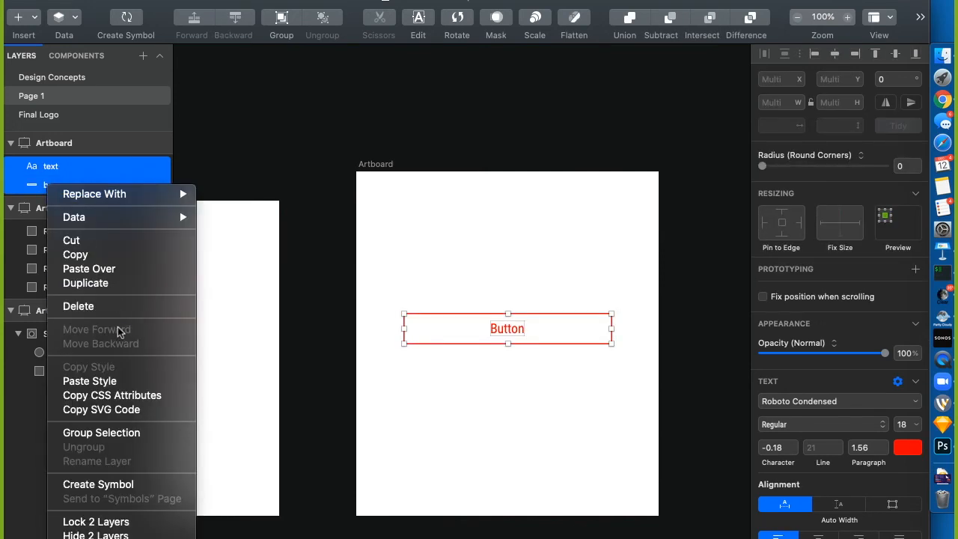
click(118, 437)
Name the new group button
double_click(53, 167)
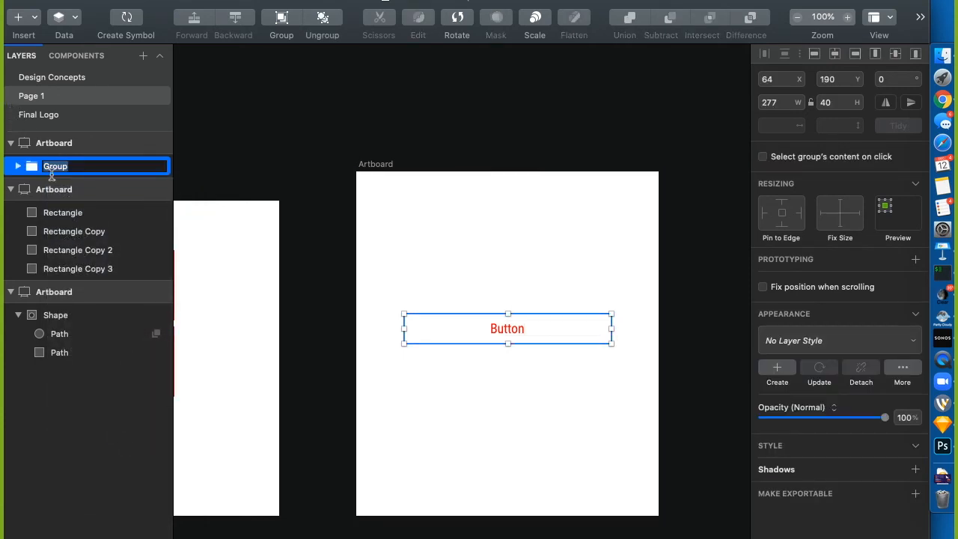
text(buttonn)
key(BackSpace)
key(BackSpace)
text(n)
click(253, 79)
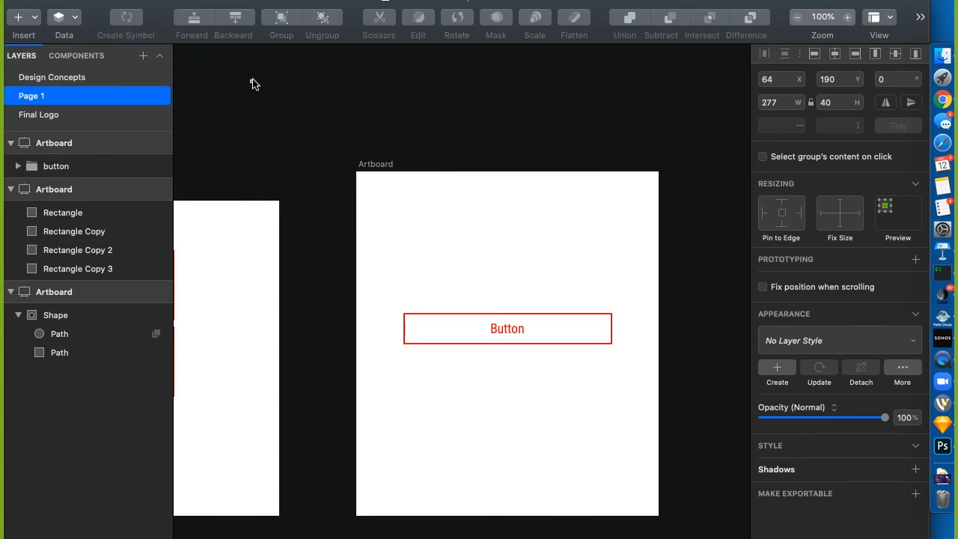
Try prefixing the group name with 'yo', then undo back to button
click(58, 166)
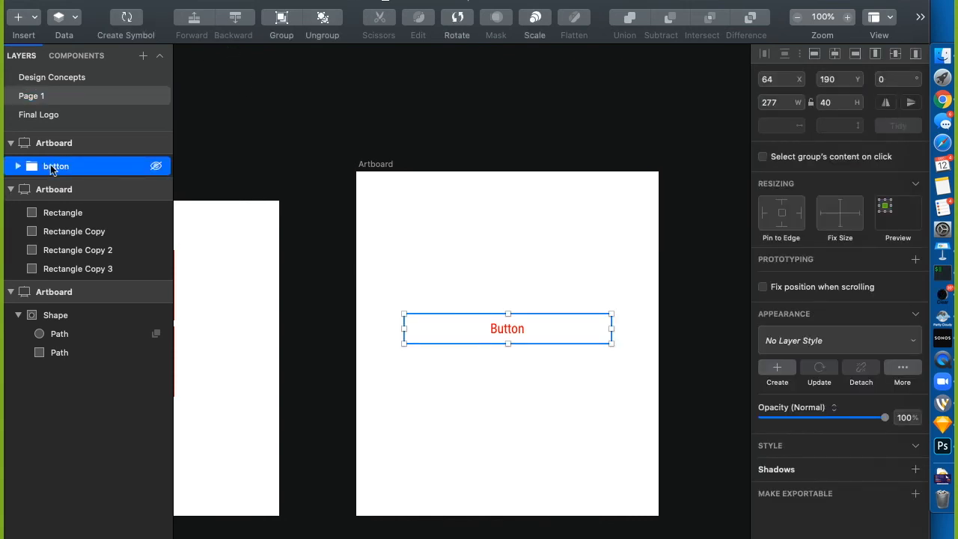
double_click(52, 167)
key(Left)
text(yo)
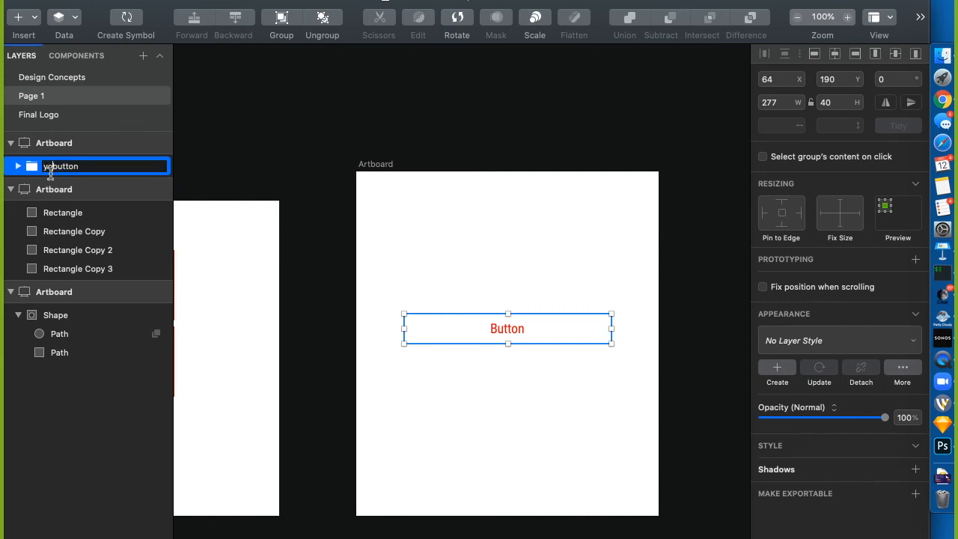
key(Return)
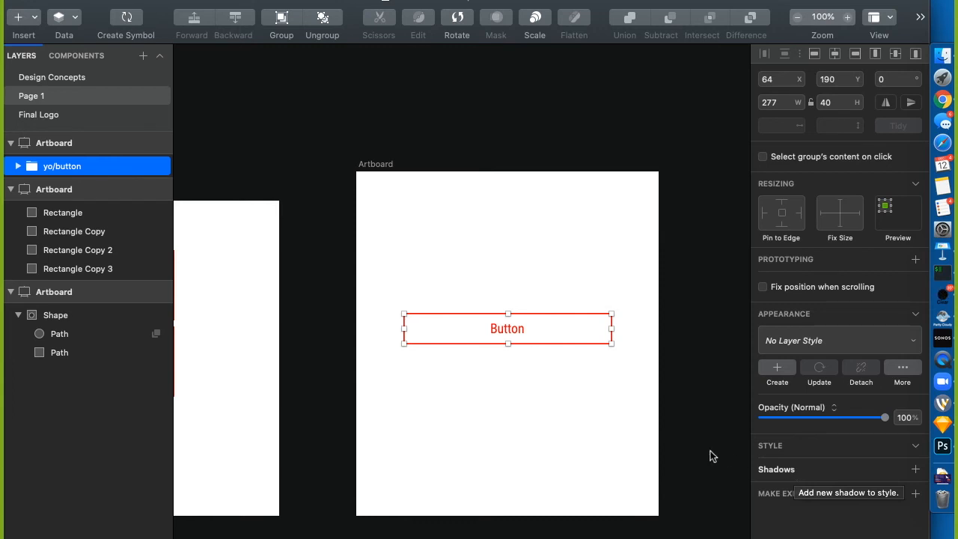
key(super+z)
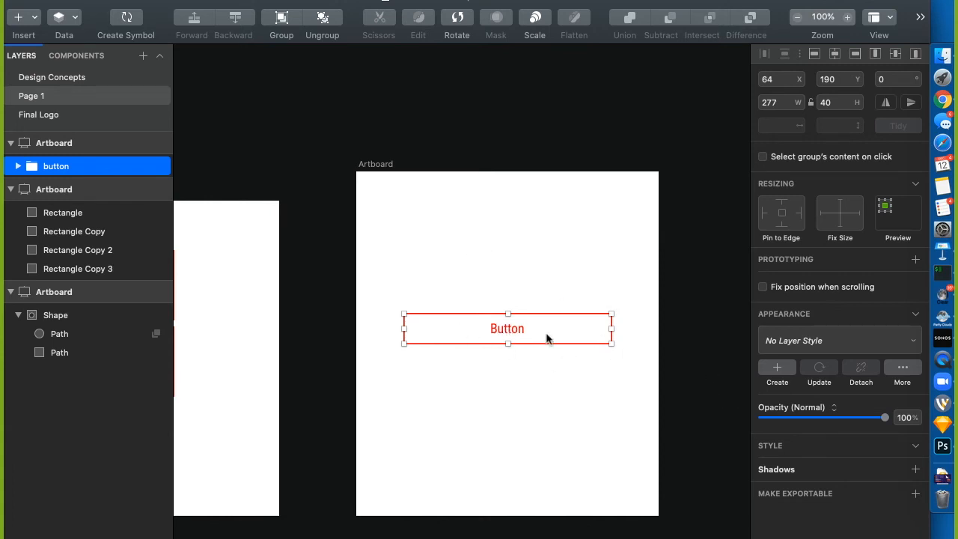
click(518, 283)
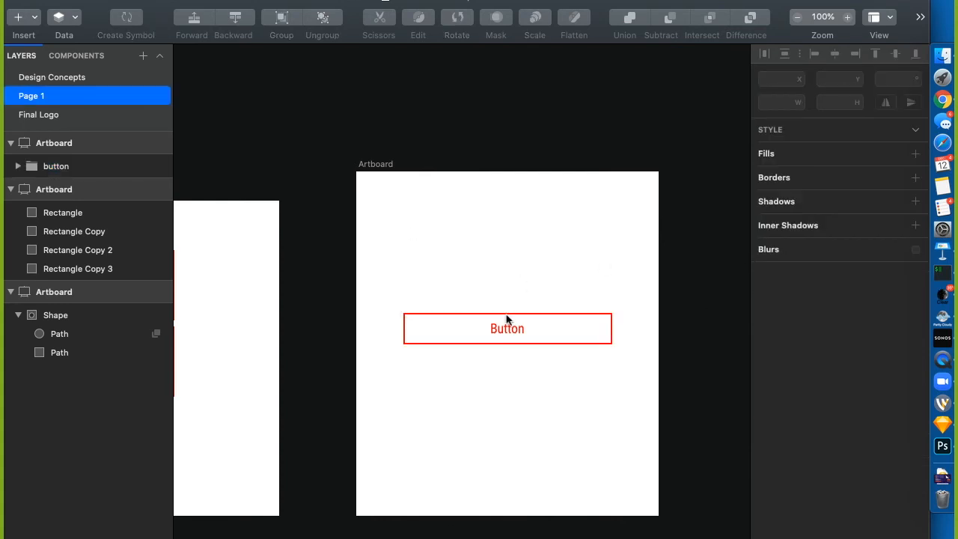
Make the Button text box fixed-size and stretch it across the rectangle
double_click(503, 332)
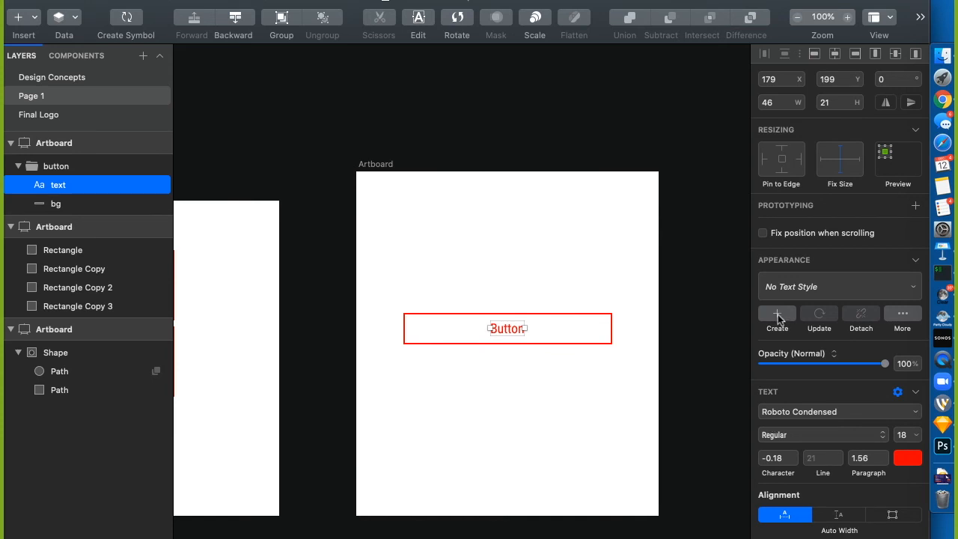
click(792, 516)
click(892, 514)
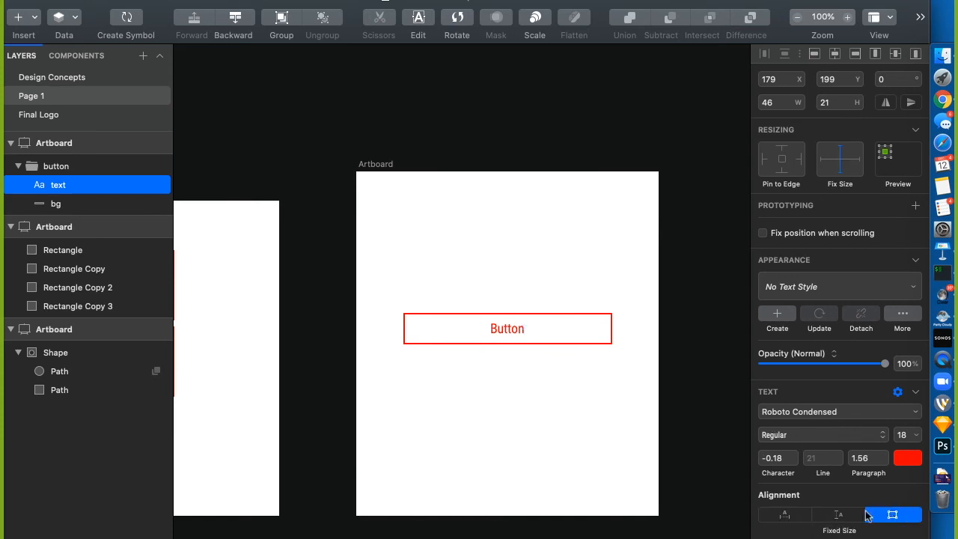
drag(462, 338, 404, 334)
drag(533, 336, 612, 334)
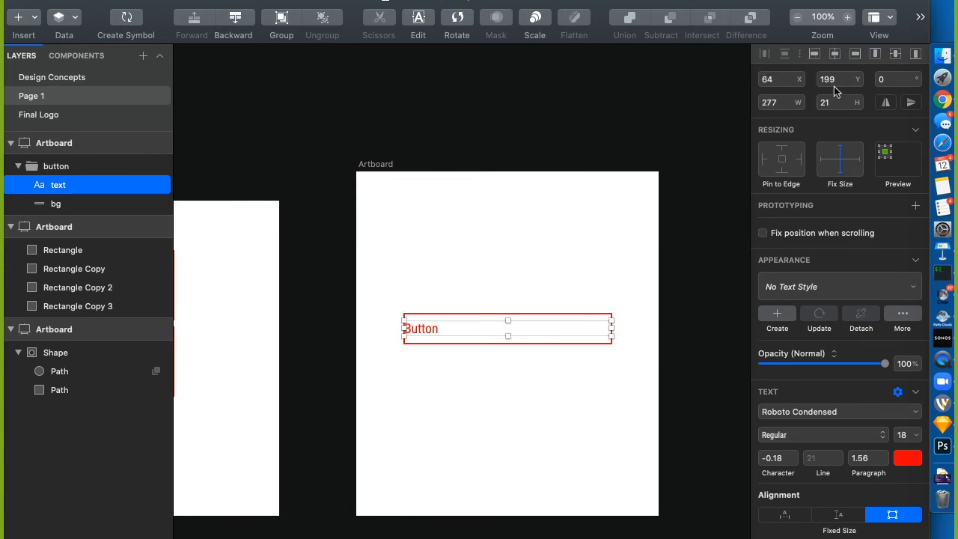
click(635, 235)
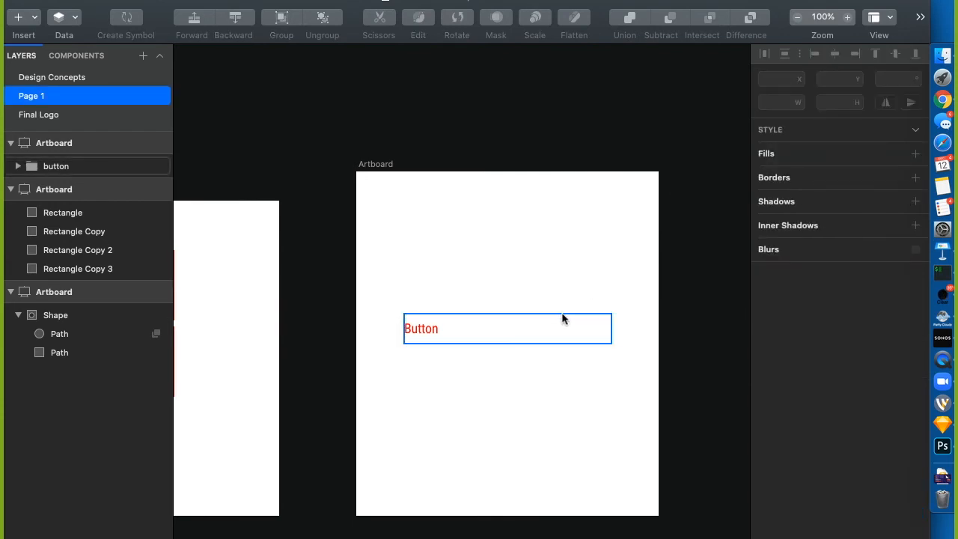
Set the button group's width to 250
click(566, 316)
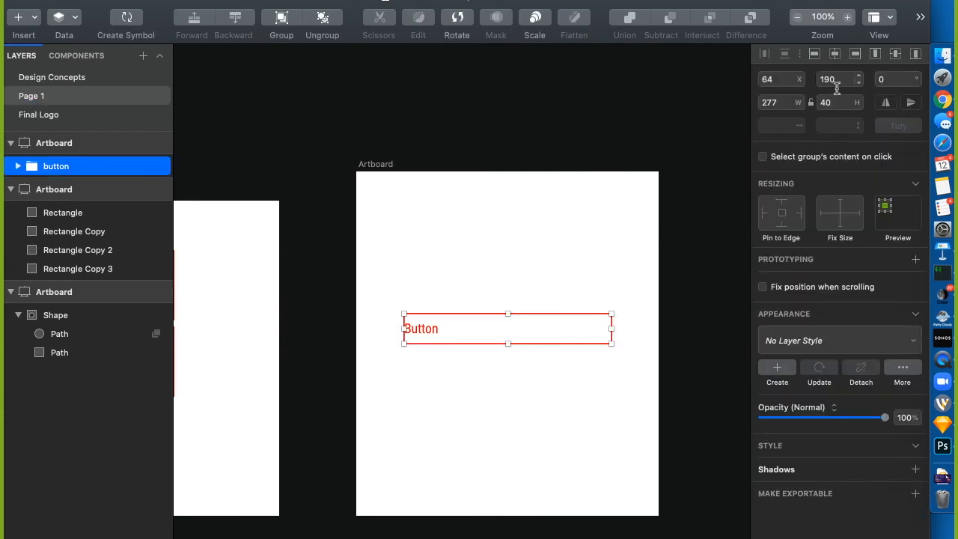
click(780, 103)
text(250)
key(Return)
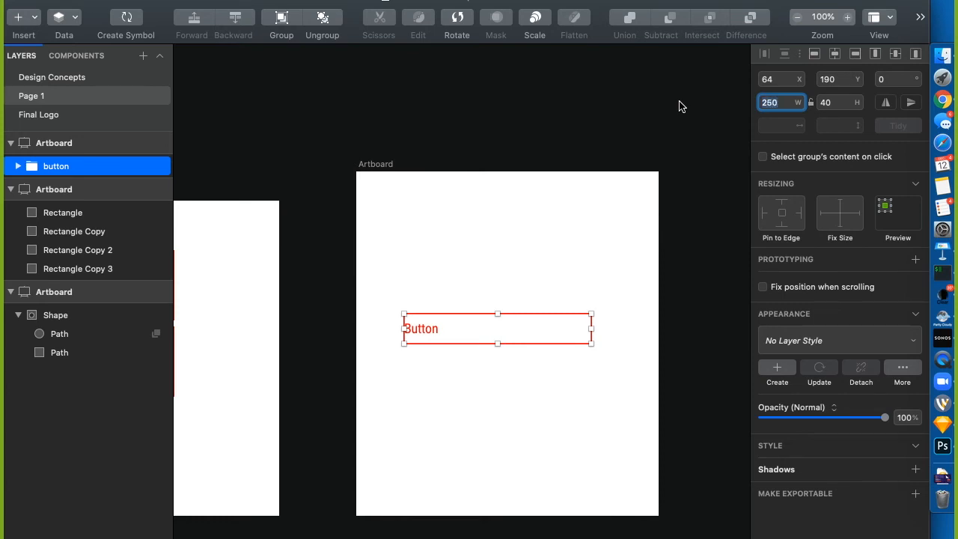
Centre-align the Button label horizontally and collapse the button group
click(18, 166)
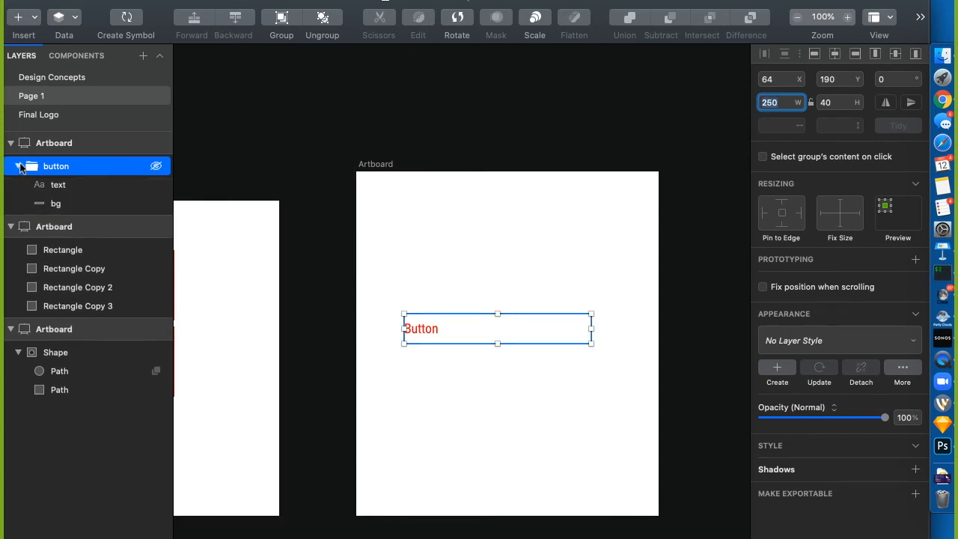
click(72, 184)
click(516, 422)
double_click(425, 328)
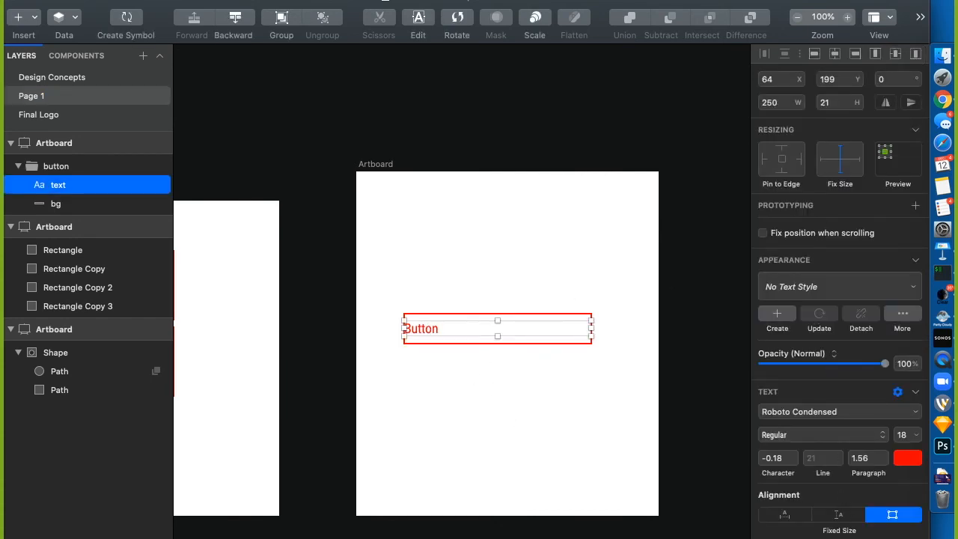
key(super+shift+backslash)
scroll(621, 405, down, 3)
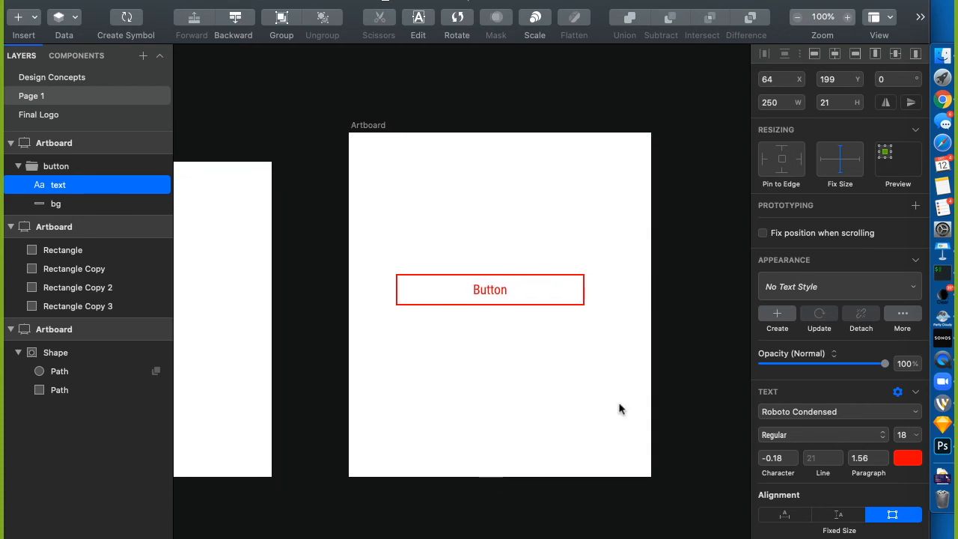
click(156, 166)
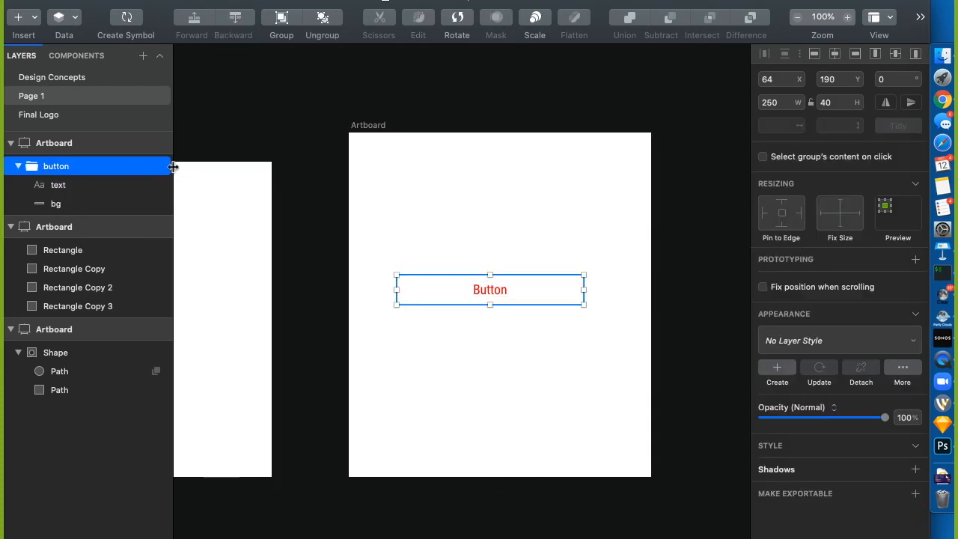
click(18, 168)
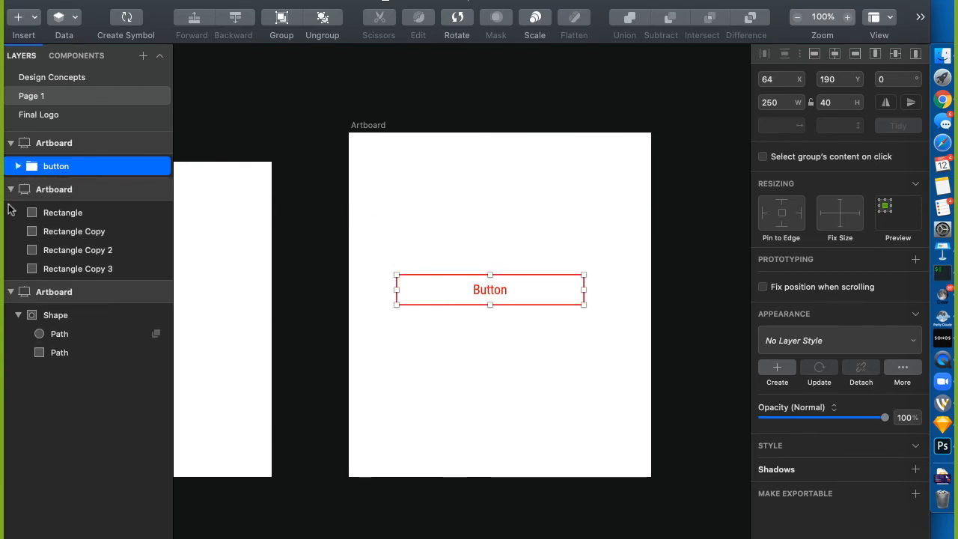
Turn the button group into a 'CTA / button' symbol and move it near the artboard's top
right_click(65, 170)
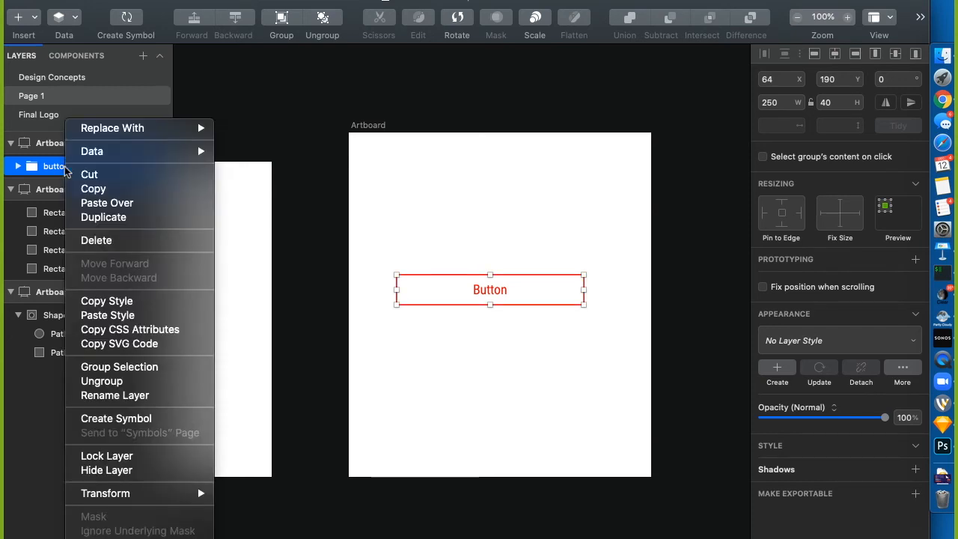
click(144, 423)
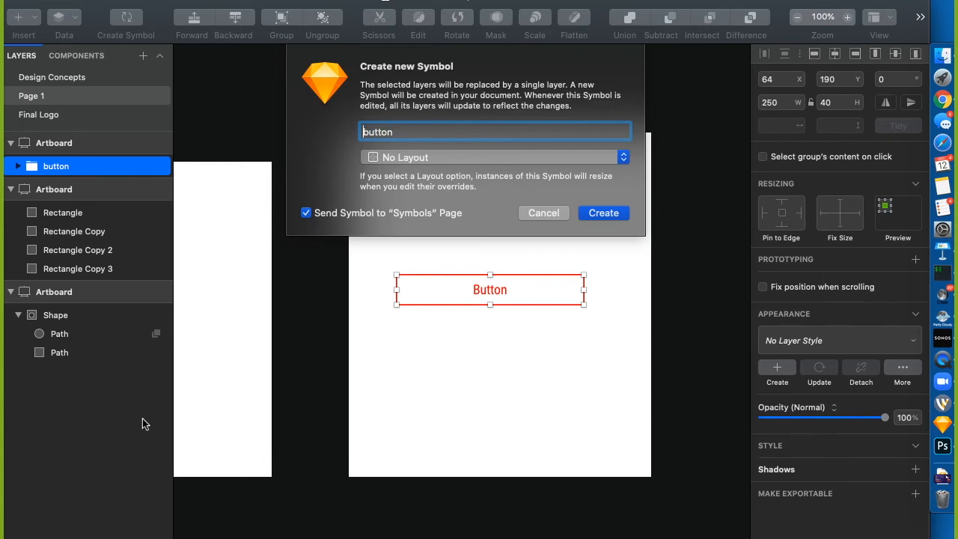
text(CTA /)
key(Return)
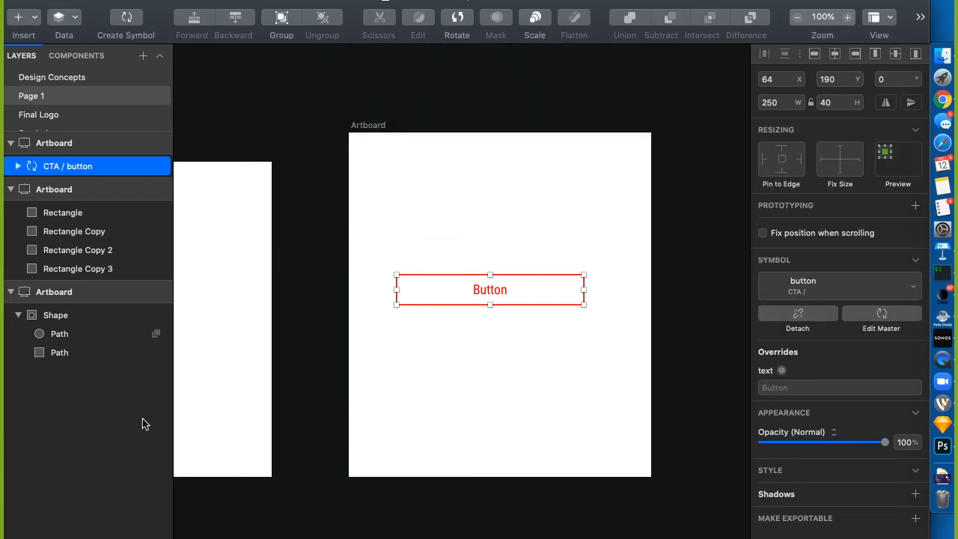
click(448, 265)
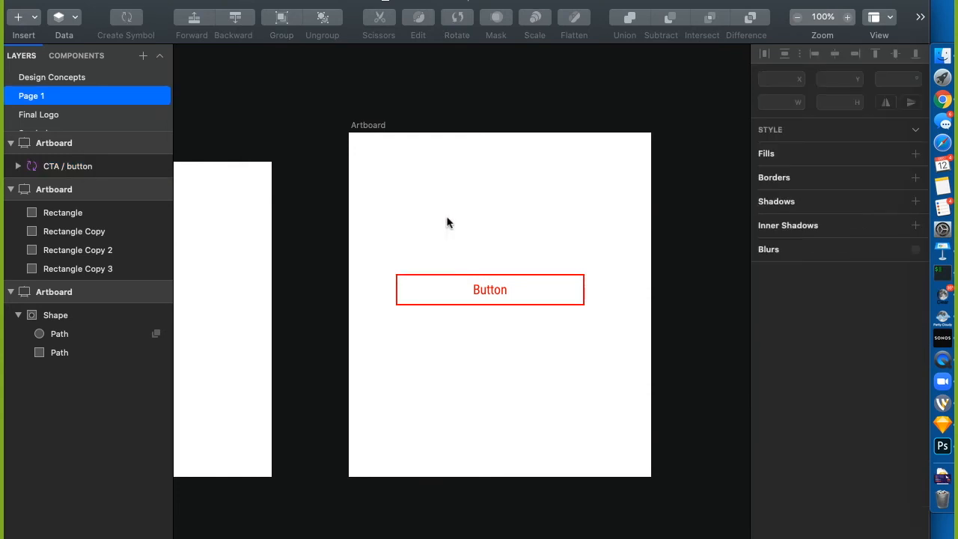
drag(448, 278, 441, 184)
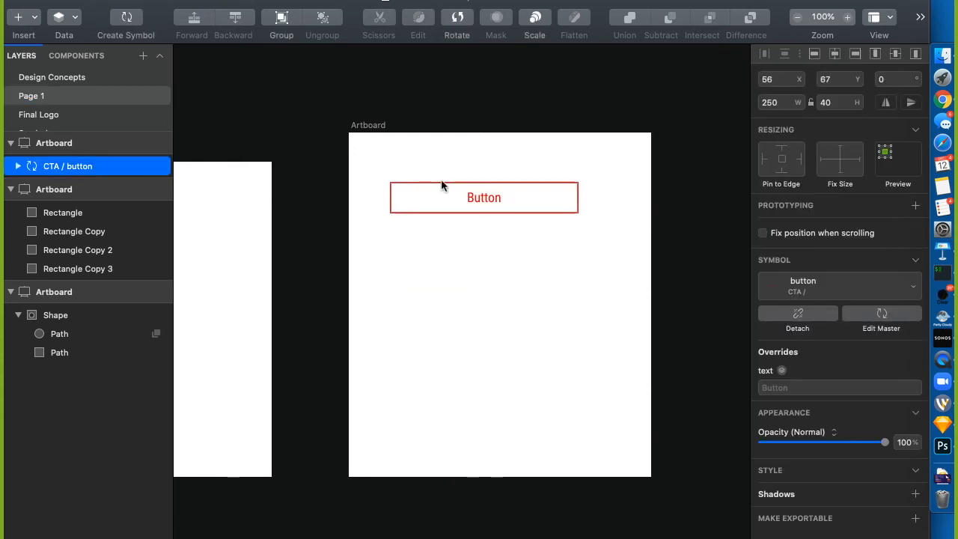
Insert a second CTA / button instance and position it just below the first
click(166, 1)
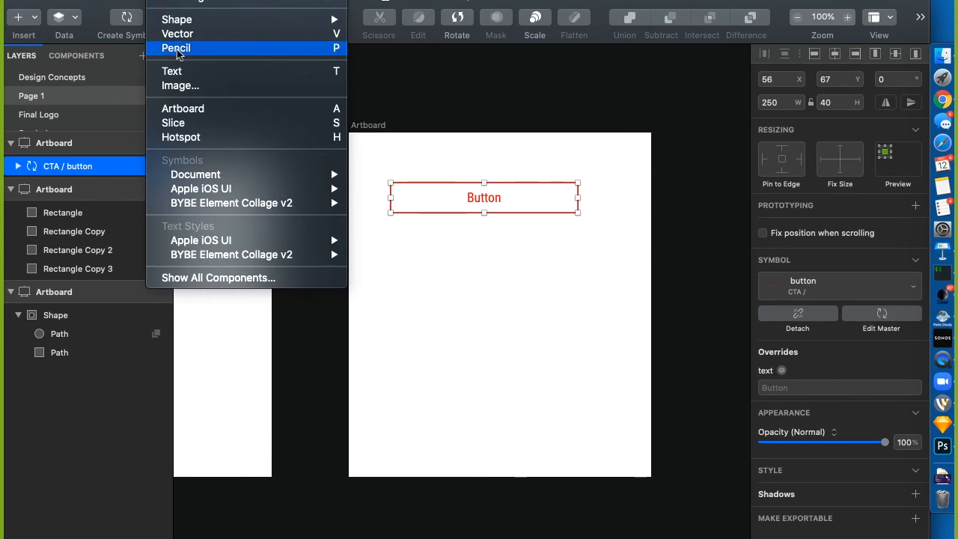
mouse_move(213, 177)
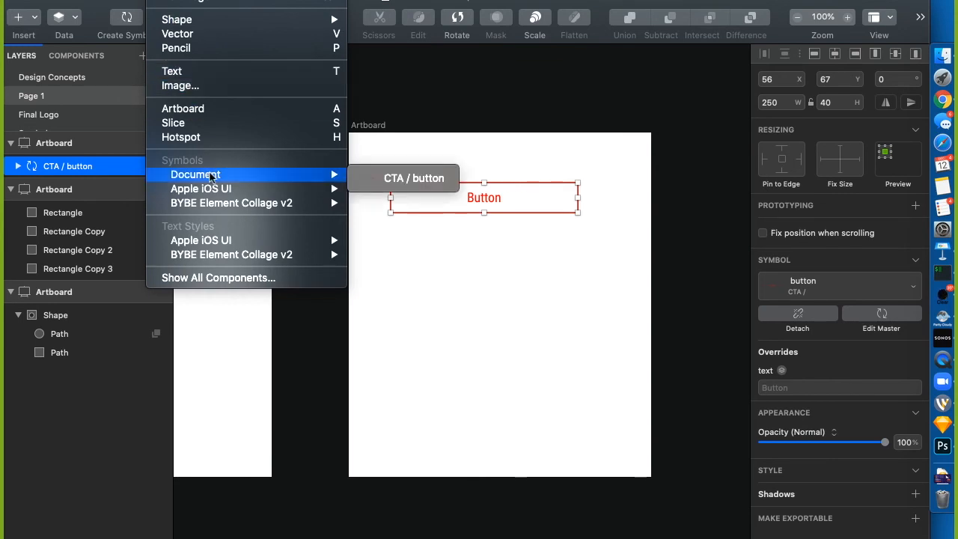
click(392, 180)
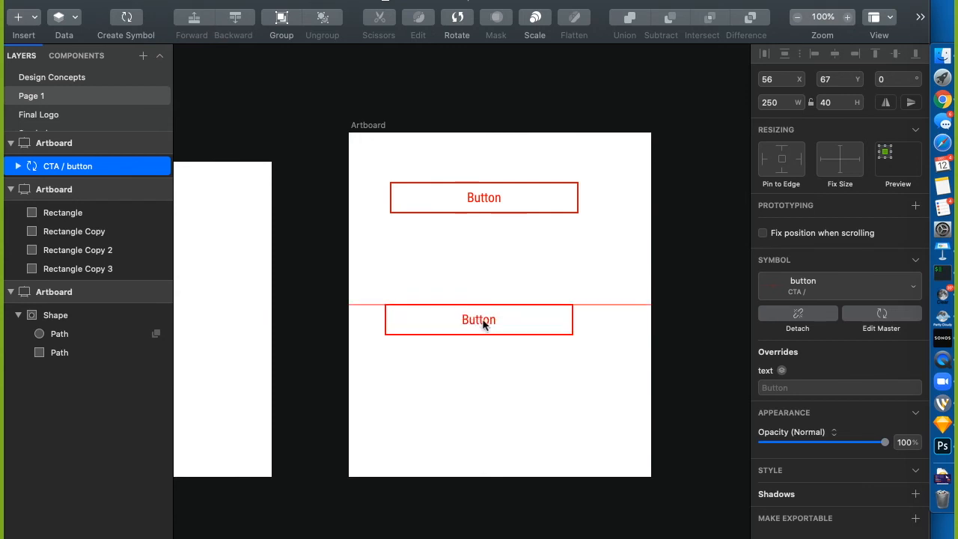
click(486, 324)
click(486, 260)
drag(487, 311, 486, 232)
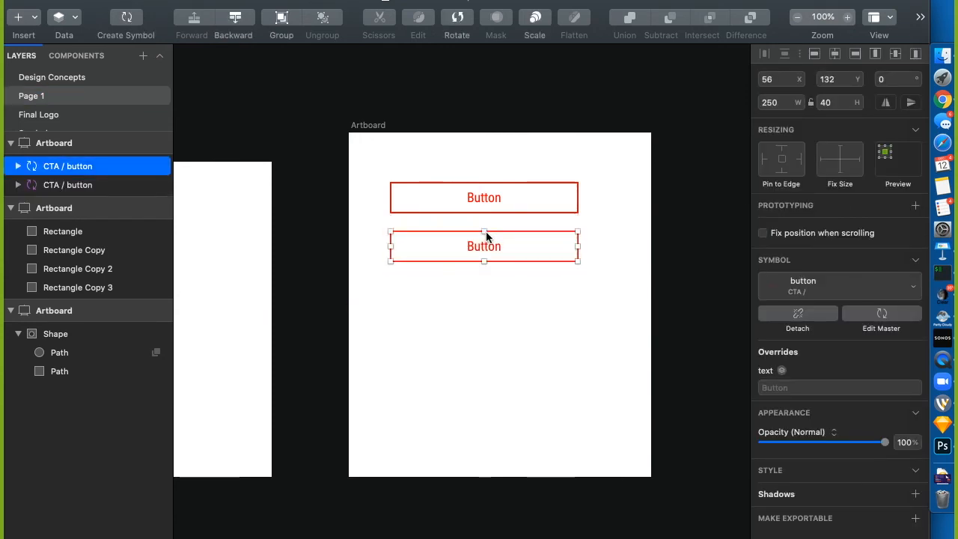
click(483, 61)
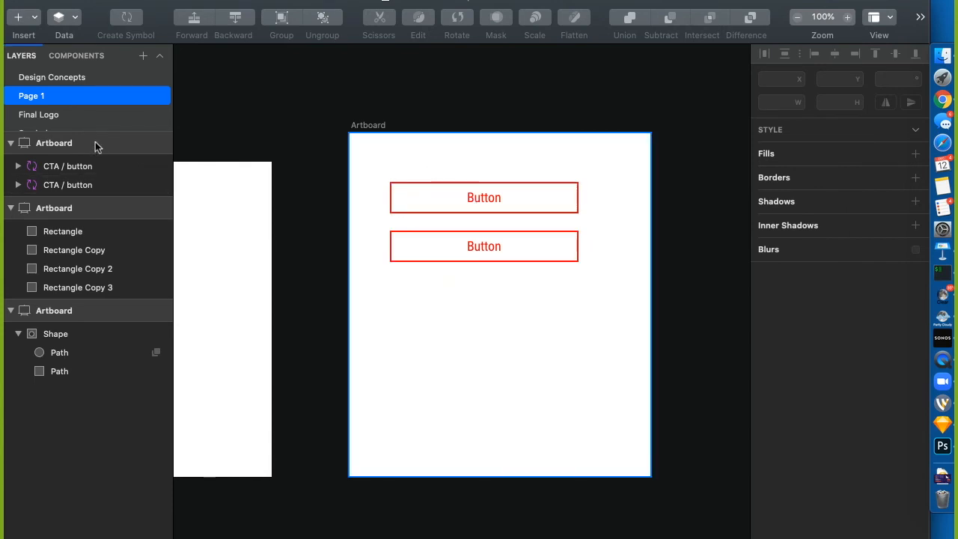
drag(101, 143, 90, 215)
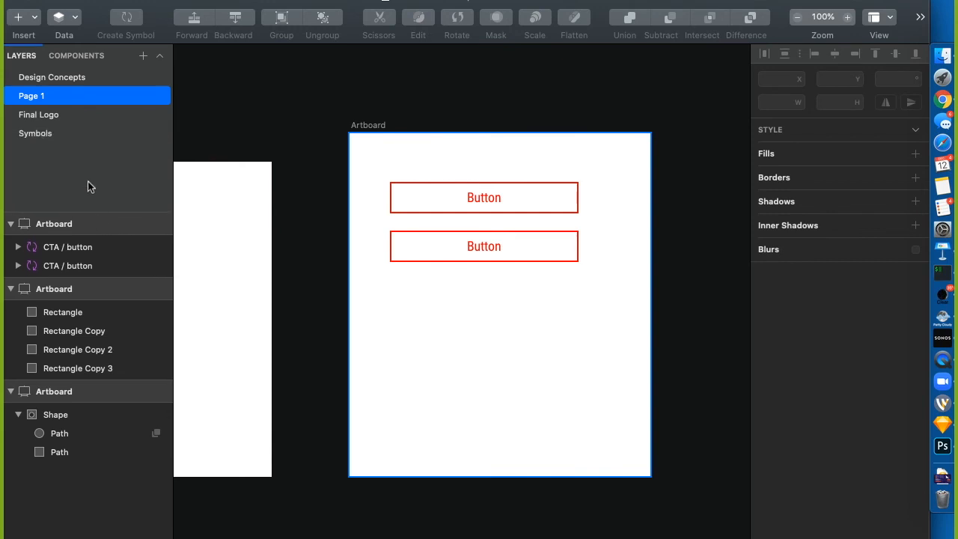
In the symbol master, give the bg layer the purple #564777 fill and remove its red border
click(40, 134)
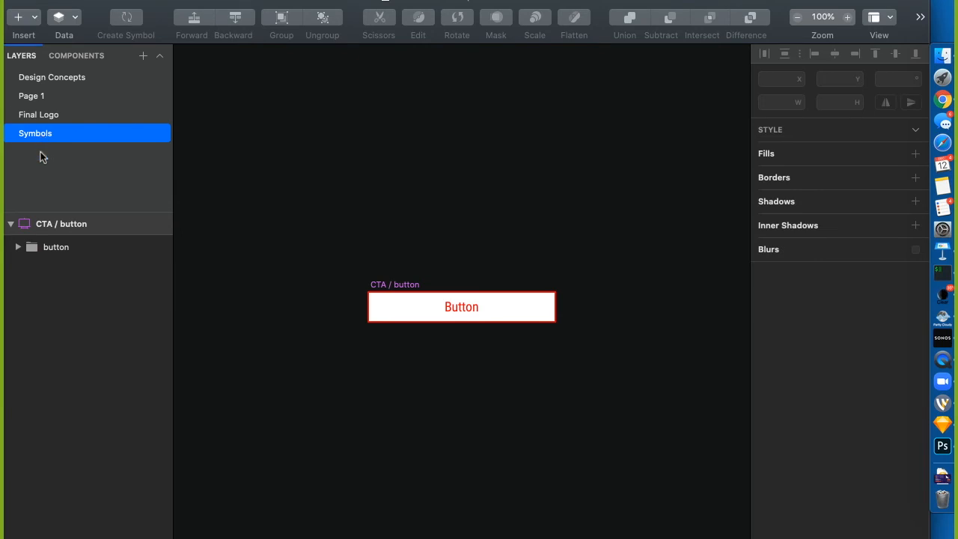
click(18, 247)
click(56, 283)
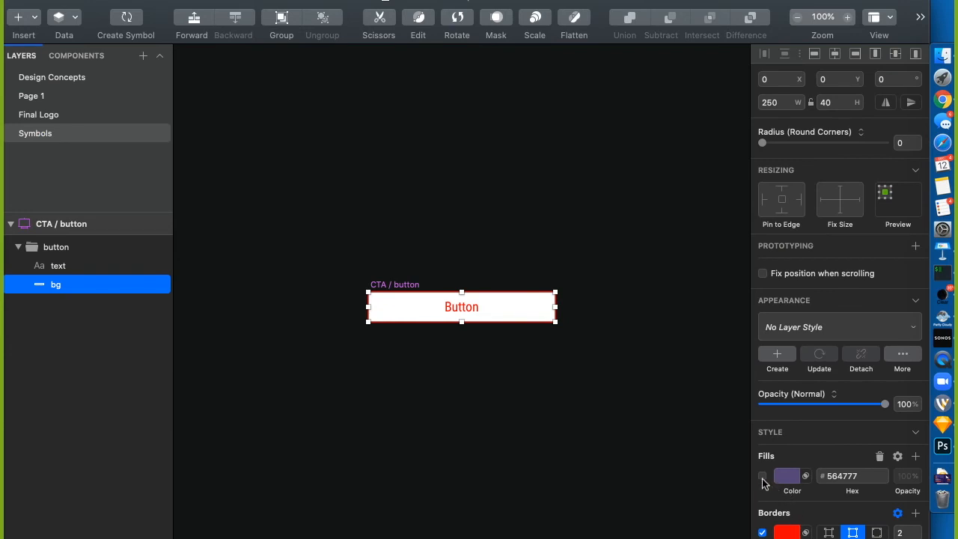
click(762, 476)
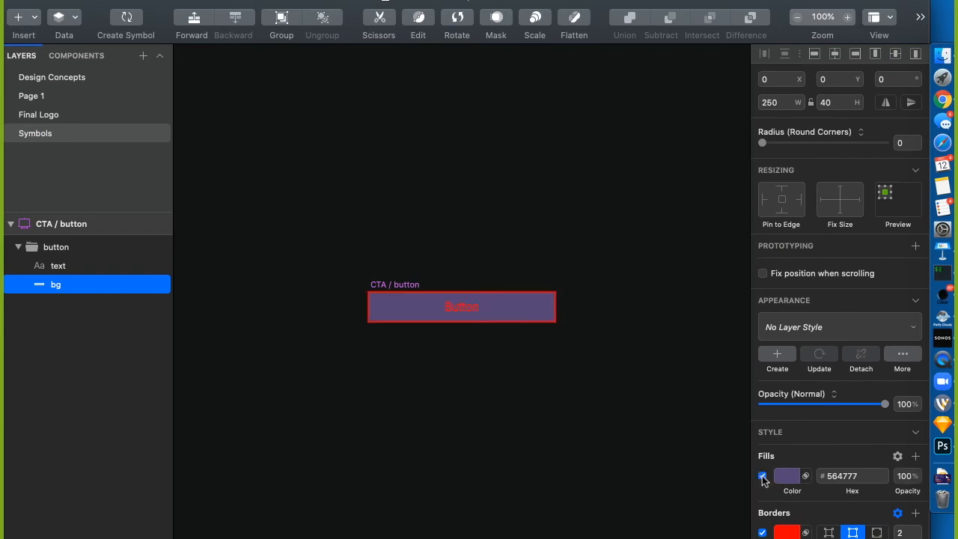
click(762, 532)
Make the symbol's Button text white, then select the top instance's text override on Page 1
click(458, 307)
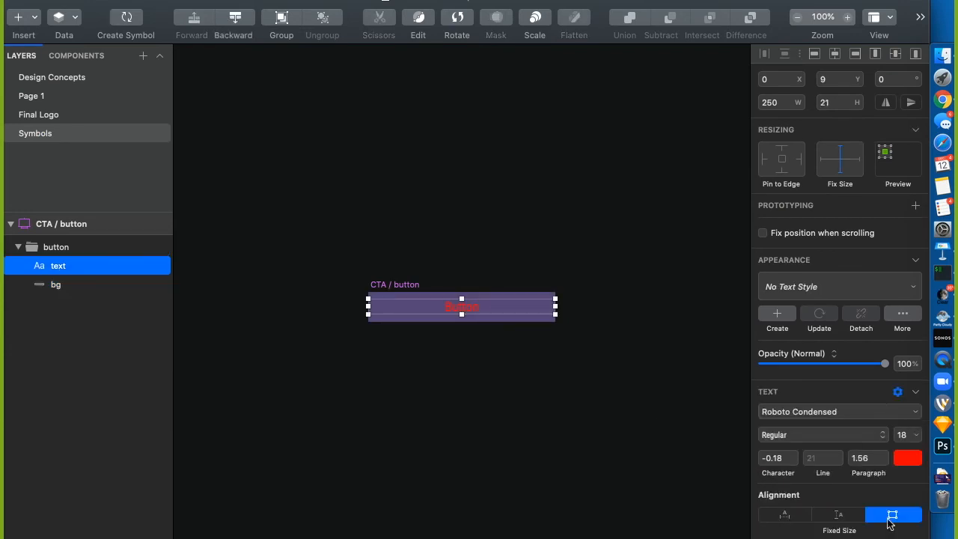
click(904, 458)
drag(810, 401, 694, 310)
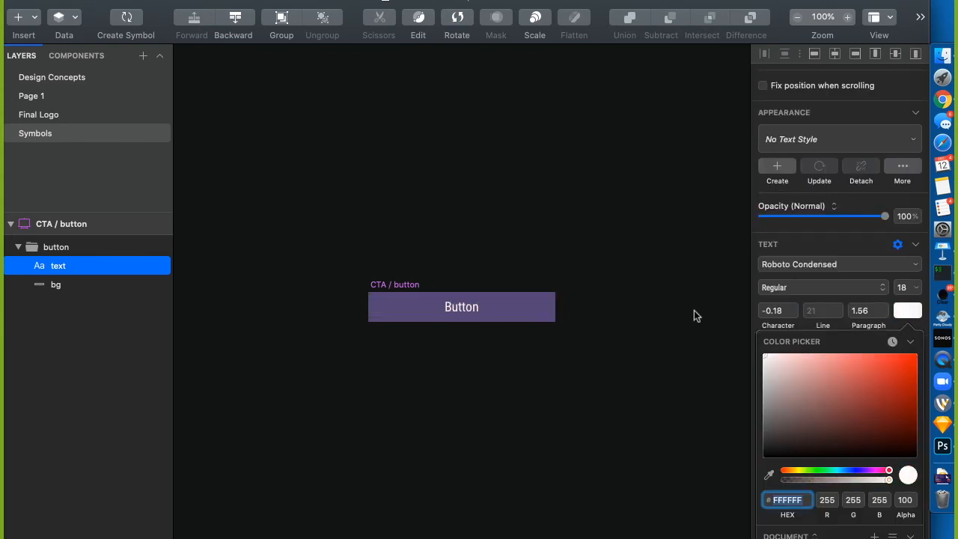
click(652, 385)
click(250, 213)
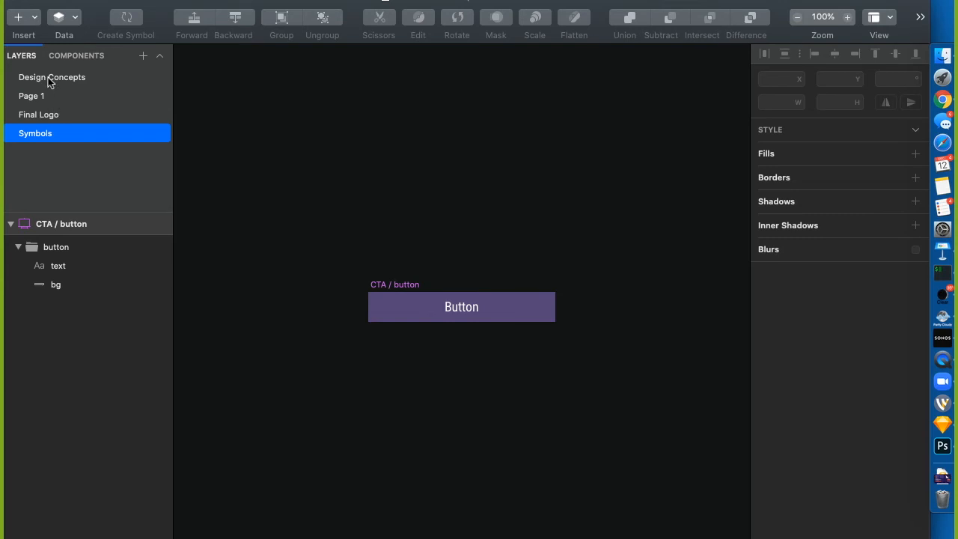
click(36, 99)
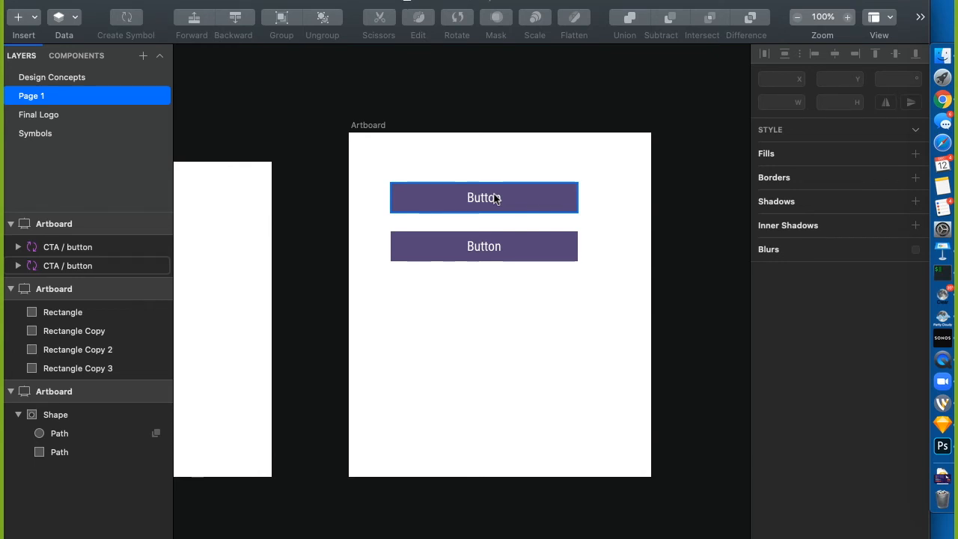
click(462, 198)
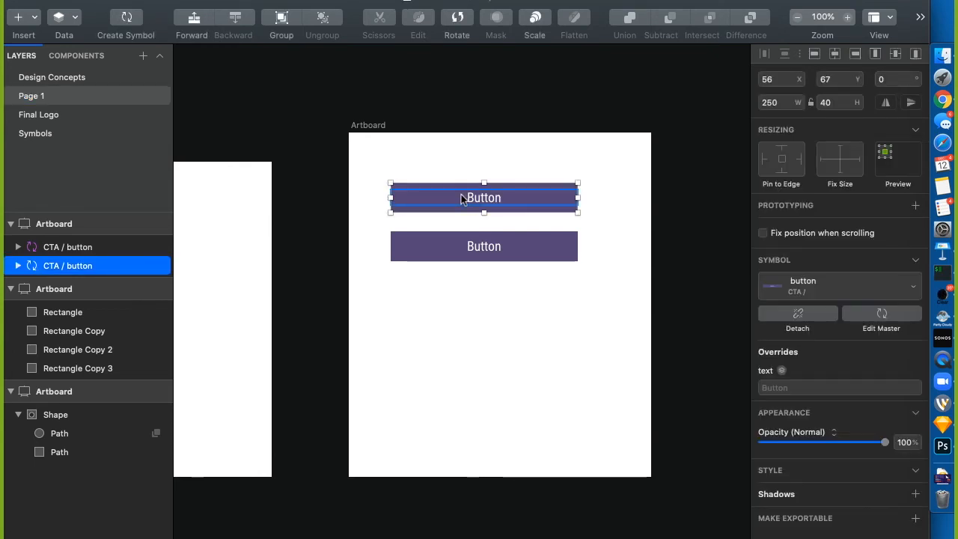
click(795, 389)
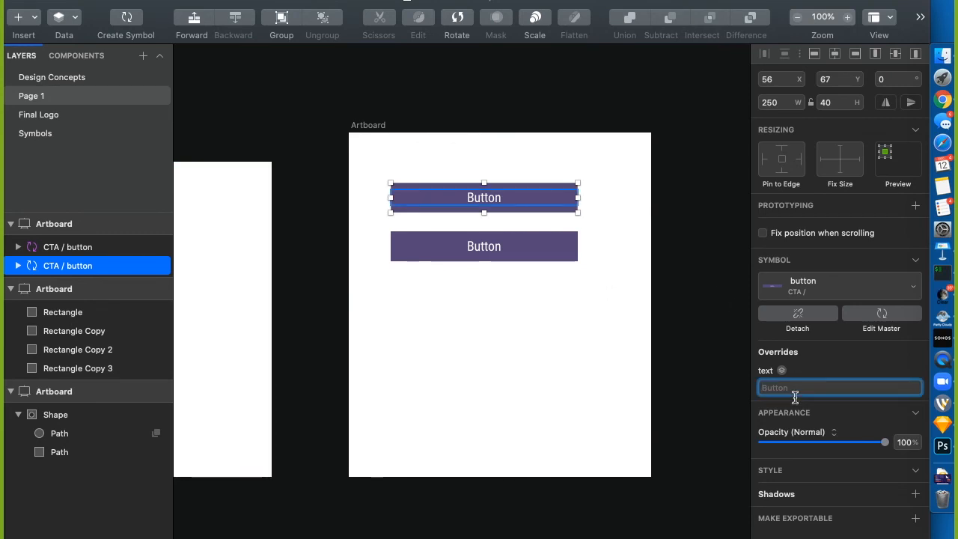
Override the top button's label to 'Yo Pizza Boy' and scroll so the whole artboard shows
text(Yo Piz)
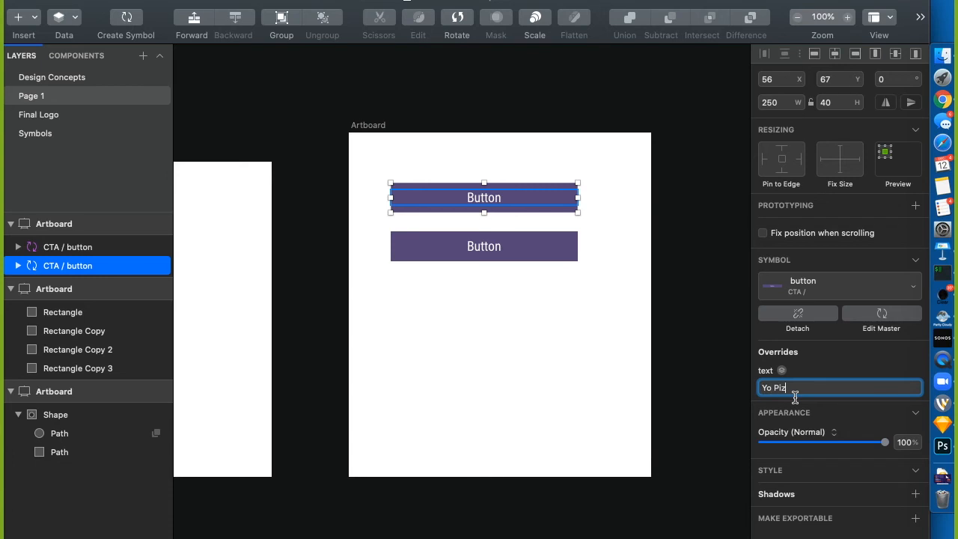
text(za Boy)
key(Return)
click(689, 360)
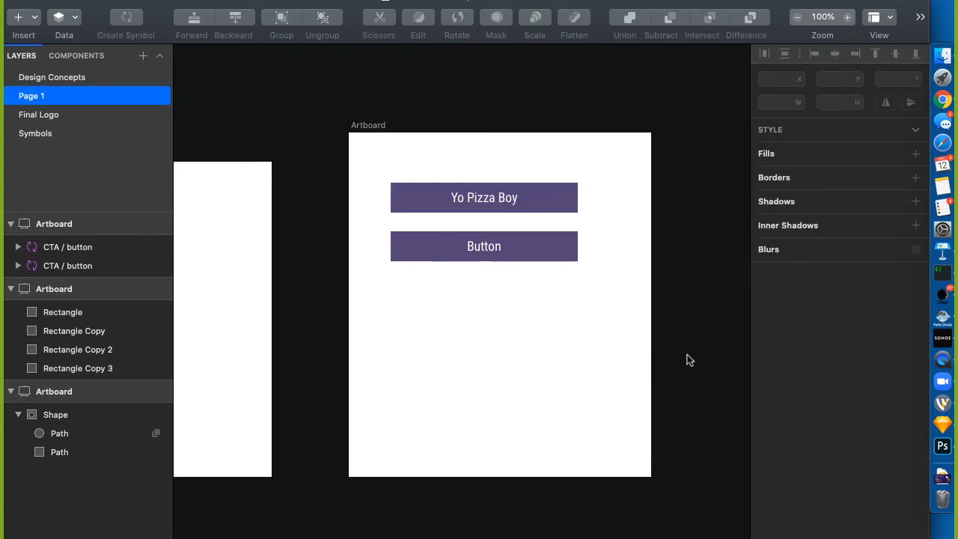
click(483, 198)
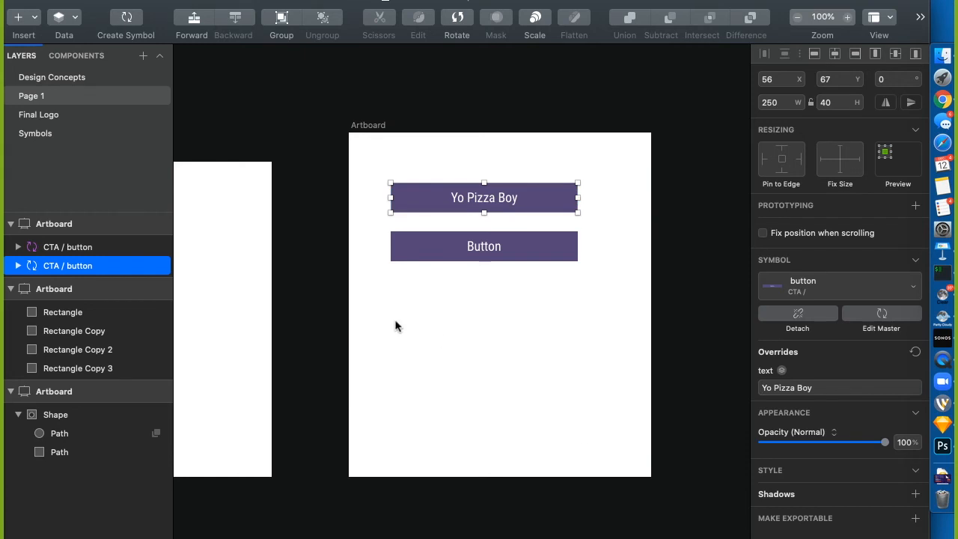
scroll(372, 313, left, 10)
scroll(372, 313, right, 12)
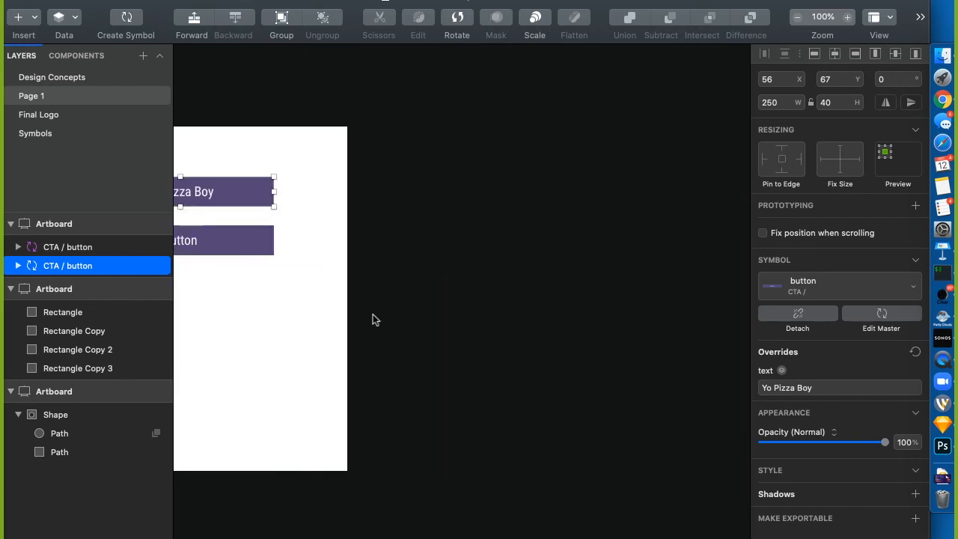
scroll(373, 320, left, 5)
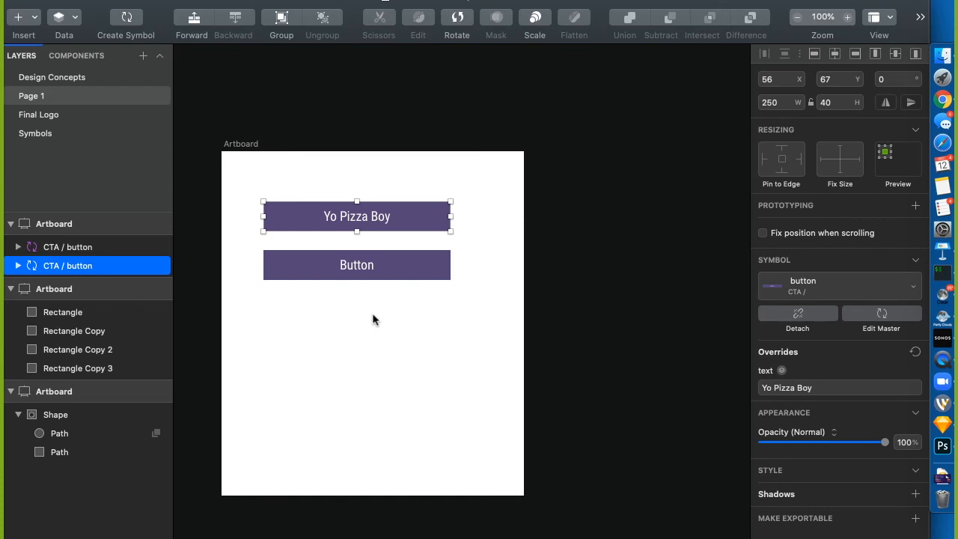
Stretch the lower Button instance to 250 × 176 to test how the symbol resizes
click(366, 330)
click(353, 267)
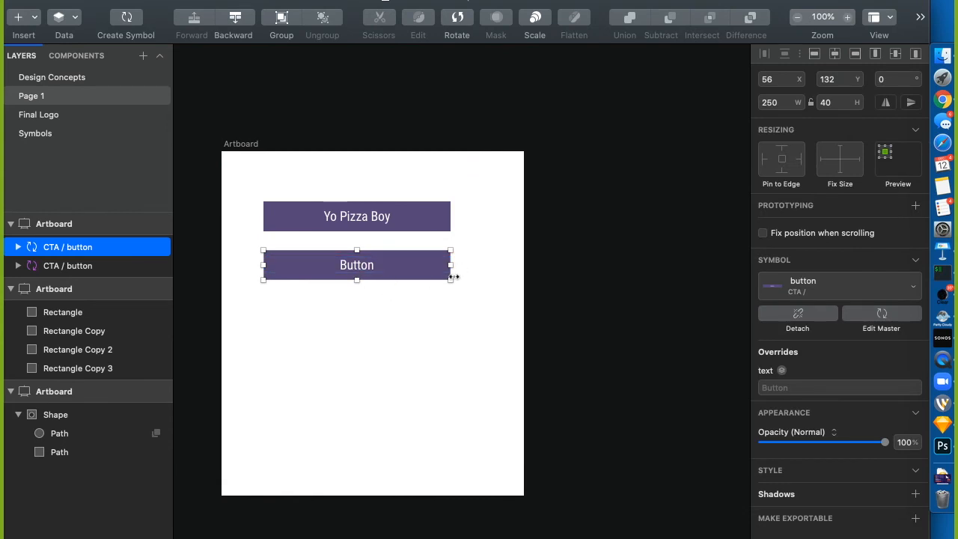
mouse_move(450, 280)
mouse_down()
mouse_move(338, 279)
mouse_move(535, 281)
mouse_move(406, 281)
mouse_move(450, 280)
mouse_up()
drag(359, 291, 343, 382)
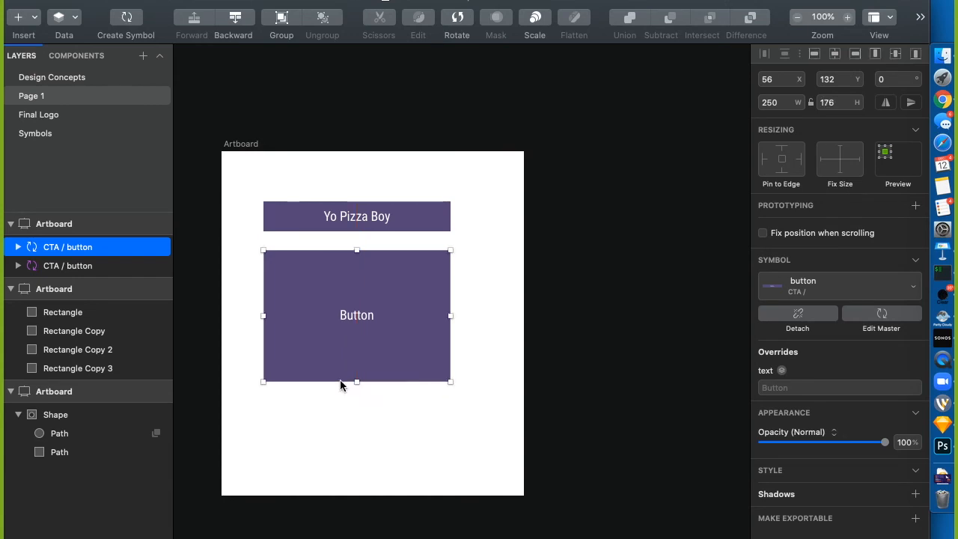
click(45, 134)
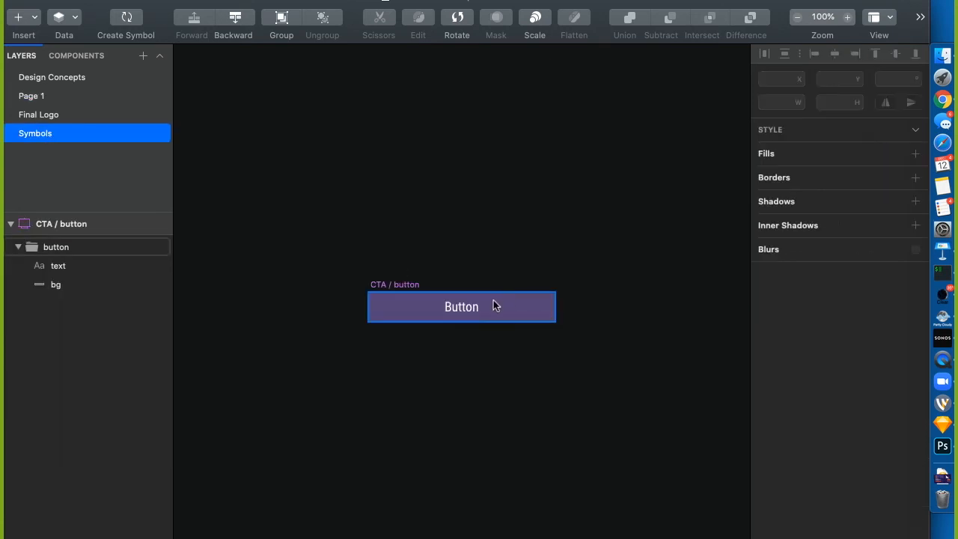
Pin the symbol's text layer to the left and top edges, then resize the lower instance to test
click(458, 306)
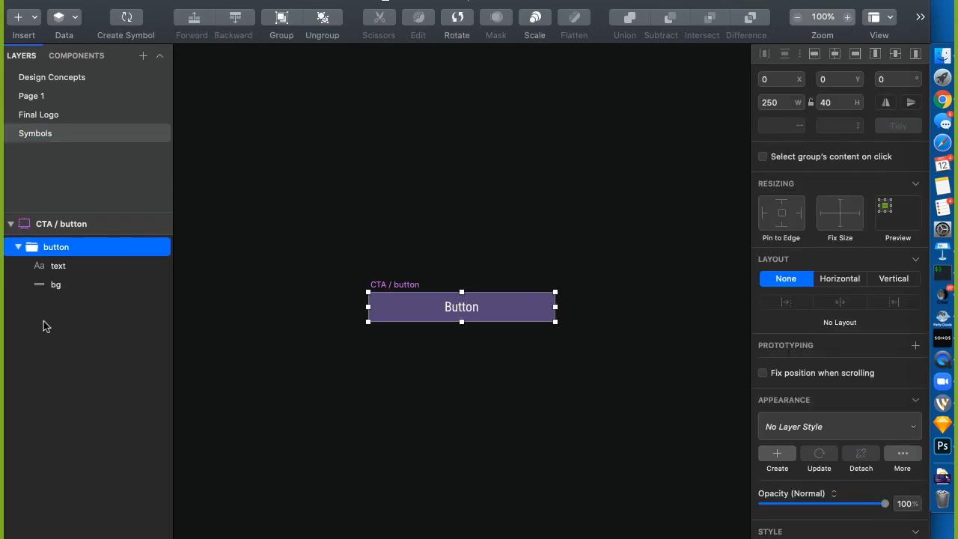
click(64, 268)
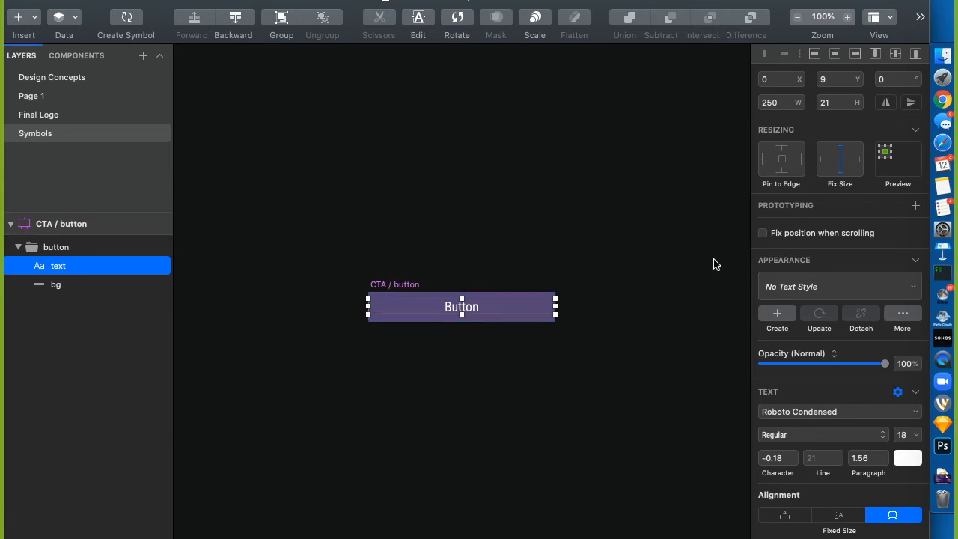
click(764, 160)
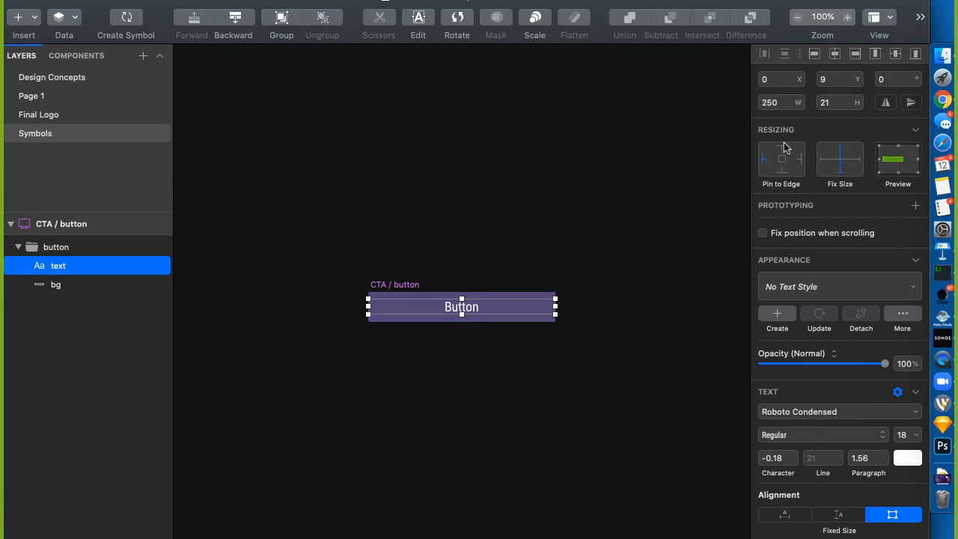
click(781, 148)
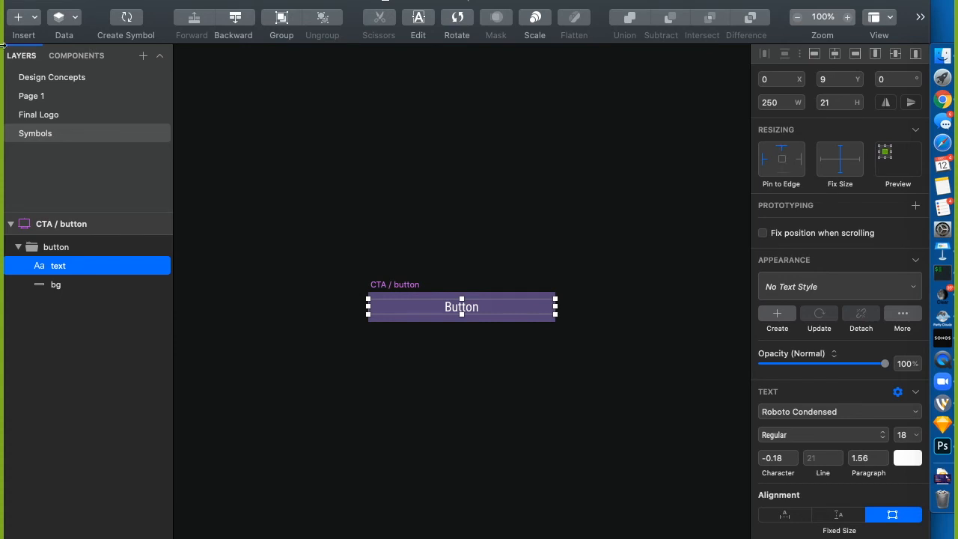
click(54, 98)
click(456, 383)
click(417, 357)
drag(450, 382, 413, 346)
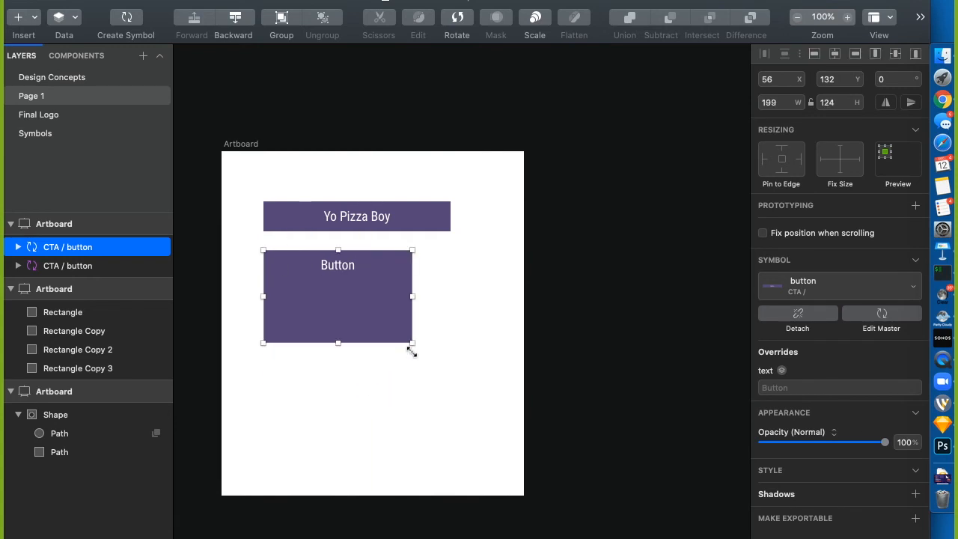
Switch the text layer from fixed height to fixed width and stretch the instance to 635 × 217
click(26, 134)
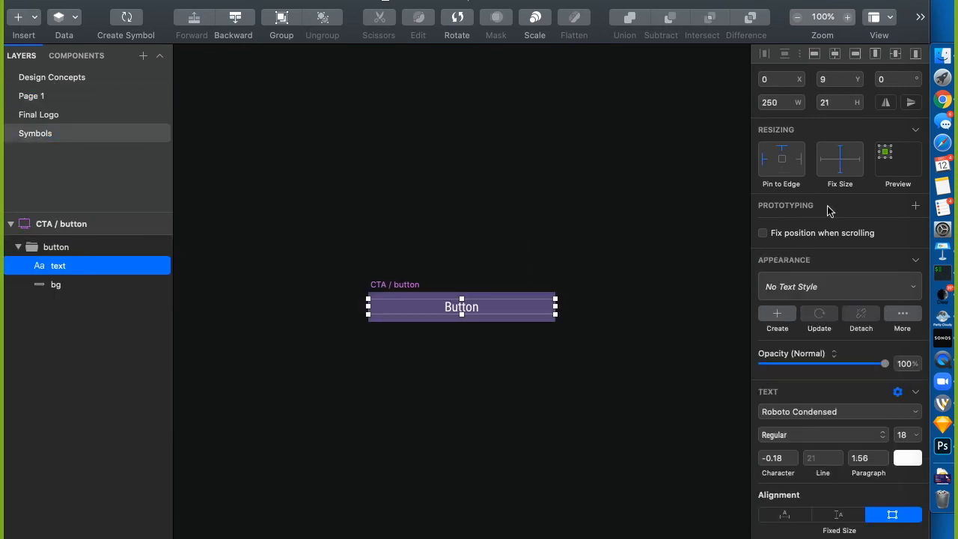
click(327, 286)
click(90, 265)
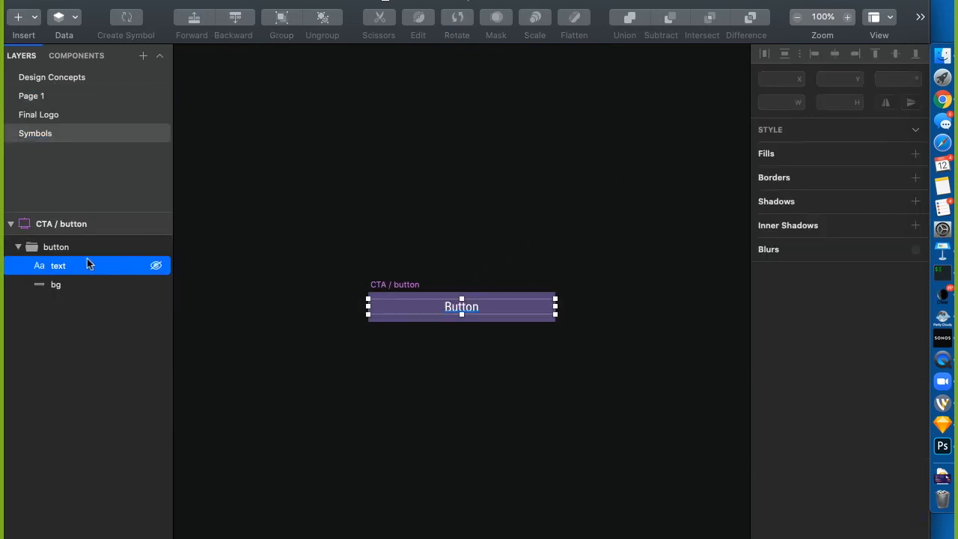
click(841, 157)
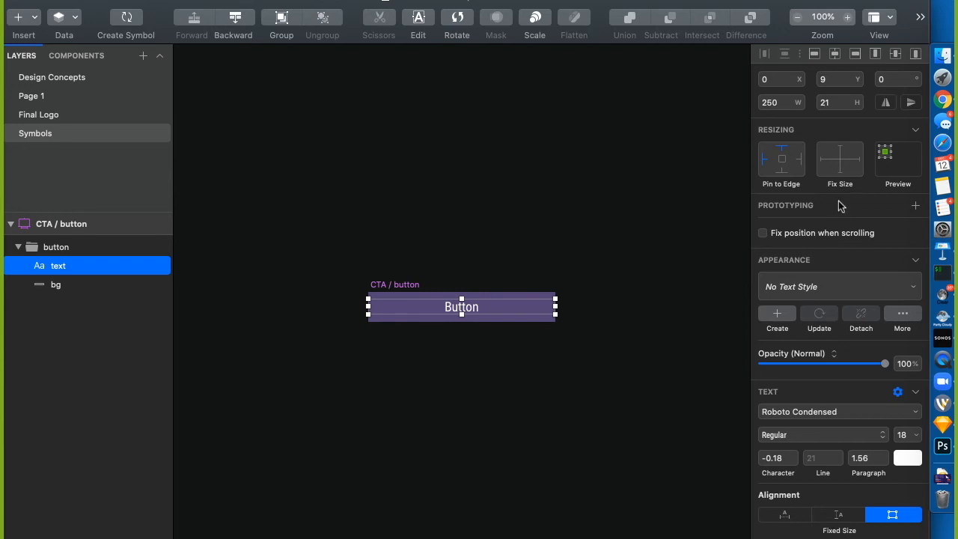
click(826, 159)
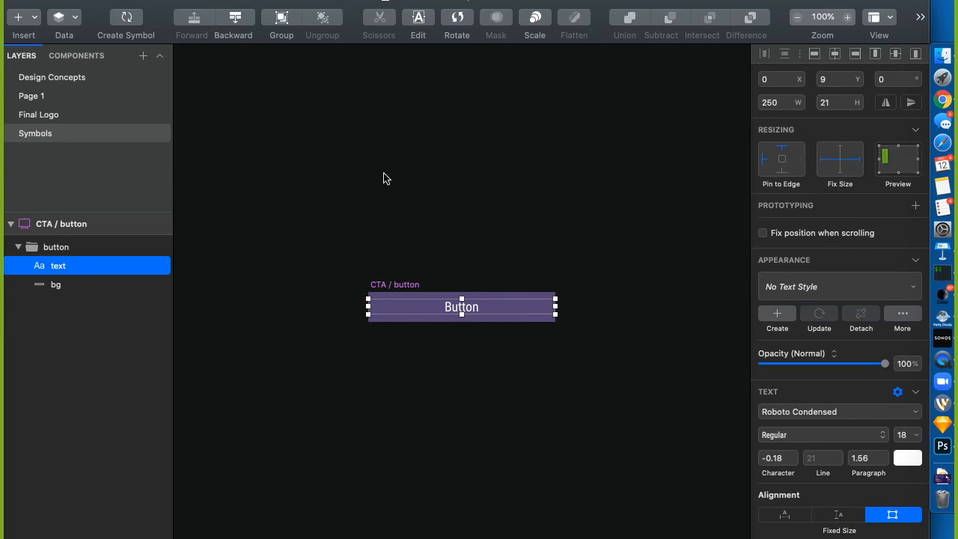
click(40, 97)
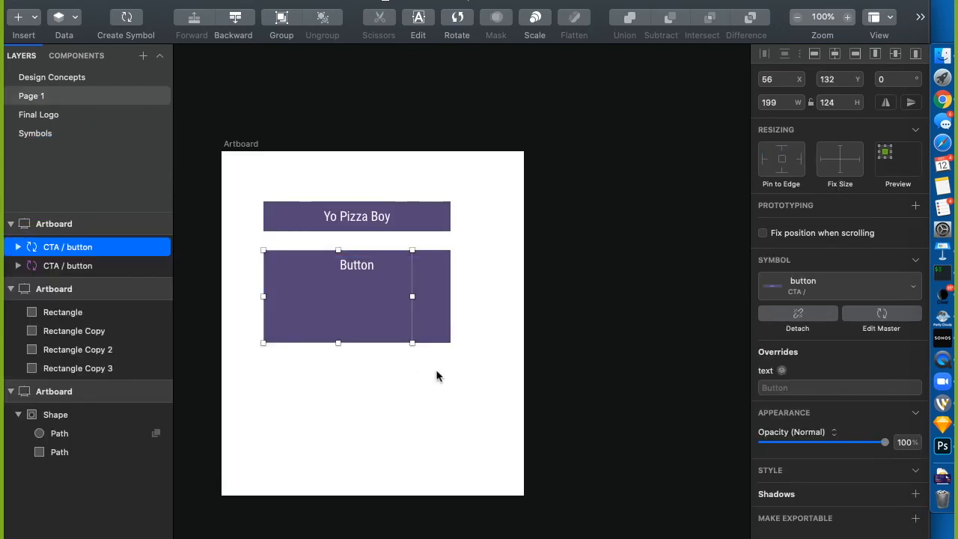
click(452, 340)
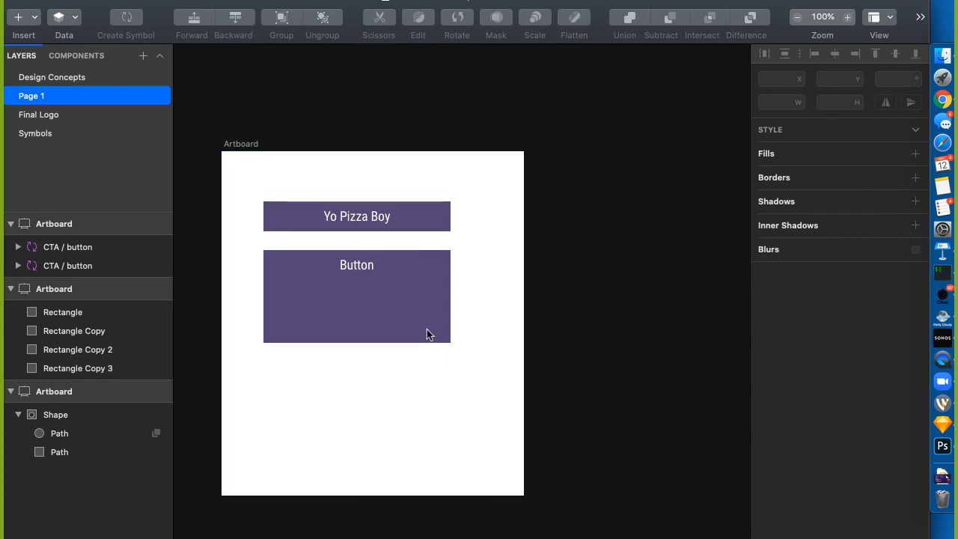
click(64, 247)
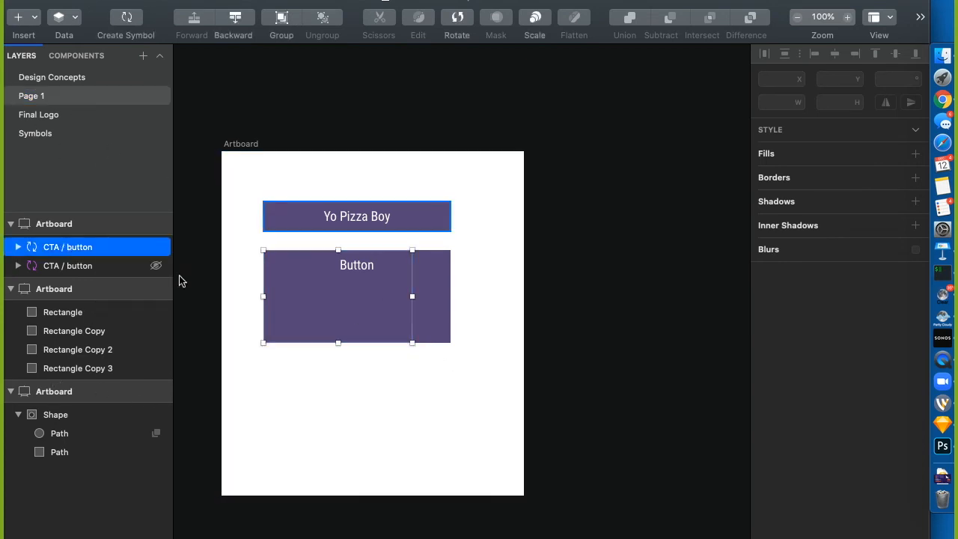
click(456, 342)
click(106, 244)
drag(412, 349, 667, 412)
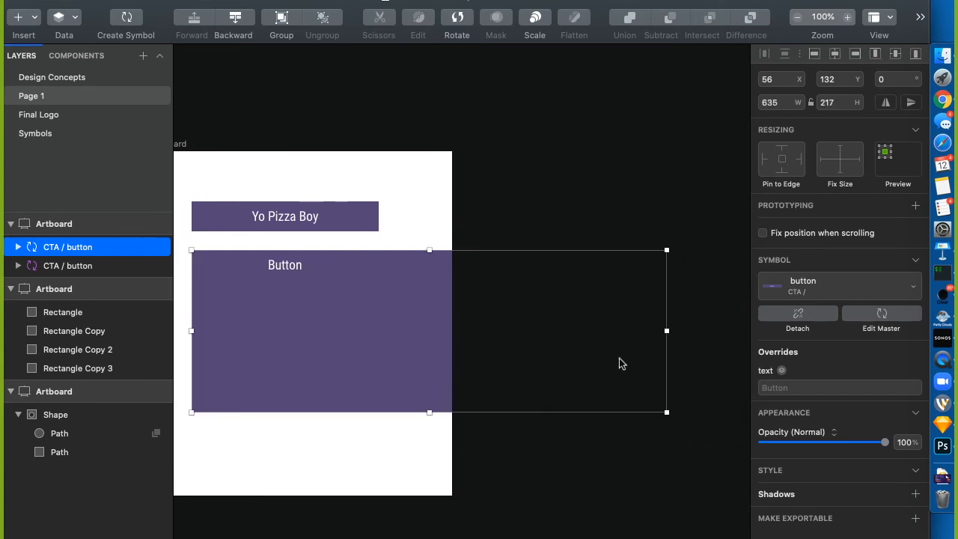
Also pin the symbol's text layer to the bottom edge
click(48, 133)
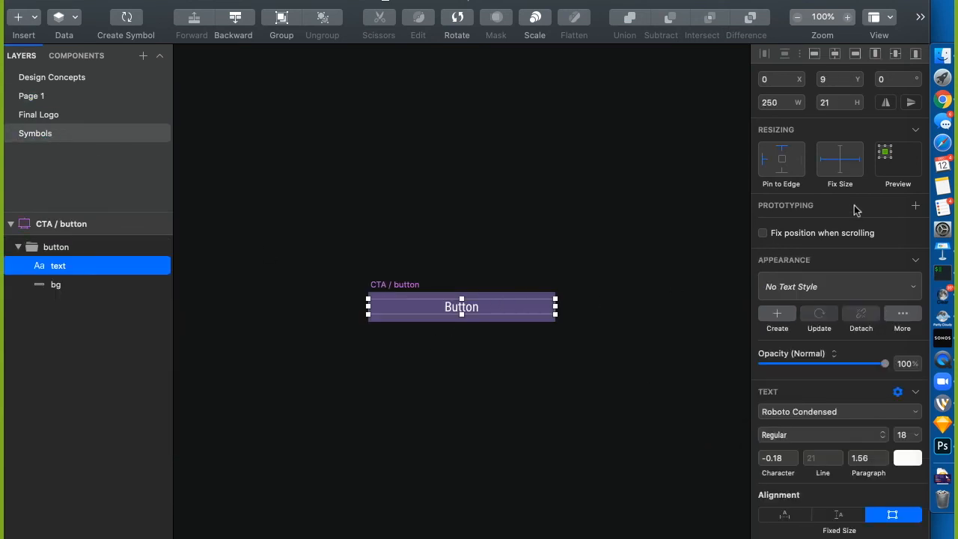
click(783, 171)
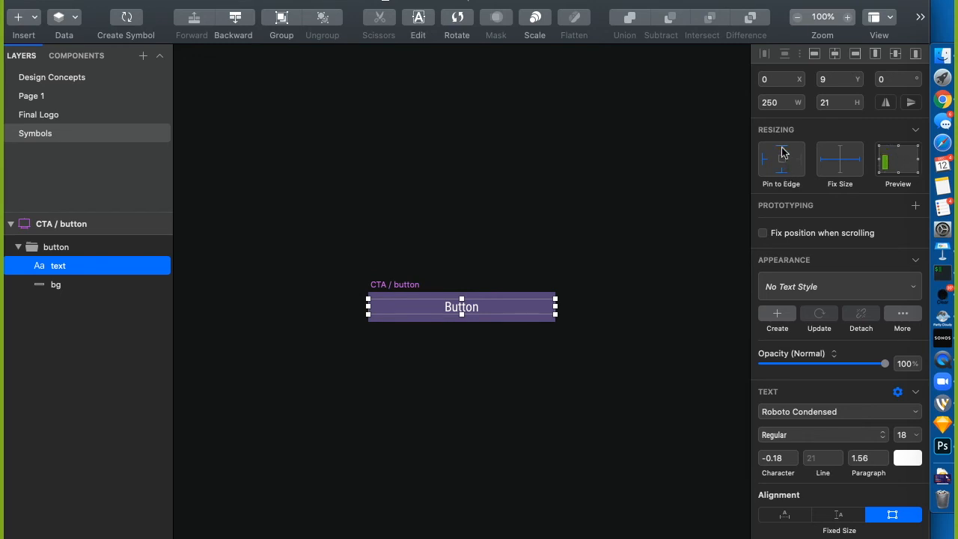
click(32, 95)
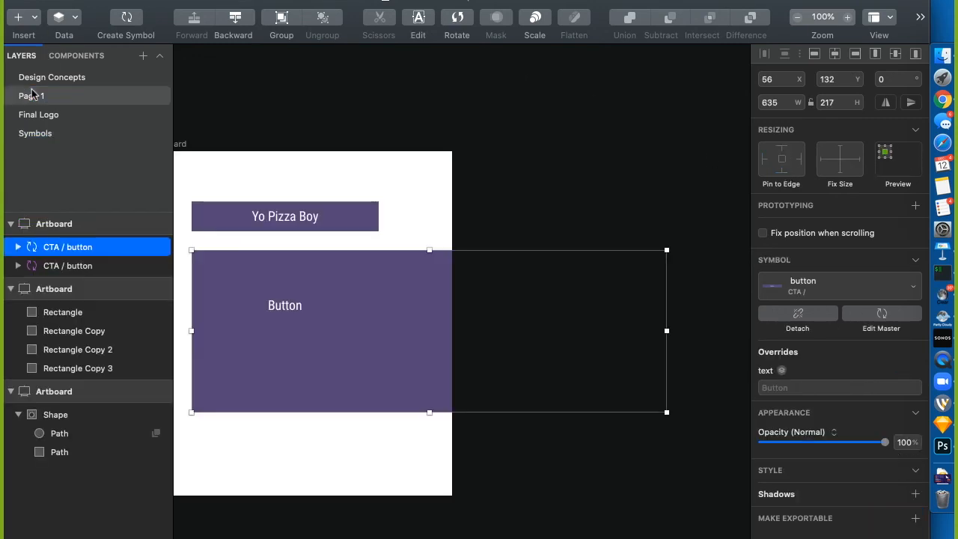
Pin the symbol's text layer to the right and top edges as well, with a fixed height
drag(428, 422, 370, 417)
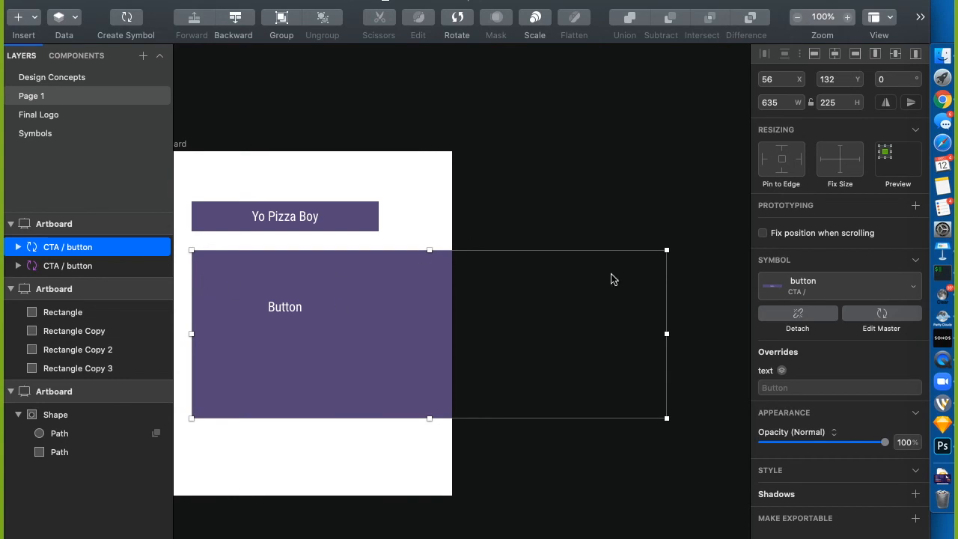
click(51, 116)
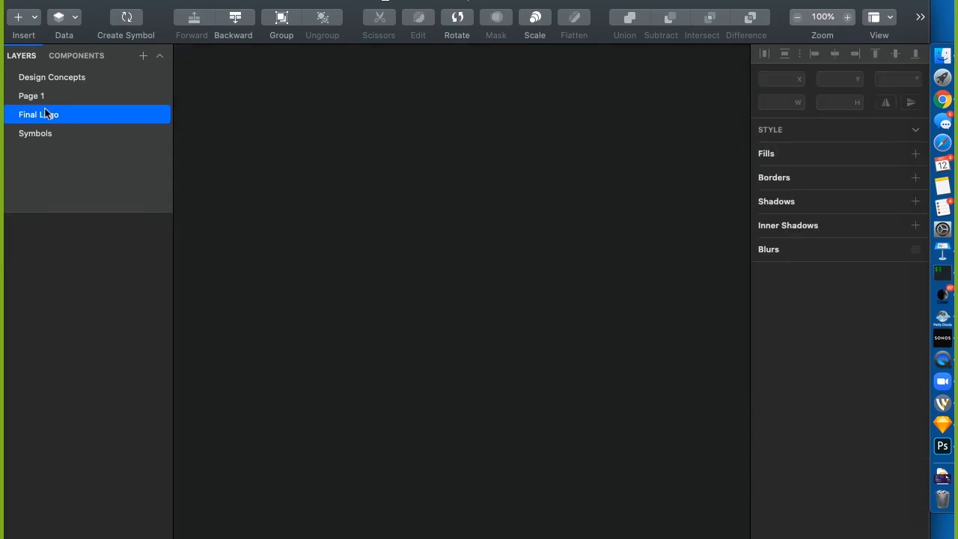
click(29, 138)
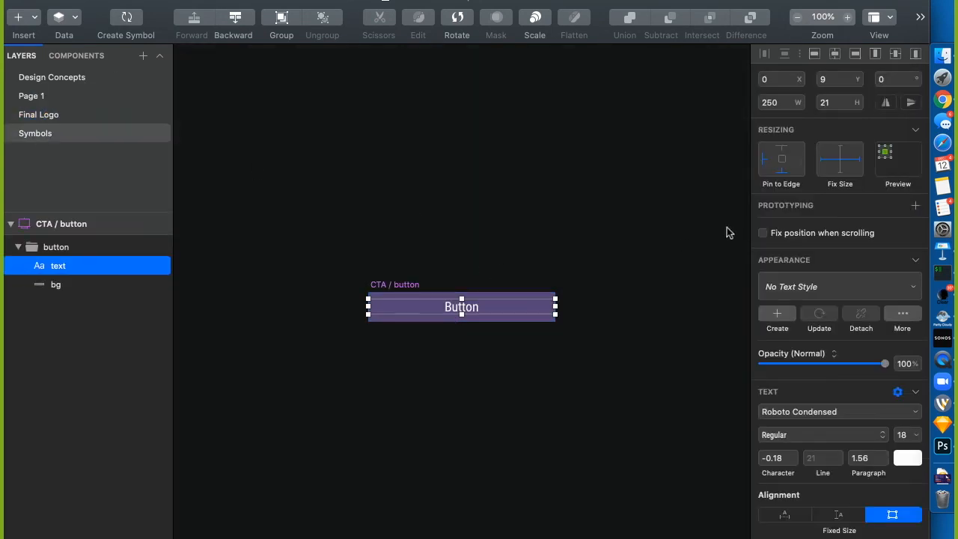
click(801, 159)
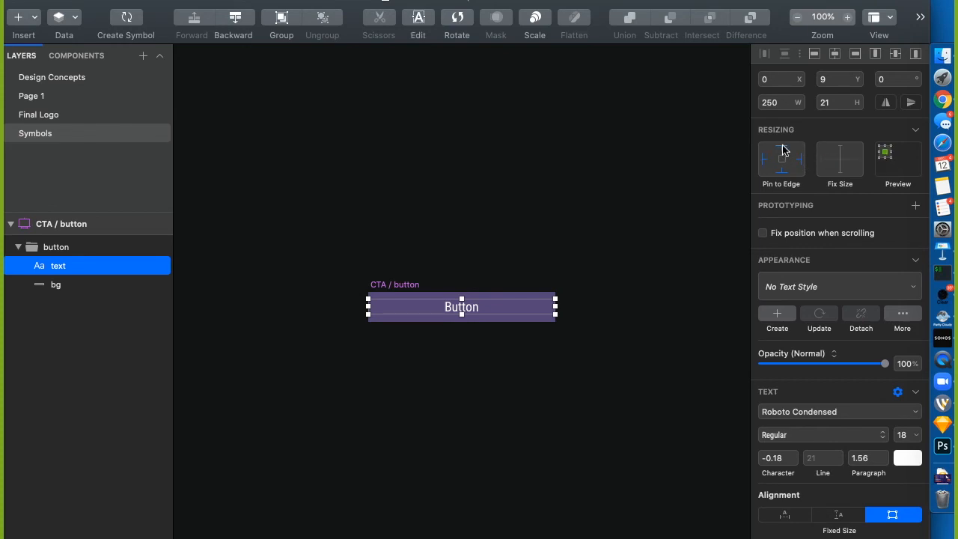
click(782, 150)
click(52, 97)
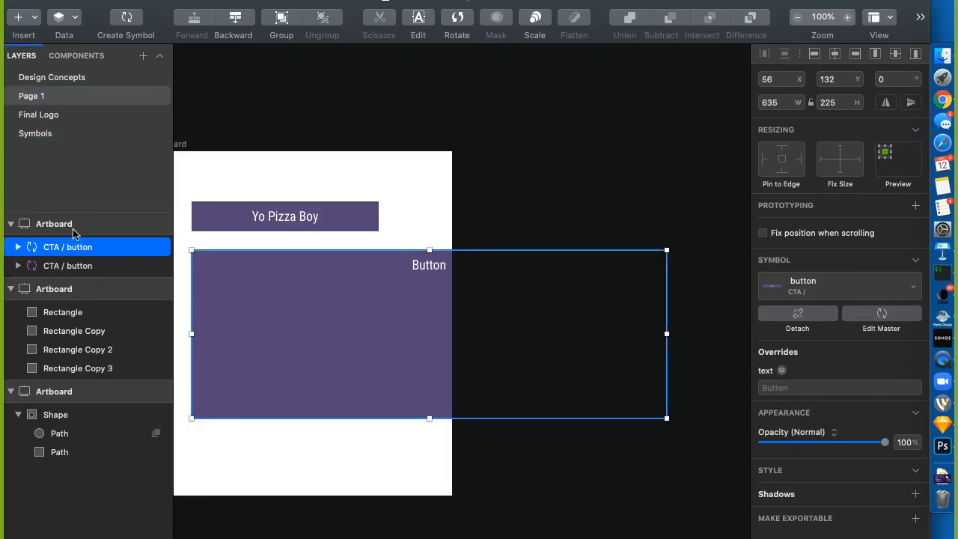
click(40, 136)
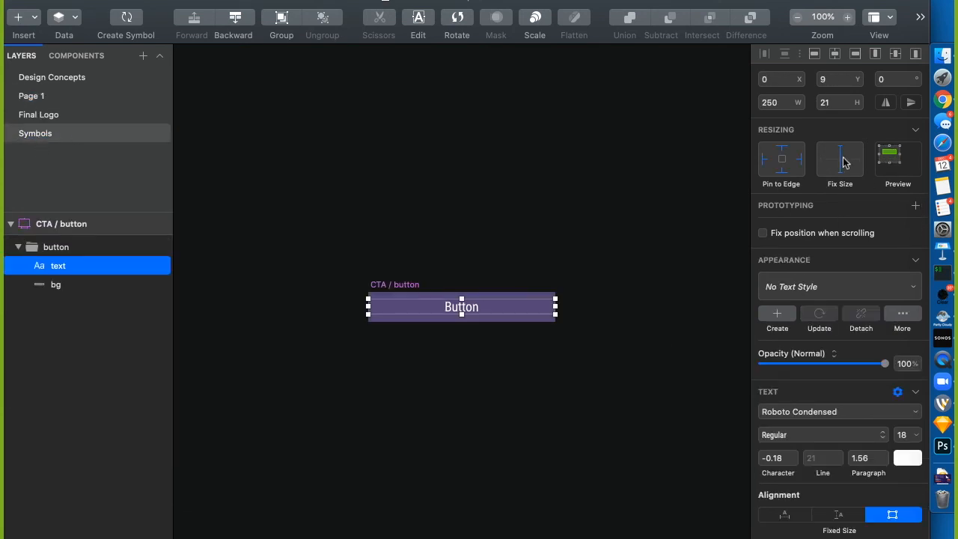
click(31, 95)
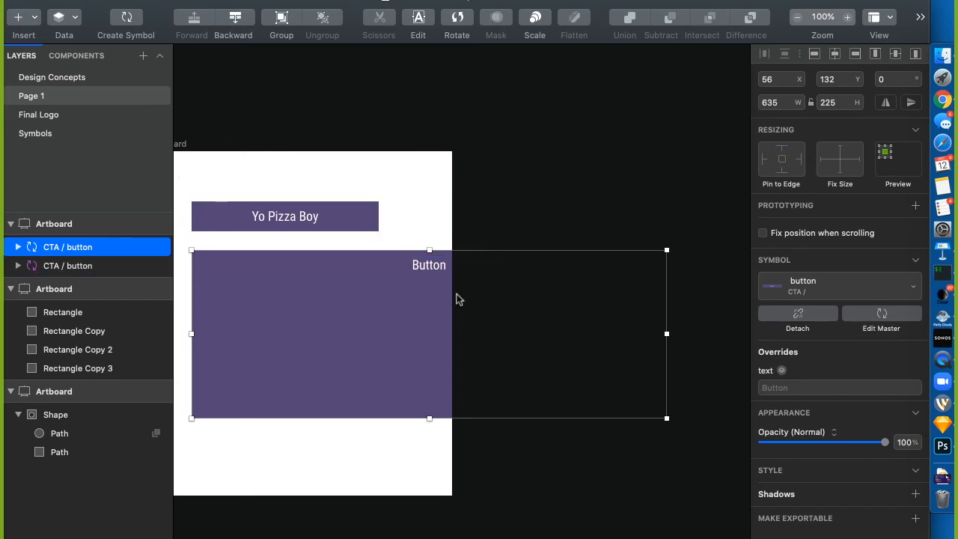
Reset the lower Button instance to its original 250 × 40 size
right_click(399, 380)
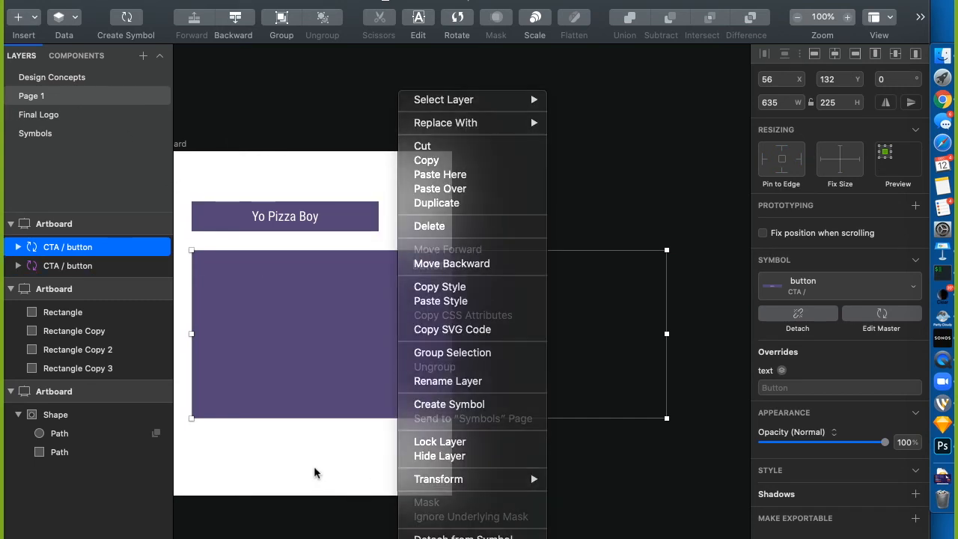
right_click(391, 345)
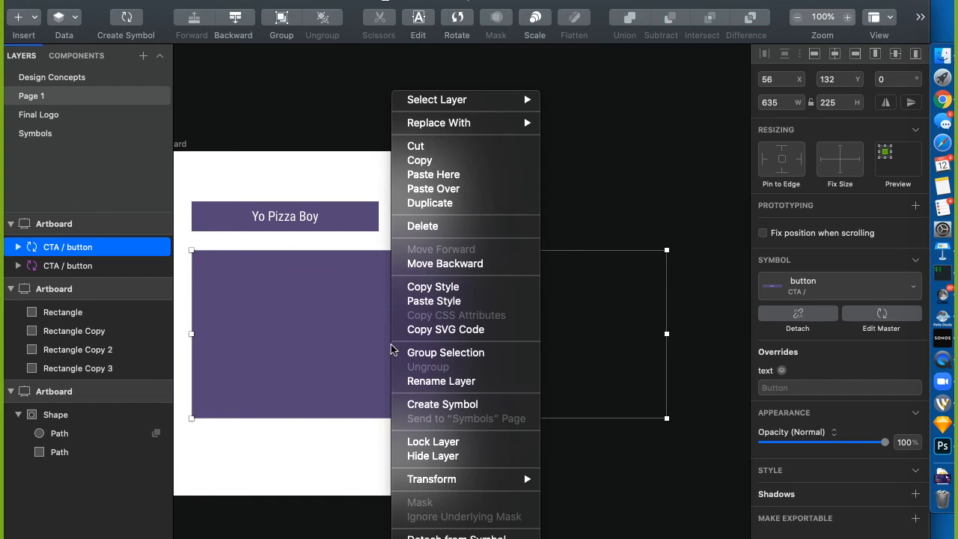
click(449, 538)
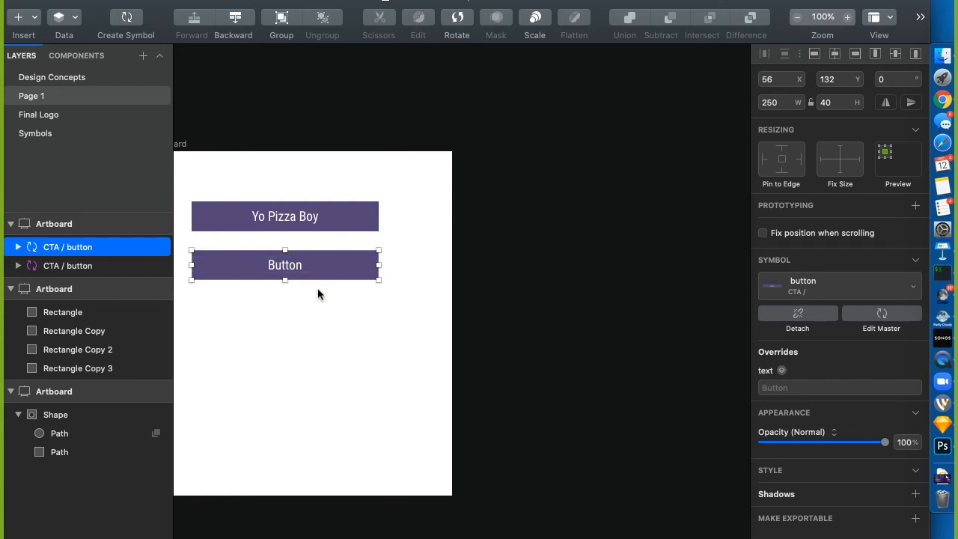
Place the orange OK Primary button from BYBE Element Collage v2 below the purple buttons
click(308, 391)
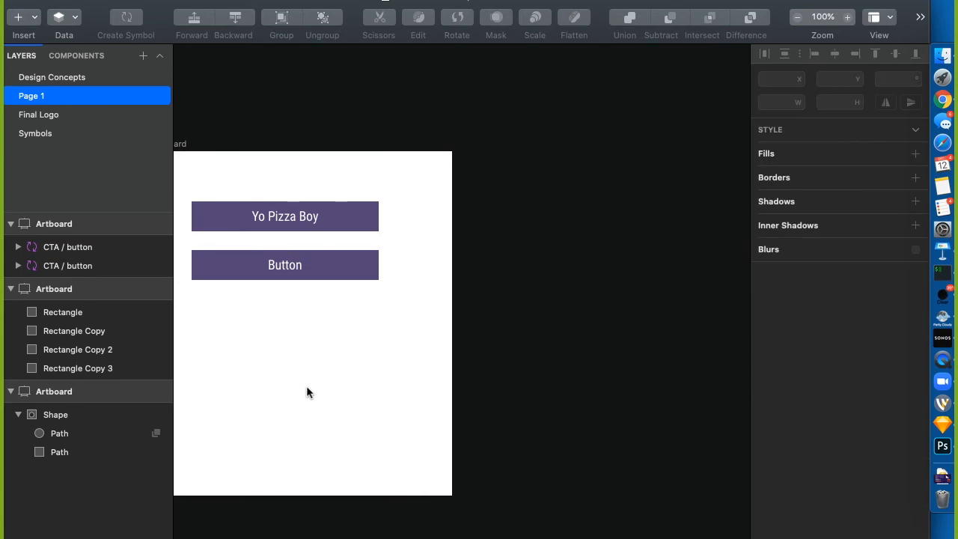
scroll(307, 392, left, 2)
click(166, 4)
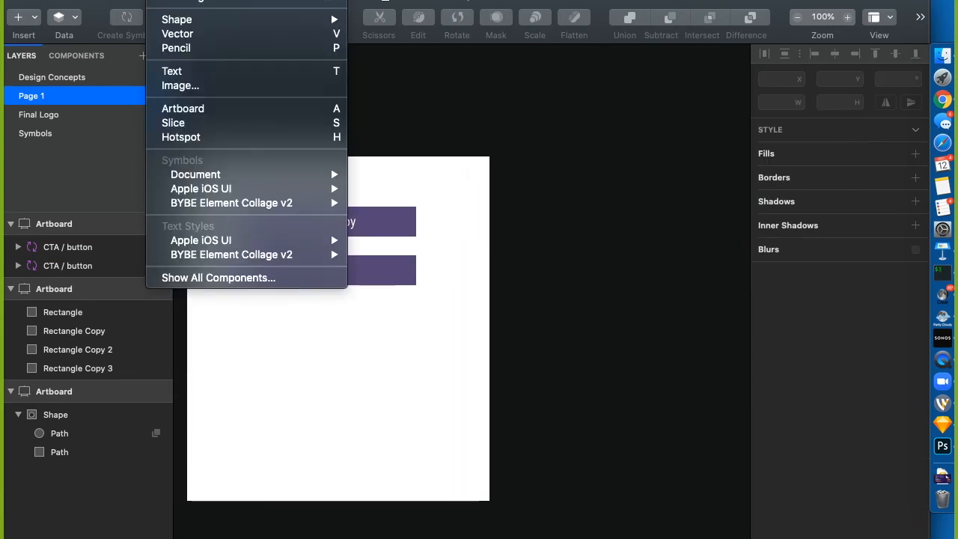
mouse_move(230, 206)
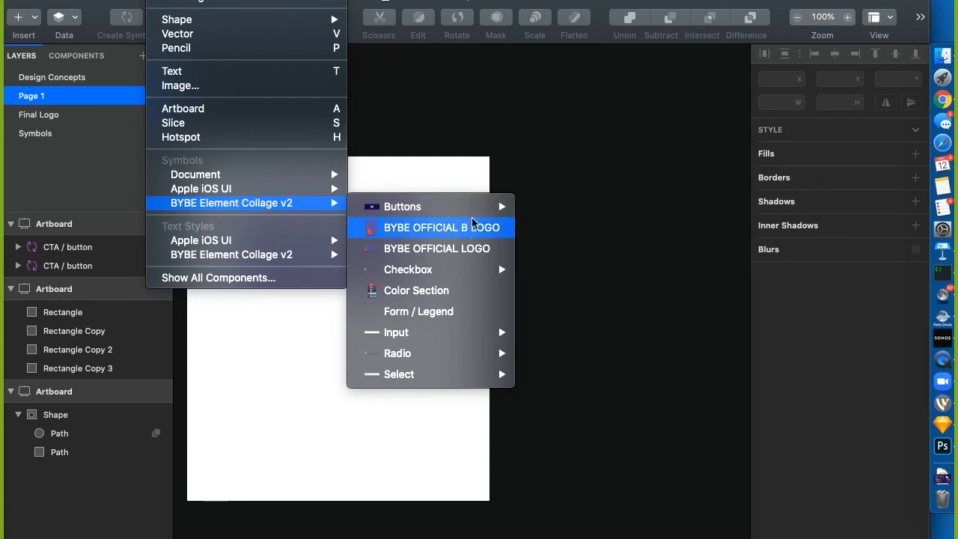
mouse_move(476, 206)
mouse_move(537, 225)
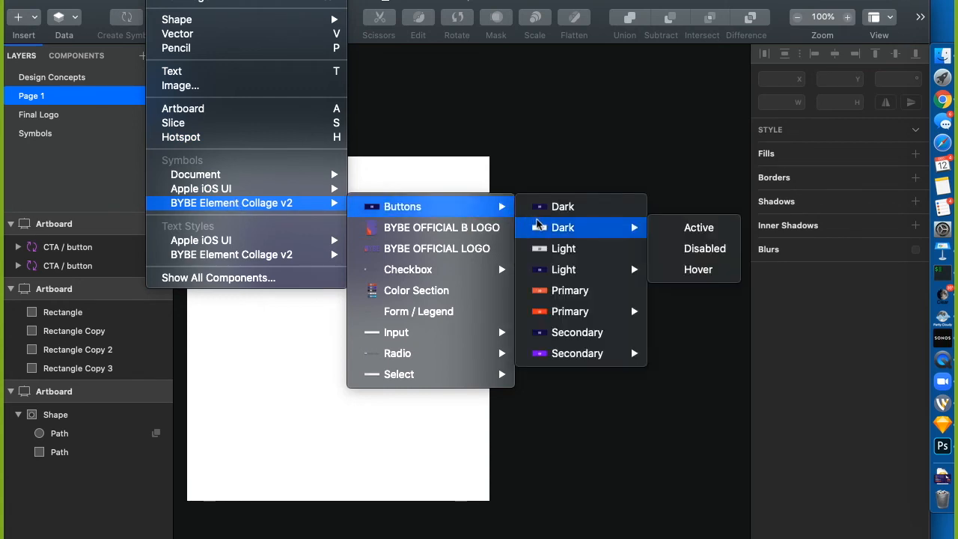
click(554, 289)
click(300, 375)
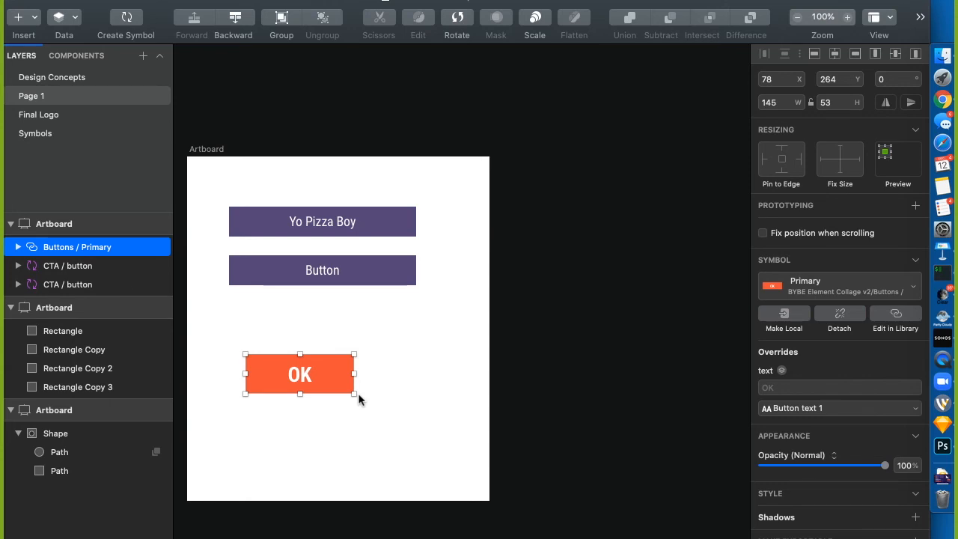
key(super+space)
Open the recent BYBE Element Collage v2 document on its element collage page, zoomed out to 25%
click(255, 128)
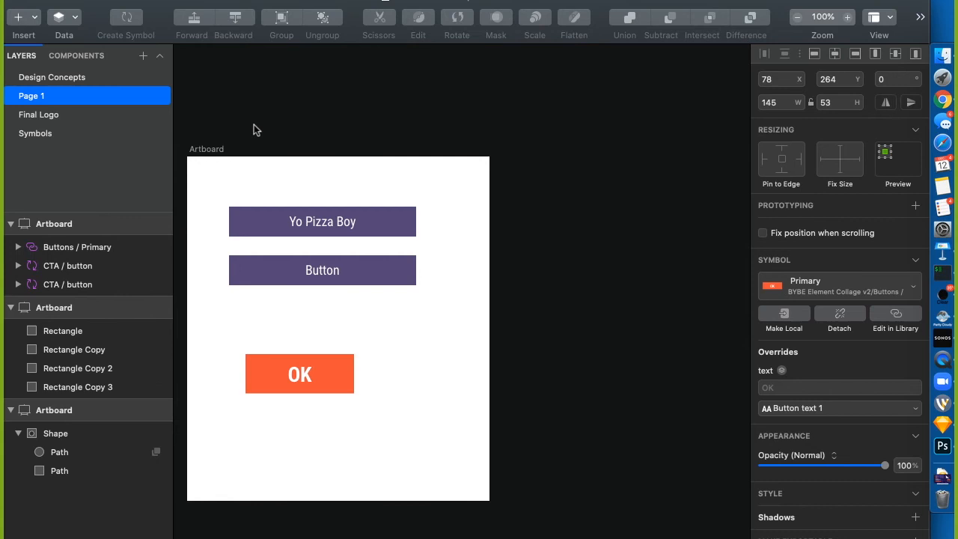
click(98, 1)
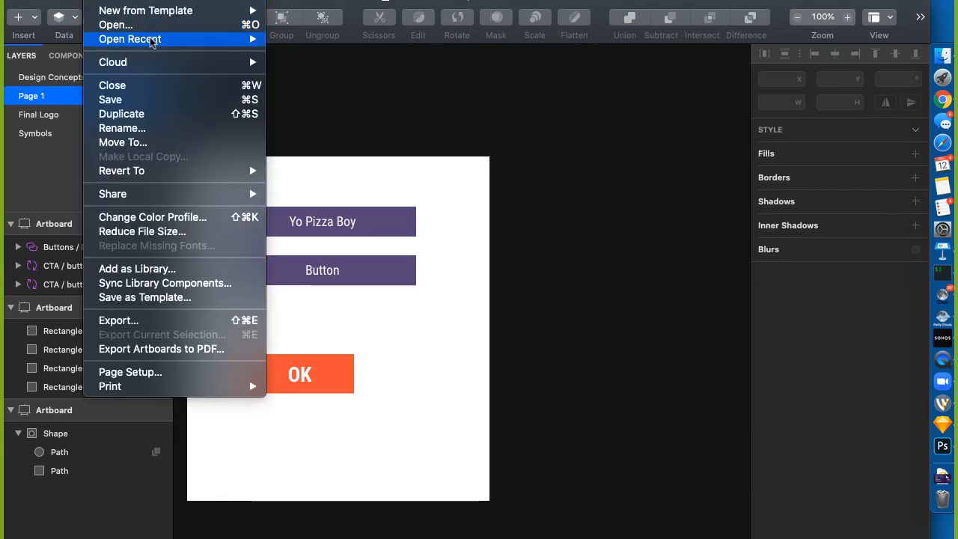
mouse_move(187, 37)
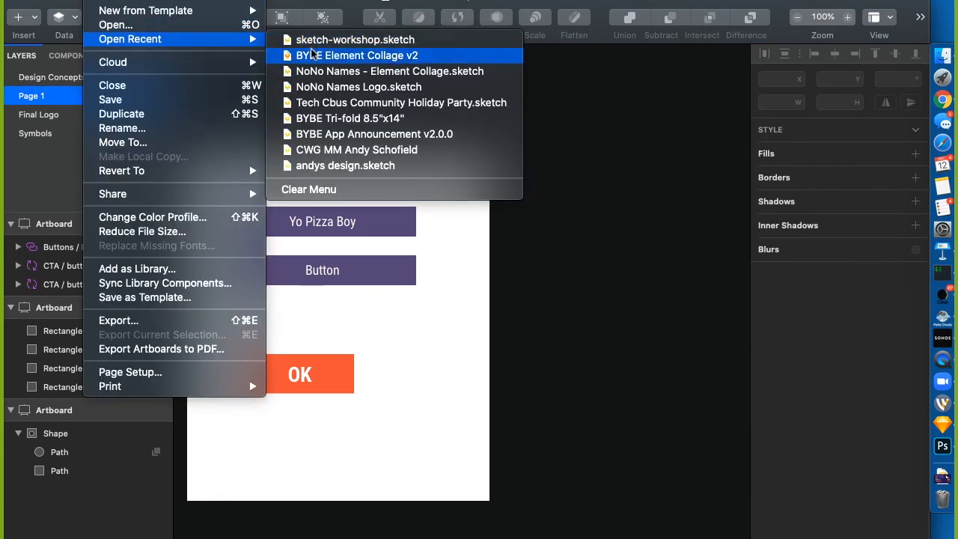
click(313, 52)
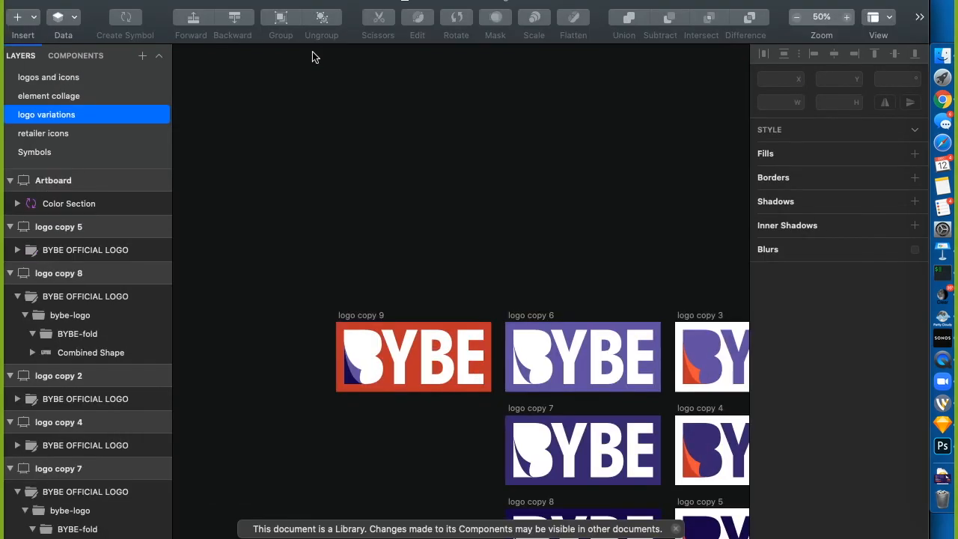
click(54, 95)
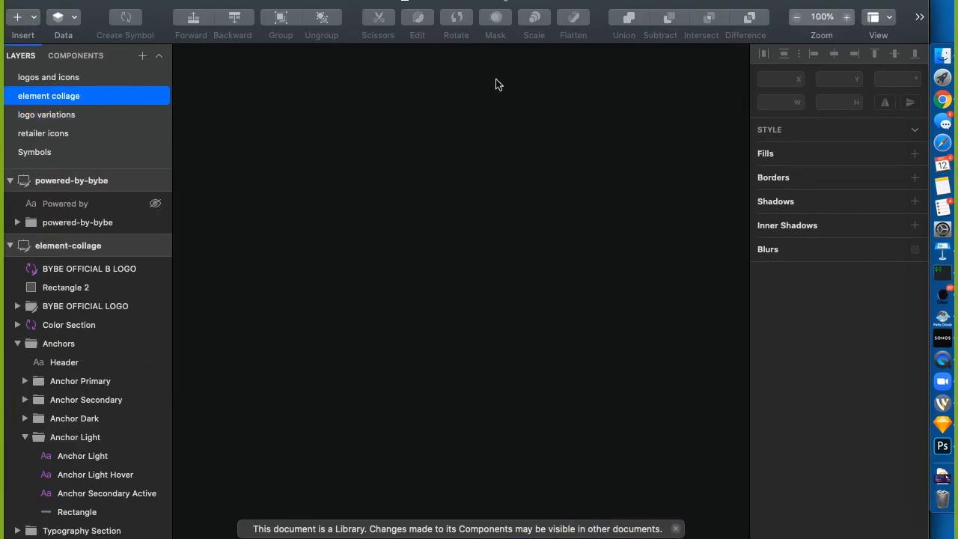
key(super+minus)
key(super+minus)
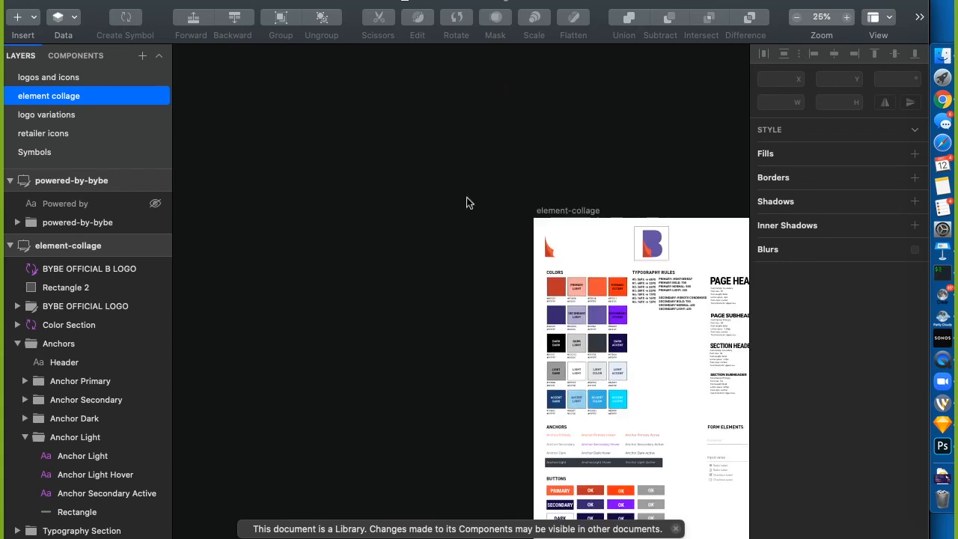
scroll(400, 323, right, 10)
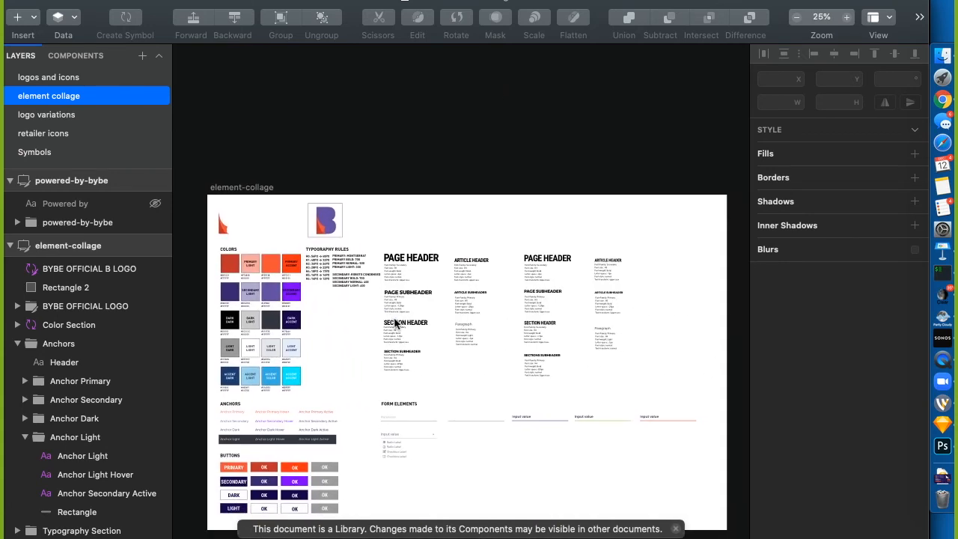
Select the Color Section symbol to show its header and colour value overrides
click(253, 324)
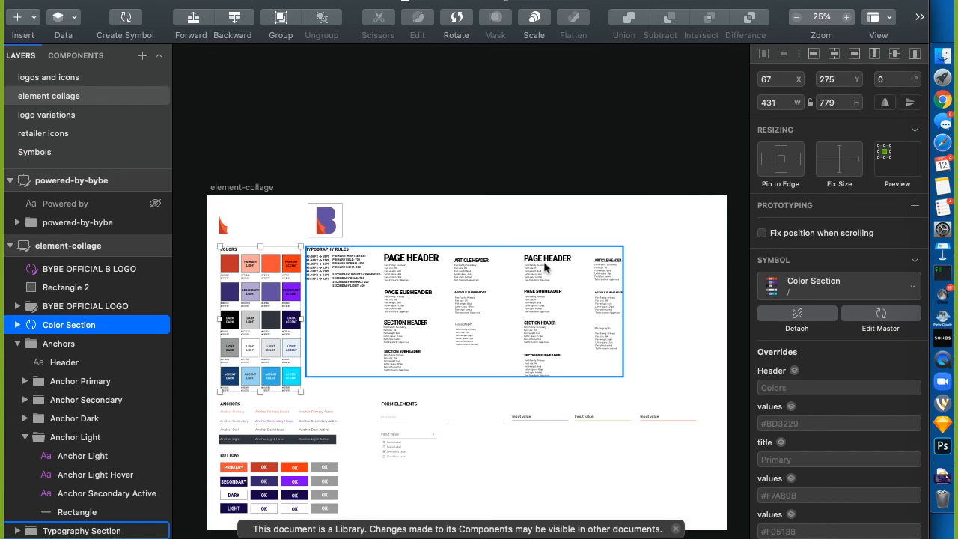
Select the PAGE HEADER text and review its Page Header Style, Roboto Condensed Bold 56 settings
click(474, 200)
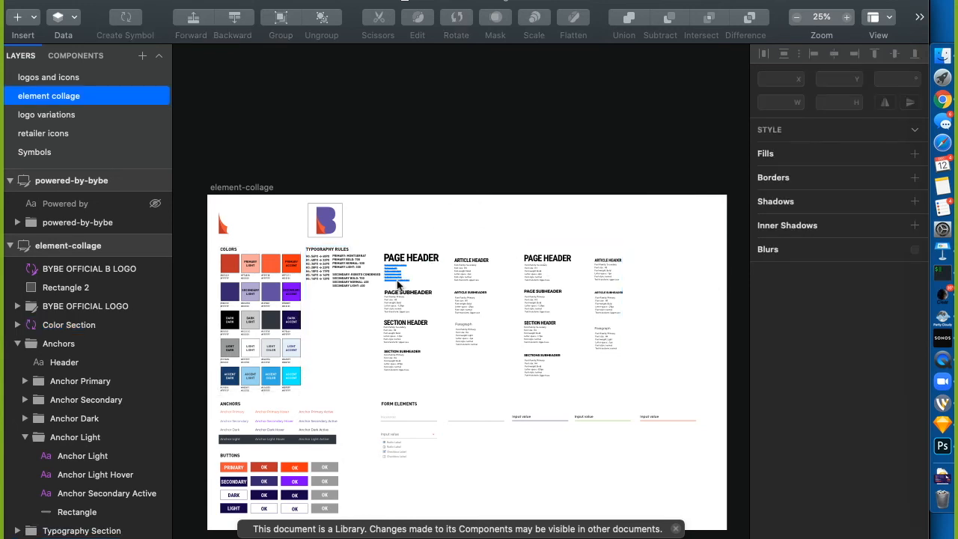
super+click(420, 254)
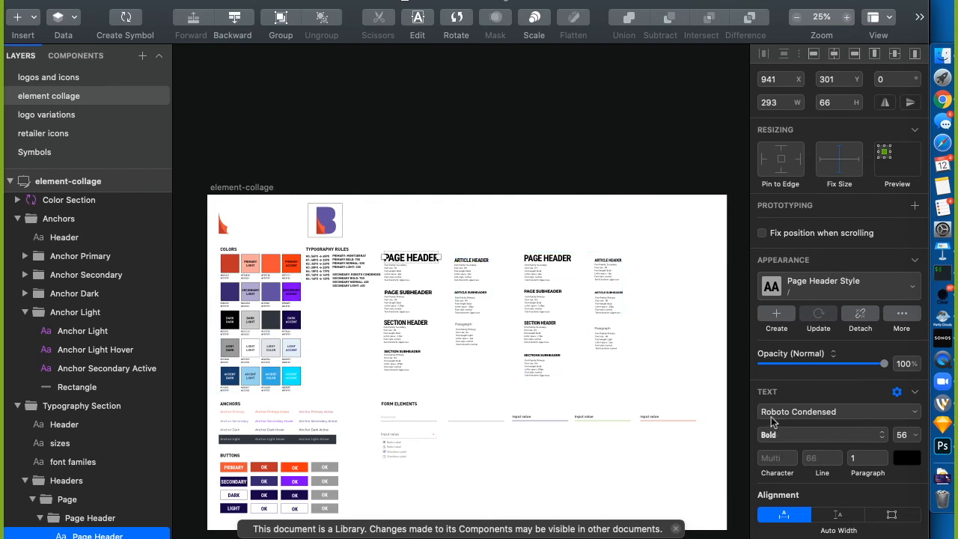
click(915, 390)
click(917, 393)
scroll(891, 390, down, 5)
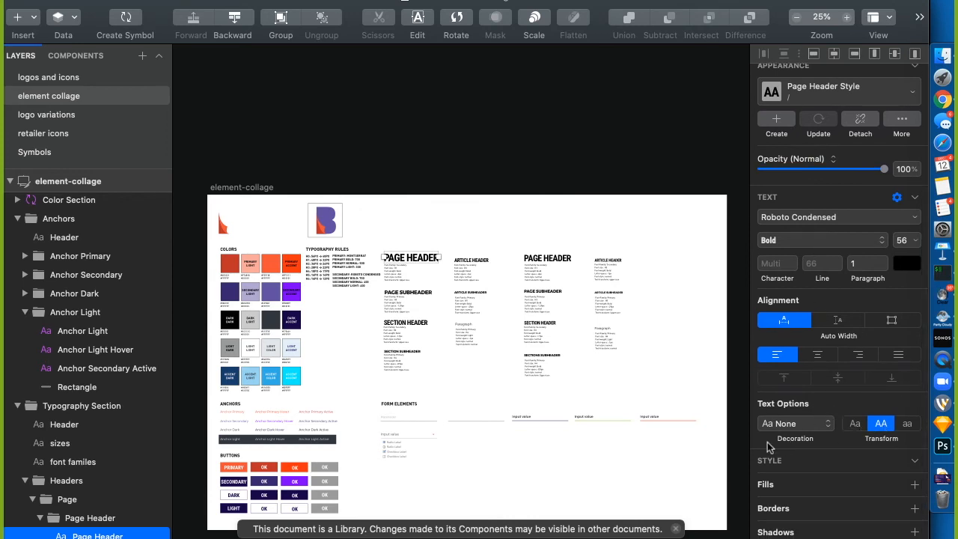
scroll(767, 444, up, 2)
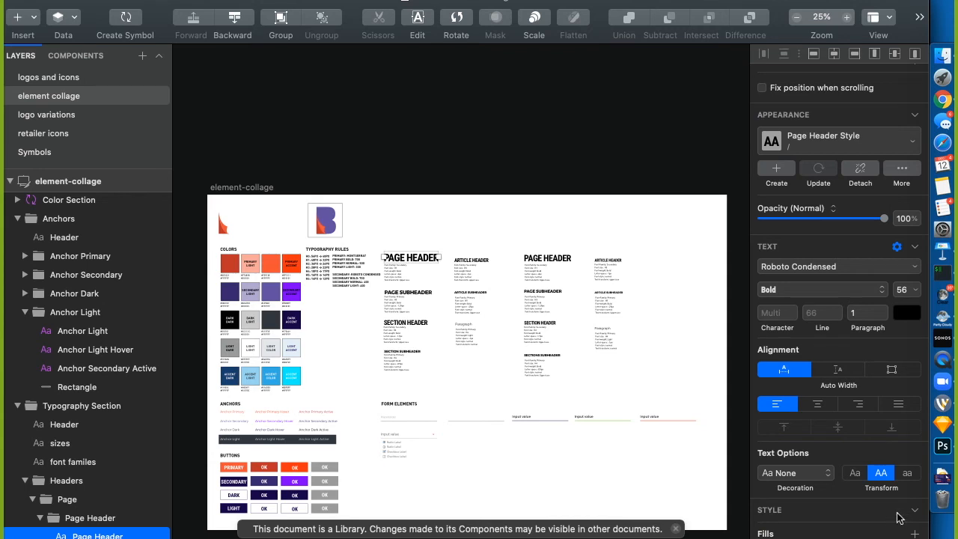
scroll(861, 517, up, 3)
scroll(859, 517, up, 3)
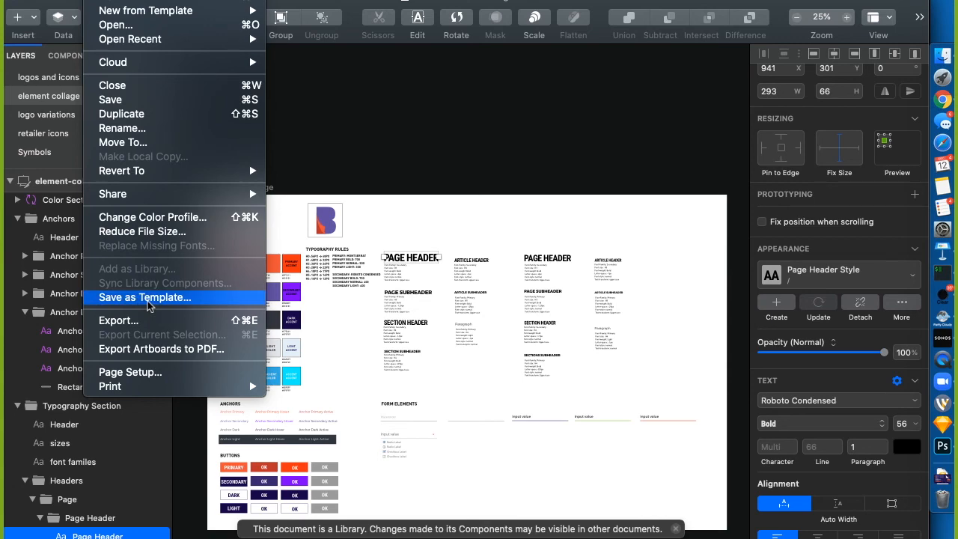
click(418, 72)
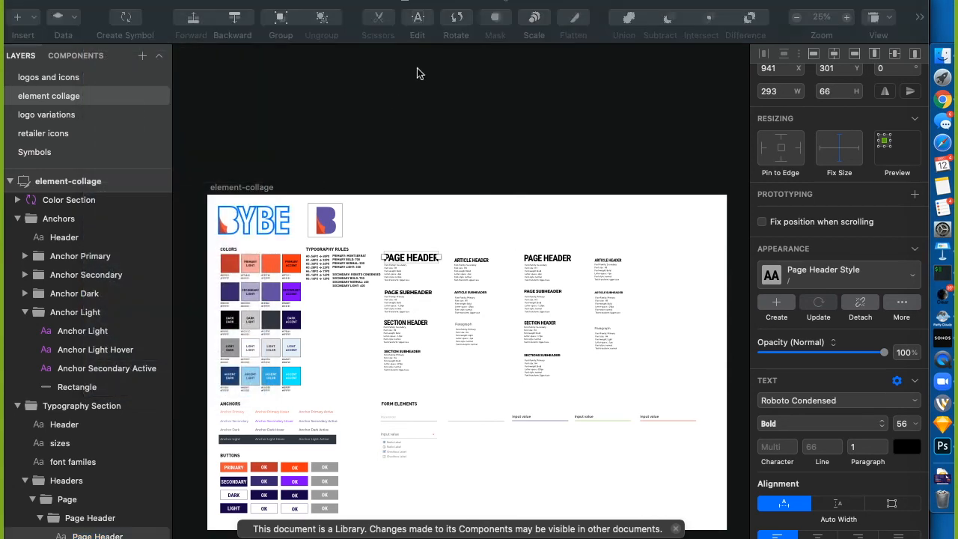
key(super+n)
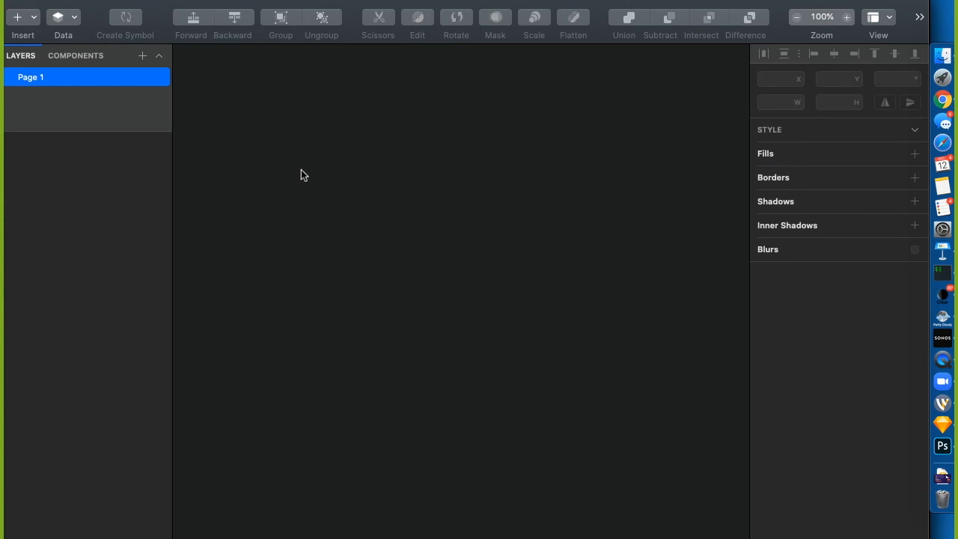
key(super+w)
click(103, 7)
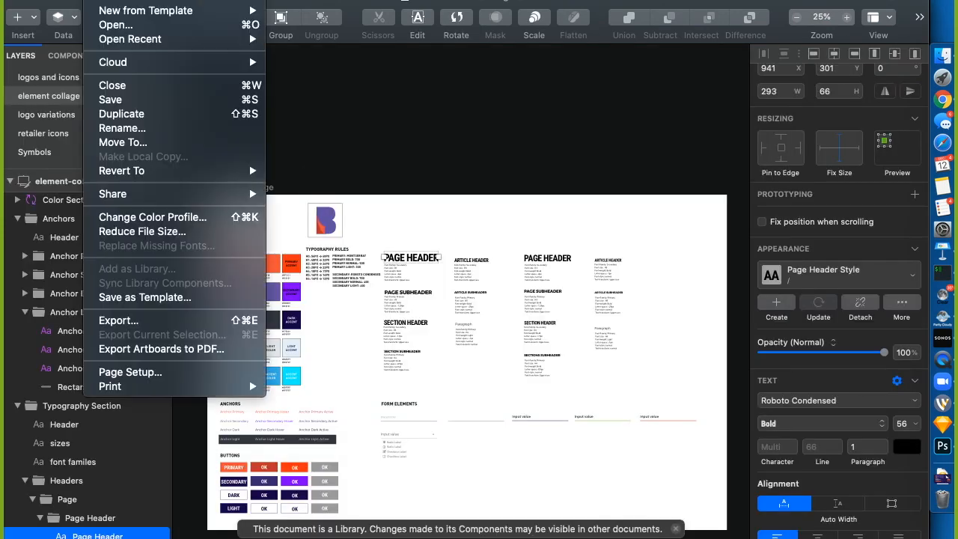
mouse_move(104, 12)
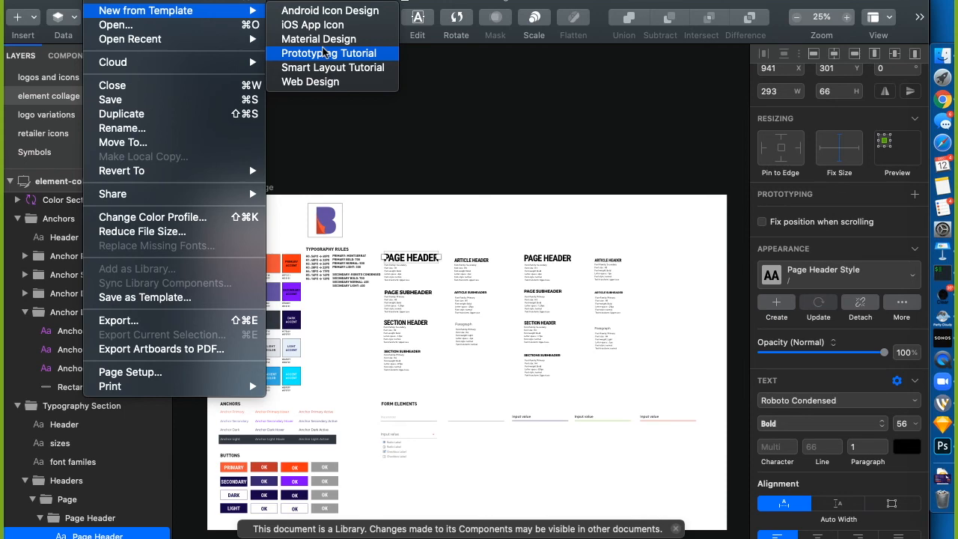
click(324, 179)
click(259, 193)
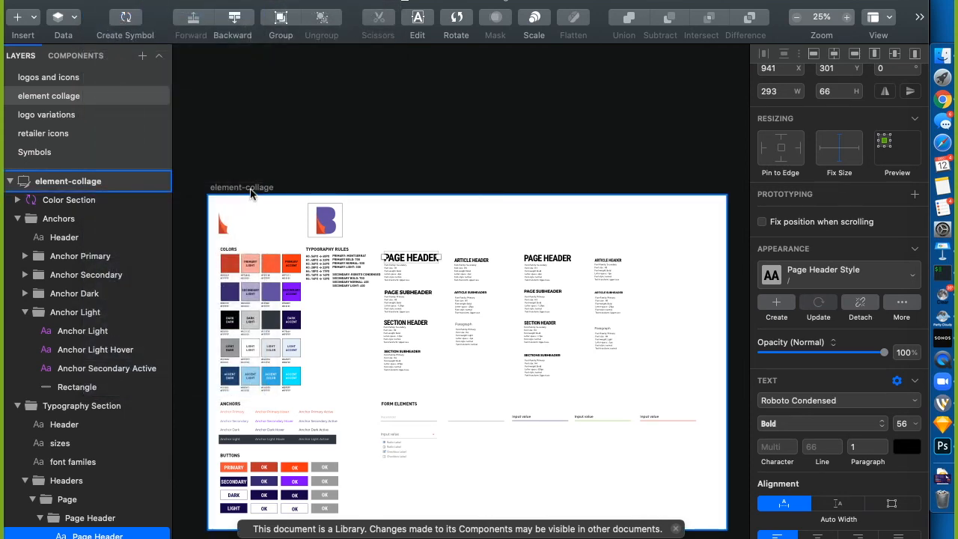
click(251, 193)
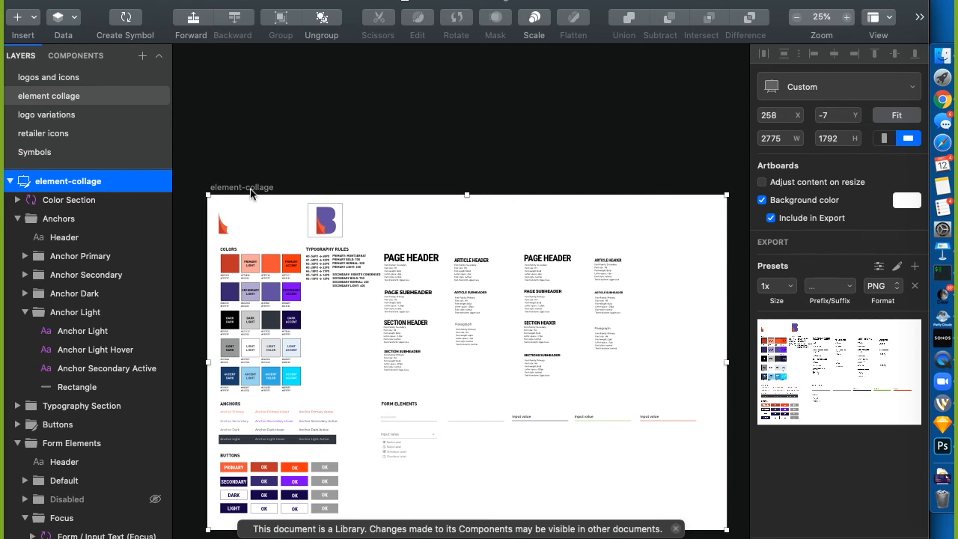
Snap the BYBE library window to the right half and show its Symbols page
key(ctrl+alt+super+Right)
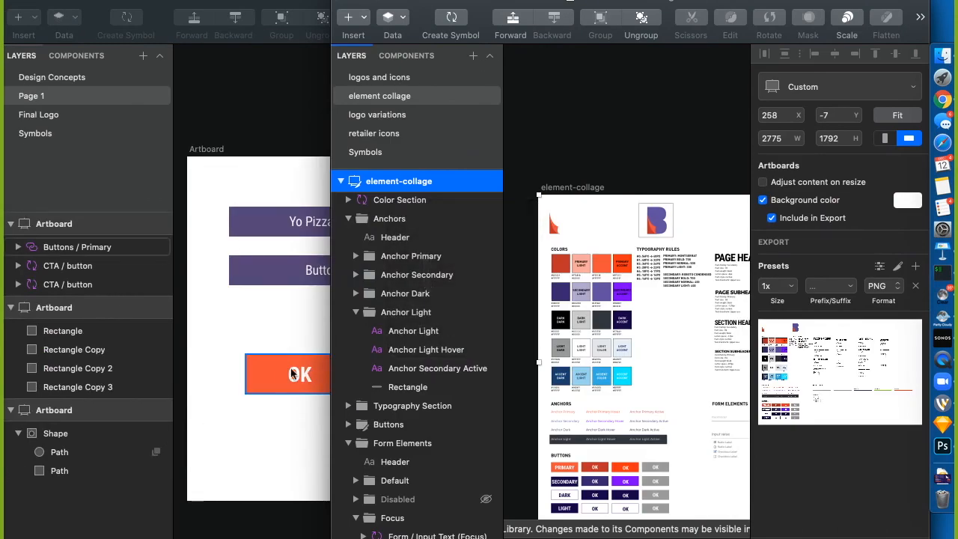
click(559, 468)
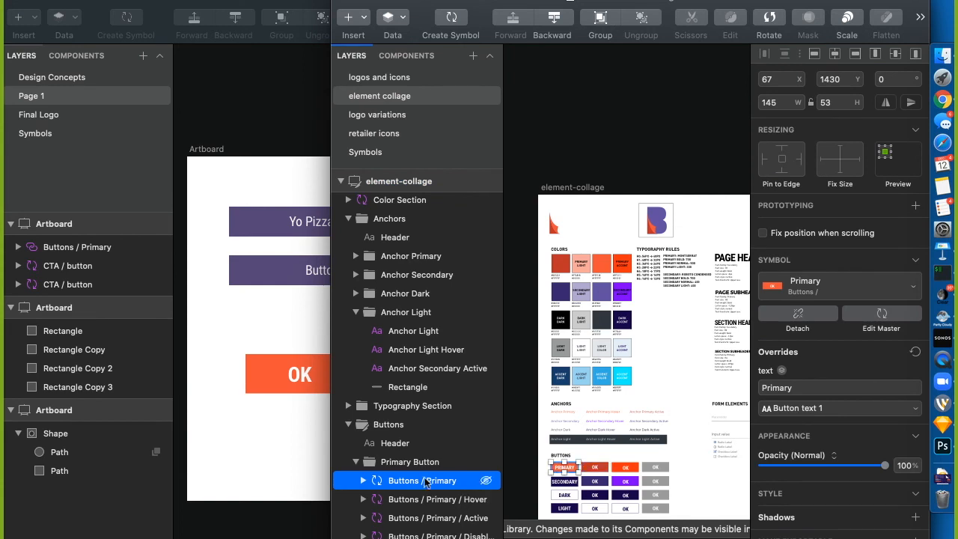
click(380, 96)
click(366, 152)
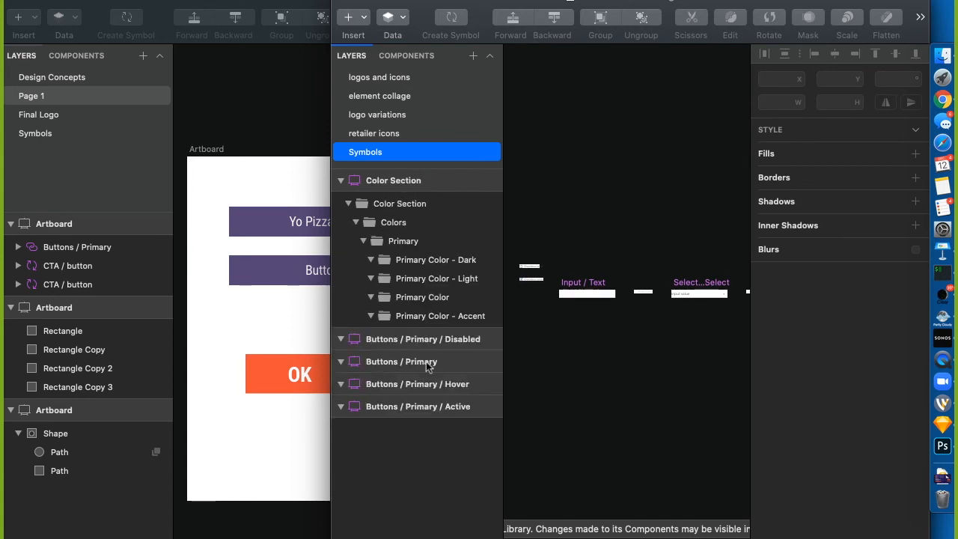
Select the Buttons / Primary master and zoom in, checking the neighbouring Hover variant
click(434, 364)
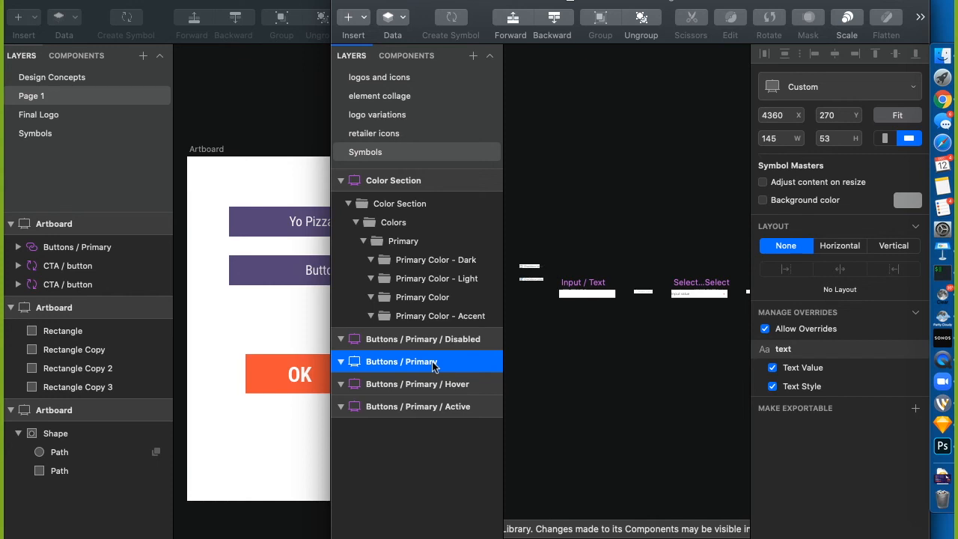
key(super+3)
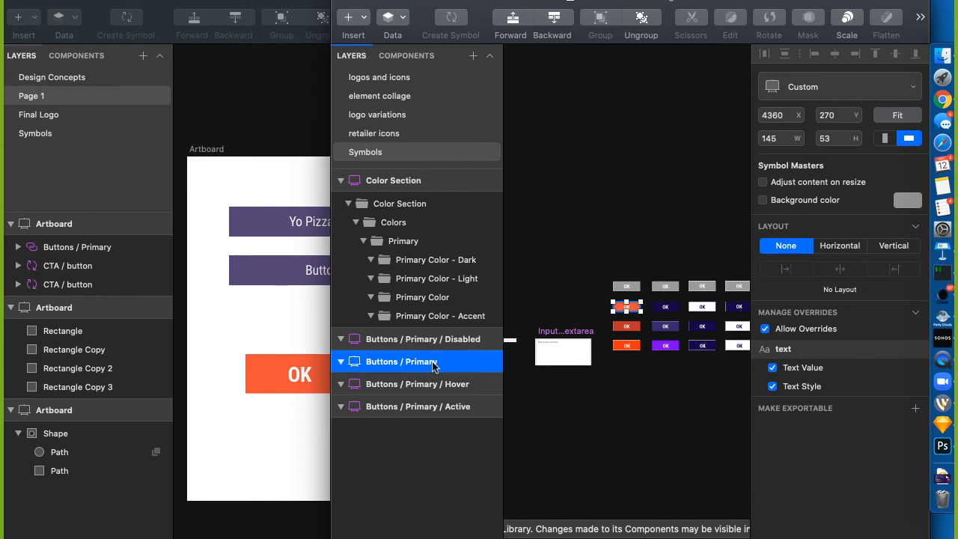
key(super+2)
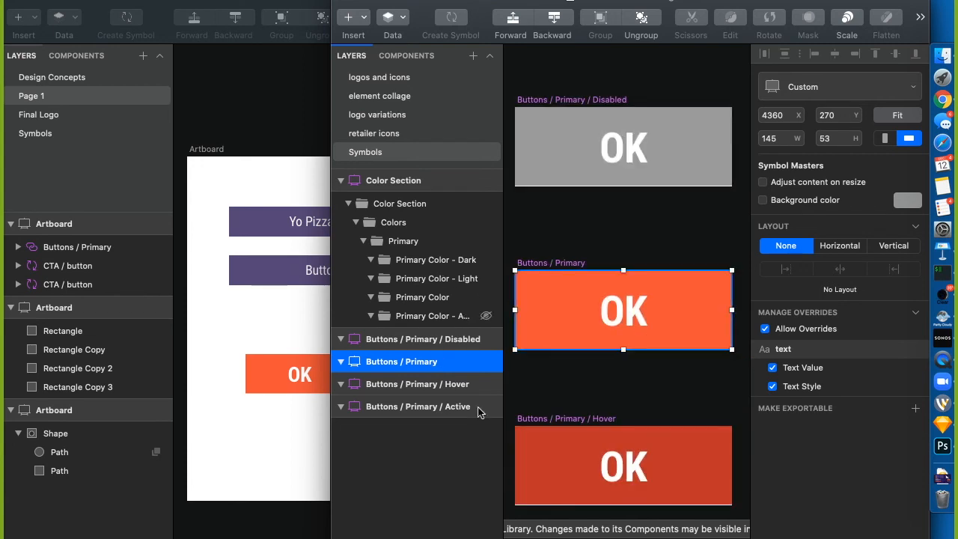
click(550, 424)
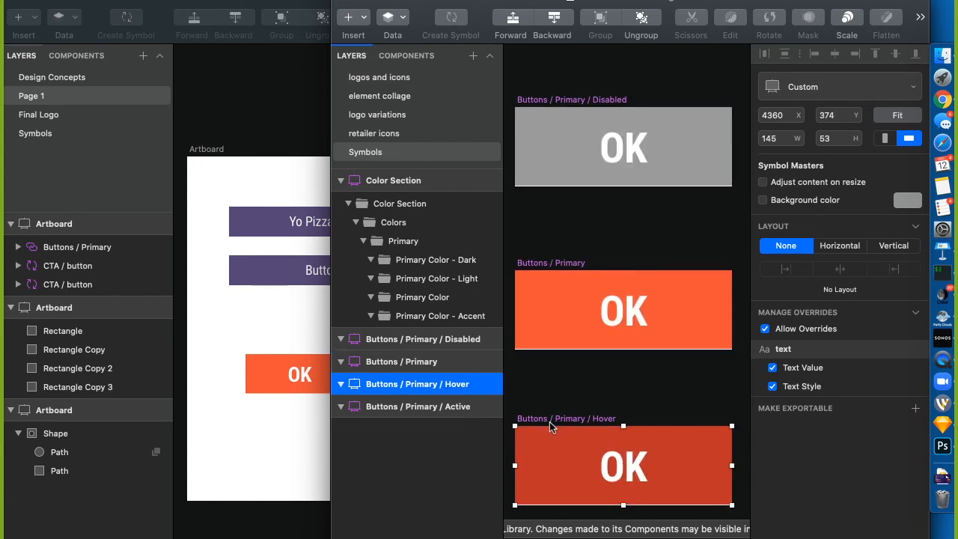
key(super+2)
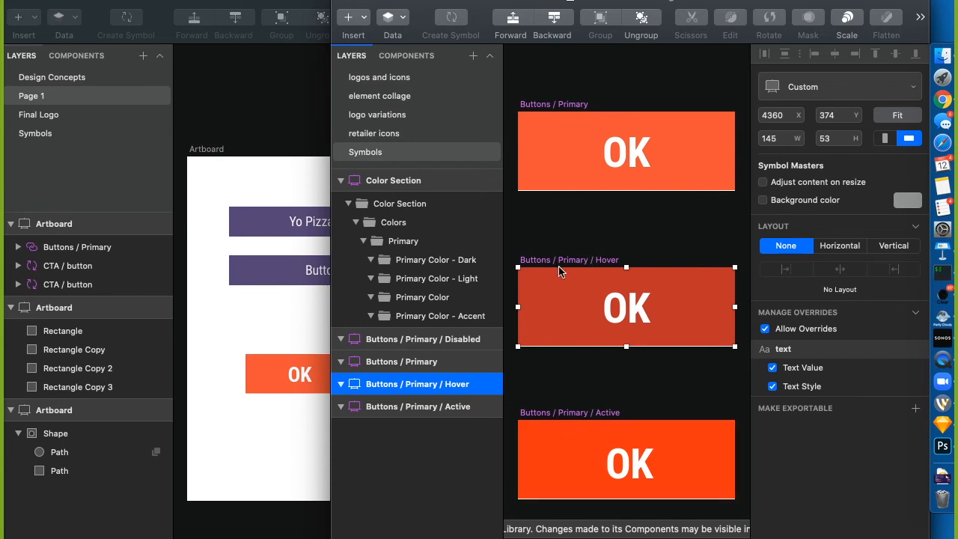
Re-select the Buttons / Primary artboard, centre it on the canvas and show its layers
click(555, 104)
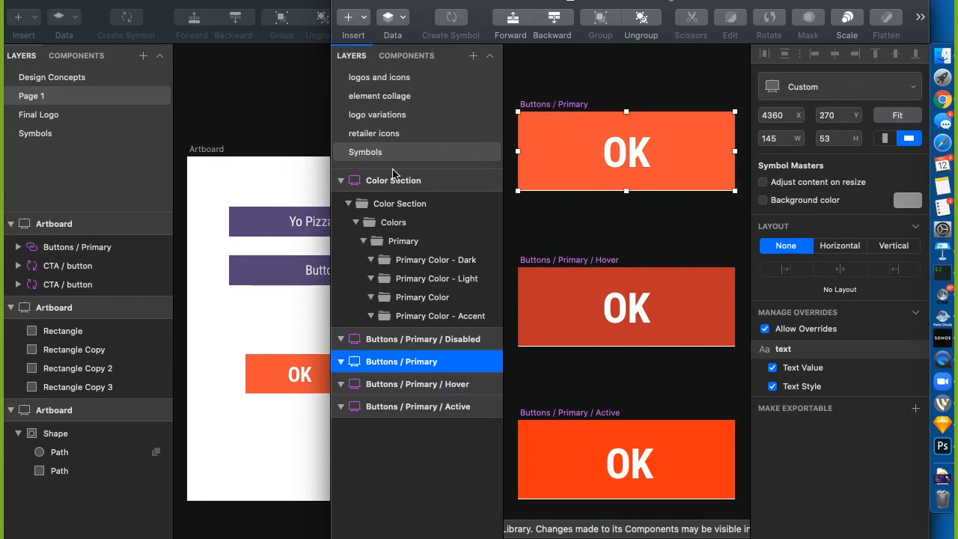
scroll(611, 245, down, 10)
scroll(611, 245, right, 5)
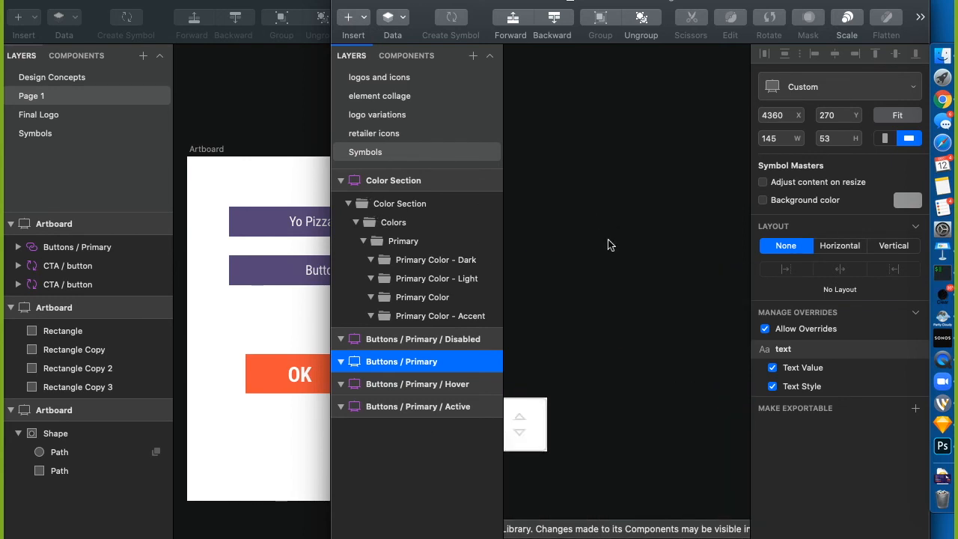
click(403, 372)
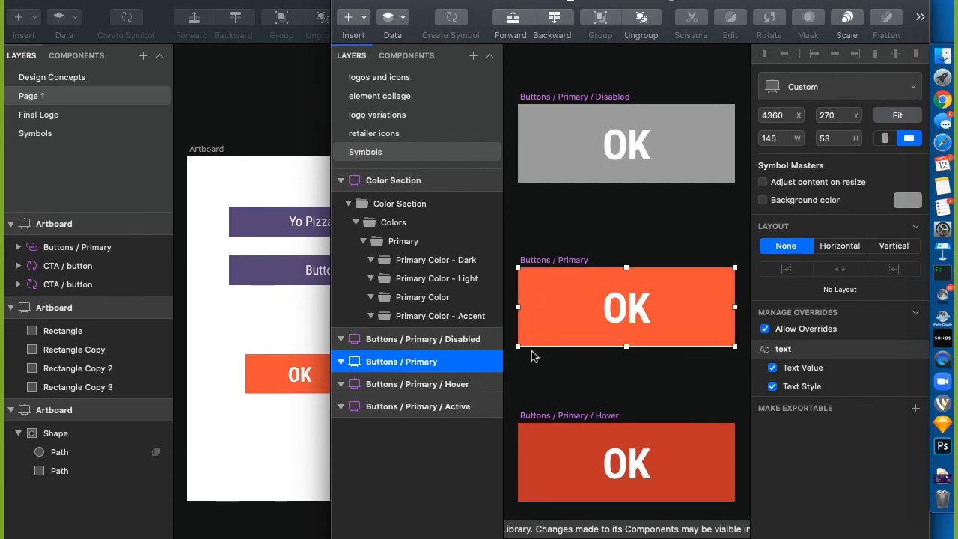
click(557, 353)
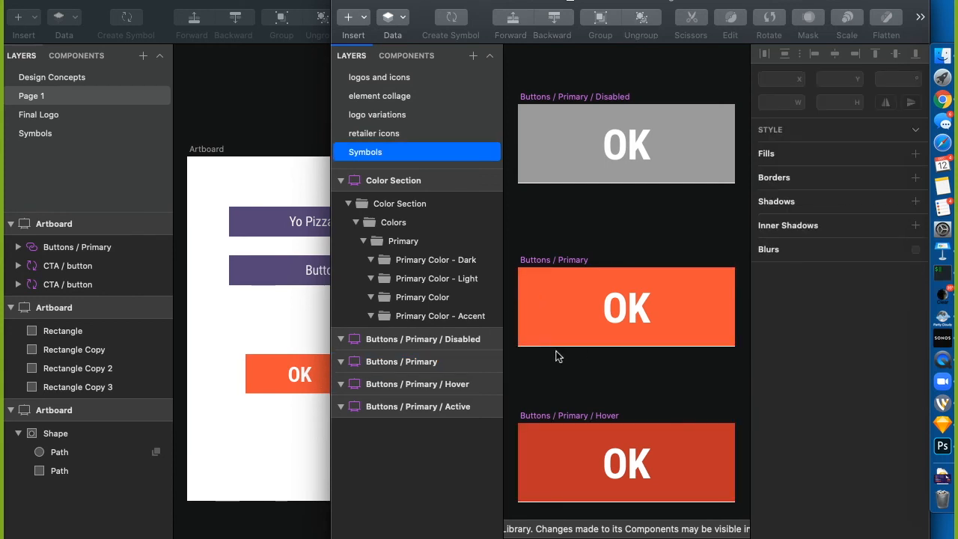
click(341, 361)
click(382, 361)
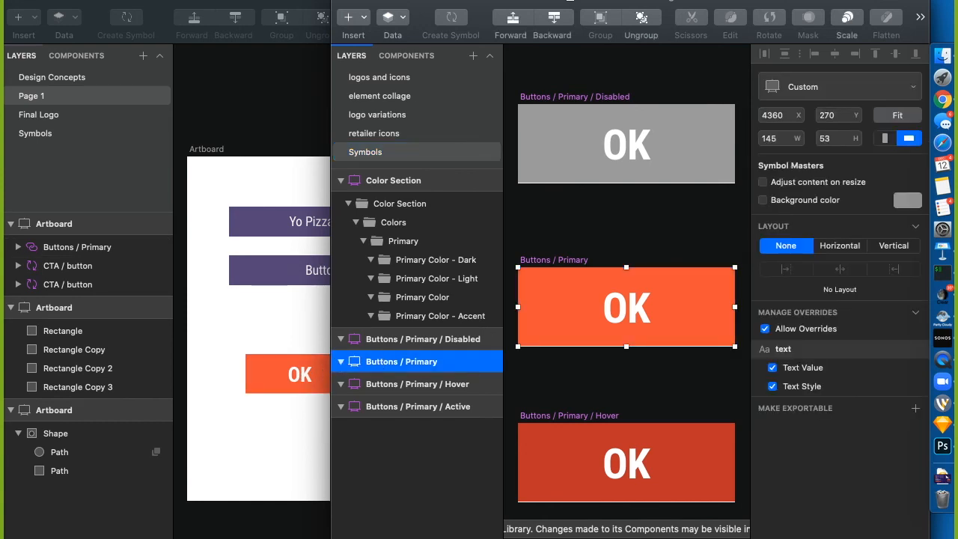
scroll(390, 423, down, 5)
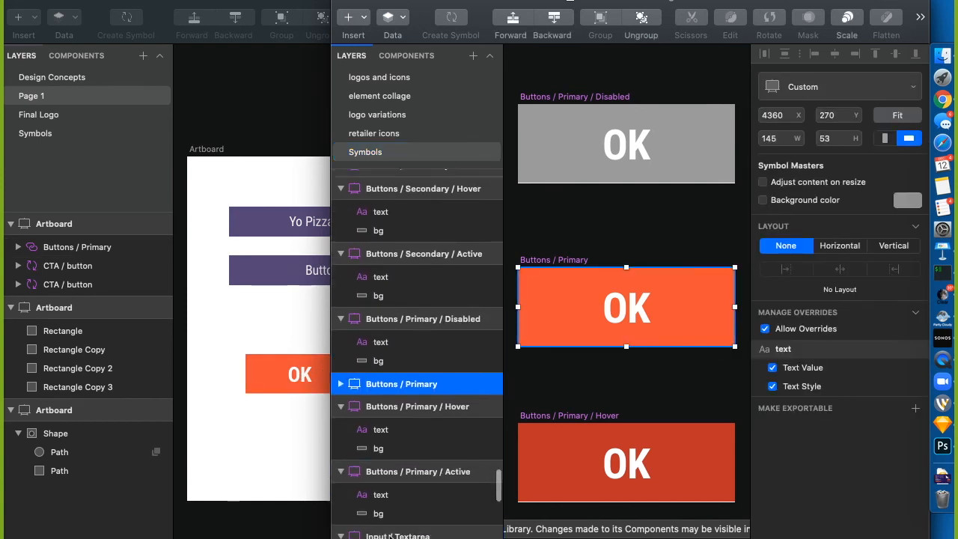
Change the Buttons / Primary background fill to green (#67F038)
click(378, 394)
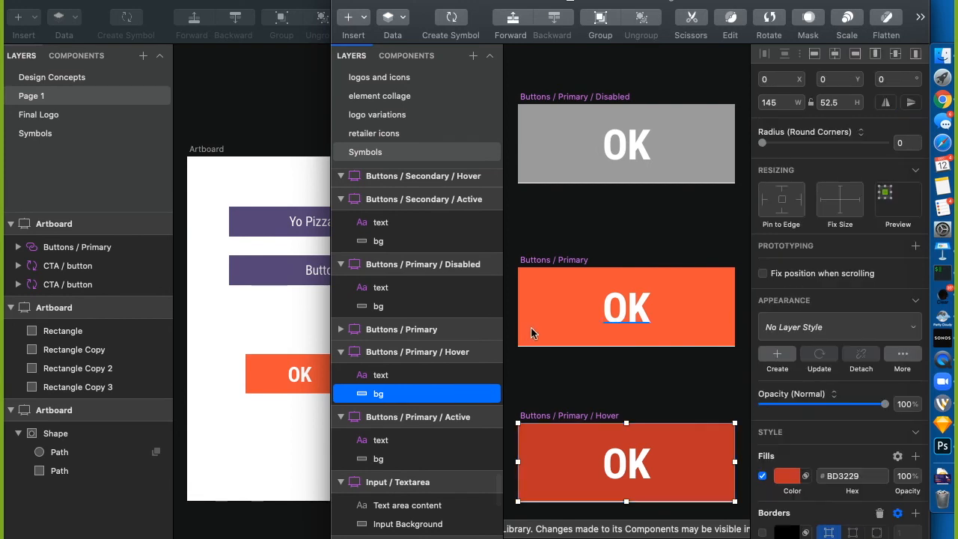
click(530, 331)
click(540, 275)
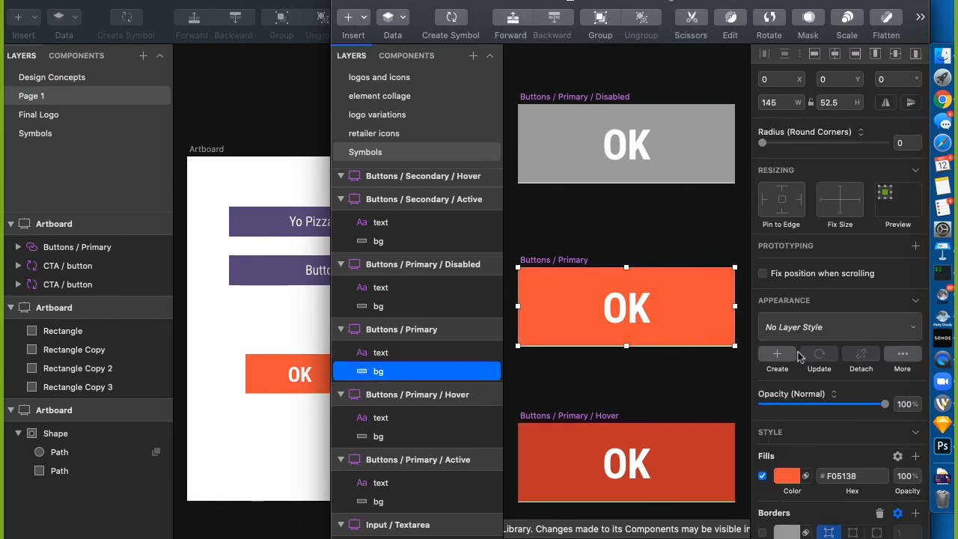
click(787, 477)
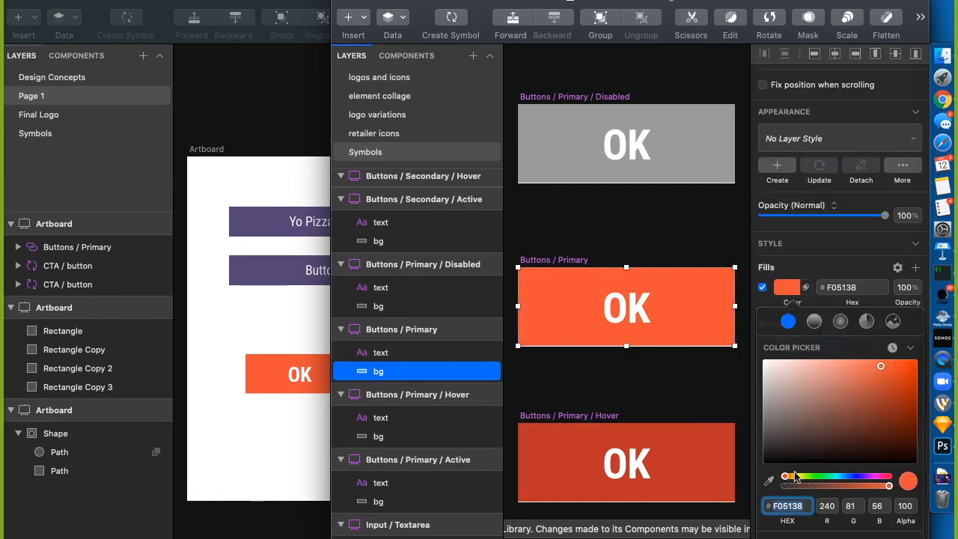
drag(788, 478, 814, 478)
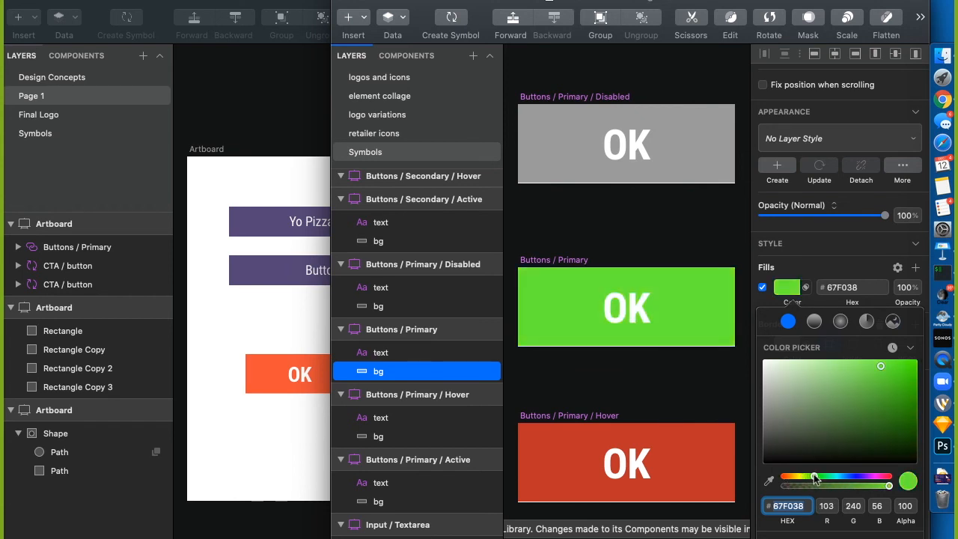
Set the button's OK text colour to black
click(620, 307)
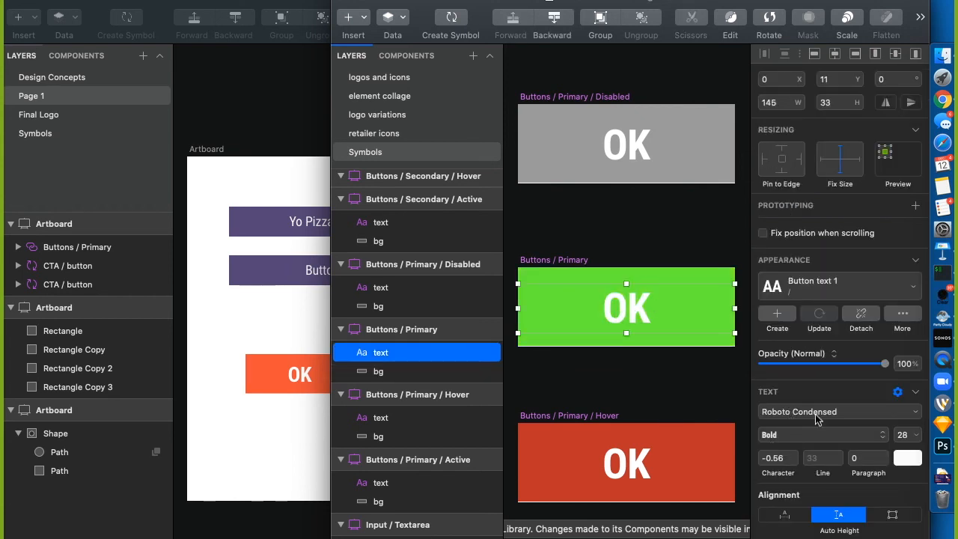
click(906, 458)
drag(824, 415, 762, 459)
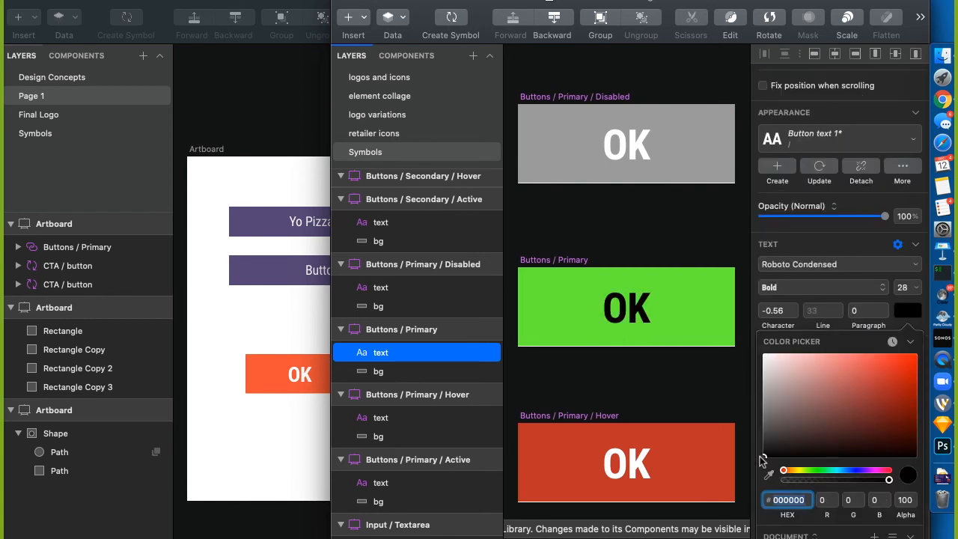
click(640, 347)
click(548, 259)
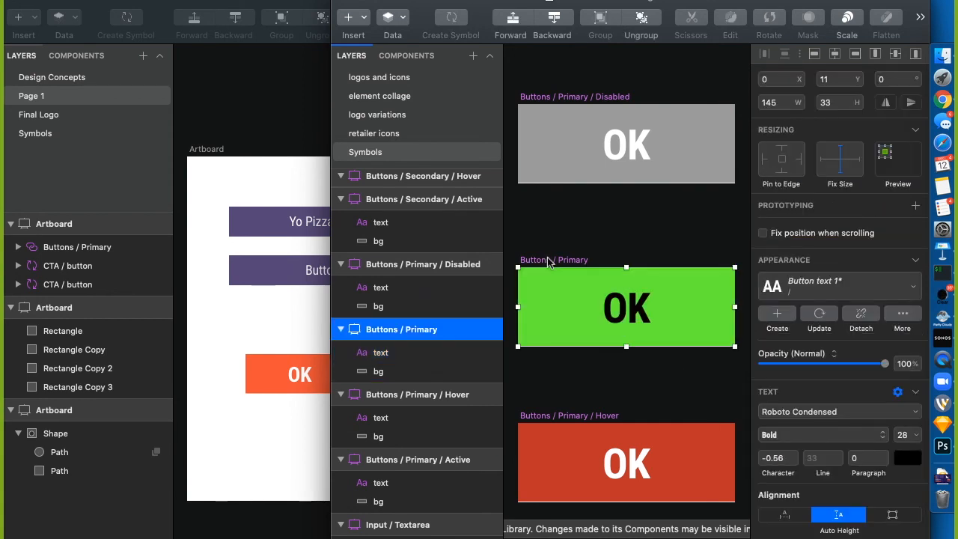
click(237, 452)
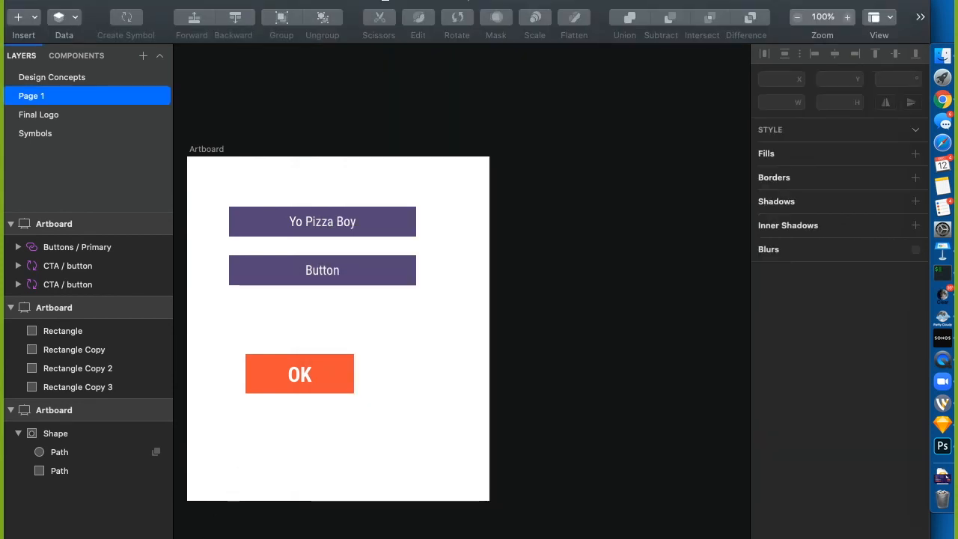
Check the BYBE Element Collage v2 library update in Preferences > Libraries, then snap the document left
click(886, 1)
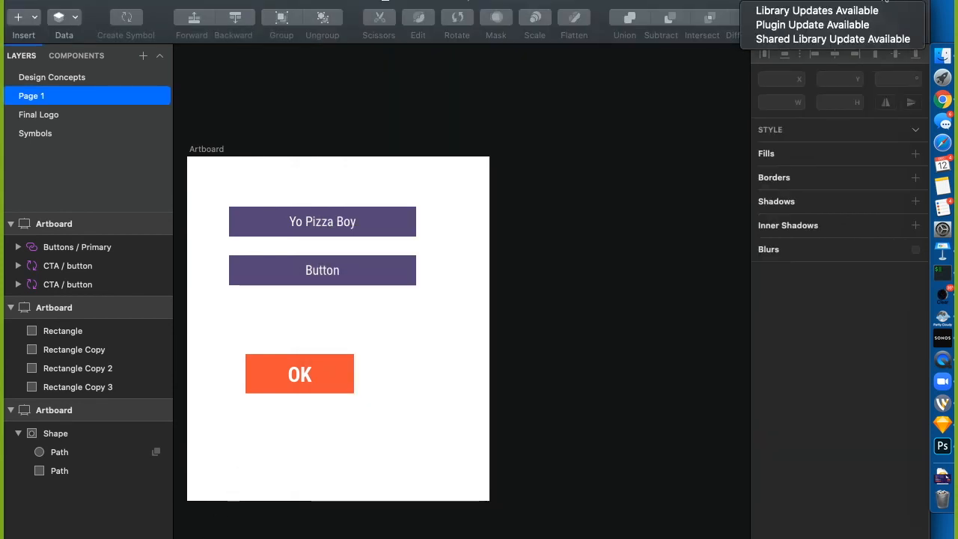
click(822, 38)
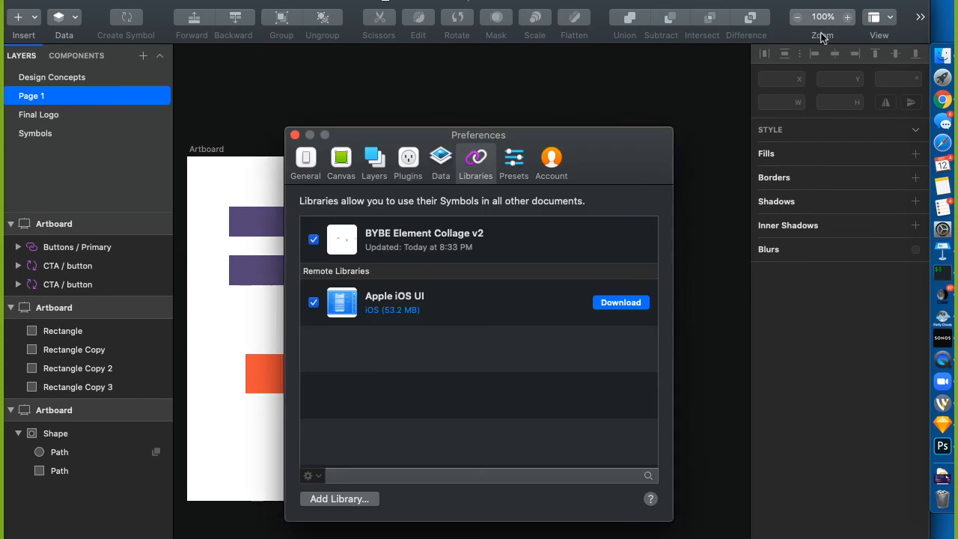
click(455, 241)
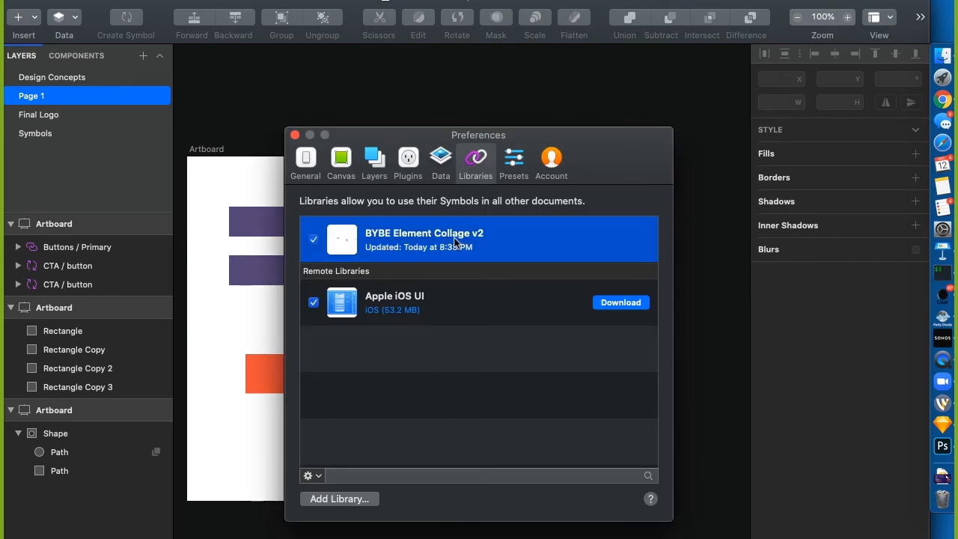
click(295, 135)
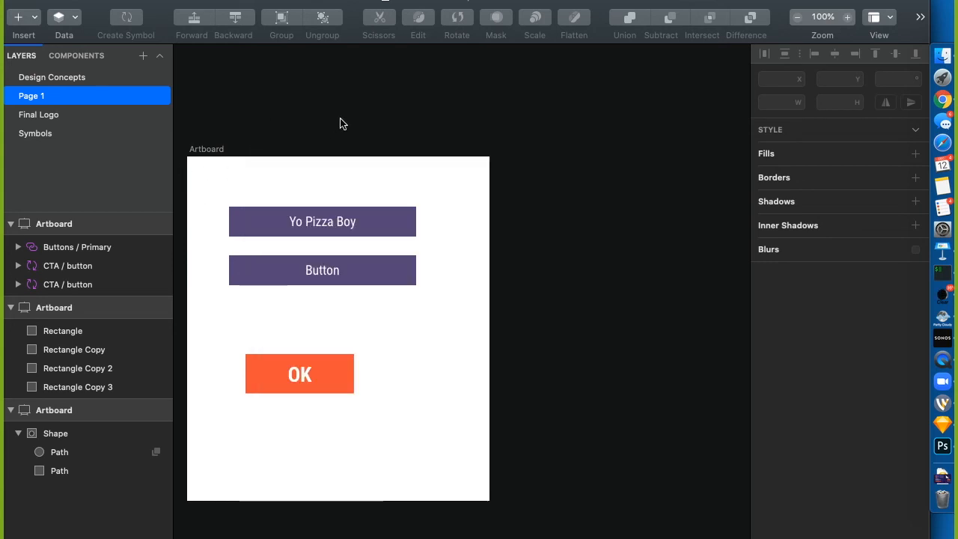
key(ctrl+alt+super+Left)
Undo the black text and green fill on Buttons / Primary, then close the library window
click(671, 223)
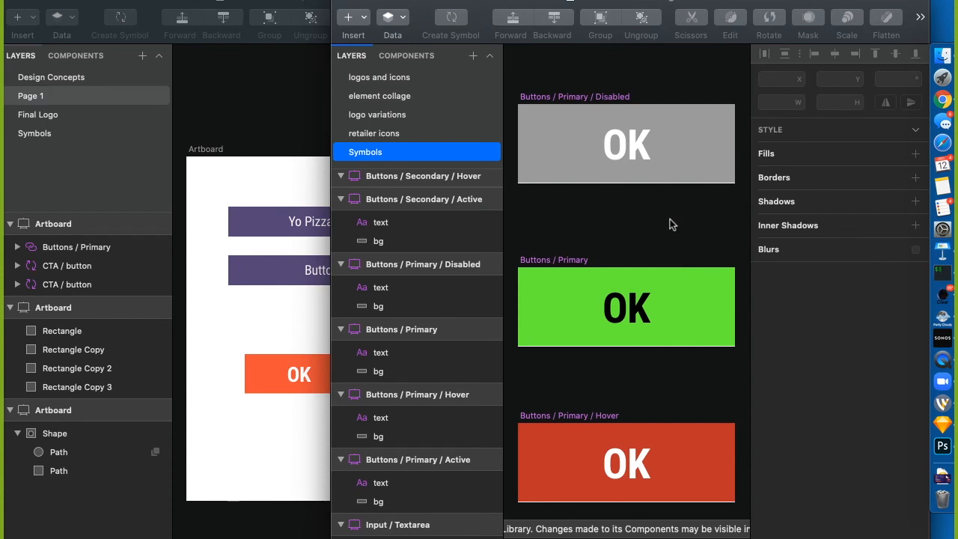
key(super+z)
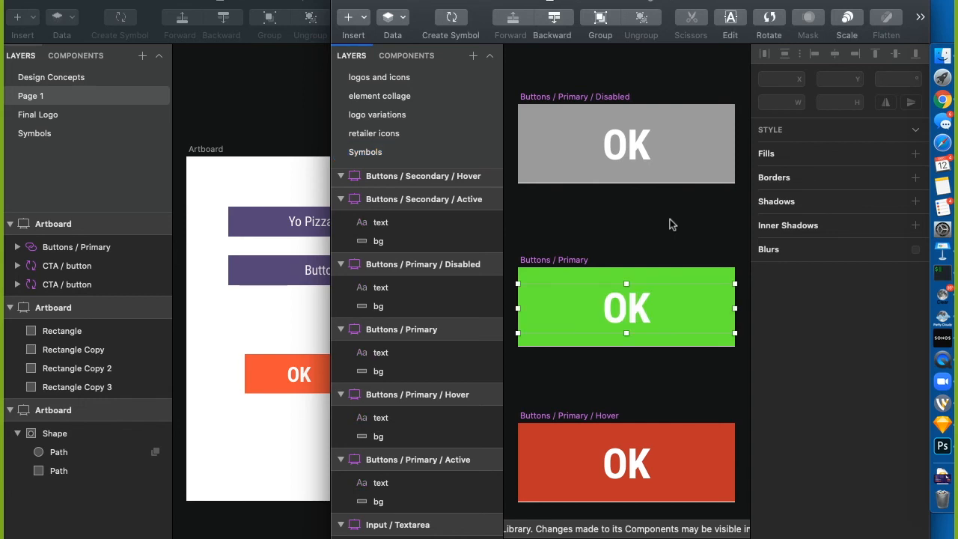
key(super+z)
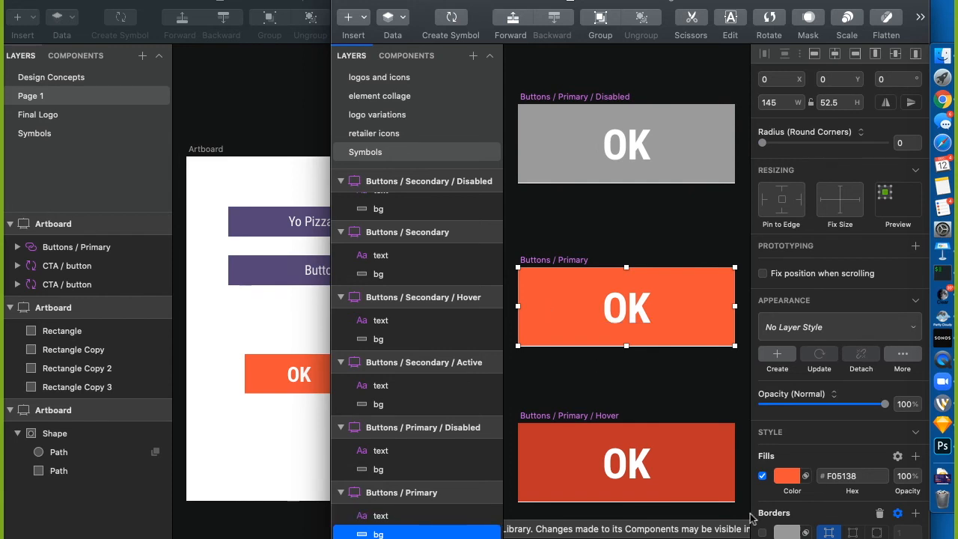
click(777, 477)
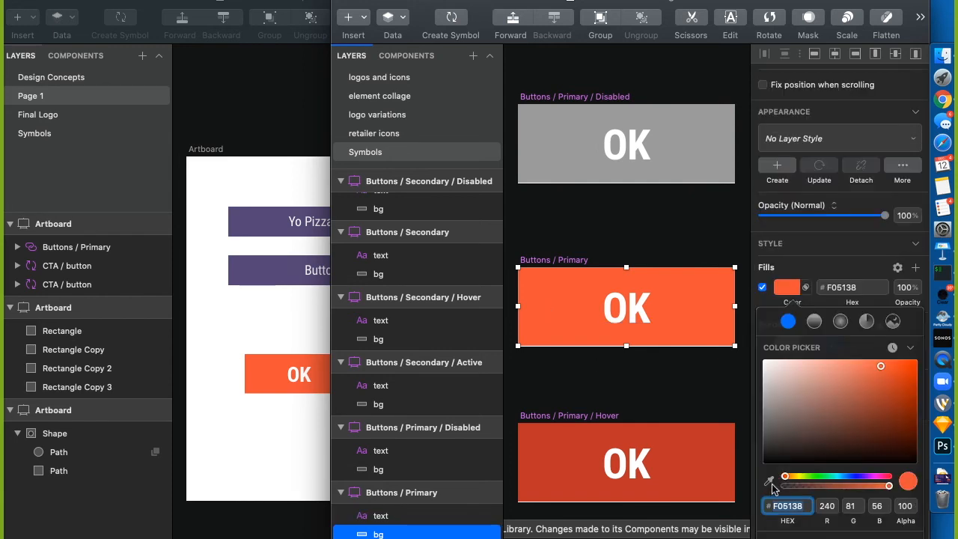
click(768, 481)
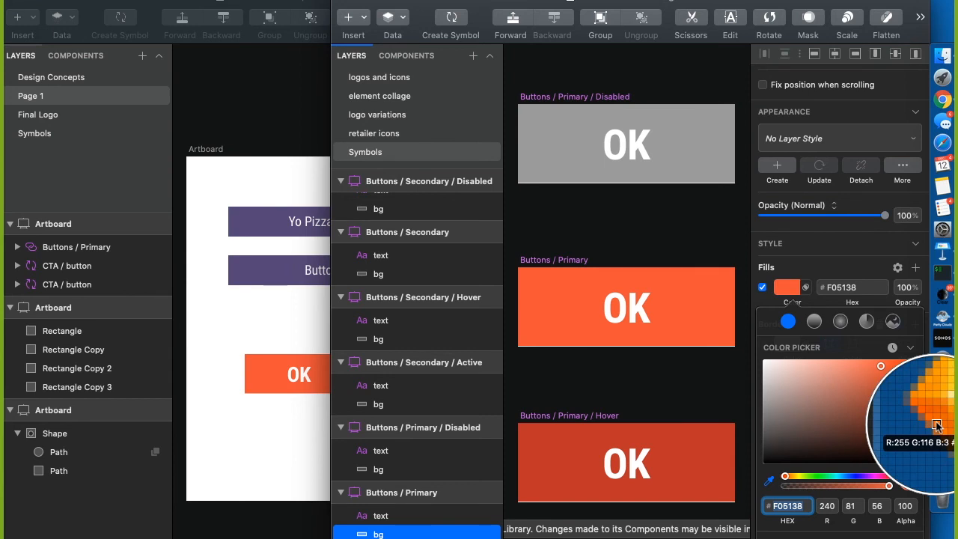
key(Escape)
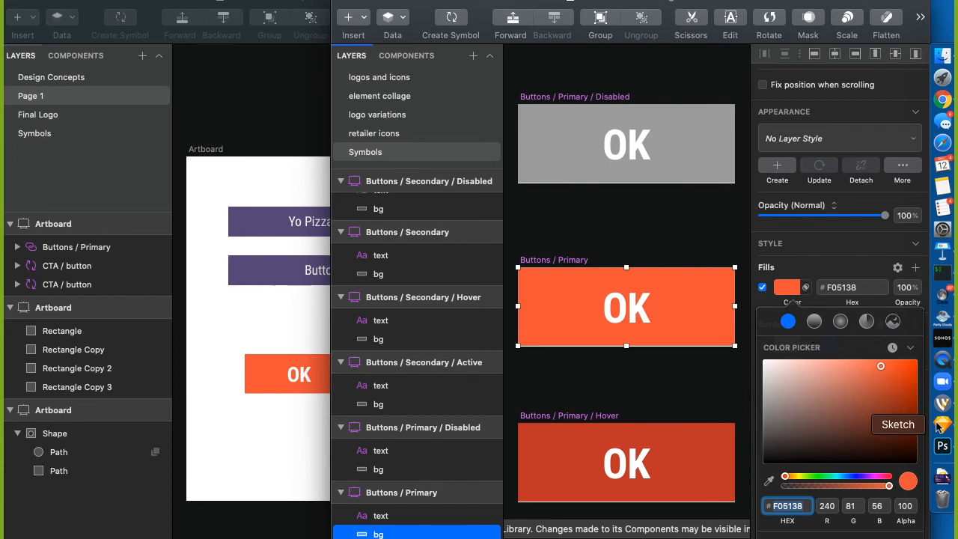
click(603, 223)
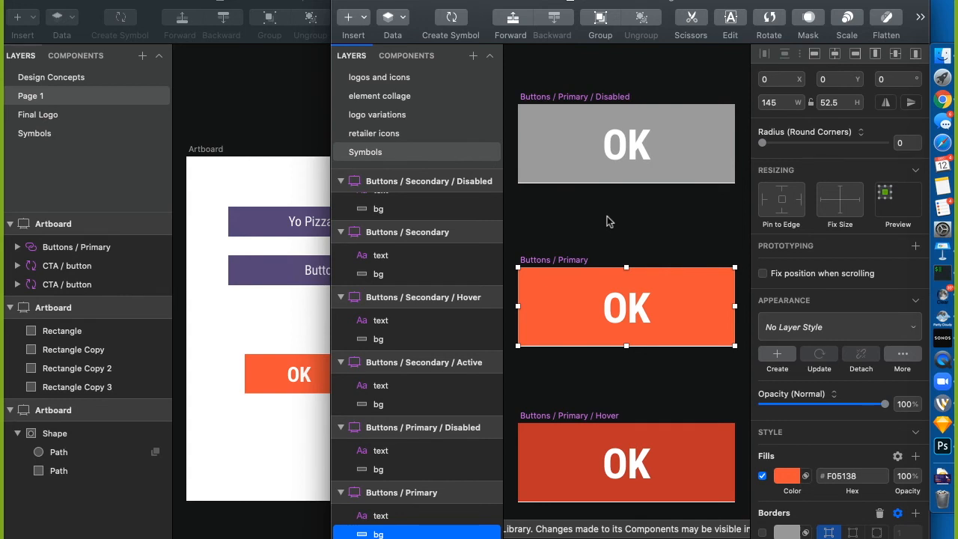
key(Escape)
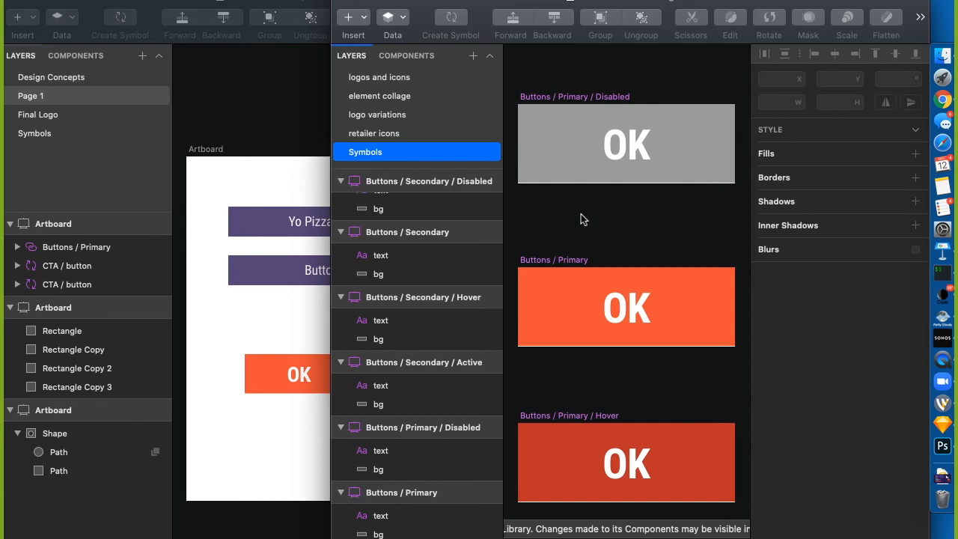
key(super+w)
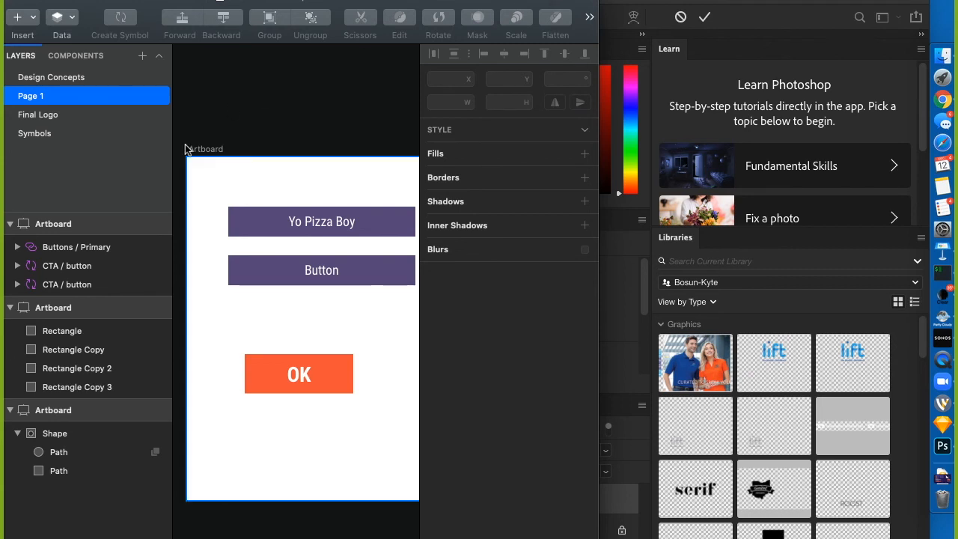
click(96, 0)
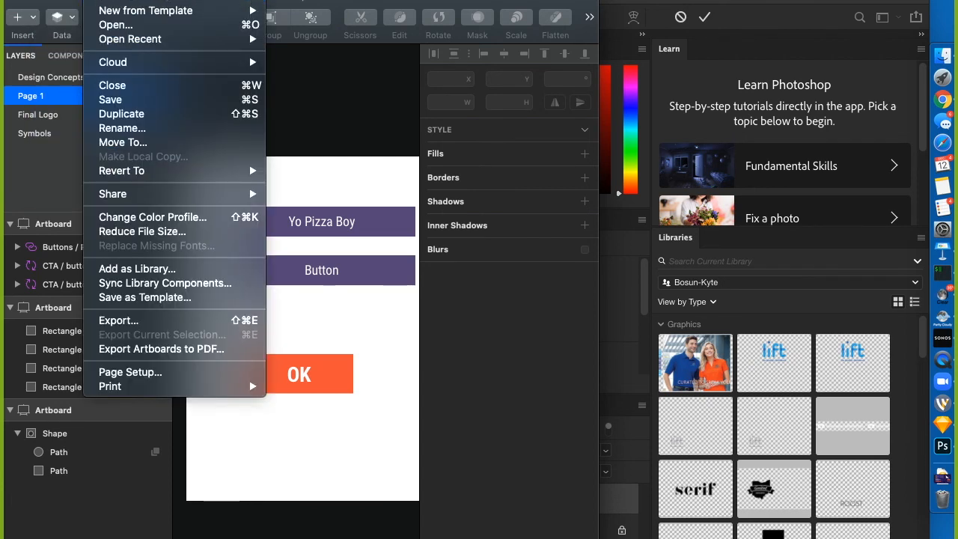
mouse_move(58, 0)
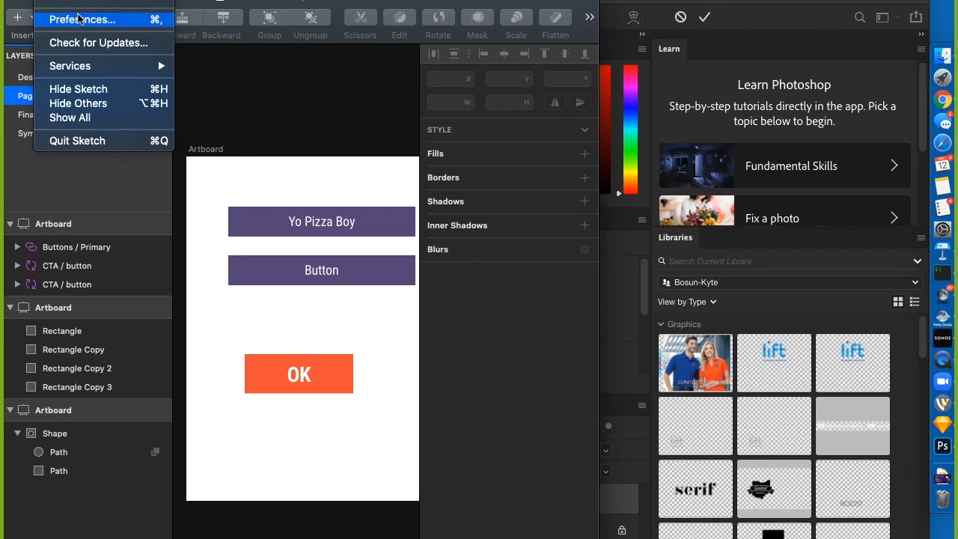
click(331, 126)
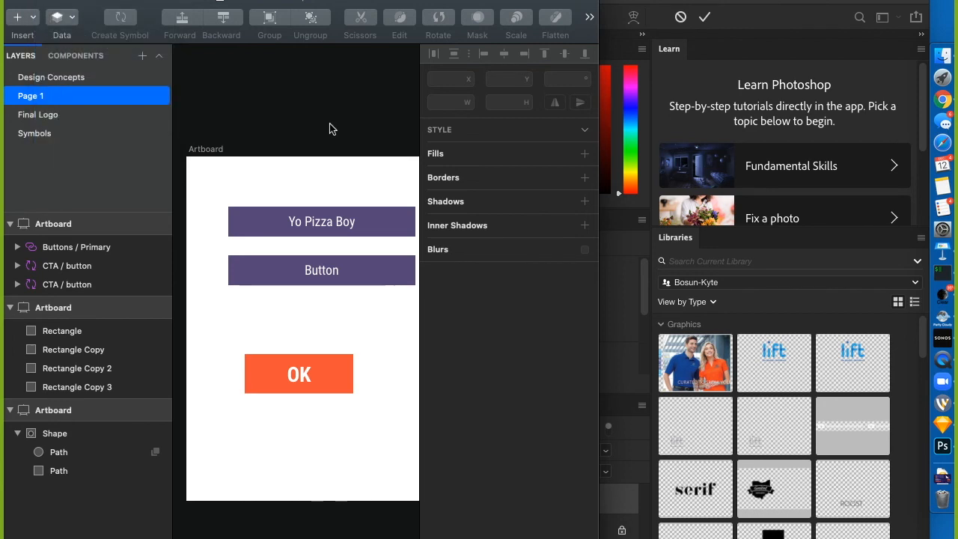
key(ctrl+super+f)
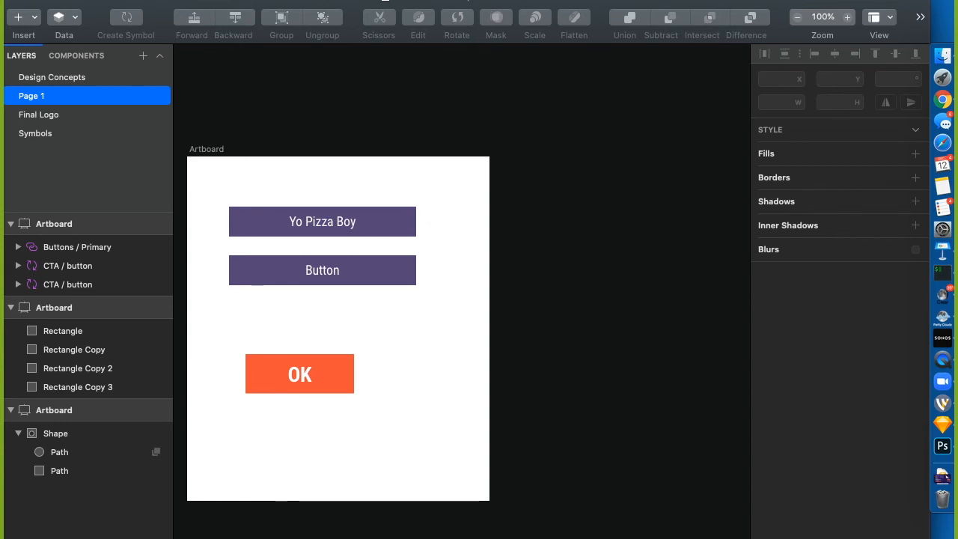
click(384, 1)
mouse_move(412, 2)
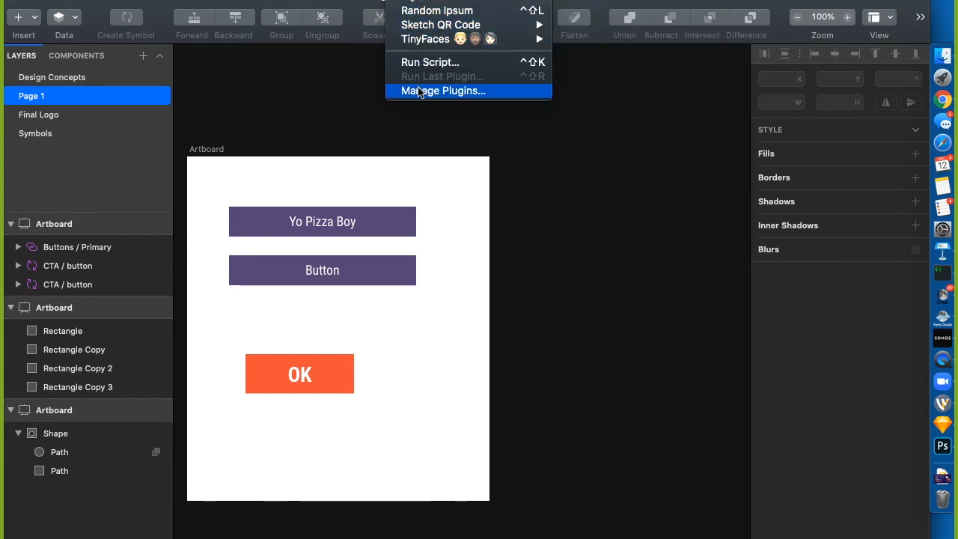
mouse_move(437, 39)
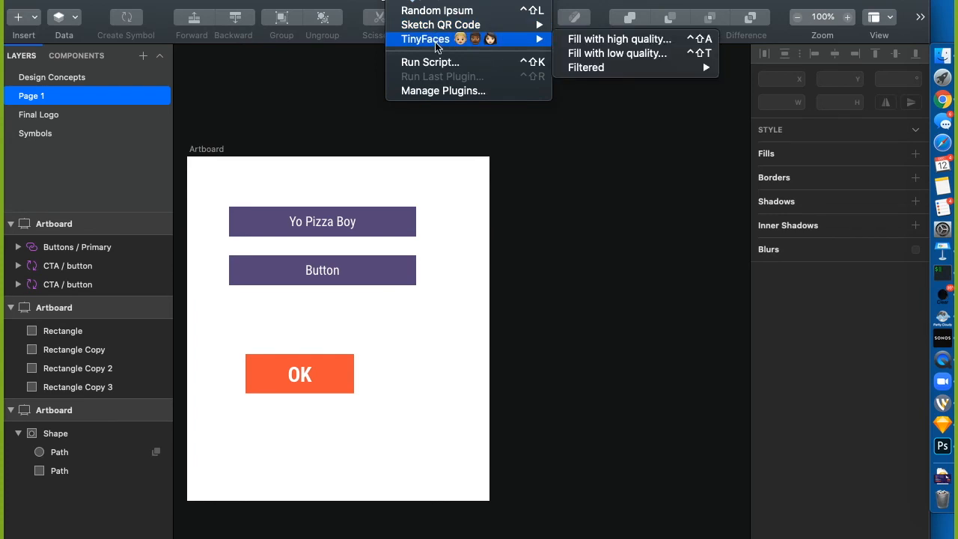
mouse_move(472, 25)
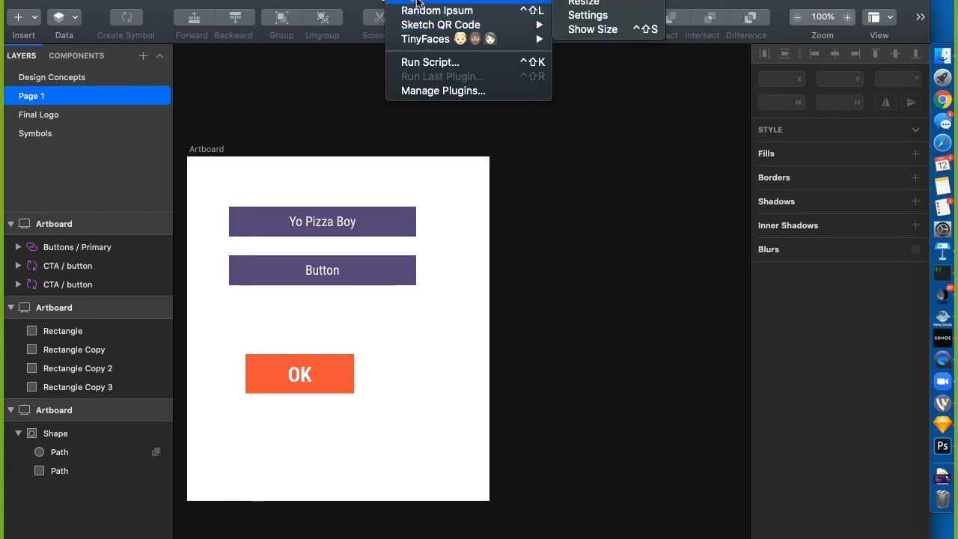
click(480, 341)
Draw a new artboard on empty canvas with a square rectangle inside it
scroll(574, 317, right, 10)
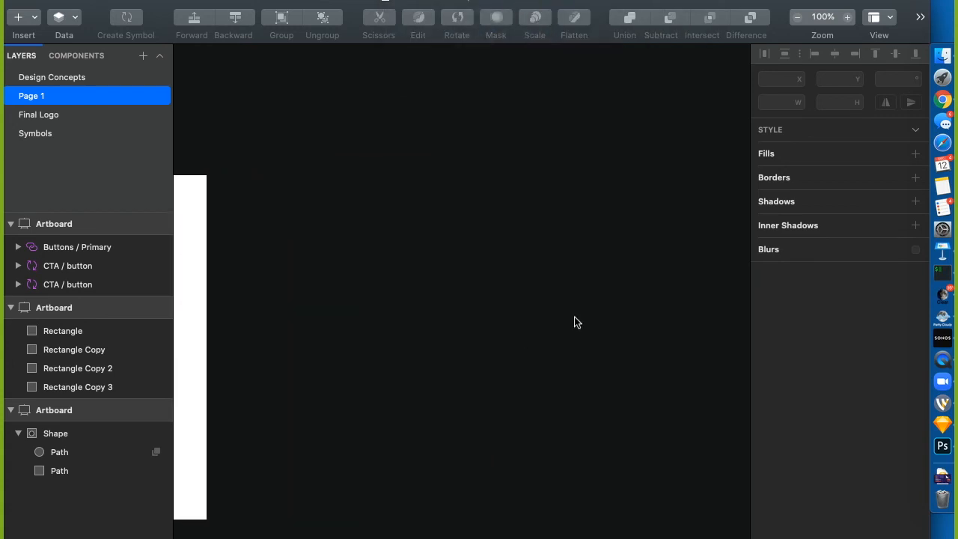
key(a)
drag(295, 160, 659, 501)
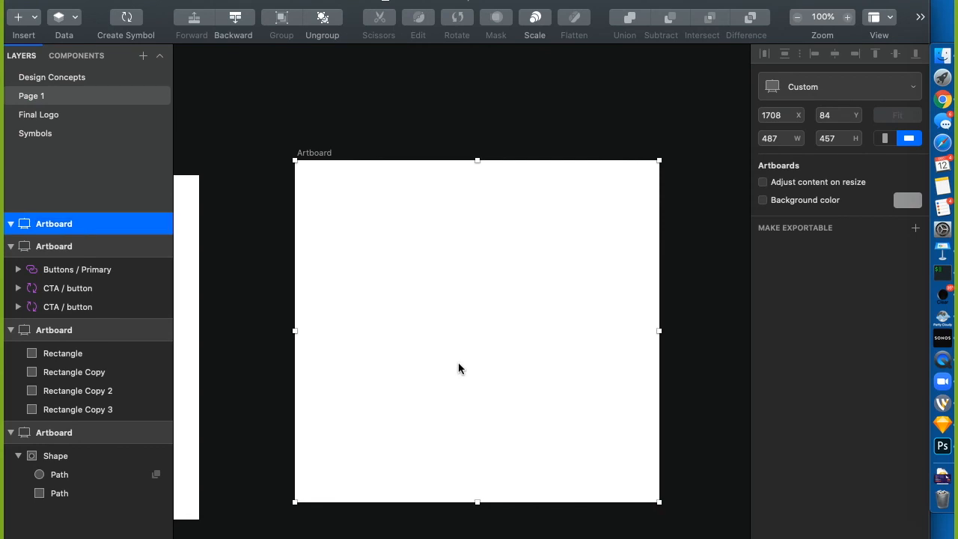
key(r)
drag(370, 240, 492, 358)
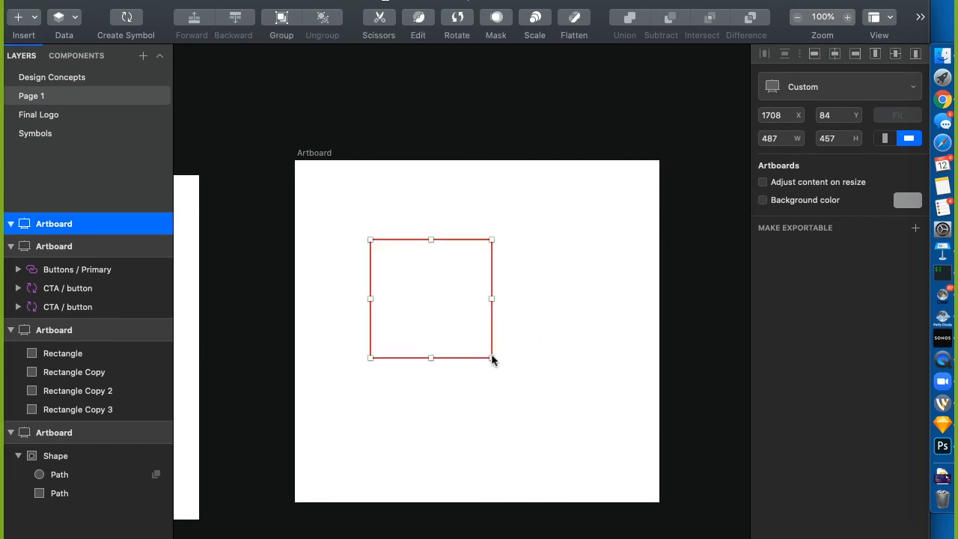
Resize the artboard to 8.50 × 11 inches with Plugins > Resize, aspect ratio unlocked
click(307, 159)
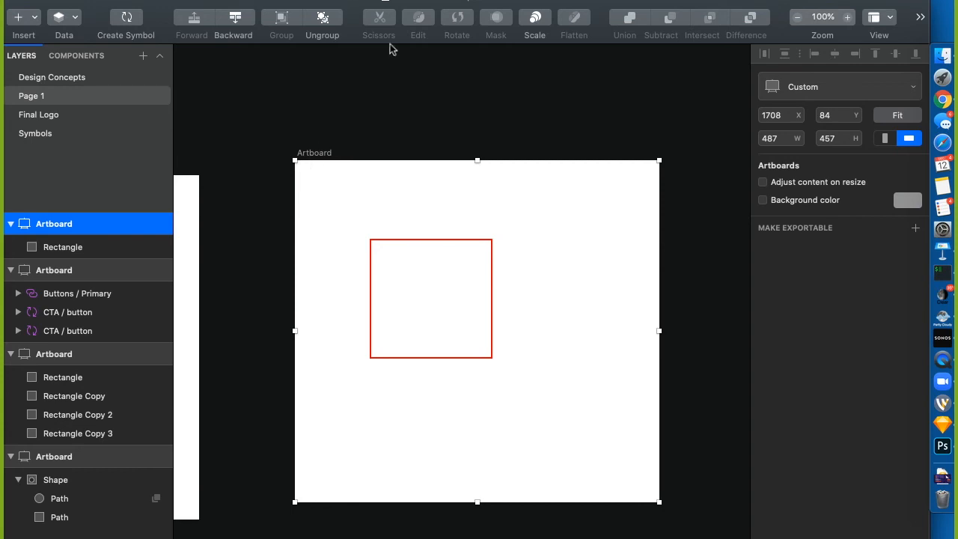
click(386, 0)
mouse_move(411, 0)
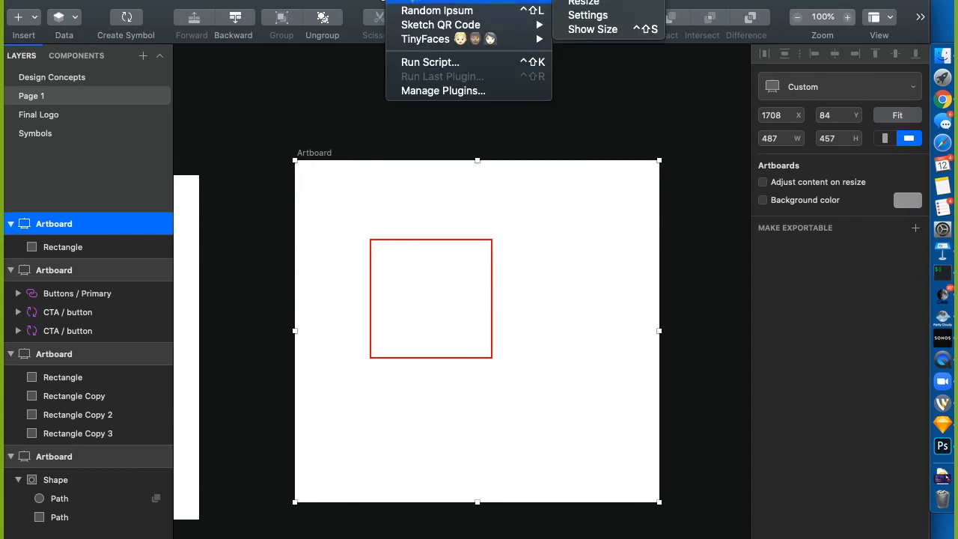
click(607, 2)
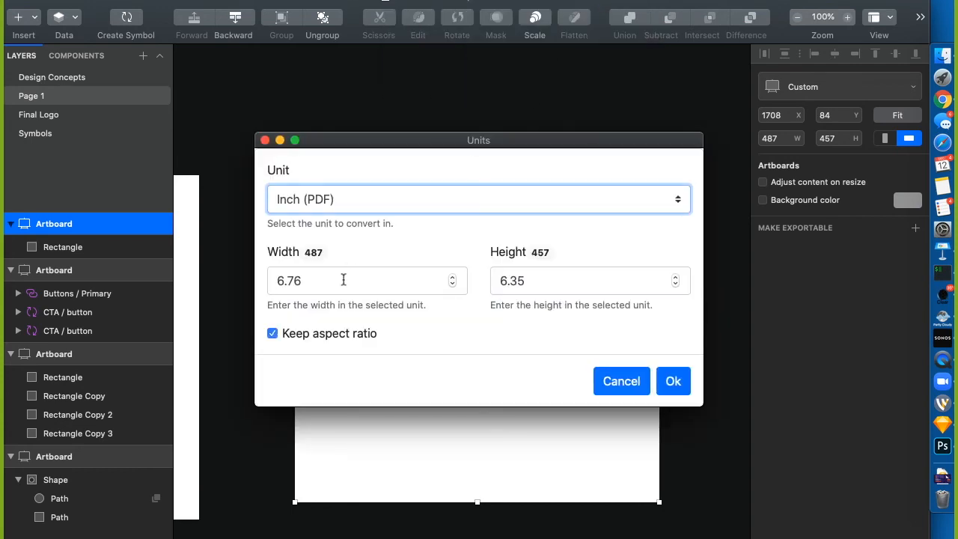
click(279, 334)
click(314, 289)
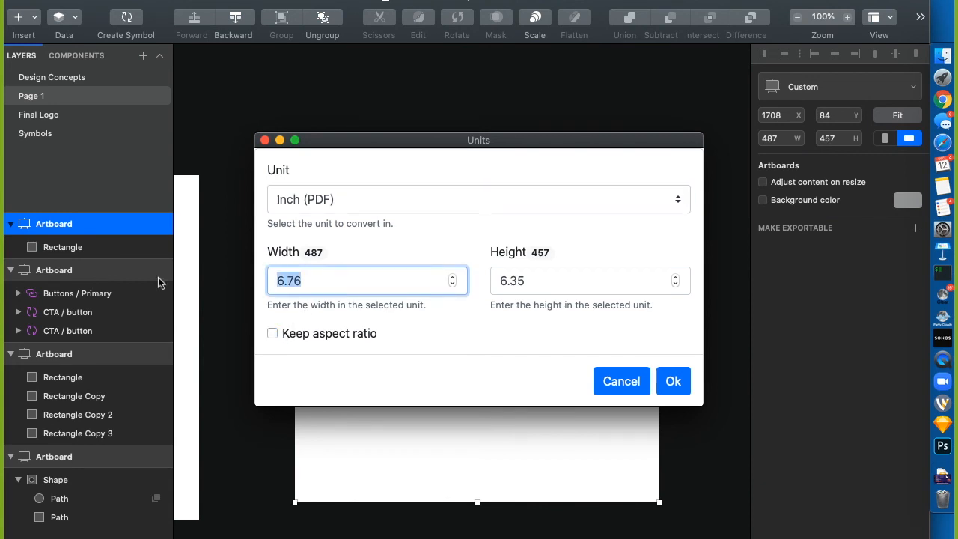
text(8.50)
key(Tab)
text(11.00)
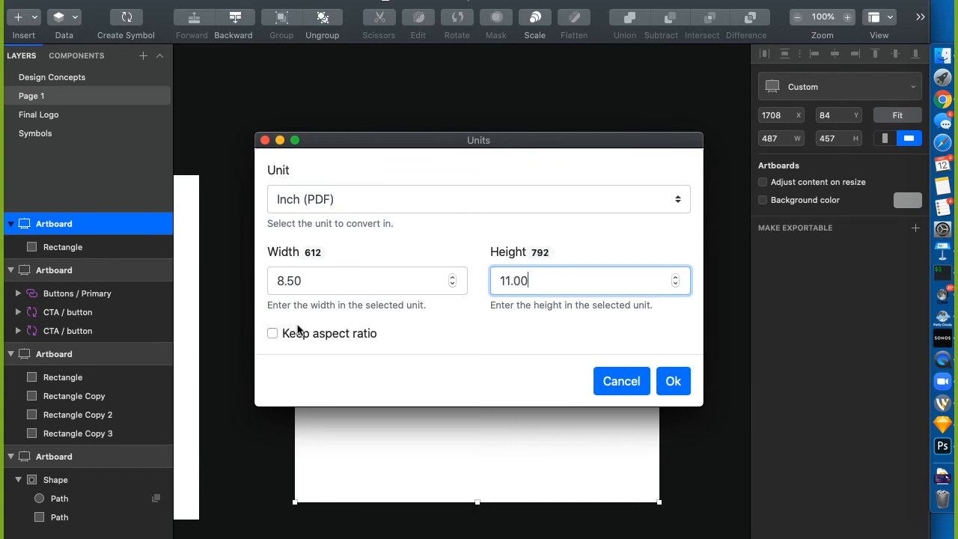
click(667, 385)
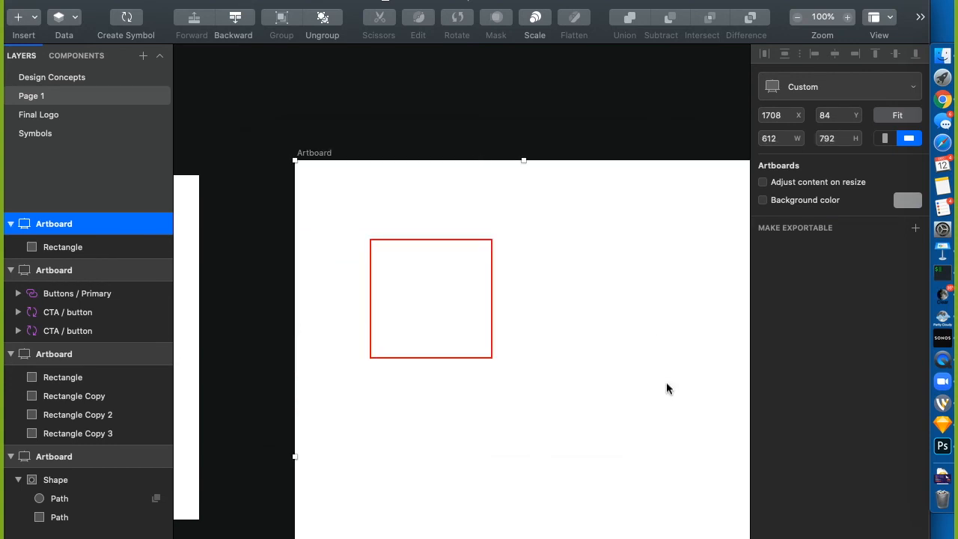
Nudge the artboard slightly down and right, then select the red-outlined square
scroll(458, 248, right, 3)
scroll(457, 248, down, 2)
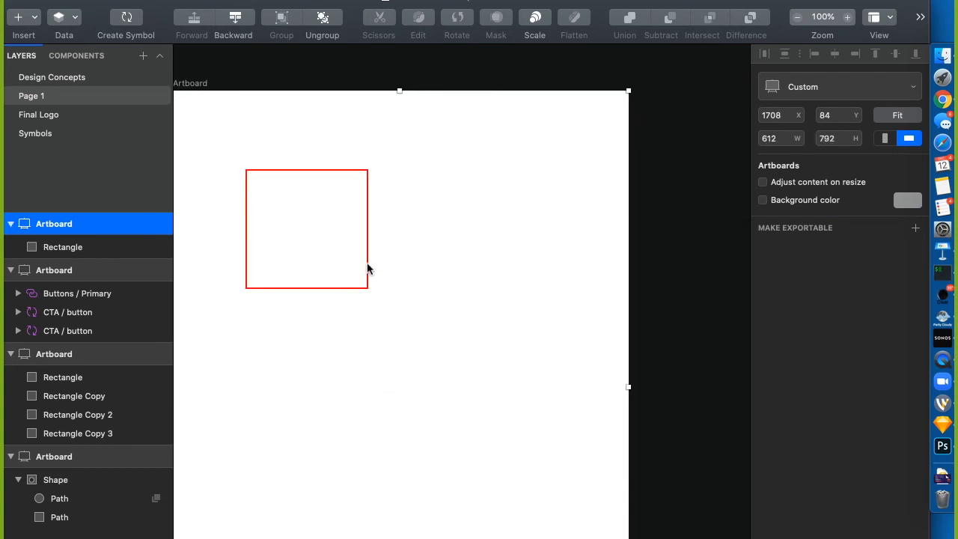
drag(366, 268, 392, 283)
click(454, 207)
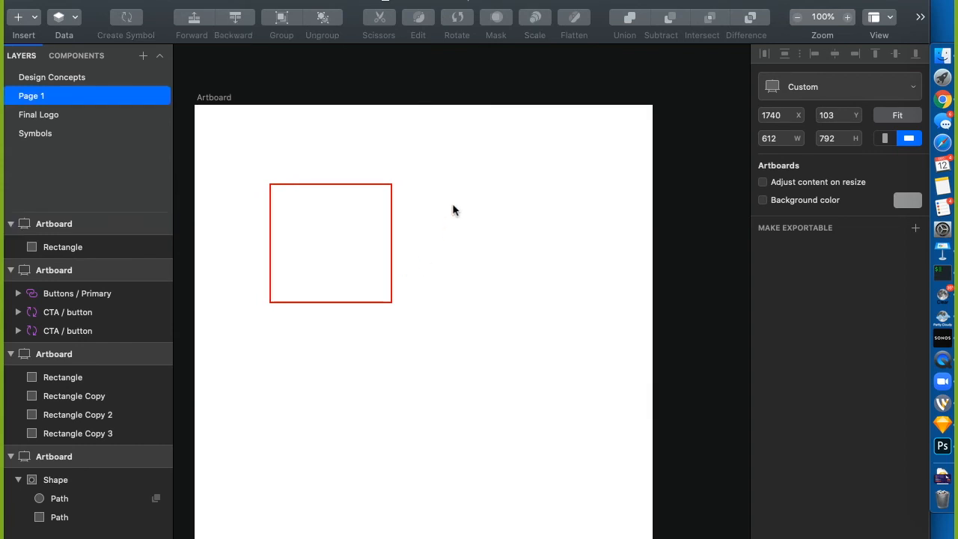
click(391, 246)
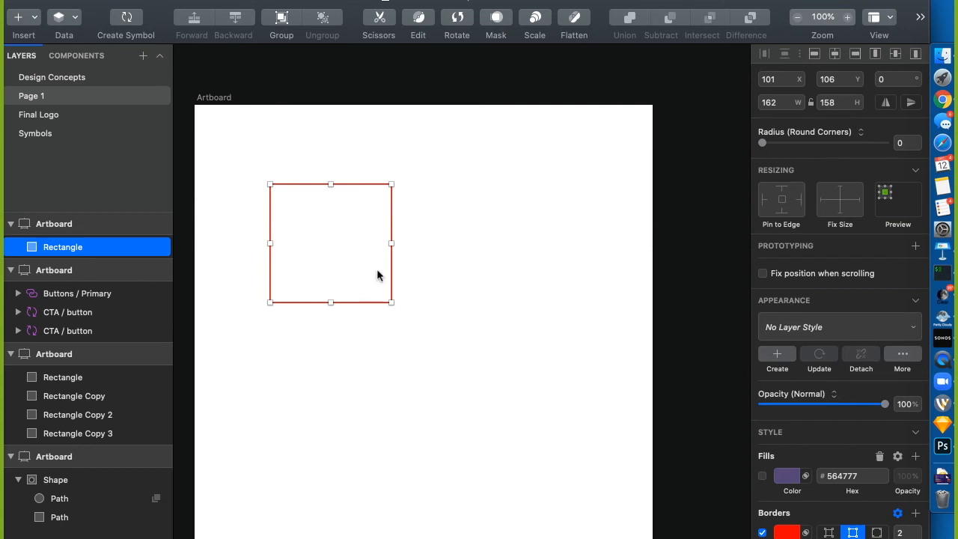
Zoom out to 50% and drag the red square lower on the letter-size artboard
key(super+minus)
drag(427, 293, 471, 375)
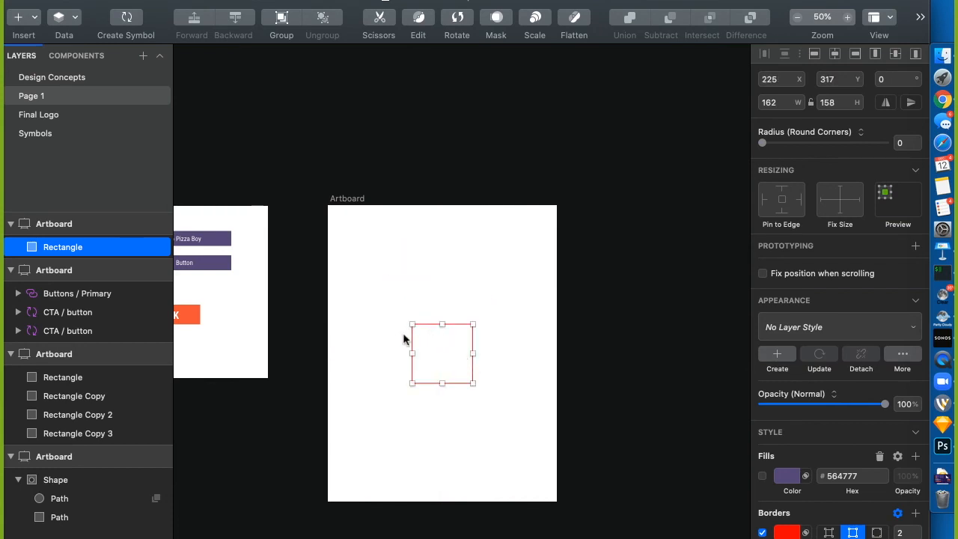
scroll(396, 336, left, 10)
scroll(399, 338, right, 5)
click(701, 194)
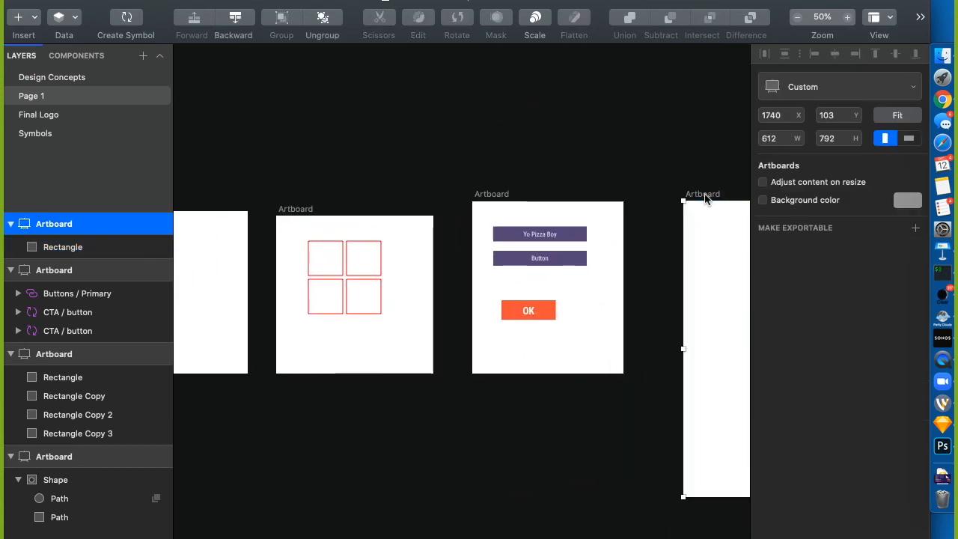
Delete the letter-size artboard and resize the button artboard to iPhone 11 Pro (375 × 812)
key(BackSpace)
click(494, 196)
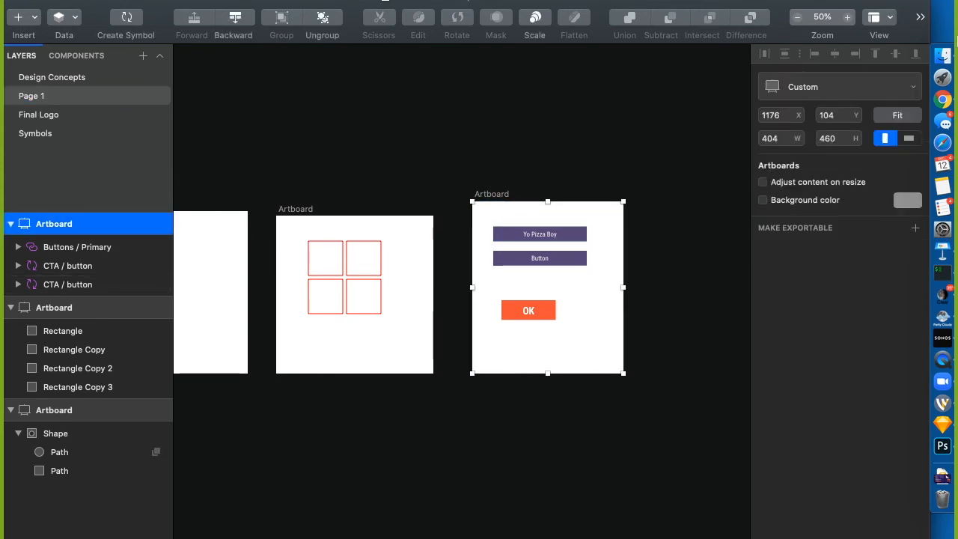
click(815, 93)
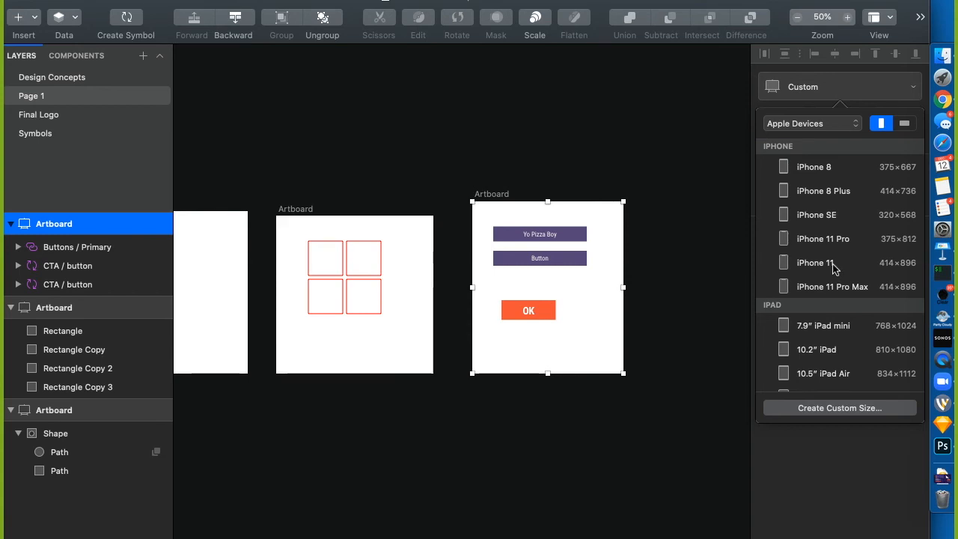
scroll(834, 269, down, 2)
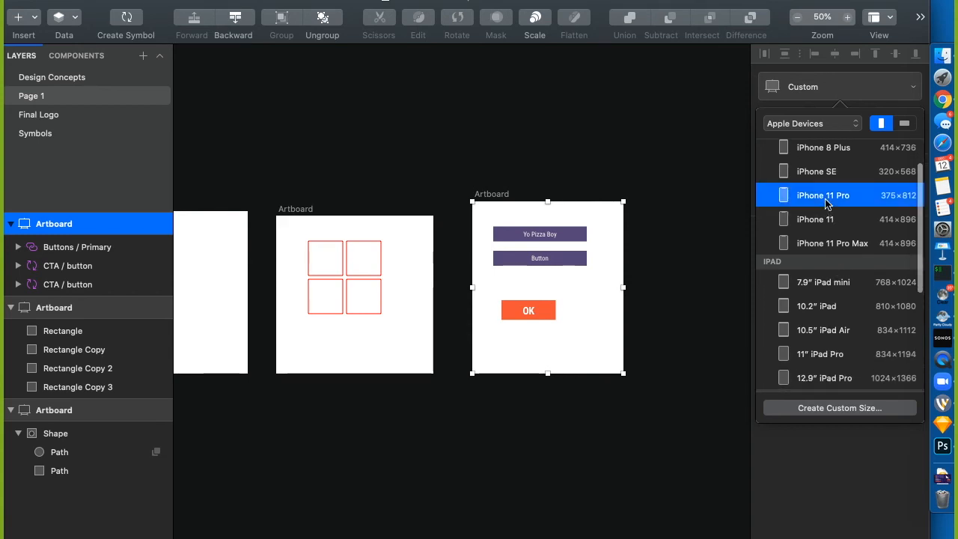
click(828, 197)
Move the OK button to the bottom centre and delete the Yo Pizza Boy and Button buttons
click(734, 271)
drag(524, 314, 538, 464)
click(524, 233)
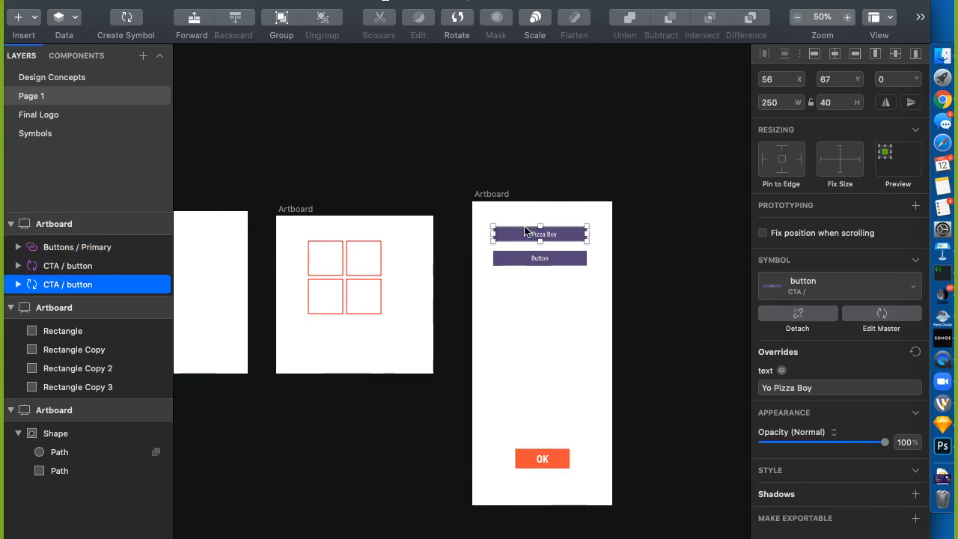
key(Delete)
click(521, 256)
key(Delete)
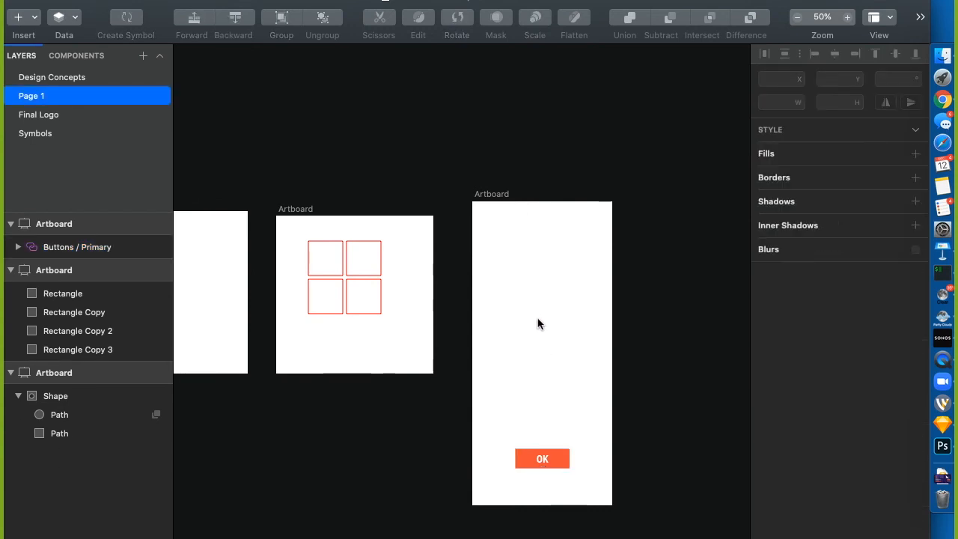
Turn on the artboard's background colour (#A94545)
click(496, 197)
click(783, 200)
click(906, 200)
Change the artboard background colour to teal (#45A99E)
mouse_move(861, 271)
mouse_down()
mouse_move(898, 270)
mouse_move(859, 279)
mouse_up()
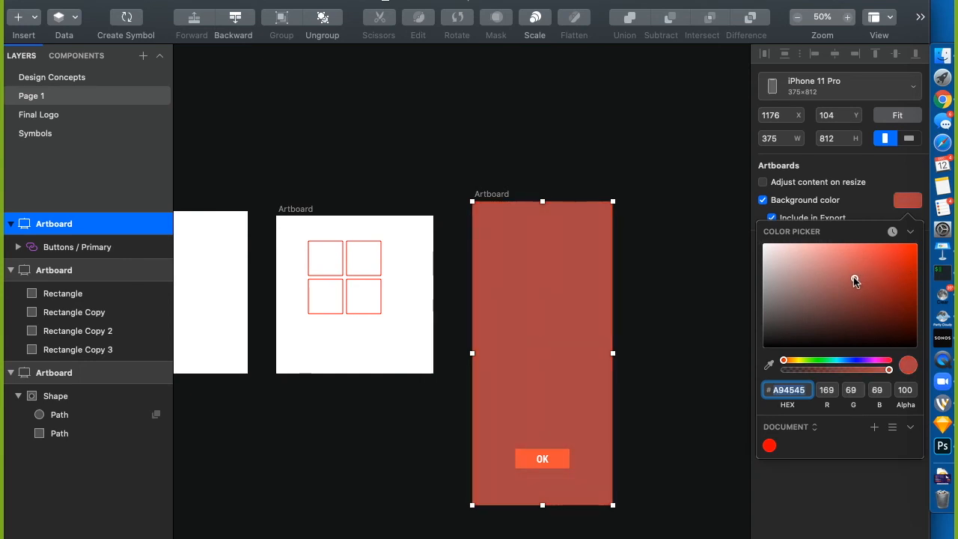
click(836, 362)
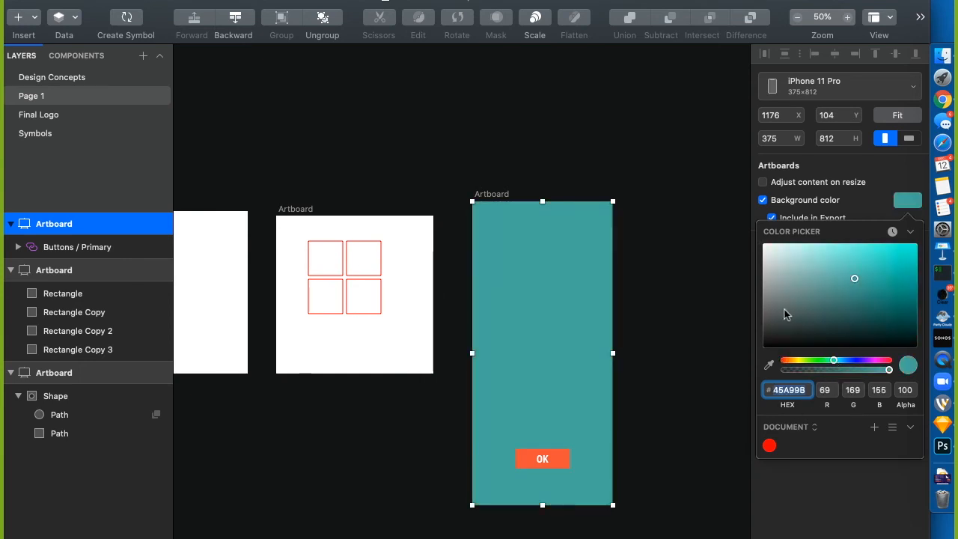
click(634, 229)
Add the greeting text 'Hi, Kyle.' and centre it on the artboard
click(525, 300)
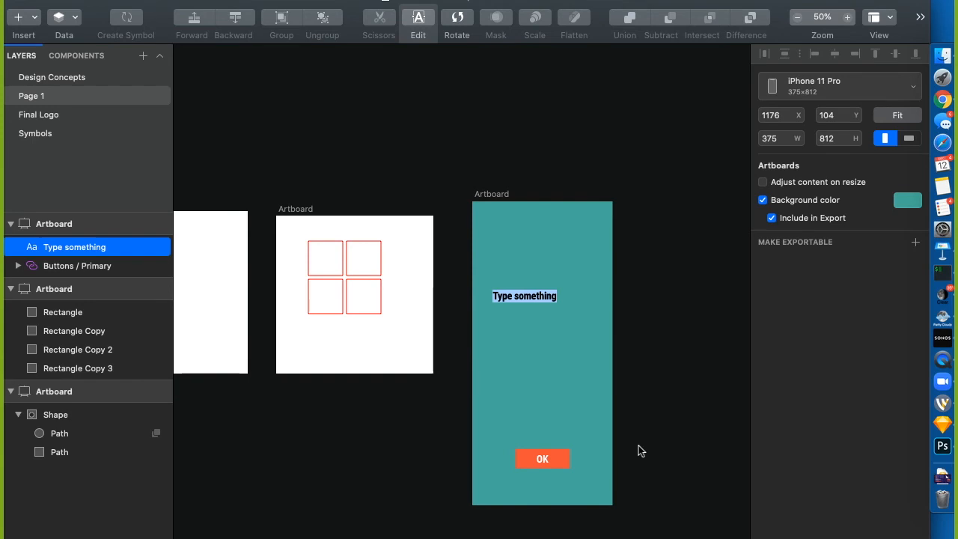
text(Hi, Kyle.)
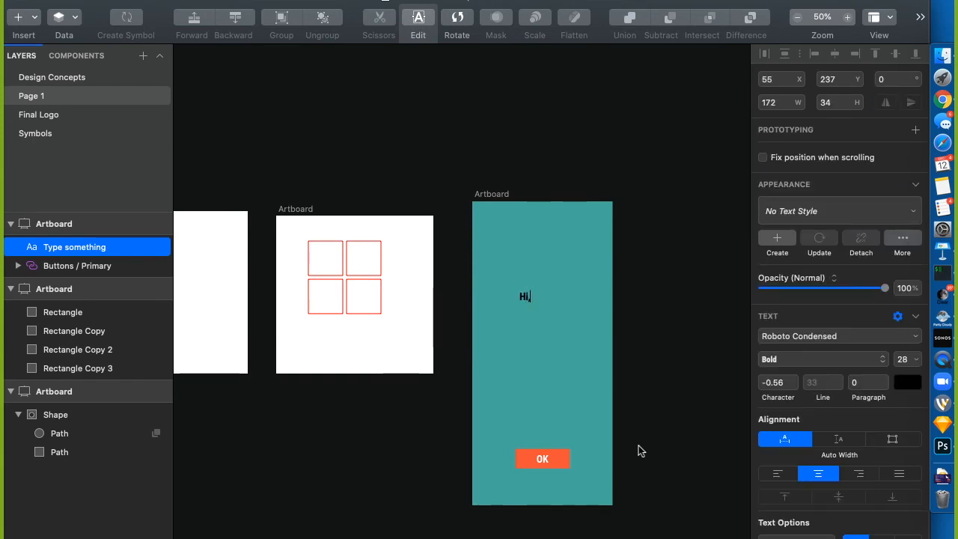
click(679, 374)
drag(525, 297, 539, 315)
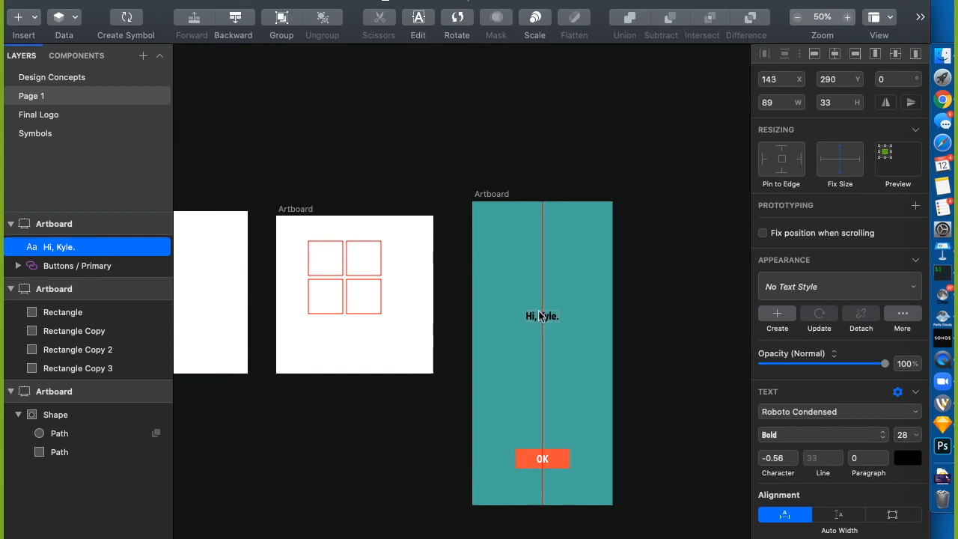
click(655, 265)
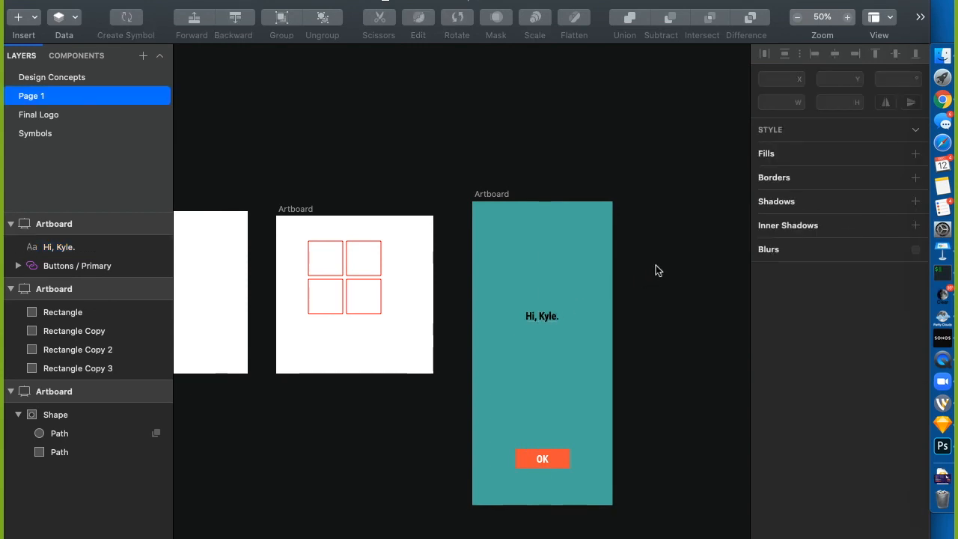
Relabel the OK button to 'More?' through its text override
click(543, 461)
click(787, 389)
text(More?)
click(674, 326)
Duplicate the teal iPhone artboard to its right
scroll(674, 326, down, 2)
scroll(674, 326, right, 2)
scroll(674, 324, down, 2)
scroll(674, 324, right, 2)
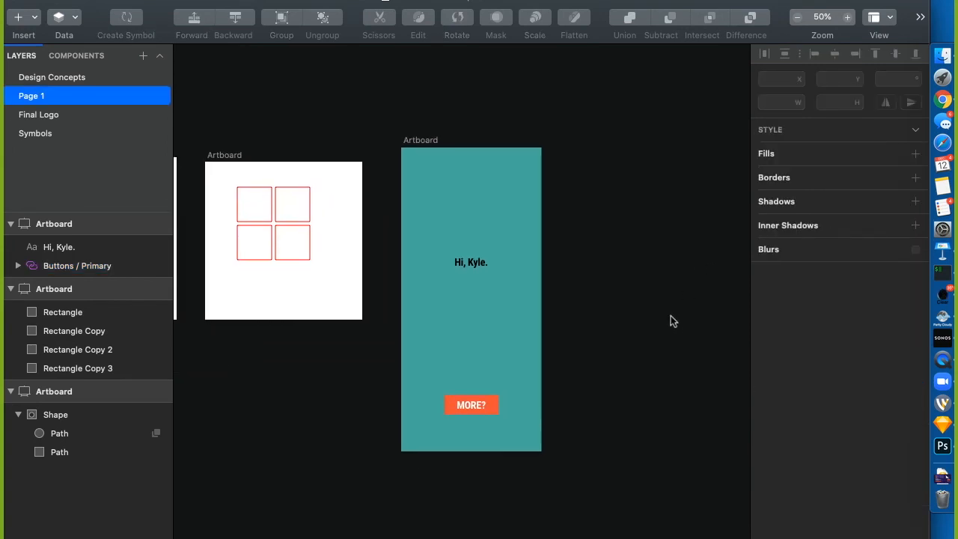
drag(416, 142, 590, 144)
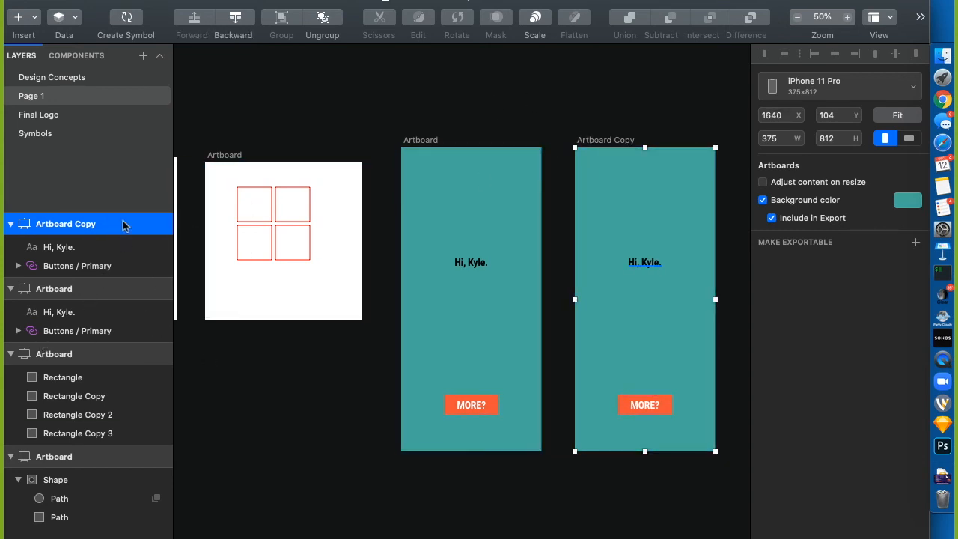
Retype the copied artboard's greeting as 'Sup, man?'
click(554, 118)
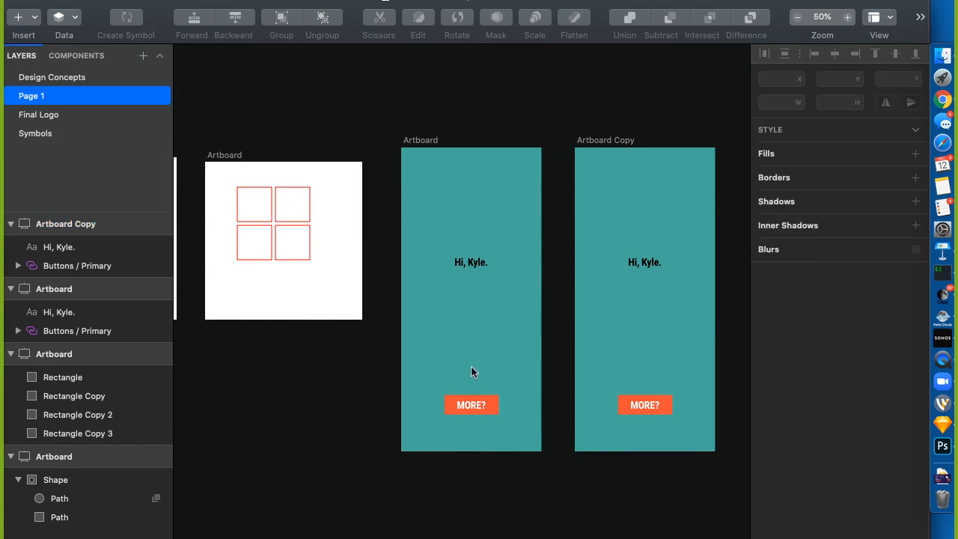
click(650, 263)
double_click(648, 262)
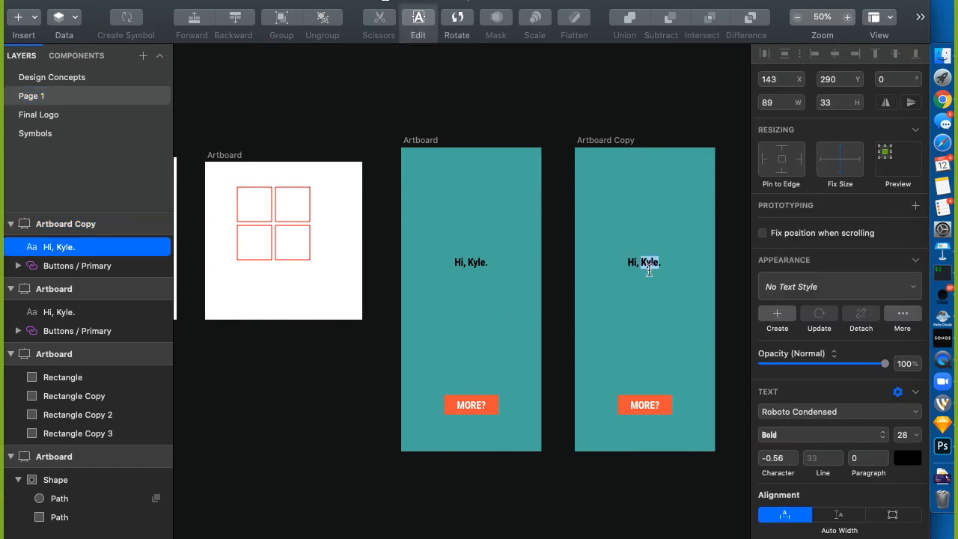
text(Sup, man?)
click(673, 91)
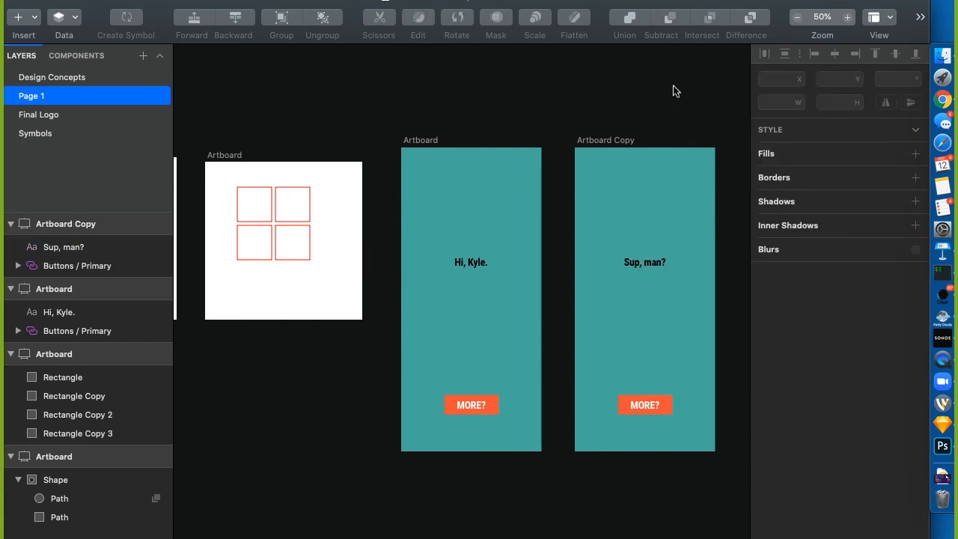
Change the copied button's text override to 'Done'
click(647, 406)
click(775, 391)
text(Done)
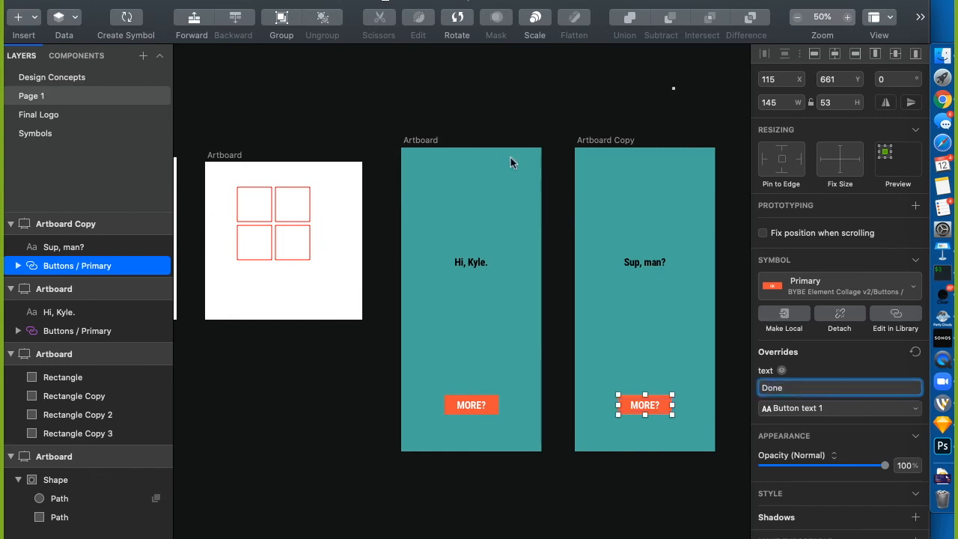
click(598, 122)
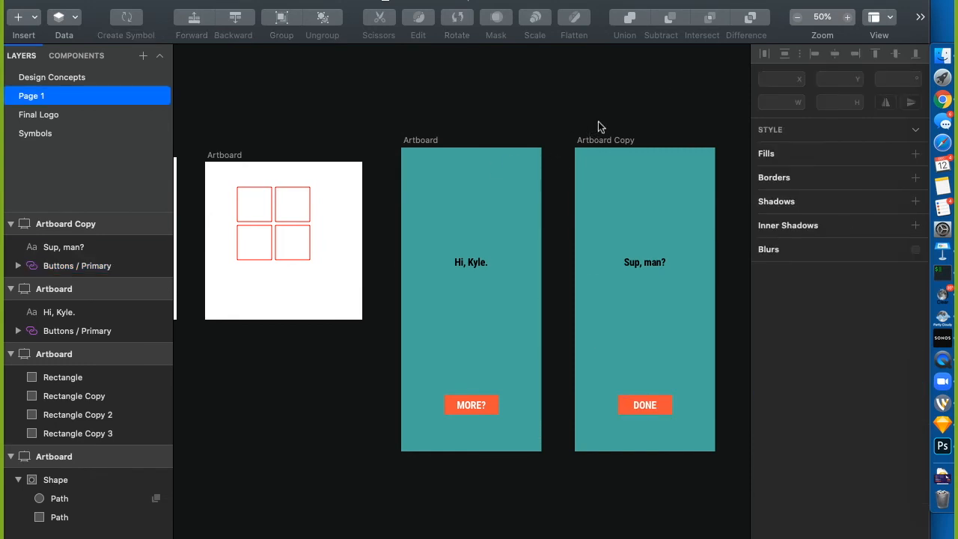
Add a prototype link from the MORE? button on the first artboard to Artboard Copy
click(476, 407)
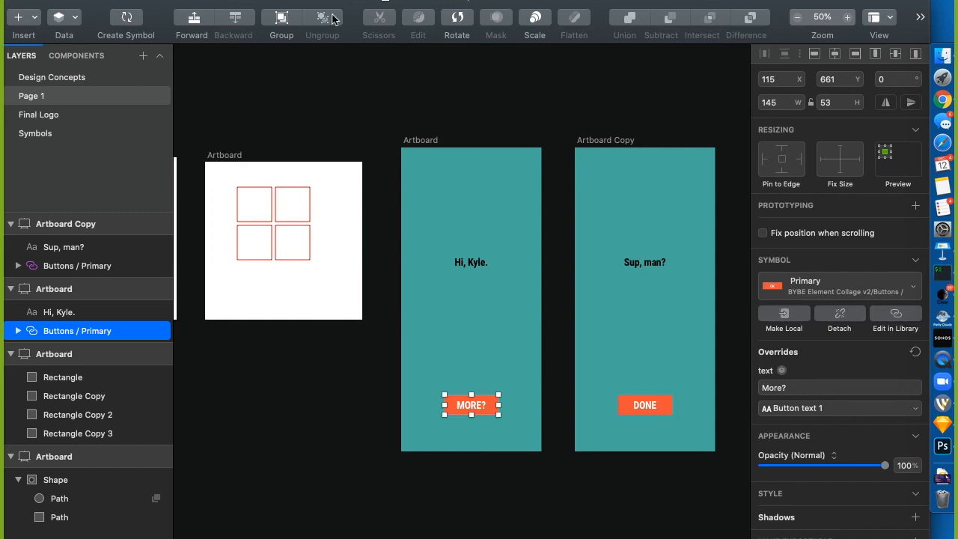
click(300, 0)
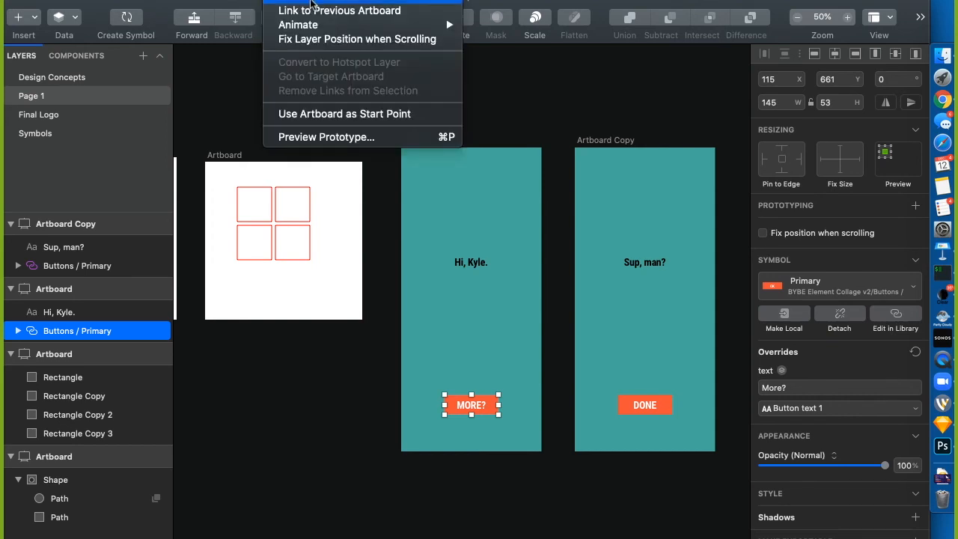
mouse_move(312, 28)
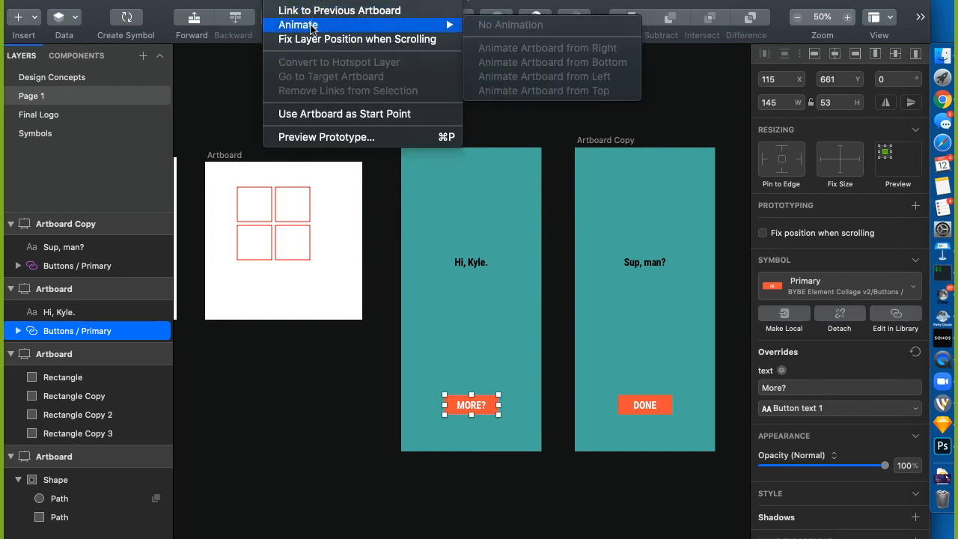
click(339, 11)
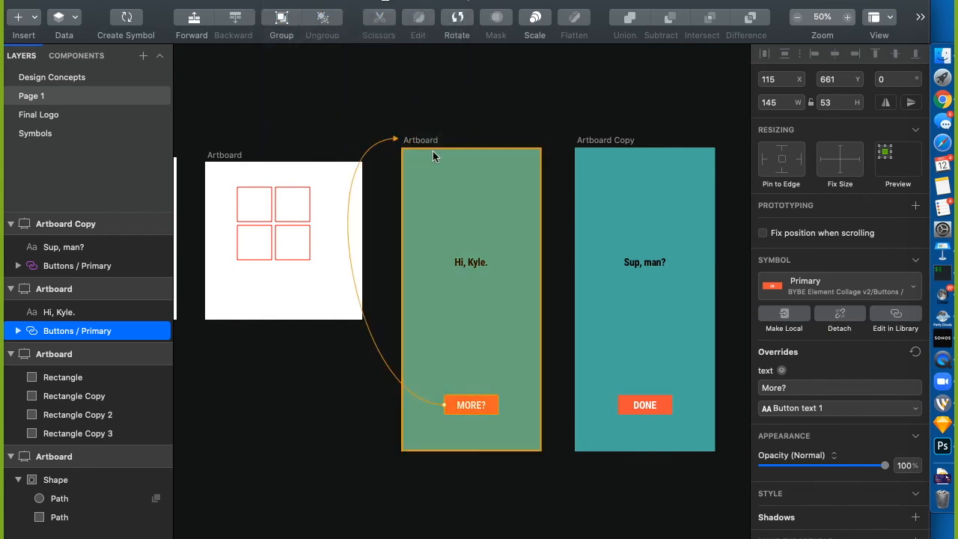
click(599, 179)
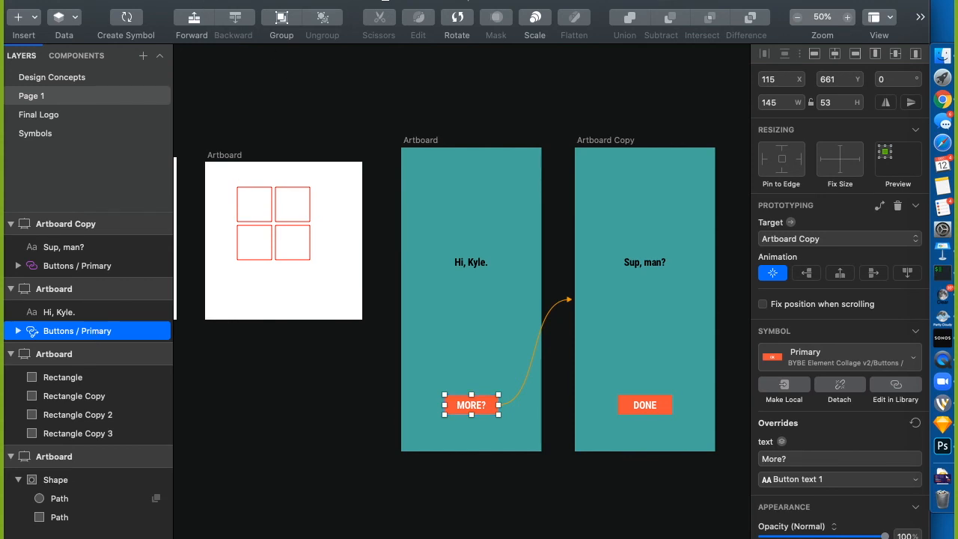
Launch Preview Prototype to show the linked screens in their own window
click(204, 1)
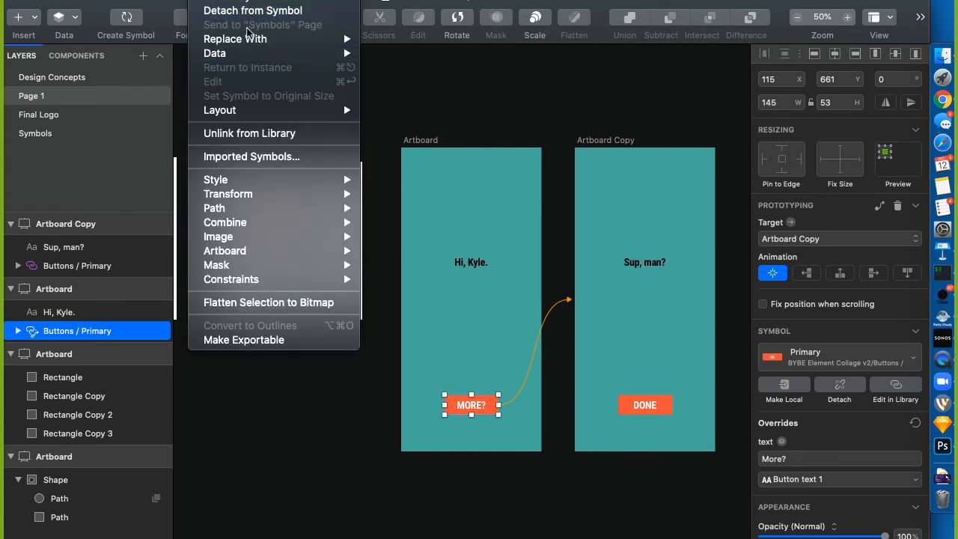
mouse_move(298, 1)
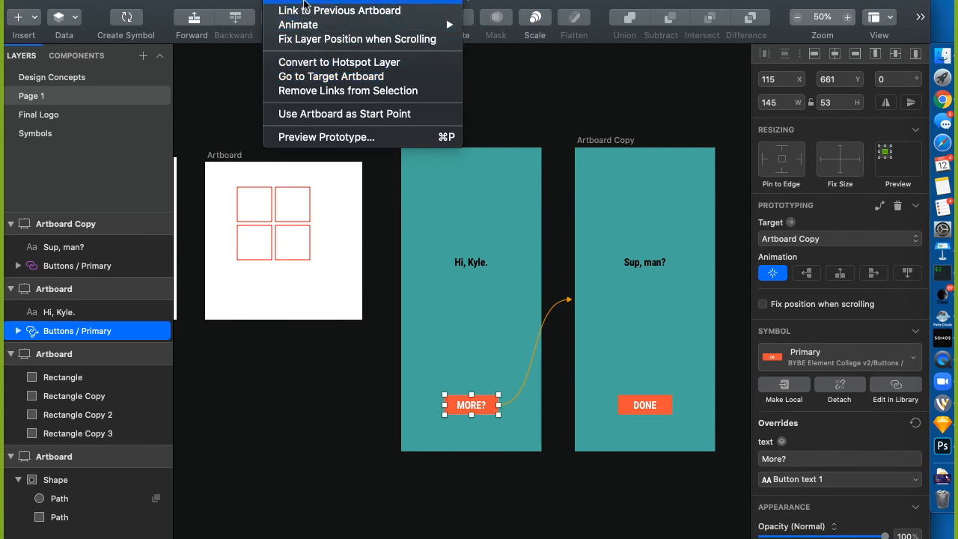
click(558, 260)
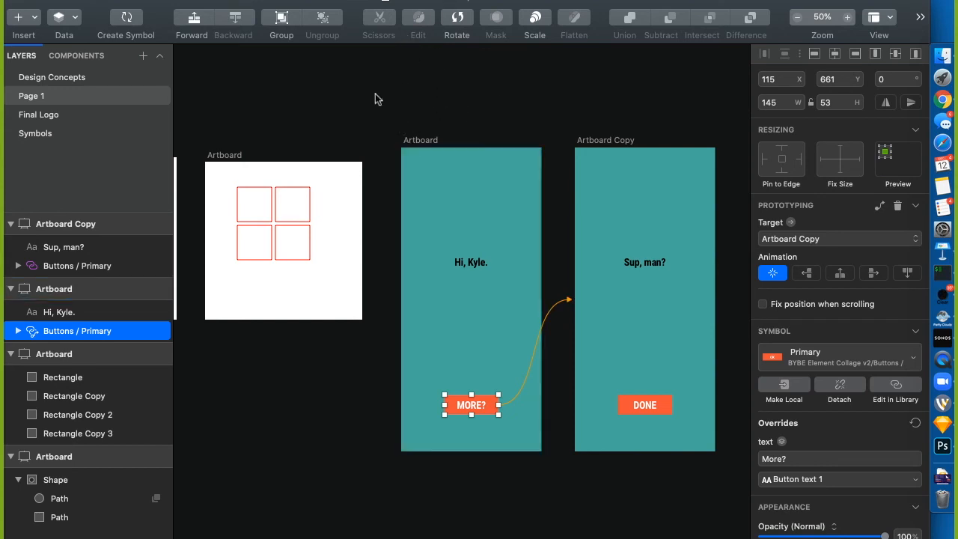
click(290, 0)
click(343, 140)
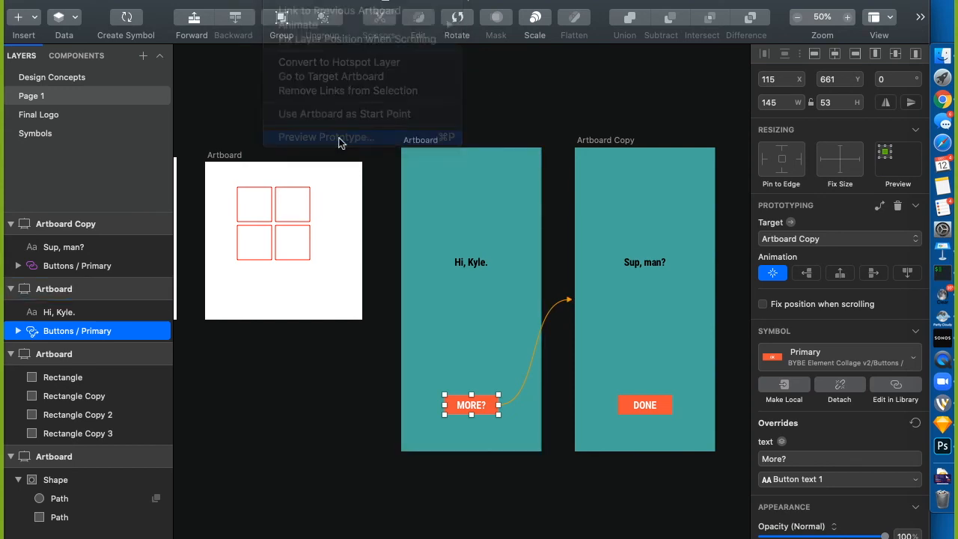
Switch screens via MORE? and back, check the artboard list, then close the preview
click(470, 488)
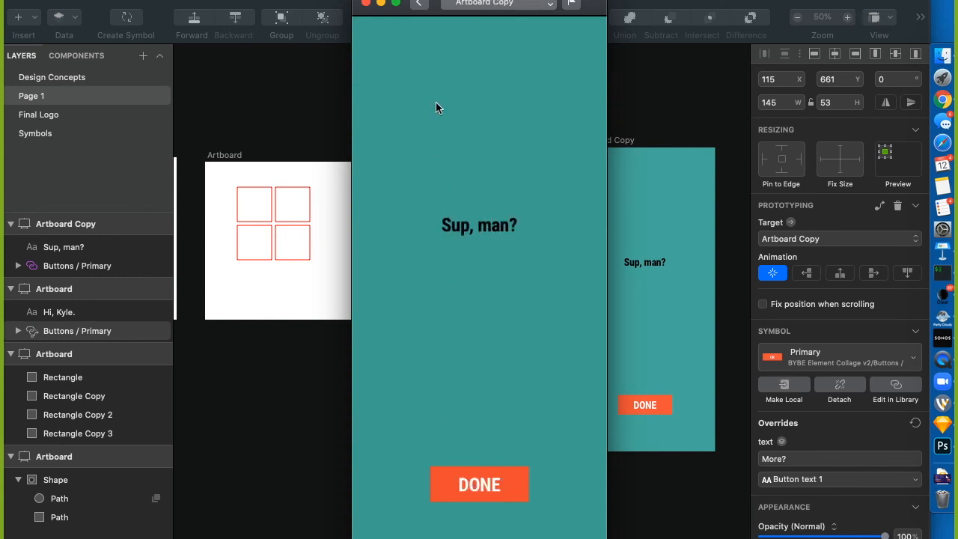
click(418, 3)
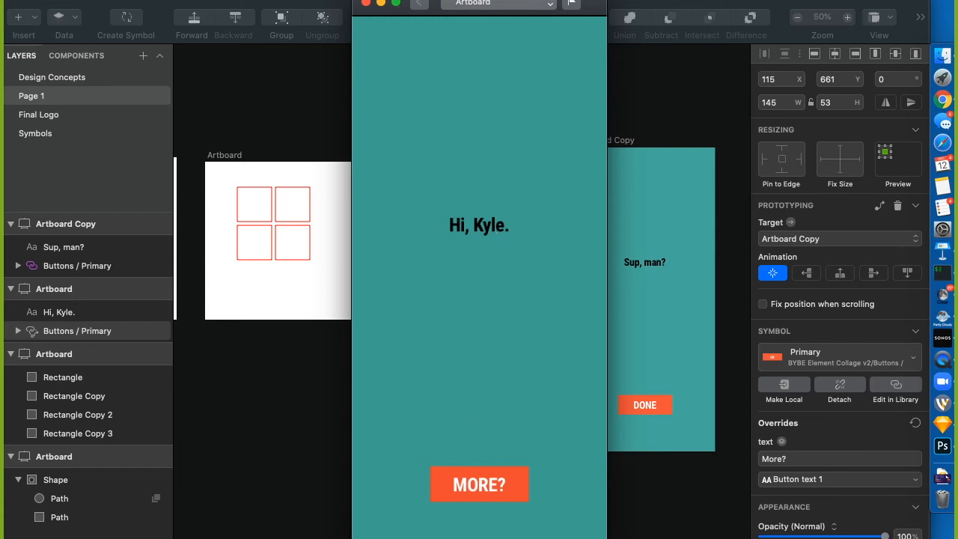
click(480, 497)
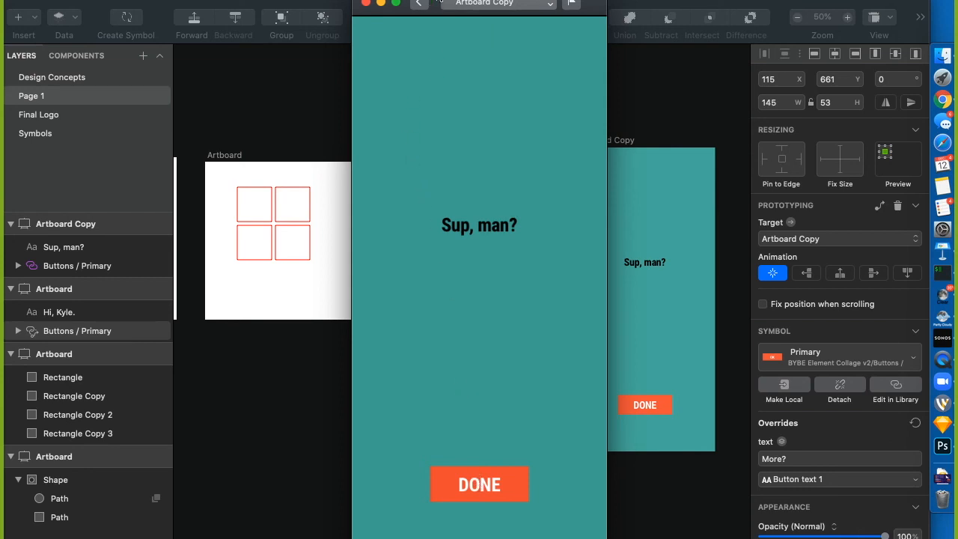
click(484, 3)
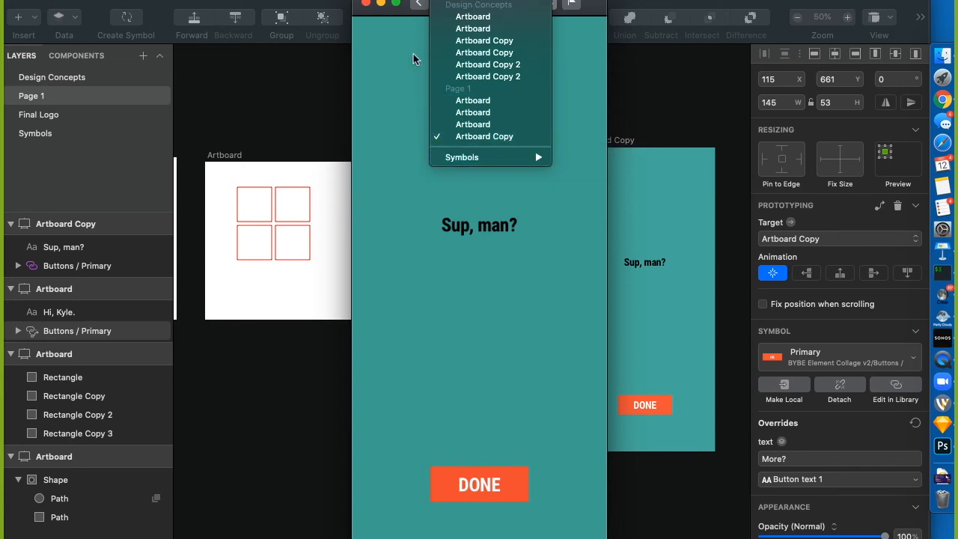
click(409, 24)
click(366, 3)
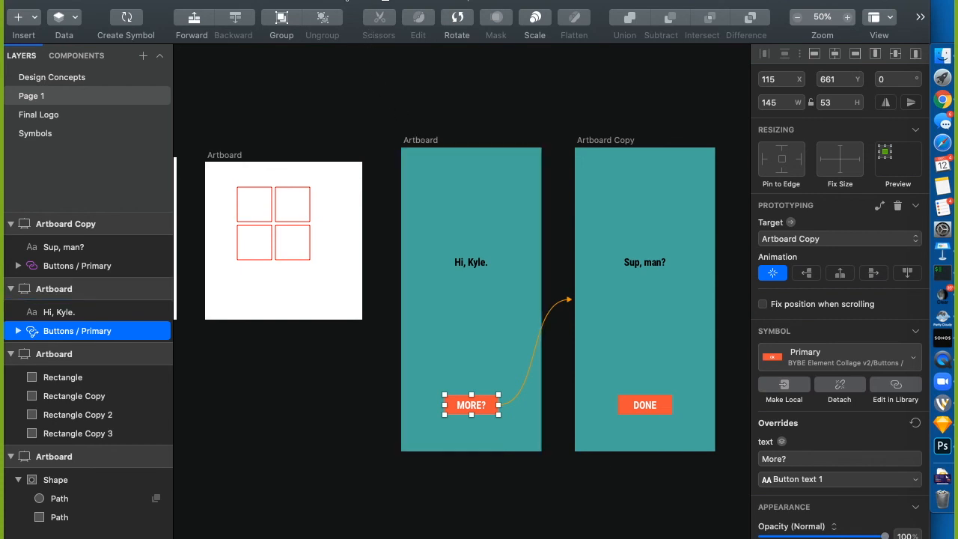
Set Artboard Copy's background colour to the red swatch
click(304, 0)
mouse_move(320, 26)
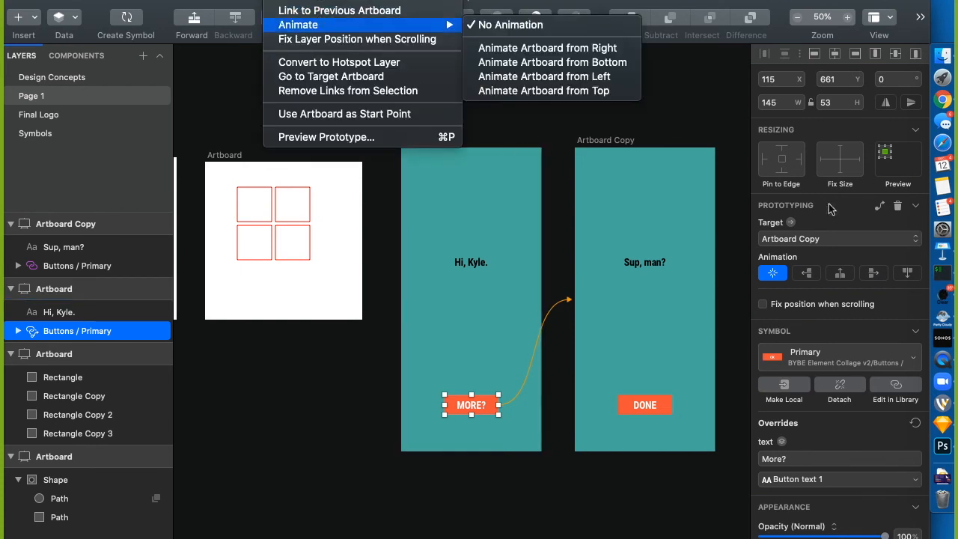
click(596, 143)
click(598, 146)
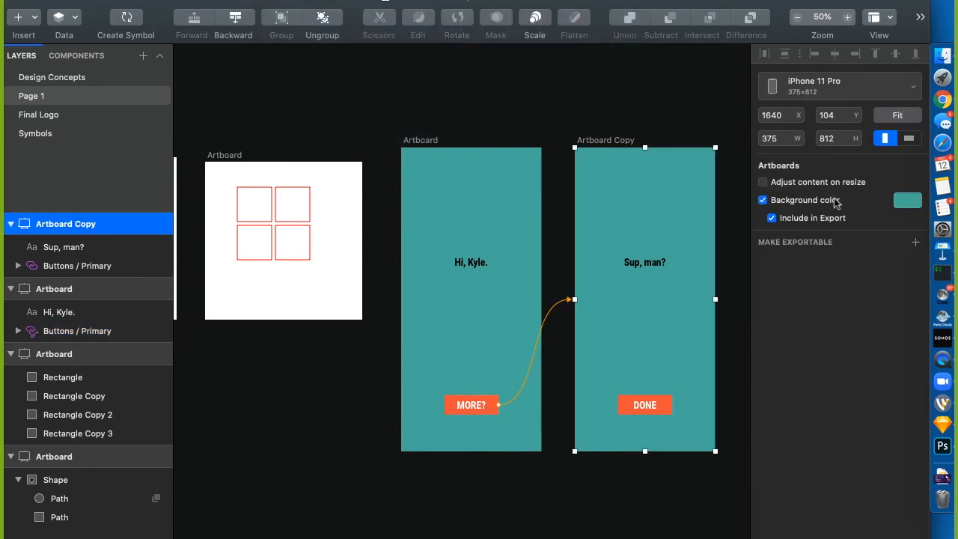
click(908, 199)
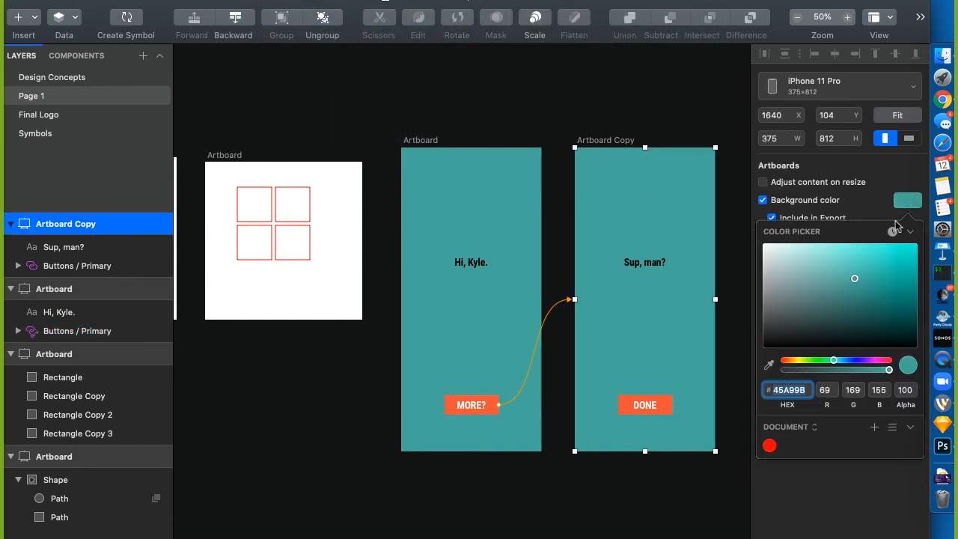
click(770, 446)
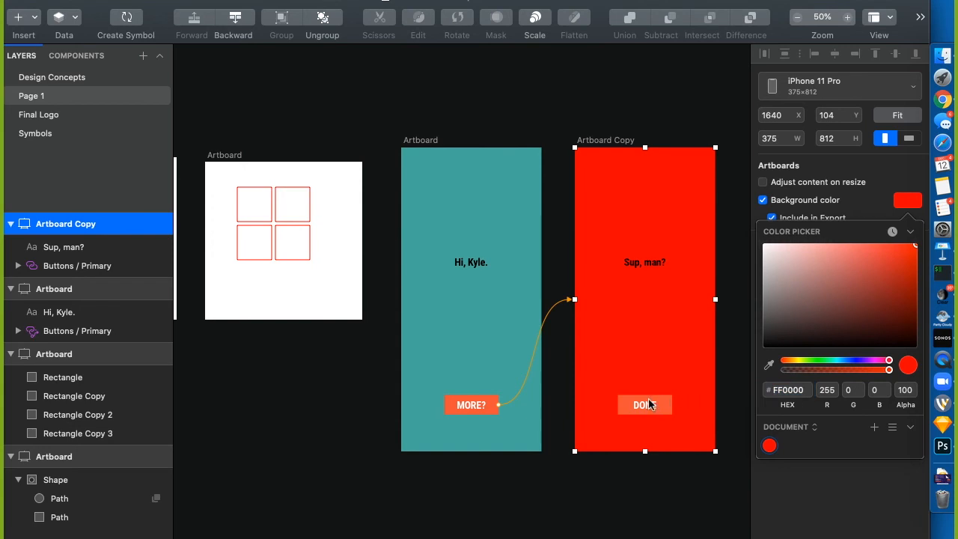
click(654, 501)
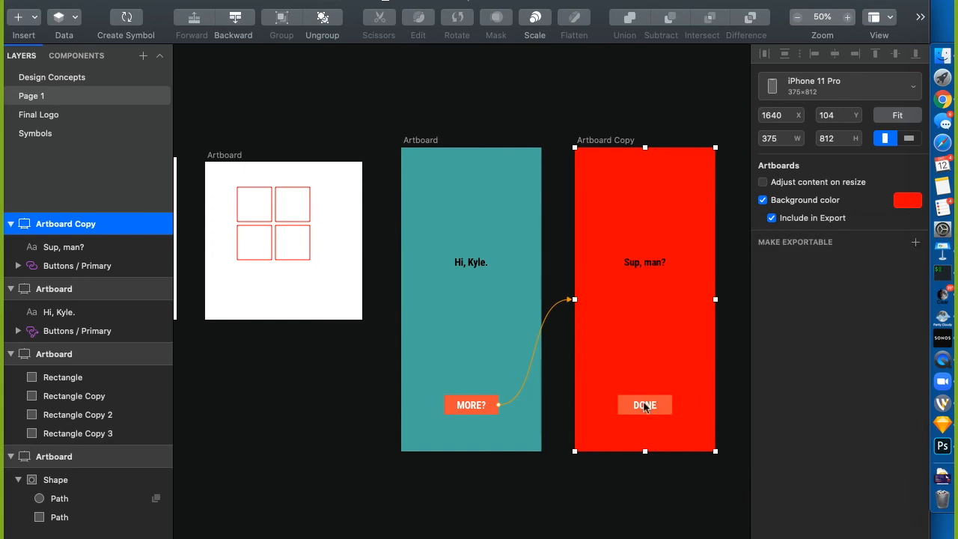
Relabel the DONE button 'Back' and make the 'Sup, man?' text white
click(645, 406)
double_click(626, 396)
text(Back)
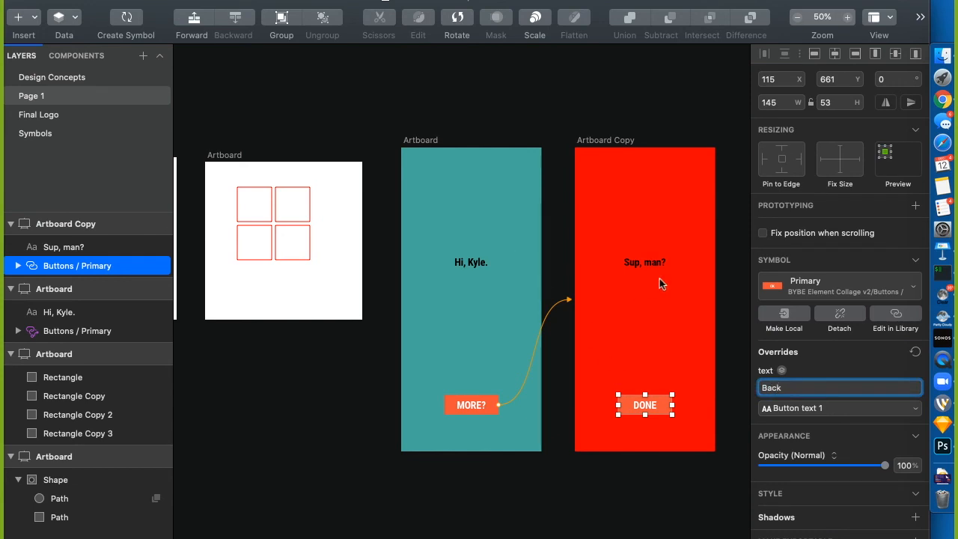
click(654, 262)
click(907, 463)
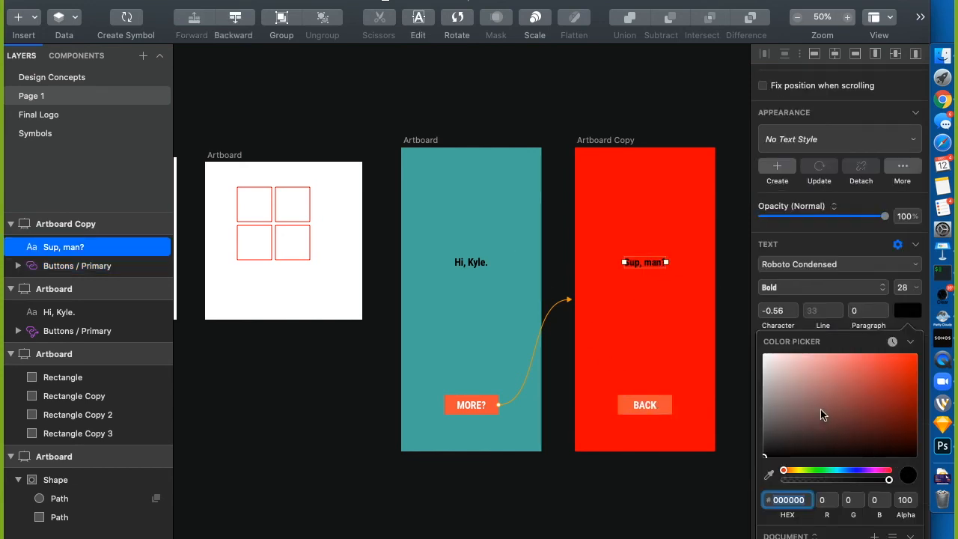
drag(824, 414, 693, 333)
key(Escape)
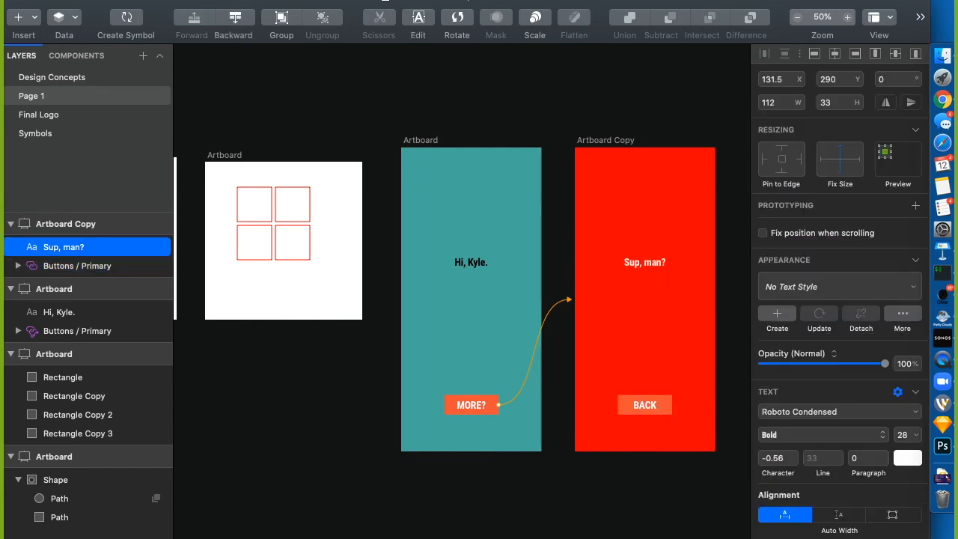
Select the teal Artboard and browse the arrangement options
click(432, 139)
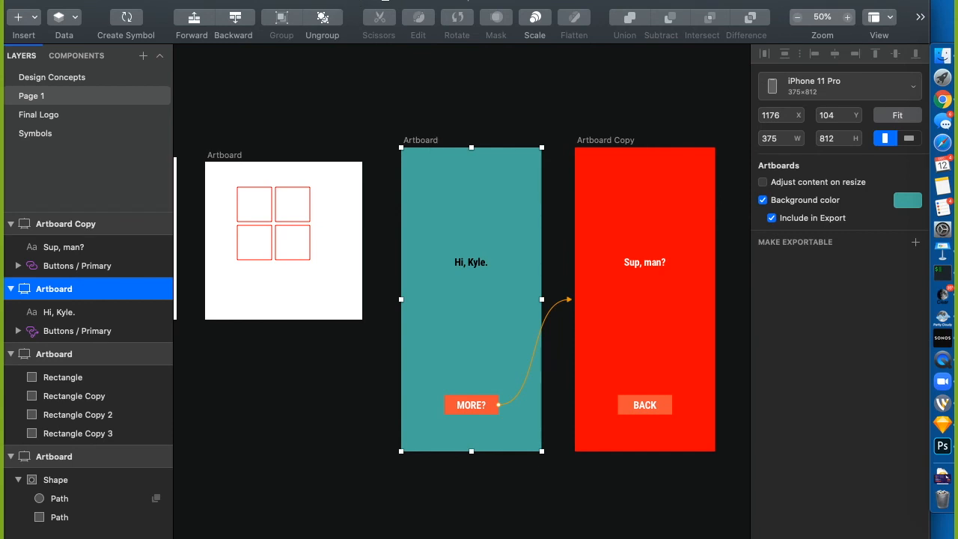
click(363, 0)
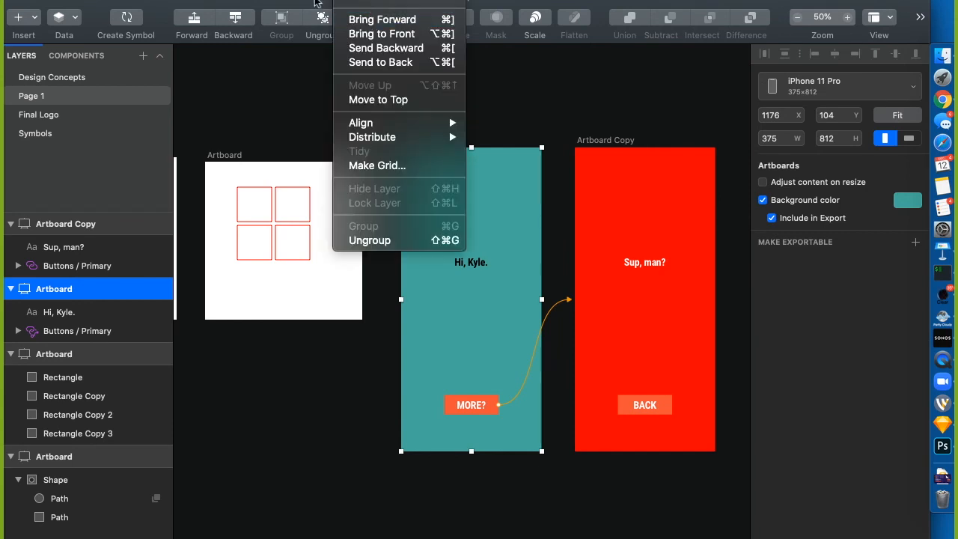
mouse_move(316, 1)
mouse_move(318, 27)
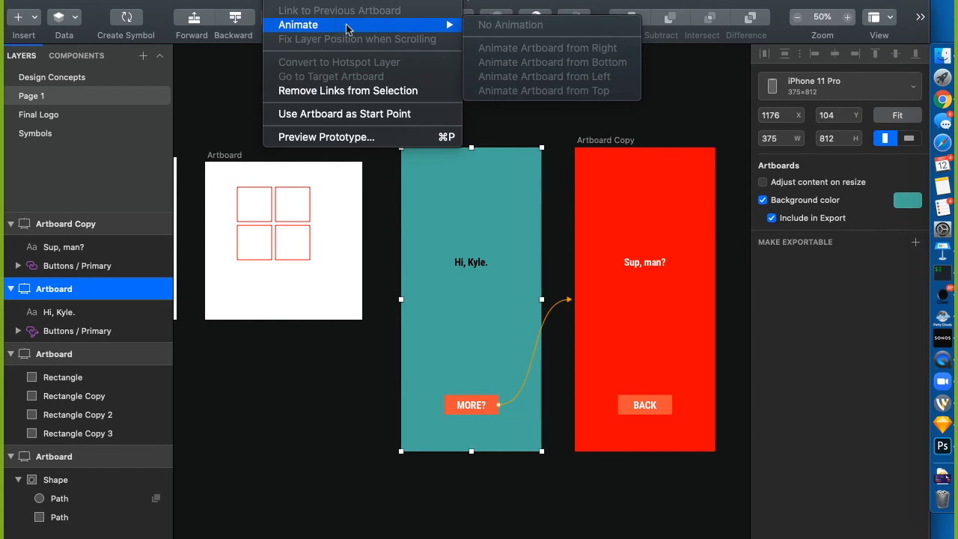
Make the MORE? button's link use the Animate Artboard from Left transition
click(515, 122)
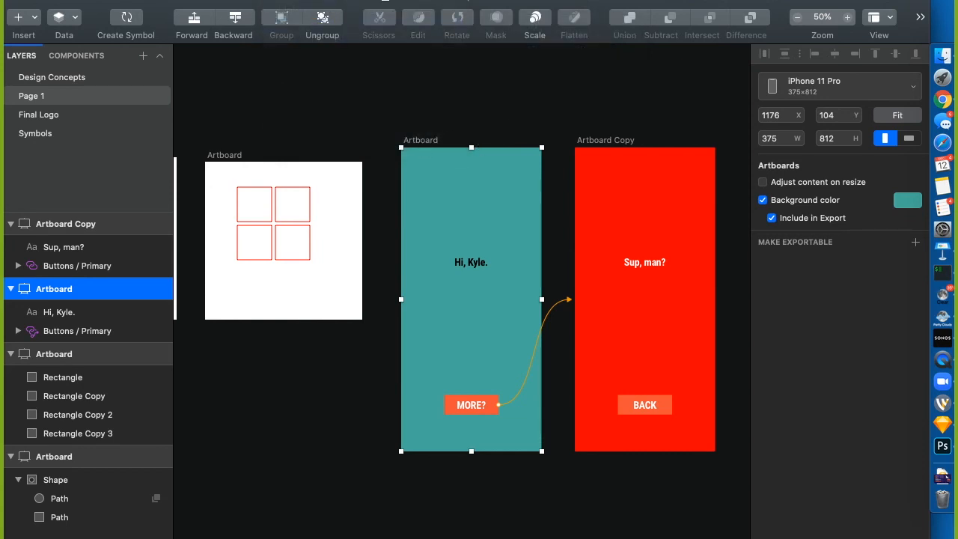
click(298, 0)
mouse_move(332, 26)
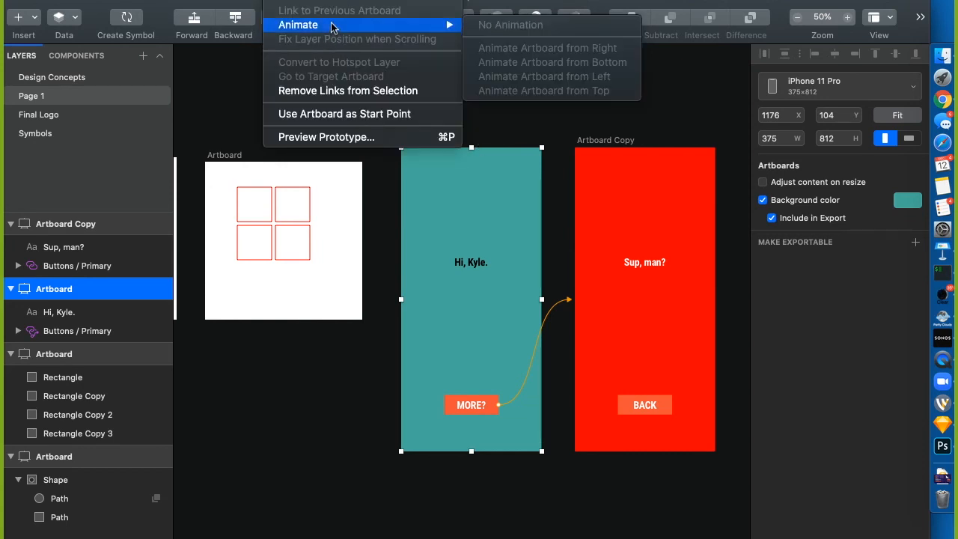
click(509, 137)
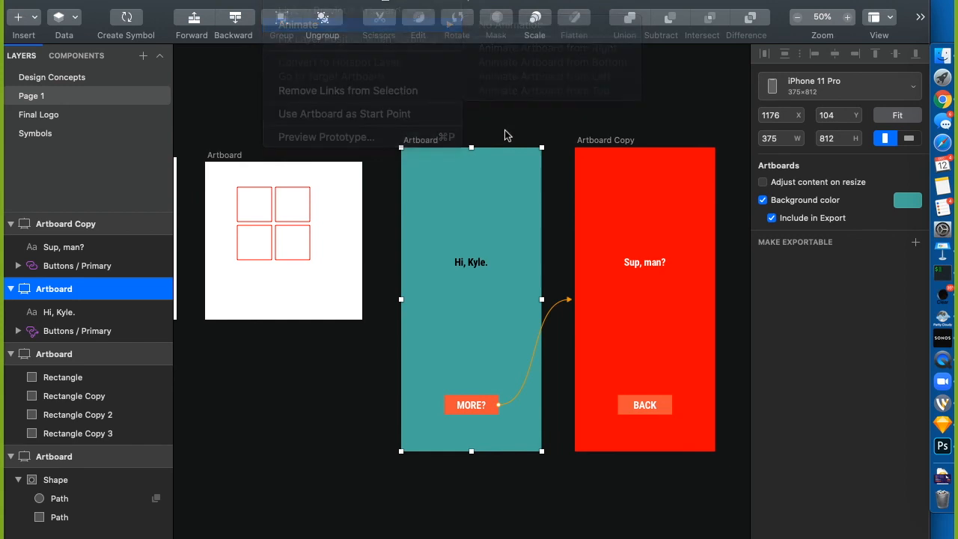
click(469, 404)
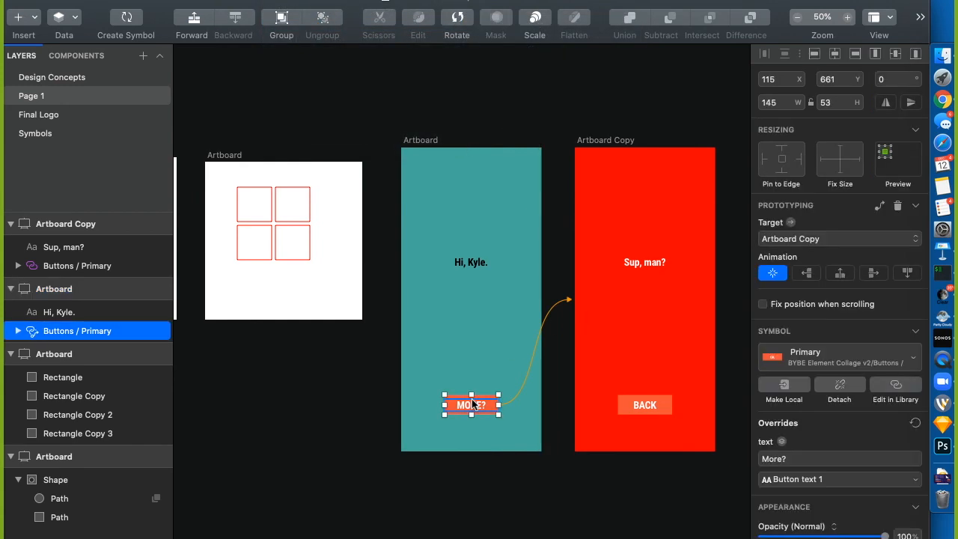
click(278, 0)
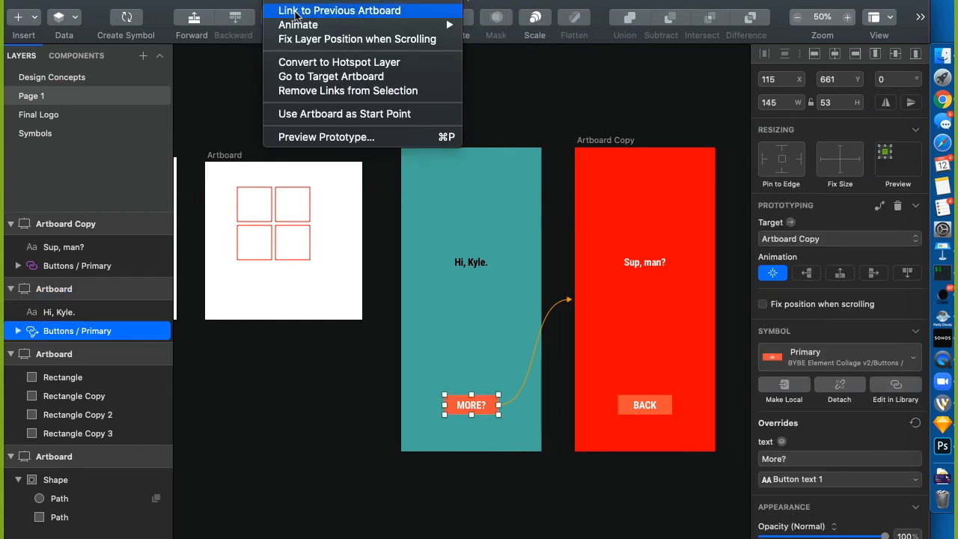
mouse_move(299, 26)
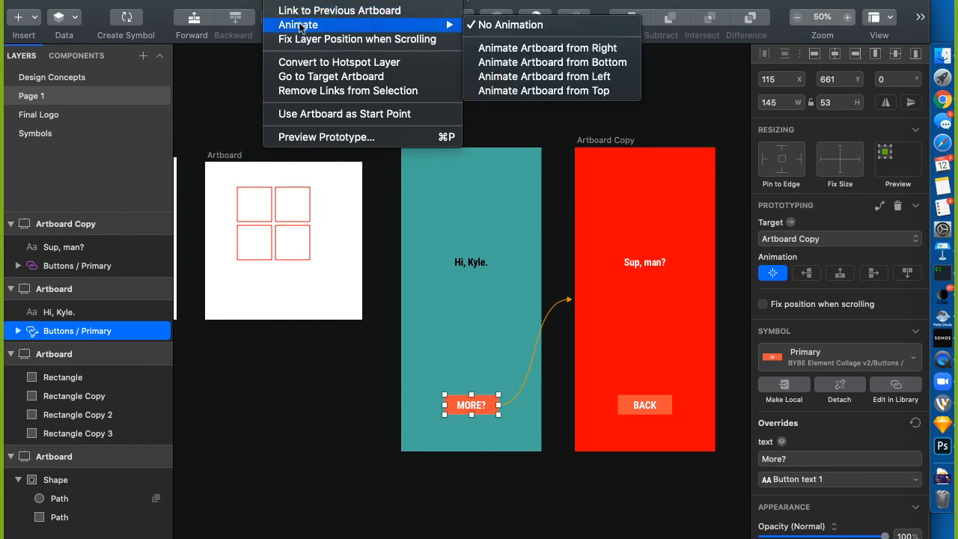
click(549, 75)
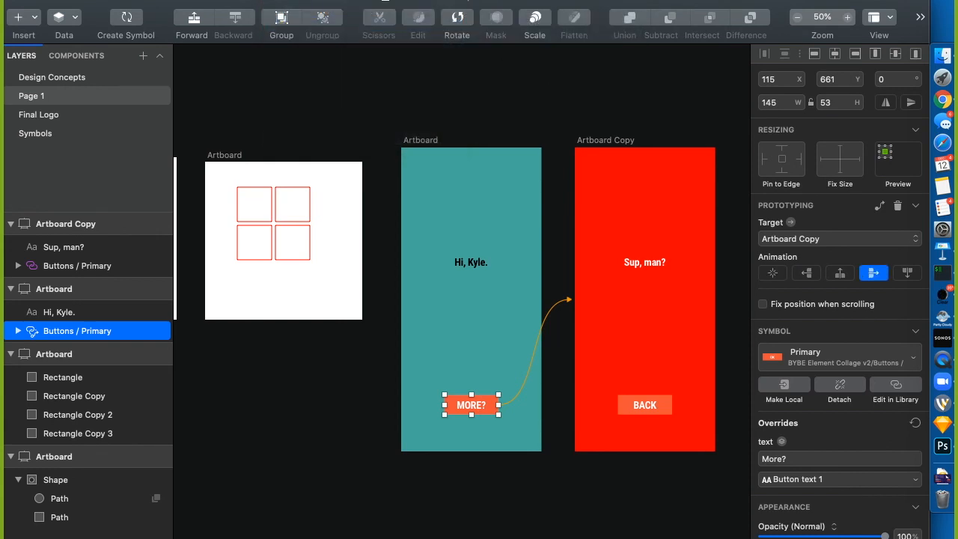
Preview the prototype, tap MORE? to check the slide to the red screen, then select BACK
click(346, 0)
mouse_move(278, 0)
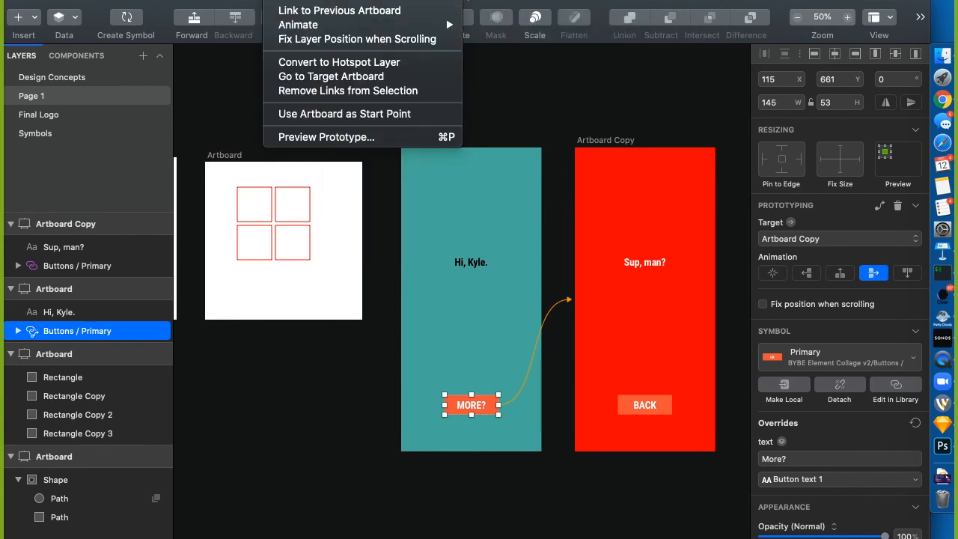
click(328, 135)
click(492, 485)
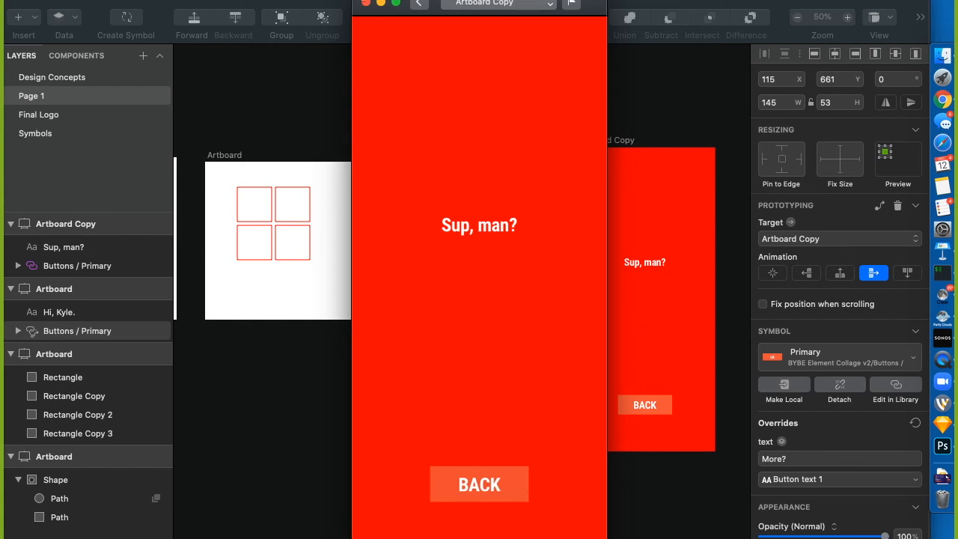
click(366, 3)
click(656, 404)
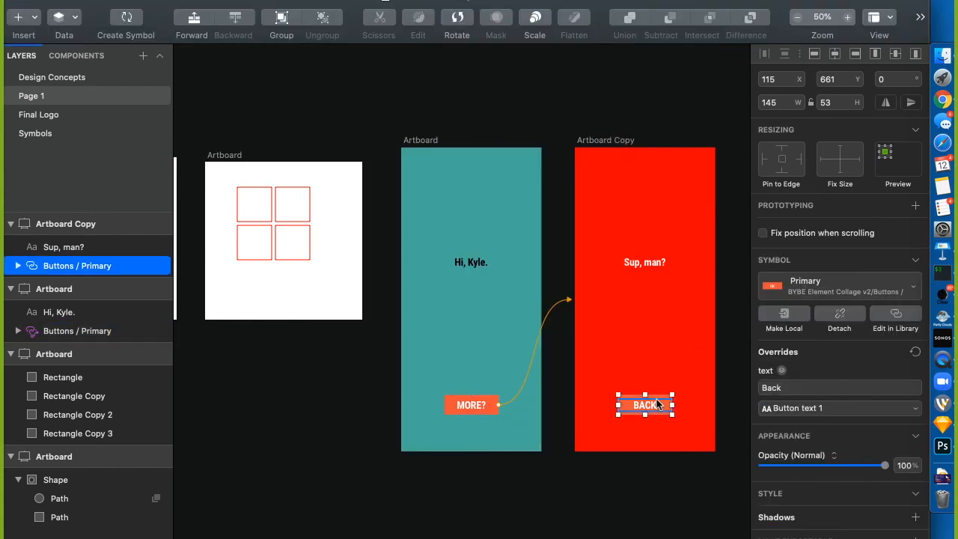
Link the BACK button to the previous artboard and select the teal Artboard
click(271, 2)
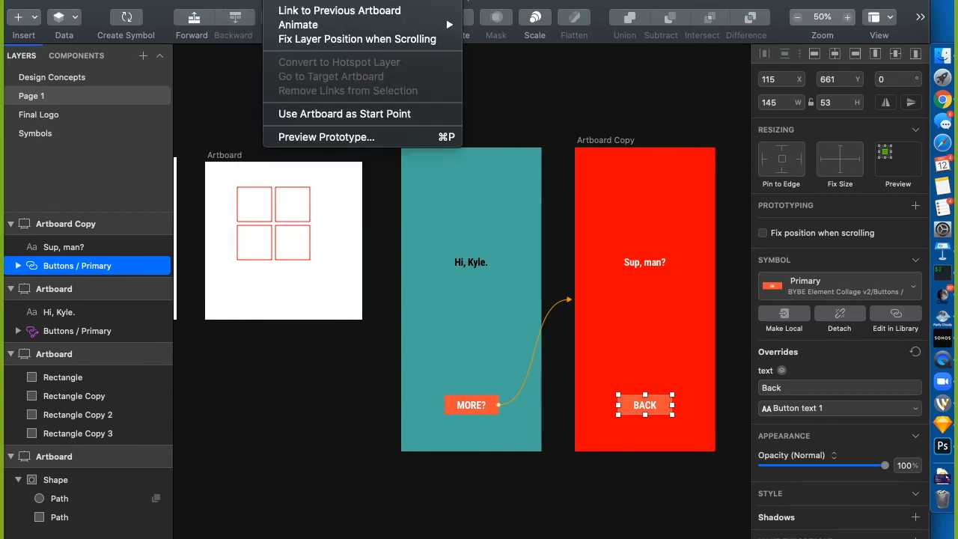
click(314, 12)
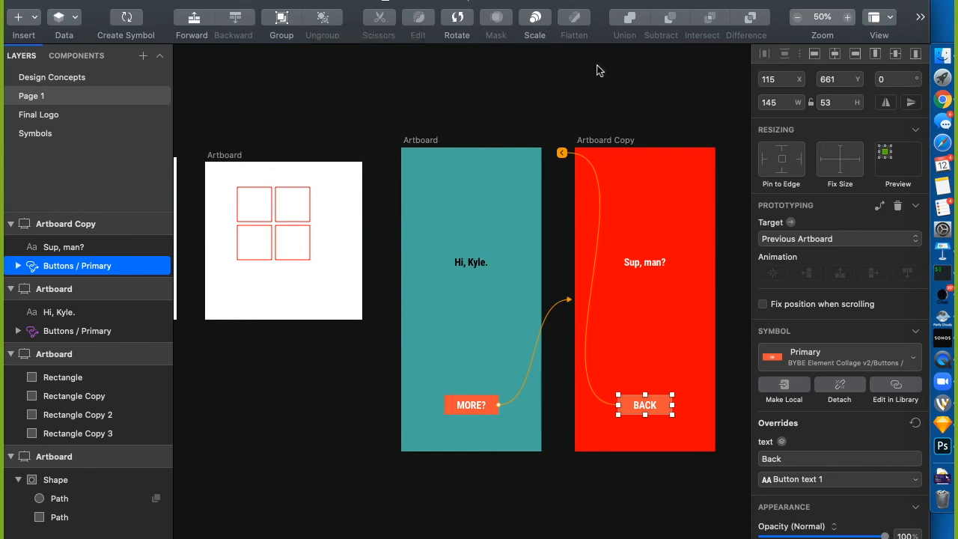
click(421, 142)
Preview the prototype from the teal artboard, switching screens repeatedly with MORE? and BACK
click(294, 1)
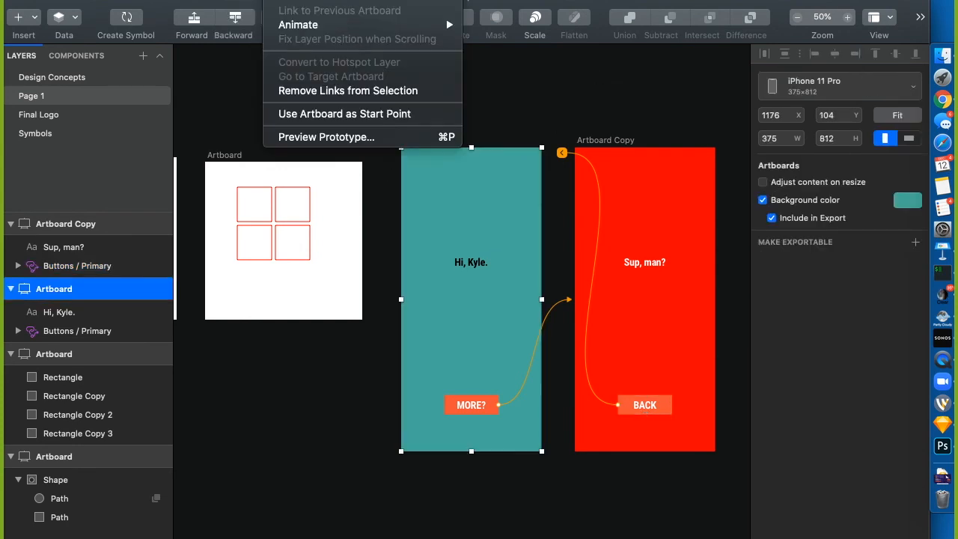
click(295, 137)
click(481, 488)
click(491, 491)
click(491, 495)
click(490, 491)
click(490, 491)
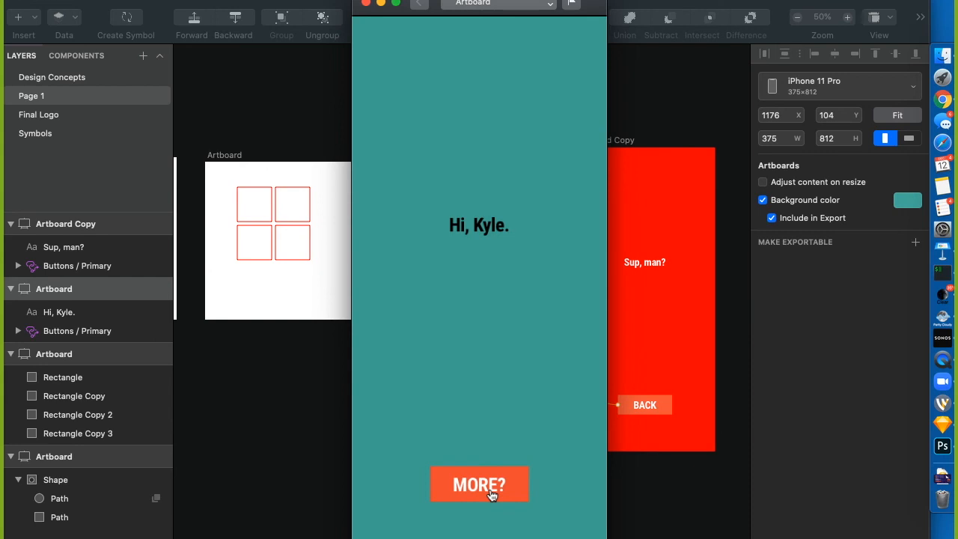
Launch QuickTime Player and start a new movie recording with the iPhone as camera
key(super+space)
text(qui)
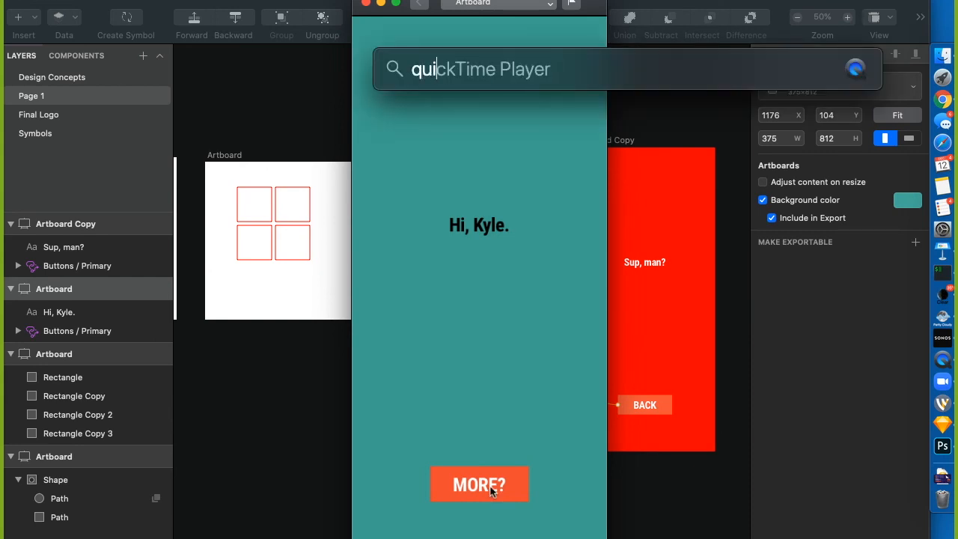
key(Return)
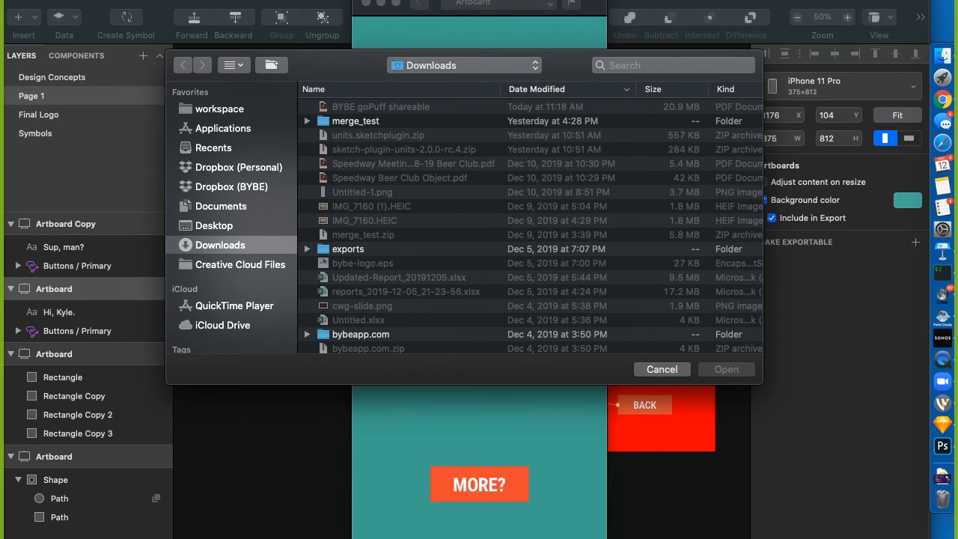
click(148, 0)
click(179, 2)
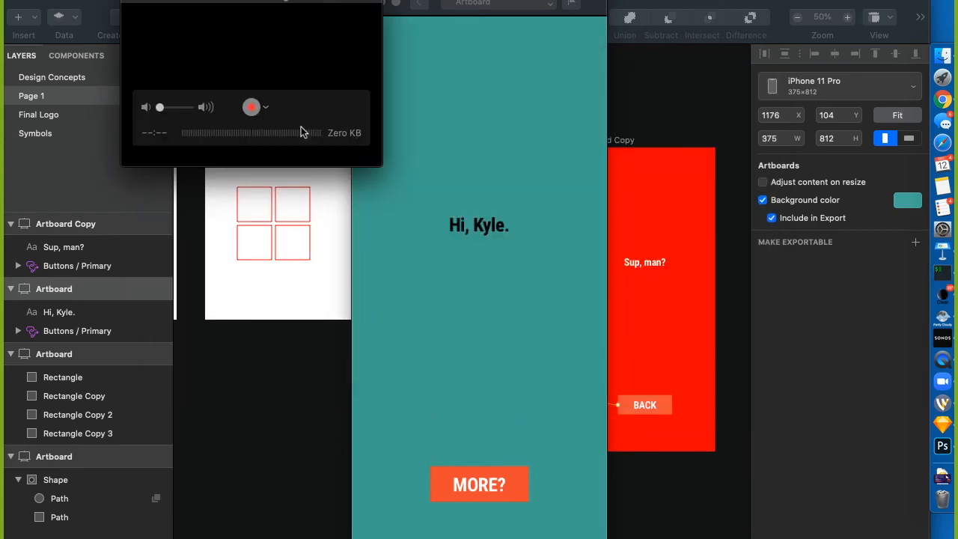
click(265, 107)
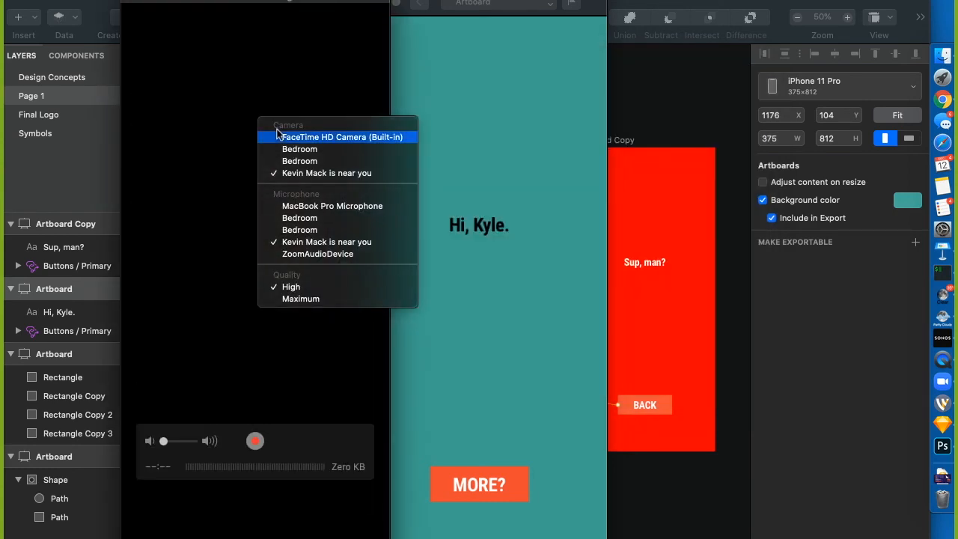
click(196, 114)
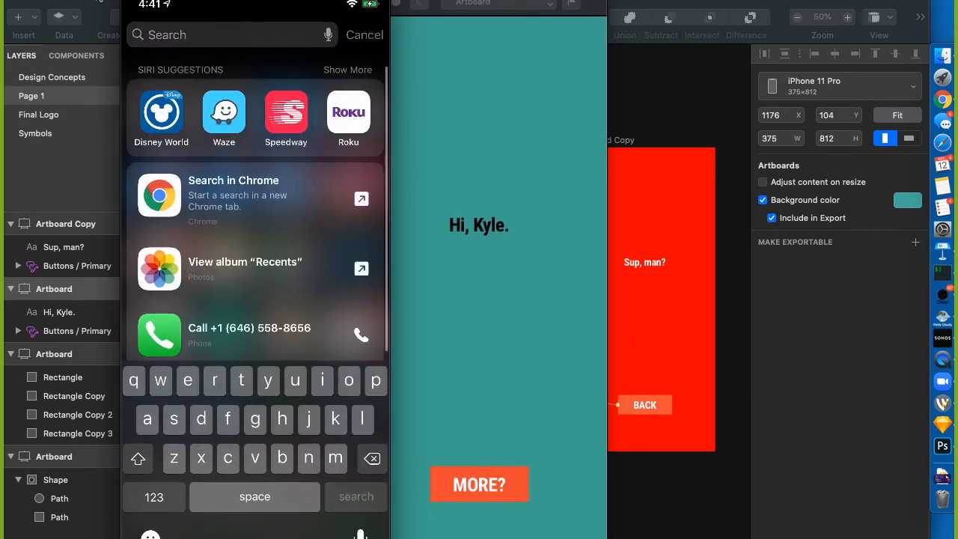
text(m)
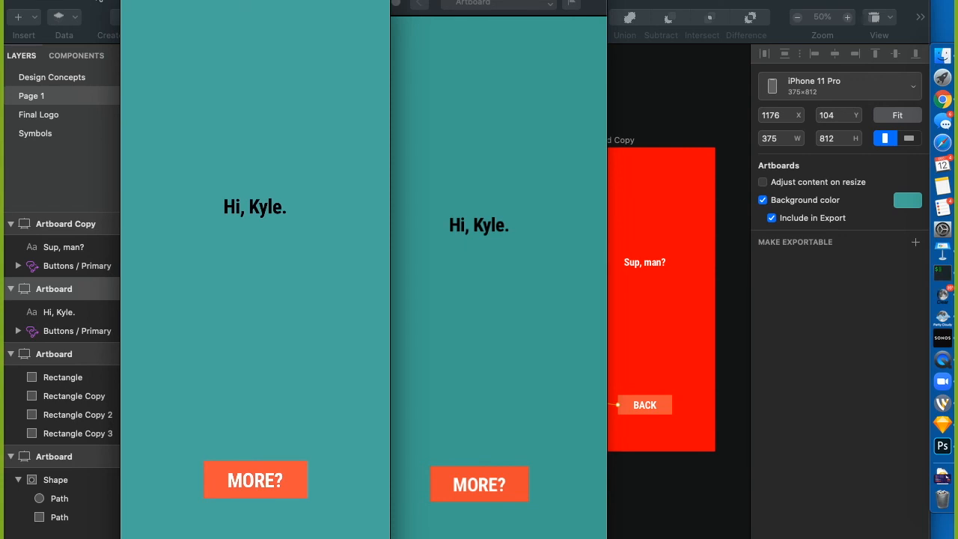
click(684, 112)
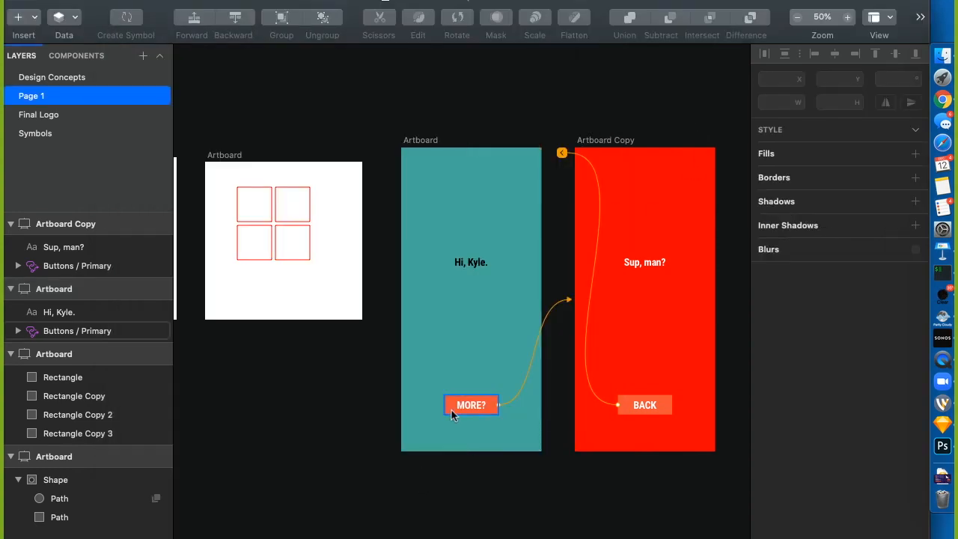
Raise the MORE? button, snap Sketch to the left half and place the phone mirror right
click(459, 407)
drag(458, 406, 455, 354)
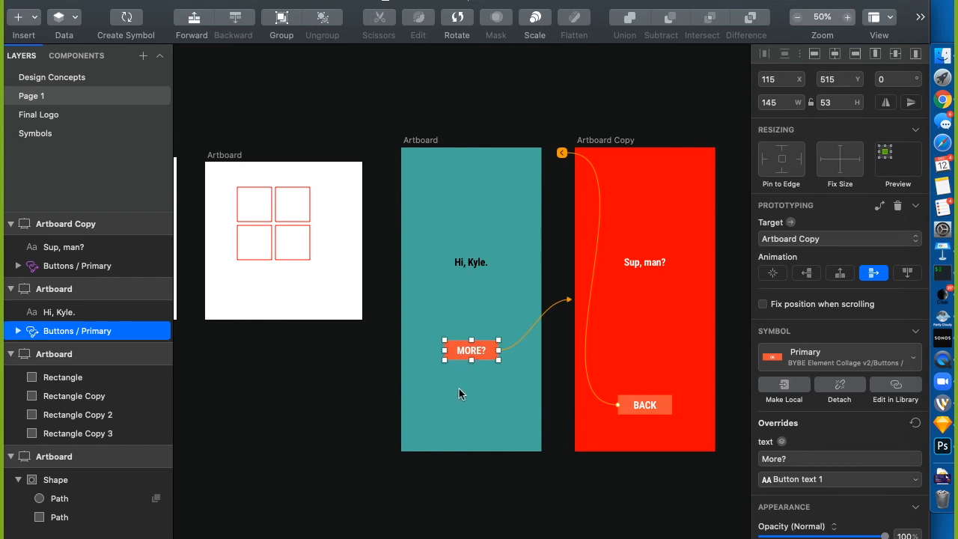
click(527, 527)
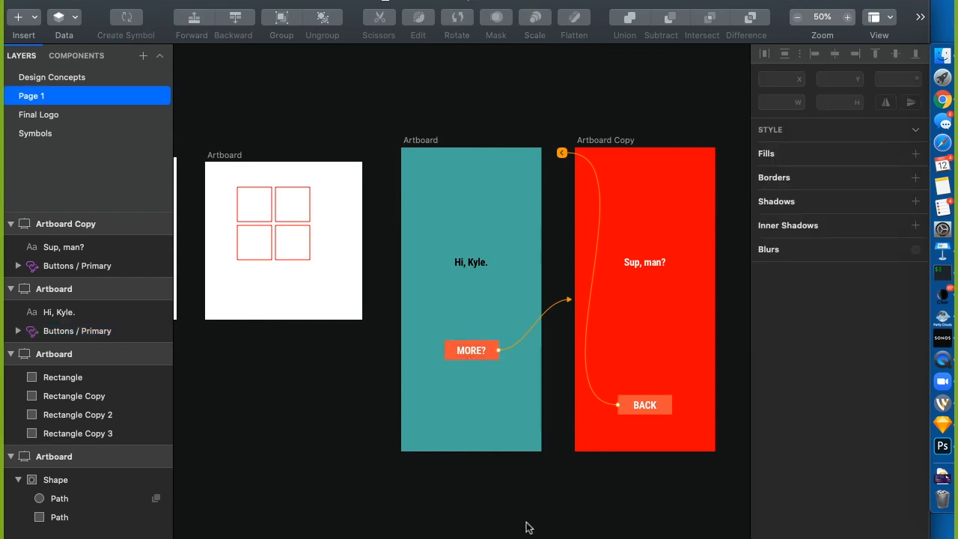
key(ctrl+alt+super+Left)
key(super+space)
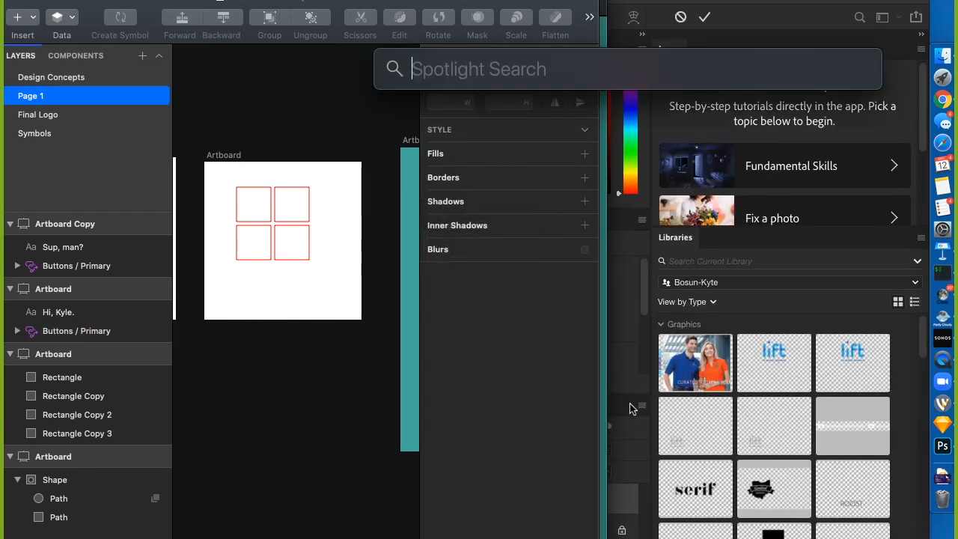
text(qui)
key(Return)
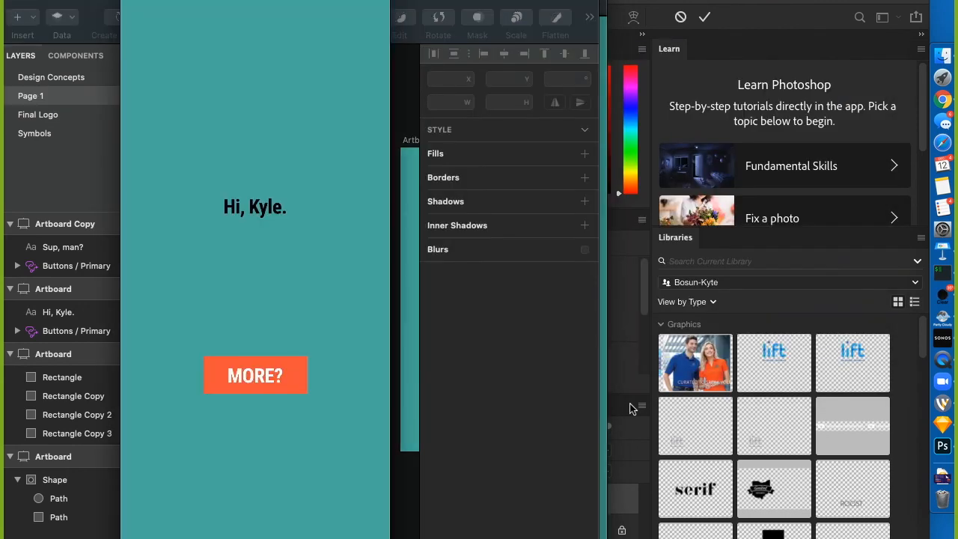
mouse_move(301, 3)
mouse_down()
mouse_move(706, 18)
mouse_move(823, 5)
mouse_up()
Move MORE? around while the phone mirror updates, undo the last move, and restore Sketch full screen
click(360, 131)
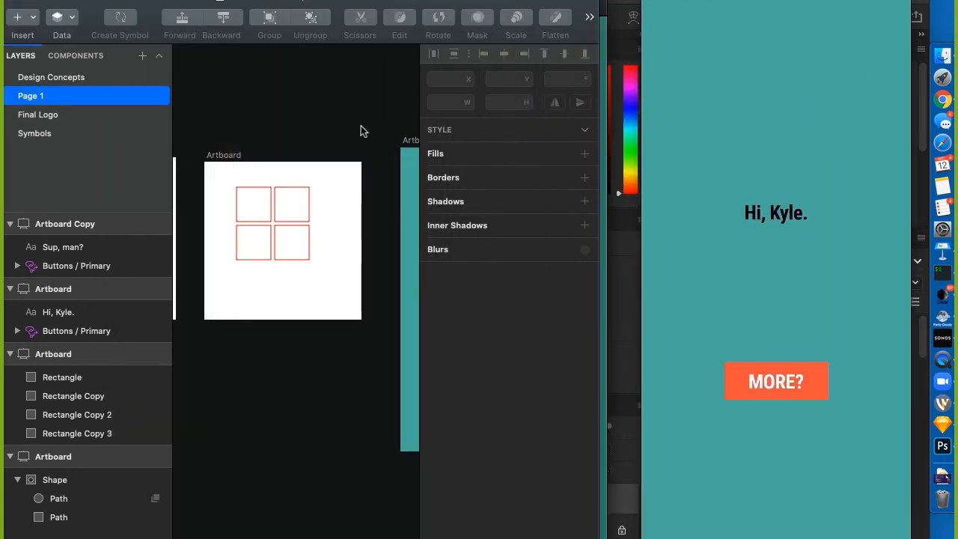
scroll(360, 131, right, 5)
drag(323, 337, 331, 282)
click(321, 503)
click(301, 496)
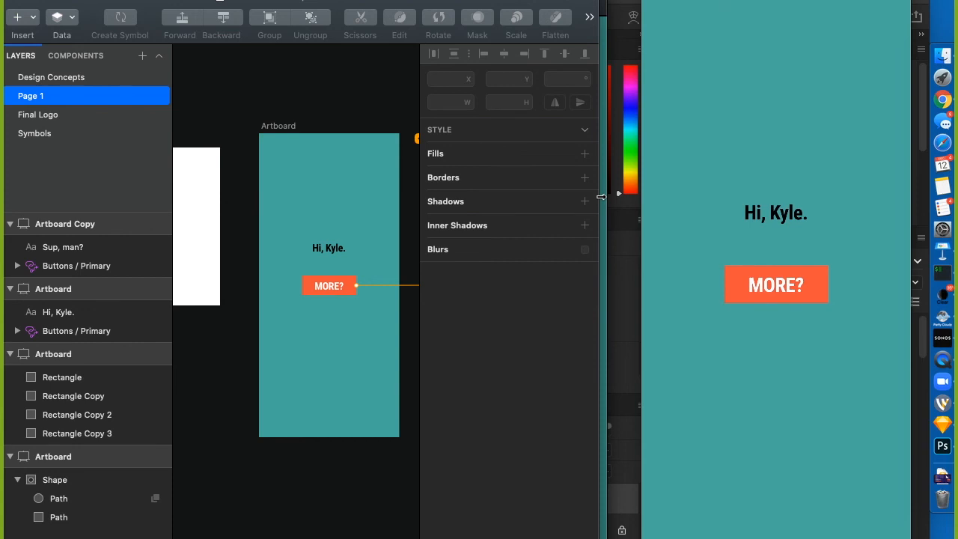
key(super+z)
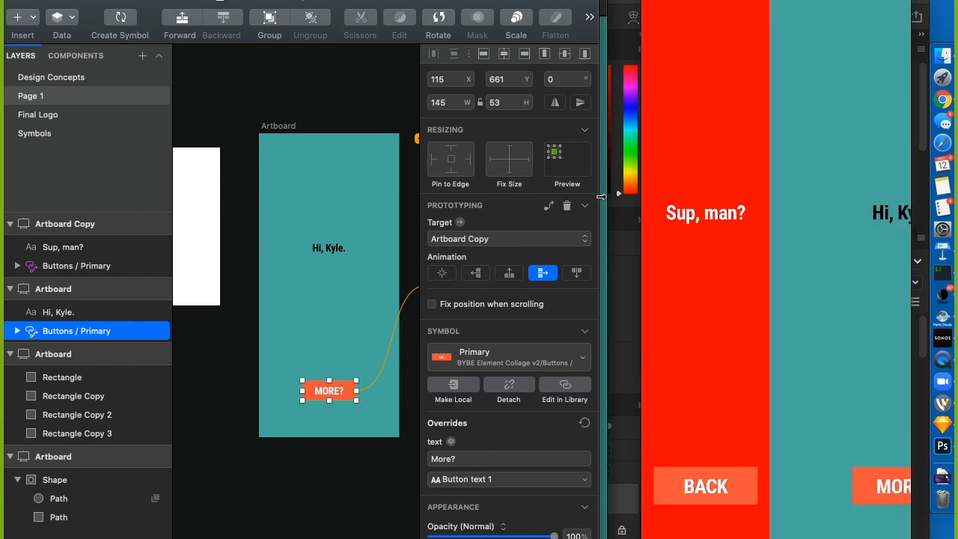
click(338, 80)
key(ctrl+alt+super+m)
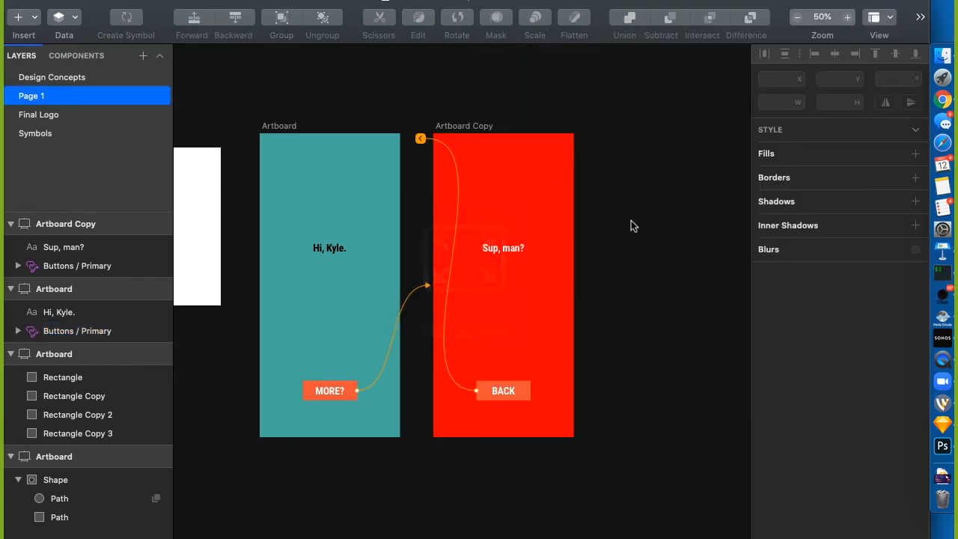
Deselect the BACK button and select the 'Sup, man?' text to view its font settings
click(521, 394)
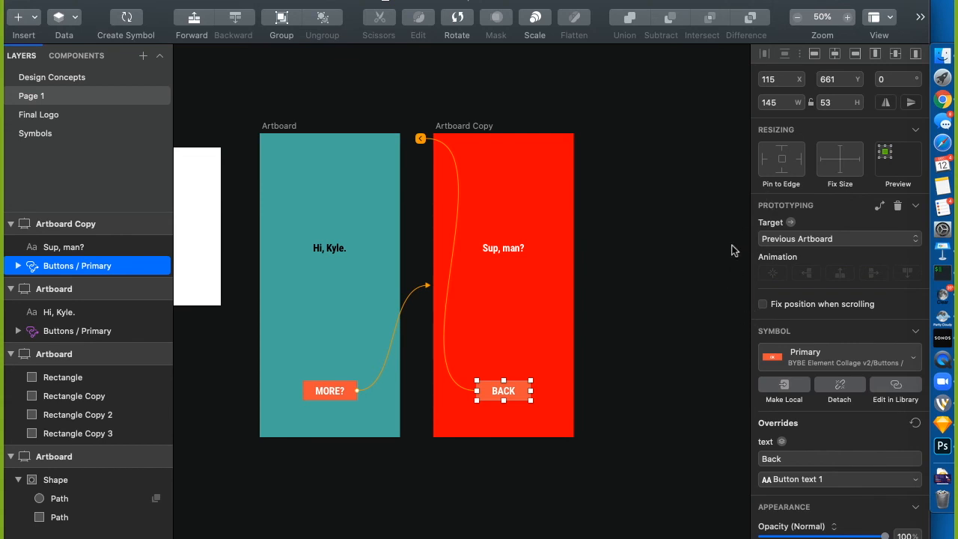
click(621, 283)
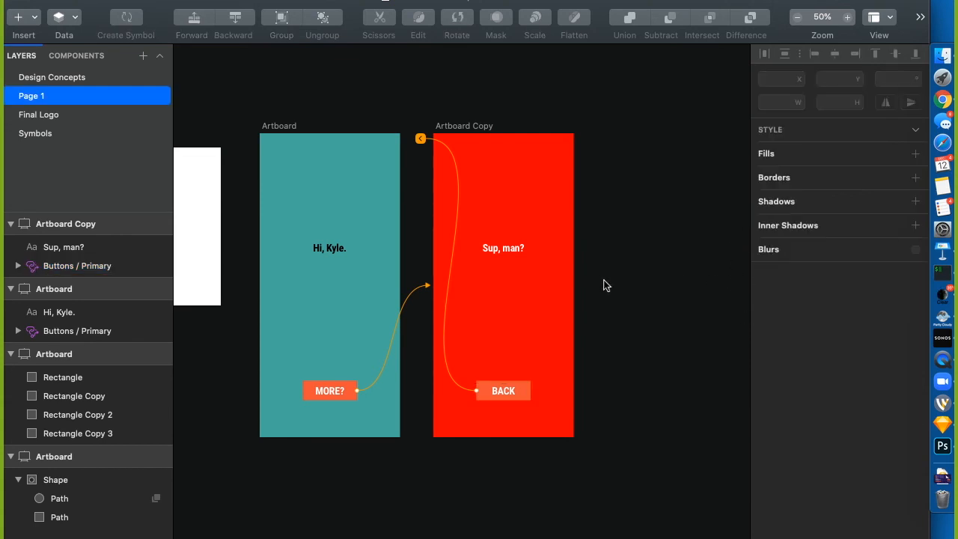
click(503, 248)
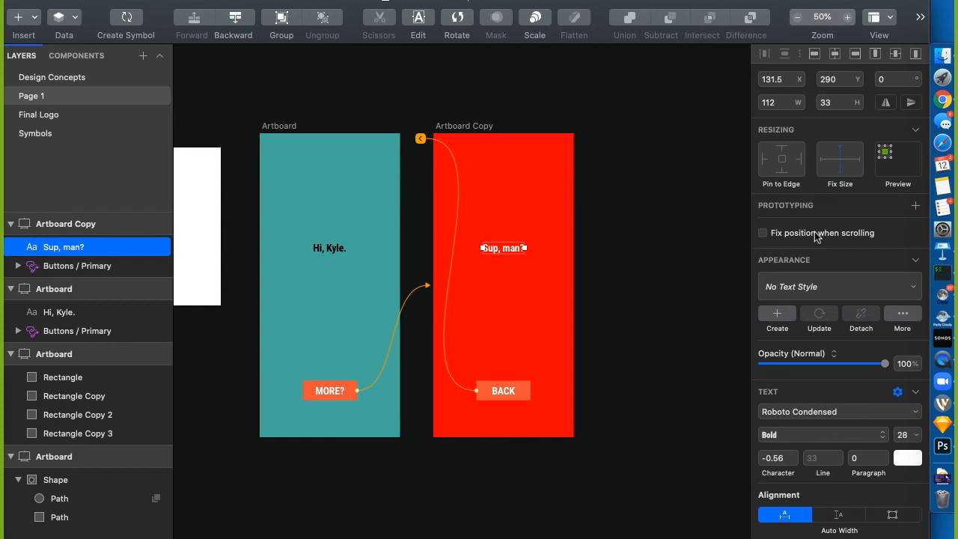
Go to Dropbox (Personal) > Designs > NoNo Name Project and open NoNo Names - Element Collage.sketch
click(943, 57)
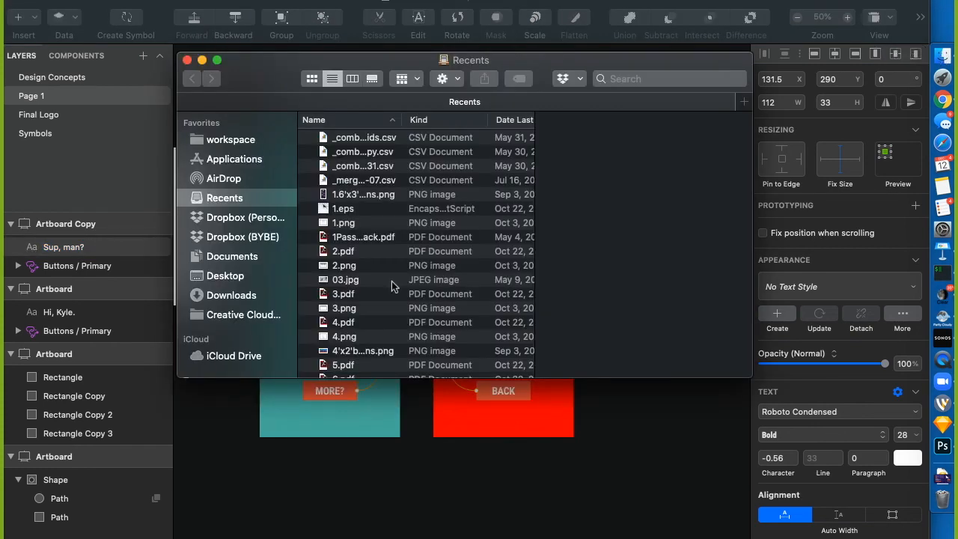
click(262, 220)
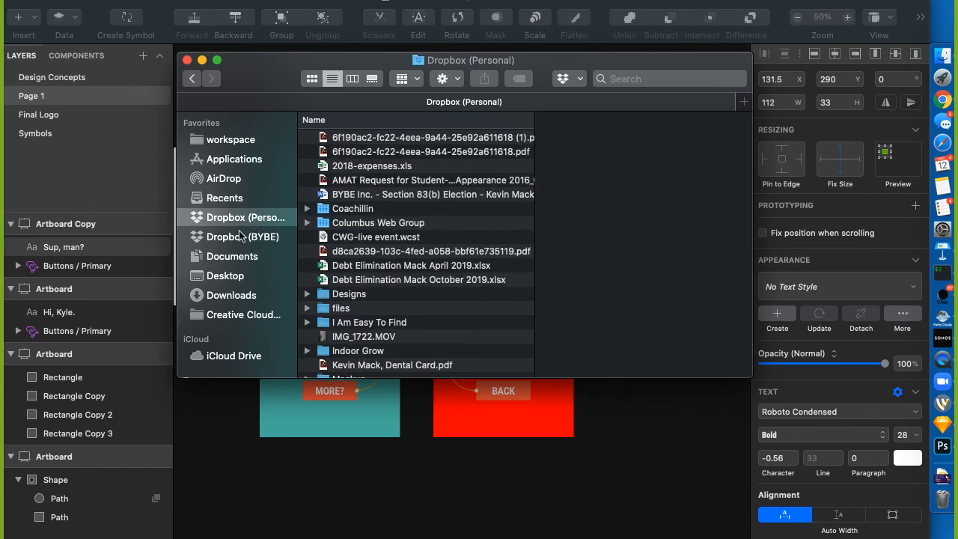
key(ctrl+super+f)
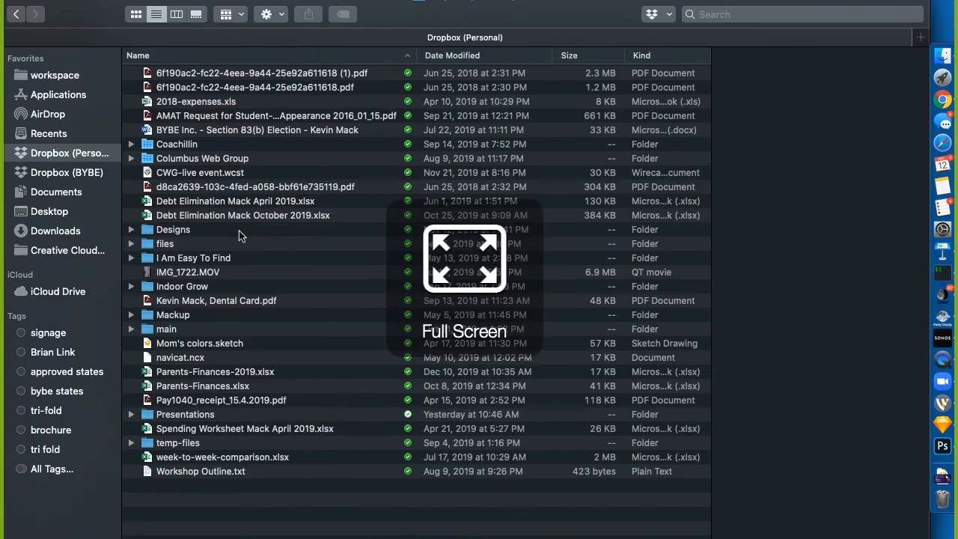
click(50, 212)
click(50, 157)
double_click(172, 230)
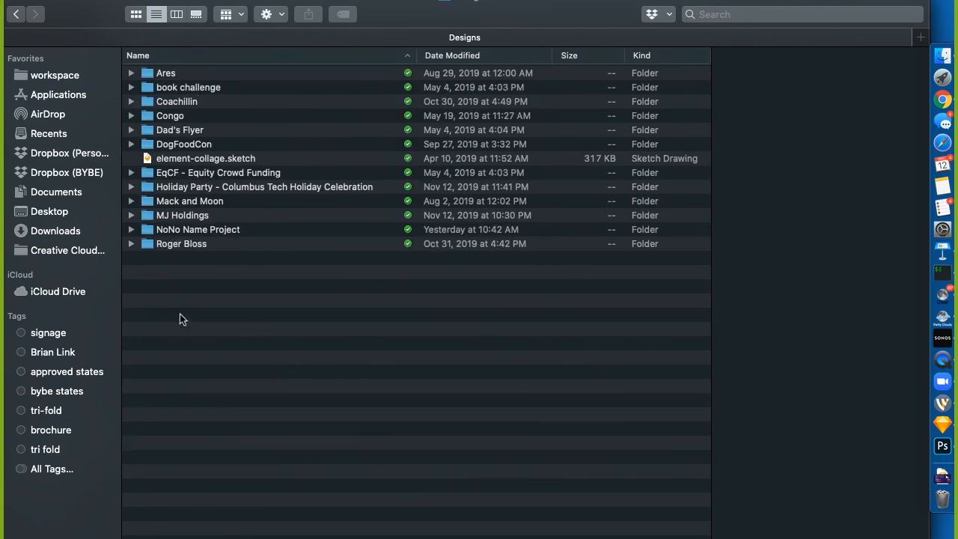
click(209, 232)
double_click(207, 234)
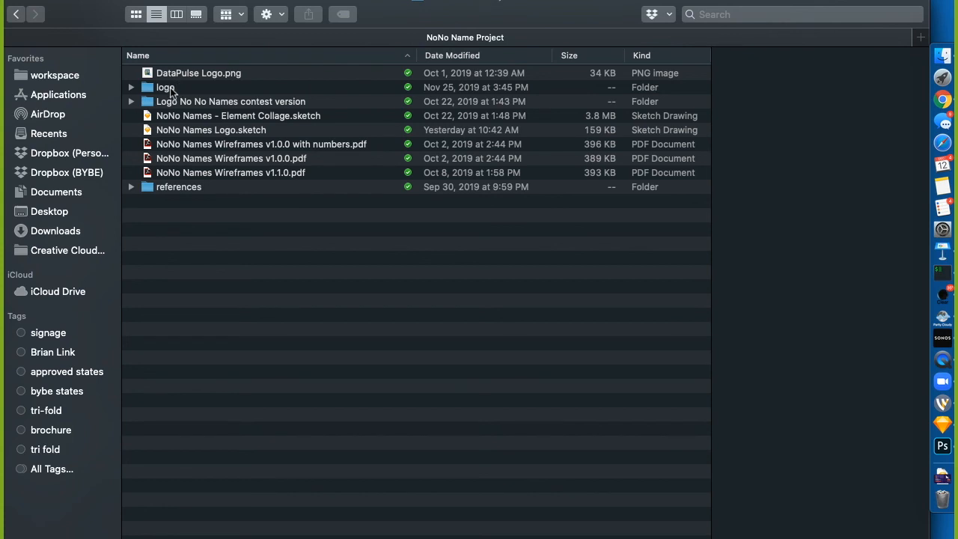
click(204, 122)
key(Return)
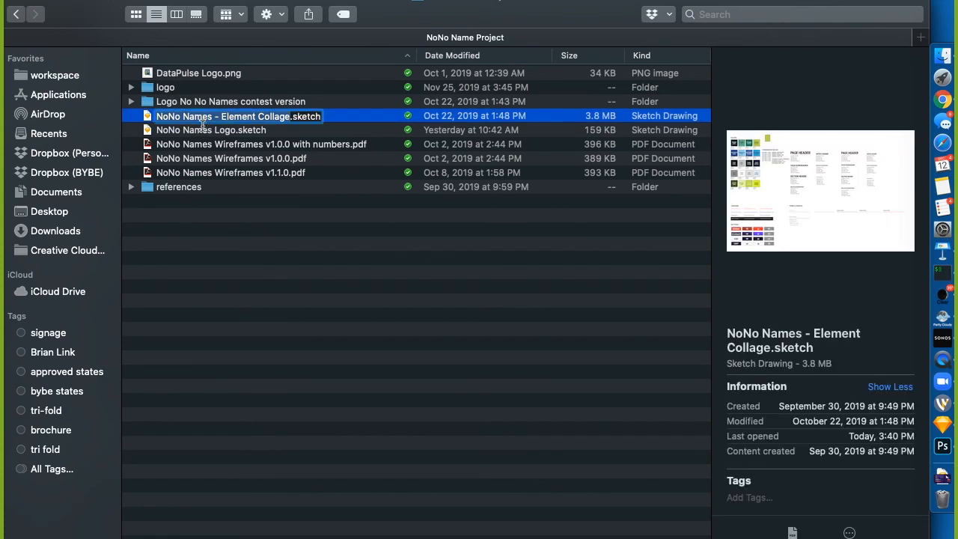
double_click(146, 117)
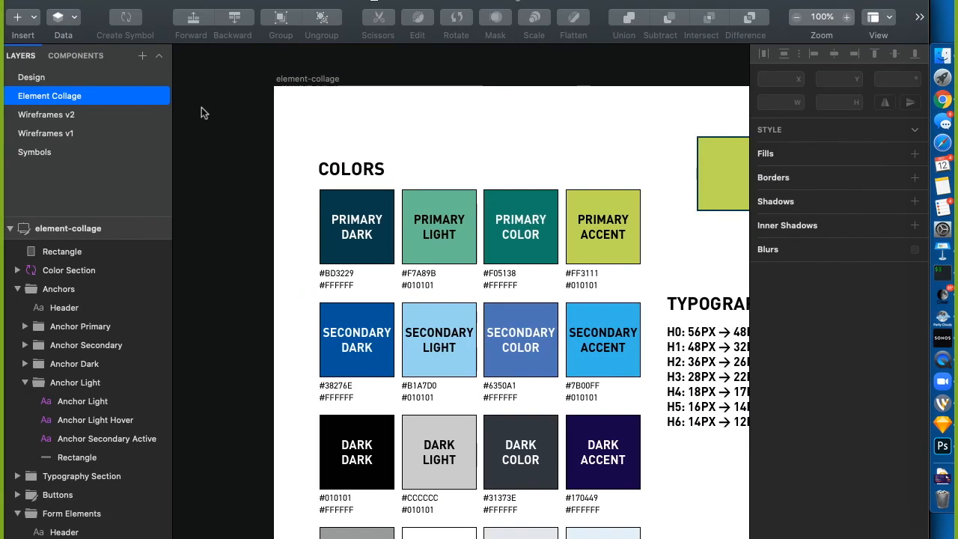
Zoom out on the collage and delete the stray lime-green rectangle beside the COLORS swatches
key(super+minus)
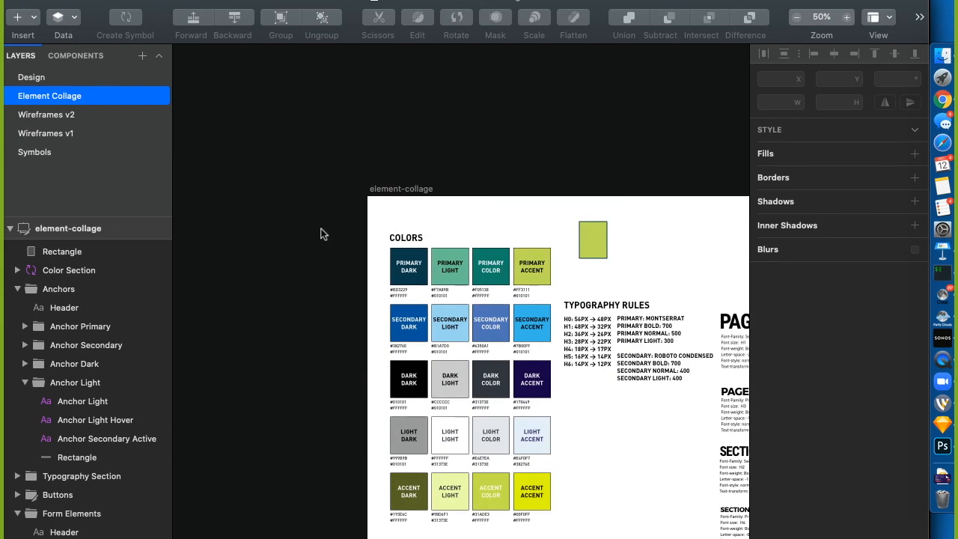
scroll(320, 235, down, 3)
scroll(321, 234, right, 1)
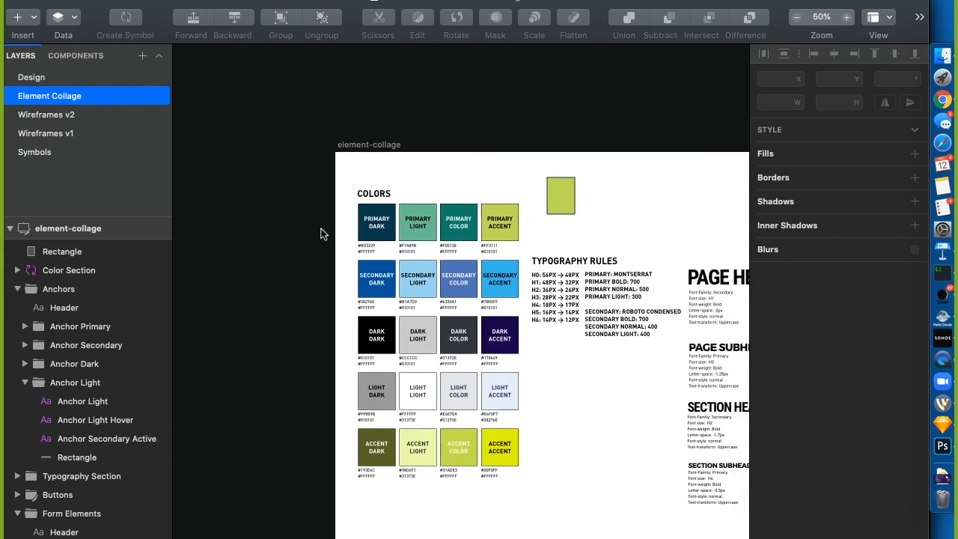
scroll(321, 234, up, 1)
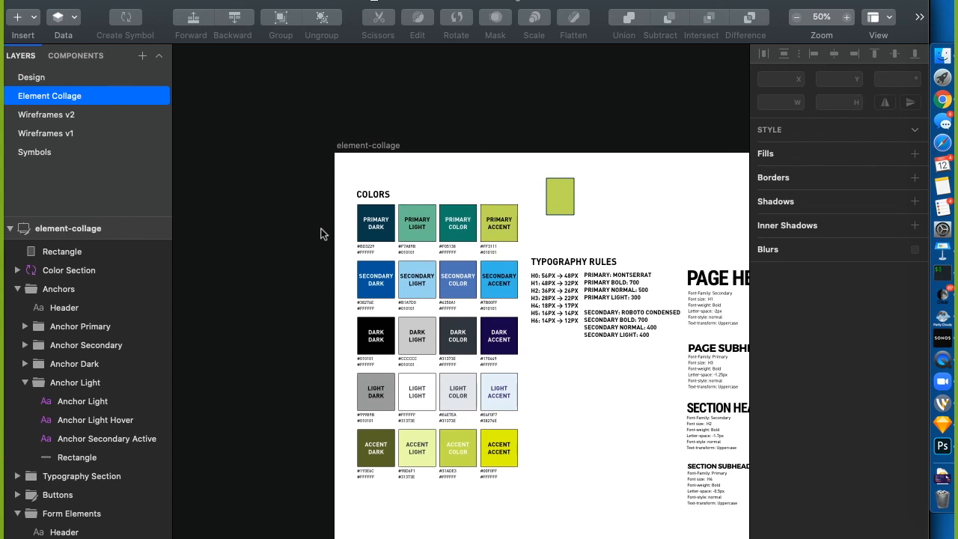
click(563, 209)
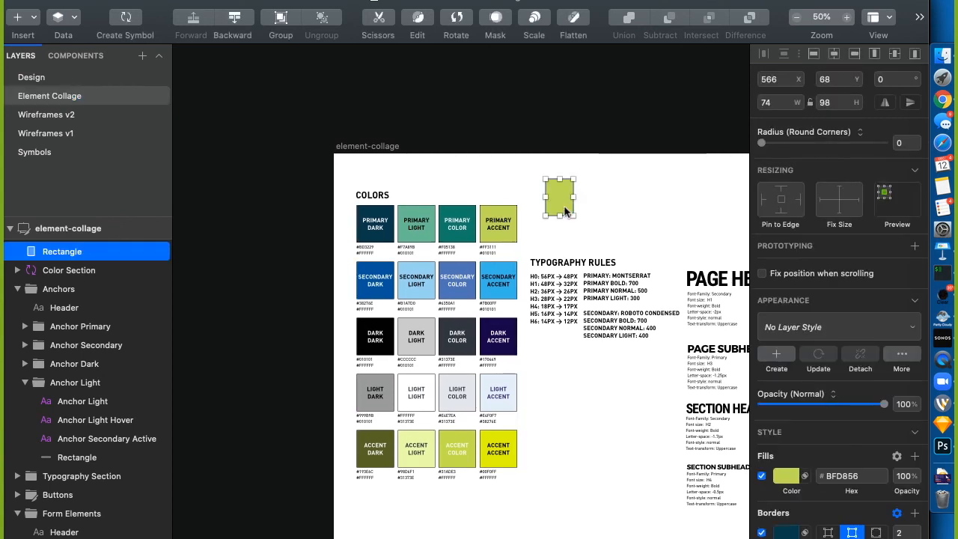
key(Delete)
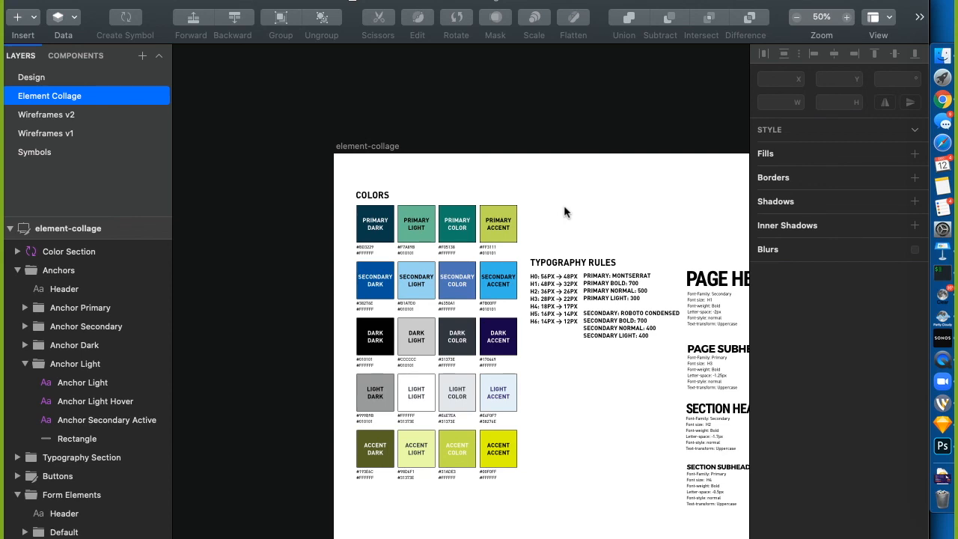
Pan across the rest of the collage, then go to the Wireframes v1 page
scroll(564, 205, right, 10)
scroll(564, 205, down, 3)
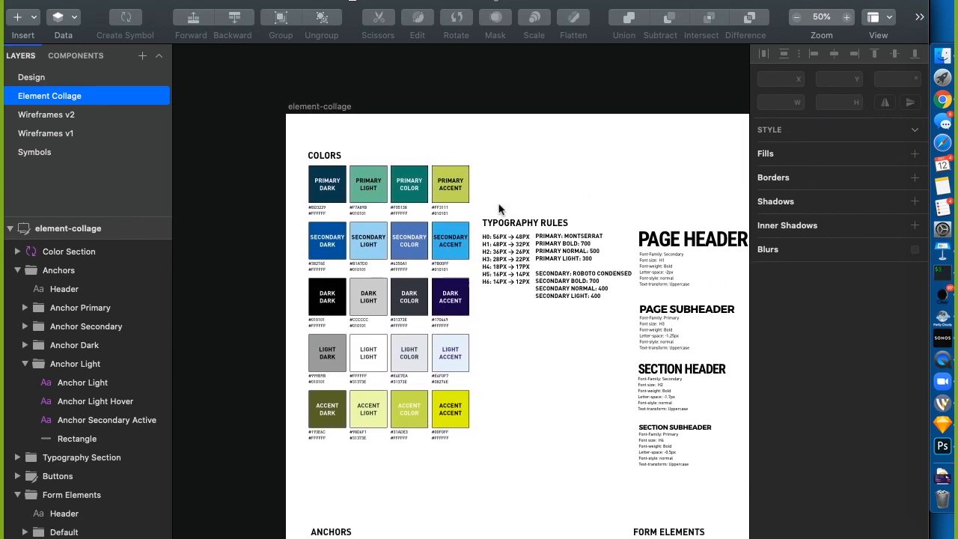
scroll(500, 211, right, 5)
scroll(500, 210, down, 1)
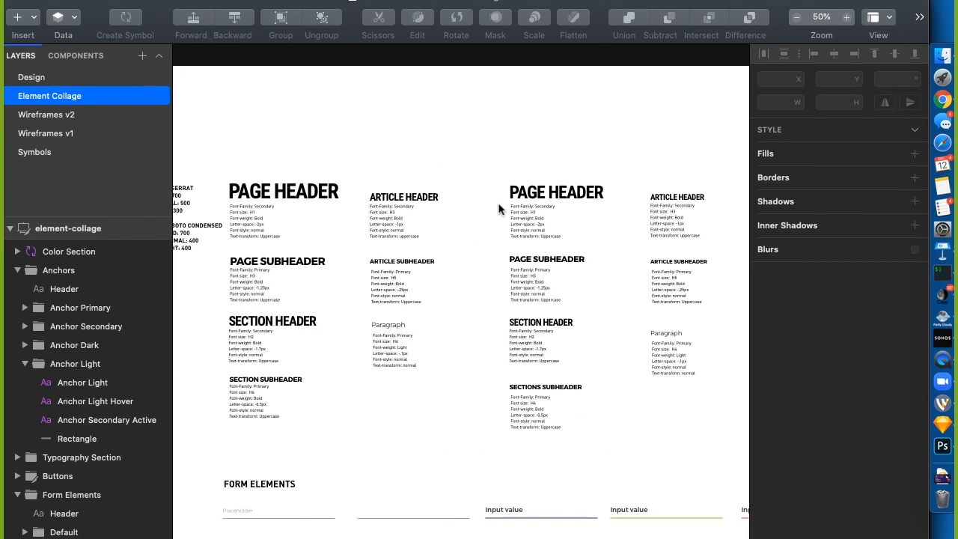
scroll(502, 209, left, 9)
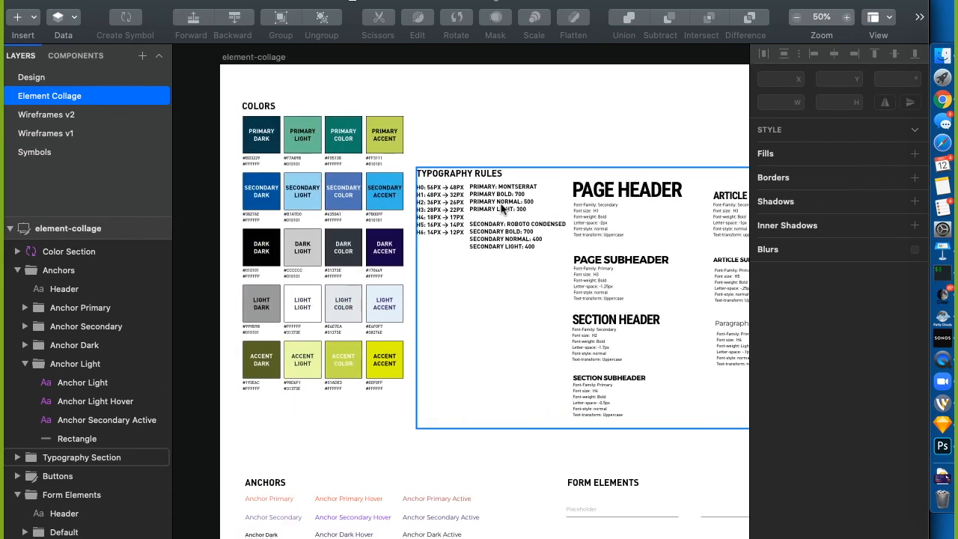
click(49, 134)
Zoom the wireframes out to 50%, then select NoNo Names Wireframes v1.0.0.pdf in Finder
key(super+minus)
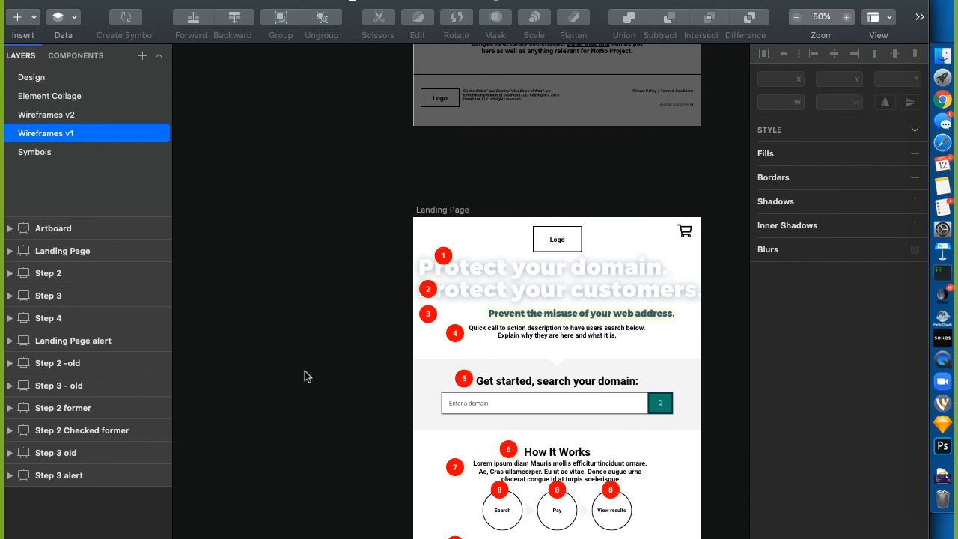
scroll(304, 371, right, 5)
scroll(304, 371, down, 3)
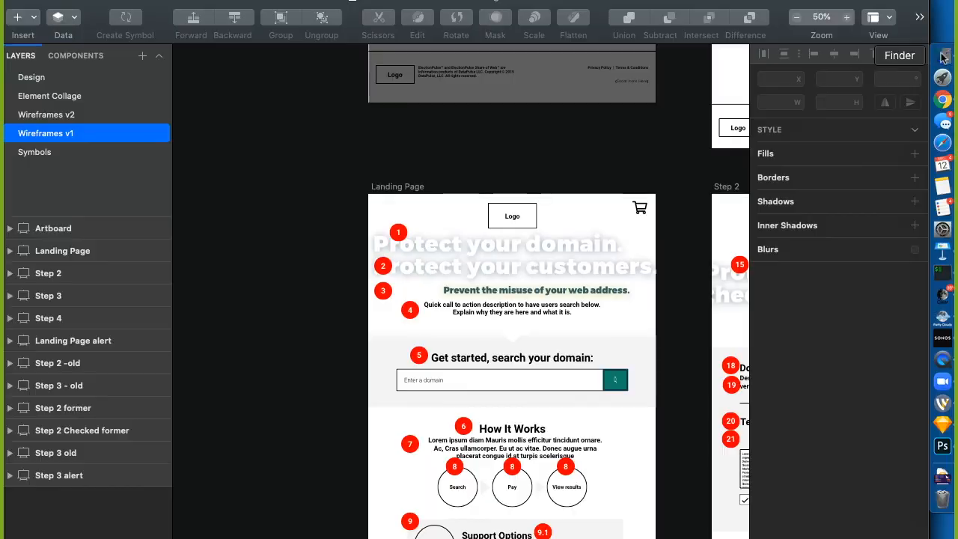
click(943, 56)
click(310, 147)
click(283, 163)
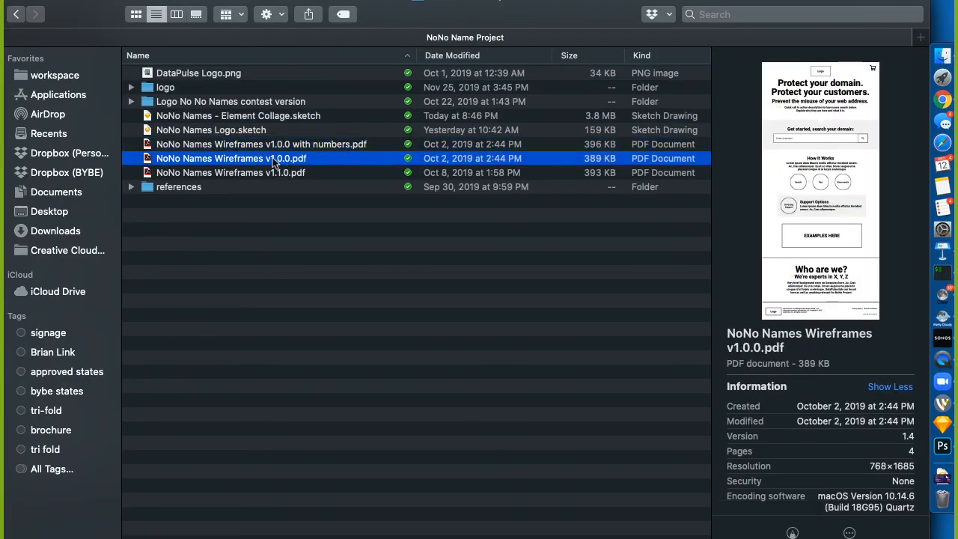
Open NoNo Names Wireframes v1.0.0.pdf with Preview
right_click(274, 159)
mouse_move(367, 90)
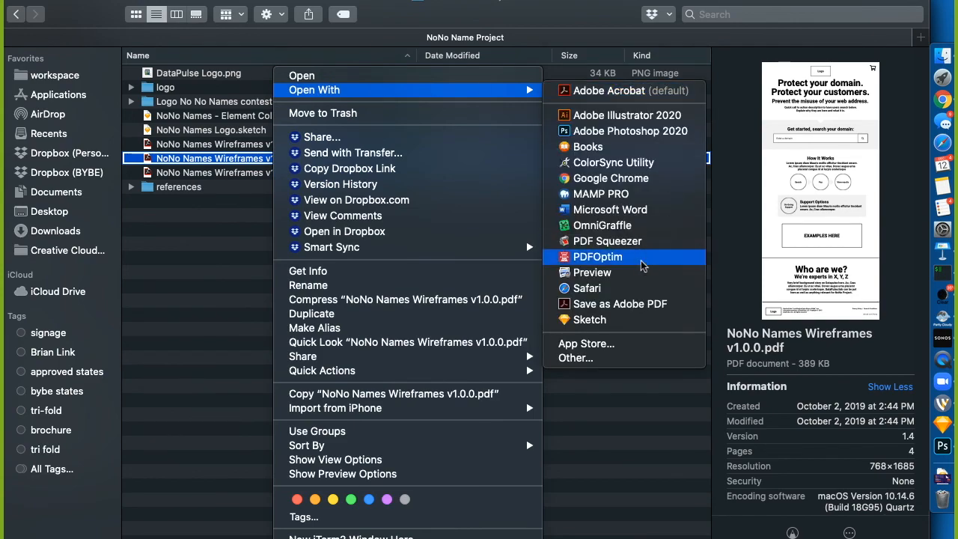
click(624, 272)
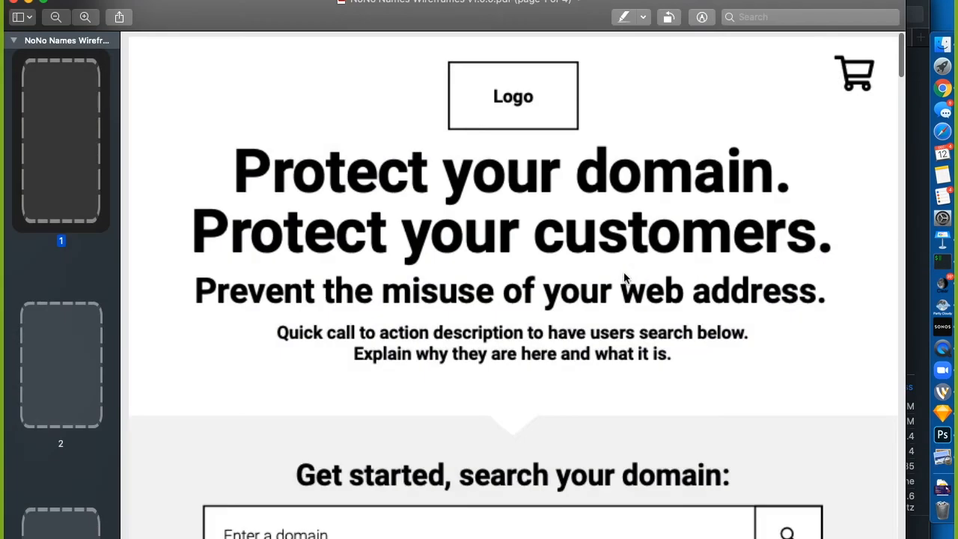
Page through the PDF's four pages, close it and return to Sketch
scroll(596, 289, down, 5)
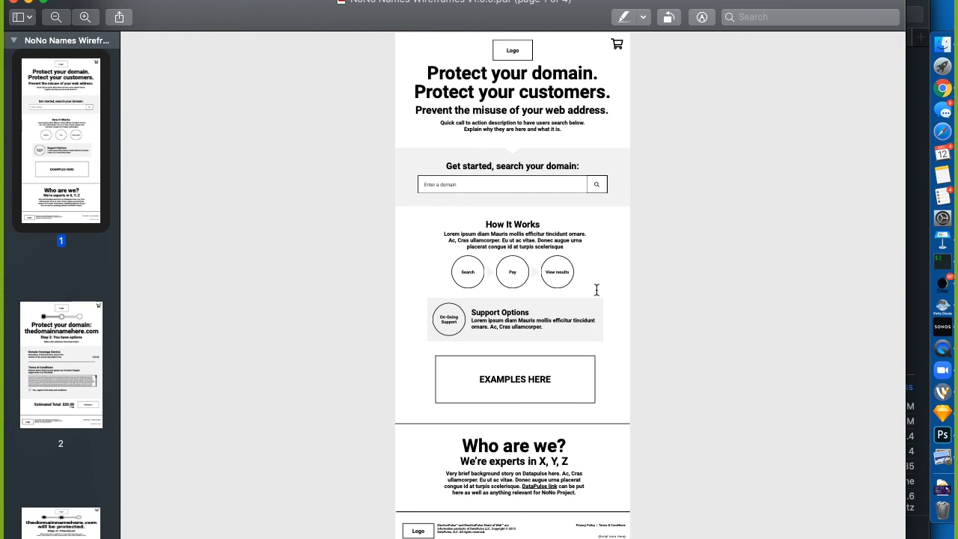
scroll(483, 408, down, 3)
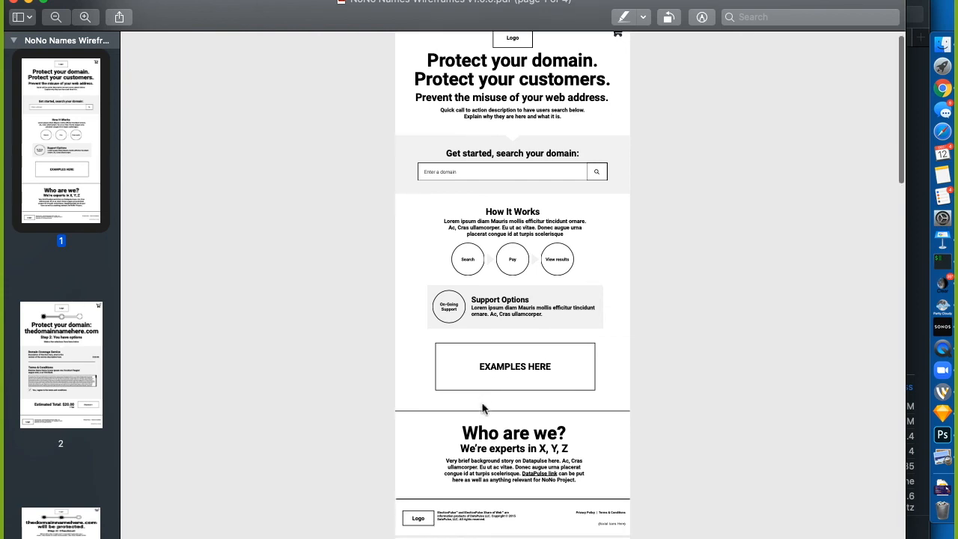
scroll(483, 408, down, 15)
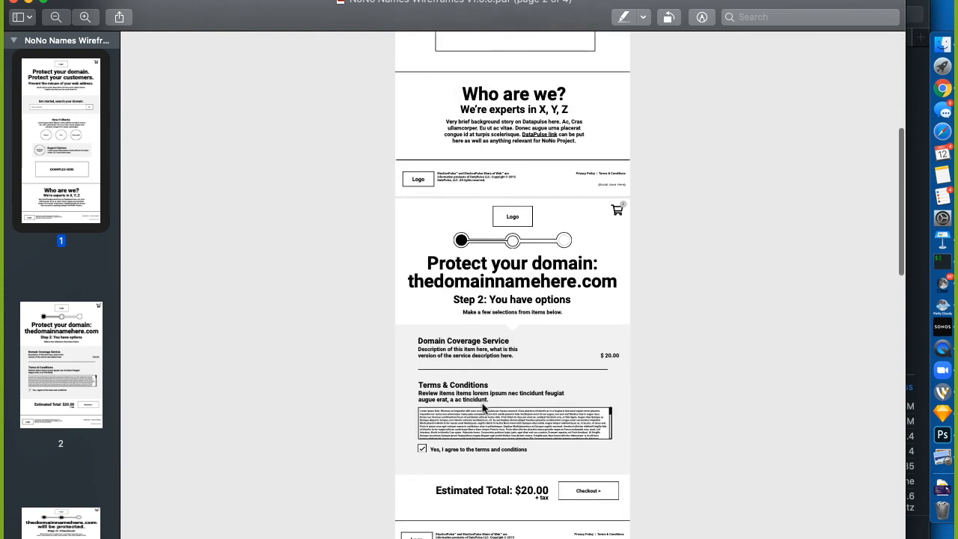
scroll(483, 408, down, 20)
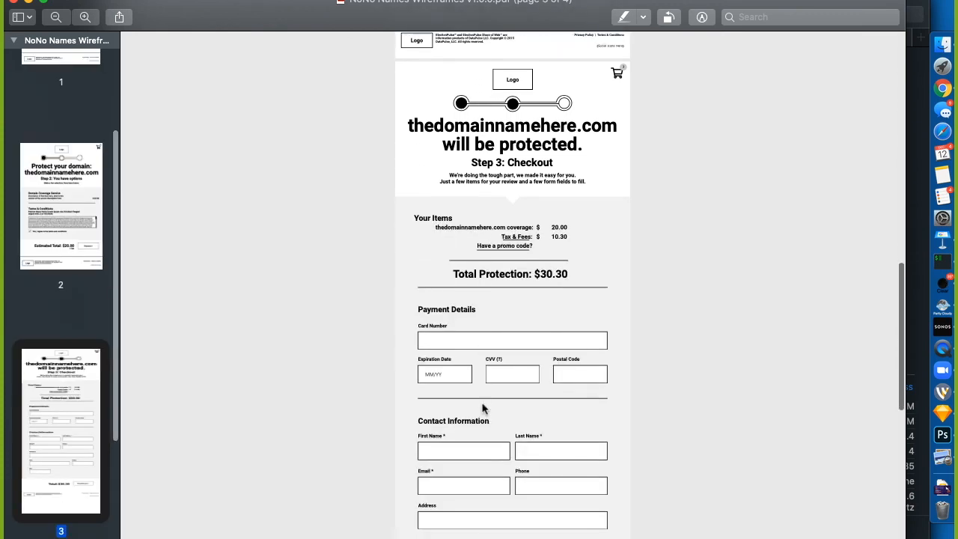
scroll(483, 408, down, 6)
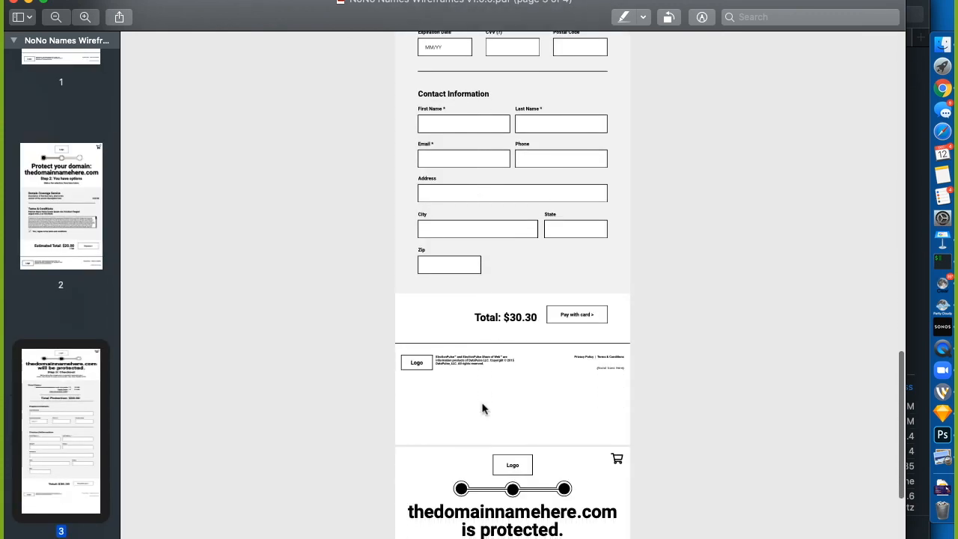
key(Home)
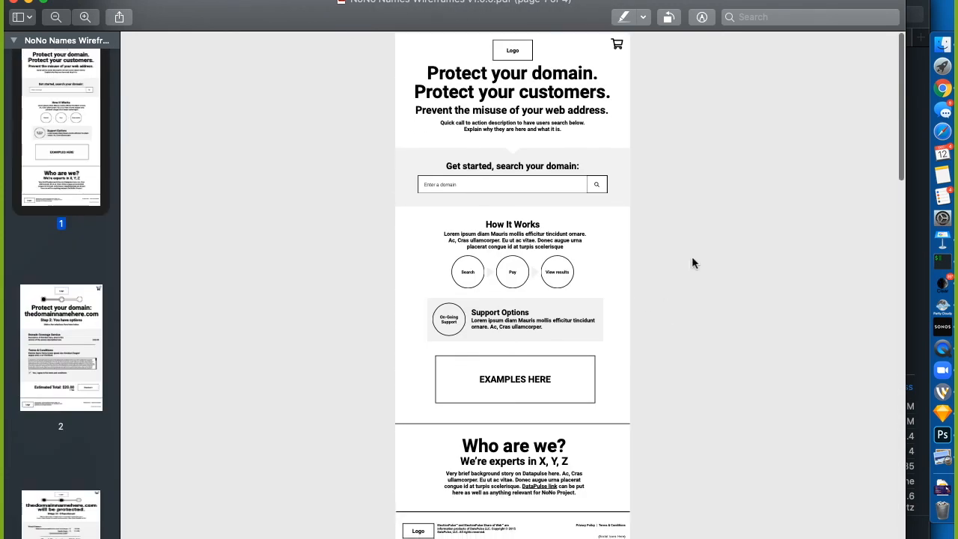
key(super+w)
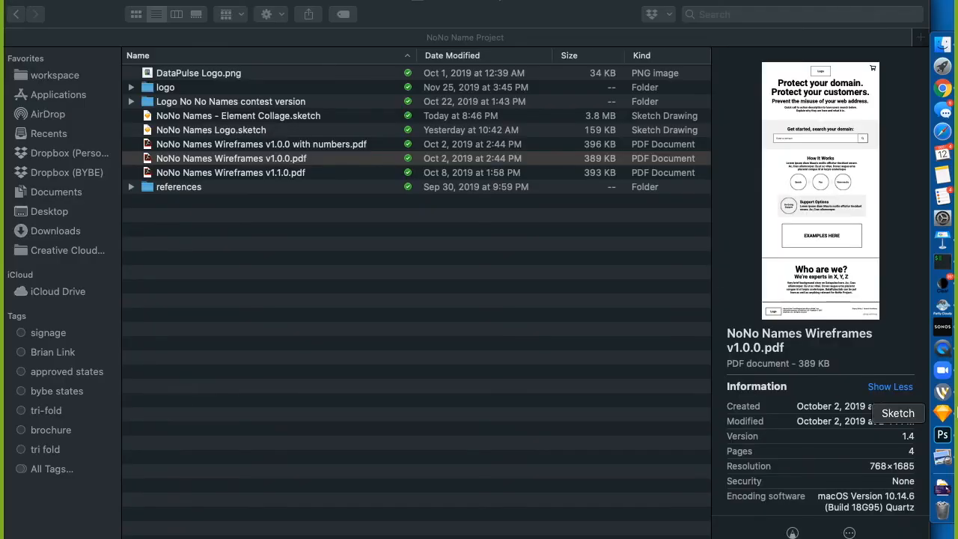
click(942, 412)
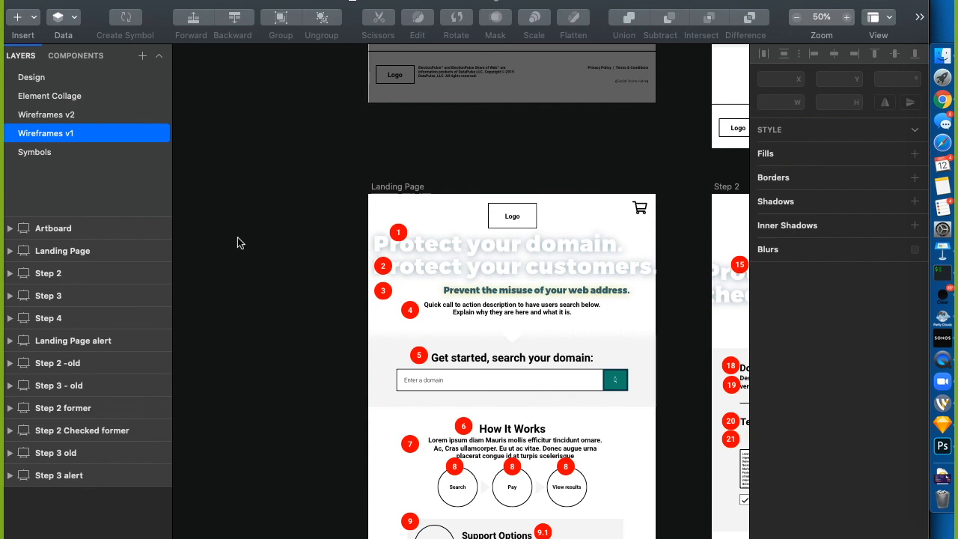
scroll(237, 237, down, 3)
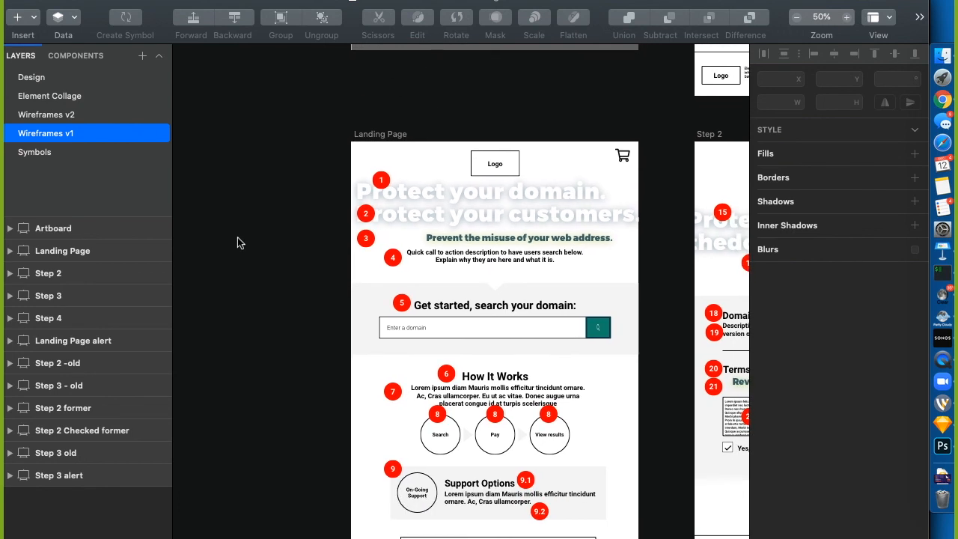
scroll(237, 240, right, 1)
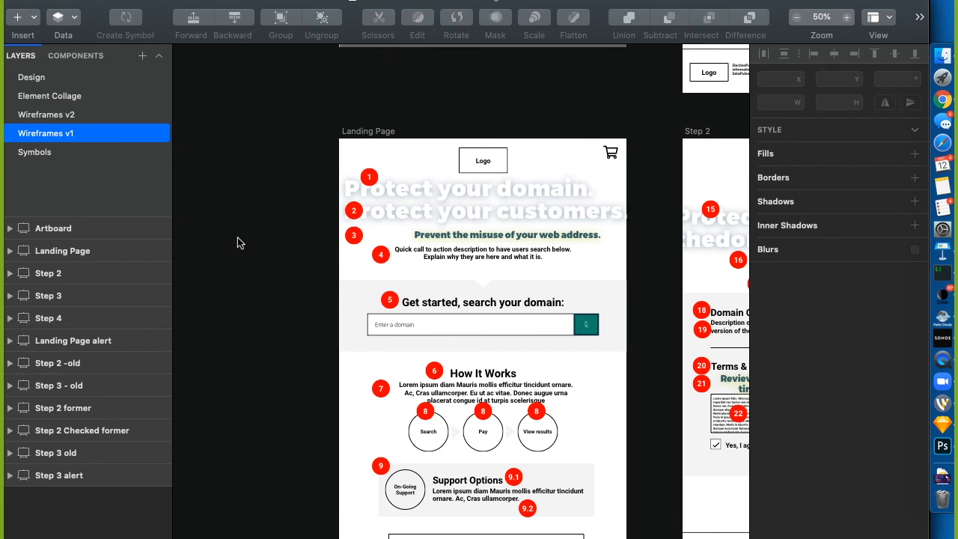
right_click(58, 131)
click(30, 136)
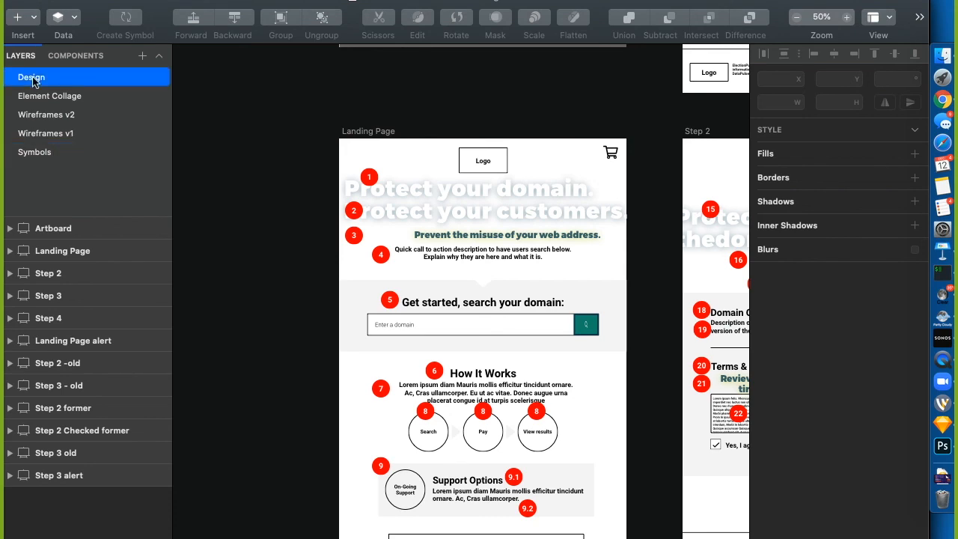
click(33, 76)
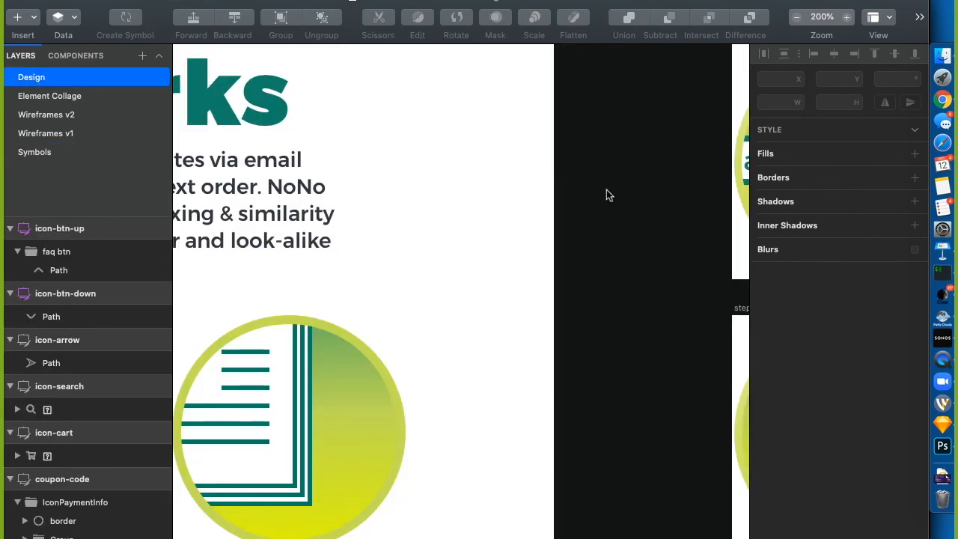
key(super+minus)
key(super+minus)
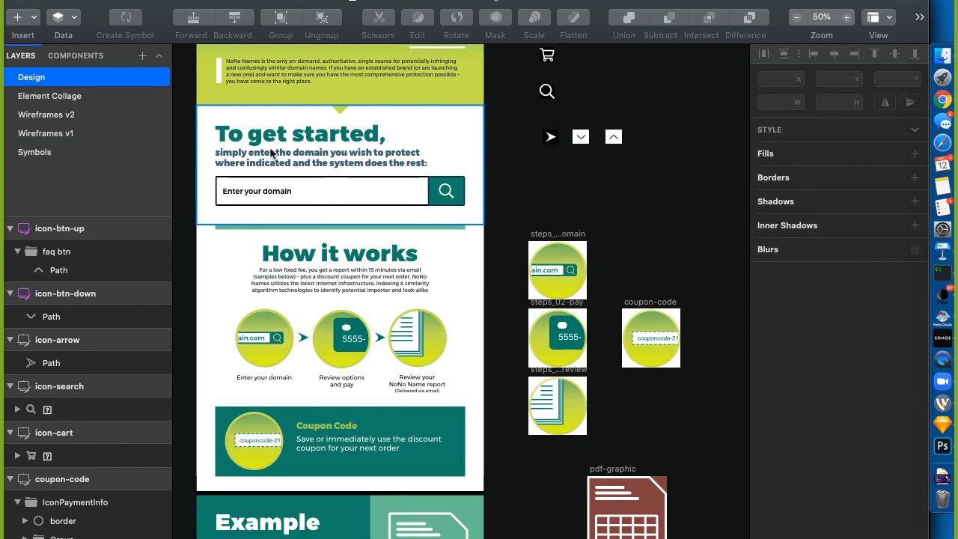
click(78, 97)
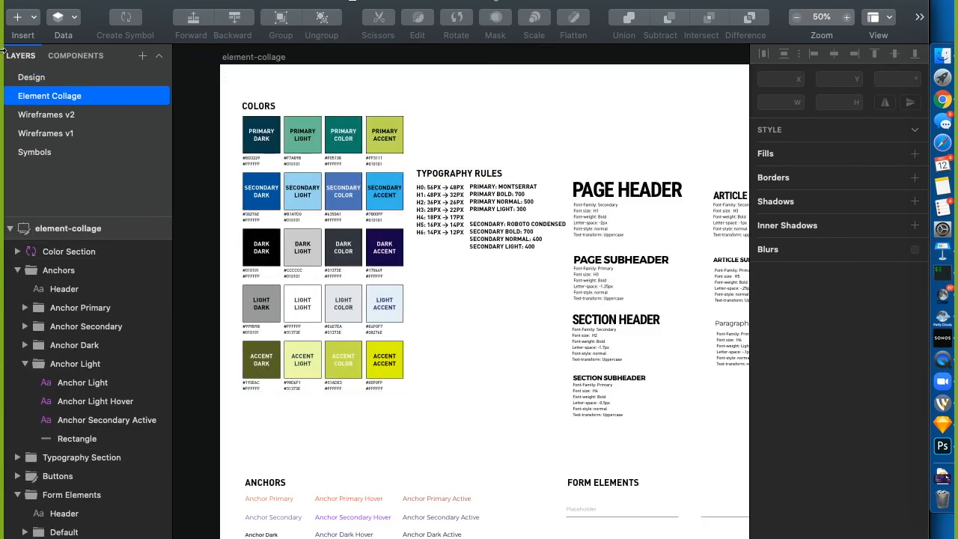
click(37, 77)
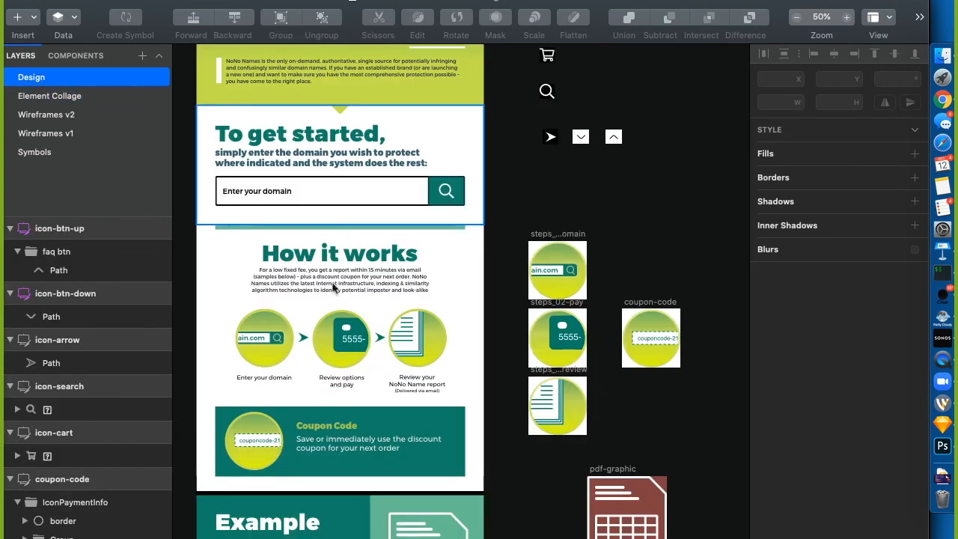
click(41, 133)
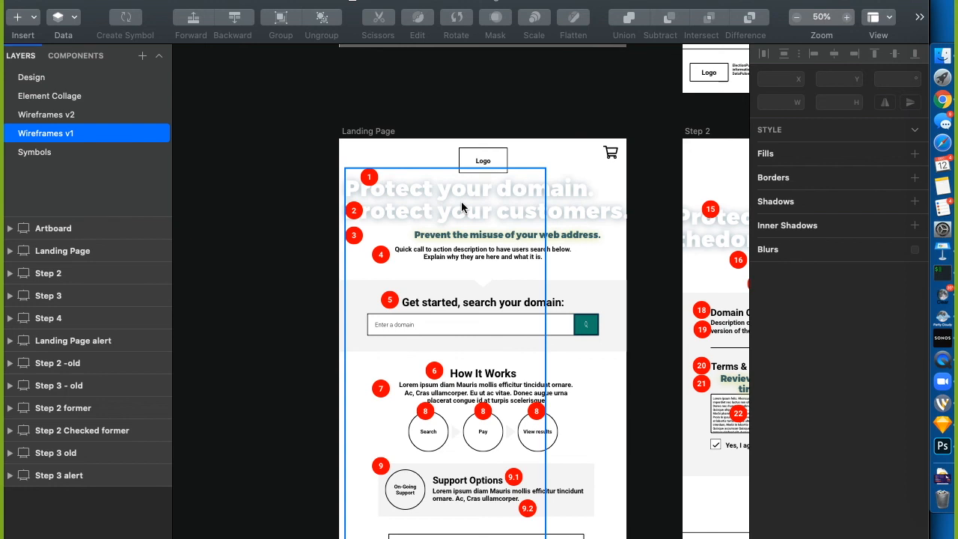
Confirm the 'Protect your domain.' heading uses the Page Header text style, then go to the Design page
click(470, 212)
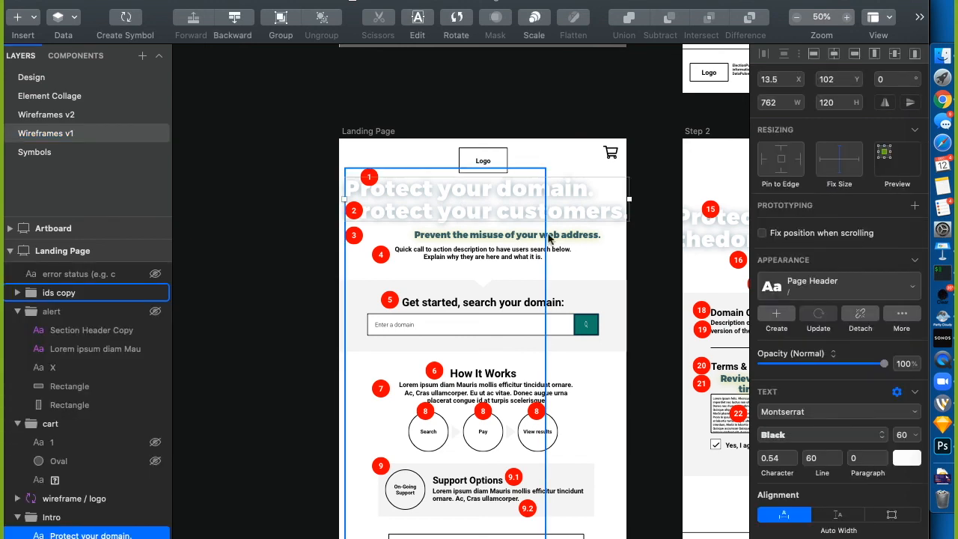
click(809, 283)
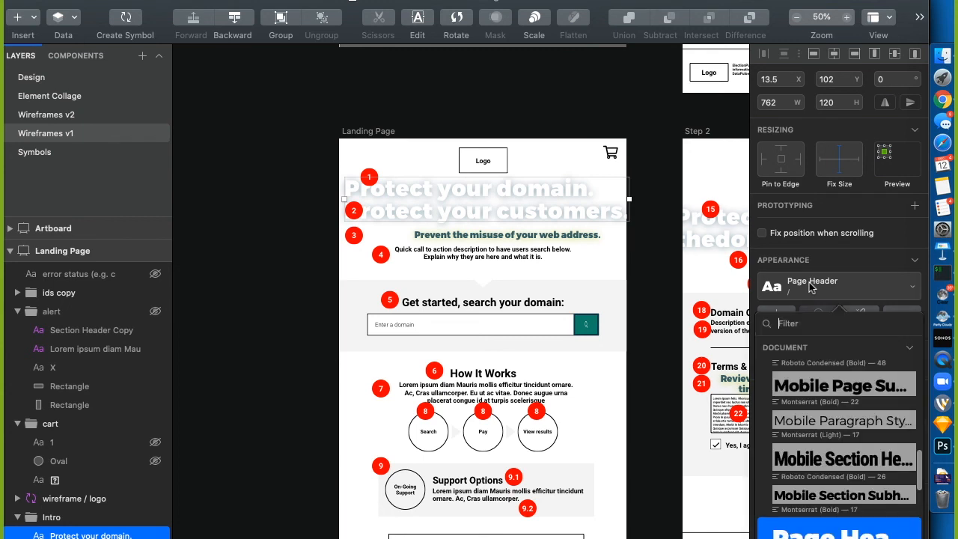
click(663, 295)
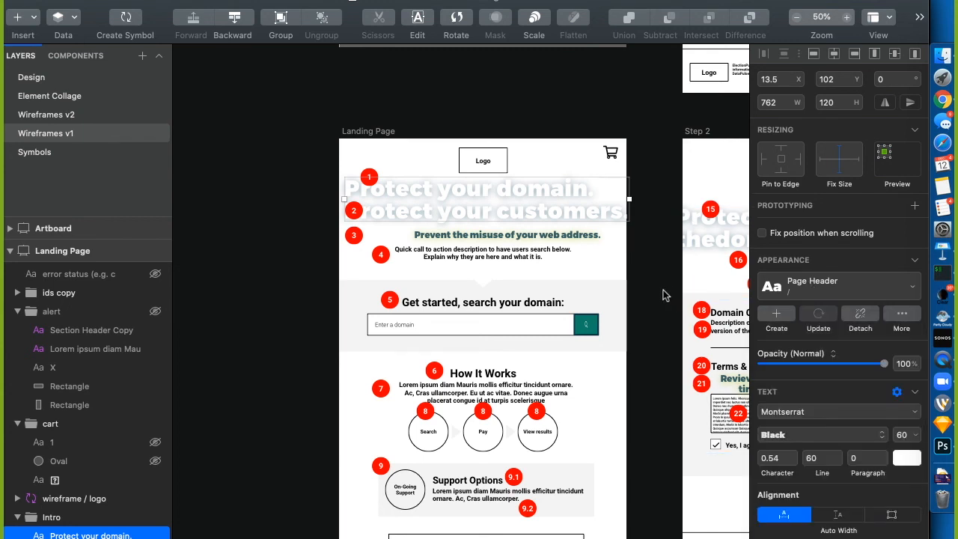
click(31, 78)
scroll(428, 263, left, 9)
scroll(429, 263, up, 3)
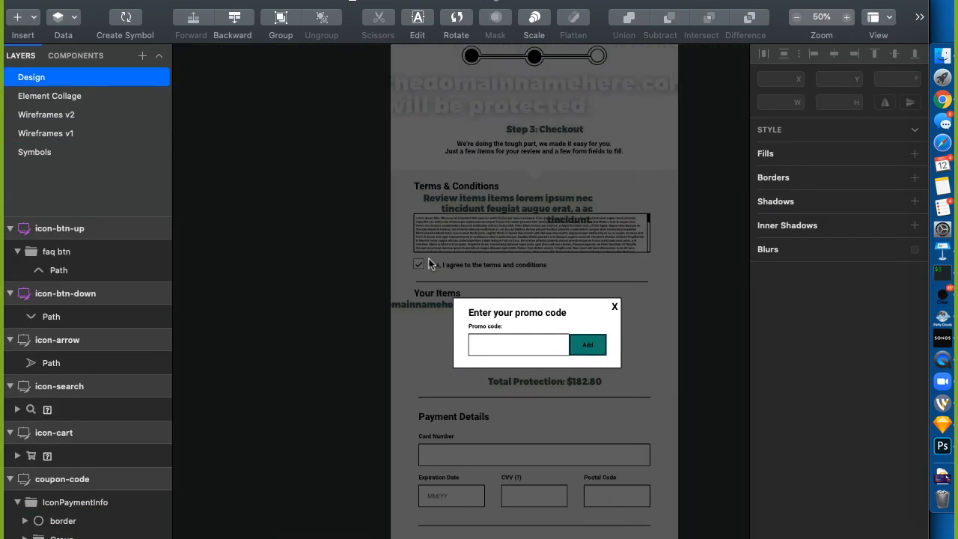
scroll(429, 264, right, 7)
scroll(429, 264, down, 1)
scroll(428, 258, down, 1)
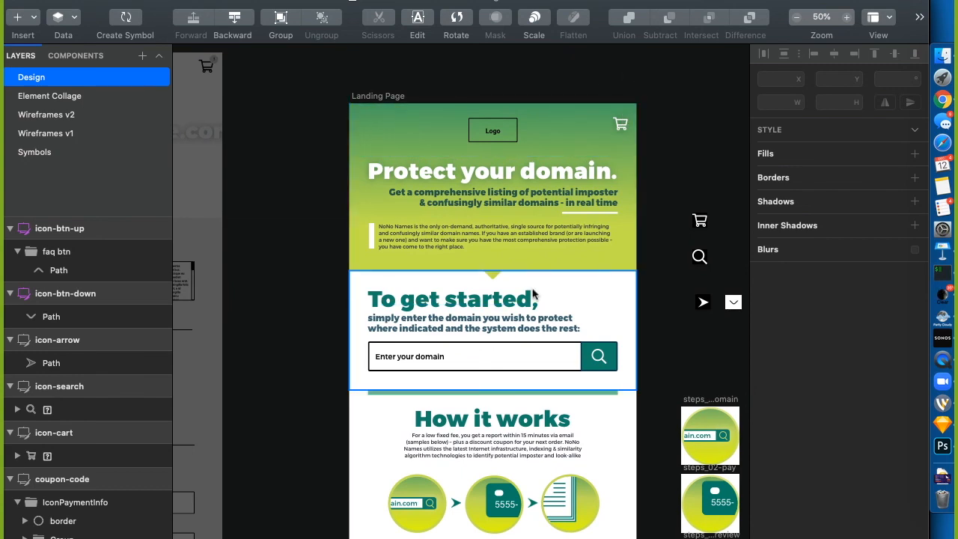
scroll(517, 342, down, 5)
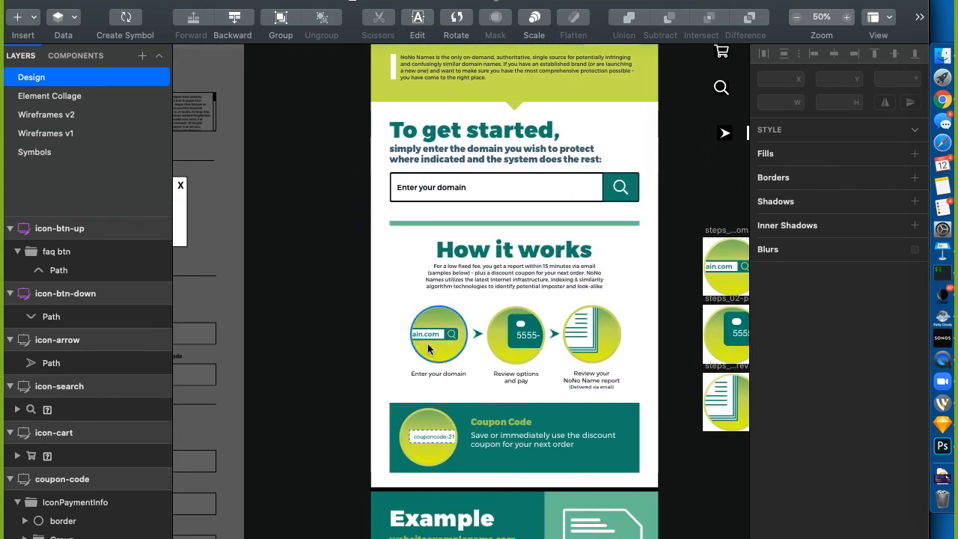
click(450, 348)
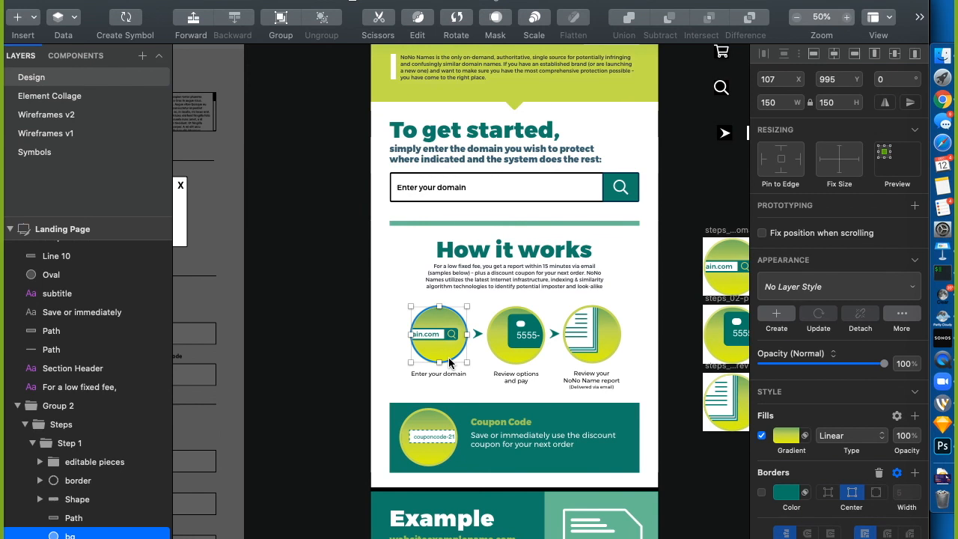
scroll(450, 363, down, 2)
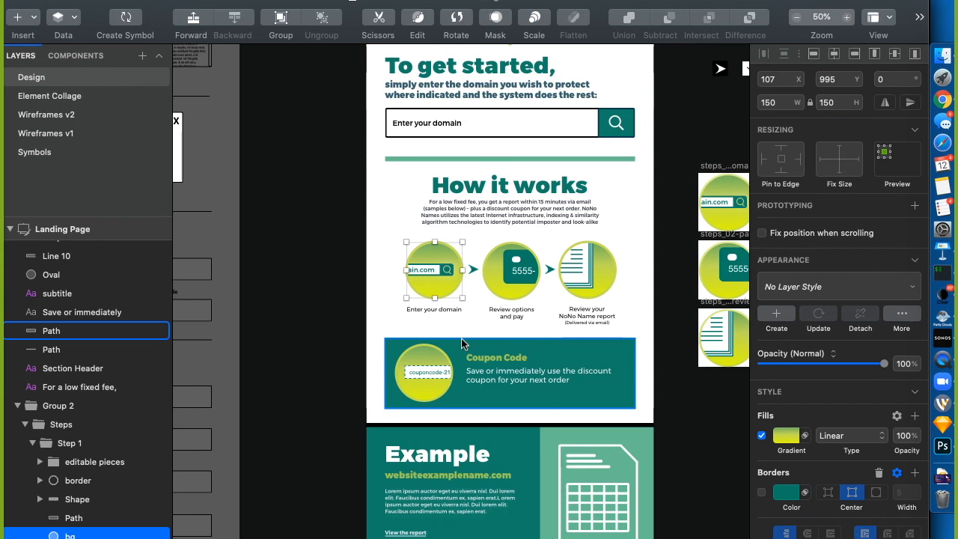
click(52, 164)
Go to the Symbols page and zoom out to survey all the symbols
click(52, 153)
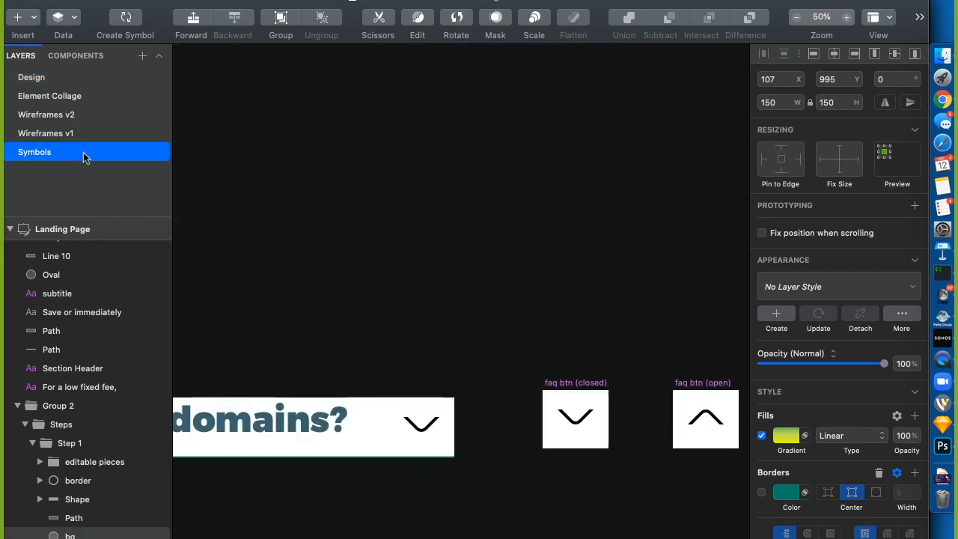
scroll(396, 250, left, 5)
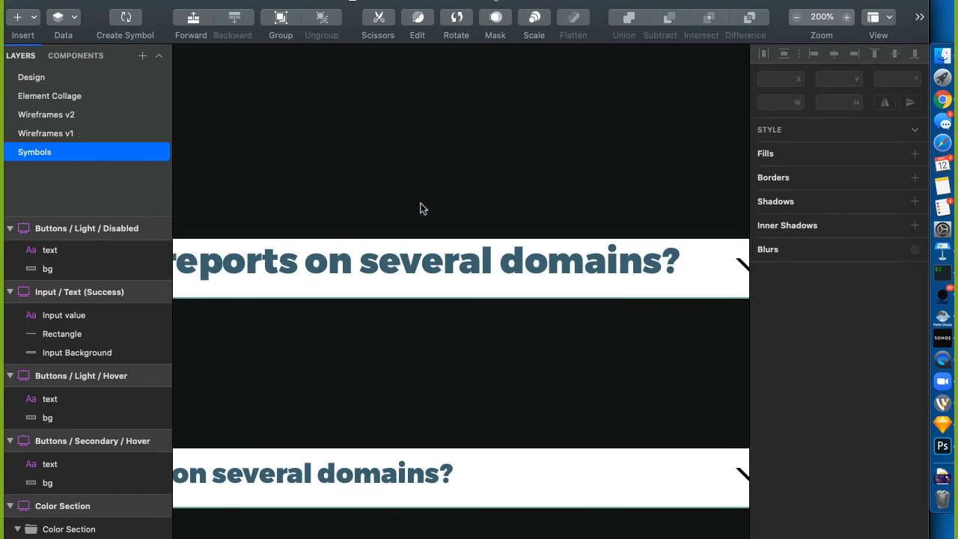
key(super+minus)
key(super+minus)
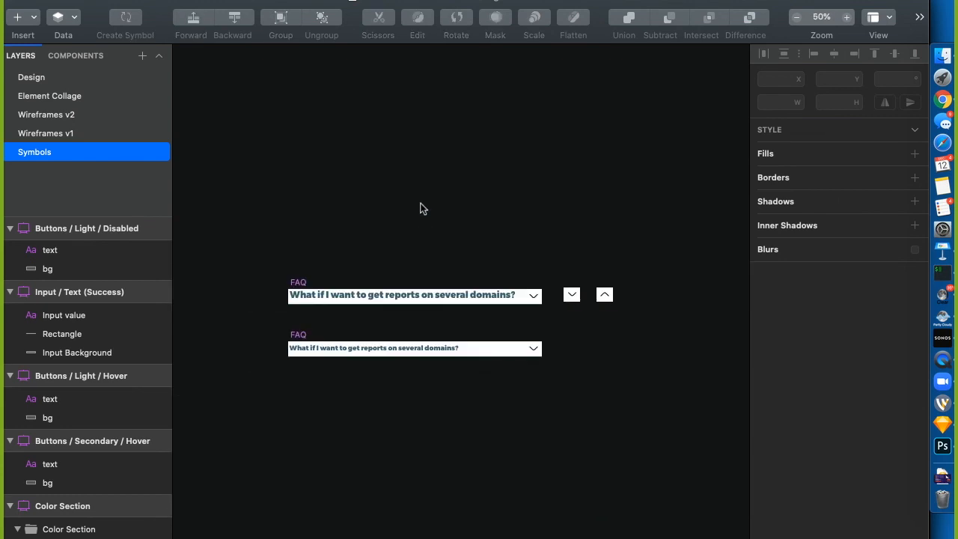
scroll(246, 163, left, 10)
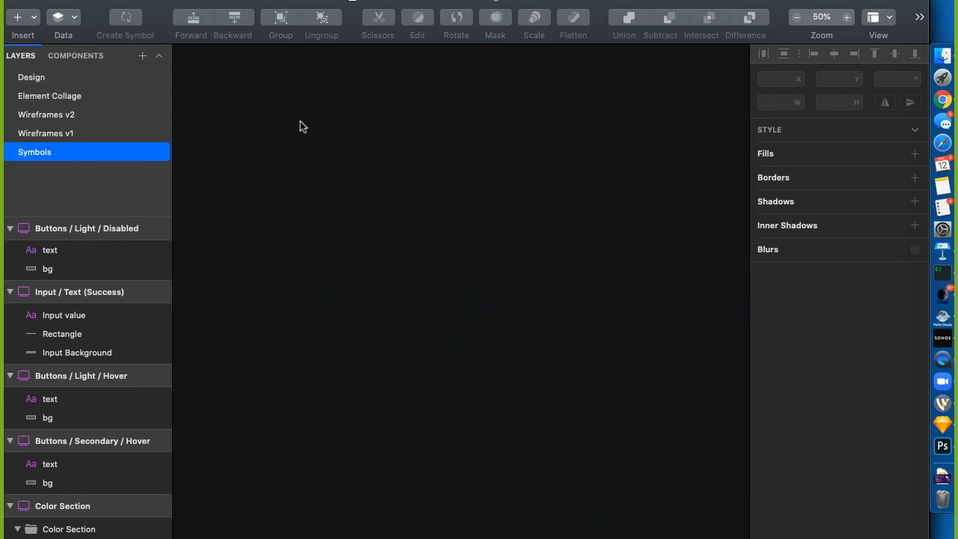
scroll(419, 253, left, 5)
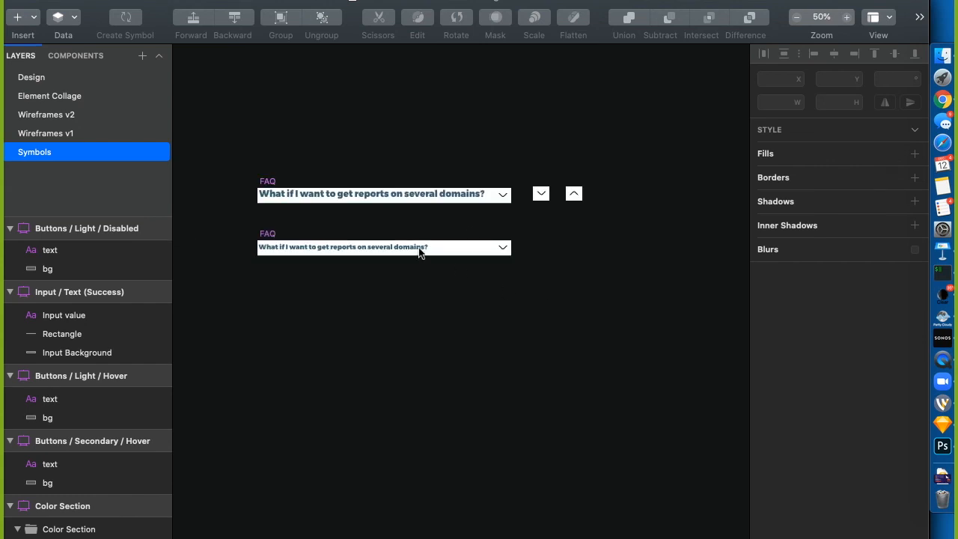
key(super+minus)
key(super+minus)
scroll(336, 332, down, 5)
scroll(336, 332, left, 5)
scroll(336, 332, up, 5)
scroll(336, 332, left, 8)
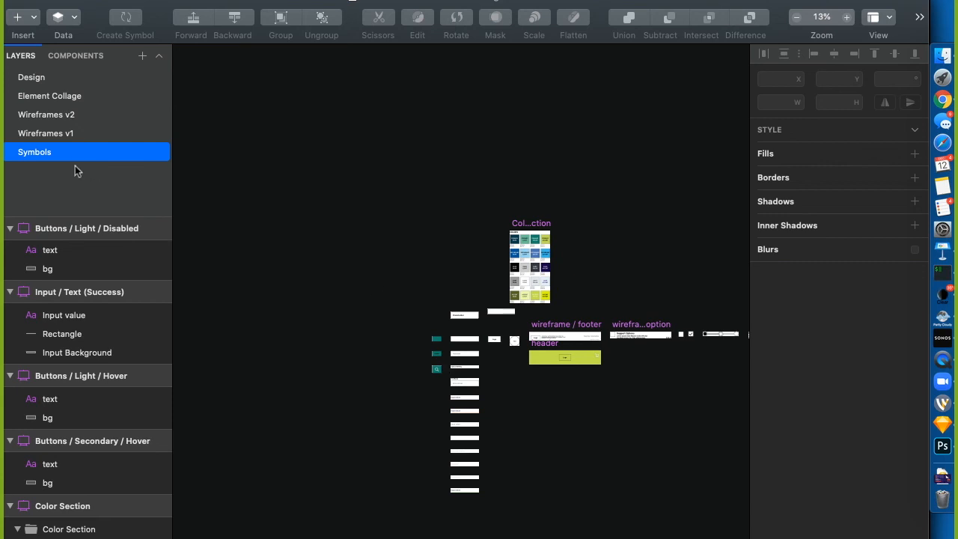
Look over the Element Collage and Design pages, then start a new empty document
click(64, 98)
click(43, 78)
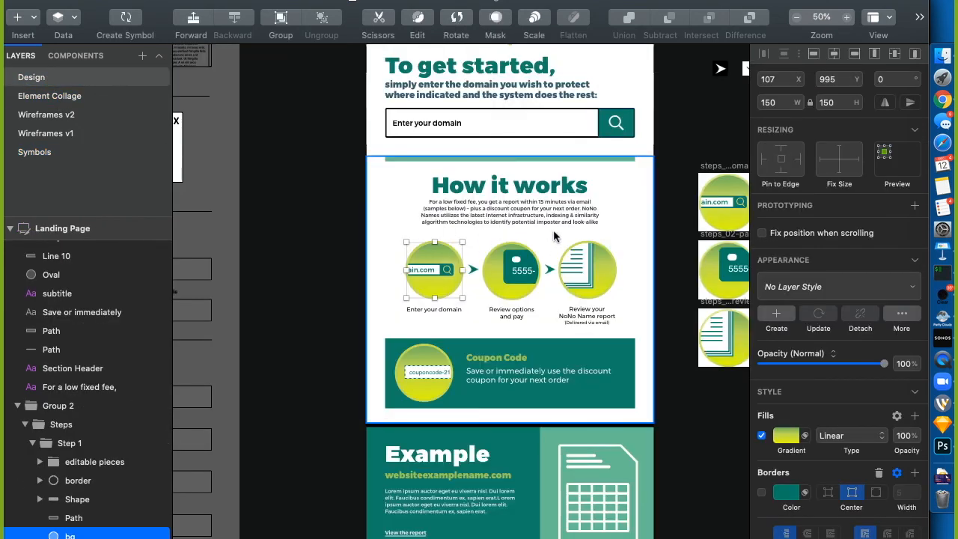
key(super+n)
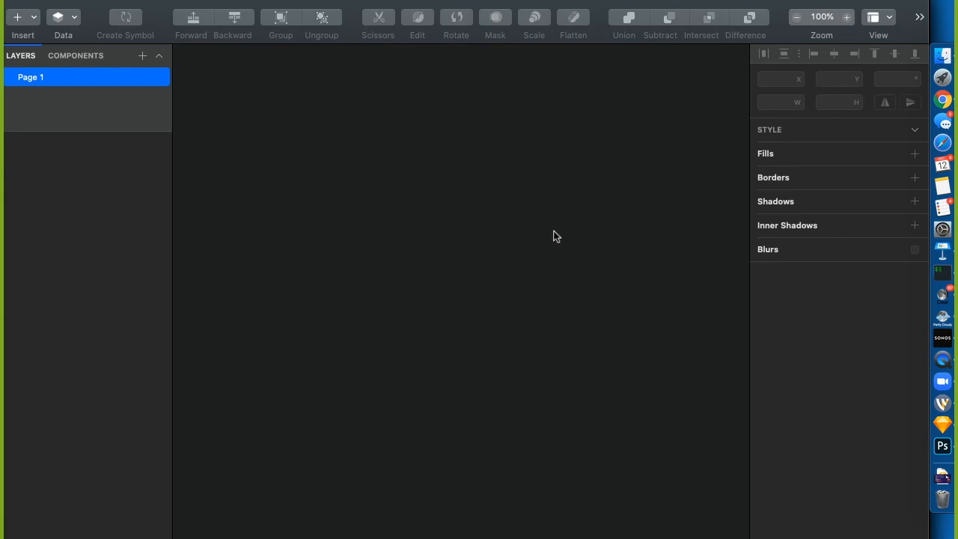
Draw an artboard and resize it to the Responsive Web Desktop preset, 1024×1024
key(a)
drag(326, 112, 468, 324)
click(345, 107)
click(826, 89)
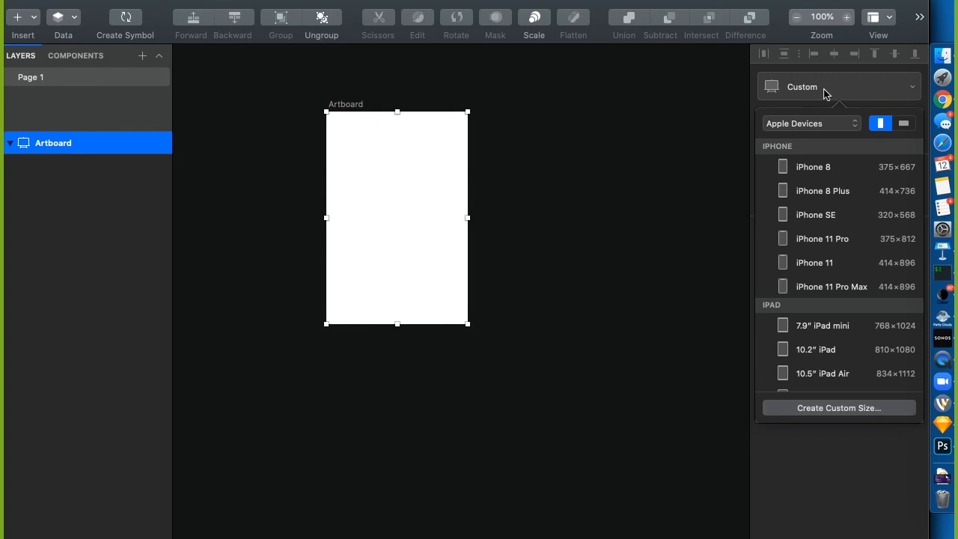
click(790, 129)
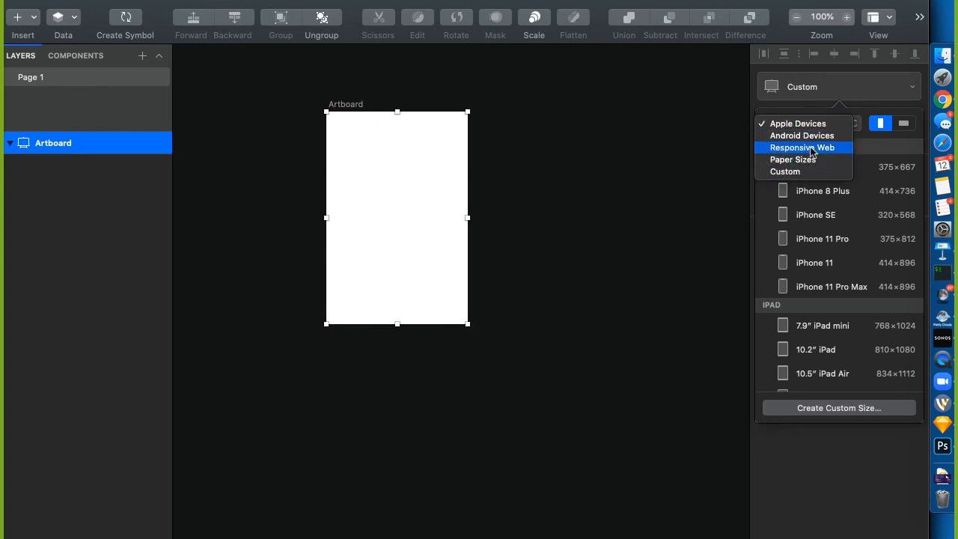
click(807, 146)
click(809, 244)
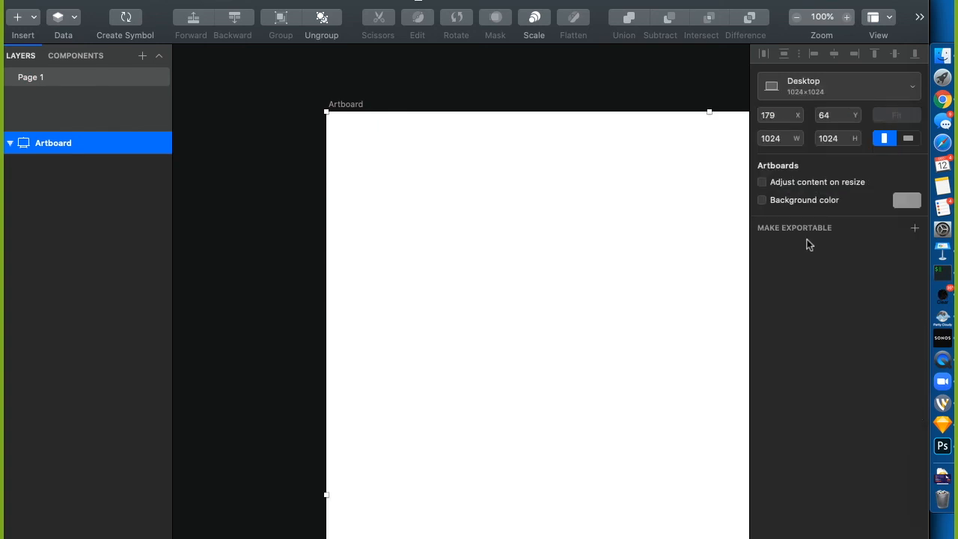
click(470, 102)
key(super+minus)
key(super+minus)
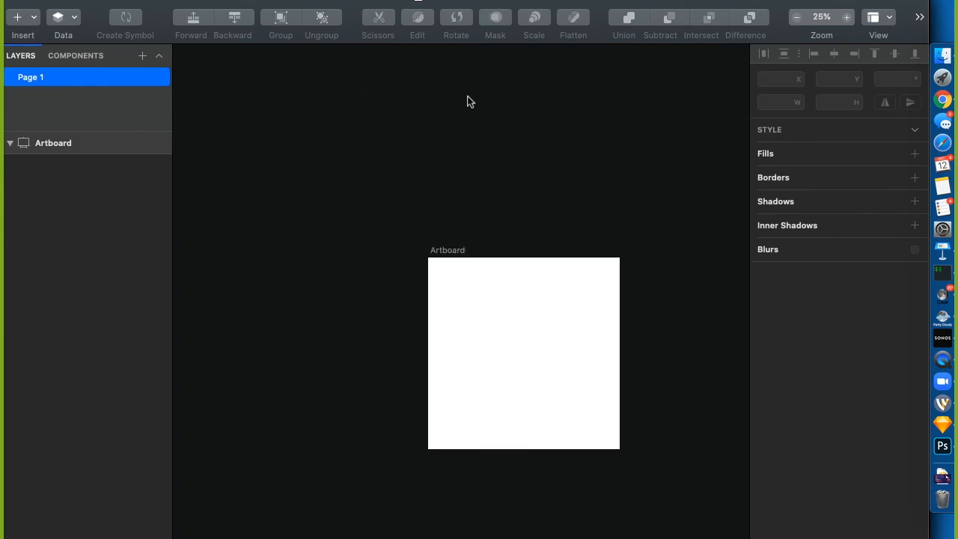
Draw a full-width top bar, duplicate it, and name the layers header and footer
key(a)
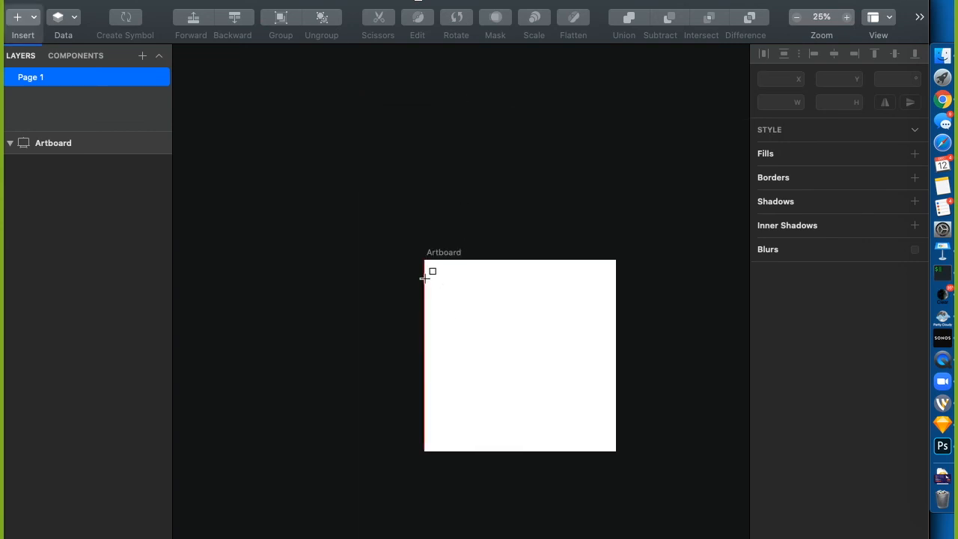
mouse_move(424, 260)
mouse_down()
mouse_move(631, 313)
mouse_move(615, 303)
mouse_up()
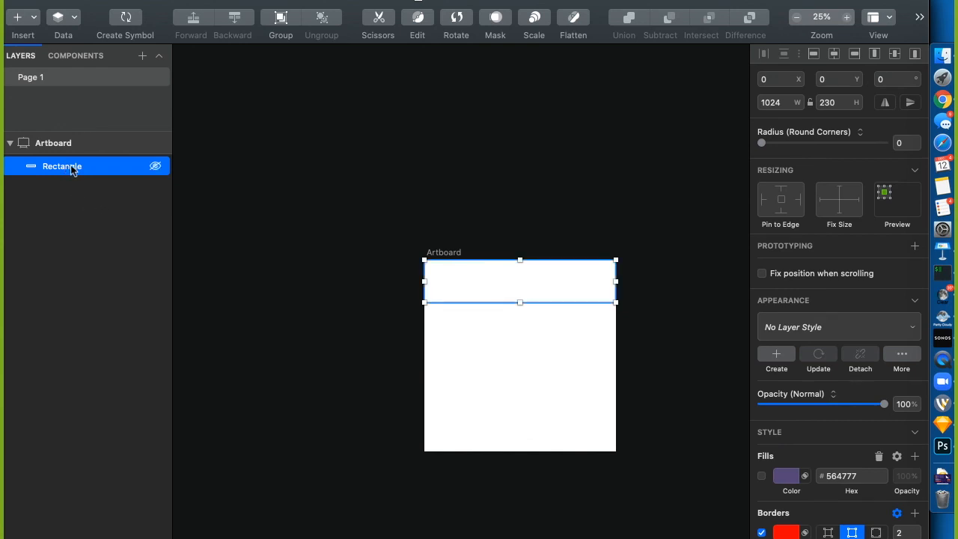
key(super+d)
double_click(72, 170)
key(BackSpace)
text(header)
key(Return)
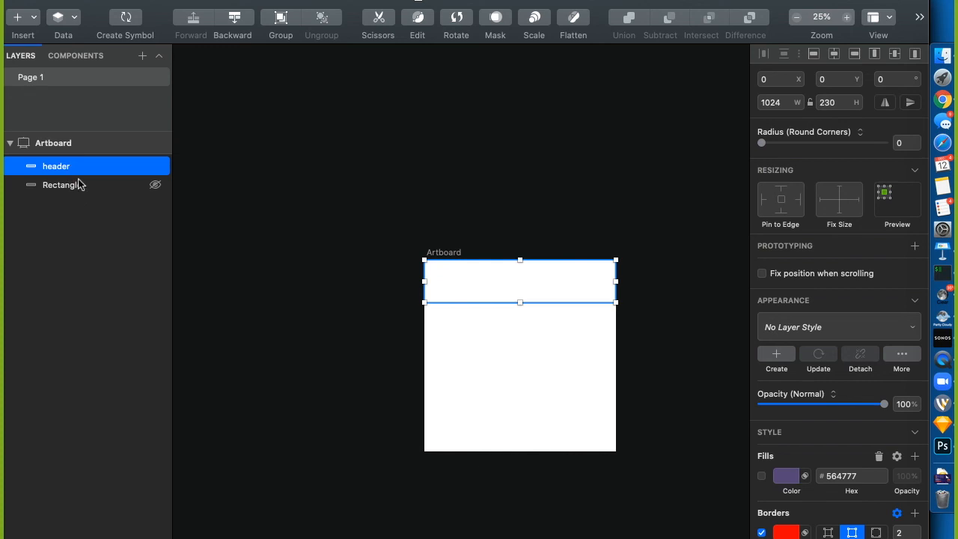
double_click(75, 185)
text(footer)
key(Return)
Wrap the footer bar and the header bar each in its own group
double_click(55, 186)
click(25, 215)
click(49, 188)
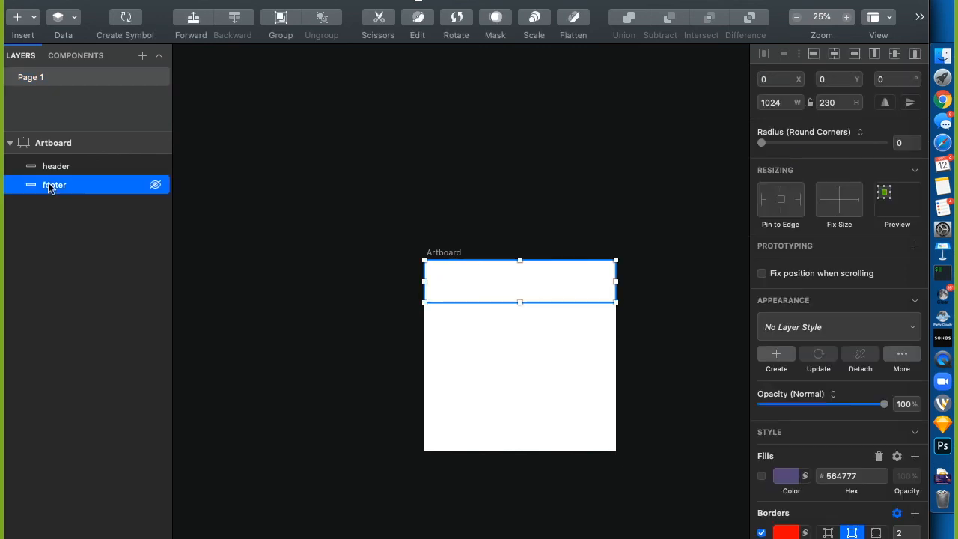
right_click(49, 187)
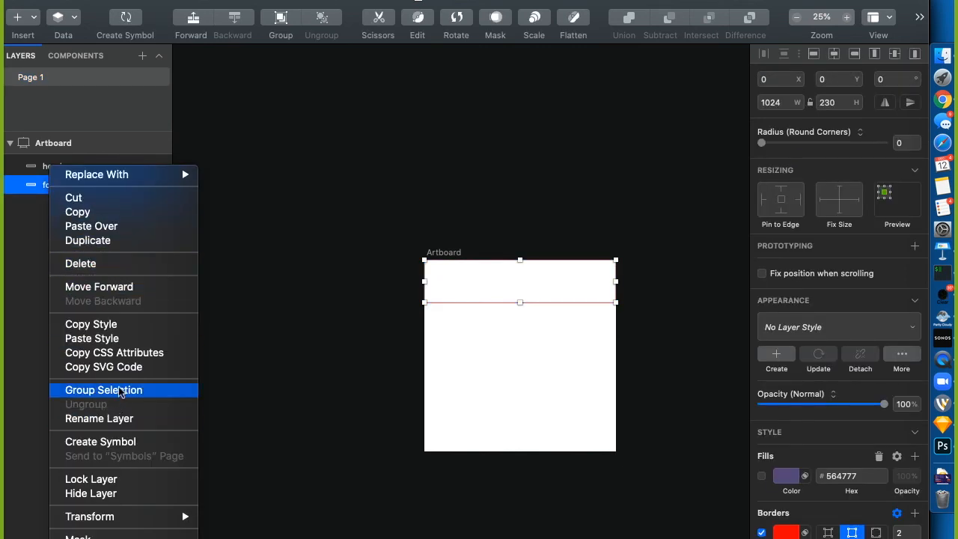
click(120, 390)
click(60, 166)
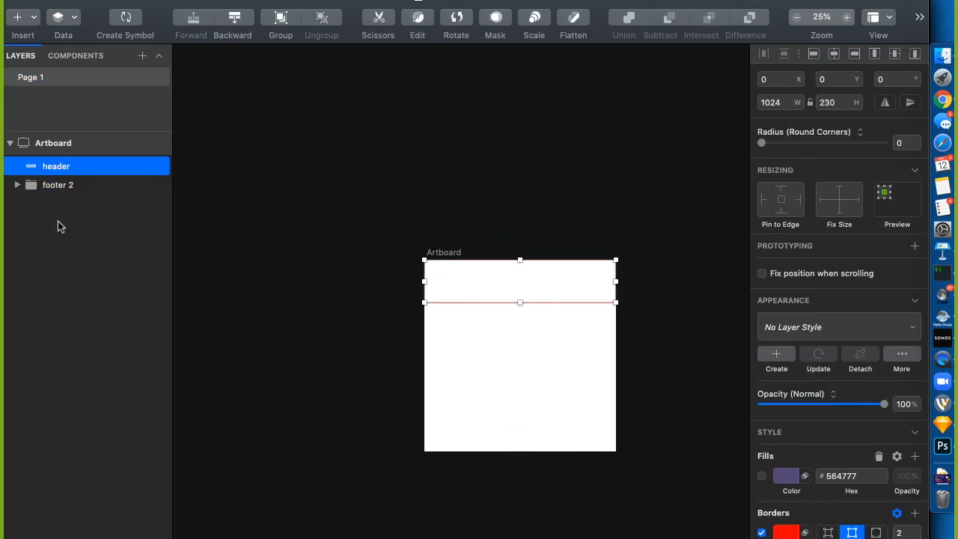
click(60, 227)
click(60, 160)
right_click(60, 160)
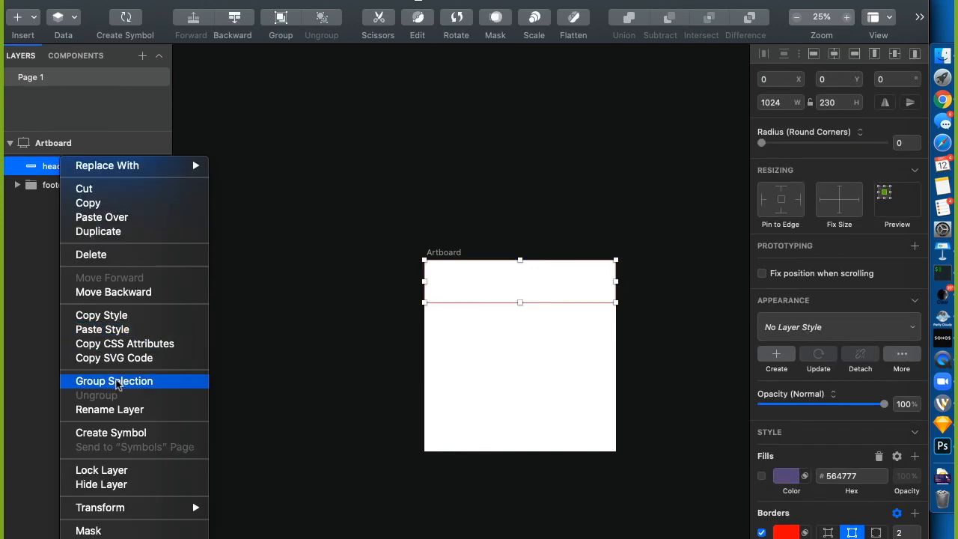
click(116, 383)
Name the two new groups header and footer
double_click(59, 168)
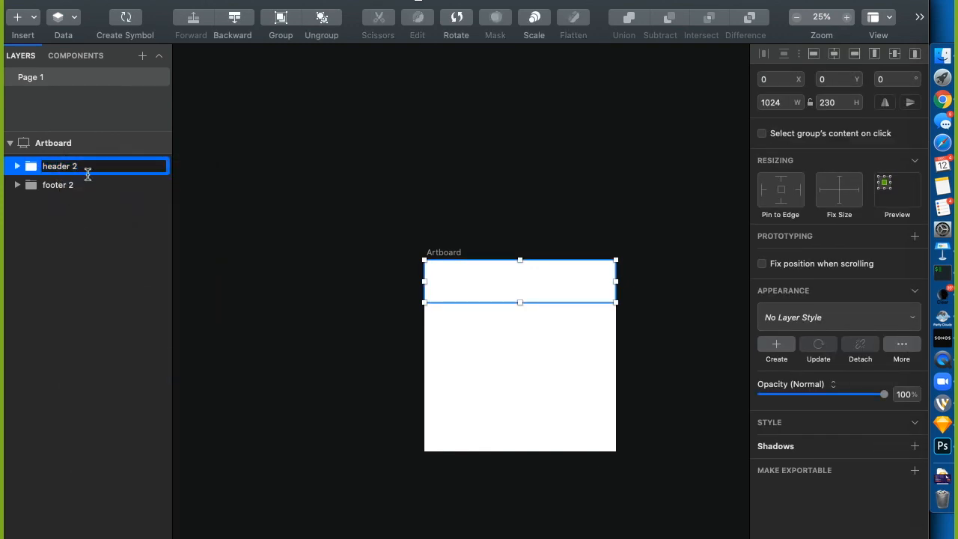
key(BackSpace)
key(BackSpace)
double_click(75, 186)
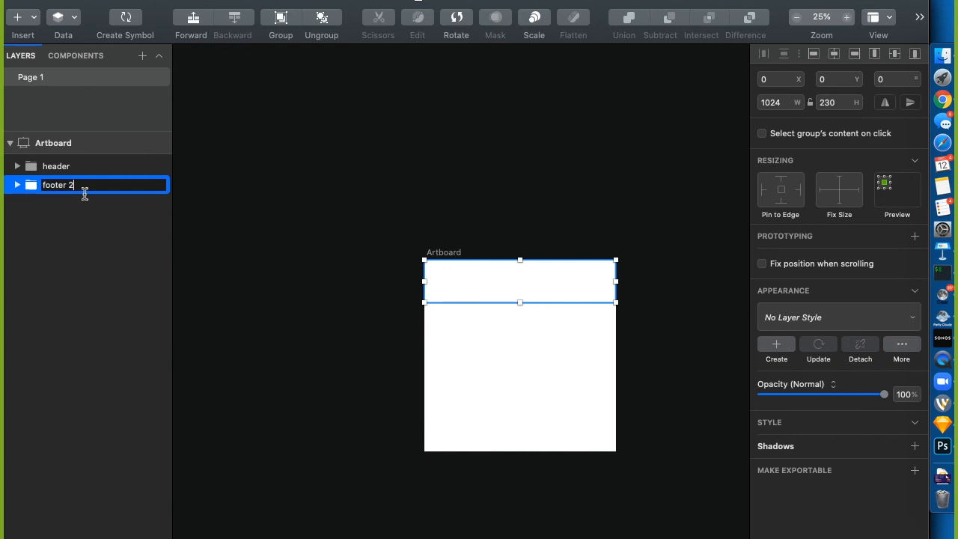
key(BackSpace)
key(BackSpace)
click(82, 258)
Rename the inner bar layers of both the footer and header groups to bg
click(17, 185)
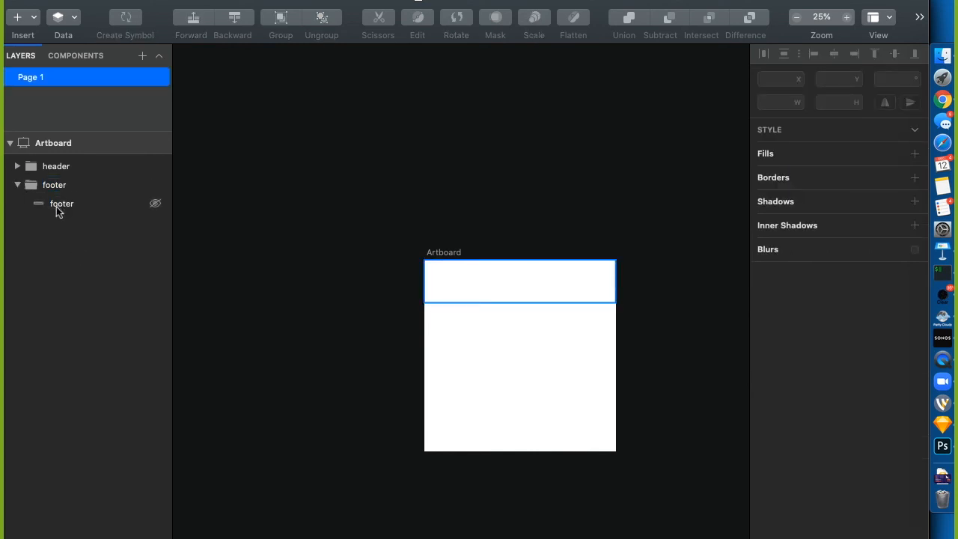
click(56, 208)
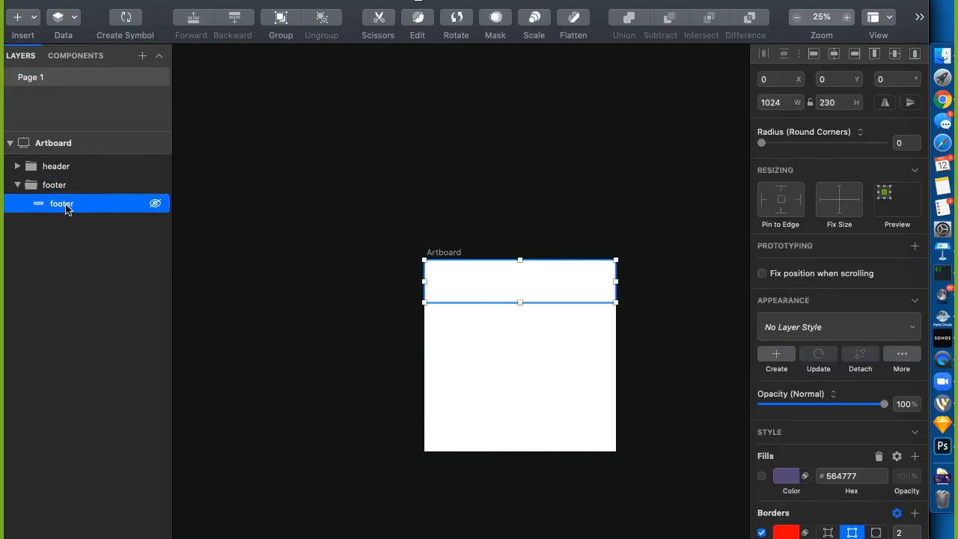
double_click(64, 208)
text(bg)
key(Return)
click(17, 166)
click(65, 185)
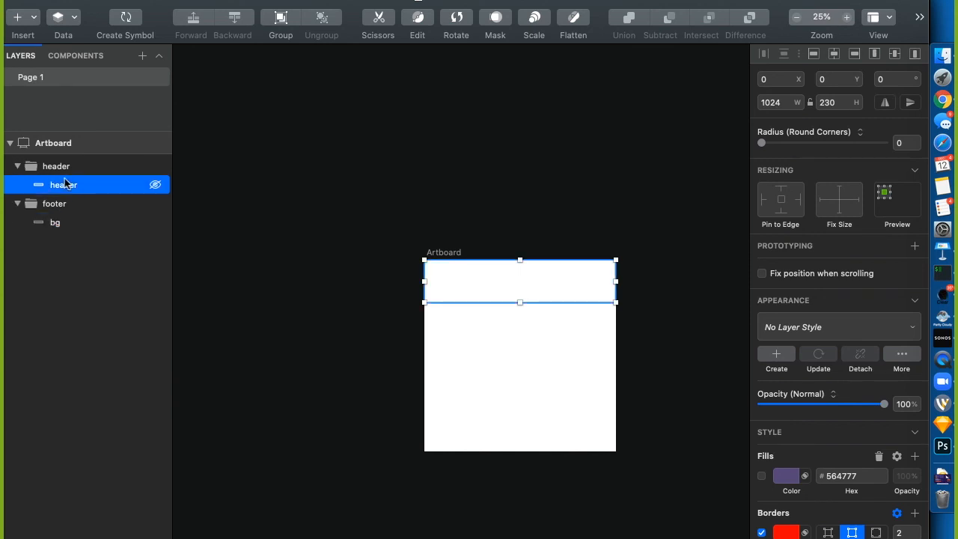
double_click(64, 184)
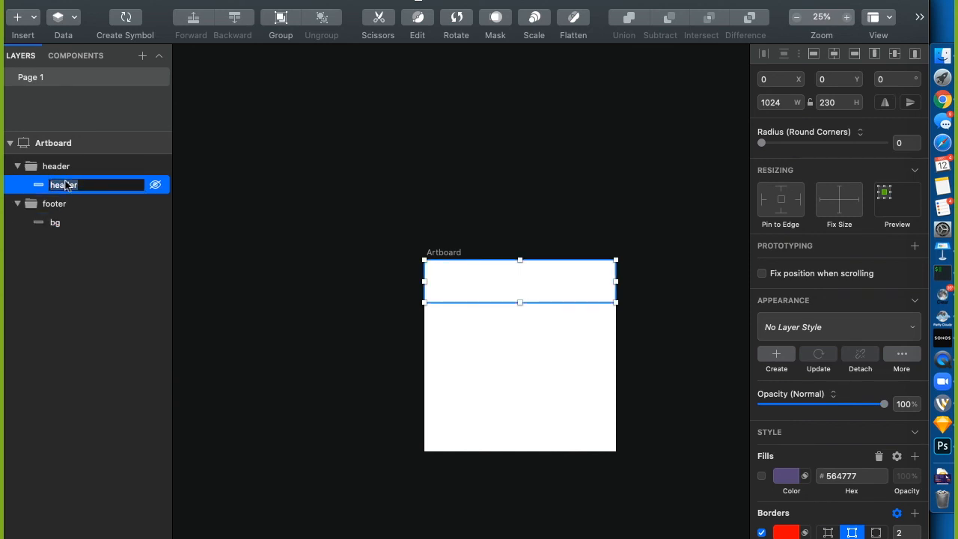
text(bg)
key(Return)
Align the footer group to the artboard bottom and set the header group's height to 80
click(307, 113)
click(53, 204)
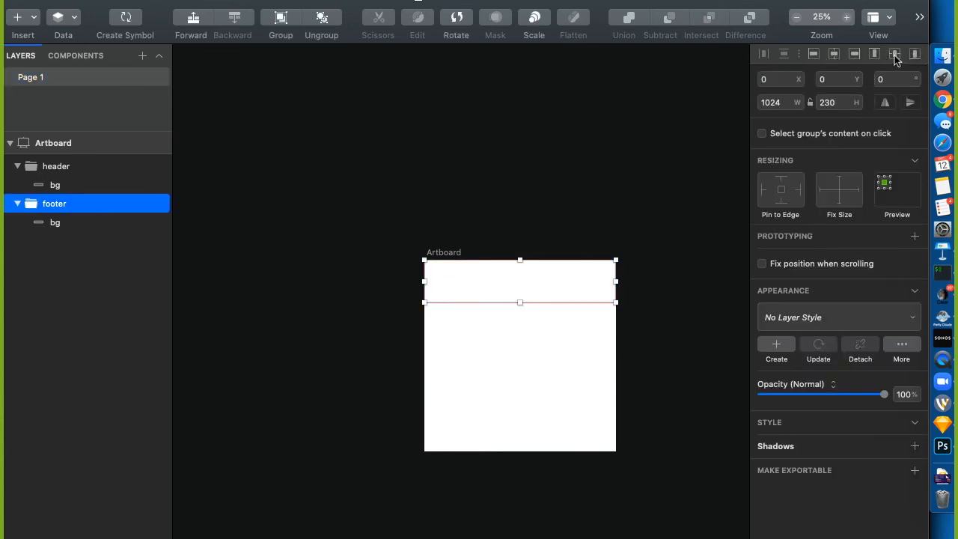
click(914, 54)
click(507, 305)
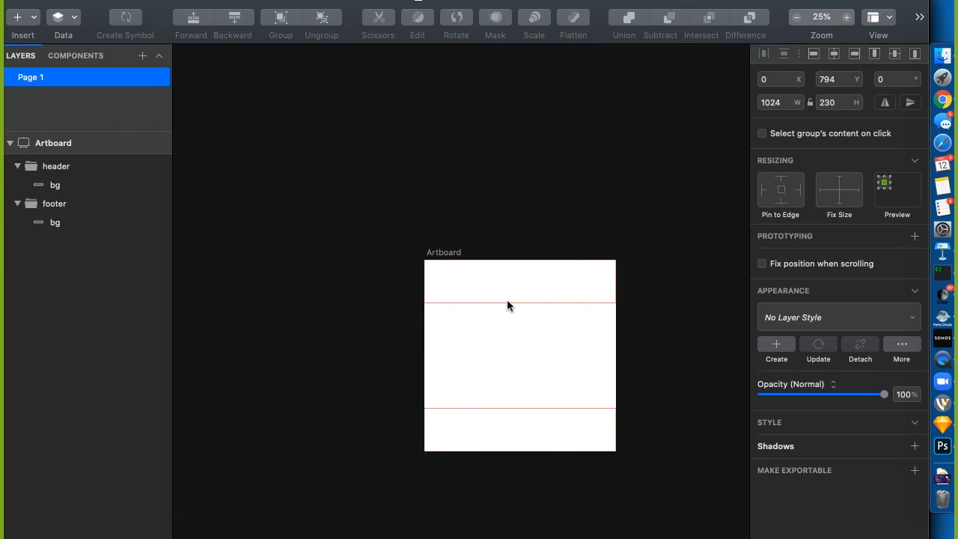
click(515, 304)
click(838, 103)
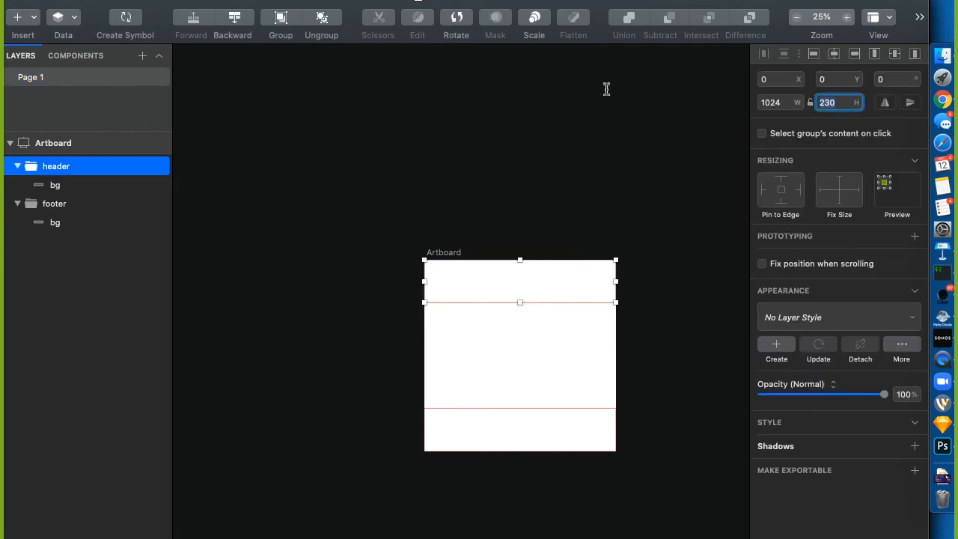
text(80)
key(Return)
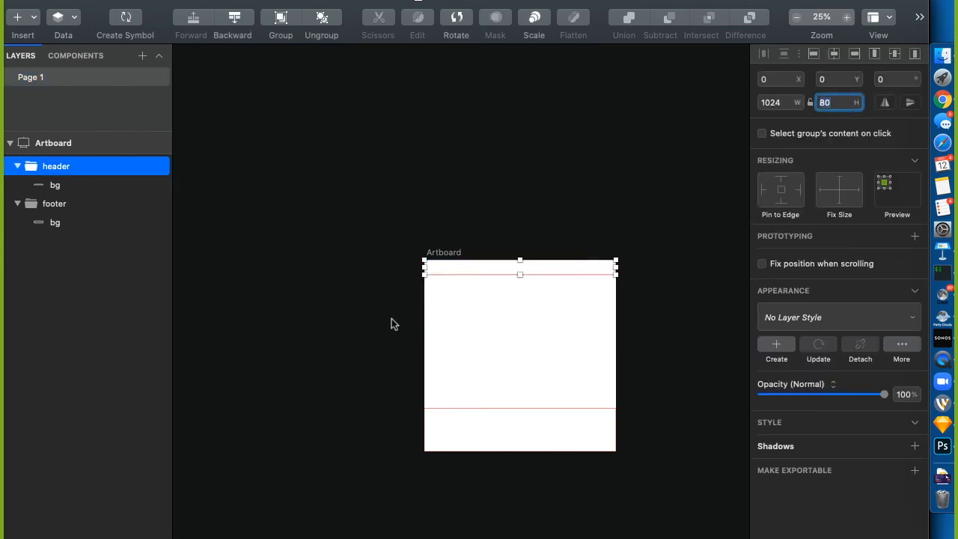
key(super+0)
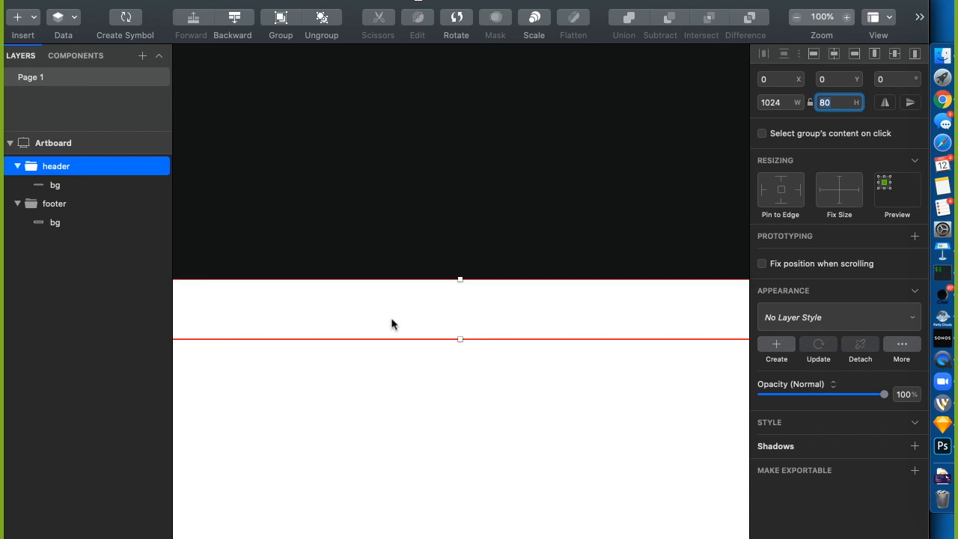
click(55, 185)
scroll(311, 194, left, 2)
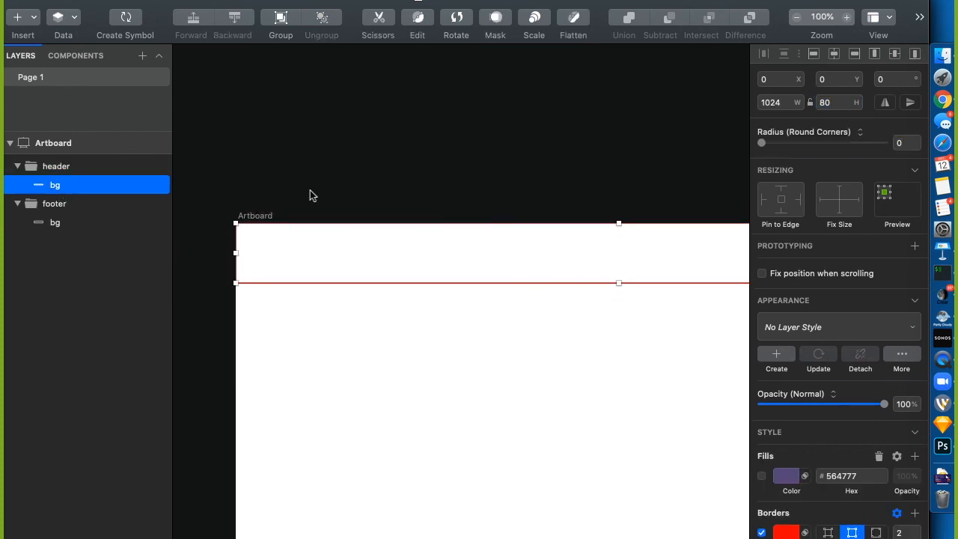
Draw a small logo box at the header's left and add text 'LO'
key(r)
drag(240, 232, 305, 265)
click(367, 202)
key(t)
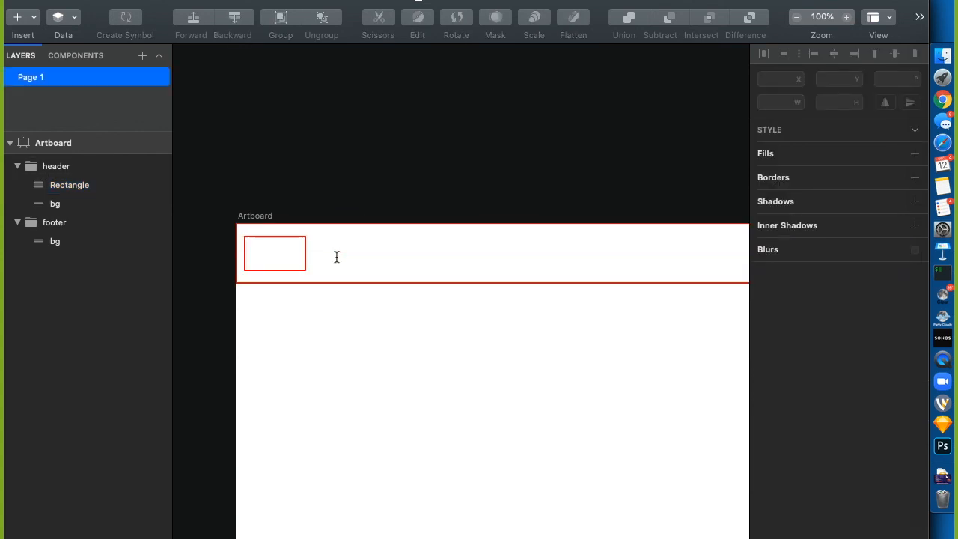
click(272, 253)
text(LO)
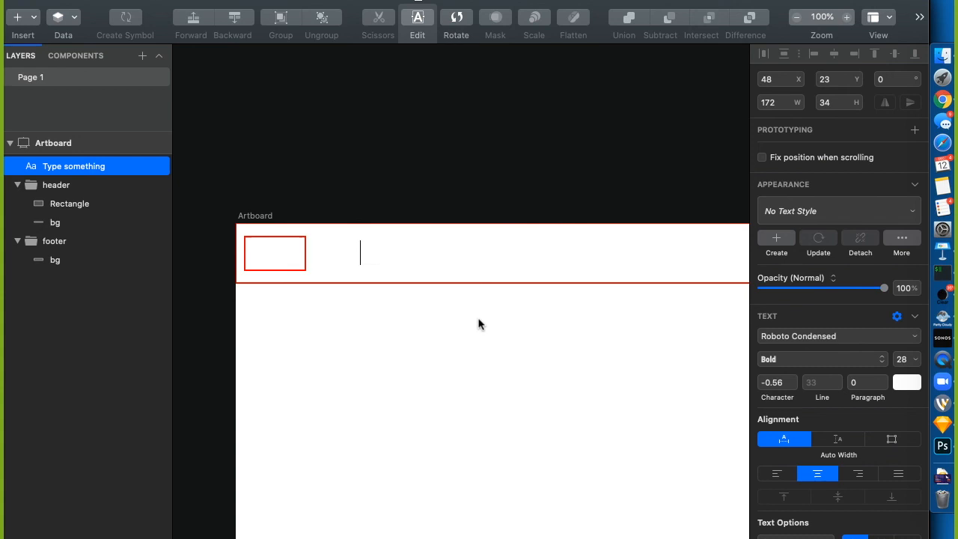
click(442, 214)
Make the Link 1 text black, move it beside the logo, and delete the extra copy
click(342, 248)
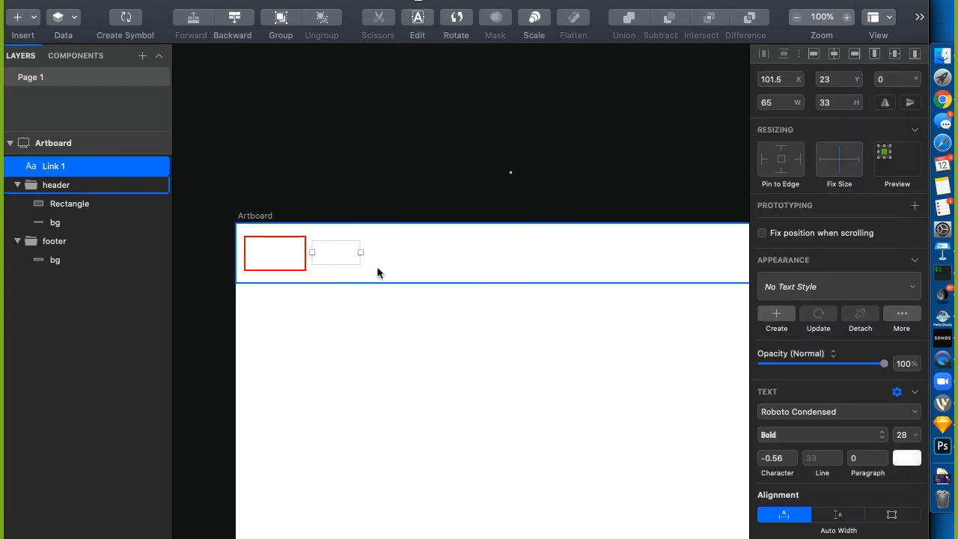
click(907, 458)
click(882, 461)
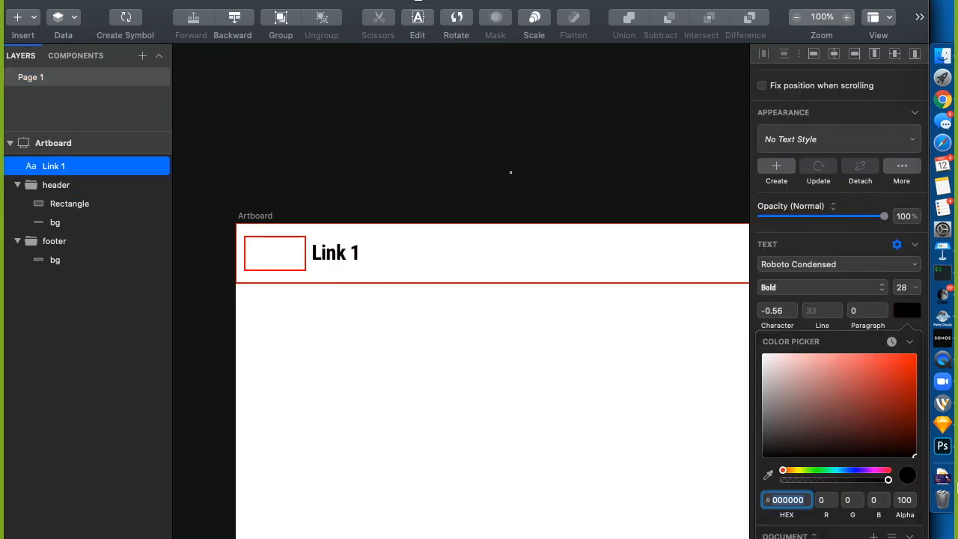
key(Escape)
drag(337, 256, 408, 257)
key(Delete)
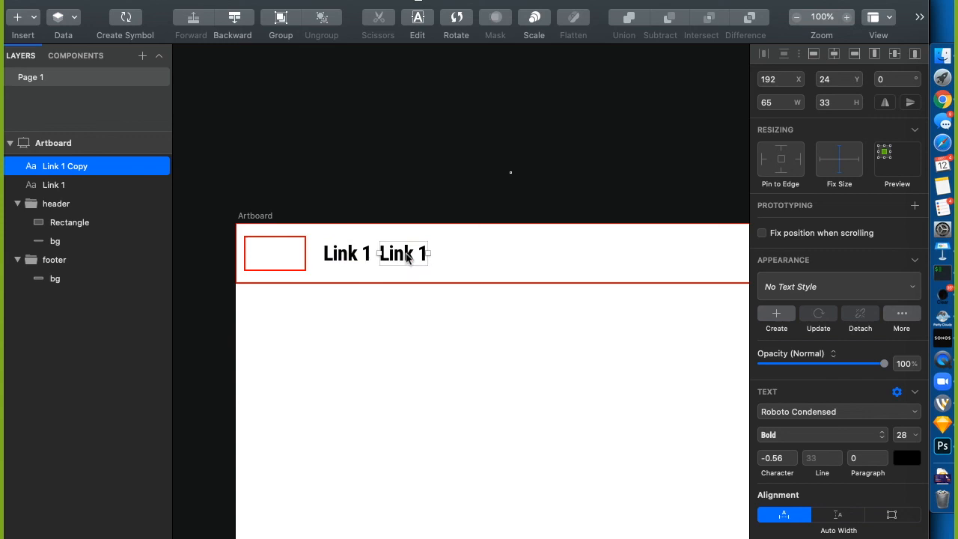
Move both link layers into the header group and rename the rectangle to logo
click(58, 203)
click(73, 184)
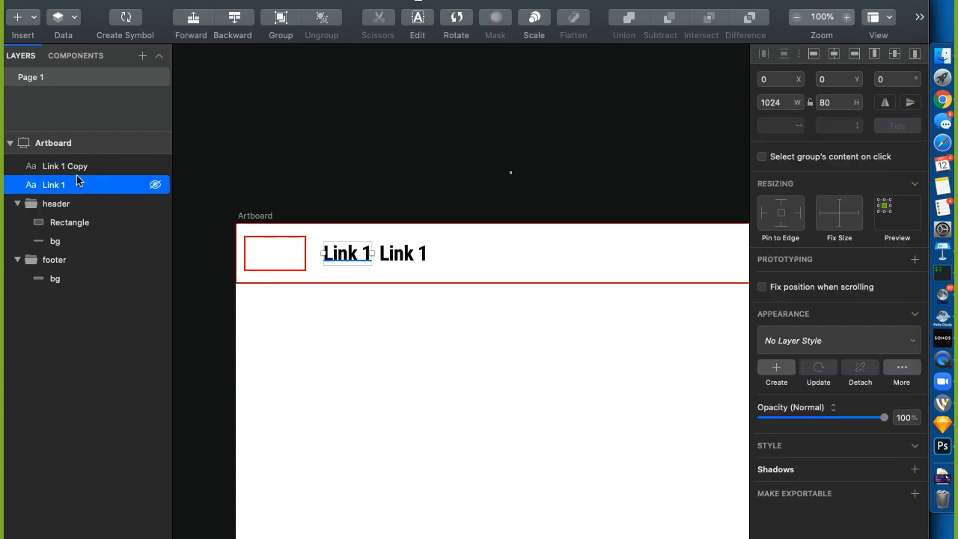
drag(73, 180, 91, 206)
mouse_move(90, 166)
mouse_down()
mouse_move(109, 177)
mouse_move(86, 197)
mouse_move(98, 212)
mouse_move(92, 175)
mouse_move(88, 184)
mouse_up()
click(77, 222)
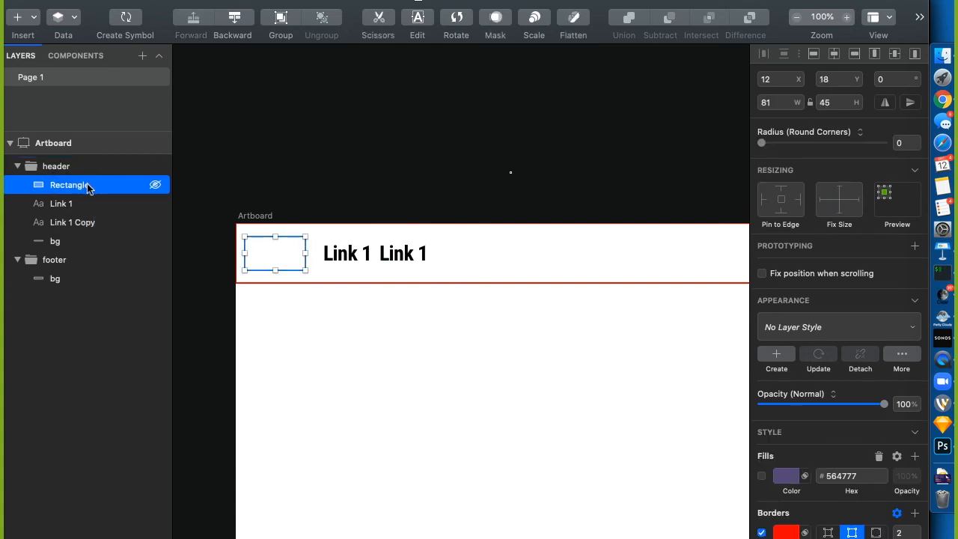
double_click(88, 185)
text(logo)
key(Return)
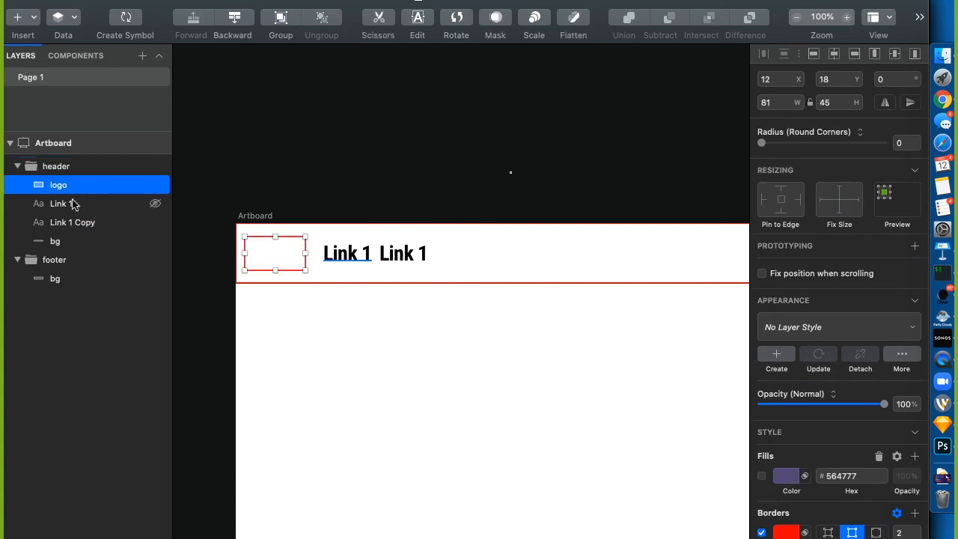
Rename the link layers Link and group them into a nav group
click(72, 204)
double_click(73, 204)
text(Link)
double_click(66, 218)
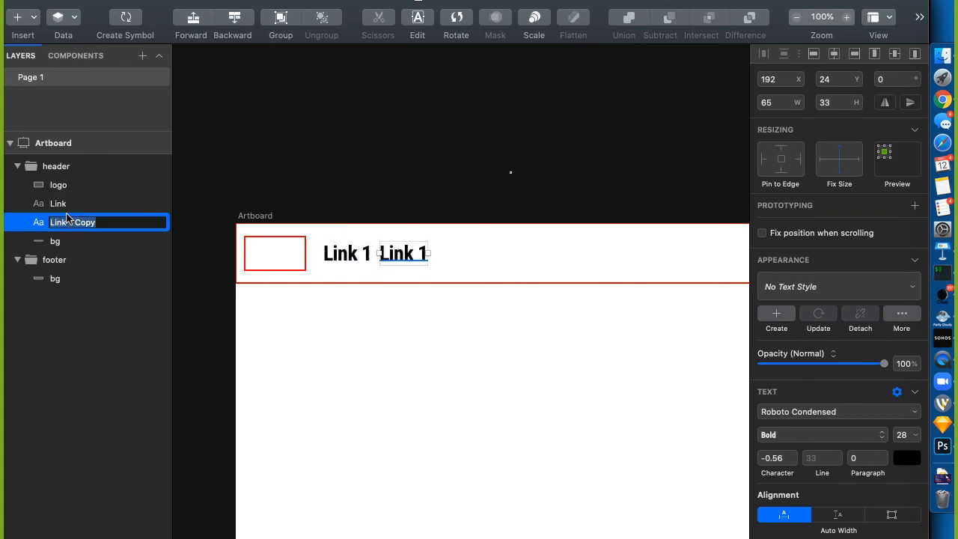
text(Link)
key(Return)
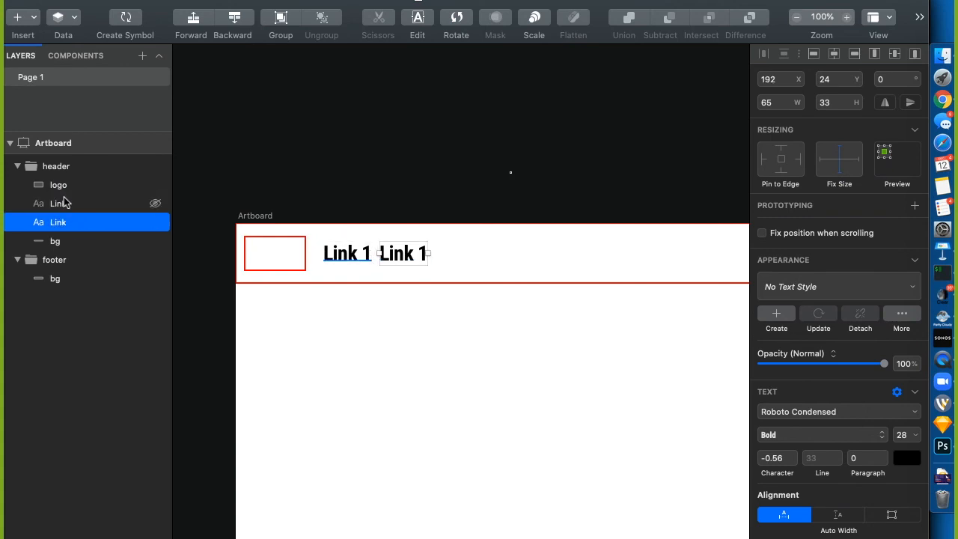
shift+click(60, 203)
right_click(59, 204)
click(123, 451)
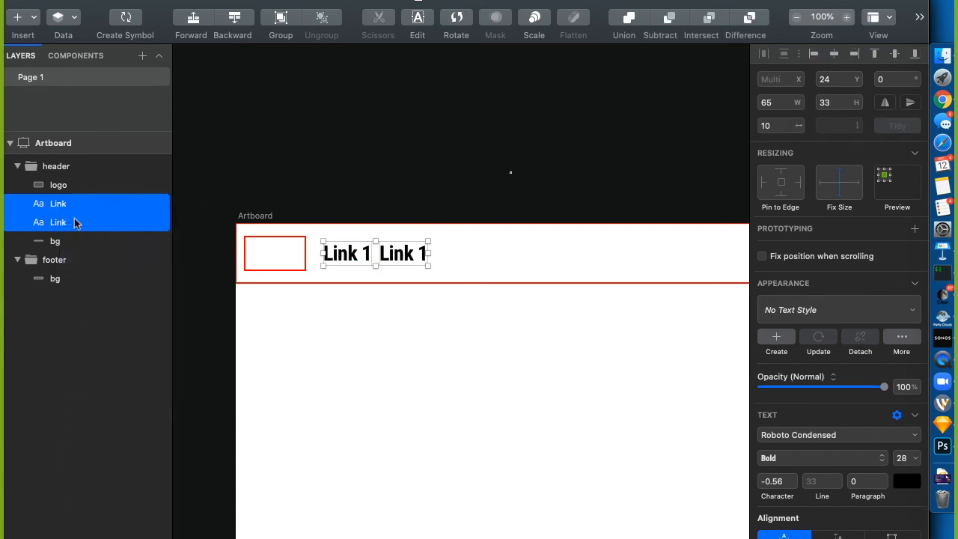
double_click(64, 210)
text(nmav)
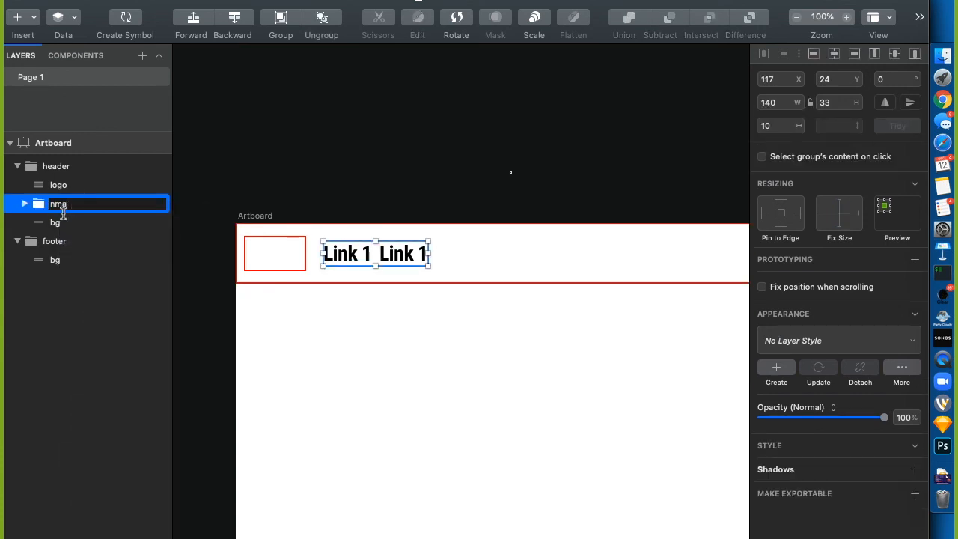
key(Return)
click(60, 185)
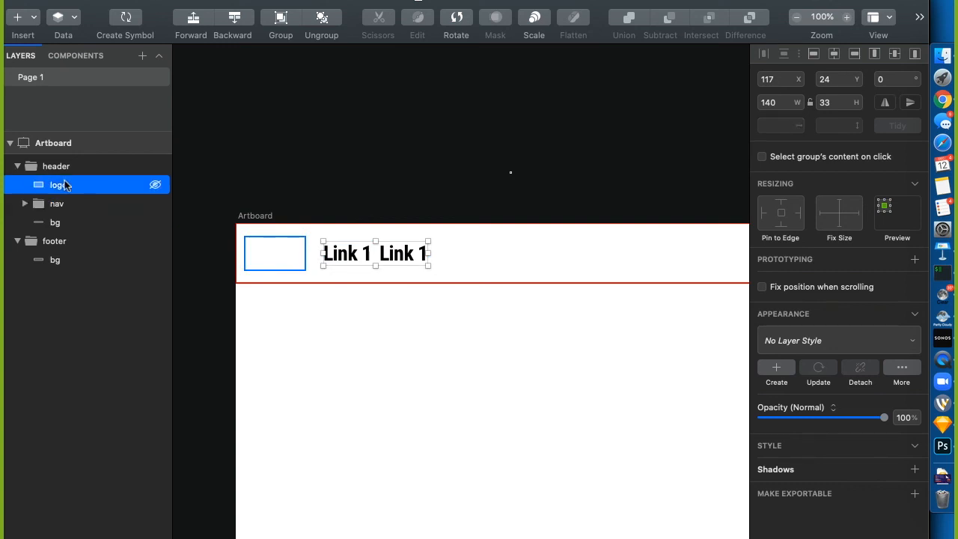
click(335, 150)
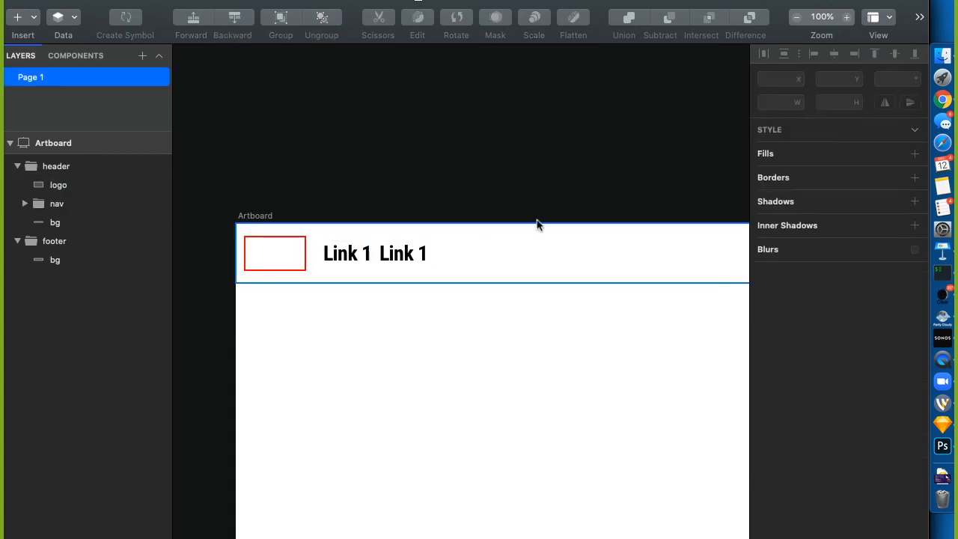
Draw a wide box at the header's right end, move it into the header, and name it search
scroll(537, 224, right, 3)
scroll(537, 224, right, 5)
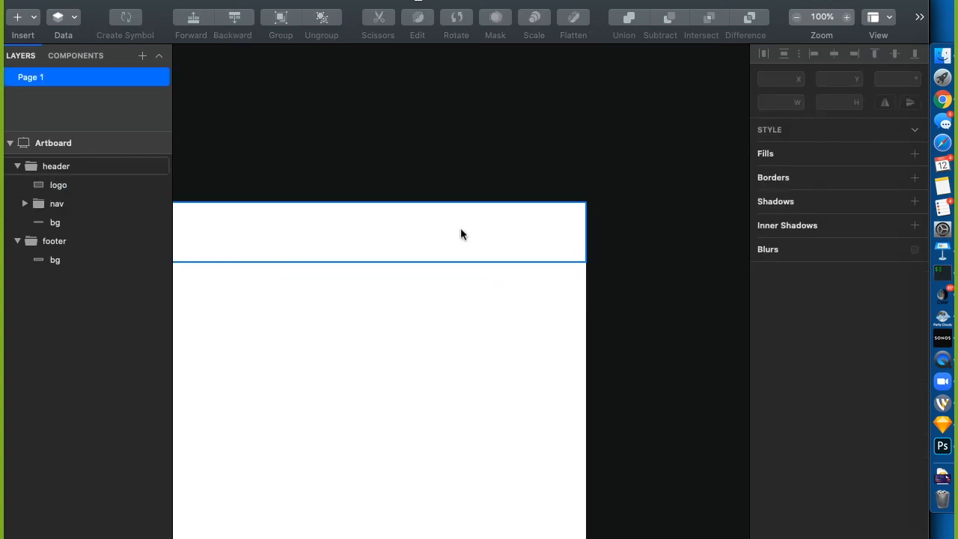
key(r)
mouse_move(412, 219)
mouse_down()
mouse_move(584, 250)
mouse_move(567, 250)
mouse_up()
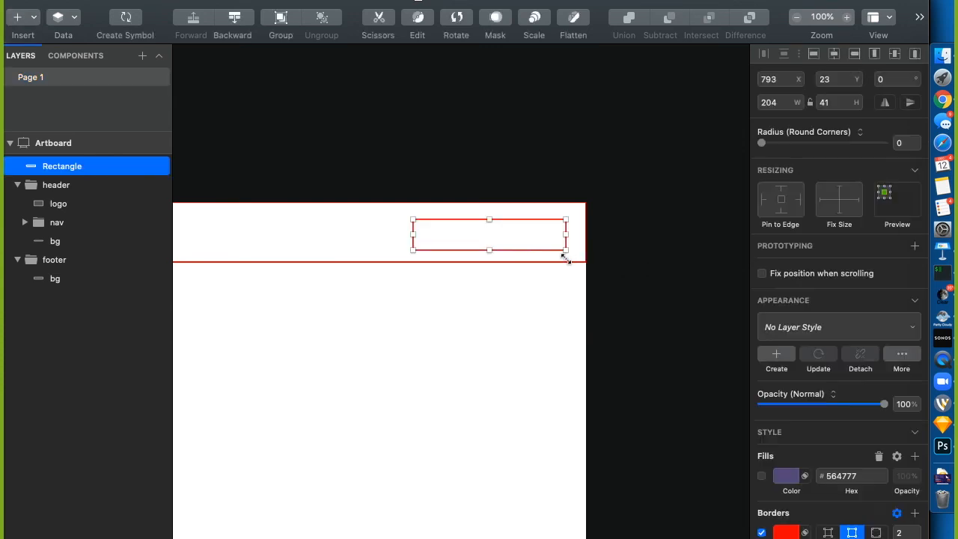
drag(82, 166, 75, 232)
double_click(73, 223)
text(search)
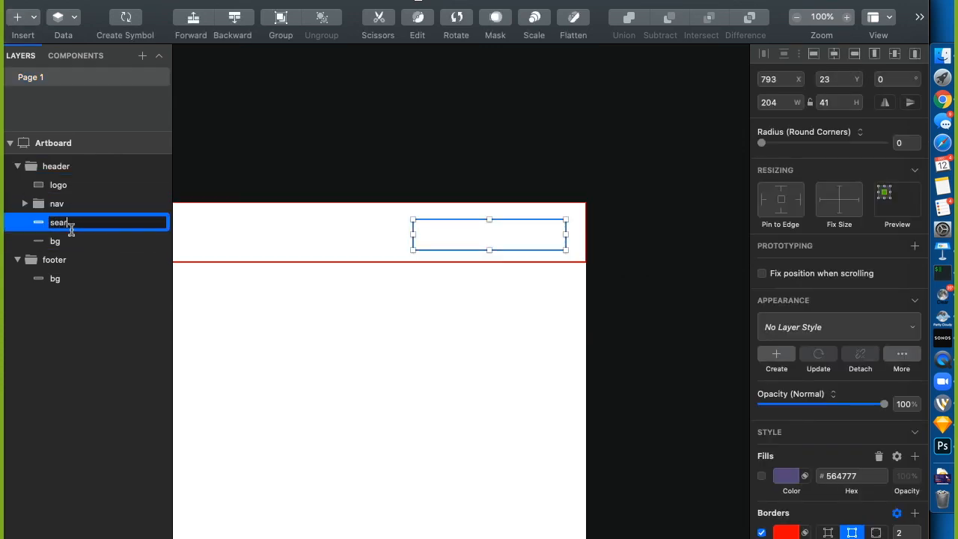
key(Return)
click(54, 185)
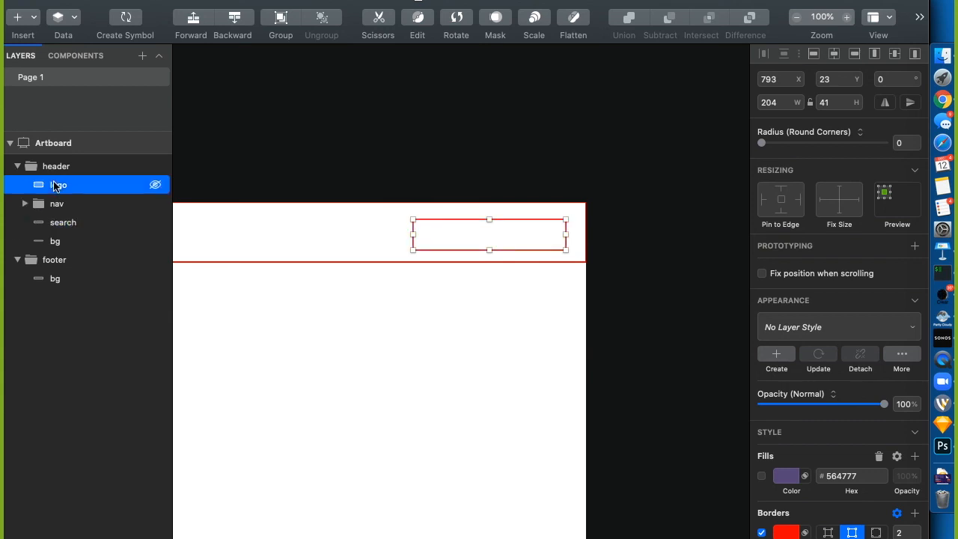
click(236, 136)
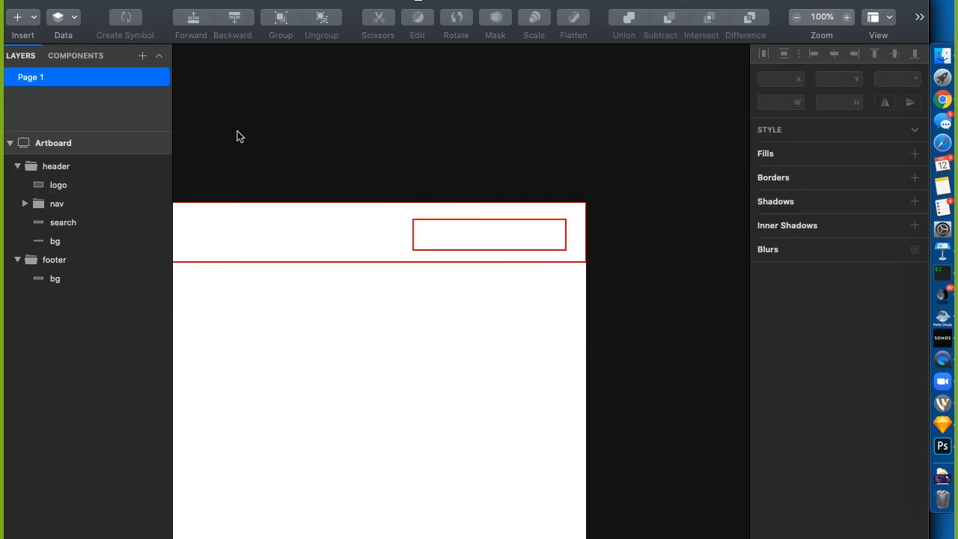
key(super+minus)
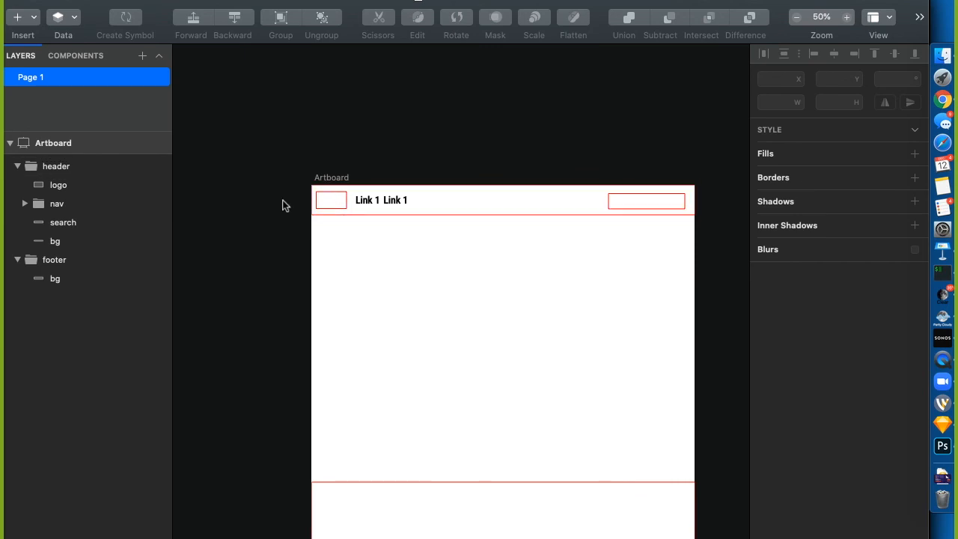
Copy the nav into the footer, placed bottom-left, inset 20 px from the bottom and left edges
click(55, 203)
drag(55, 203, 65, 283)
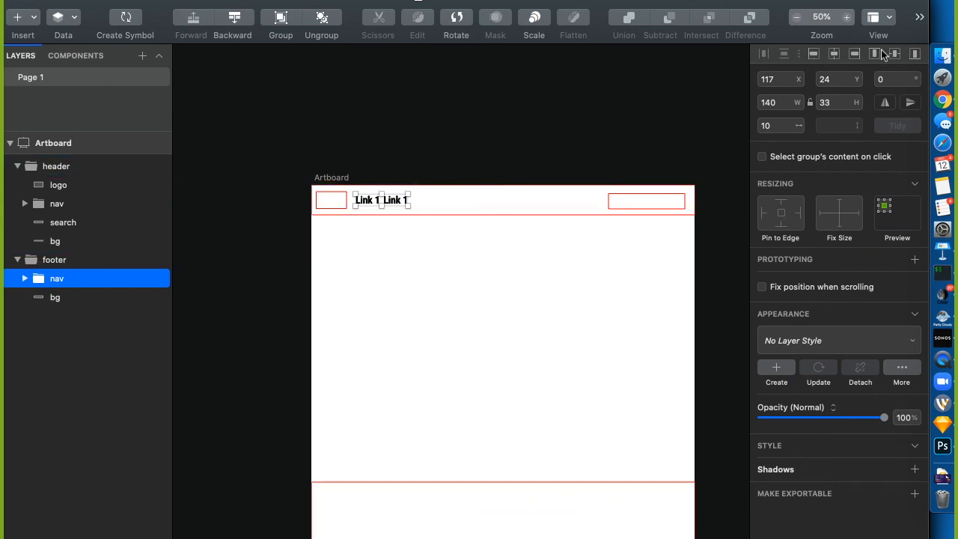
click(914, 54)
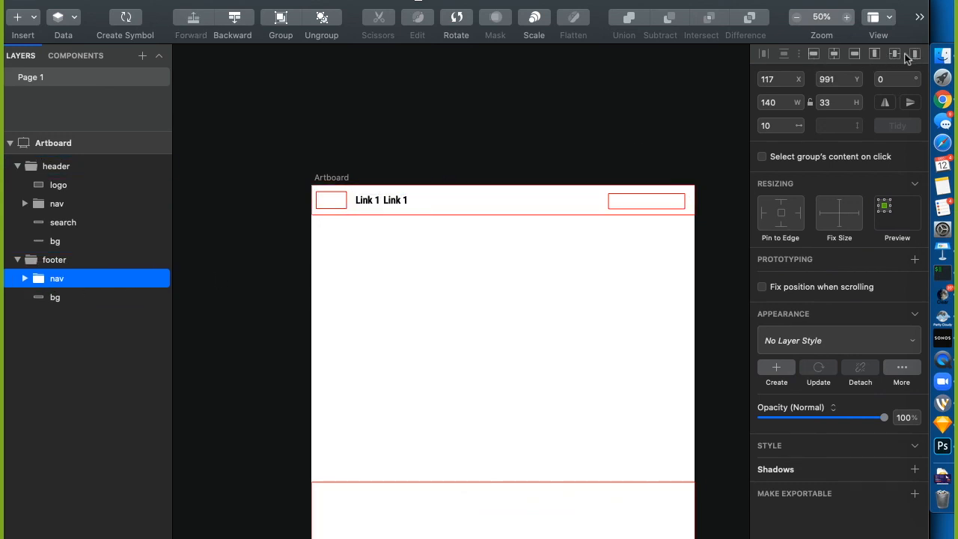
click(842, 84)
text(-20)
key(Return)
scroll(488, 238, down, 5)
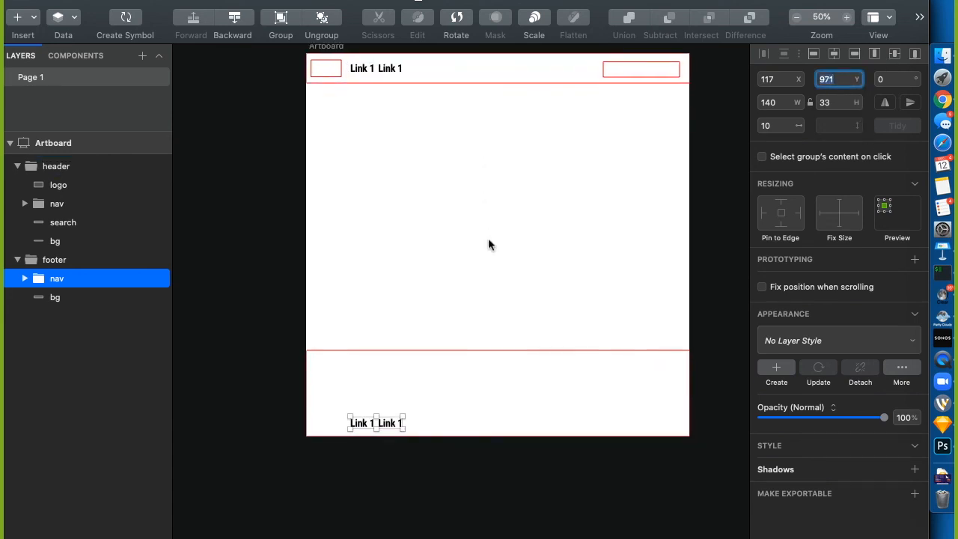
click(815, 54)
click(783, 83)
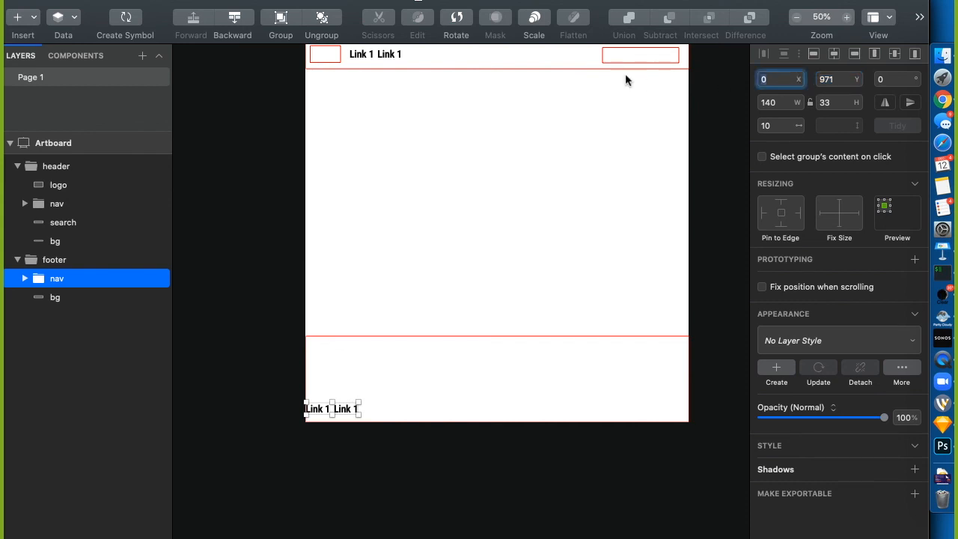
text(20)
key(Return)
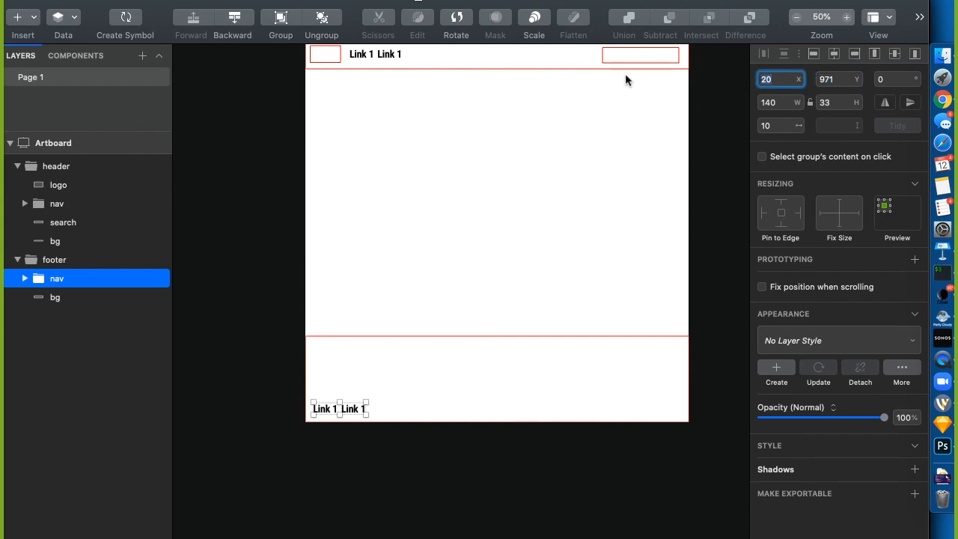
Shorten the footer bg from its top to 73 high and raise it by 2
click(256, 466)
click(356, 338)
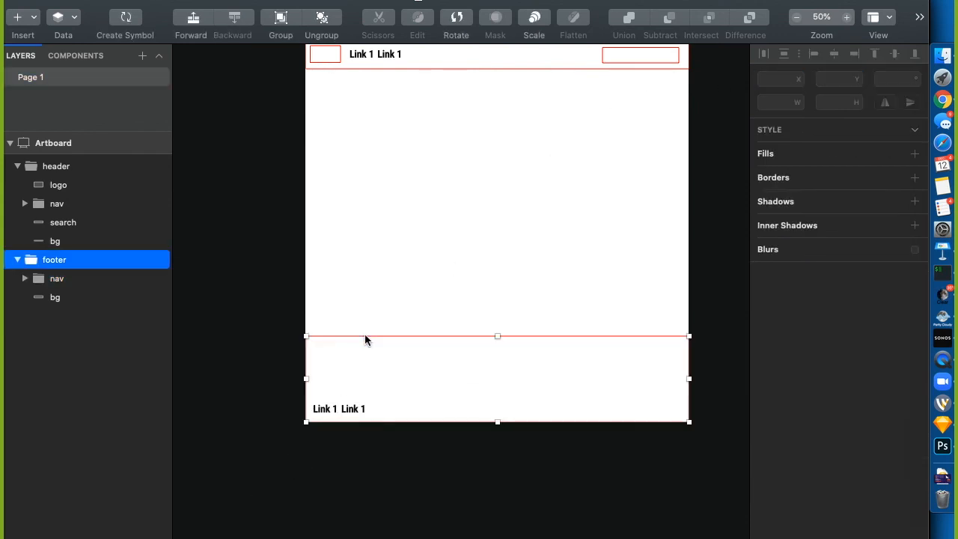
drag(497, 337, 496, 389)
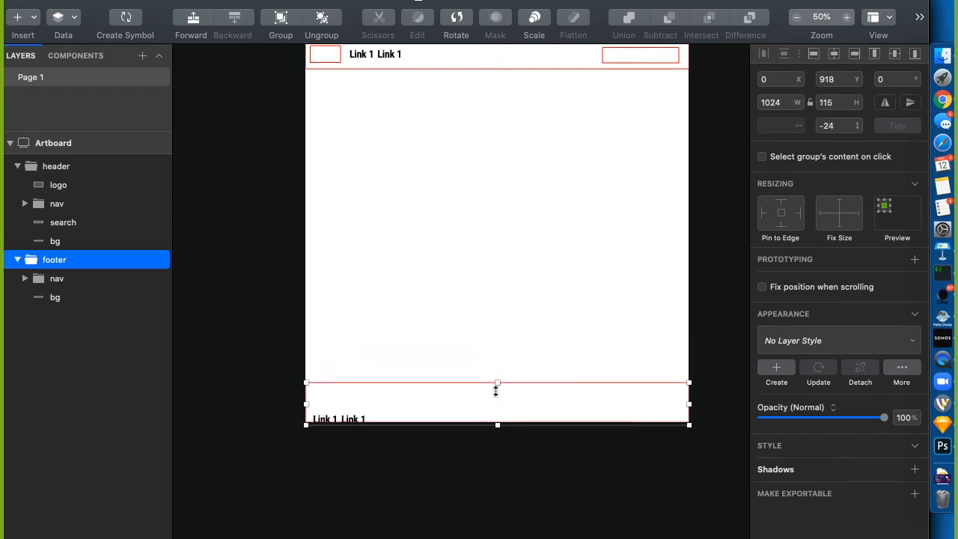
click(55, 296)
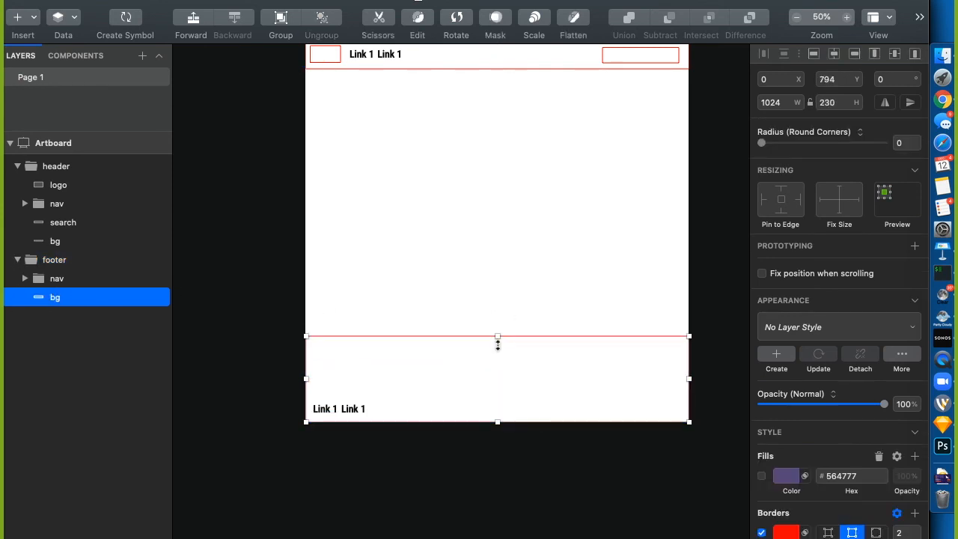
drag(498, 344, 498, 407)
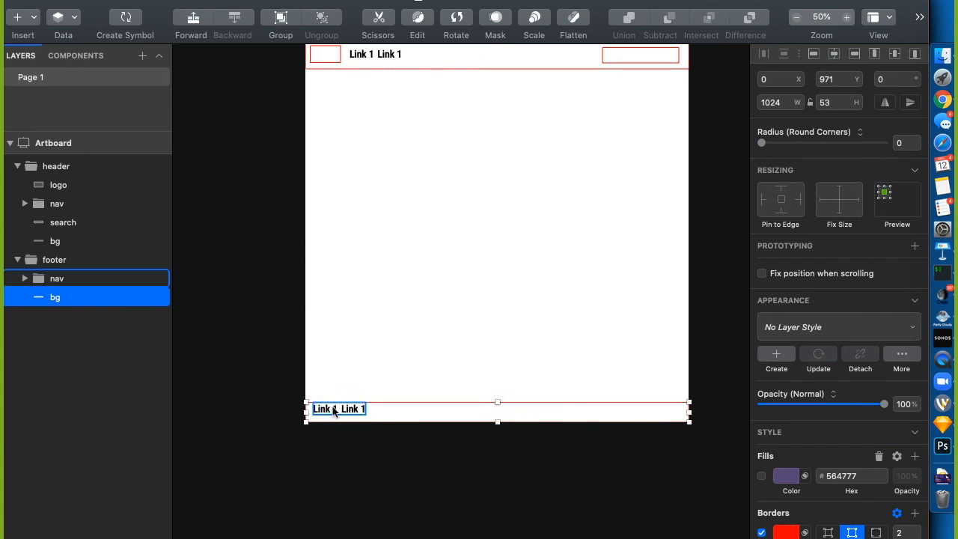
click(841, 113)
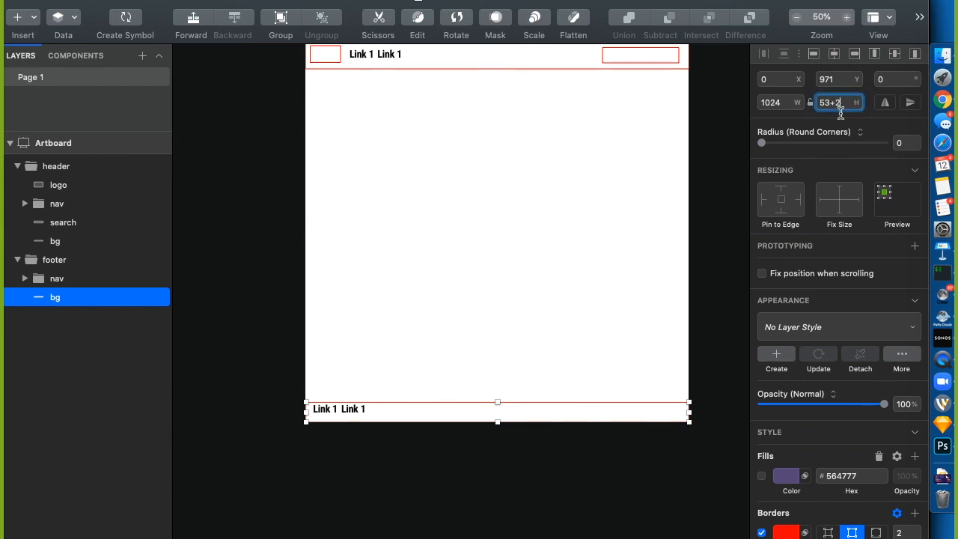
text(+20)
key(Return)
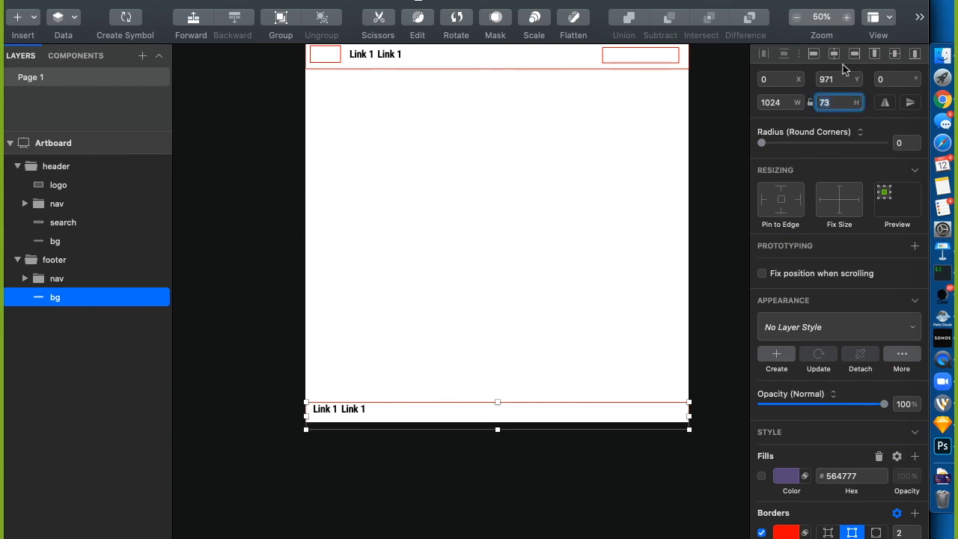
click(840, 85)
text(-2)
key(Return)
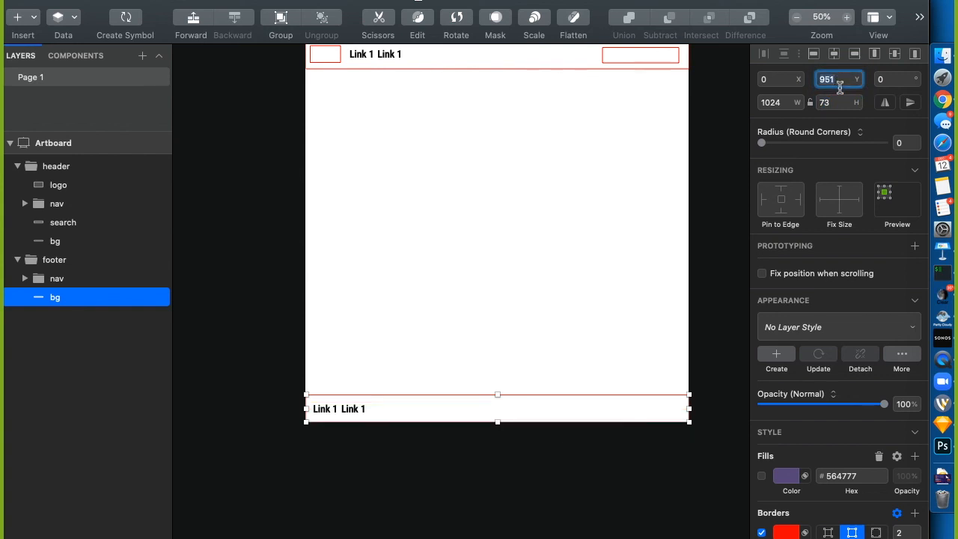
click(413, 479)
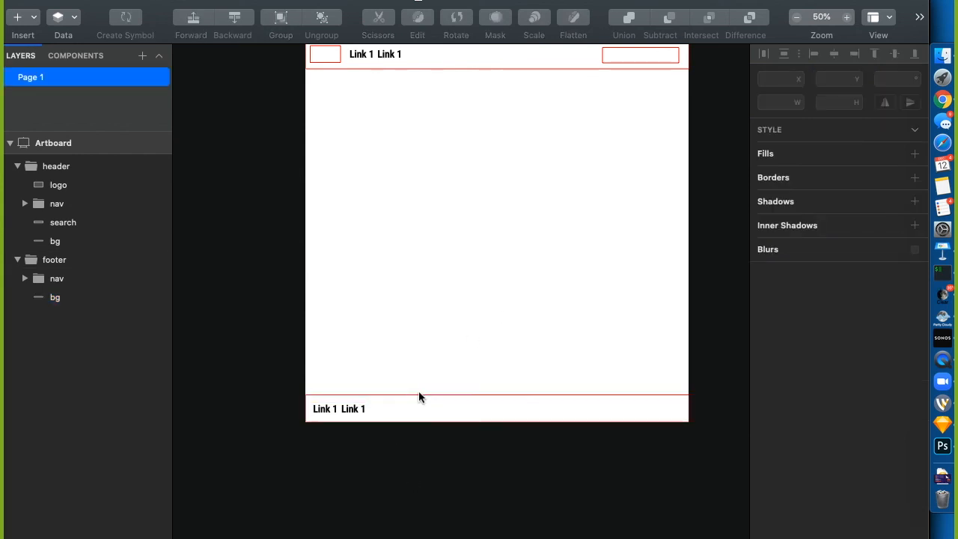
scroll(454, 203, up, 3)
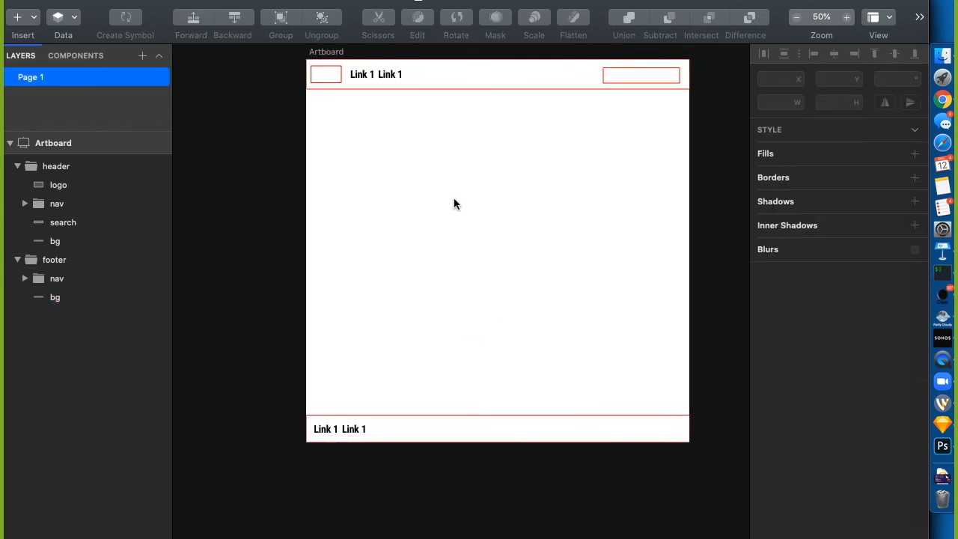
Draw a large hero box below the header, a smaller button box inside it, and a 'Header' text
key(r)
drag(331, 120, 670, 236)
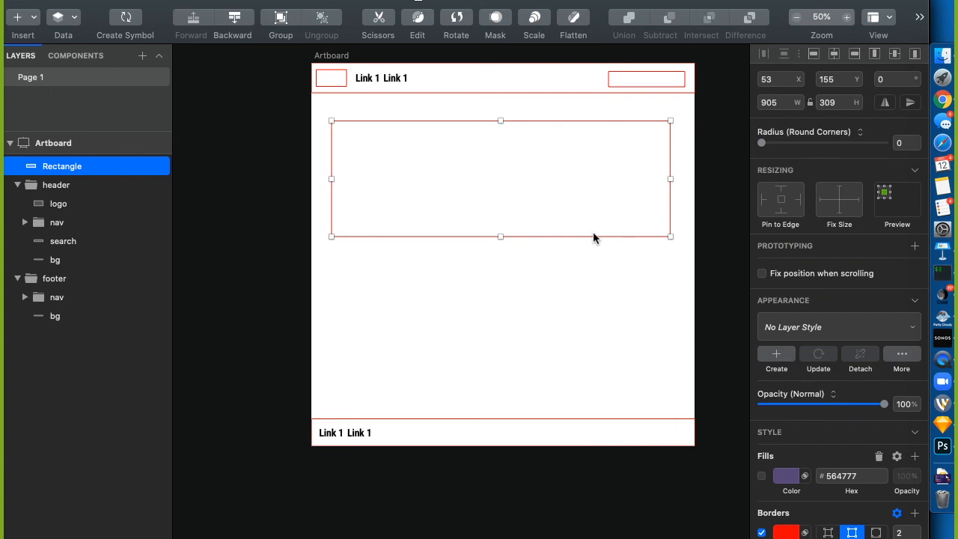
key(r)
mouse_move(513, 186)
mouse_down()
mouse_move(641, 214)
mouse_move(622, 216)
mouse_up()
key(t)
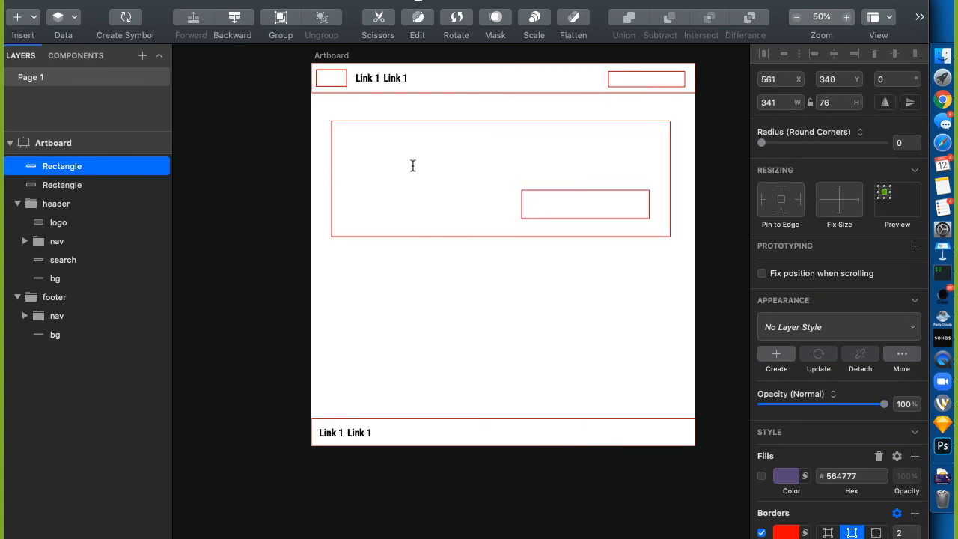
click(366, 155)
text(Header)
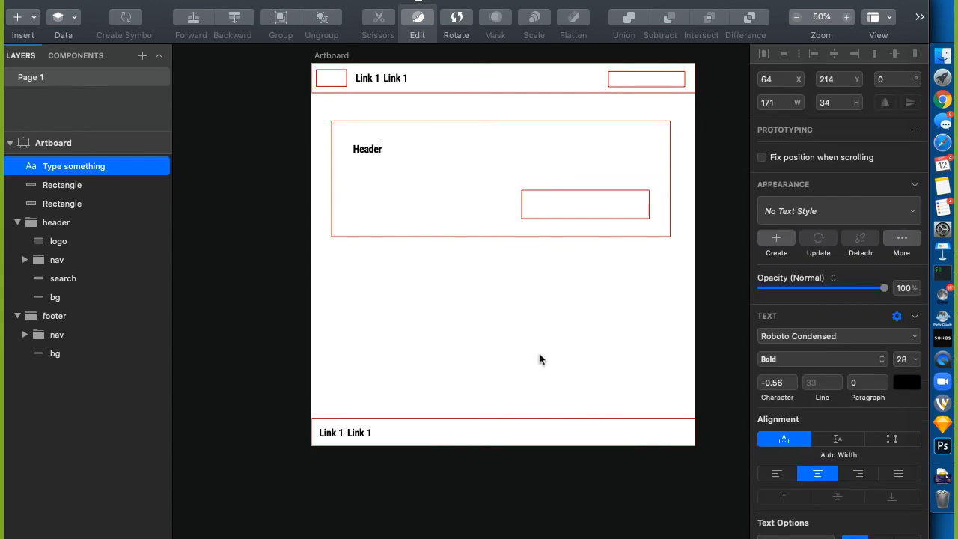
click(551, 443)
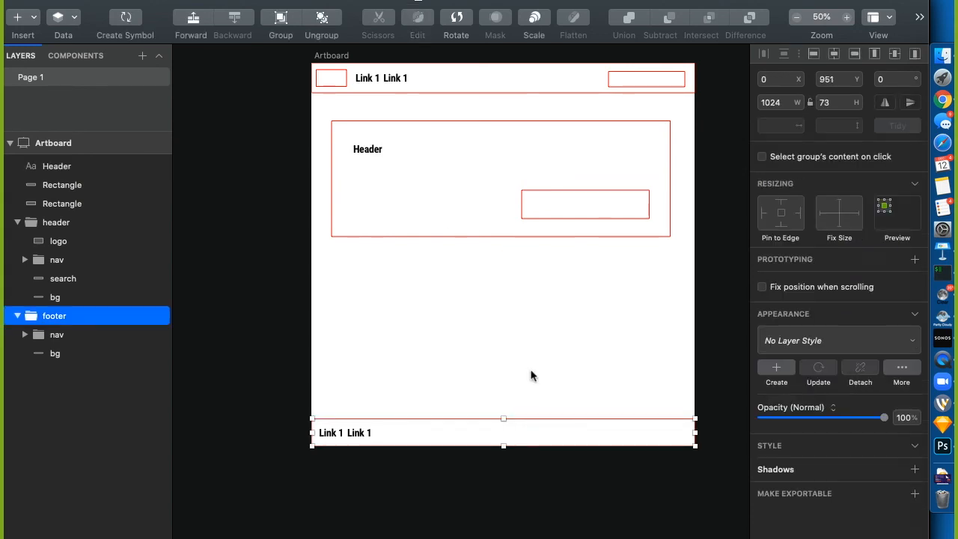
Rename the small rectangle to button, the large one to bg, and the text to title
click(68, 183)
double_click(92, 180)
text(b)
key(Return)
click(64, 198)
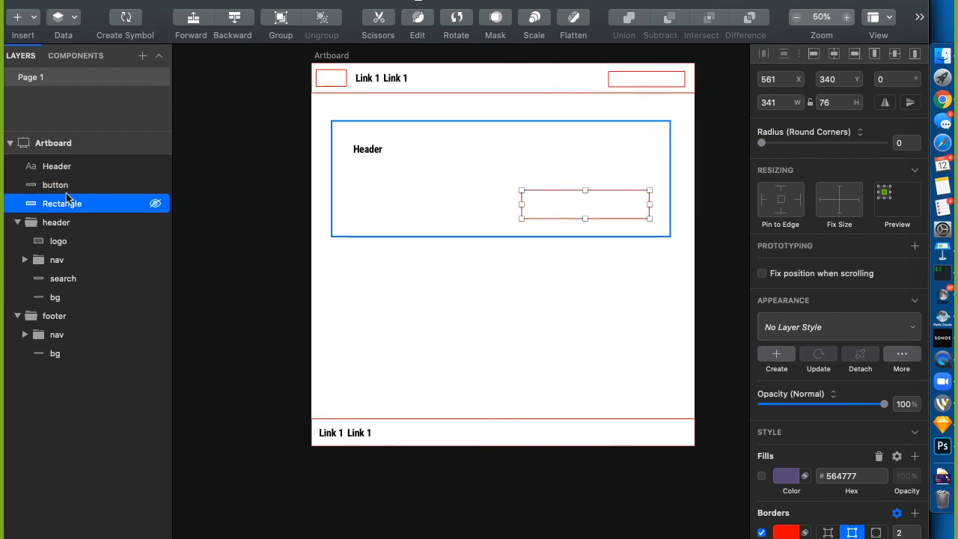
double_click(63, 202)
text(bg)
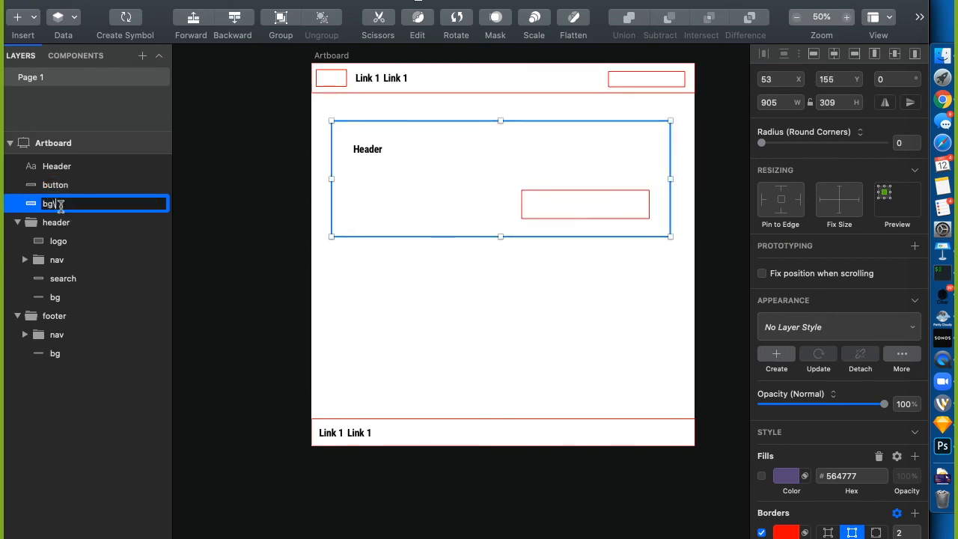
double_click(59, 171)
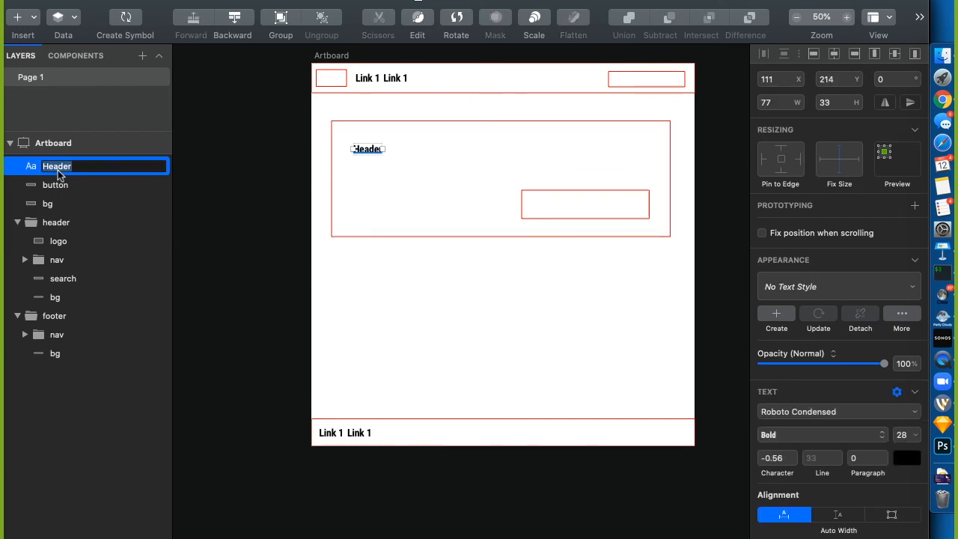
text(title)
key(Return)
Group title, button and bg as 'hero' and place it between header and footer
shift+click(50, 204)
right_click(50, 204)
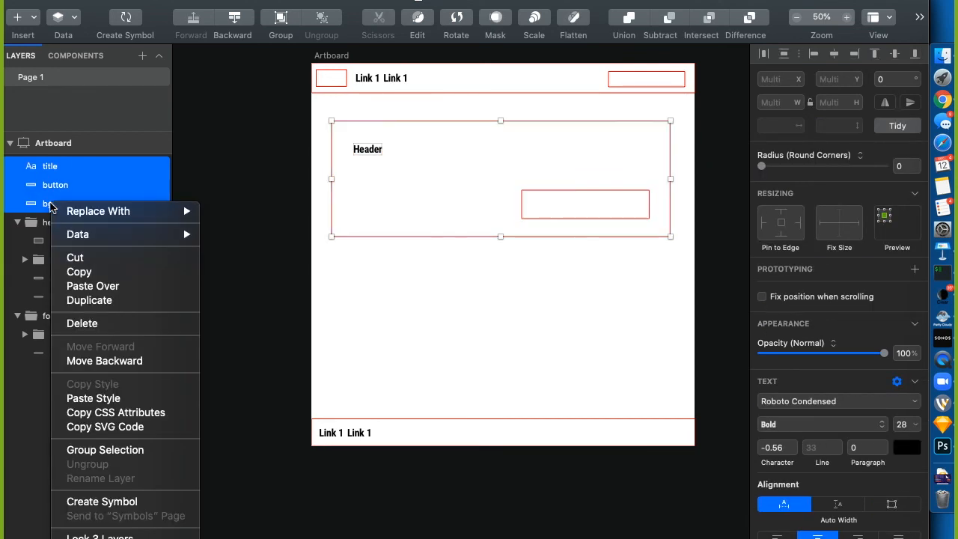
click(105, 450)
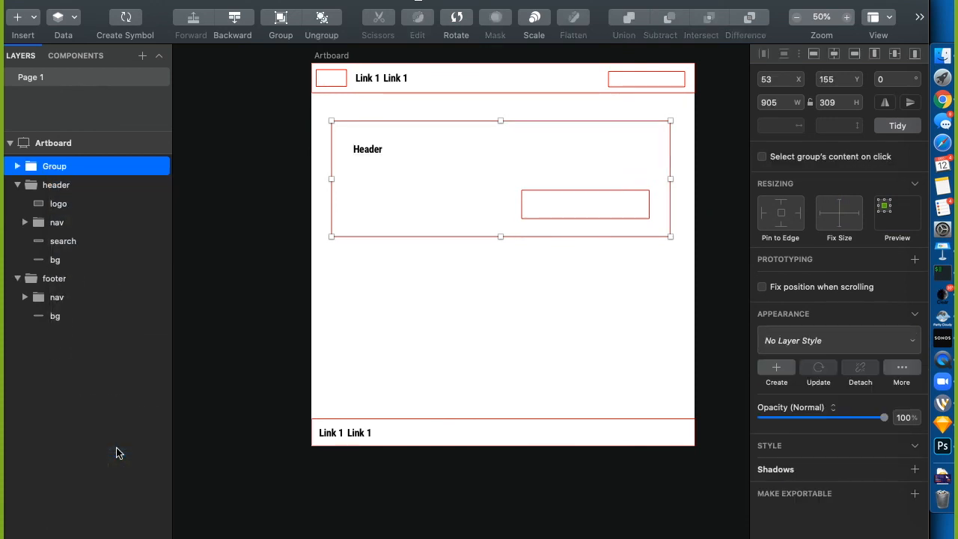
double_click(55, 166)
text(her)
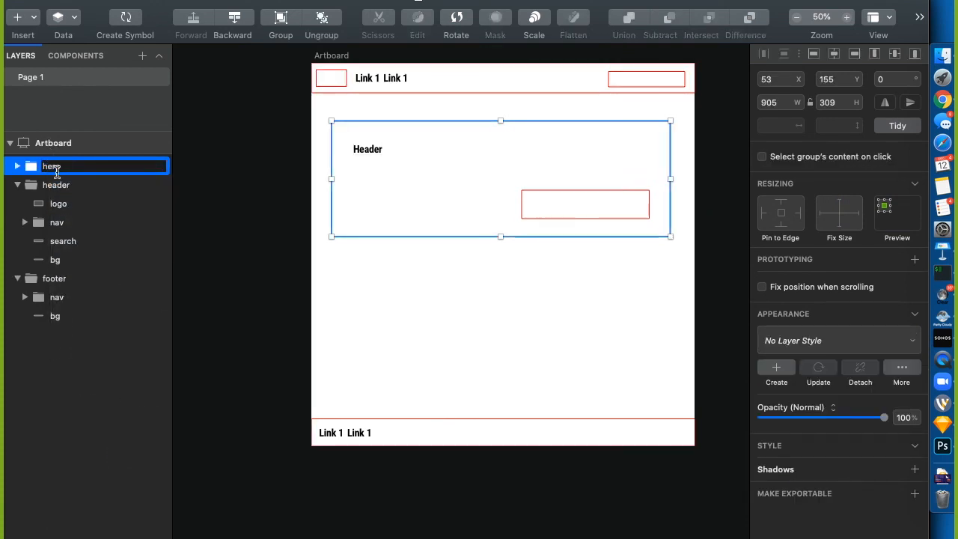
text(o)
key(Return)
click(17, 185)
drag(62, 161, 73, 195)
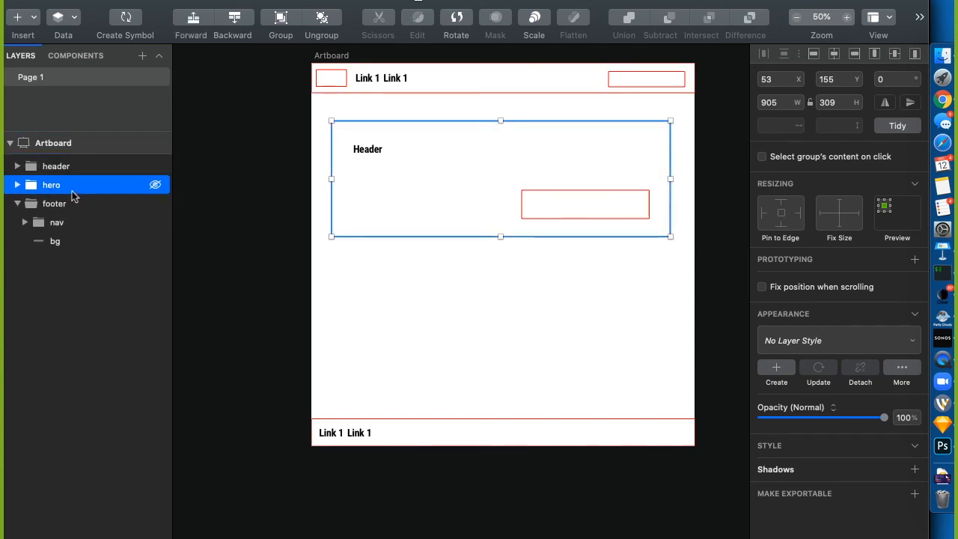
Start a button label text, then deselect so the empty 'Type something' layer is discarded
click(121, 257)
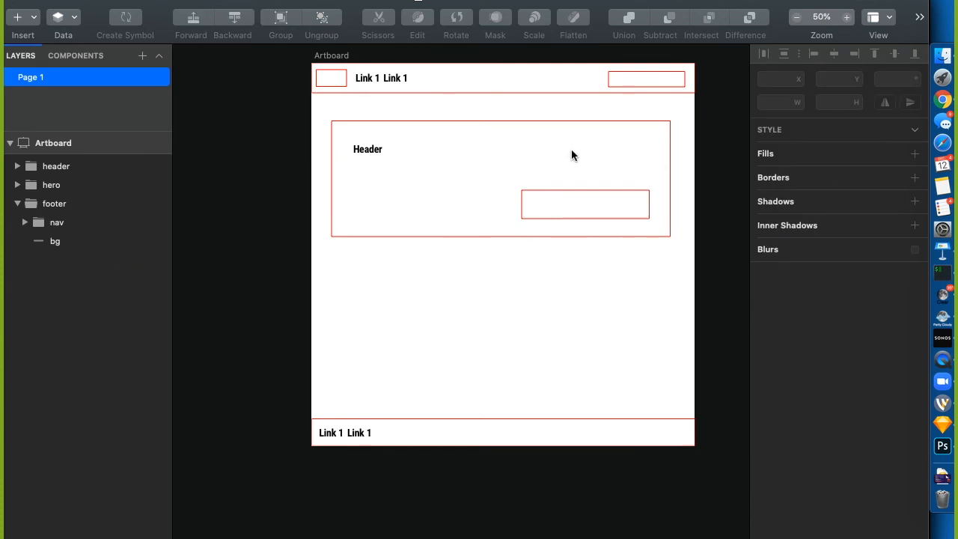
double_click(542, 216)
key(t)
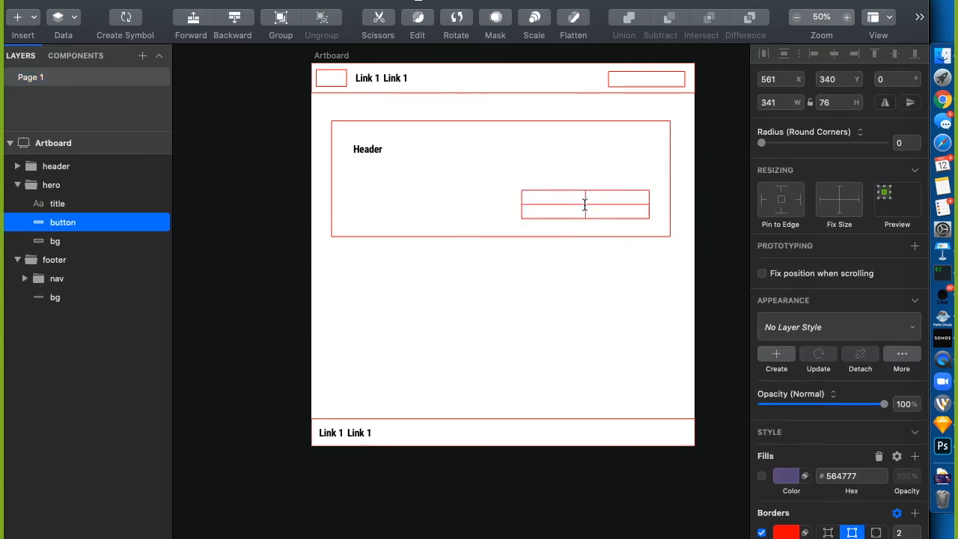
click(565, 208)
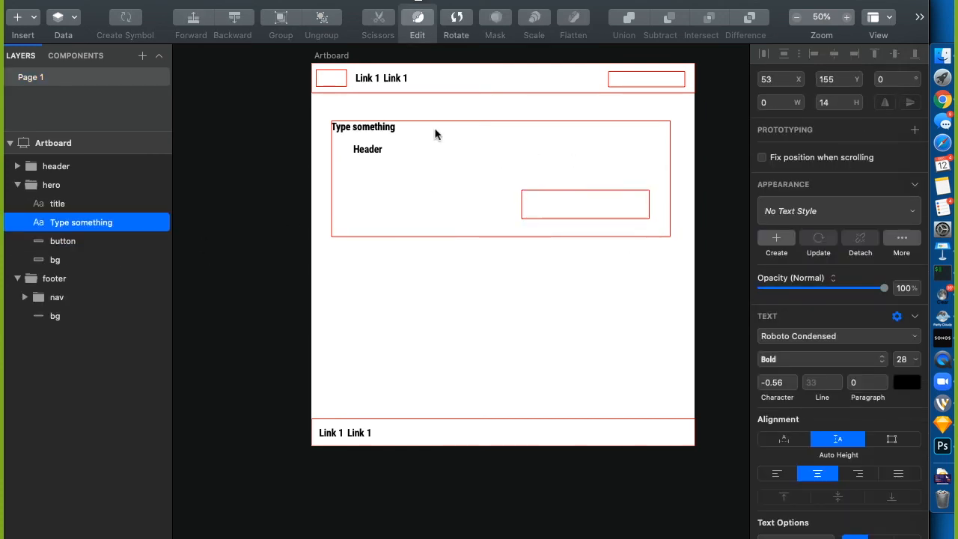
click(268, 348)
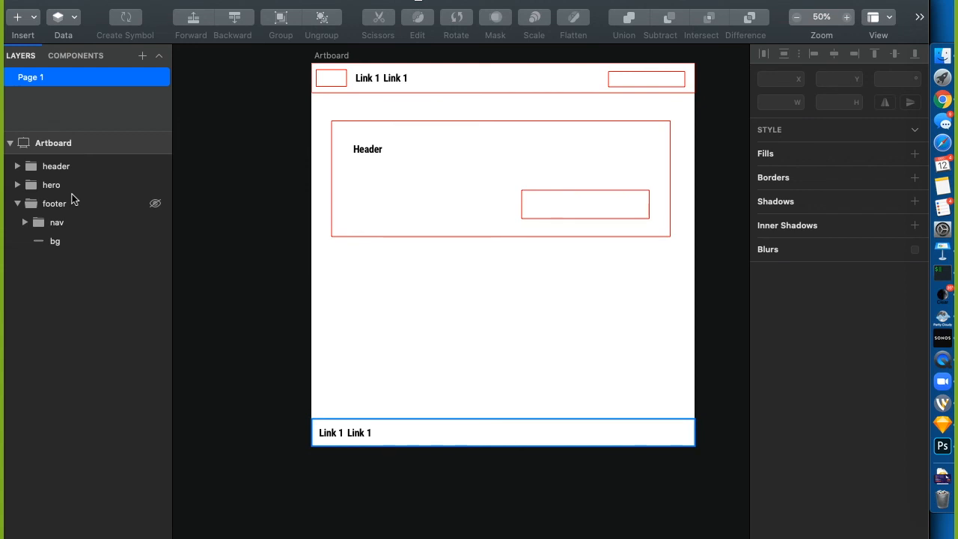
Turn the header group into a symbol named 'Wireframe / Header'
click(58, 167)
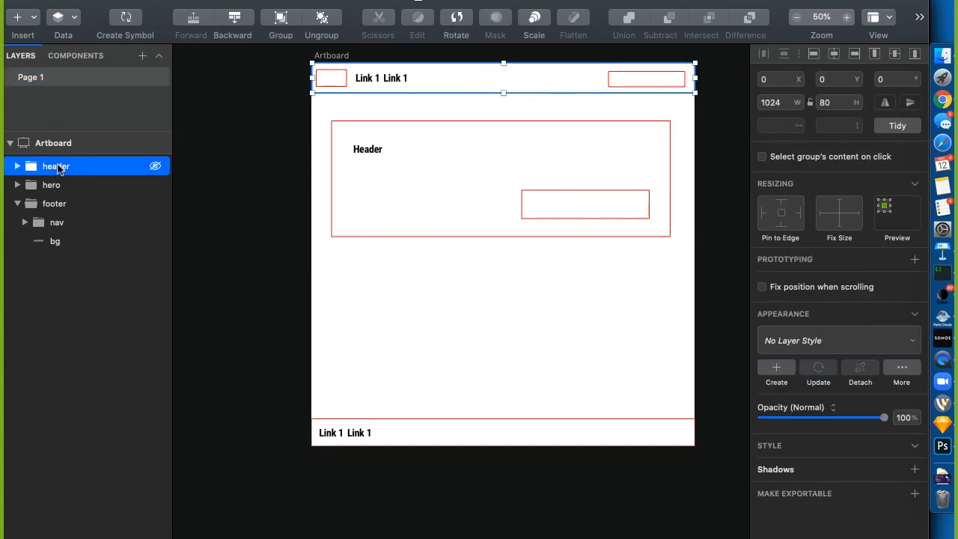
right_click(58, 166)
click(133, 419)
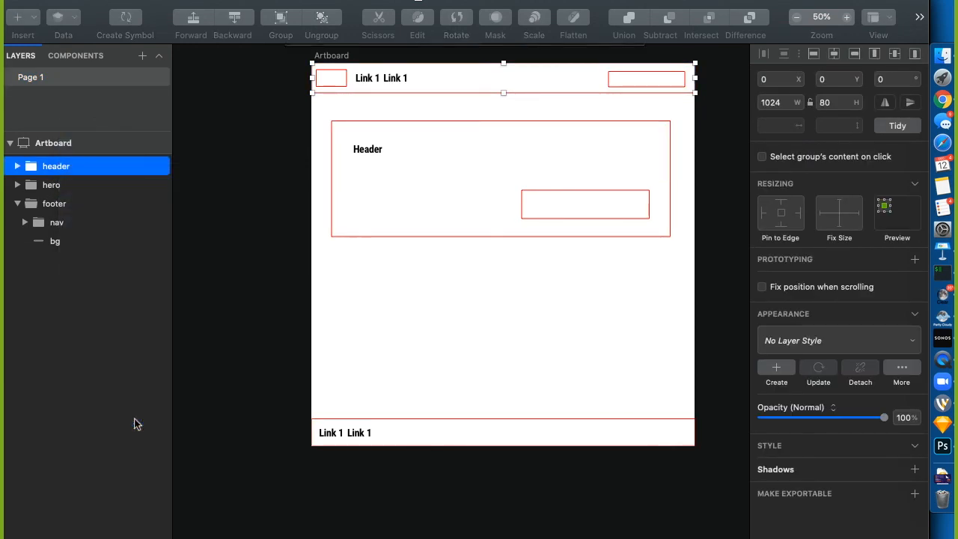
text(Wire)
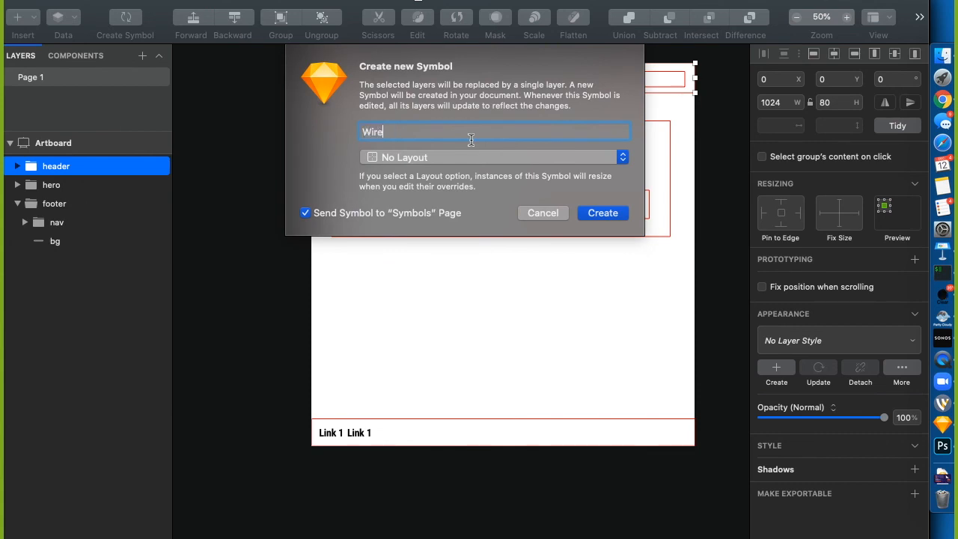
text(frame / Header)
key(super+a)
key(super+c)
click(600, 213)
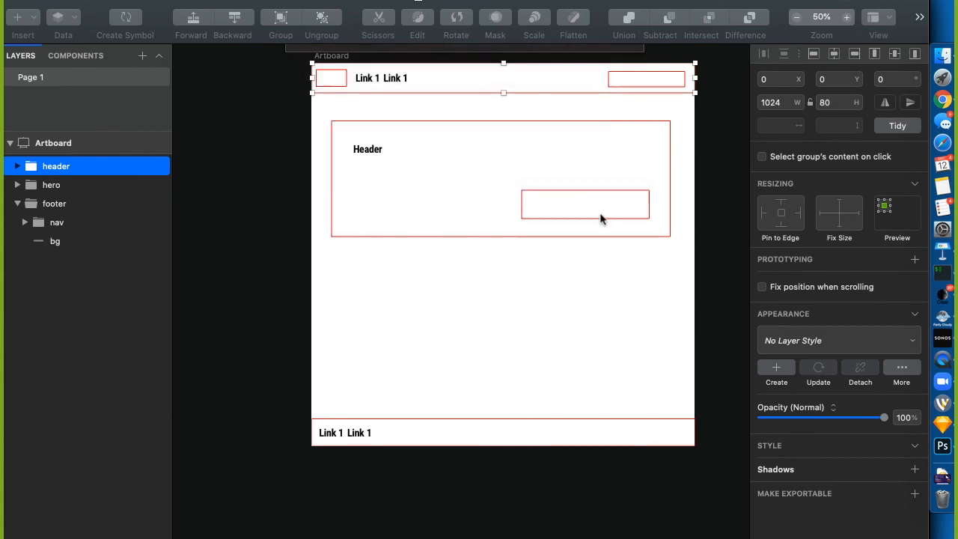
Turn the footer group into a symbol named 'Wireframe / Footer'
click(54, 205)
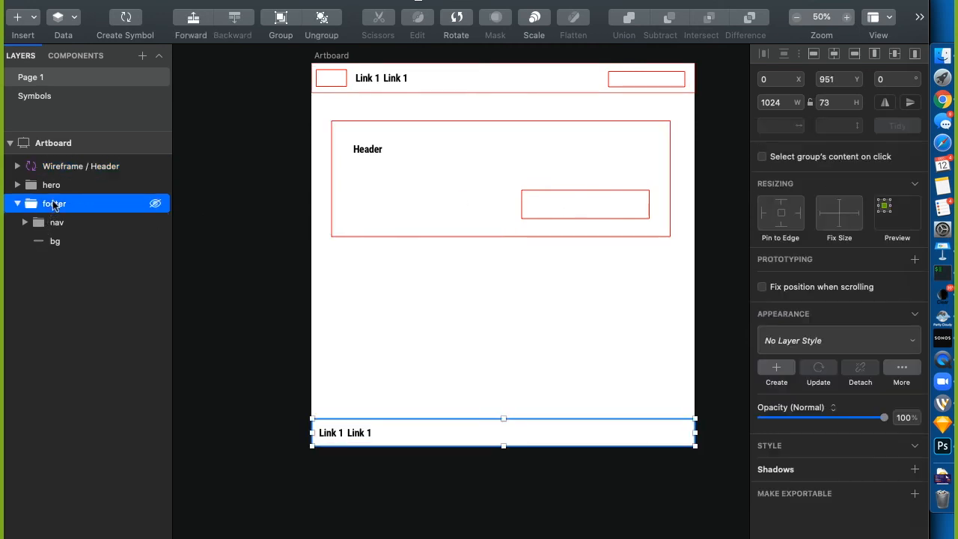
right_click(53, 201)
click(116, 418)
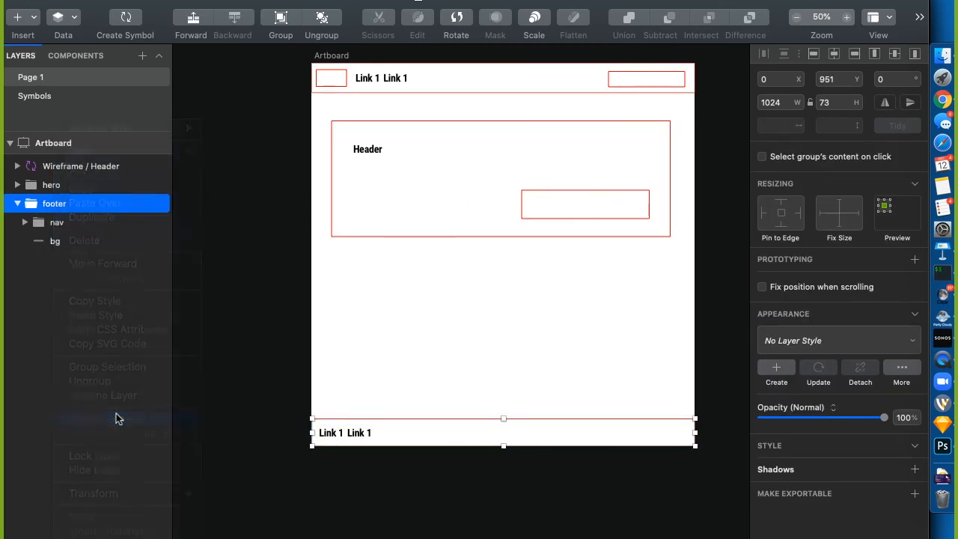
key(super+v)
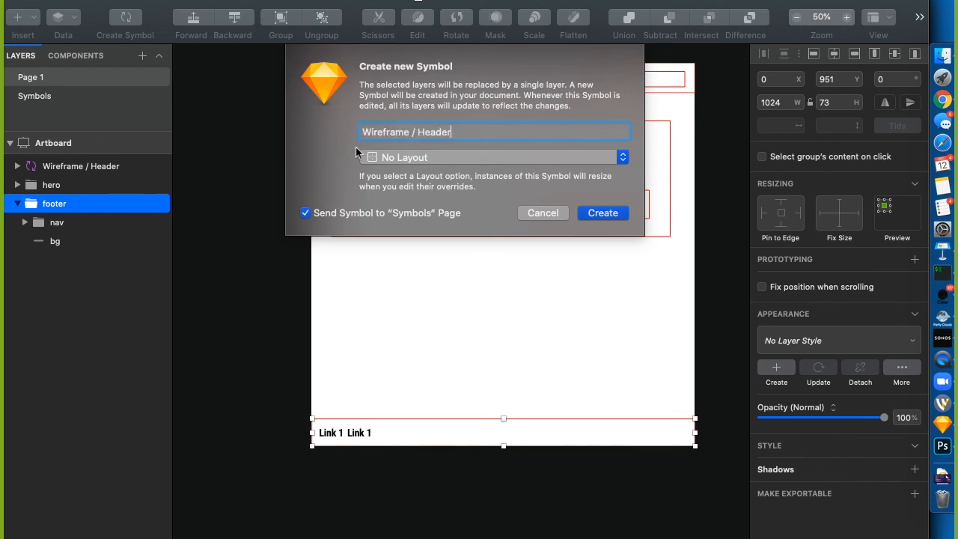
double_click(438, 133)
text(Footer)
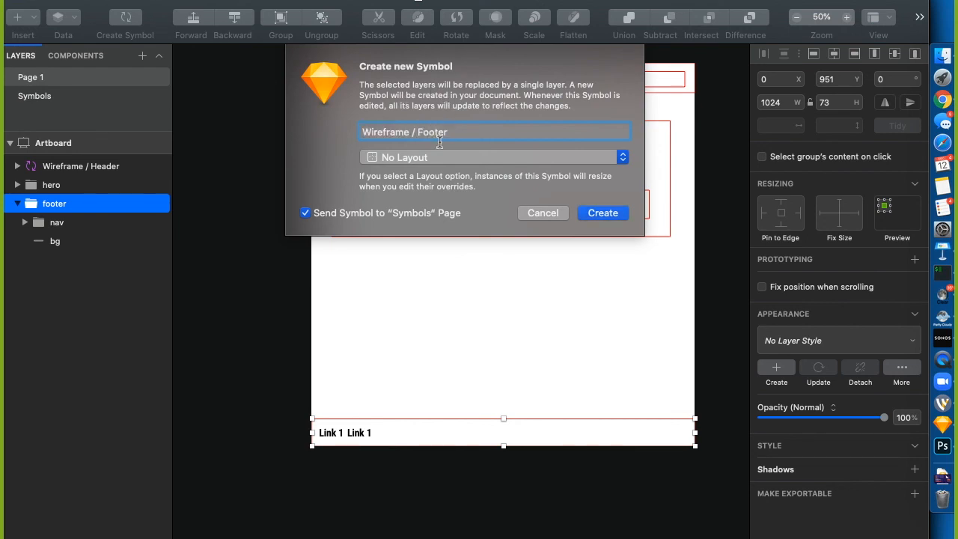
key(Return)
click(92, 188)
right_click(92, 189)
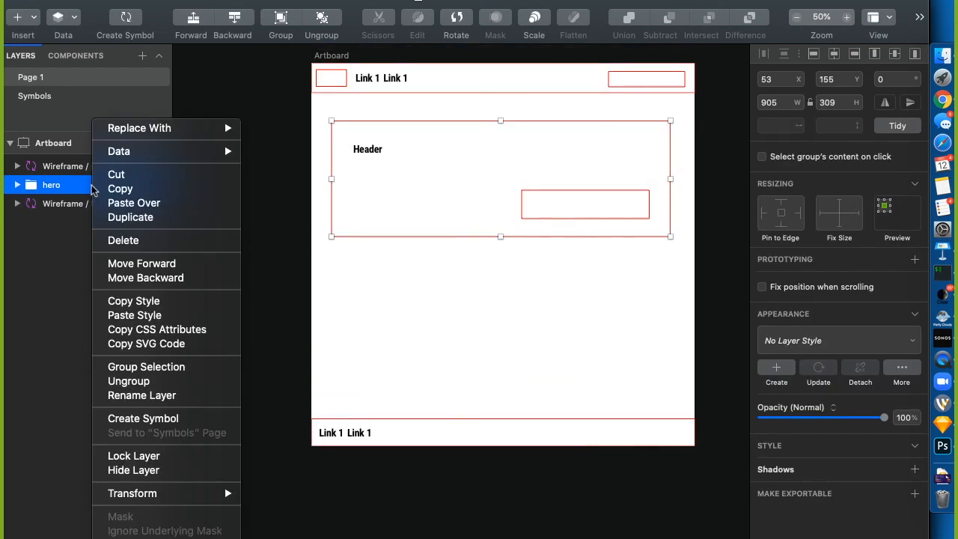
Create the hero symbol with the name 'Wireframe / Content Zone / Hero'
click(168, 418)
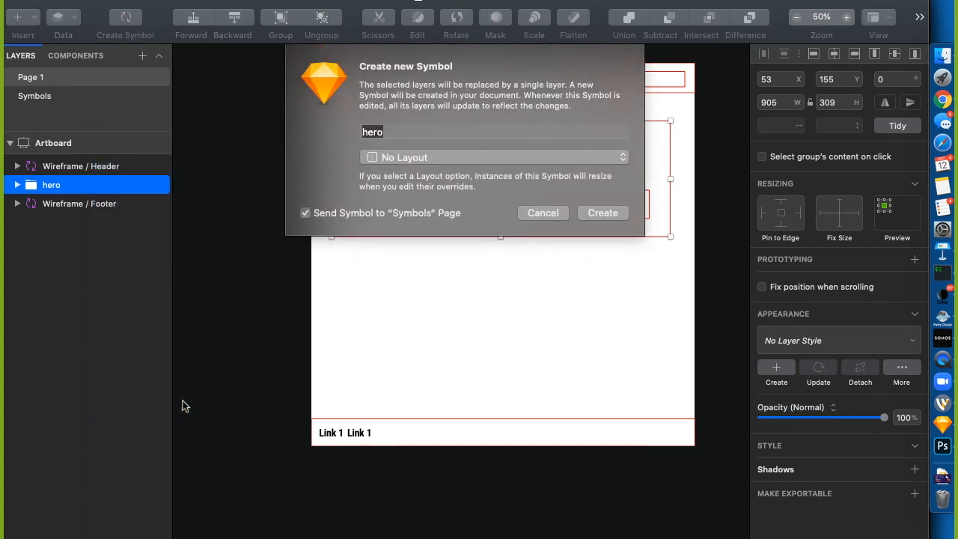
key(super+v)
double_click(431, 139)
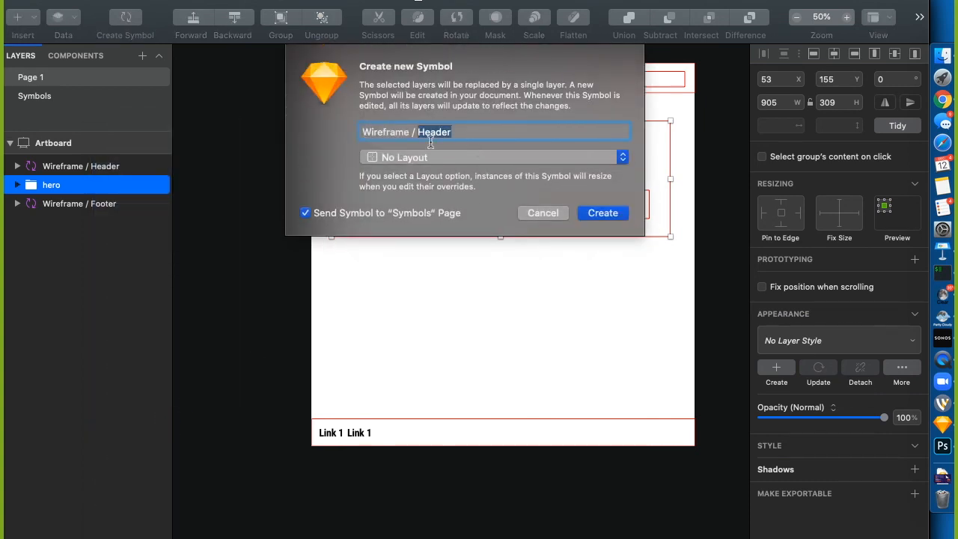
text(HE)
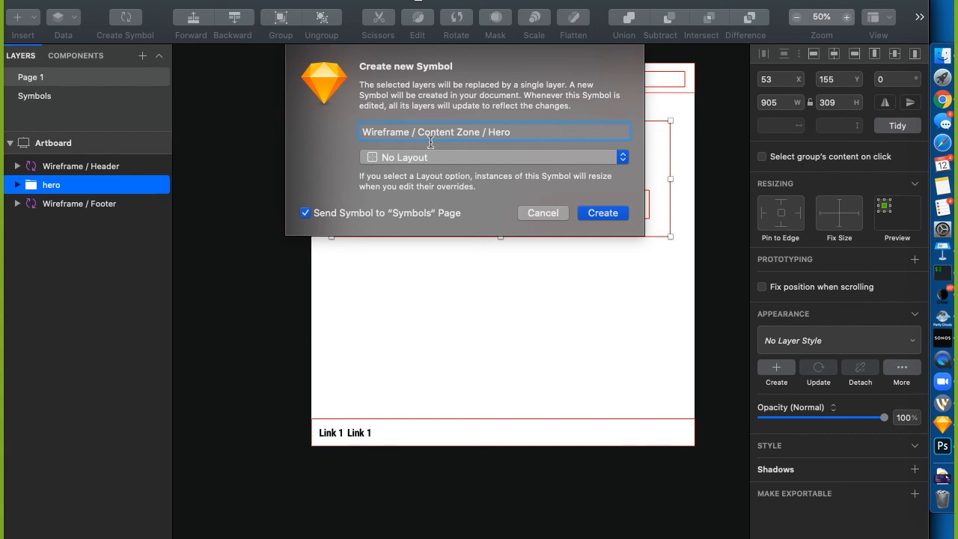
key(Return)
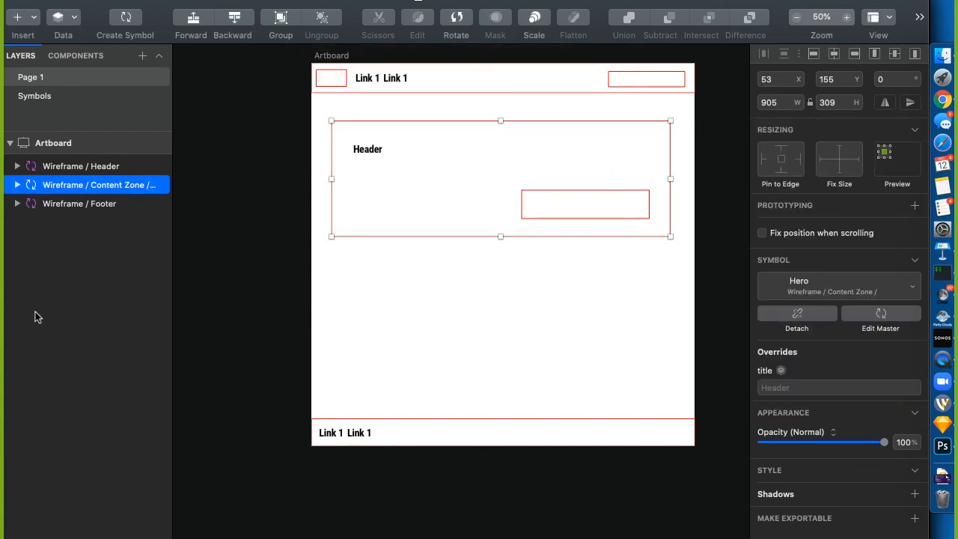
Widen the layer list and expand the Header and Hero symbols to show their contents
click(175, 192)
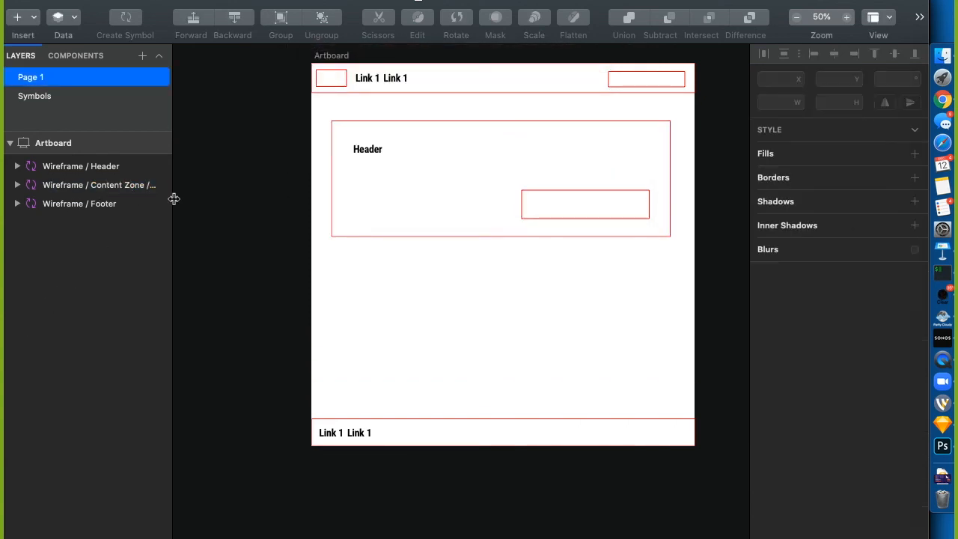
click(133, 186)
mouse_move(171, 222)
mouse_down()
mouse_move(265, 223)
mouse_move(183, 228)
mouse_up()
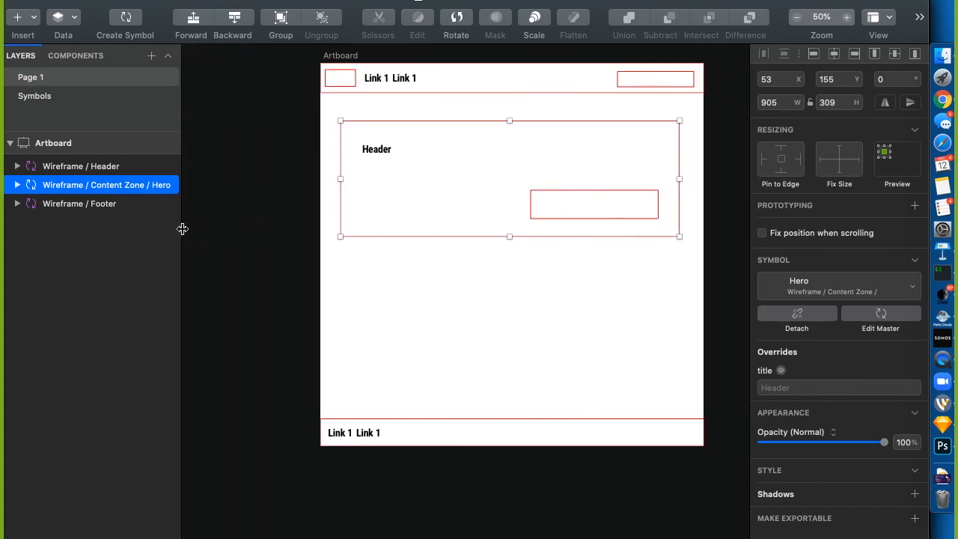
click(214, 228)
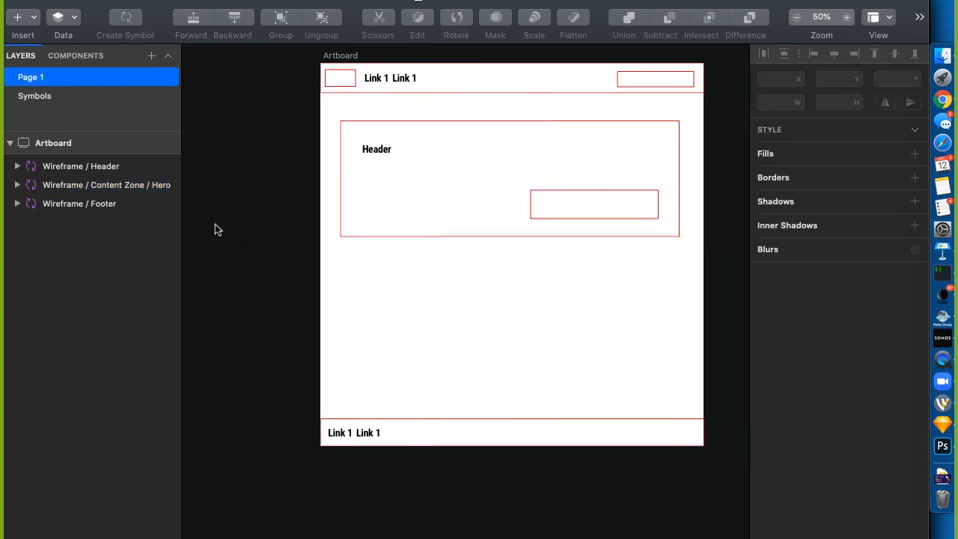
click(17, 167)
click(17, 223)
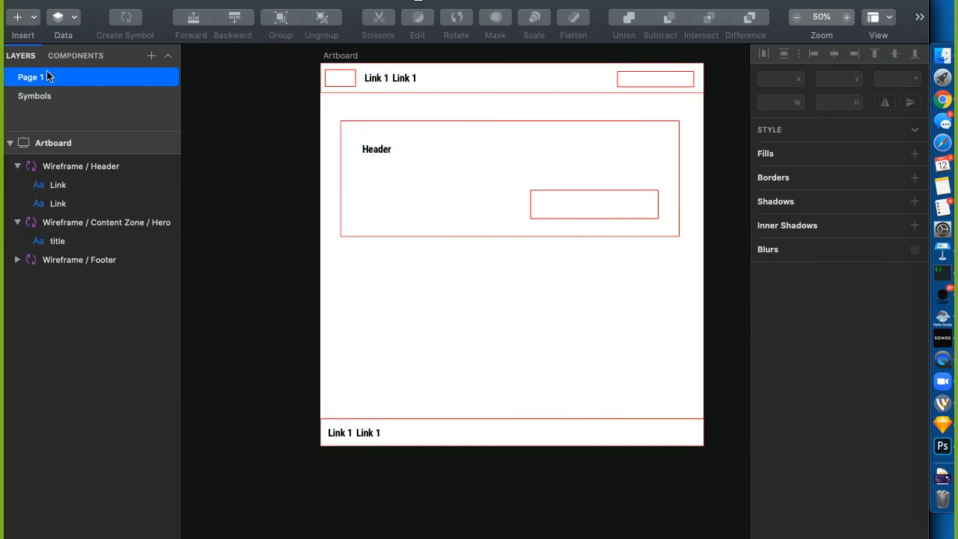
click(33, 97)
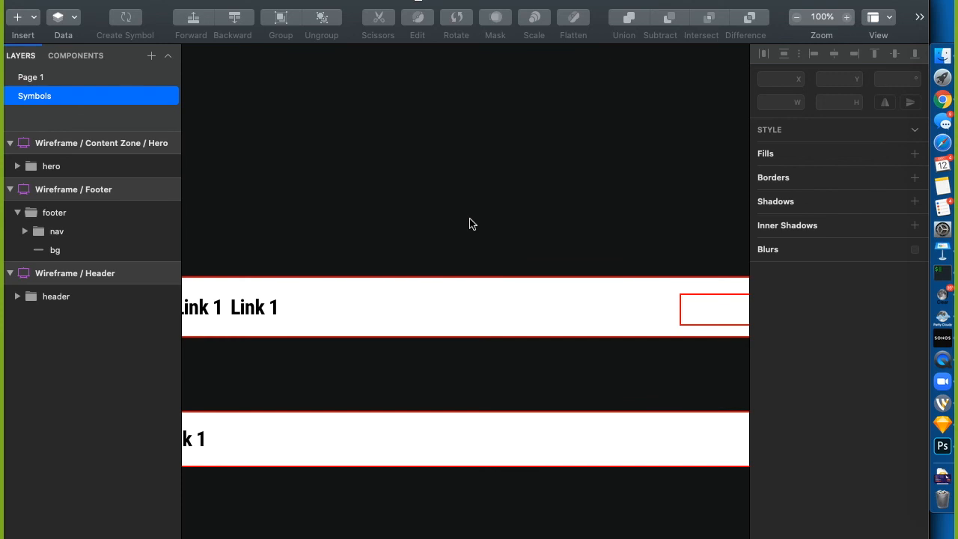
On the Symbols page, convert the hero's button layer into a symbol named 'Wireframe / Button'
key(super+minus)
key(super+minus)
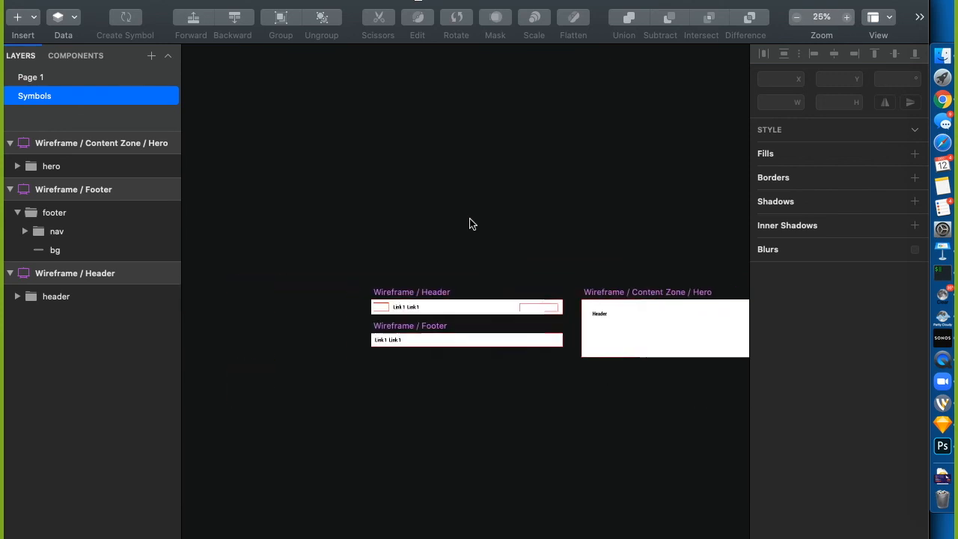
super+click(704, 337)
right_click(91, 208)
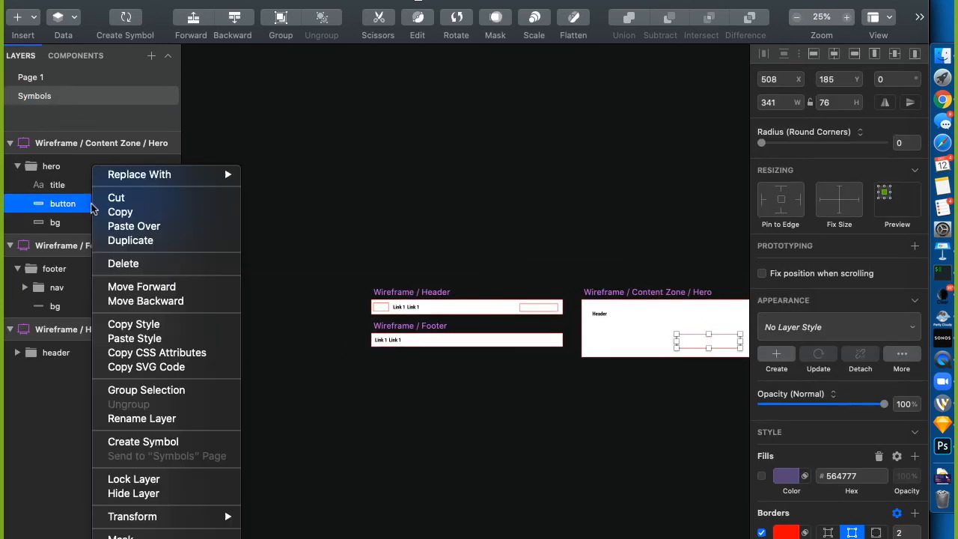
click(142, 442)
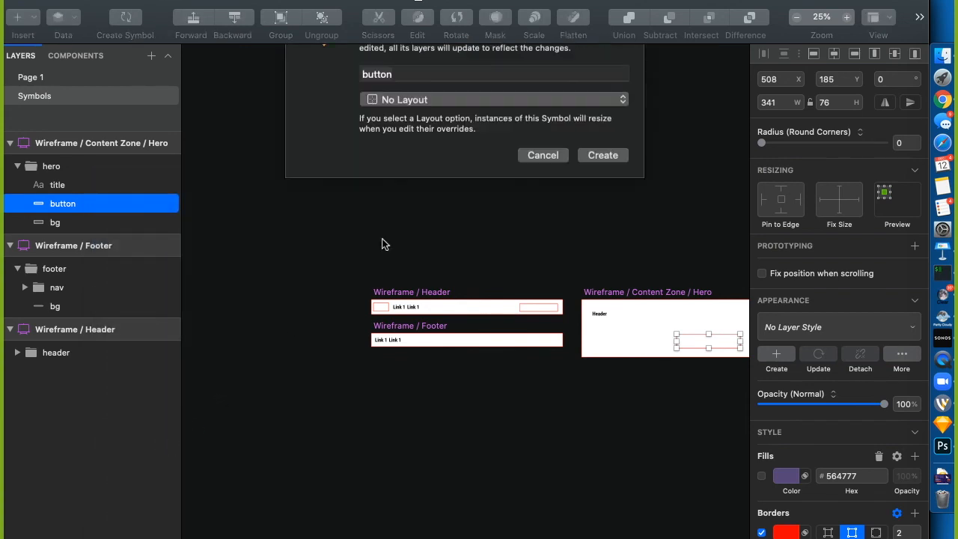
text(Wire)
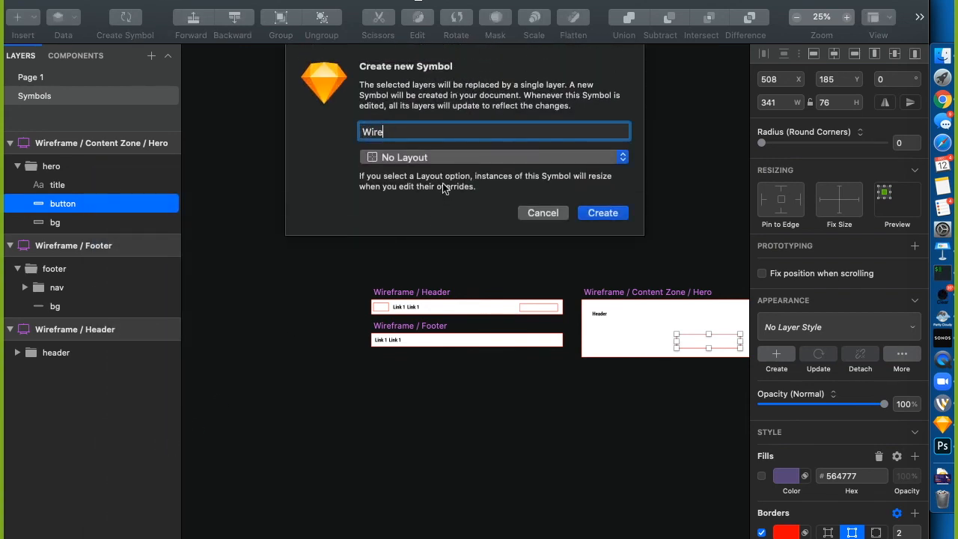
text(frame / By)
key(BackSpace)
text(utton)
key(Return)
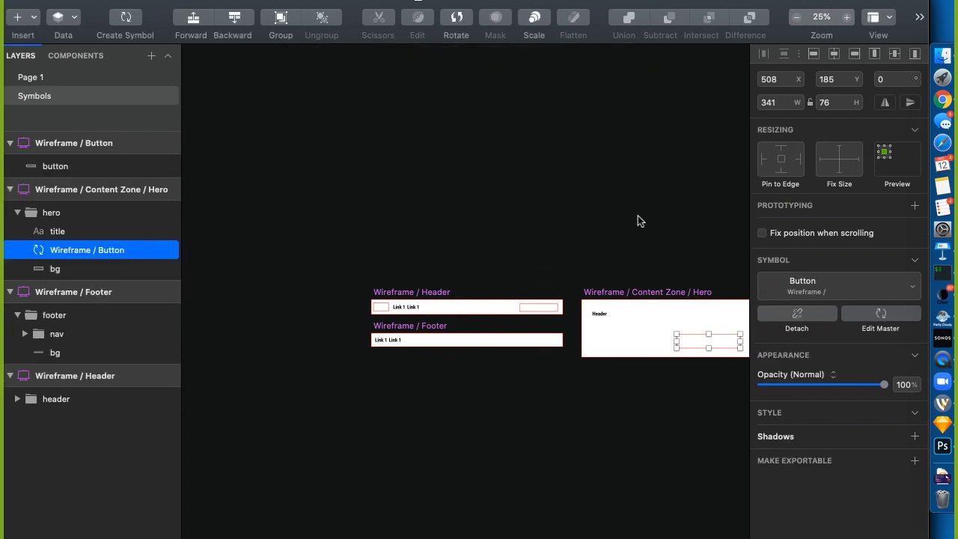
click(503, 221)
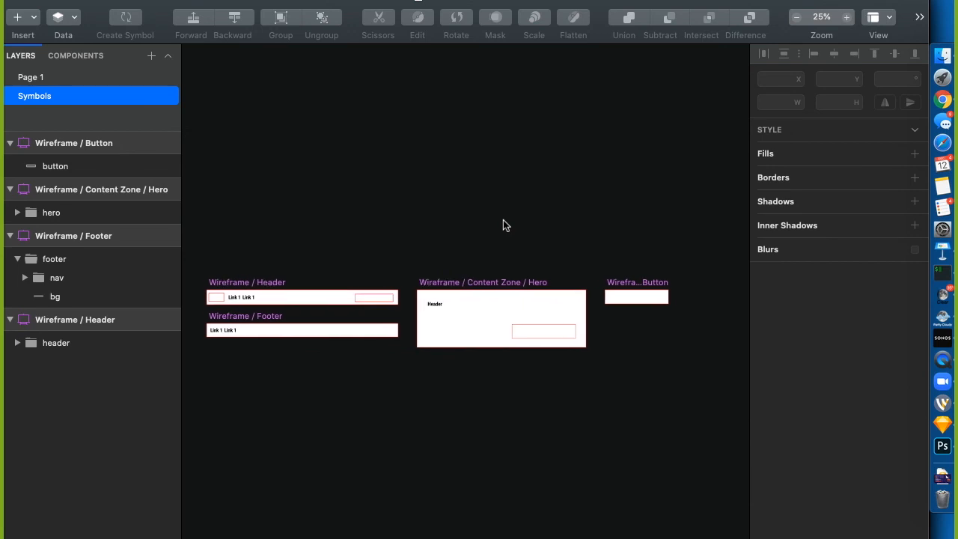
Rename Page 1 to 'Wireframes'
click(40, 81)
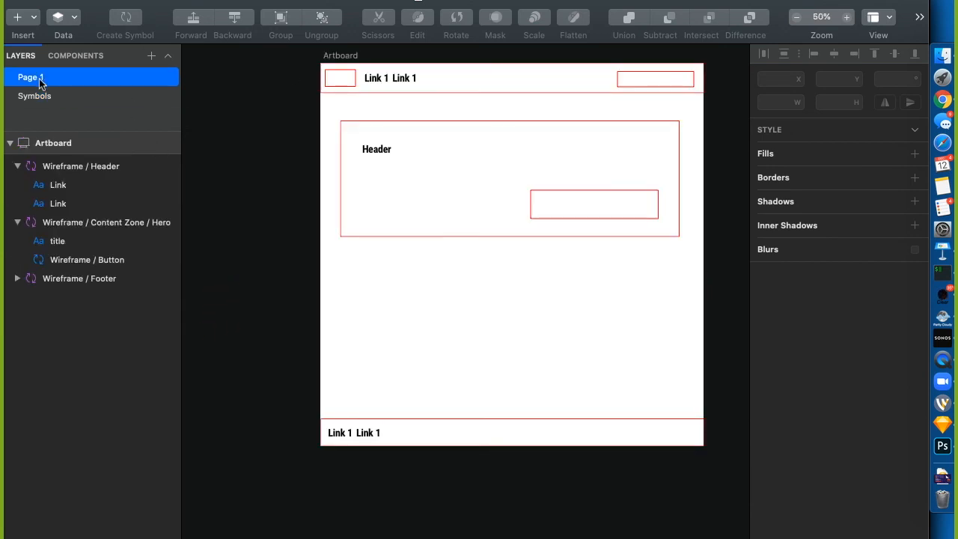
double_click(41, 82)
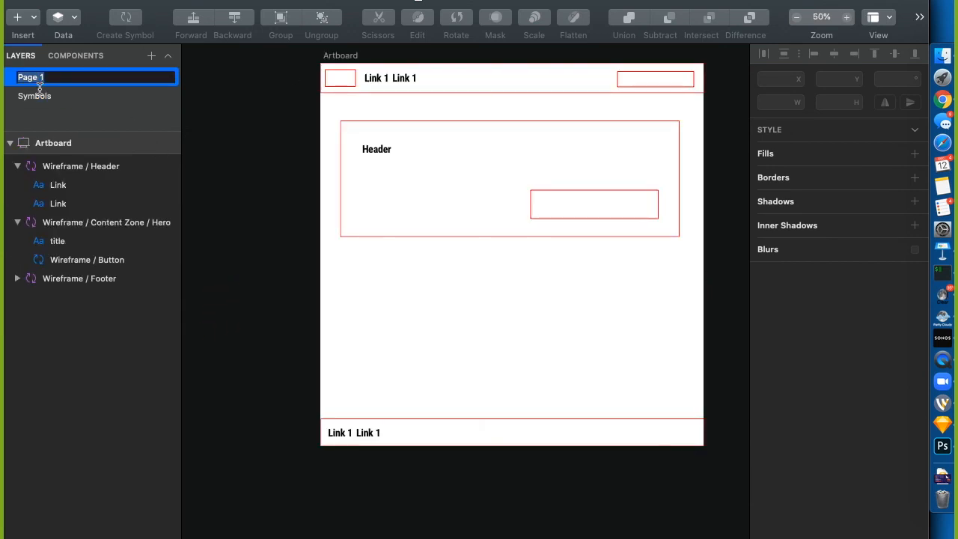
text(Wireframes)
key(Return)
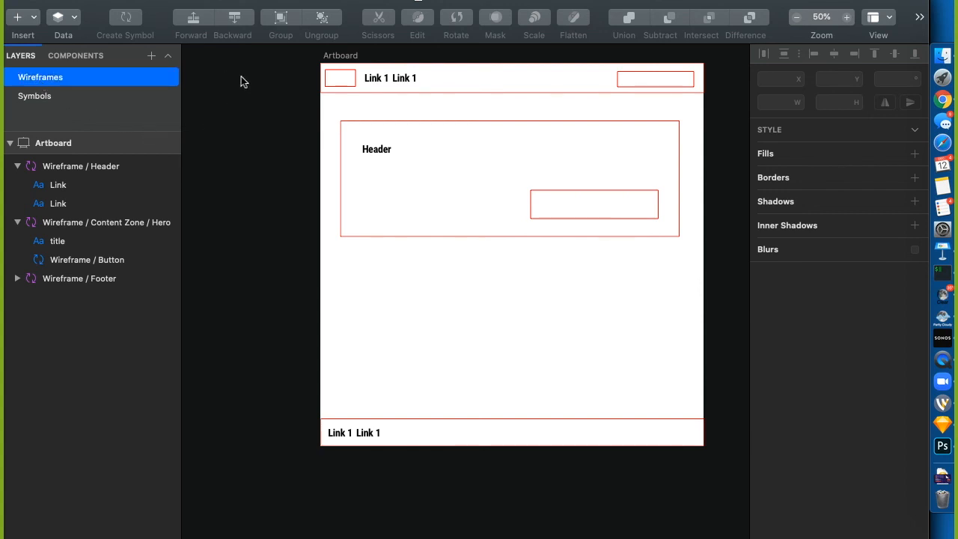
Set the Wireframe / Header instance's two link overrides to About and Taco
click(378, 77)
click(787, 389)
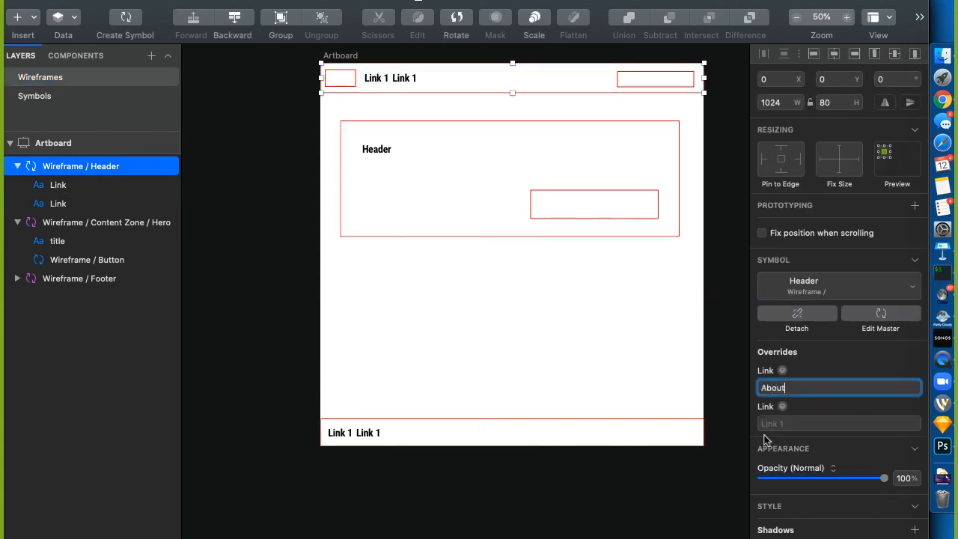
click(779, 425)
text(Taco)
click(733, 362)
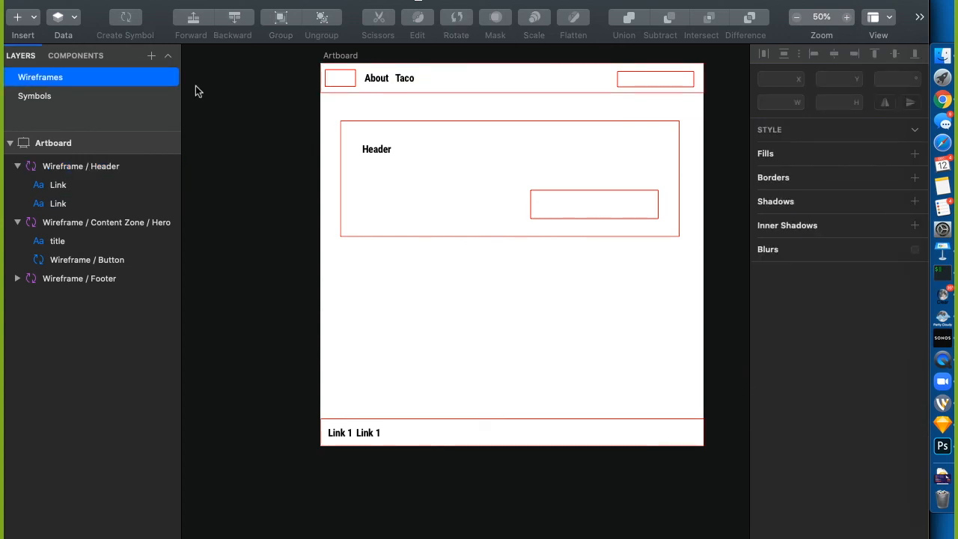
Duplicate the Wireframes page as 'Design' and select its Content Zone / Hero instance
right_click(110, 79)
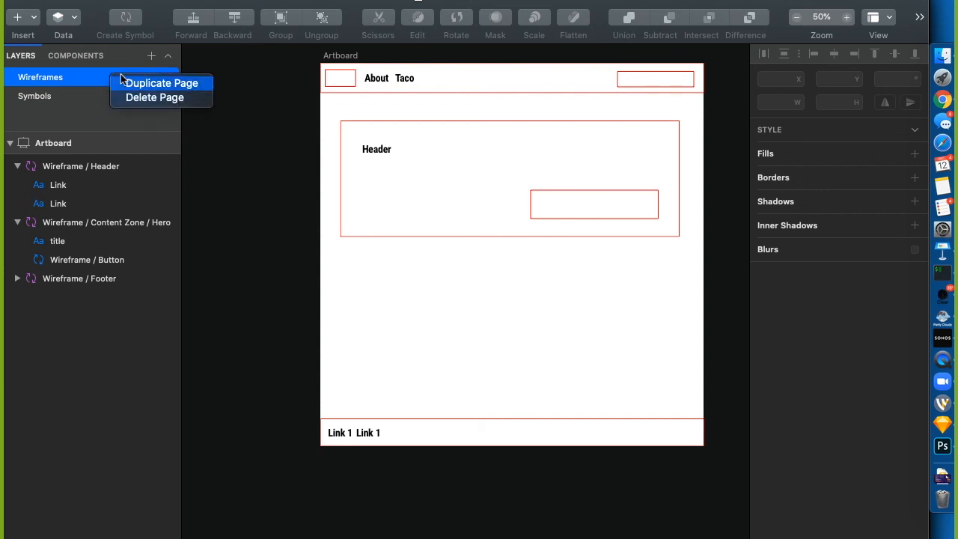
click(129, 81)
double_click(53, 97)
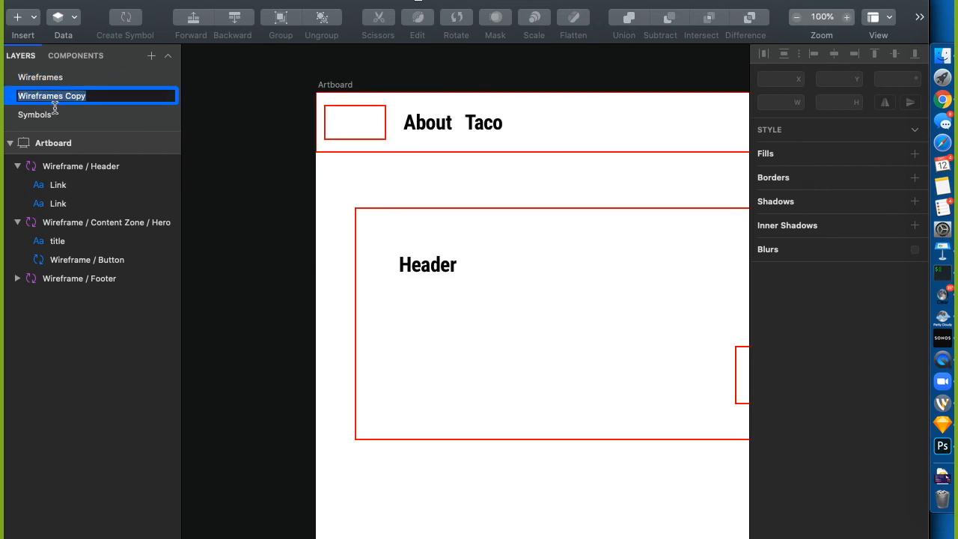
text(Design)
key(Return)
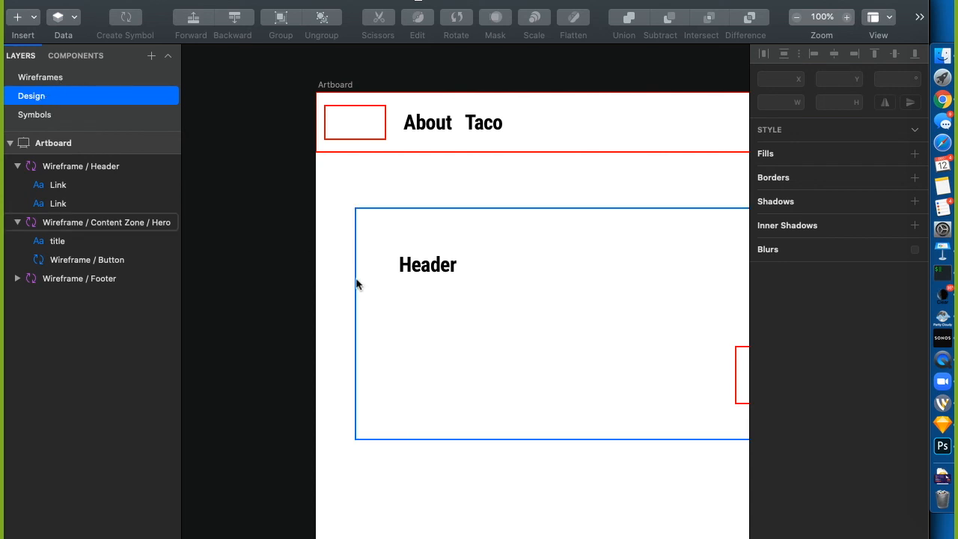
key(super+minus)
click(625, 356)
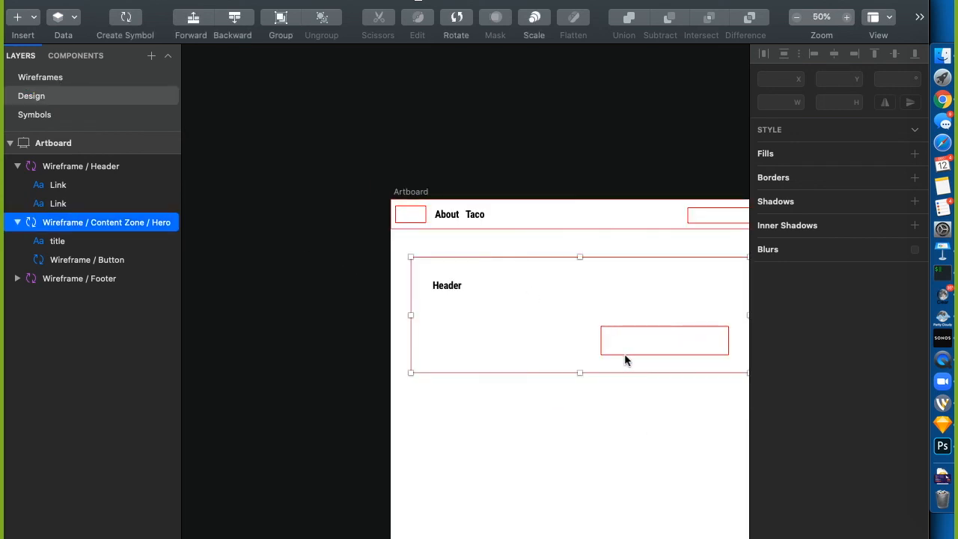
scroll(626, 355, right, 3)
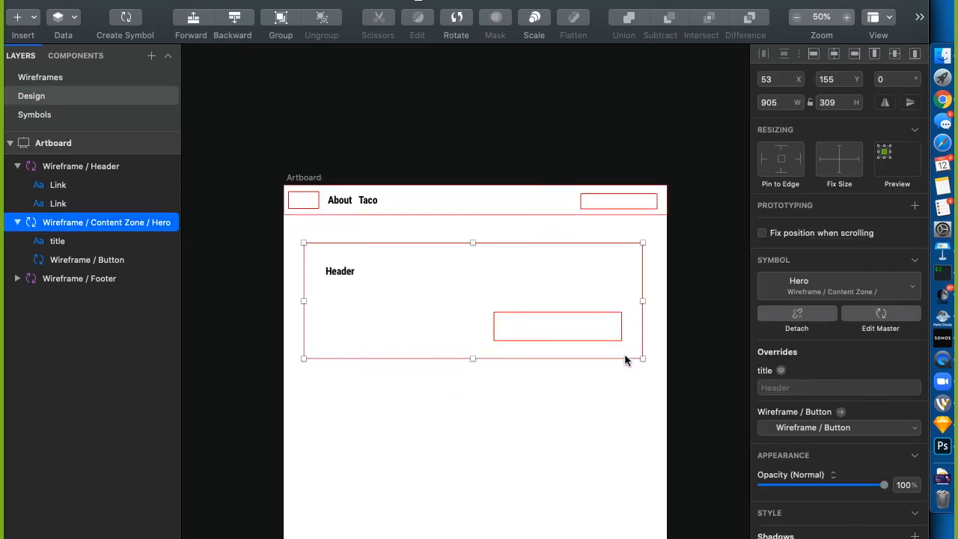
Browse the button override choices, try swapping the hero for the Dark library button, then undo
click(812, 429)
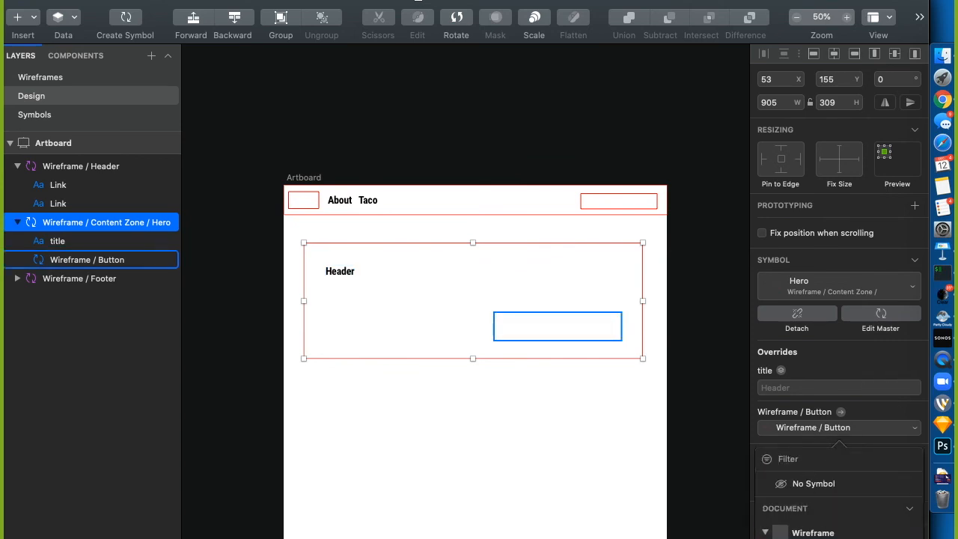
click(833, 433)
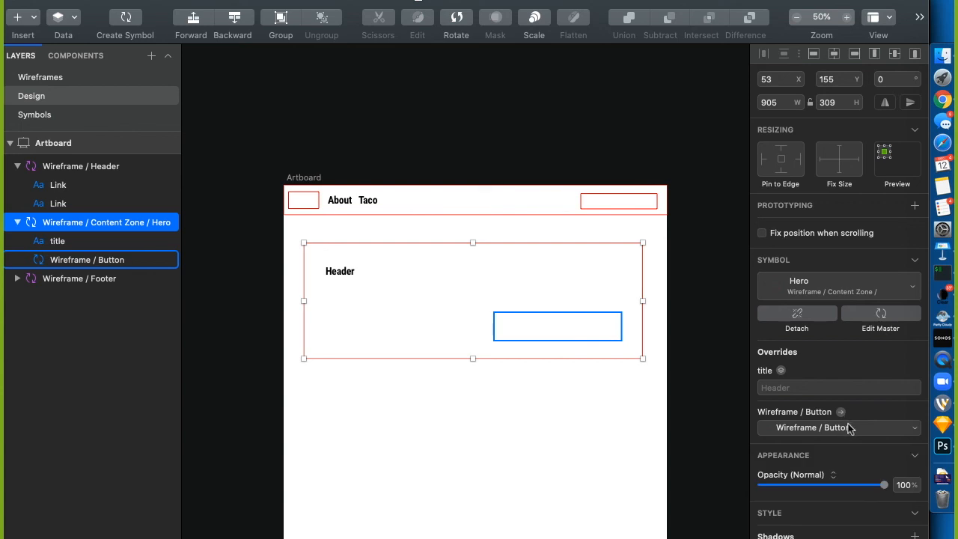
click(848, 426)
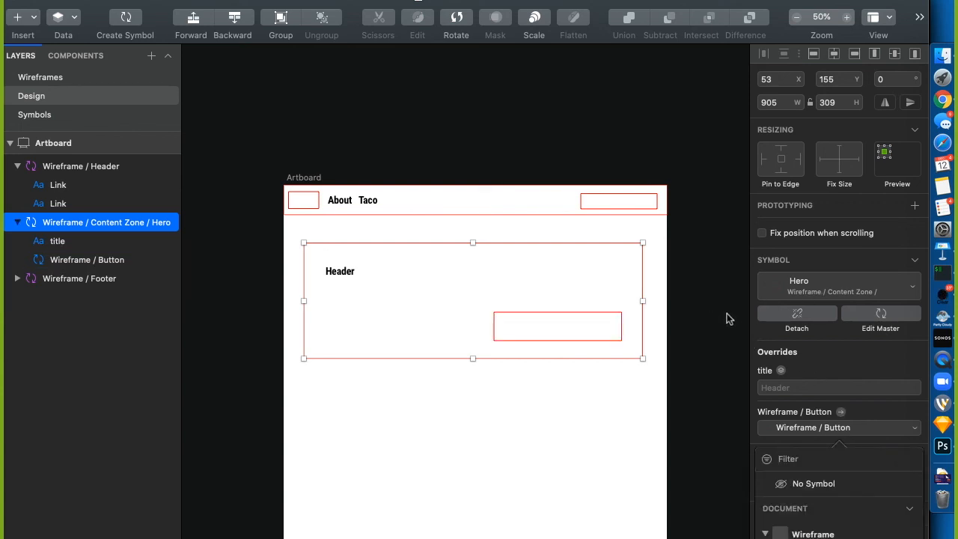
click(833, 272)
click(828, 282)
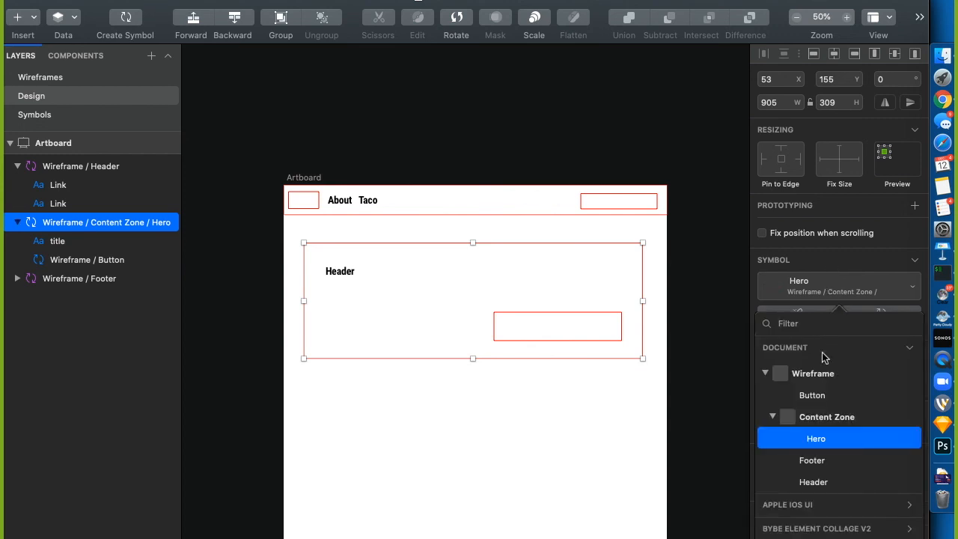
click(773, 418)
click(766, 373)
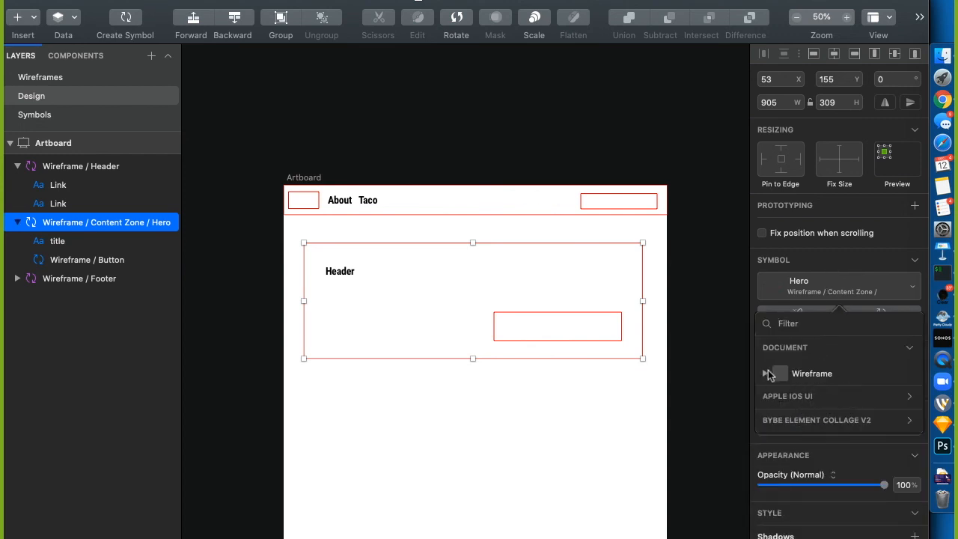
click(911, 421)
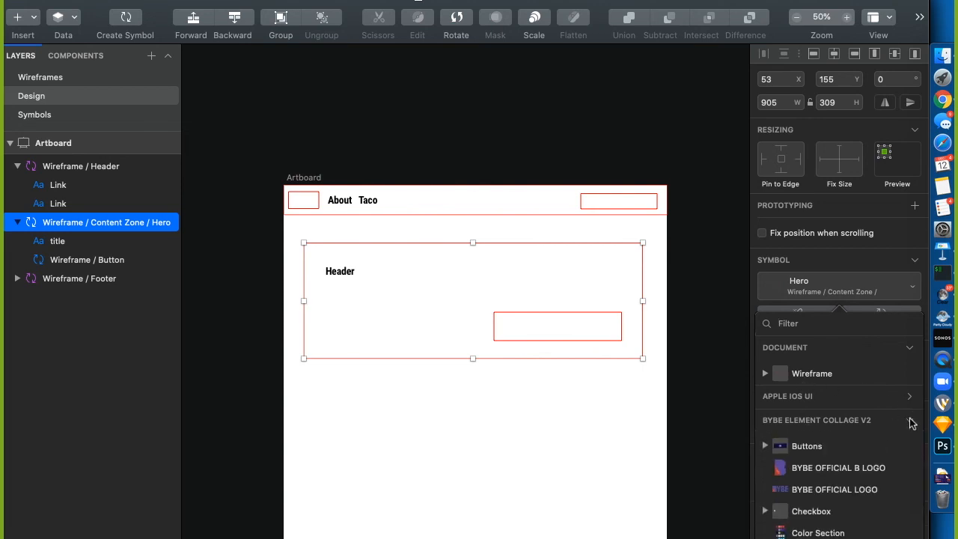
click(786, 447)
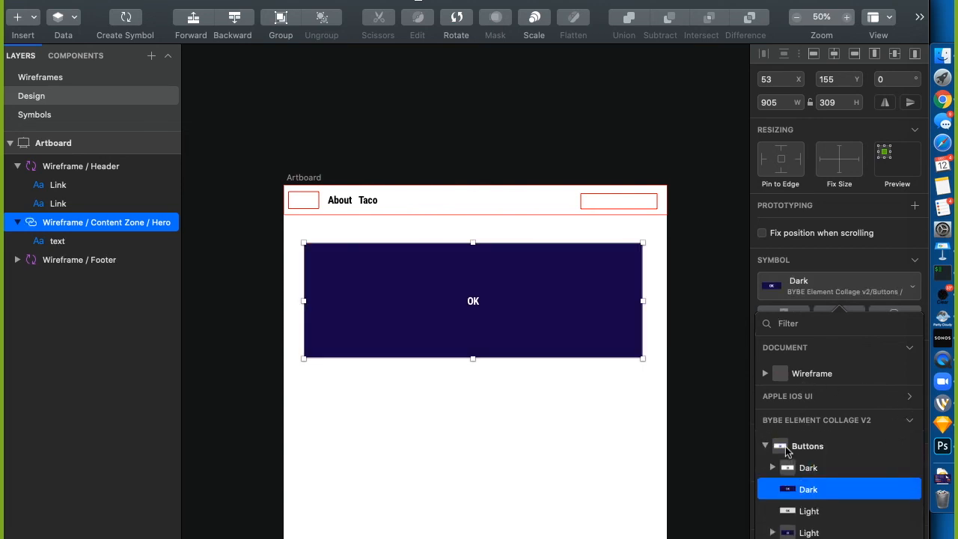
key(super+z)
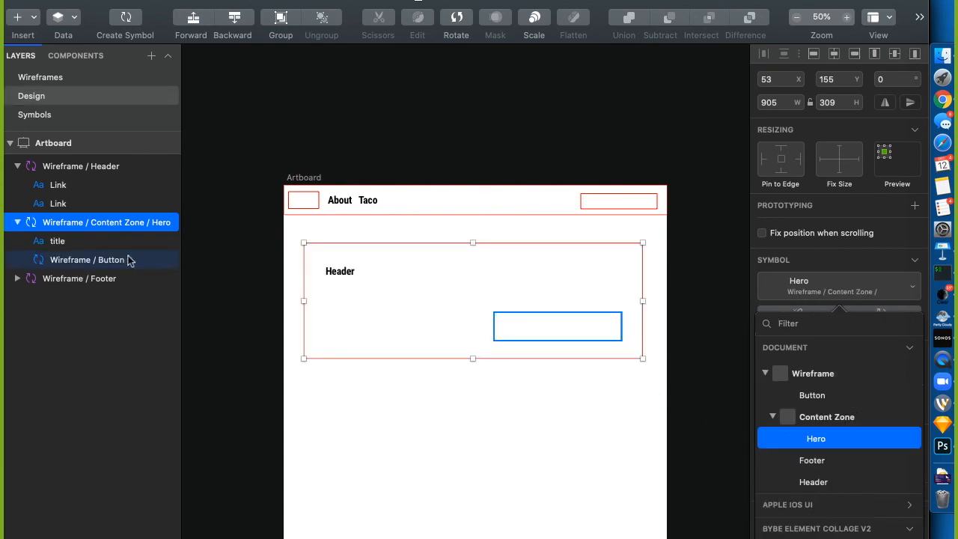
click(227, 221)
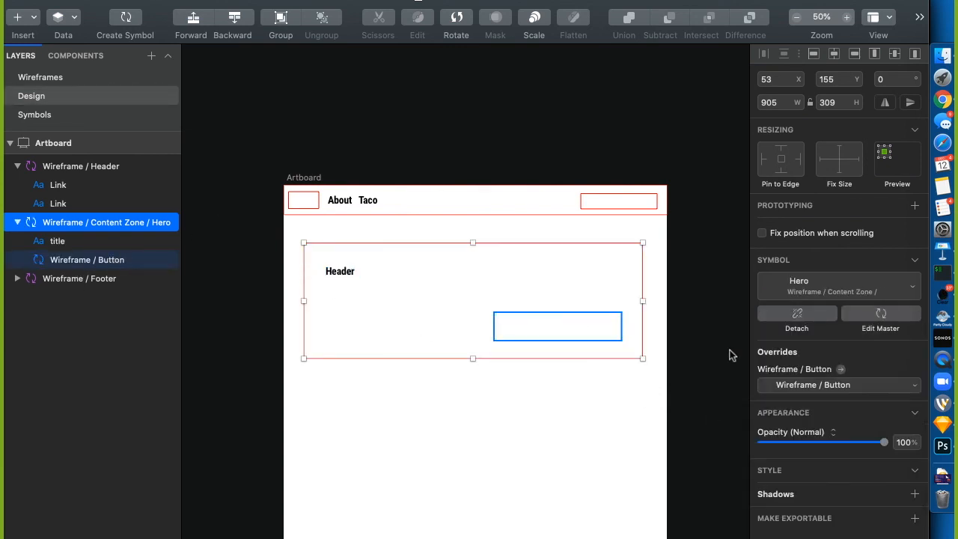
Review the hero's button override list without changing it, then go to the Symbols page
click(791, 386)
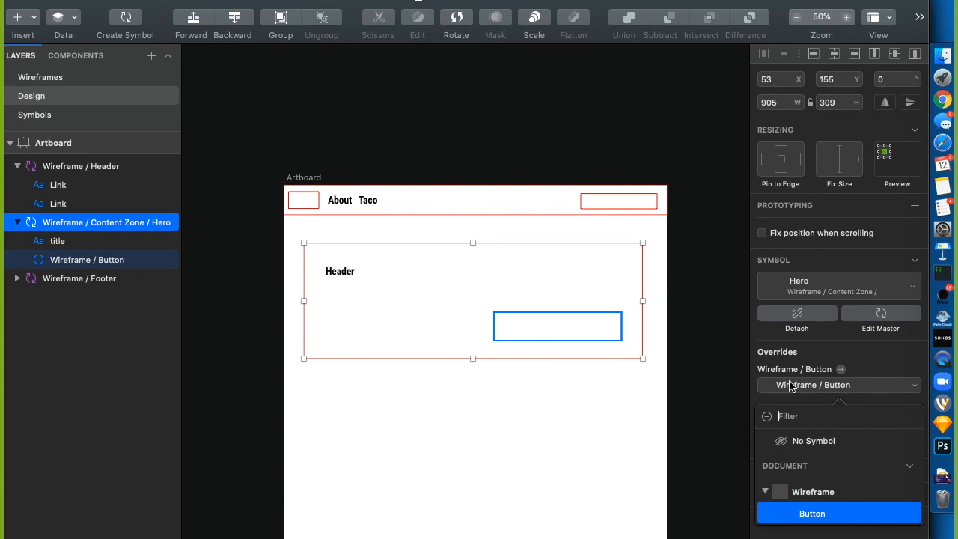
click(790, 386)
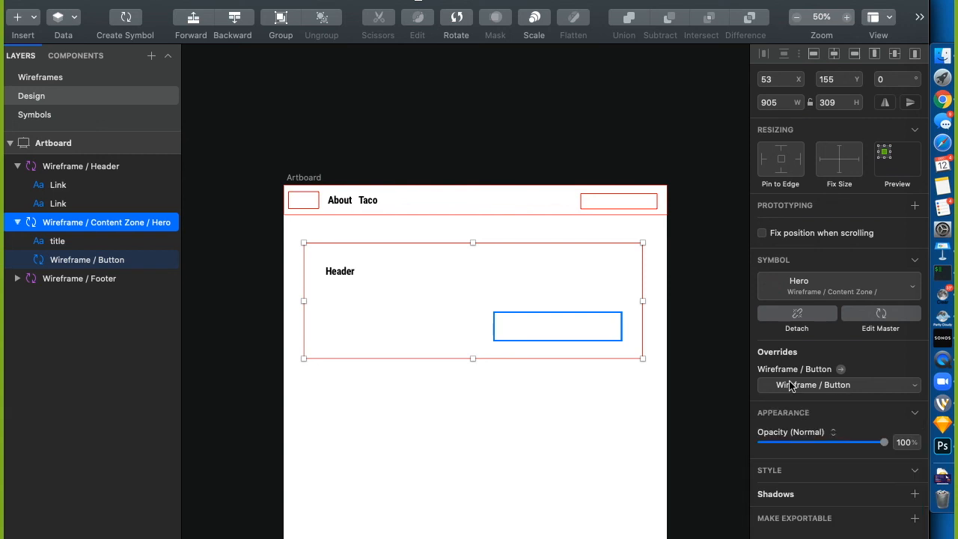
click(792, 387)
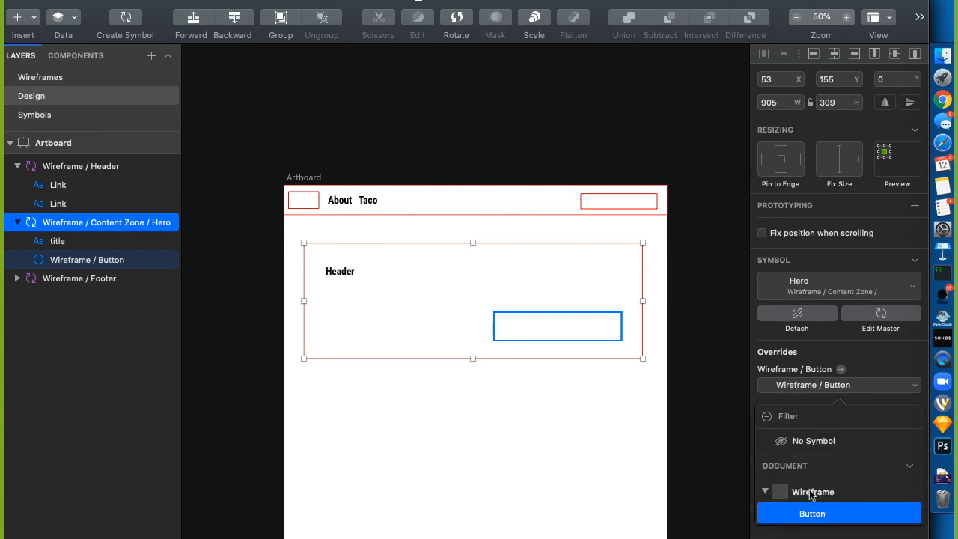
click(911, 466)
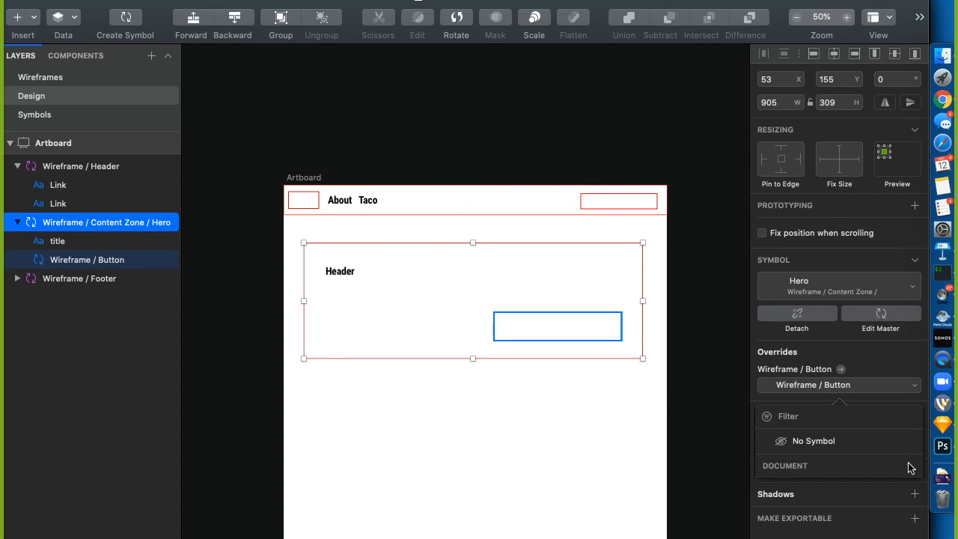
click(677, 395)
click(43, 113)
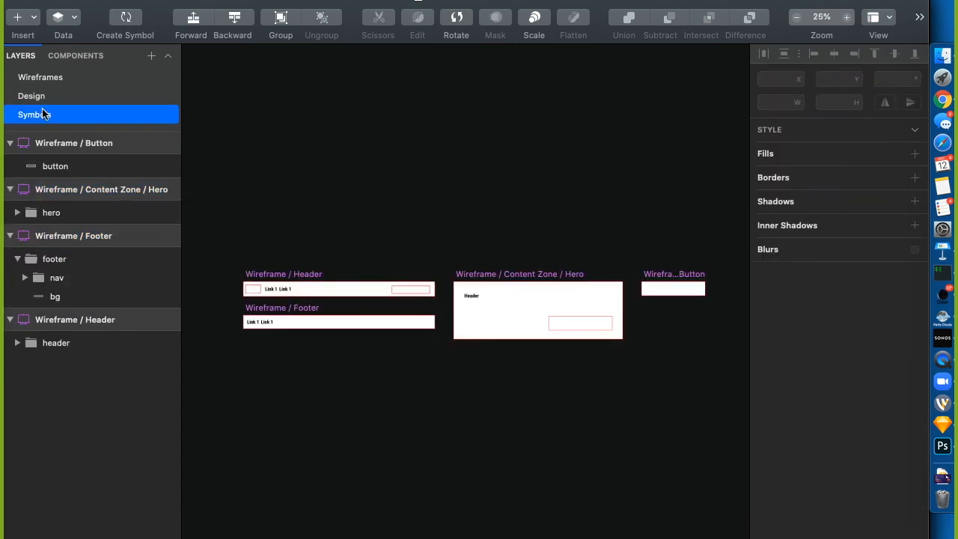
Replace the Hero master's button with the BYBE Element Collage V2 Dark button
click(572, 317)
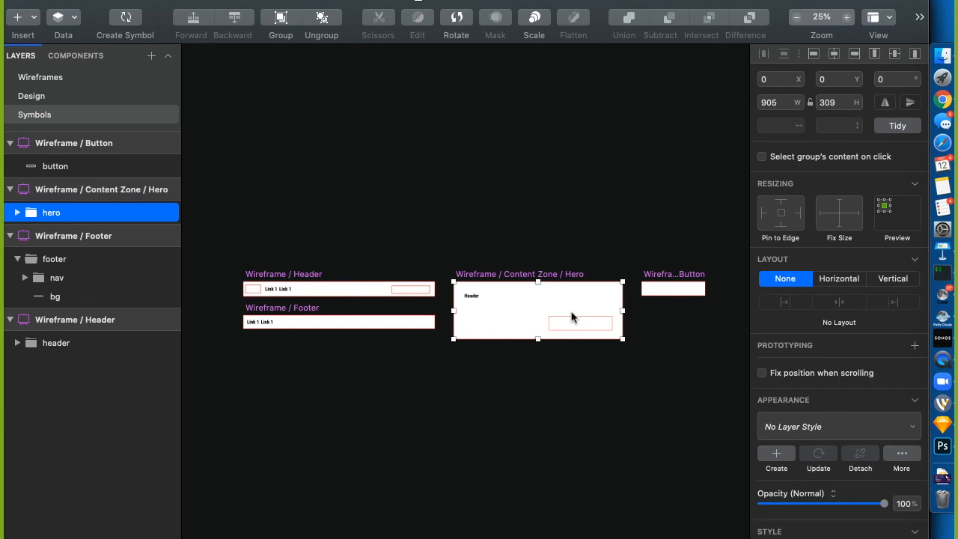
double_click(580, 322)
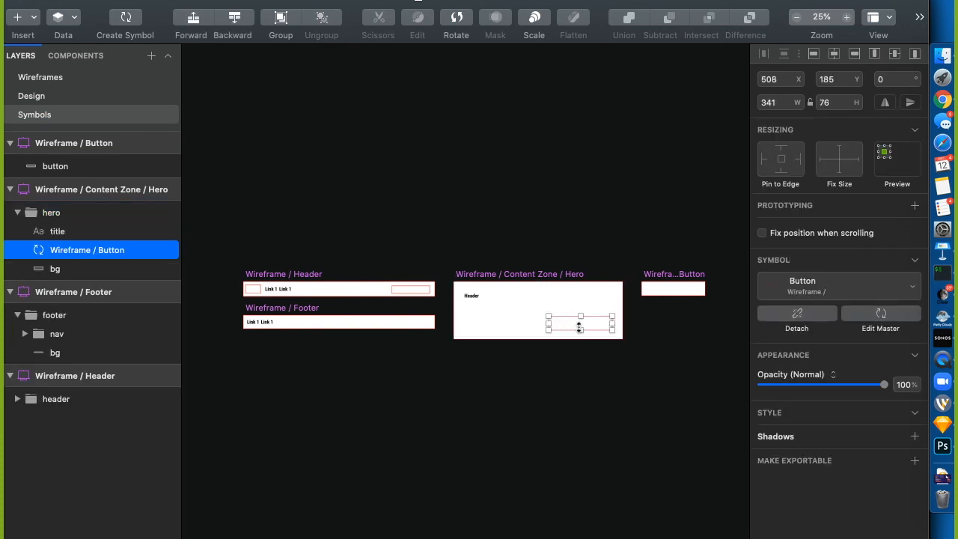
click(806, 292)
click(906, 490)
click(808, 522)
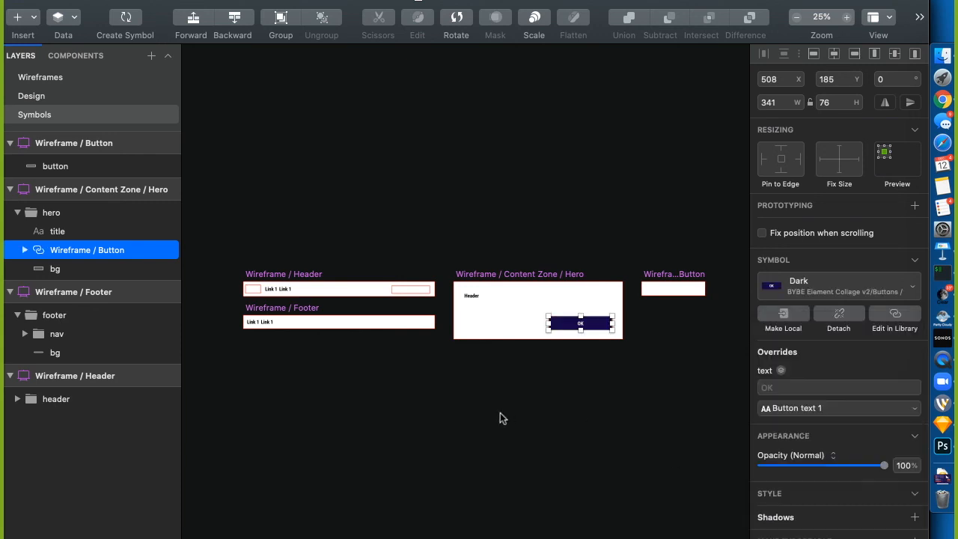
Apply Mobile Page Header Style to the hero title and remove the bg layer's red border
click(471, 296)
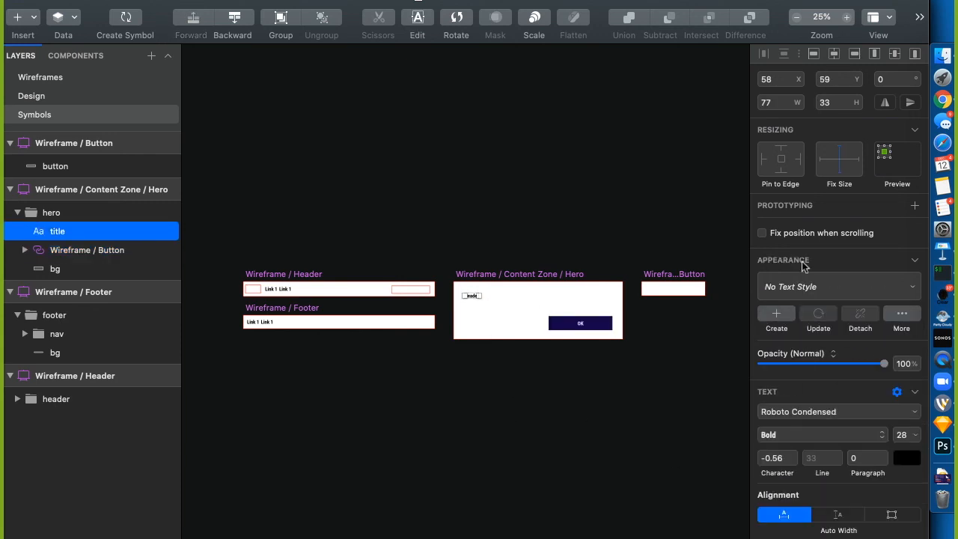
click(809, 292)
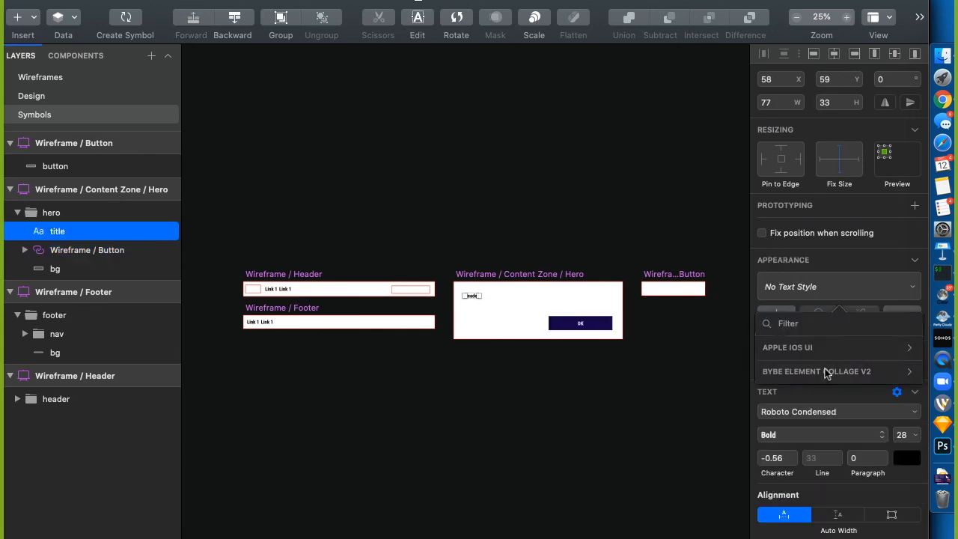
click(913, 372)
scroll(822, 487, down, 10)
scroll(821, 487, up, 10)
scroll(822, 486, down, 3)
scroll(821, 487, down, 7)
scroll(821, 487, down, 1)
click(813, 513)
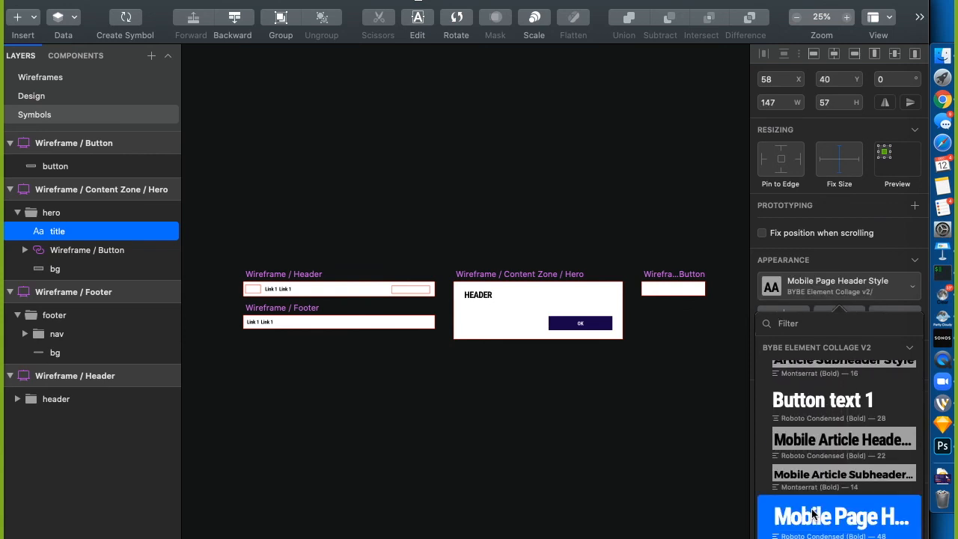
click(586, 370)
click(538, 287)
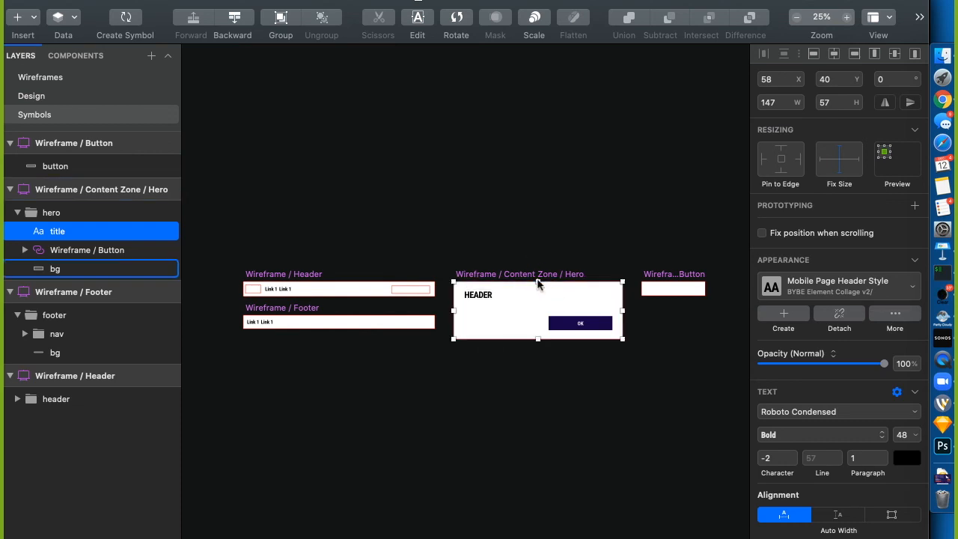
click(761, 532)
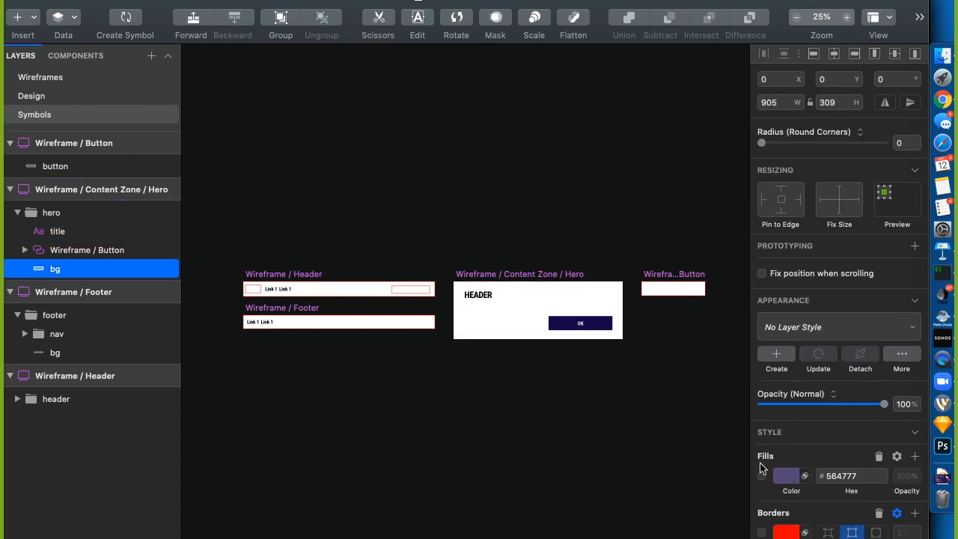
Fill the hero's bg background with the global purple swatch 6236FF
click(761, 476)
click(786, 476)
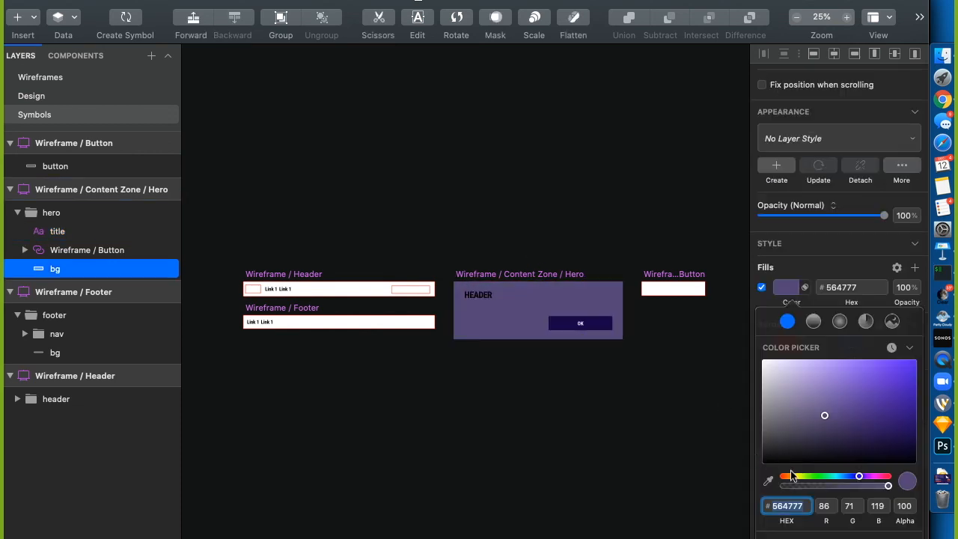
scroll(786, 517, down, 2)
click(797, 533)
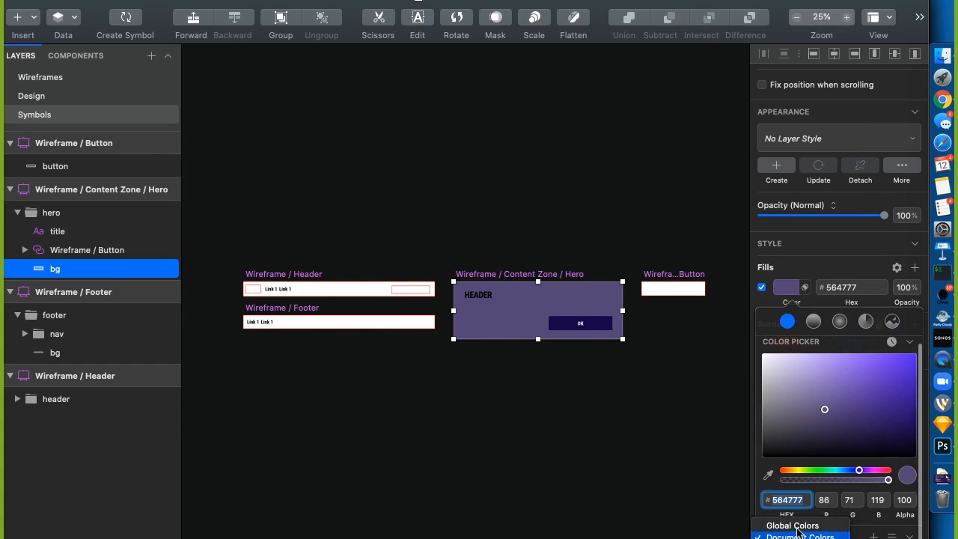
click(798, 528)
scroll(831, 529, down, 1)
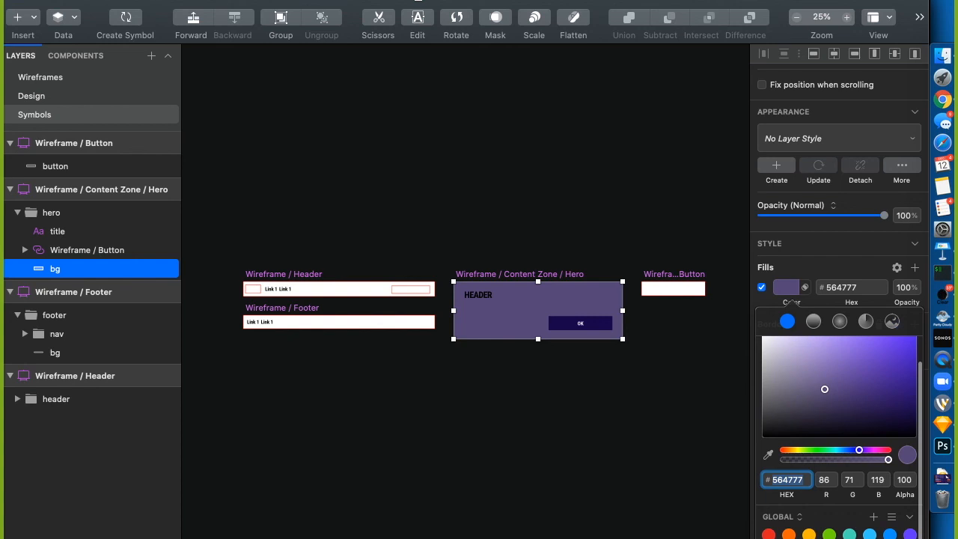
click(909, 535)
click(620, 468)
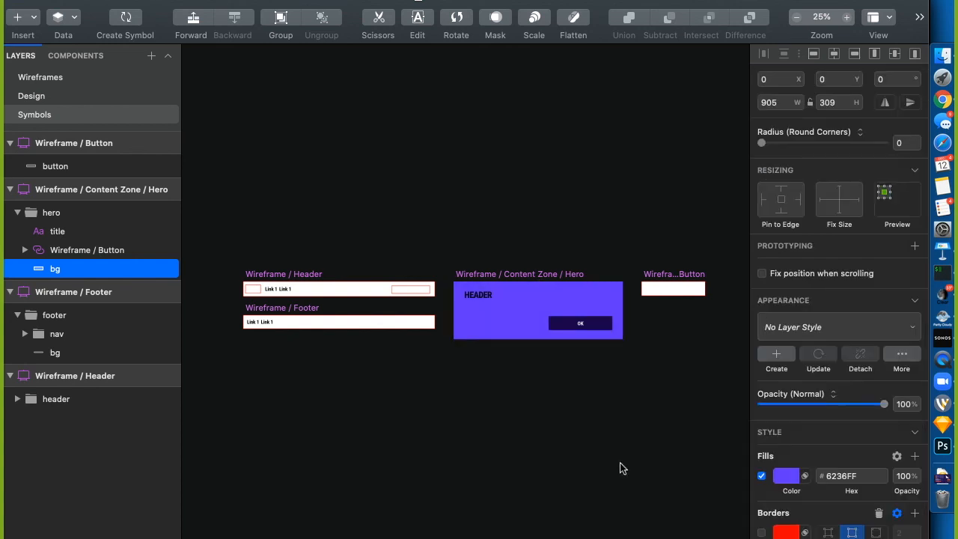
Change the HEADER title's text colour to white
click(483, 295)
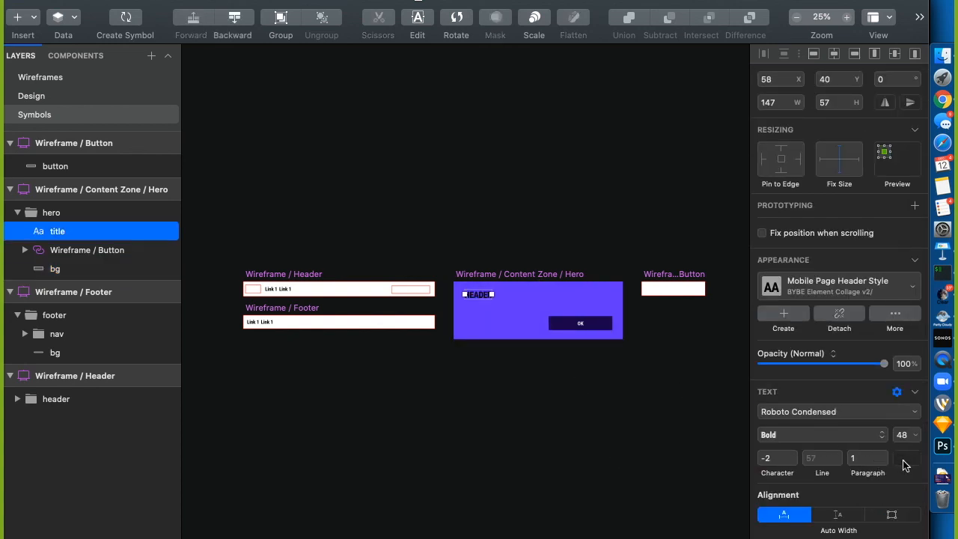
click(904, 462)
drag(791, 384, 700, 267)
click(700, 267)
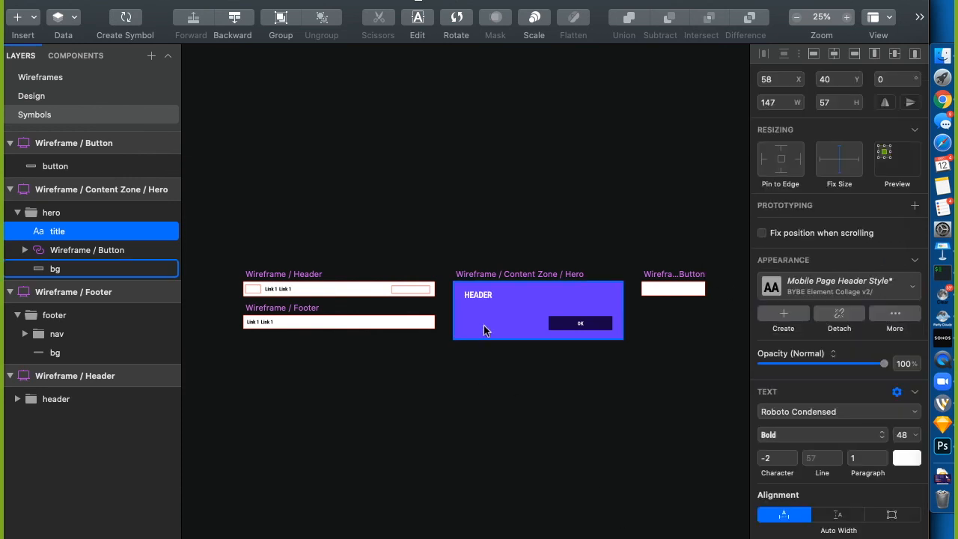
click(517, 248)
click(476, 297)
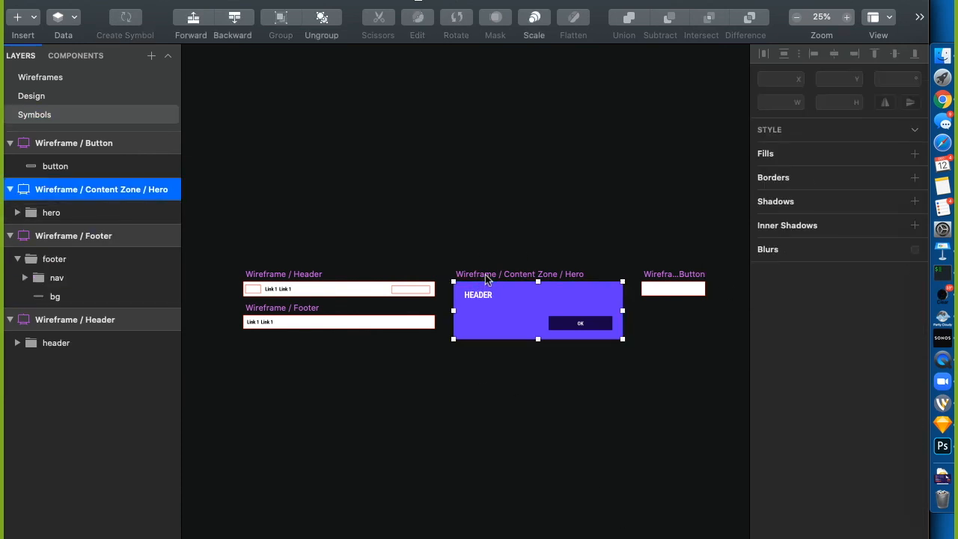
Browse the BYBE Element Collage v2 insertable symbols without adding any, then switch to the Design page
click(164, 0)
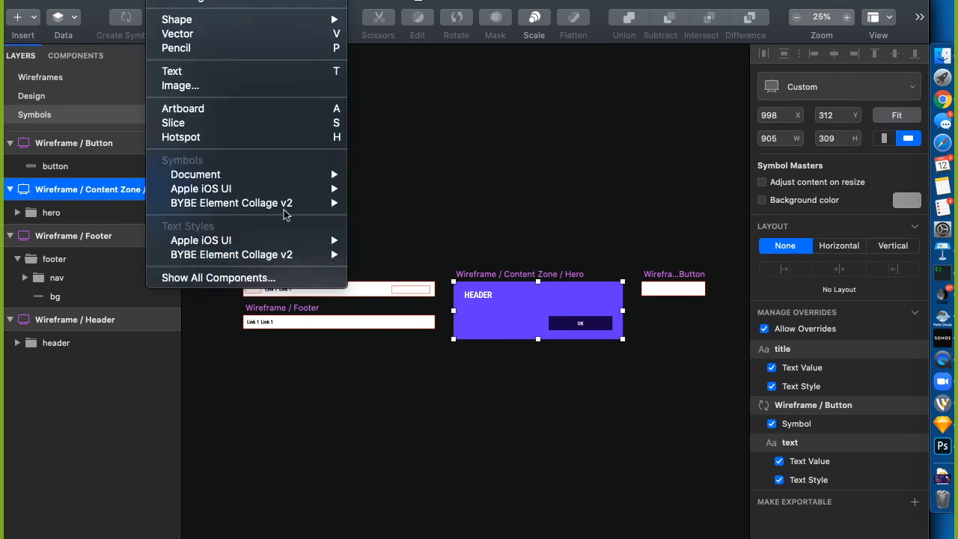
mouse_move(293, 206)
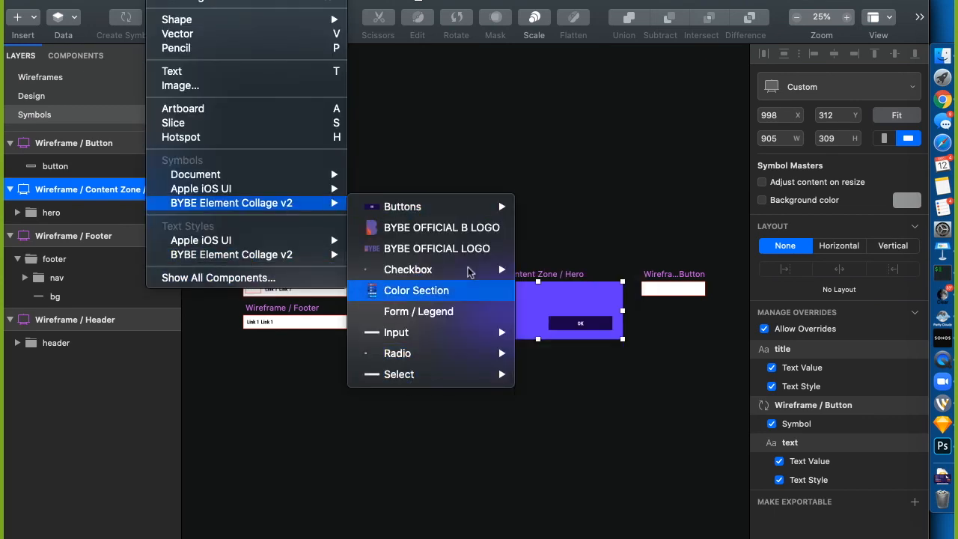
mouse_move(479, 325)
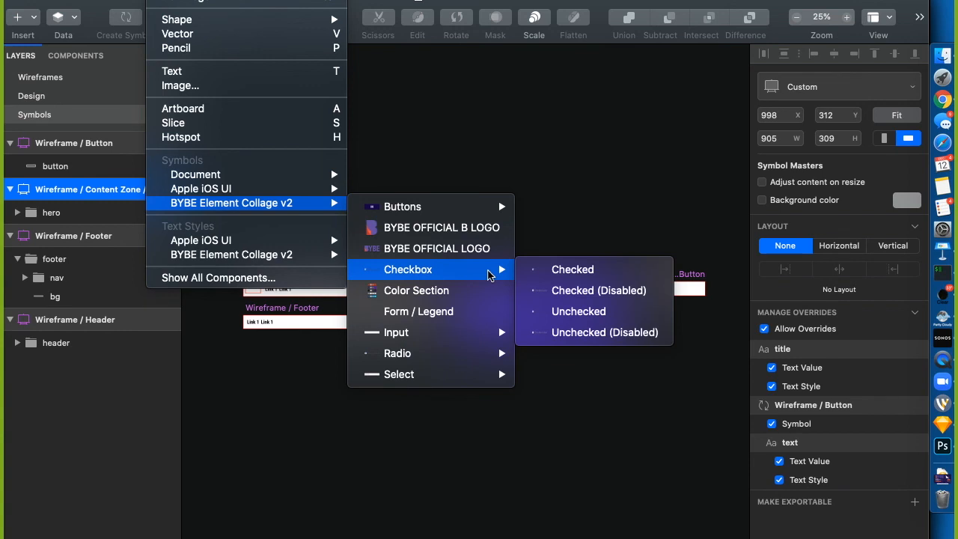
mouse_move(487, 209)
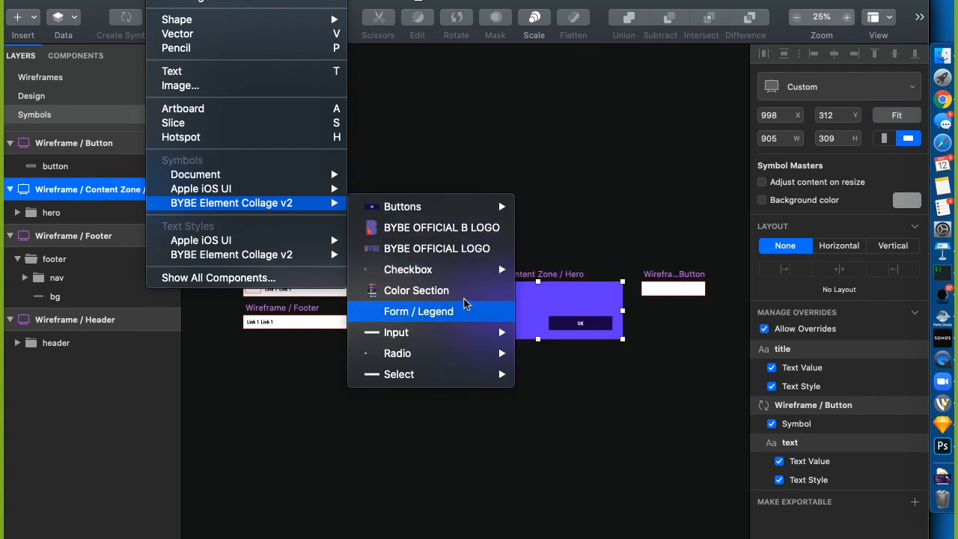
mouse_move(280, 255)
mouse_move(483, 274)
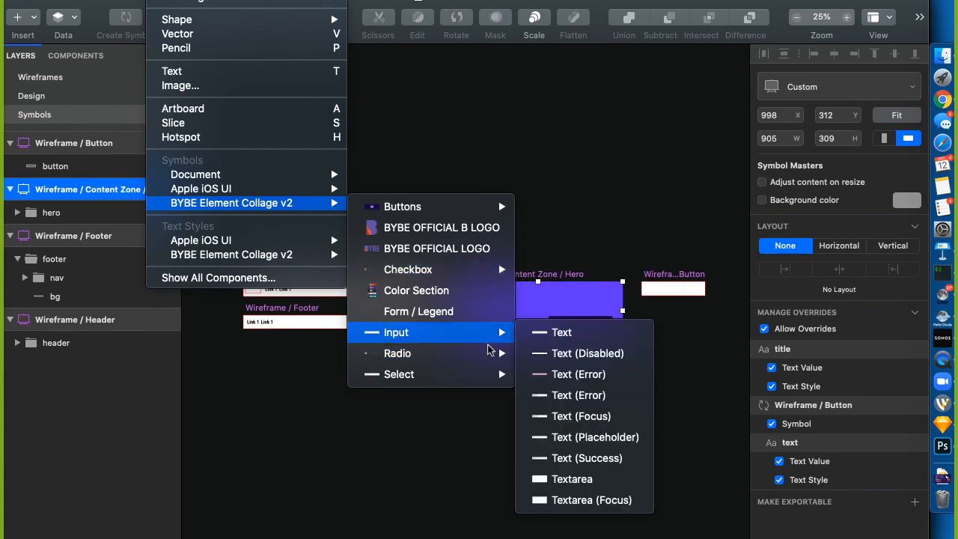
mouse_move(488, 362)
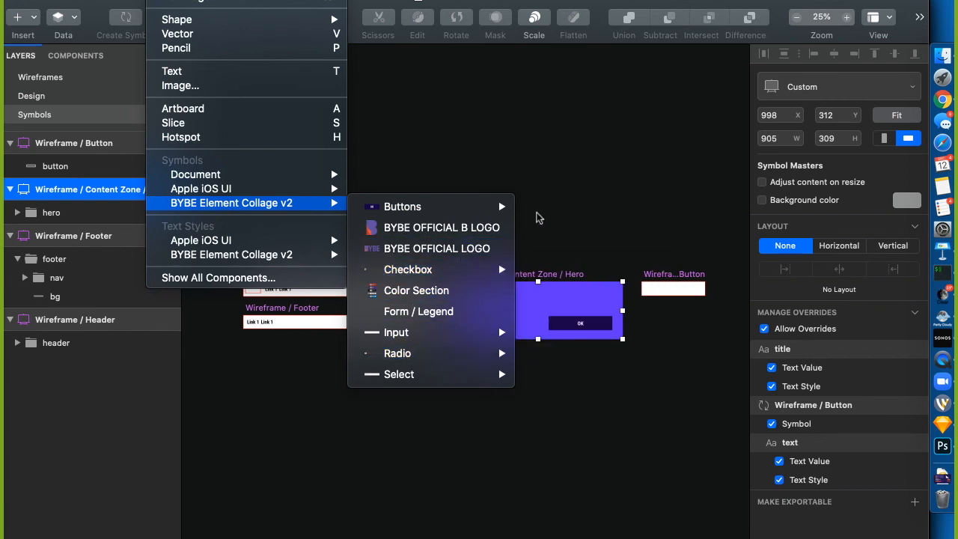
click(562, 184)
click(49, 98)
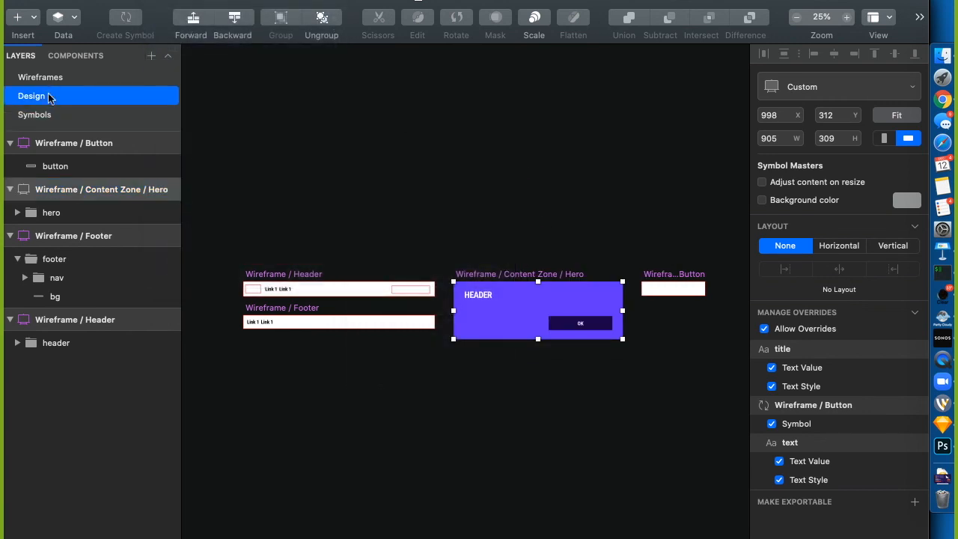
Stretch the Hero instance's left and right edges to the artboard edges, making it 1024 wide at x 0
click(501, 111)
click(432, 324)
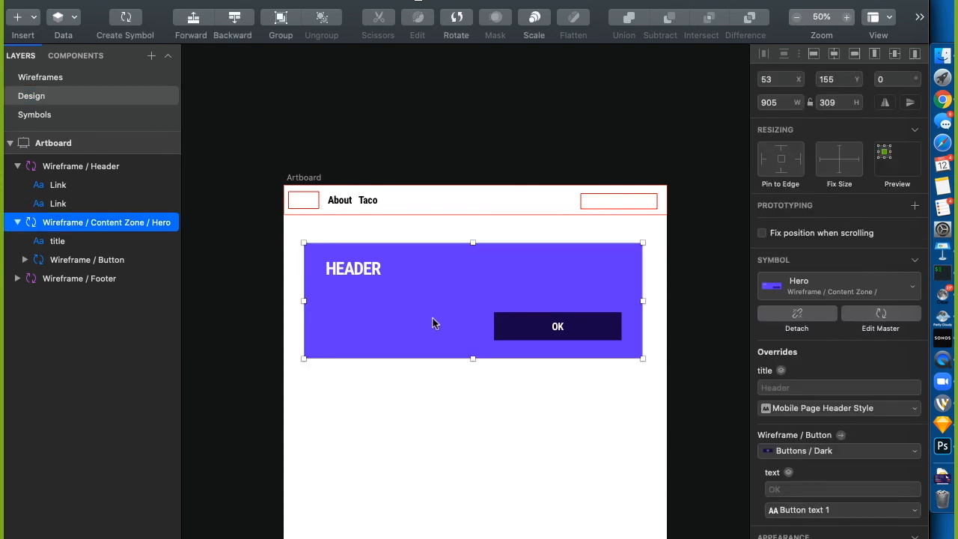
drag(305, 307, 281, 304)
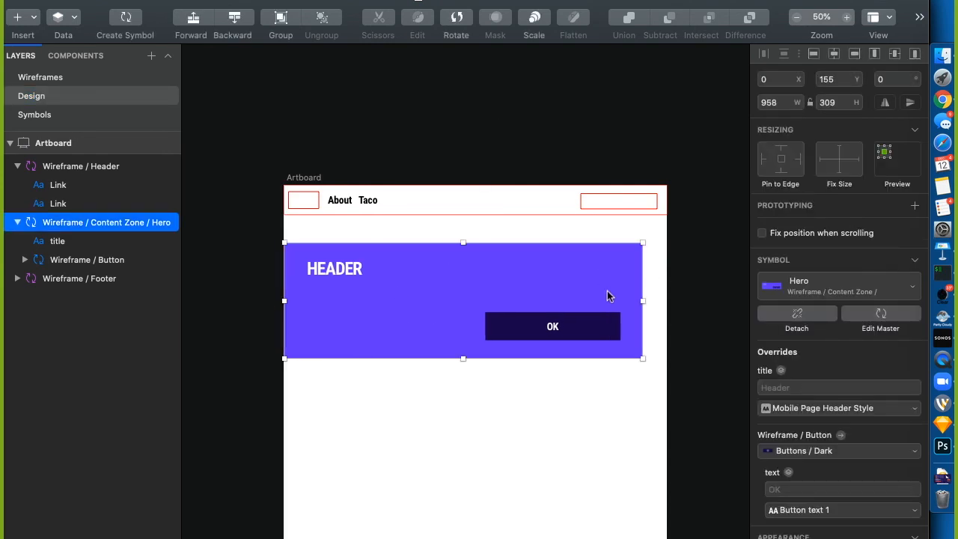
drag(644, 307, 670, 299)
click(684, 298)
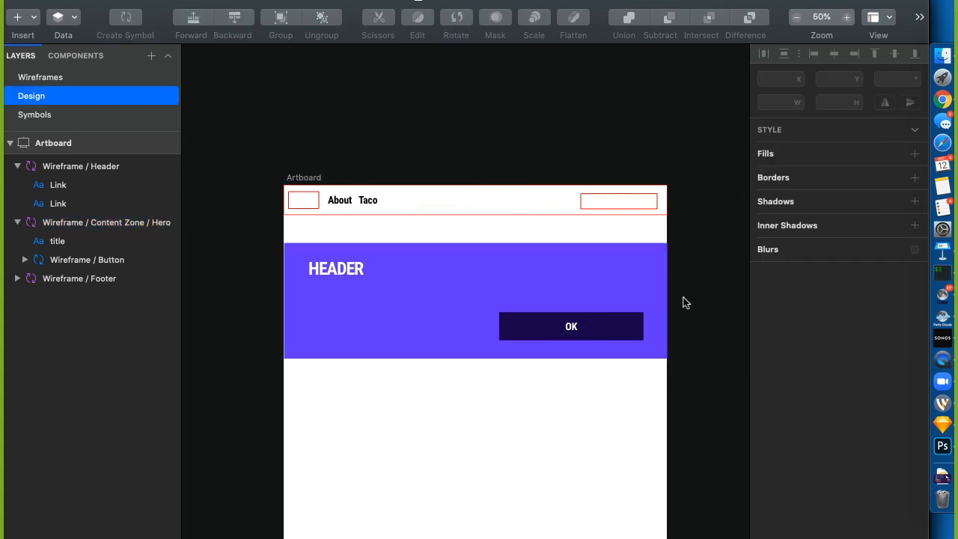
Open the Hero symbol's master for editing from the Design-page instance
click(346, 288)
click(272, 343)
click(339, 277)
double_click(340, 274)
click(283, 355)
click(332, 351)
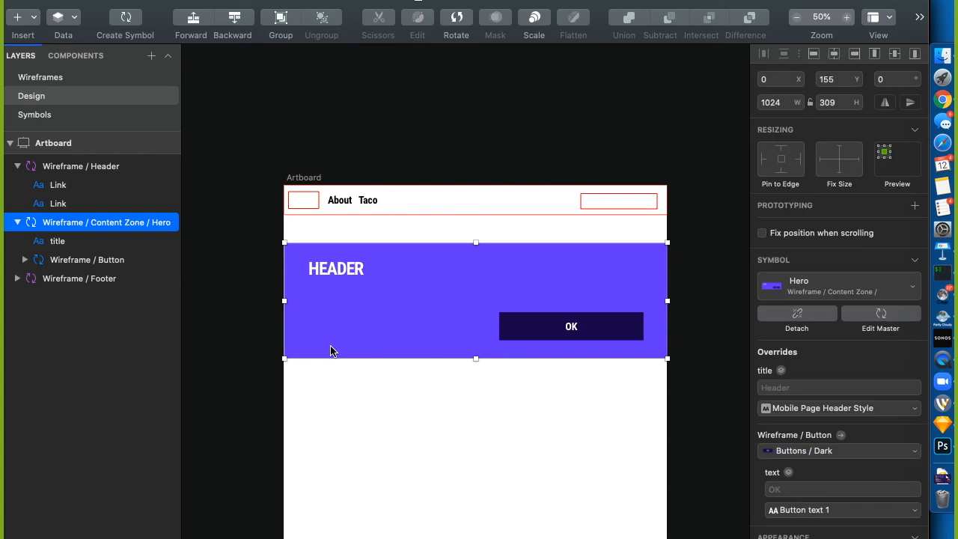
double_click(332, 351)
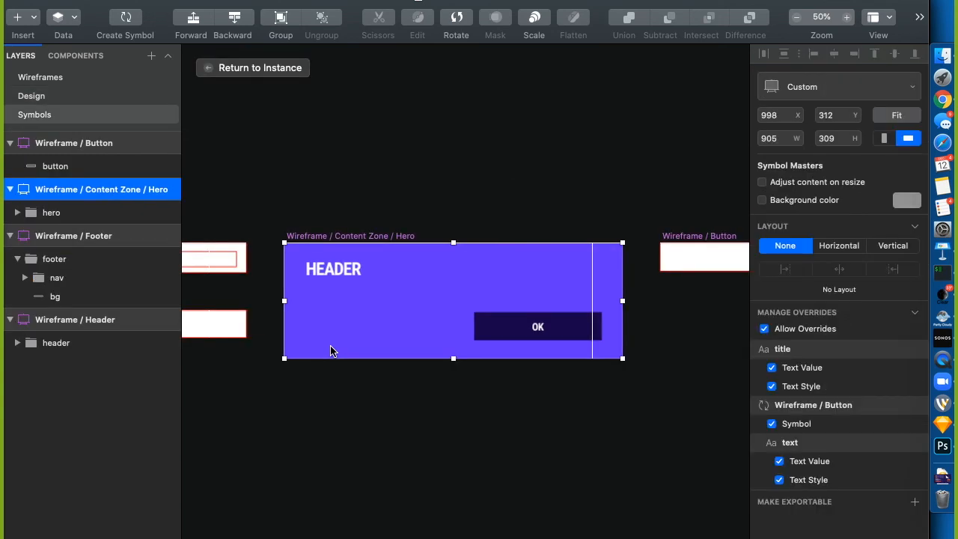
Position the HEADER title text at X 40, Y 80 in the Hero master
click(232, 217)
click(341, 271)
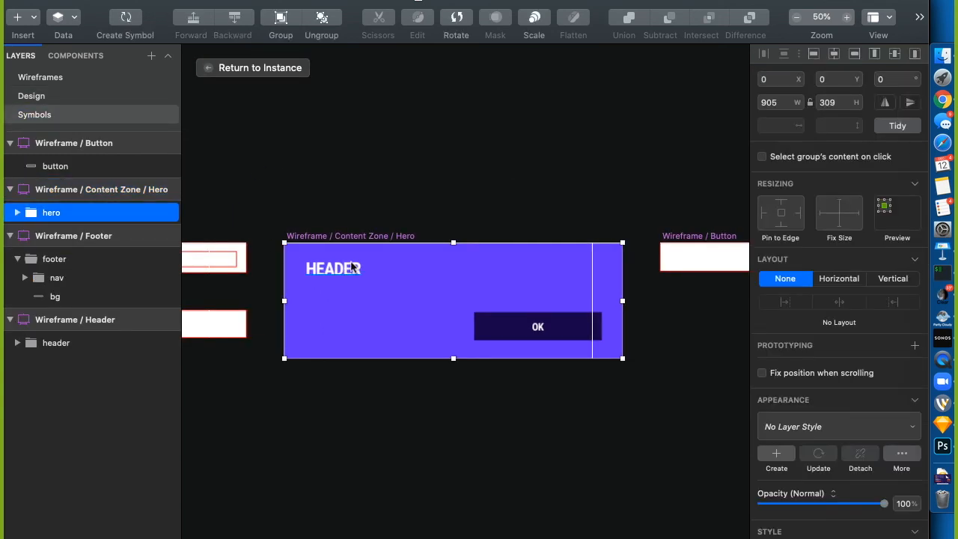
double_click(349, 270)
click(782, 85)
drag(783, 93, 616, 89)
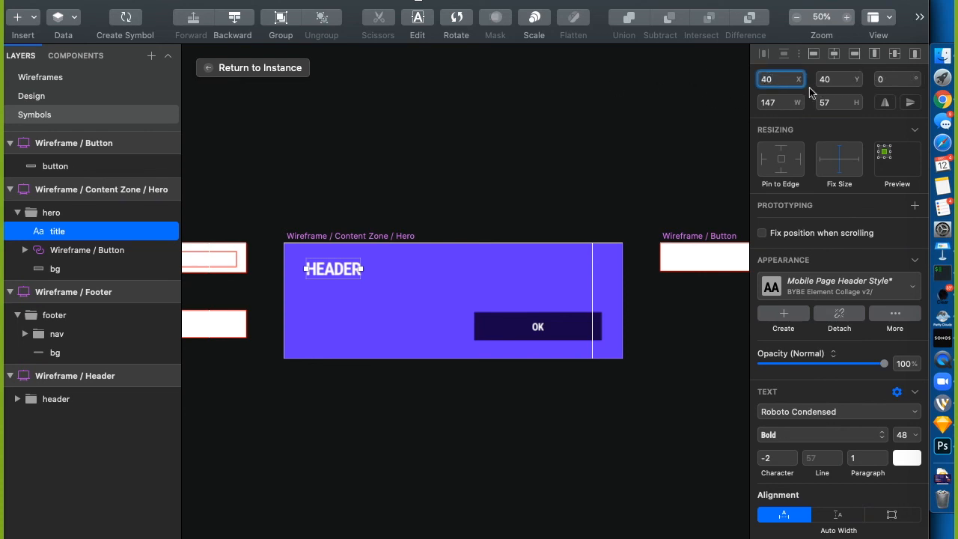
key(Tab)
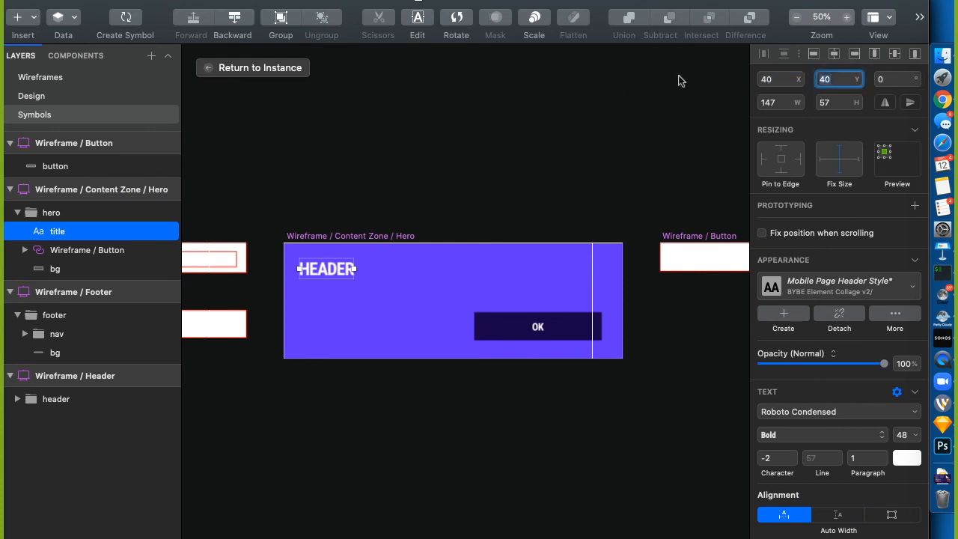
text(80)
key(Return)
click(476, 226)
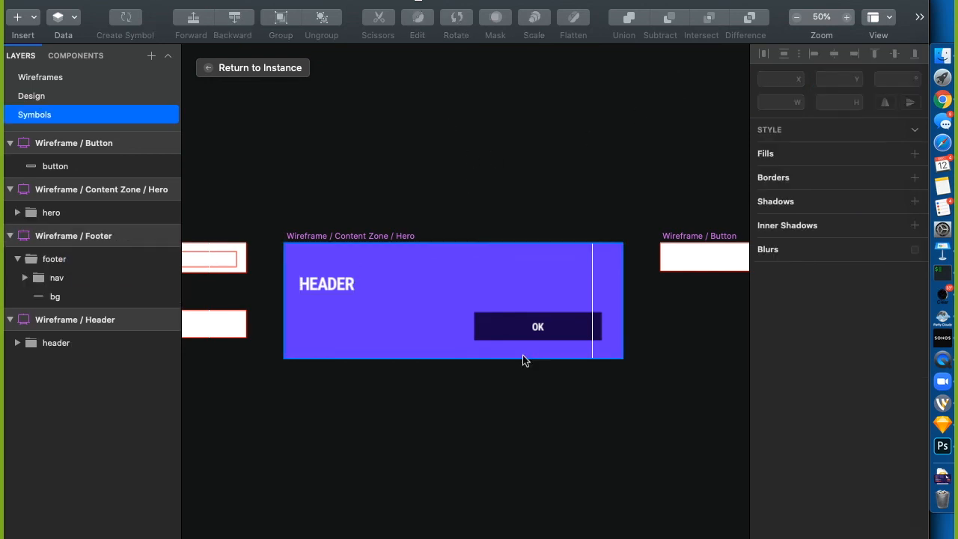
Align the OK button bottom-right, inset it 20 px to x 544, y 213, and pin it right
click(563, 332)
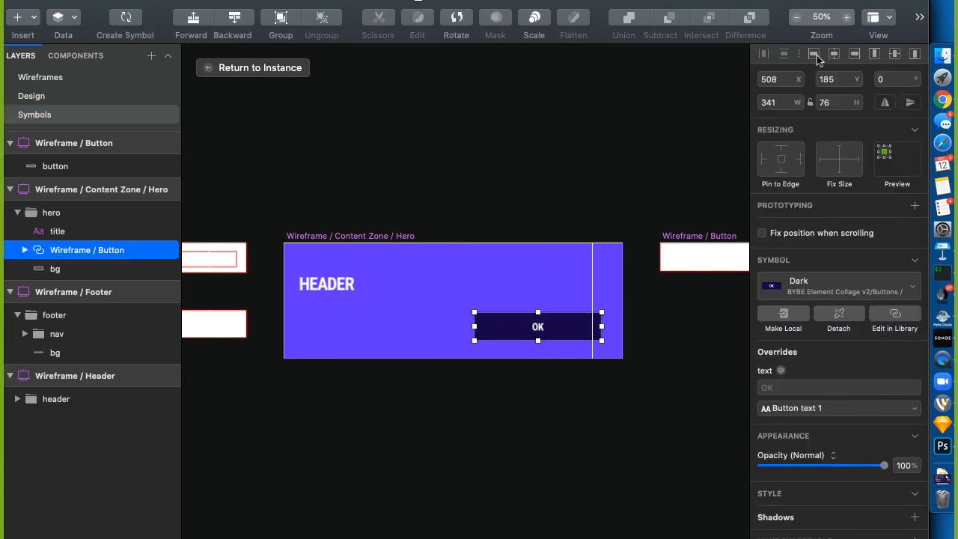
click(914, 58)
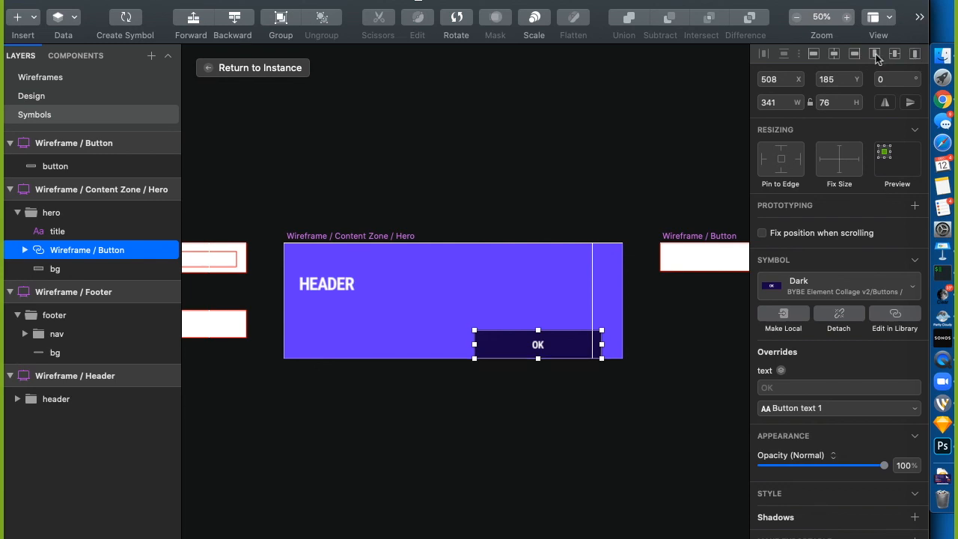
click(857, 57)
click(839, 89)
text(-20)
key(Return)
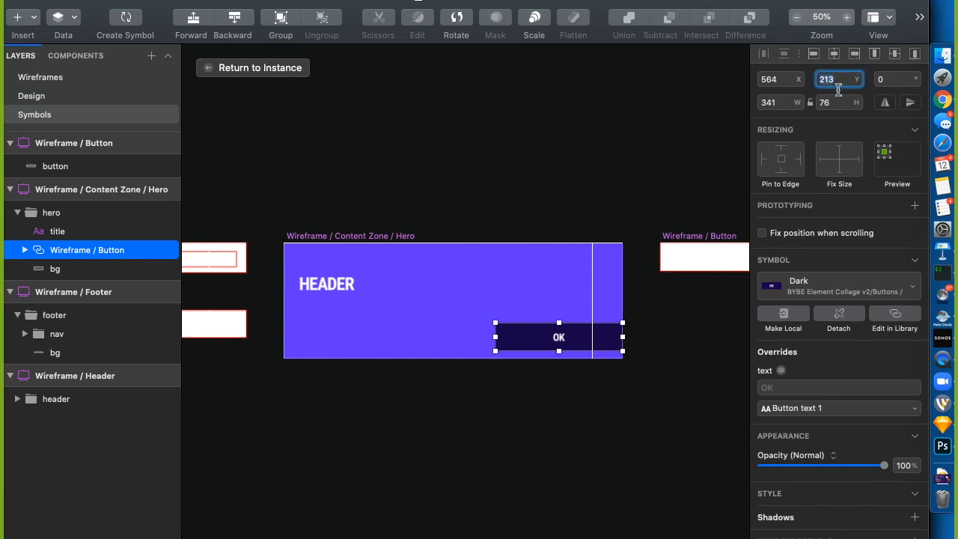
click(781, 84)
key(Return)
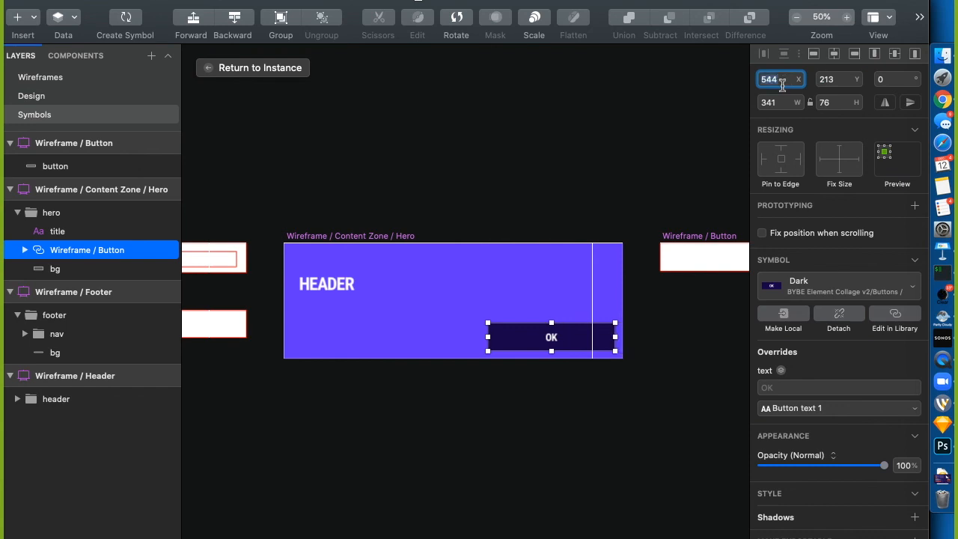
click(799, 160)
Return to the Hero instance and move it up to sit directly beneath the header
click(247, 68)
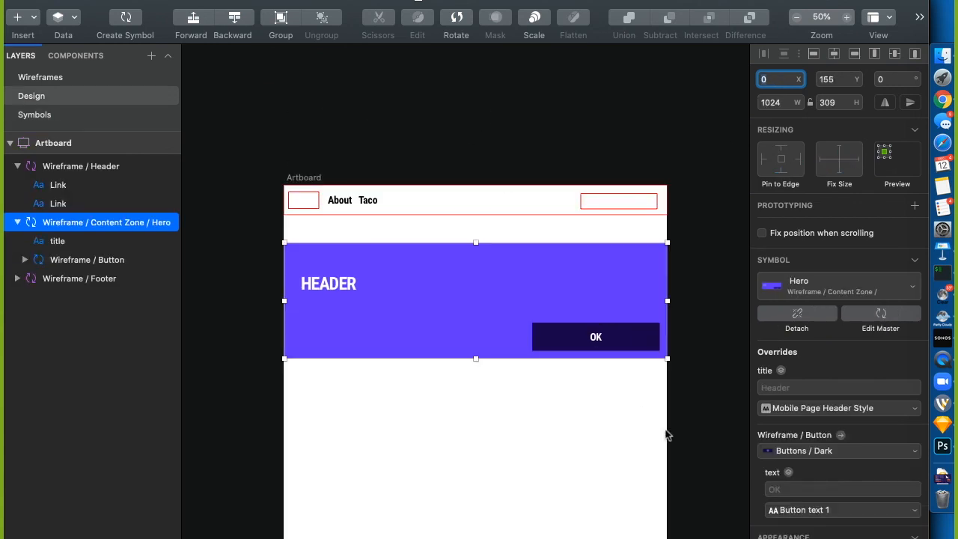
mouse_move(668, 303)
mouse_down()
mouse_move(448, 311)
mouse_move(712, 313)
mouse_move(670, 311)
mouse_up()
click(716, 284)
drag(592, 287, 591, 279)
click(667, 118)
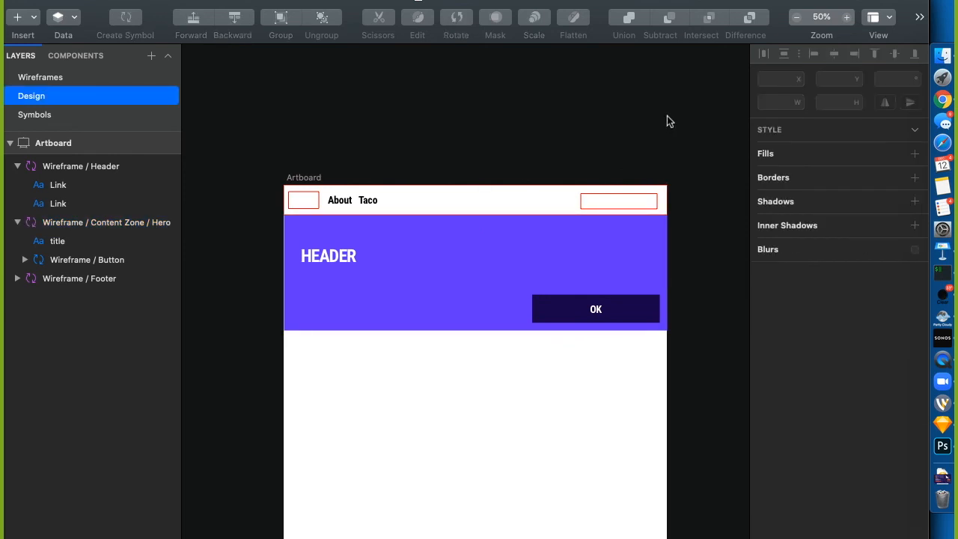
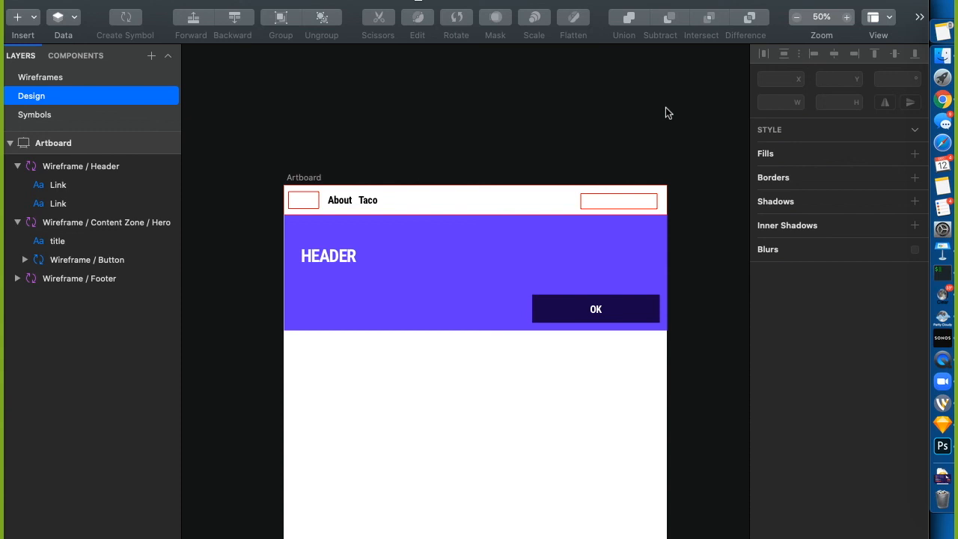
Open sketch.com's online plugin directory through Manage Plugins and Get Plugins
click(418, 1)
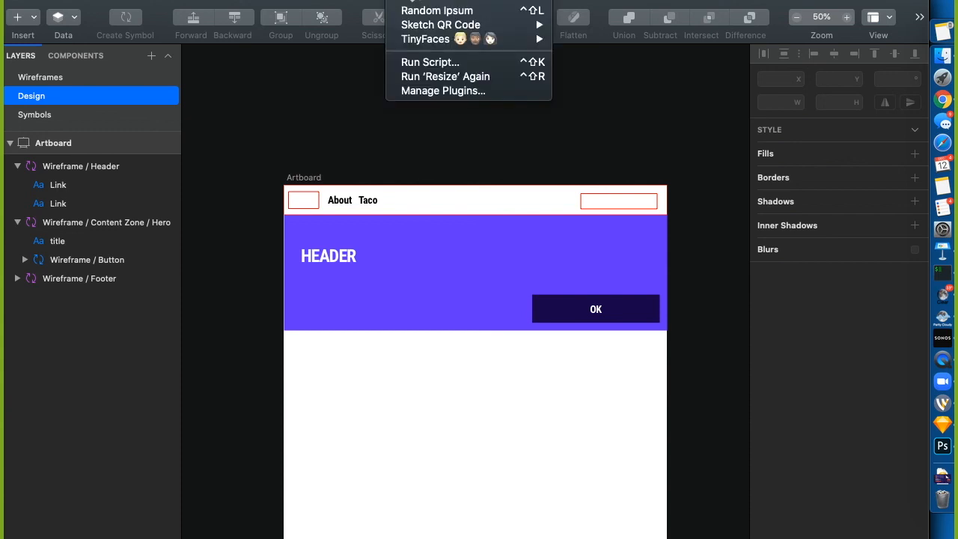
click(423, 91)
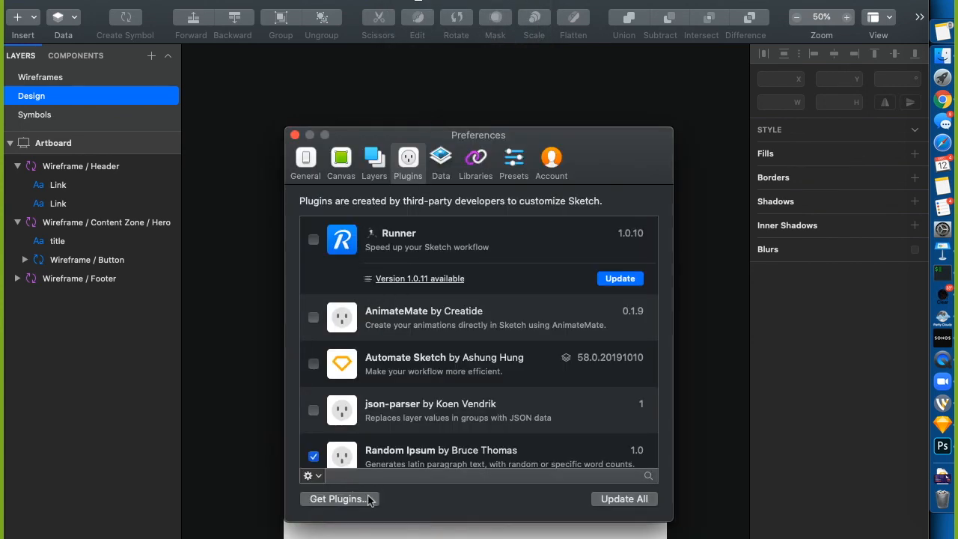
click(341, 500)
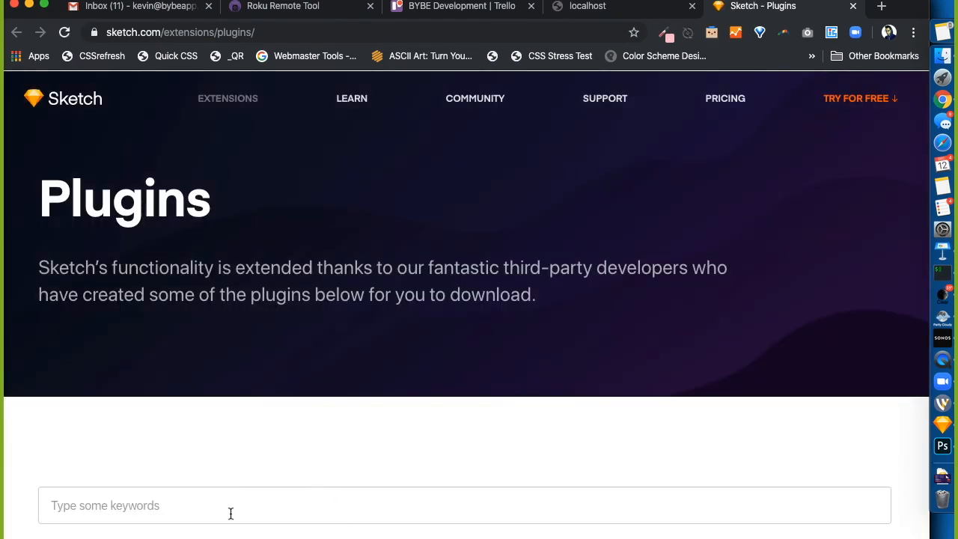
Search the plugin directory for 'Pictures', then 'Image', and browse the results
click(213, 515)
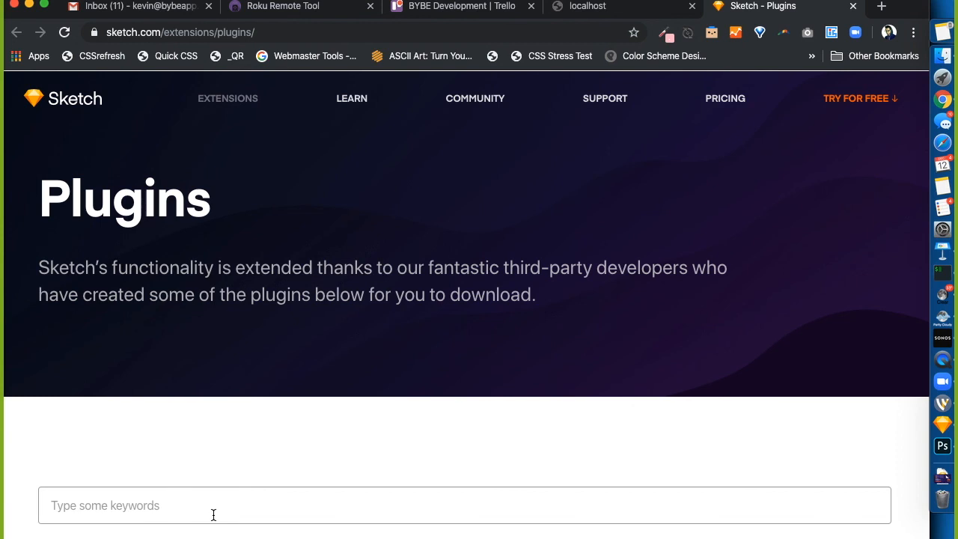
text(Picu)
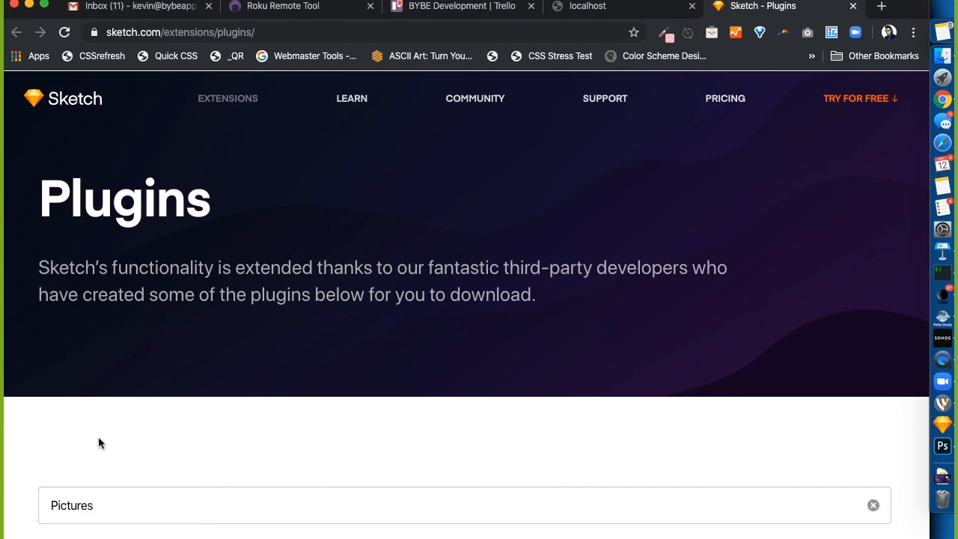
scroll(75, 442, down, 3)
double_click(111, 299)
text(Image)
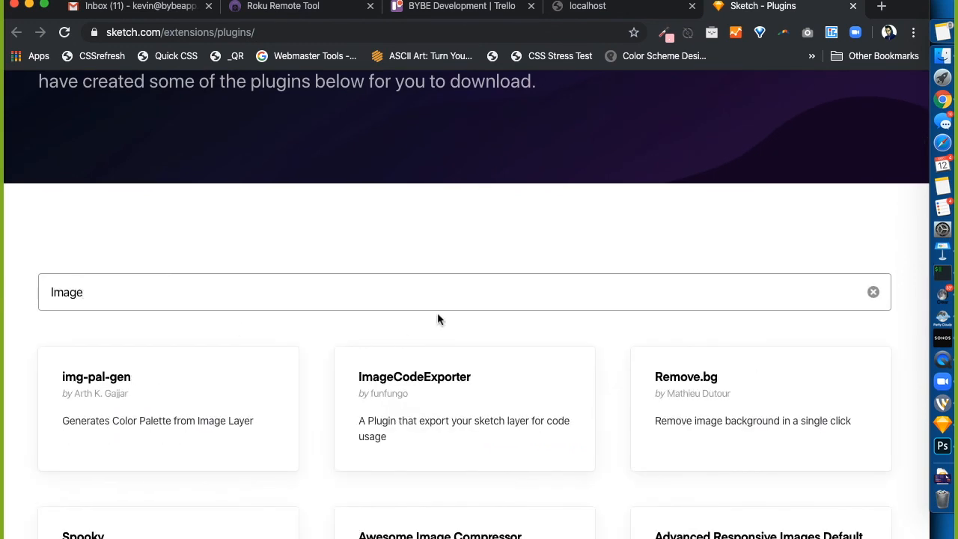
scroll(438, 318, down, 2)
scroll(377, 443, down, 1)
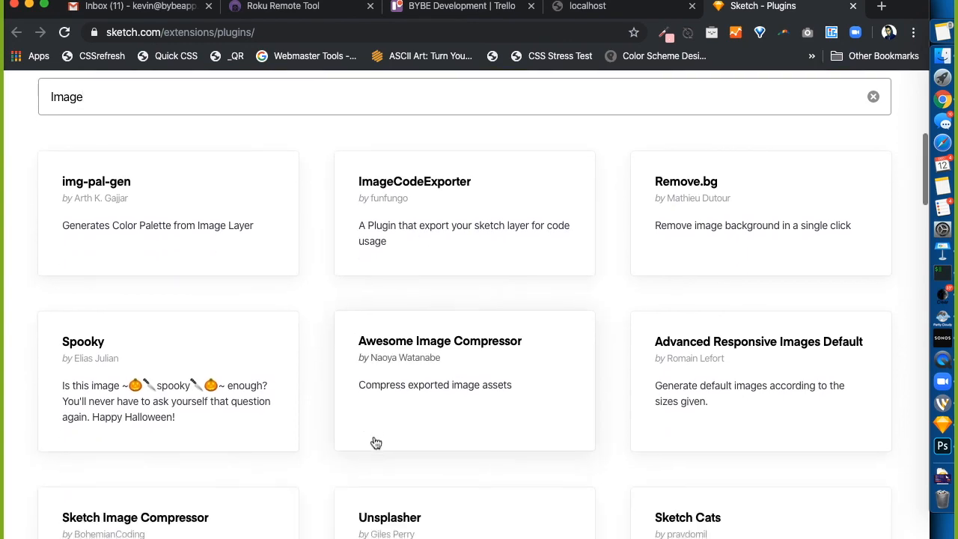
scroll(507, 408, down, 2)
scroll(507, 408, down, 2)
scroll(507, 408, down, 2)
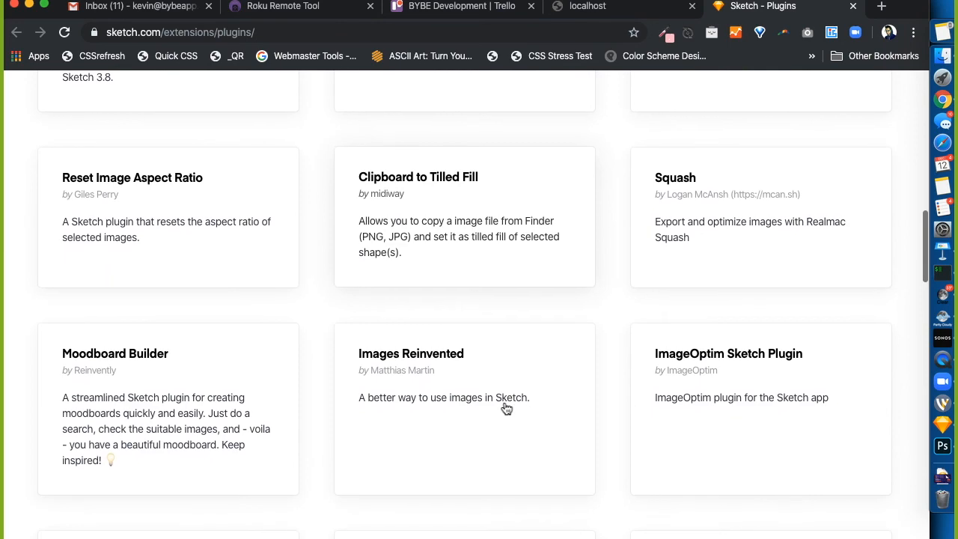
scroll(507, 408, up, 9)
Search for 'proto', then 'color', and open the Colormate plugin
key(super+a)
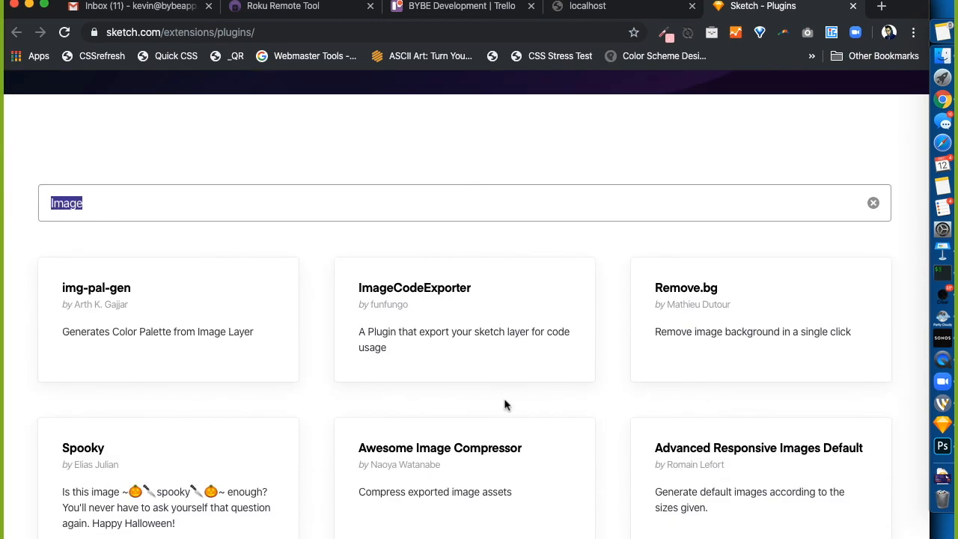
text(pro)
key(BackSpace)
text(oto)
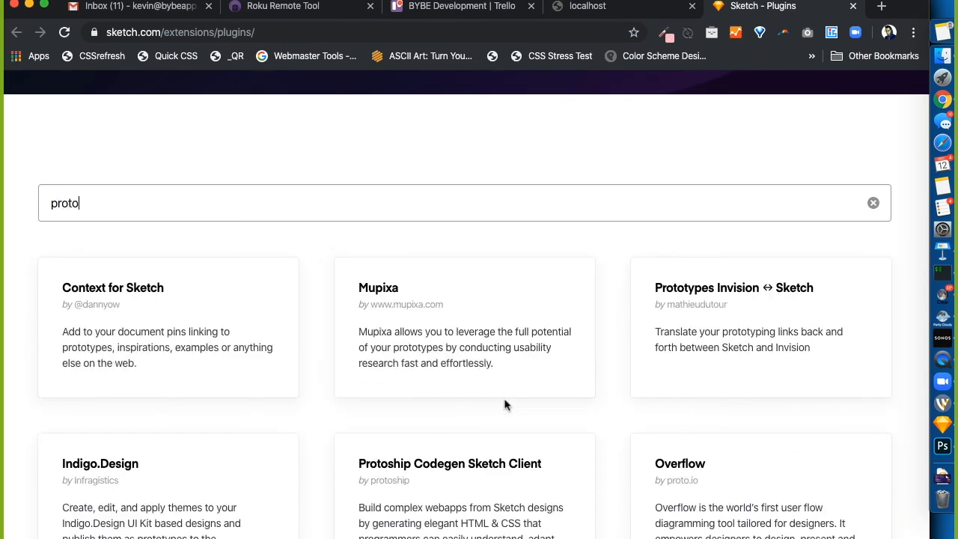
key(super+a)
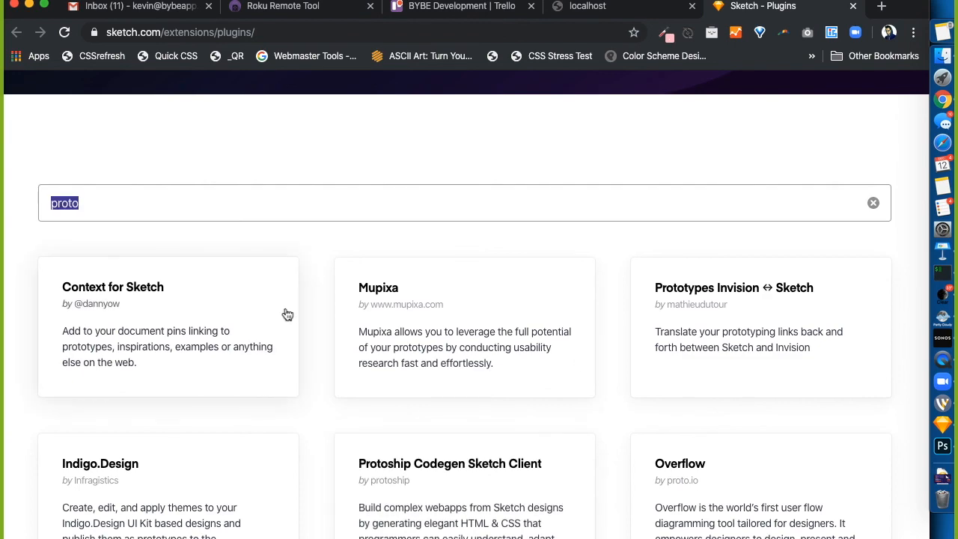
text(color)
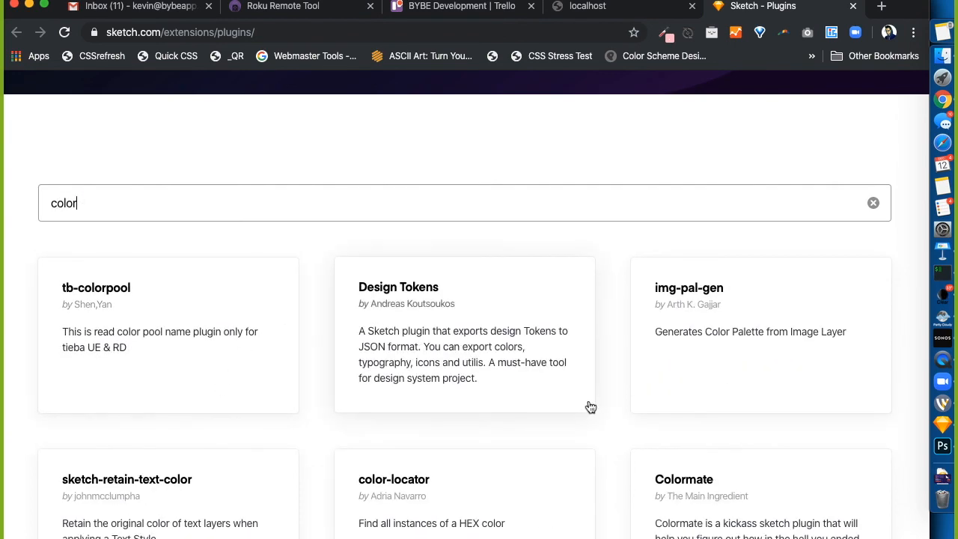
scroll(590, 406, down, 3)
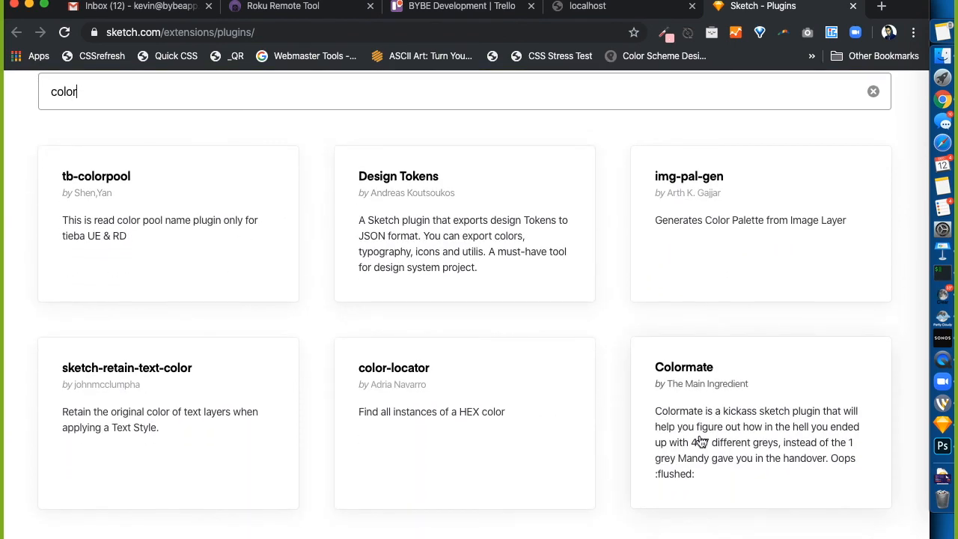
click(700, 441)
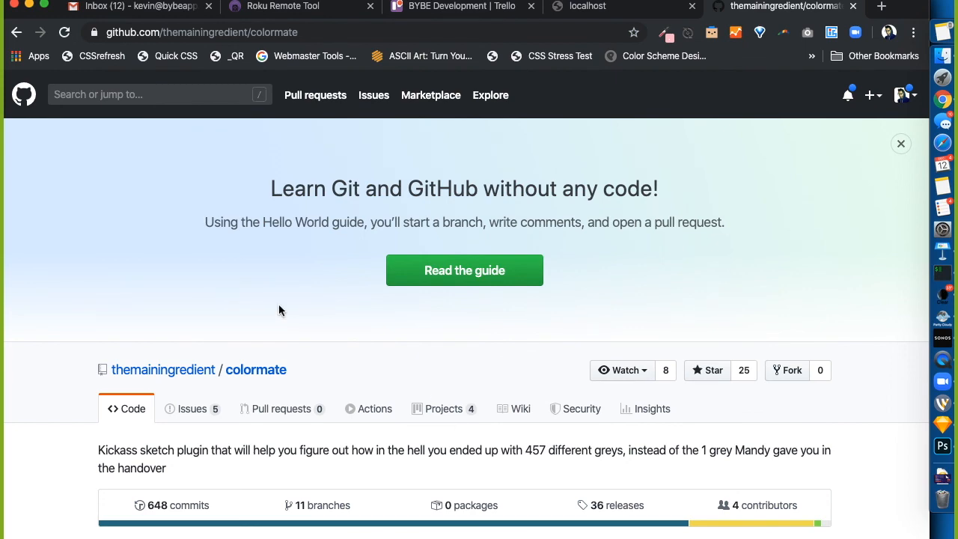
Read through the Colormate README's installation notes
scroll(279, 305, down, 3)
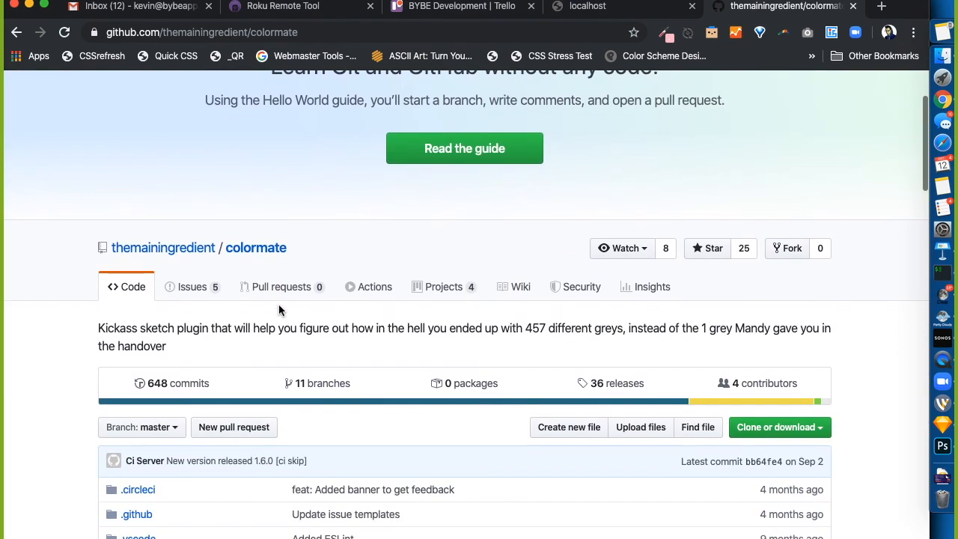
scroll(259, 405, down, 2)
scroll(258, 405, down, 20)
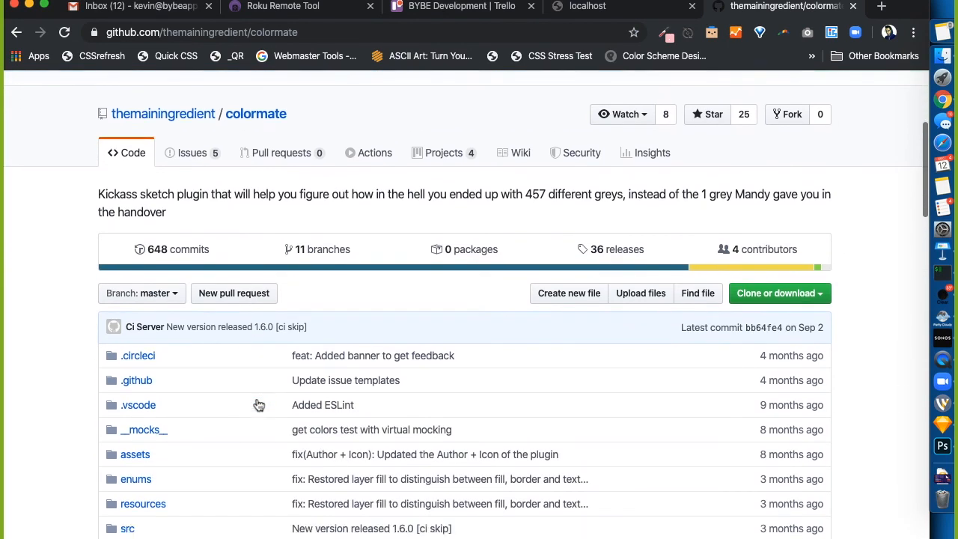
scroll(258, 402, down, 6)
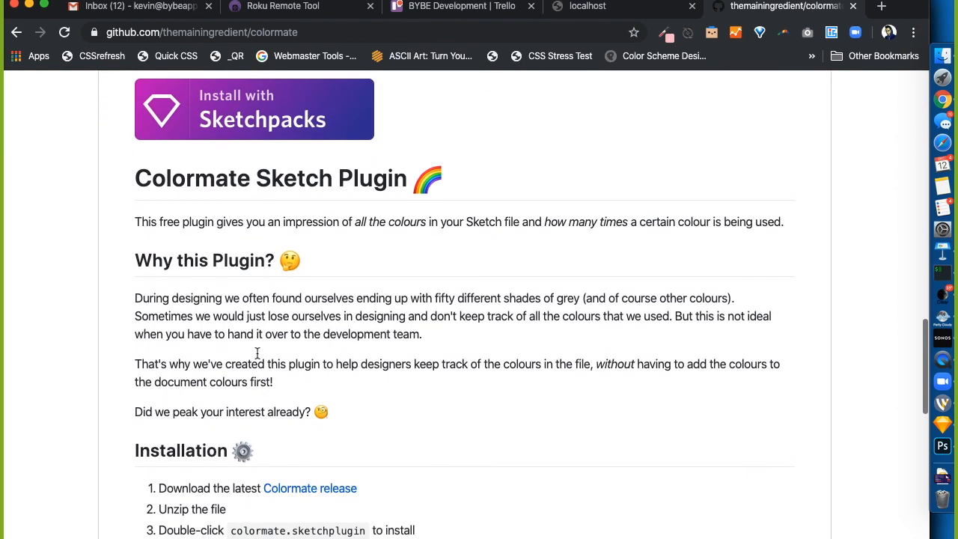
scroll(402, 207, up, 10)
scroll(401, 206, down, 15)
scroll(401, 213, down, 4)
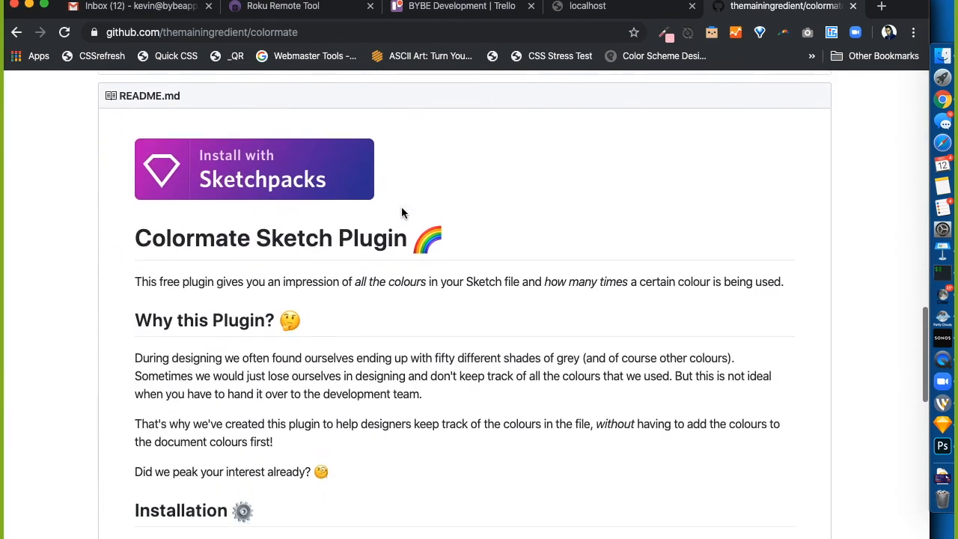
scroll(367, 431, down, 2)
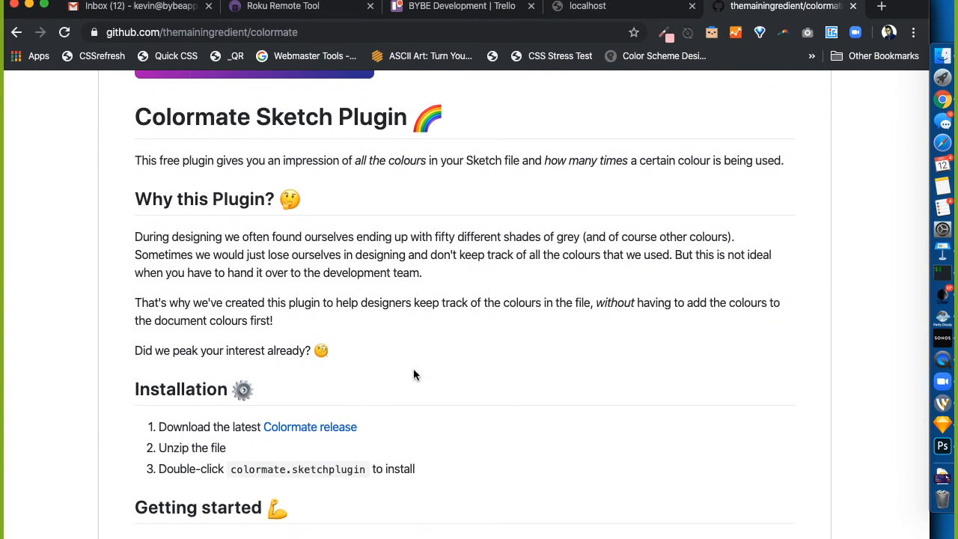
scroll(413, 368, up, 15)
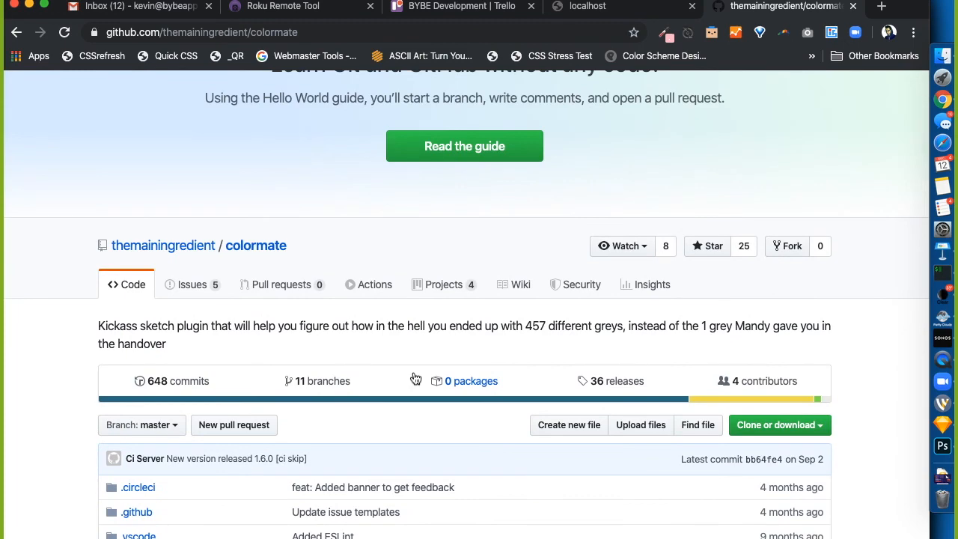
Download the installable plugin file from Colormate's v1.6.0 release
click(611, 384)
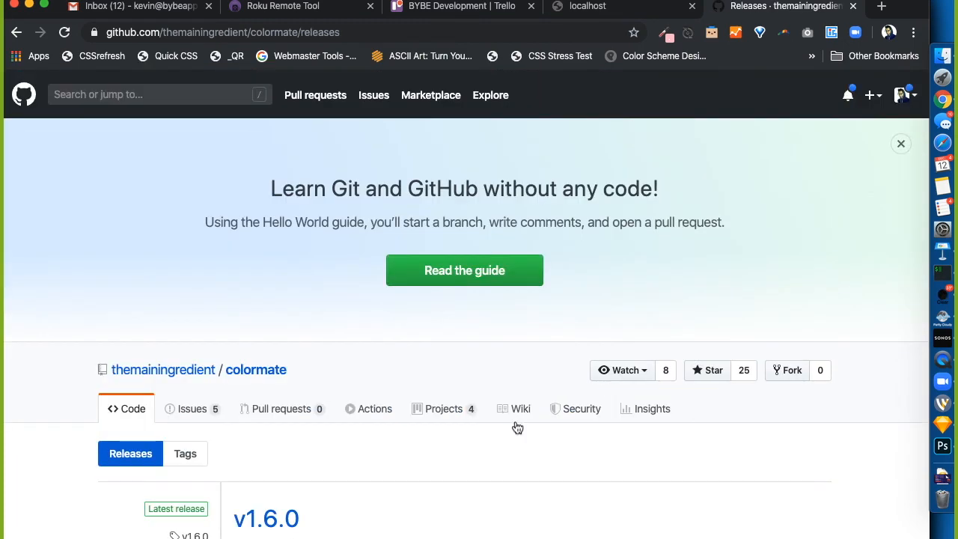
scroll(449, 474, down, 3)
click(254, 383)
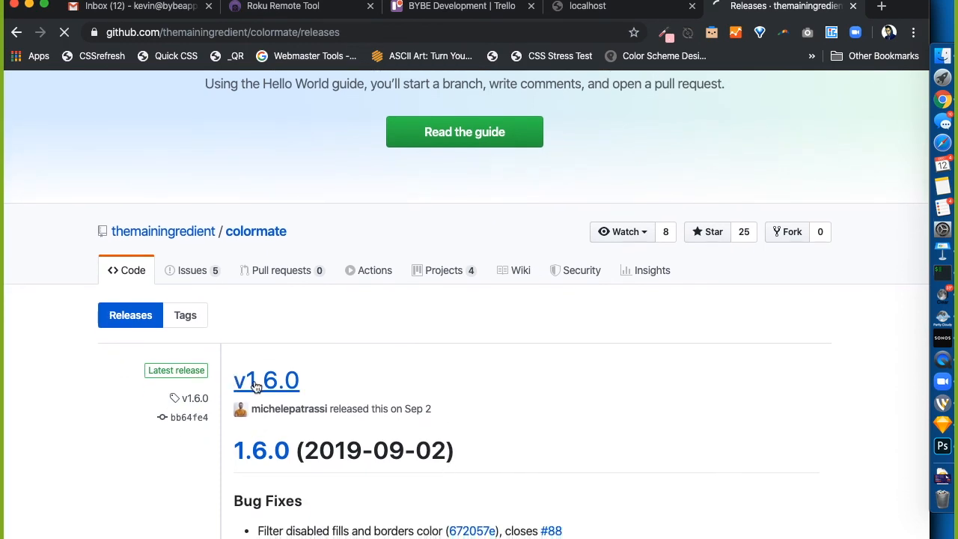
scroll(232, 416, down, 3)
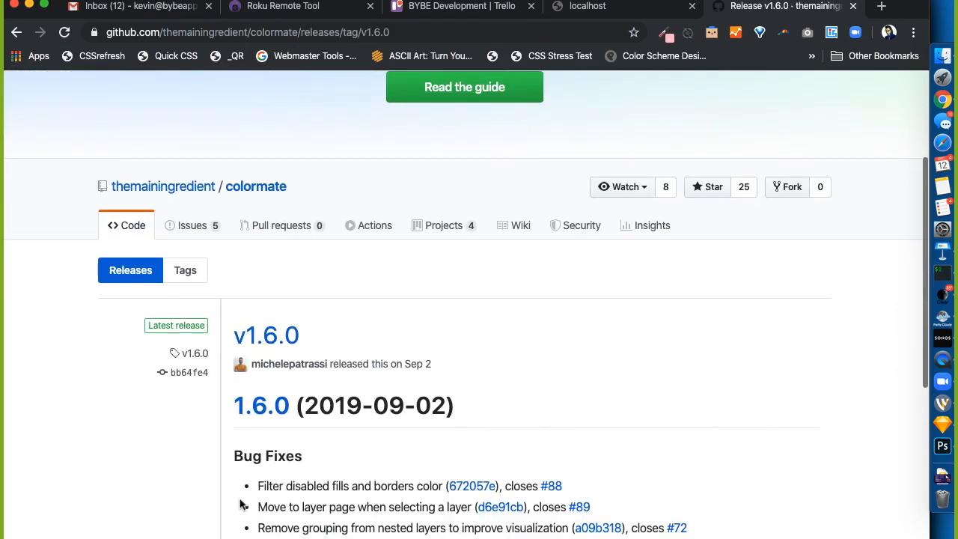
click(283, 343)
scroll(283, 347, down, 3)
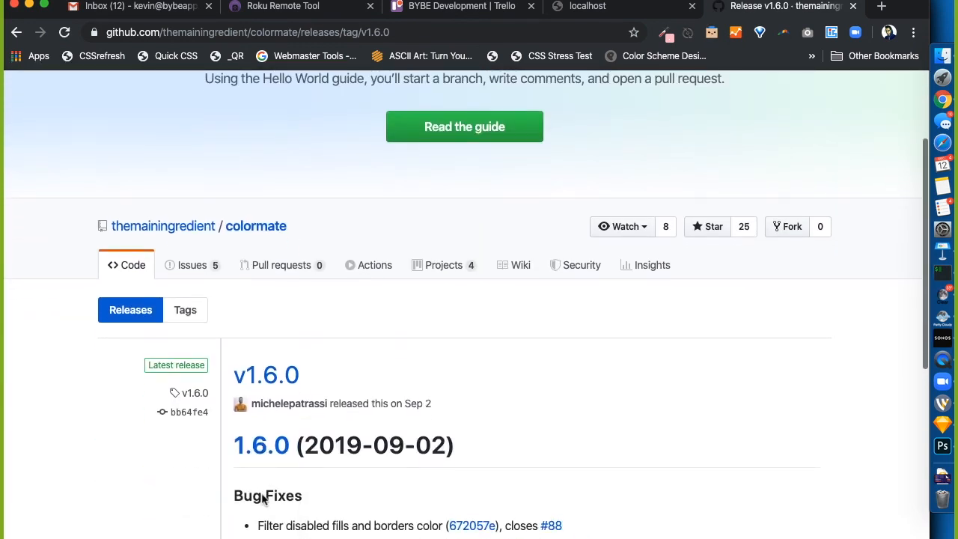
scroll(266, 419, down, 6)
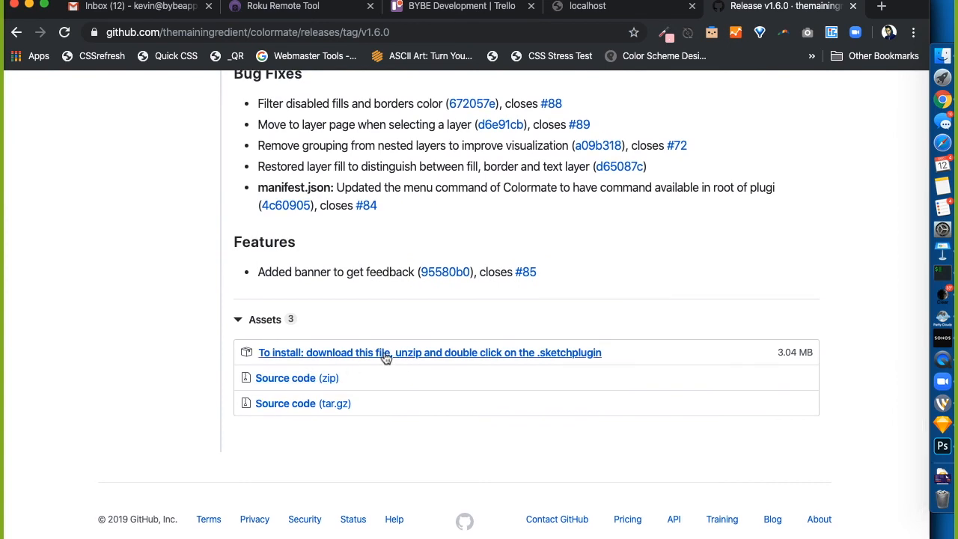
click(357, 363)
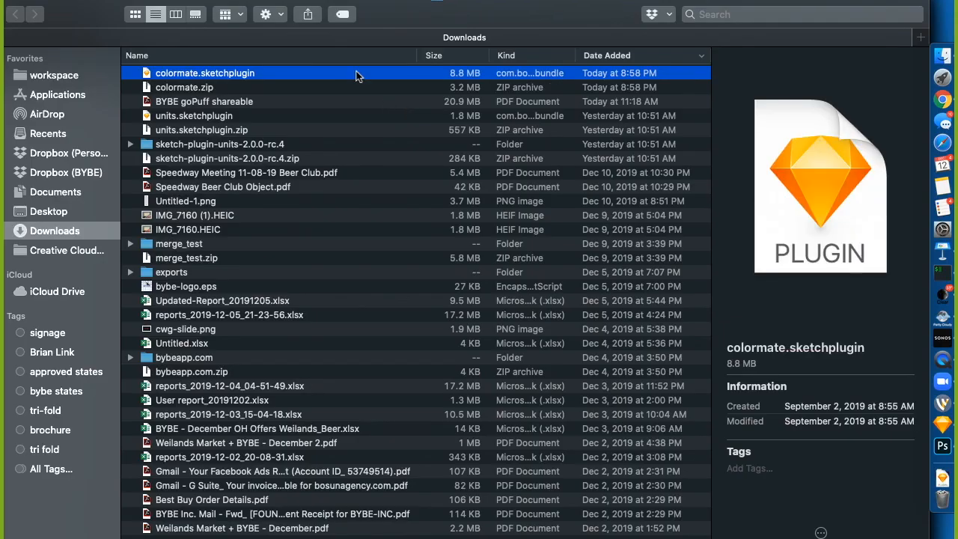
Install colormate.sketchplugin, confirm it in the Plugins list, and close Preferences
double_click(222, 73)
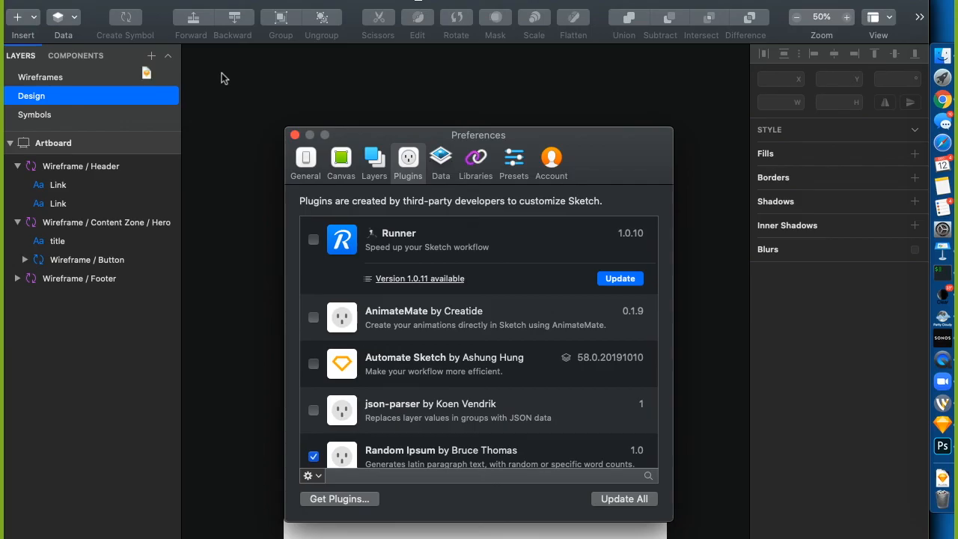
click(575, 197)
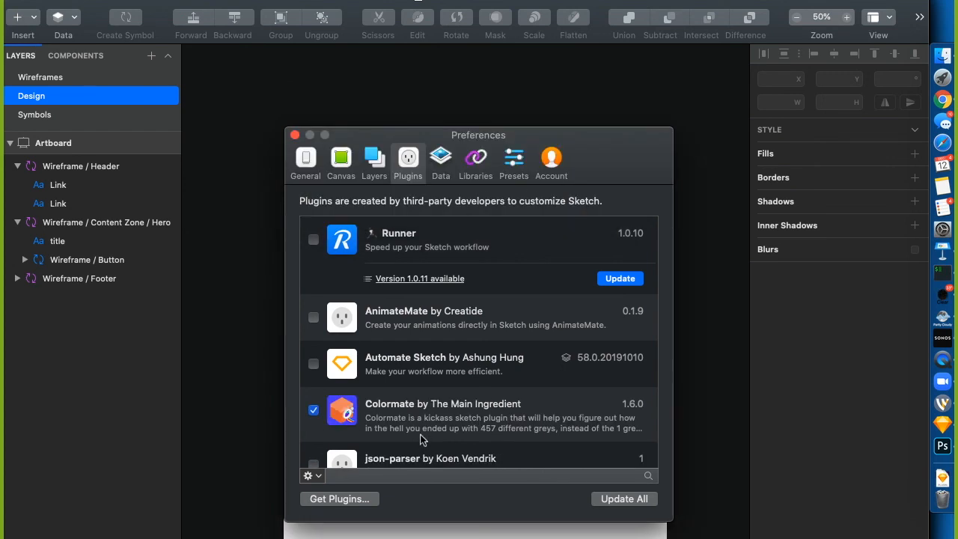
scroll(420, 440, down, 5)
scroll(420, 441, up, 4)
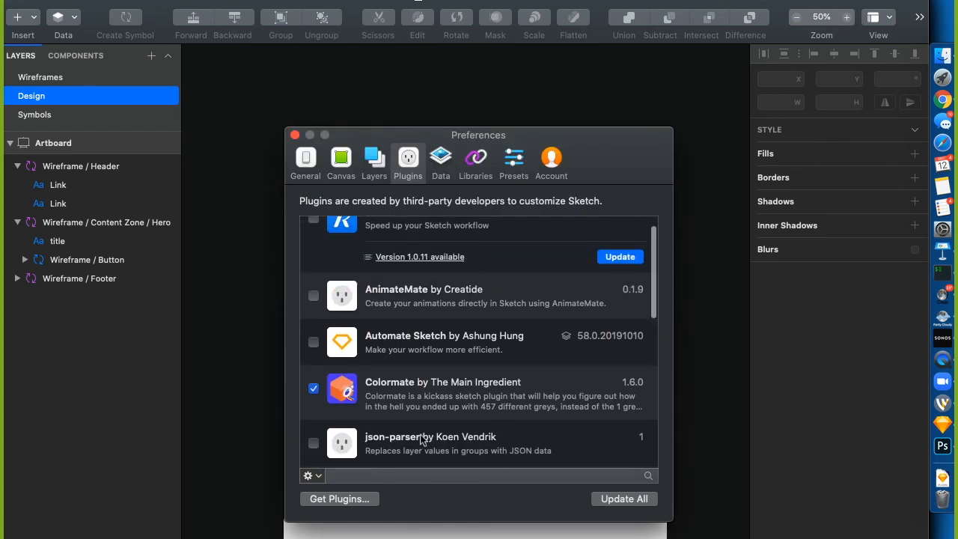
scroll(420, 440, up, 1)
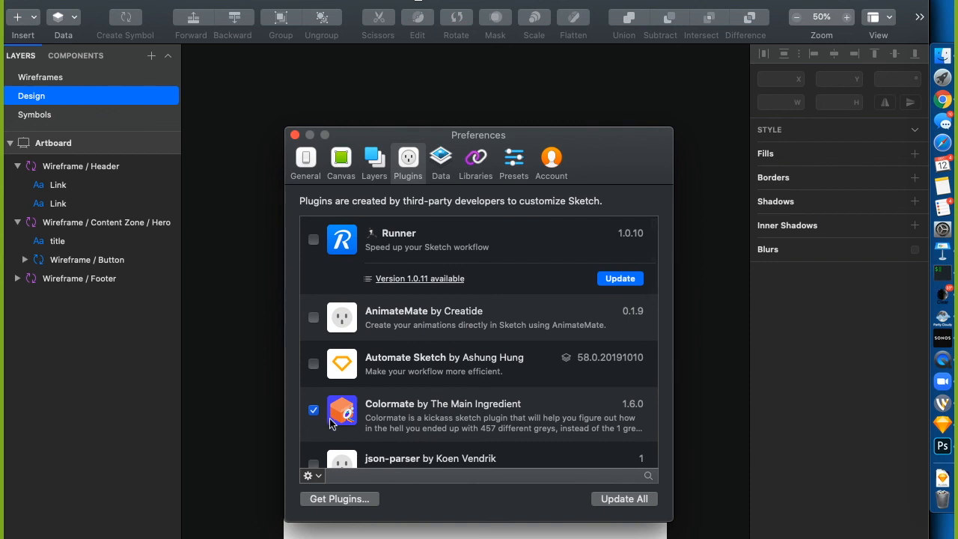
click(294, 135)
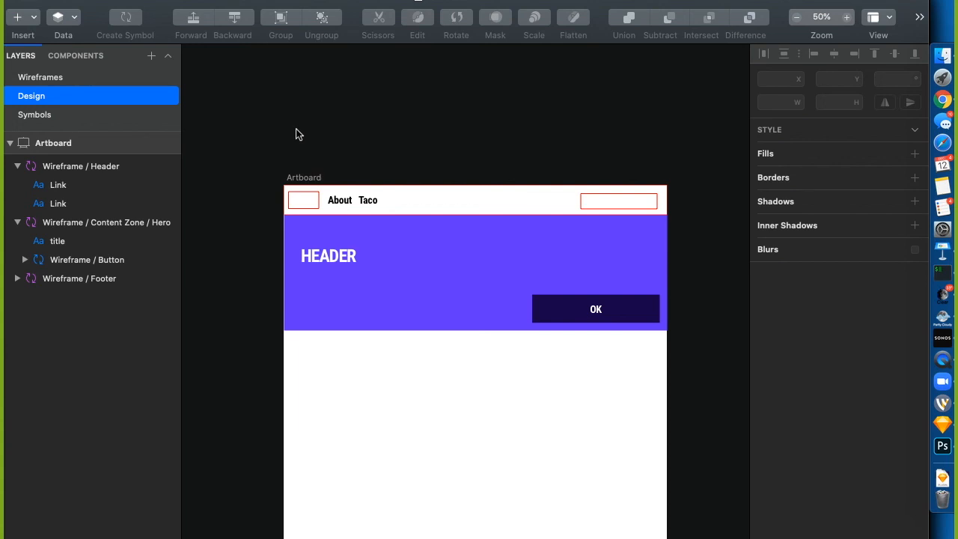
Open a Finder window on the Desktop, tiled right, and close the extra project window
click(943, 57)
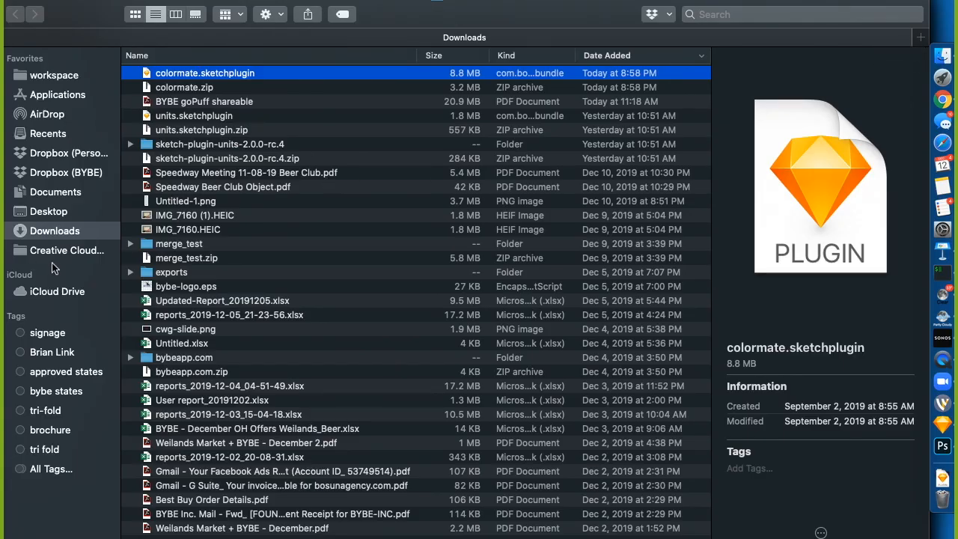
click(52, 215)
key(ctrl+alt+super+Right)
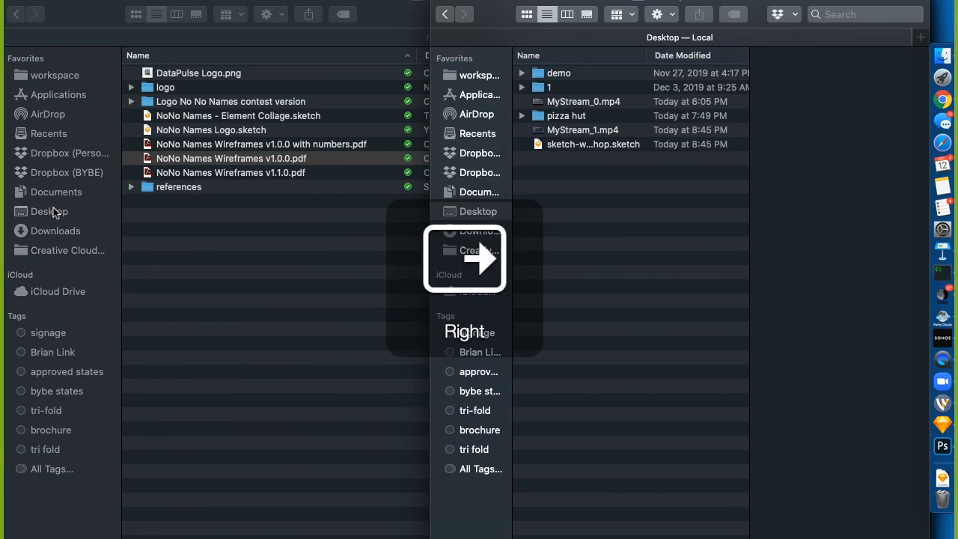
click(402, 296)
click(402, 297)
key(super+w)
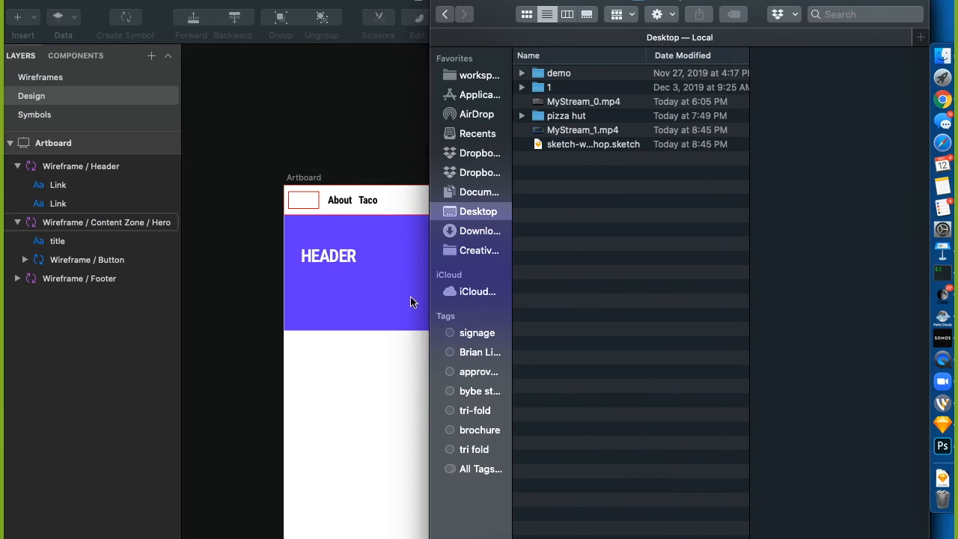
Drag fire-storm.jpg from the pizza hut folder onto the Sketch artboard
double_click(554, 117)
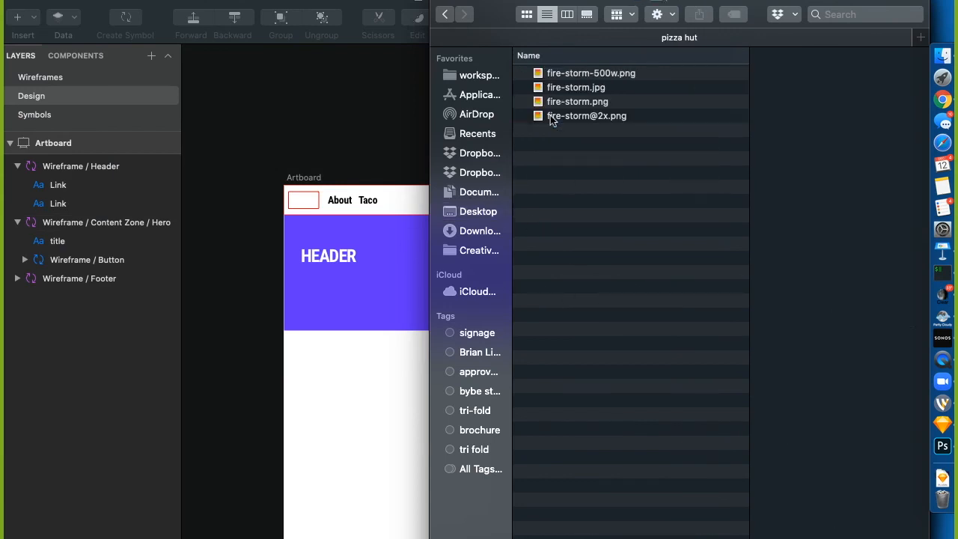
click(577, 87)
mouse_move(577, 87)
mouse_down()
mouse_move(339, 438)
mouse_move(359, 423)
mouse_up()
click(236, 432)
scroll(221, 215, right, 5)
scroll(221, 214, left, 4)
click(260, 145)
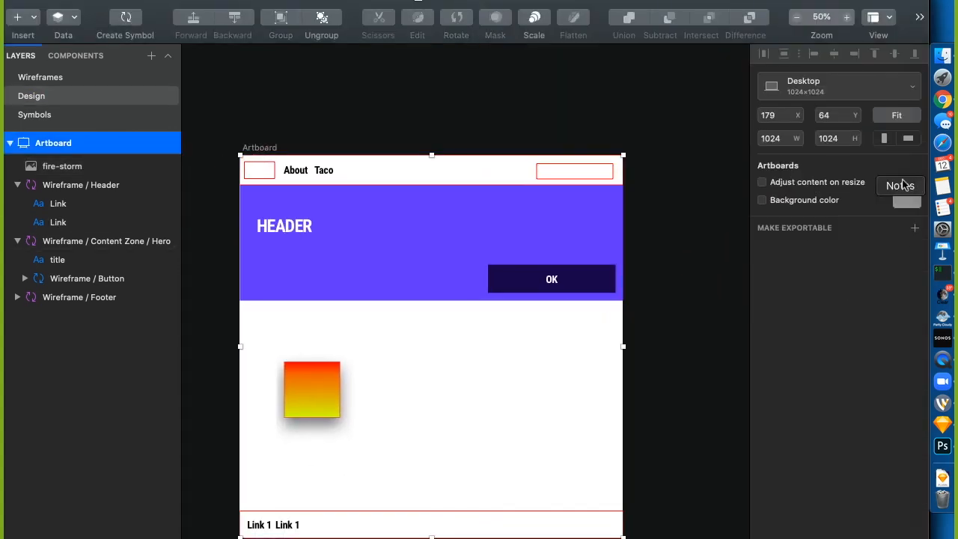
Give the artboard a red (B92121) background colour
click(822, 200)
click(906, 201)
drag(852, 300, 889, 273)
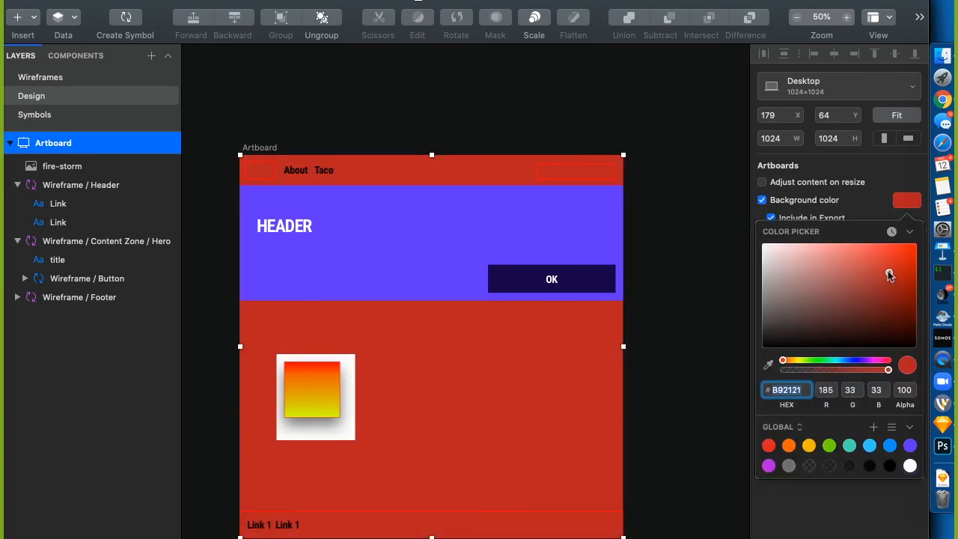
click(754, 209)
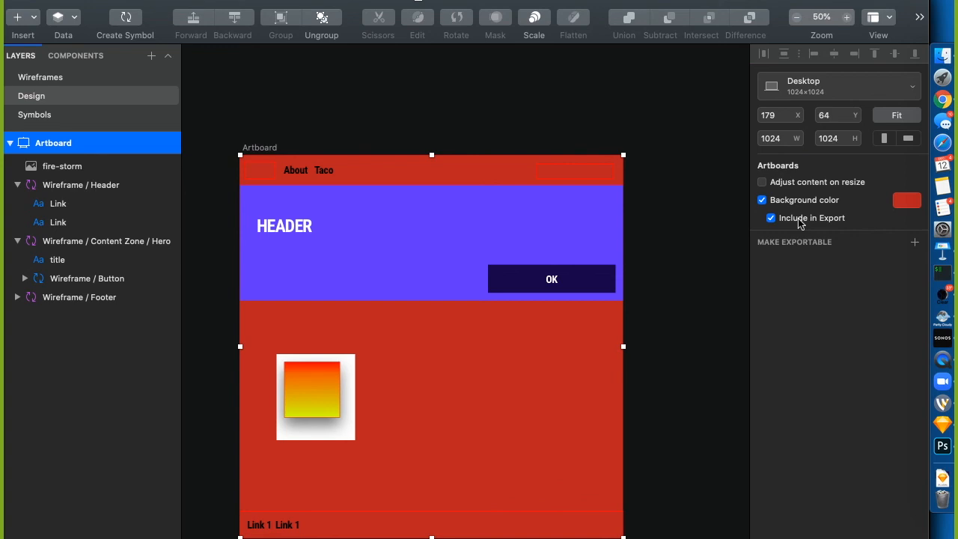
Move the fire-storm image up and right to X 163, Y 493
click(695, 370)
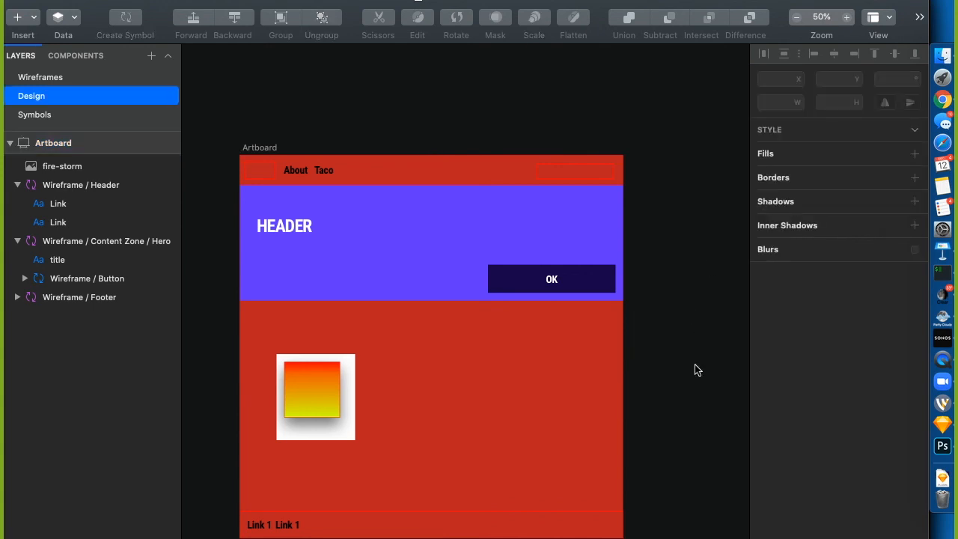
click(339, 433)
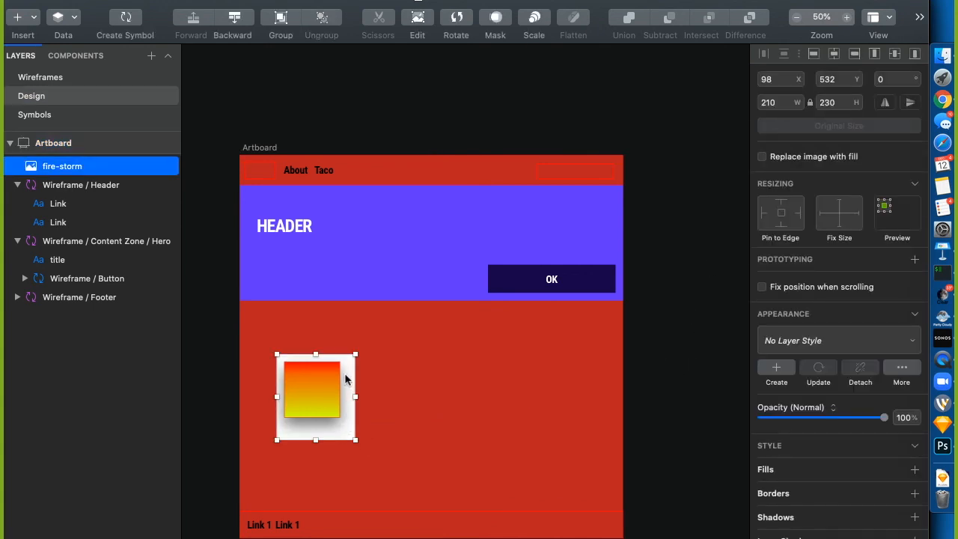
drag(345, 416, 380, 391)
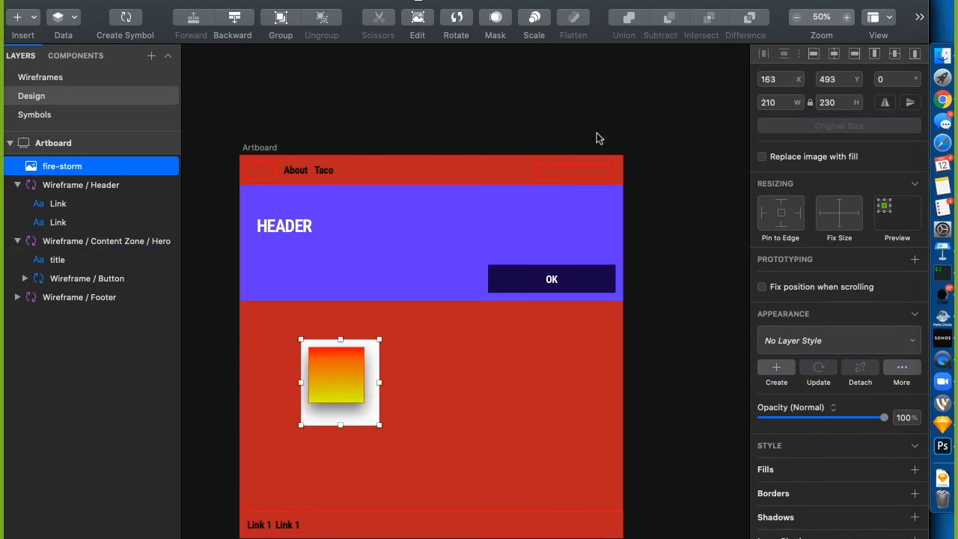
click(374, 464)
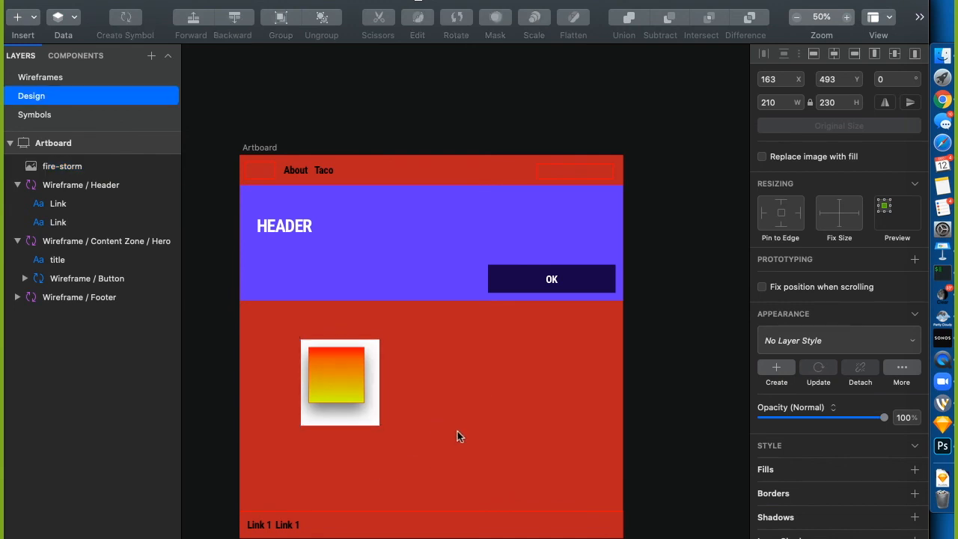
click(339, 378)
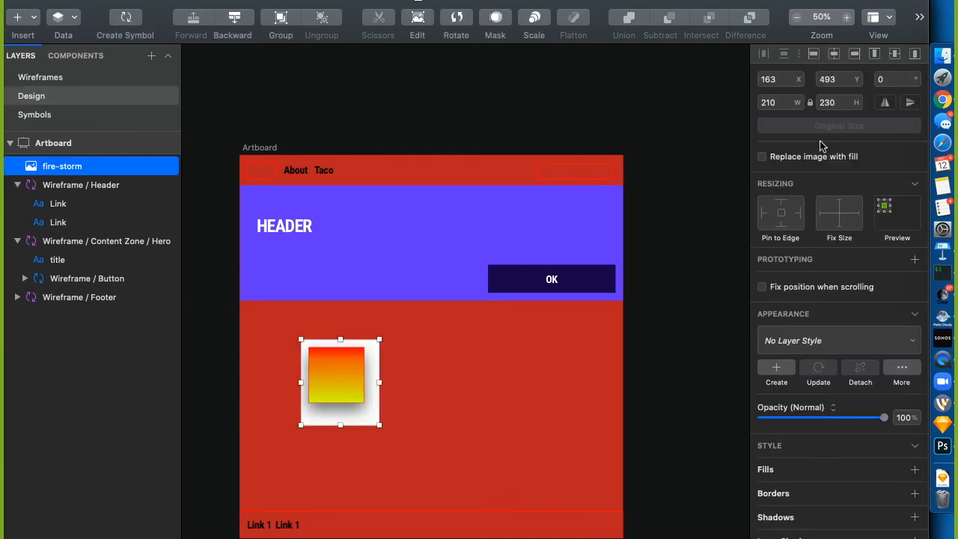
scroll(819, 191, down, 2)
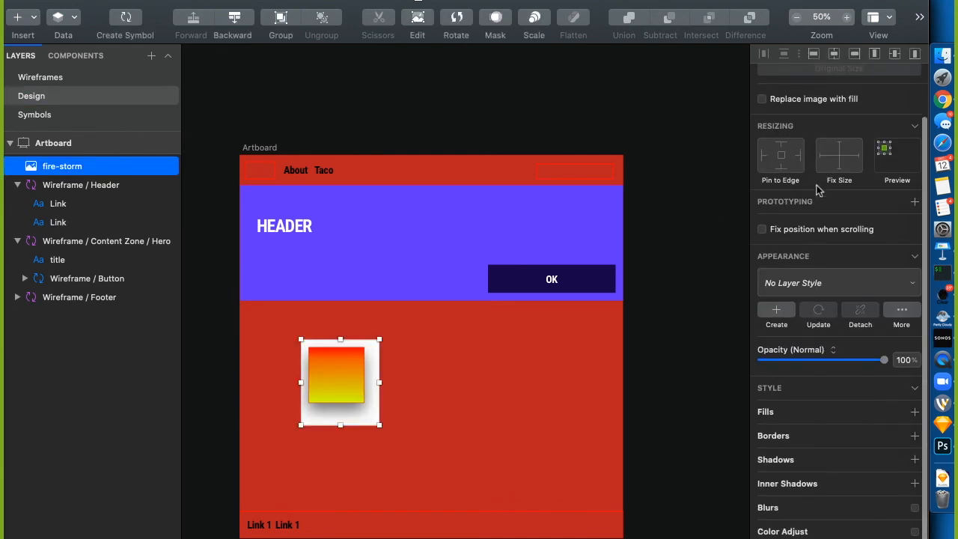
click(809, 533)
drag(822, 459, 789, 461)
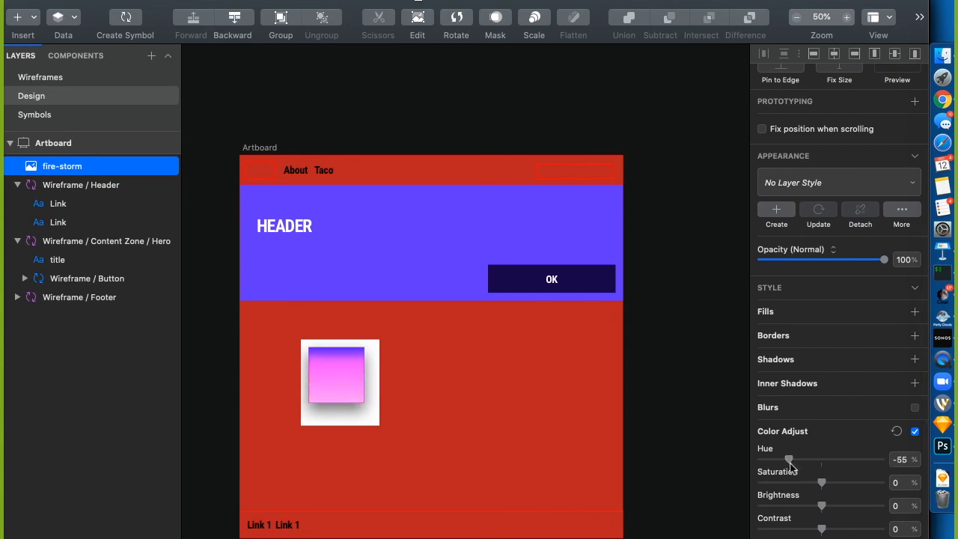
mouse_move(822, 506)
mouse_down()
mouse_move(861, 506)
mouse_move(816, 508)
mouse_up()
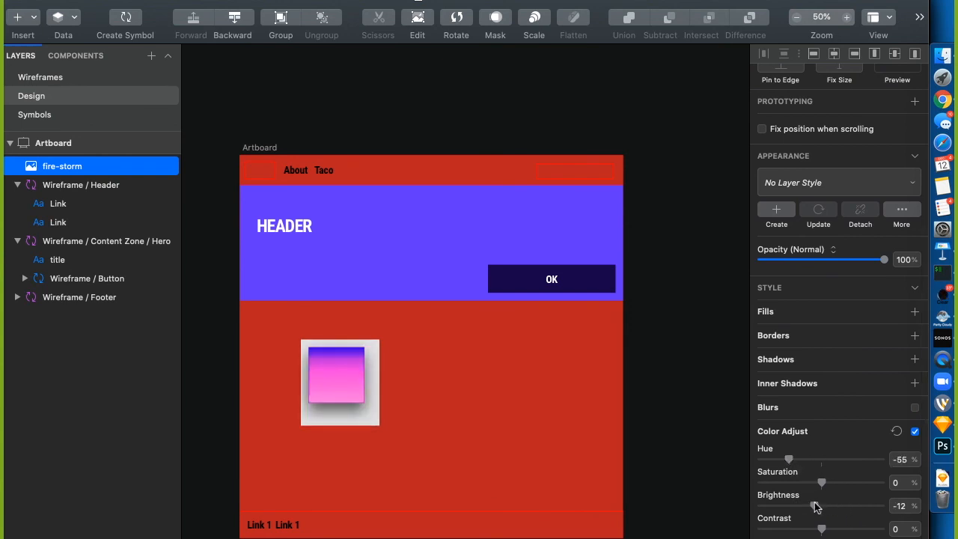
click(915, 433)
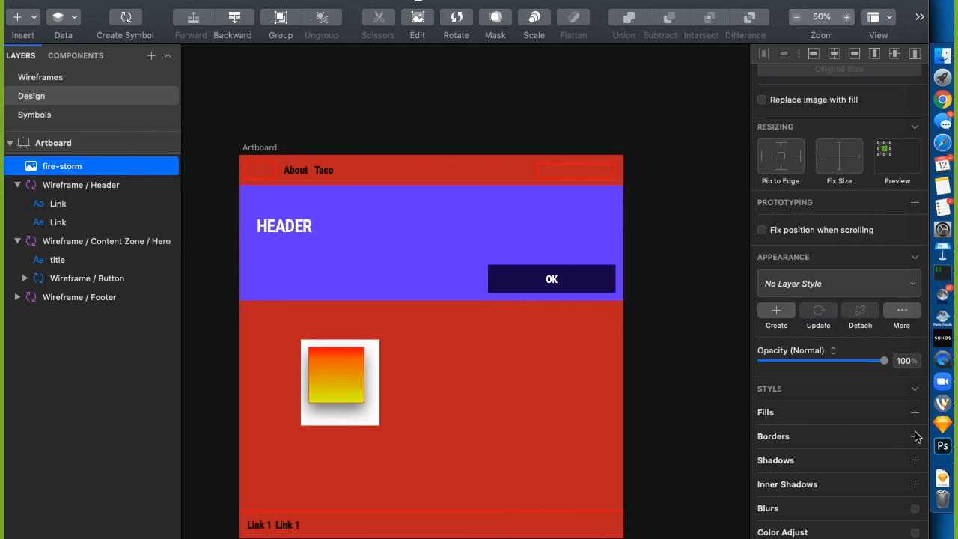
scroll(850, 509, up, 2)
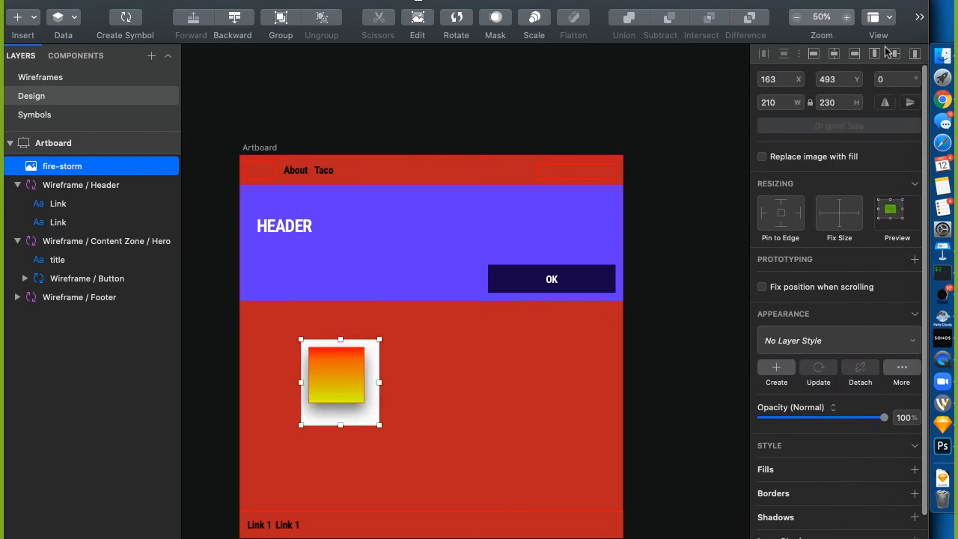
click(919, 20)
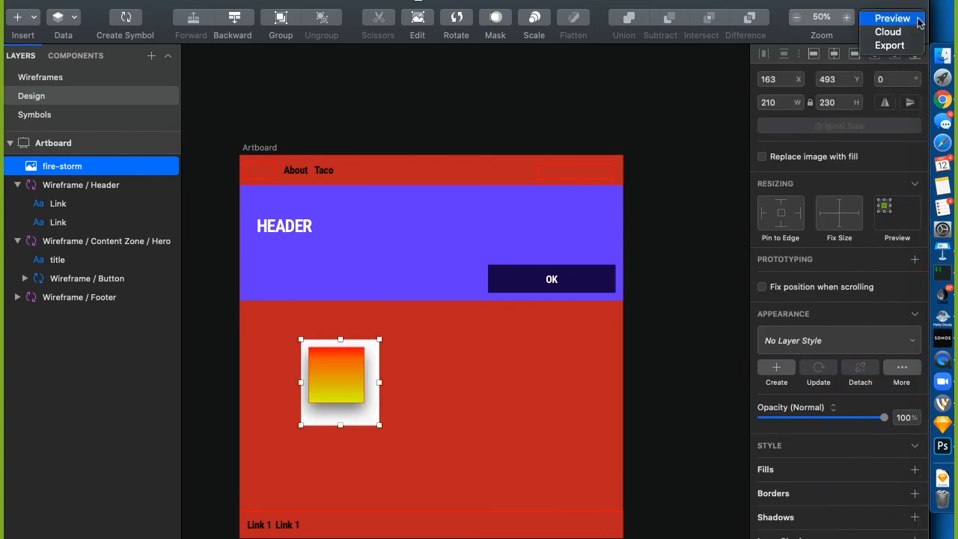
click(794, 3)
scroll(799, 346, down, 3)
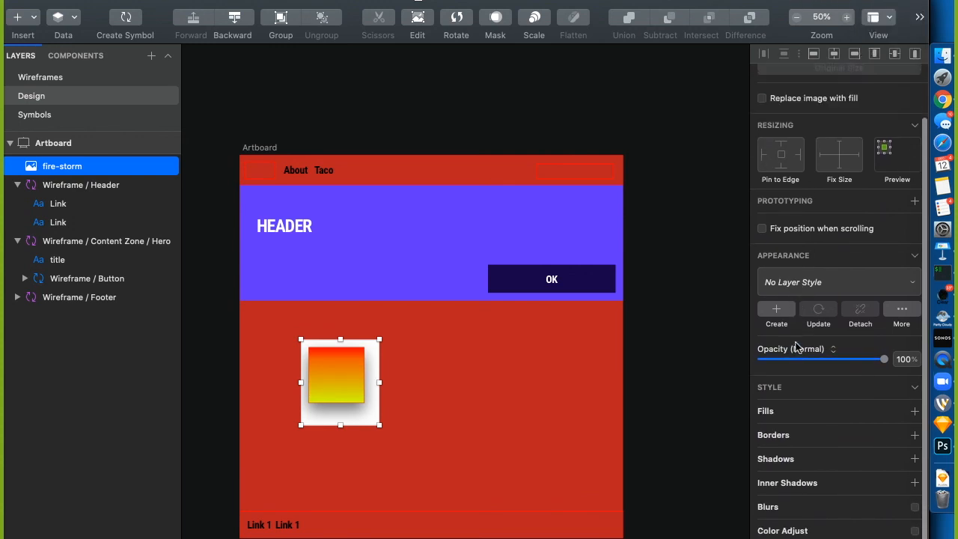
click(707, 366)
click(336, 387)
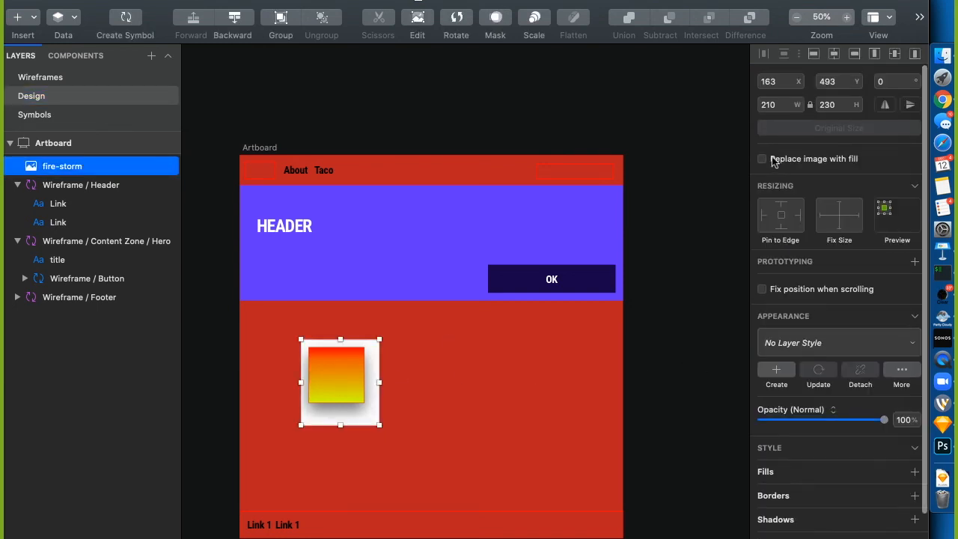
right_click(353, 386)
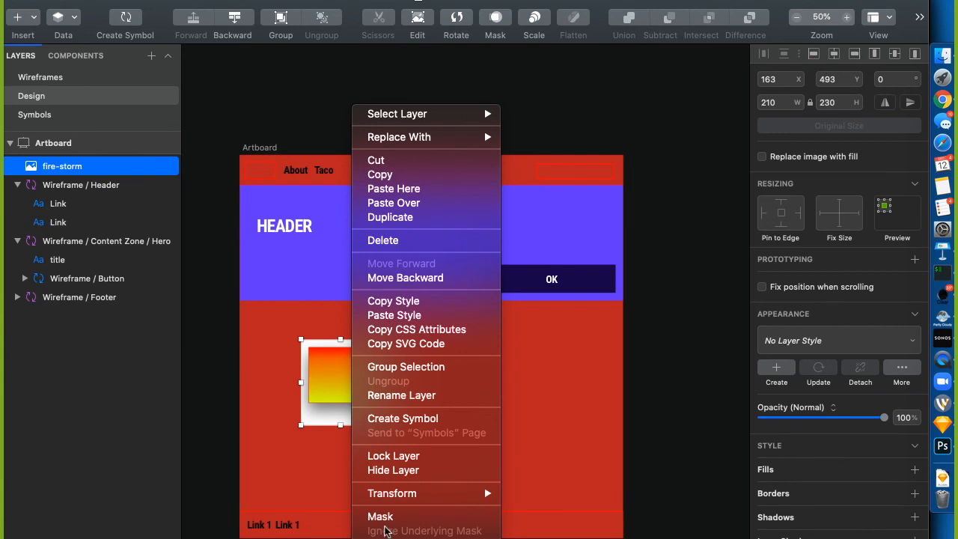
click(325, 410)
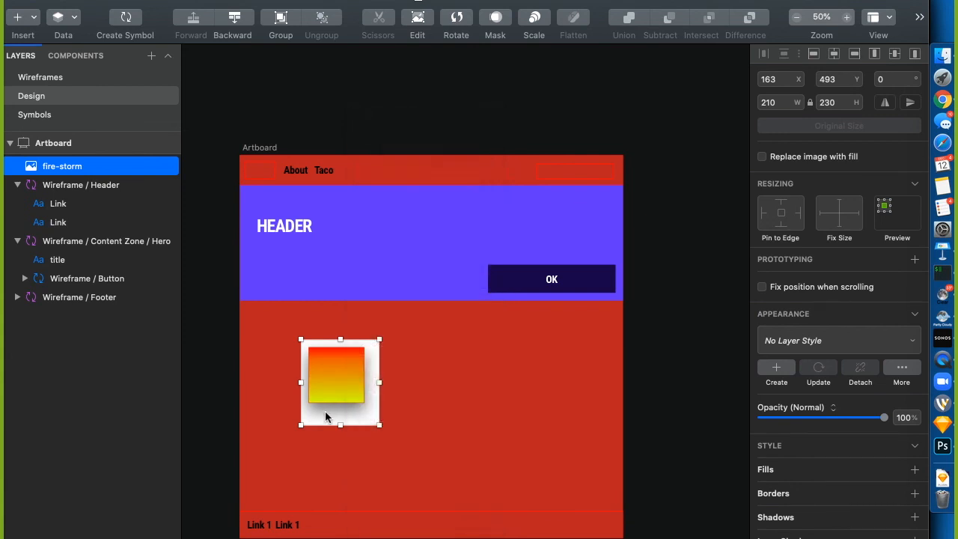
Magic-wand select the image's backing, invert the selection, and crop the fire-storm image
double_click(325, 414)
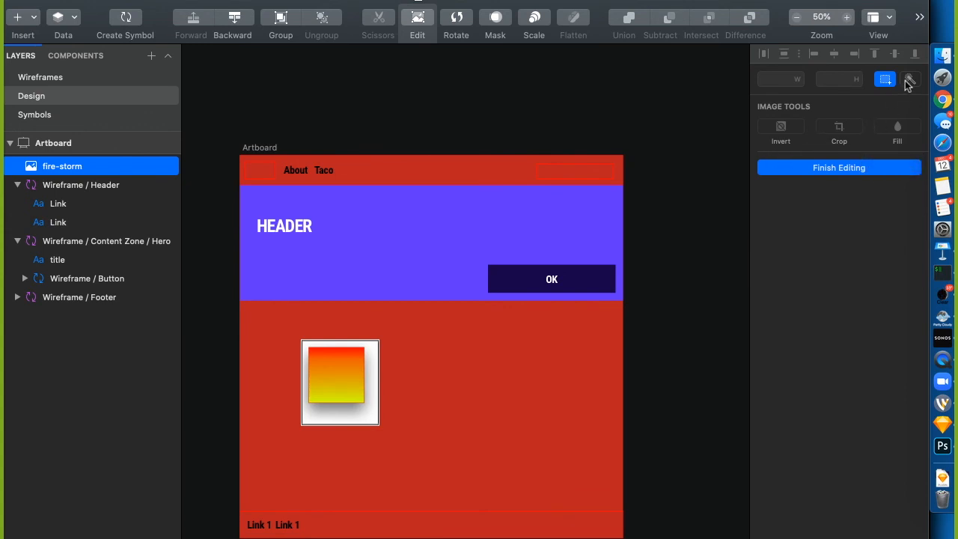
click(909, 80)
click(360, 415)
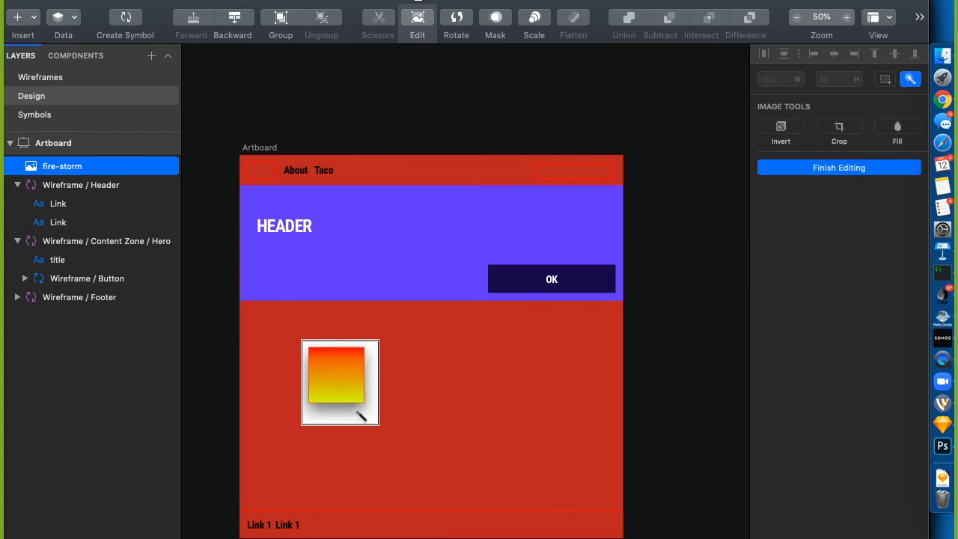
click(365, 415)
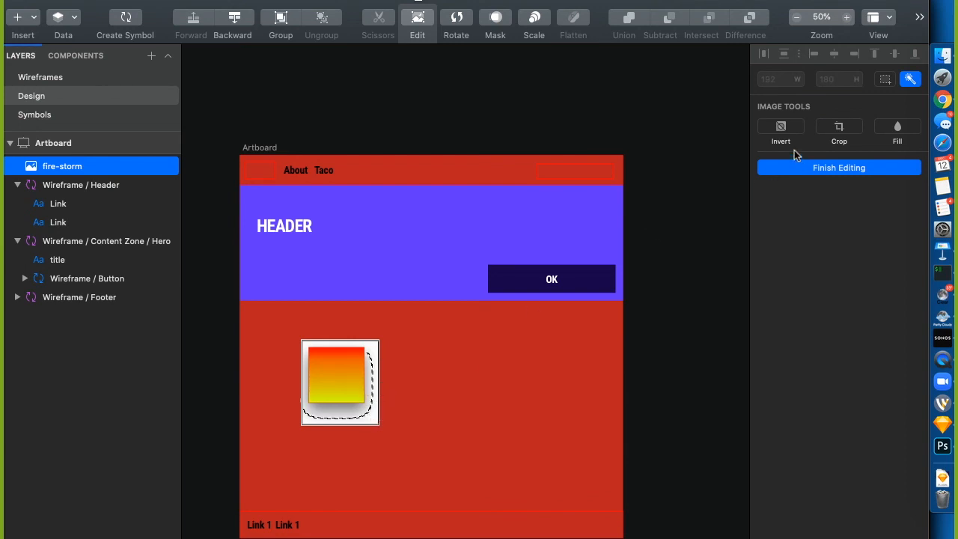
click(783, 126)
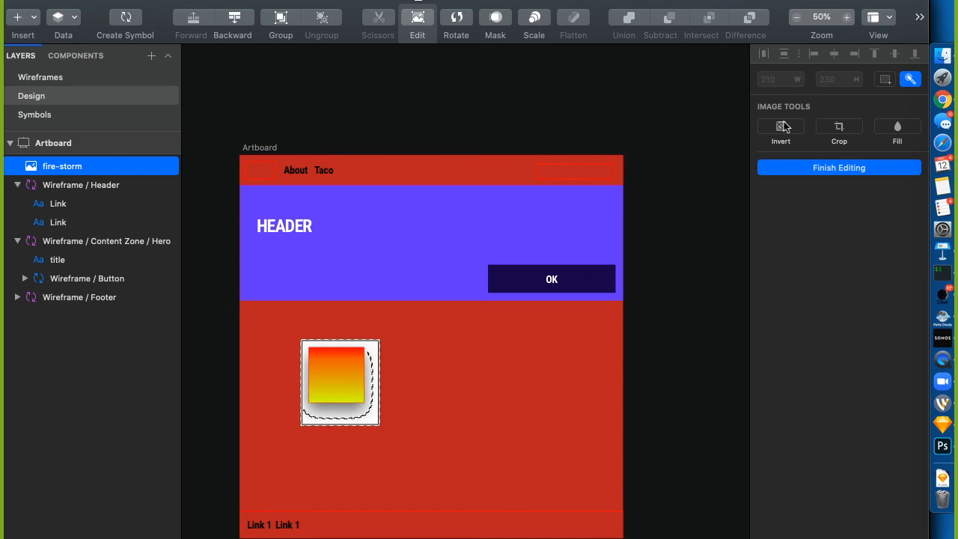
click(837, 128)
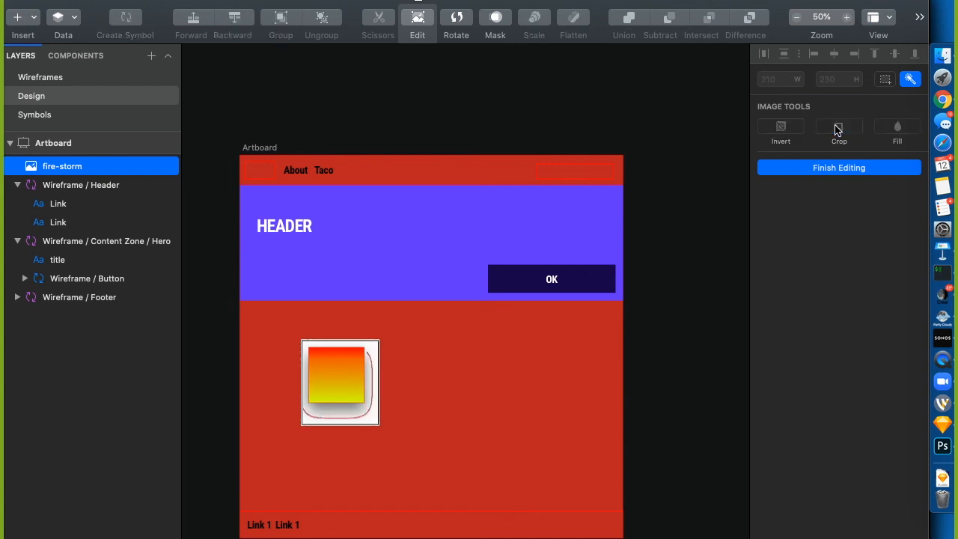
click(530, 383)
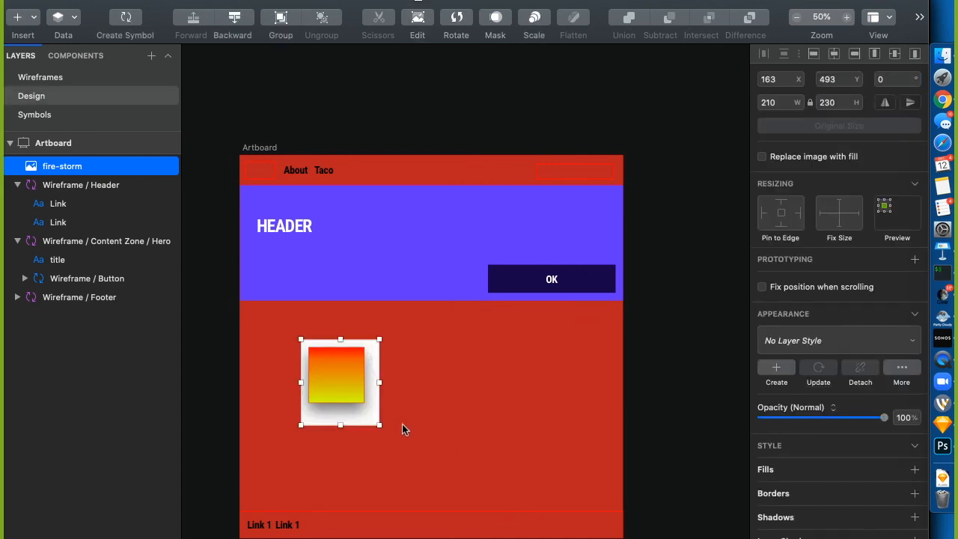
Select the white and shadow area of the image again and crop it
double_click(365, 420)
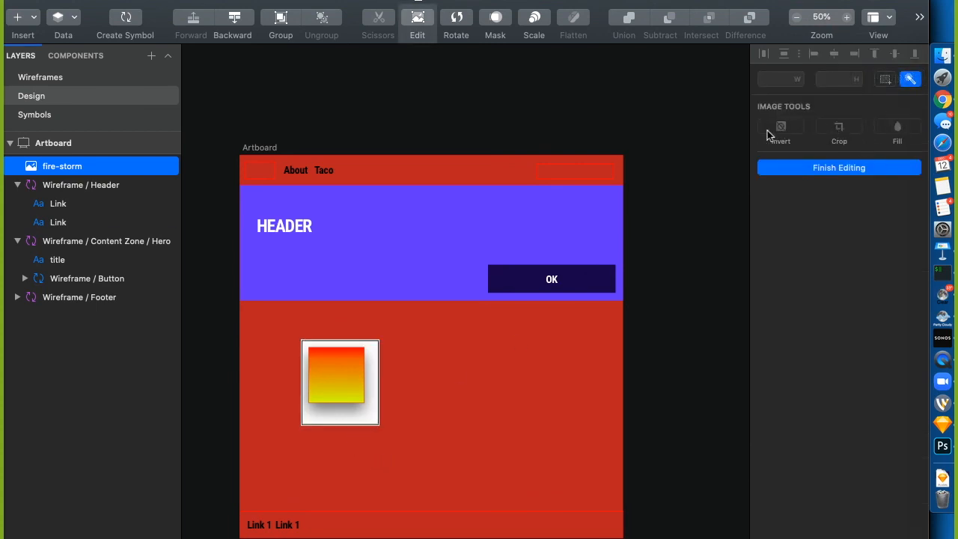
click(380, 378)
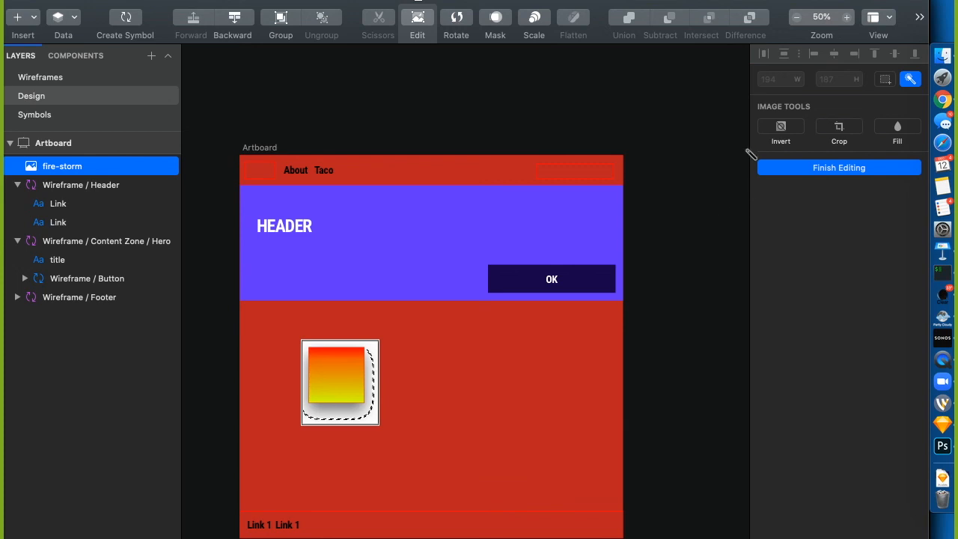
click(845, 125)
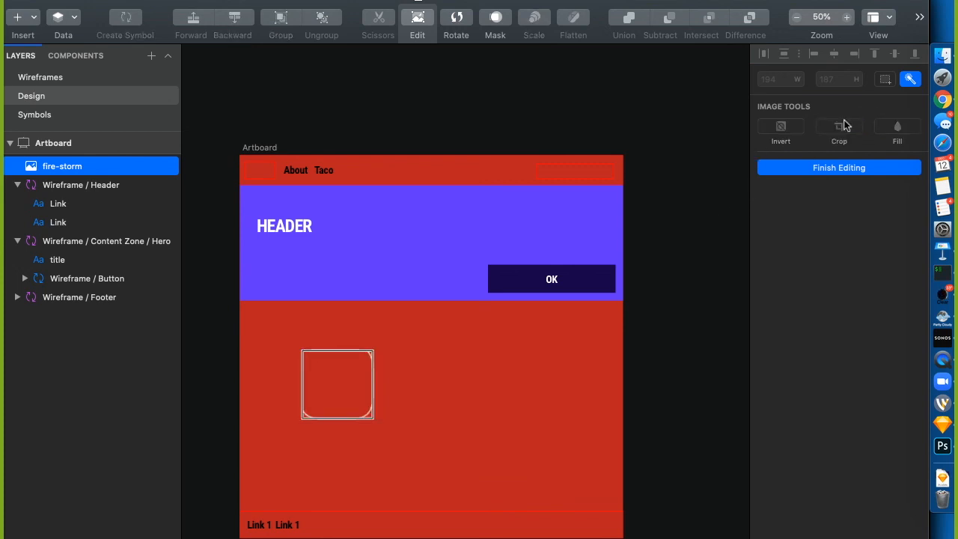
key(Escape)
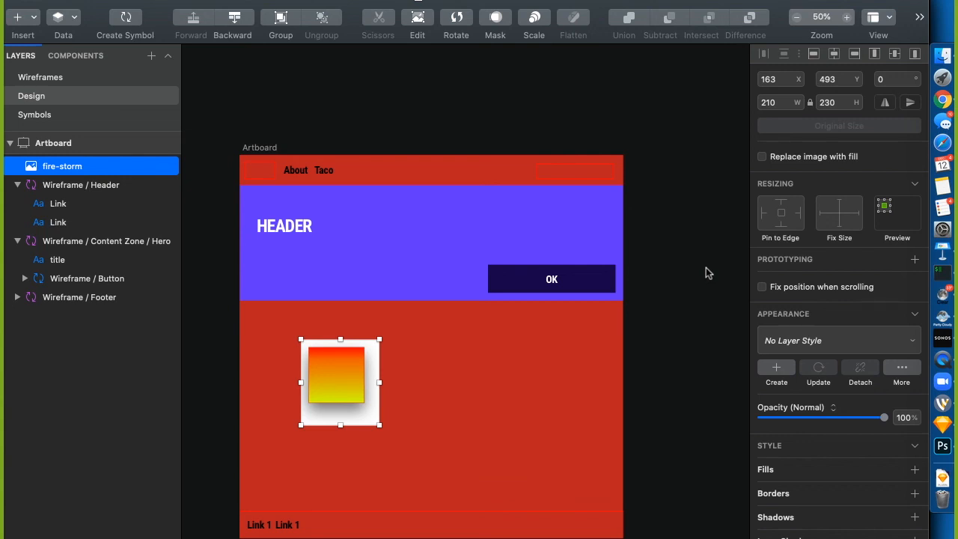
key(r)
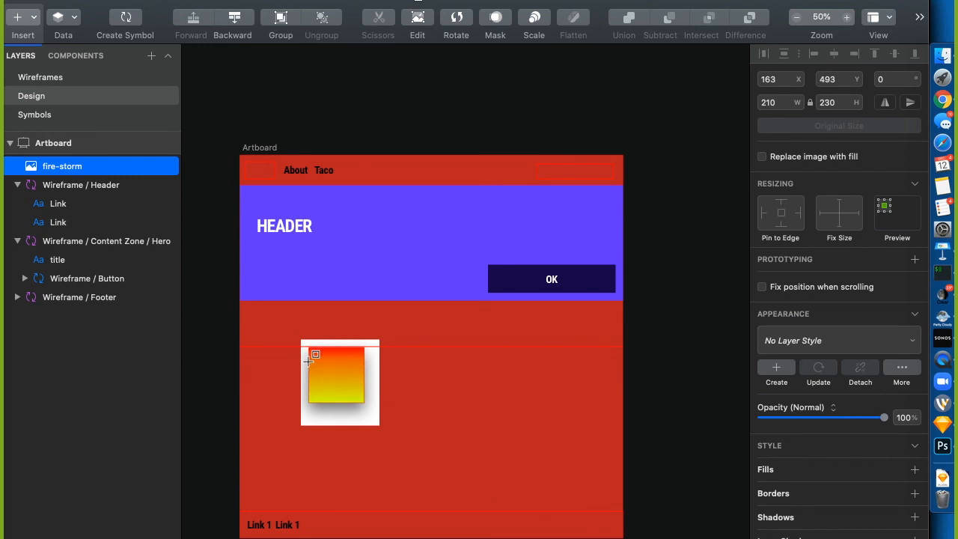
Draw a rectangle beneath the fire-storm image in Layers and use it as the image's mask
drag(307, 361, 371, 424)
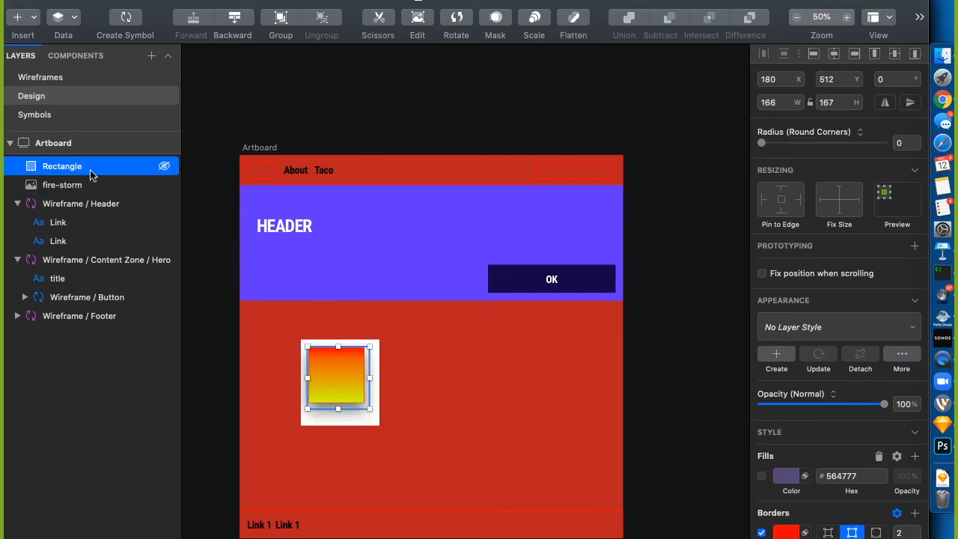
drag(72, 171, 75, 189)
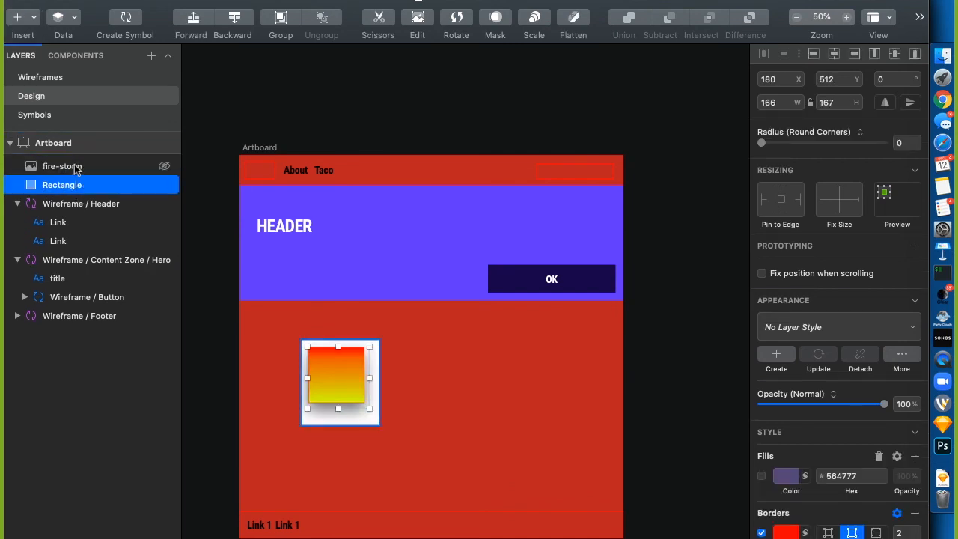
shift+click(75, 170)
right_click(74, 169)
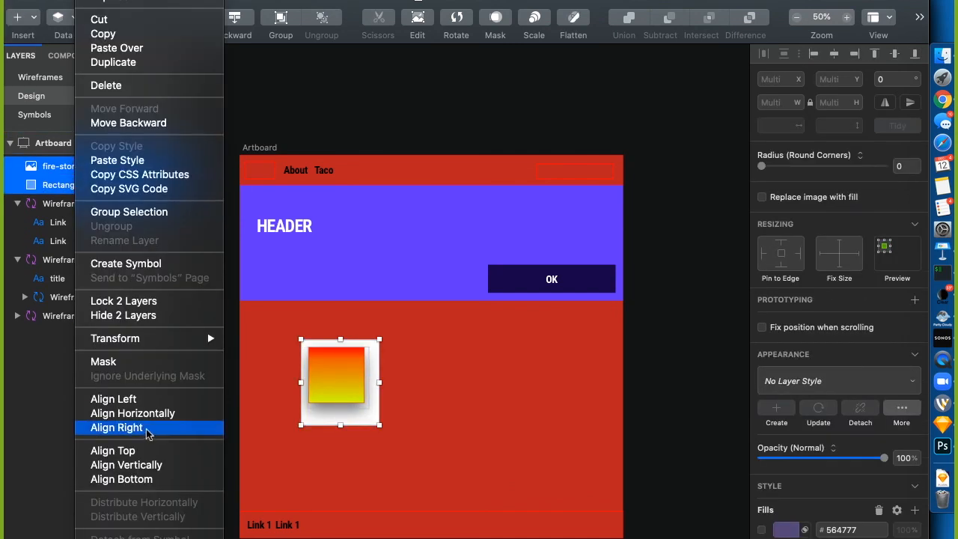
click(139, 364)
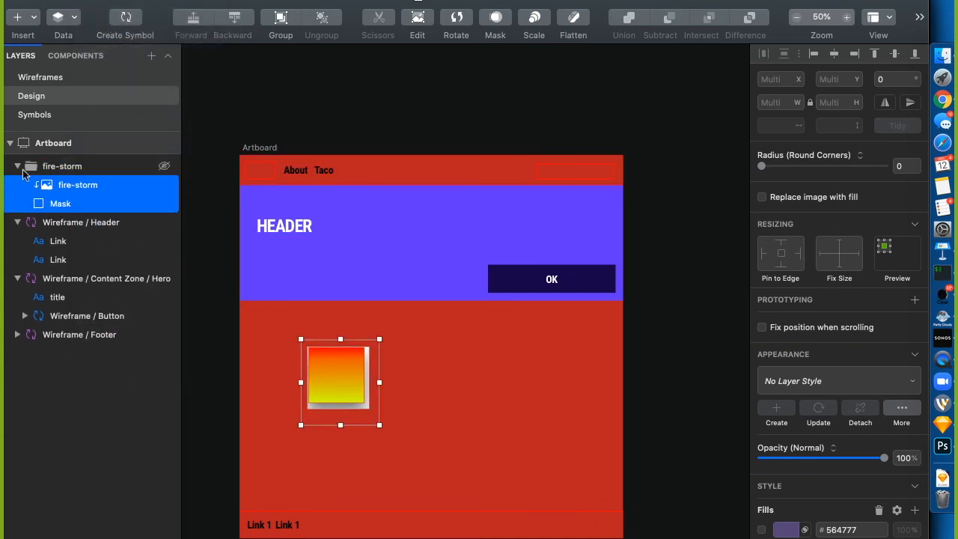
Turn on the mask's purple fill and enlarge the image to 464 × 508 at X 48, Y 477
click(96, 185)
drag(332, 378, 353, 353)
click(64, 204)
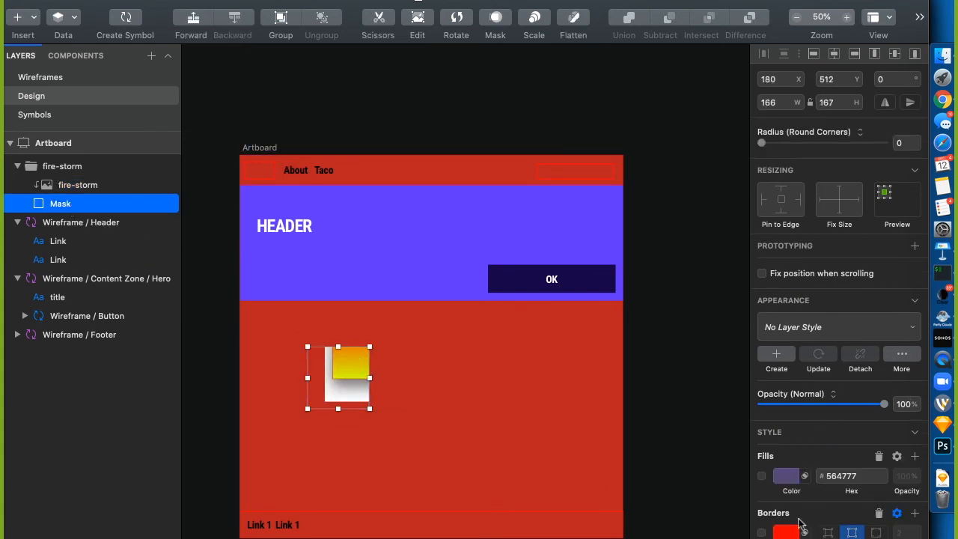
click(762, 476)
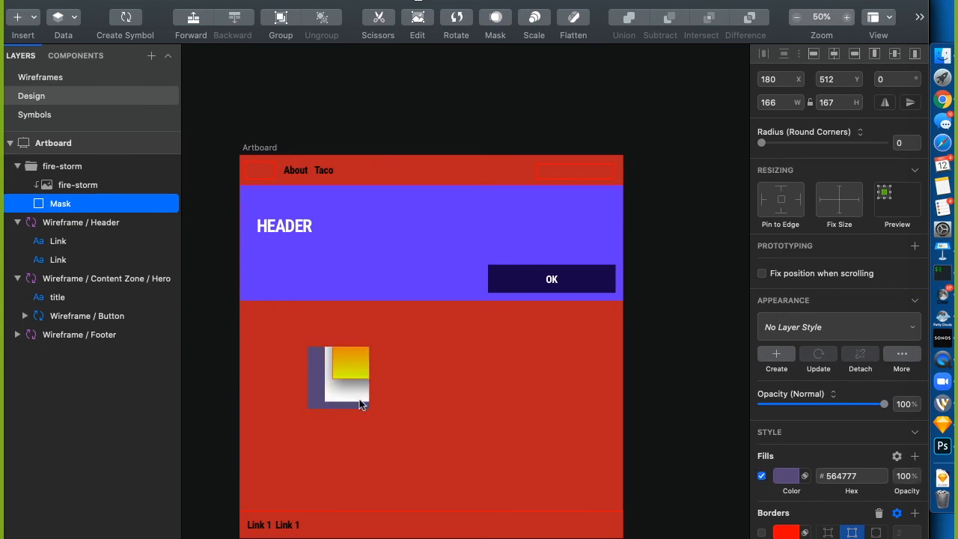
drag(345, 364, 328, 390)
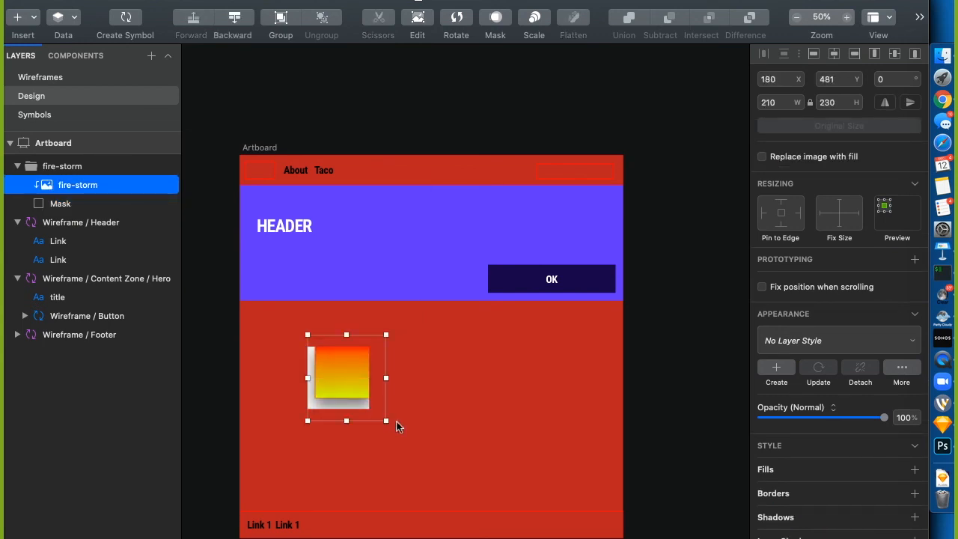
drag(387, 420, 480, 525)
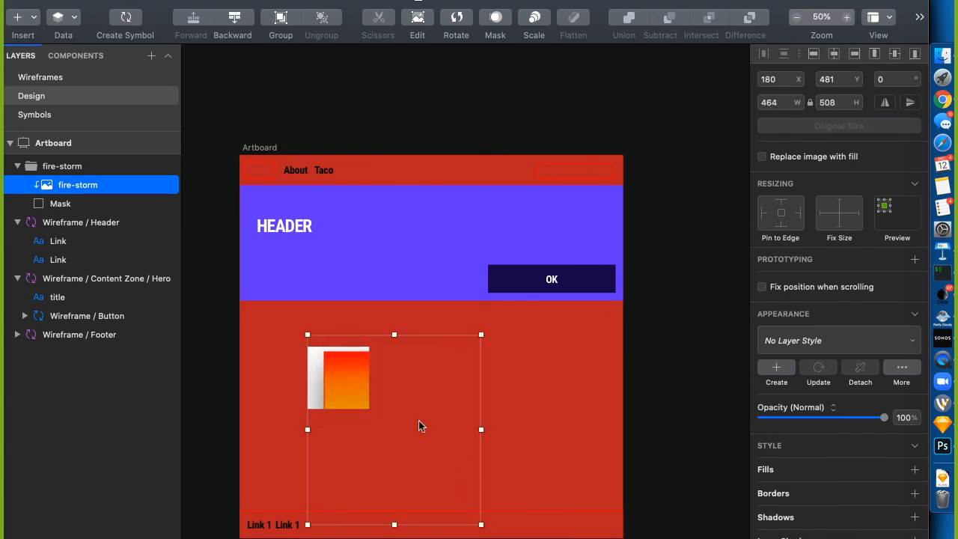
drag(349, 388, 300, 386)
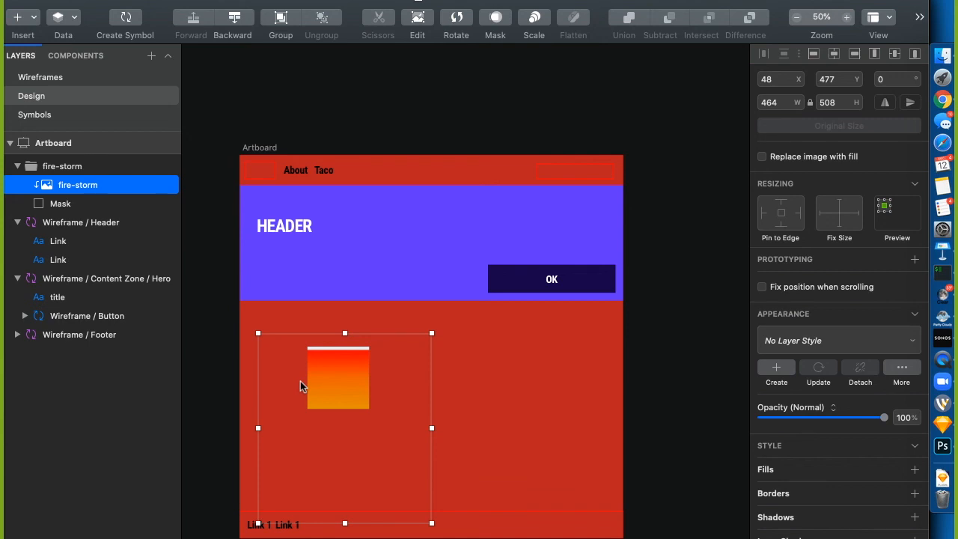
Reselect the fire-storm image inside its masked group, then deselect everything on the artboard
click(679, 386)
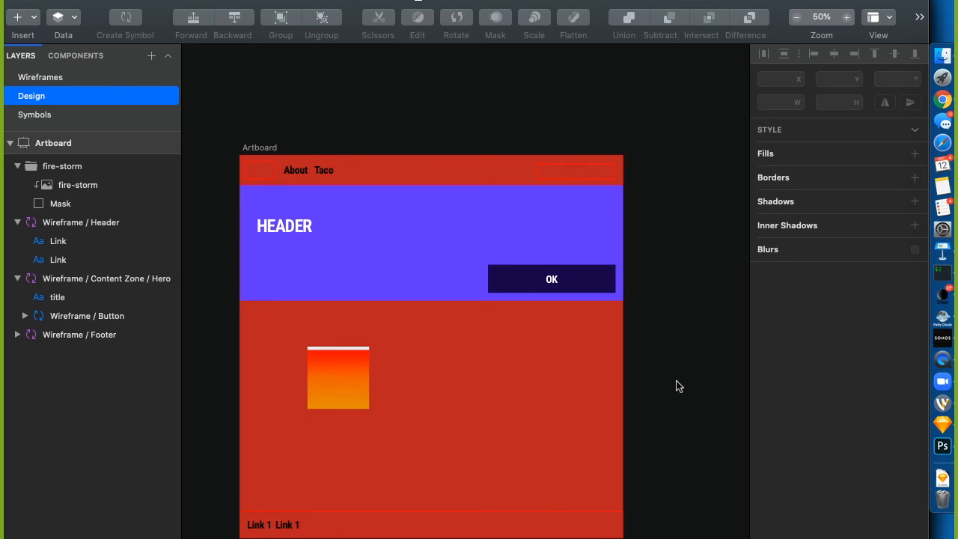
click(354, 360)
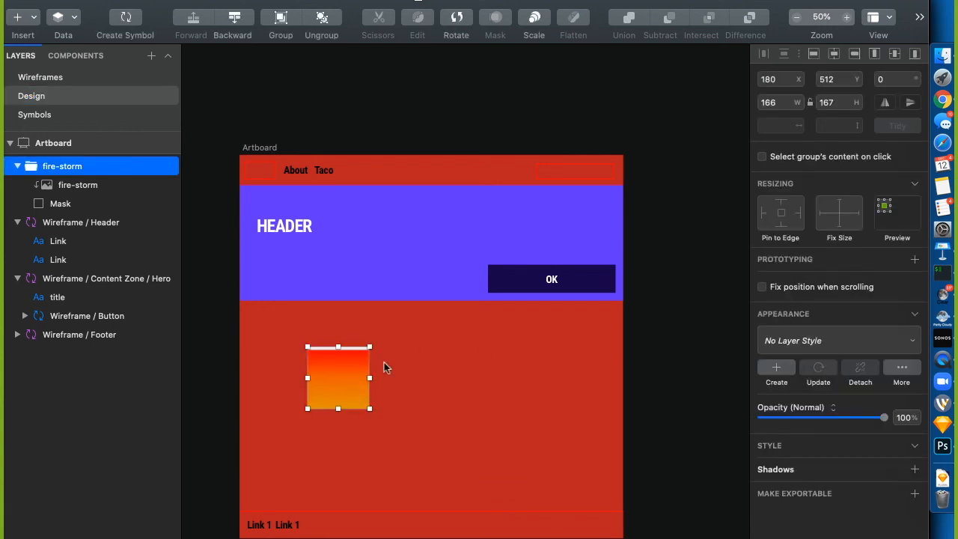
click(95, 186)
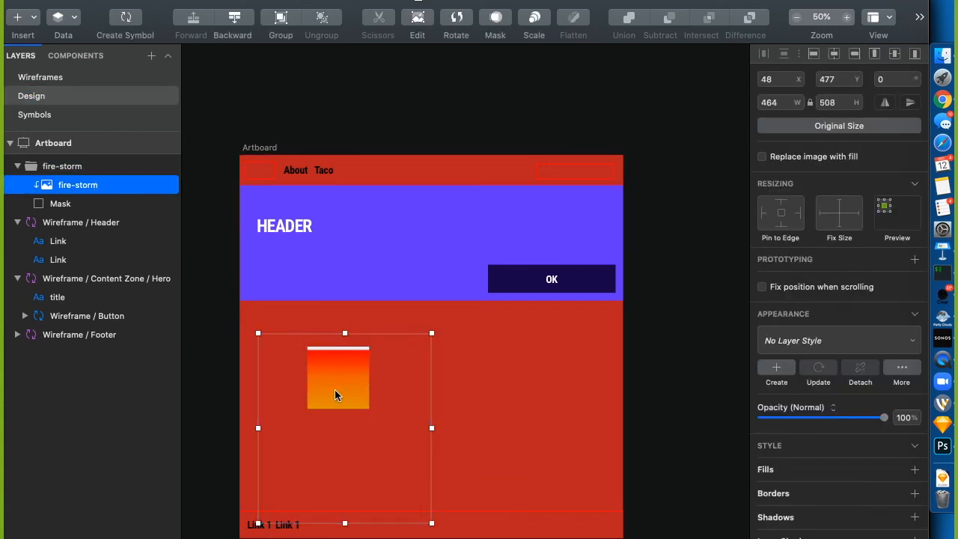
right_click(334, 389)
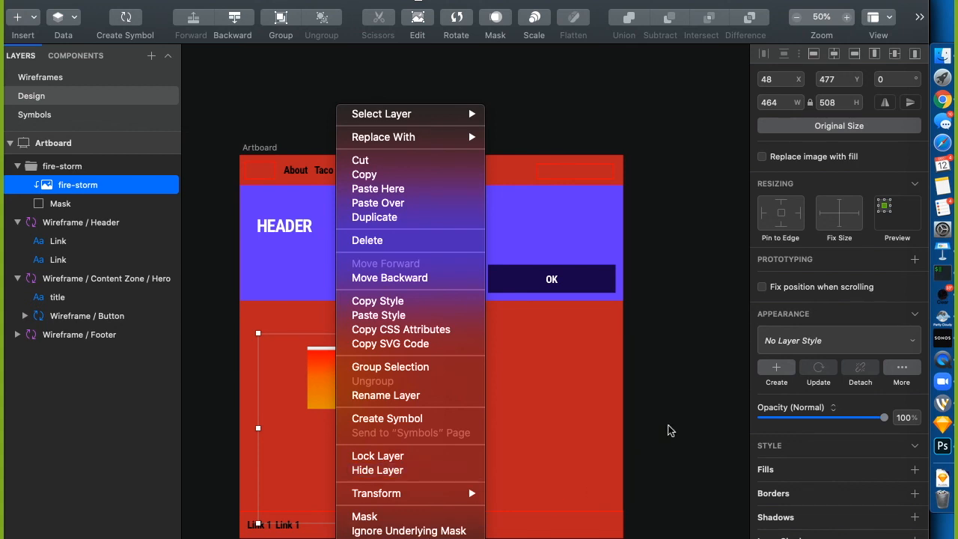
click(697, 378)
click(528, 418)
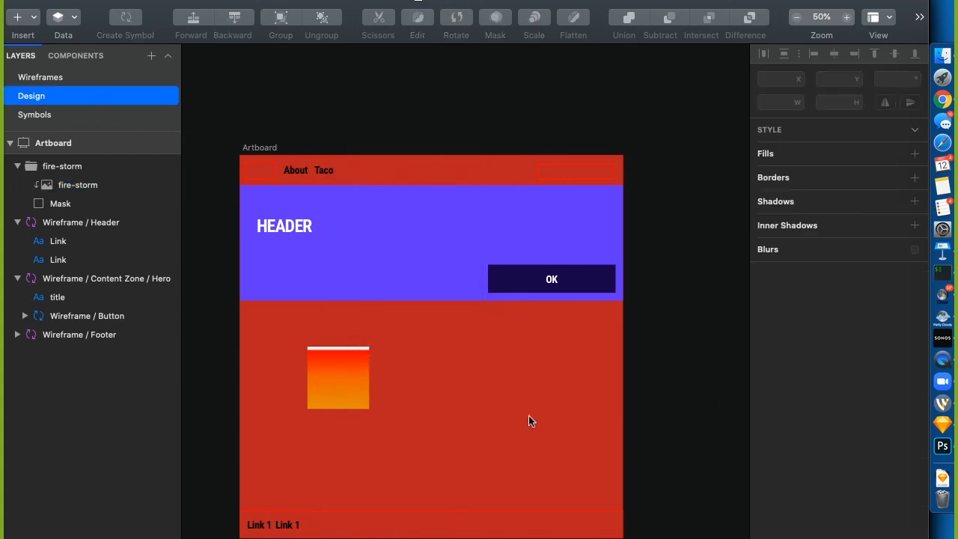
key(r)
drag(432, 333, 577, 471)
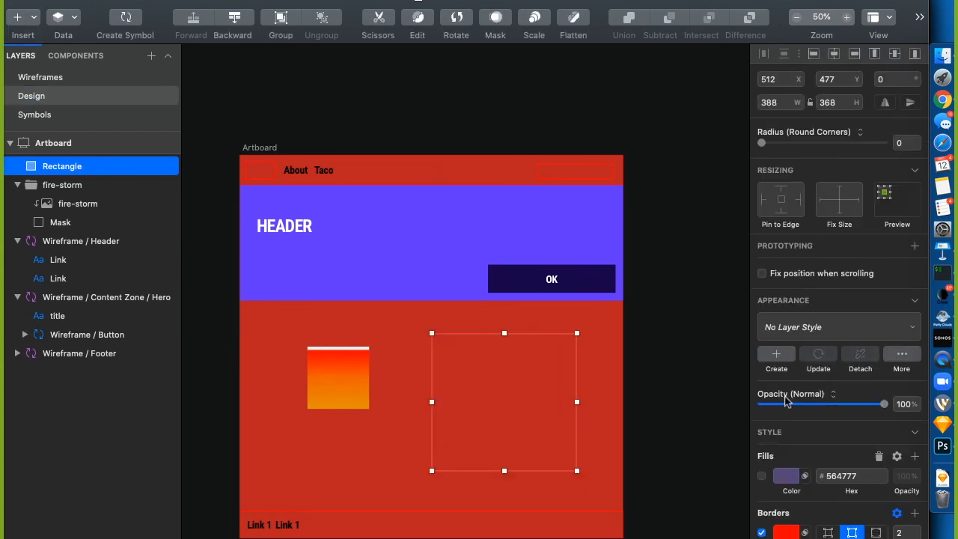
click(761, 476)
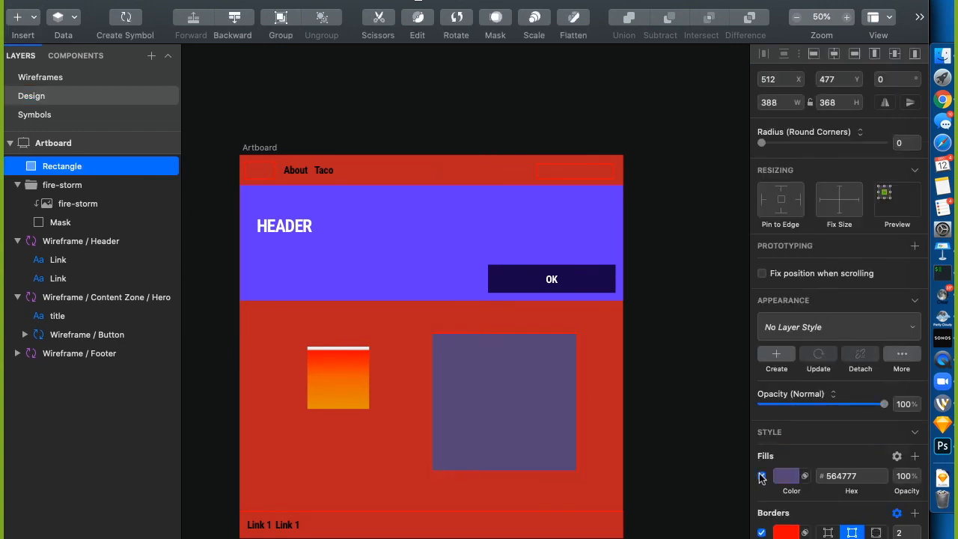
click(544, 399)
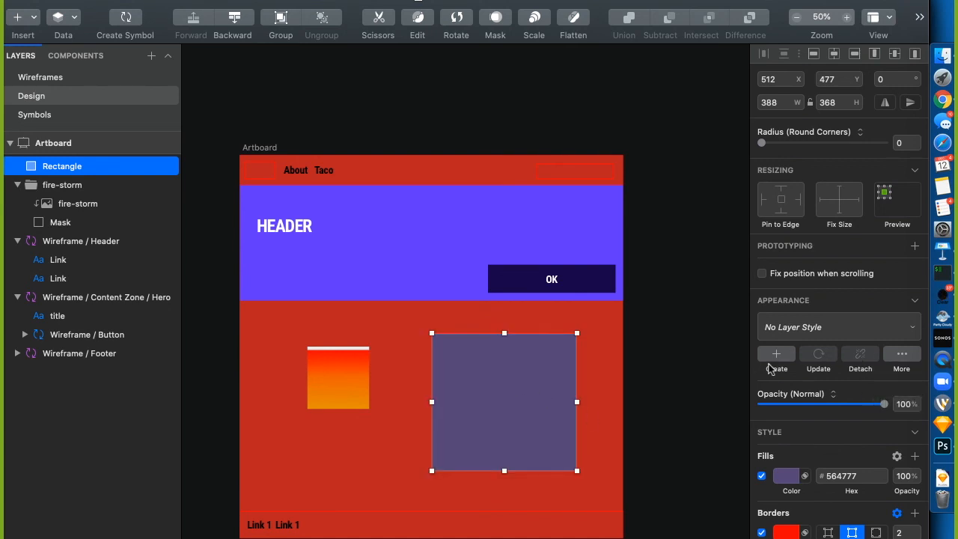
scroll(790, 475, down, 5)
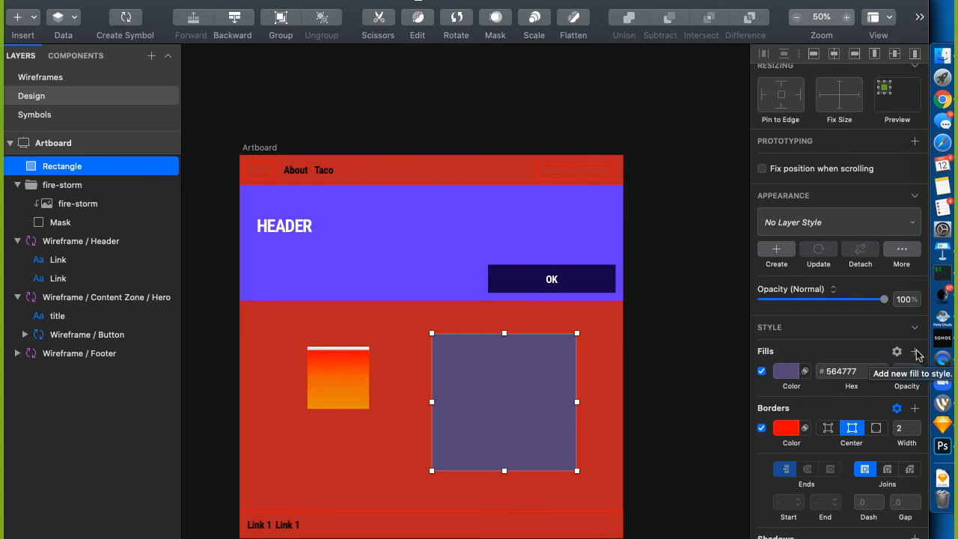
click(805, 375)
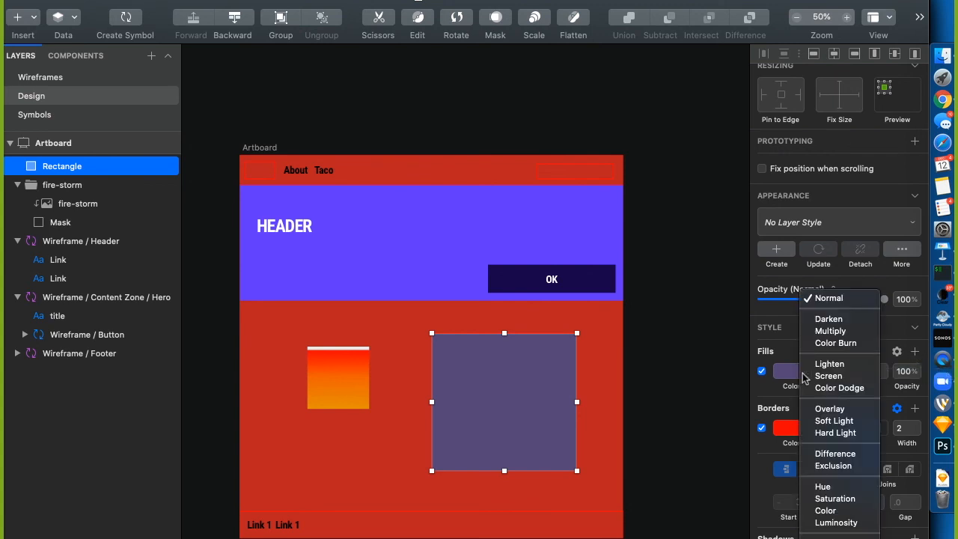
click(763, 397)
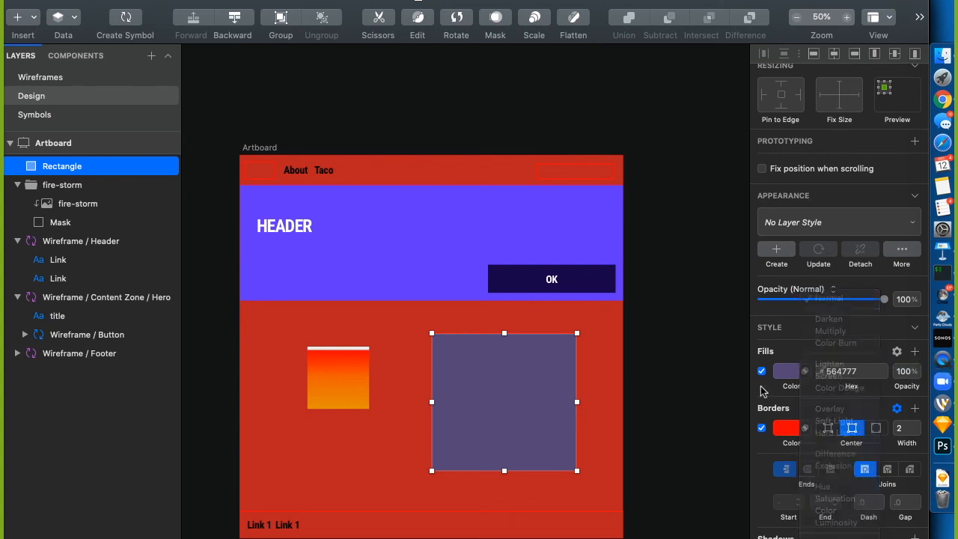
click(898, 352)
click(841, 353)
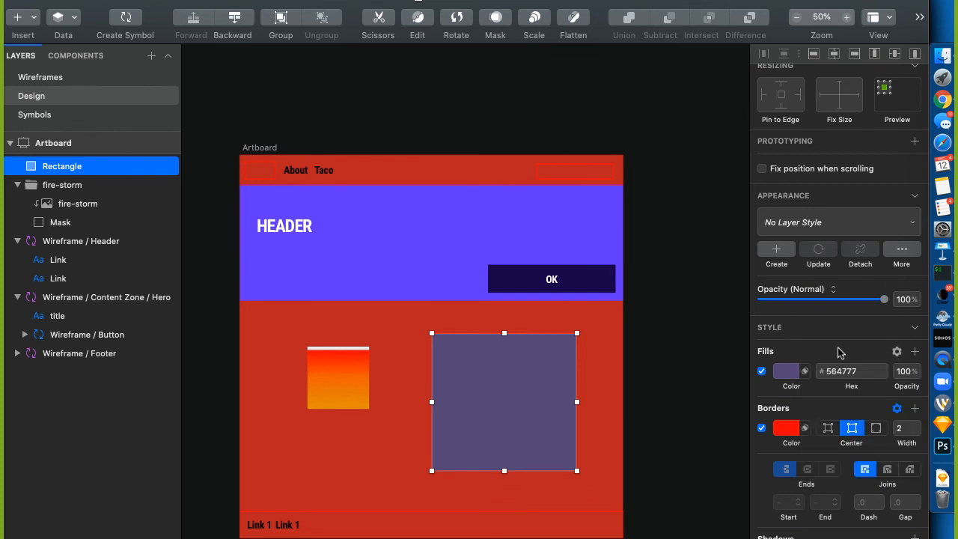
click(789, 374)
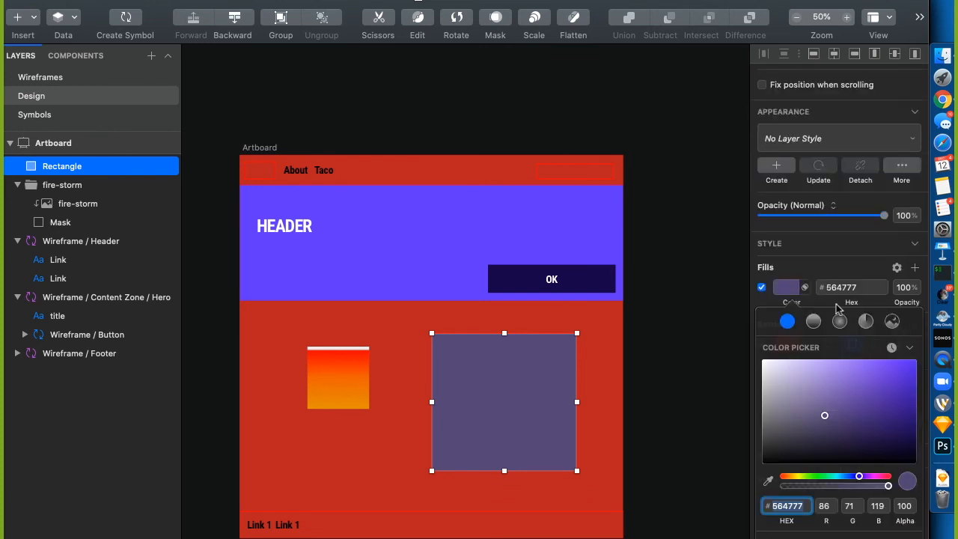
click(766, 303)
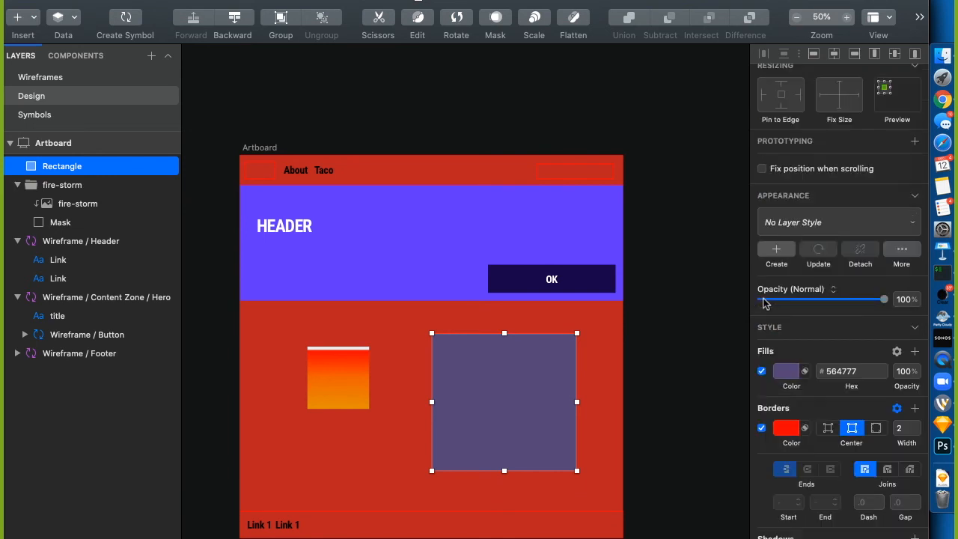
click(917, 352)
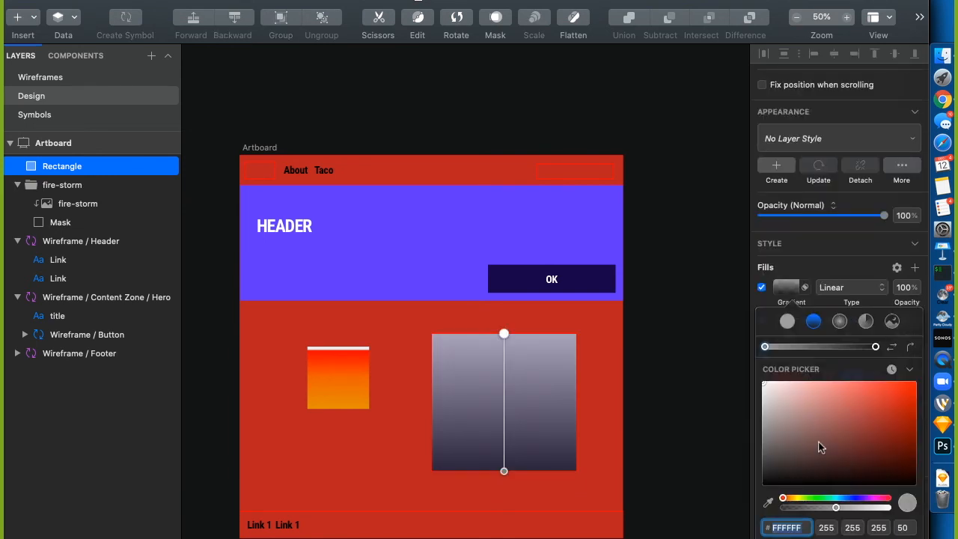
scroll(812, 507, down, 2)
click(764, 301)
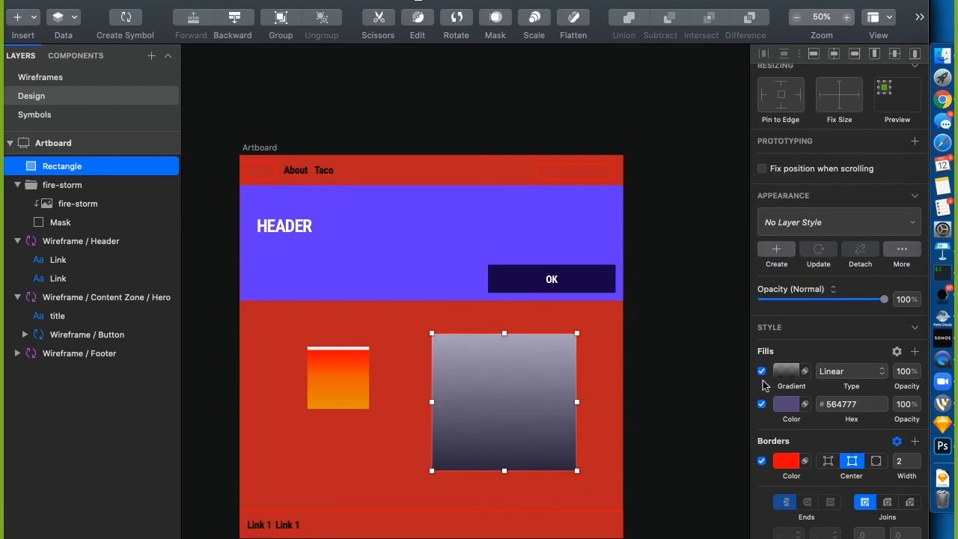
click(763, 371)
click(485, 397)
right_click(483, 400)
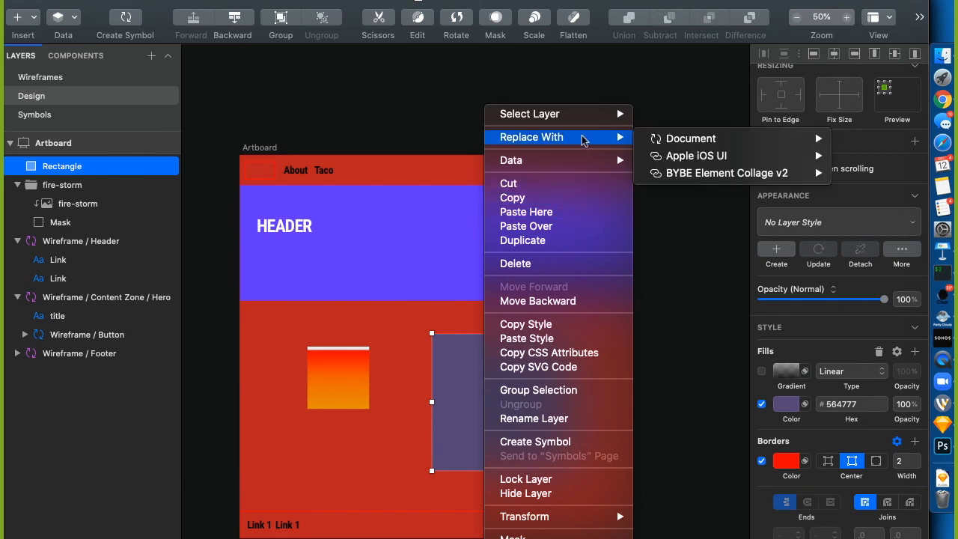
click(571, 341)
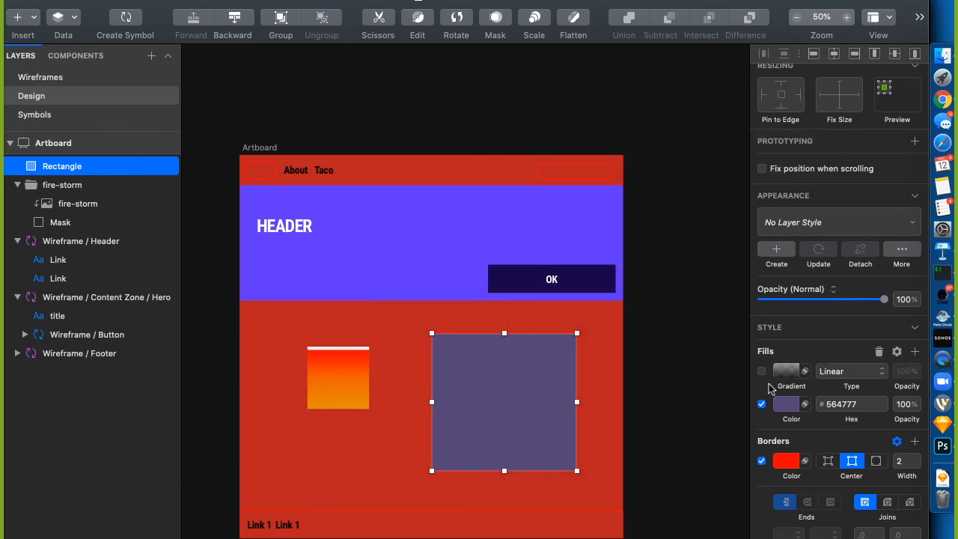
scroll(798, 431, down, 3)
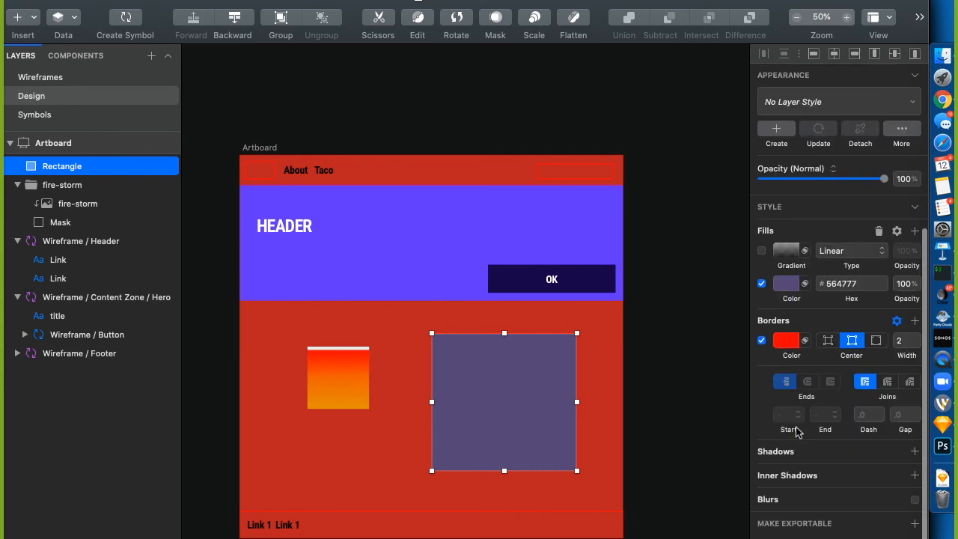
scroll(798, 431, up, 5)
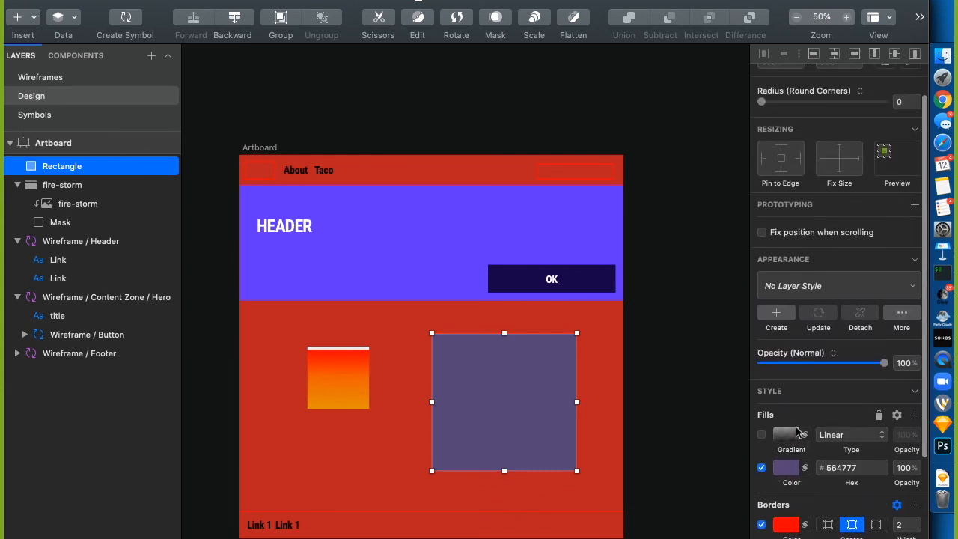
scroll(798, 431, down, 3)
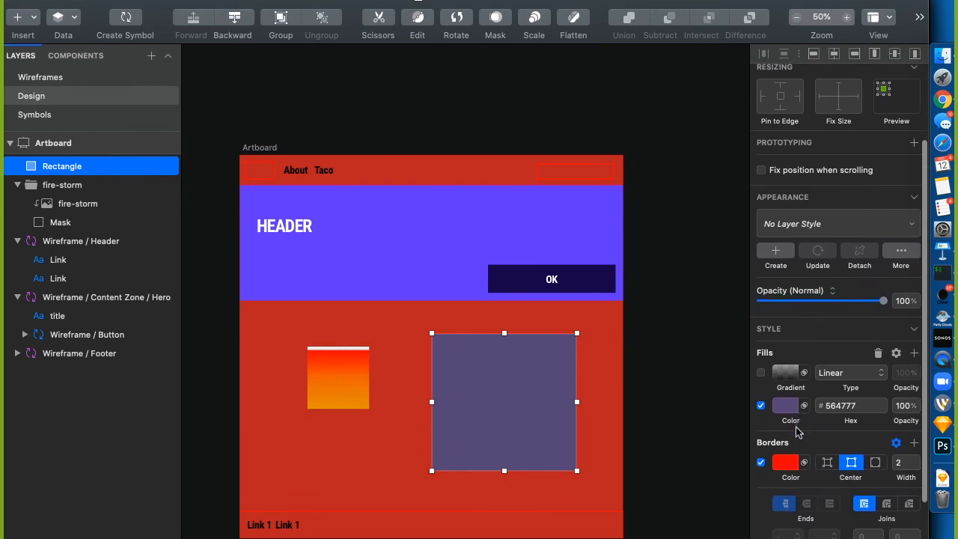
click(879, 353)
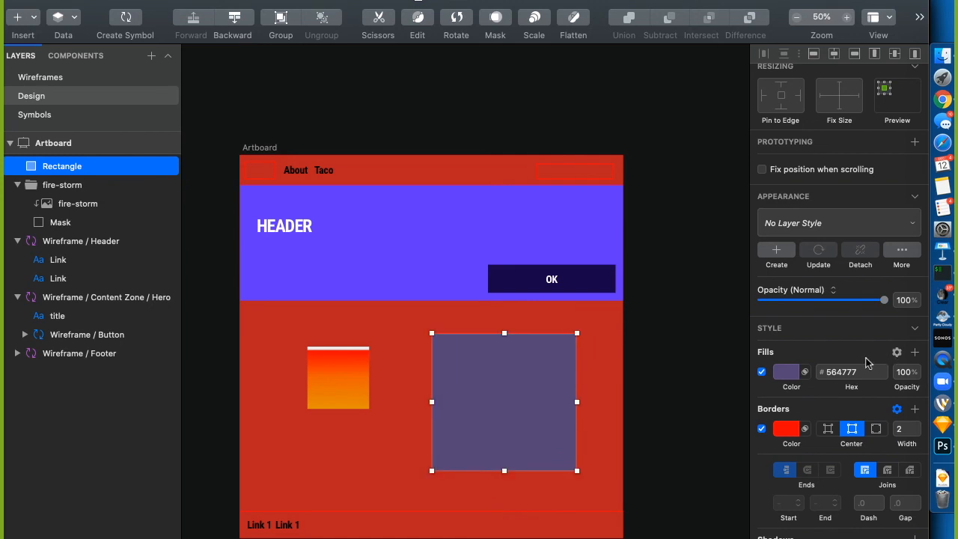
click(786, 372)
click(749, 307)
click(804, 371)
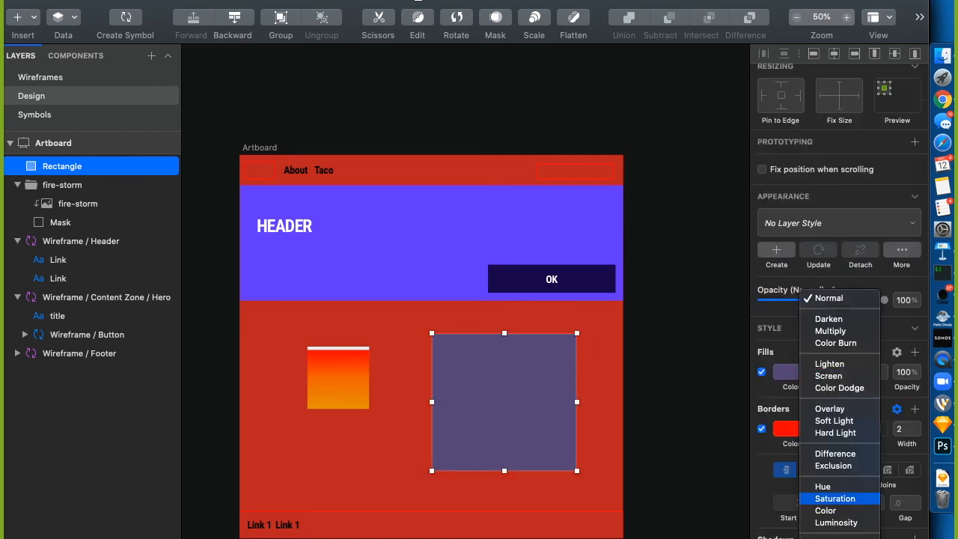
click(769, 392)
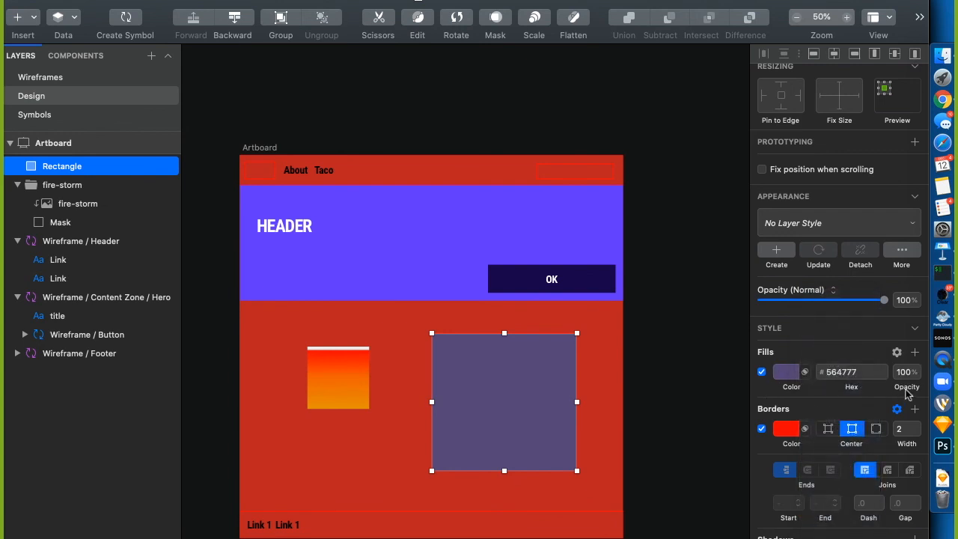
right_click(788, 379)
click(774, 384)
right_click(789, 390)
click(873, 385)
click(916, 354)
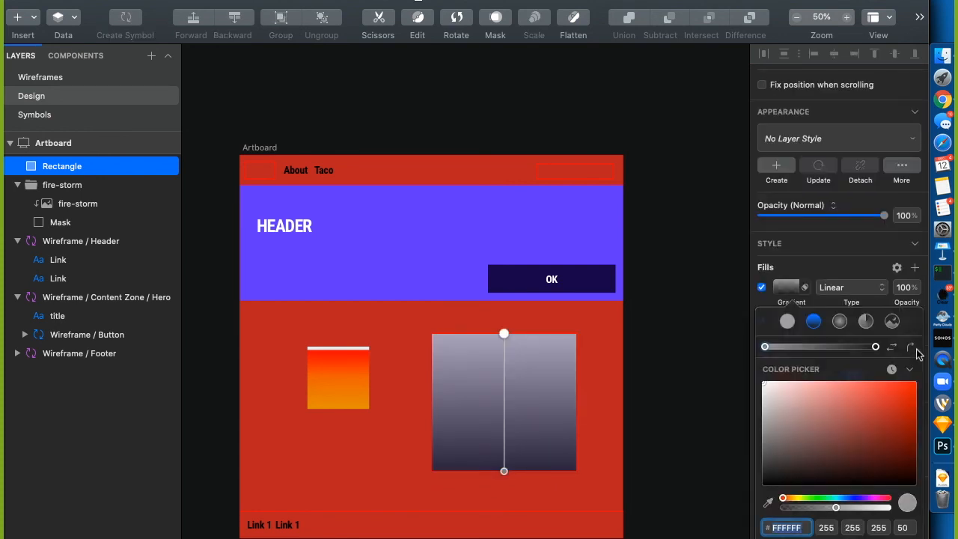
scroll(878, 453, down, 1)
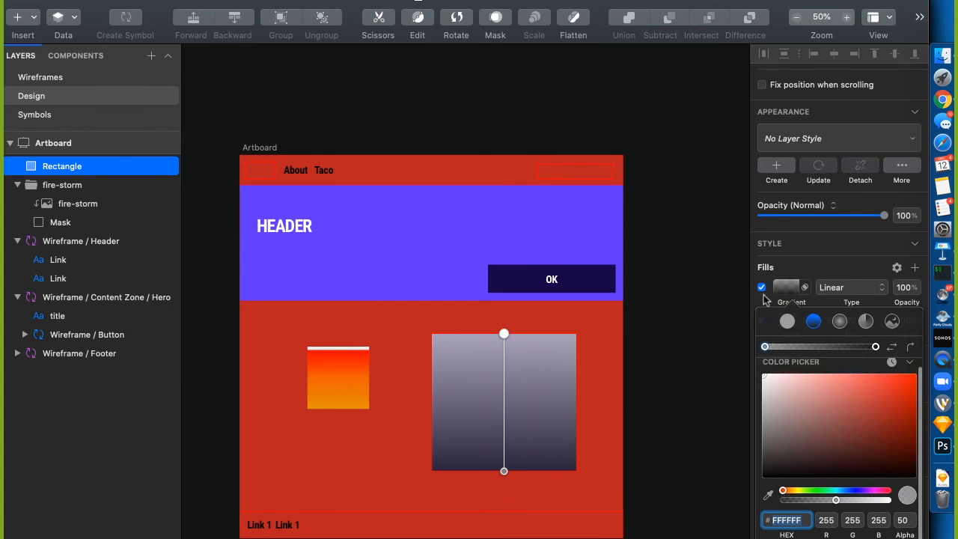
click(765, 300)
click(762, 373)
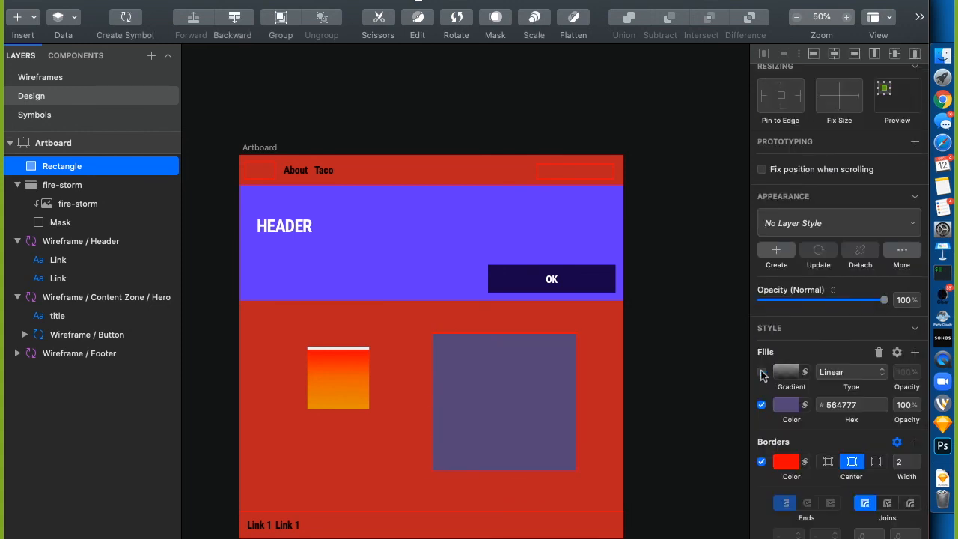
click(880, 353)
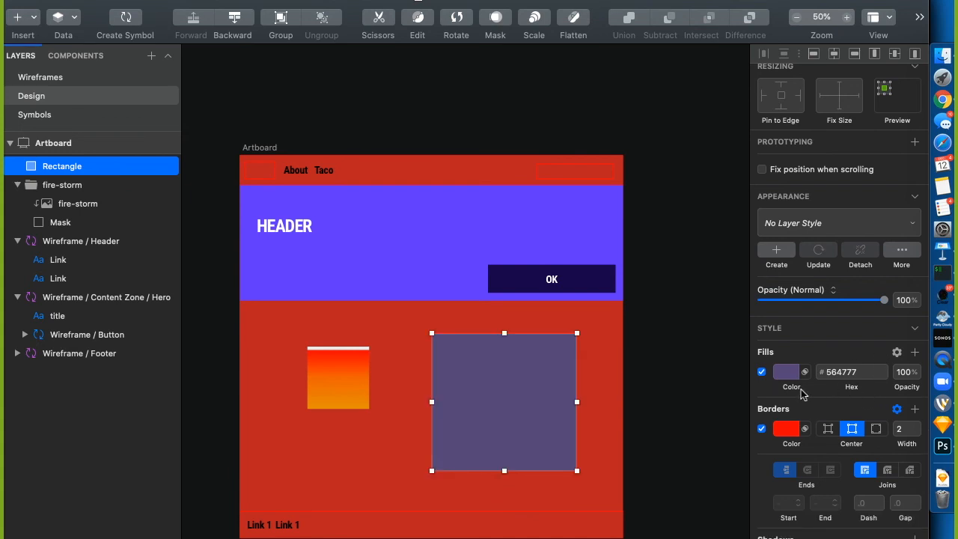
scroll(790, 349, up, 4)
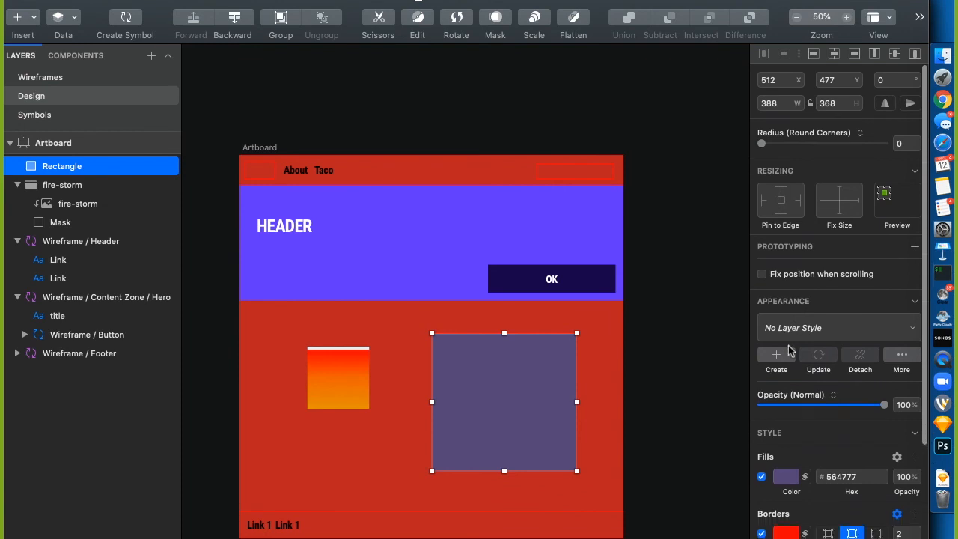
scroll(790, 350, down, 5)
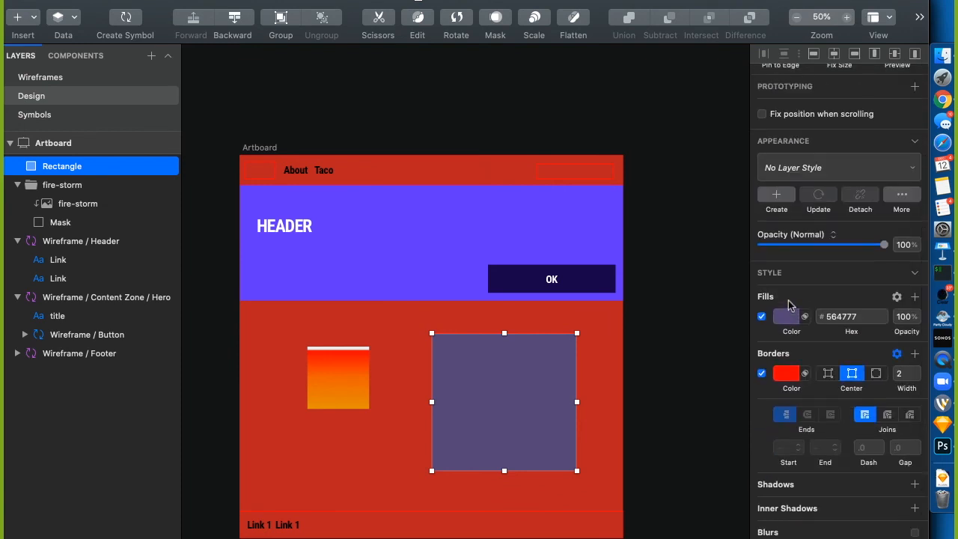
Fill the rectangle with a sample face photo, keeping it filling the whole shape
right_click(541, 397)
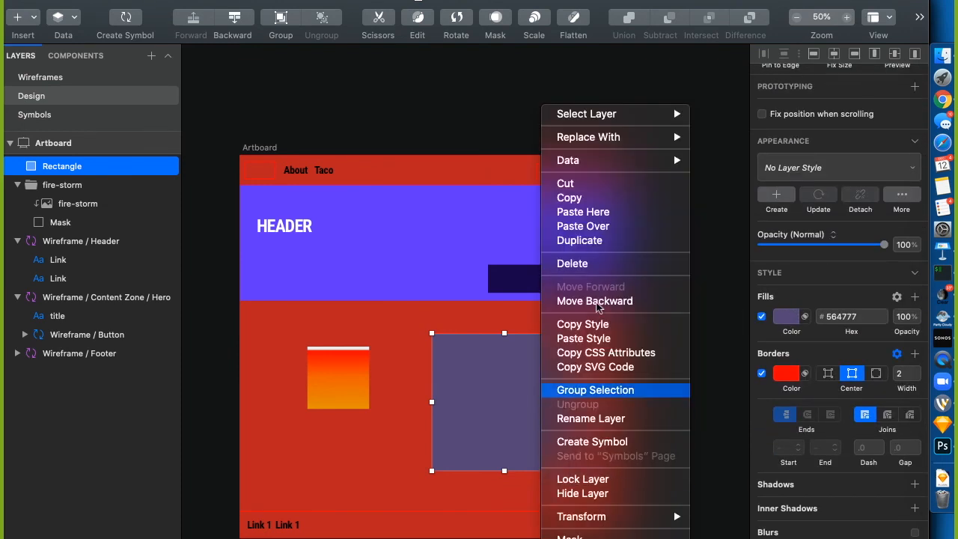
mouse_move(605, 164)
mouse_move(747, 181)
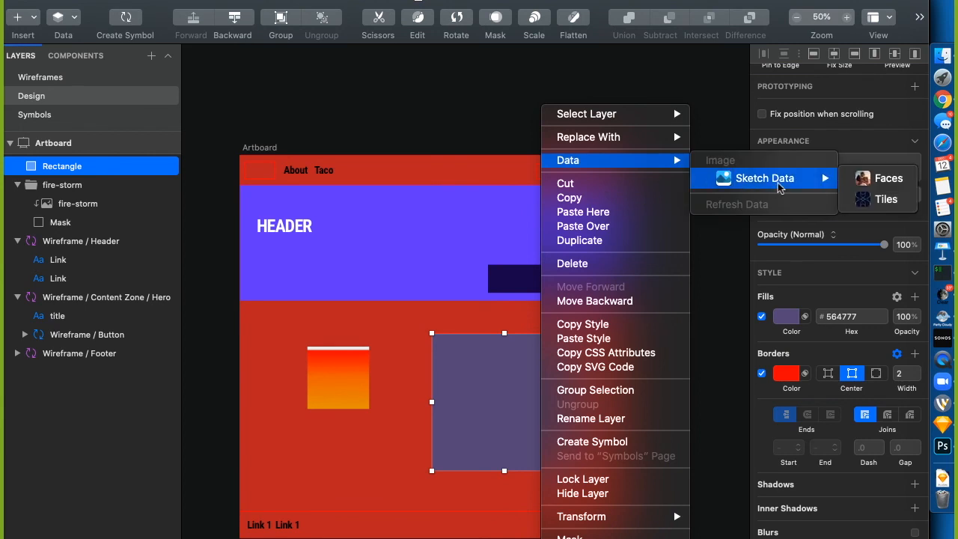
click(896, 178)
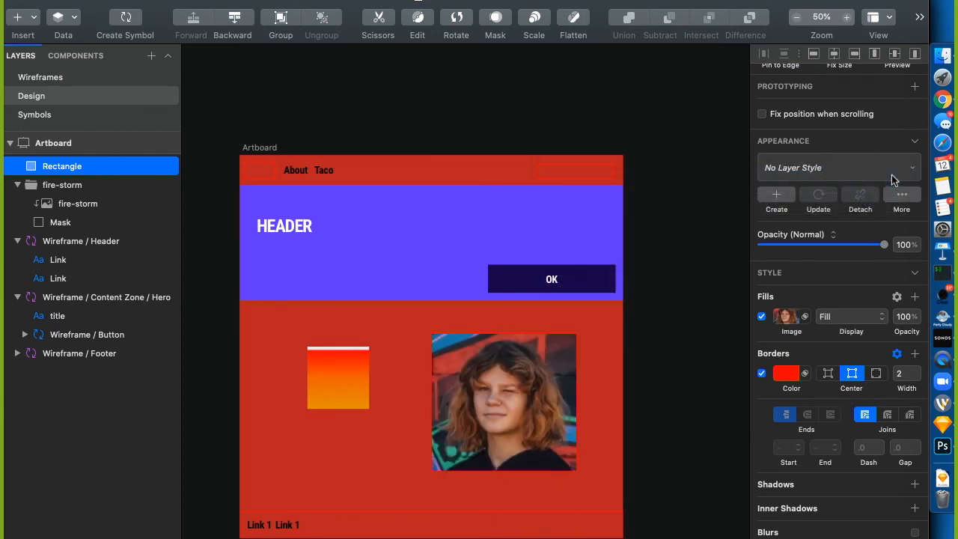
click(837, 321)
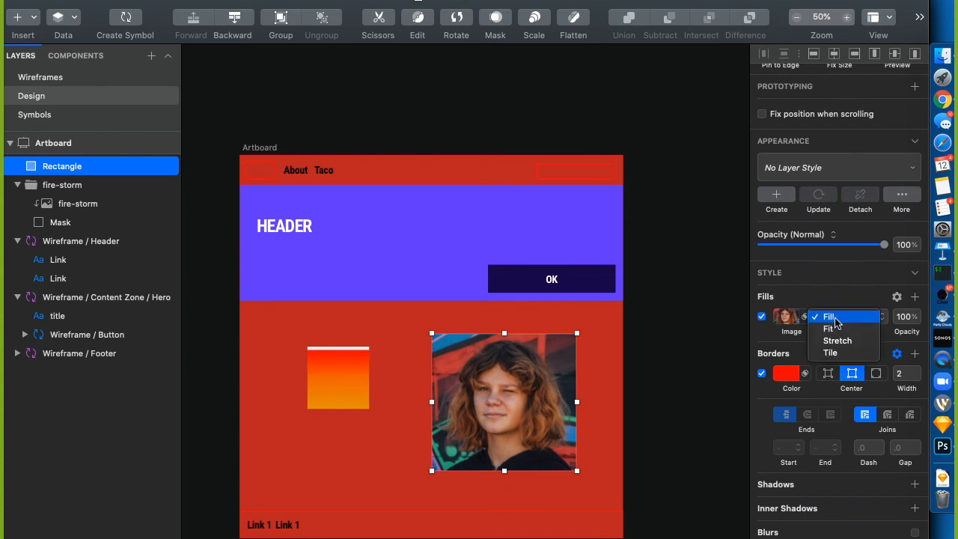
click(833, 318)
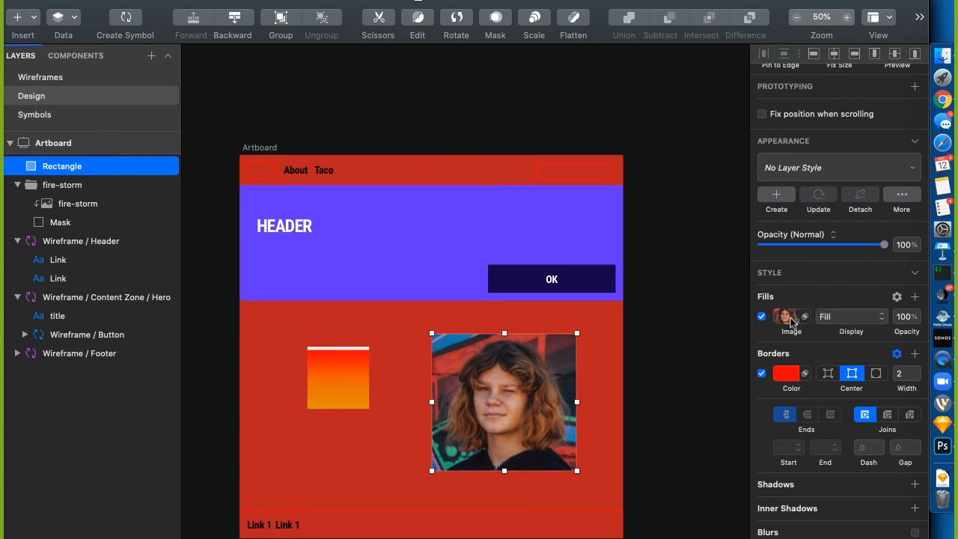
Switch the rectangle's fill type to a checkerboard pattern image
click(792, 319)
click(836, 297)
click(788, 321)
click(892, 322)
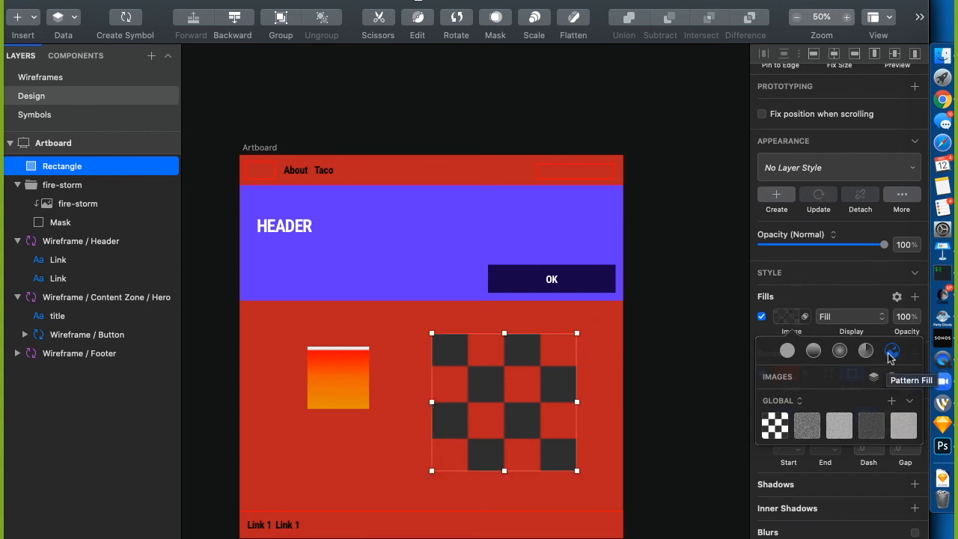
Try noise texture fills, then fill the rectangle with a Sketch Data Faces sample photo
click(805, 429)
click(840, 426)
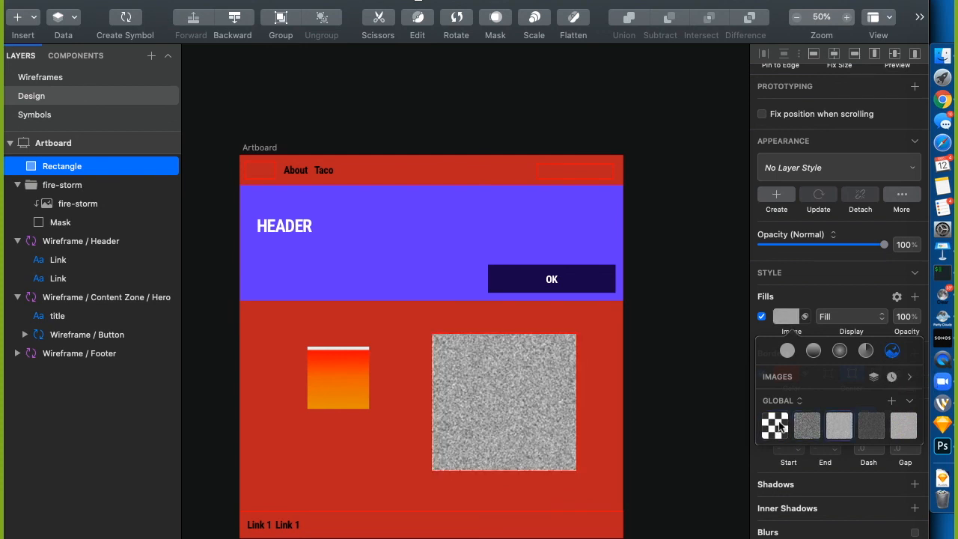
click(875, 377)
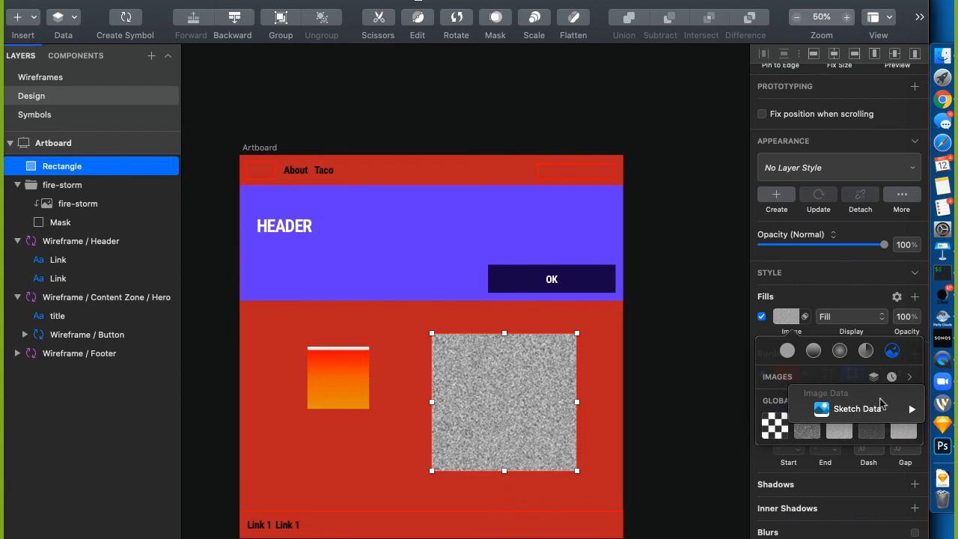
mouse_move(910, 408)
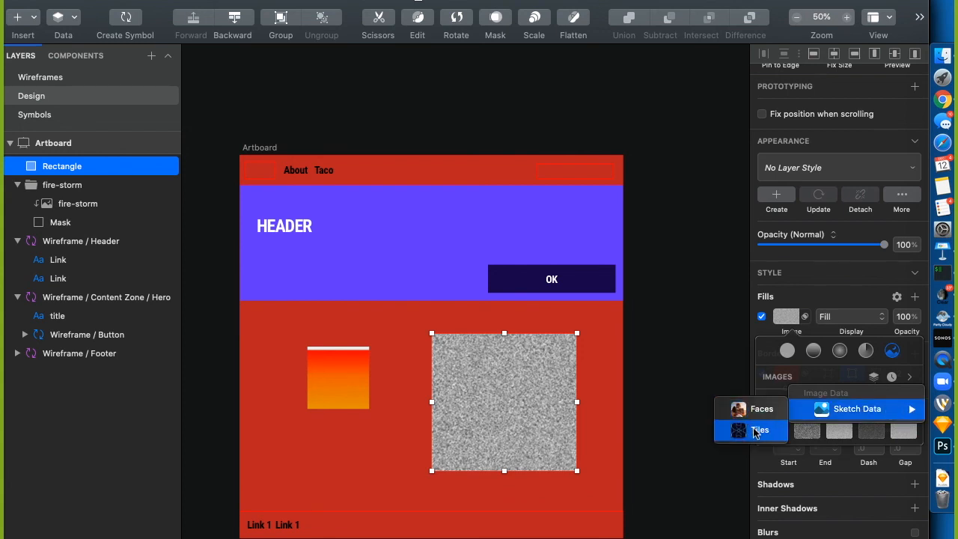
click(758, 409)
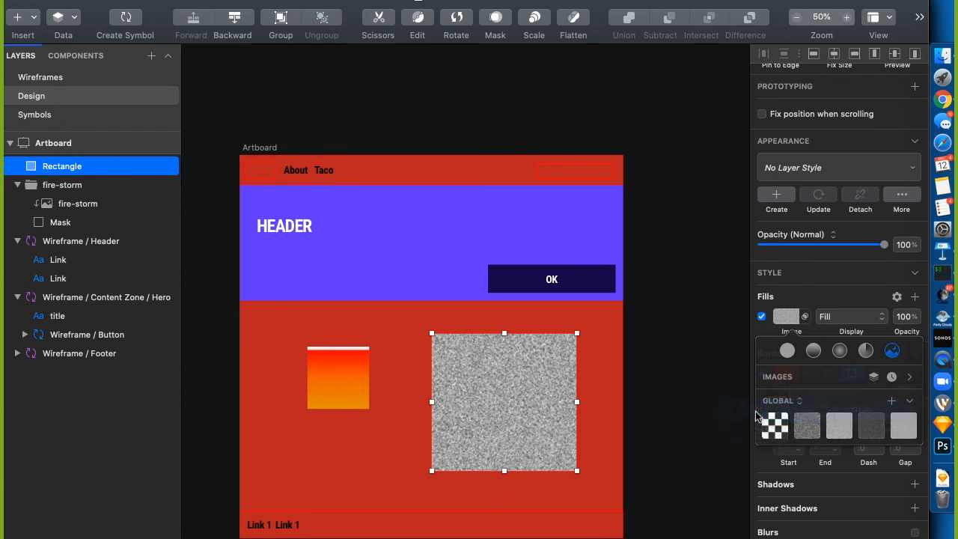
click(749, 348)
Resize the photo rectangle, showing the image as Tile, then as Stretch
drag(578, 479, 592, 450)
click(844, 317)
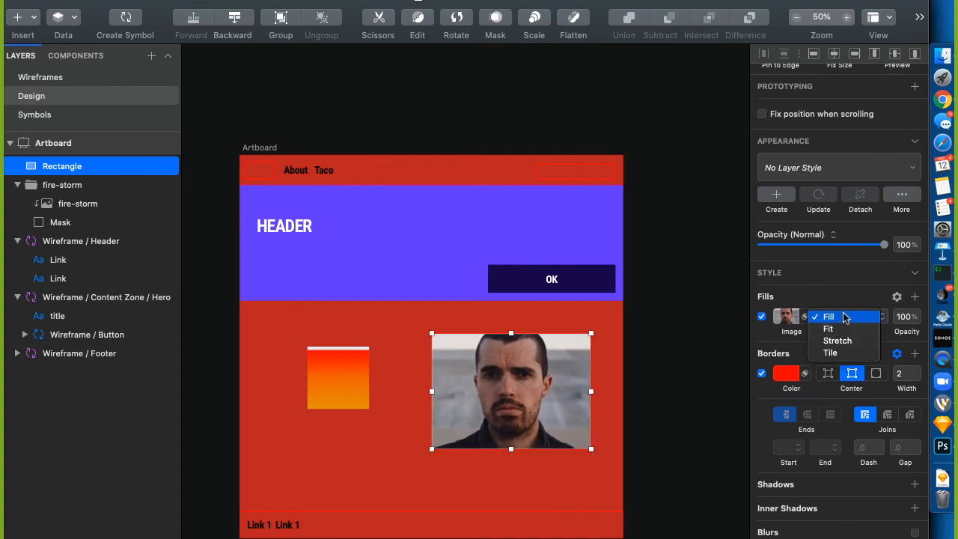
click(827, 354)
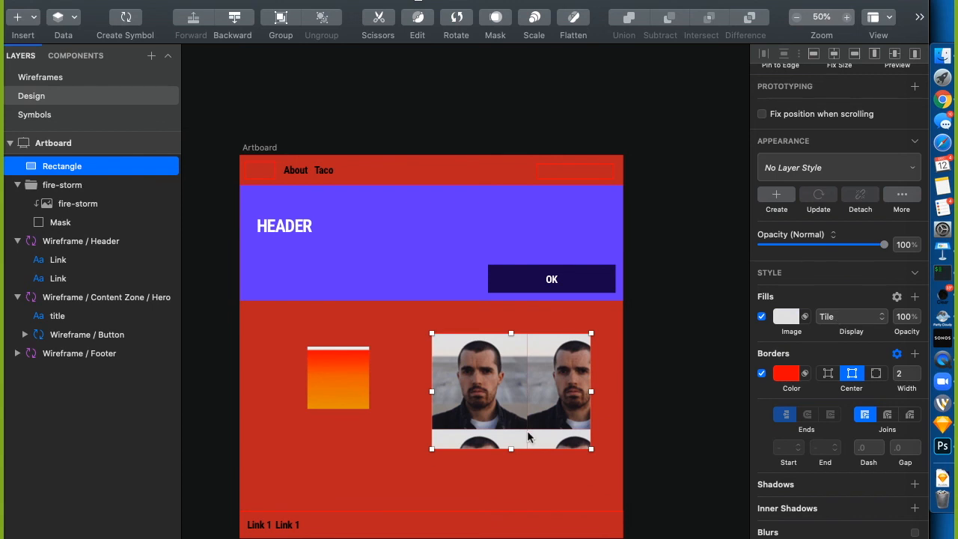
drag(592, 449, 623, 520)
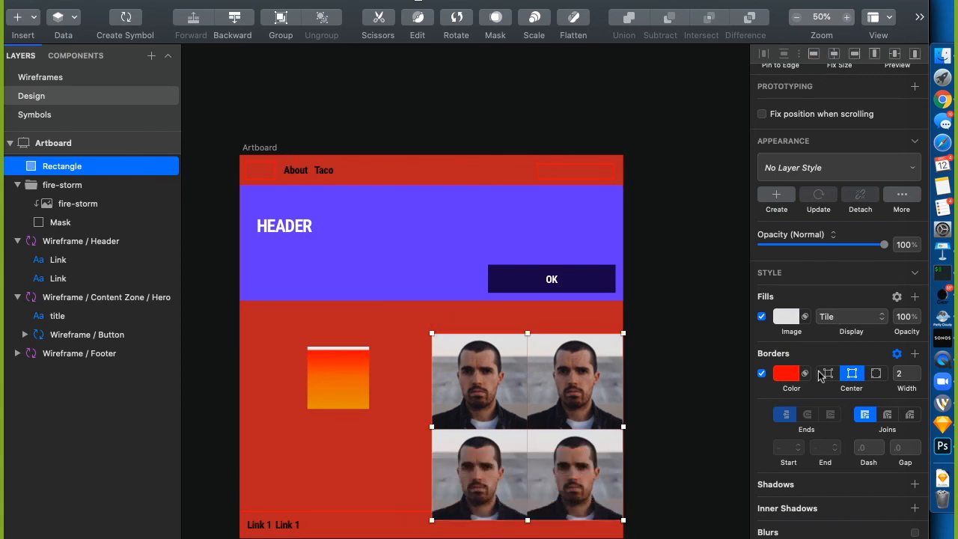
click(831, 317)
click(837, 305)
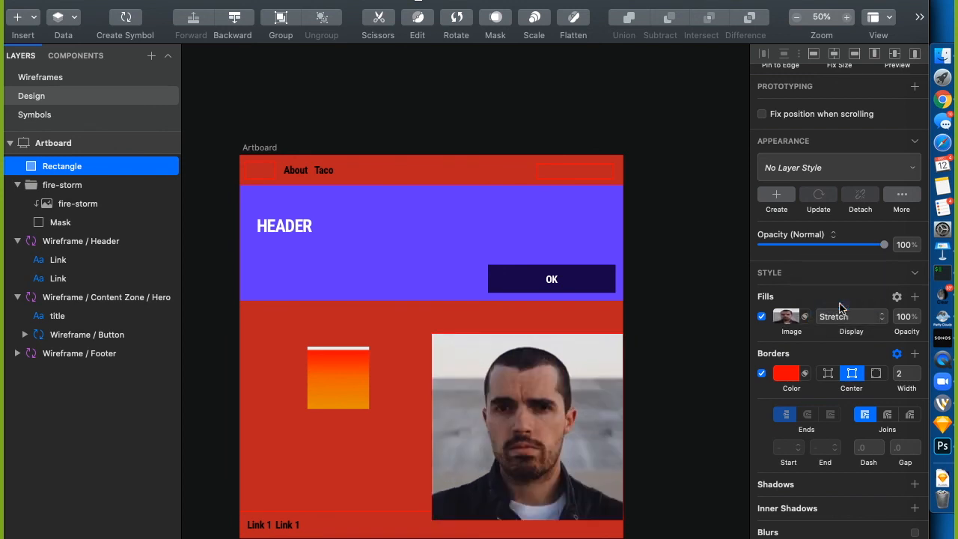
Resize the rectangle to 512 × 290, switch Display from Fit to Fill, and move it lower-left
drag(580, 475, 580, 444)
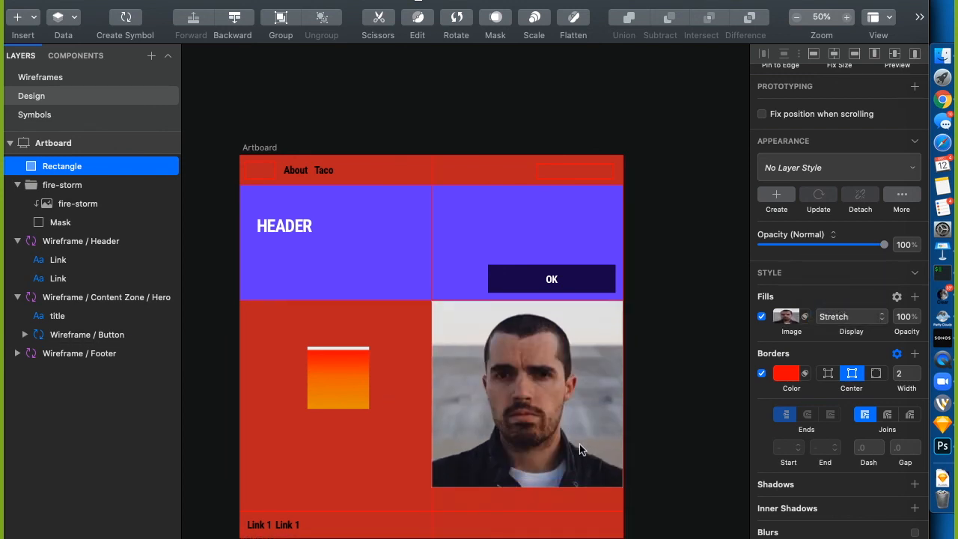
drag(624, 489, 624, 383)
click(858, 315)
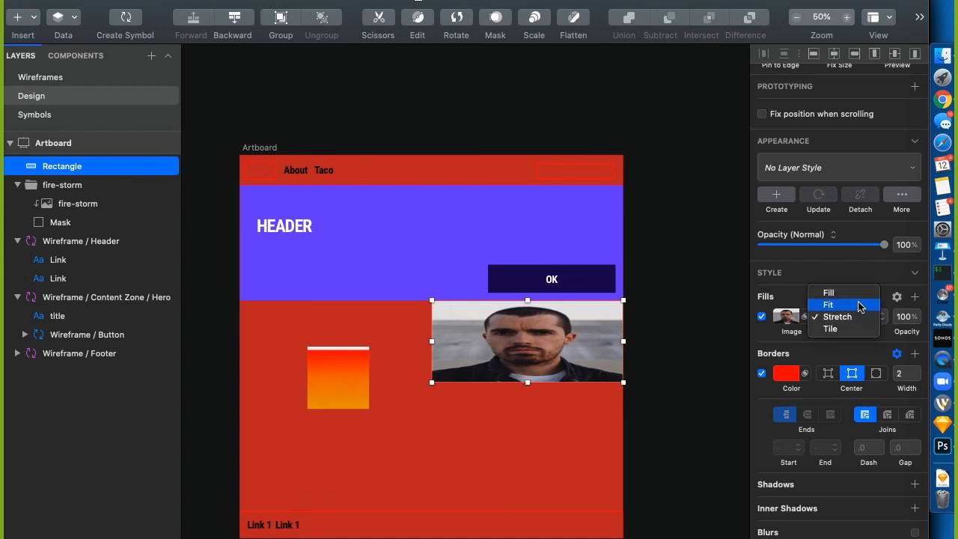
click(860, 305)
click(851, 317)
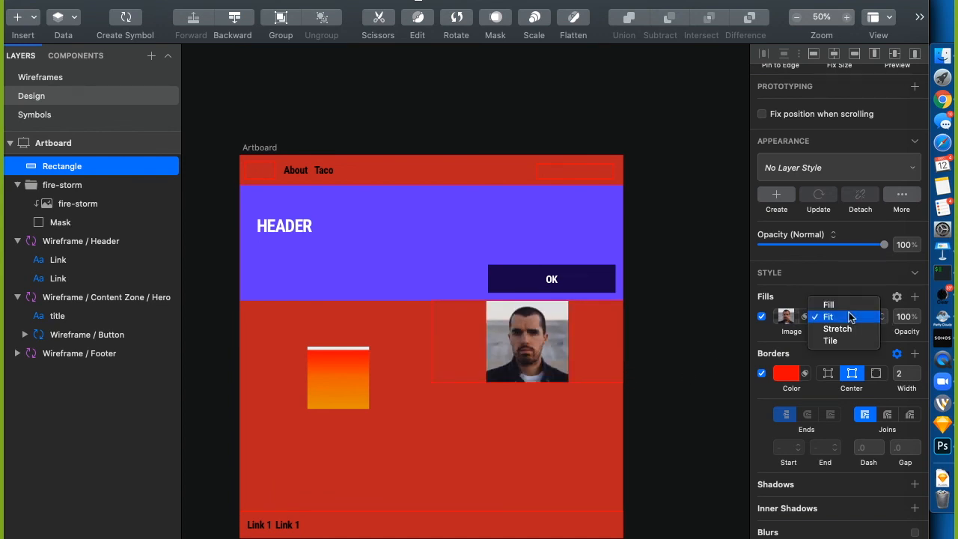
click(850, 303)
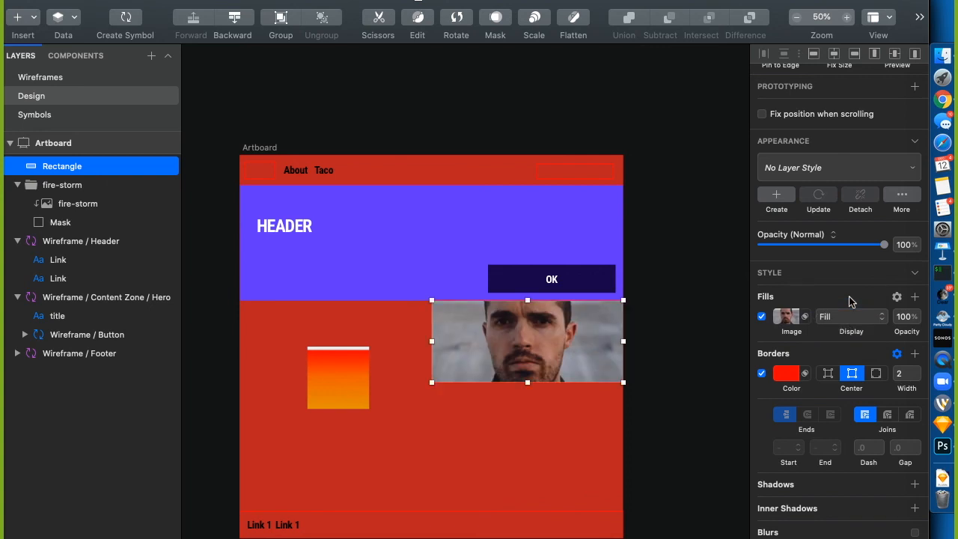
drag(575, 337, 536, 399)
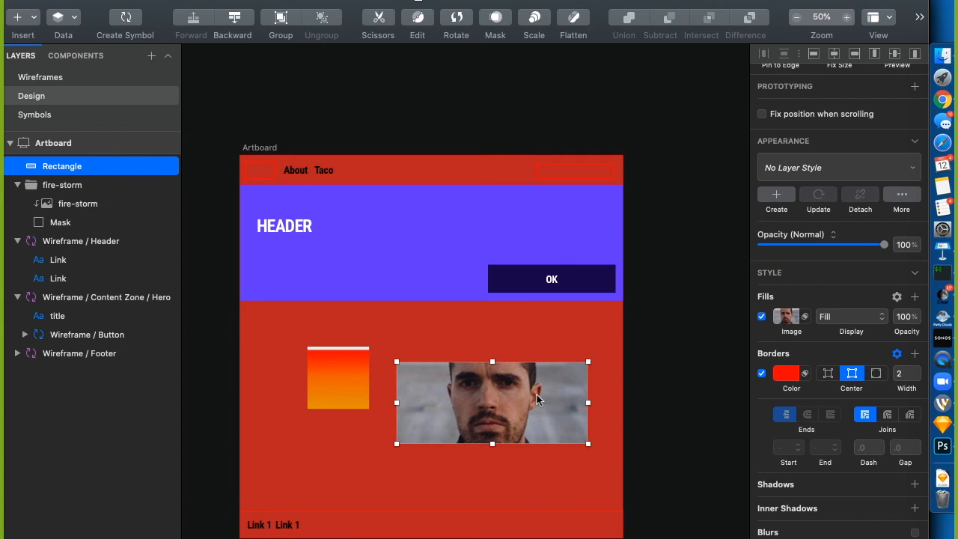
Undo the latest move and display change, then delete the face-photo Rectangle layer
key(super+z)
key(super+z)
key(super+z)
key(super+z)
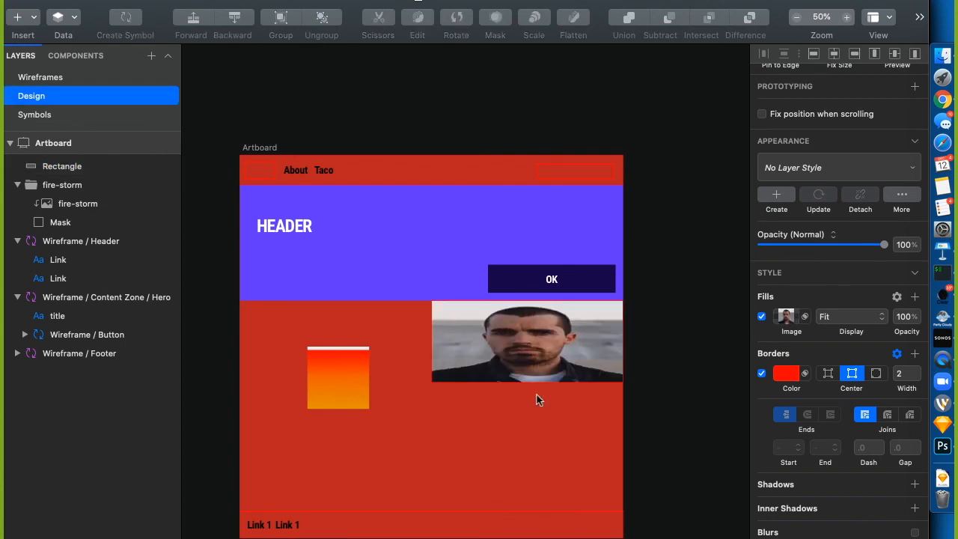
key(super+shift+z)
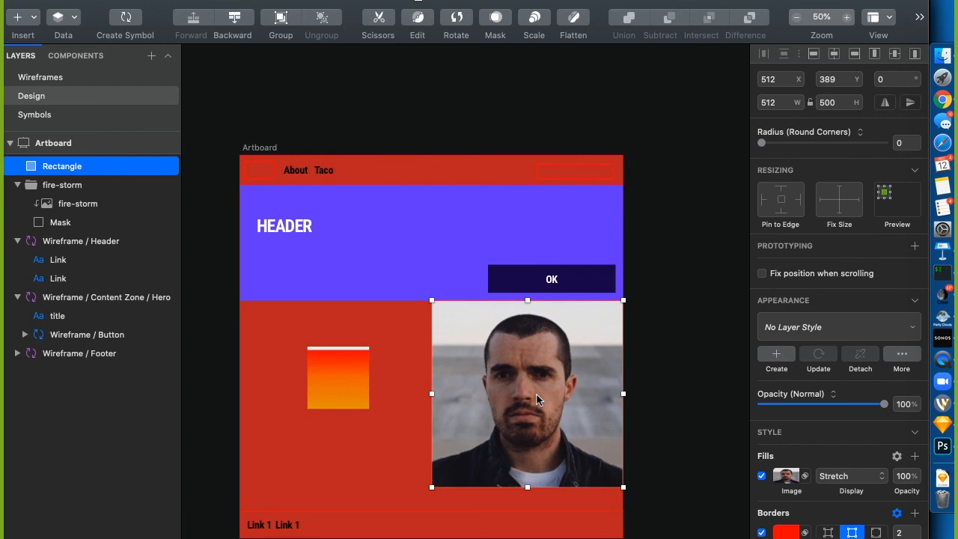
key(Delete)
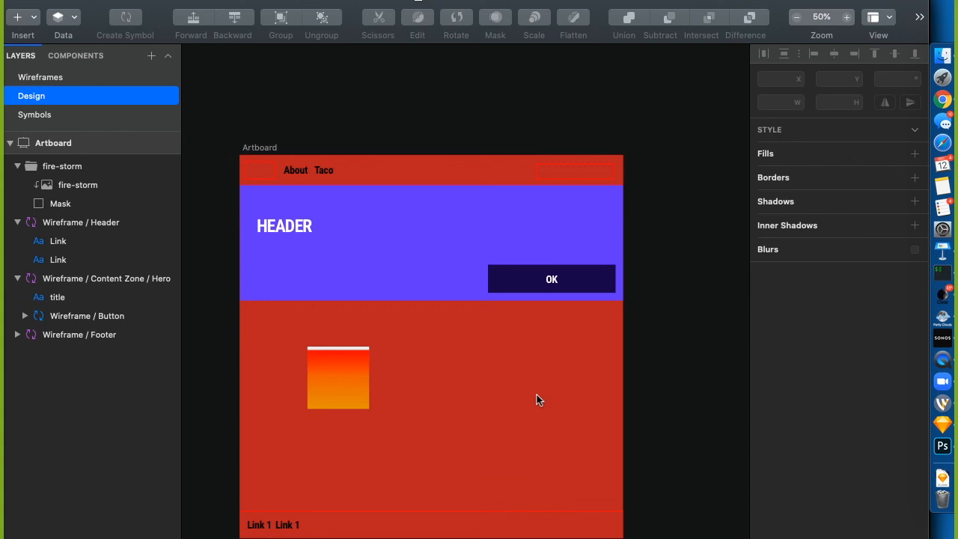
Launch Keynote through Spotlight by searching 'key'
key(super+space)
text(key)
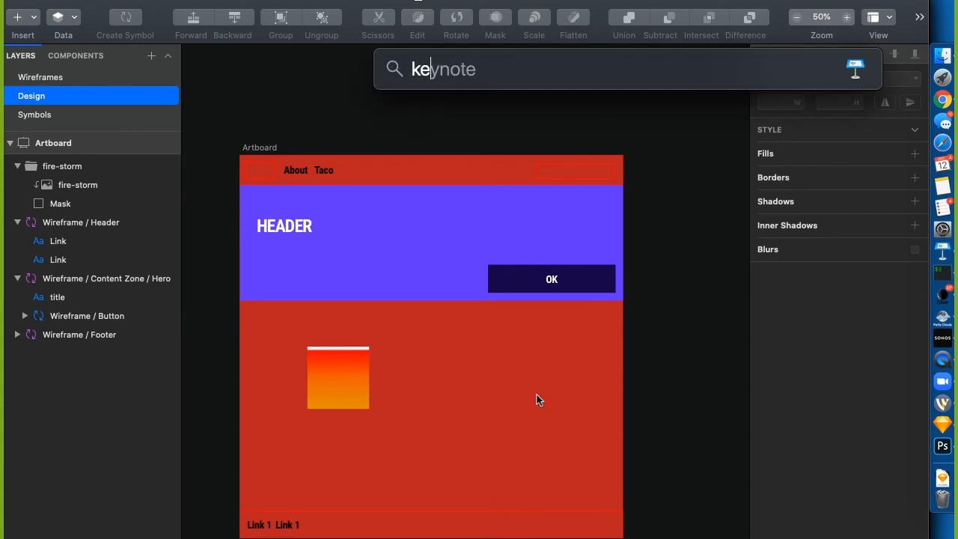
key(Return)
Present from the Sketch Resources slide, revealing the Sketch Palettes bullet and advancing a slide
scroll(57, 487, down, 5)
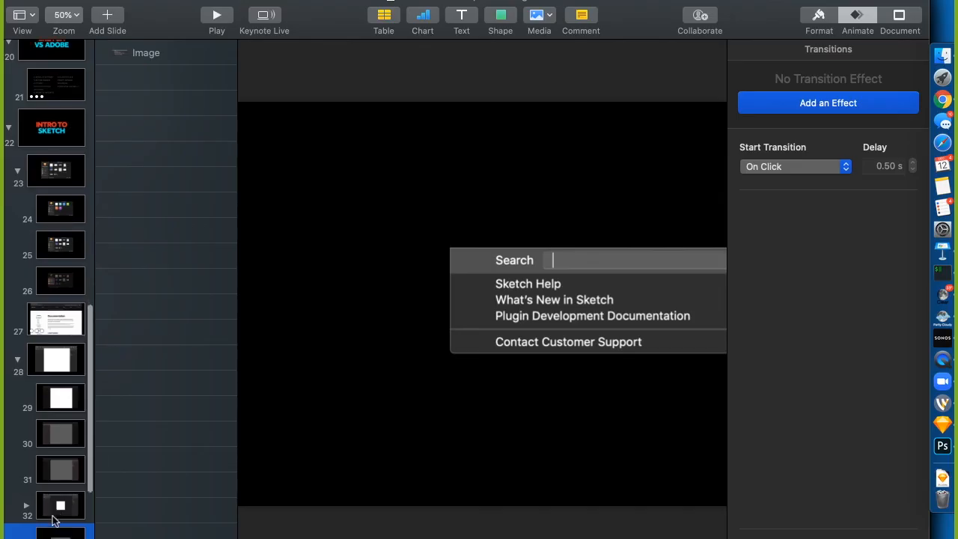
click(45, 397)
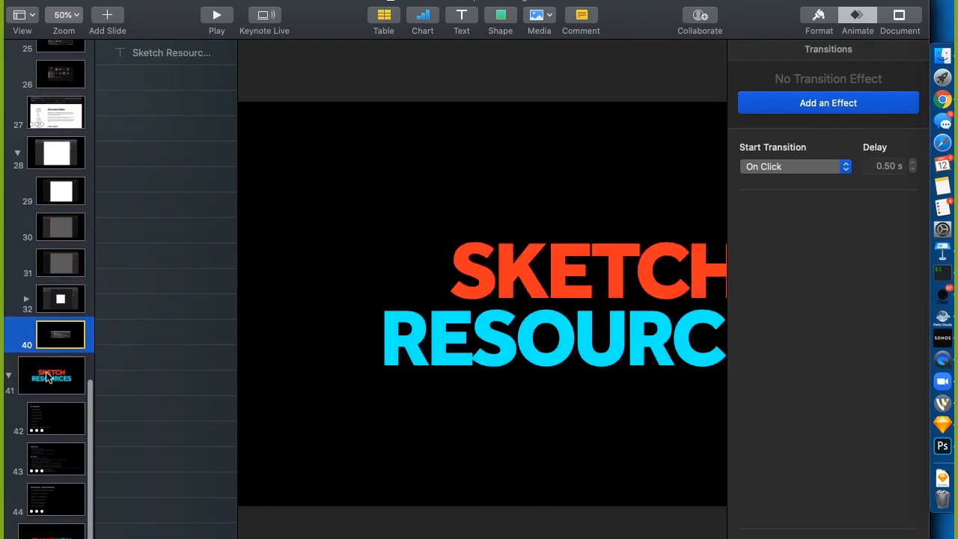
click(218, 16)
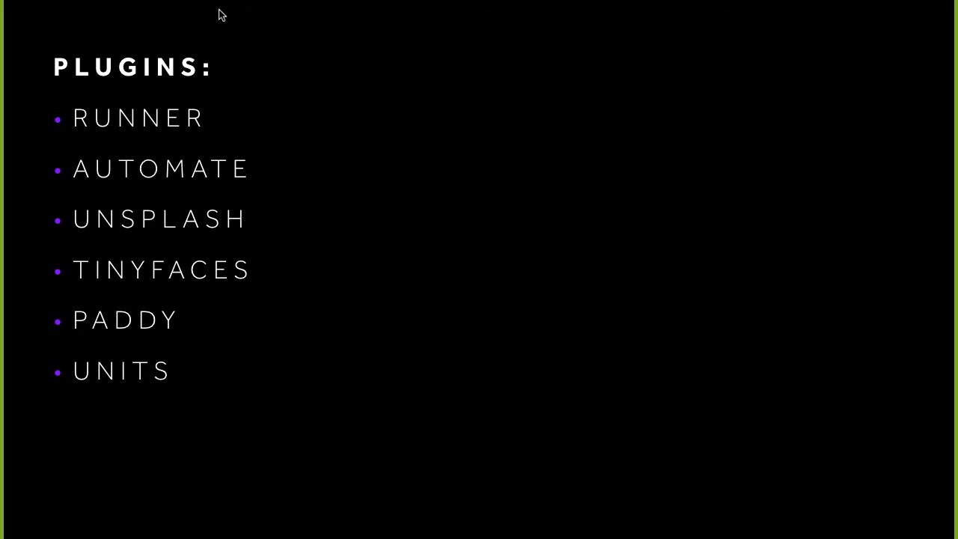
key(Right)
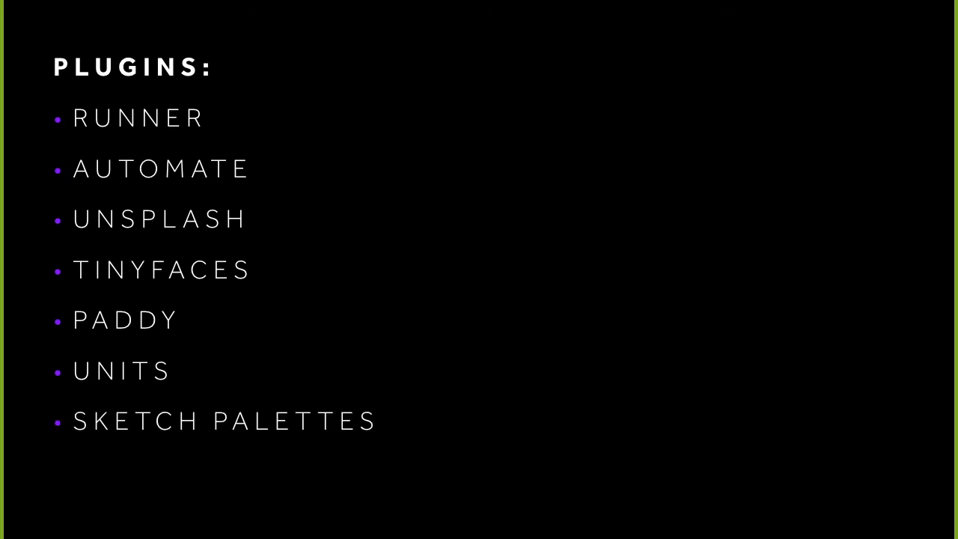
key(Right)
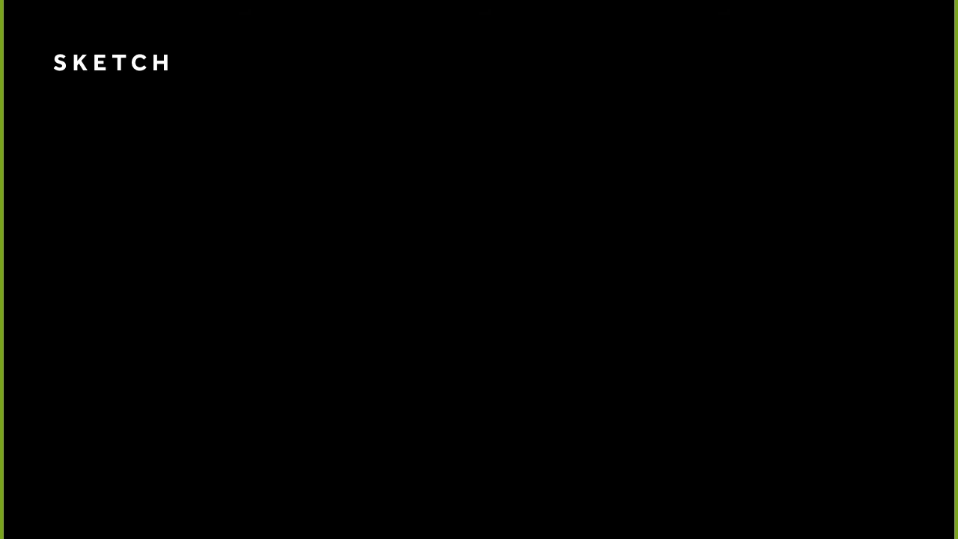